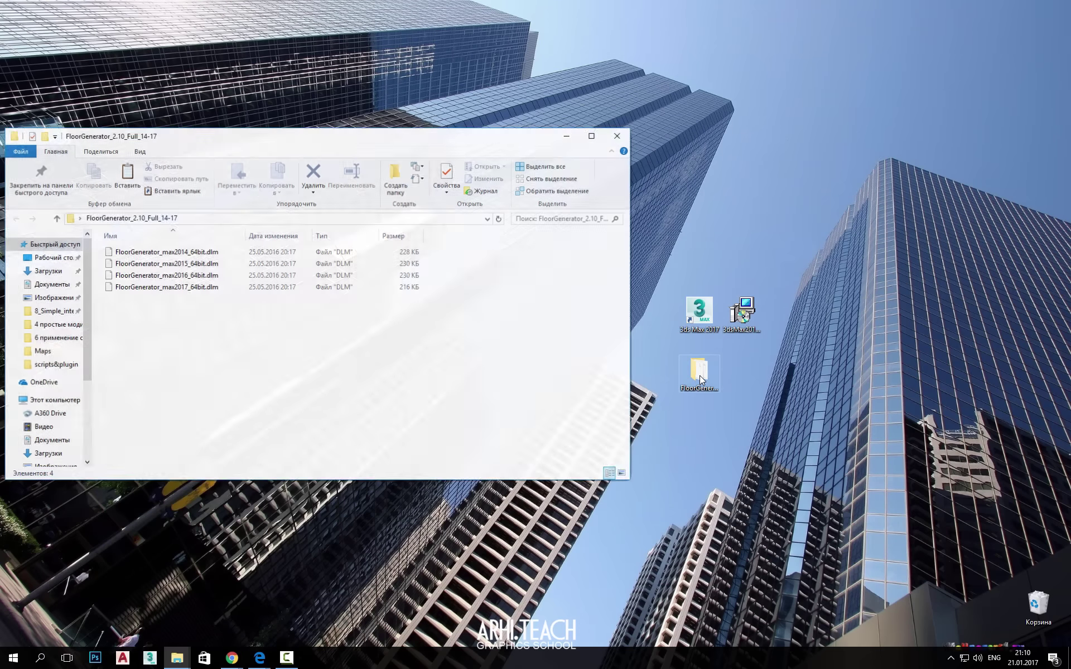
- Copy FloorGenerator_max2017_64bit.dlm from its folder
drag(273, 139, 538, 101)
right_click(478, 254)
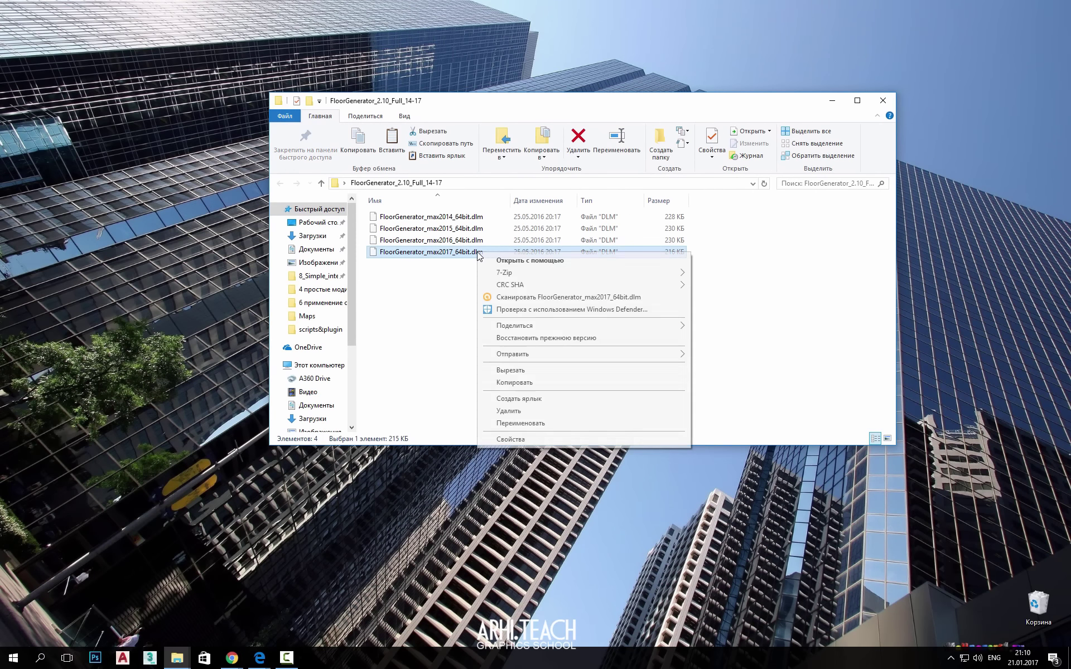
click(514, 383)
- Paste the plugin into the 3ds Max 2017 Plugins folder with administrator permission
click(832, 101)
right_click(701, 307)
click(773, 323)
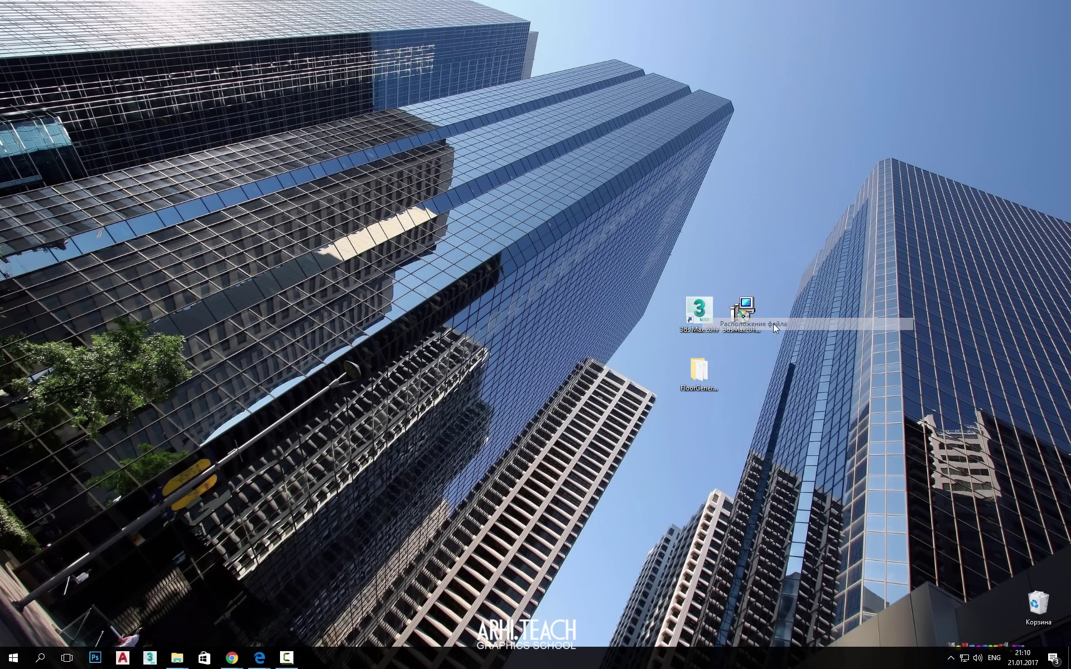
scroll(442, 326, up, 3)
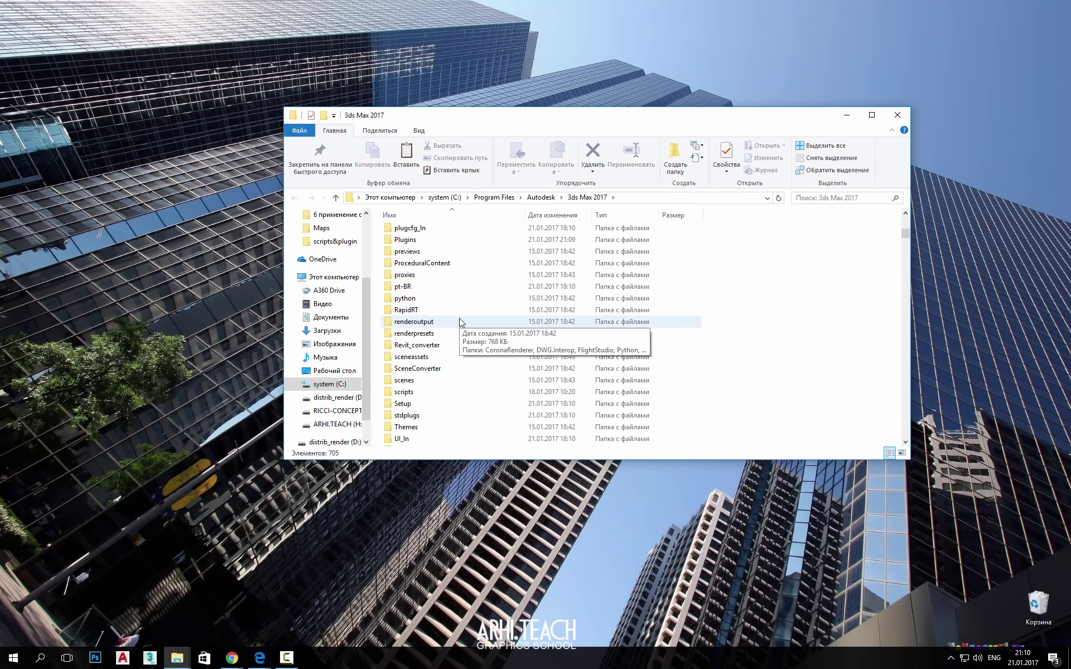
double_click(444, 314)
right_click(832, 289)
click(853, 366)
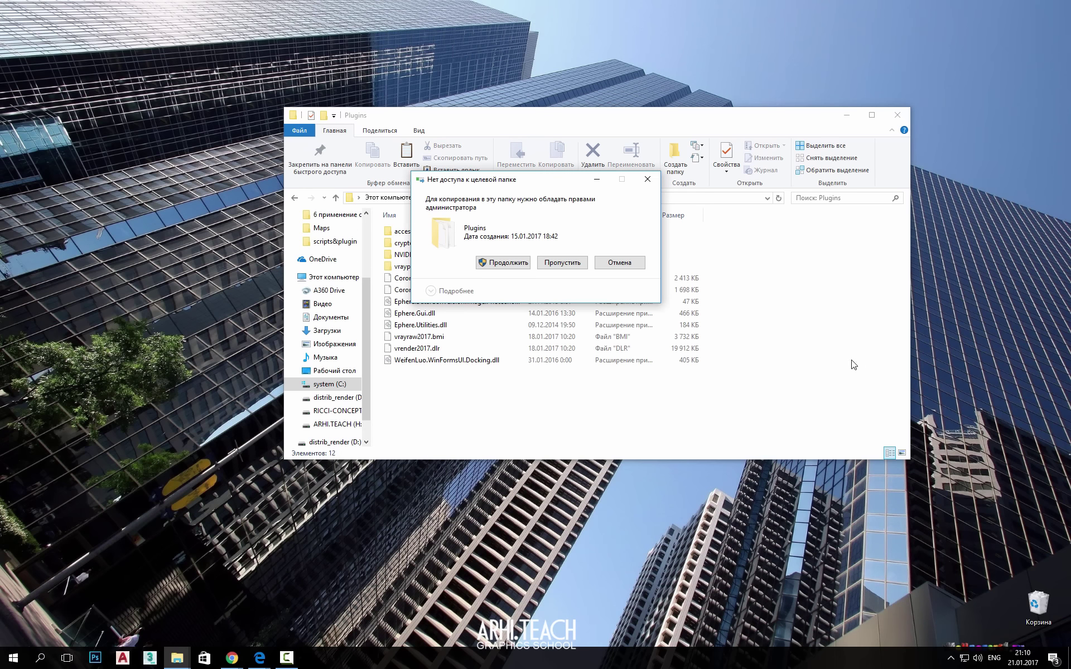
click(504, 262)
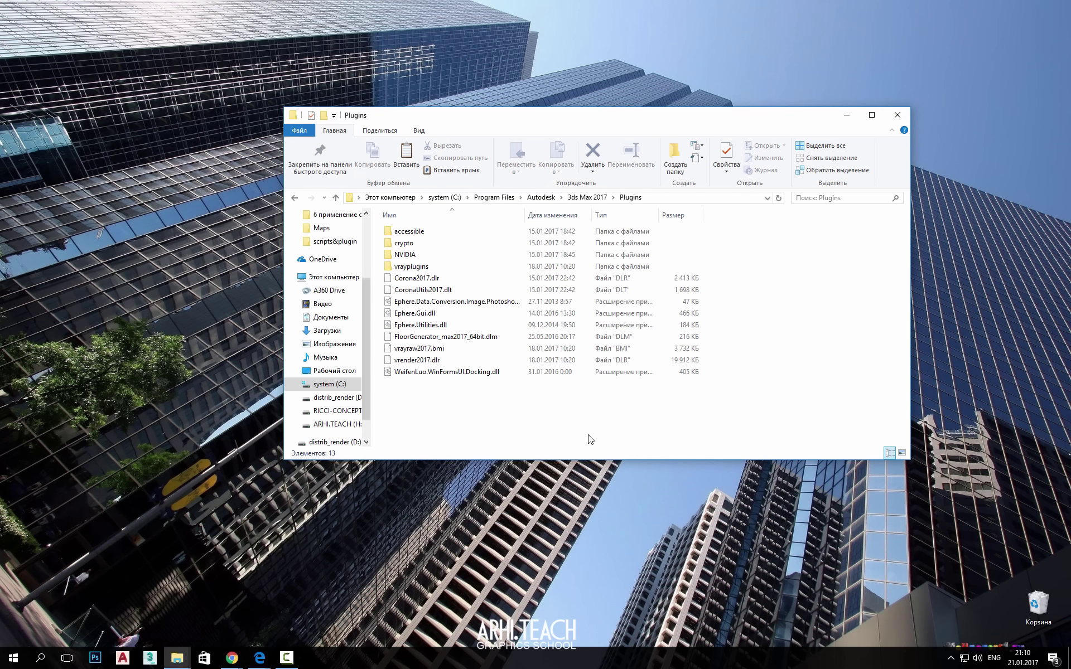
- Launch Google Chrome maximised and load the ScriptSpot website
key(super+d)
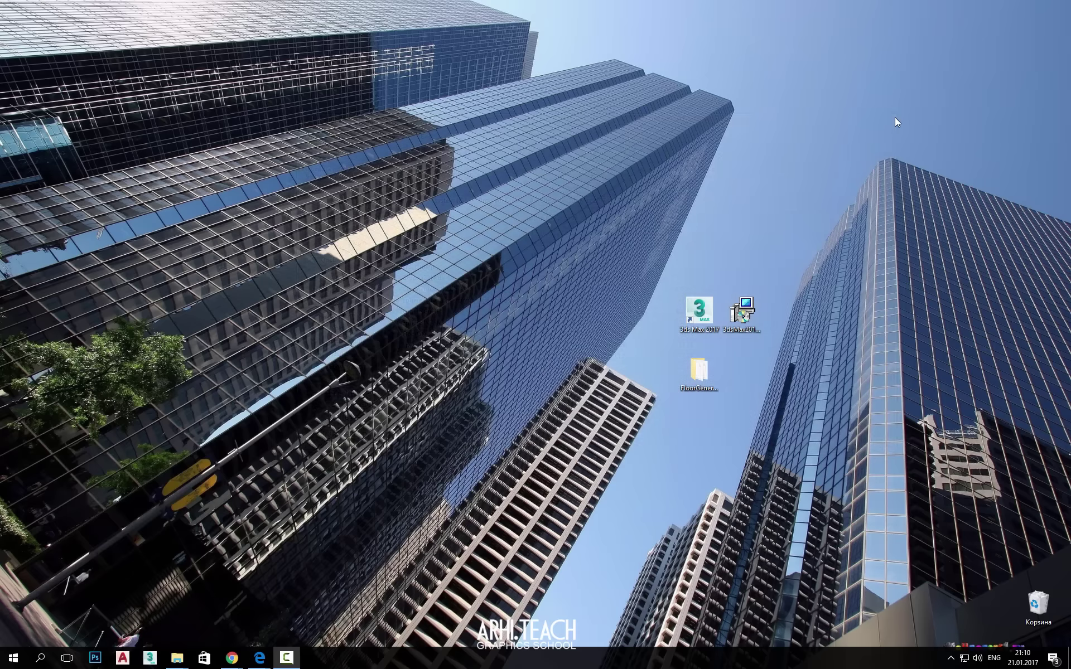
key(super)
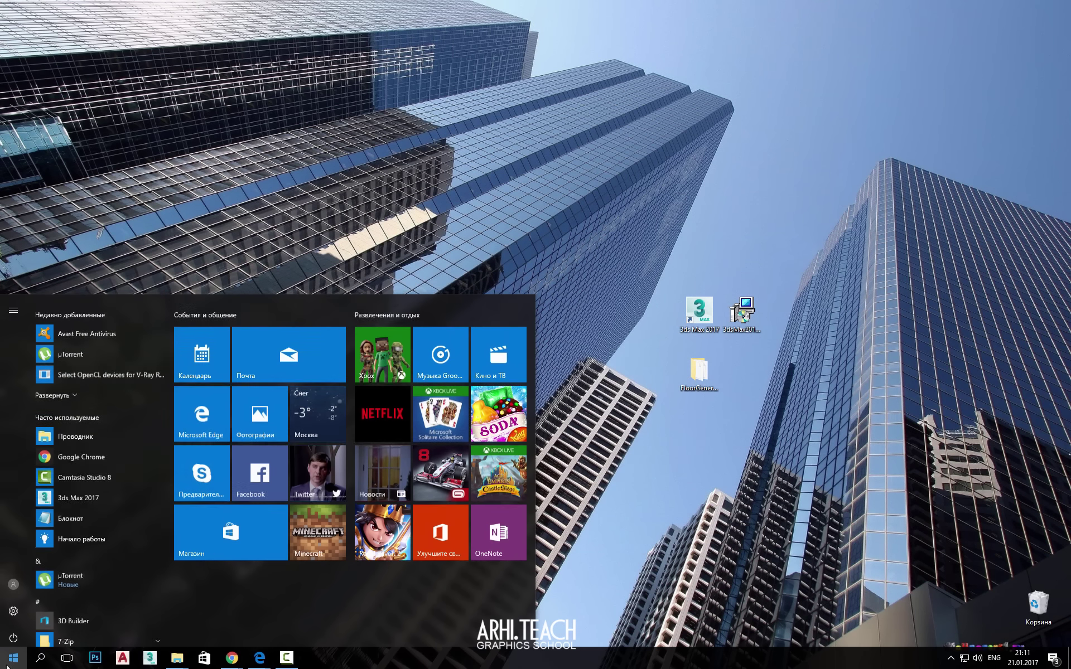
click(78, 443)
double_click(1057, 399)
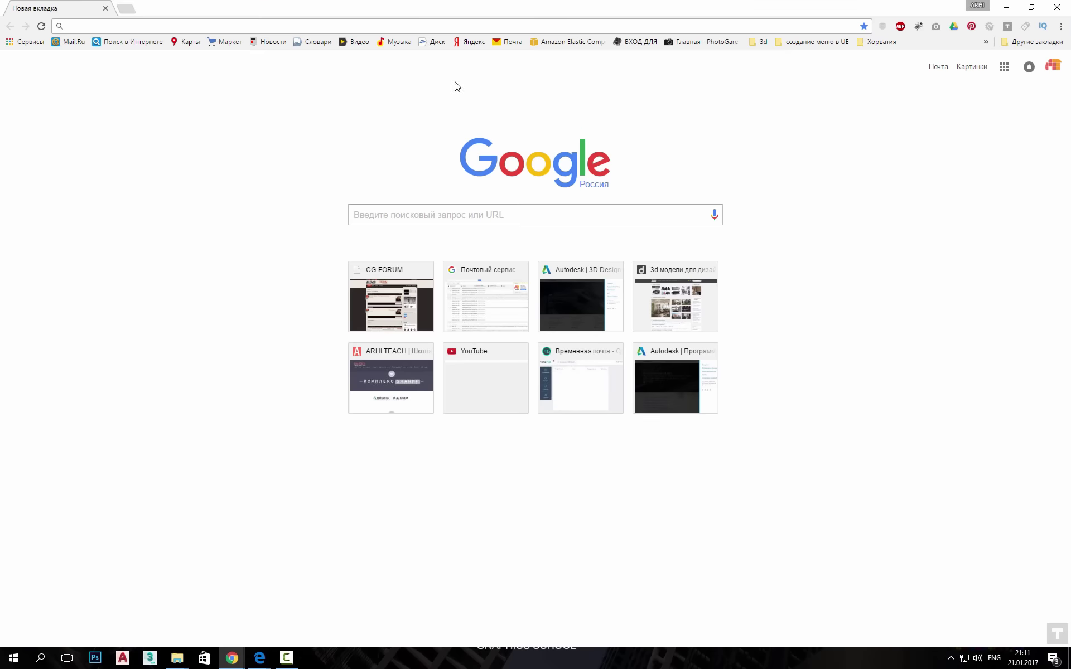
click(238, 25)
text(sw)
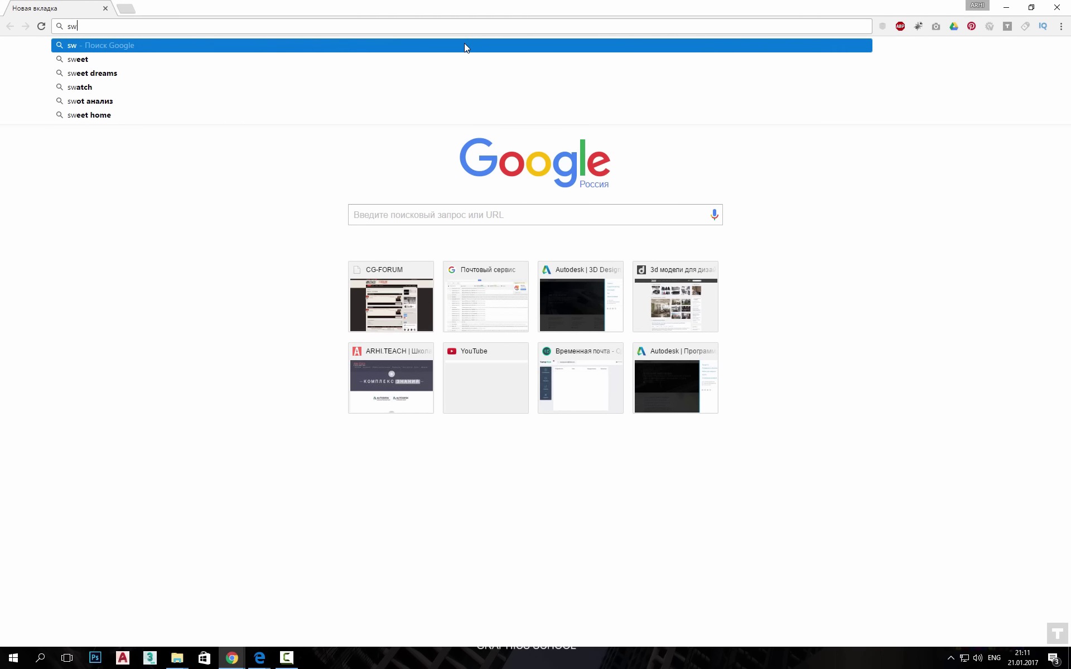
key(Escape)
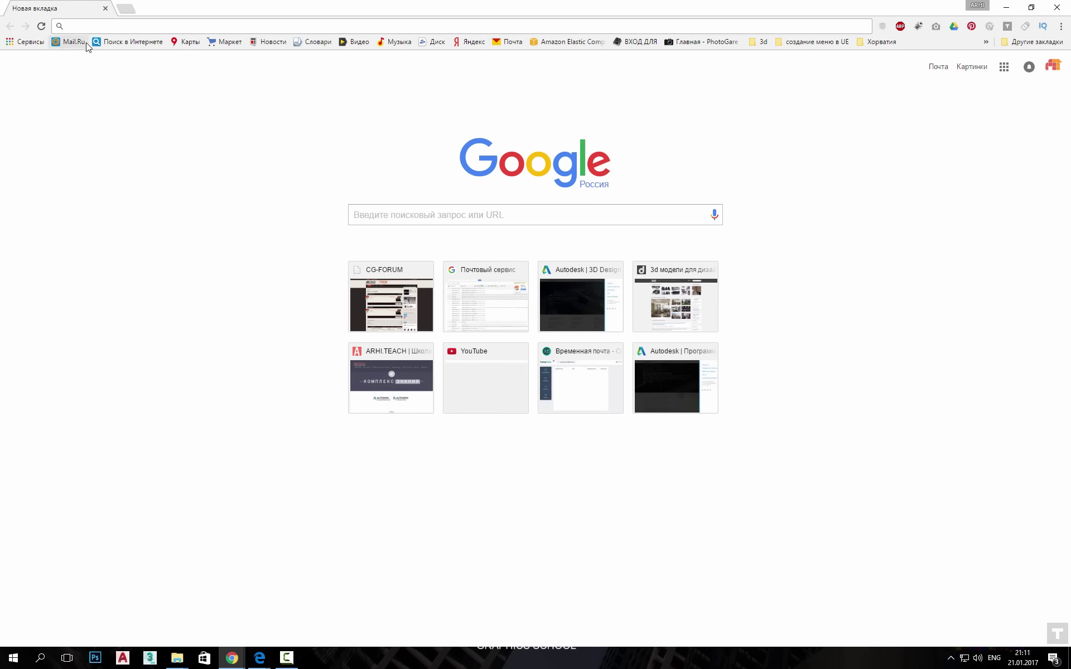
text(script)
key(Return)
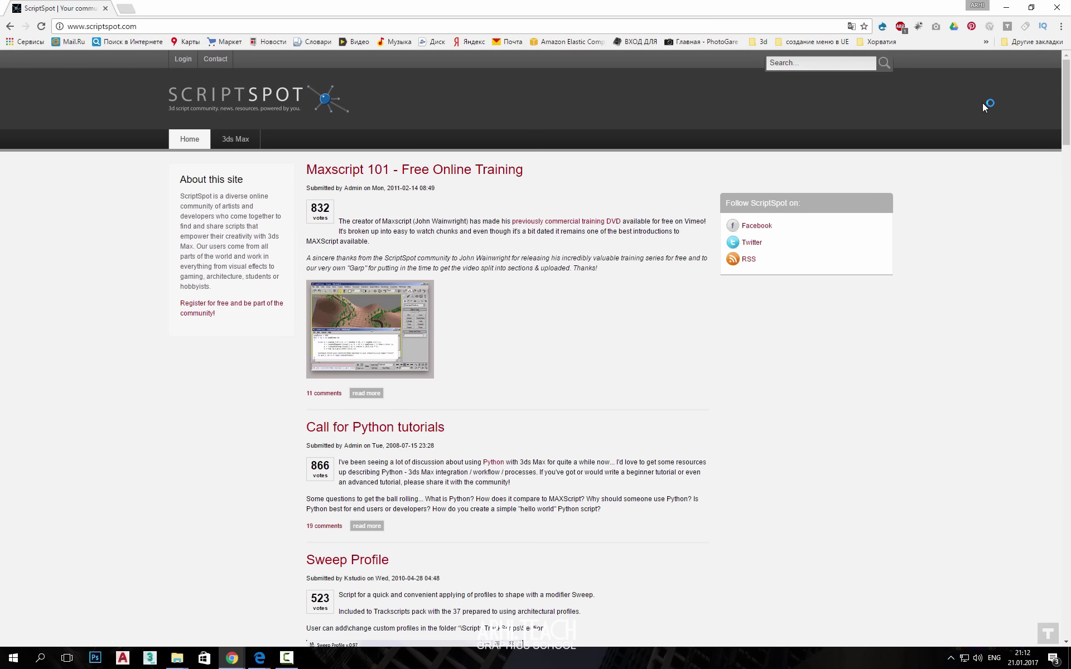
- Download SweepProfile.zip from the Sweep Profile homepage into Documents and show it in its folder
scroll(944, 351, down, 5)
click(347, 291)
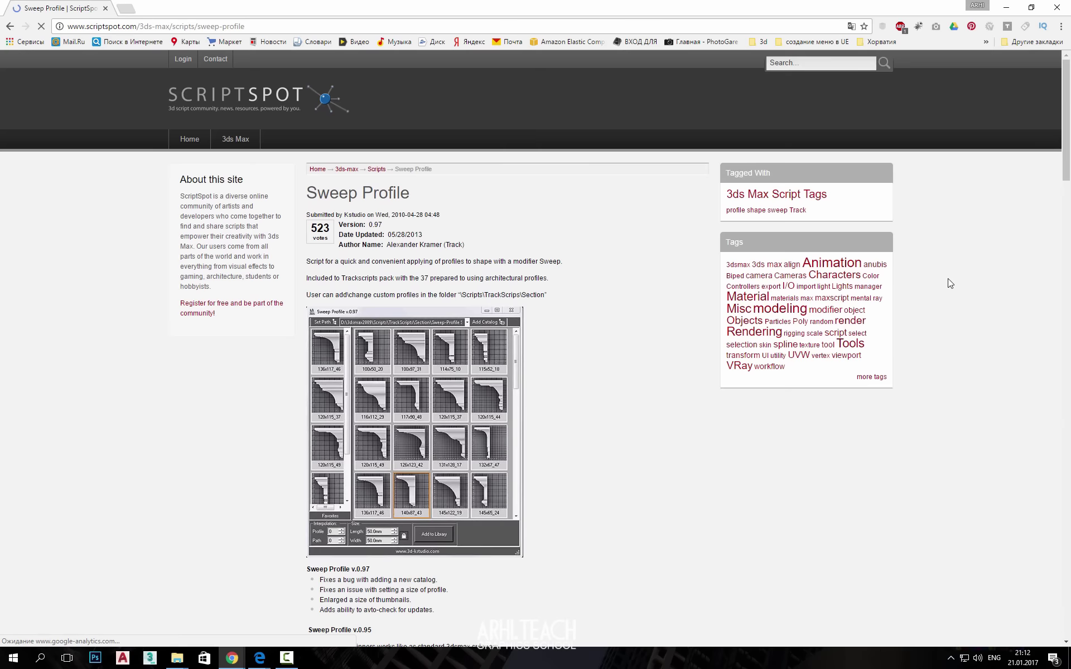
scroll(569, 302, down, 7)
scroll(569, 301, down, 5)
scroll(394, 429, down, 2)
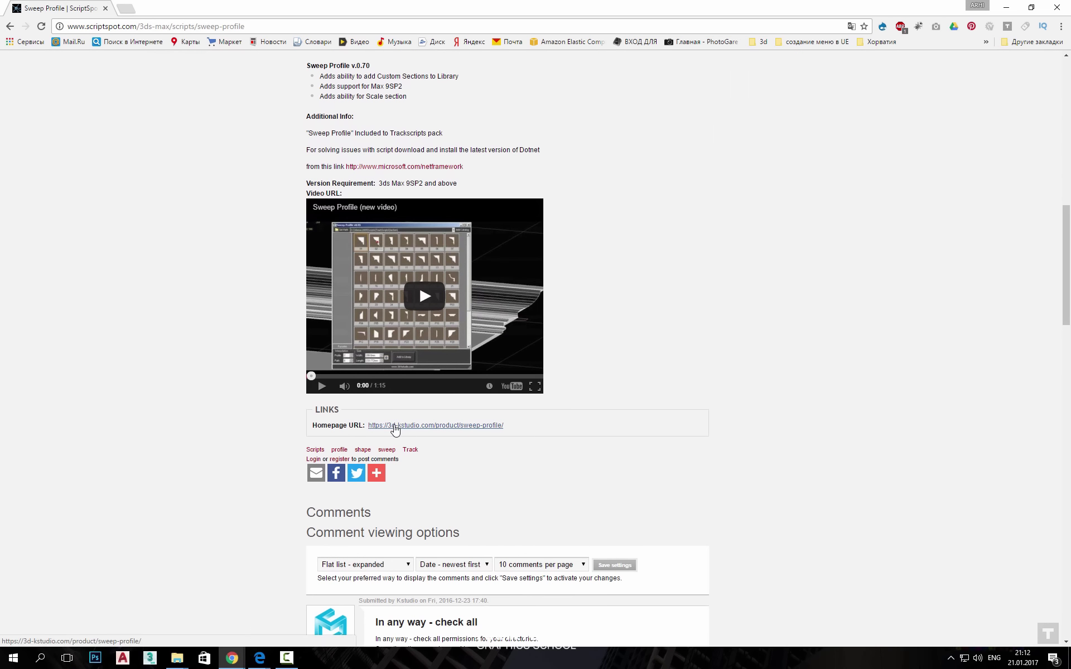
click(395, 426)
click(448, 289)
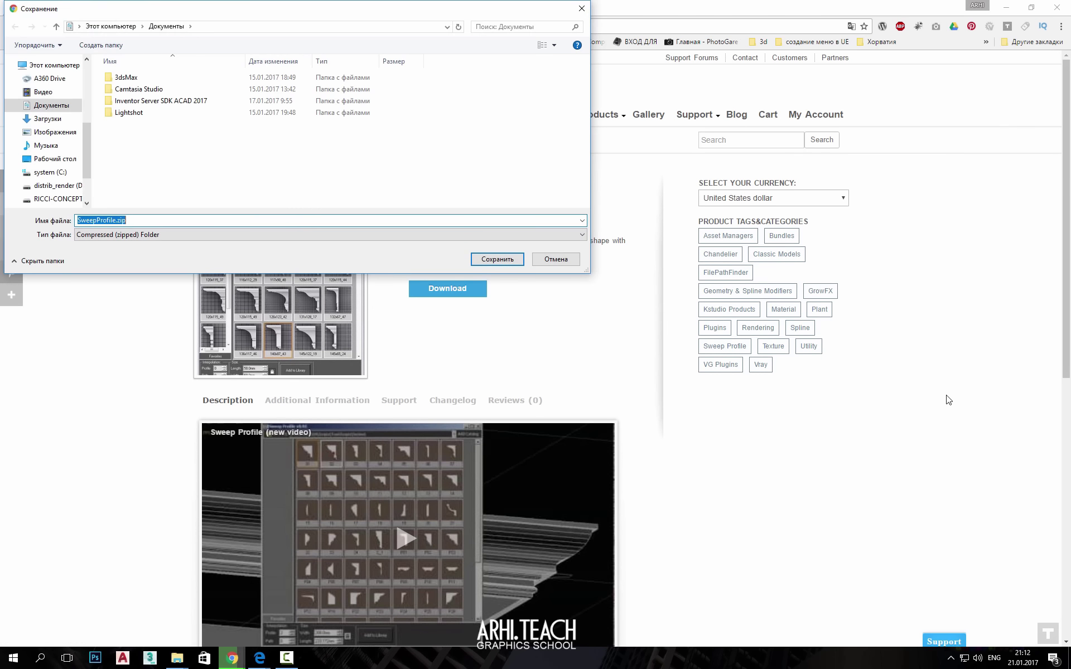
click(489, 258)
click(115, 635)
click(217, 595)
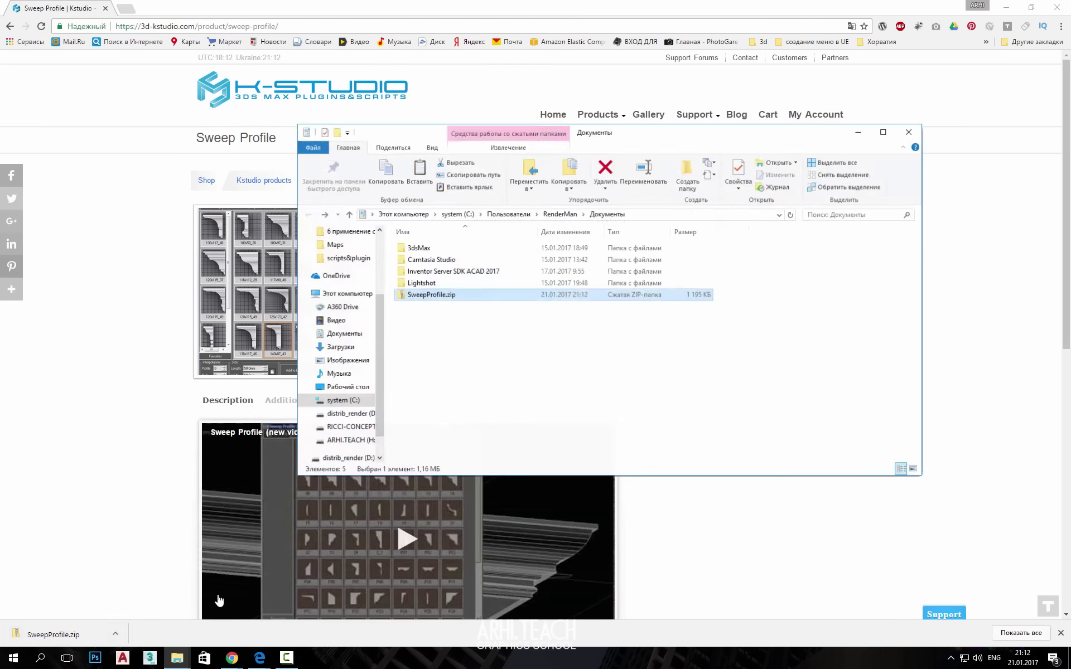
- Extract SweepProfile.zip to SweepProfile\ with 7-Zip, select SweepProfile.mzp, and launch 3ds Max 2017
right_click(434, 296)
click(708, 392)
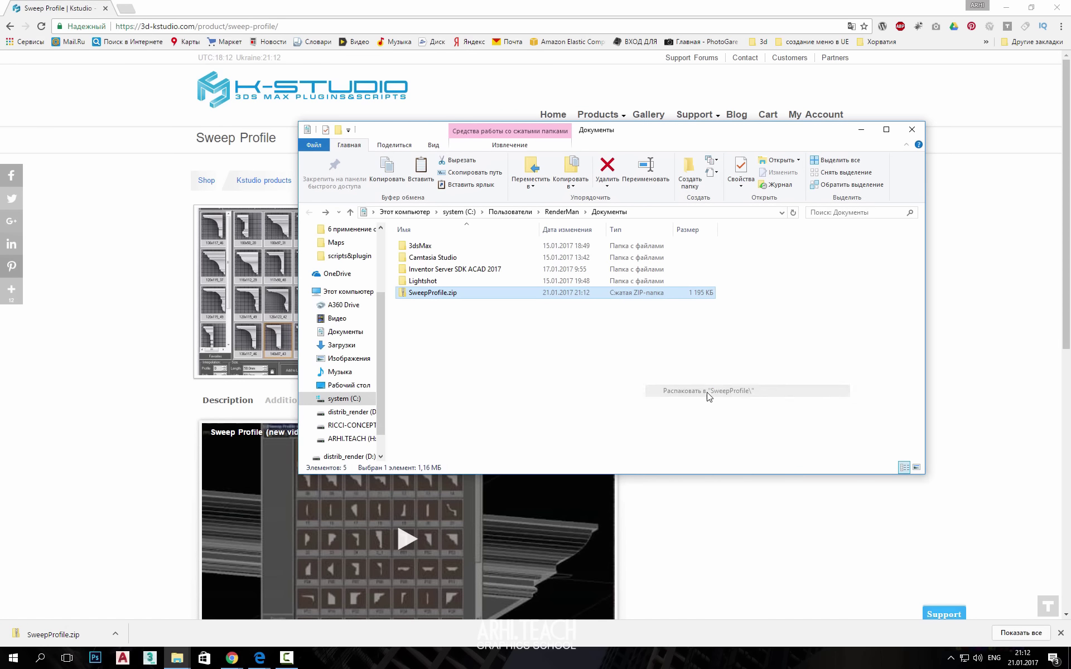
double_click(426, 292)
click(427, 259)
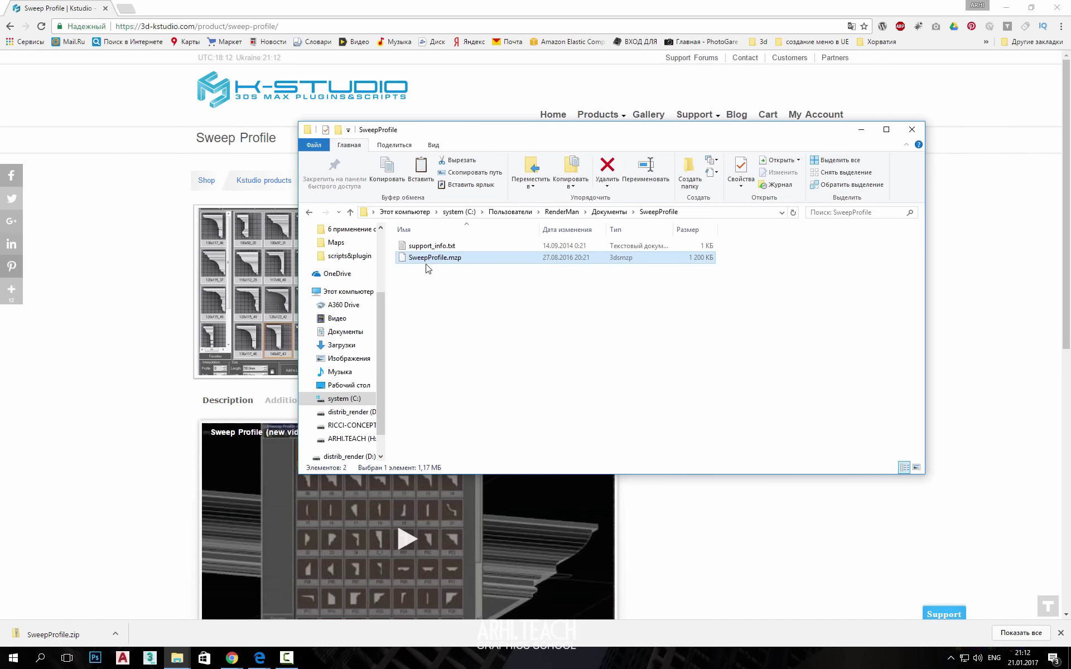
click(150, 658)
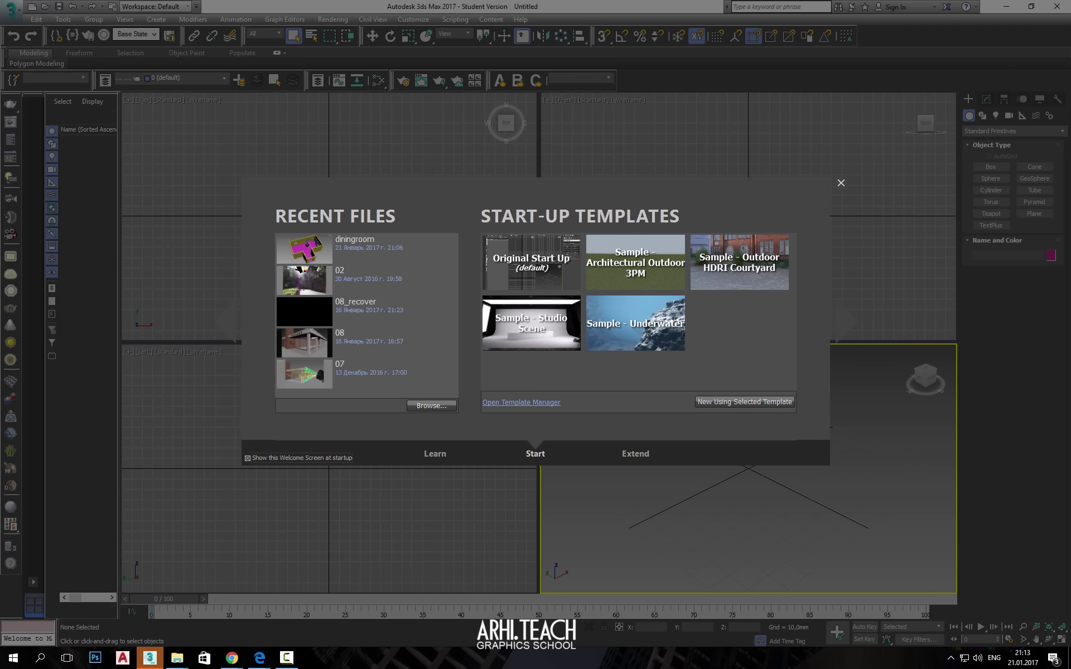
- Dismiss the welcome screen, move the Explorer window top-left, and reopen the SweepProfile folder in Documents
click(177, 662)
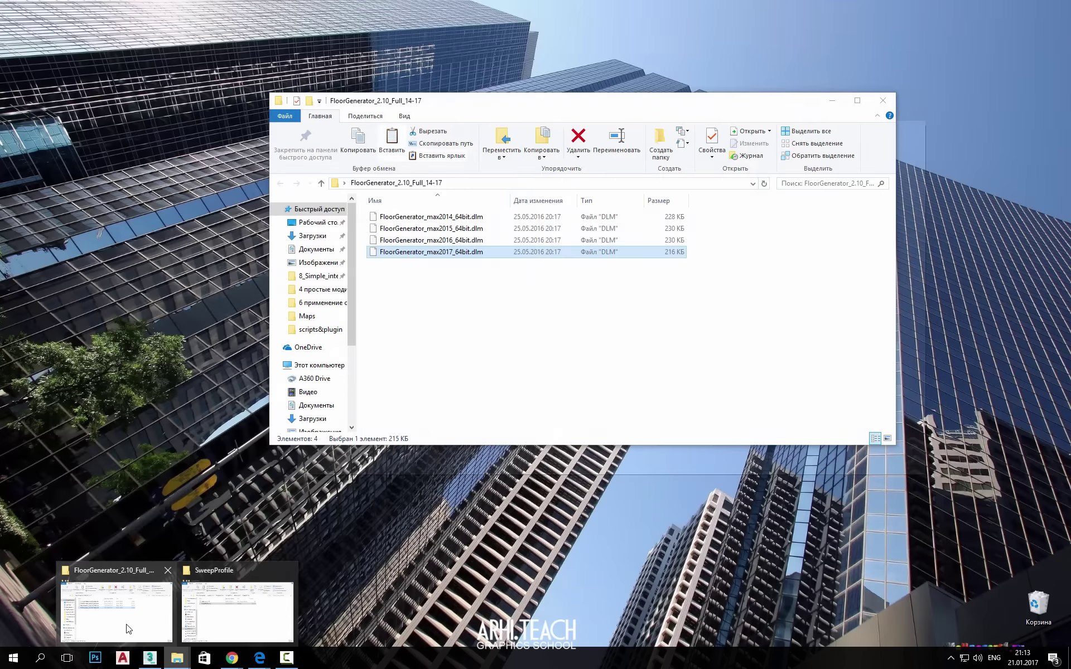
mouse_move(176, 658)
click(234, 608)
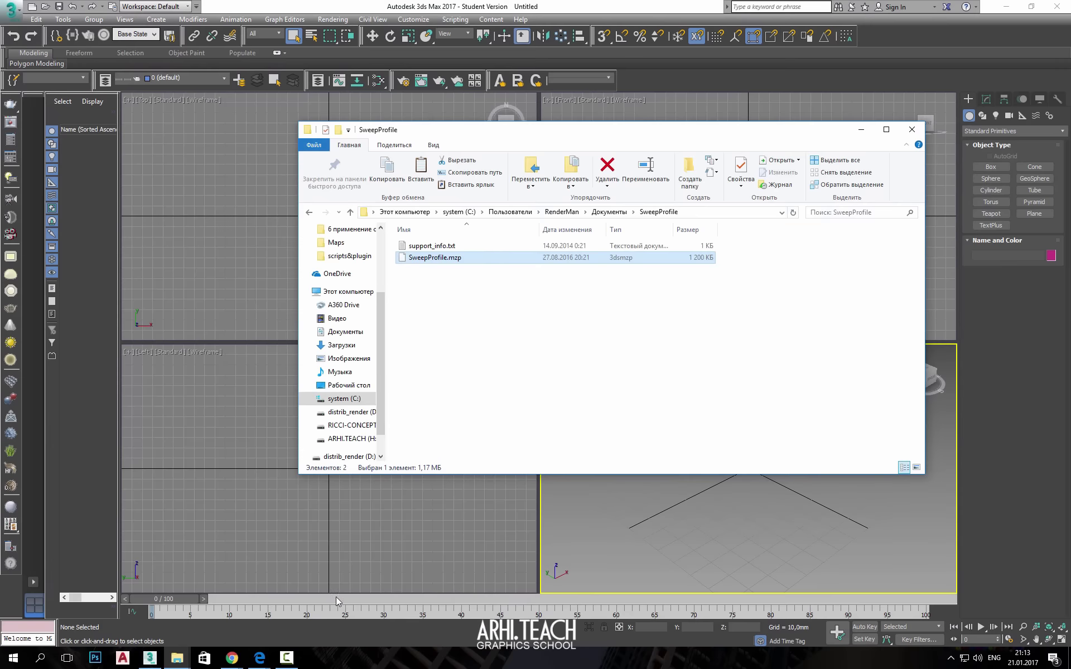
mouse_move(590, 132)
mouse_down()
mouse_move(944, 121)
mouse_move(975, 111)
mouse_up()
click(150, 659)
click(177, 658)
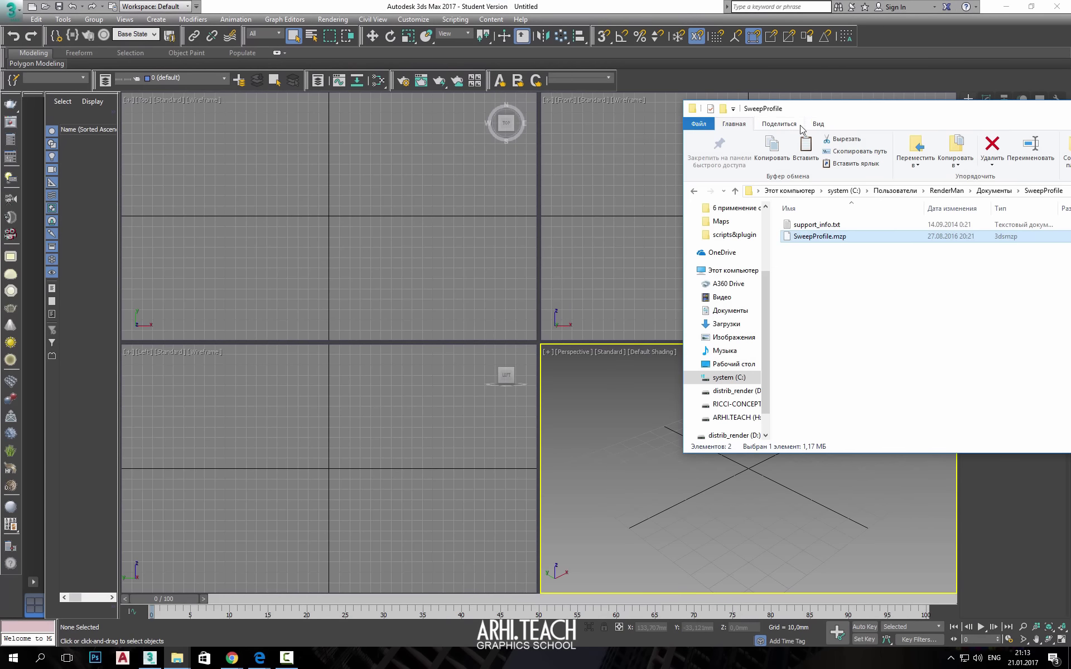
drag(876, 109, 242, 13)
shift+click(207, 130)
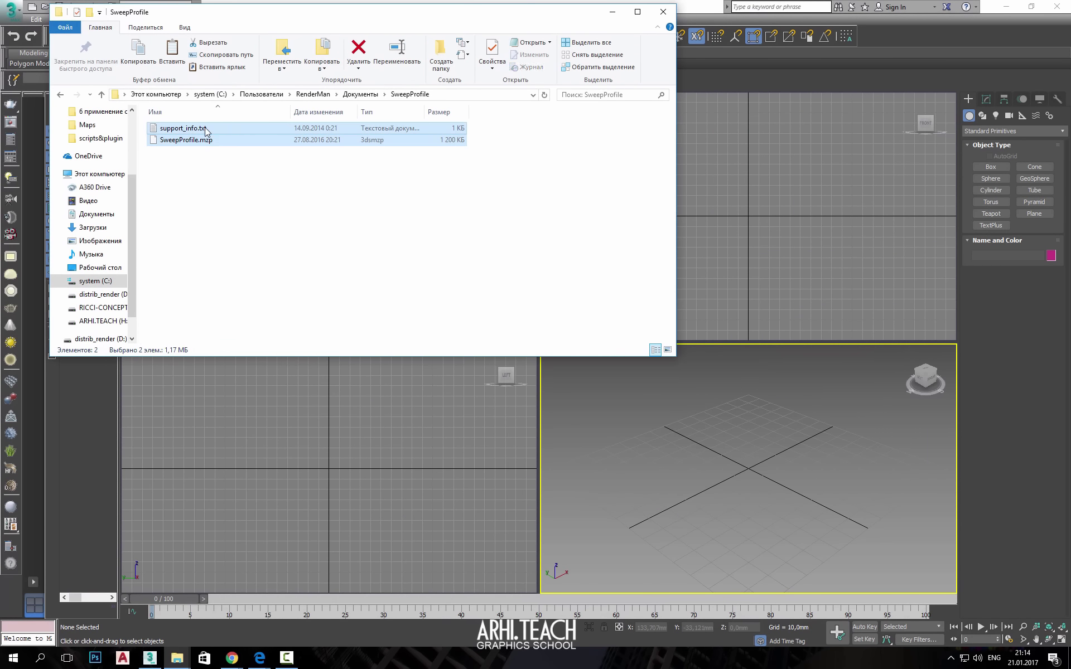
click(205, 142)
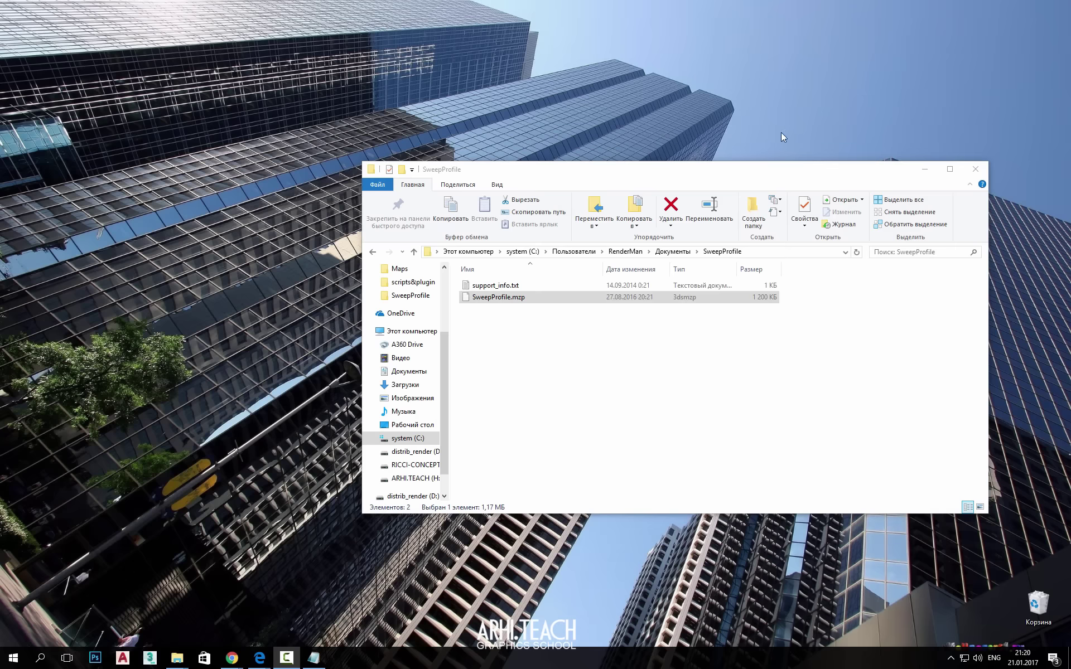
click(672, 254)
double_click(491, 332)
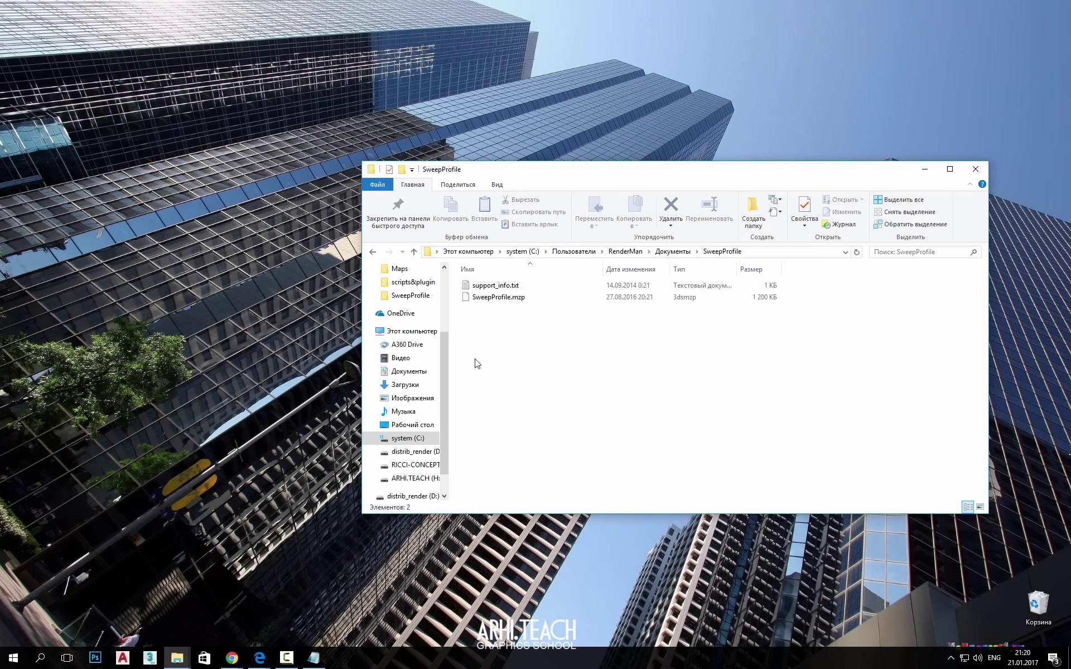
- Relaunch 3ds Max 2017 as administrator and copy the SweepProfile folder path
click(13, 658)
right_click(59, 491)
mouse_move(125, 523)
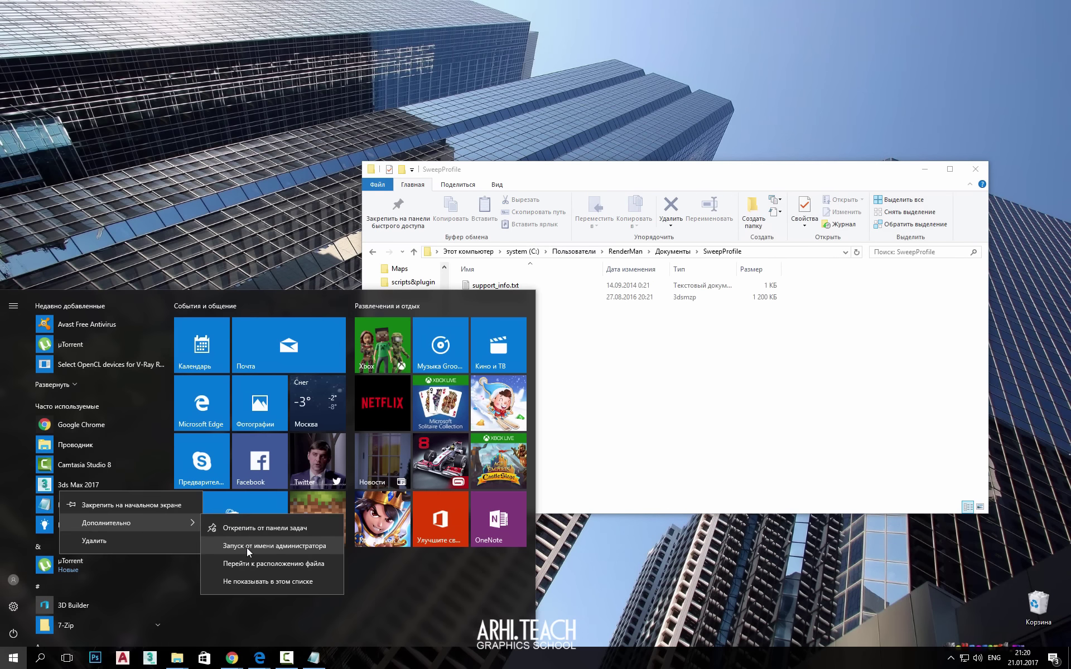
click(246, 547)
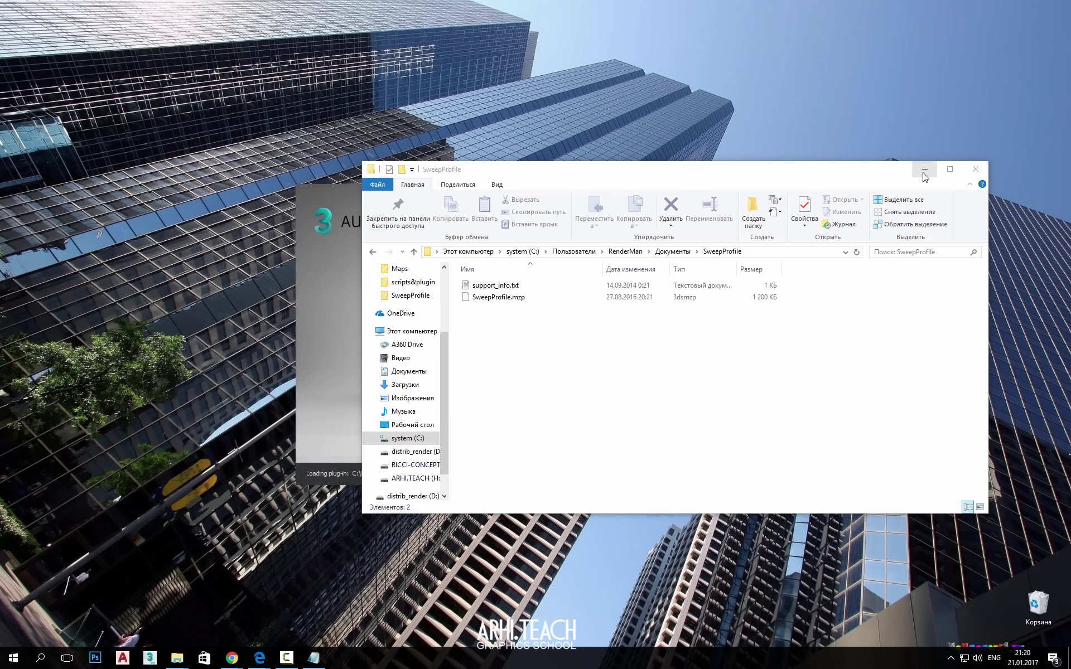
click(804, 255)
right_click(804, 256)
click(837, 288)
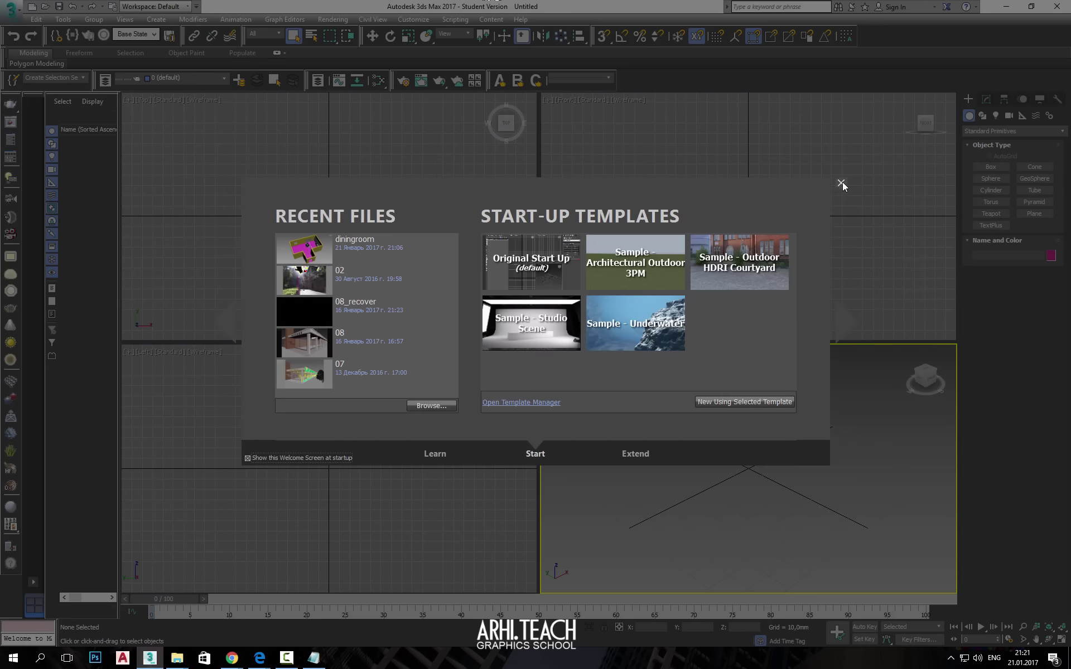
- Run the SweepProfile.mzp installer from the pasted SweepProfile folder path
click(841, 183)
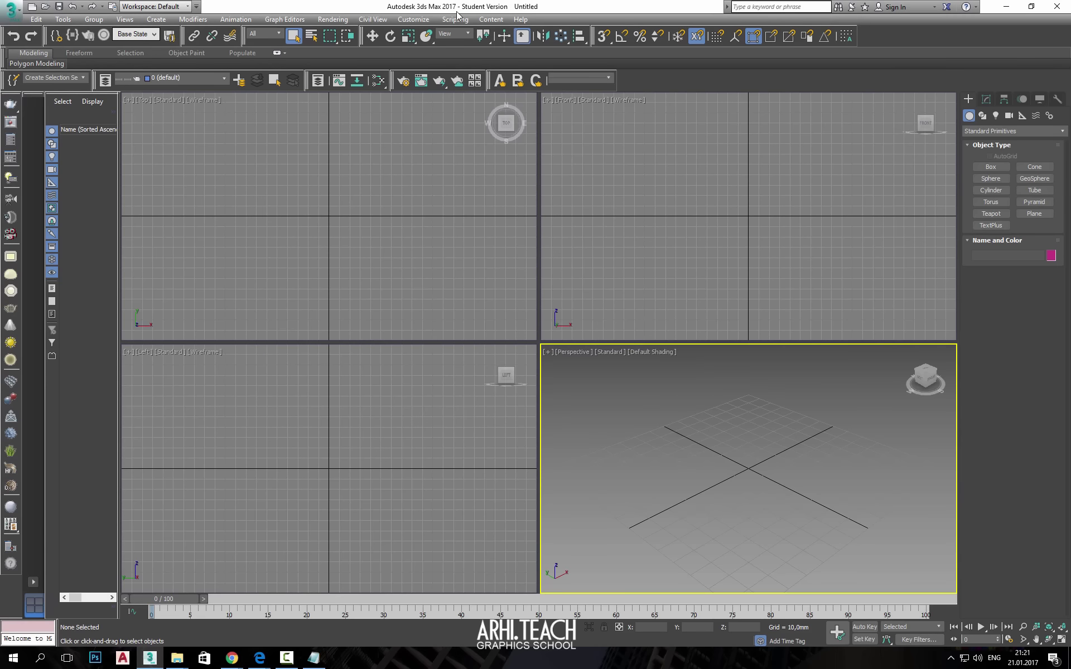
click(455, 19)
click(482, 112)
right_click(682, 366)
click(731, 413)
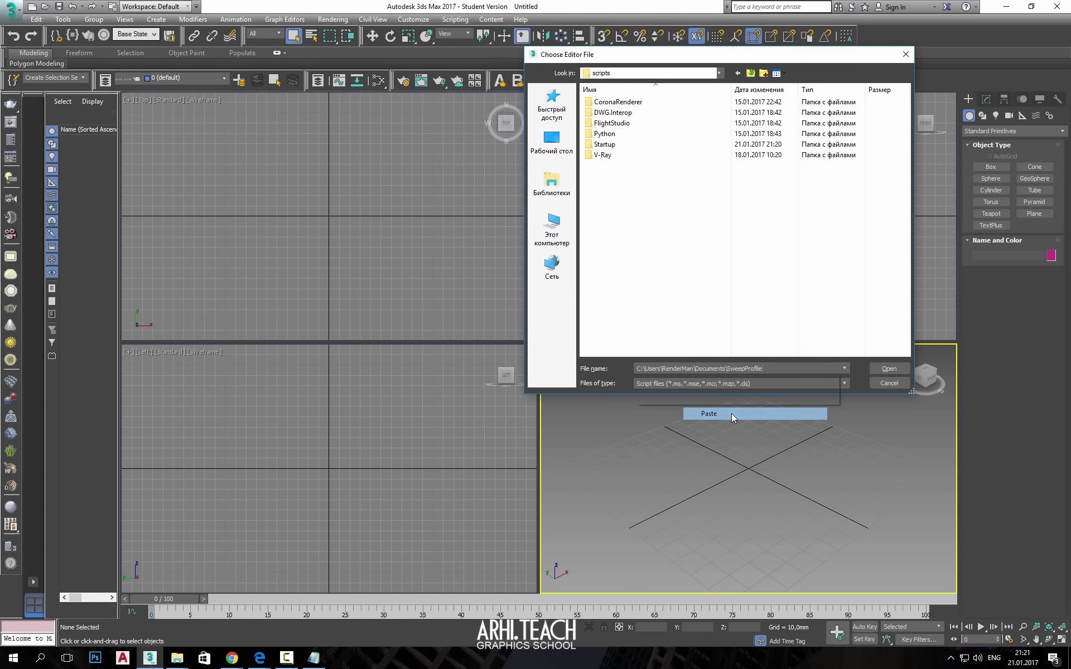
key(Return)
double_click(618, 106)
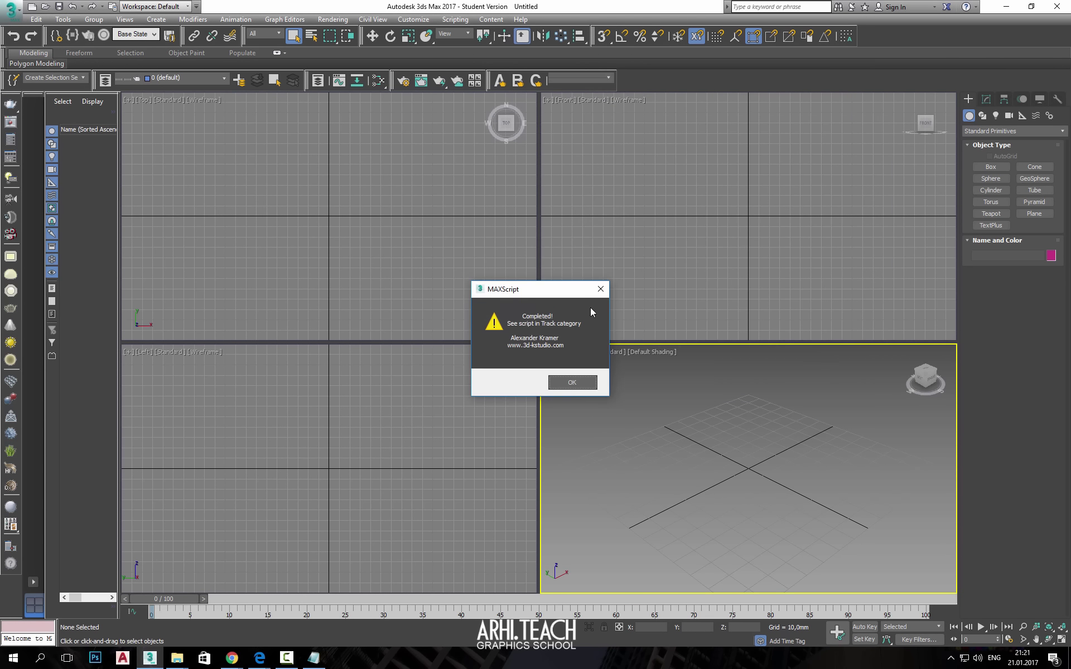
click(579, 387)
- Create a new toolbar named 'scripts' in Customize User Interface
click(413, 19)
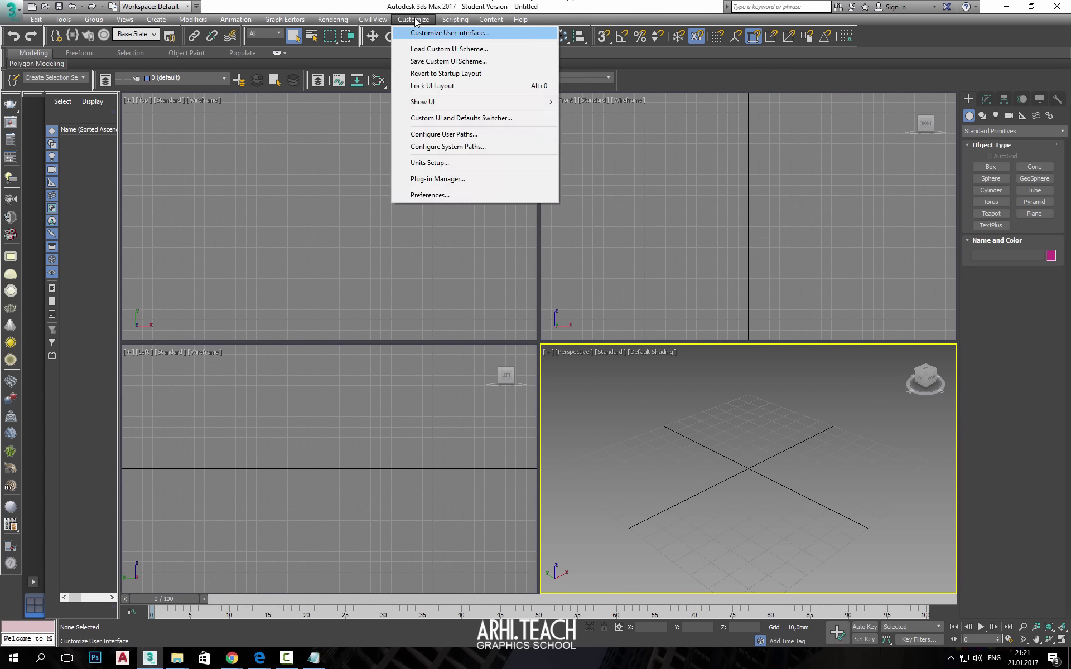
click(441, 33)
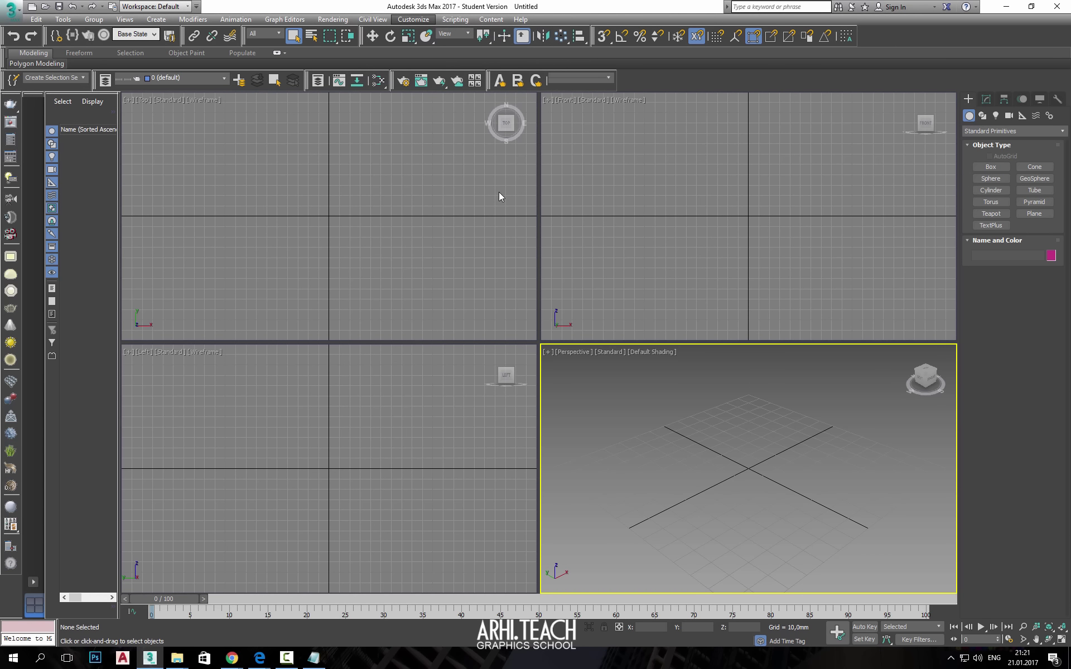
click(452, 190)
click(566, 229)
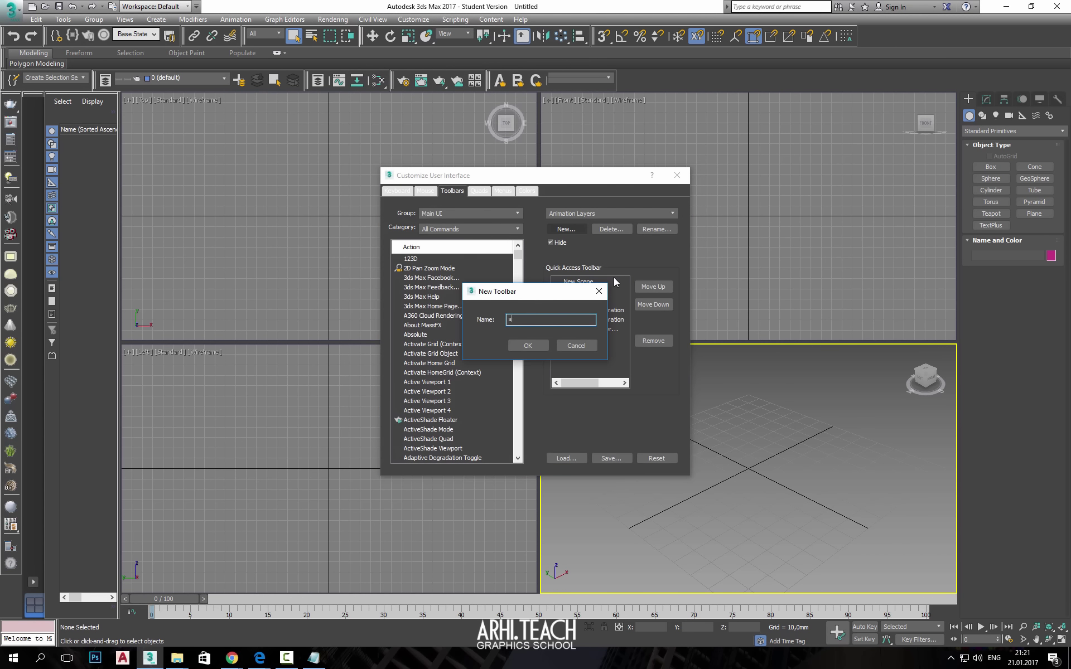
text(scripts)
key(Return)
- Drag Sweep Profile from the Track category onto the scripts toolbar and test-launch it
click(457, 230)
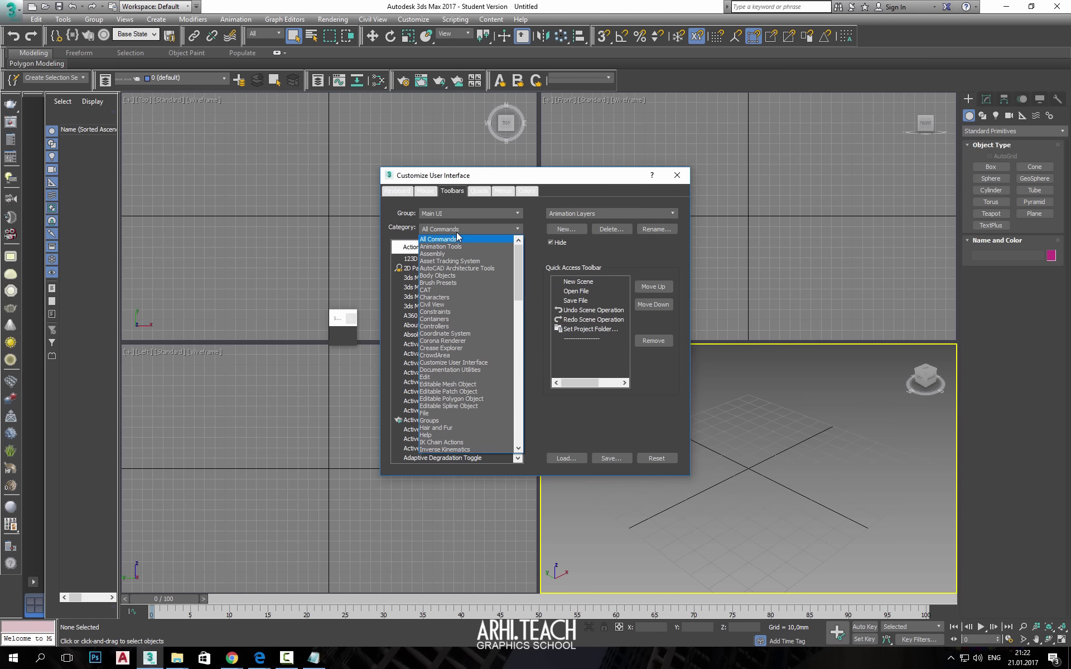
key(t)
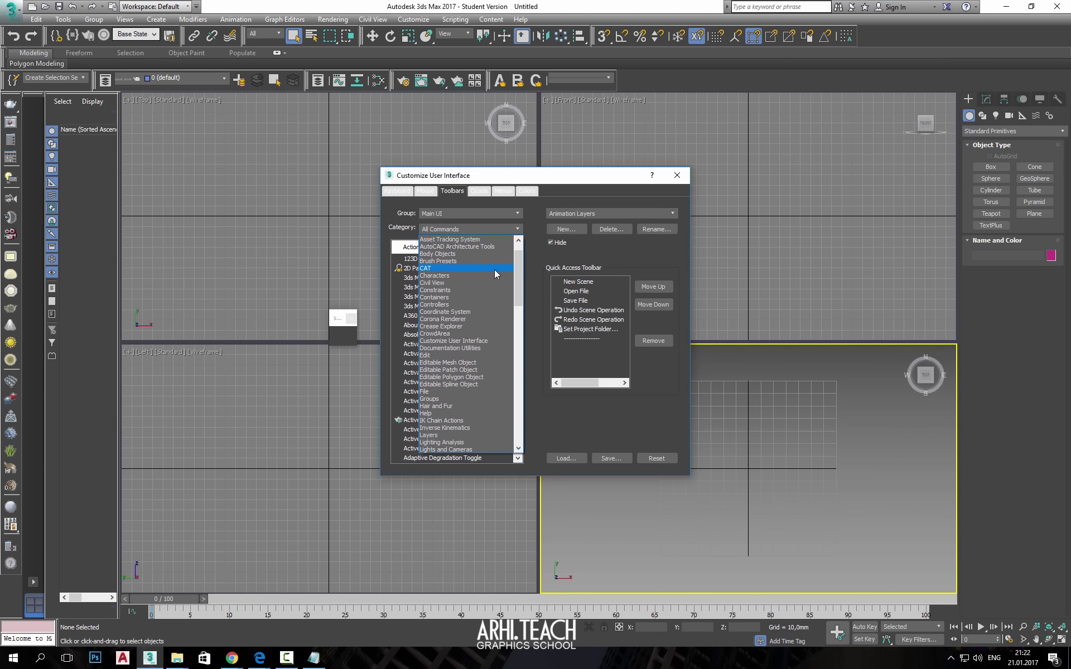
scroll(519, 276, down, 1)
drag(521, 273, 510, 409)
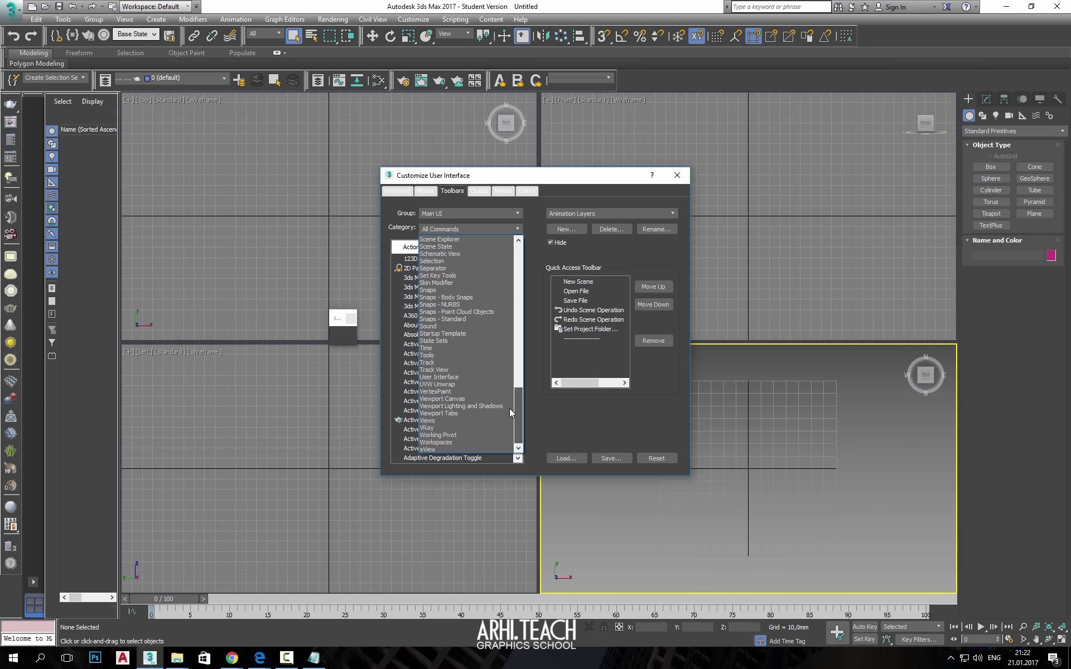
click(426, 365)
mouse_move(411, 263)
mouse_down()
mouse_move(339, 334)
mouse_move(625, 81)
mouse_up()
click(677, 176)
click(624, 80)
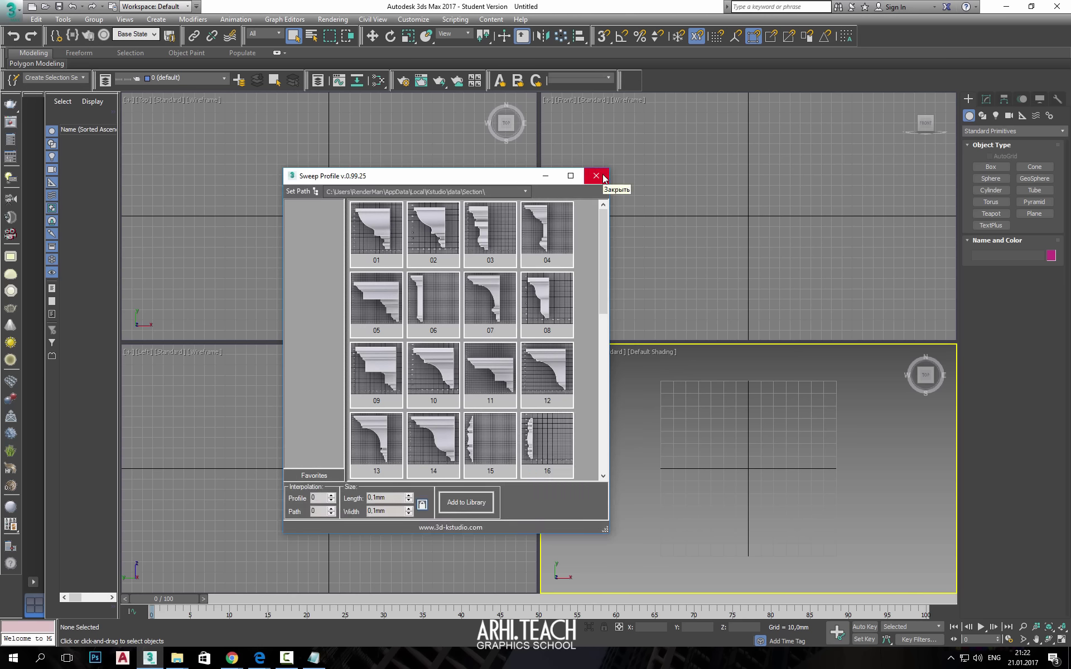
click(596, 175)
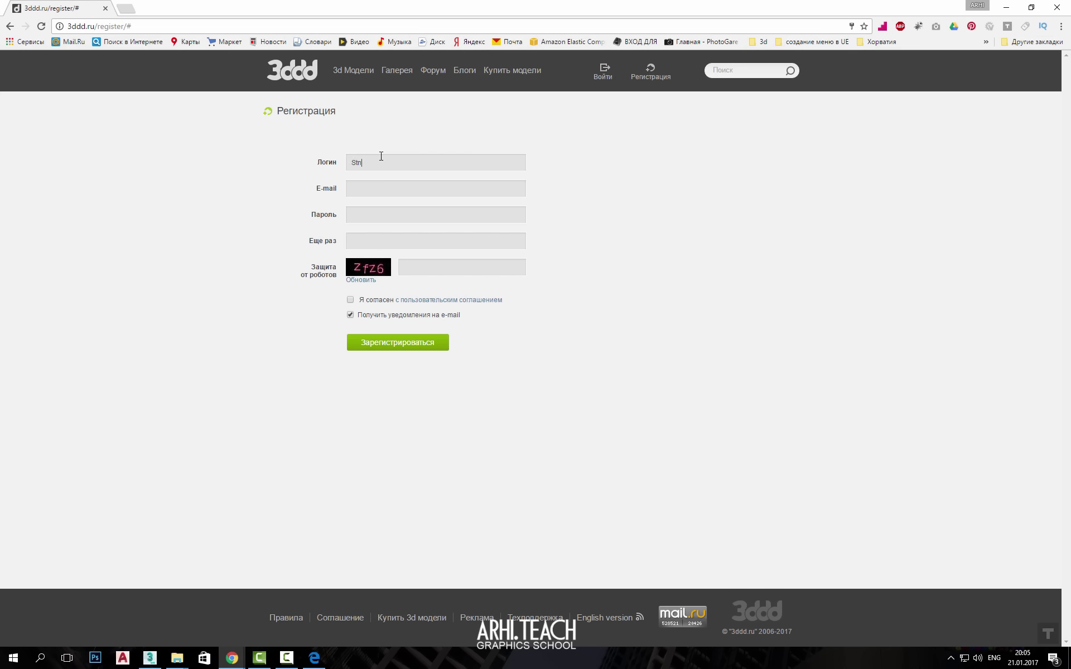
- Fill in the login, e-mail and password fields of the 3ddd.ru registration form
key(Down)
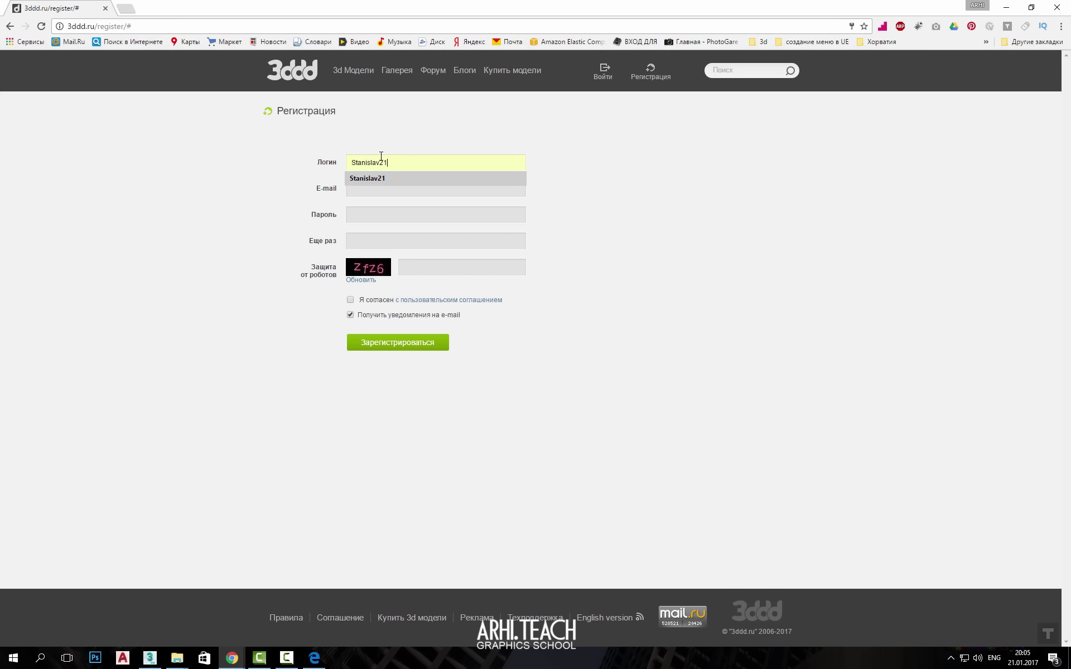
text(1)
click(379, 190)
click(414, 223)
click(414, 223)
text(••)
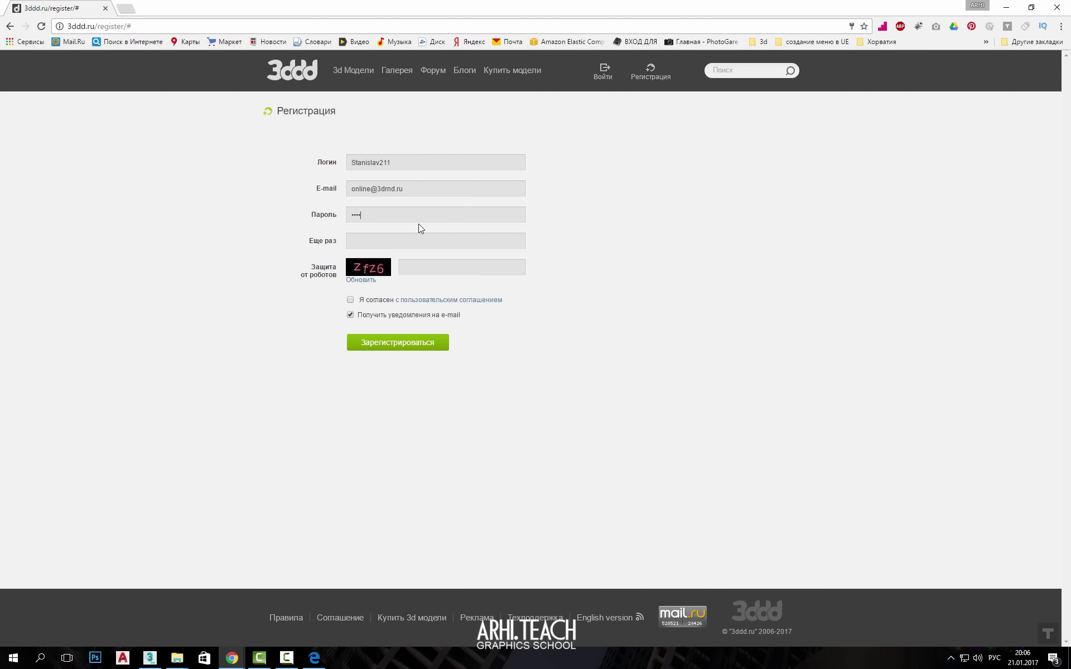
text(•••••)
key(Tab)
text(•••••)
- Enter the captcha, accept the user agreement and submit the registration
click(450, 265)
text(6)
key(Return)
click(351, 300)
click(397, 342)
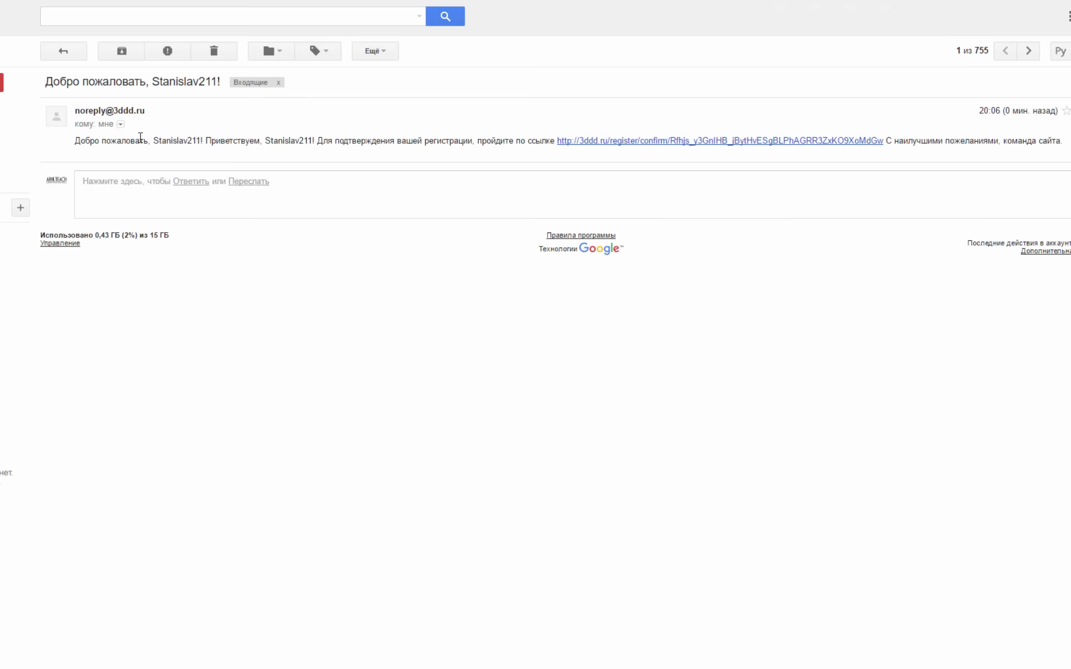
- Open the account confirmation link from the welcome e-mail
drag(75, 140, 828, 124)
drag(1063, 140, 50, 142)
click(820, 142)
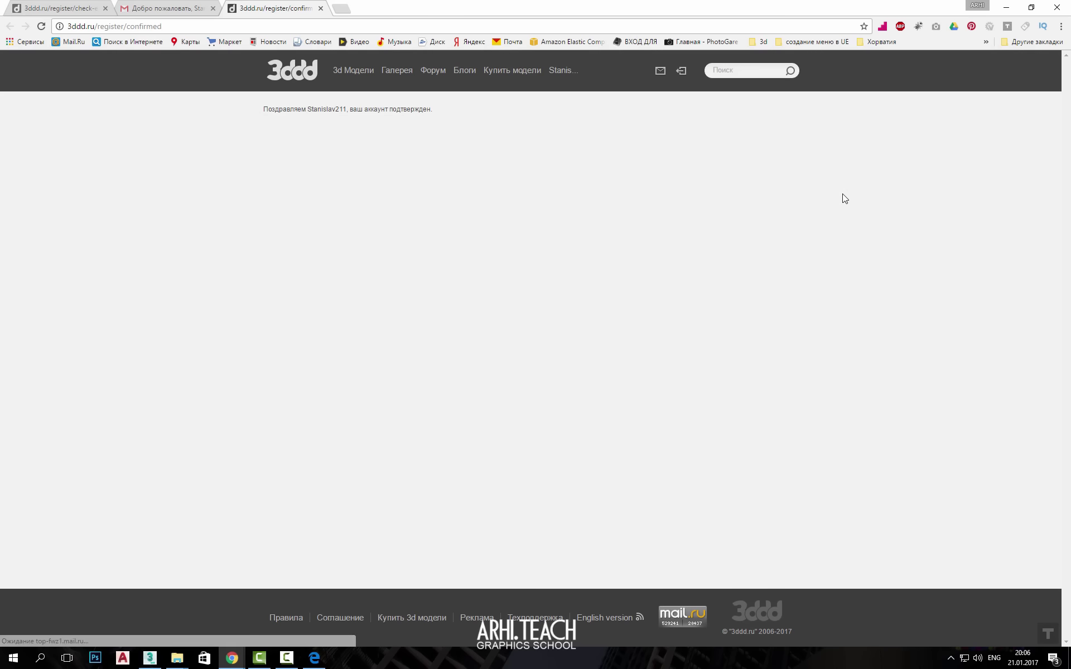
- Open the Кухня 3D models category sorted by Топ продаж
click(353, 70)
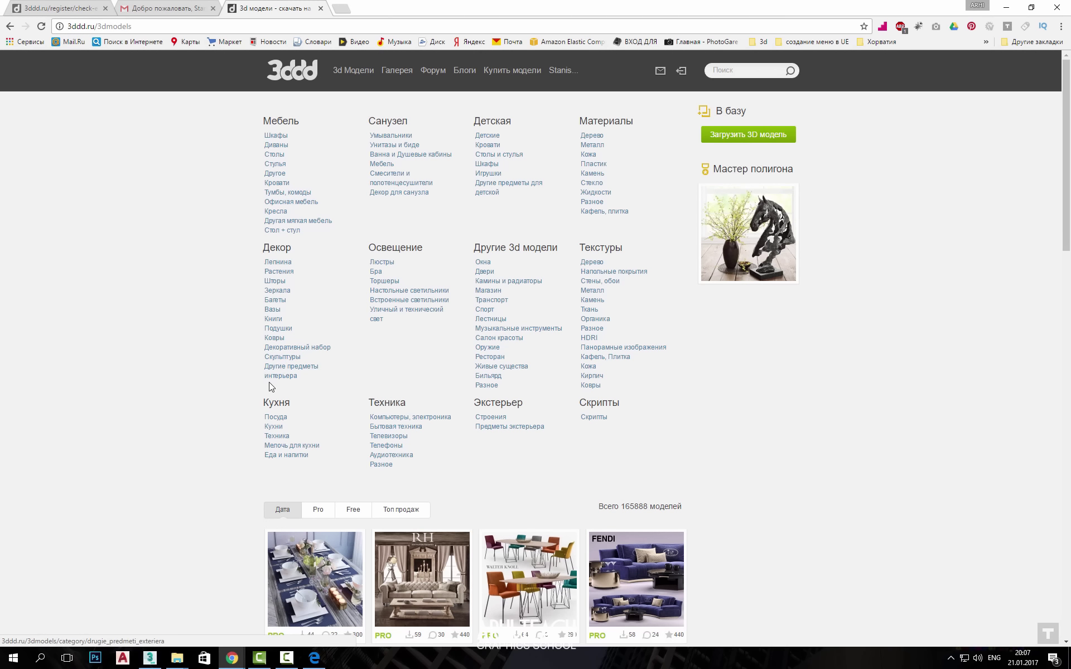
click(276, 402)
scroll(891, 407, down, 2)
click(383, 129)
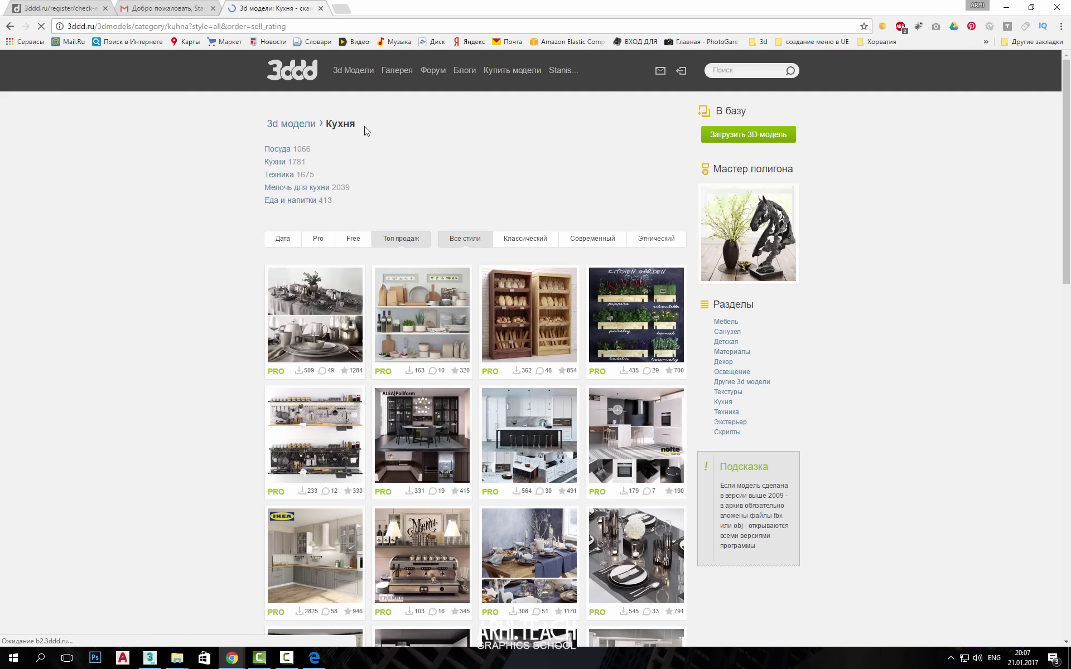
click(319, 239)
scroll(896, 298, down, 3)
scroll(896, 297, up, 2)
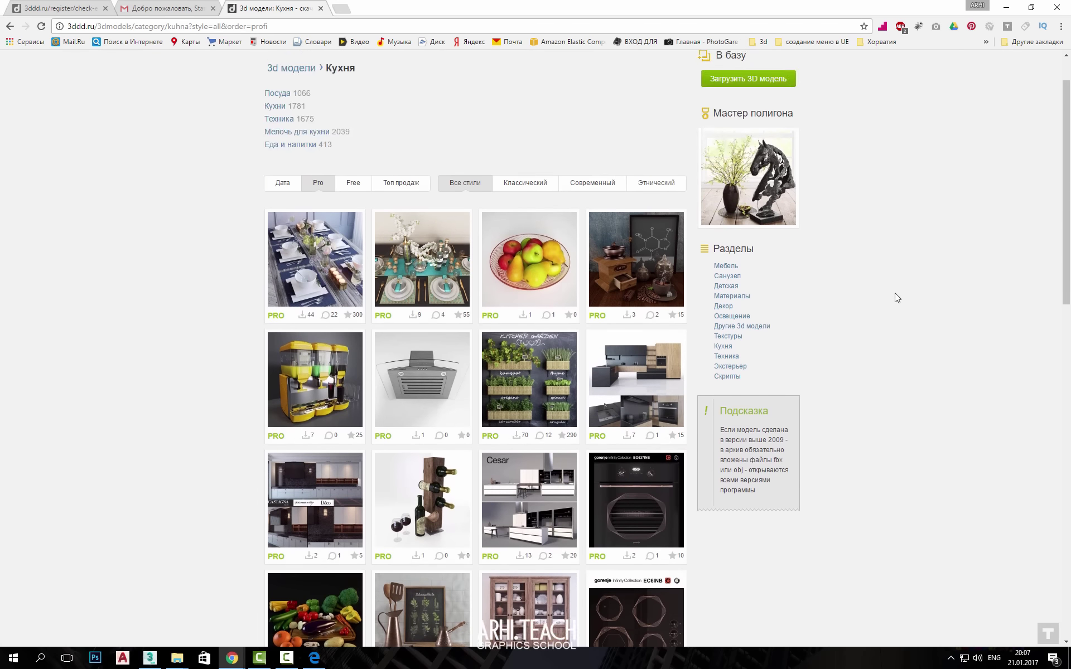
scroll(896, 297, down, 4)
scroll(896, 297, down, 3)
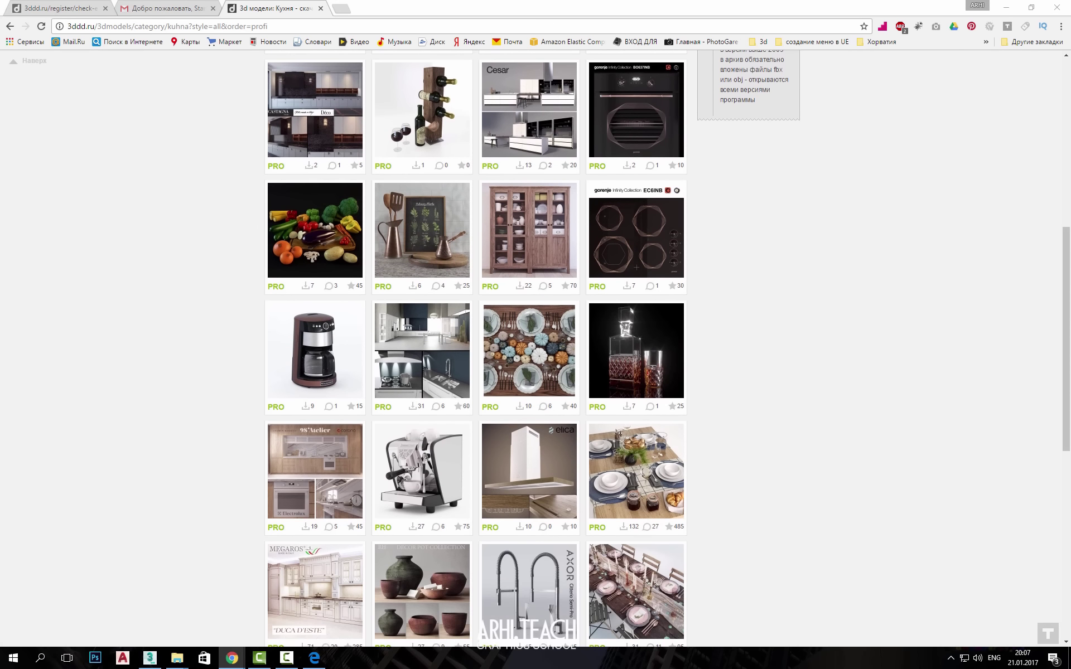
scroll(797, 446, up, 8)
click(401, 239)
mouse_move(529, 314)
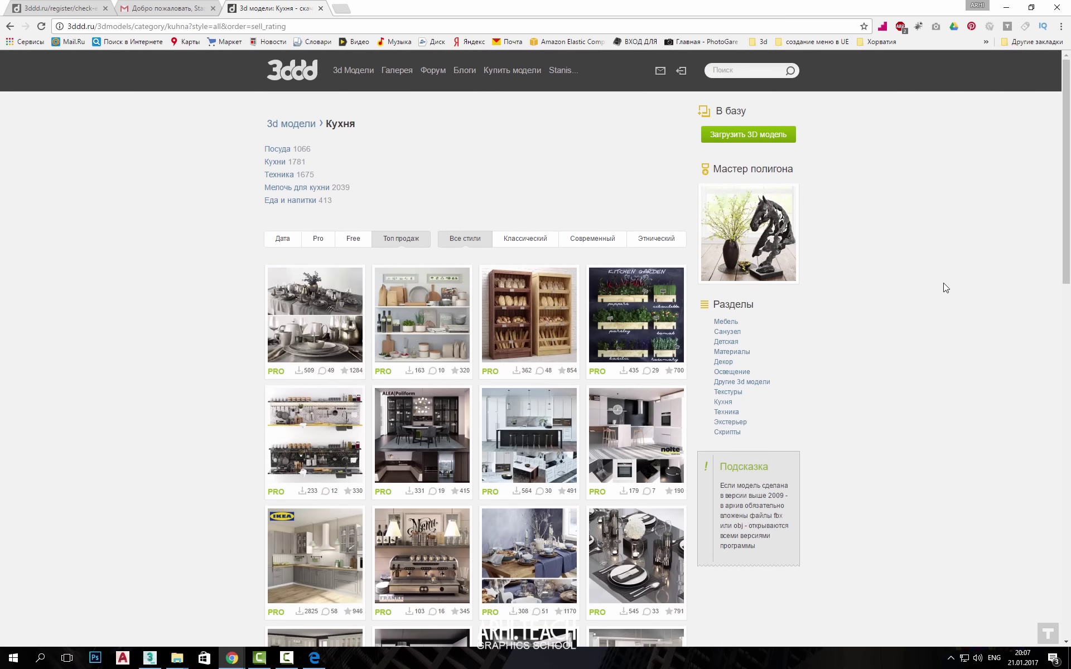
- Open the Poliform Varenna kitchen in a new tab, then keep browsing the listing
scroll(423, 335, down, 2)
middle_click(508, 232)
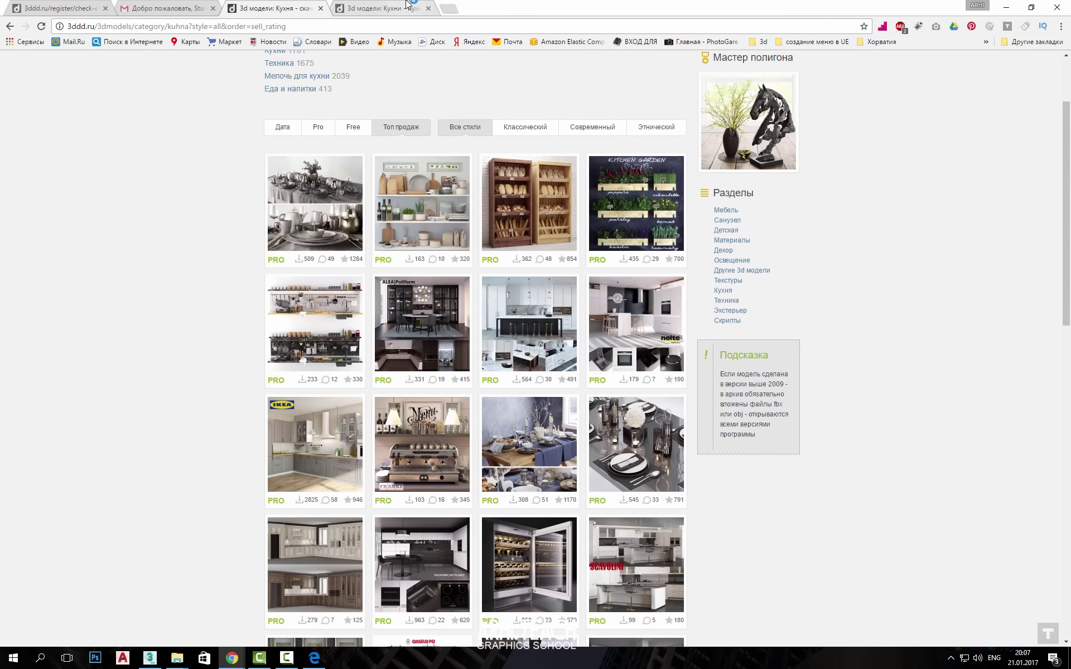
click(407, 6)
click(274, 8)
scroll(911, 296, down, 1)
scroll(911, 296, down, 1)
scroll(911, 296, down, 1)
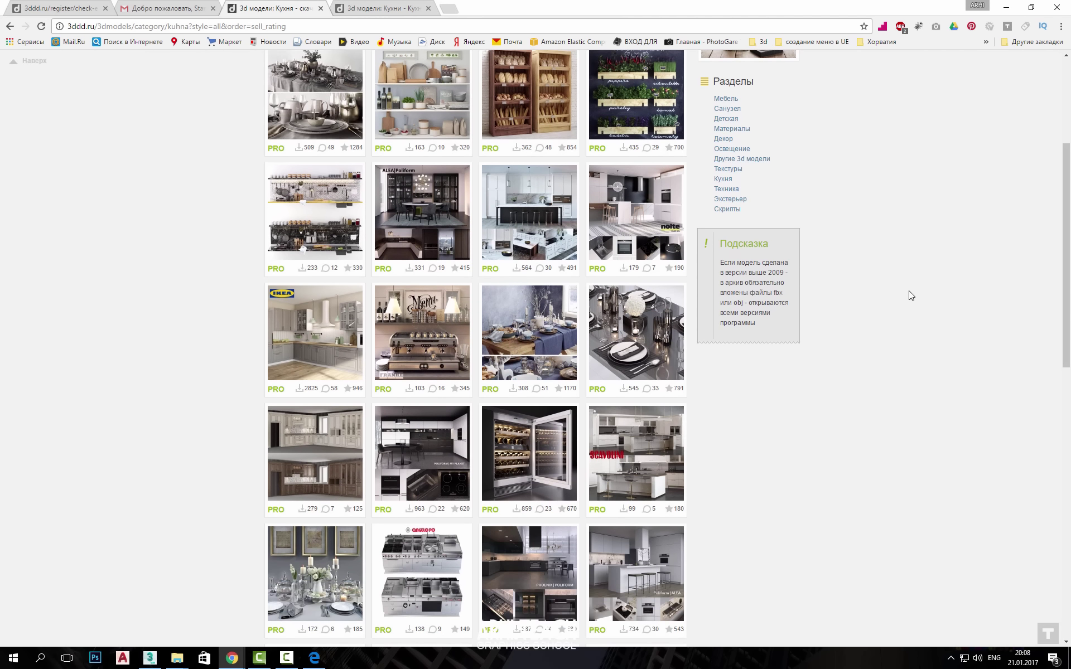
scroll(911, 295, down, 1)
scroll(911, 296, down, 2)
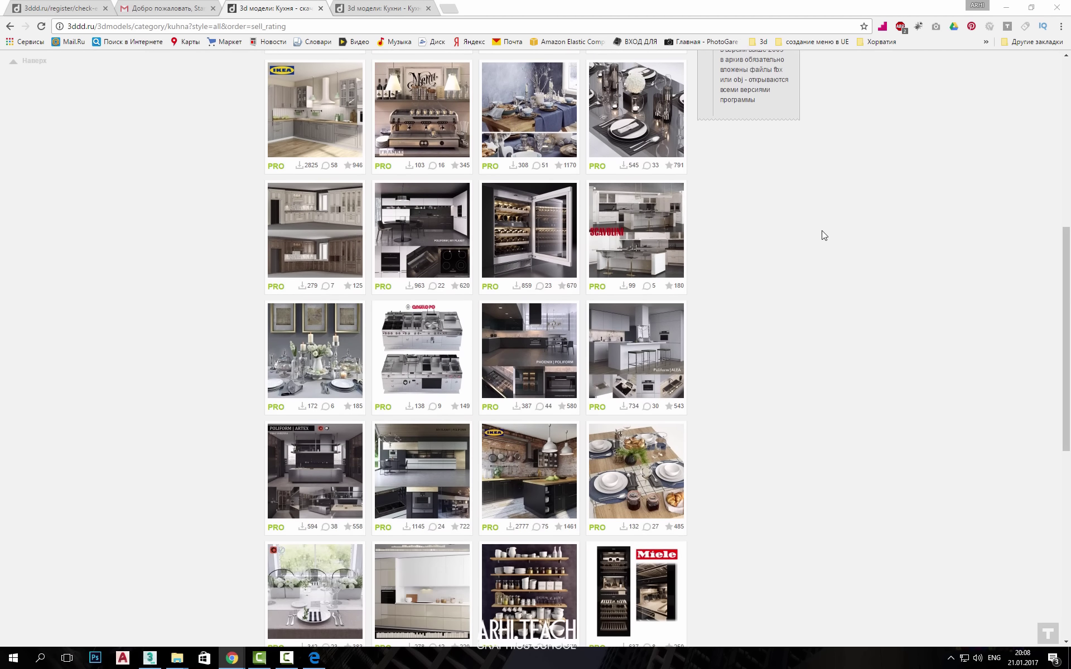
scroll(824, 235, up, 1)
scroll(831, 232, up, 2)
scroll(860, 243, up, 2)
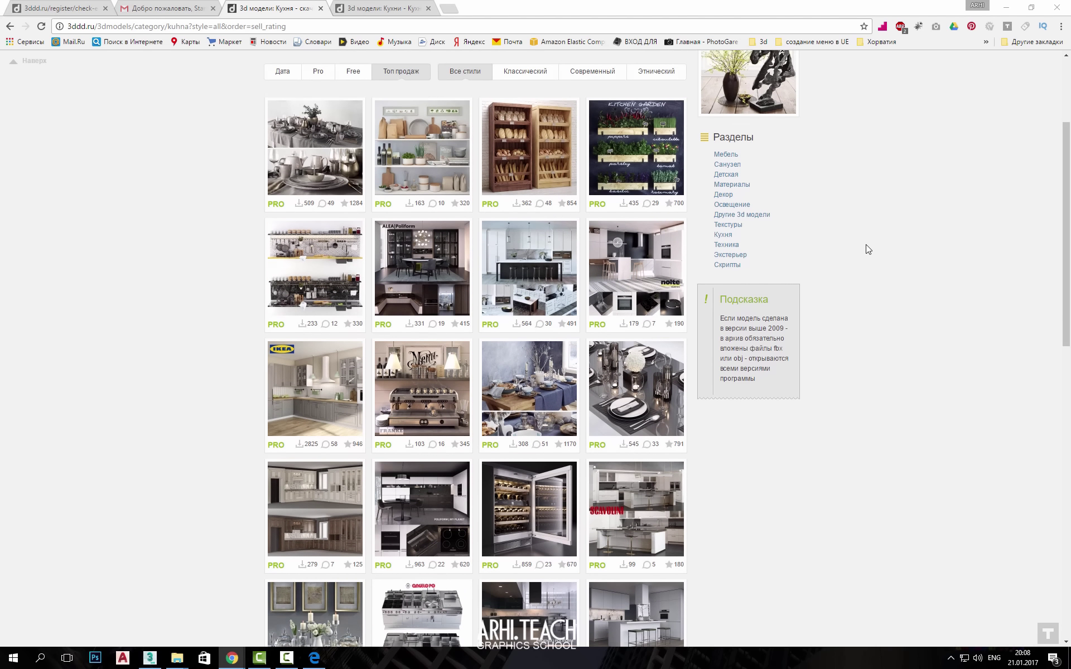
scroll(883, 248, down, 1)
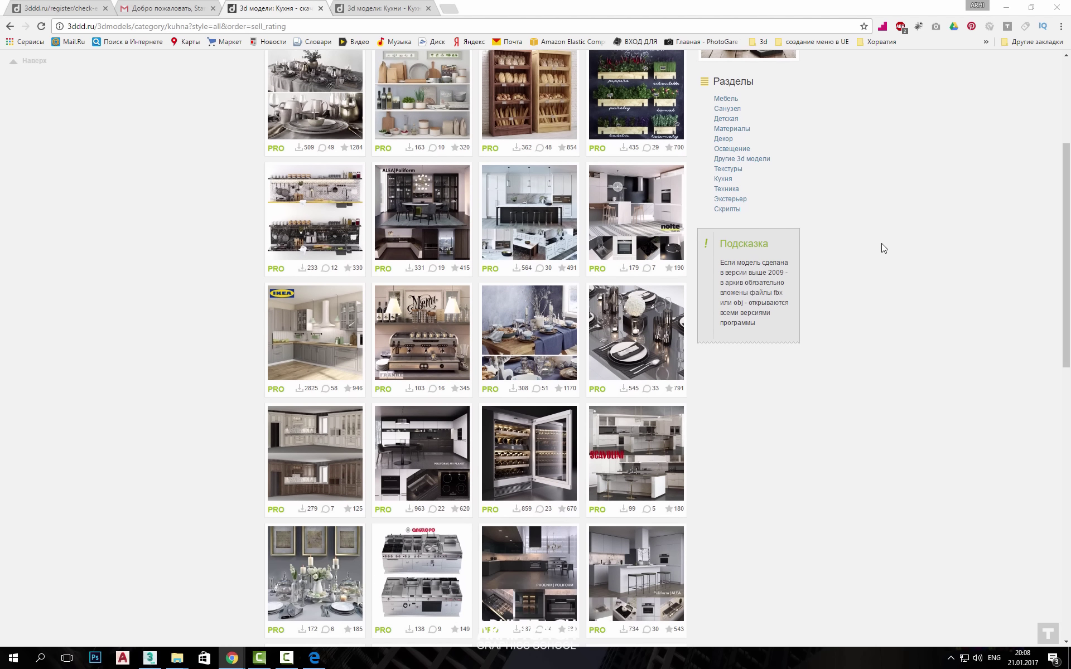
scroll(887, 256, up, 1)
- Open and review the Poliform My Planet kitchen model in a new tab
middle_click(429, 493)
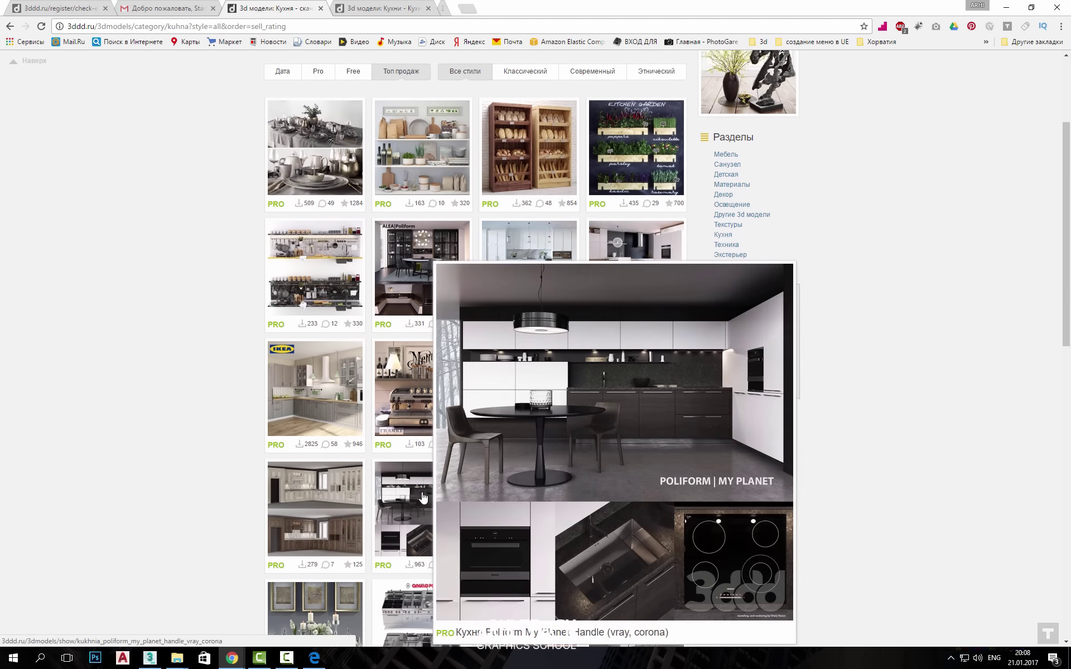
click(502, 9)
scroll(931, 324, down, 2)
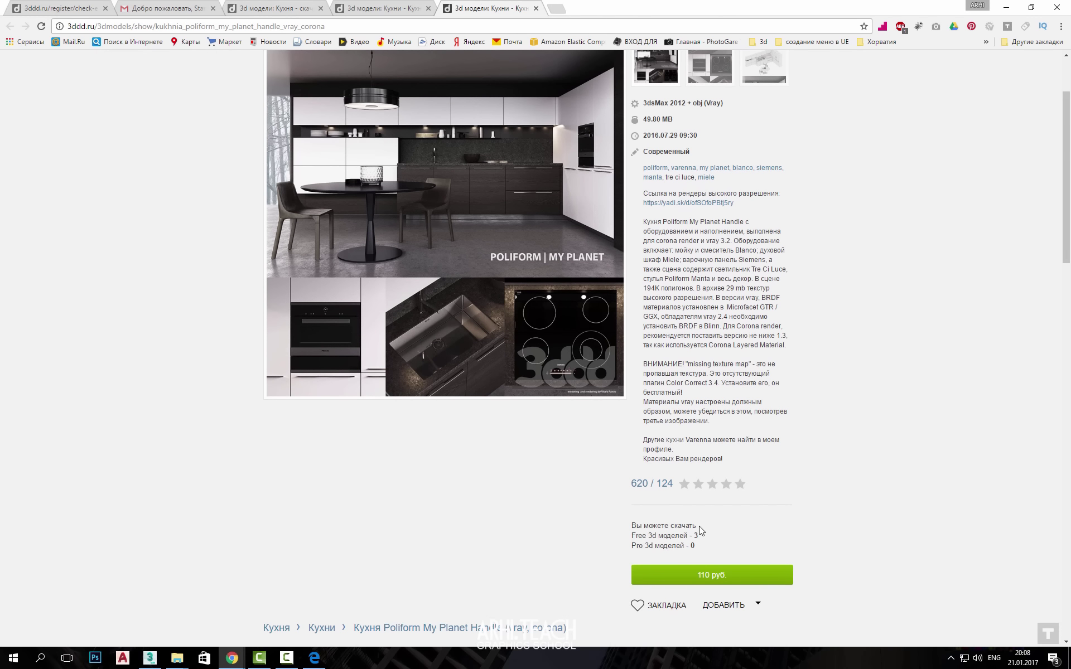
scroll(871, 512, up, 2)
scroll(873, 512, down, 1)
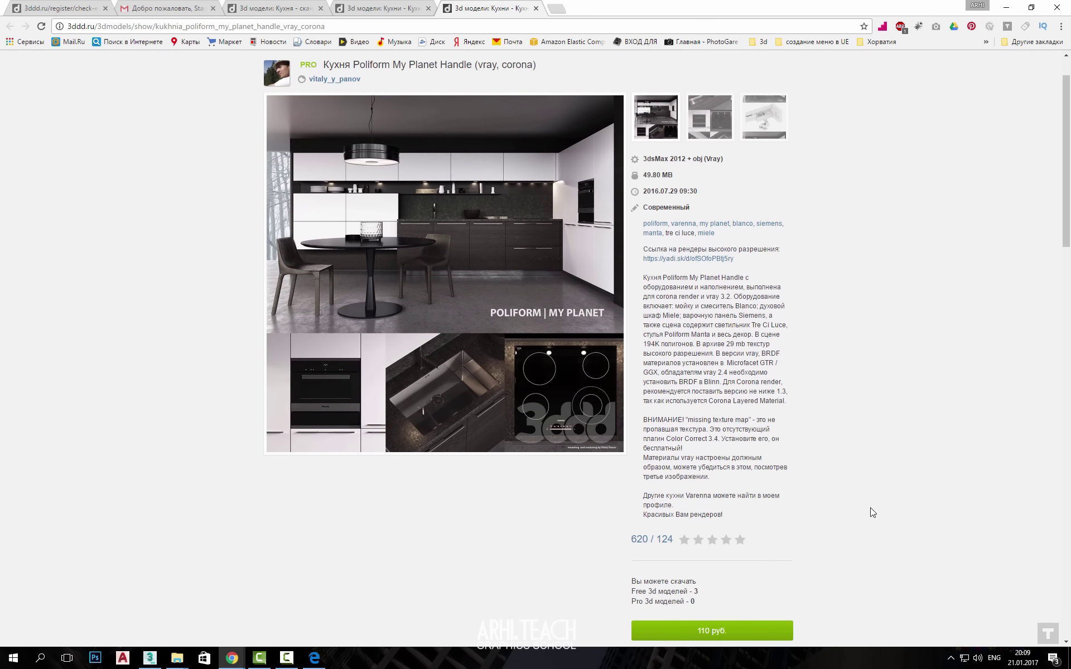
scroll(873, 513, down, 1)
scroll(867, 429, up, 2)
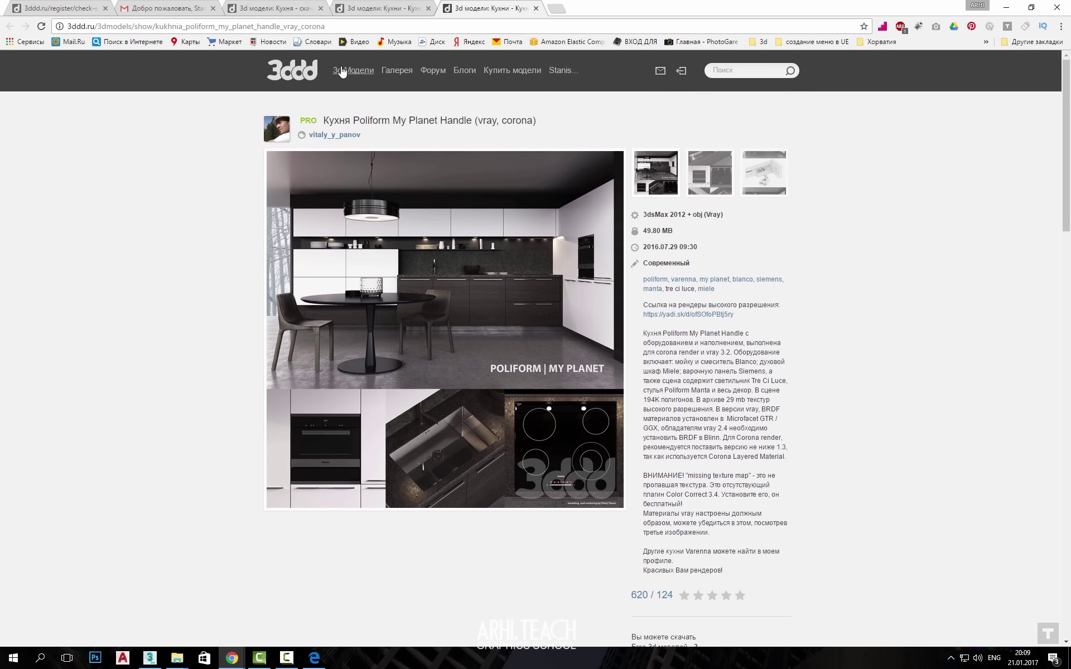
- From the account page, start buying 2 PRO models and enter the bank card number
click(562, 71)
click(334, 143)
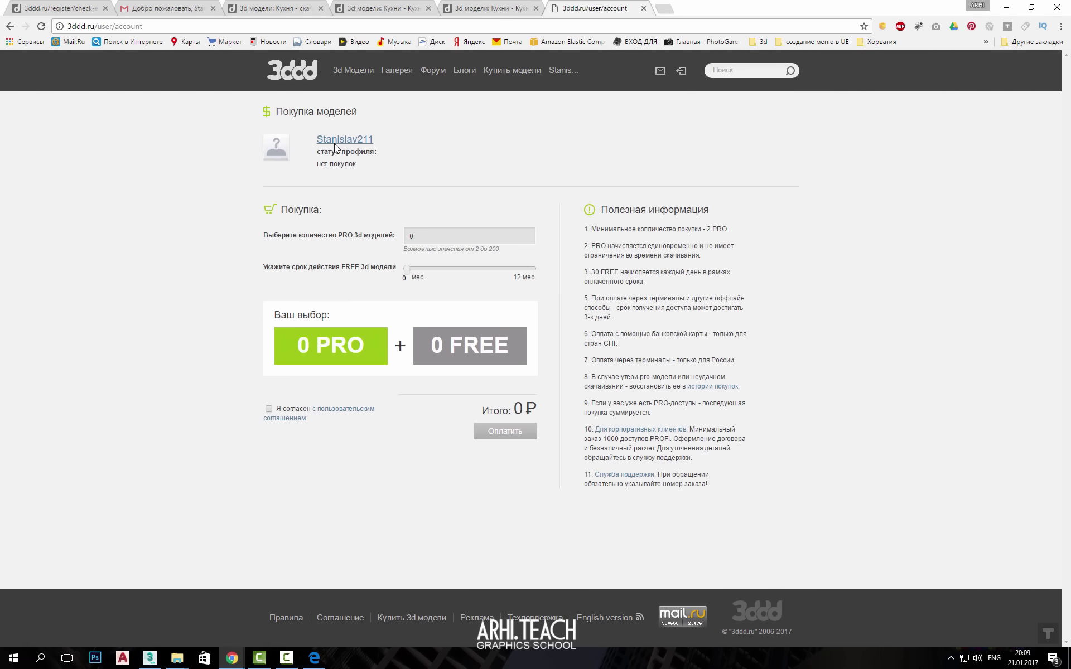
click(504, 432)
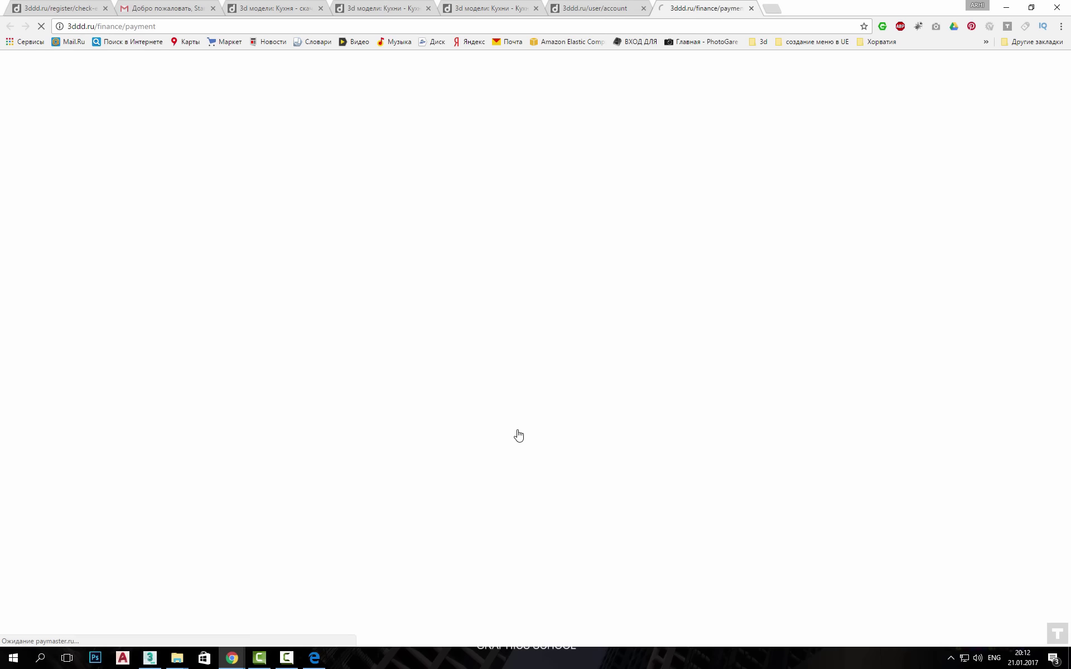
click(565, 310)
click(485, 226)
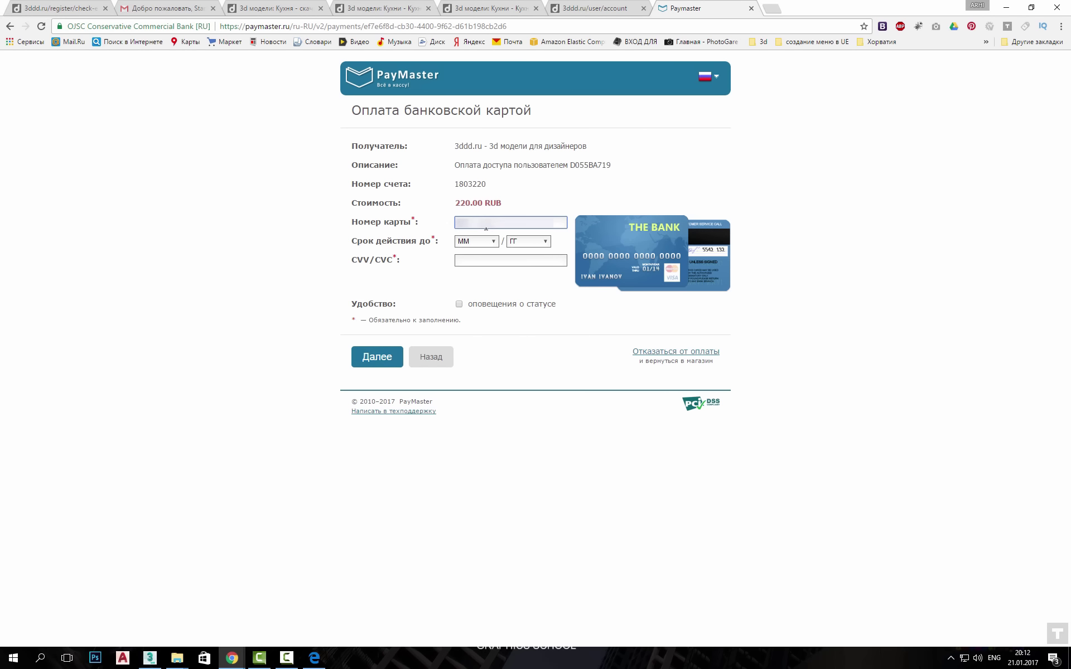
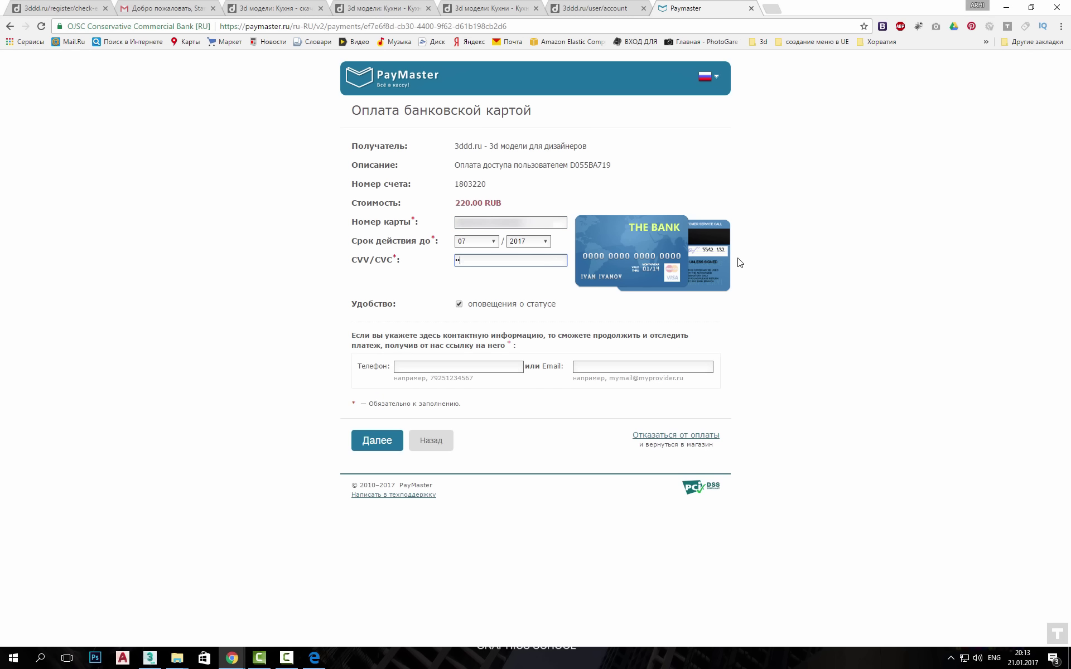
- Add contact e-mail and phone, confirm the 220.00 RUB payment by SMS, and return to 3ddd.ru
click(595, 361)
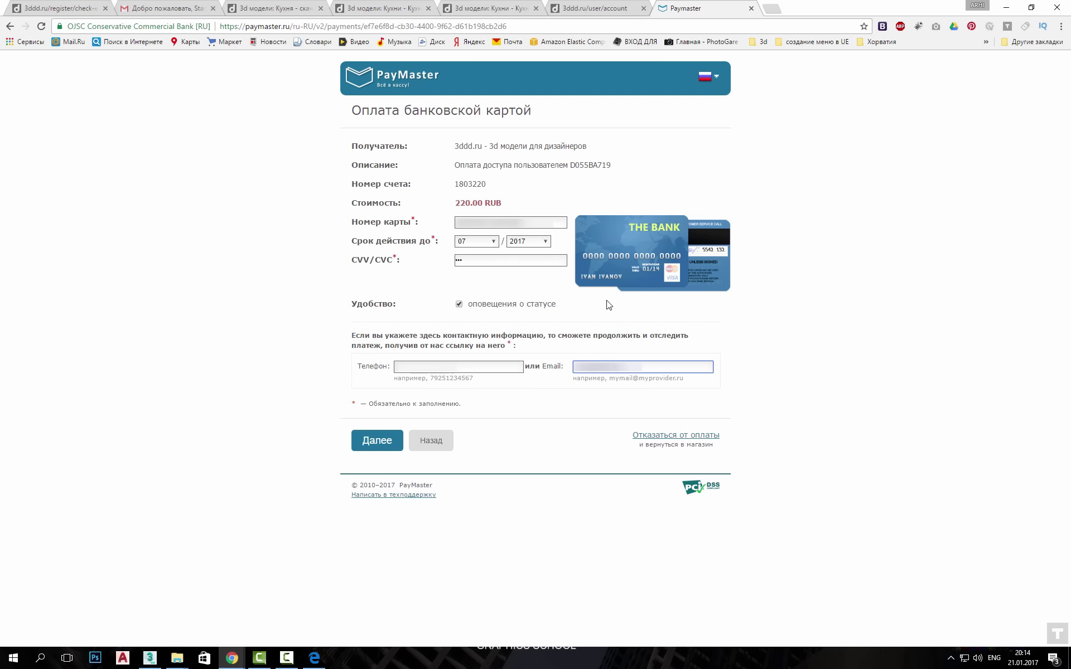
click(432, 368)
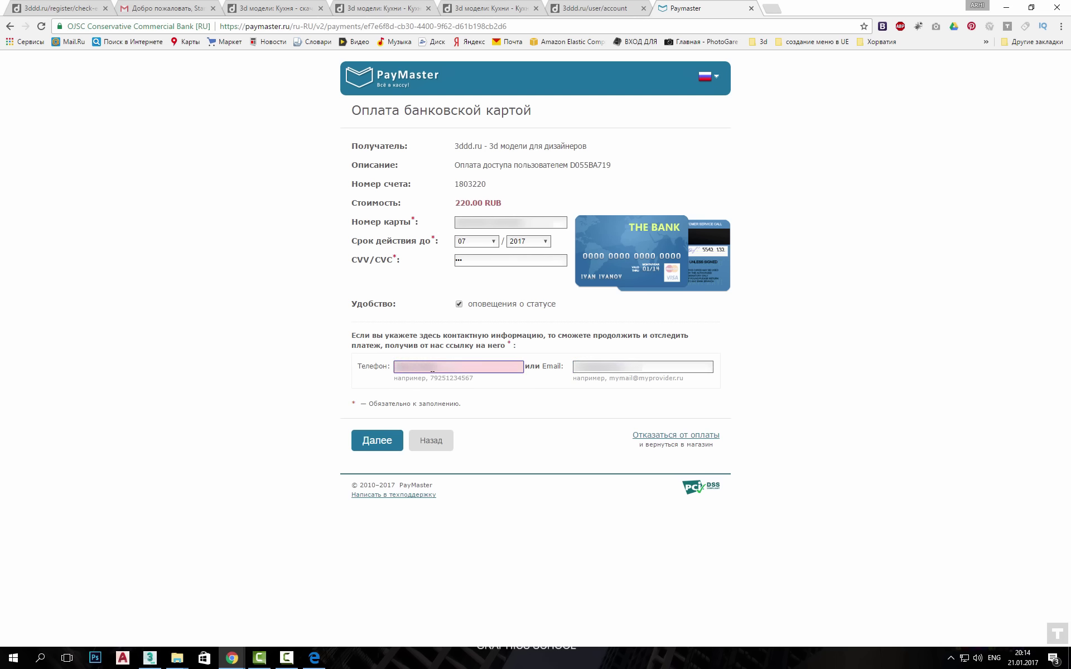
key(ctrl+v)
click(393, 444)
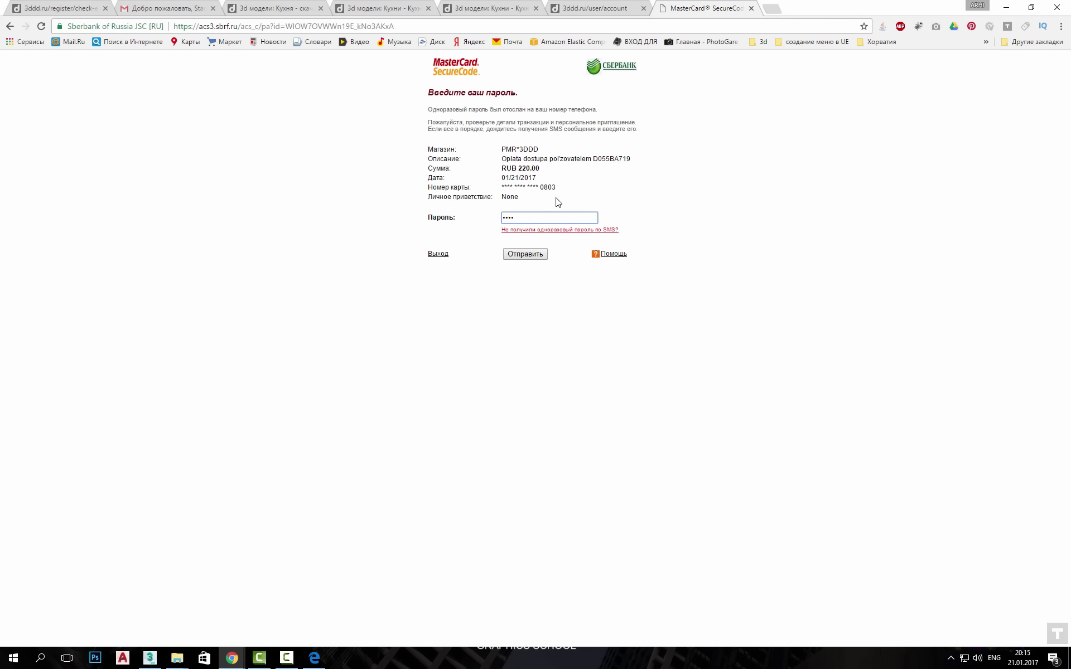
click(530, 254)
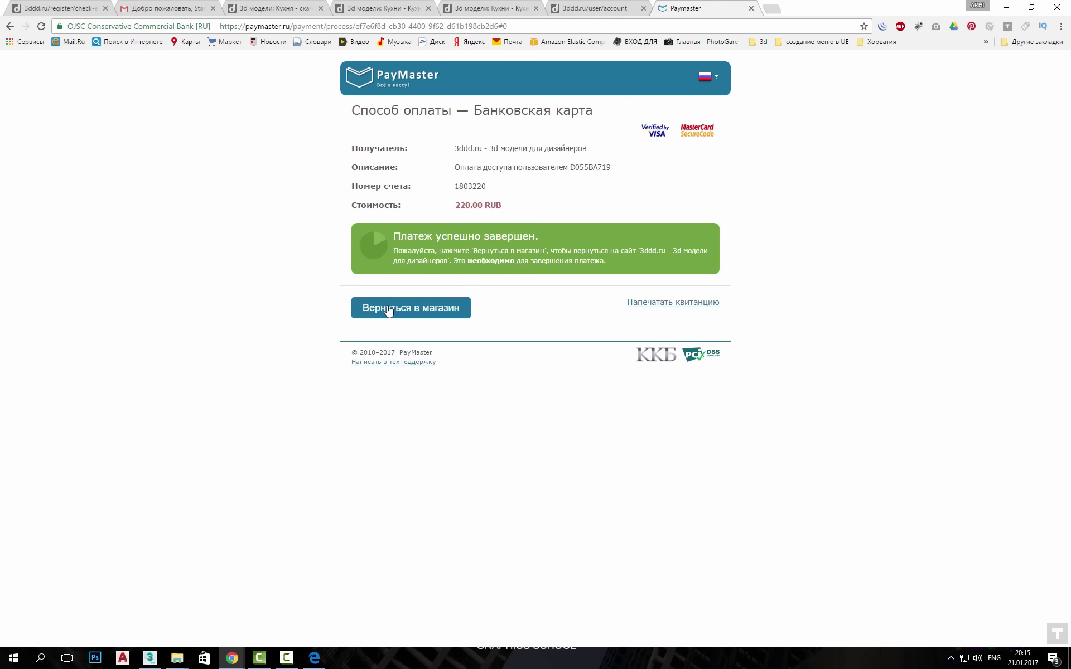
click(389, 312)
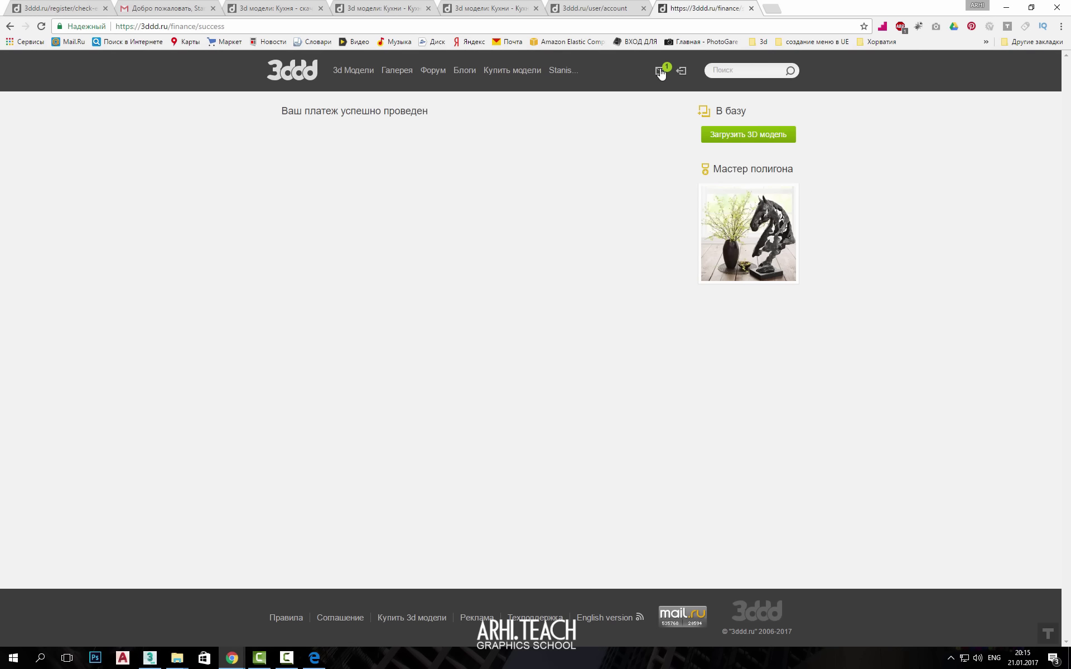
- Read the order activation message in the 3ddd.ru inbox
click(661, 72)
click(469, 246)
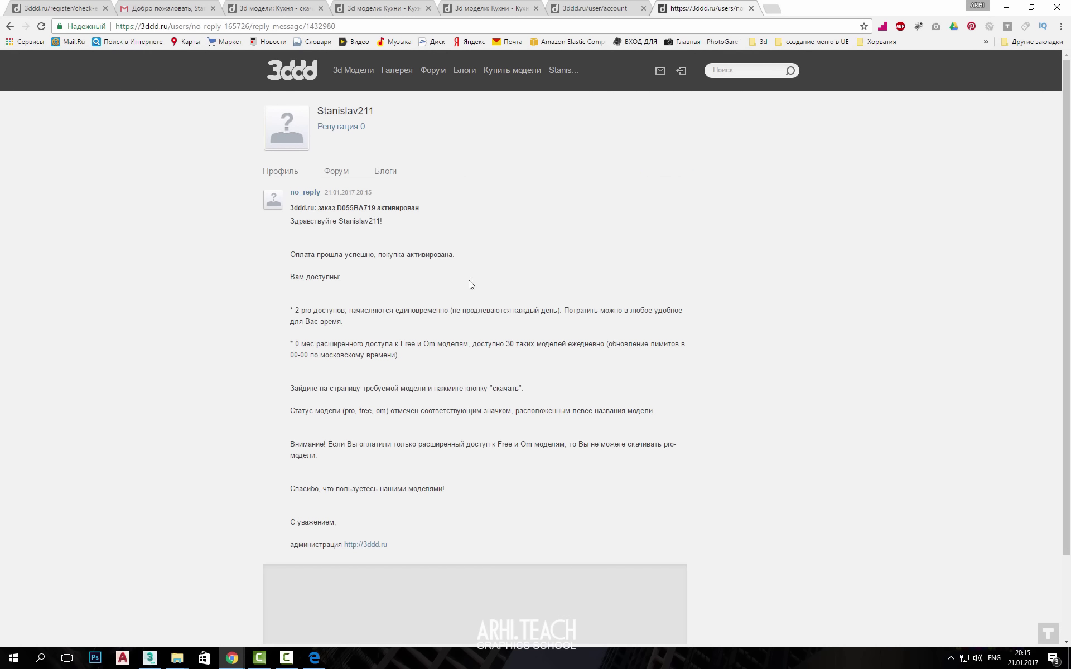
click(10, 26)
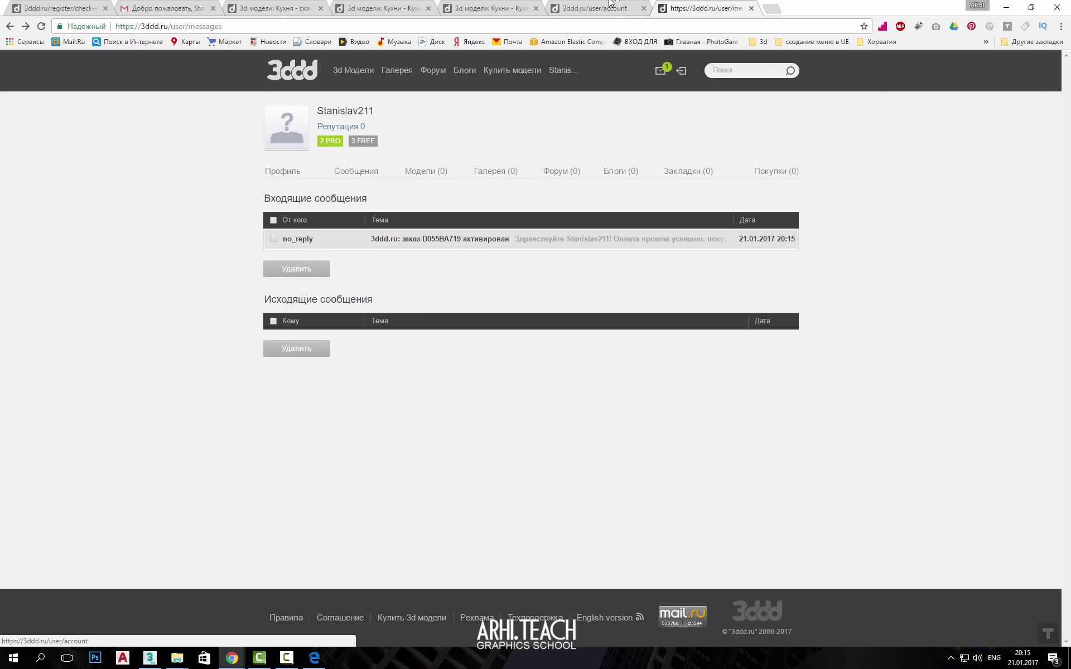
- Download the Poliform My Planet kitchen model, saving it as kitchen.rar
click(491, 7)
scroll(817, 234, up, 1)
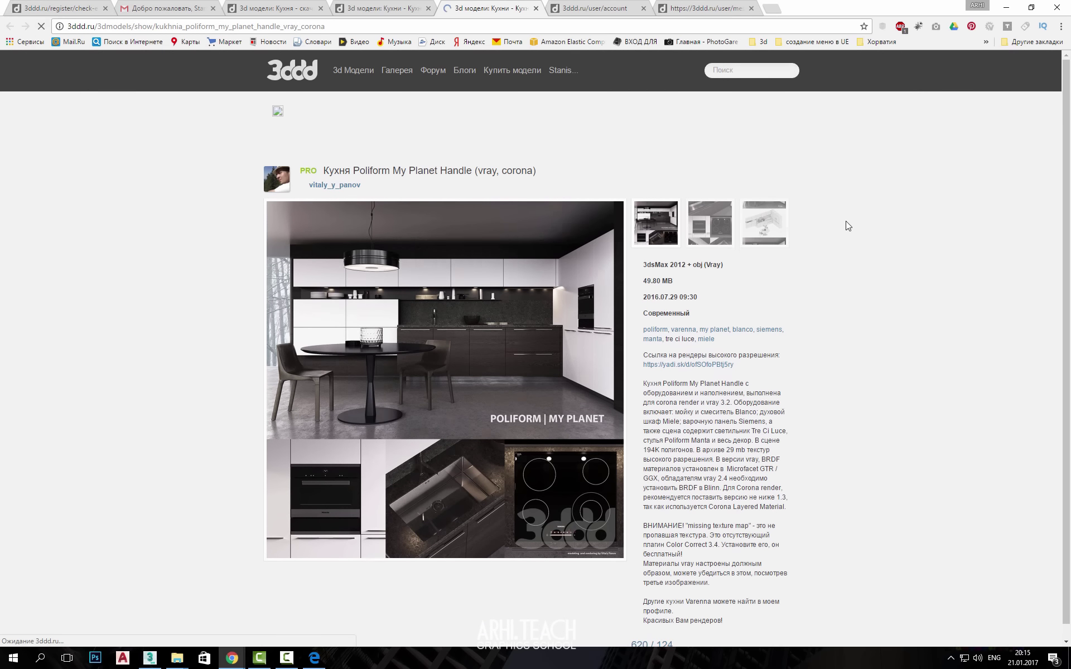
scroll(677, 378, down, 6)
click(712, 352)
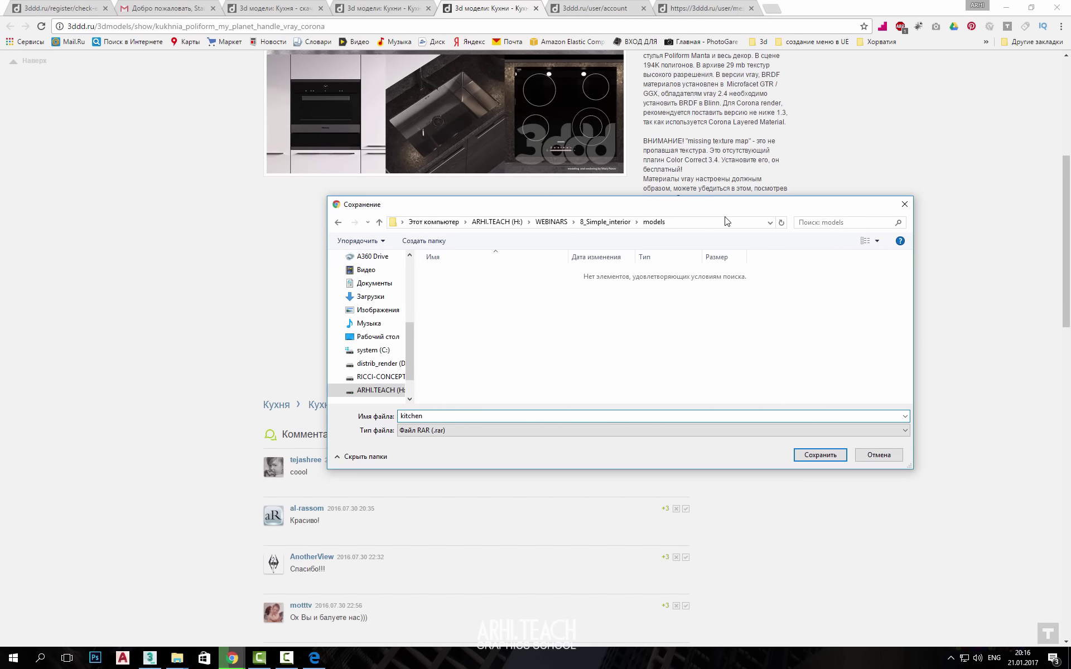
key(Return)
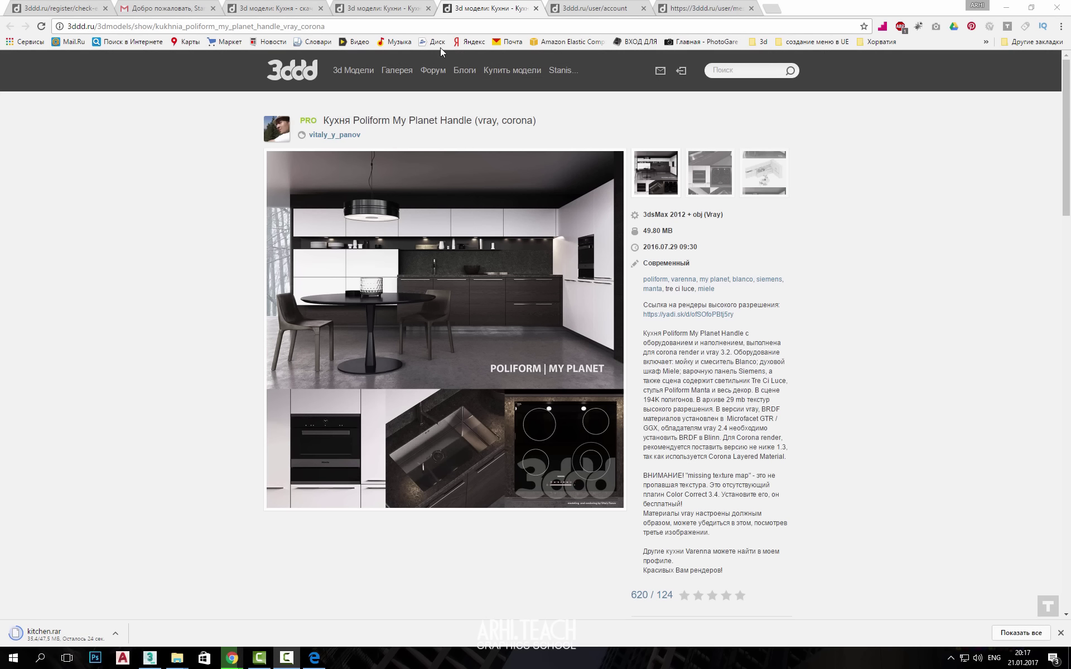
- Download the Varenna Alea 2 kitchen model, saving it as table_cupboard.rar
click(383, 10)
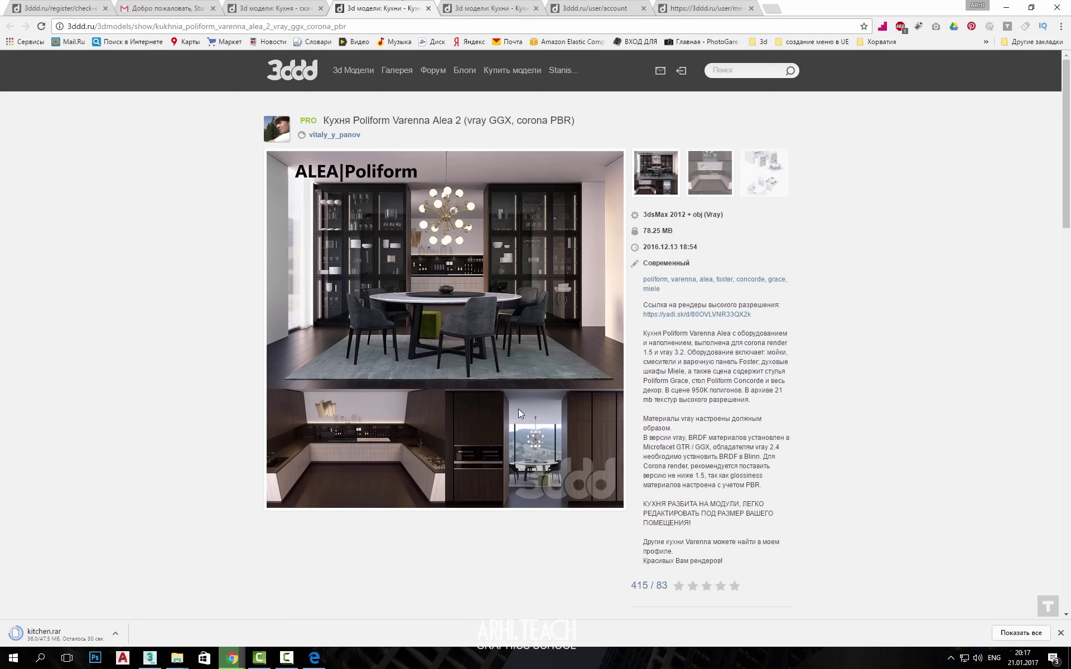
scroll(518, 413, down, 3)
click(712, 510)
text(table_cupboard)
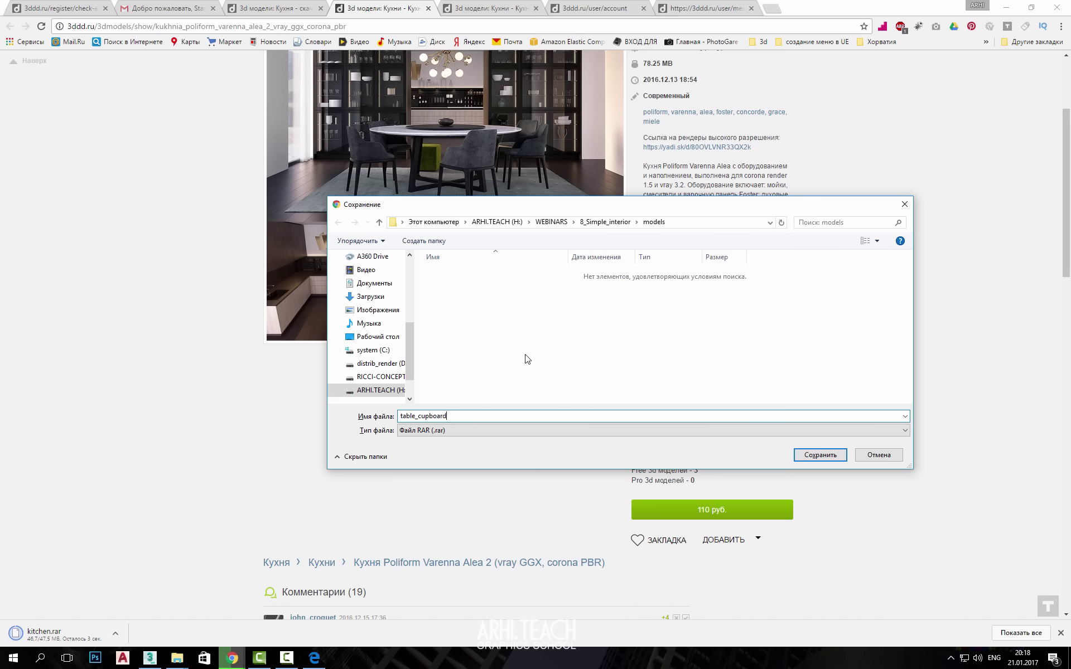
key(Return)
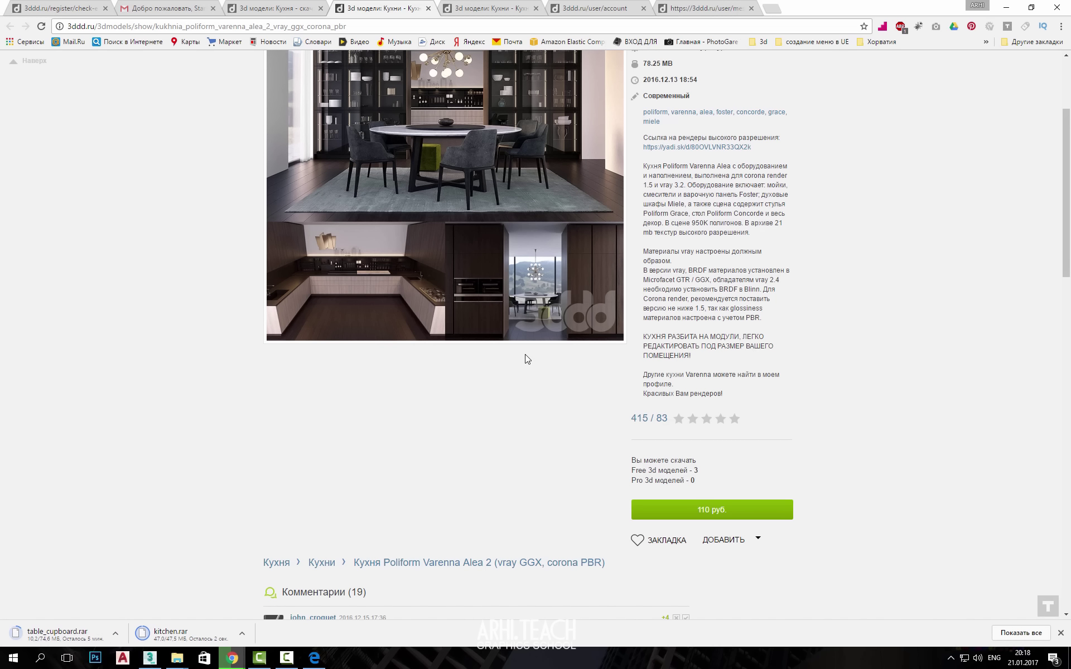
- Open the user profile's purchase history (Покупки) page
scroll(535, 334, down, 2)
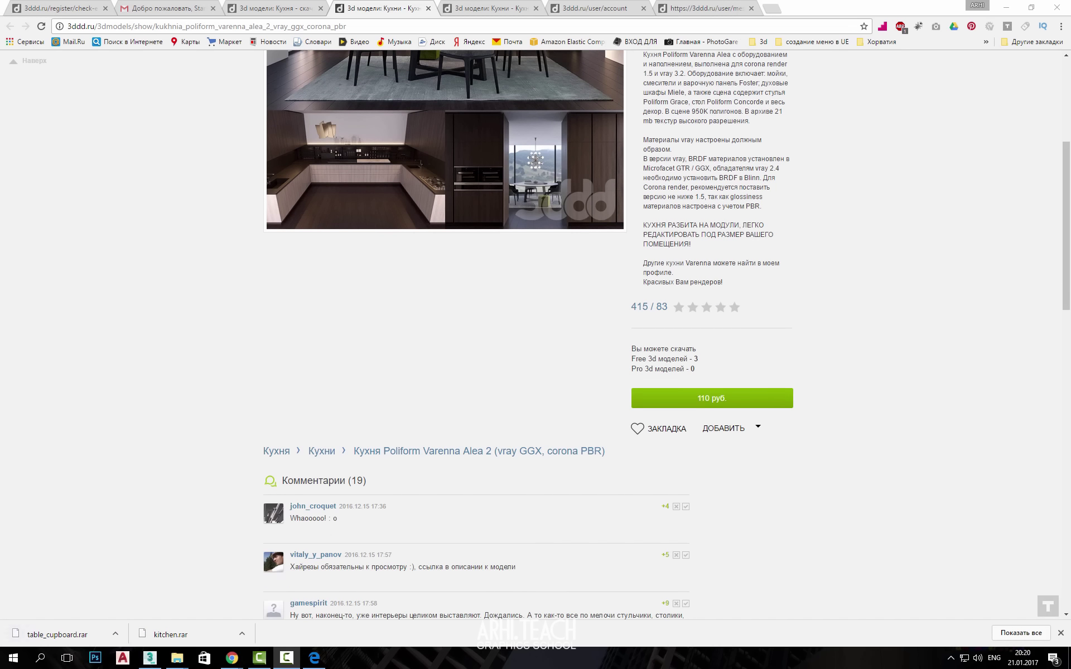
right_click(228, 616)
click(251, 593)
scroll(431, 335, up, 10)
click(562, 70)
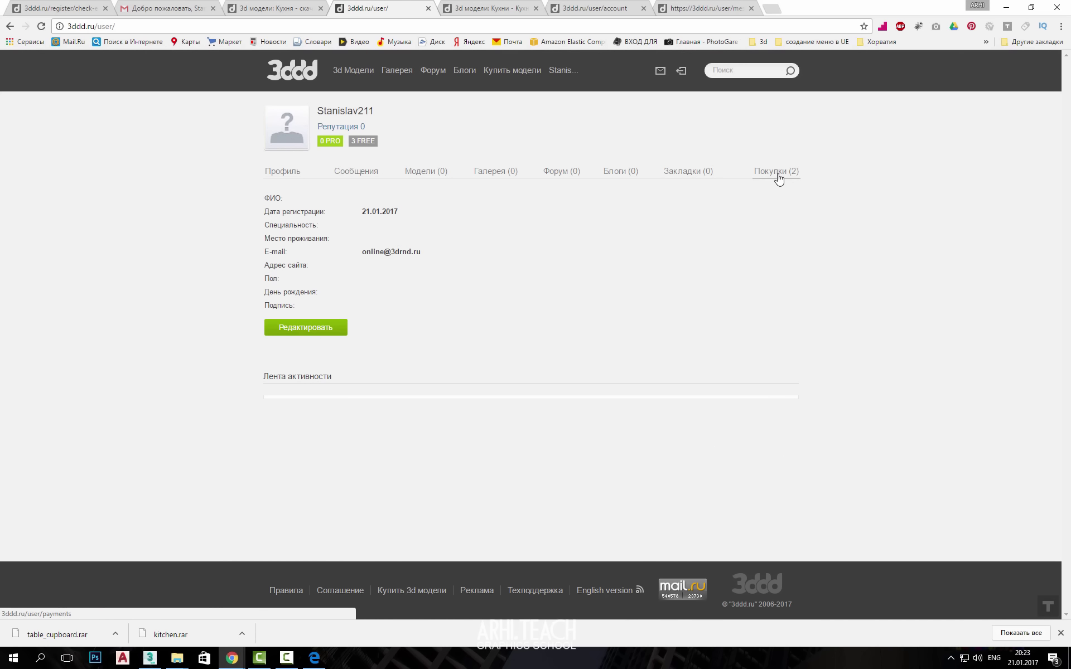
click(781, 178)
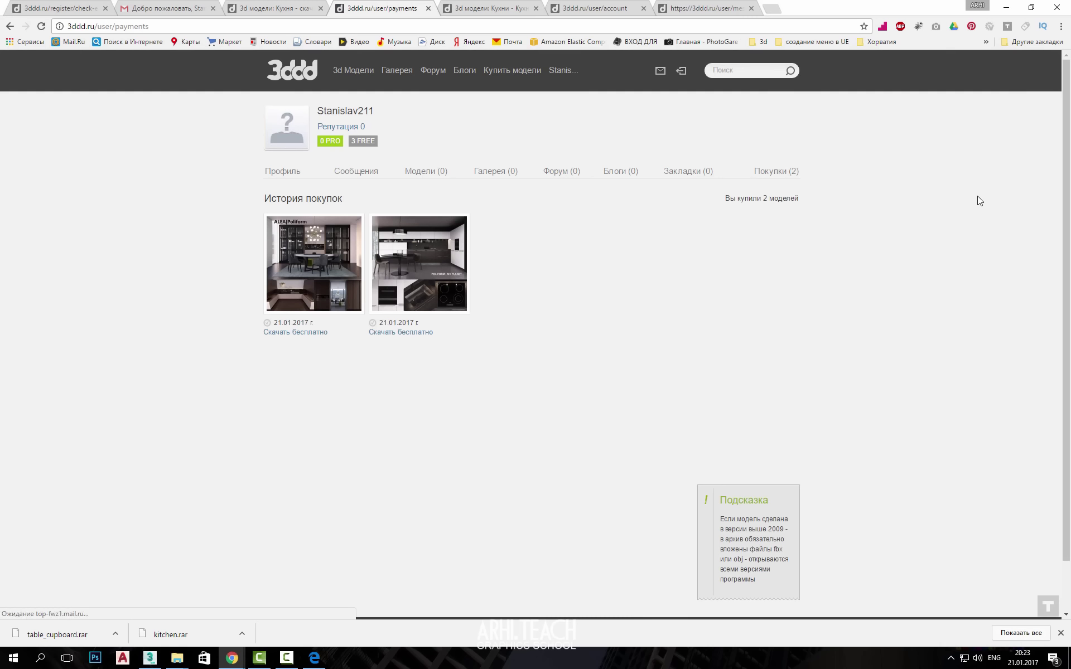
- Re-download the Poliform My Planet kitchen and maximize the Perspective viewport with Alt+W
click(407, 333)
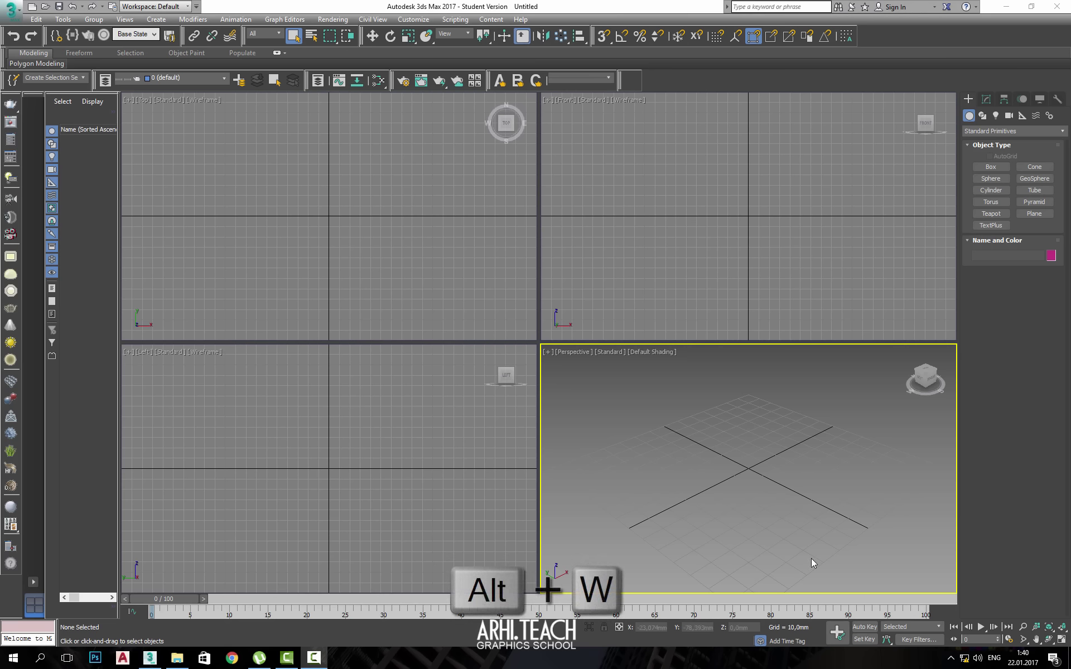
key(alt+w)
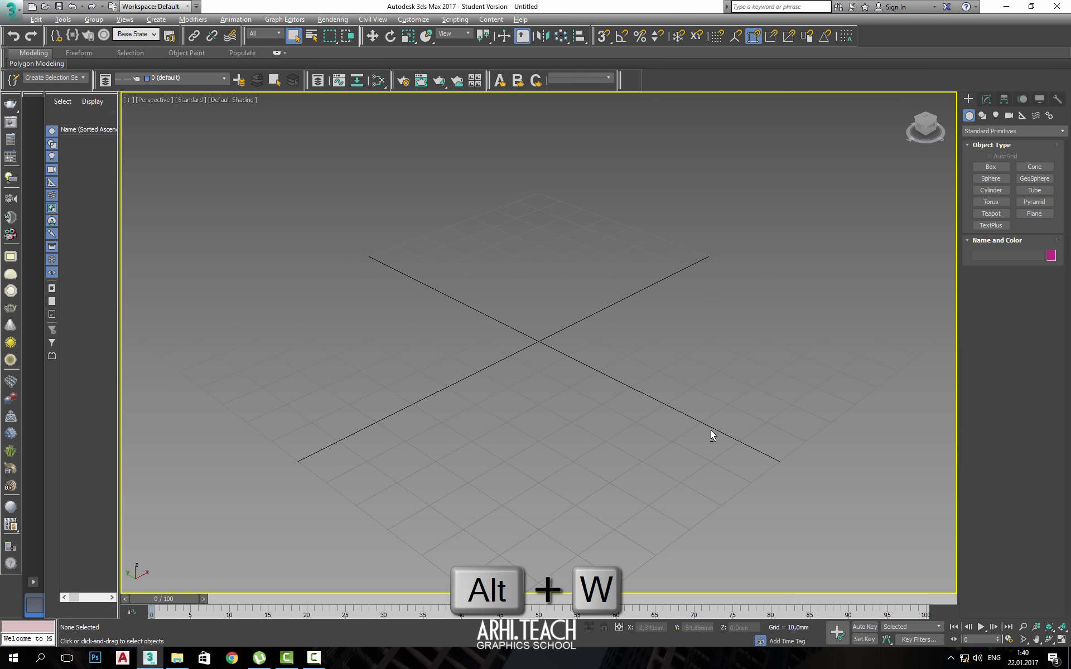
alt+middle_drag(710, 430, 657, 436)
- Start a Line shape and place the first corner of the floor outline
click(985, 116)
click(990, 176)
scroll(507, 342, down, 5)
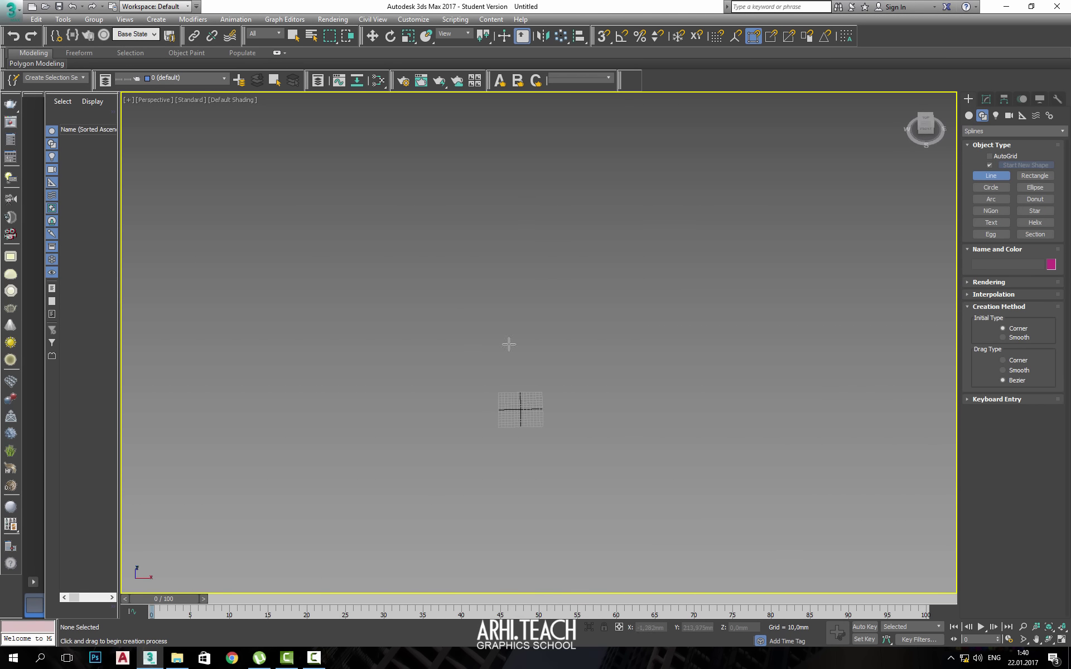
click(279, 311)
scroll(629, 350, up, 2)
scroll(629, 351, down, 2)
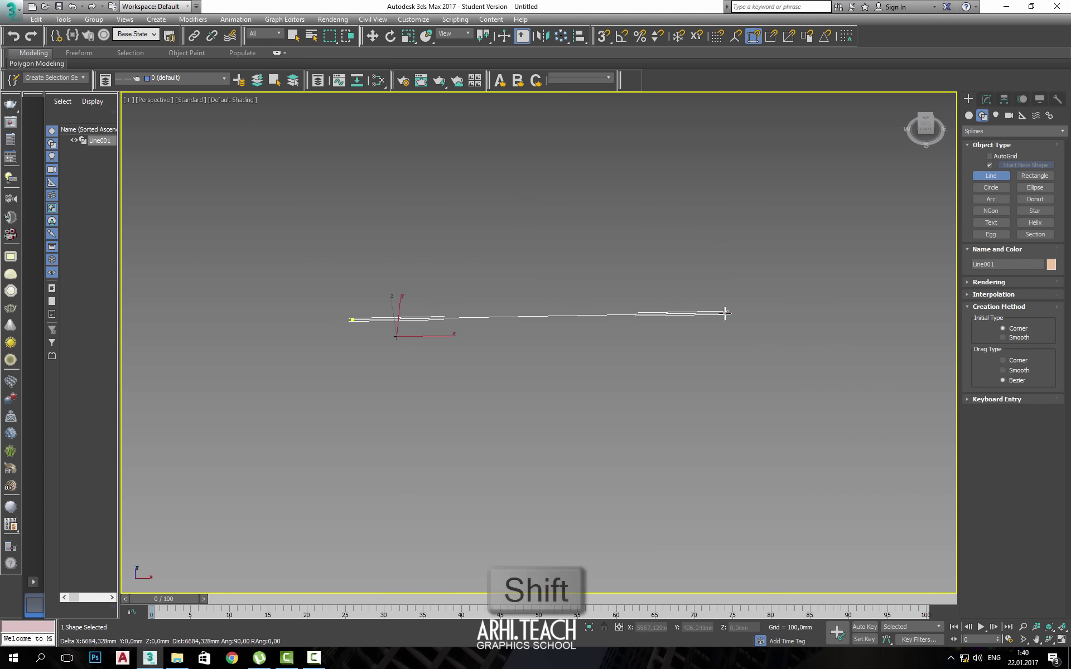
mouse_move(725, 312)
alt+middle_down()
mouse_move(564, 227)
mouse_move(601, 359)
alt+middle_up()
- Add the remaining room corners and close the spline at its starting point
click(610, 318)
scroll(610, 318, up, 3)
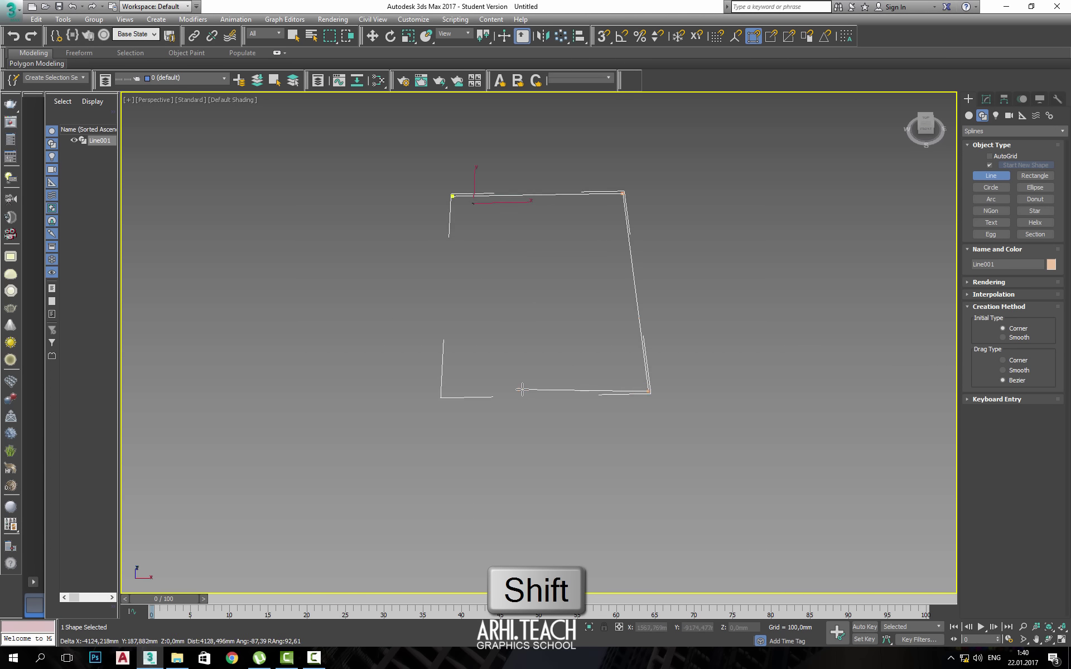
click(454, 411)
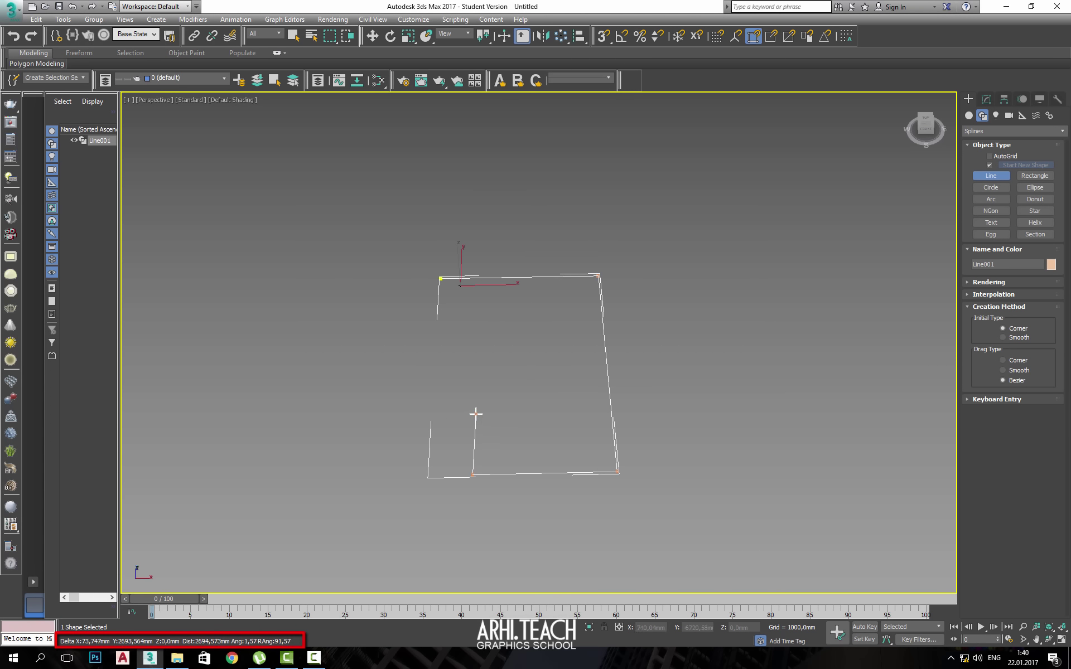
click(480, 385)
alt+middle_drag(480, 385, 401, 437)
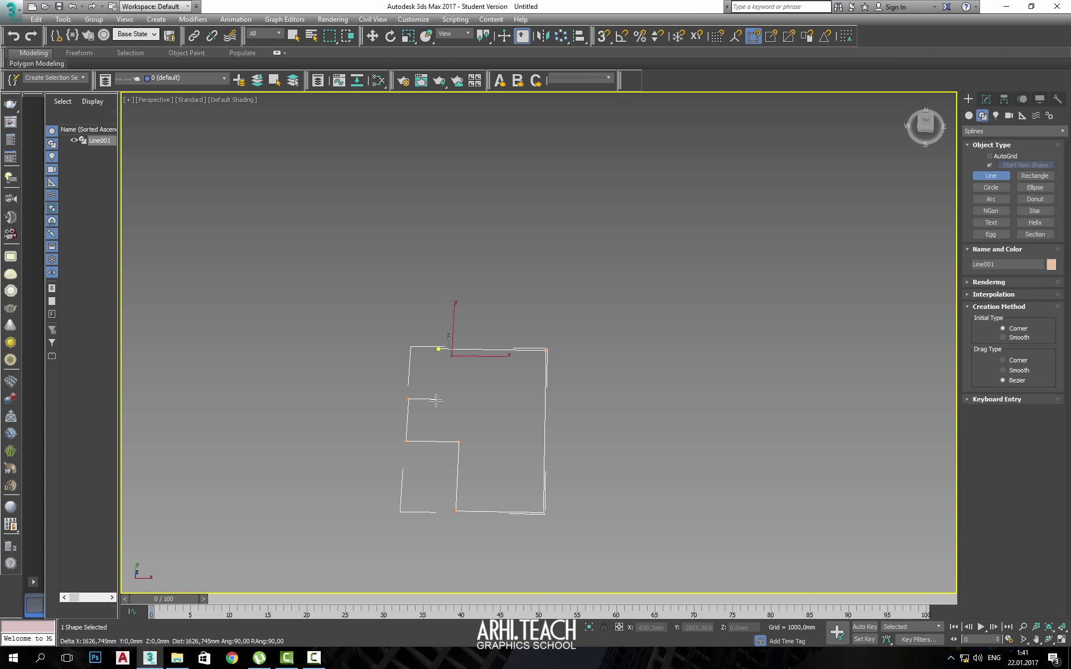
click(440, 349)
click(517, 363)
- Finish the Line001 outline and bring up its modifier list
right_click(601, 450)
mouse_move(601, 450)
alt+middle_down()
mouse_move(473, 360)
mouse_move(531, 411)
alt+middle_up()
click(986, 98)
click(1014, 132)
- Extrude the floor outline to a 3000 mm wall height
scroll(1015, 590, down, 3)
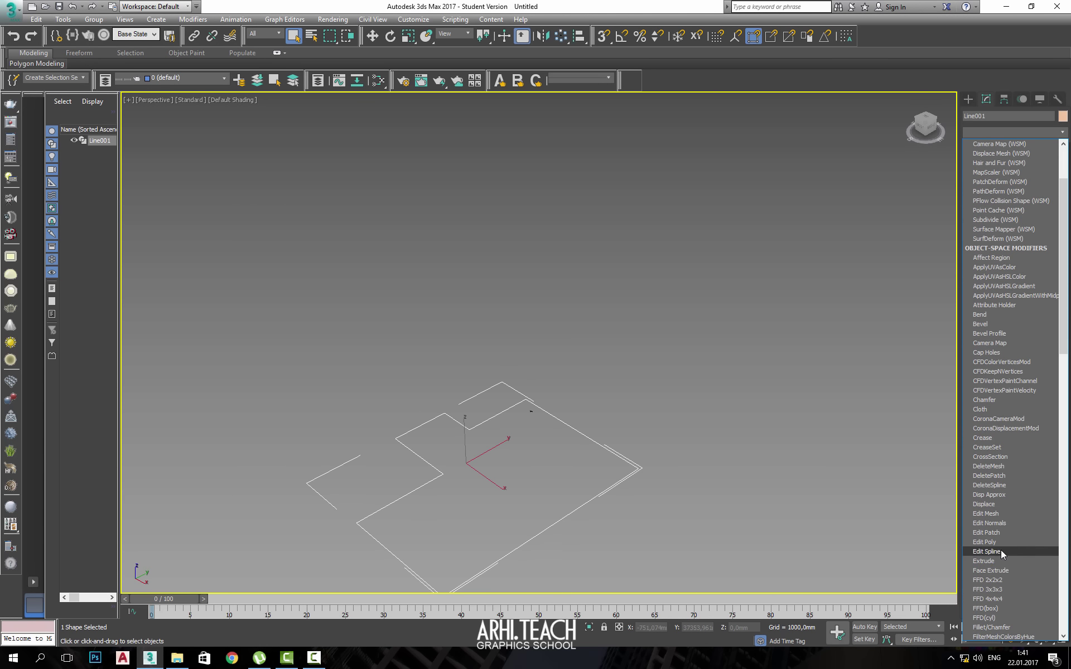
click(1001, 550)
middle_drag(606, 434, 616, 372)
drag(1041, 264, 1029, 271)
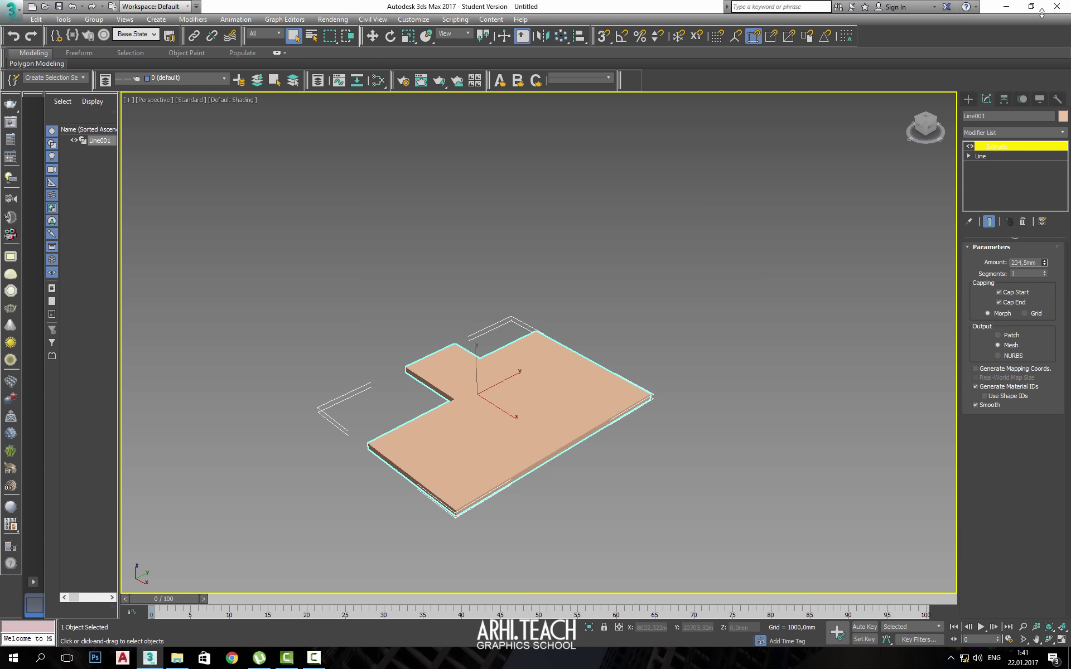
text(3000)
key(Return)
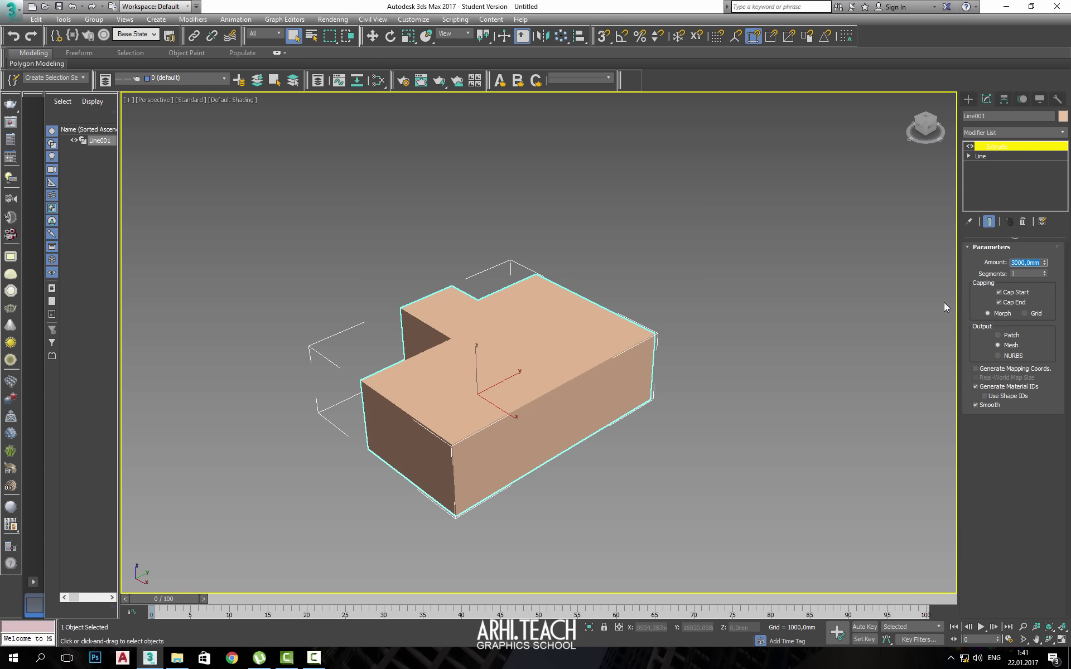
mouse_move(424, 480)
alt+middle_down()
mouse_move(643, 466)
mouse_move(647, 456)
mouse_move(428, 451)
alt+middle_up()
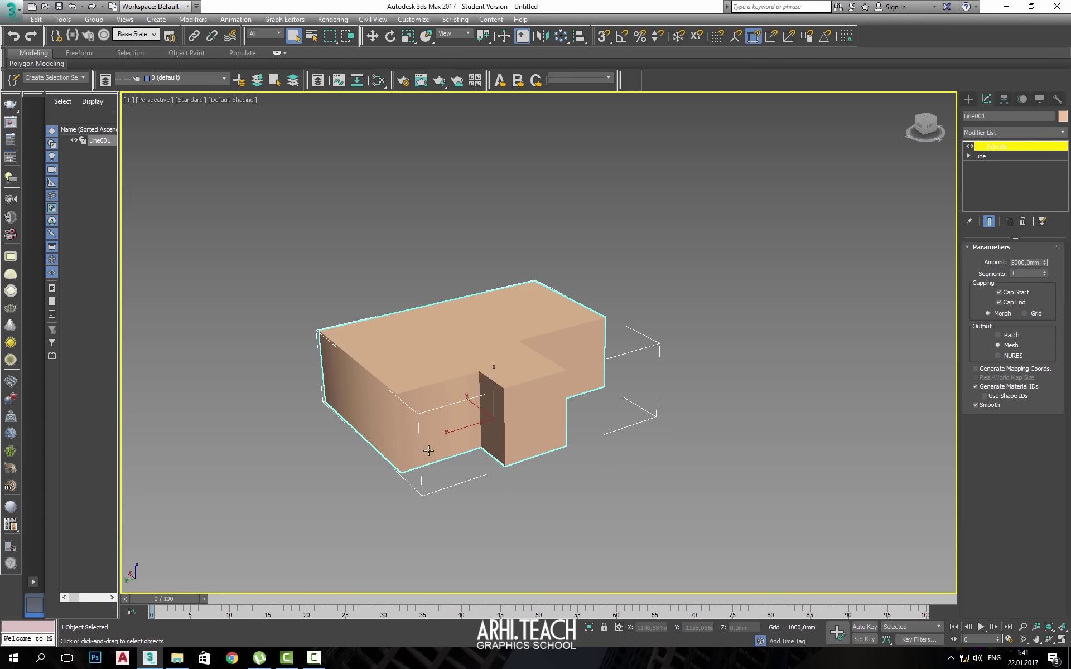
- Add a Smooth modifier above the Extrude
click(1032, 130)
key(s)
key(m)
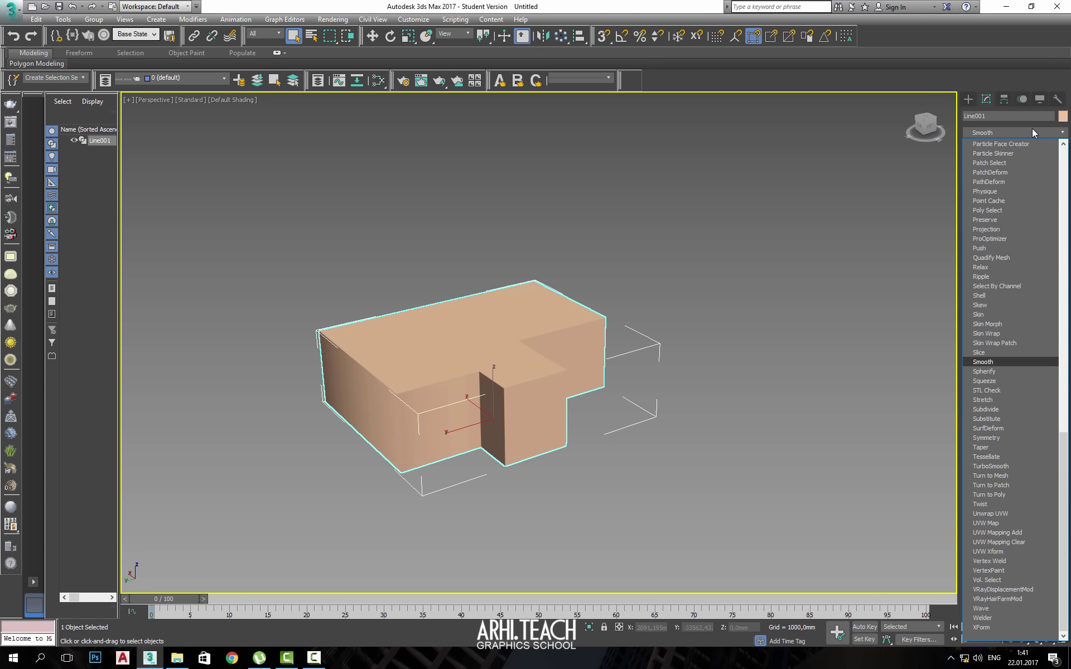
key(Return)
click(926, 118)
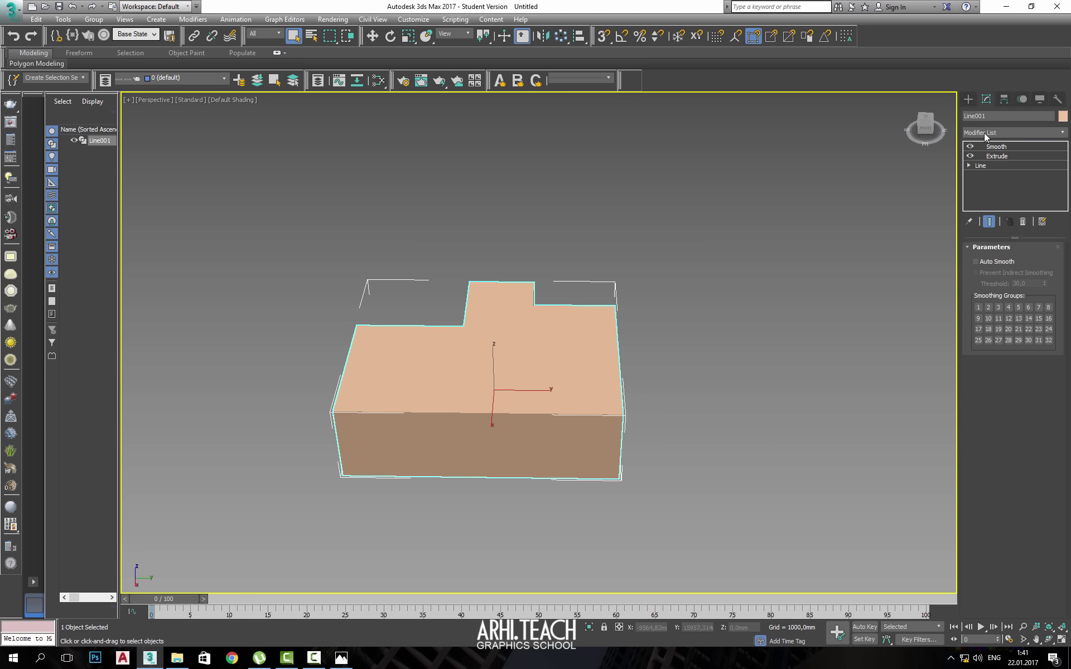
- Add an Edit Poly modifier on top and work at edge level
click(1033, 134)
click(999, 565)
key(2)
mouse_move(558, 467)
alt+middle_down()
mouse_move(515, 467)
mouse_move(535, 446)
alt+middle_up()
click(996, 166)
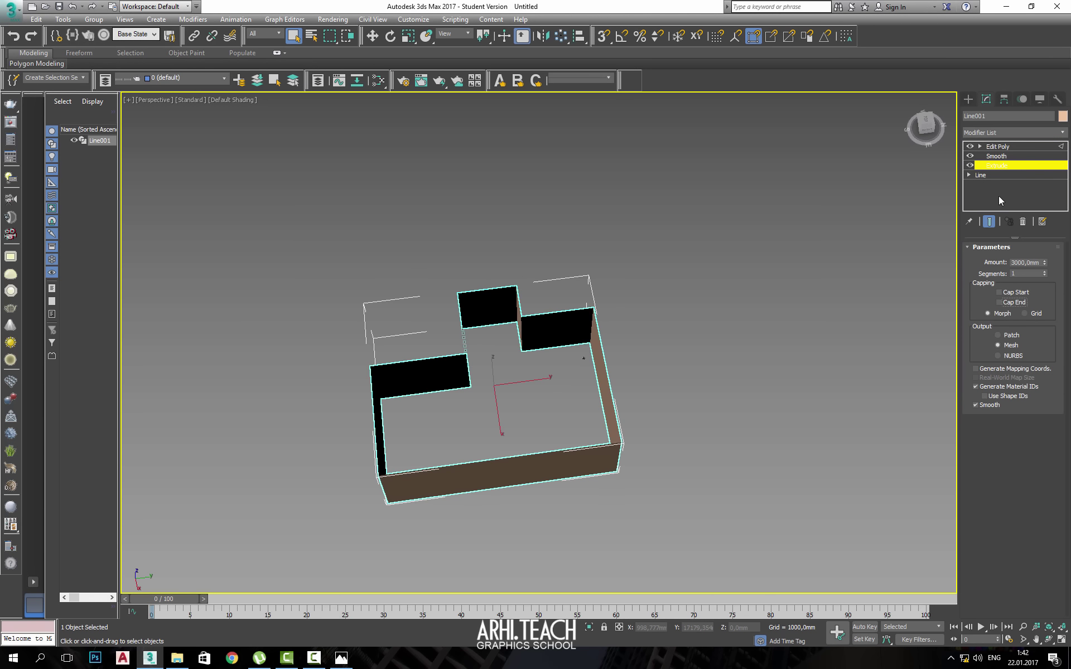
click(999, 146)
mouse_move(703, 363)
alt+middle_down()
mouse_move(515, 407)
mouse_move(612, 448)
alt+middle_up()
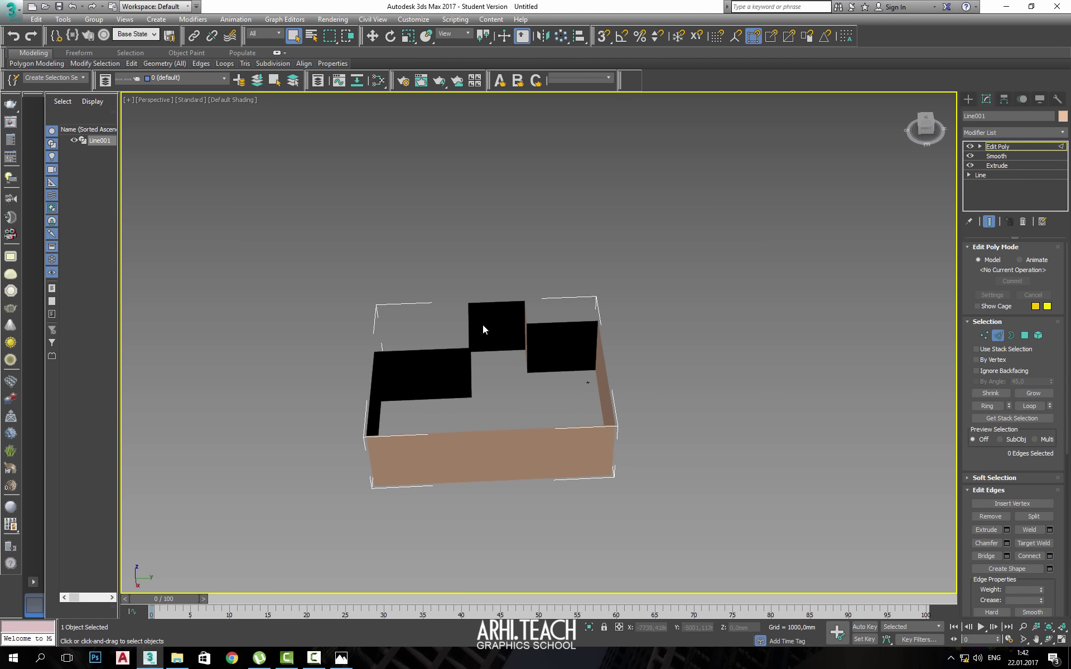
- Connect the two front wall edges with two new pinched edges
drag(507, 402, 519, 491)
alt+middle_drag(519, 491, 540, 456)
right_click(527, 432)
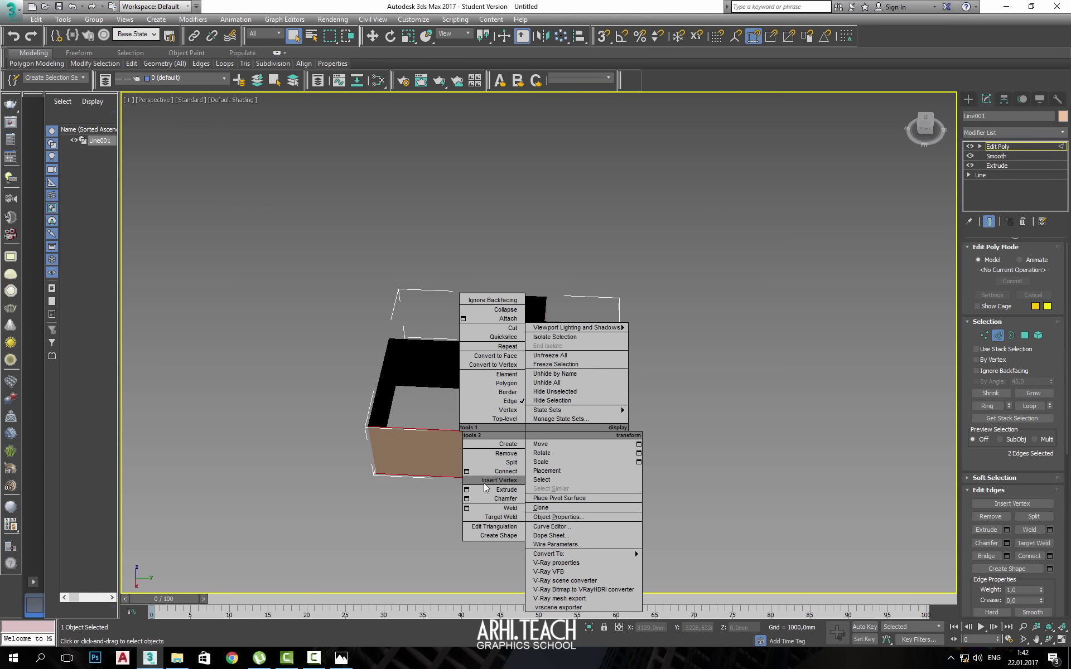
click(468, 474)
alt+middle_drag(522, 501, 541, 424)
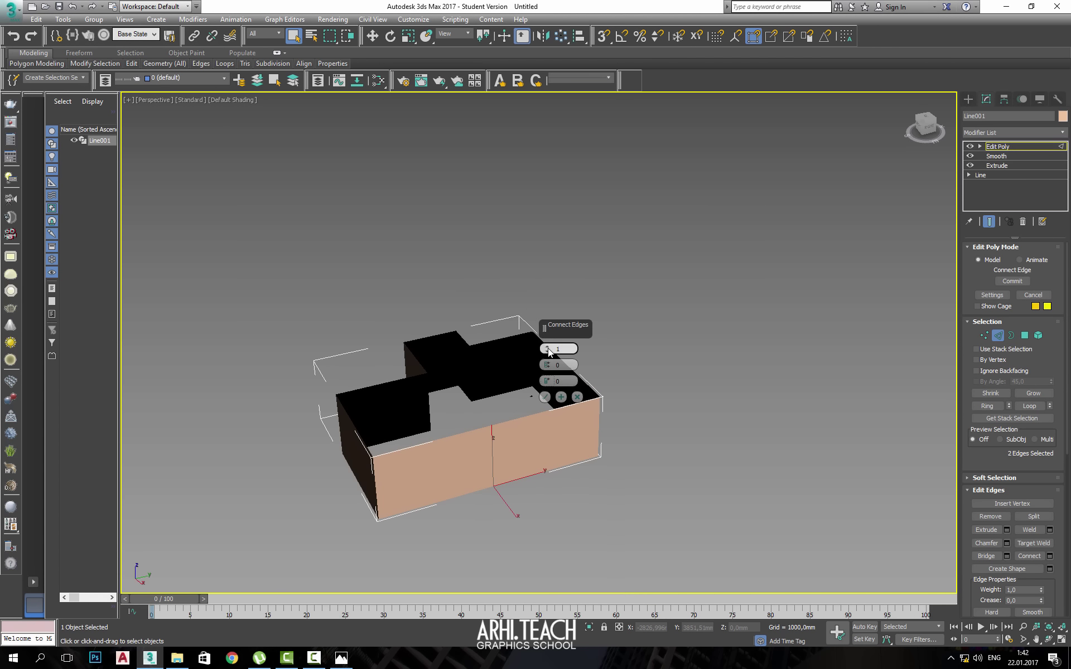
click(548, 348)
drag(547, 365, 557, 410)
alt+middle_drag(557, 401, 557, 379)
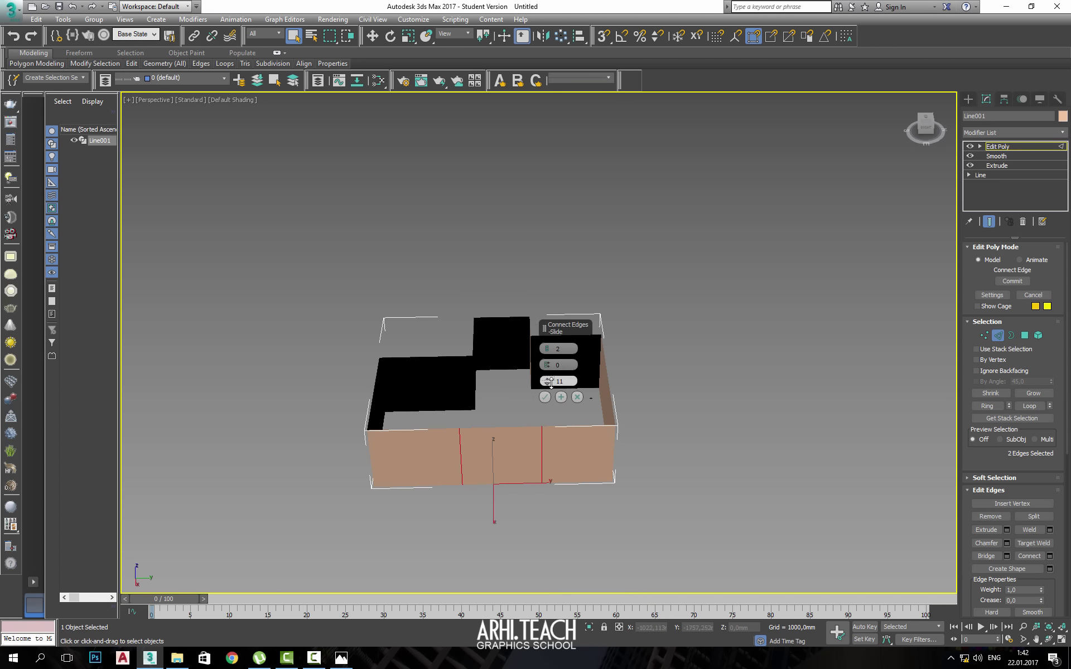
drag(549, 383, 549, 386)
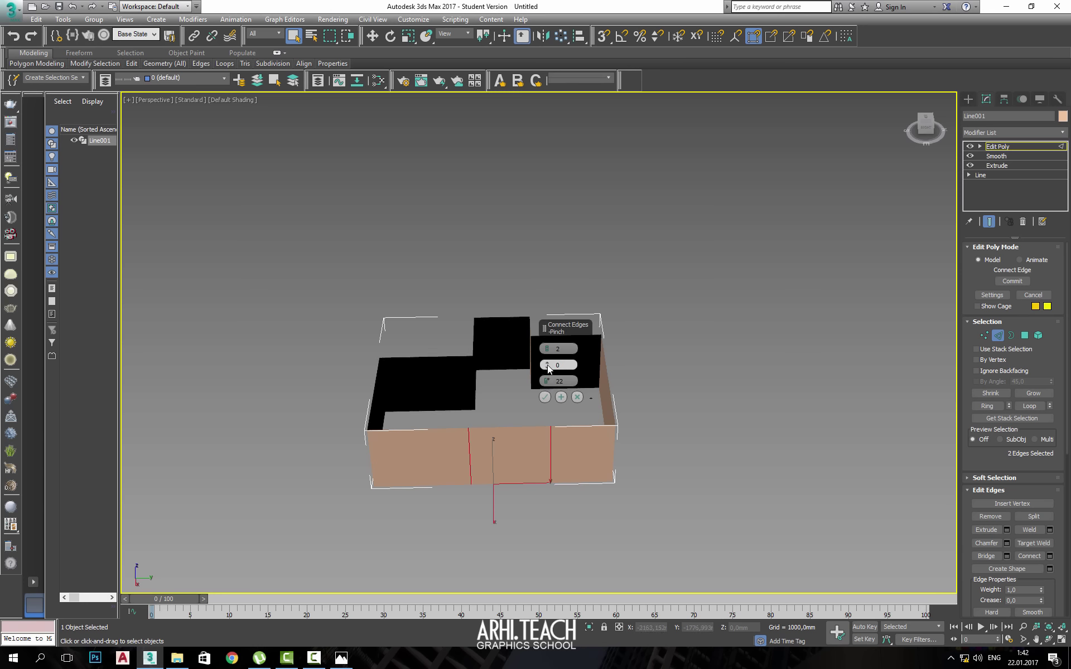
click(544, 397)
- Select all vertical wall edges and try Connect, then cancel it
alt+middle_drag(696, 391, 685, 360)
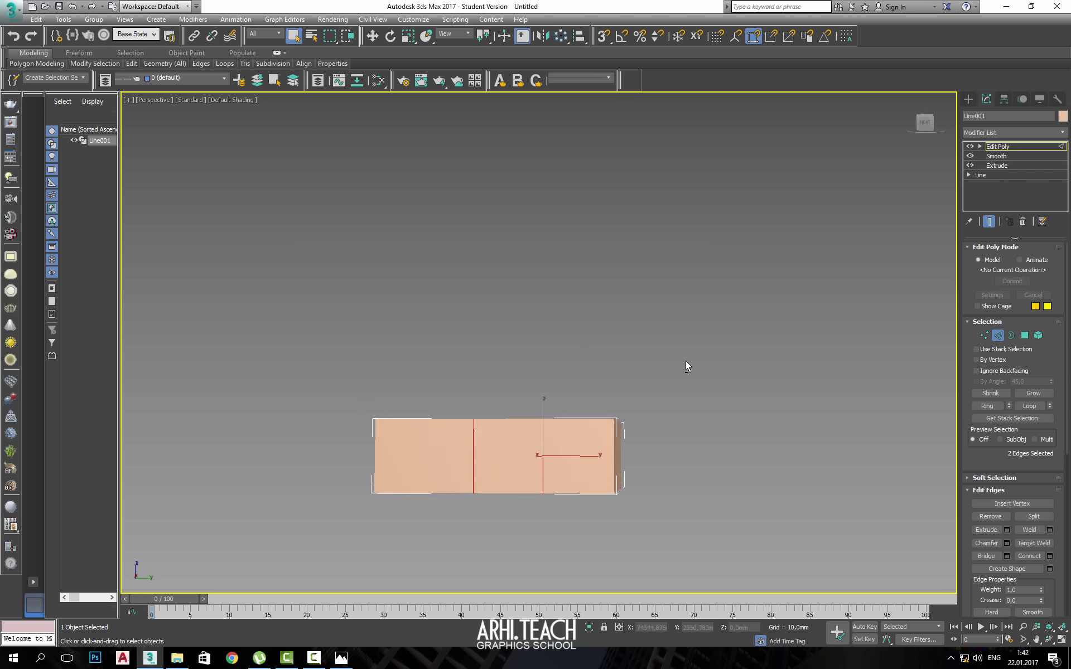
alt+middle_drag(654, 454, 643, 417)
right_click(643, 417)
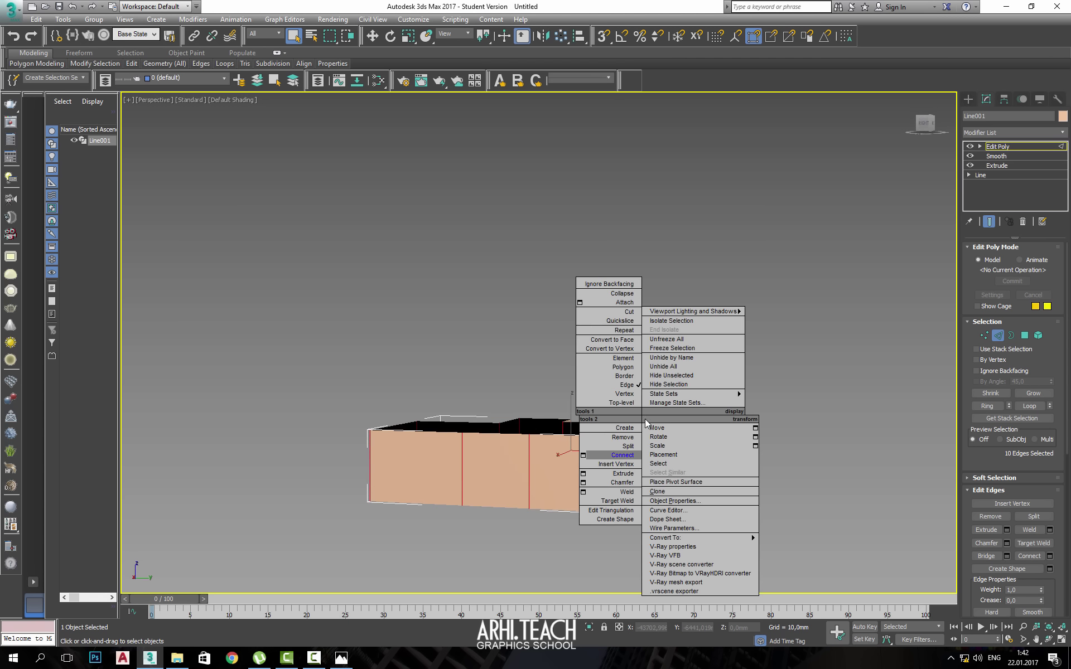
click(620, 455)
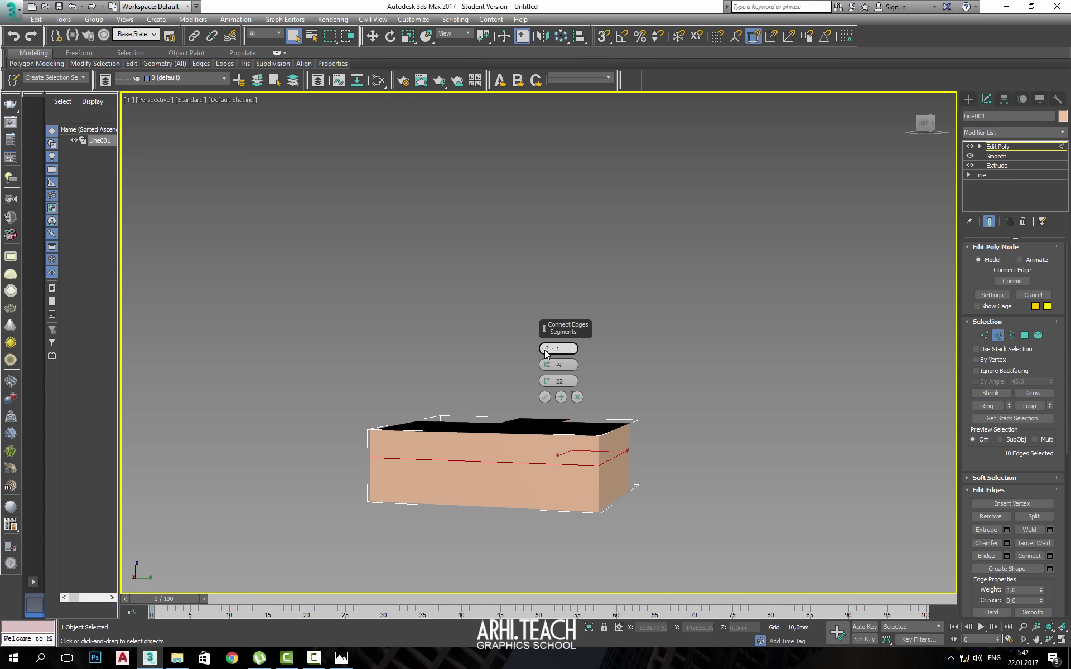
click(580, 400)
scroll(1006, 356, down, 5)
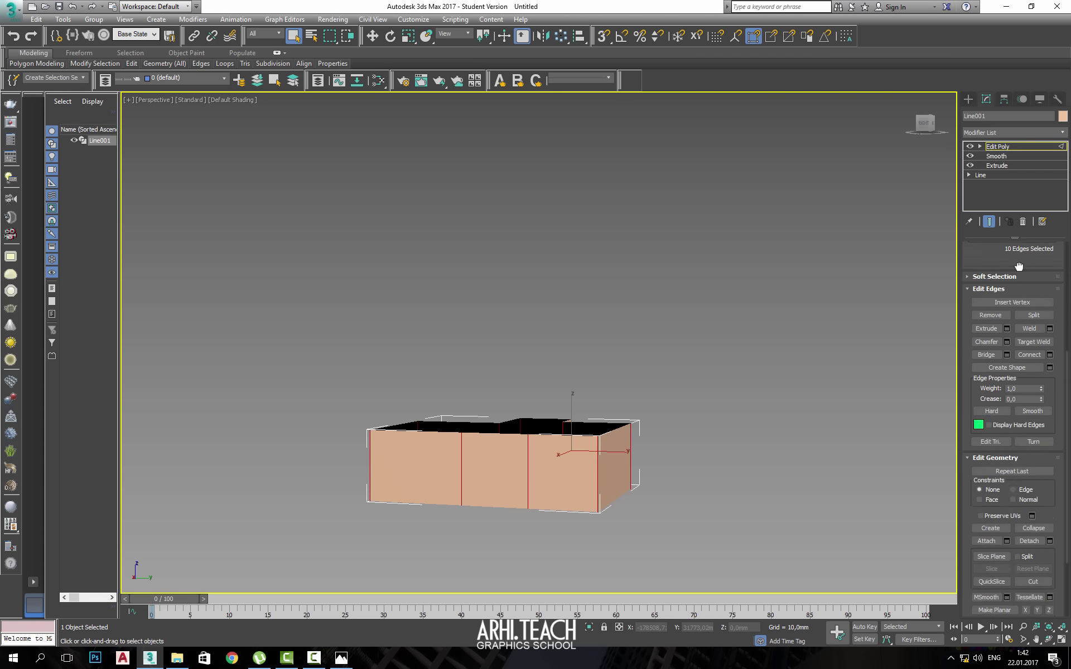
scroll(1006, 356, down, 5)
- Slice the walls with a Slice Plane at 900 mm and 2100 mm heights
click(991, 459)
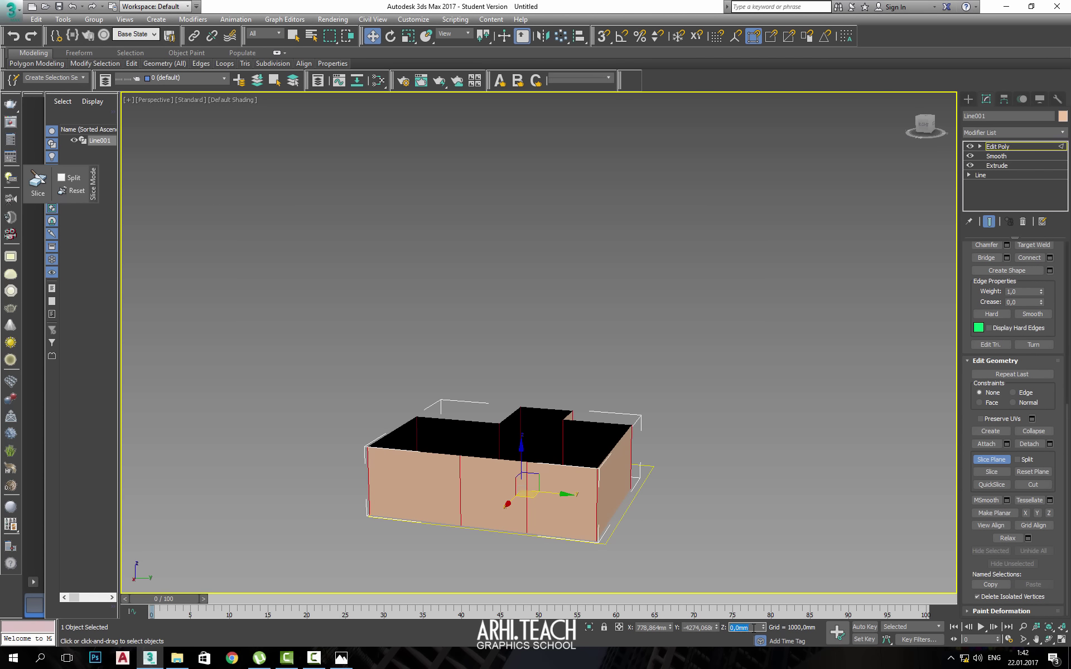
text(900)
key(Return)
alt+middle_drag(602, 495, 930, 430)
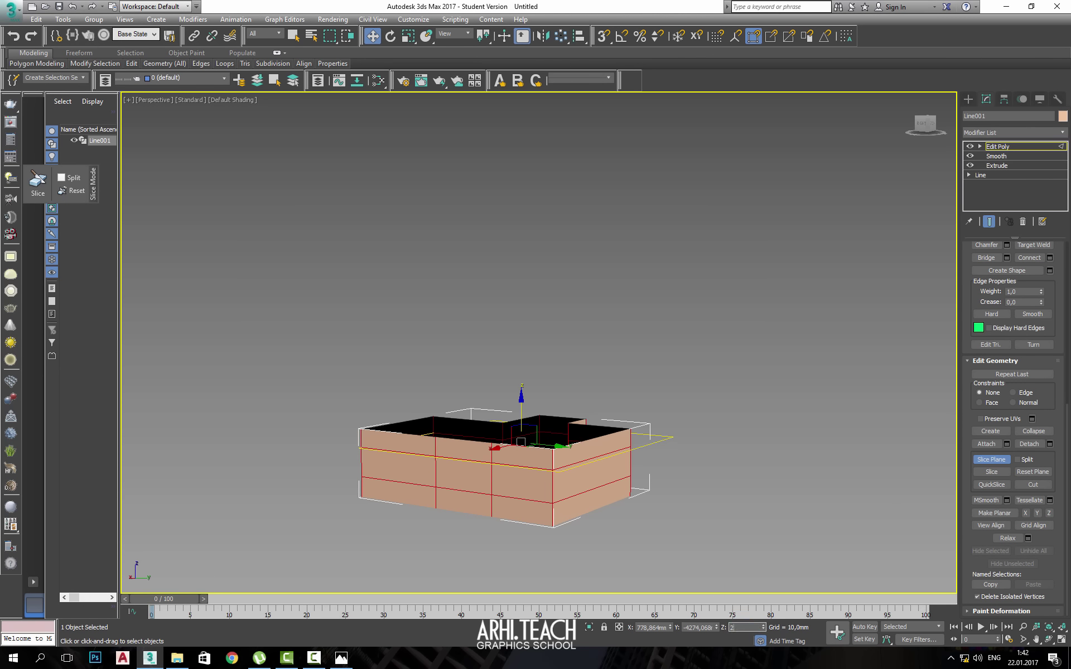
text(100)
key(Return)
alt+middle_drag(728, 195, 1067, 283)
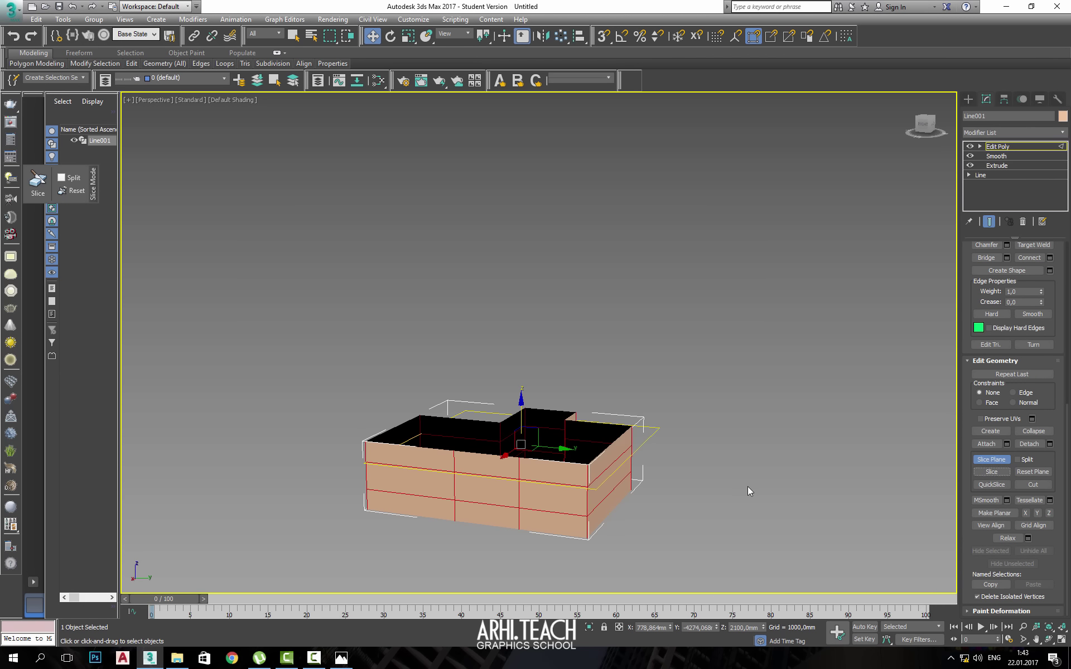
mouse_move(748, 486)
alt+middle_down()
mouse_move(525, 581)
mouse_move(474, 490)
alt+middle_up()
click(996, 460)
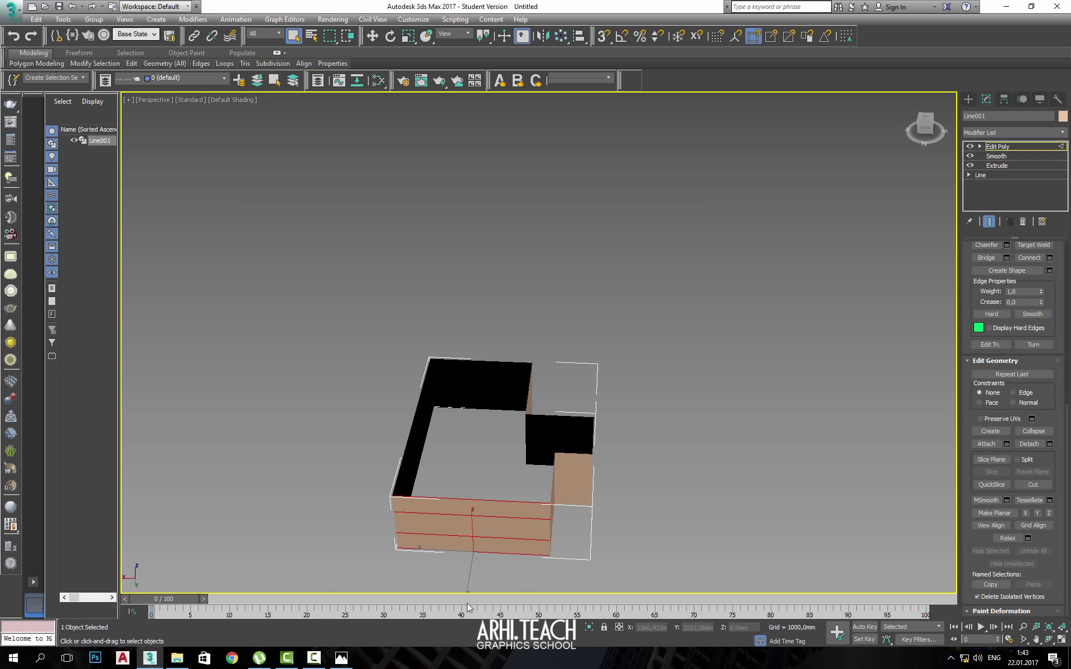
- Connect the selected wall edges with a two-segment connection
right_click(496, 466)
click(443, 505)
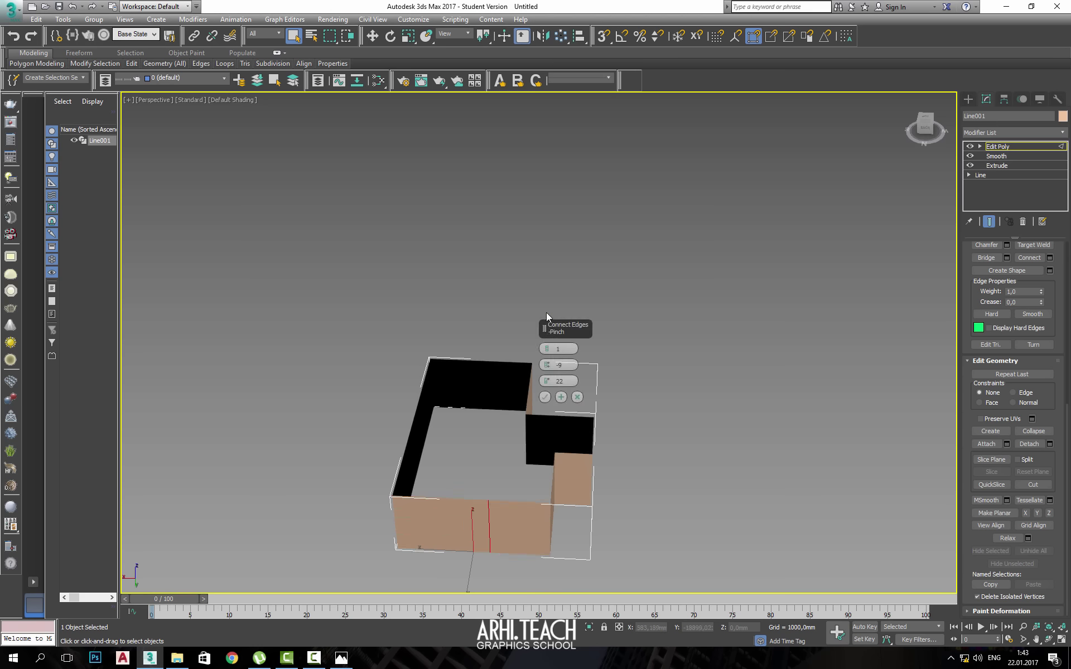
click(545, 396)
mouse_move(546, 399)
alt+middle_down()
mouse_move(614, 440)
mouse_move(686, 390)
mouse_move(671, 406)
alt+middle_up()
- Show edged faces and delete the window-sized wall polygons to cut openings
key(F4)
key(4)
click(510, 521)
key(Delete)
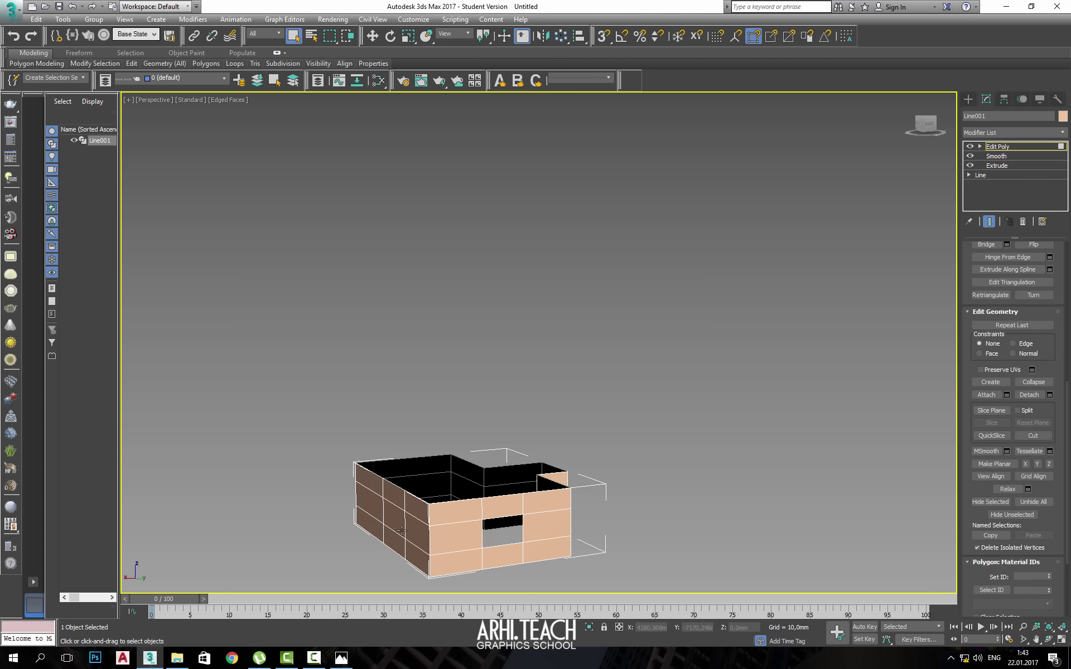
key(Delete)
key(super)
key(super)
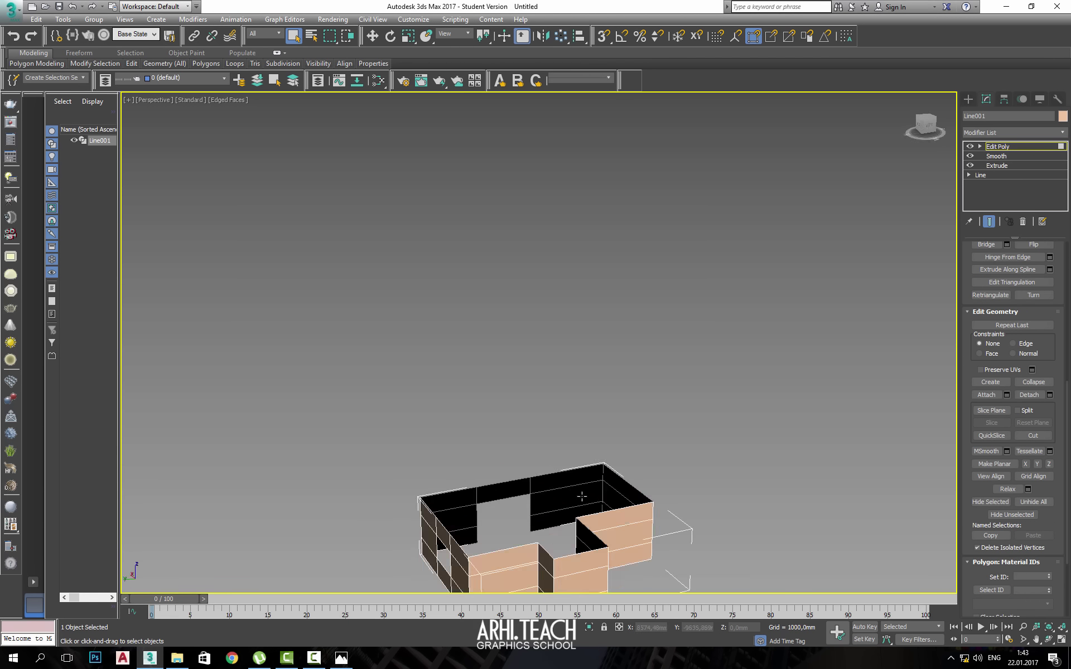
alt+middle_drag(389, 542, 502, 502)
click(1044, 132)
- Add a Shell modifier with 200 mm Outer Amount and Straighten Corners on
text(sh)
key(Return)
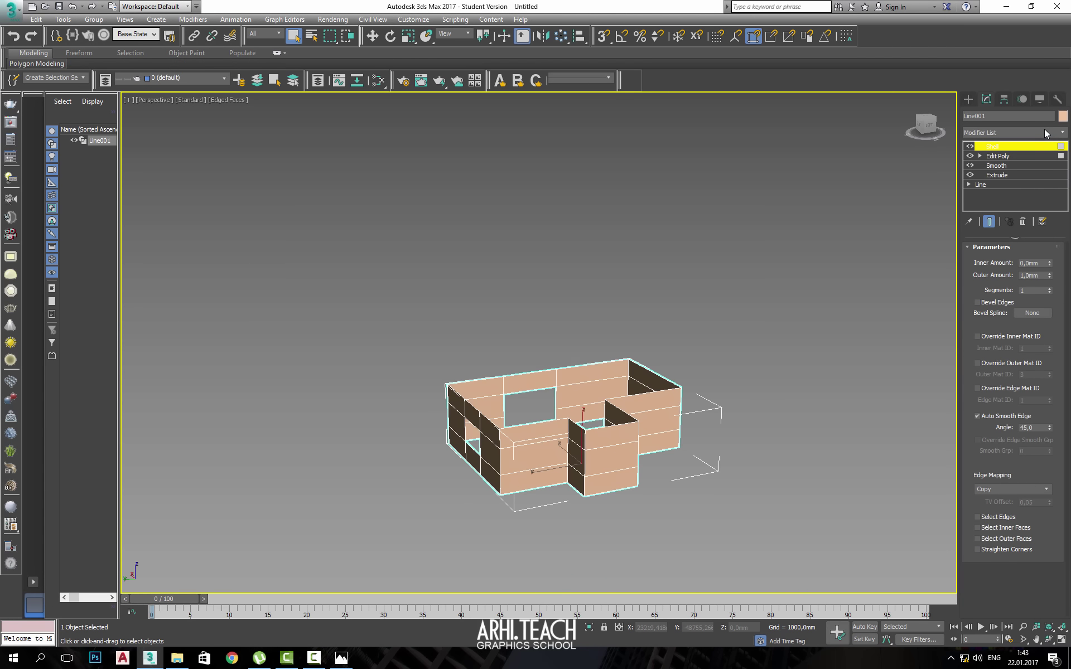
double_click(1032, 275)
text(200)
key(Return)
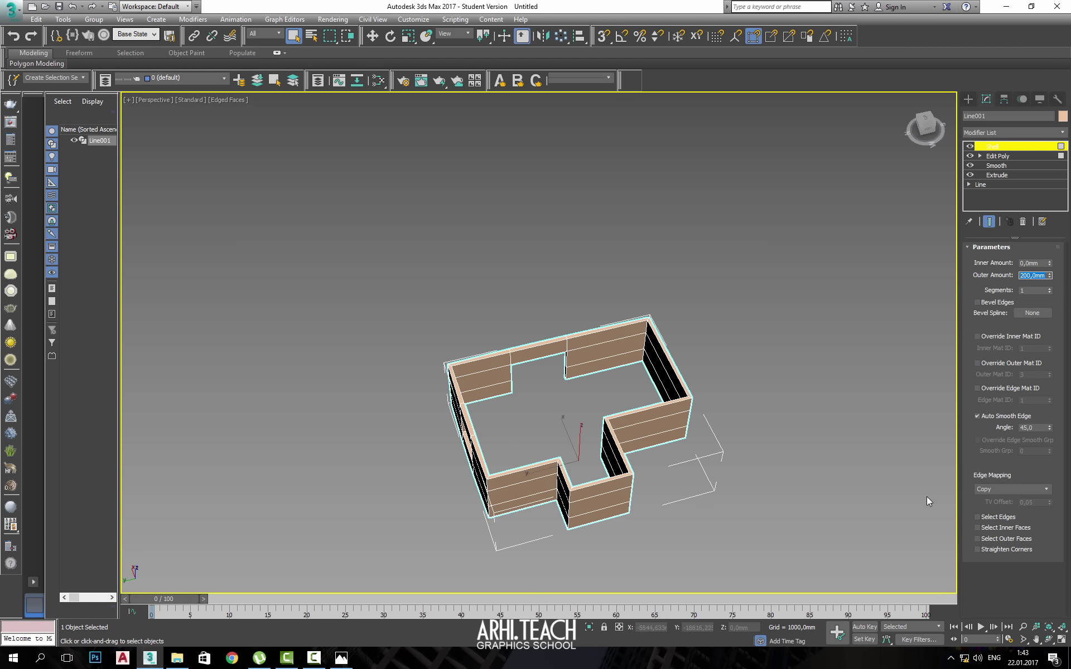
click(996, 550)
scroll(688, 342, up, 5)
scroll(688, 342, down, 5)
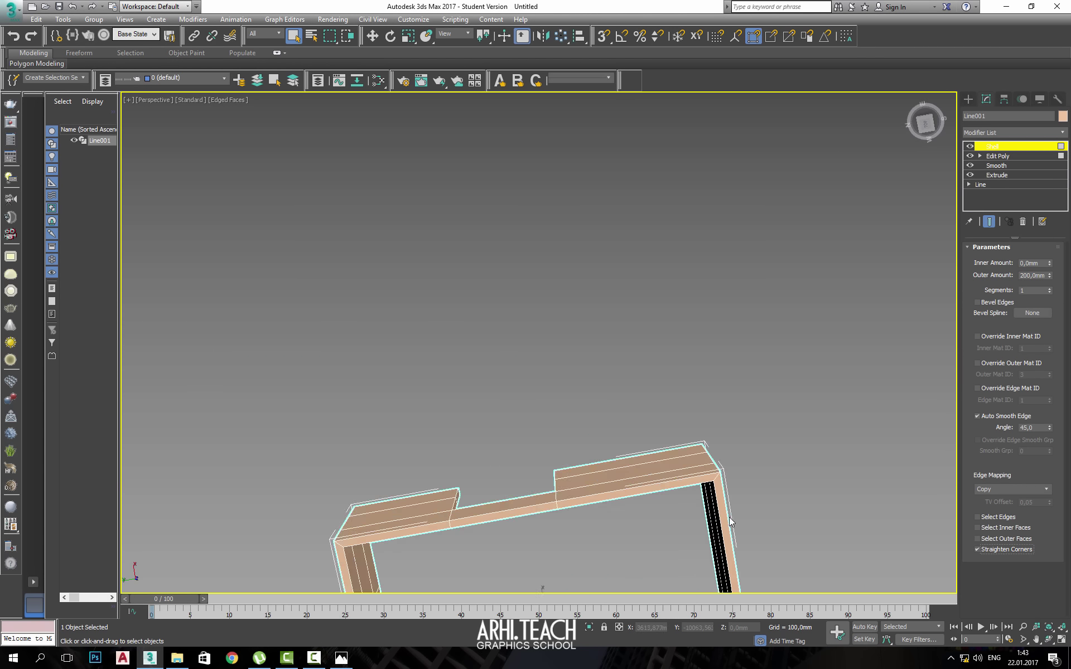
mouse_move(688, 342)
alt+middle_down()
mouse_move(850, 250)
mouse_move(835, 213)
mouse_move(858, 285)
alt+middle_up()
- Enable vertex snapping and snap a new line's first point to a wall-top corner
click(968, 99)
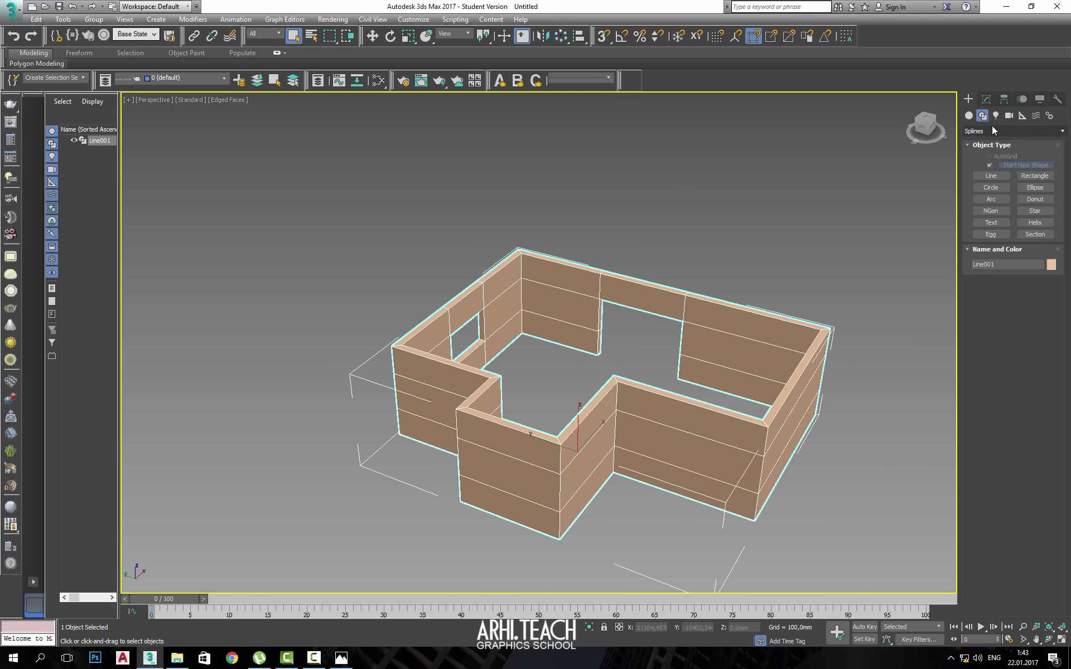
right_click(604, 37)
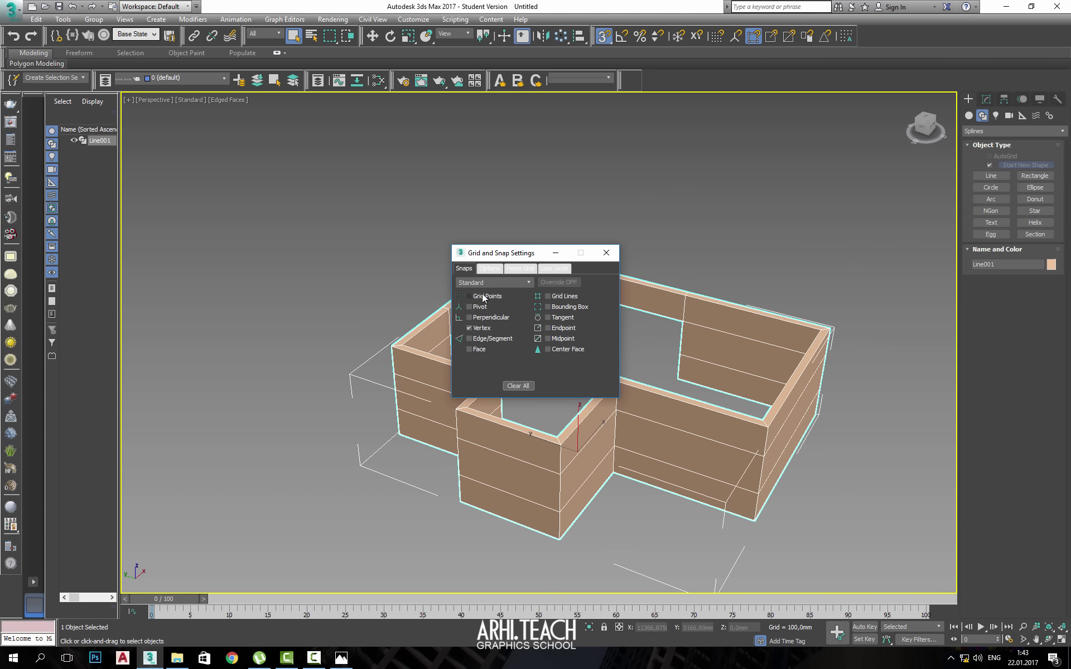
click(606, 253)
click(991, 176)
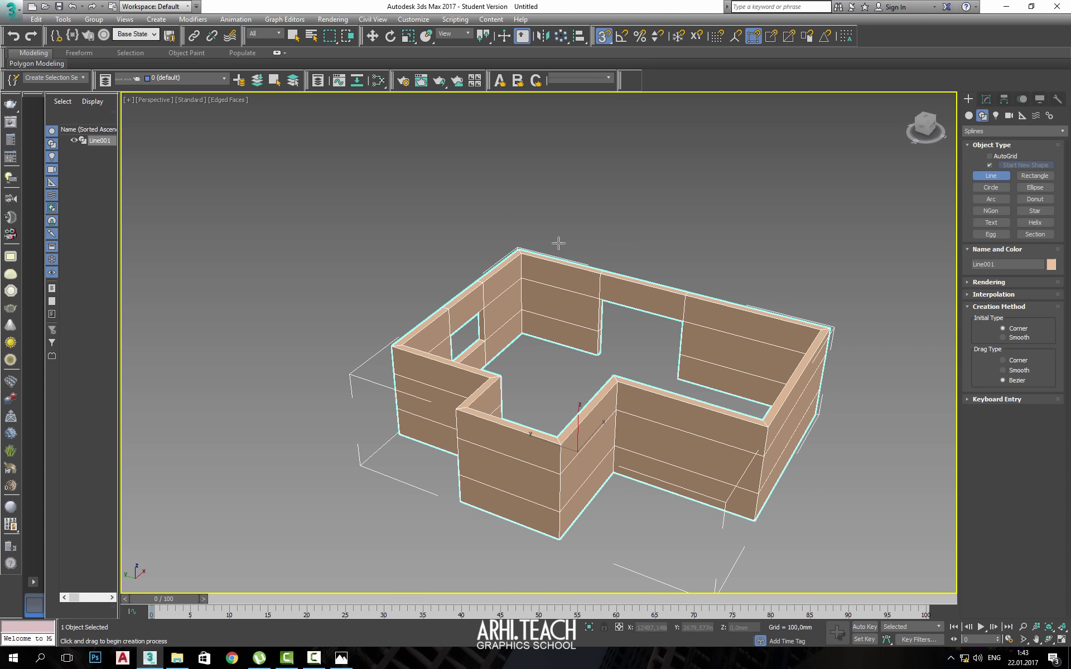
click(519, 249)
- Trace the remaining wall-top corners and close the Line002 outline
click(830, 328)
click(767, 427)
click(617, 381)
click(561, 445)
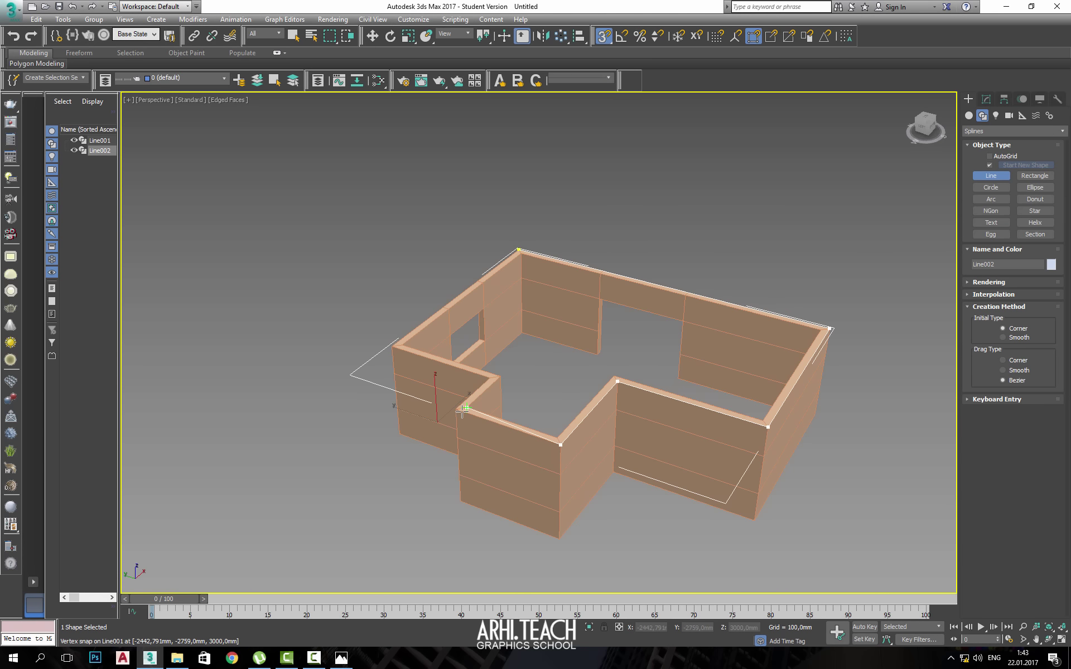
click(519, 249)
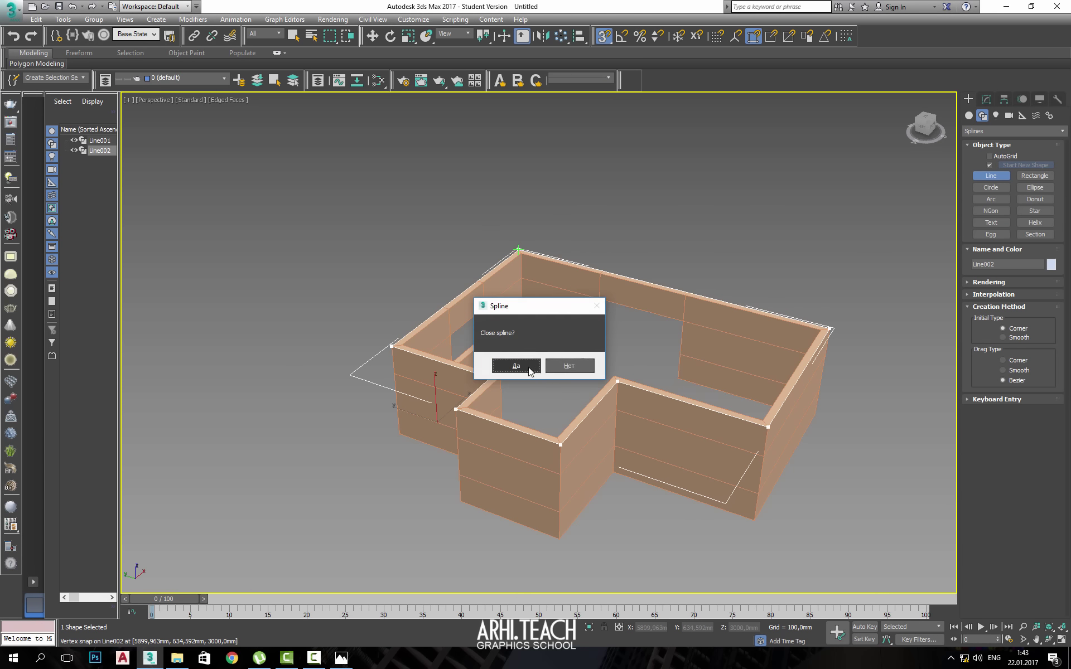
click(517, 363)
alt+middle_drag(875, 276, 759, 252)
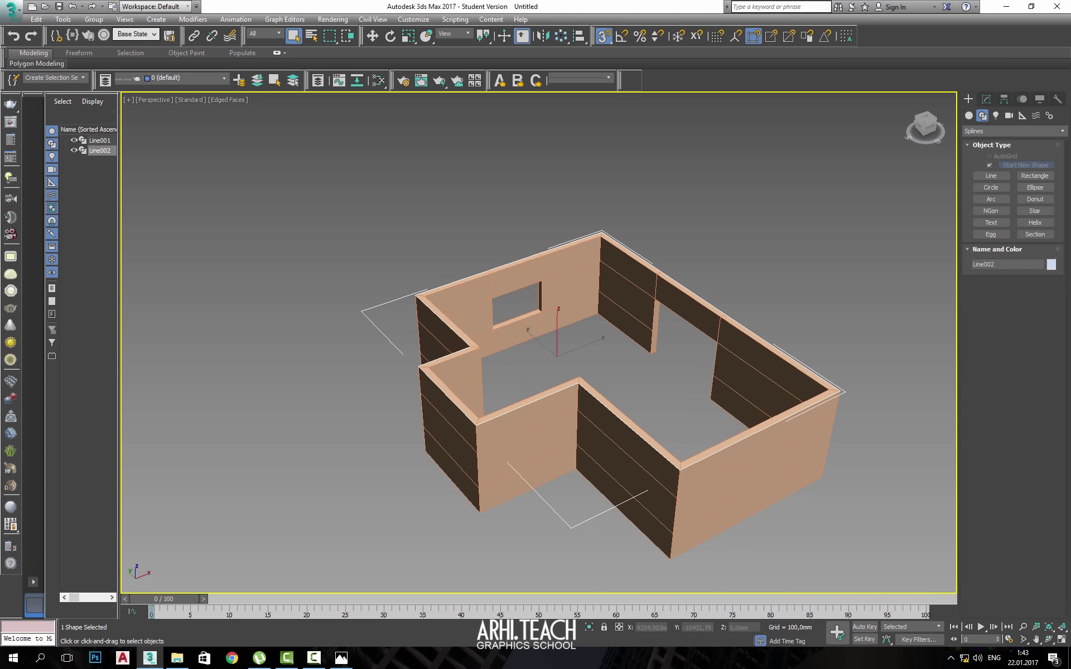
click(177, 658)
- Open the Archmodels Vol. 109 PDF in Edge, scroll through window models 001–018, then minimize it
double_click(148, 144)
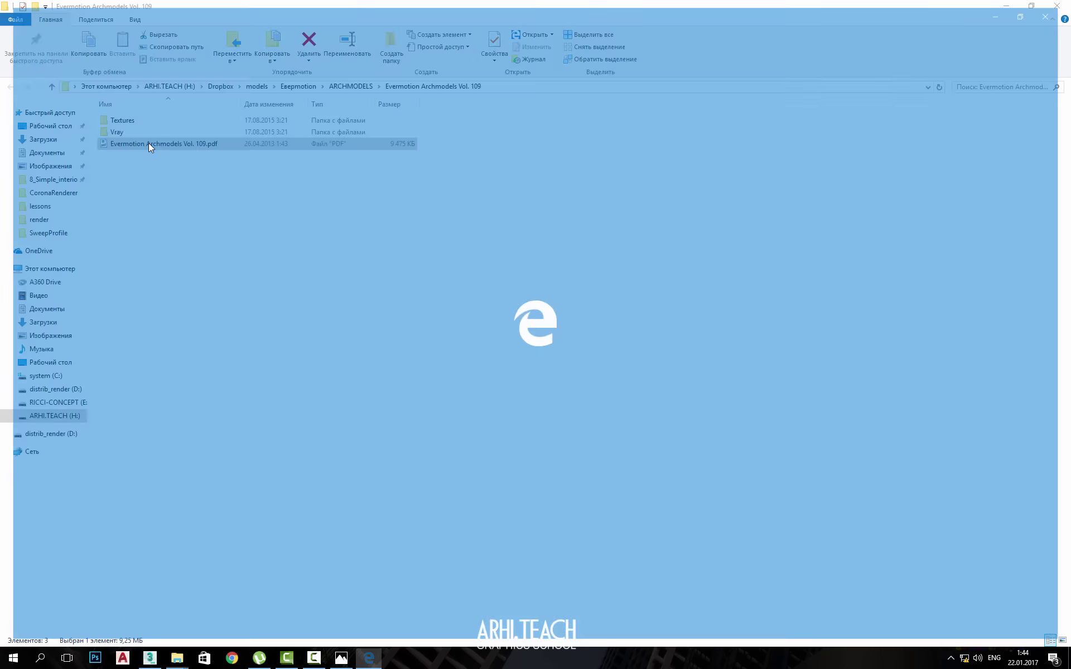
scroll(598, 329, down, 10)
scroll(603, 338, down, 2)
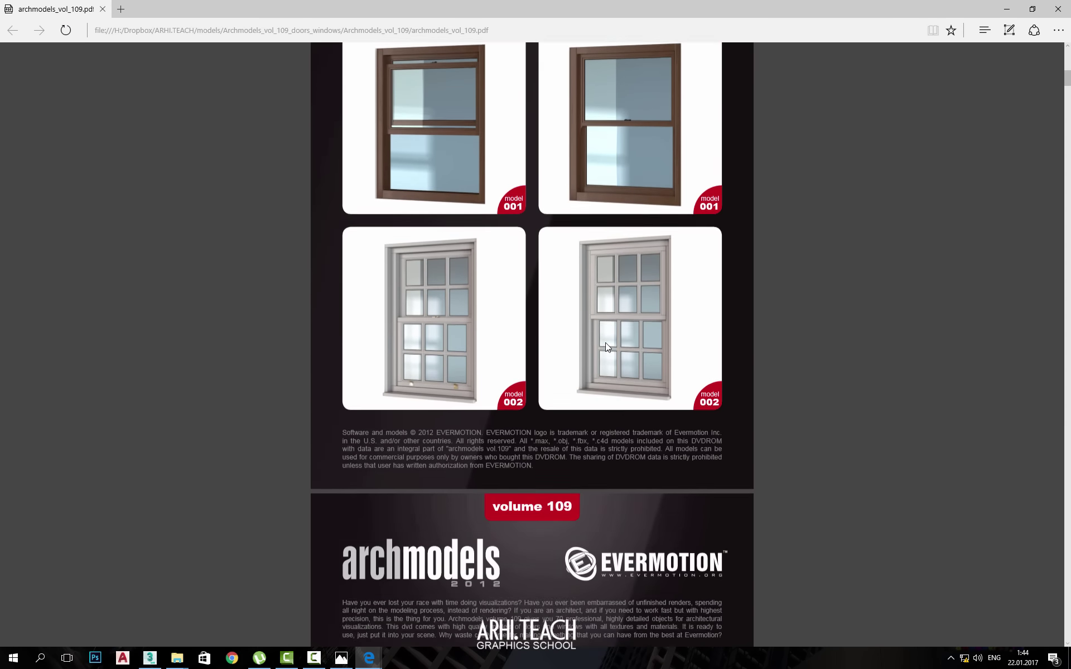
scroll(608, 344, down, 5)
scroll(609, 356, down, 5)
scroll(614, 365, down, 4)
scroll(613, 365, down, 5)
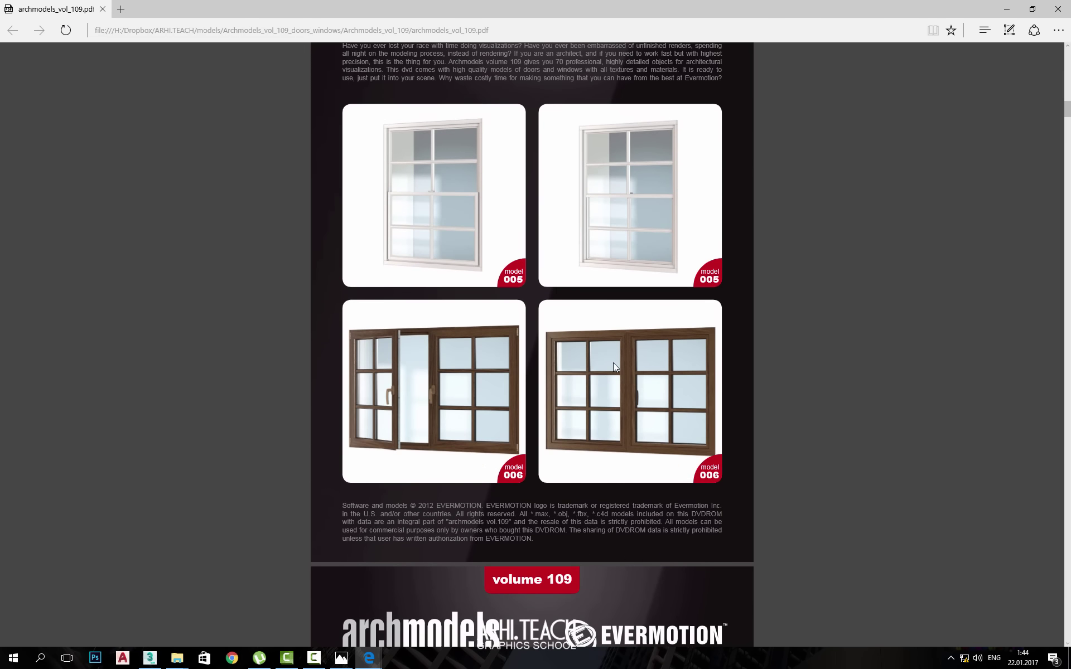
scroll(507, 262, down, 2)
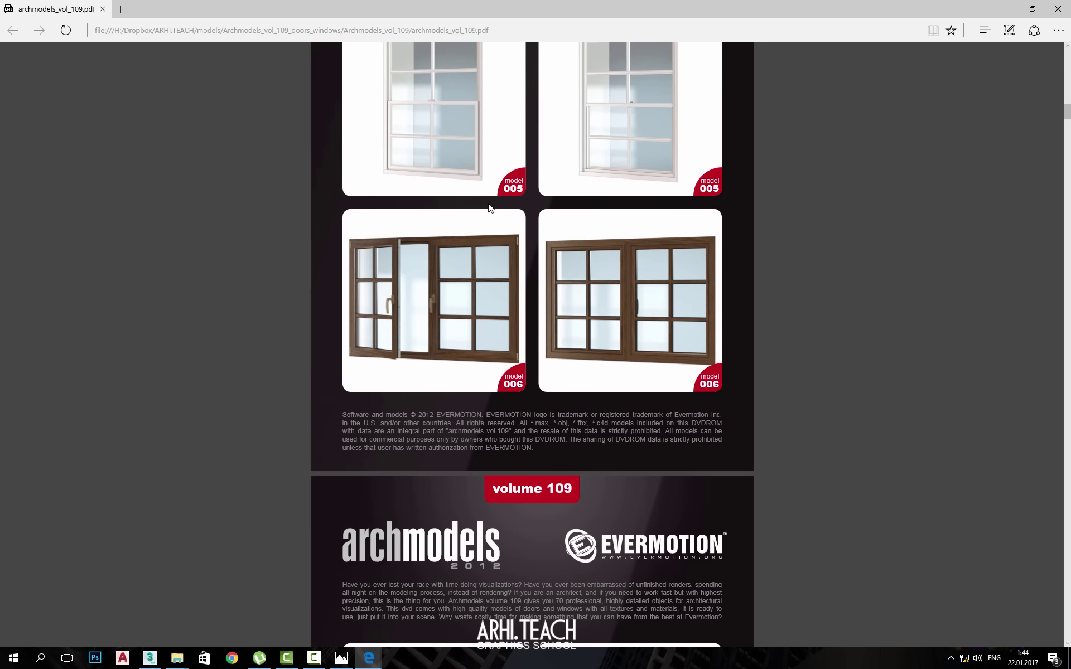
scroll(584, 292, down, 6)
scroll(583, 292, up, 5)
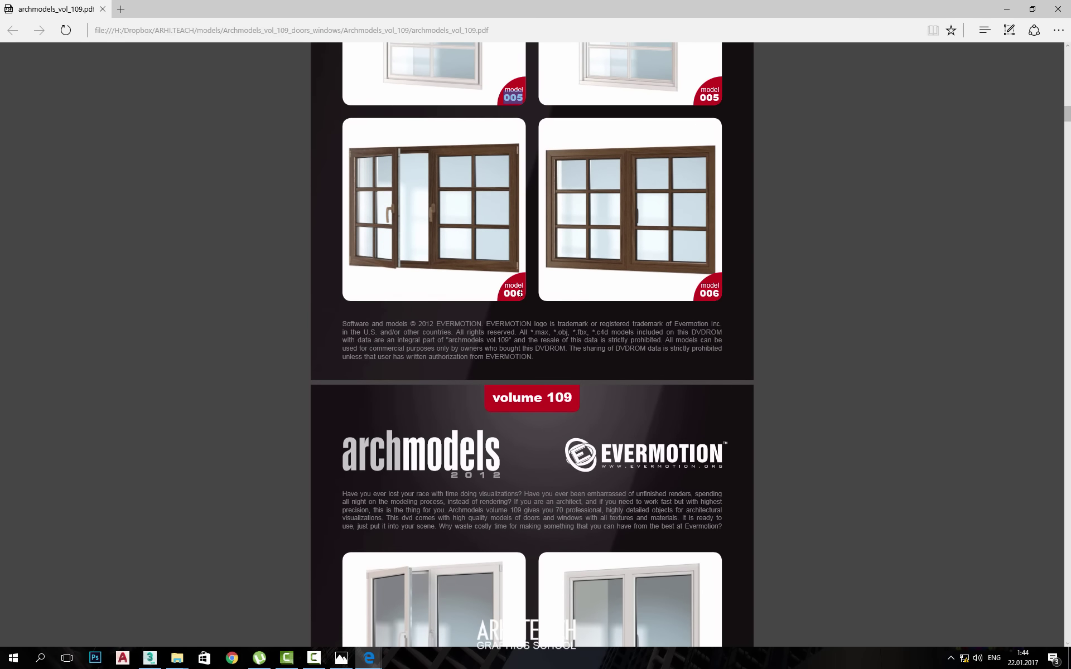
scroll(520, 292, down, 5)
scroll(520, 292, down, 6)
scroll(520, 292, down, 5)
scroll(521, 293, down, 7)
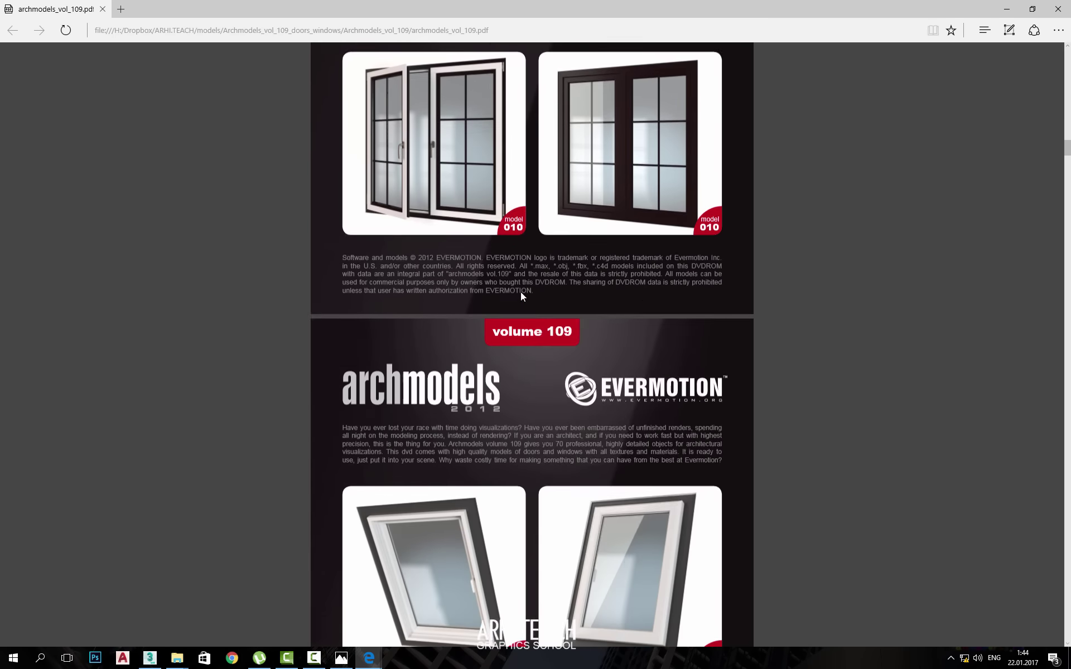
scroll(521, 292, down, 10)
scroll(522, 293, down, 10)
scroll(524, 293, down, 8)
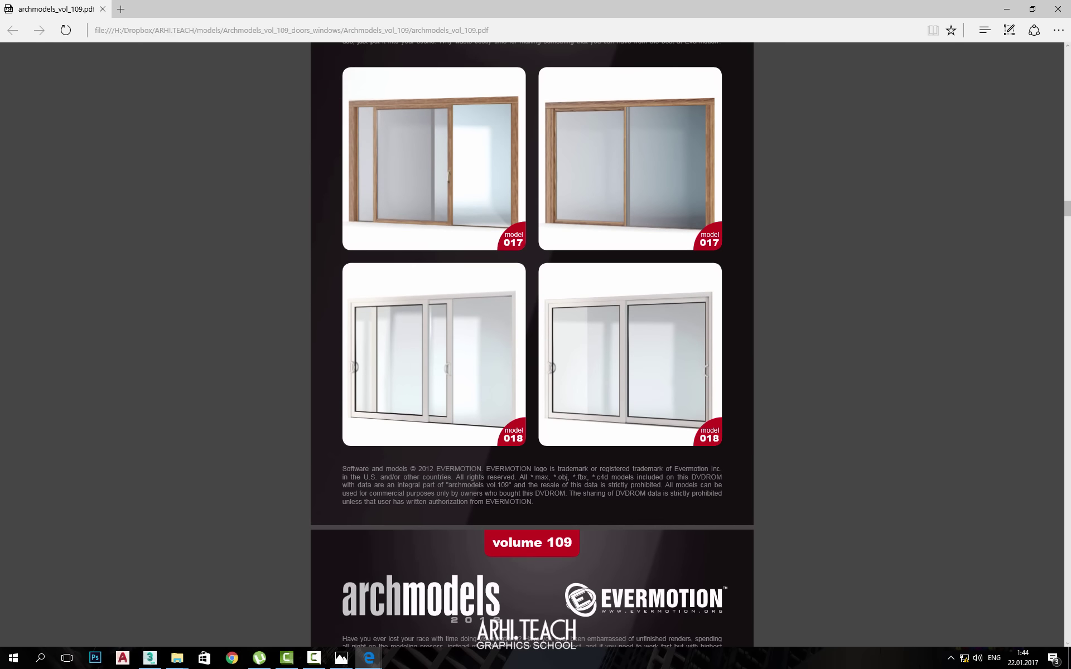
click(1007, 5)
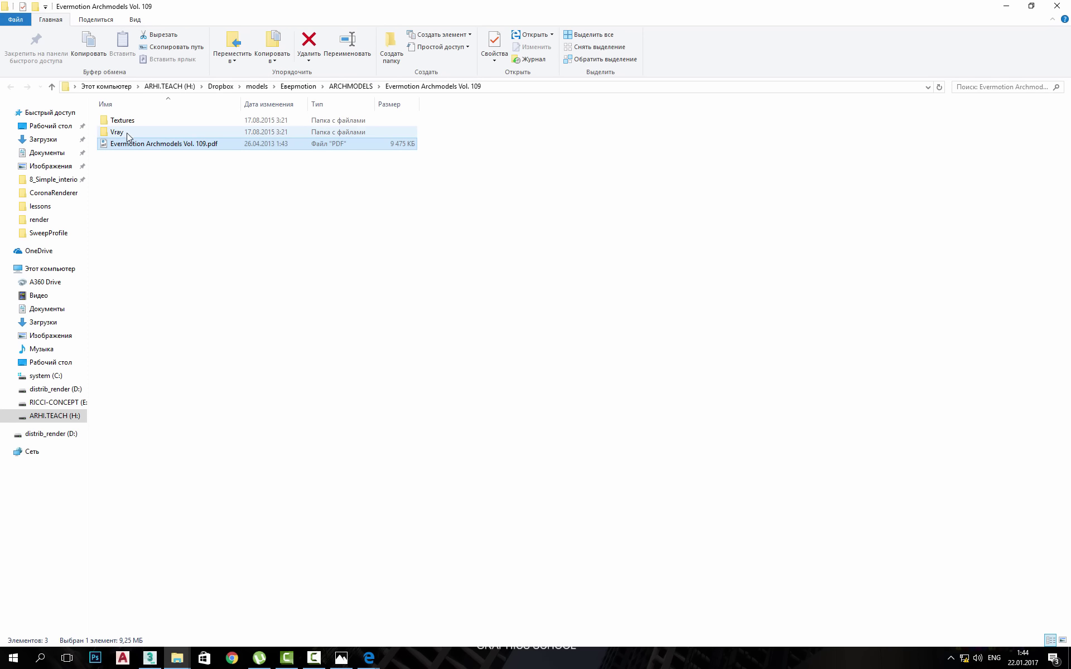
- Select and copy all 98 texture images in the Archmodels Textures folder
click(126, 133)
double_click(134, 120)
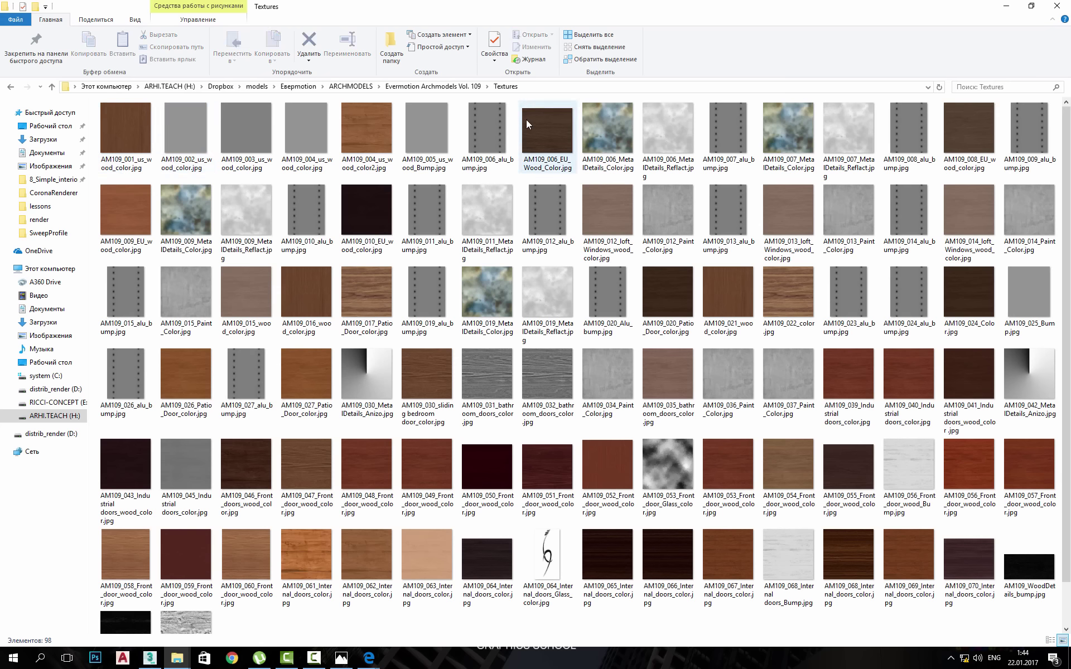
key(ctrl+a)
key(ctrl+c)
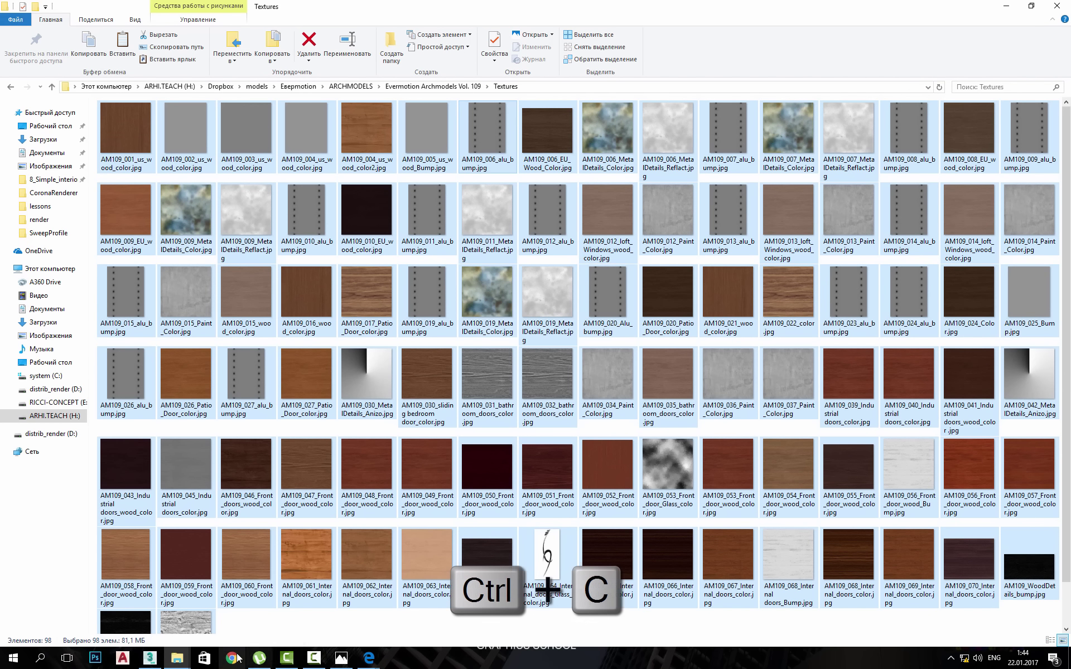
- Copy the 8_Simple_interior 3D folder path and paste it into 3ds Max's Save As dialog
click(177, 660)
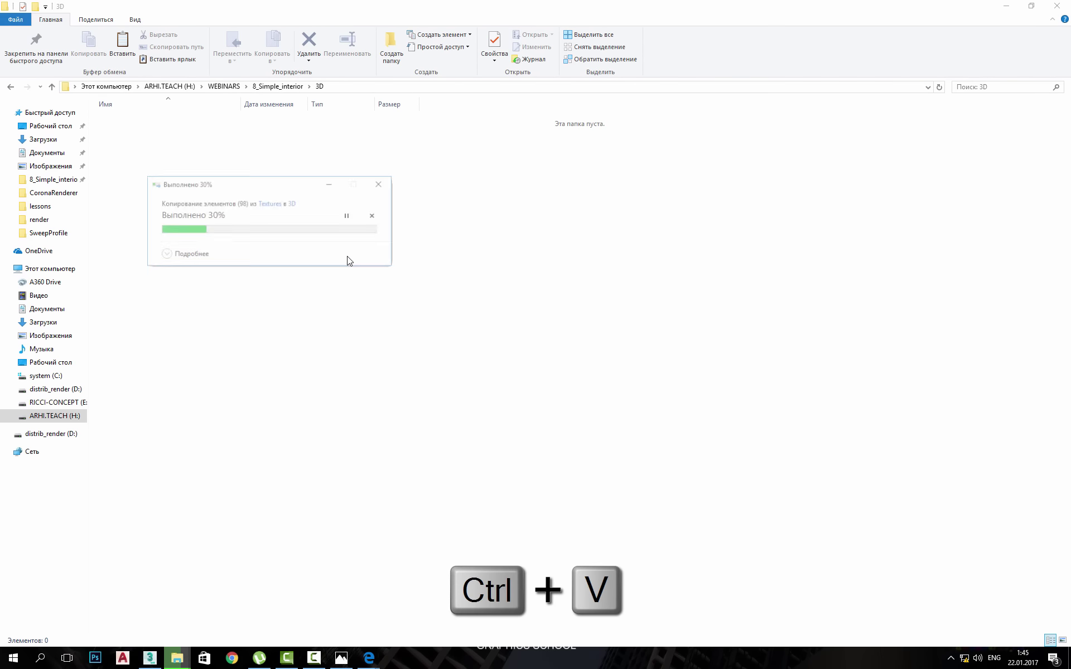
click(355, 86)
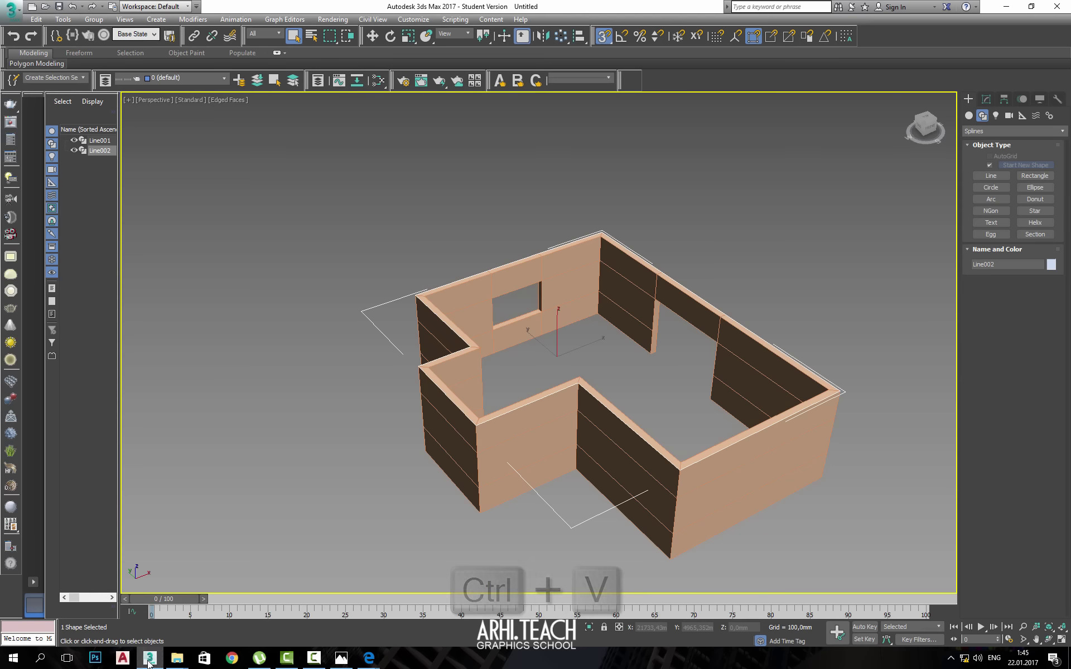
click(11, 6)
click(49, 139)
key(ctrl+v)
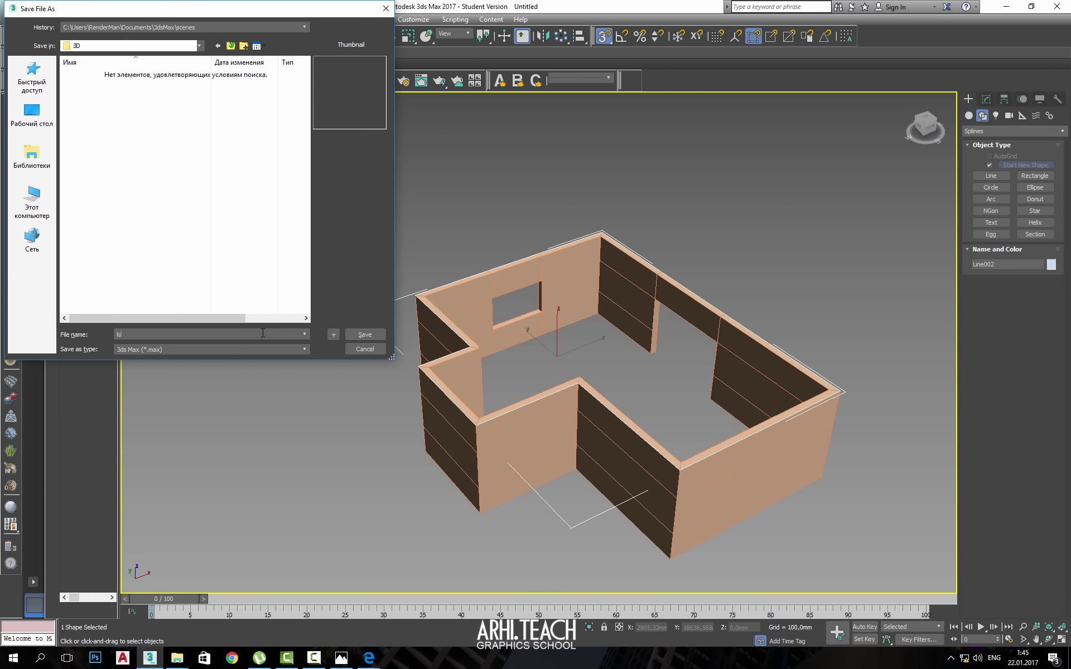
- Save the scene as kitchen.max and merge the 005_Vray.max window model from Explorer
key(Return)
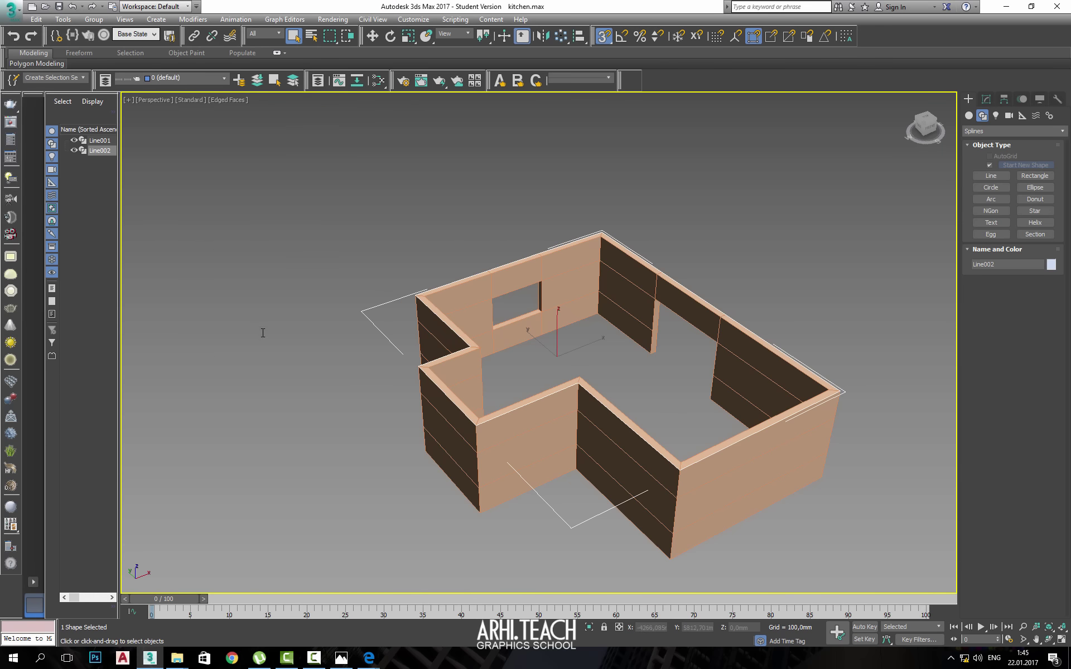
mouse_move(177, 658)
click(223, 618)
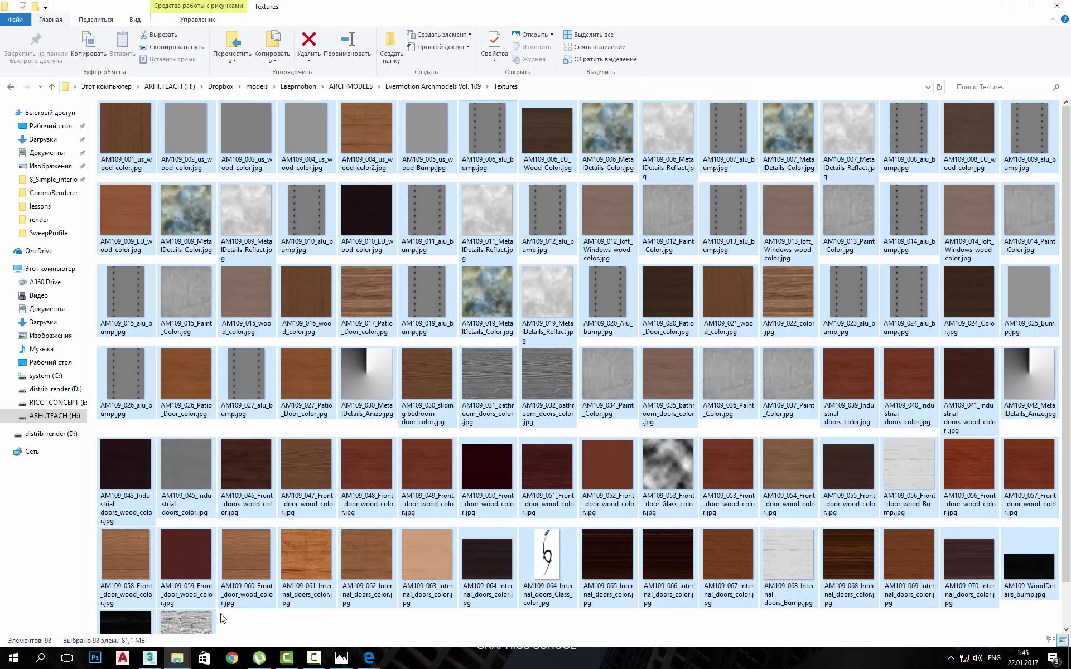
click(459, 90)
double_click(203, 132)
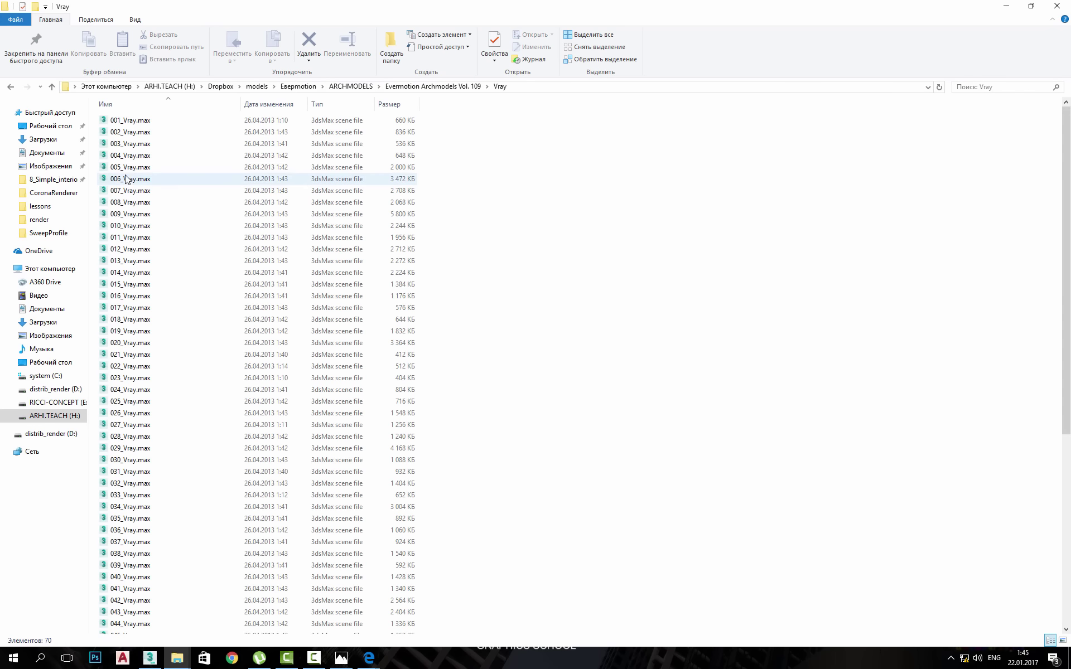
mouse_move(130, 166)
mouse_down()
mouse_move(214, 607)
mouse_move(295, 346)
mouse_up()
click(312, 364)
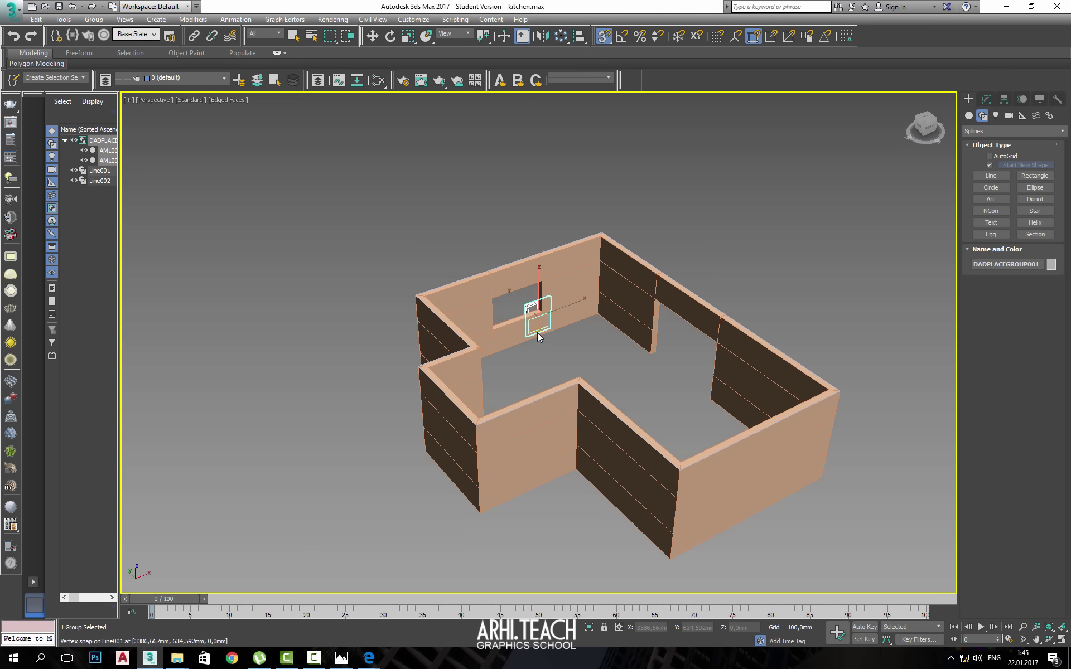
- Remove the window's TurboSmooth modifier and group its parts as Group001
click(533, 332)
click(93, 19)
click(593, 342)
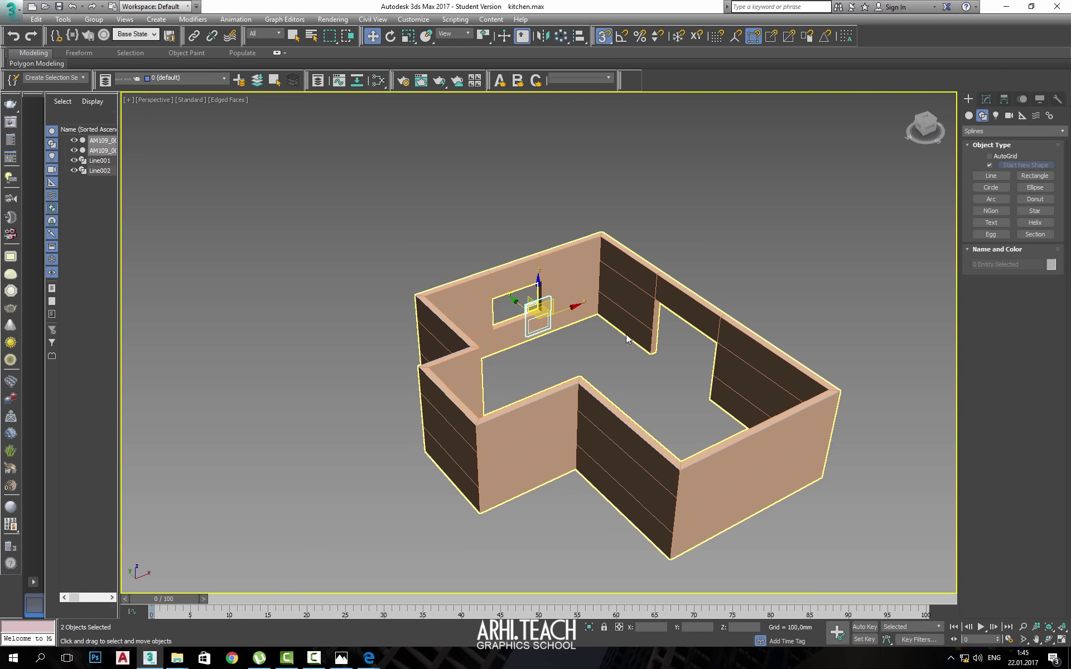
click(987, 98)
click(1023, 222)
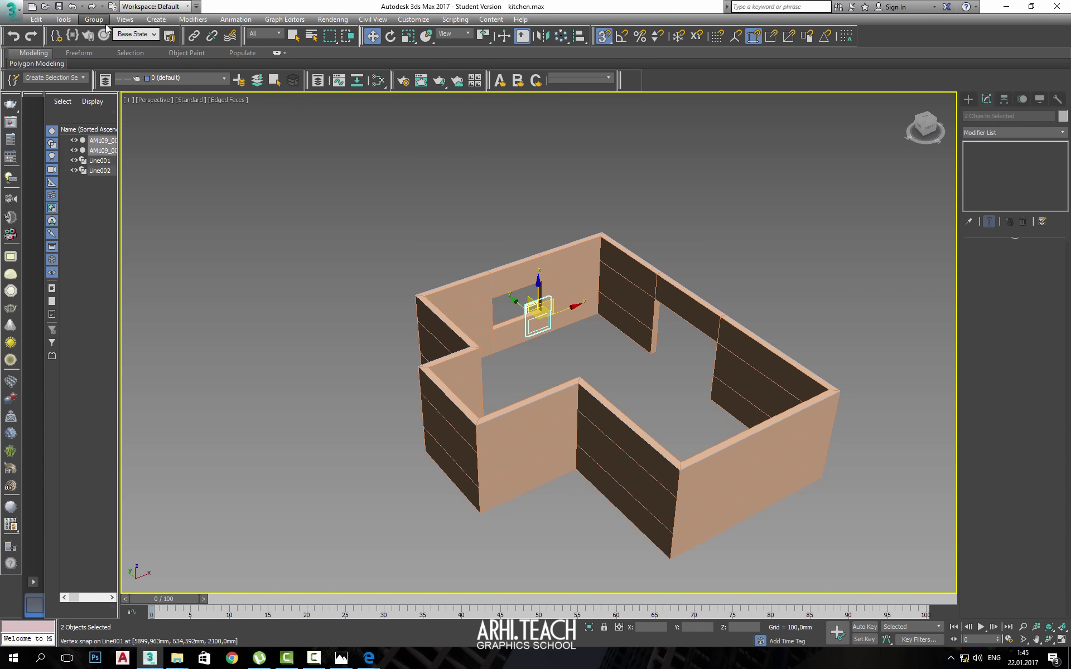
click(94, 19)
click(98, 32)
click(546, 347)
- Lift the Group001 window up into the wall opening
key(z)
alt+middle_drag(546, 346, 490, 448)
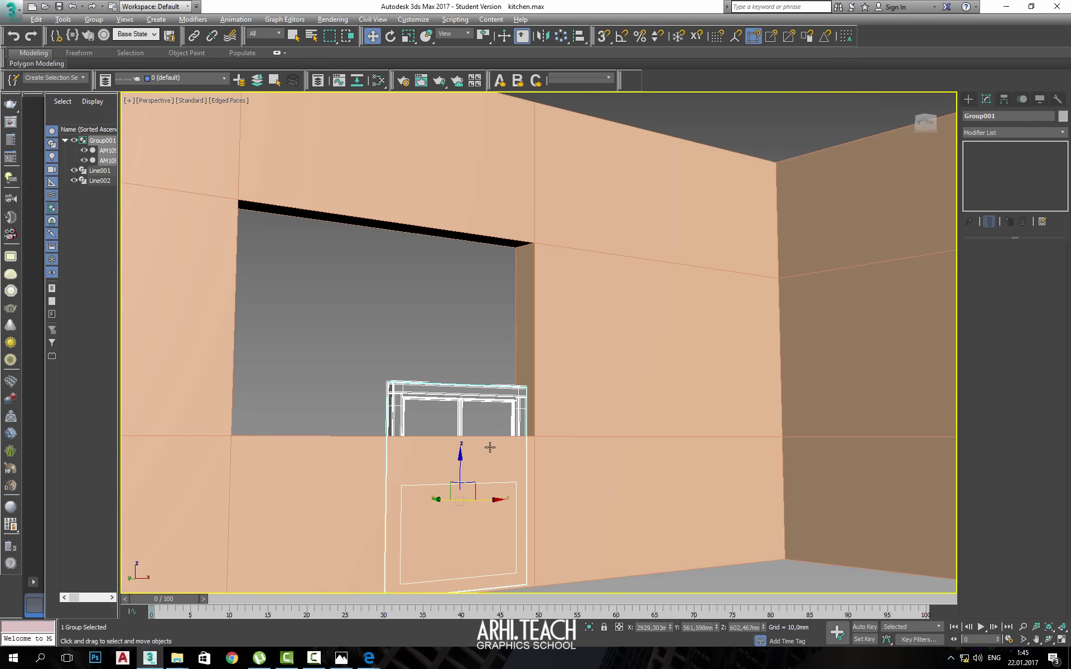
drag(489, 447, 490, 293)
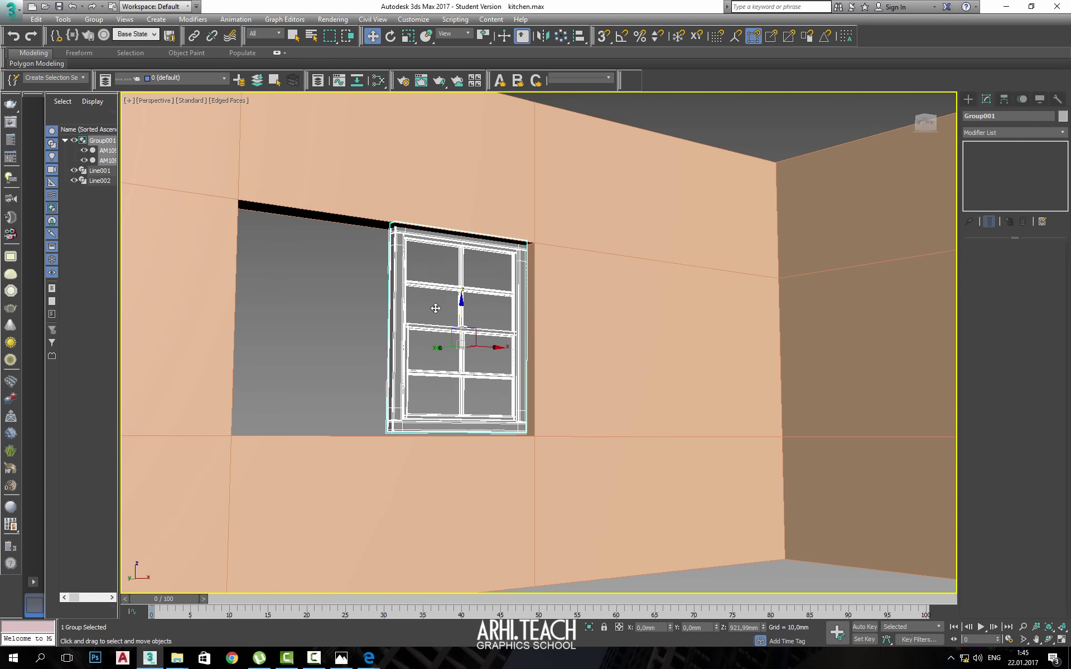
alt+middle_drag(490, 293, 585, 302)
scroll(586, 303, up, 3)
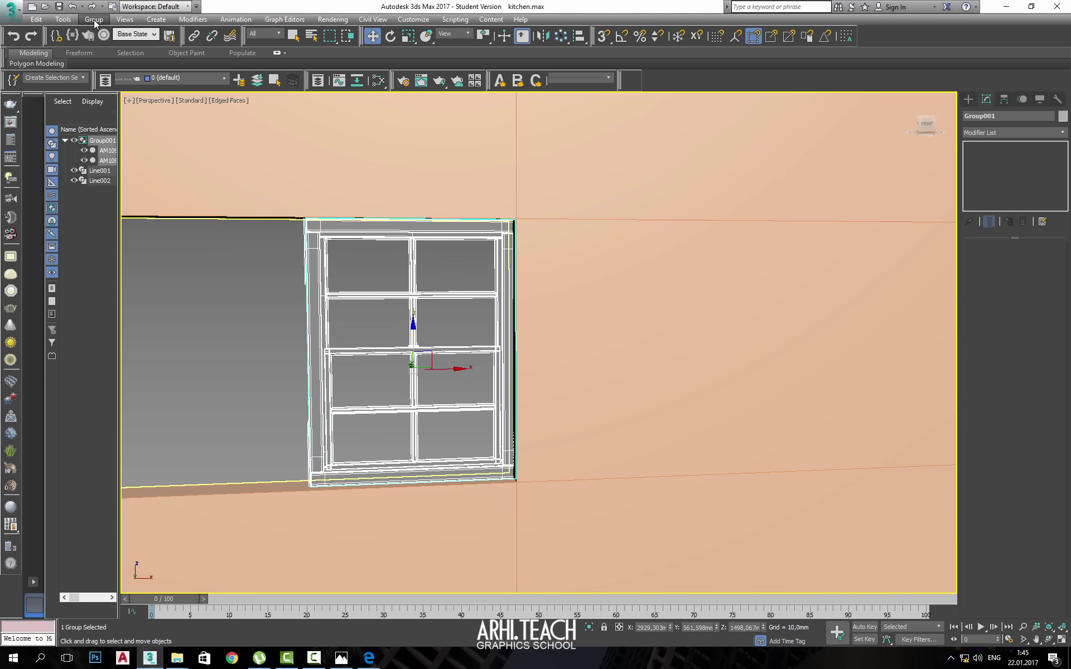
- Add an Edit Poly modifier and stretch the window's left vertices to fill the opening, recentring the mullion
click(1025, 133)
click(1004, 567)
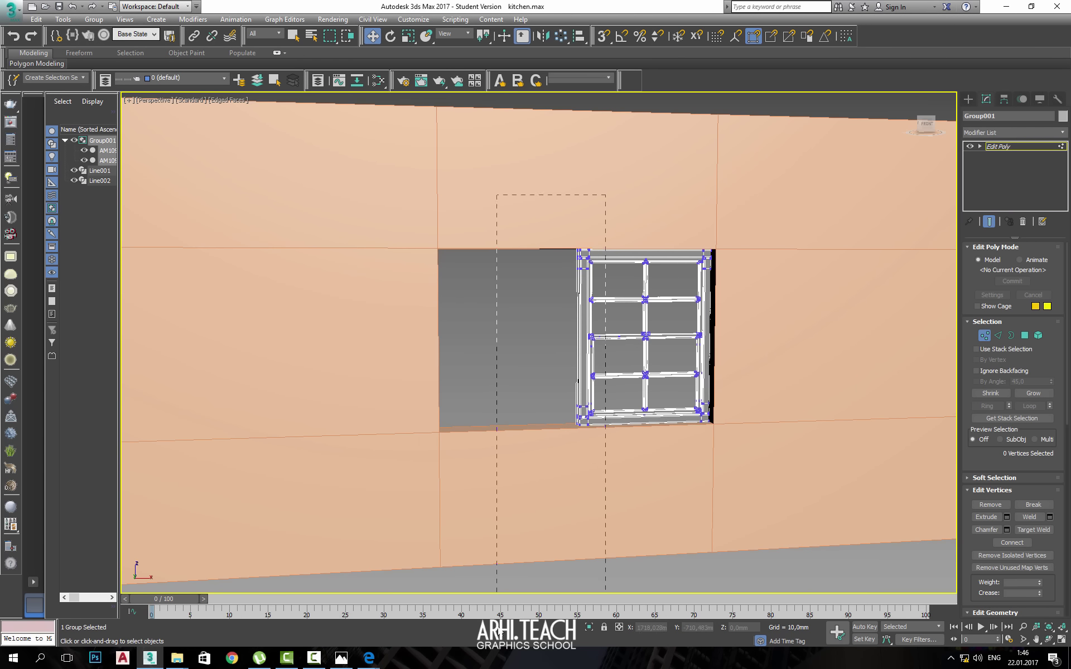
drag(625, 317, 491, 318)
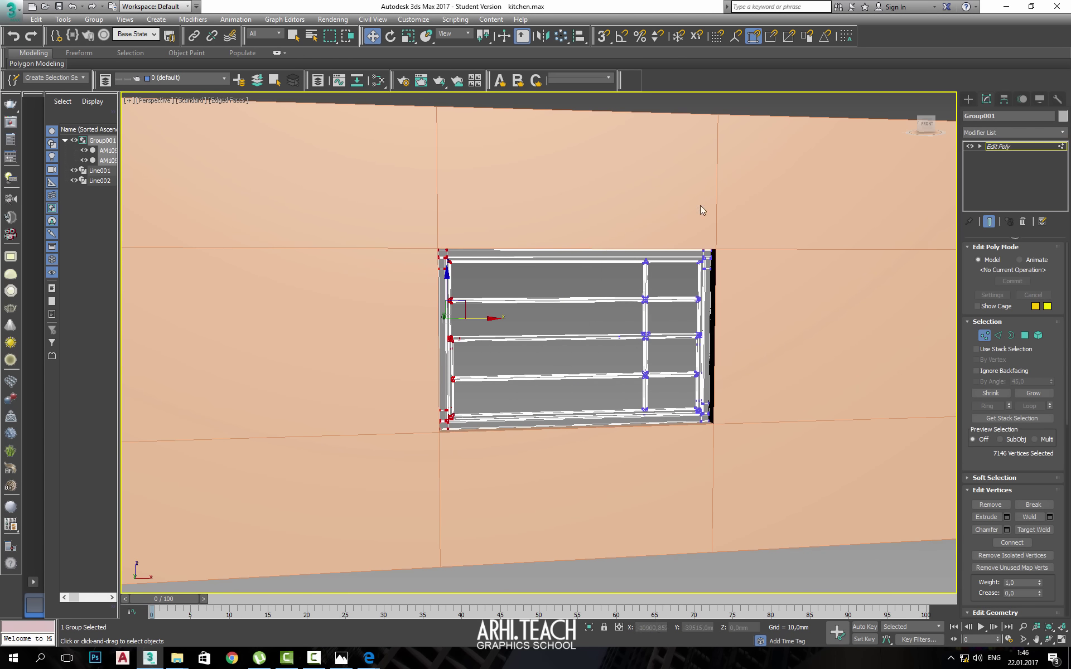
drag(630, 223, 677, 375)
drag(681, 300, 616, 322)
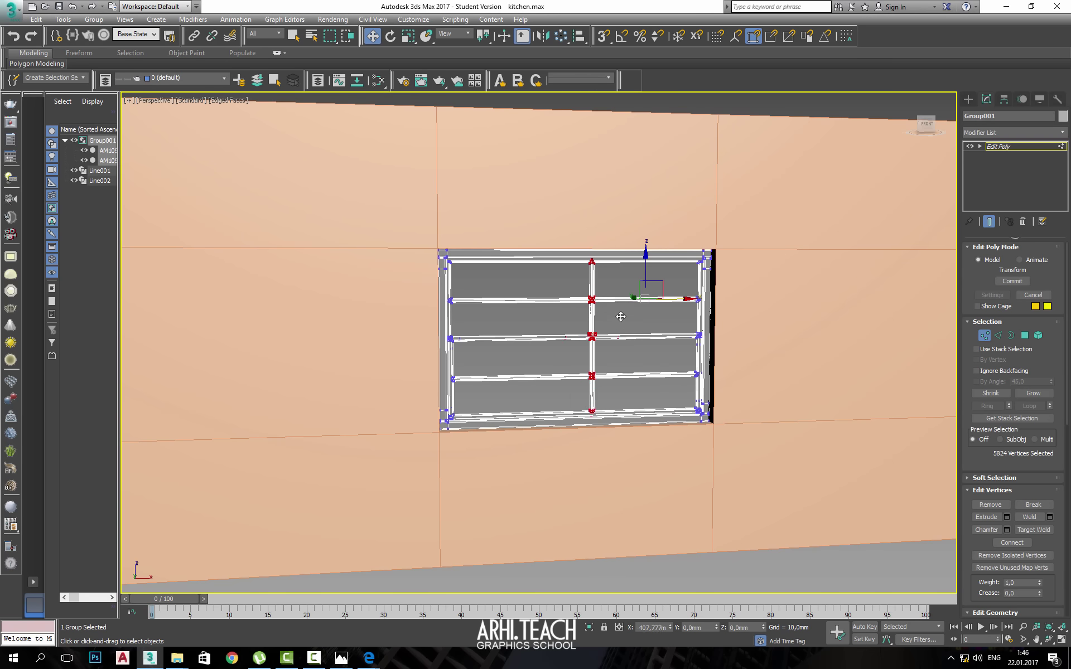
mouse_move(616, 325)
alt+middle_down()
mouse_move(767, 357)
mouse_move(832, 260)
mouse_move(895, 437)
alt+middle_up()
scroll(894, 436, down, 5)
click(998, 146)
- Convert the Line002 outline into an Editable Poly slab for the ceiling
click(969, 99)
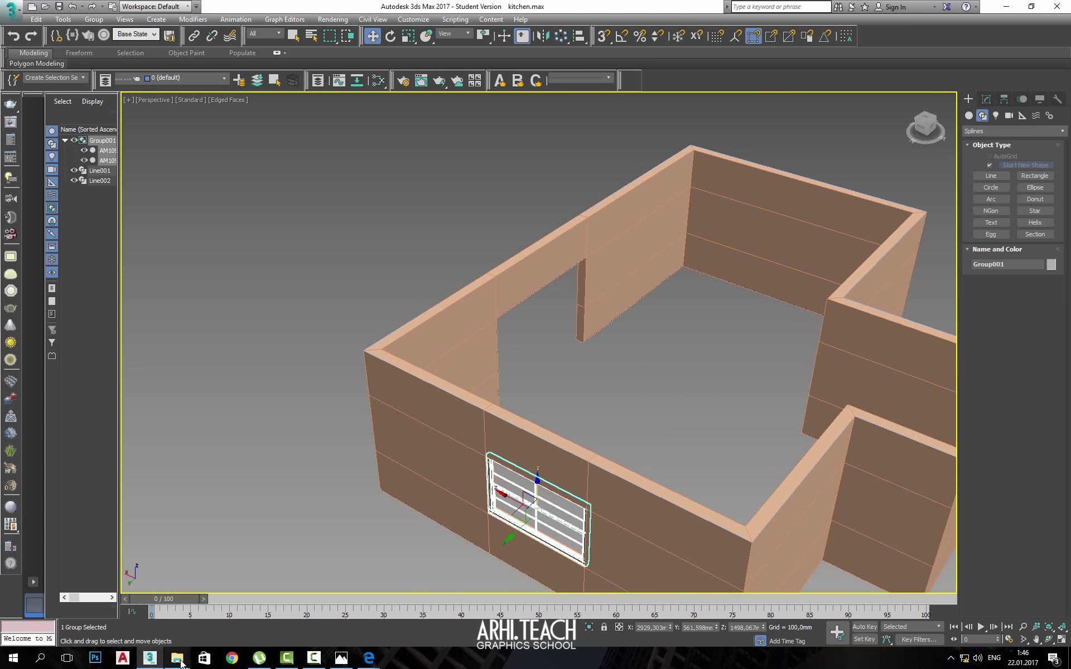
alt+middle_drag(825, 334, 873, 307)
scroll(748, 304, down, 3)
alt+middle_drag(748, 303, 493, 285)
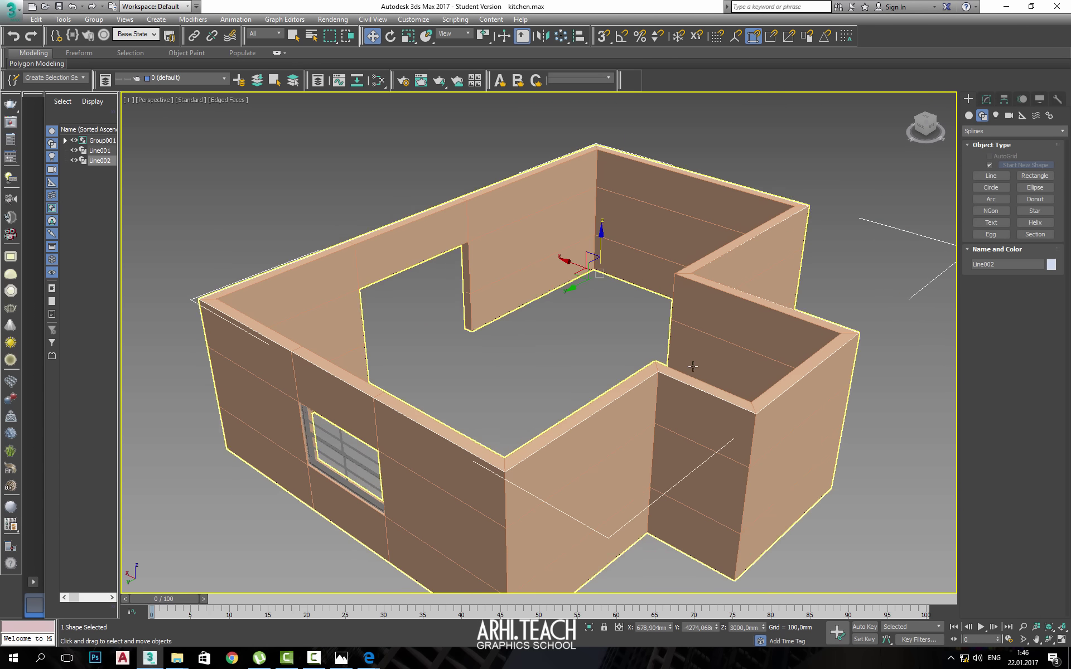
right_click(493, 284)
click(721, 425)
- Shift-copy the slab down to floor level as a separate floor object
scroll(558, 335, down, 2)
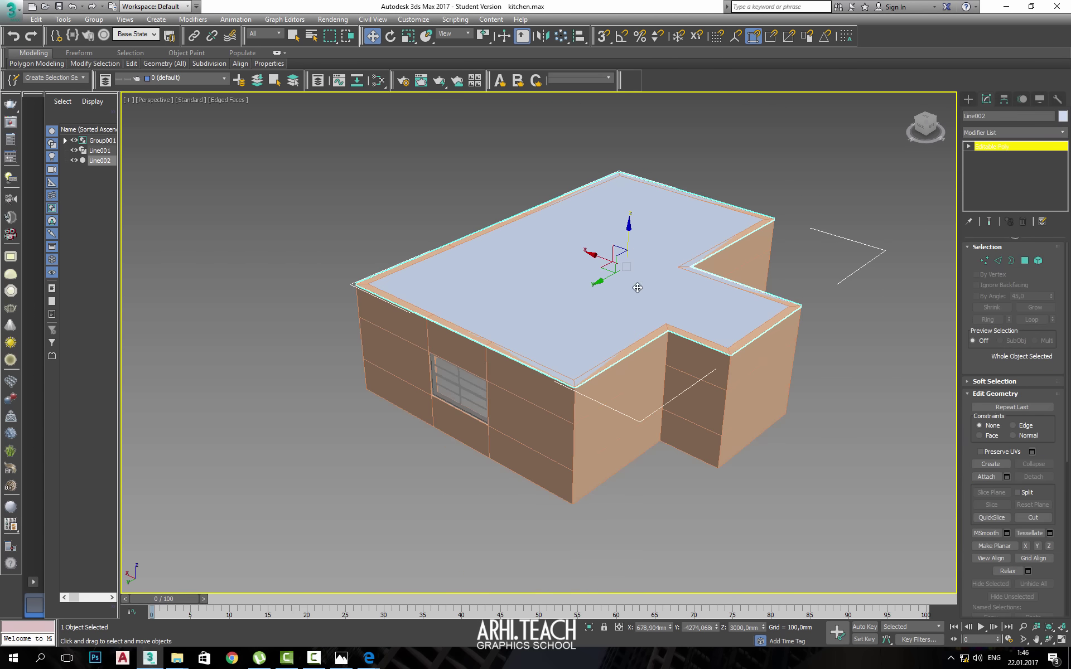
shift+drag(612, 251, 609, 466)
click(536, 375)
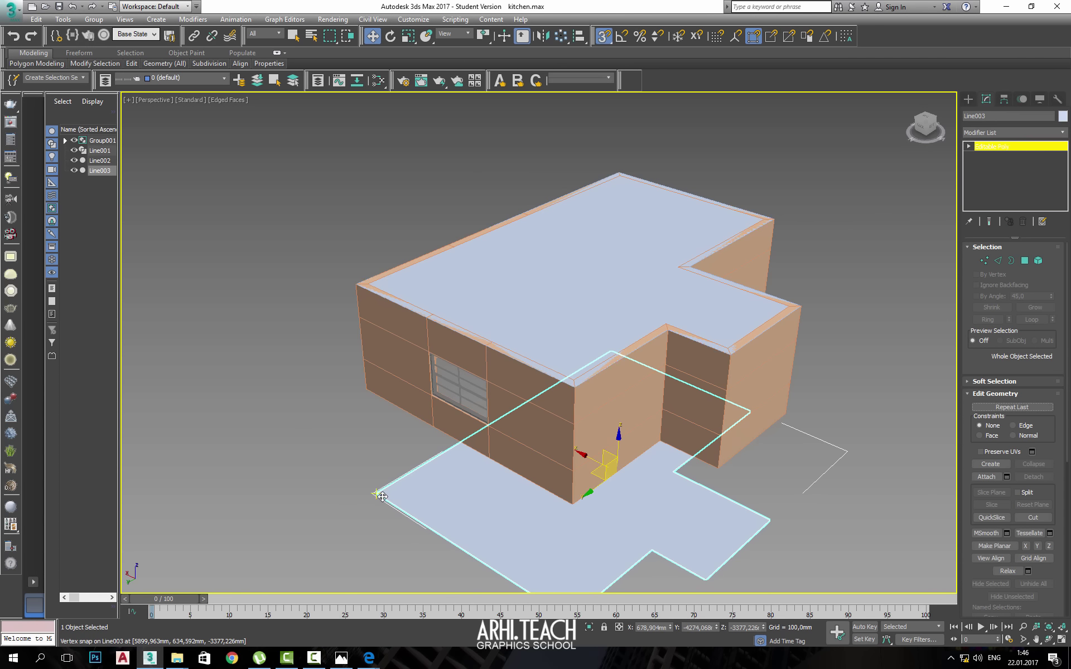
key(ctrl+z)
key(s)
- Mirror the roof slab along Z and enable Backface Cull so it's see-through from above
right_click(582, 222)
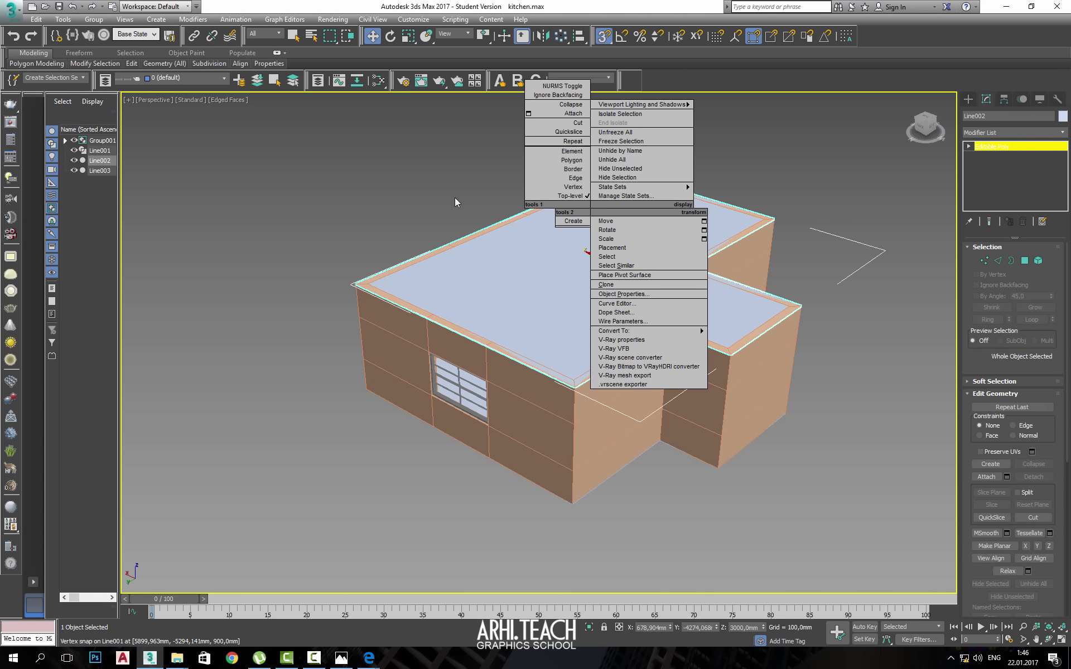
click(544, 37)
click(512, 294)
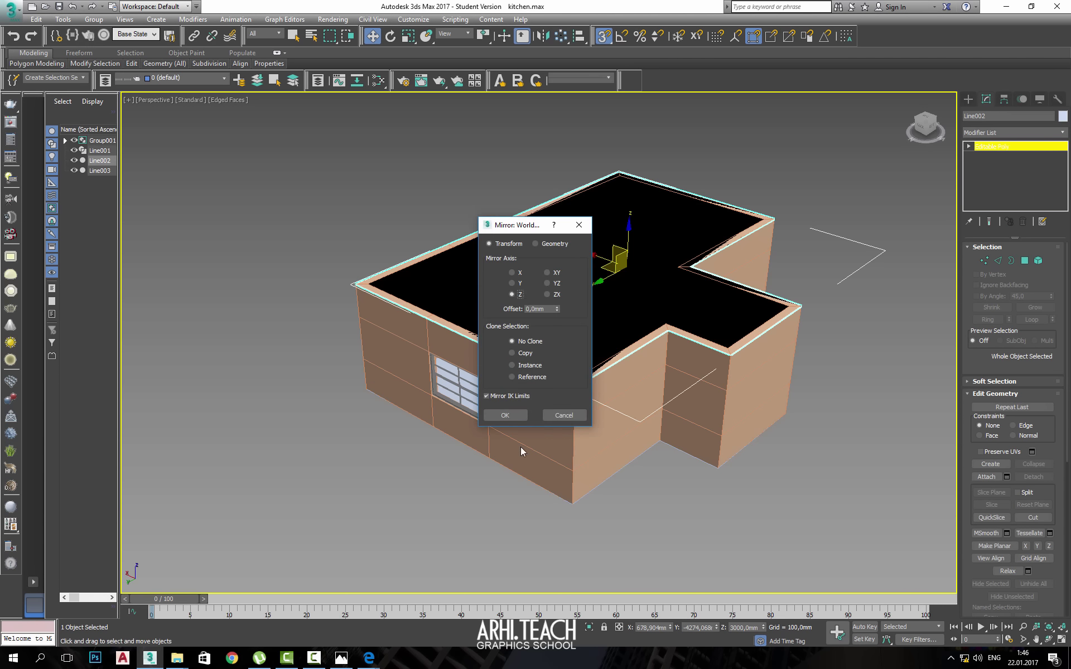
click(505, 415)
right_click(630, 240)
click(669, 329)
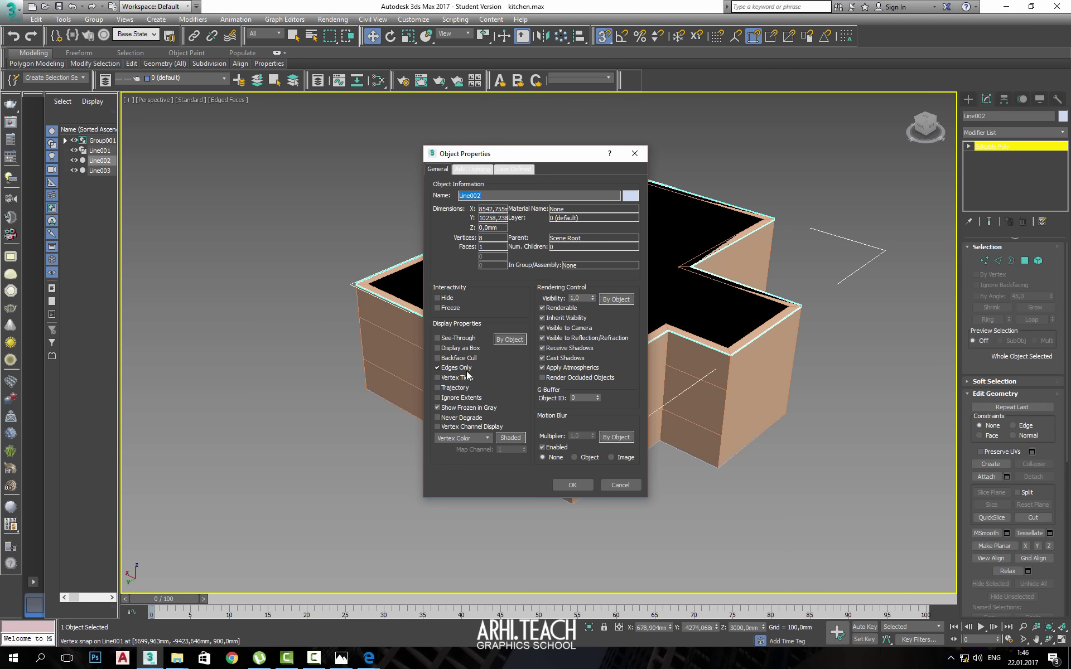
click(573, 485)
- Drag the 017_Vray.max window model from Explorer and merge it into the scene
click(218, 634)
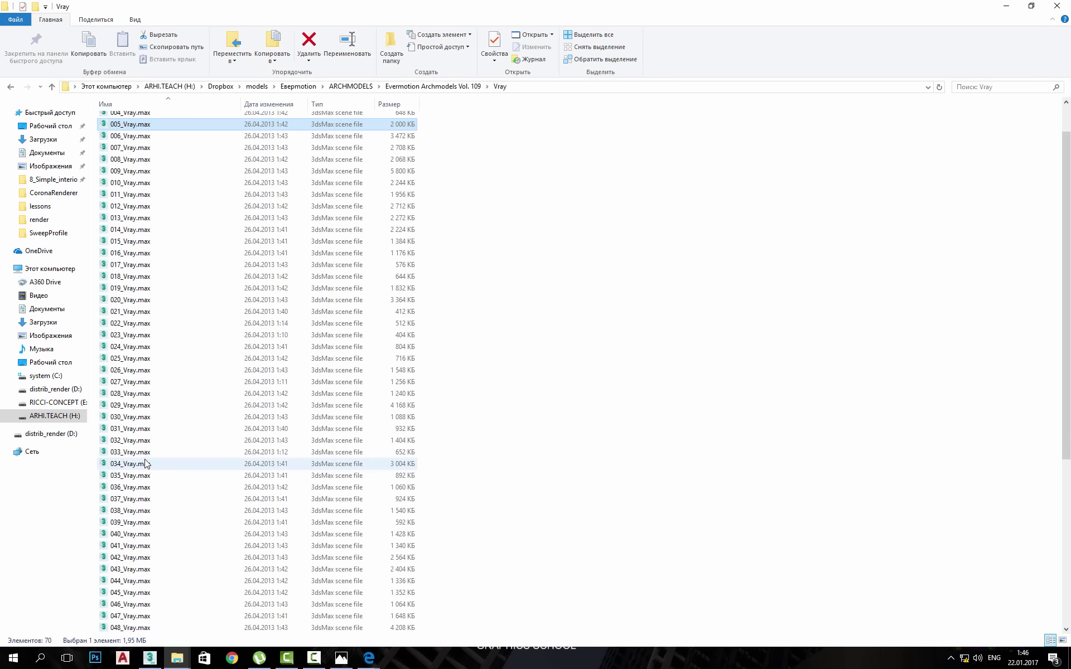
scroll(120, 211, down, 2)
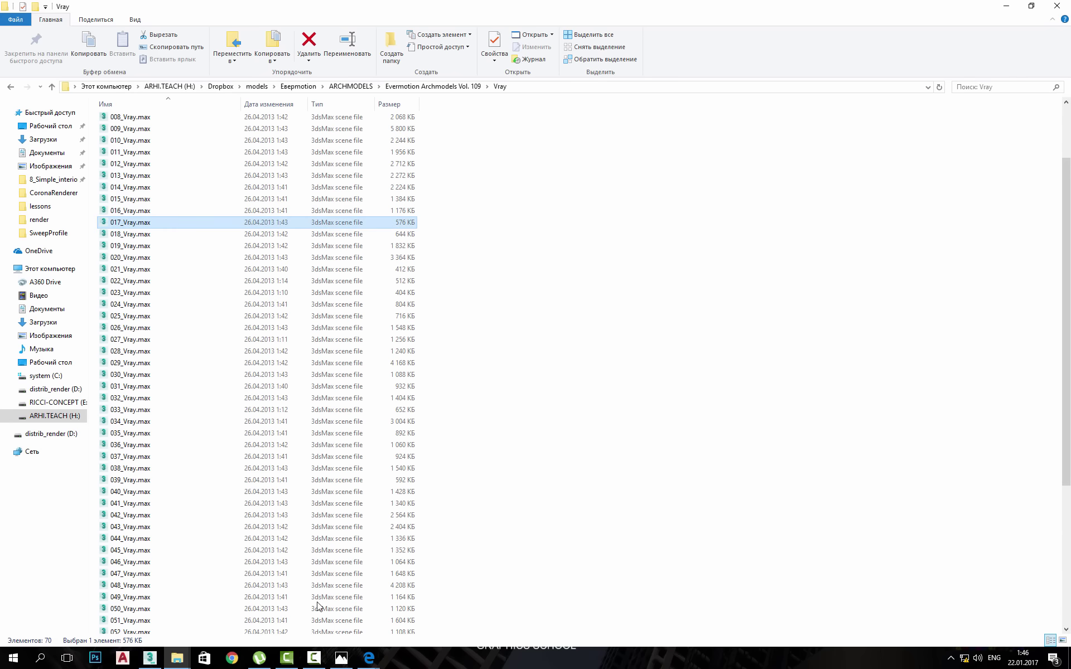
click(157, 659)
click(393, 461)
- Group the two merged AM109 window objects as Group002
alt+middle_drag(394, 461, 575, 347)
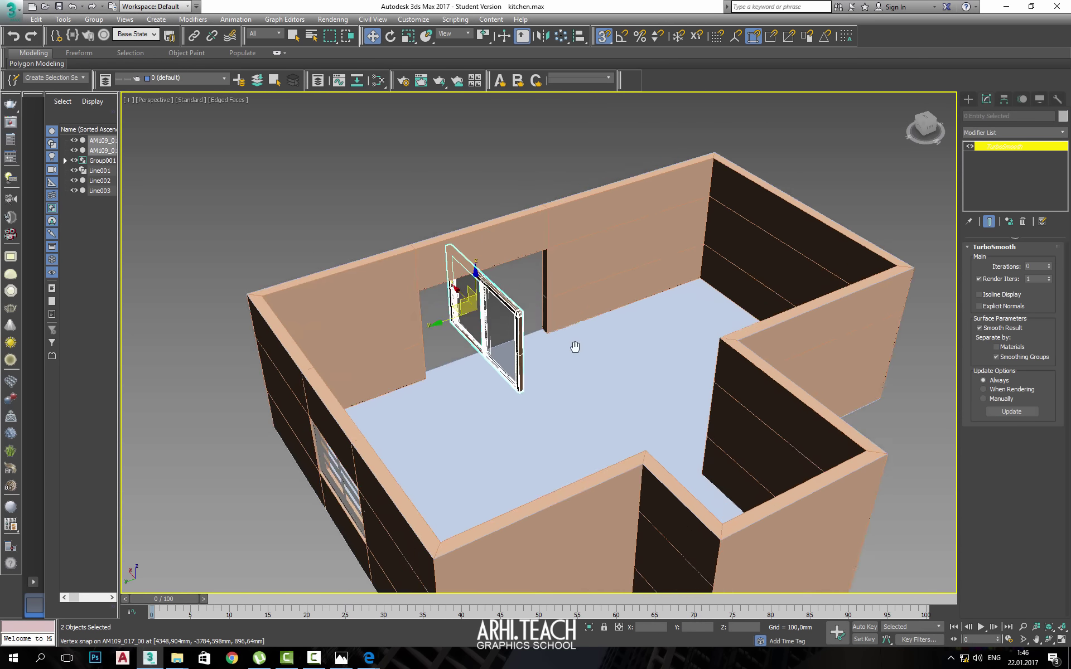
scroll(574, 347, up, 5)
scroll(470, 349, up, 3)
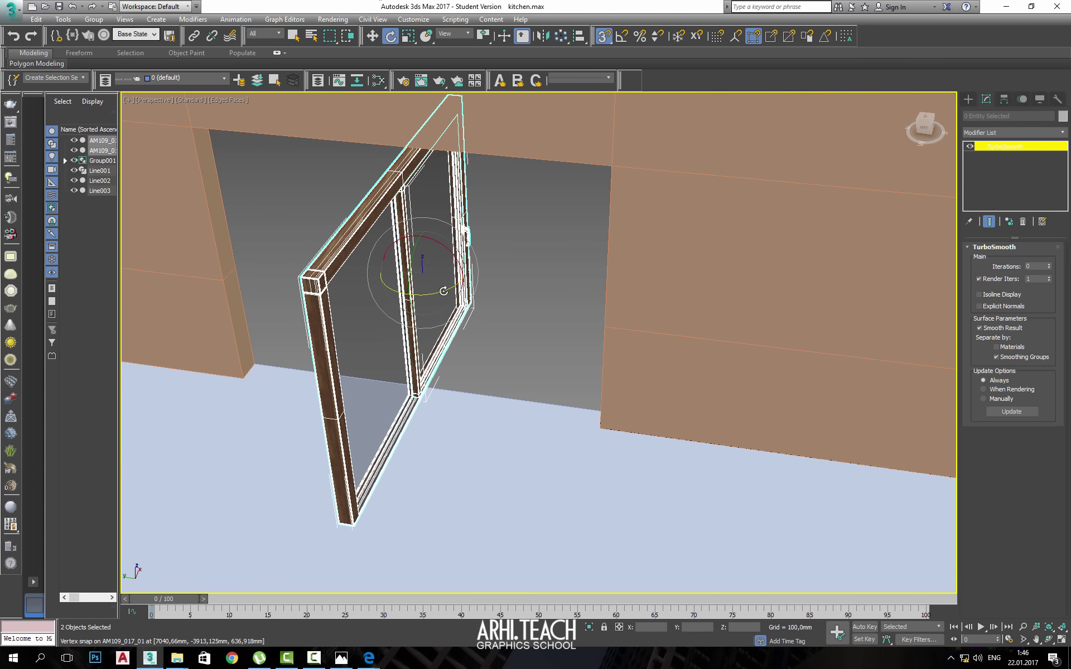
click(94, 19)
click(101, 30)
key(Return)
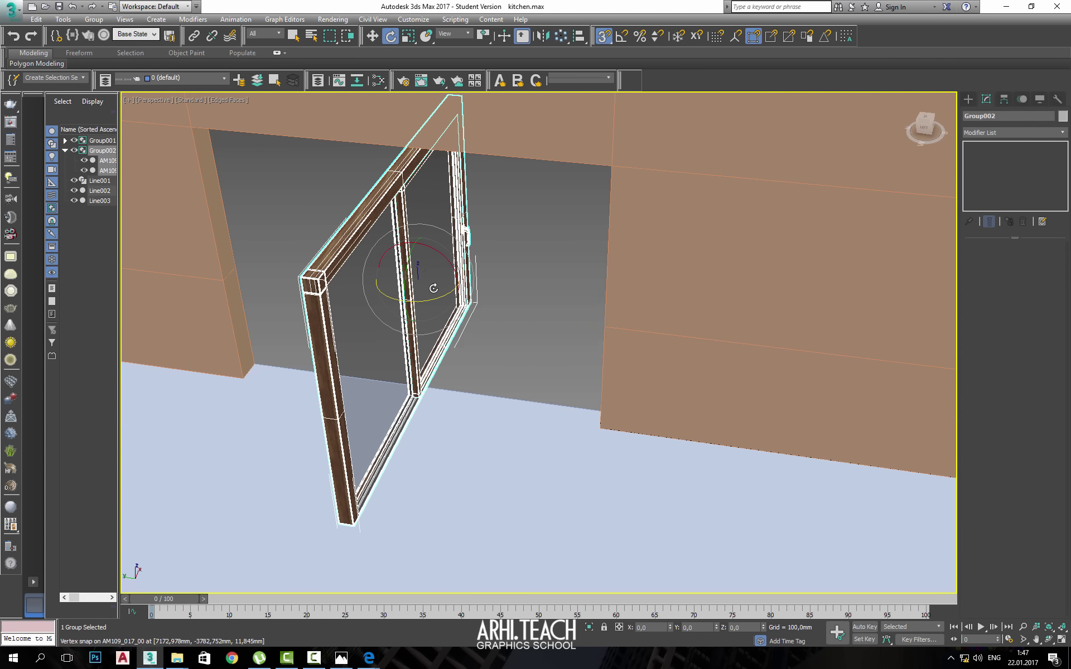
- Rotate Group002 -90° about Z and move it into its wall opening
key(s)
mouse_move(438, 296)
mouse_down()
mouse_move(387, 307)
mouse_move(434, 294)
mouse_up()
key(a)
key(w)
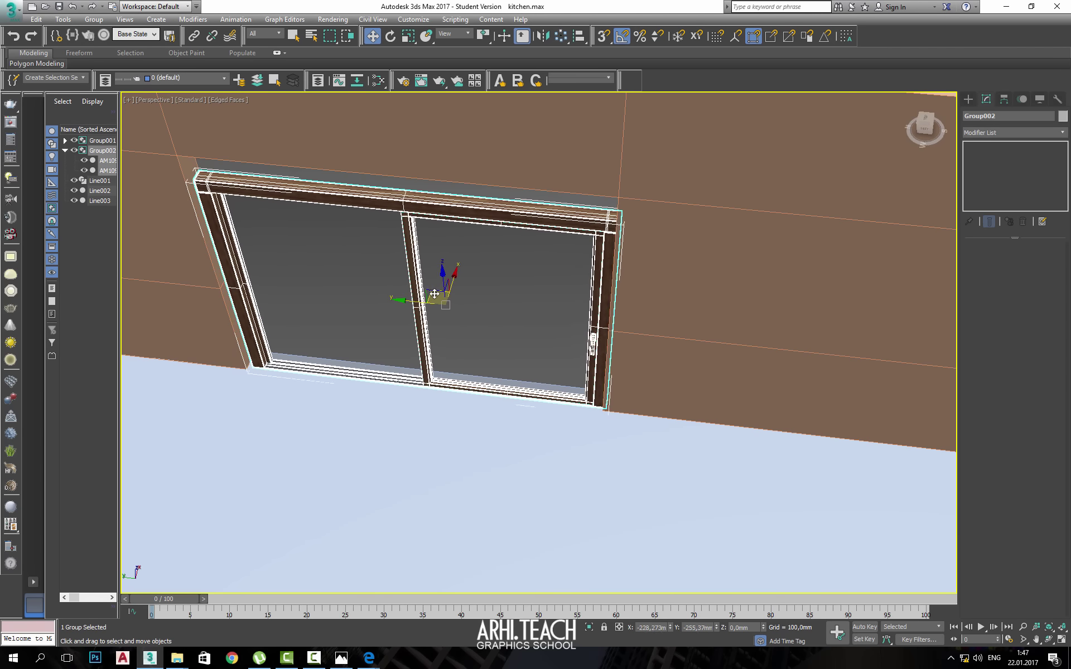
click(923, 130)
- Add Edit Poly to Group002, stretching the left side and raising the top to fit the opening
click(1019, 131)
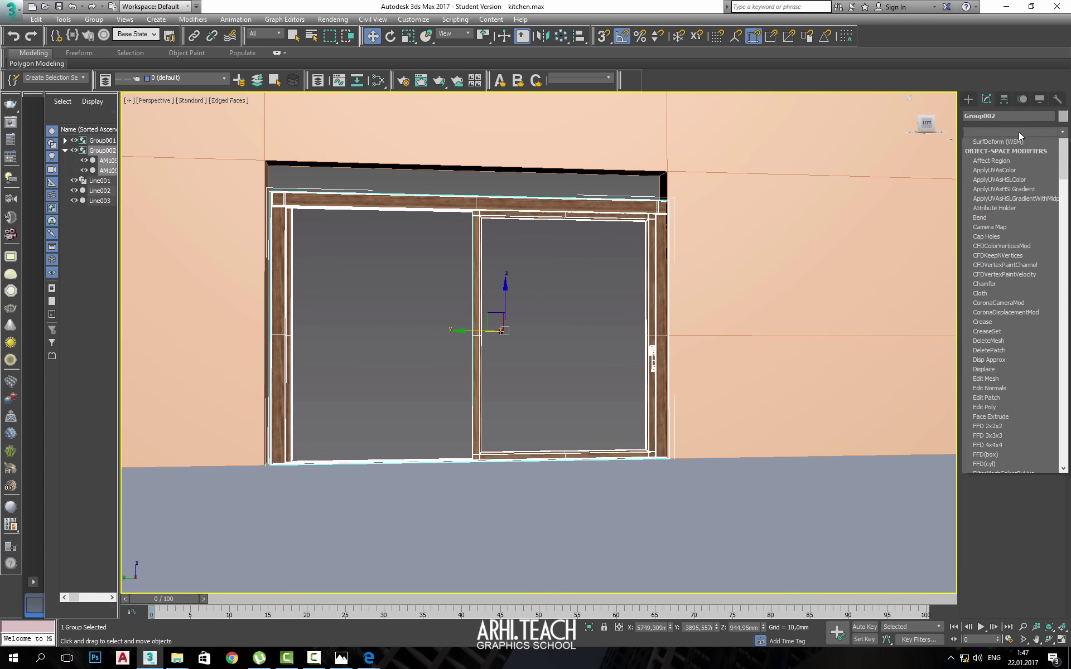
click(987, 574)
drag(247, 296, 240, 299)
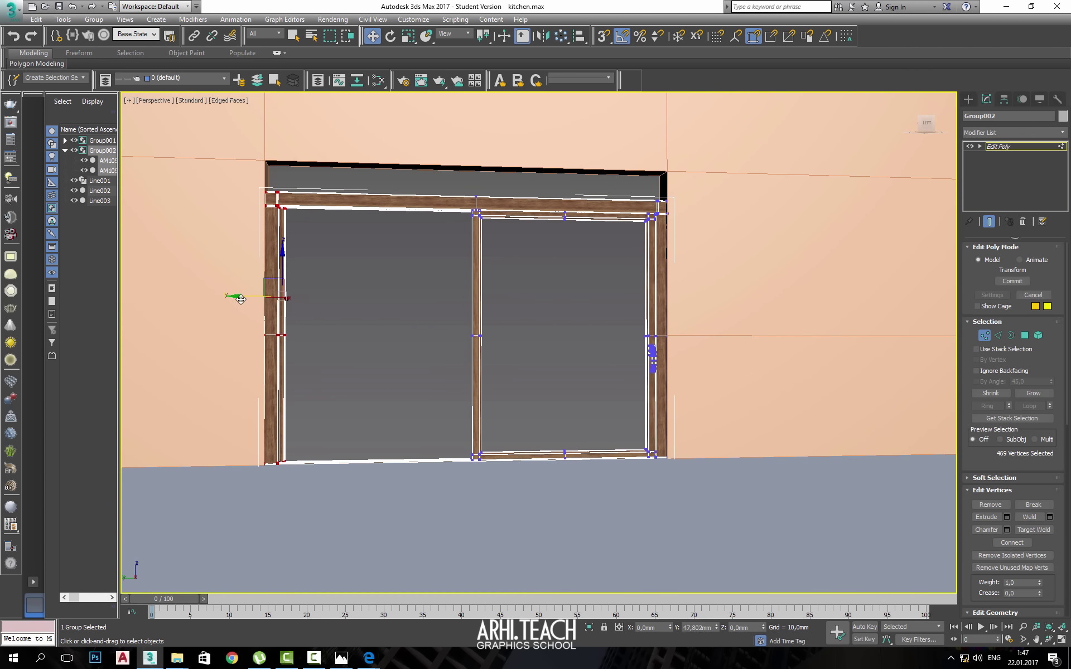
drag(858, 270, 859, 271)
drag(490, 206, 487, 187)
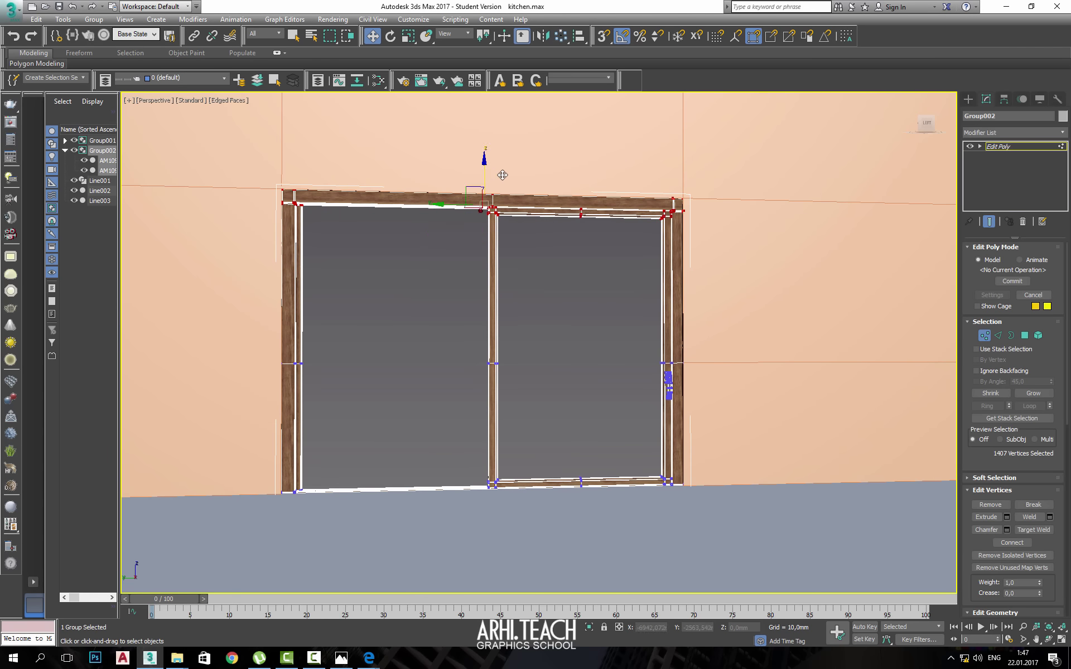
alt+middle_drag(487, 186, 1000, 178)
click(998, 147)
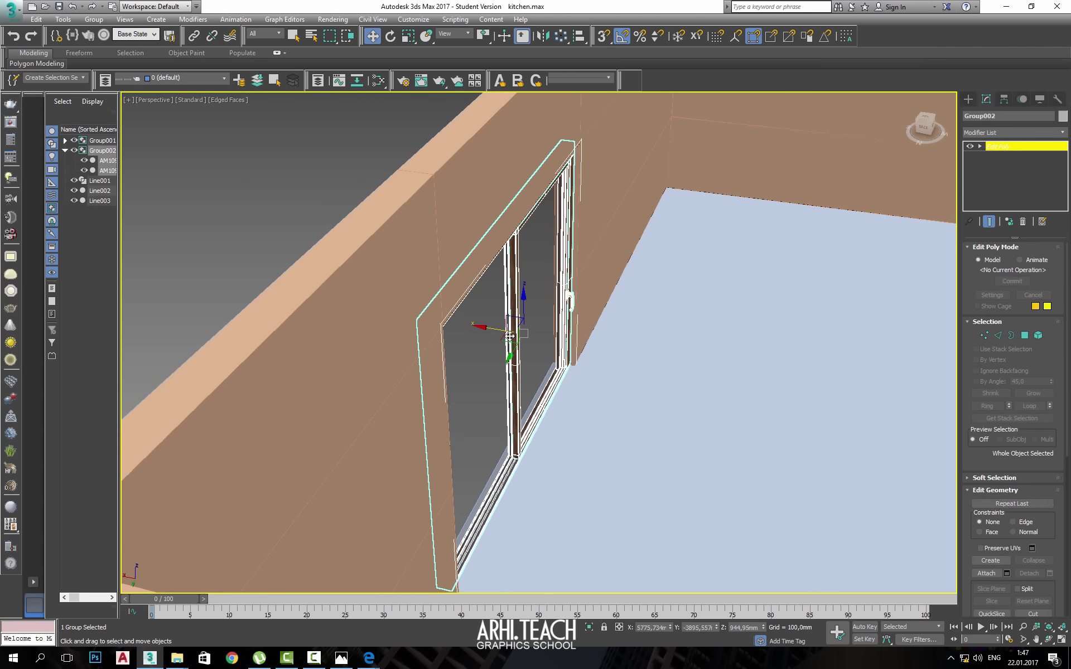
- Merge Poliform_ALEA_corona_PBR.max from the POLIFORM_ALEA_2 folder into the scene
mouse_move(641, 329)
alt+middle_down()
mouse_move(774, 326)
mouse_move(636, 270)
mouse_move(685, 326)
alt+middle_up()
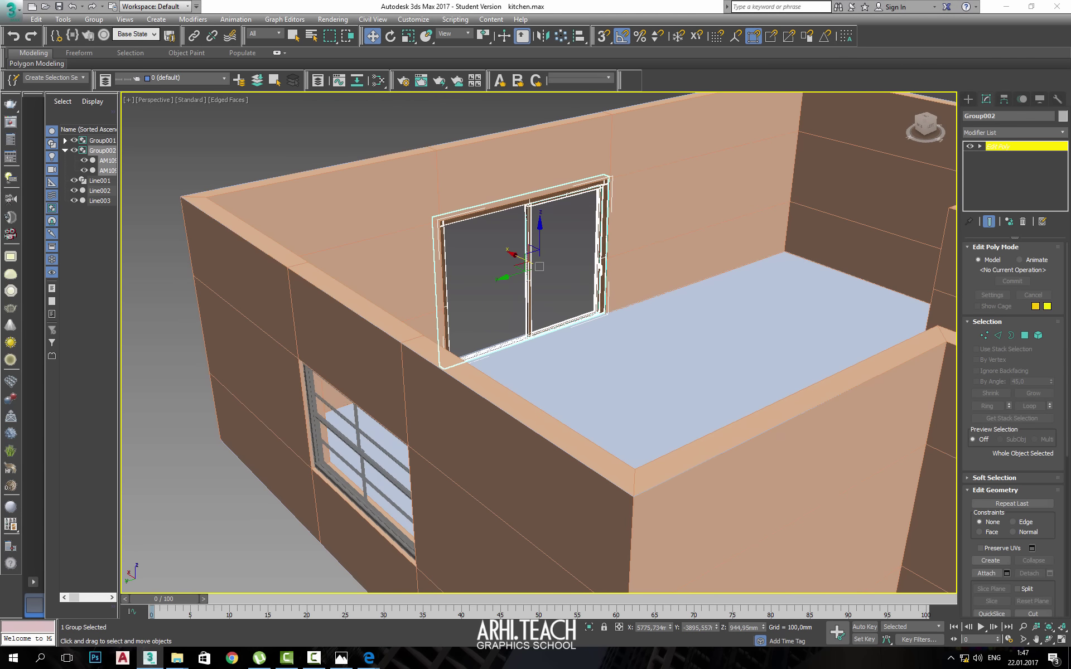
scroll(909, 98, down, 2)
click(909, 98)
click(176, 658)
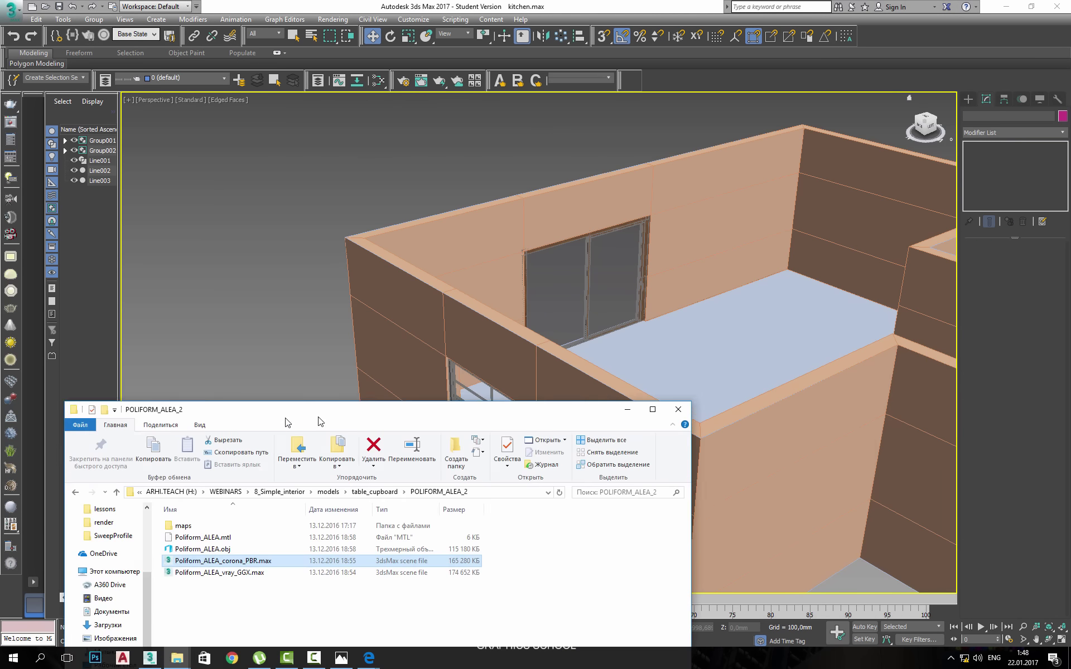
drag(232, 381, 233, 387)
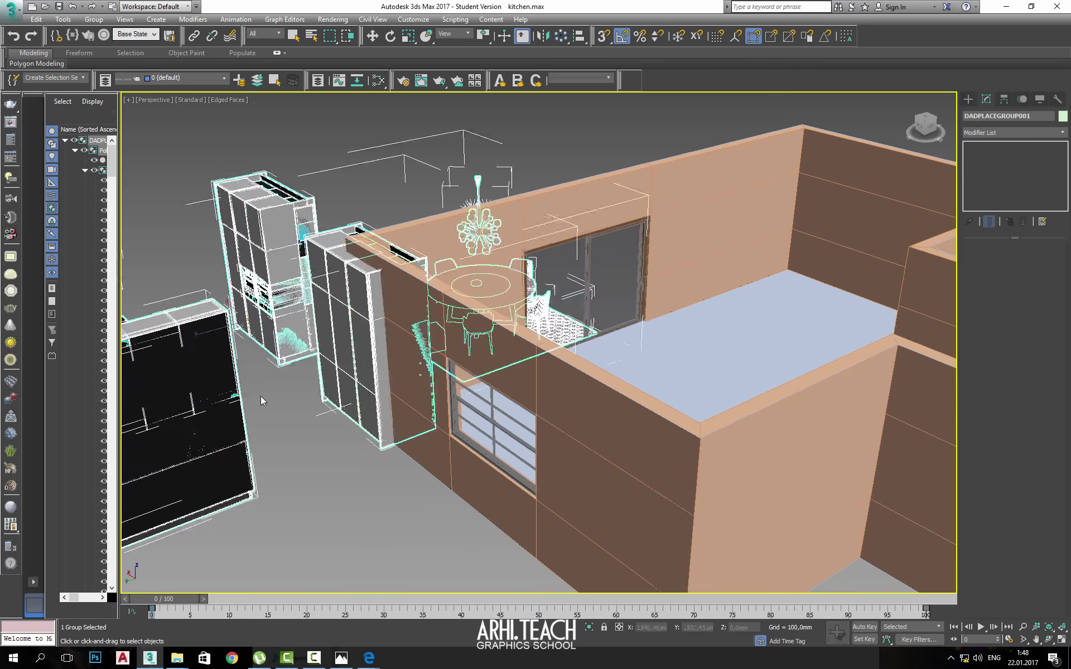
- Place the merged Poliform furniture and select the dining table group
mouse_move(577, 338)
alt+middle_down()
mouse_move(641, 444)
mouse_move(674, 340)
alt+middle_up()
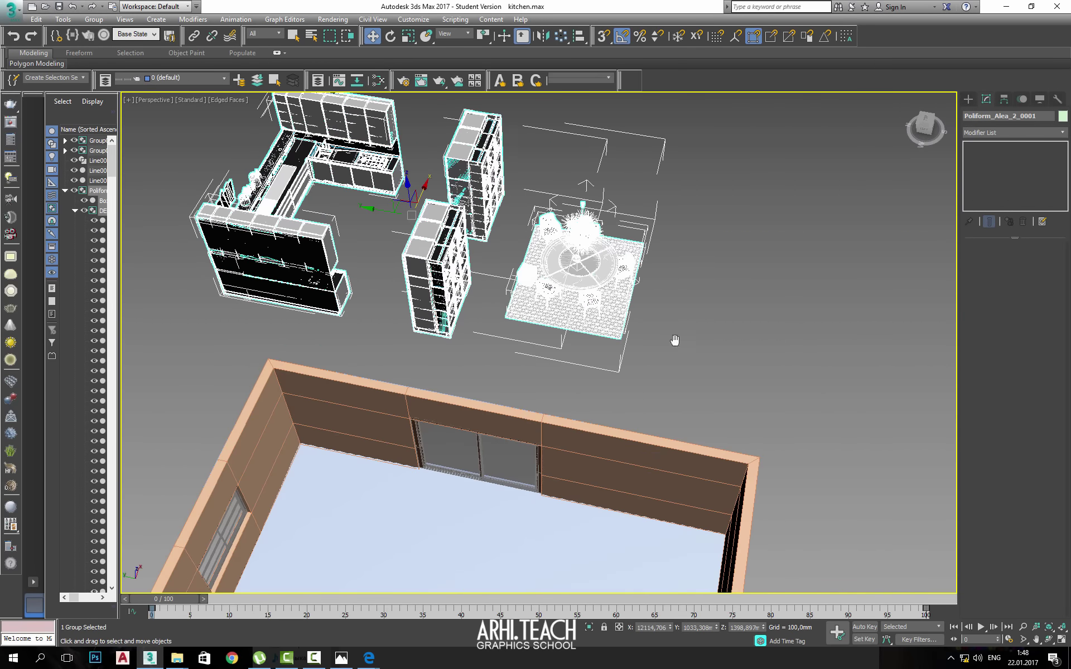
mouse_move(748, 400)
alt+middle_down()
mouse_move(727, 338)
mouse_move(809, 247)
alt+middle_up()
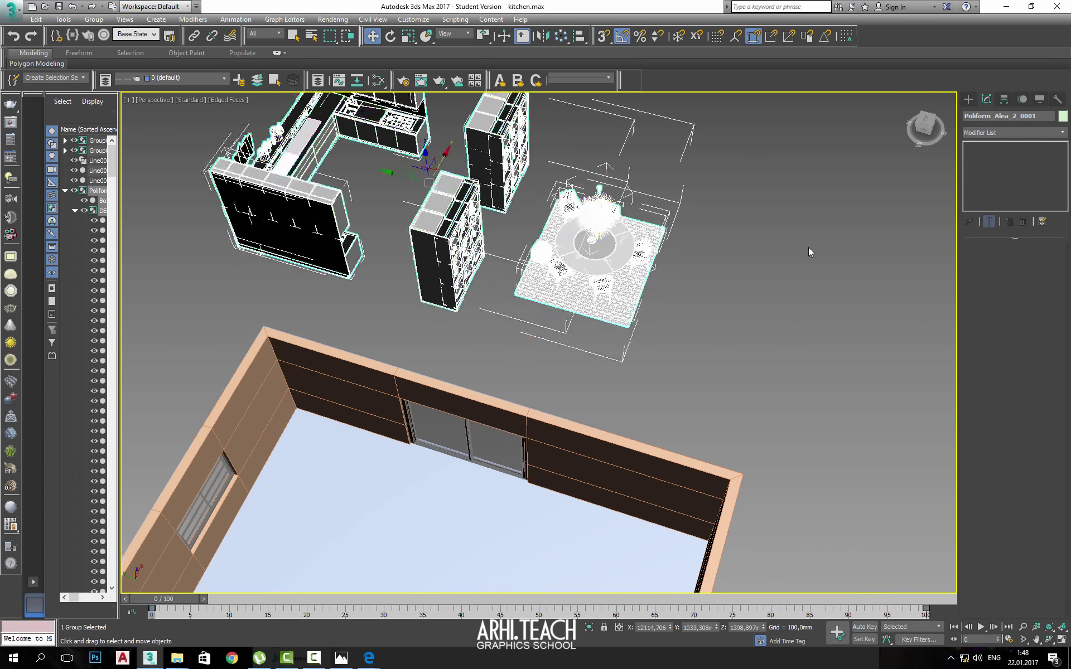
click(809, 247)
click(613, 209)
alt+middle_drag(601, 217, 619, 243)
- Open the dining table group and detach the rug and table pieces from it
click(94, 19)
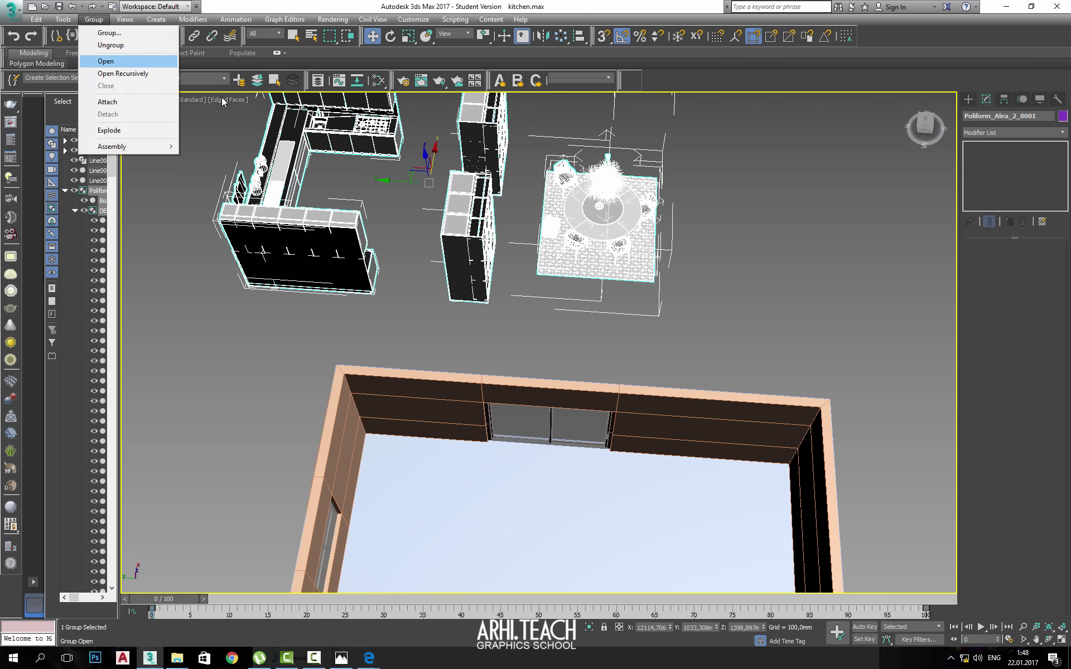
click(109, 58)
click(627, 260)
ctrl+click(588, 200)
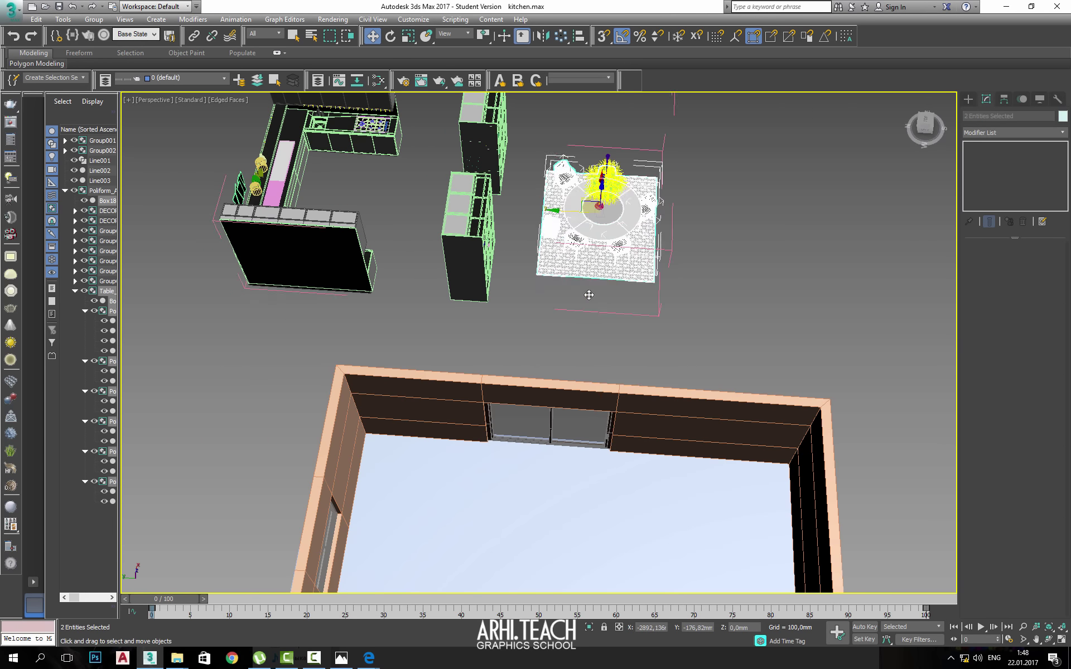
mouse_move(588, 200)
alt+middle_down()
mouse_move(670, 233)
mouse_move(613, 224)
alt+middle_up()
scroll(670, 233, up, 3)
click(452, 312)
click(92, 19)
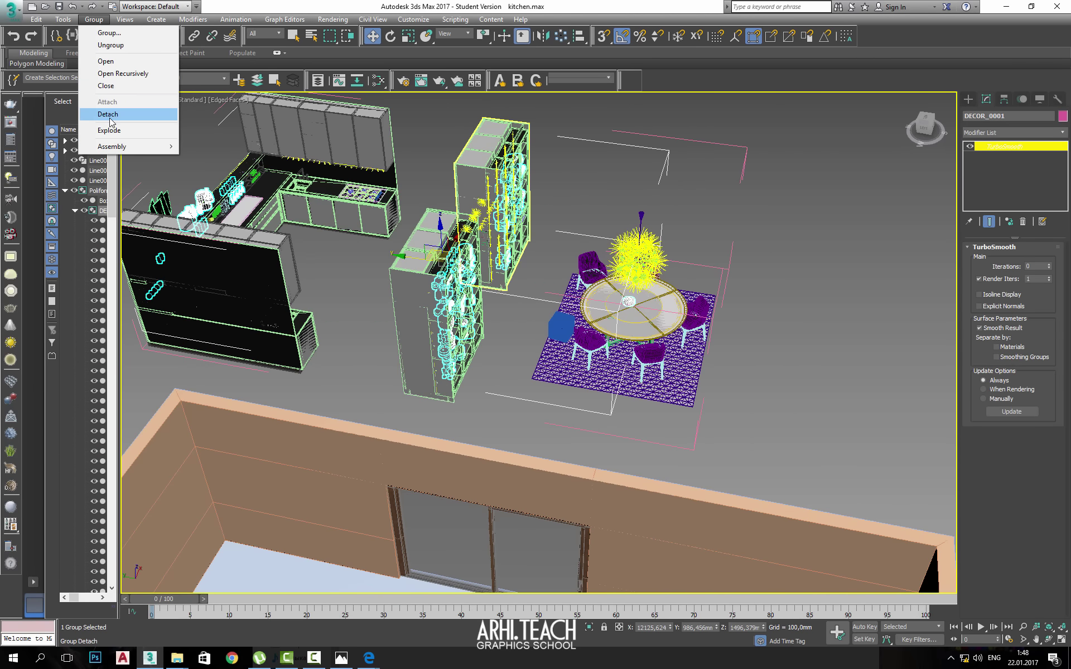
click(121, 46)
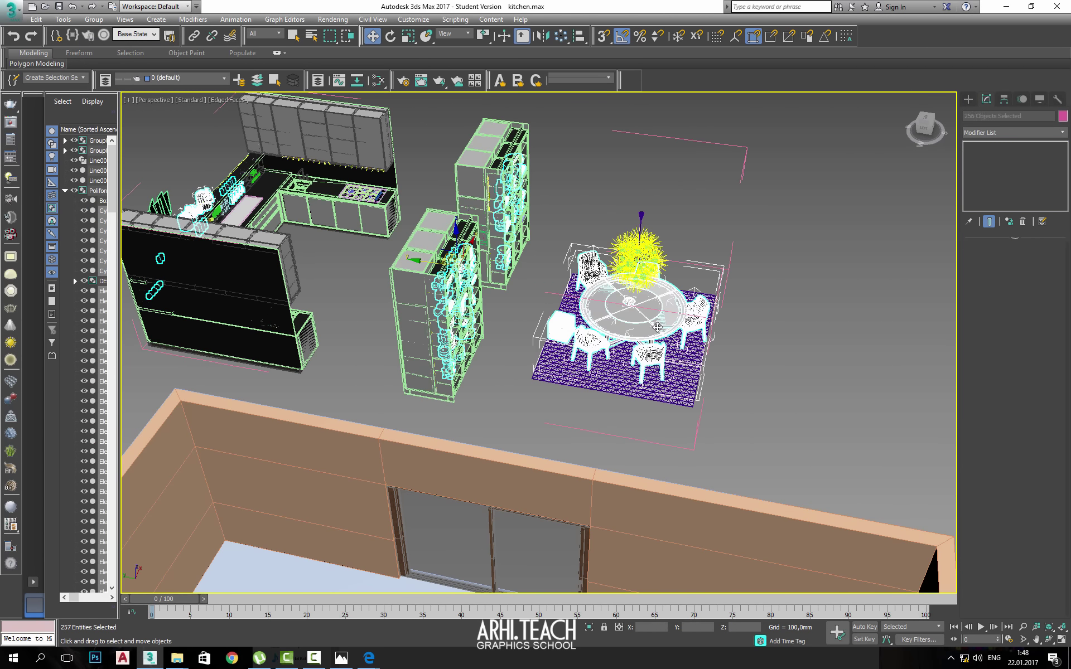
- Move the dining table, chairs and rug into the room and group them together
scroll(651, 275, down, 5)
scroll(661, 322, down, 3)
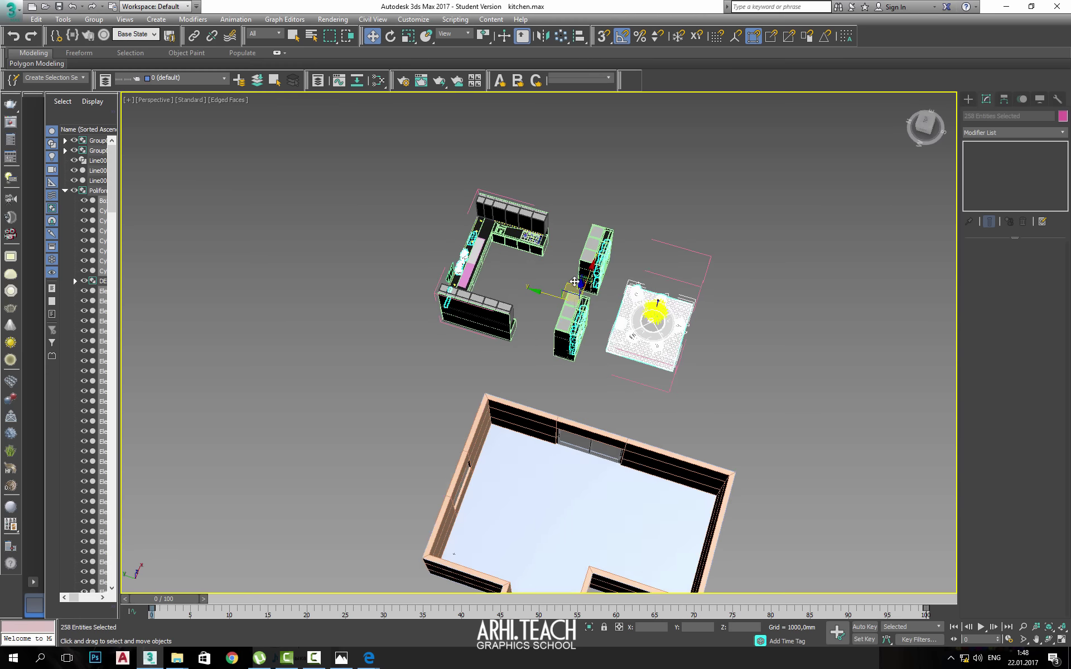
alt+middle_drag(575, 282, 608, 313)
click(93, 19)
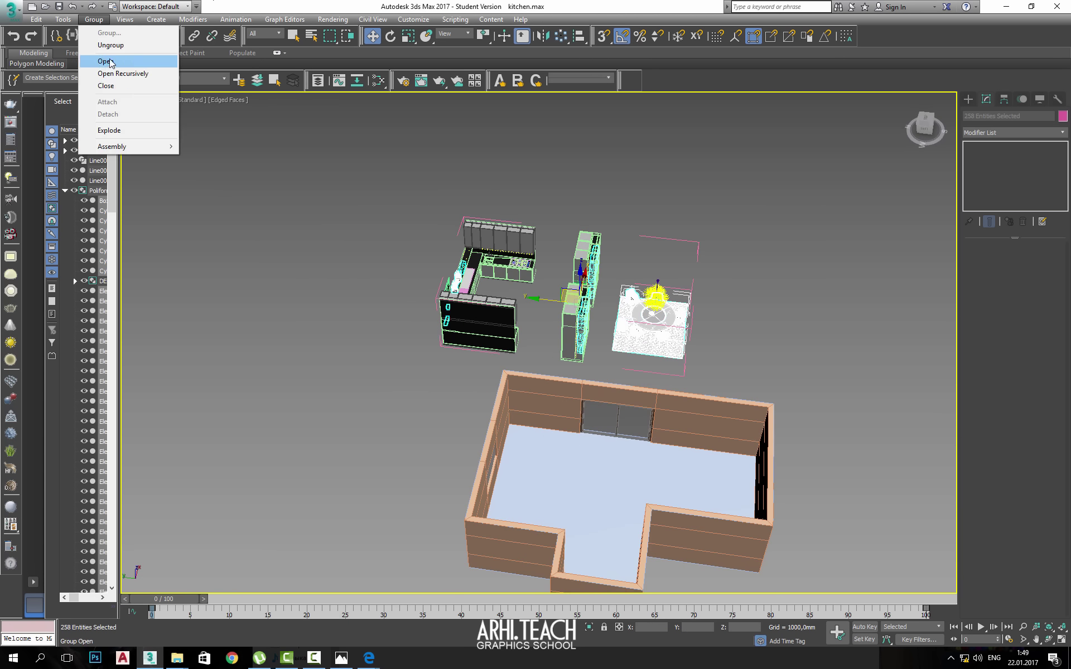
click(110, 61)
alt+middle_drag(714, 279, 746, 293)
drag(618, 385, 611, 373)
click(676, 374)
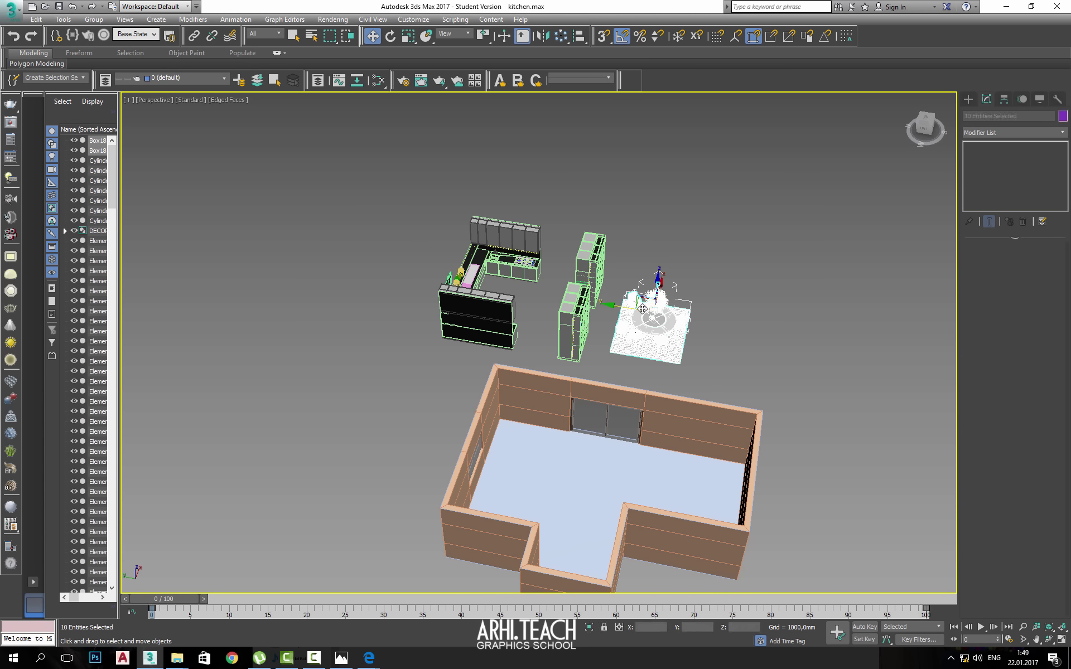
drag(650, 323, 594, 482)
click(94, 19)
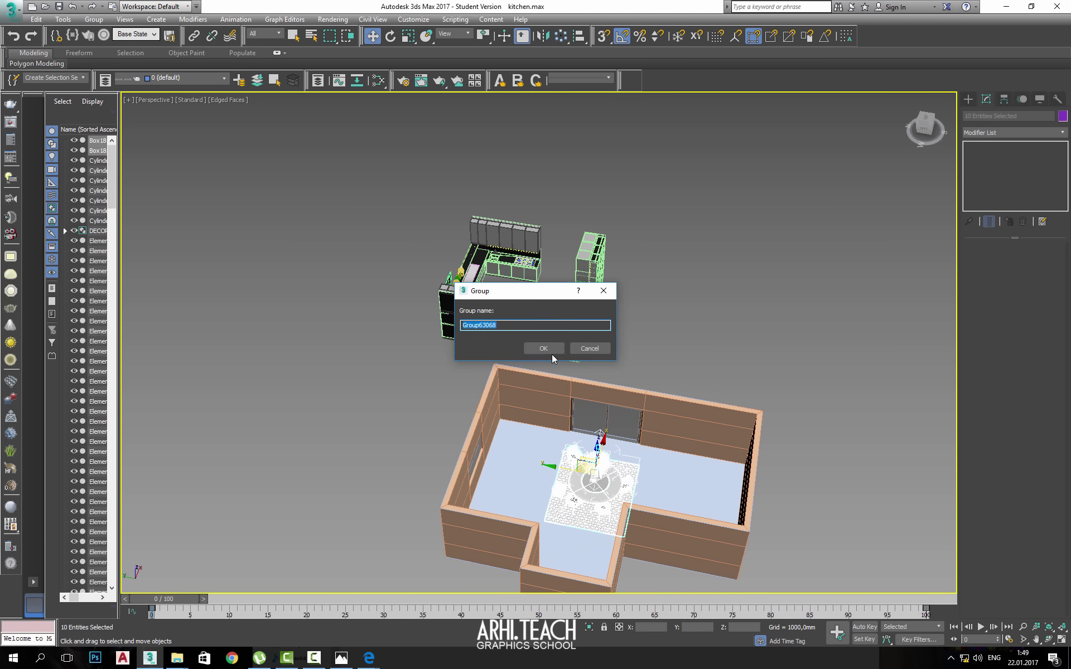
click(552, 354)
click(93, 19)
- Select the tall cabinet unit, shift it down and right, and group it
click(106, 61)
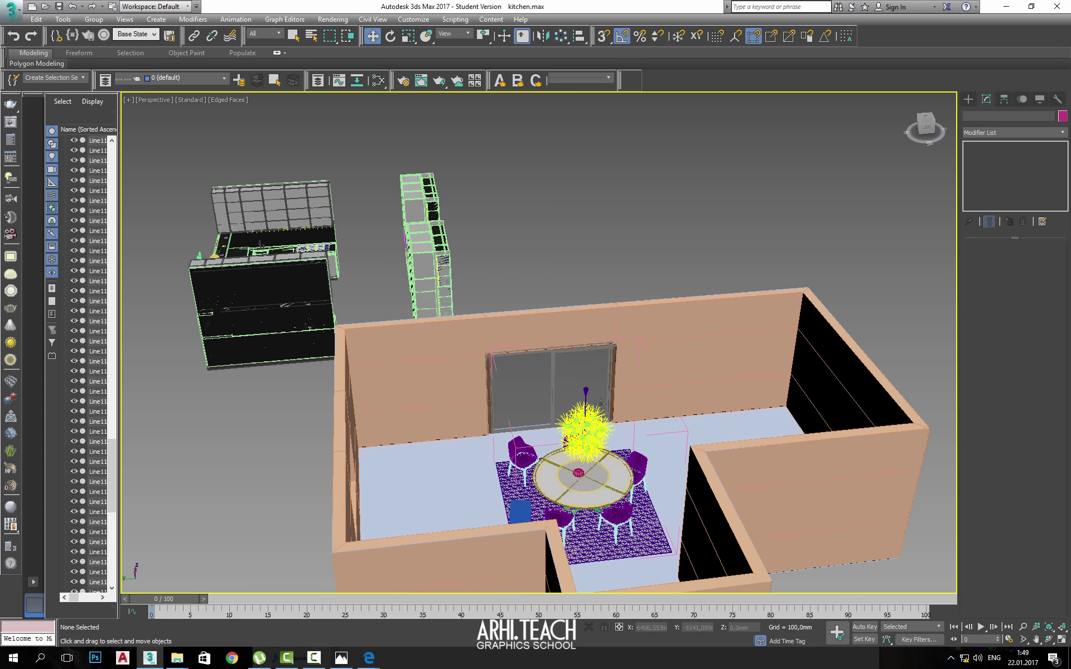
click(626, 432)
alt+middle_drag(625, 432, 558, 390)
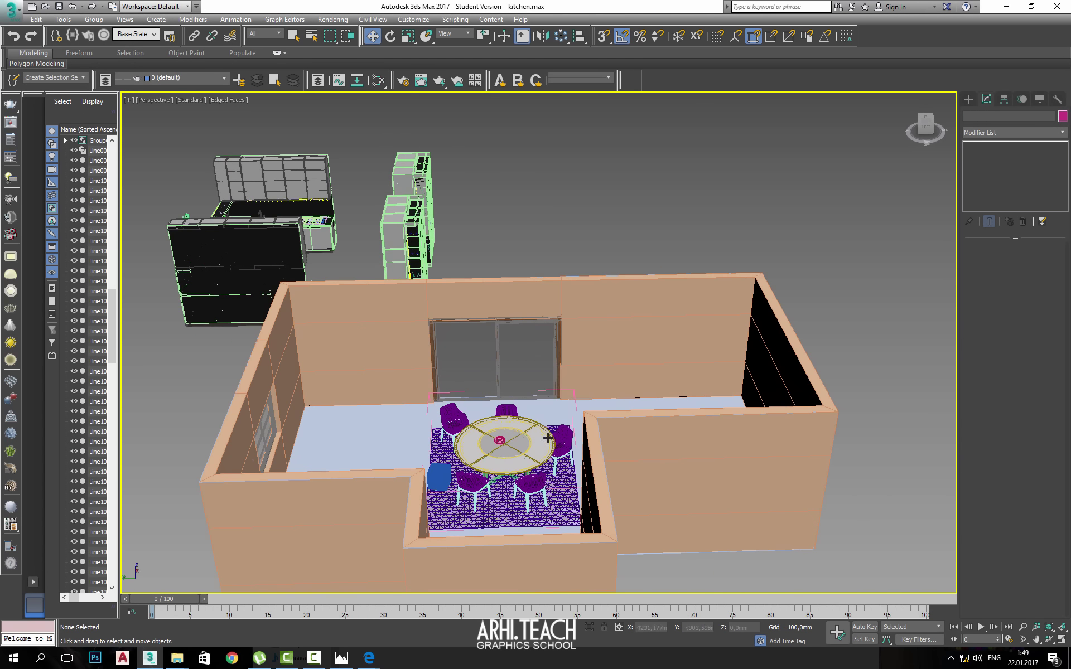
click(97, 160)
click(501, 448)
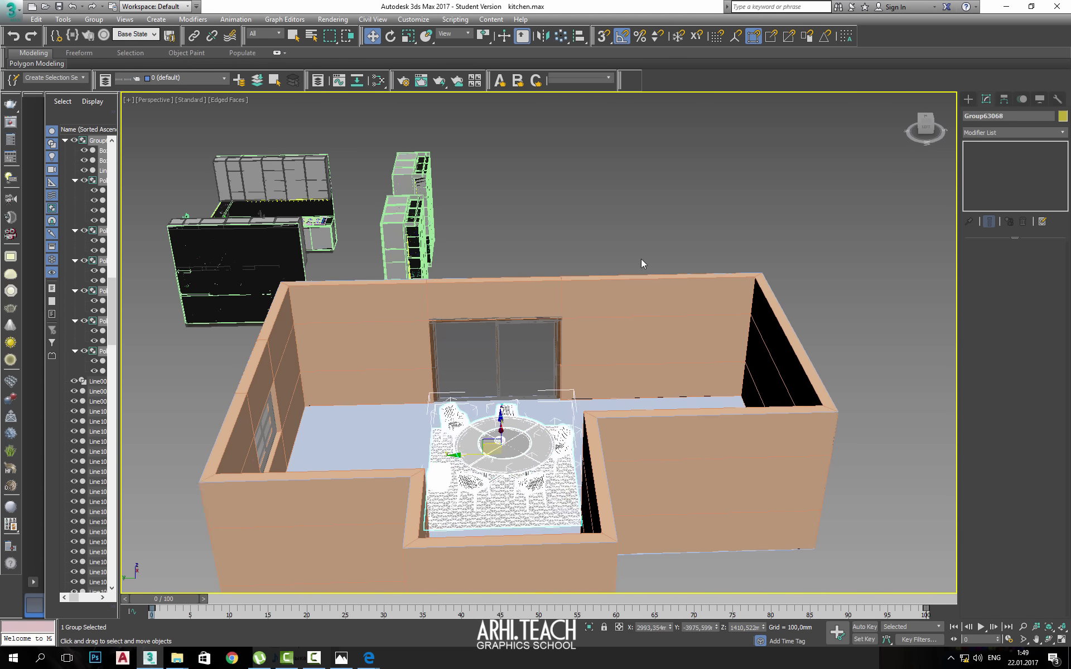
mouse_move(641, 259)
alt+middle_down()
mouse_move(480, 234)
mouse_move(420, 409)
alt+middle_up()
scroll(478, 232, up, 3)
click(479, 232)
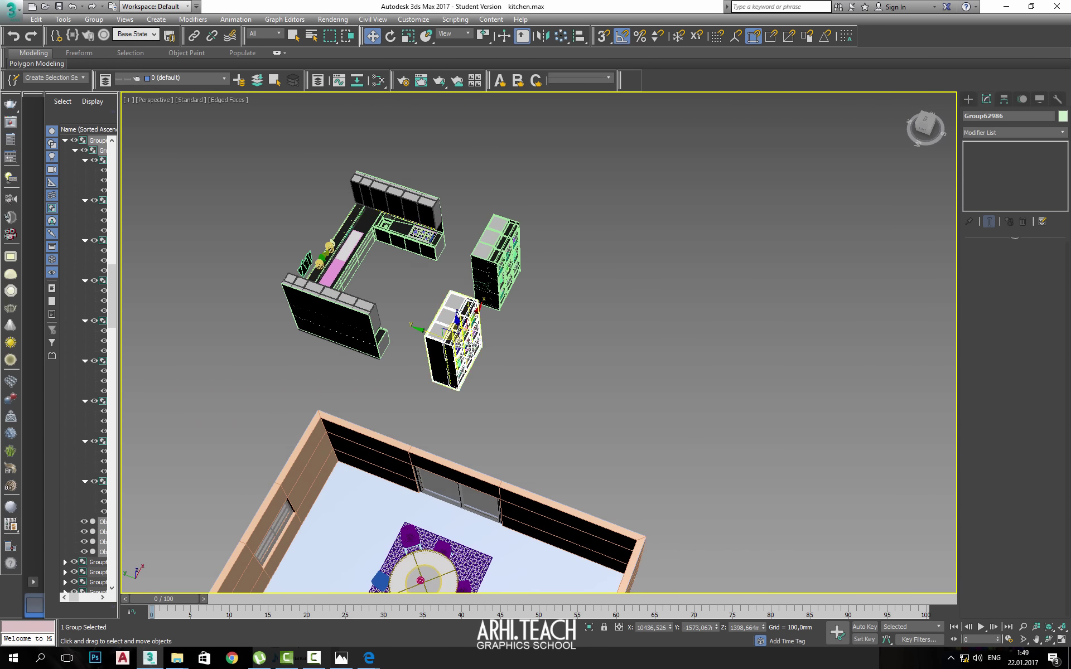
drag(460, 283, 472, 343)
click(93, 19)
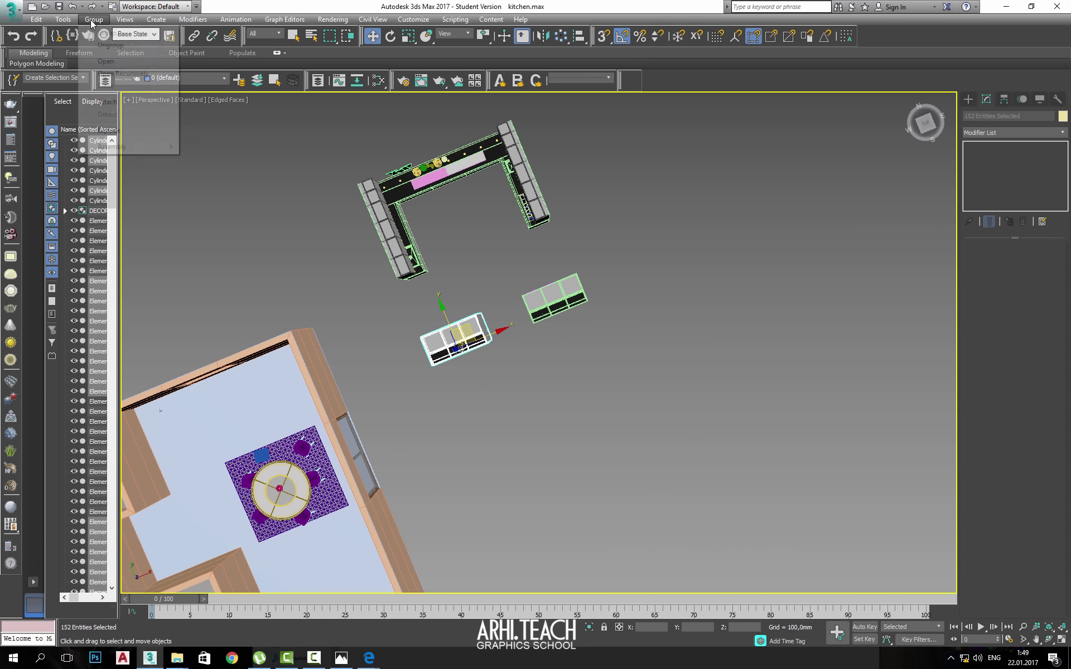
key(Return)
- Rotate the cabinet group -90° about Z and move it into the room corner
key(z)
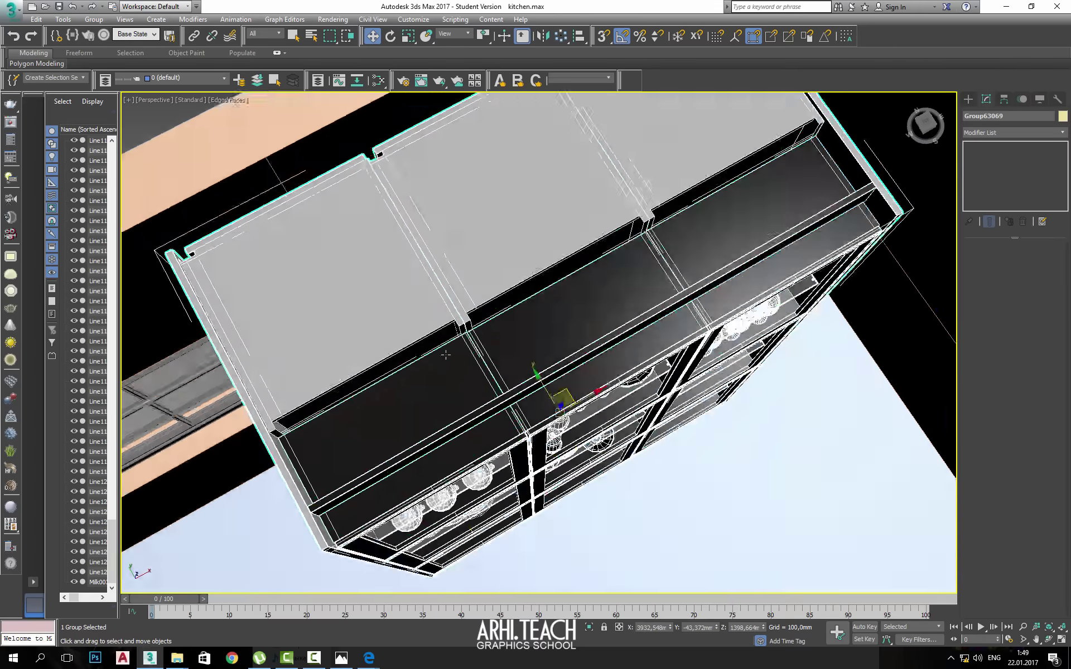
scroll(468, 414, down, 5)
key(e)
drag(469, 414, 481, 415)
key(w)
drag(516, 359, 619, 305)
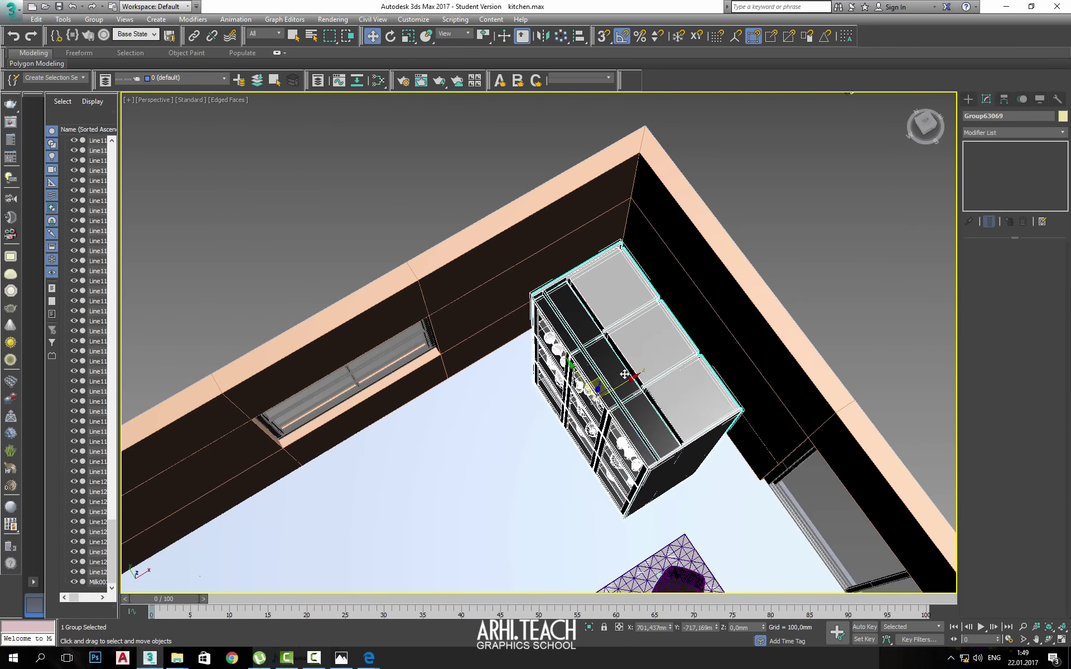
- Ungroup the selected kitchen cabinet groups and regroup them as one group
mouse_move(619, 306)
alt+middle_down()
mouse_move(502, 335)
mouse_move(502, 167)
alt+middle_up()
scroll(502, 335, down, 5)
drag(400, 231, 174, 551)
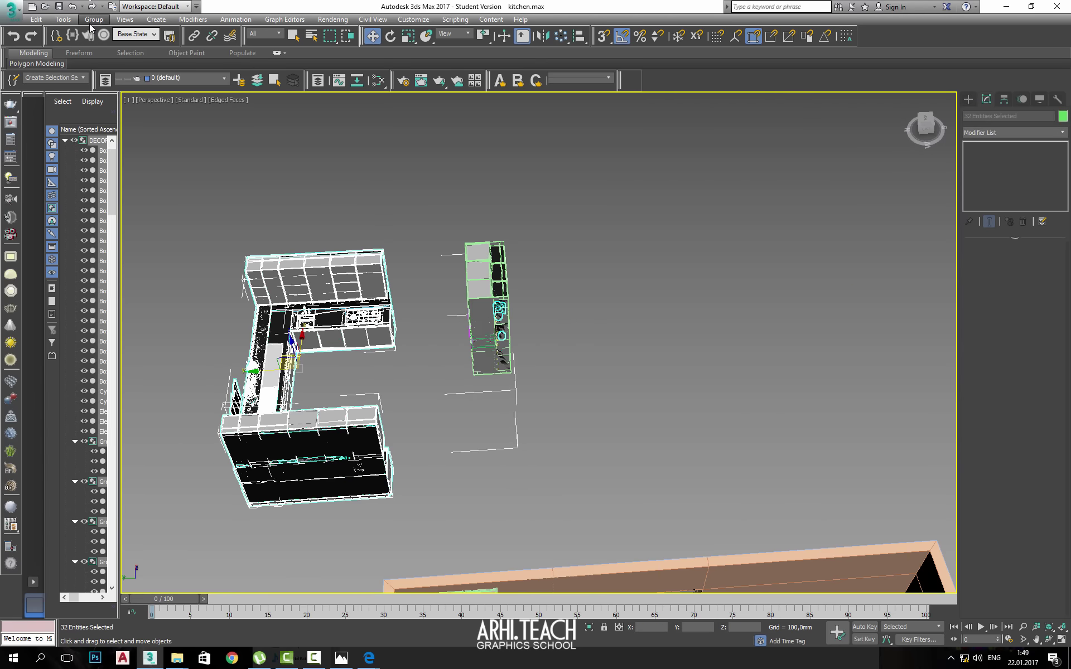
ctrl+drag(438, 472, 438, 472)
click(94, 19)
click(101, 55)
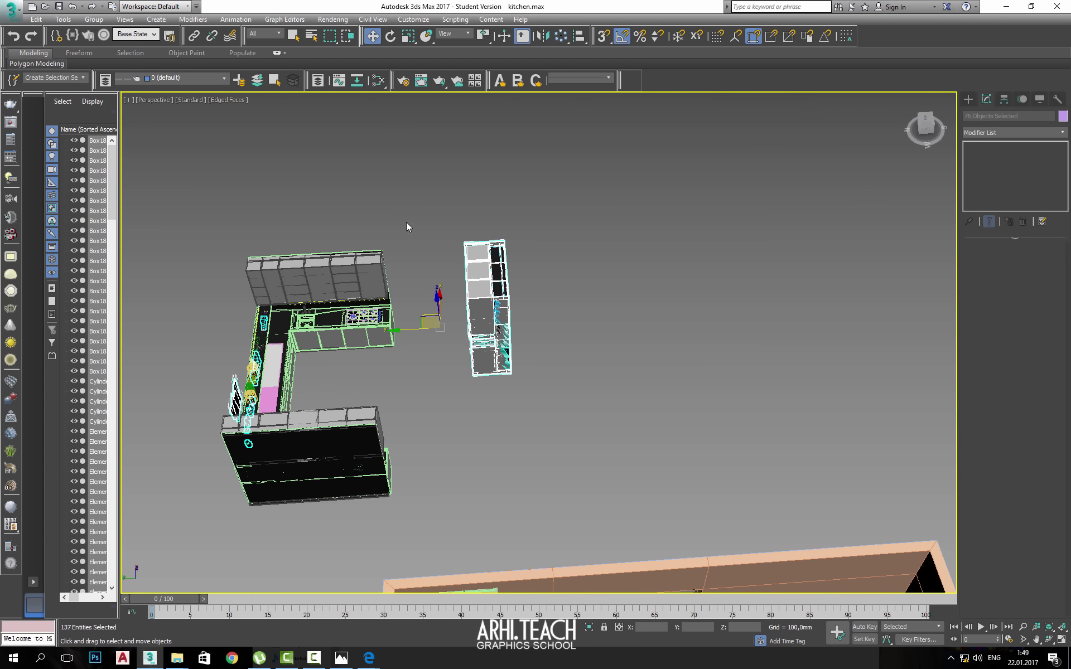
click(93, 19)
- Confirm the new kitchen group and mirror it across the chosen axis
click(563, 352)
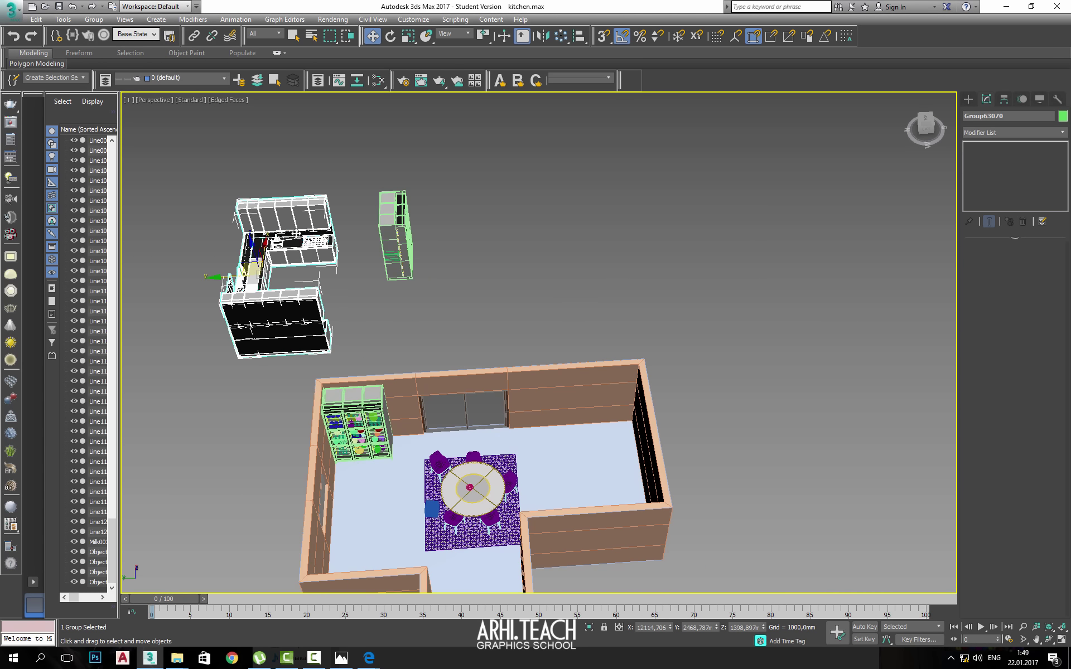
click(541, 36)
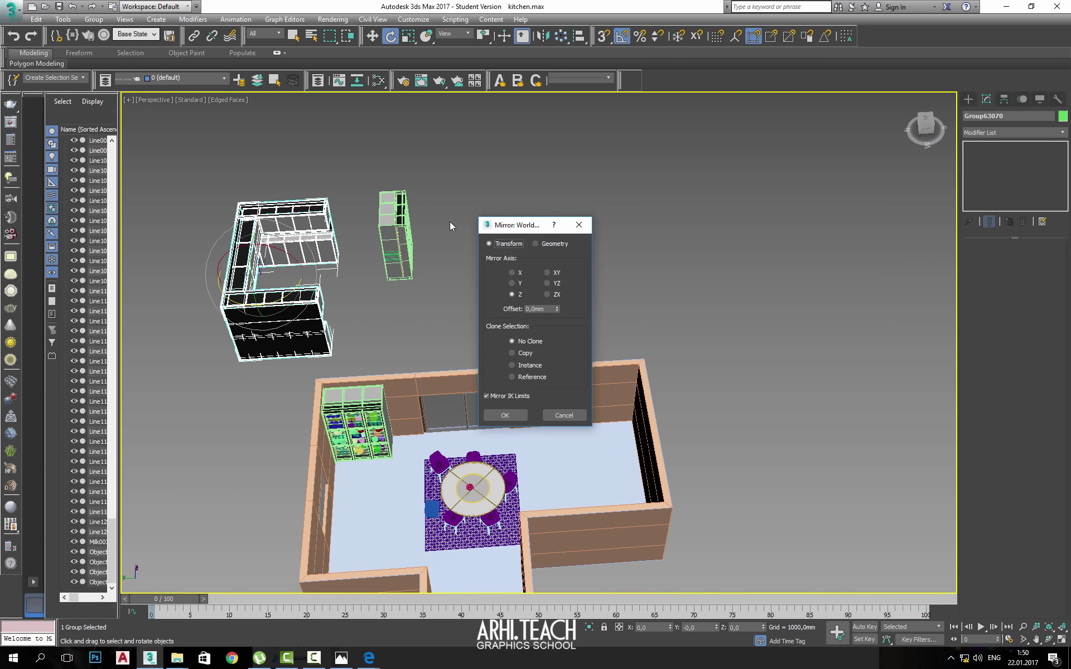
click(518, 285)
click(504, 415)
- Move the mirrored kitchen group into the room's right corner against the back wall
key(w)
drag(262, 273, 607, 456)
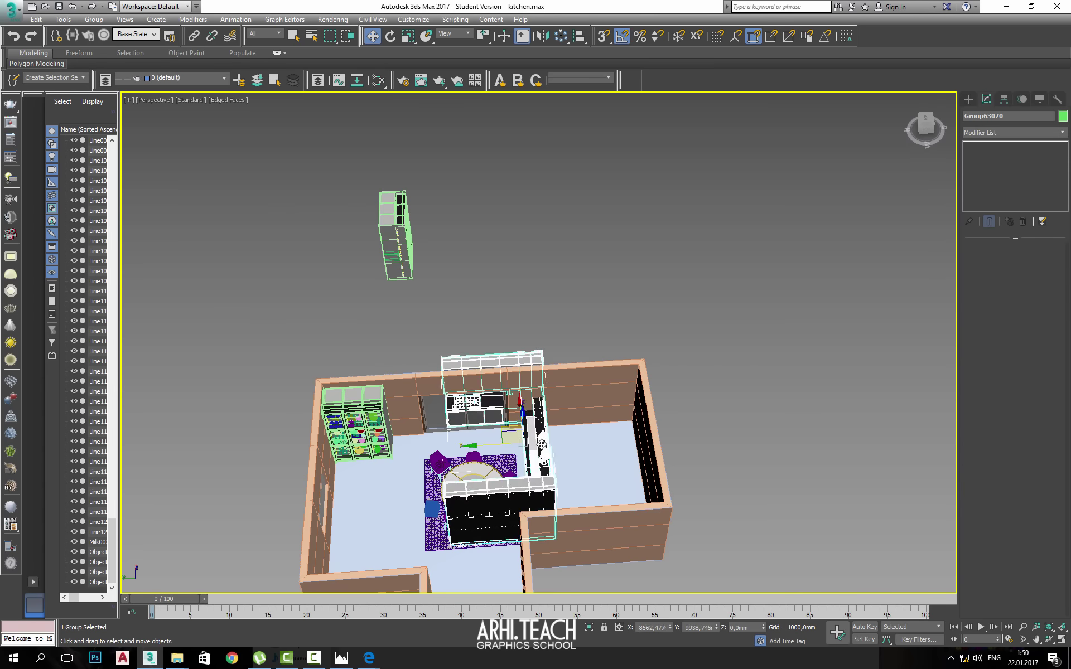
scroll(606, 456, up, 5)
alt+middle_drag(607, 456, 564, 343)
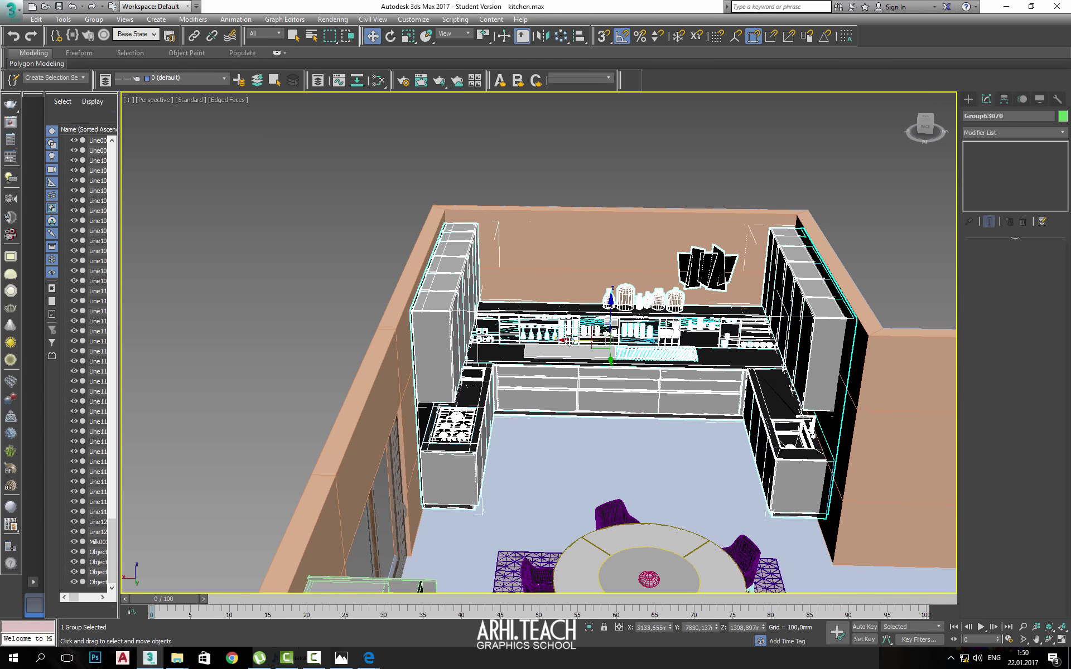
drag(564, 343, 571, 346)
scroll(761, 361, down, 3)
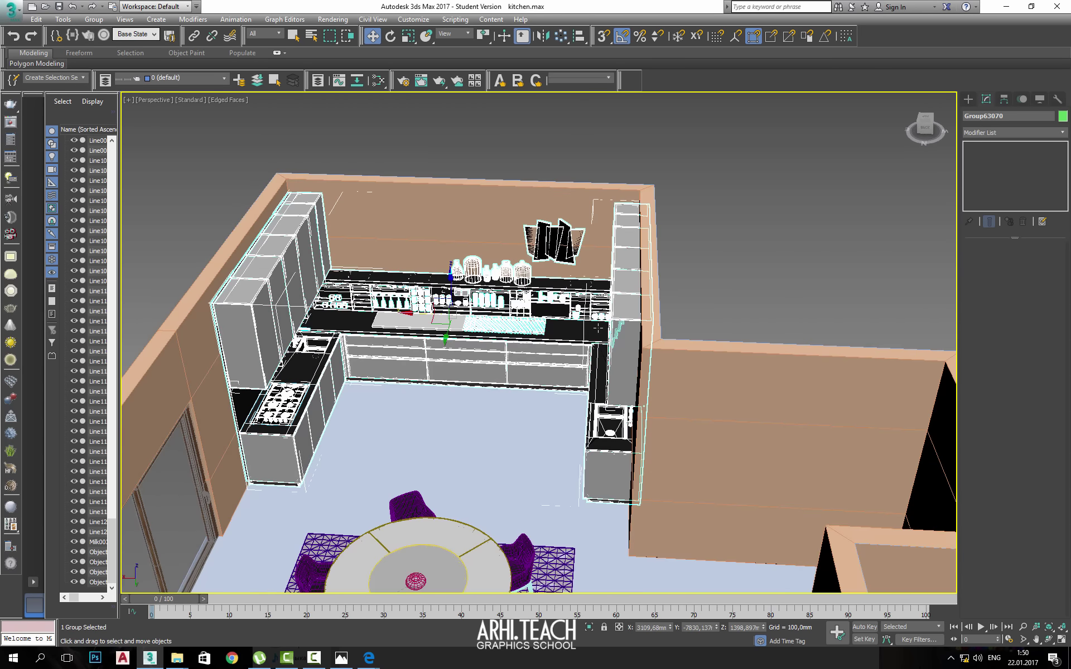
alt+middle_drag(761, 362, 502, 346)
drag(472, 330, 479, 334)
- In the Top view, nudge the kitchen group into line and frame the whole kitchen
key(t)
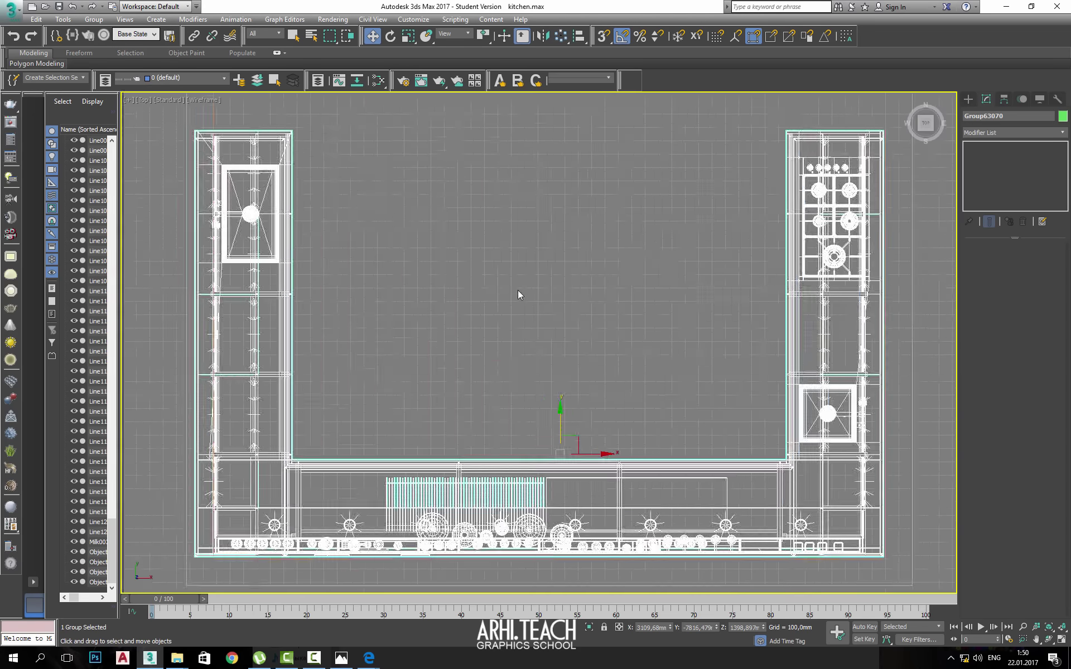
scroll(519, 295, up, 3)
scroll(562, 267, up, 3)
drag(562, 256, 562, 260)
scroll(614, 263, down, 3)
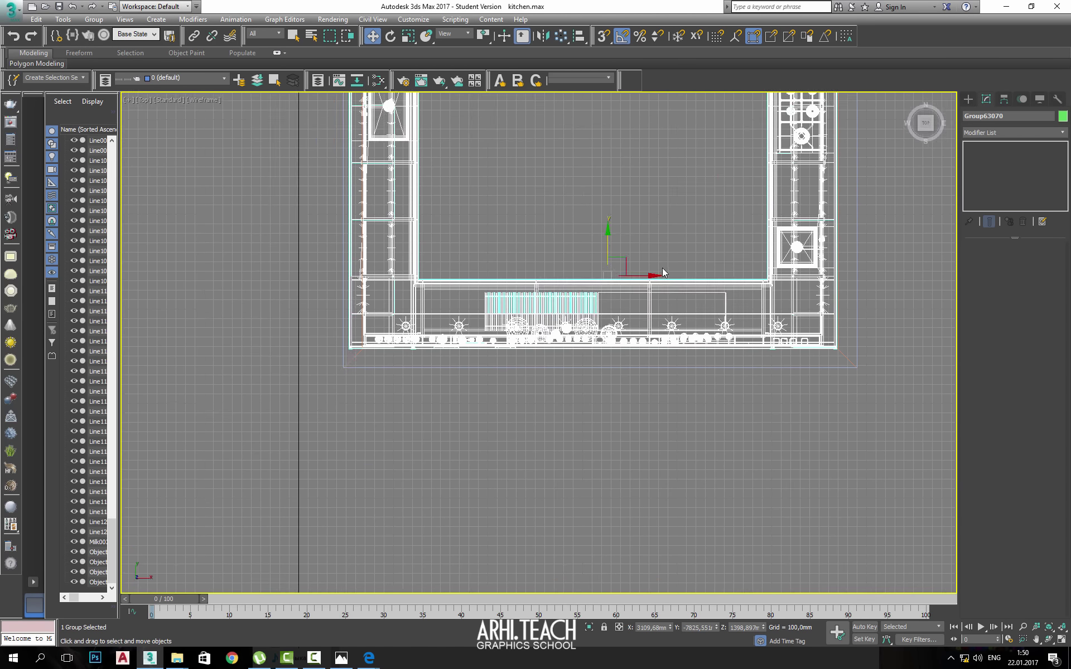
scroll(489, 316, down, 2)
middle_drag(490, 315, 489, 449)
- Select the wall object Line001 at its Edit Poly level and frame its corners
click(336, 224)
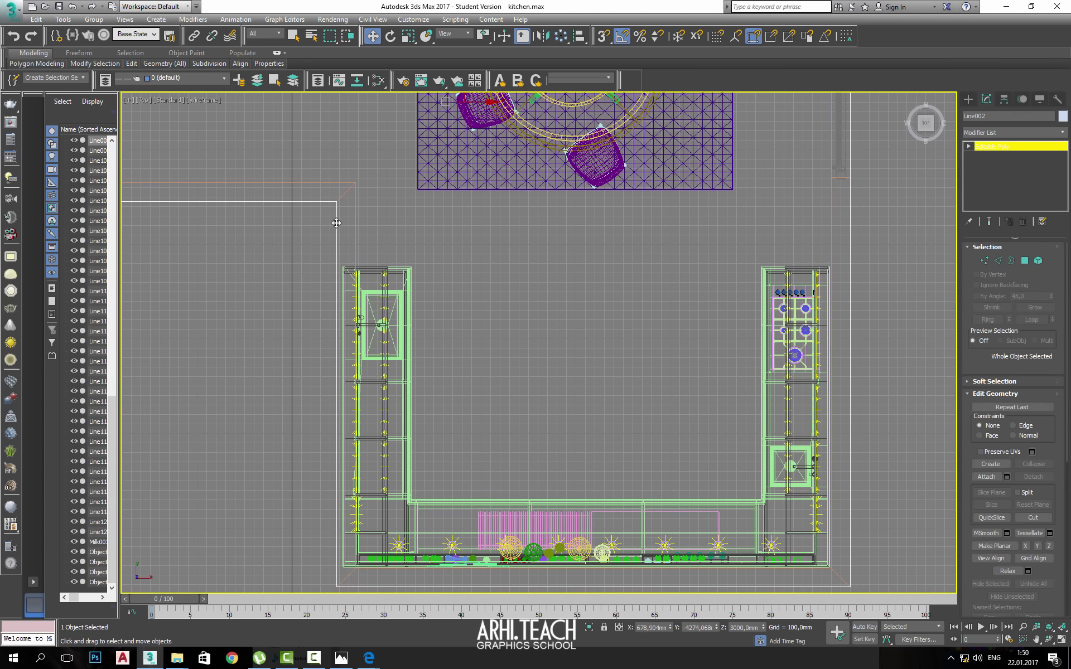
click(337, 223)
scroll(533, 275, down, 2)
middle_drag(533, 275, 533, 192)
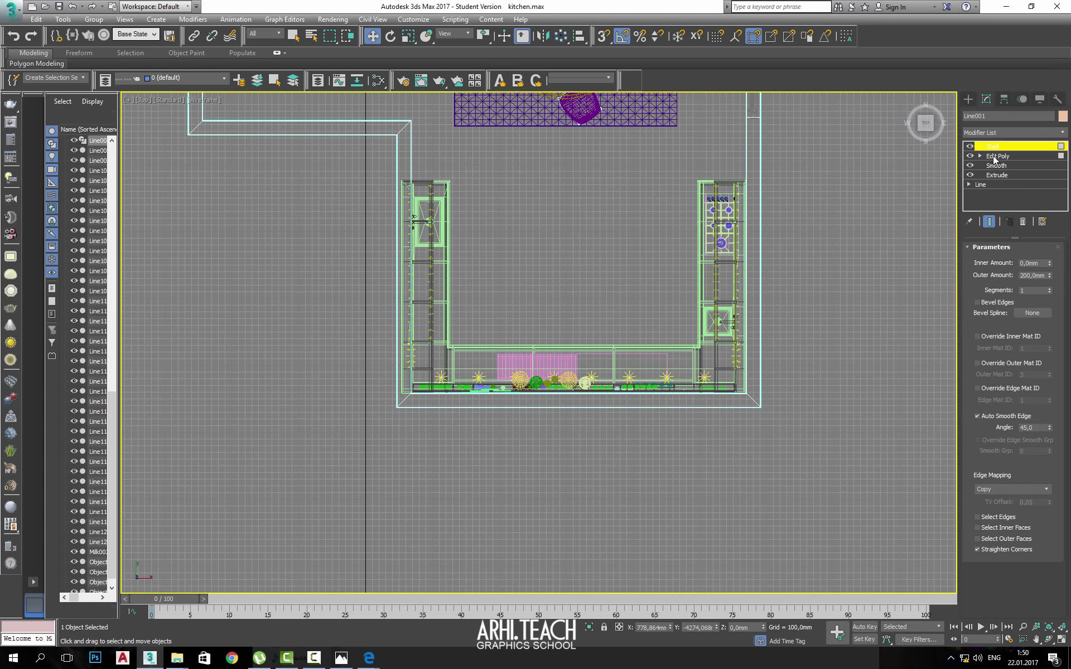
click(994, 158)
middle_drag(407, 223, 404, 258)
middle_drag(450, 301, 462, 353)
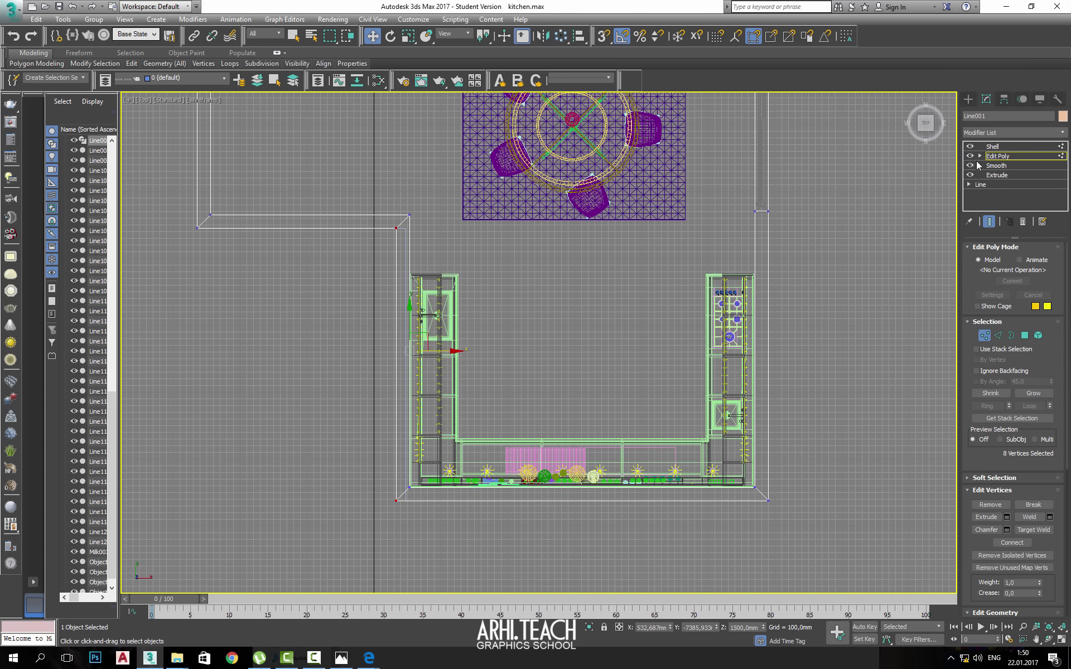
middle_drag(647, 361, 633, 394)
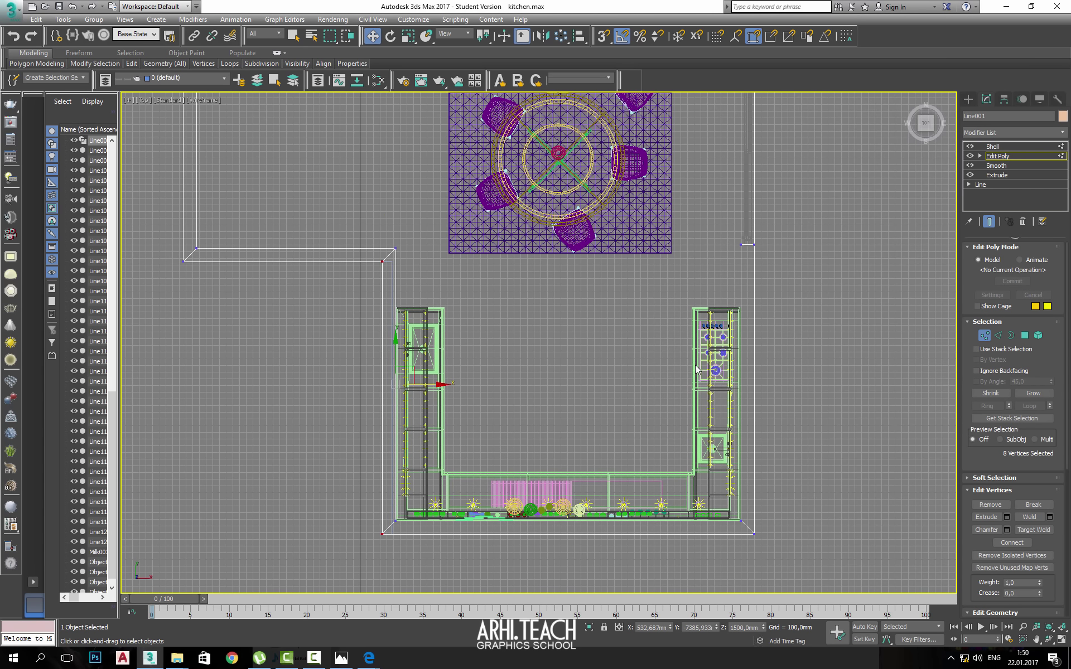
key(p)
scroll(509, 311, up, 5)
scroll(510, 311, up, 5)
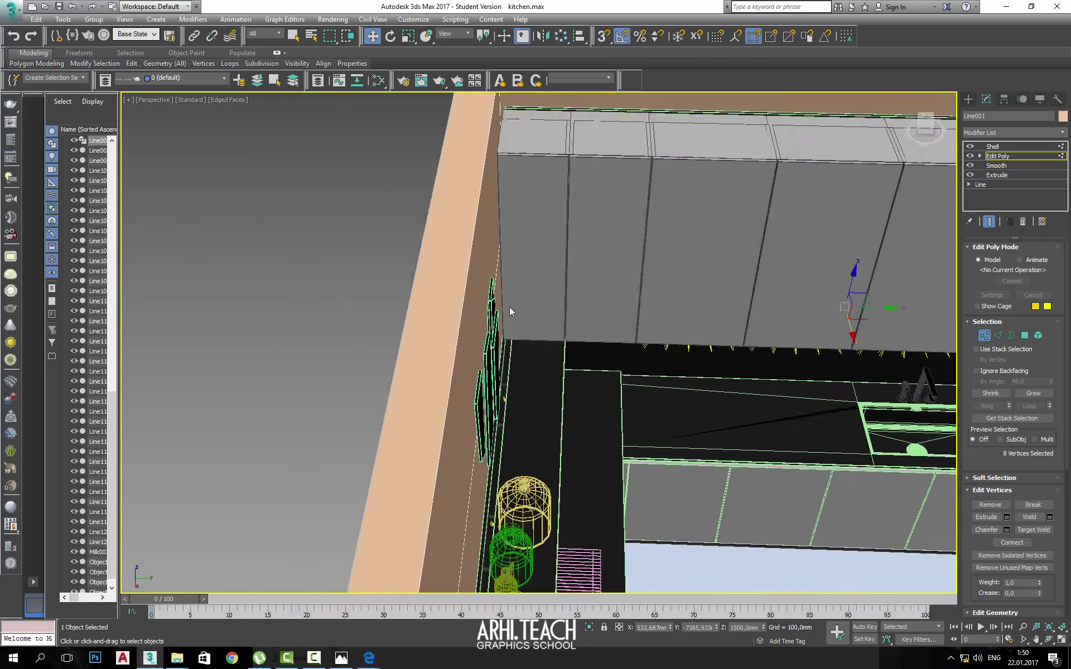
scroll(510, 310, down, 10)
mouse_move(495, 382)
alt+middle_down()
mouse_move(589, 298)
mouse_move(925, 198)
alt+middle_up()
click(531, 289)
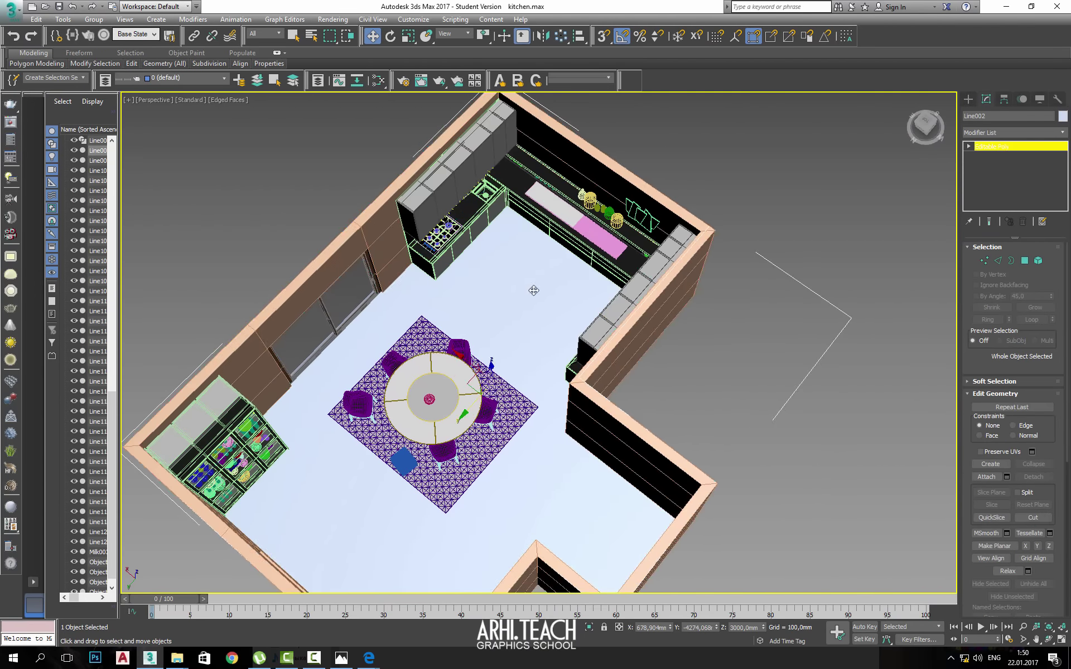
mouse_move(531, 289)
alt+middle_down()
mouse_move(960, 434)
mouse_move(879, 453)
alt+middle_up()
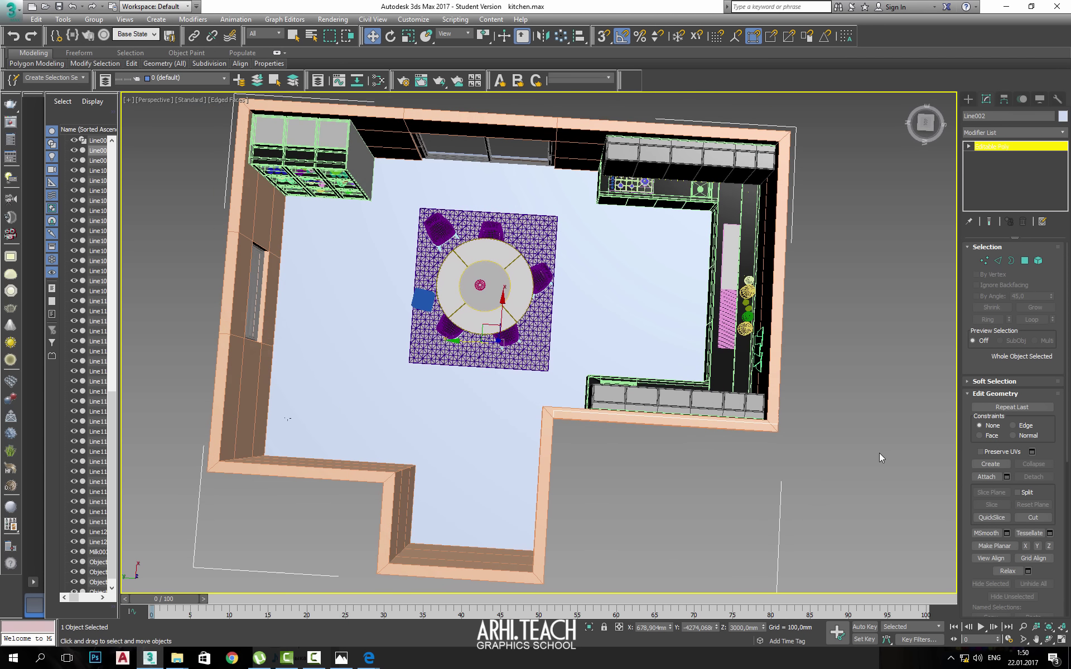
click(970, 147)
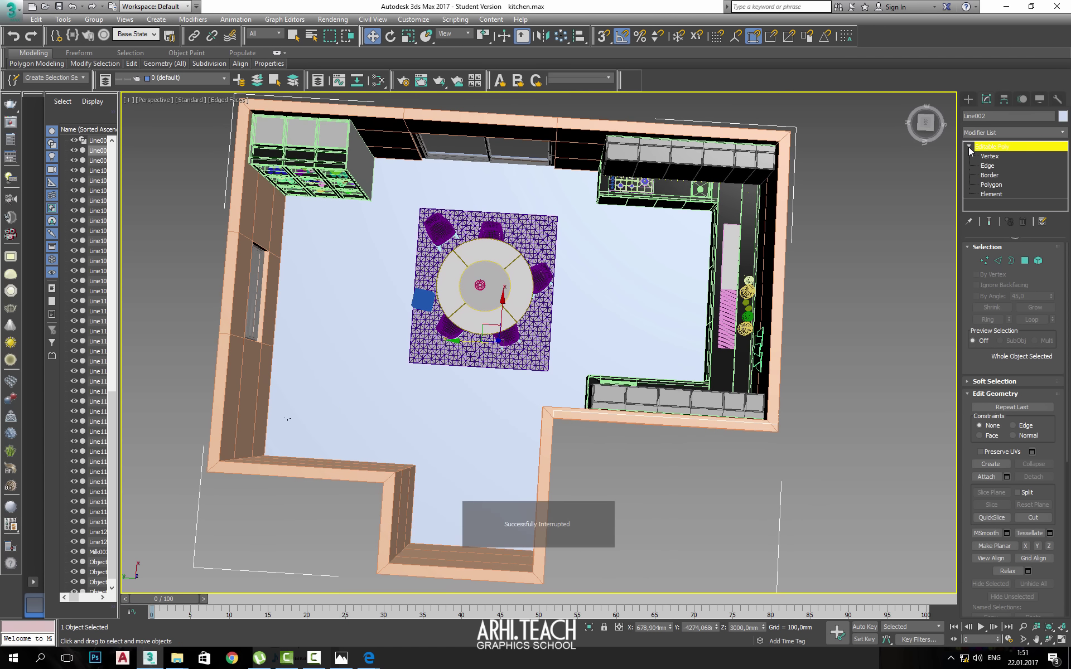
click(993, 165)
scroll(1002, 335, down, 1)
click(991, 452)
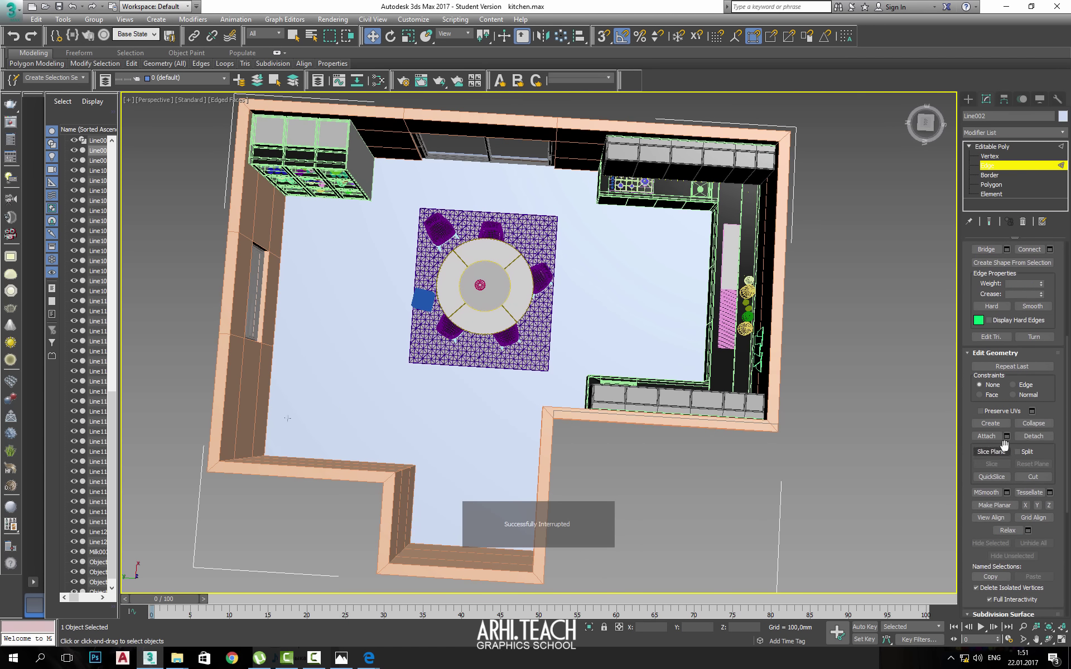
scroll(583, 323, down, 3)
key(e)
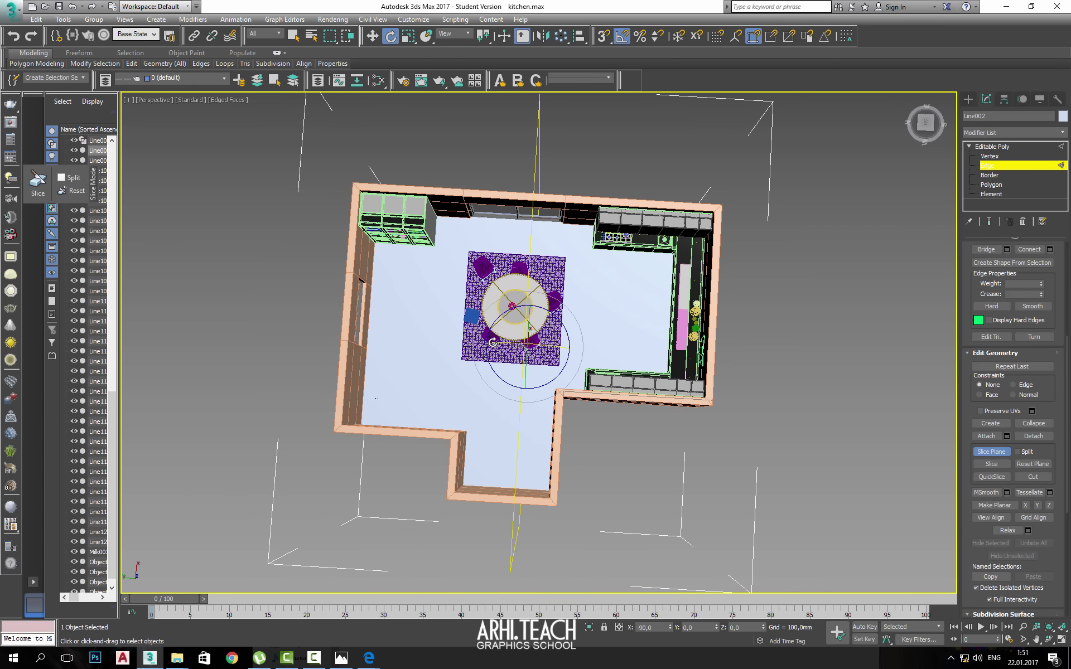
alt+middle_drag(492, 342, 513, 320)
key(F3)
key(w)
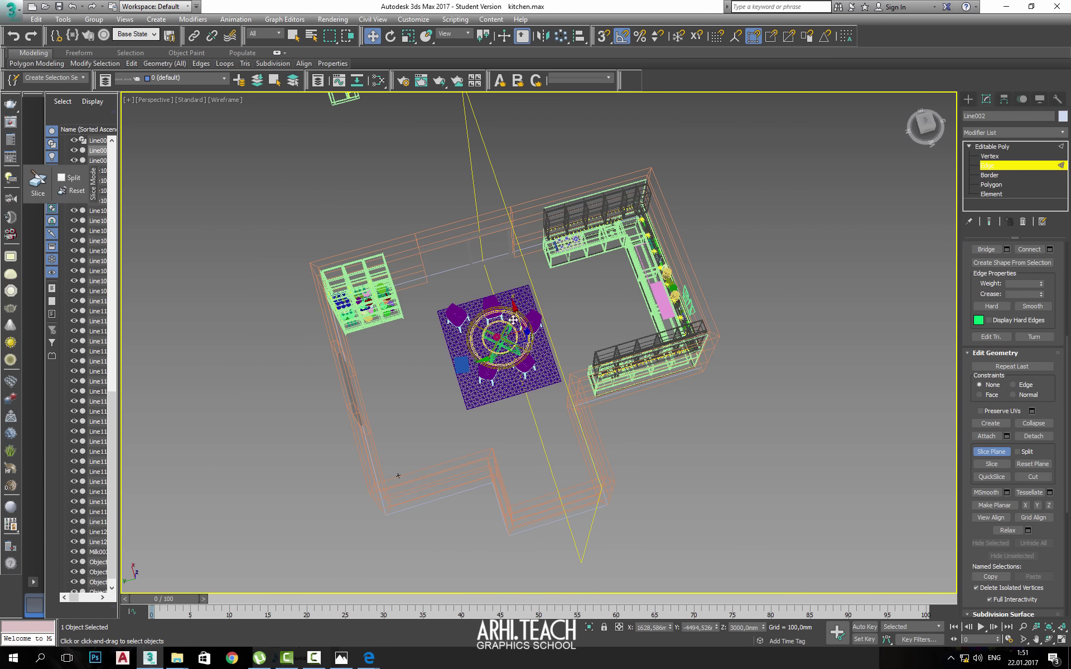
mouse_move(929, 267)
alt+middle_down()
mouse_move(627, 253)
mouse_move(562, 417)
alt+middle_up()
scroll(520, 377, up, 5)
key(F3)
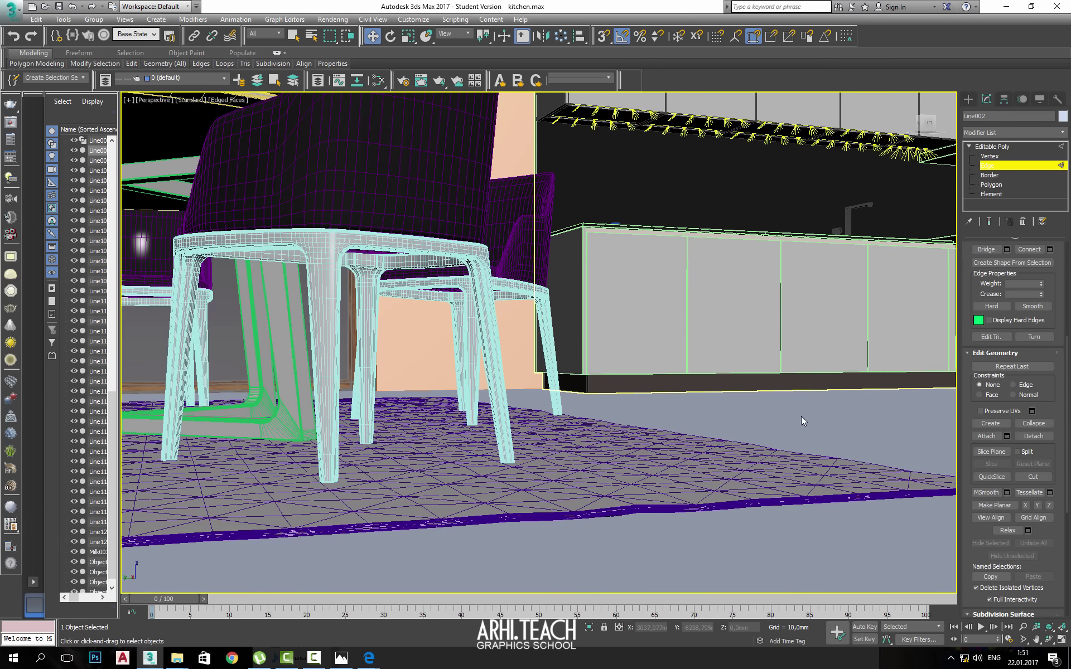
- Select the floor slab Line003 and frame the whole kitchen from above
click(811, 434)
alt+middle_drag(815, 437, 814, 335)
scroll(814, 335, down, 8)
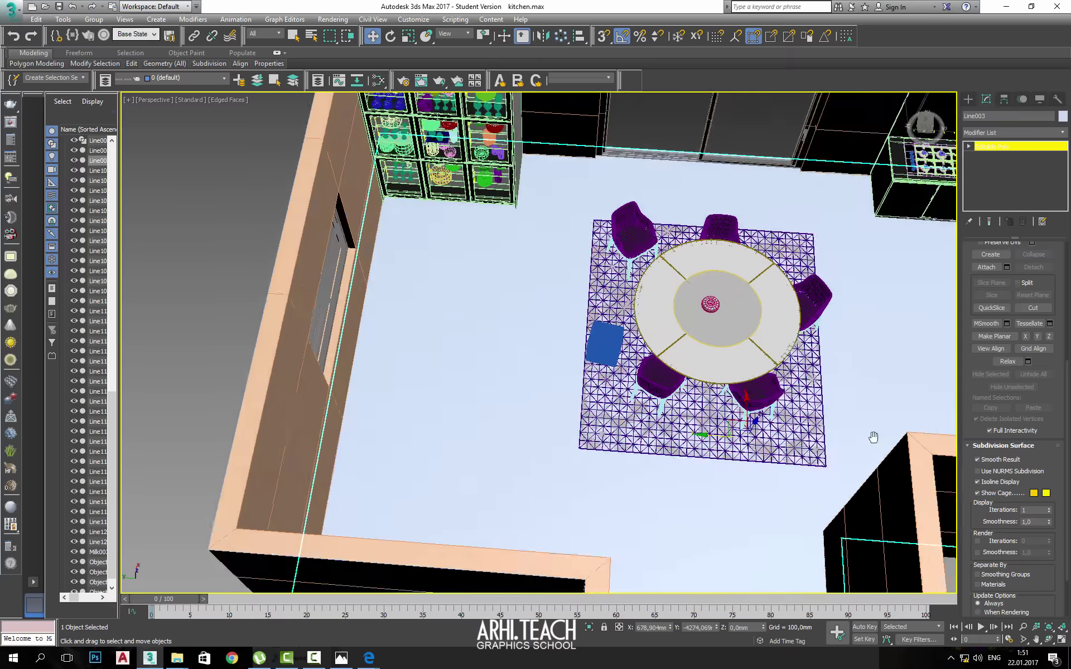
alt+middle_drag(872, 437, 658, 342)
scroll(1023, 536, down, 5)
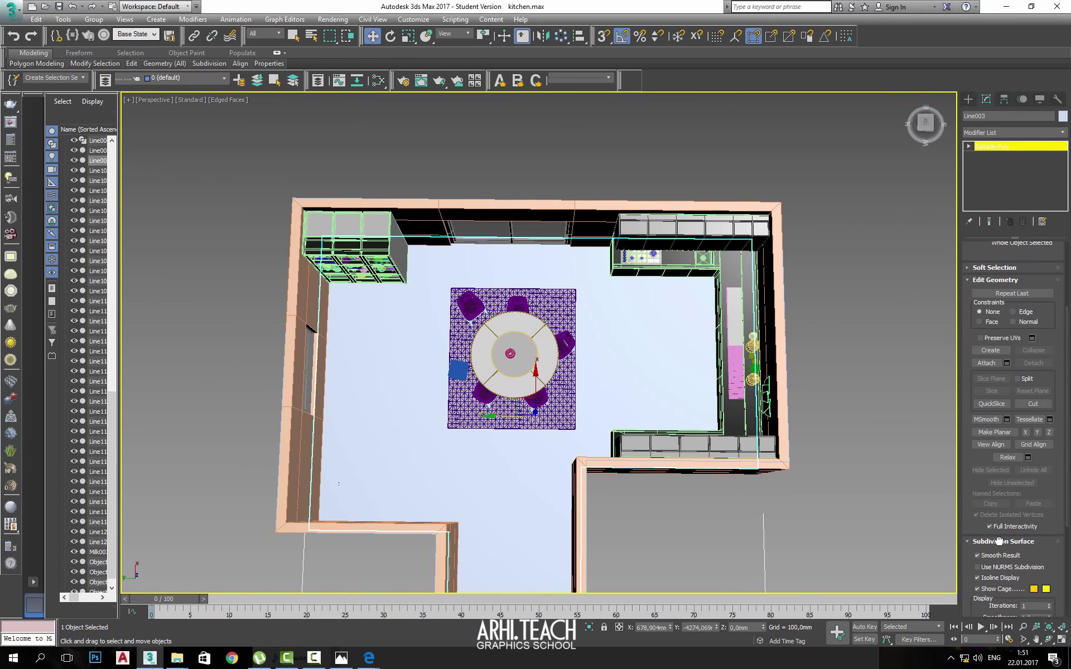
scroll(1055, 289, up, 5)
scroll(1055, 289, down, 3)
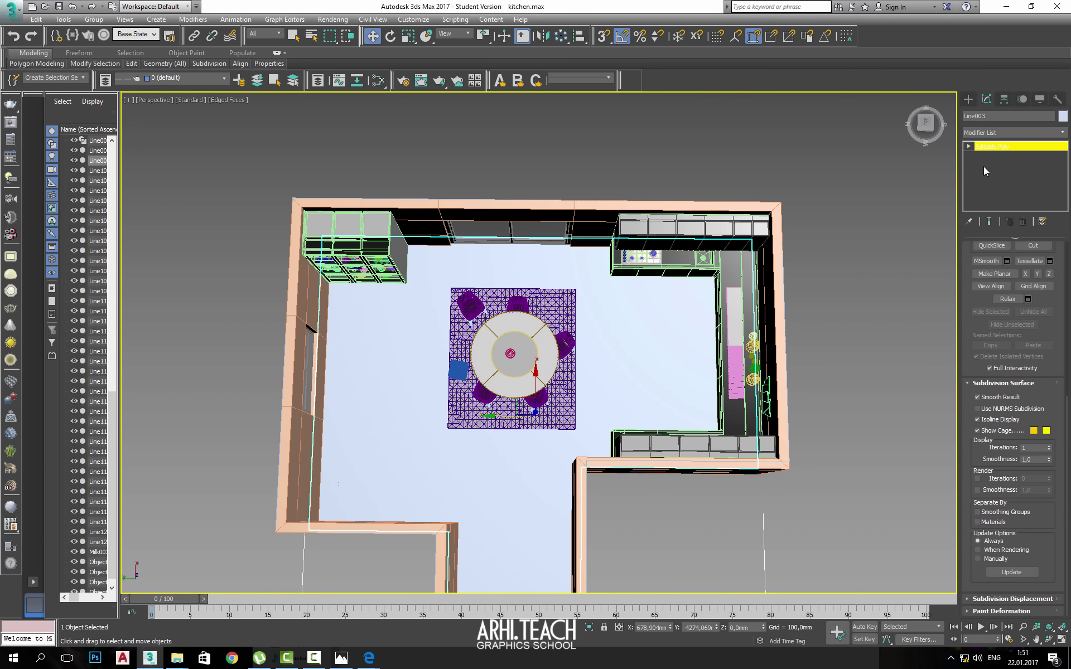
scroll(981, 302, up, 3)
- Slice the floor with an angle-snapped Slice Plane running across it
key(2)
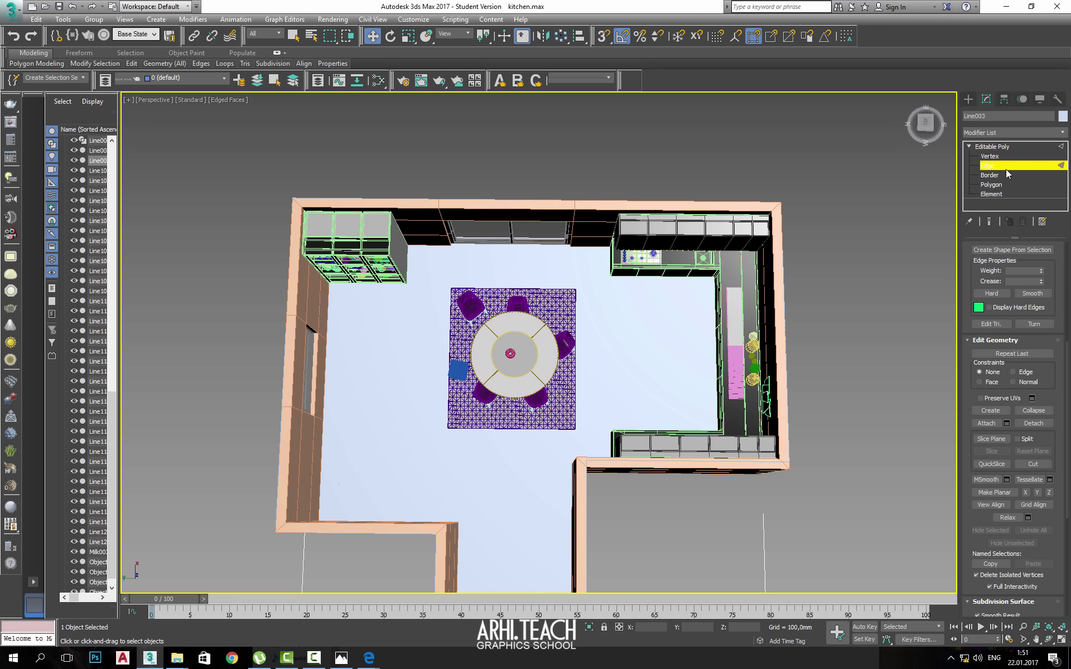
scroll(1052, 441, down, 3)
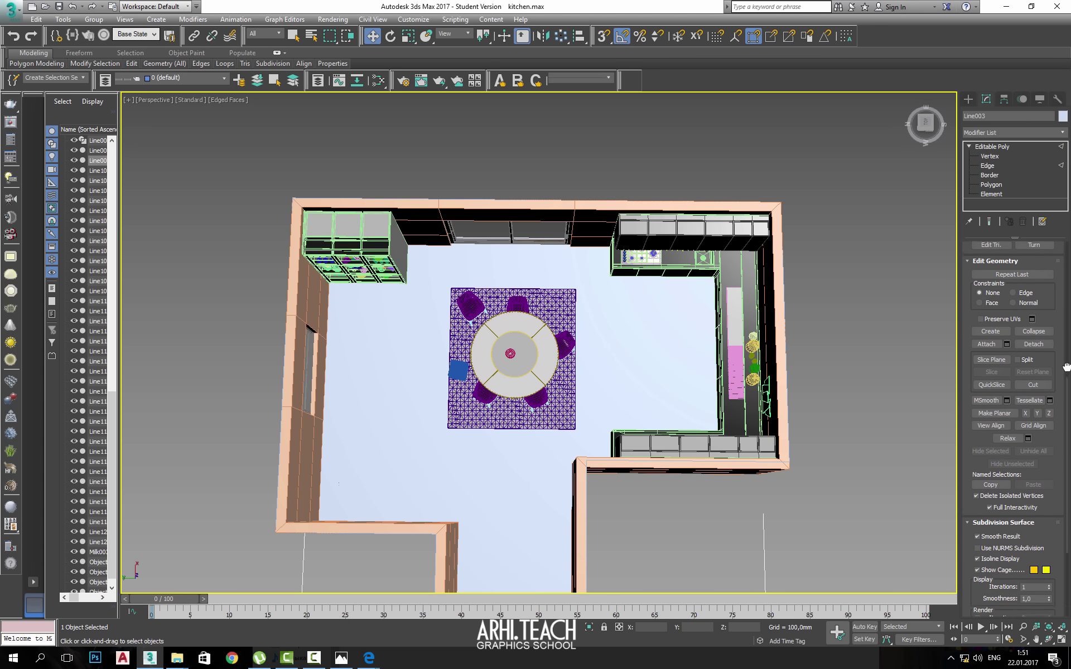
key(a)
click(996, 374)
alt+middle_drag(536, 391, 553, 357)
alt+middle_drag(525, 427, 887, 435)
key(w)
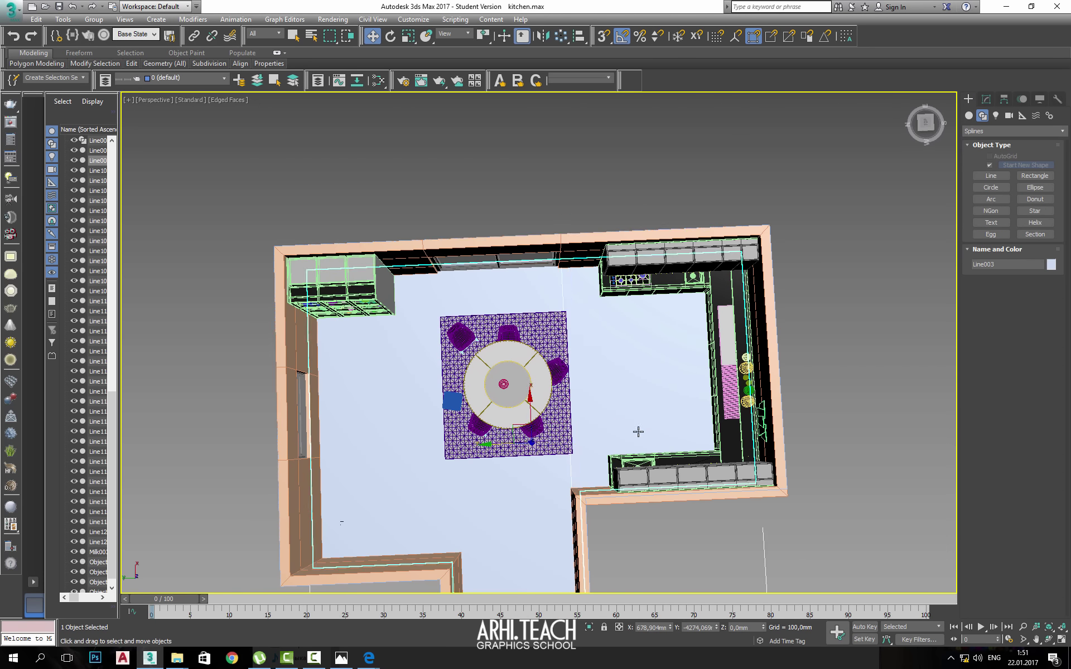
alt+middle_drag(638, 433, 640, 406)
- Detach the kitchen-side floor polygon as a new object, Object3606
key(4)
click(646, 378)
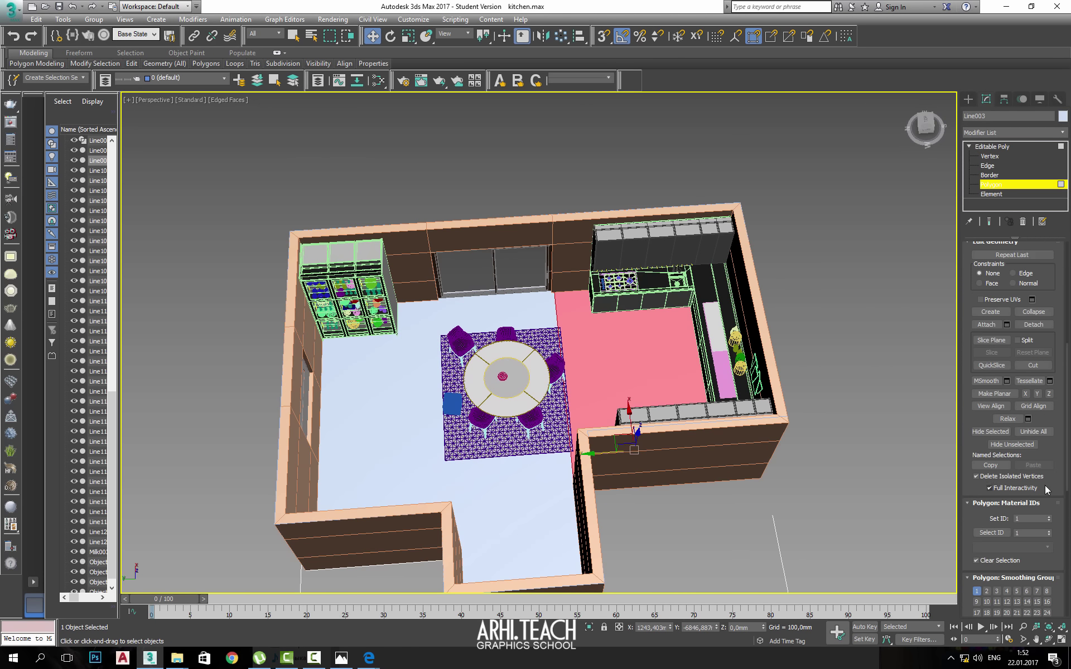
click(1033, 323)
click(571, 335)
- Isolate Object3606 and create a shape from its selected left edge
key(alt+q)
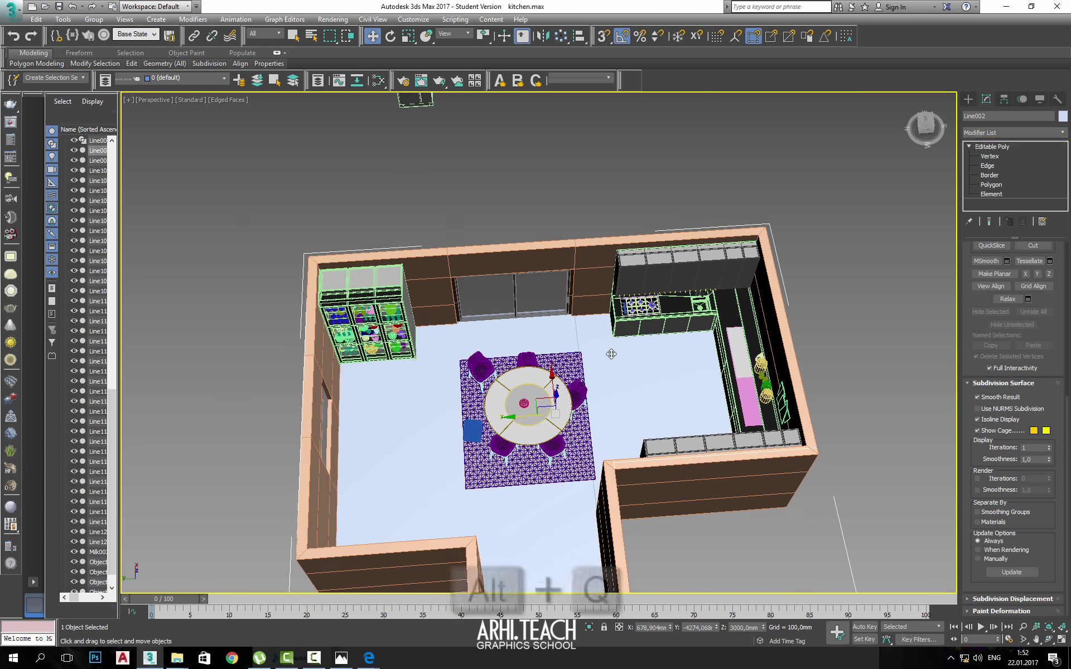
click(612, 357)
key(alt+q)
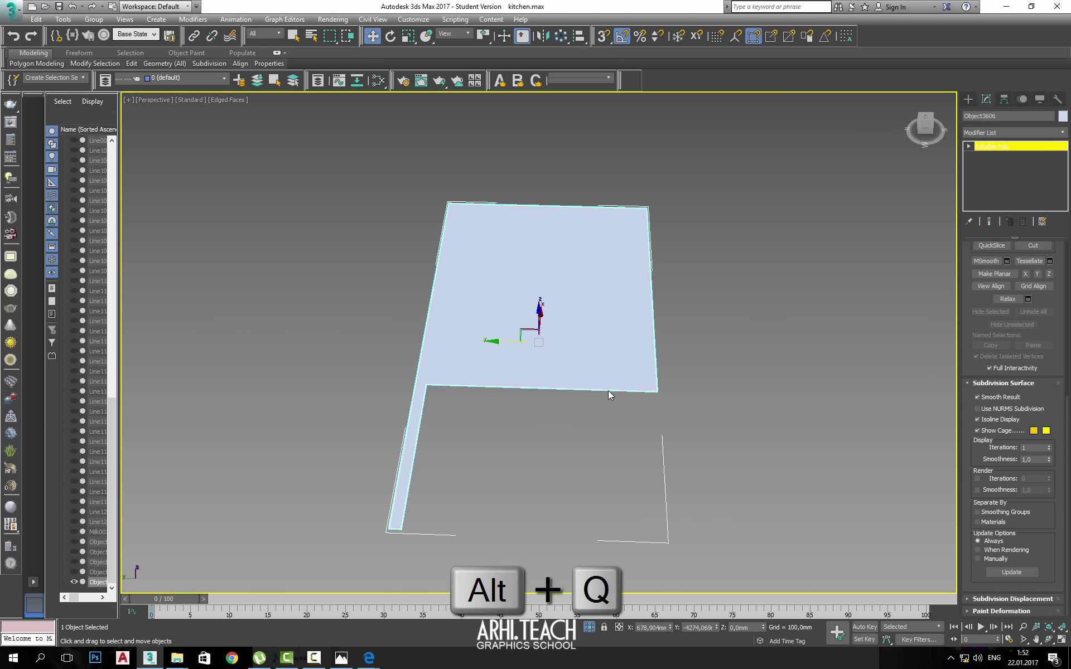
key(2)
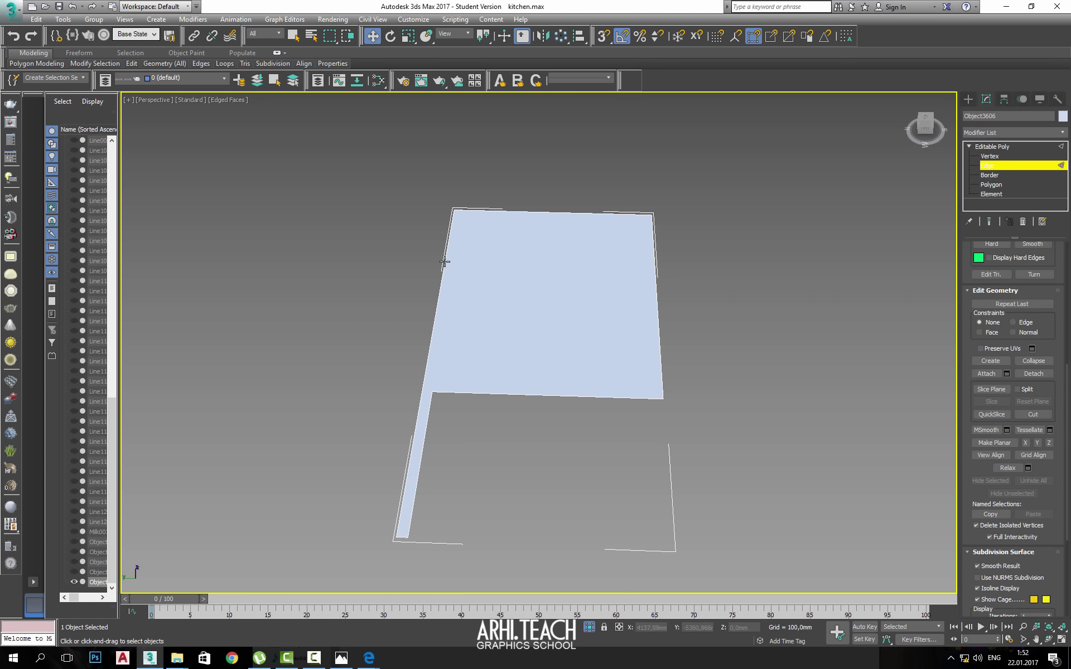
scroll(1056, 486, up, 5)
click(1012, 330)
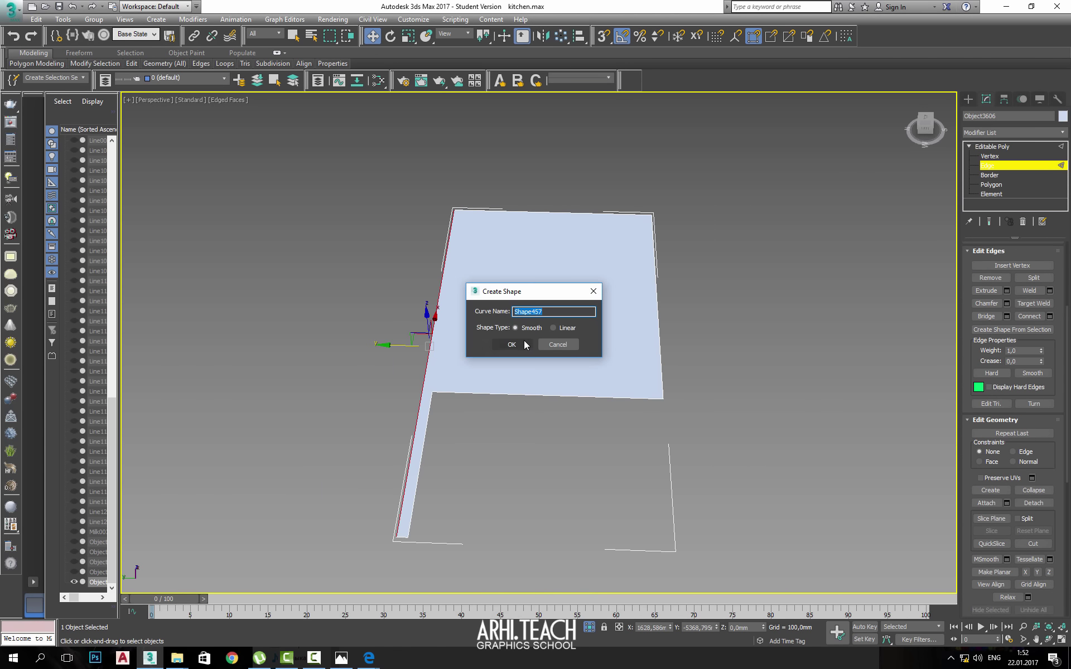
click(524, 341)
- Make Shape457 renderable as a rectangular strip 16.8 mm long and 5 mm wide
click(441, 276)
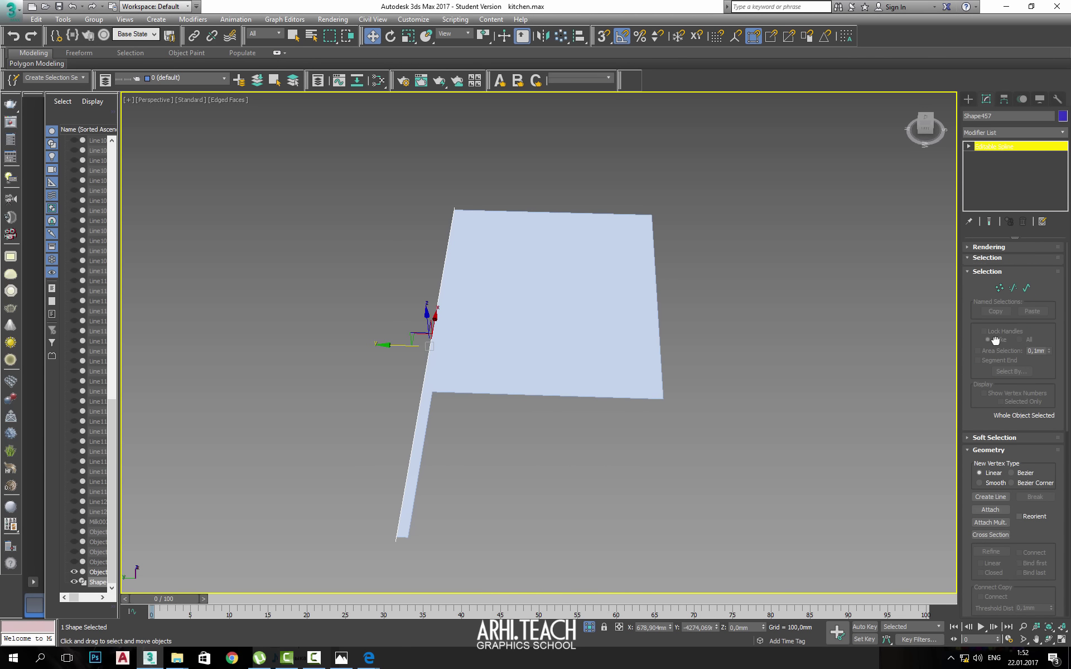
click(995, 248)
scroll(392, 325, up, 5)
scroll(566, 368, up, 3)
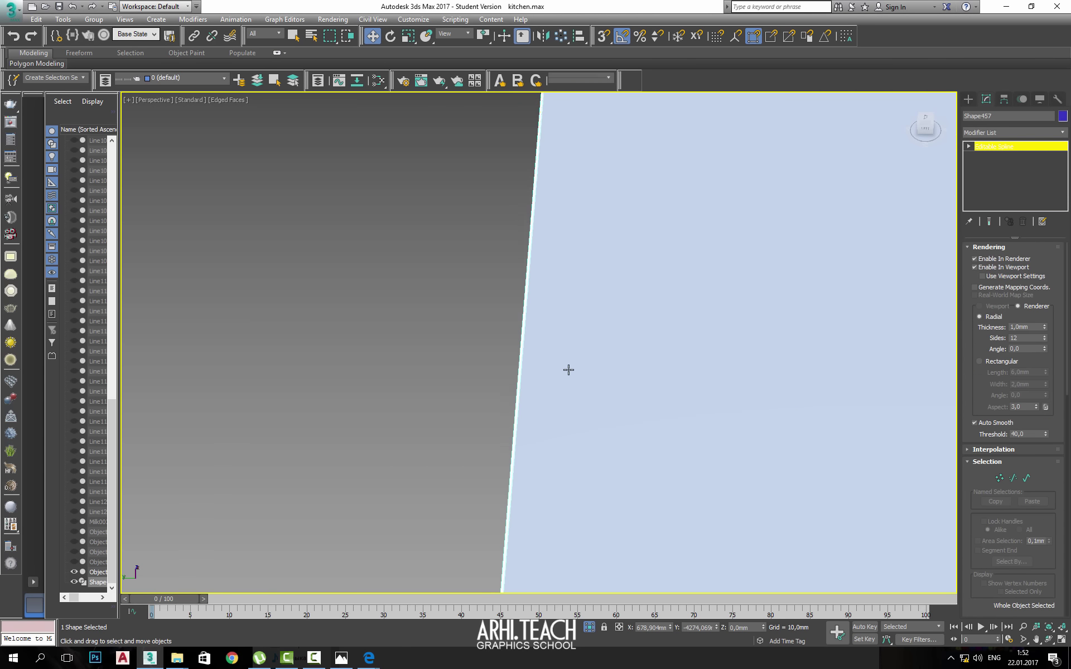
scroll(607, 382, up, 3)
scroll(608, 385, down, 2)
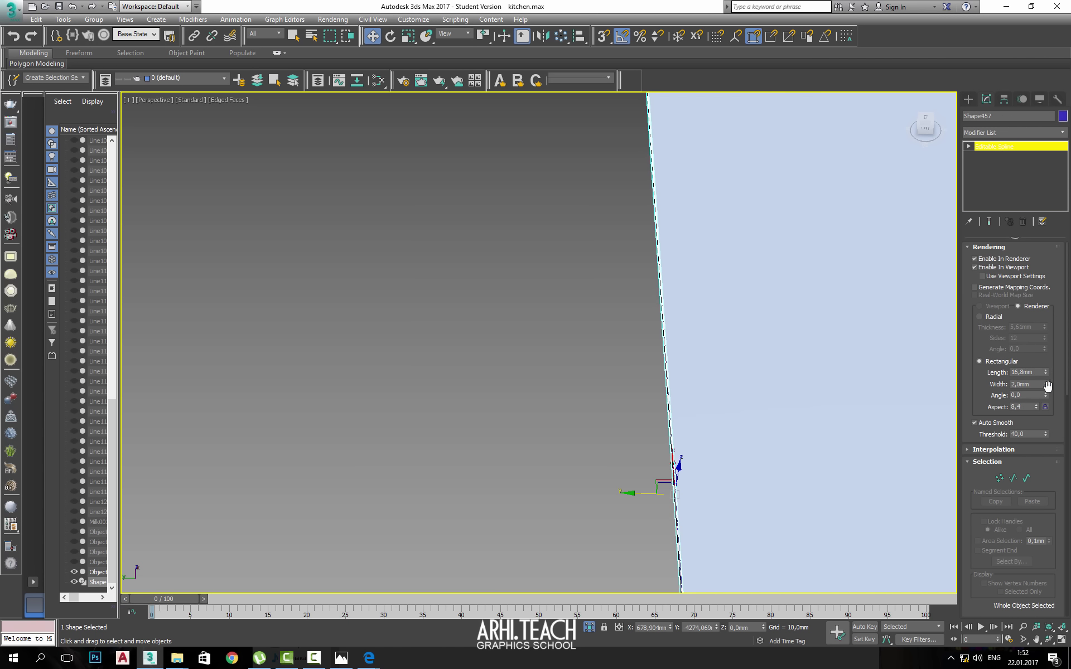
scroll(686, 450, down, 2)
scroll(806, 475, down, 2)
scroll(667, 419, down, 2)
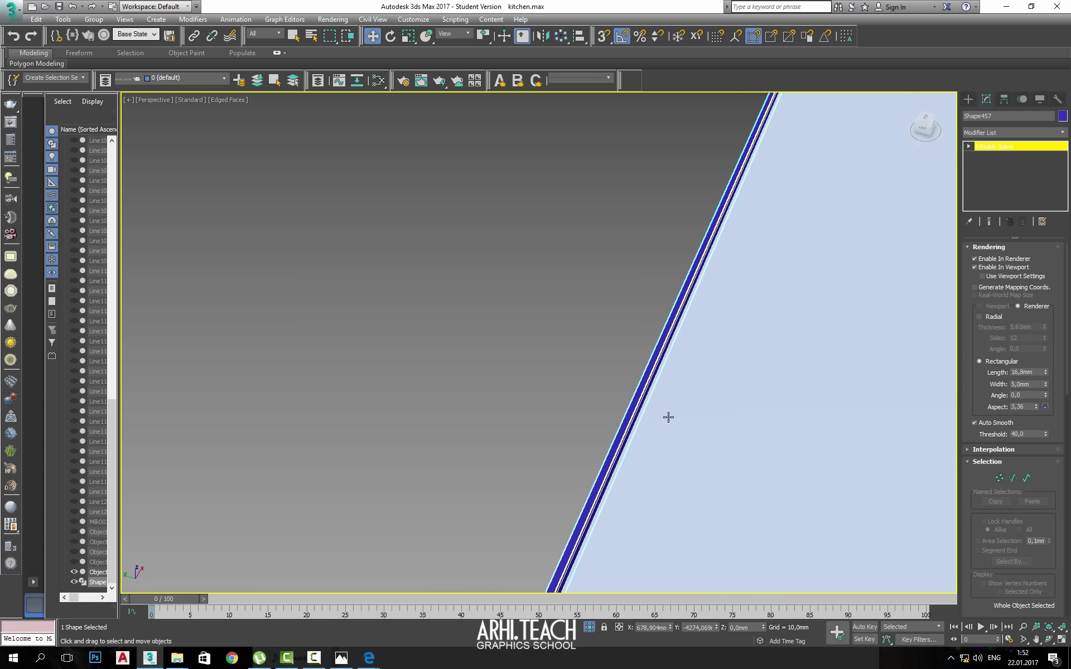
middle_drag(667, 418, 674, 287)
scroll(875, 370, up, 5)
middle_drag(556, 352, 616, 348)
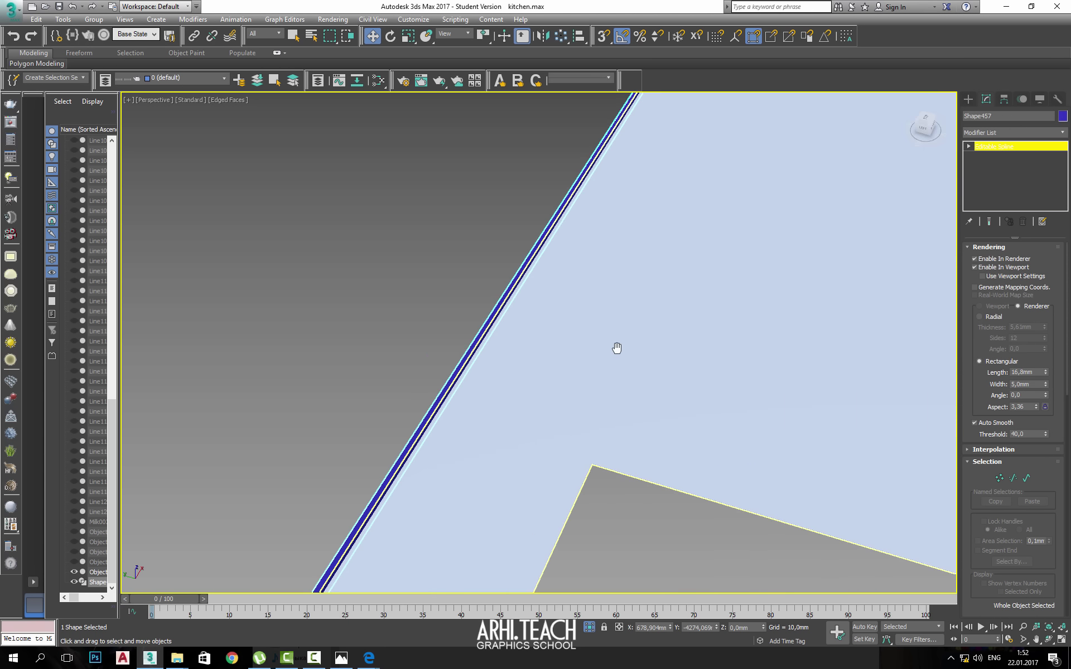
key(m)
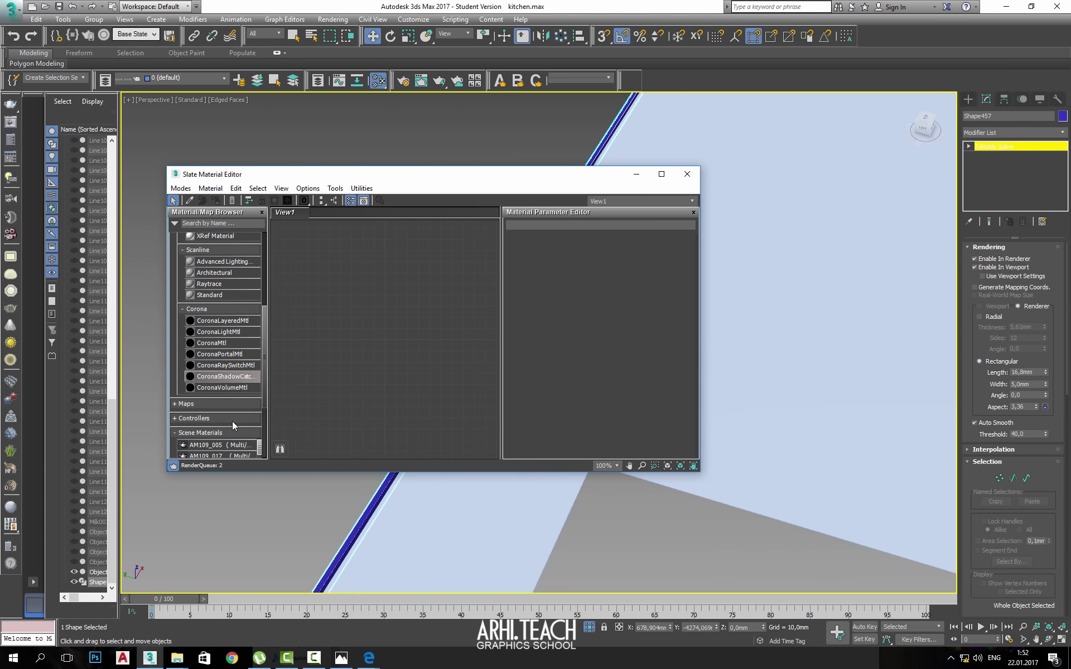
- Make Corona 1.5 the active renderer with 1500×600 output resolution
click(333, 19)
click(347, 71)
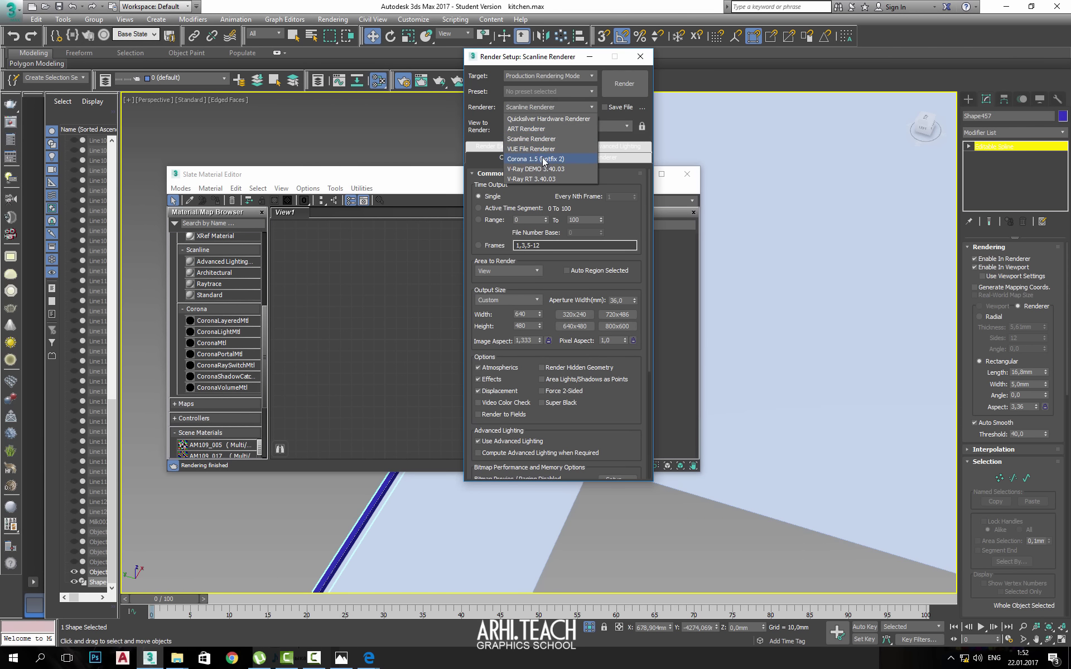
click(539, 159)
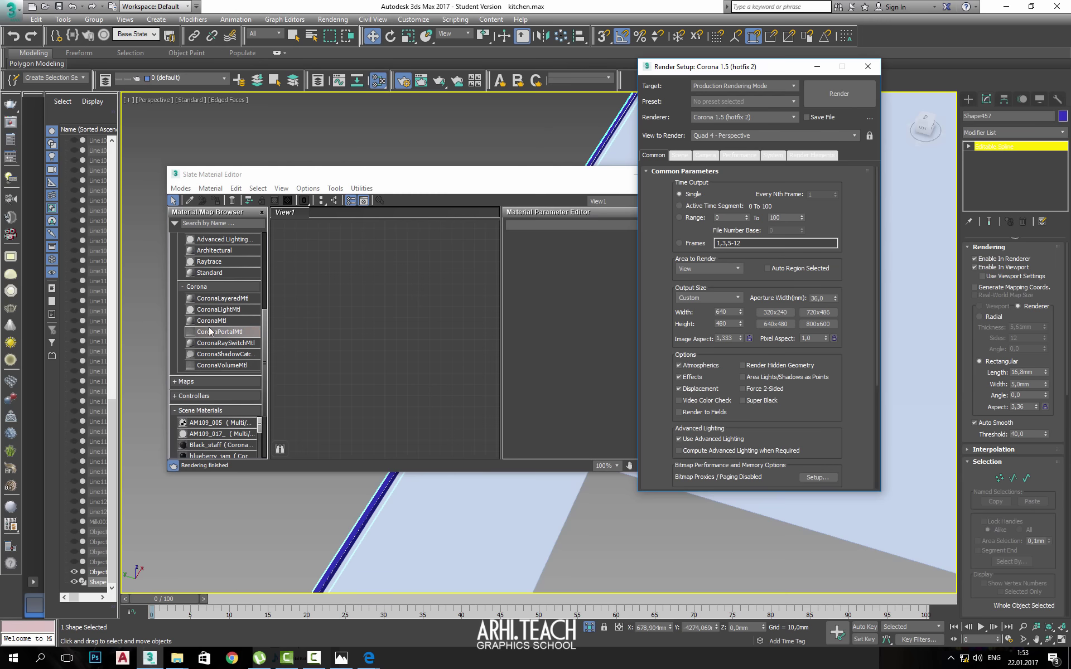
drag(210, 320, 352, 304)
drag(725, 66, 899, 45)
click(854, 134)
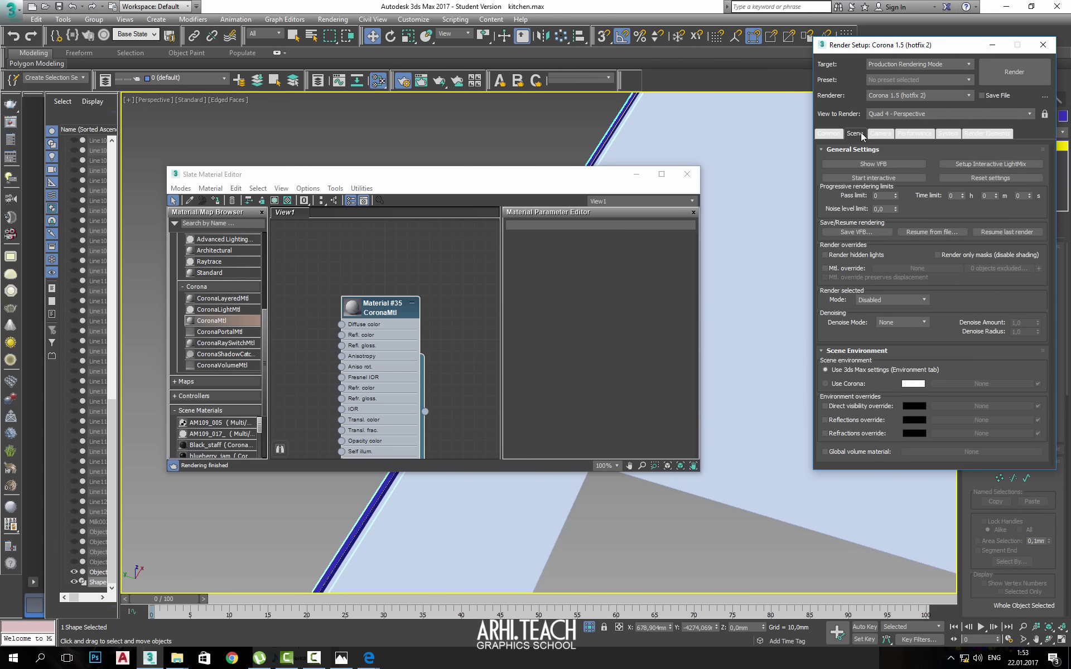
click(830, 134)
text(1500)
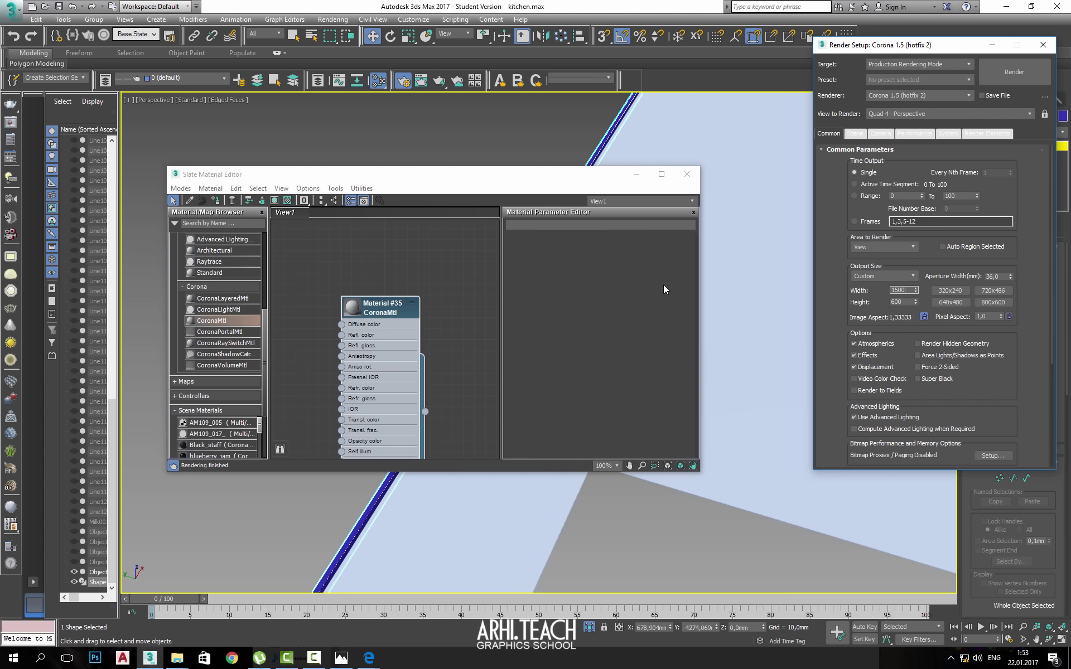
click(1043, 45)
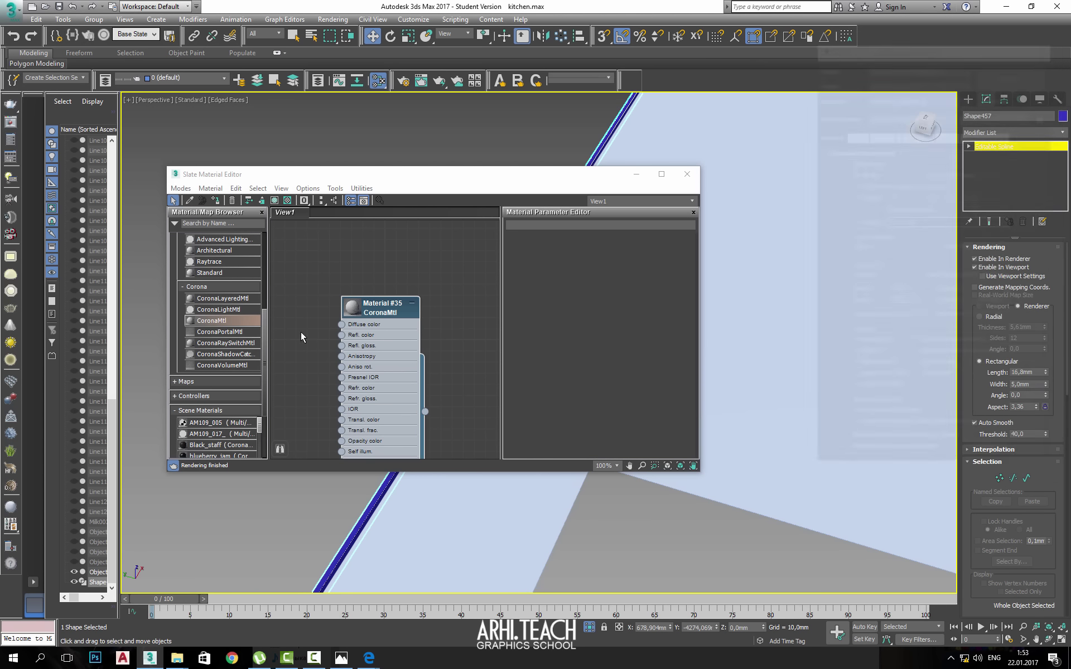
- Set the diffuse colour of CoronaMtl Material #35 to black
mouse_move(362, 328)
mouse_down()
mouse_move(438, 284)
mouse_move(381, 289)
mouse_up()
double_click(381, 289)
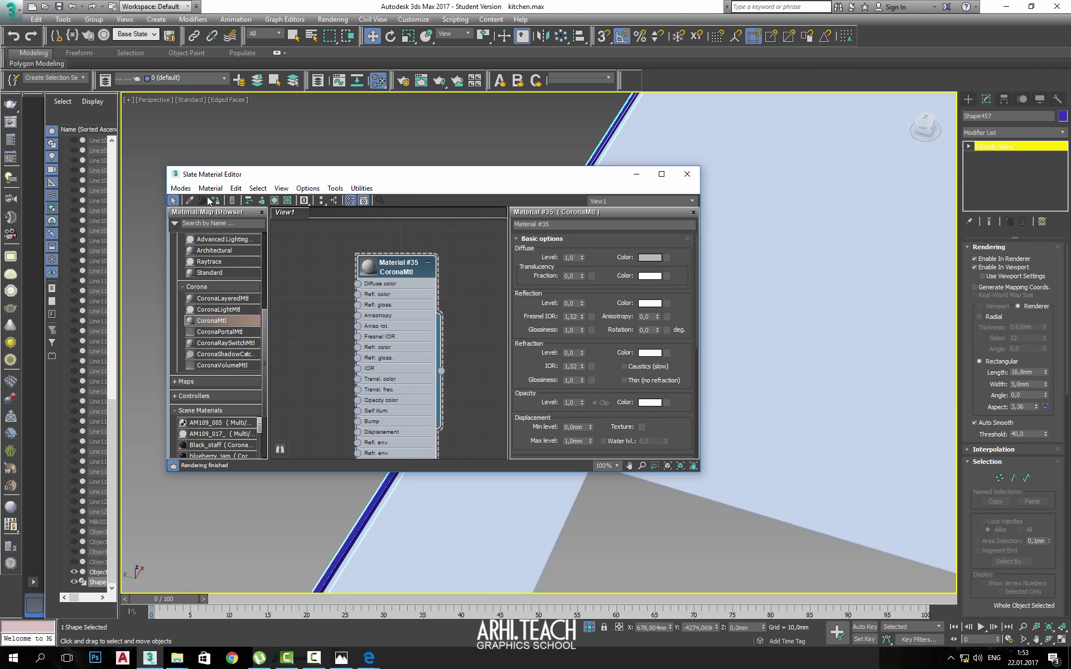
click(650, 257)
drag(440, 151, 357, 151)
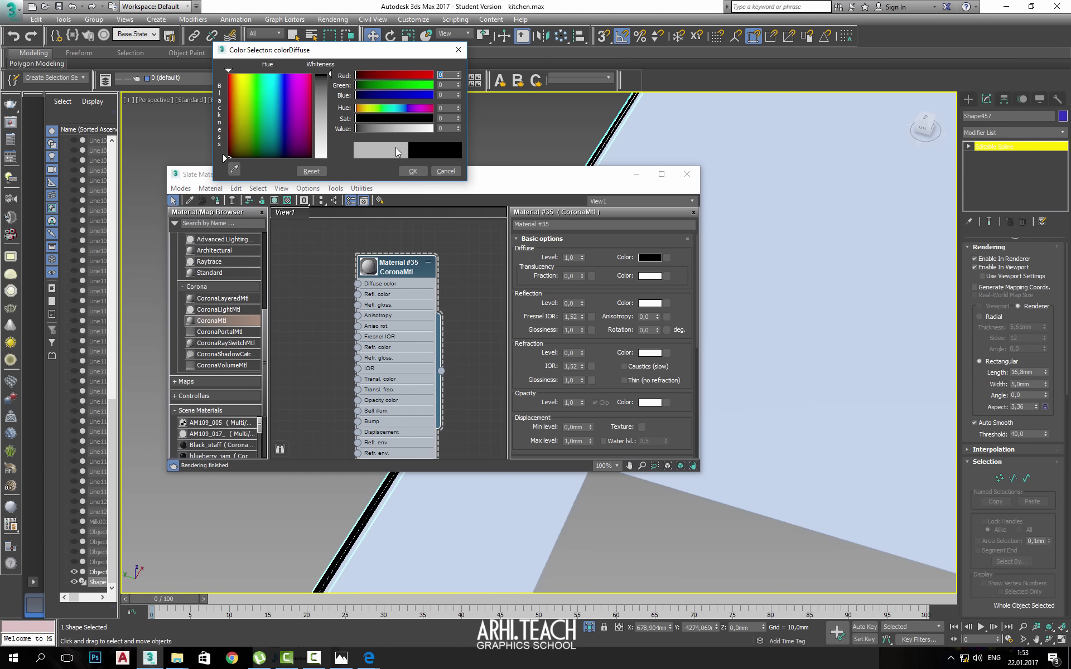
click(413, 173)
text(33,5)
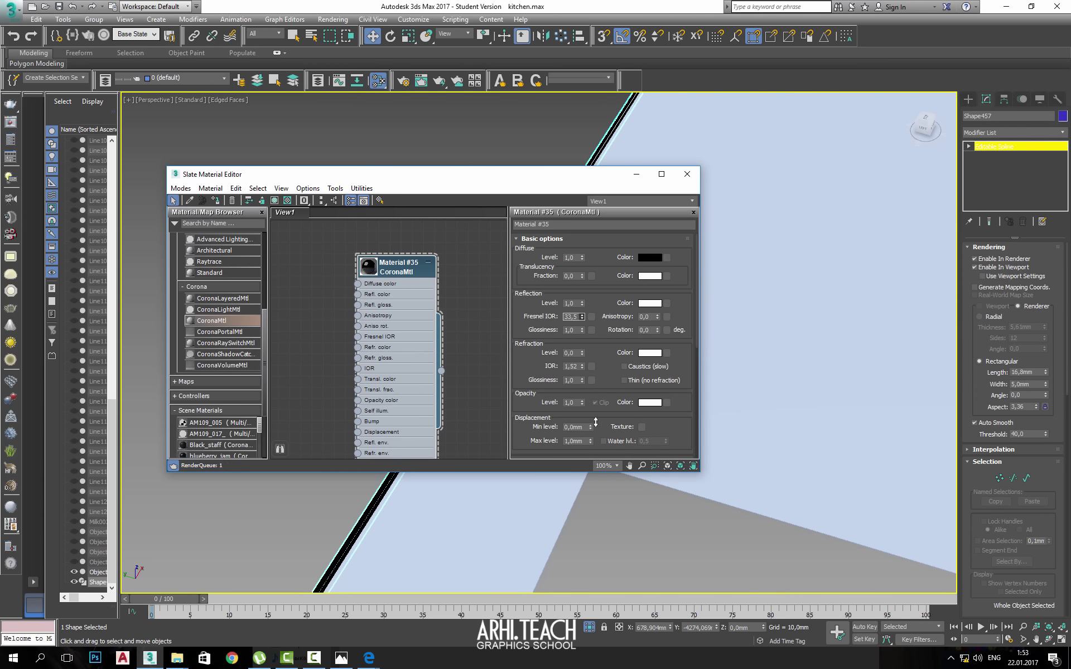
click(687, 173)
scroll(638, 337, down, 3)
- Unhide the scene and give Object3606 a FloorGenerator modifier with a Hexagon pattern
click(589, 628)
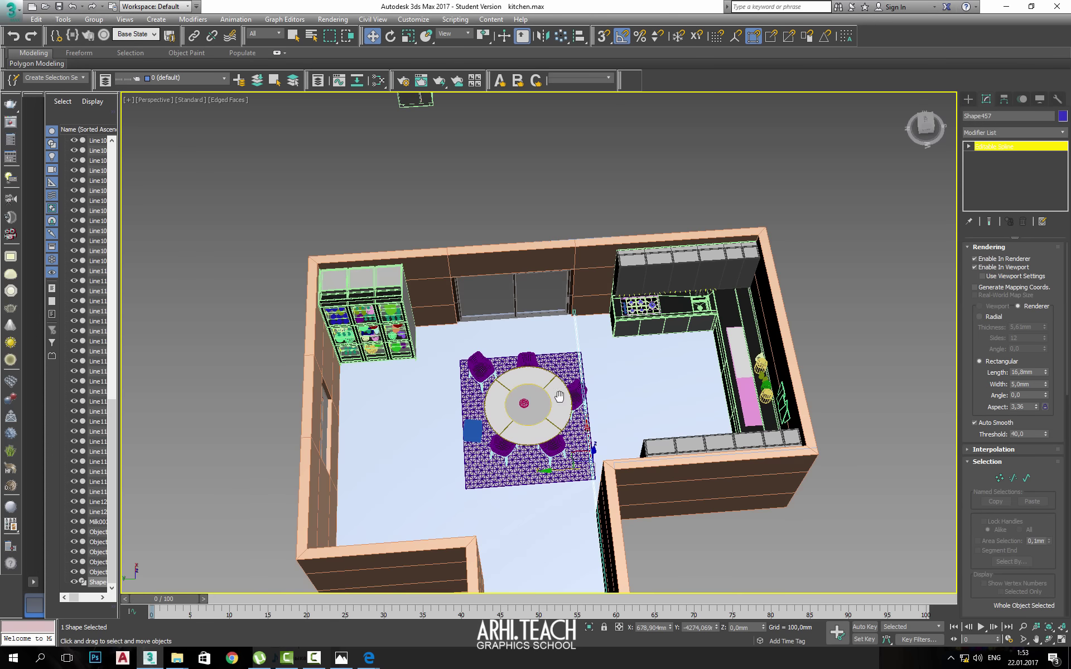
click(568, 355)
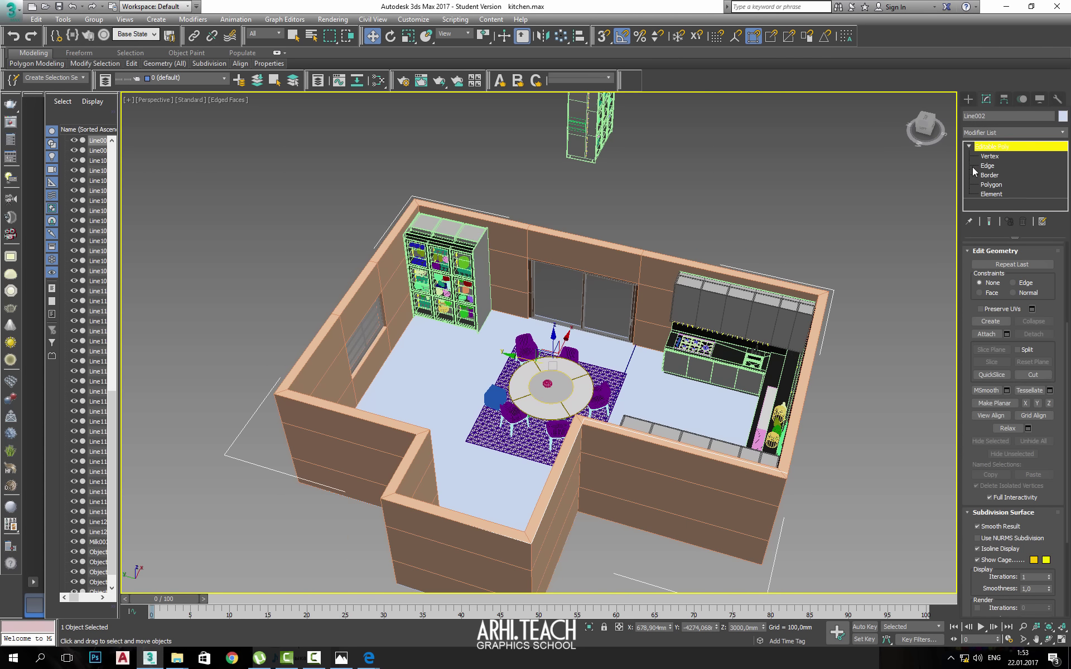
click(671, 394)
click(1034, 132)
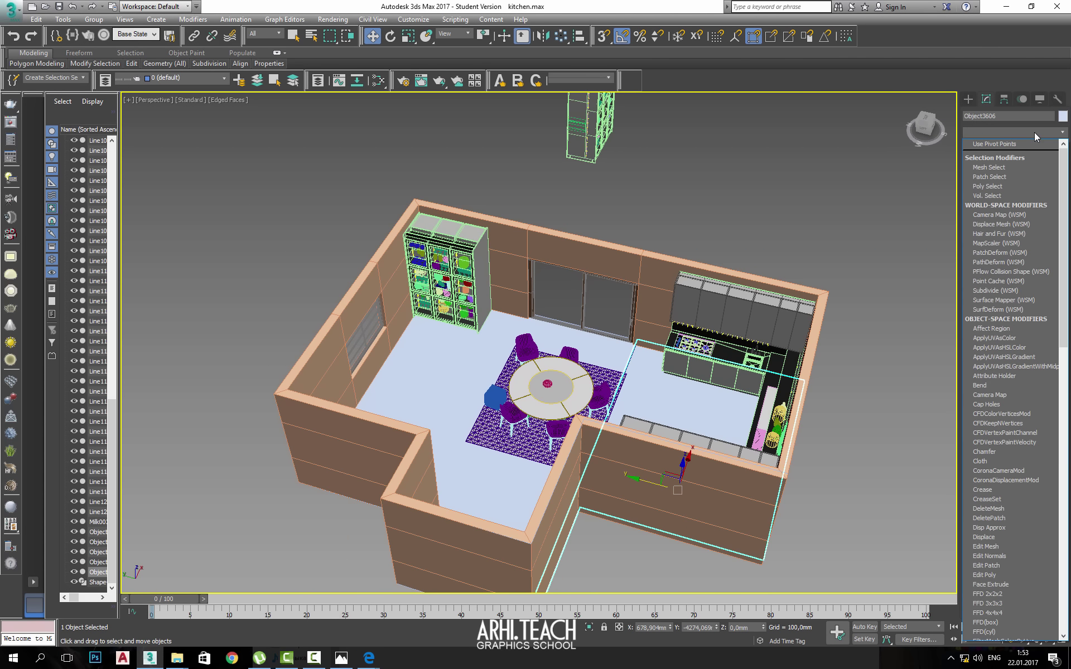
text(floor)
key(Return)
scroll(726, 195, up, 5)
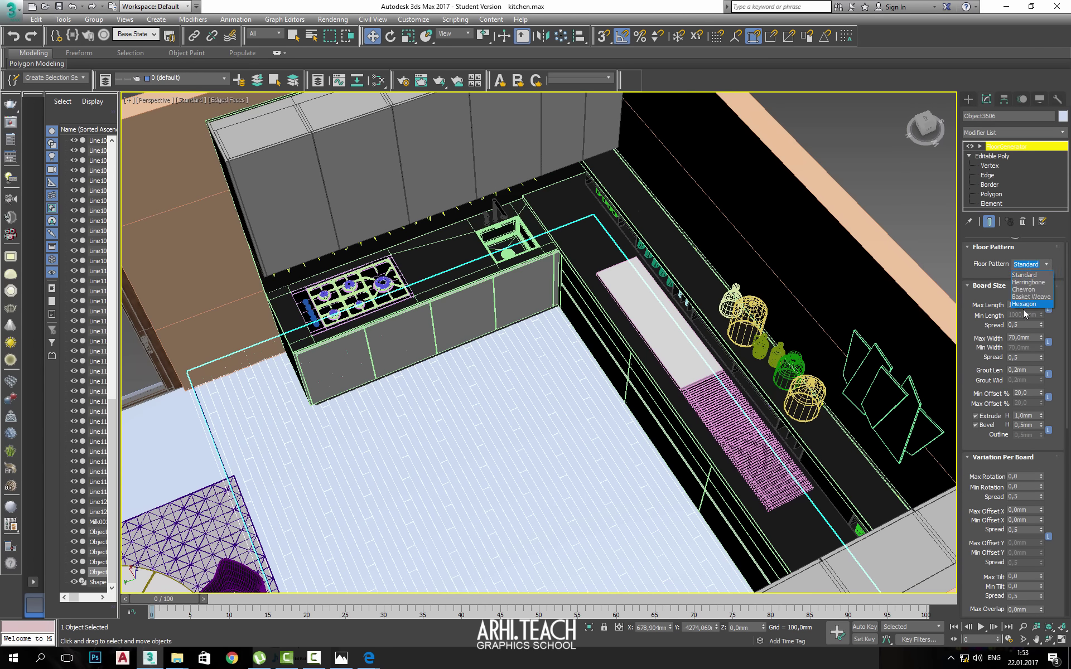
click(1024, 304)
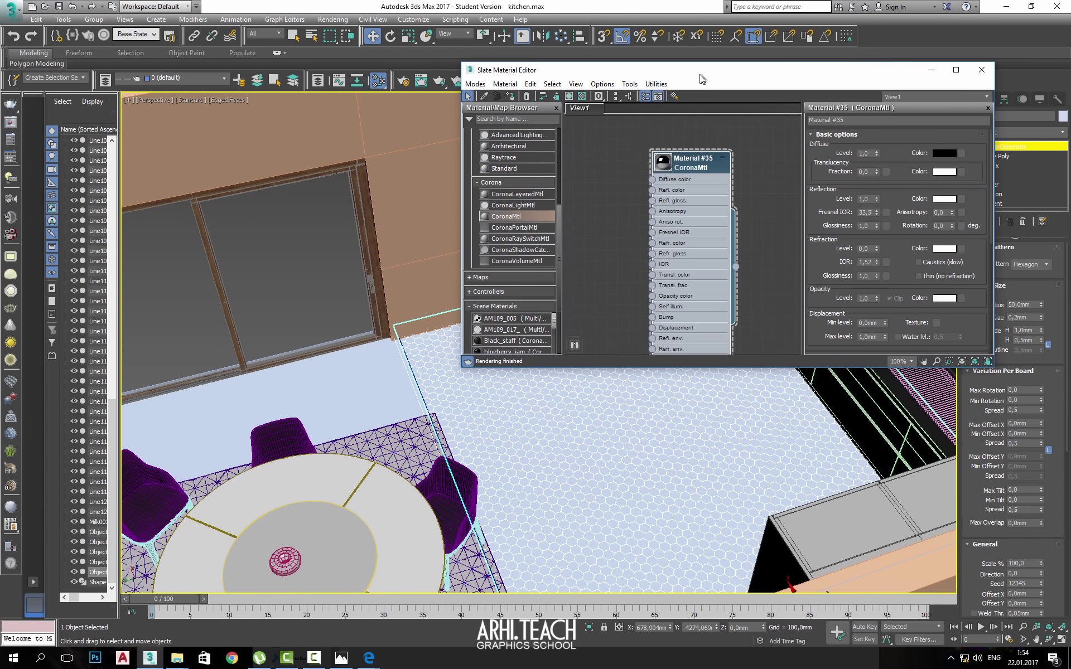
- Add a Multi/Sub-Object material and set it to three sub-materials
drag(702, 78, 697, 77)
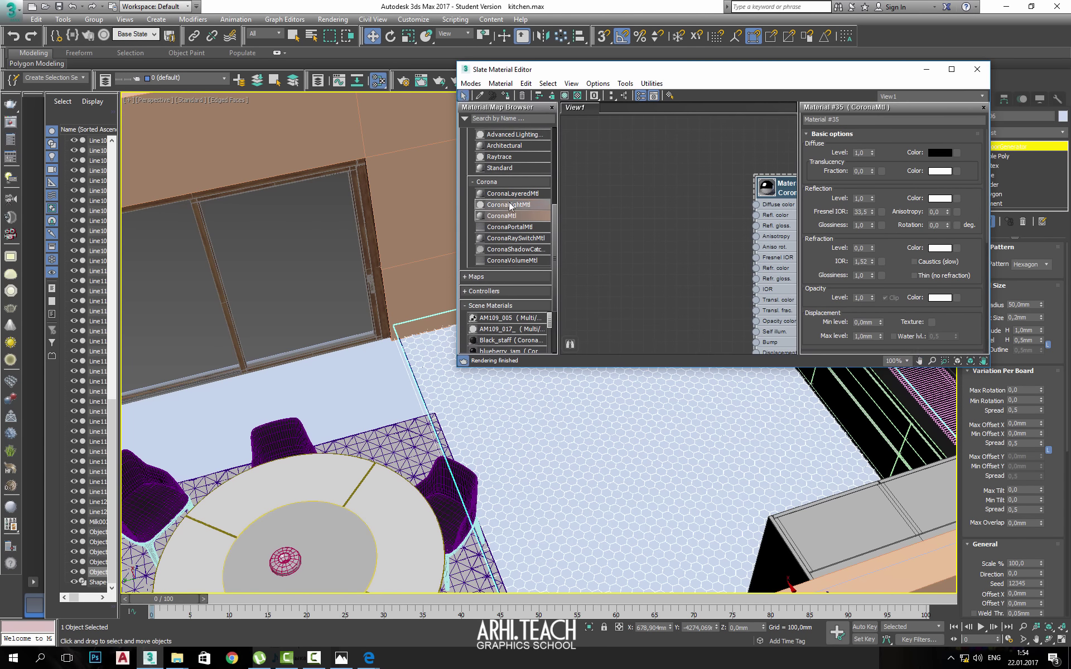
scroll(554, 195, up, 3)
scroll(558, 167, up, 3)
scroll(557, 167, up, 3)
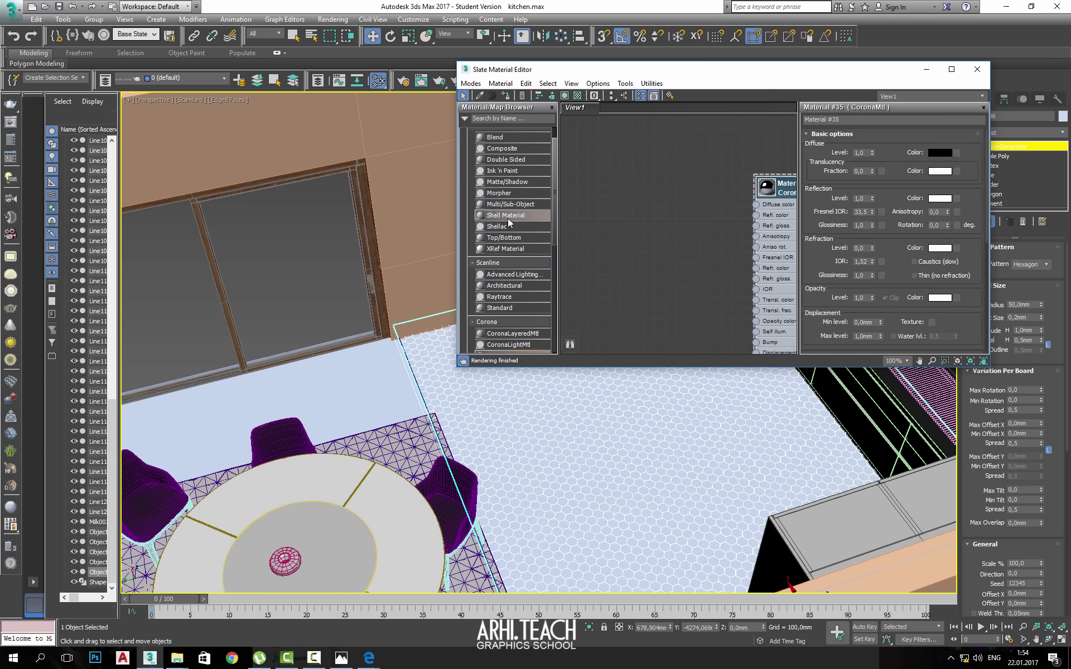
drag(640, 179, 641, 181)
scroll(642, 223, down, 2)
drag(672, 248, 695, 176)
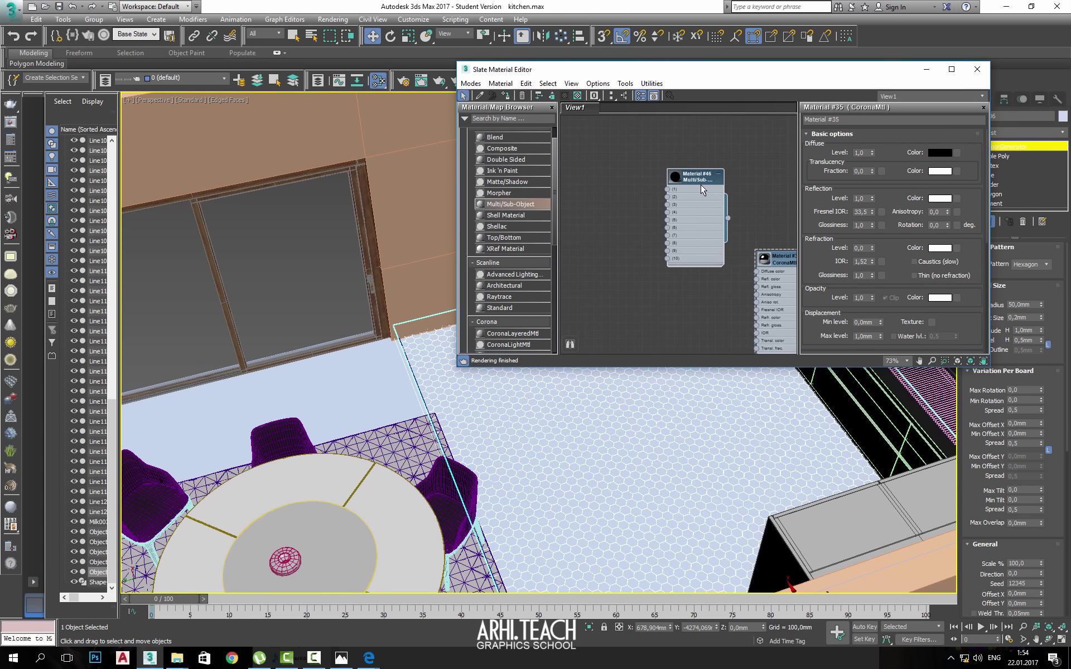
double_click(697, 177)
click(933, 151)
click(932, 151)
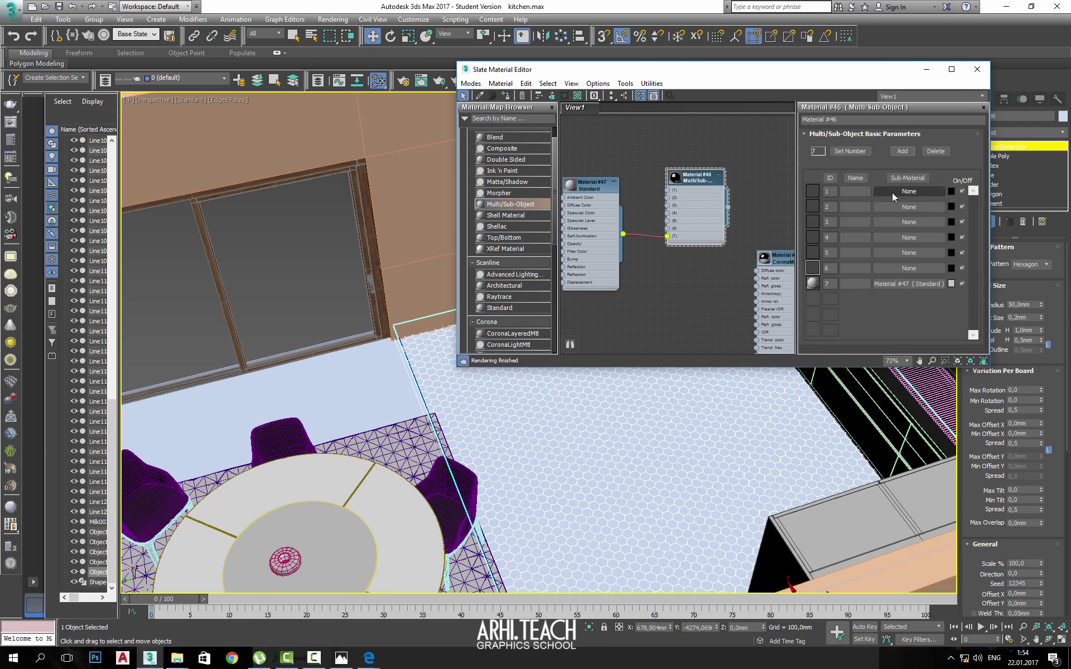
click(936, 151)
click(850, 151)
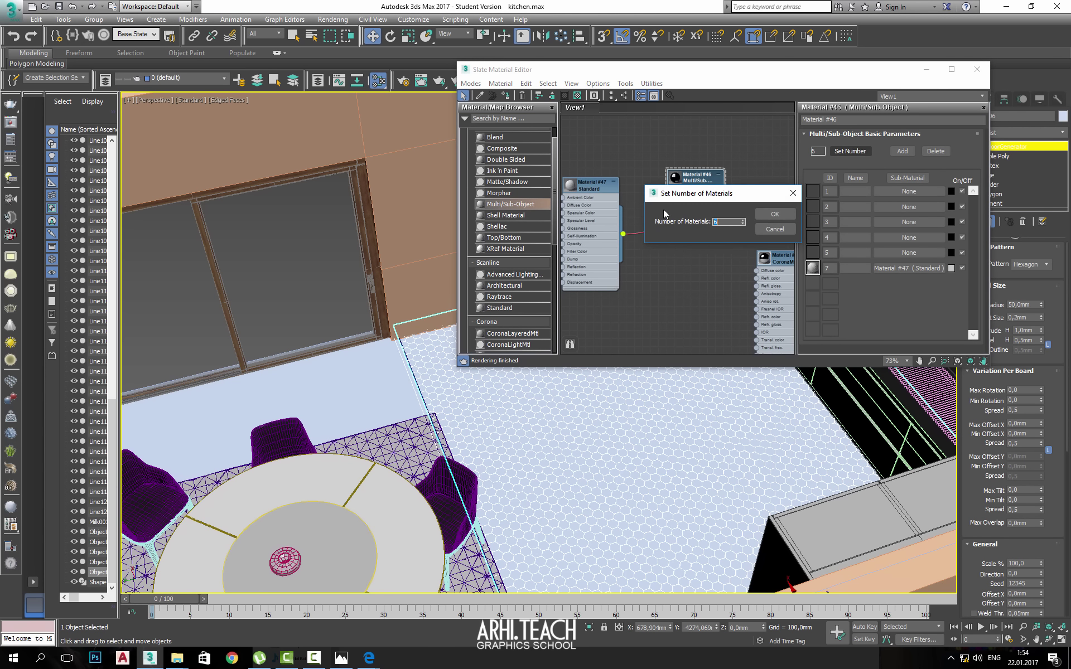
click(775, 215)
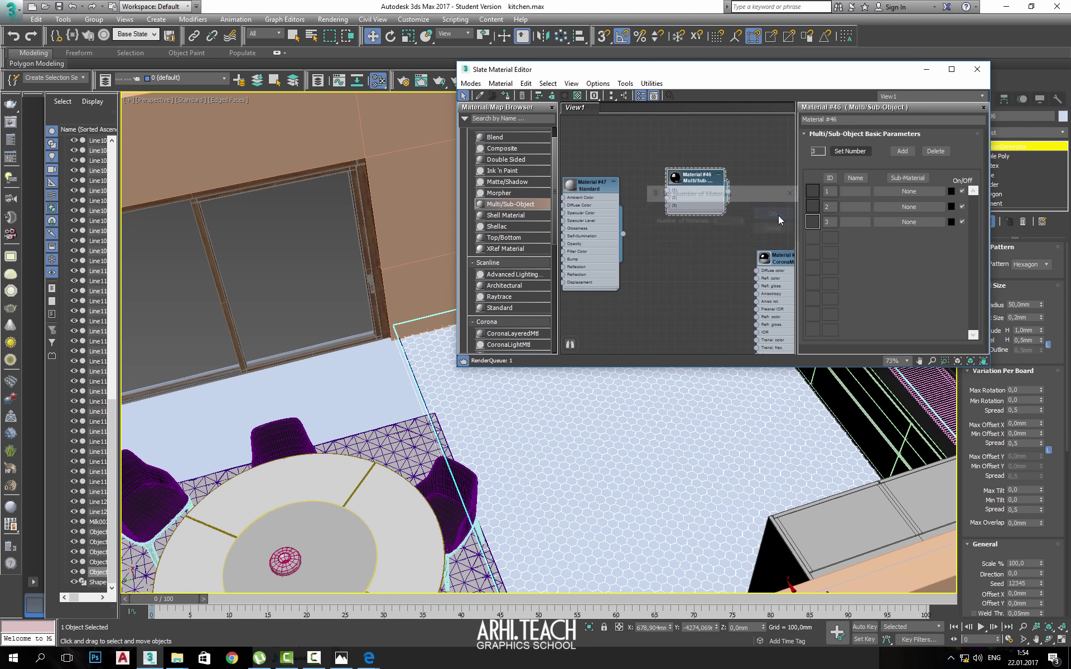
scroll(510, 328, down, 3)
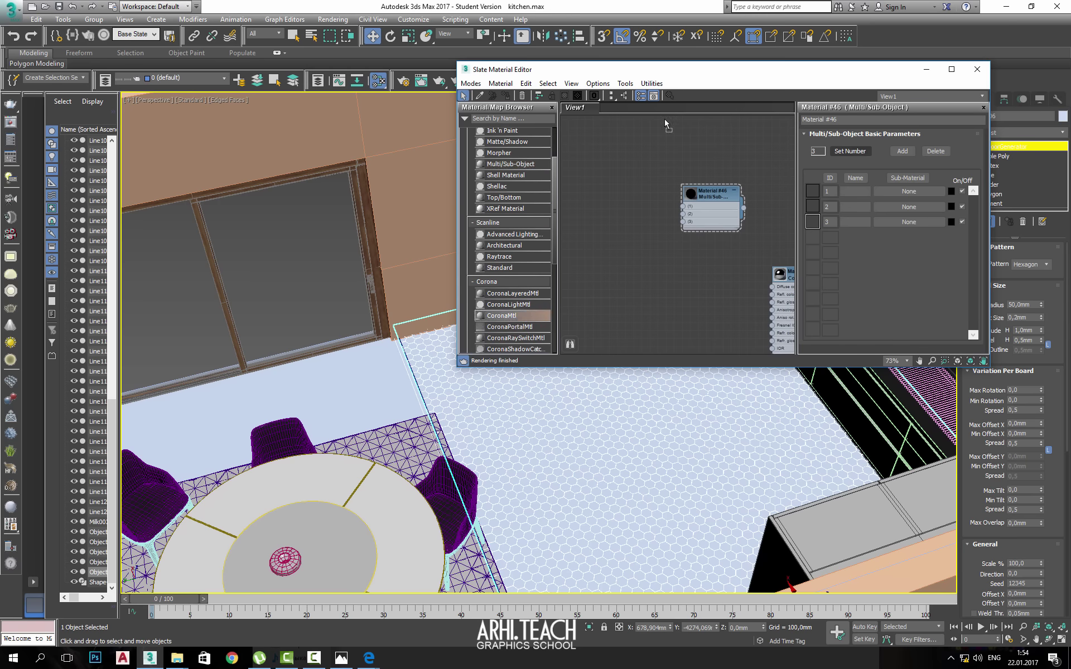
- Wire in CoronaMtl sub-materials and make the first black with reflection 0.74
drag(502, 316, 613, 171)
click(635, 168)
mouse_move(502, 315)
mouse_down()
mouse_move(624, 219)
mouse_move(614, 271)
mouse_up()
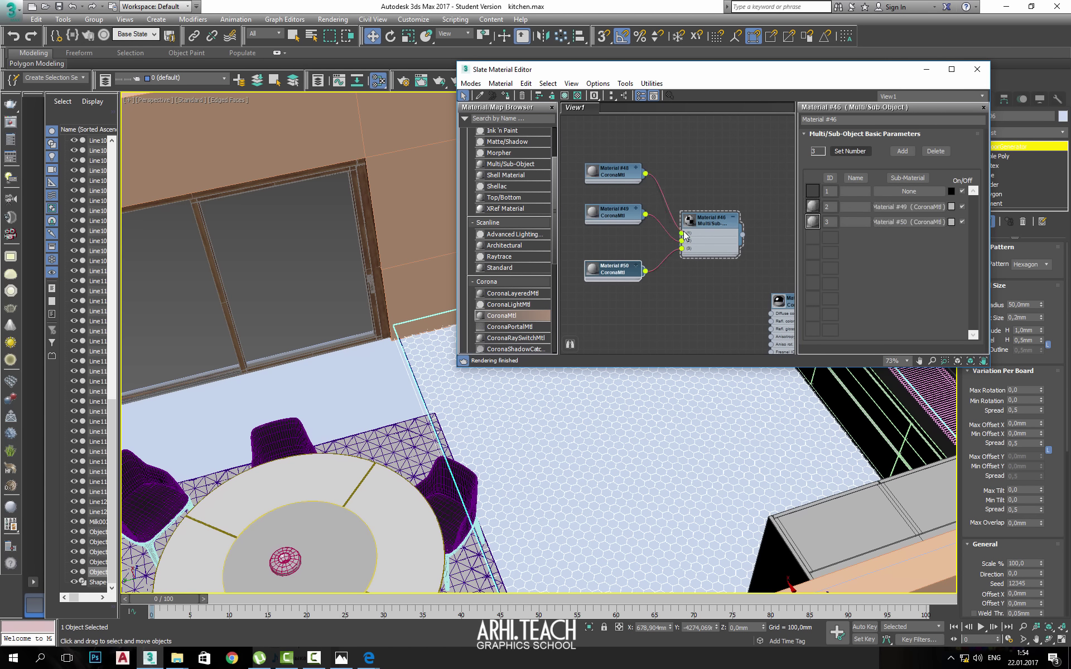
double_click(613, 171)
click(939, 152)
drag(364, 126, 362, 130)
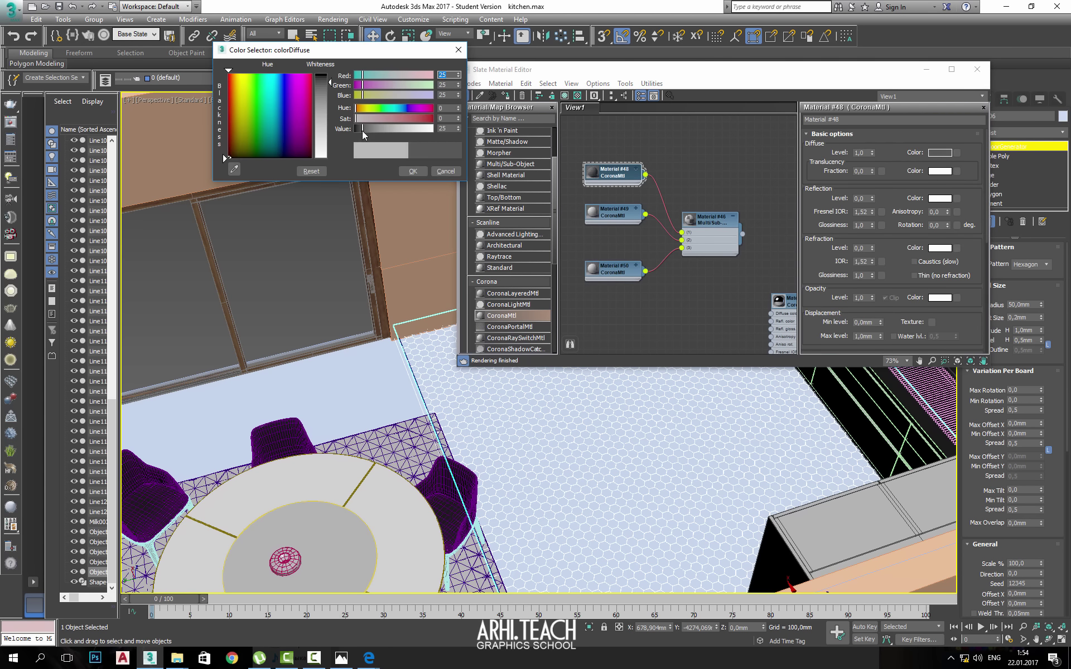
click(413, 171)
drag(872, 198, 872, 173)
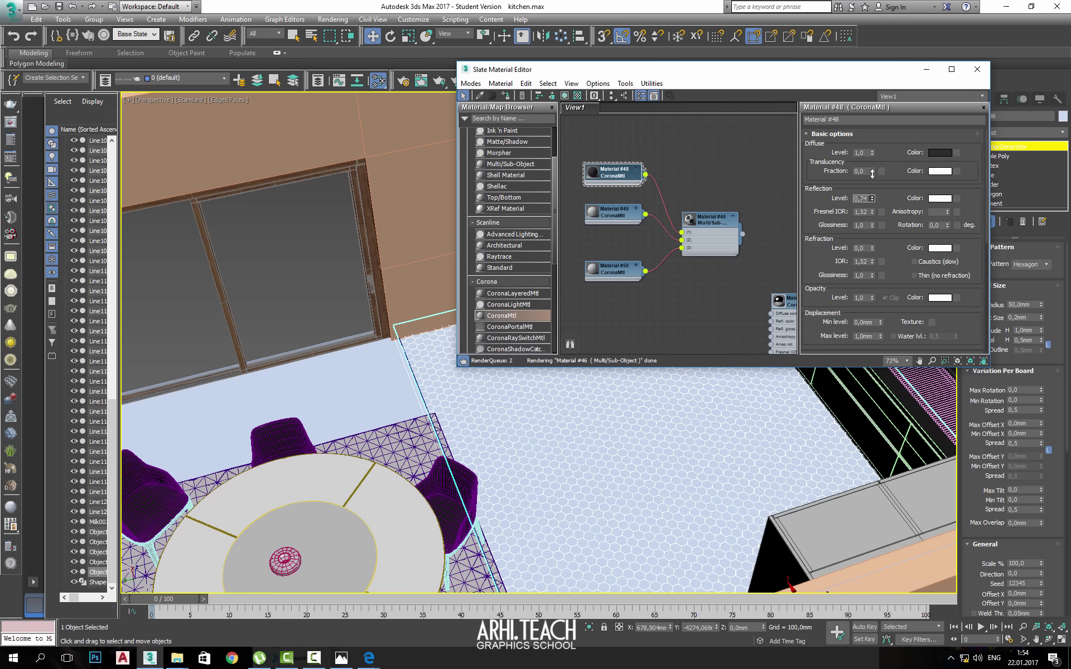
click(940, 152)
drag(362, 131, 362, 167)
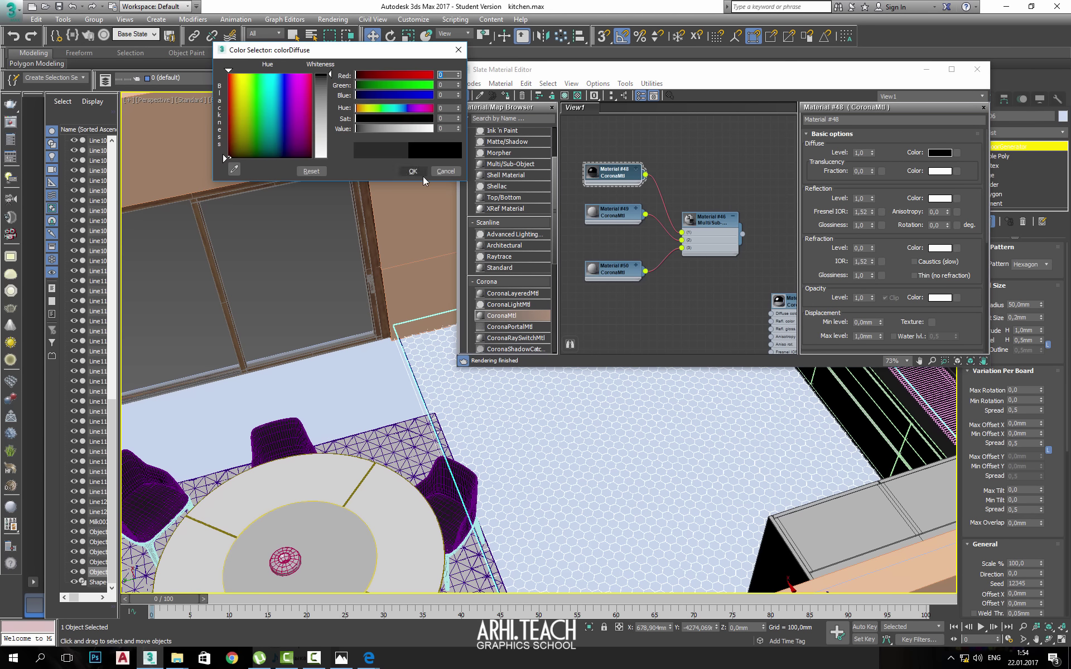
click(422, 177)
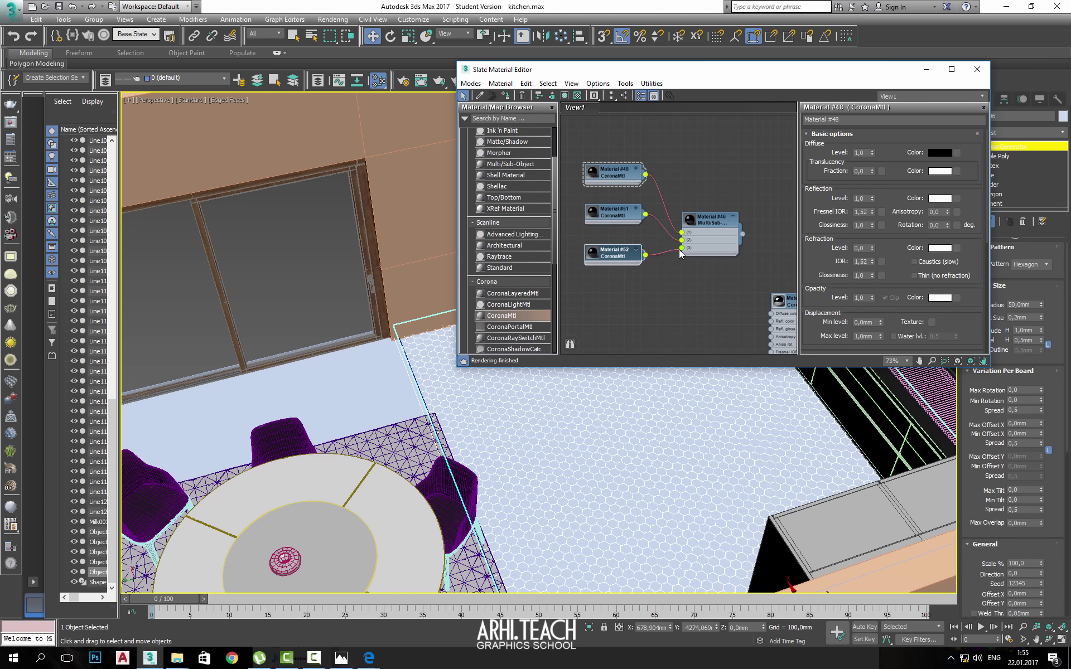
- Set the second sub-material's diffuse to grey and the third's to white
double_click(702, 225)
click(951, 207)
click(384, 129)
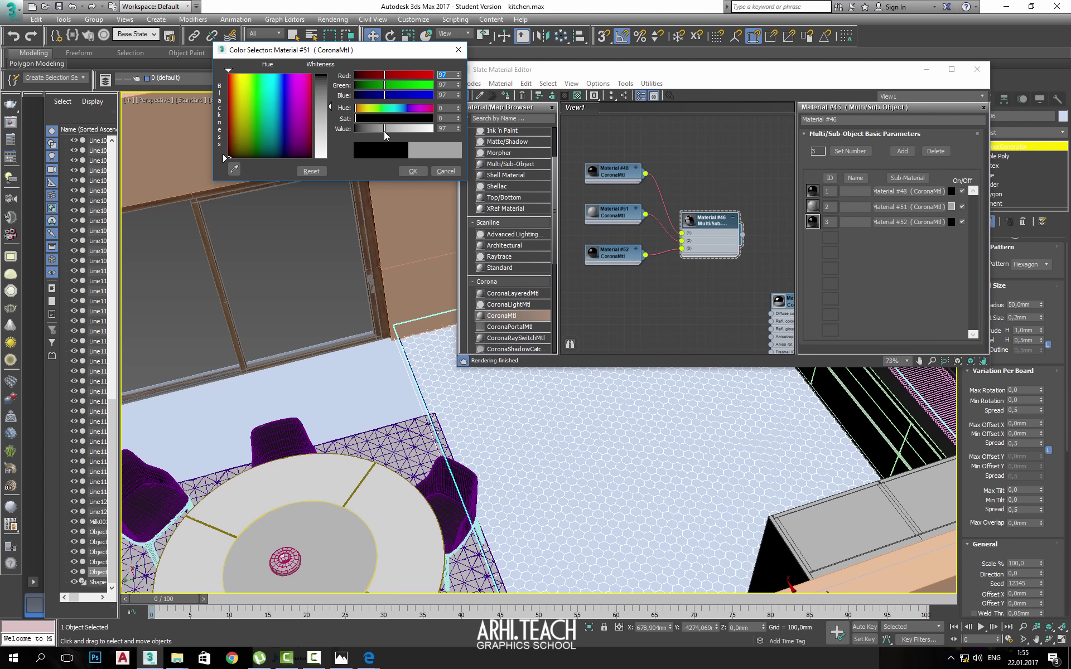
click(413, 171)
click(951, 222)
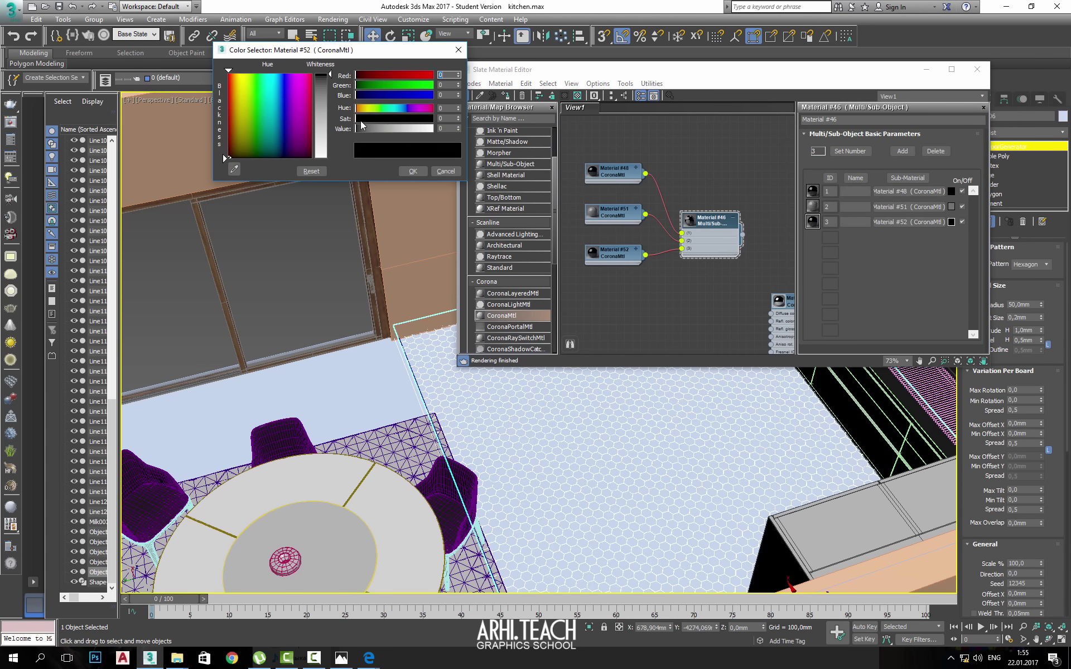
drag(363, 125, 433, 129)
click(413, 172)
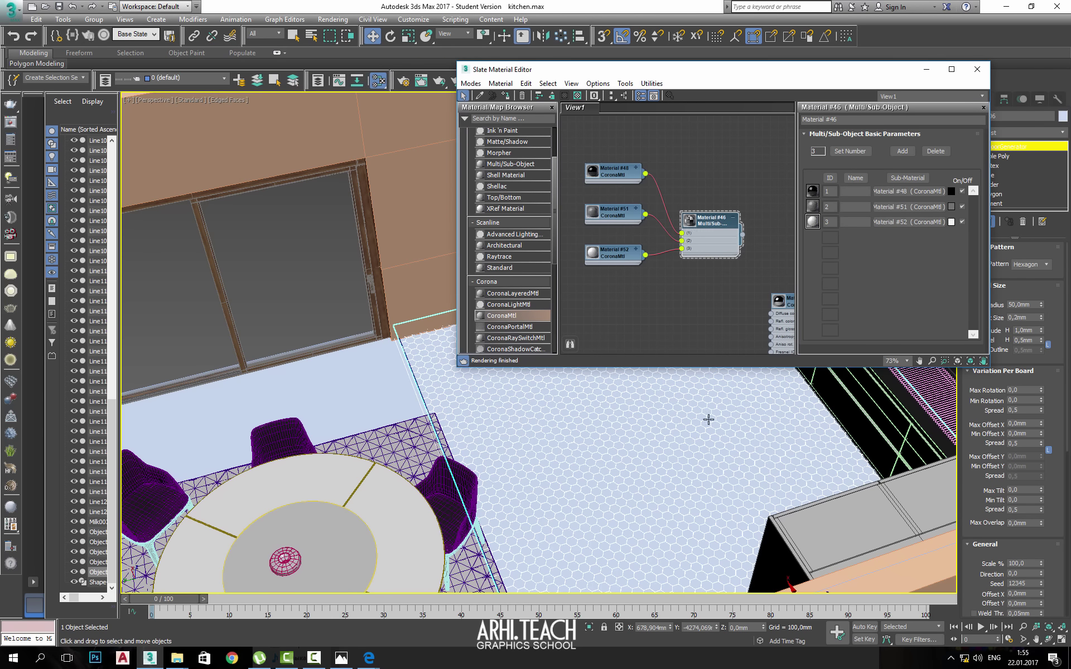
- Create a new CoronaMtl node and assign it to the L-shaped floor
key(shift+z)
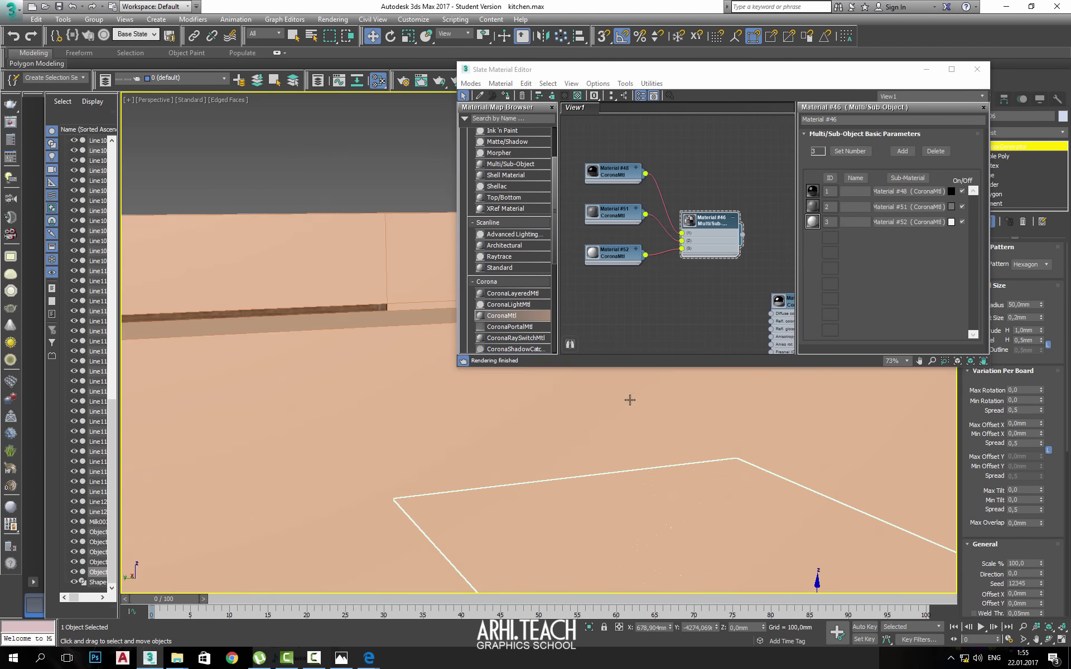
key(shift+z)
key(shift+z)
middle_drag(616, 287, 640, 239)
drag(533, 316, 677, 257)
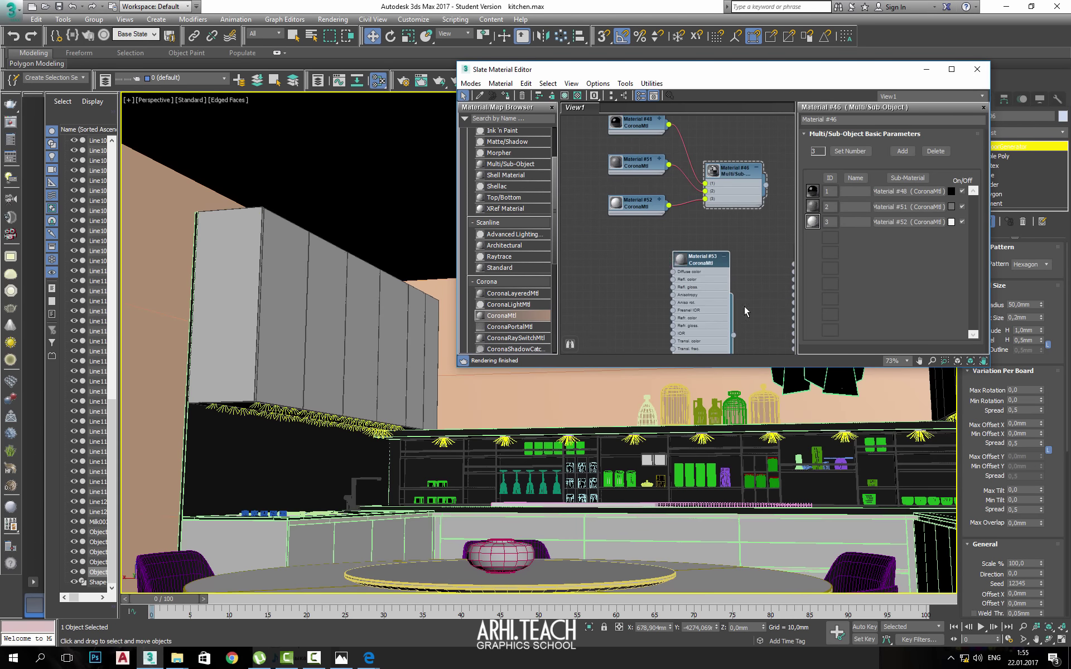
drag(382, 180, 382, 181)
key(shift+z)
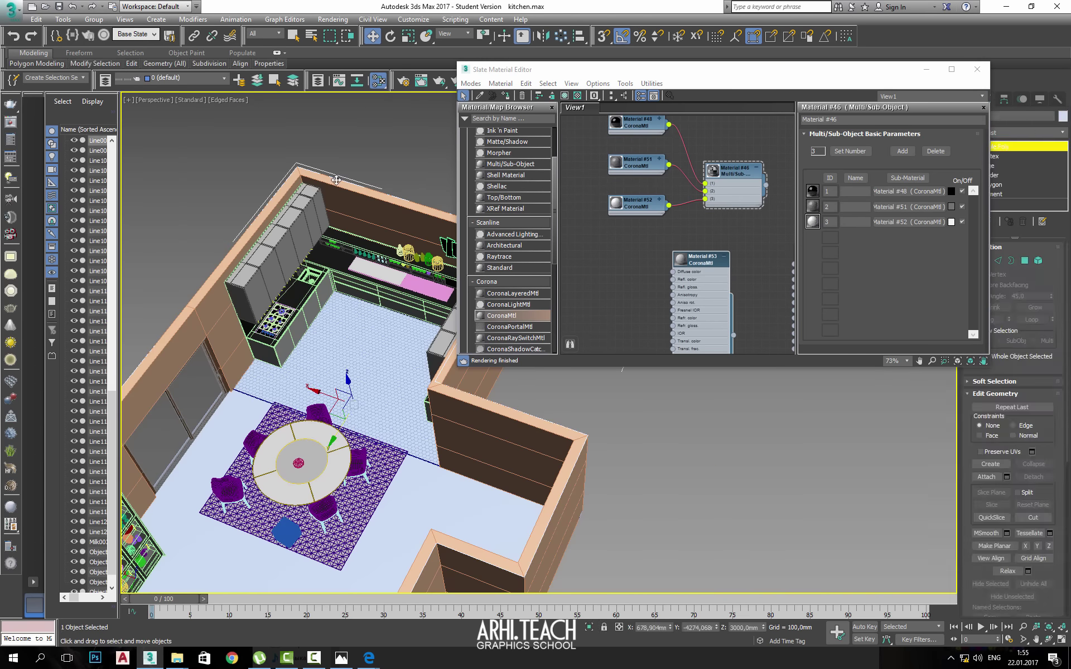
key(shift+z)
key(shift+z)
key(shift+z)
key(shift+z)
key(shift+z)
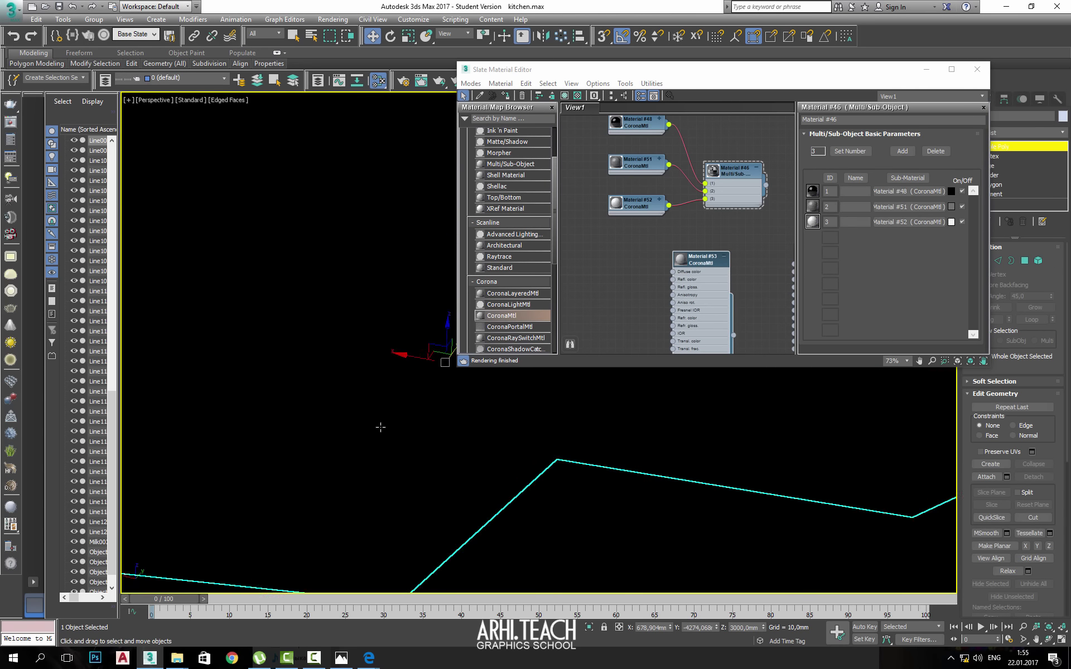
key(shift+z)
- Set the new CoronaMtl's diffuse colour to light grey
key(shift+z)
double_click(701, 260)
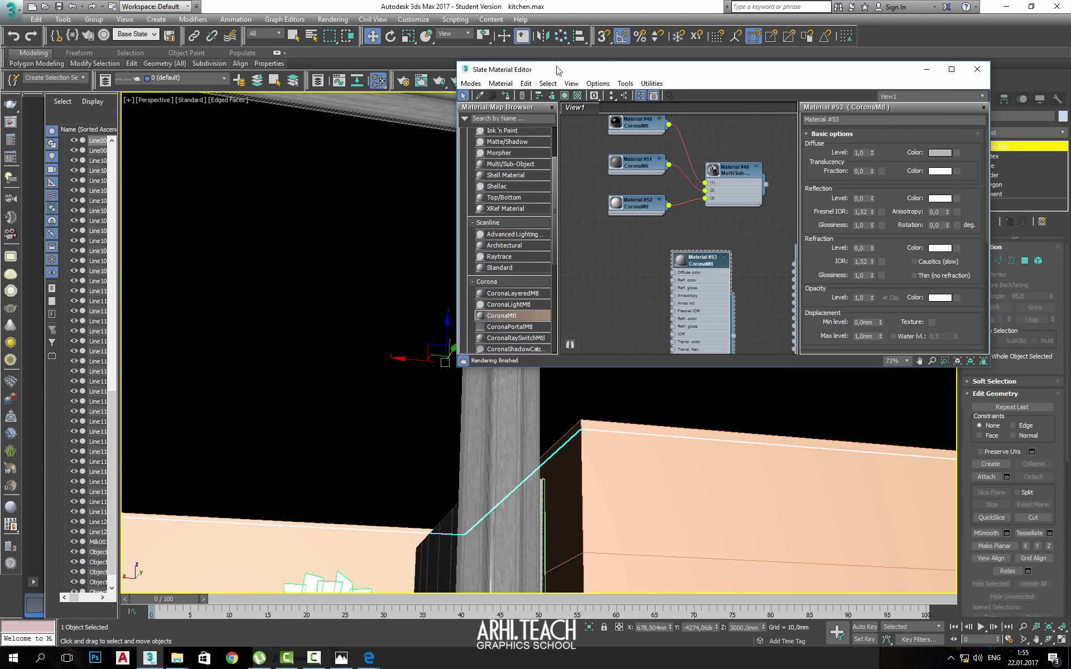
mouse_move(559, 71)
mouse_down()
mouse_move(690, 44)
mouse_move(565, 36)
mouse_up()
key(shift+z)
click(696, 70)
click(974, 121)
drag(332, 128, 410, 185)
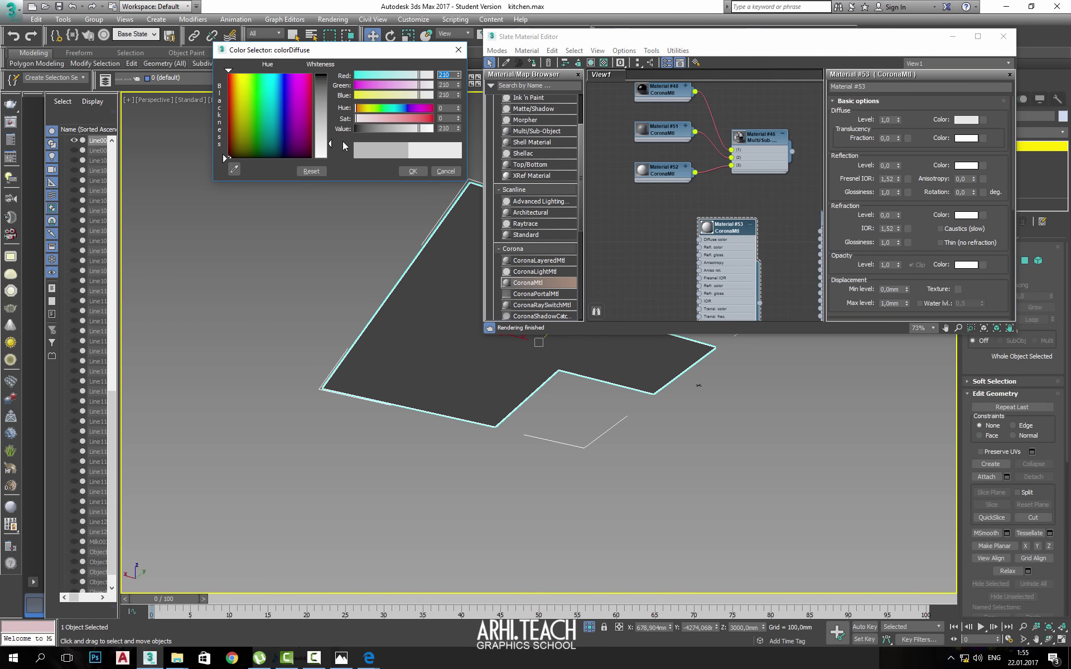
click(445, 171)
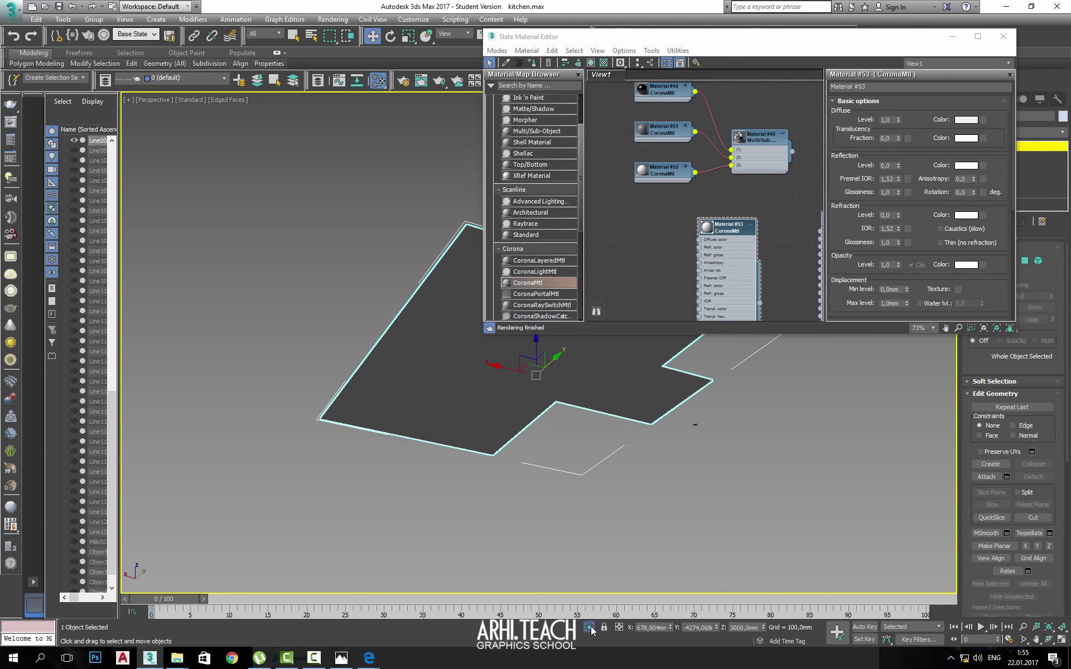
- Assign the black/grey/white Material #46 to the hexagon floor
key(shift+z)
key(shift+z)
key(shift+z)
click(419, 352)
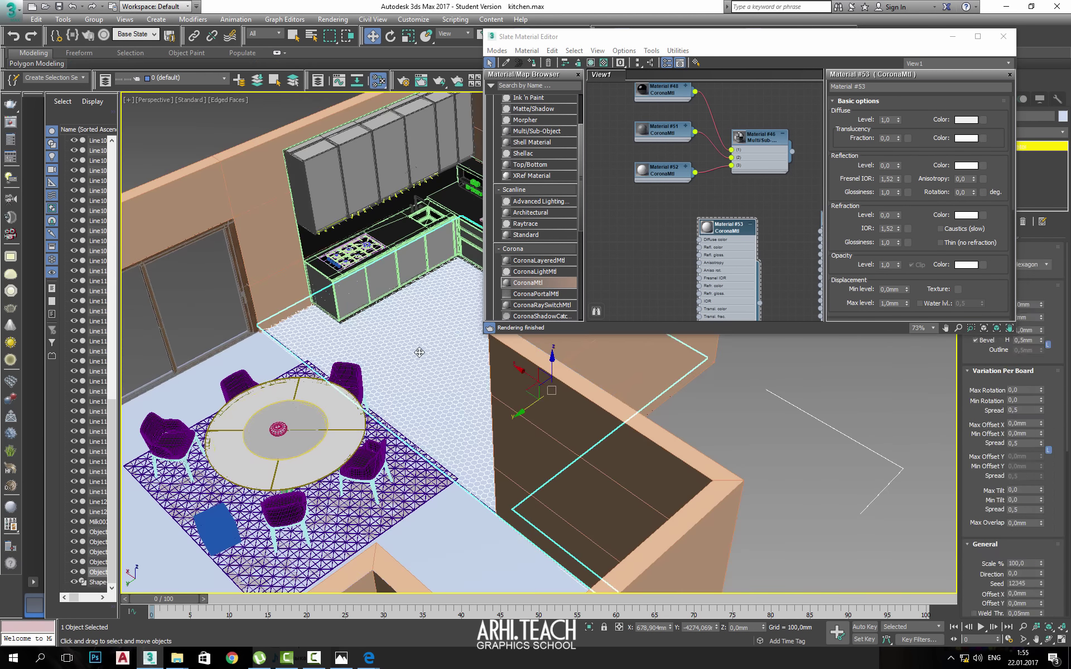
double_click(760, 137)
key(shift+z)
key(shift+z)
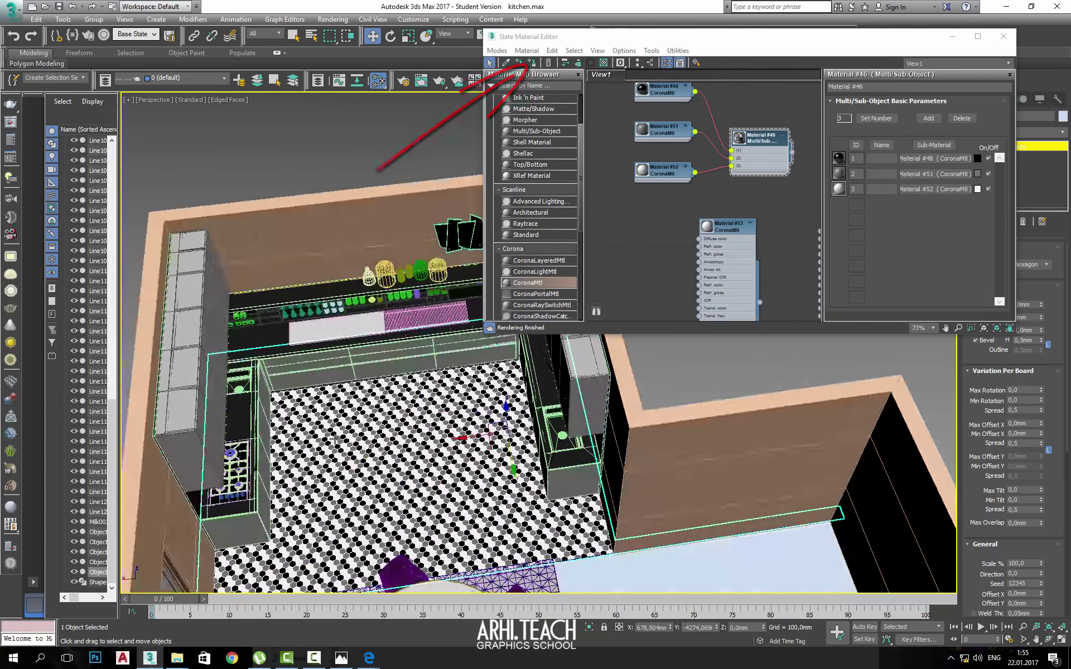
key(shift+z)
key(shift+z)
- Add a MaterialByElement modifier to the hexagon floor
click(1003, 36)
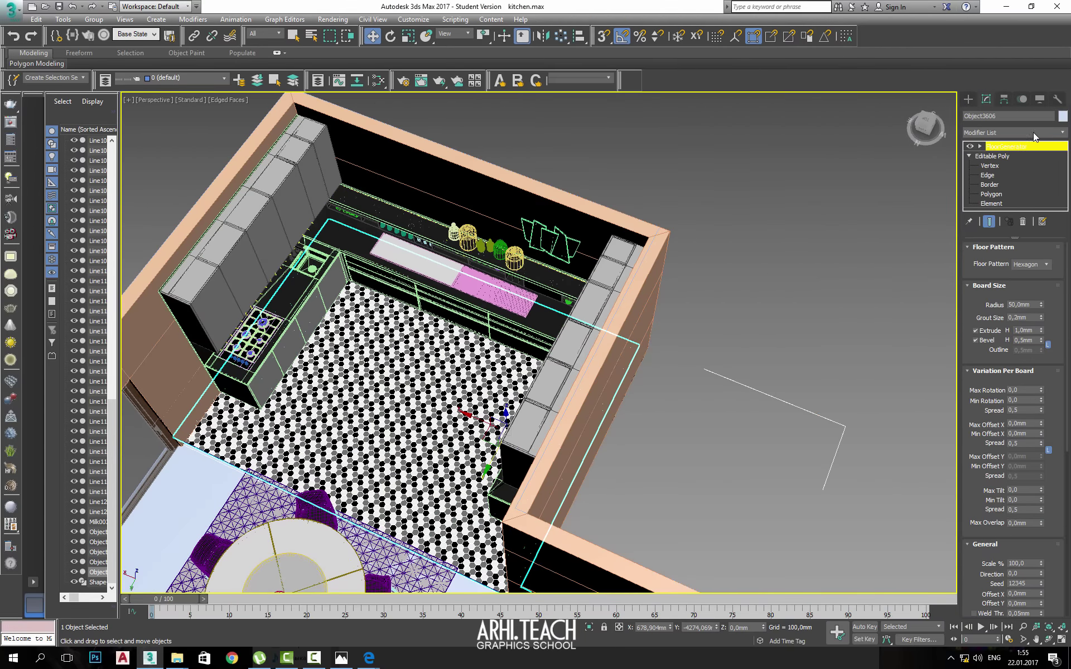
click(1019, 133)
scroll(1019, 133, down, 2)
key(m)
key(m)
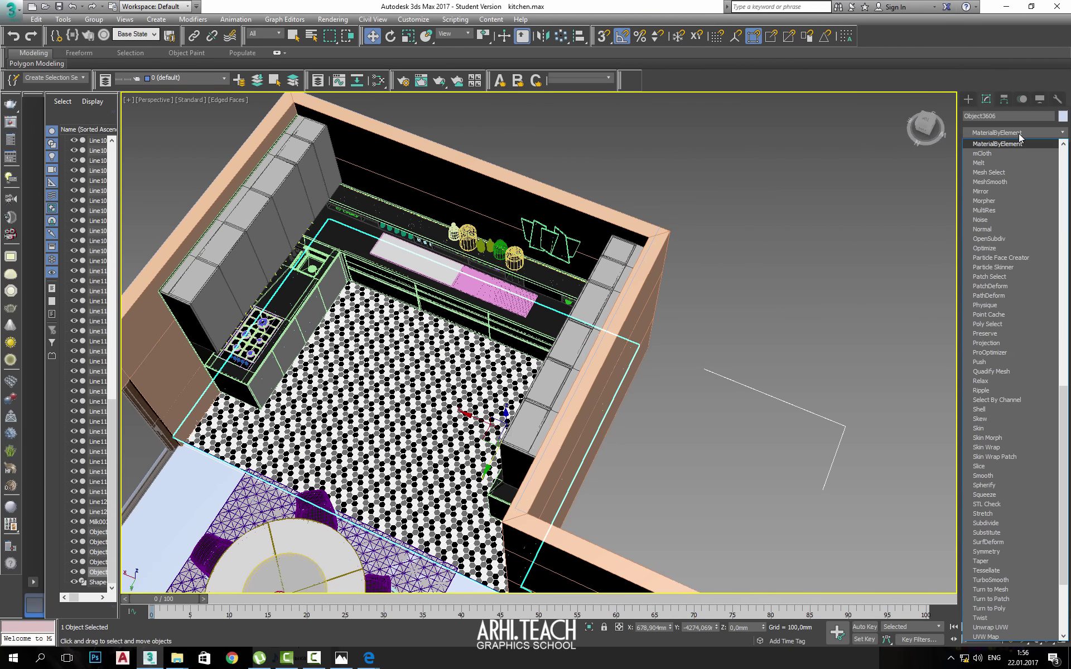
key(Return)
key(shift+z)
key(shift+z)
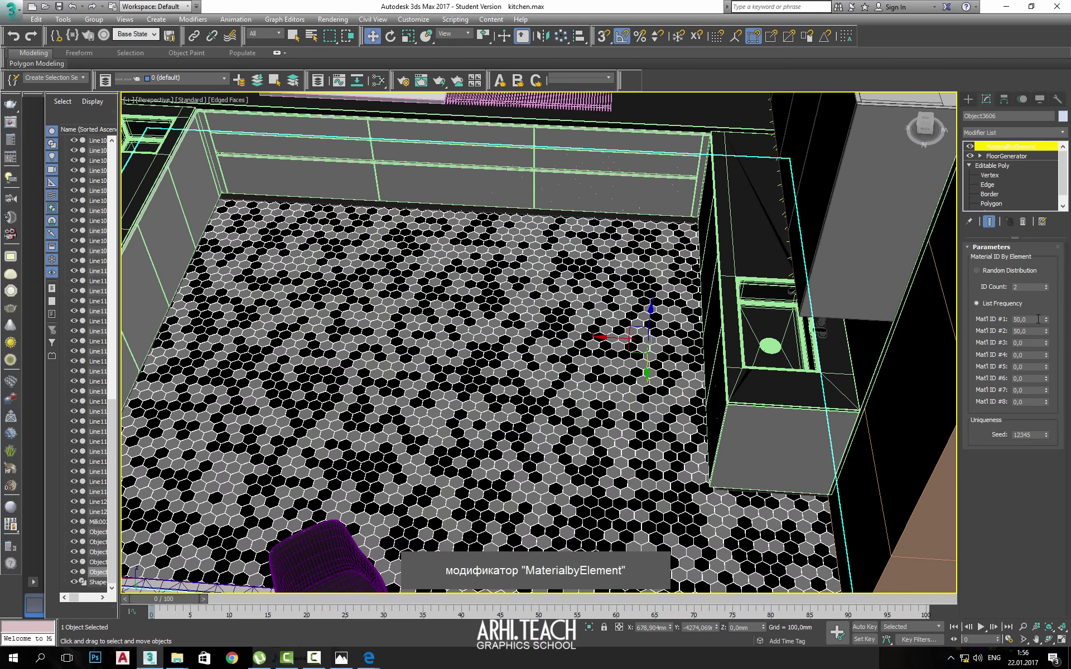
- Set the List Frequency of Mat'l IDs #1, #2 and #3 to 30 each
key(Tab)
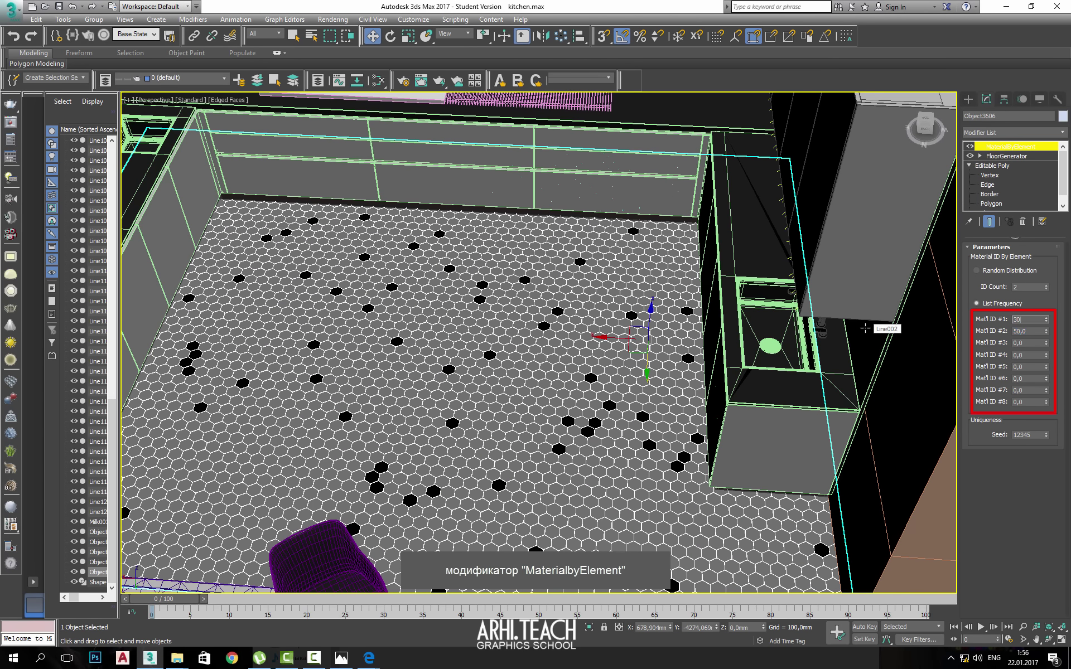
key(Tab)
text(30)
key(Tab)
text(30)
key(Return)
key(shift+z)
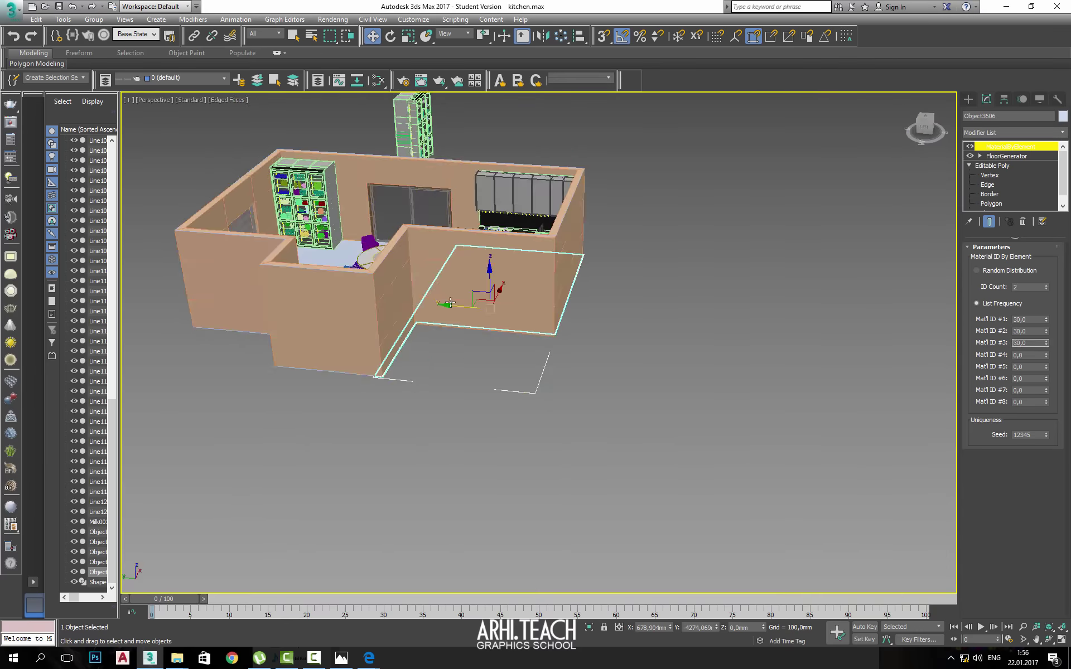
key(shift+z)
click(527, 375)
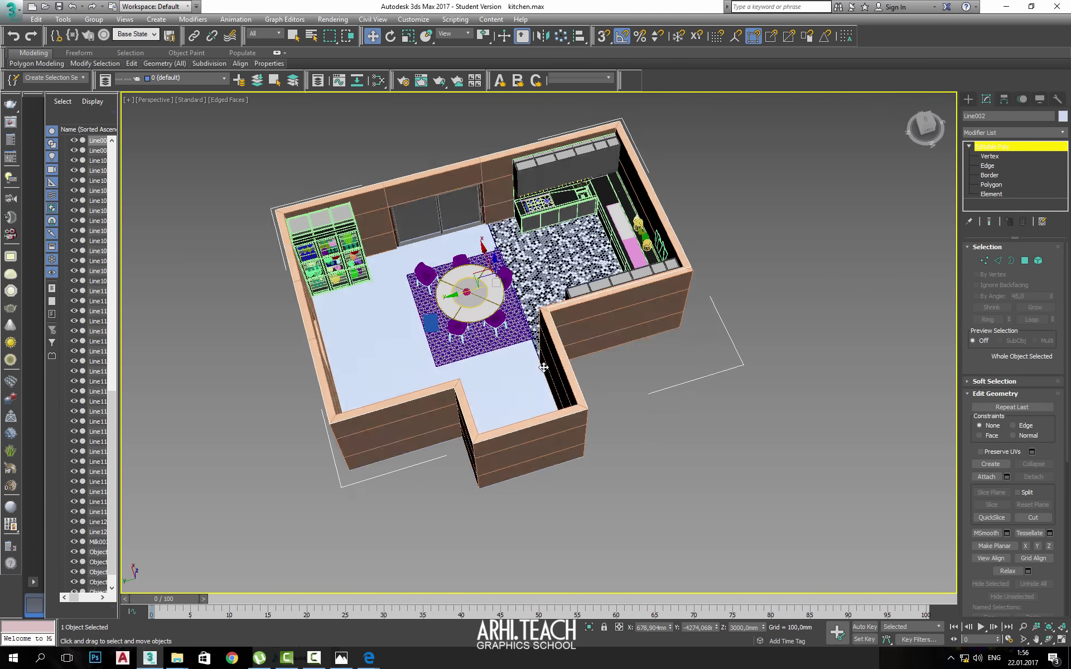
- Isolate the dining floor (Line003) and open the wood textures Maps folder
key(alt+q)
key(alt+q)
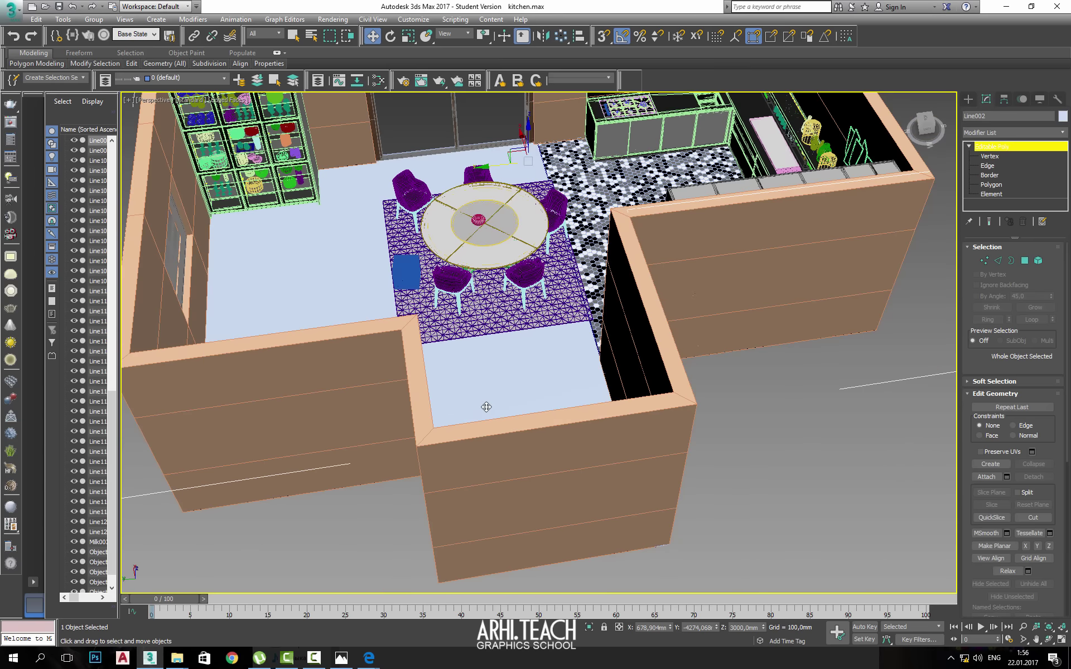
click(486, 407)
key(alt+q)
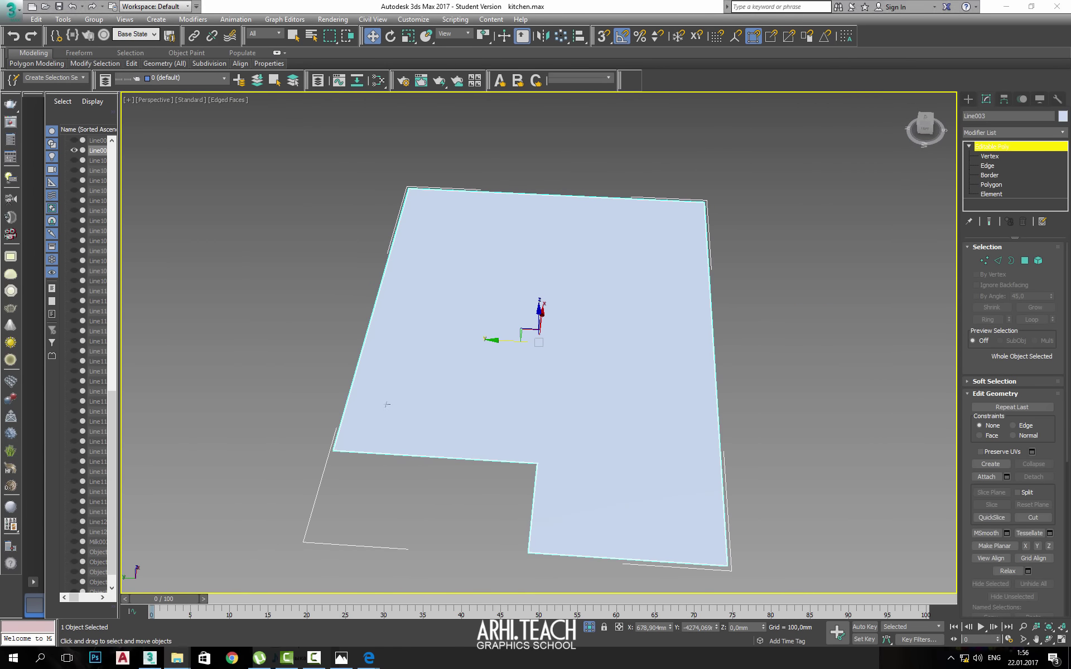
key(alt+Tab)
double_click(440, 201)
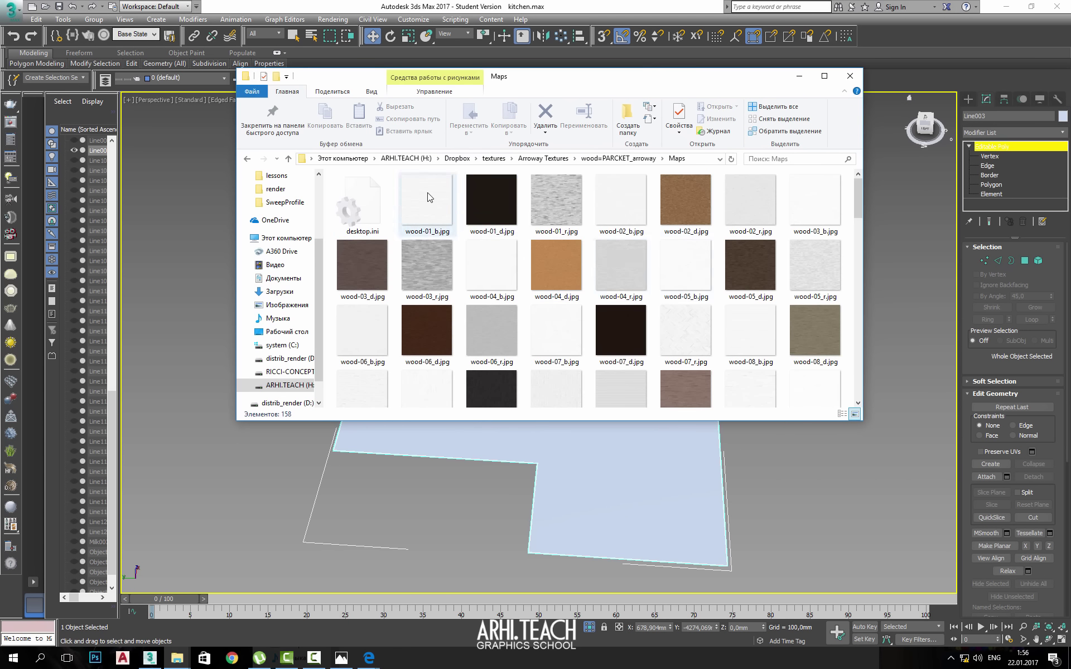
click(702, 217)
drag(613, 76, 915, 206)
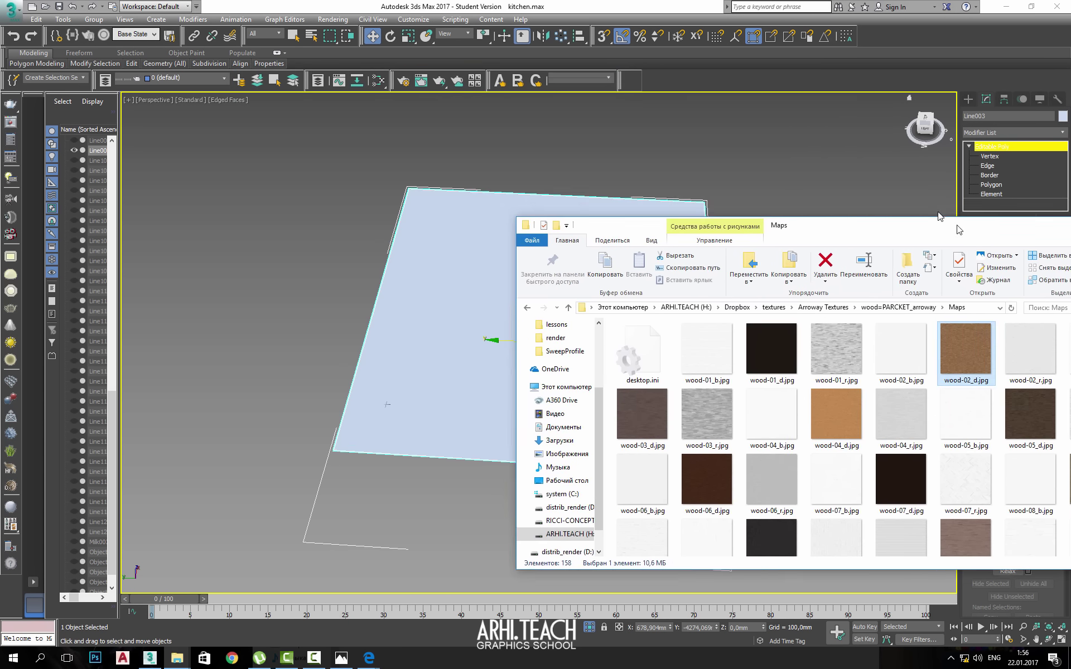
click(378, 81)
- Create a new CoronaMtl in the Slate editor and assign it to the dining floor
key(alt+Tab)
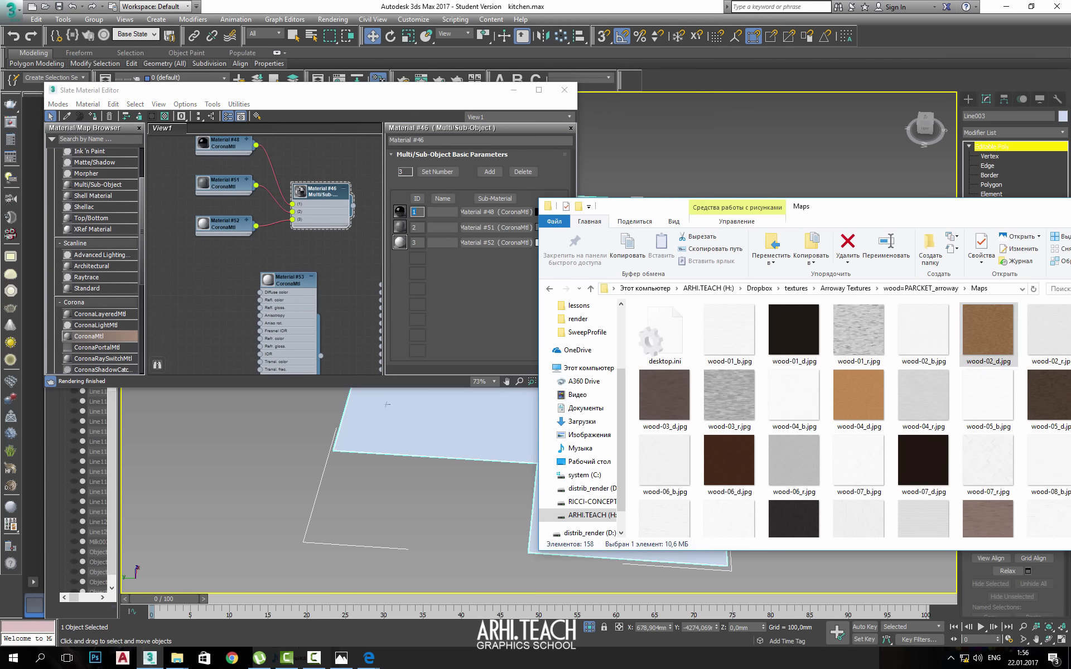
middle_drag(198, 248, 291, 163)
drag(101, 337, 240, 200)
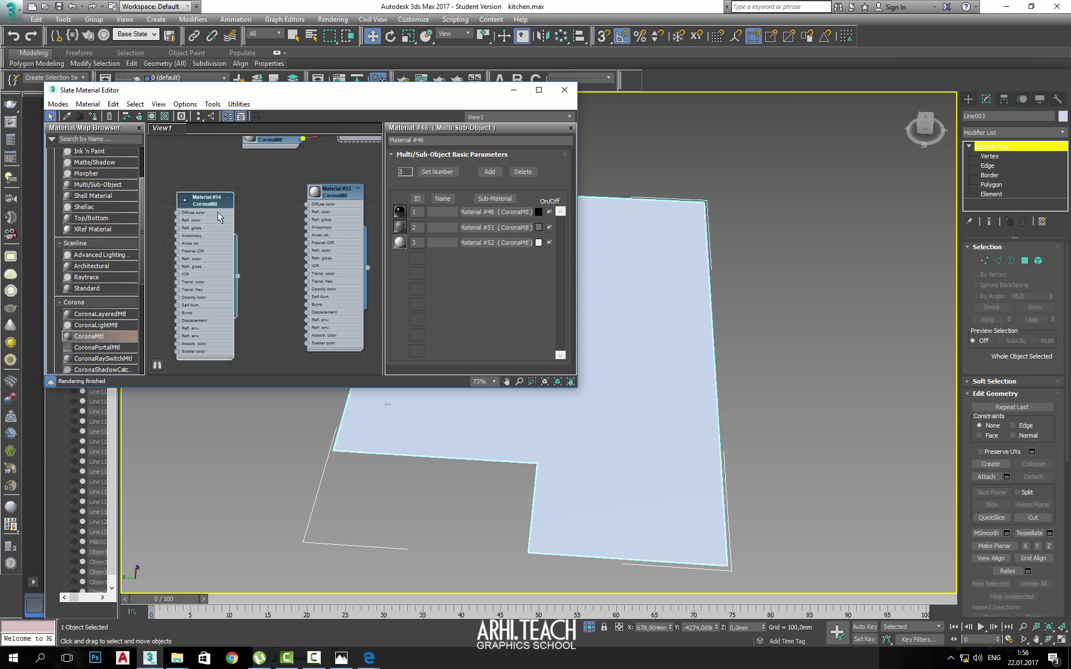
mouse_move(284, 278)
mouse_down()
mouse_move(546, 357)
mouse_move(641, 424)
mouse_up()
scroll(641, 402, up, 3)
- Add wood-02_d, wood-02_b and wood-02_r bitmaps as diffuse, bump and reflection maps
key(alt+Tab)
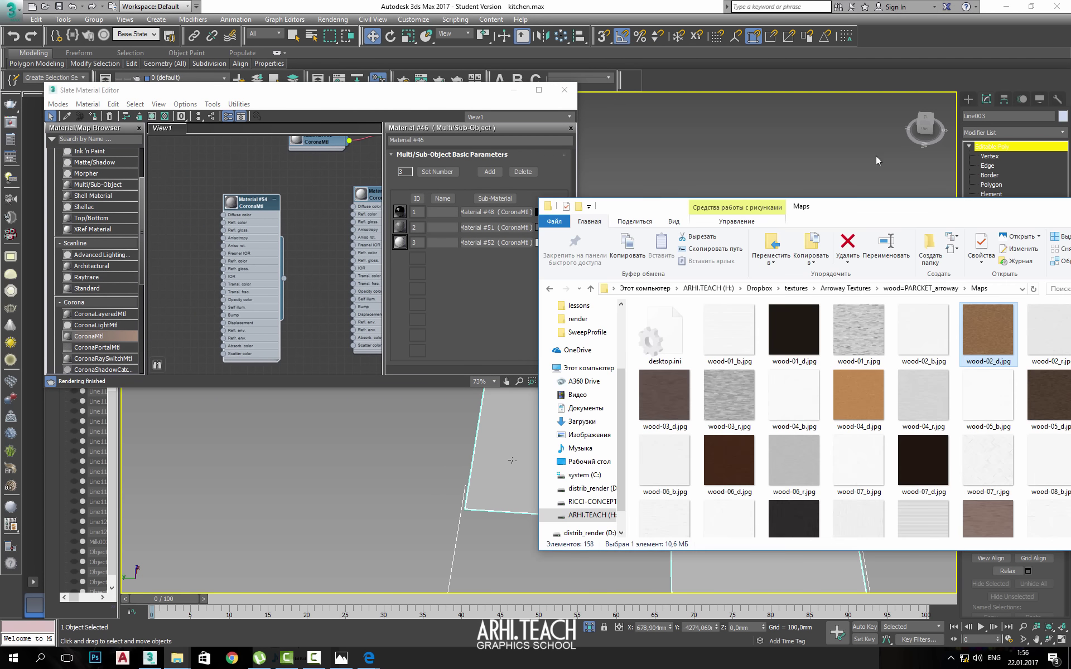
drag(893, 348, 223, 214)
drag(828, 349, 170, 333)
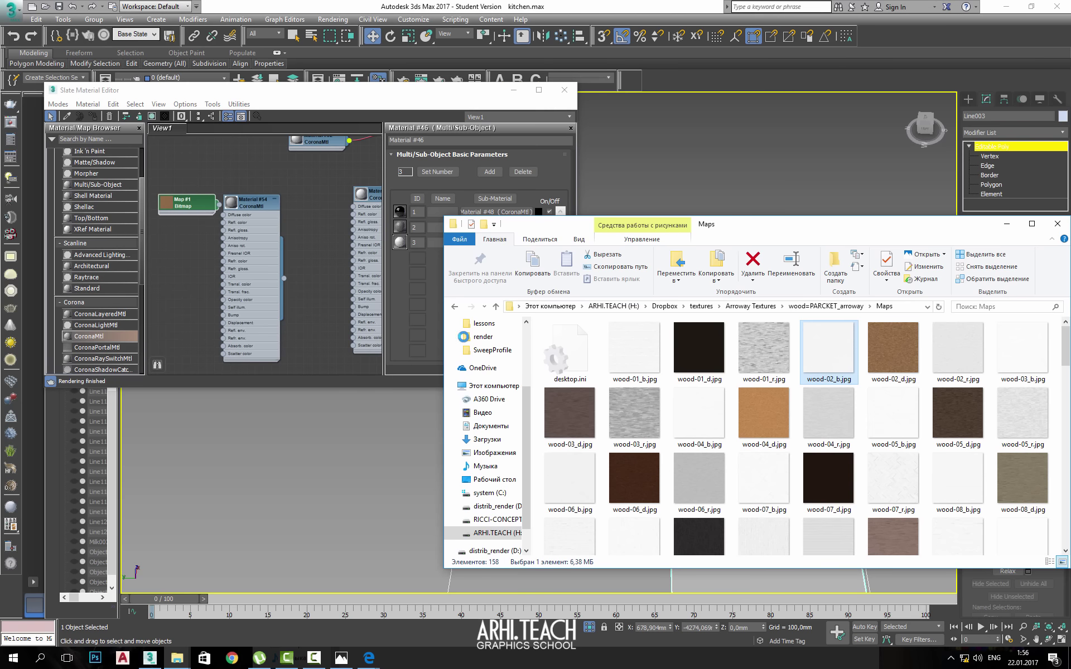
drag(970, 362, 187, 245)
scroll(223, 251, up, 2)
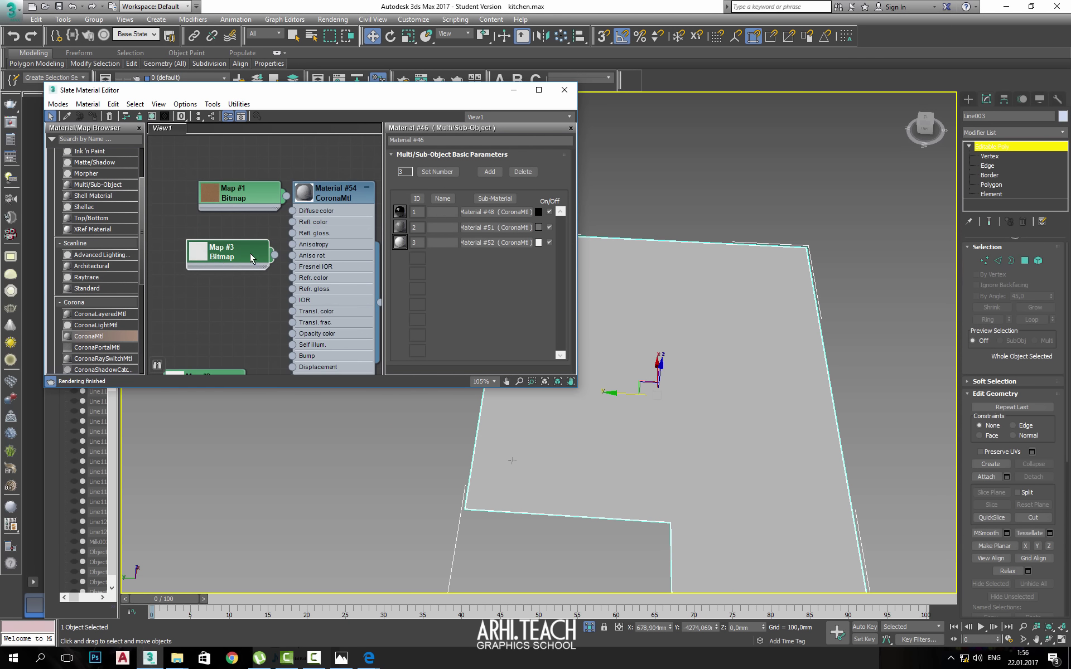
double_click(246, 255)
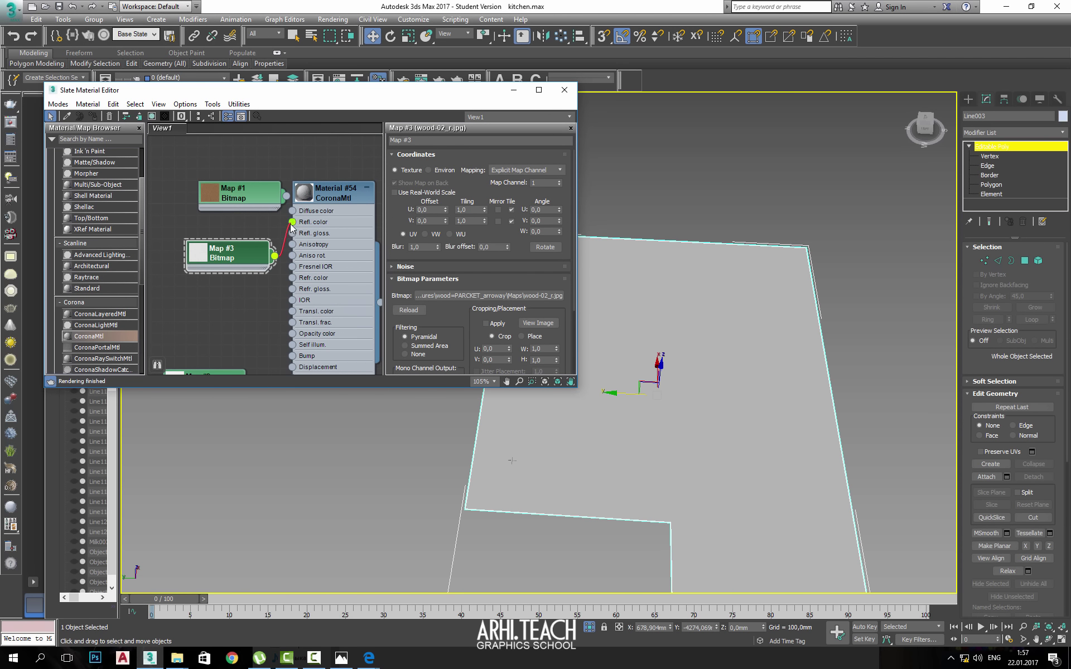
double_click(234, 192)
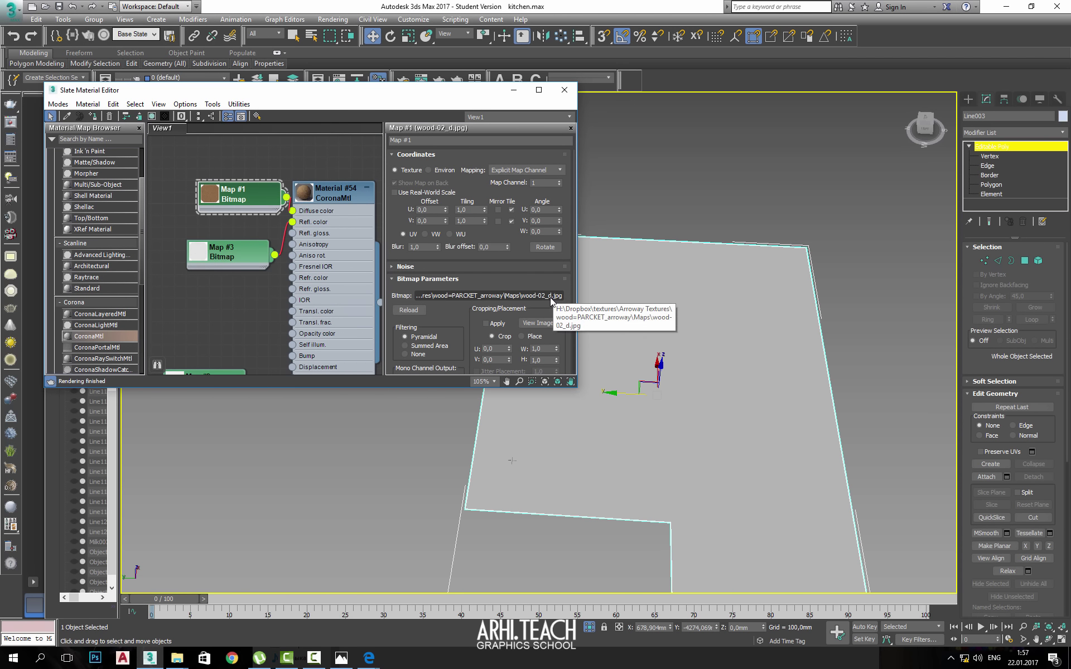
middle_drag(206, 358, 201, 286)
drag(202, 307, 202, 261)
middle_drag(291, 294, 295, 389)
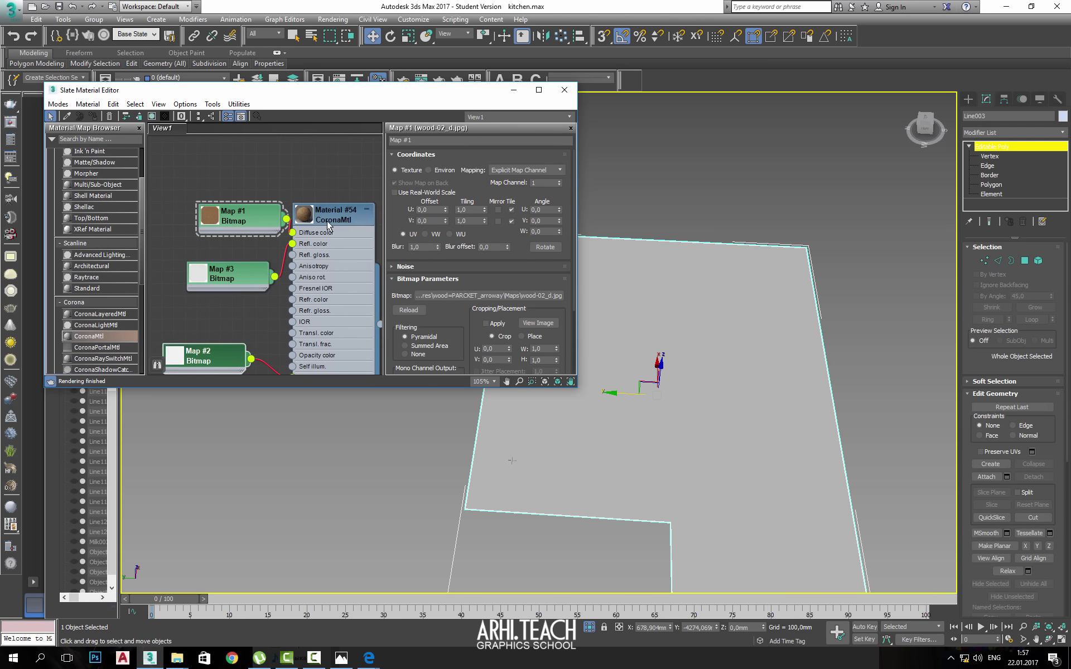
- Review the Corona material and wood-02_d map settings
double_click(334, 216)
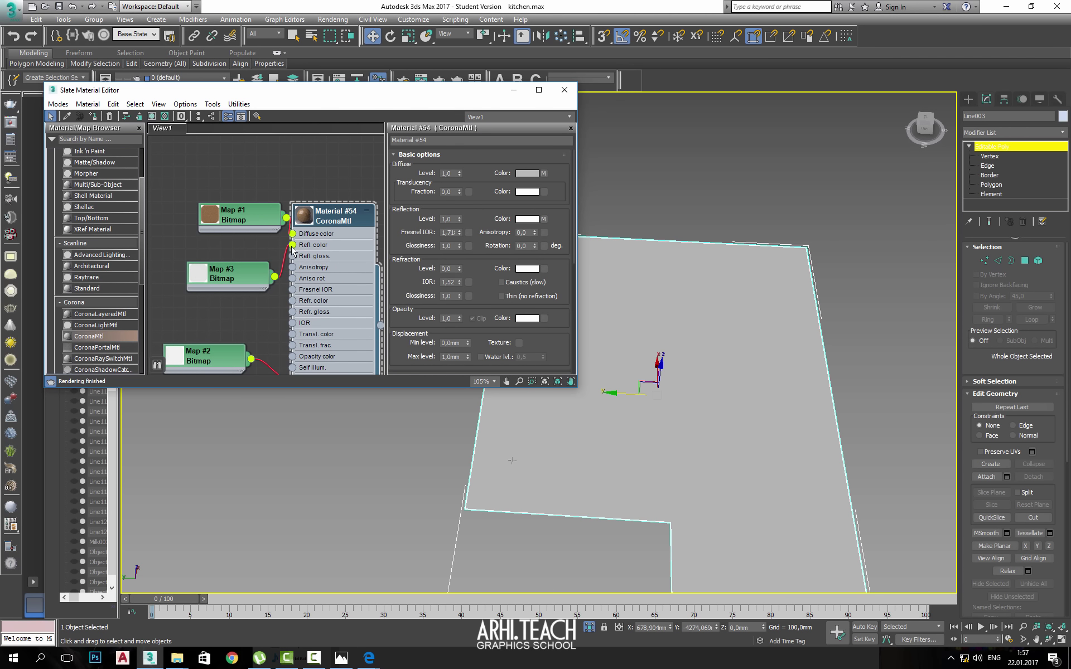
scroll(491, 274, down, 5)
scroll(468, 338, down, 2)
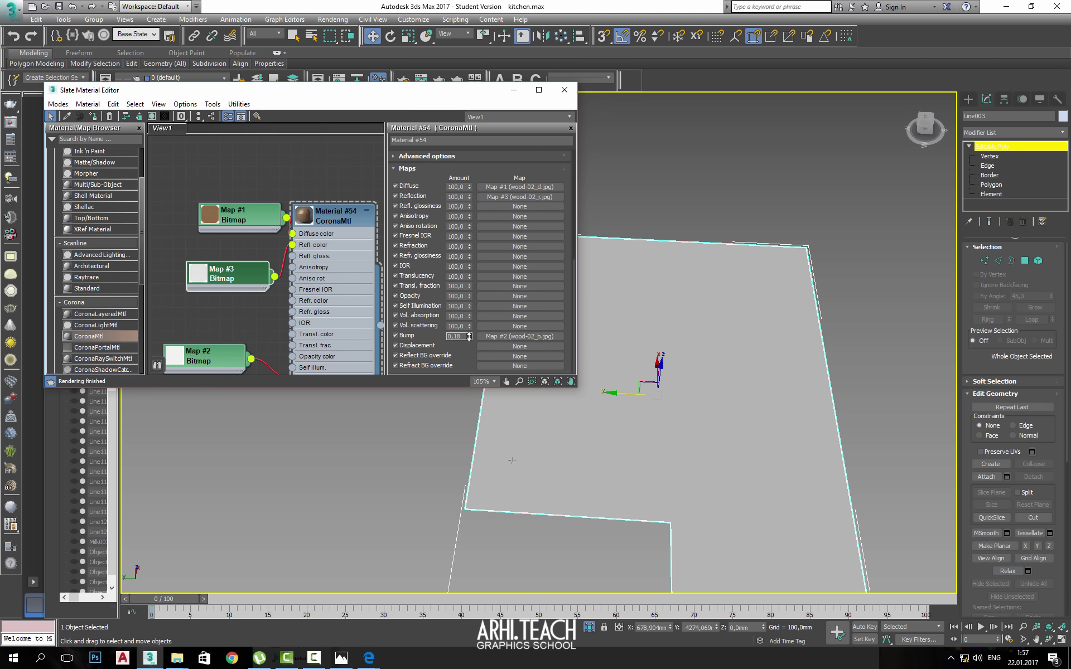
drag(420, 95, 338, 92)
double_click(128, 180)
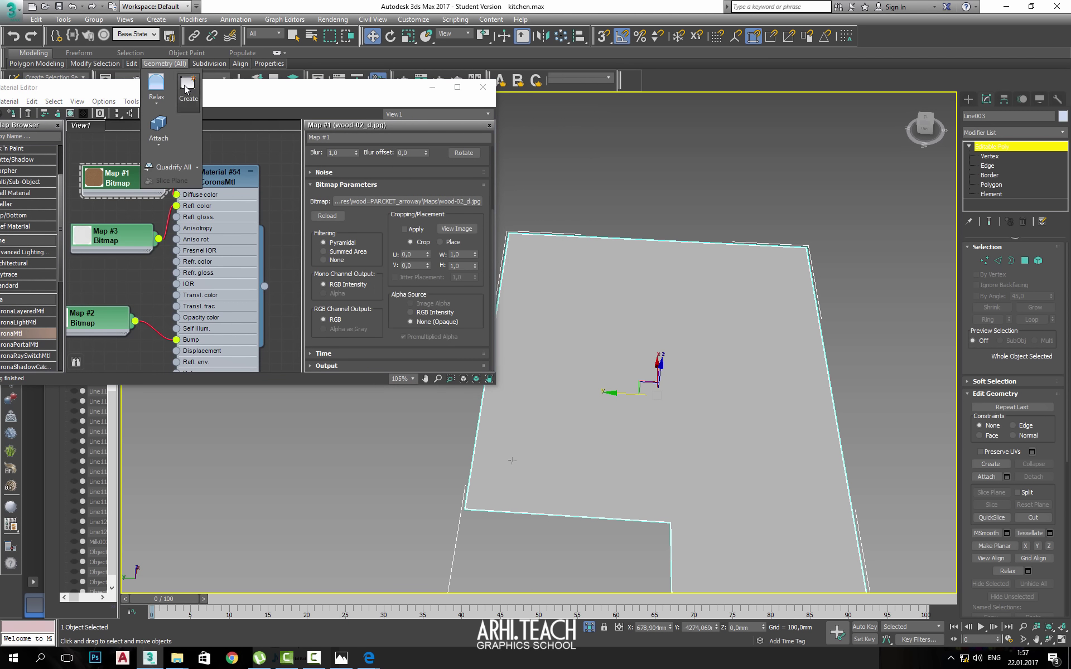
mouse_move(223, 88)
mouse_down()
mouse_move(449, 101)
mouse_move(156, 99)
mouse_up()
- Show the wood material in the viewport and add a Box UVW Map with an enlarged gizmo
click(300, 132)
click(1012, 132)
click(979, 524)
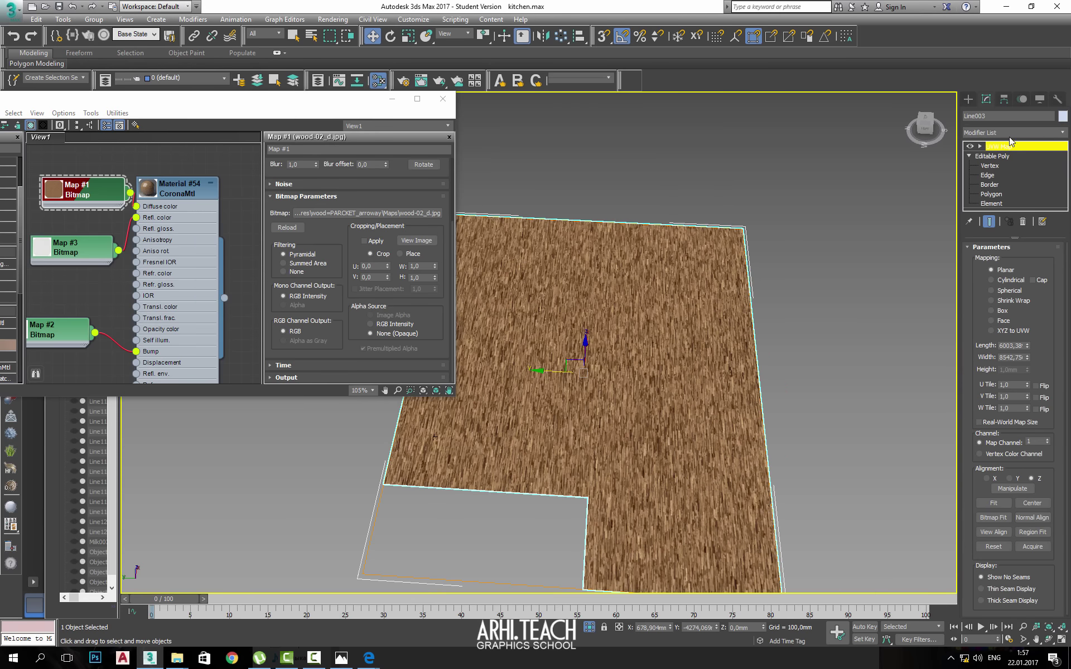
click(980, 146)
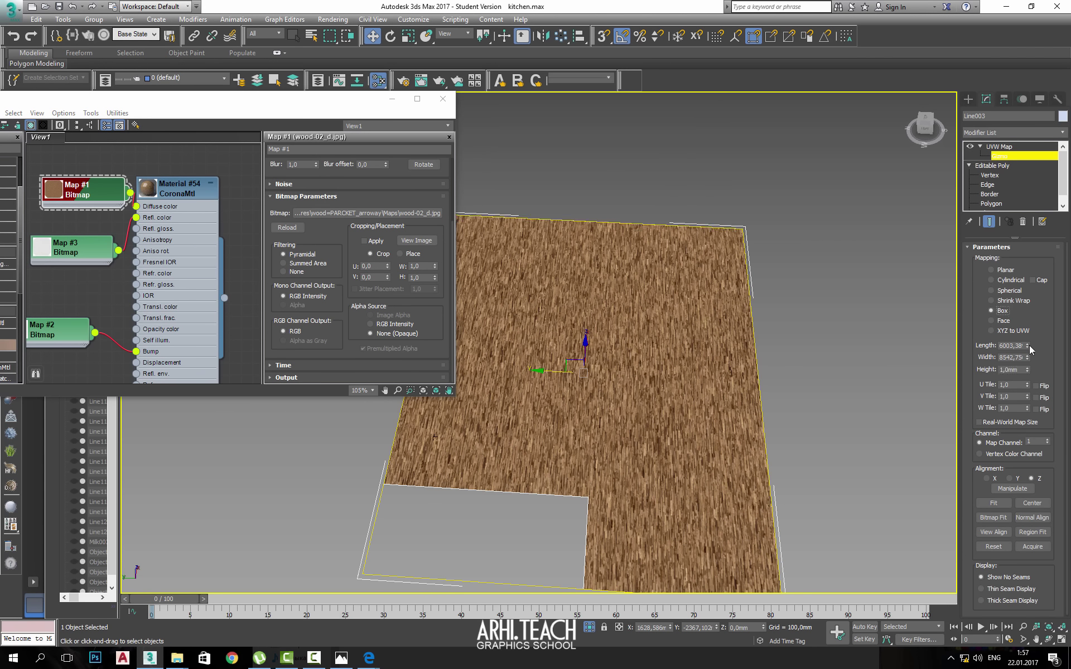
click(412, 41)
drag(594, 375, 601, 393)
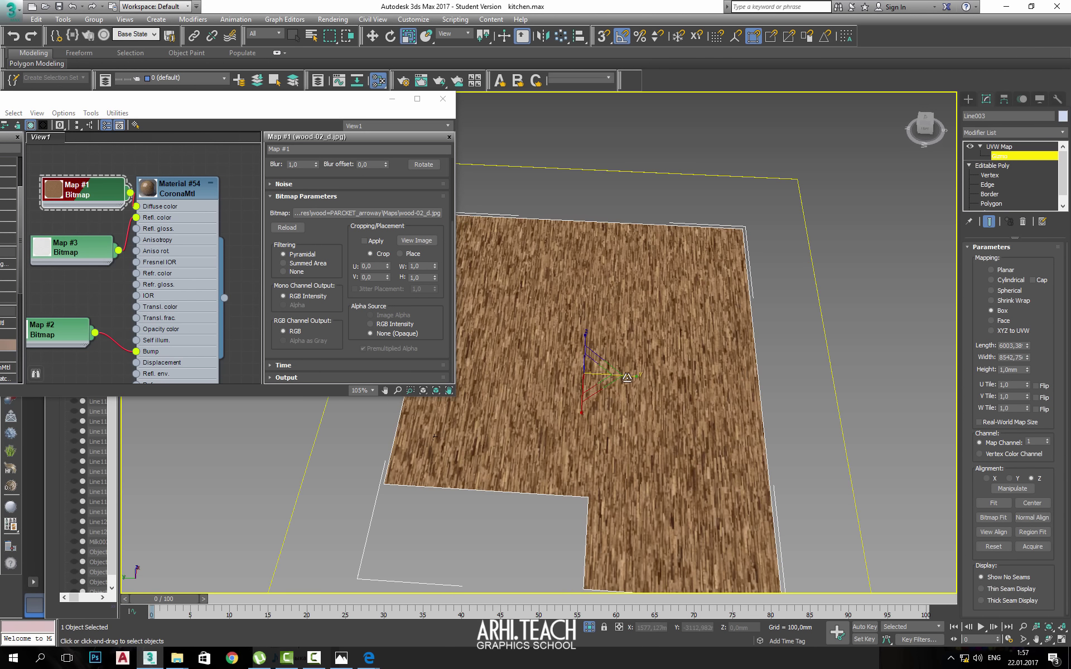
- Exit isolation and select the table, chairs and rug group (Group63068)
click(455, 98)
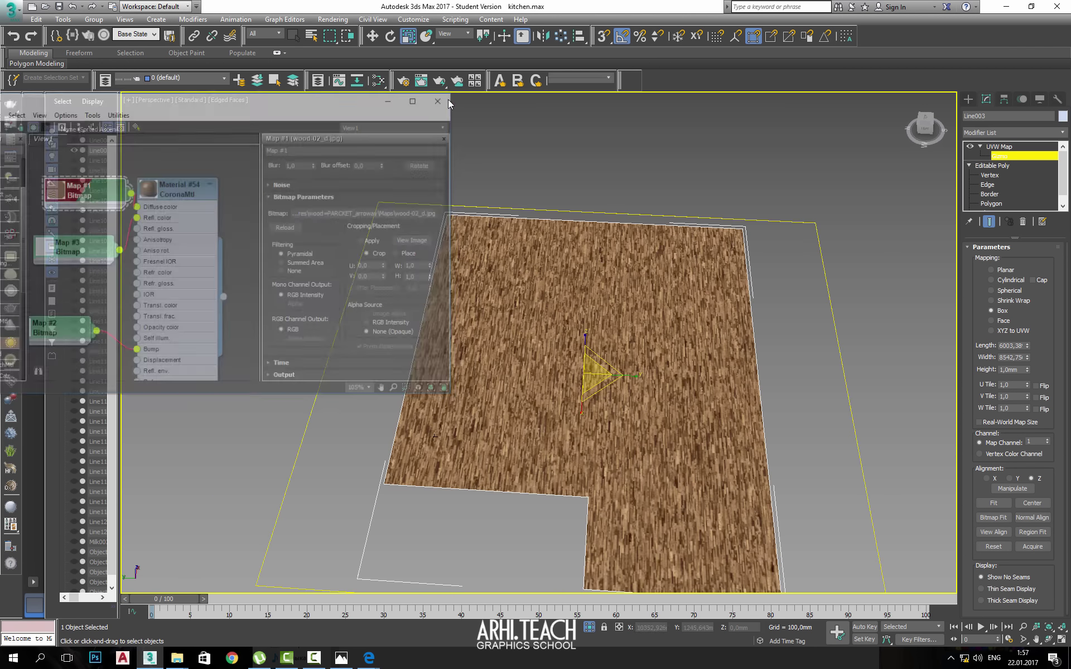
click(589, 626)
scroll(664, 457, down, 5)
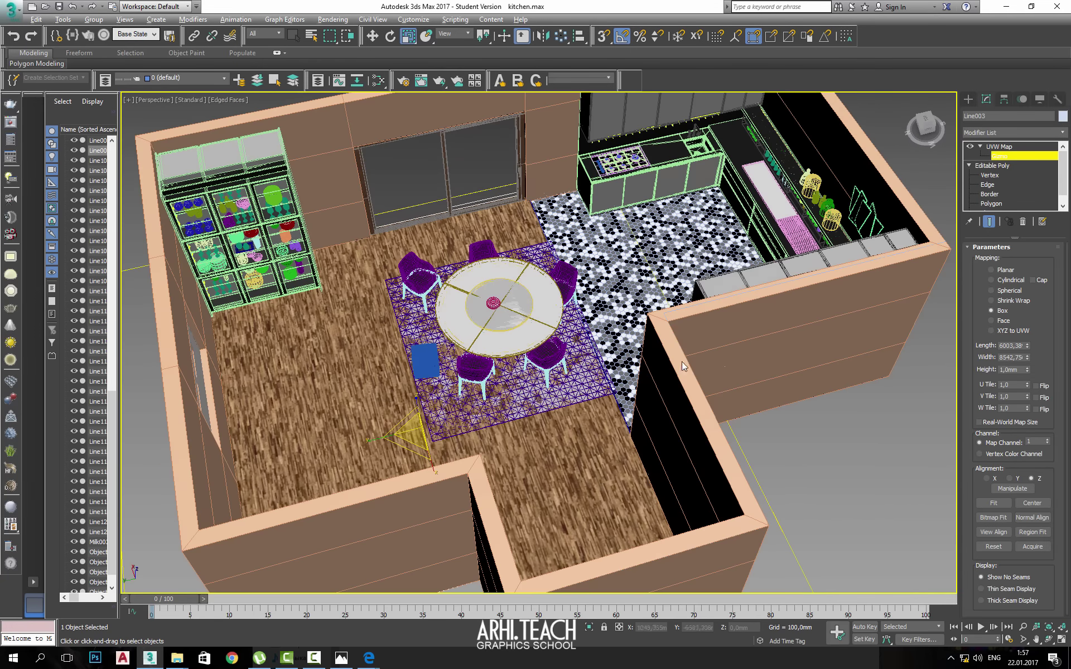
click(682, 362)
key(w)
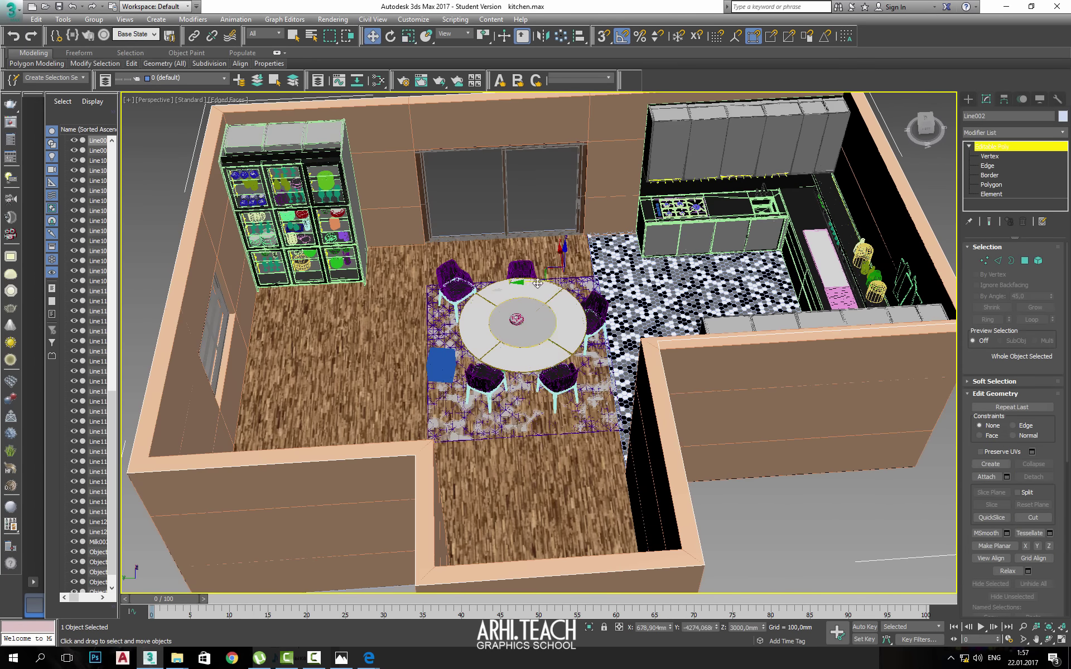
click(479, 335)
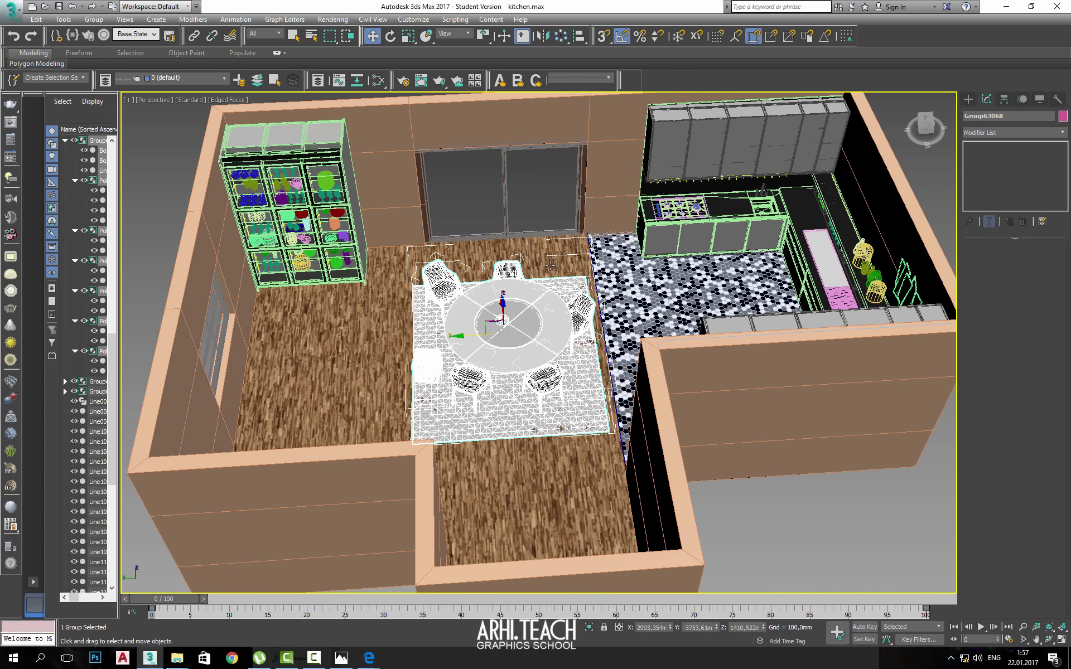
- Nudge Group63068 slightly right in Top view and save kitchen.max
key(t)
scroll(585, 263, up, 3)
drag(585, 264, 587, 266)
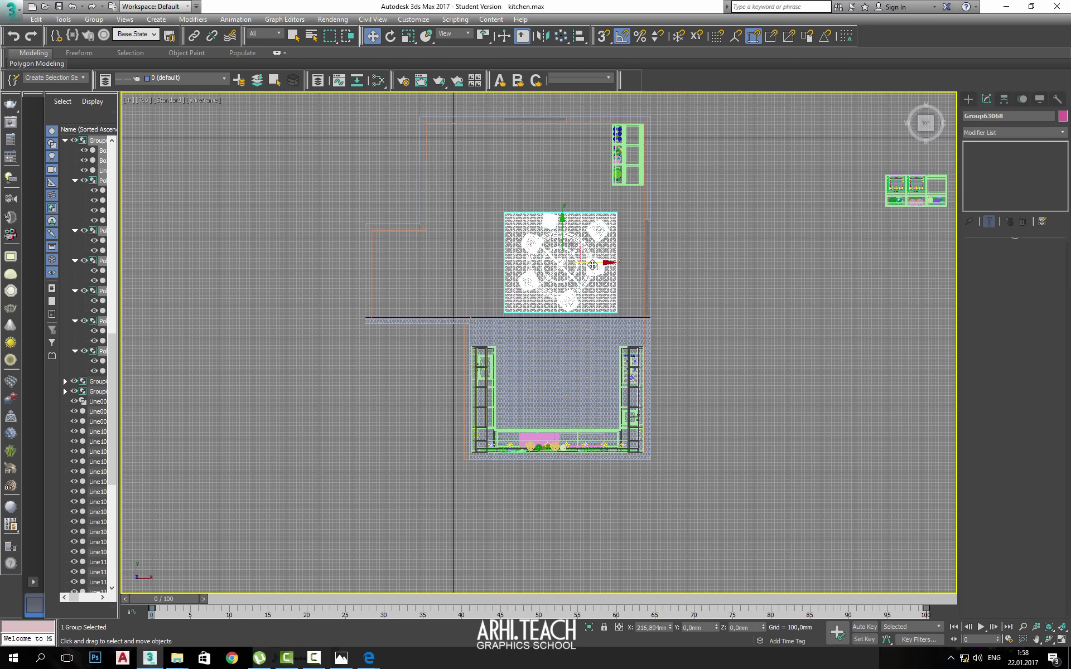
key(shift+z)
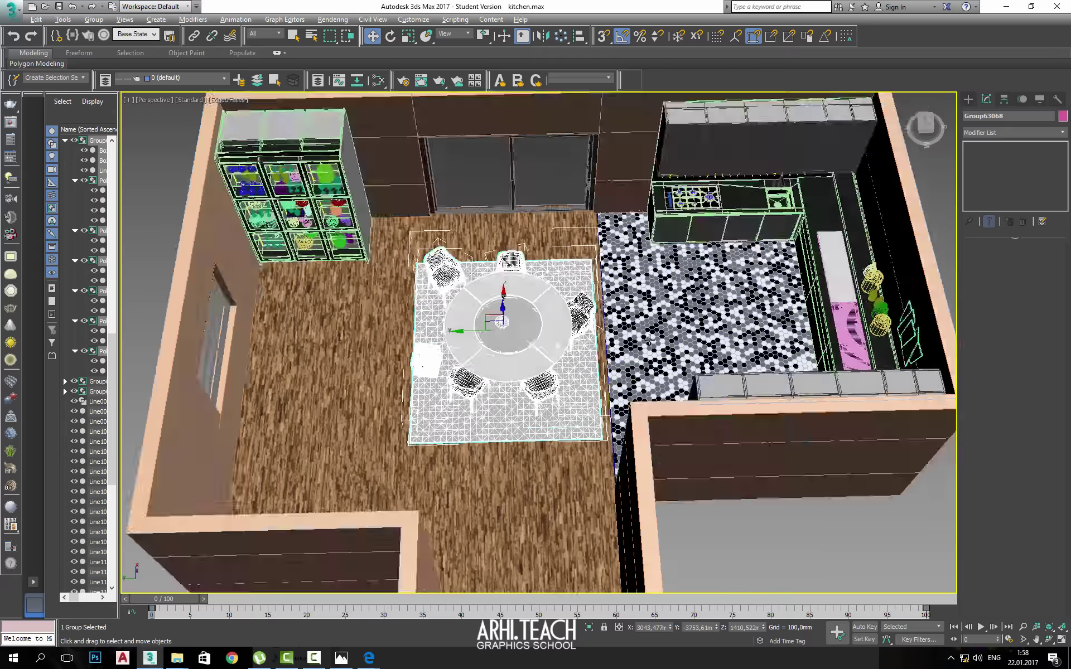
click(11, 8)
click(47, 113)
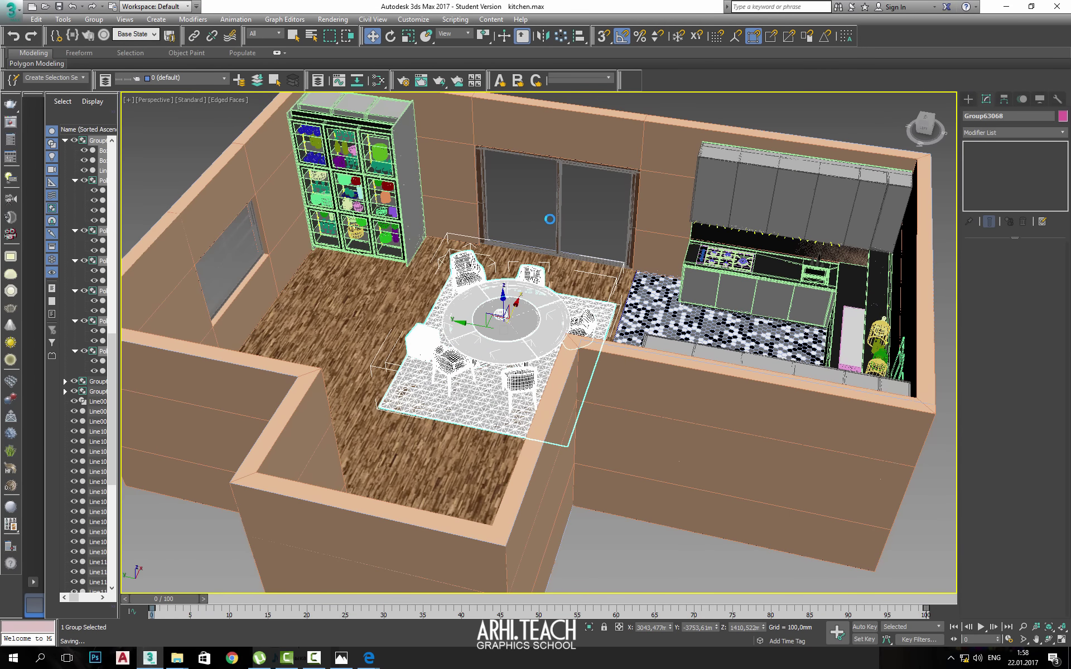
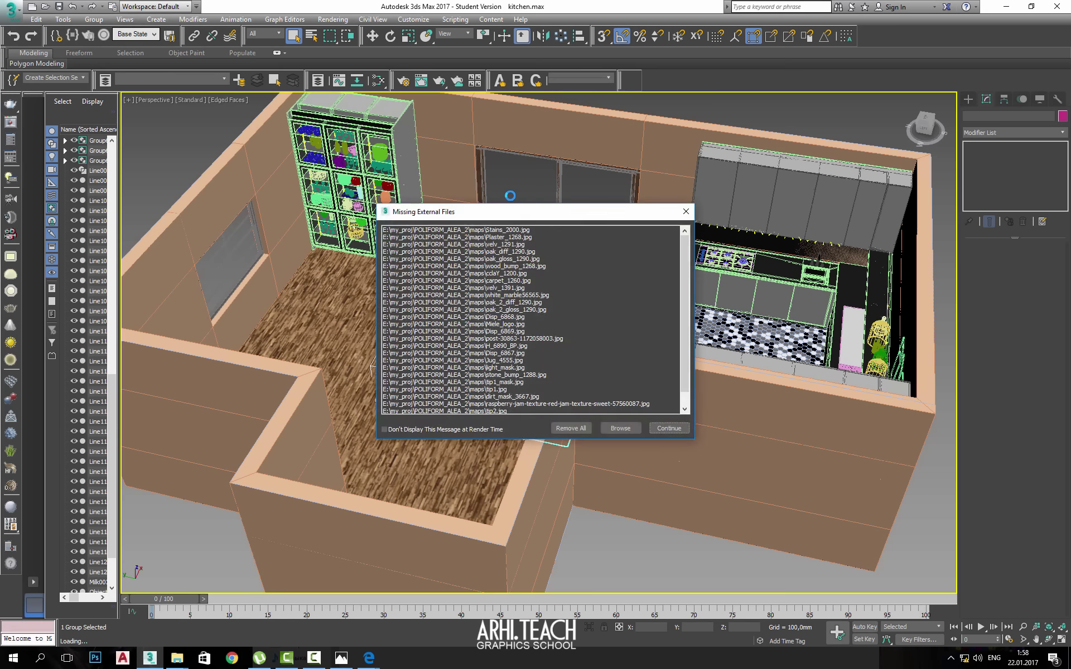
- Add a 3D folder as an external file search path, then remove it again
scroll(460, 388, down, 1)
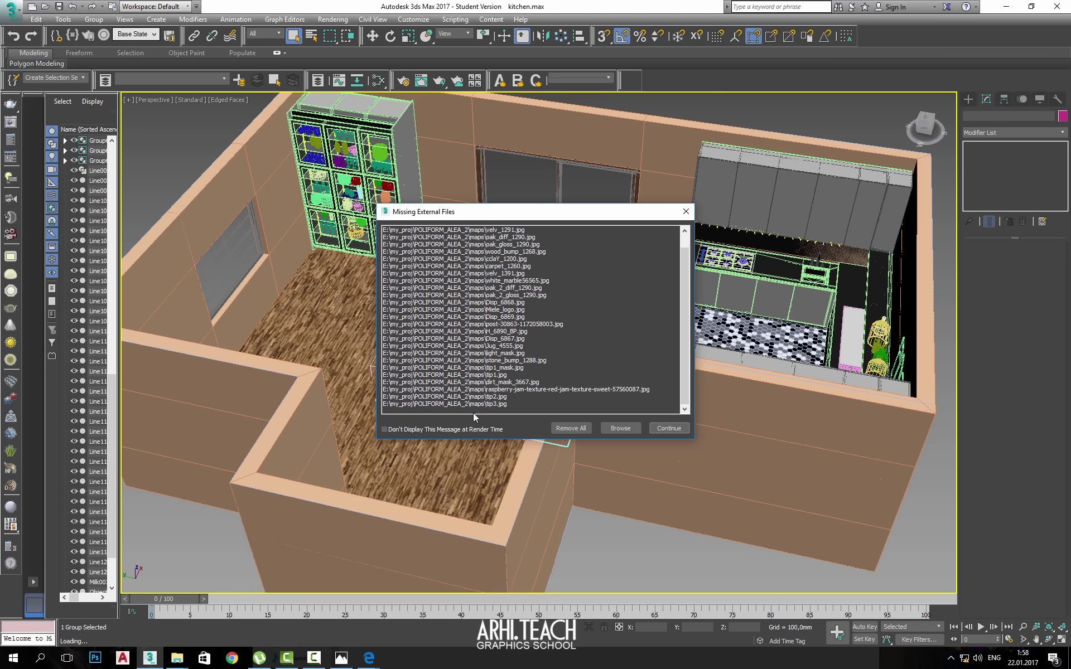
click(620, 429)
click(641, 248)
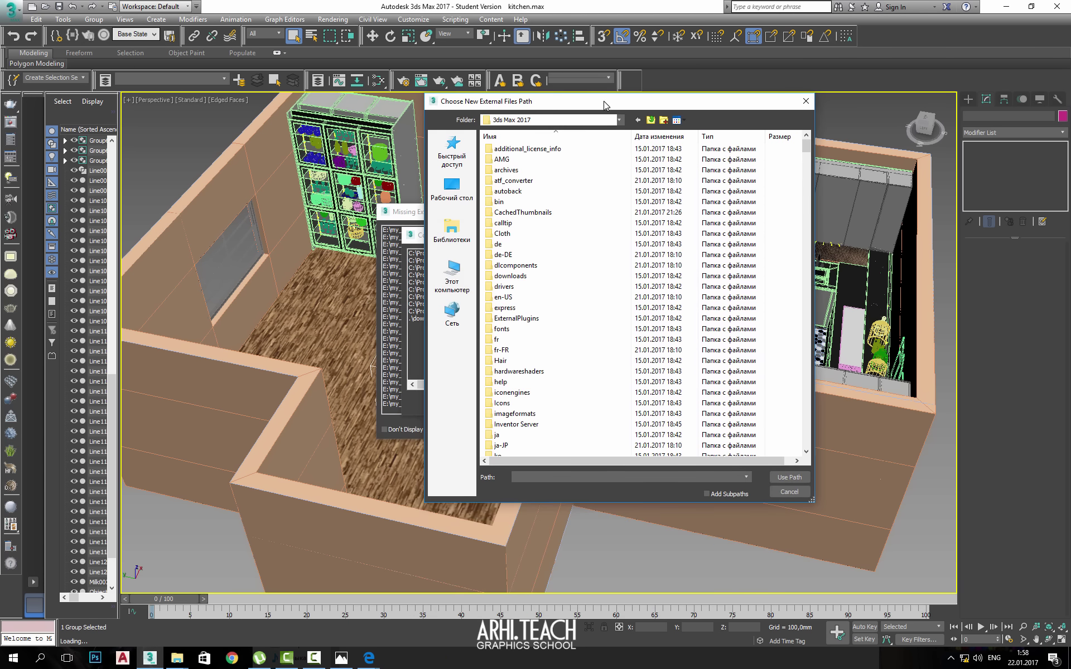
click(541, 476)
key(Return)
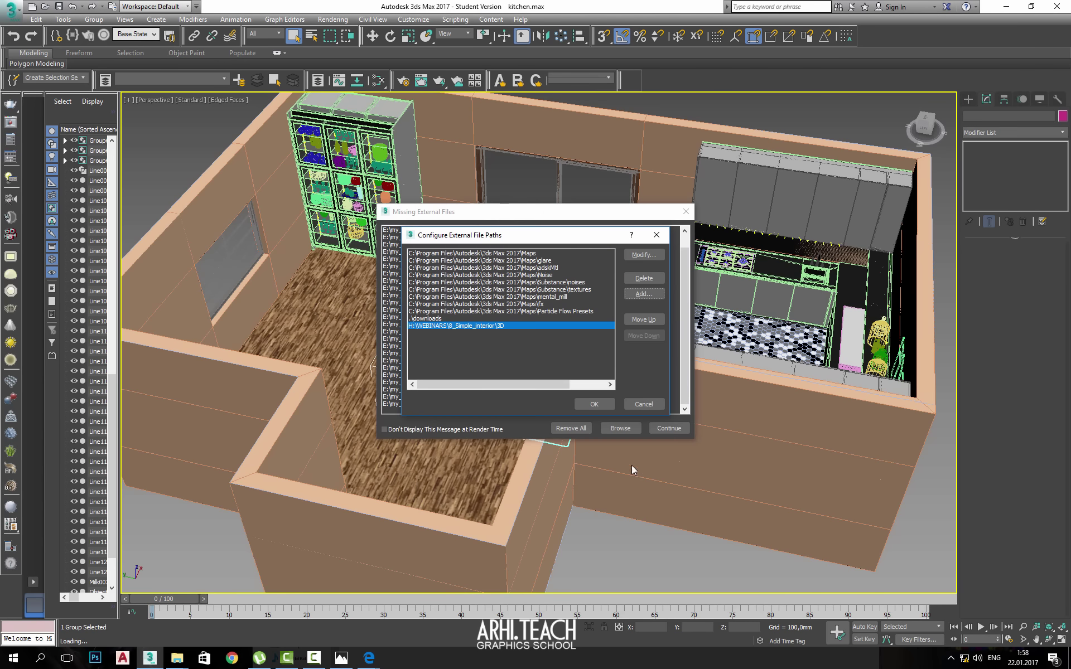
click(651, 280)
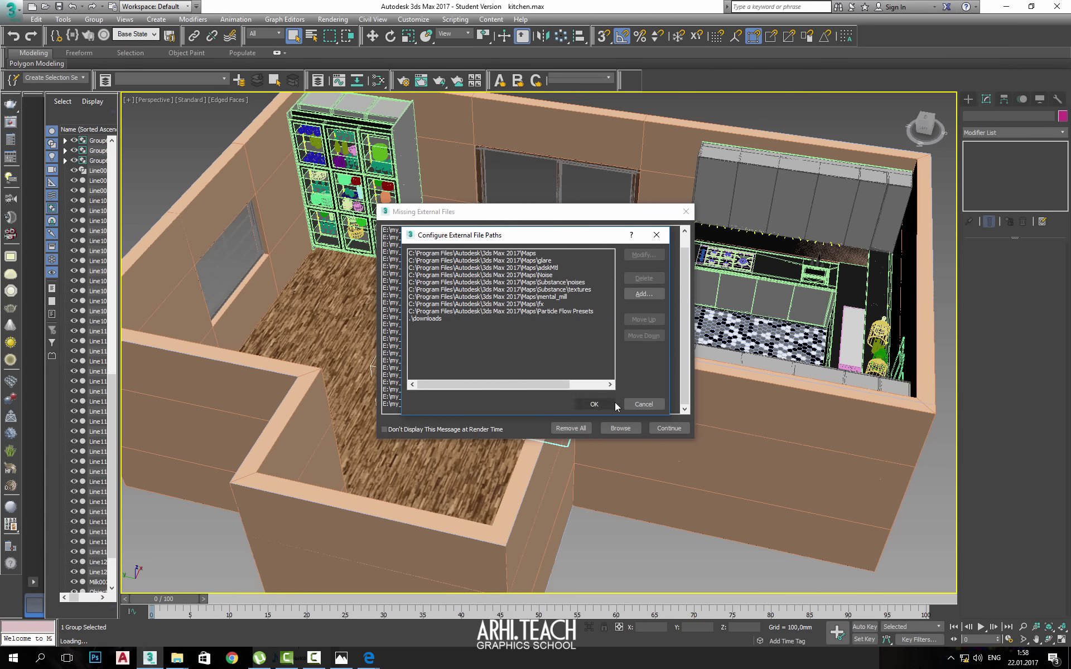
click(613, 405)
- Add the models folder with Add Subpaths checked, confirm, and continue loading the scene
click(632, 430)
click(644, 294)
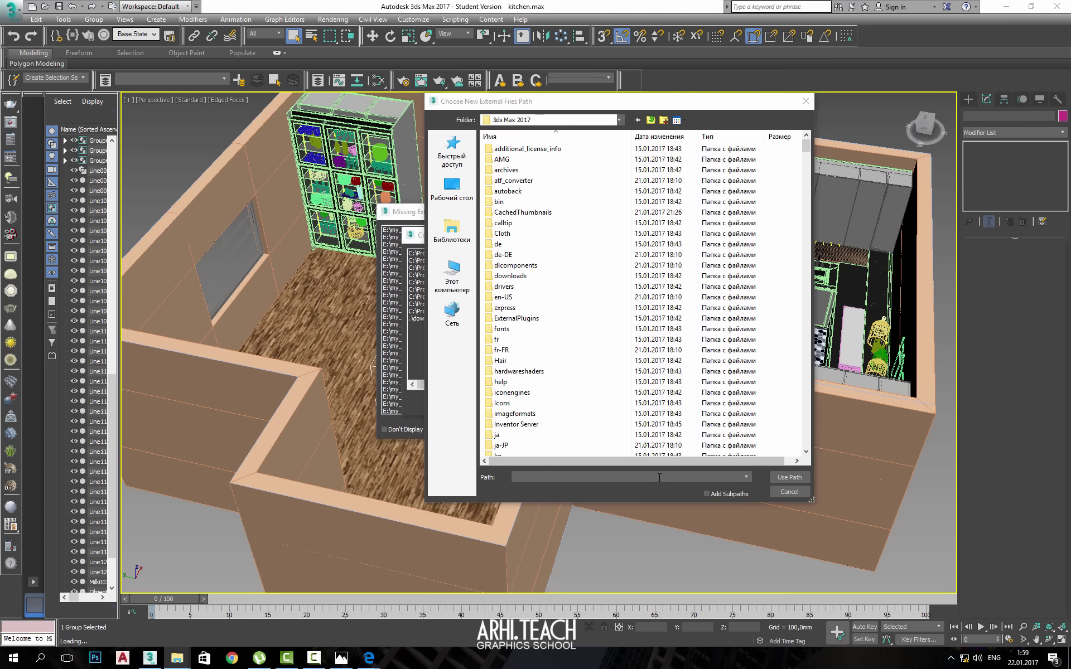
click(713, 495)
click(789, 477)
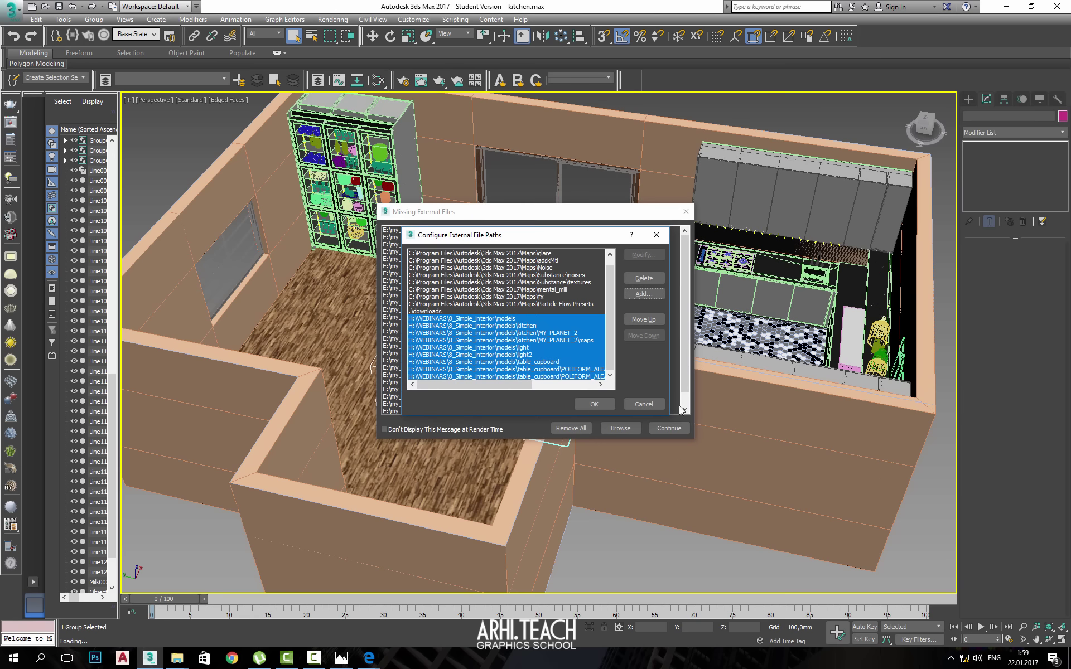
click(589, 404)
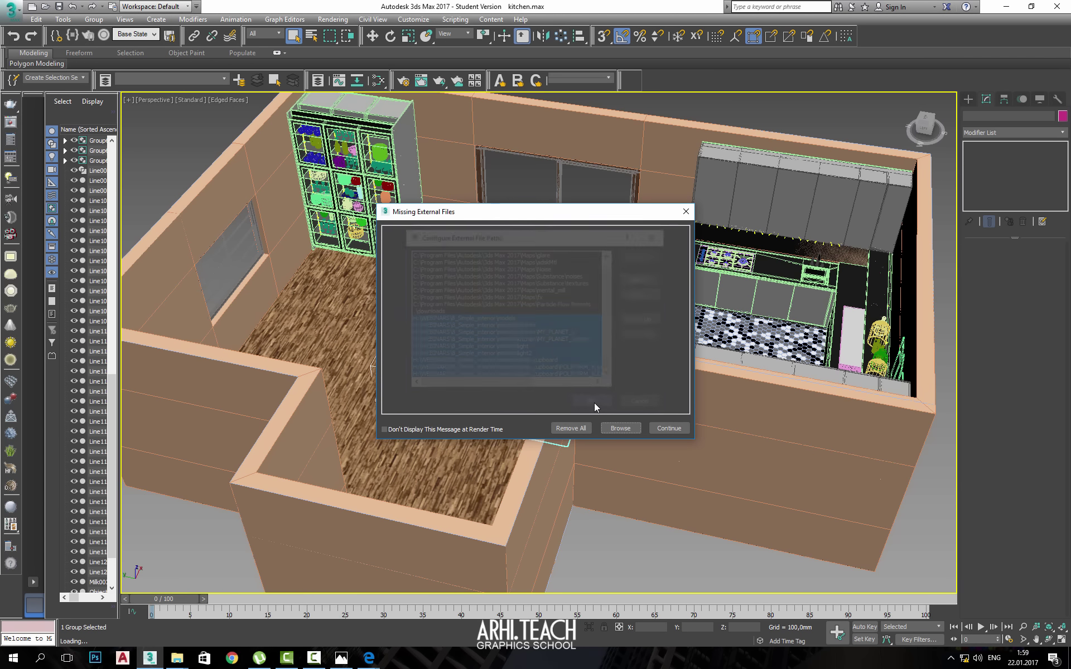
click(667, 429)
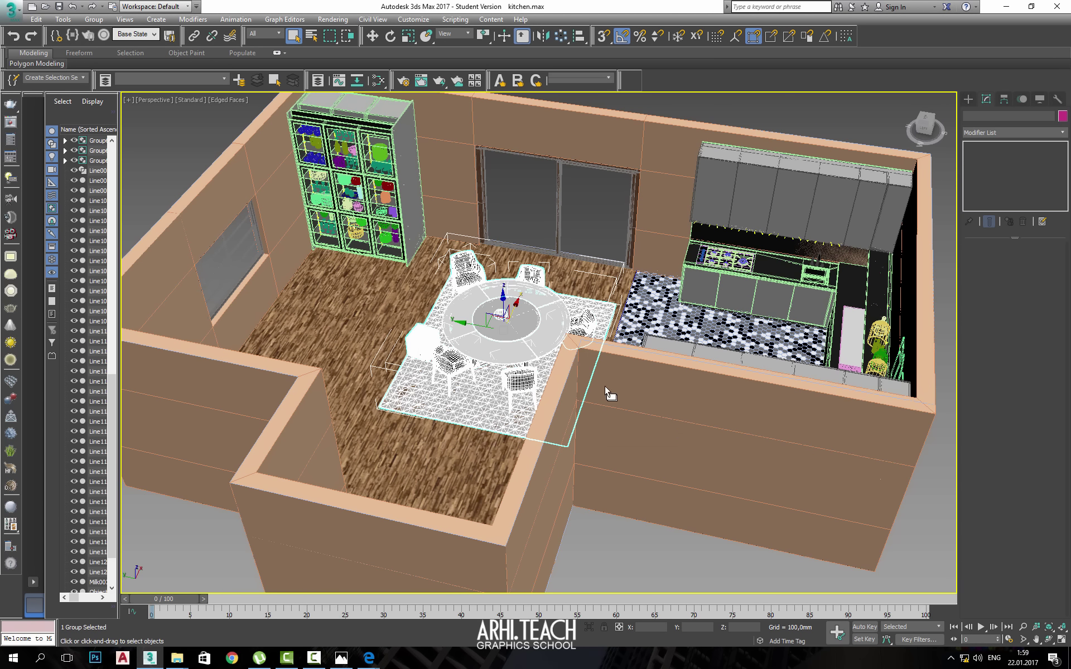
- Select the dining table group and orbit the perspective view around it with the safe frame shown
click(968, 99)
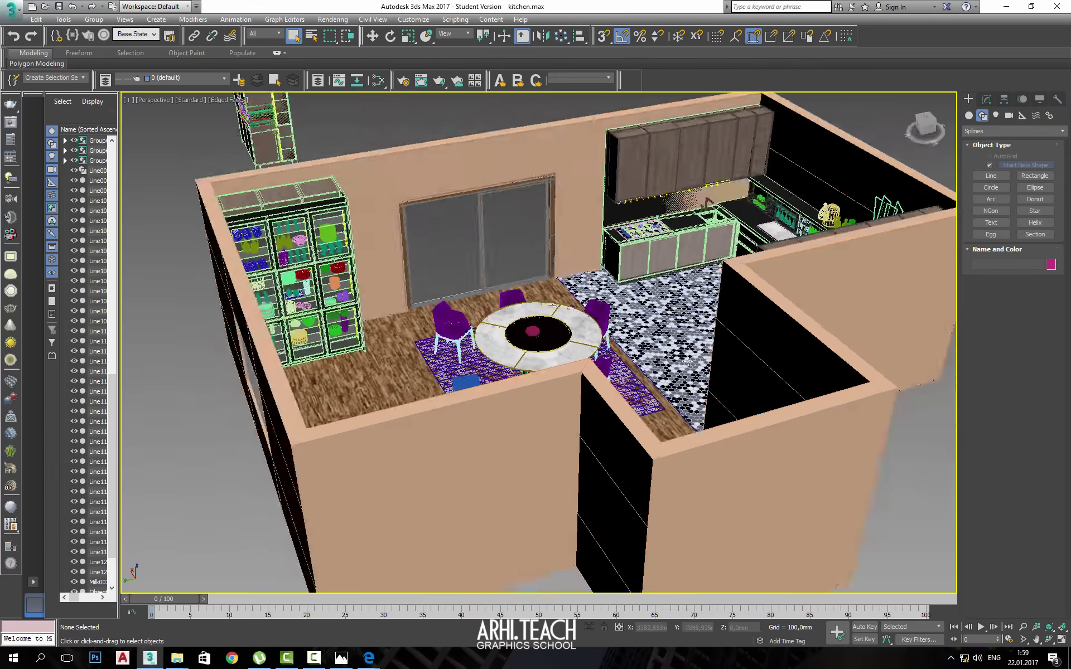
mouse_move(614, 335)
alt+middle_down()
mouse_move(668, 356)
mouse_move(702, 392)
alt+middle_up()
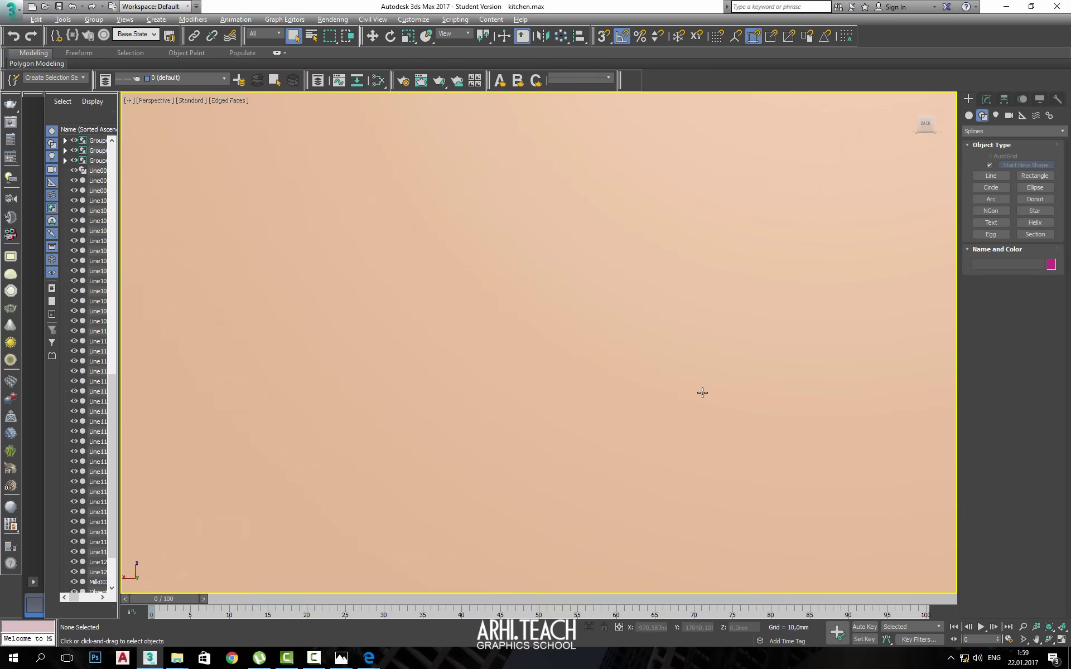
alt+middle_drag(646, 370, 589, 369)
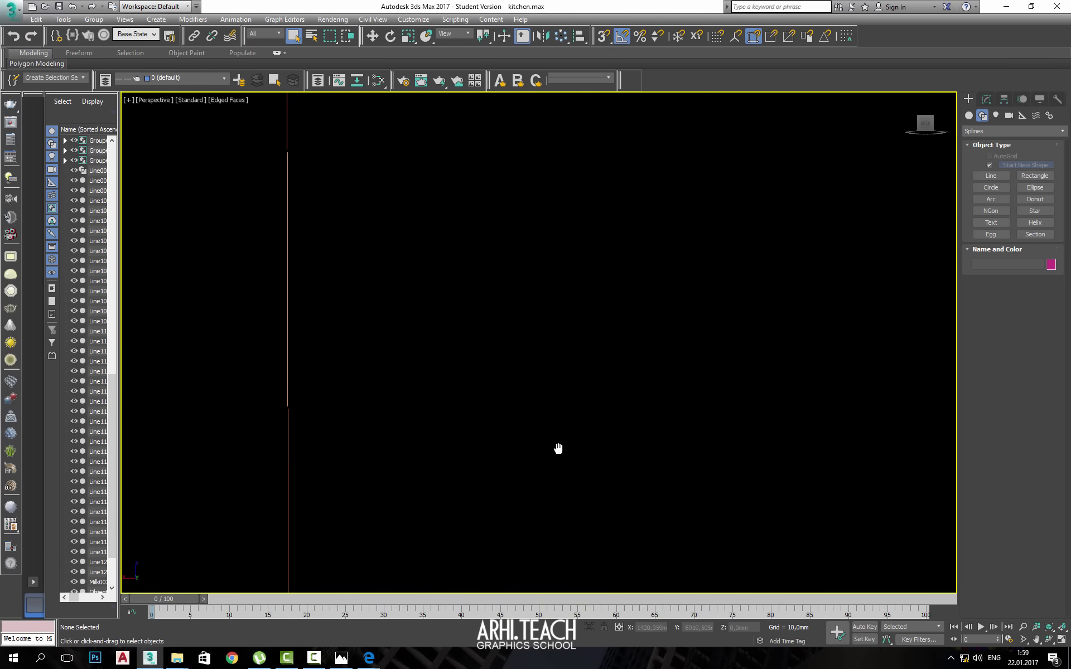
key(shift+z)
key(shift+z)
key(shift+z)
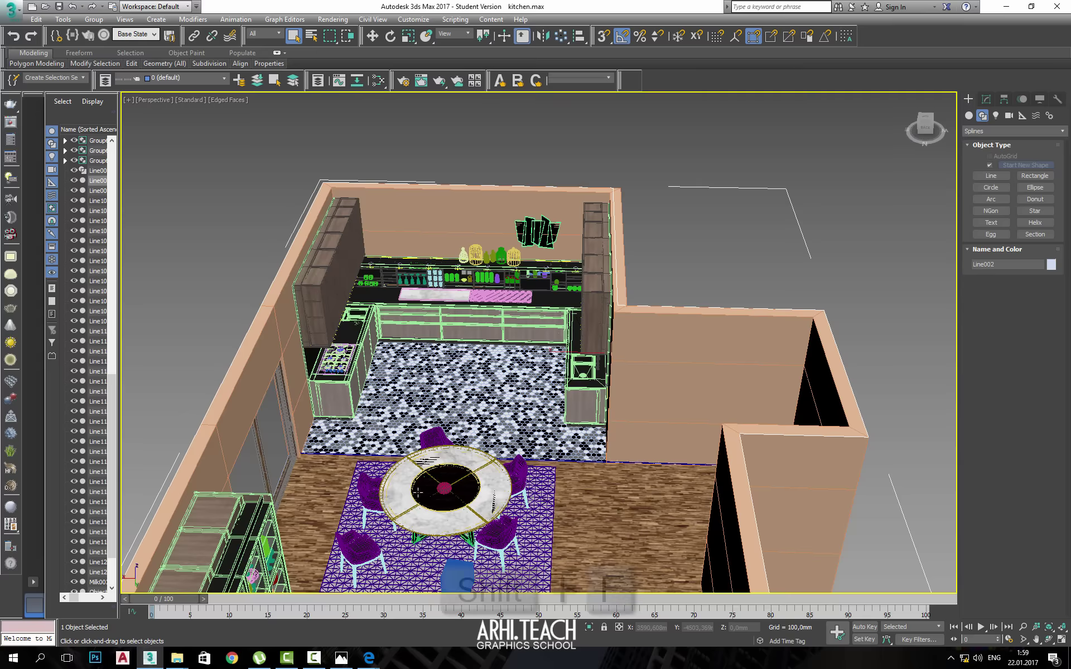
click(417, 492)
key(shift+f)
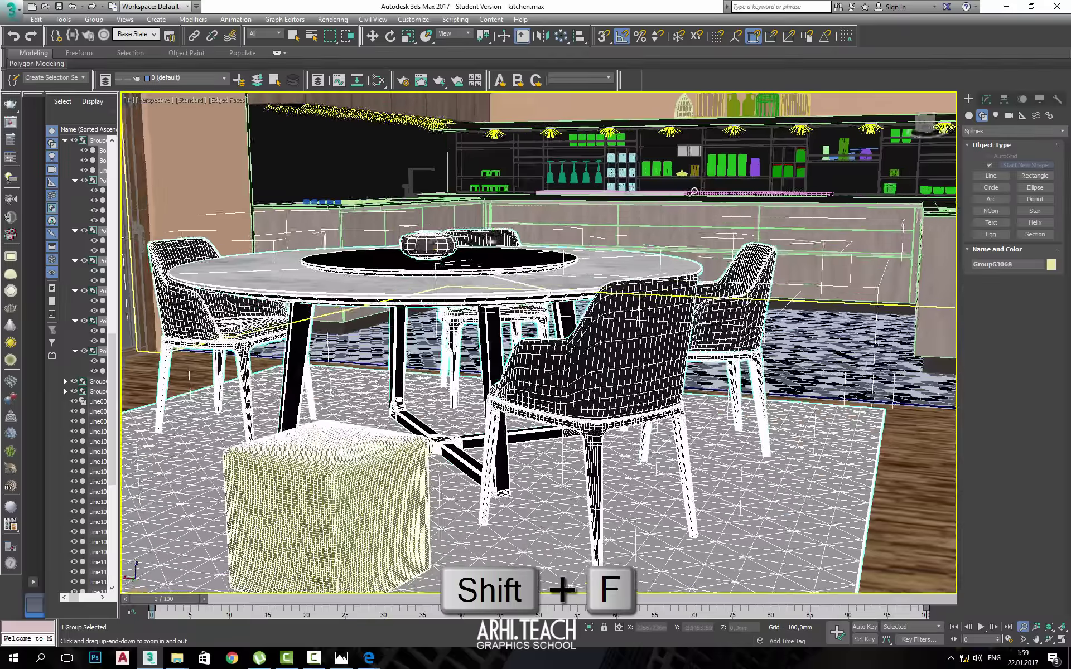
drag(725, 385, 729, 403)
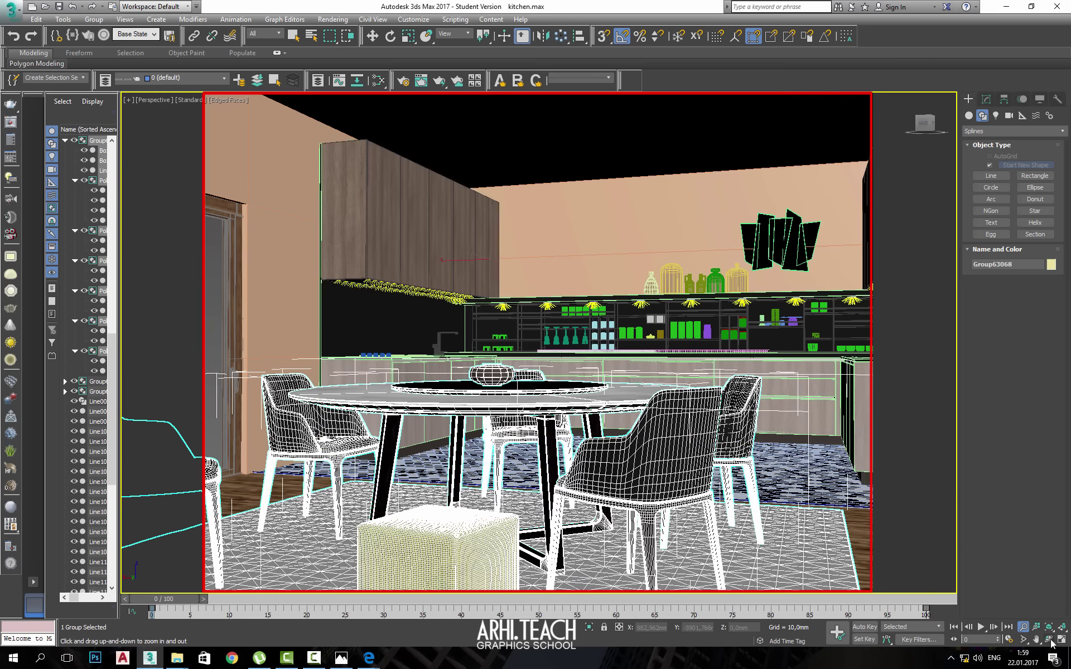
key(ctrl+r)
mouse_move(714, 344)
mouse_down()
mouse_move(691, 350)
mouse_move(774, 372)
mouse_up()
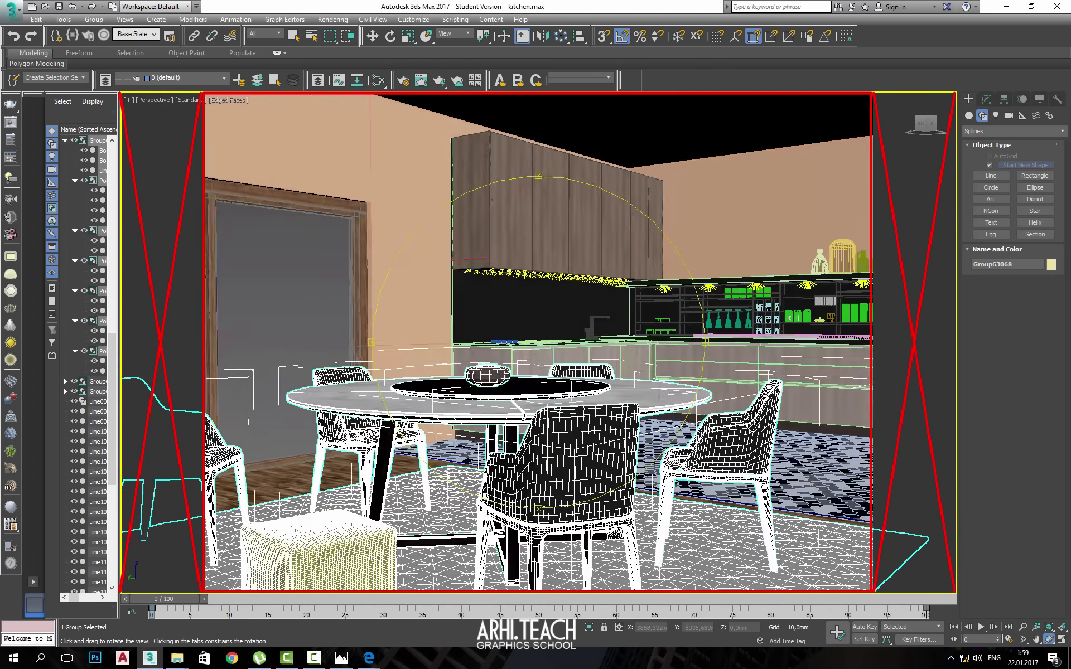
- Create PhysCamera001 from the current view, select it and show its Modify settings
key(ctrl+c)
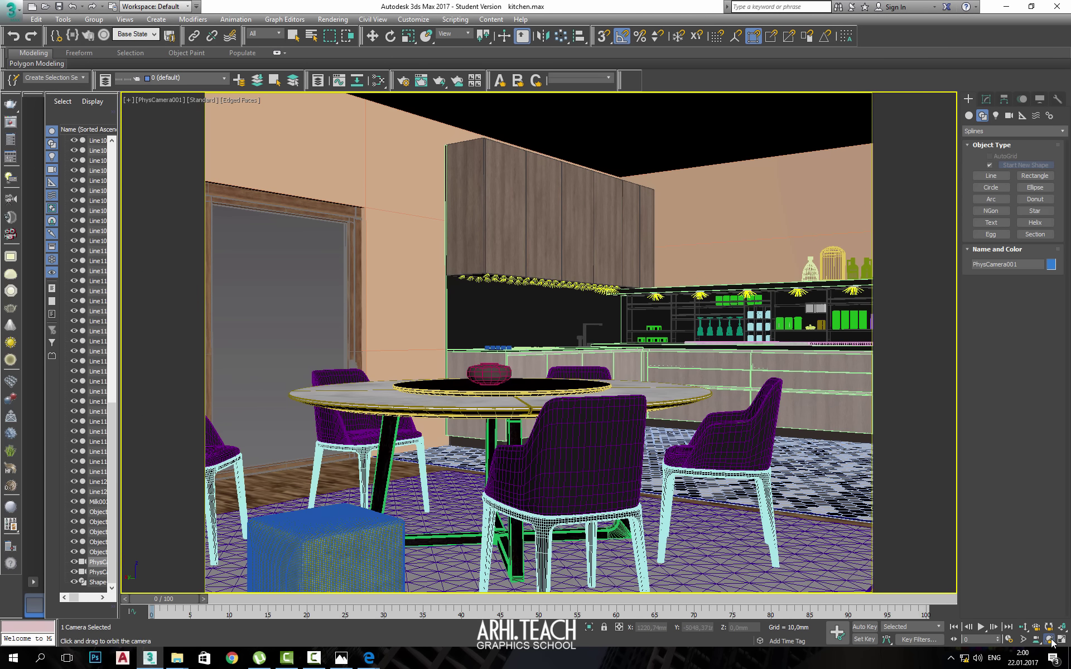
drag(555, 409, 564, 405)
click(162, 100)
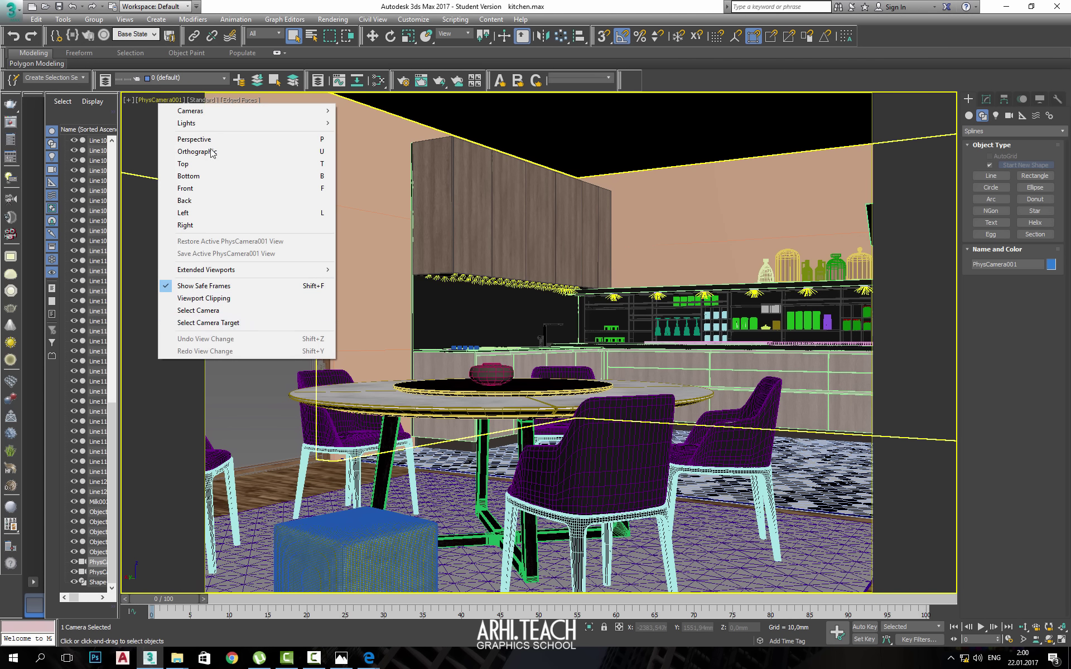
click(212, 310)
click(986, 99)
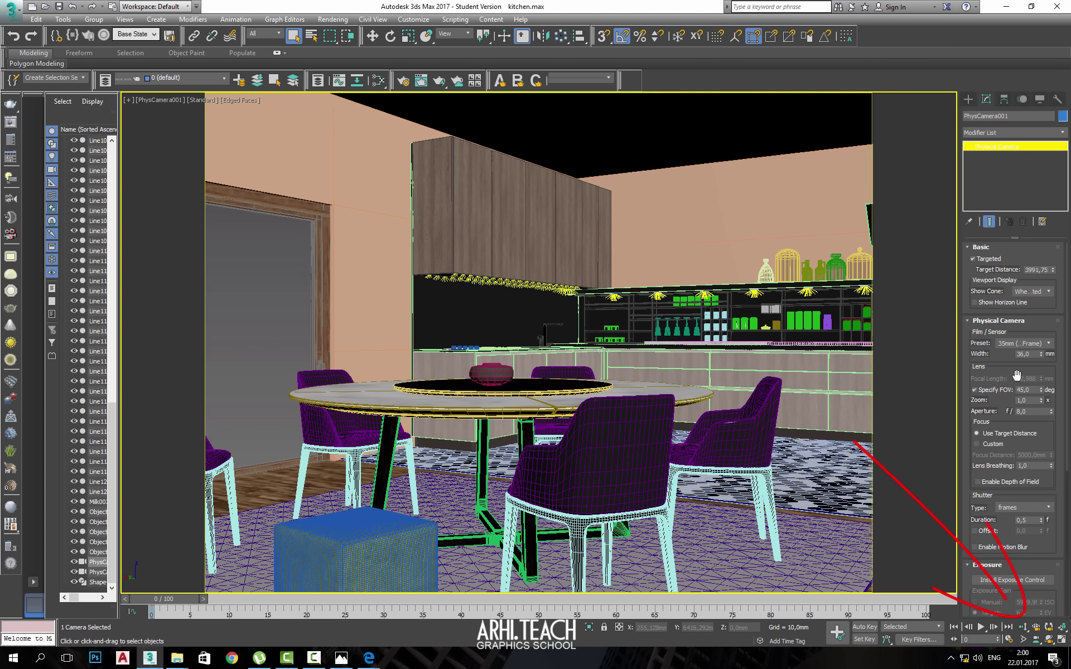
- Uncheck Specify FOV and lower PhysCamera001's focal length to 31.988 mm
drag(1041, 390, 1043, 391)
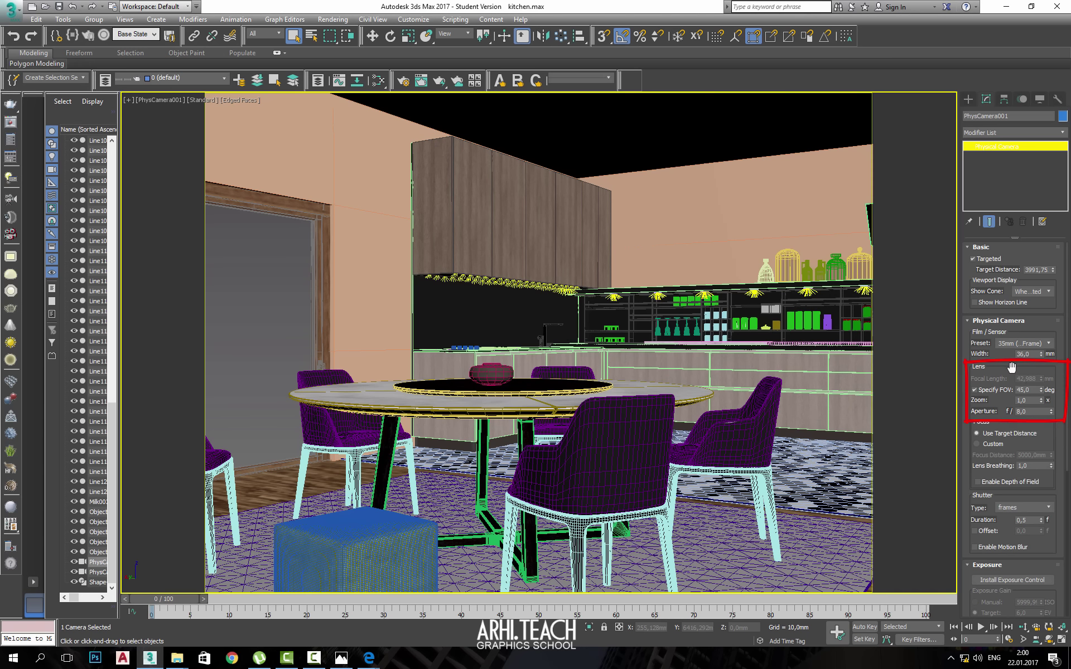
drag(1047, 387, 1042, 381)
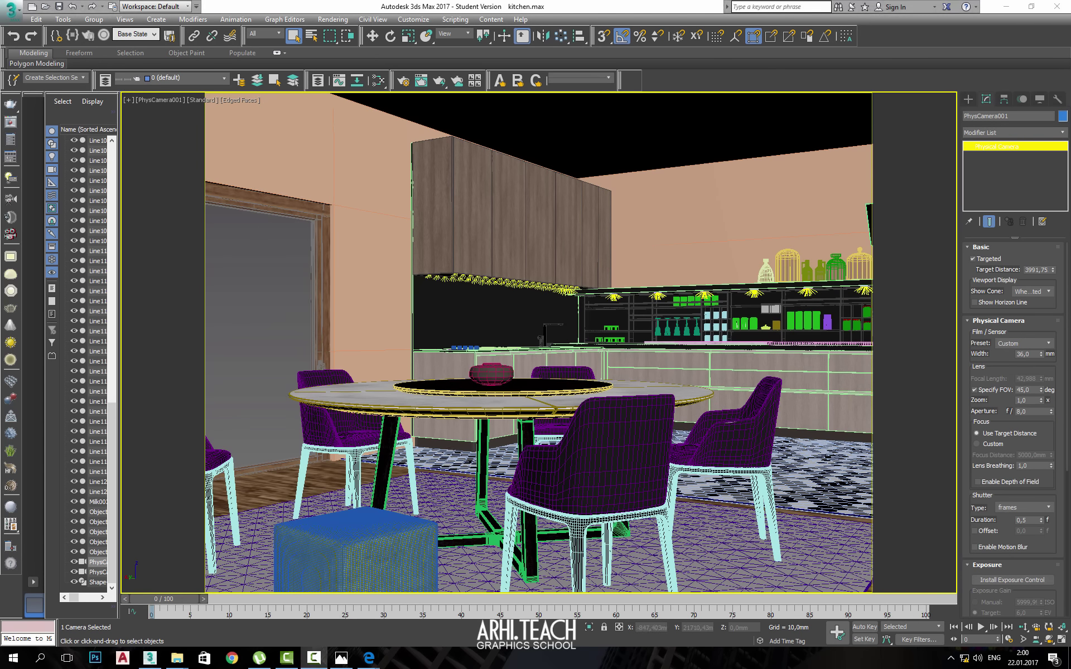
click(974, 390)
drag(1040, 378, 1040, 388)
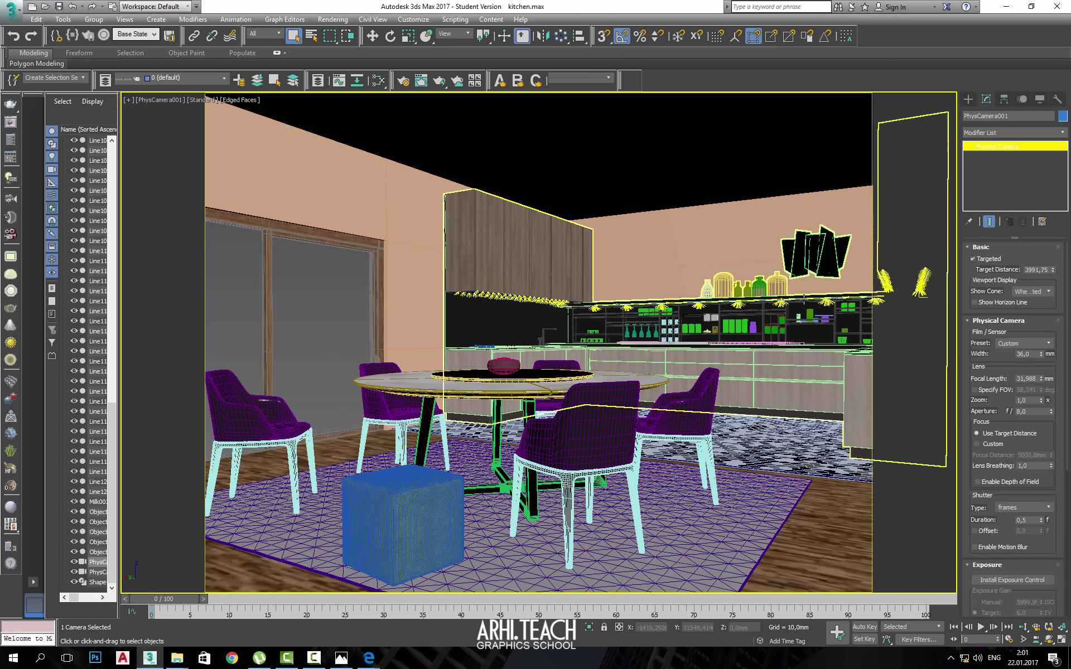
- Hide the camera's frustum lines and open the folder holding the lamp model
right_click(689, 250)
click(669, 204)
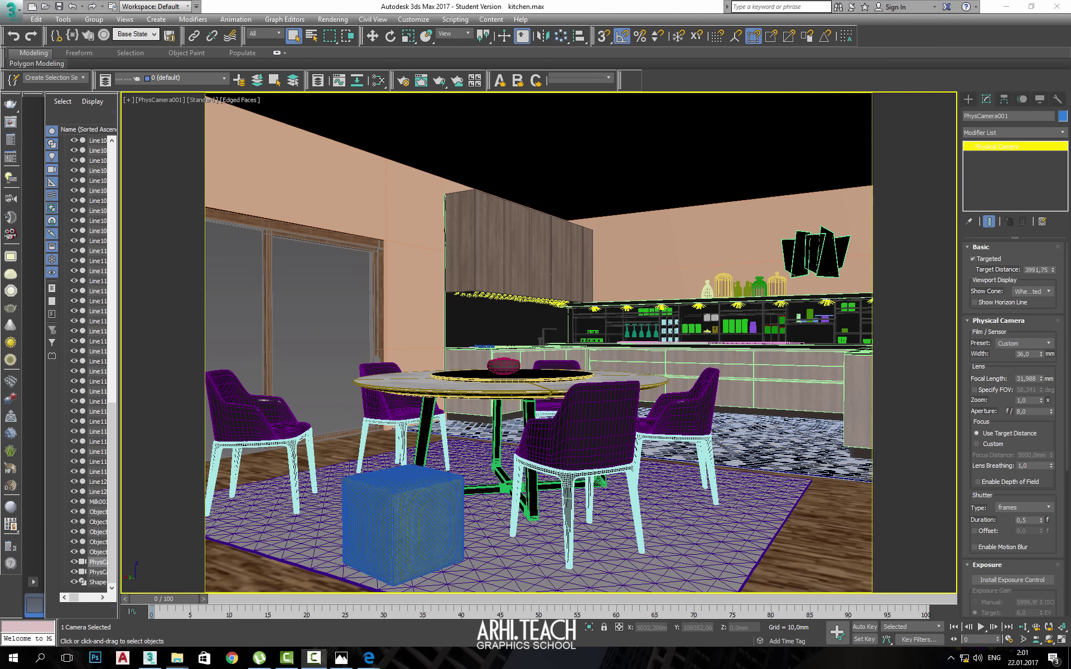
click(177, 659)
- Merge Delta Light SPLITLINE 52.max and Shift-drag a copy into the kitchen in Top view
double_click(647, 266)
drag(669, 289, 616, 564)
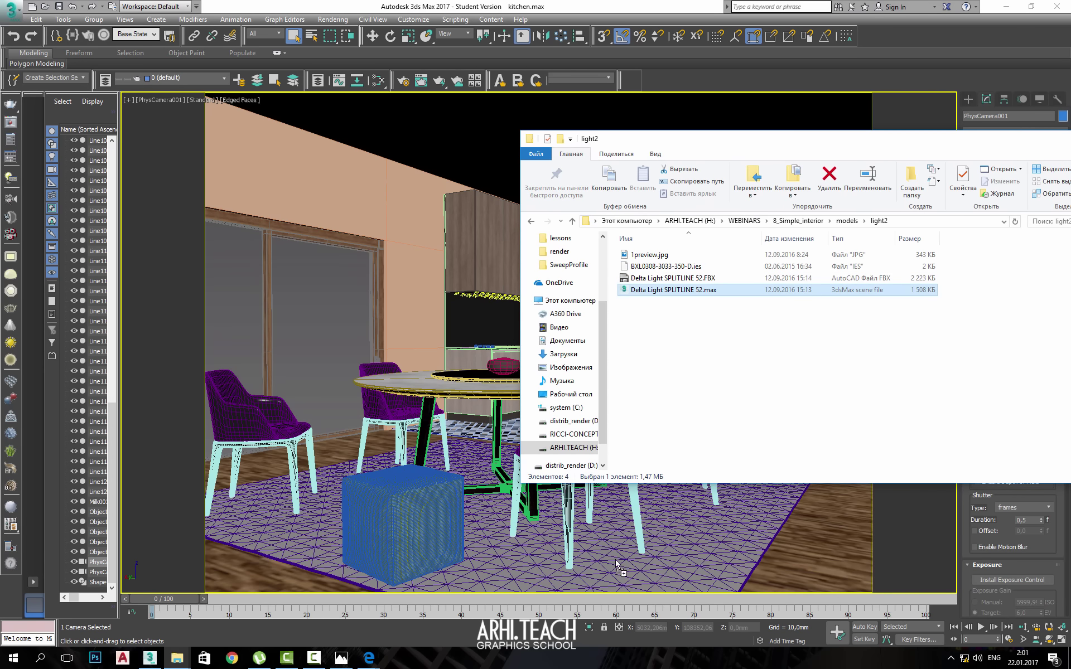
click(641, 580)
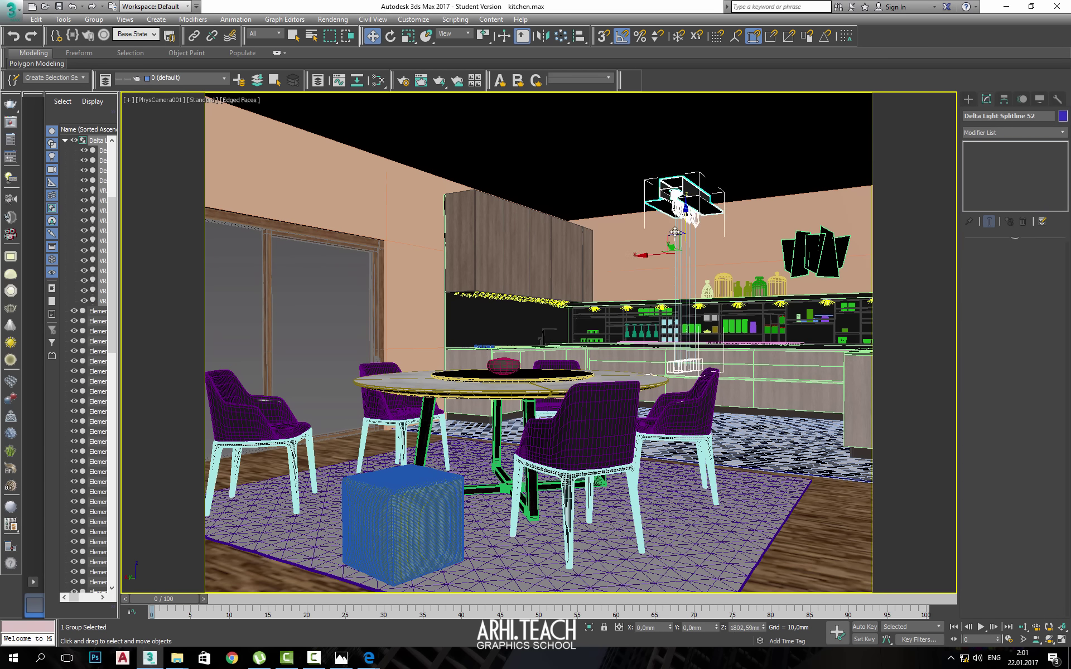
click(675, 167)
key(t)
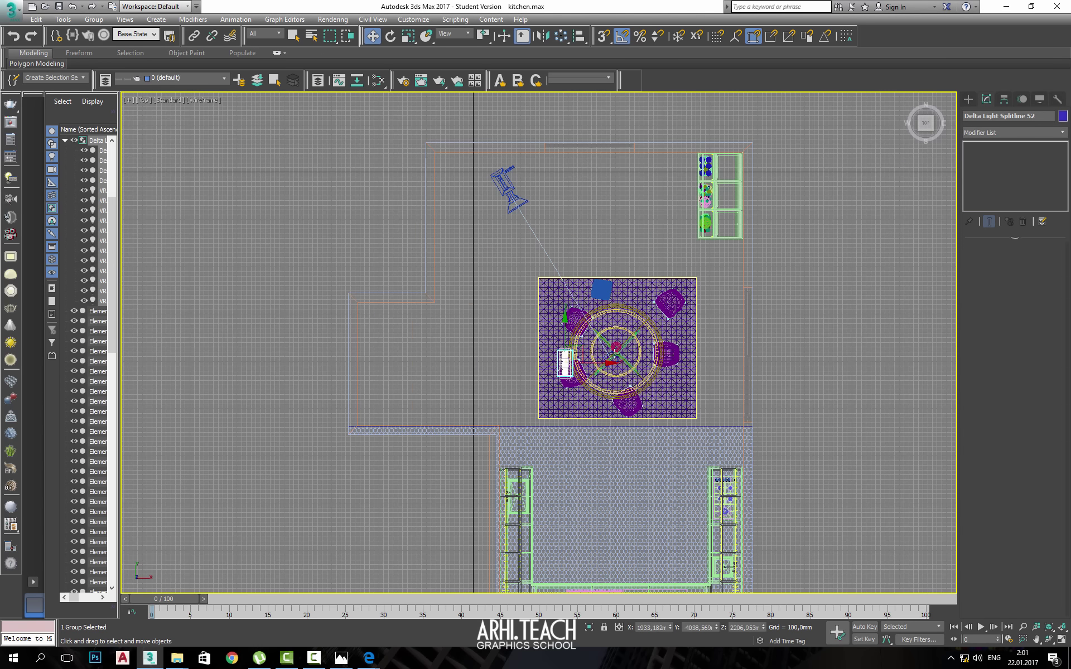
drag(565, 363, 637, 498)
click(537, 376)
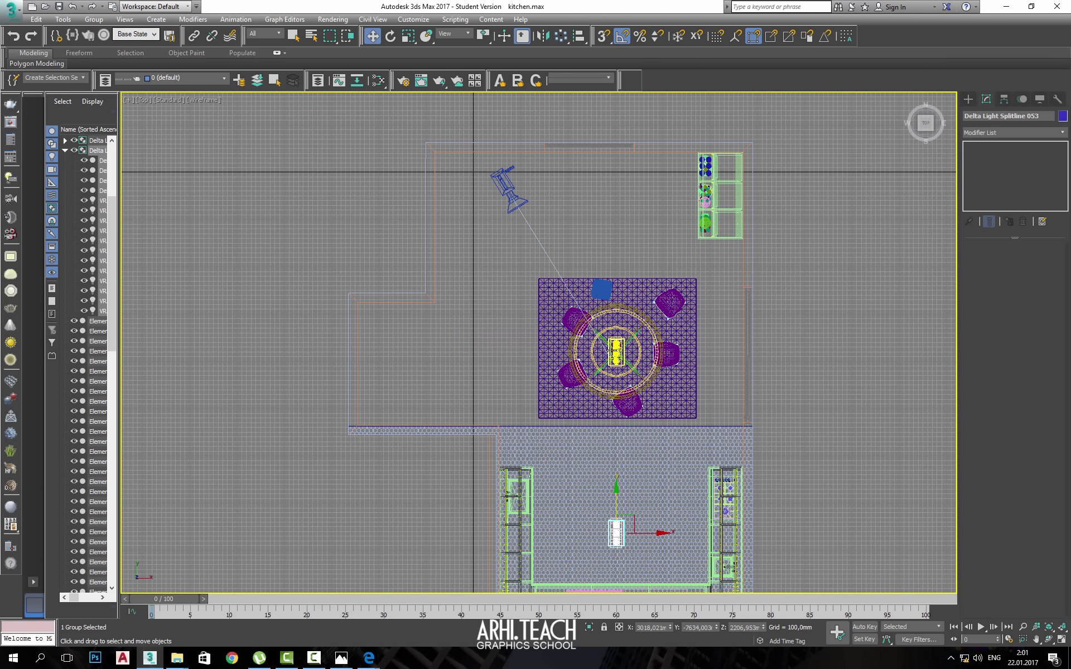
- Isolate the two lamps to inspect them, then switch to wireframe and select the Line002 outline
alt+middle_drag(537, 376, 429, 382)
key(alt+q)
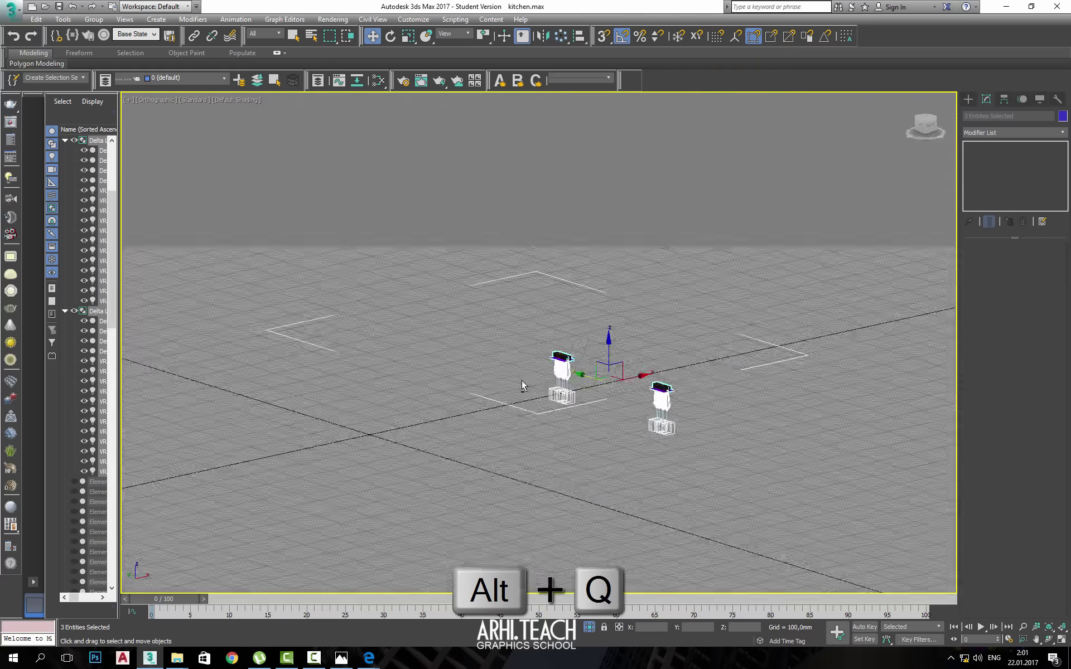
click(159, 100)
click(184, 176)
scroll(477, 351, down, 5)
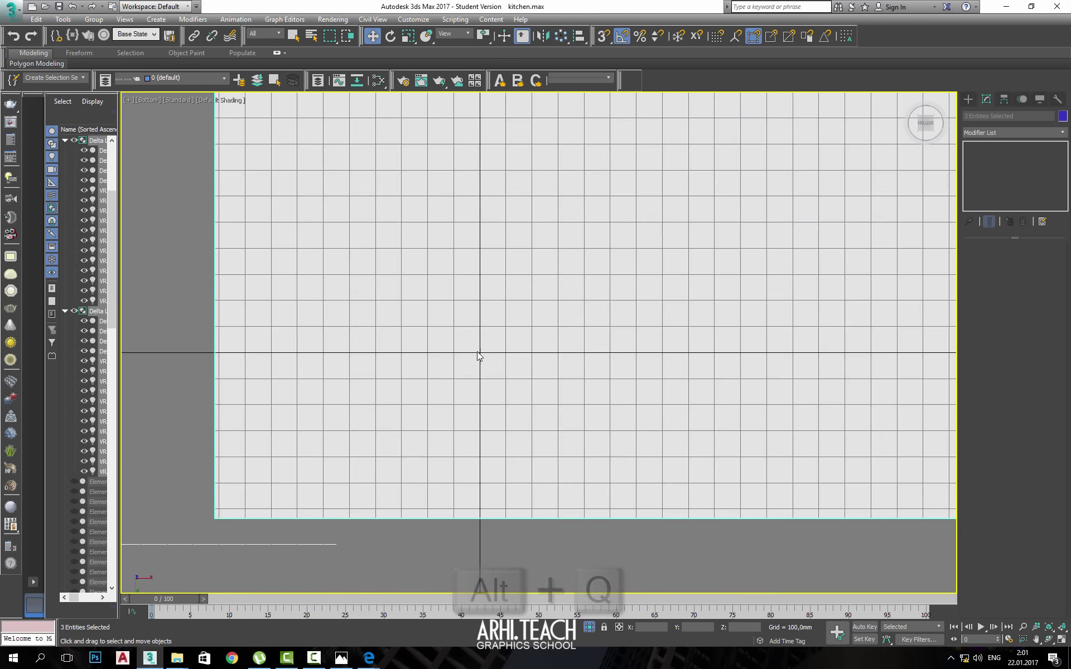
key(alt+q)
key(F3)
scroll(645, 229, up, 4)
click(680, 309)
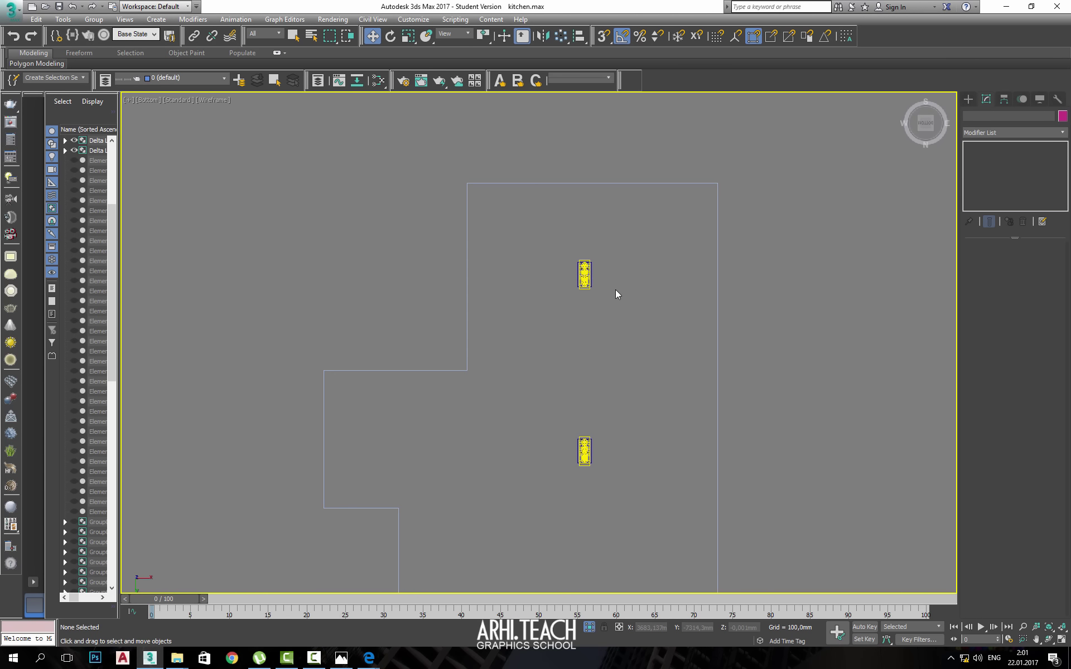
drag(620, 243, 550, 505)
- In Edge mode, QuickSlice Line002 along the left side of the lamp base
key(2)
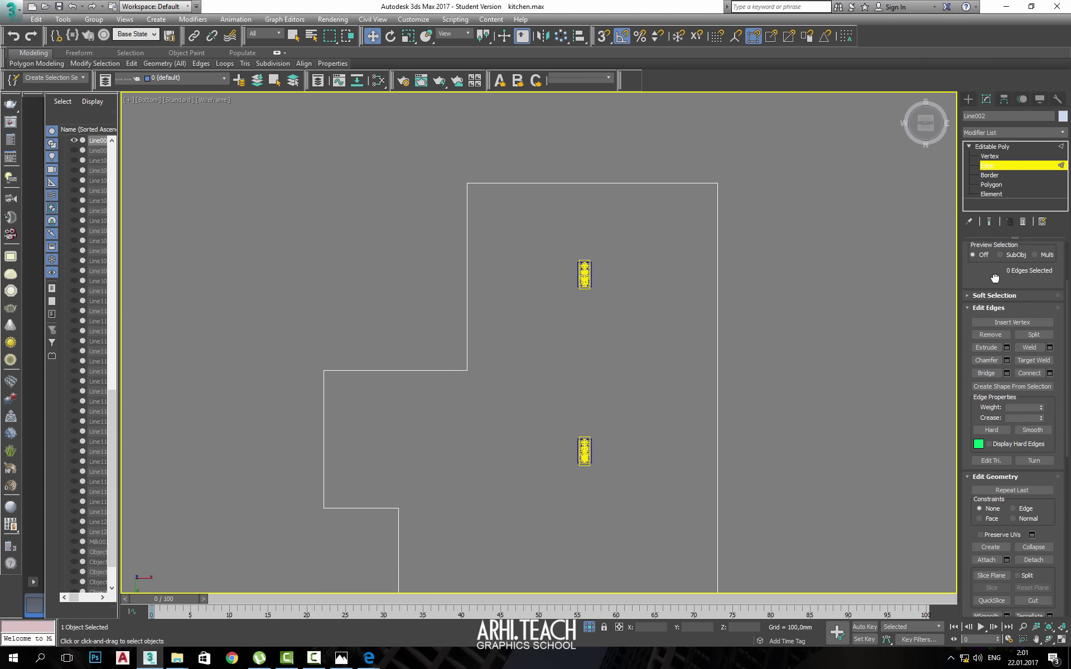
scroll(1011, 427, down, 3)
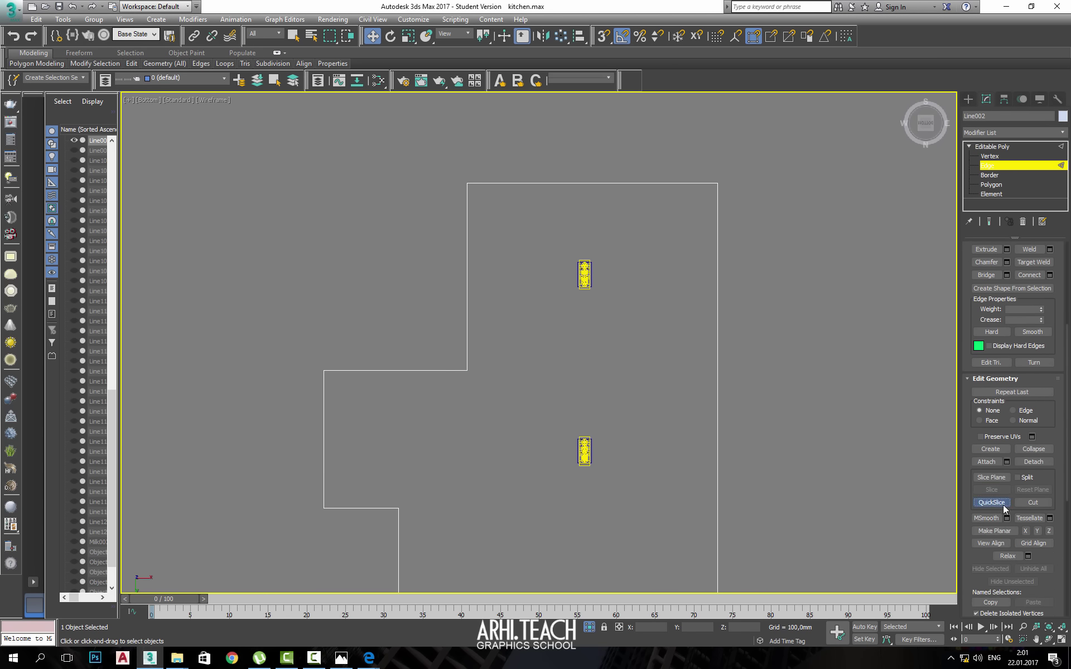
click(992, 503)
scroll(595, 280, up, 8)
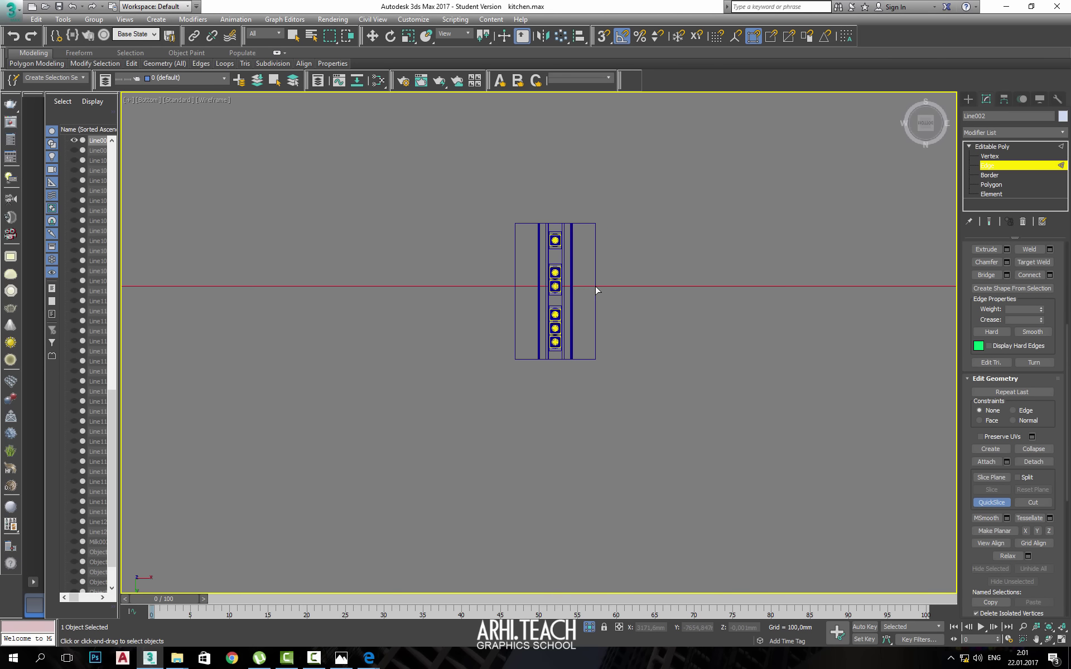
click(596, 287)
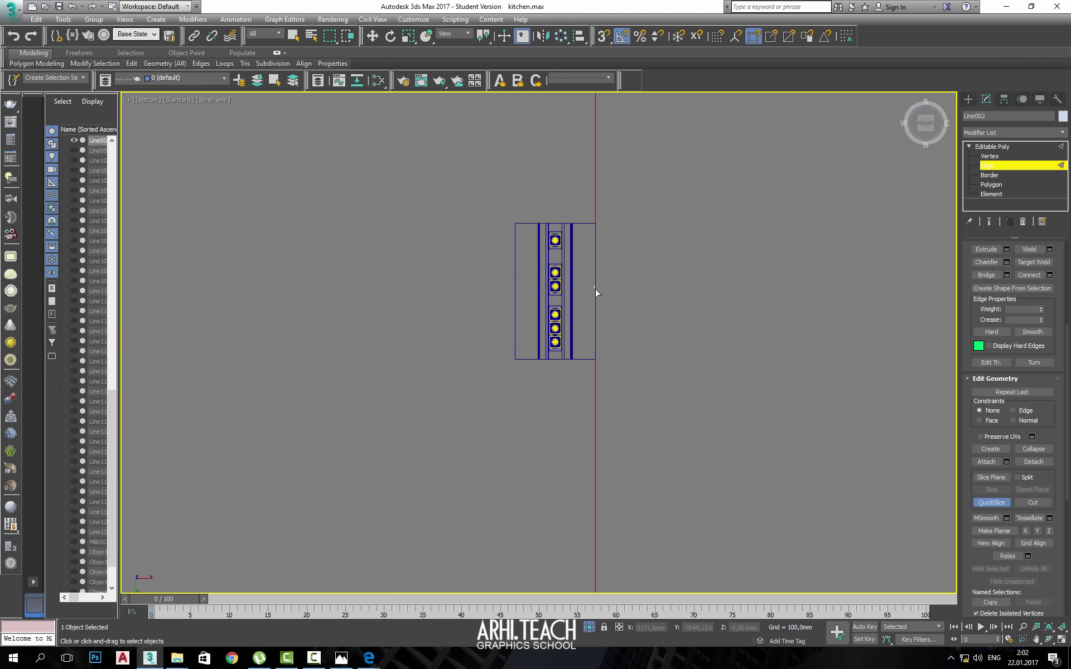
click(515, 273)
click(516, 280)
scroll(517, 282, up, 4)
scroll(622, 447, down, 5)
scroll(615, 251, up, 4)
middle_drag(619, 290, 731, 296)
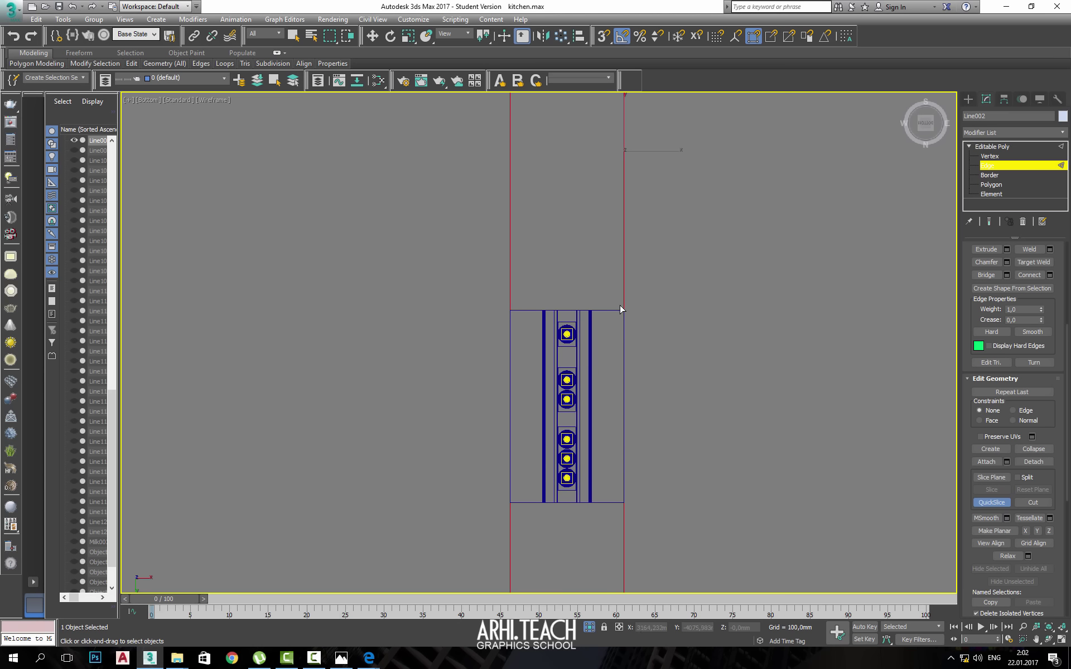
- QuickSlice Line002 along the top and bottom edges of the lamp base
click(624, 315)
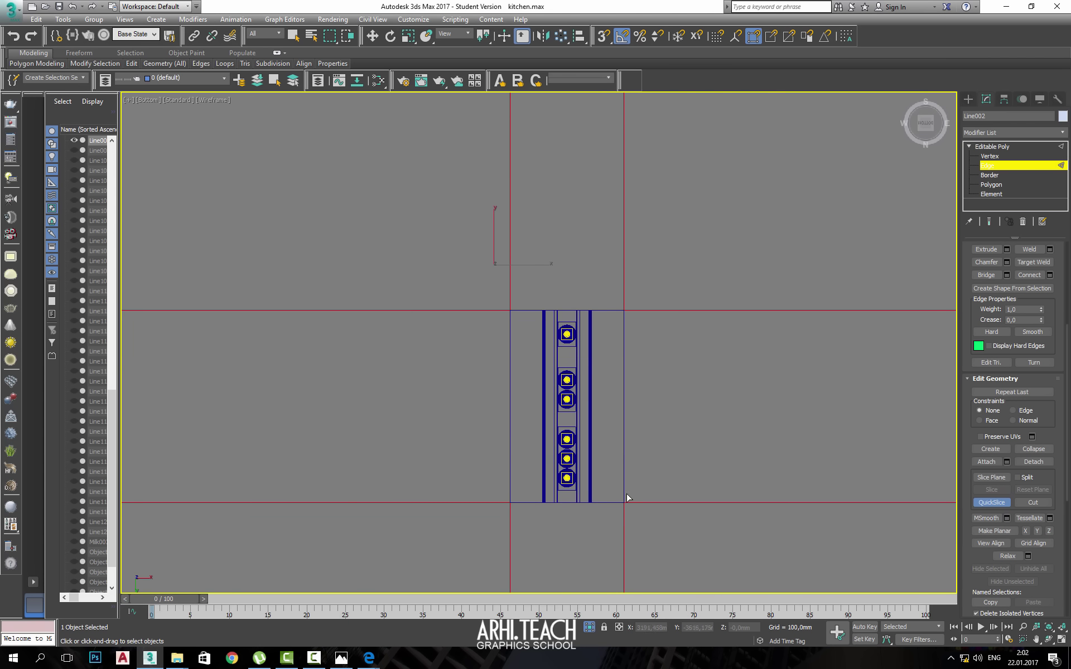
scroll(537, 516, down, 10)
scroll(541, 515, up, 7)
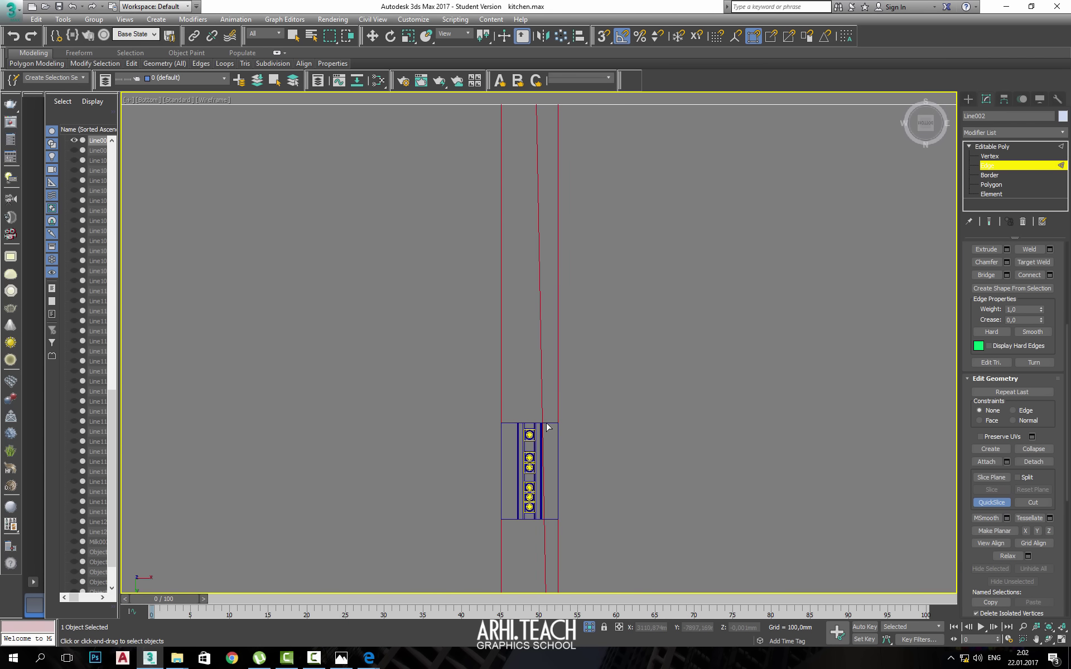
scroll(546, 427, up, 5)
click(565, 370)
scroll(690, 424, down, 3)
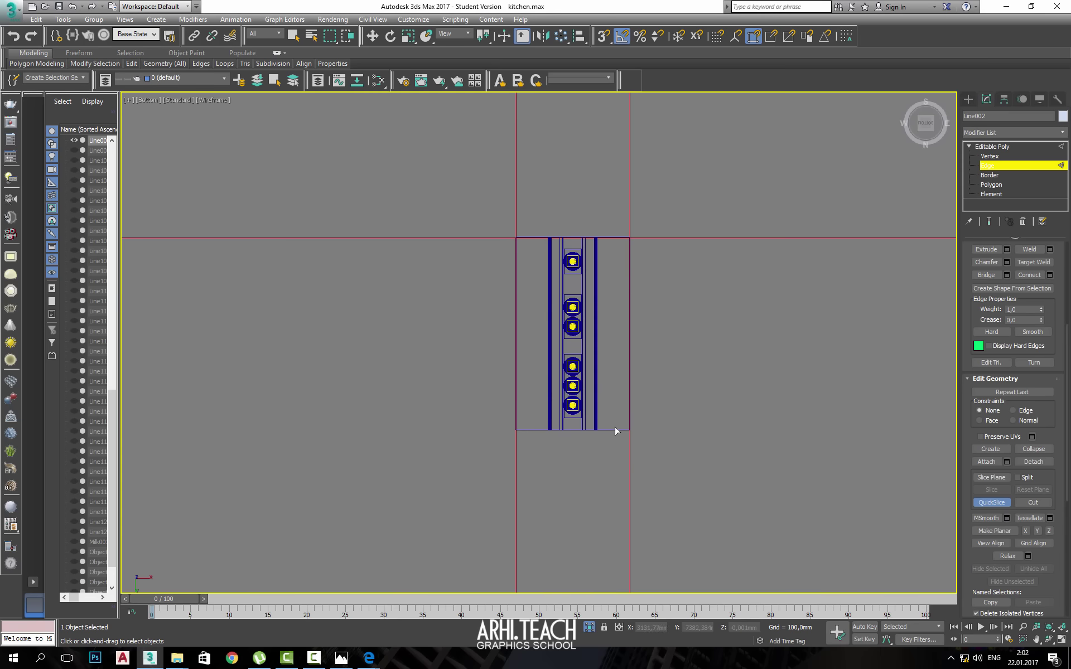
middle_drag(624, 243, 625, 330)
click(629, 335)
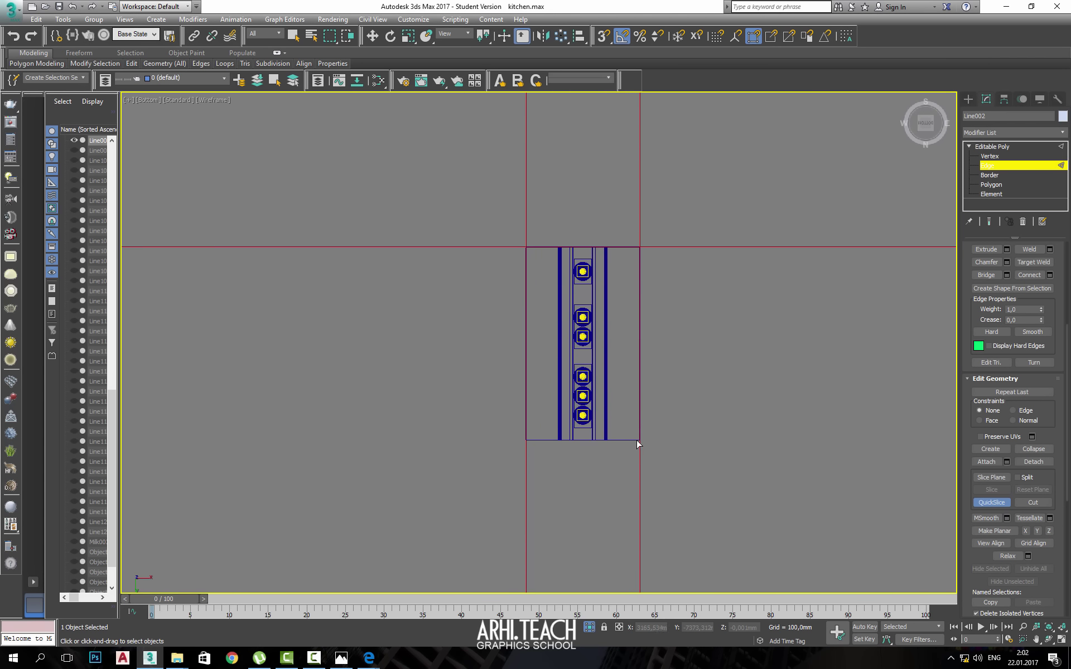
click(638, 441)
scroll(691, 413, down, 5)
middle_drag(744, 380, 559, 370)
- Check the cuts in Polygon mode by selecting the sliced strip and its neighbouring polygon
key(F3)
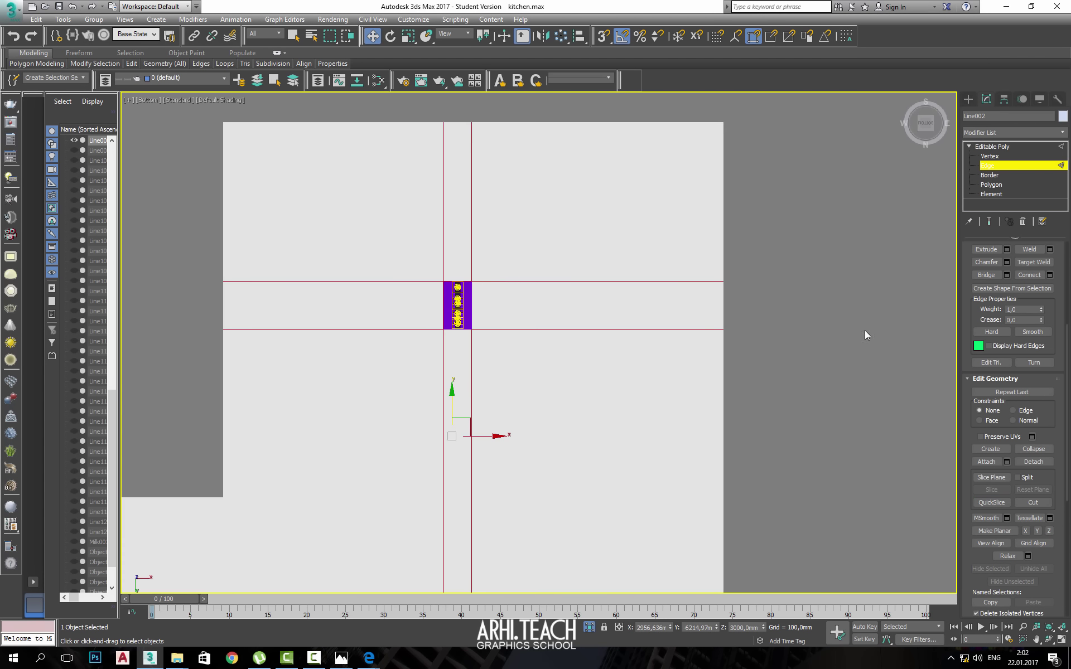
key(4)
middle_drag(478, 392, 562, 387)
click(538, 335)
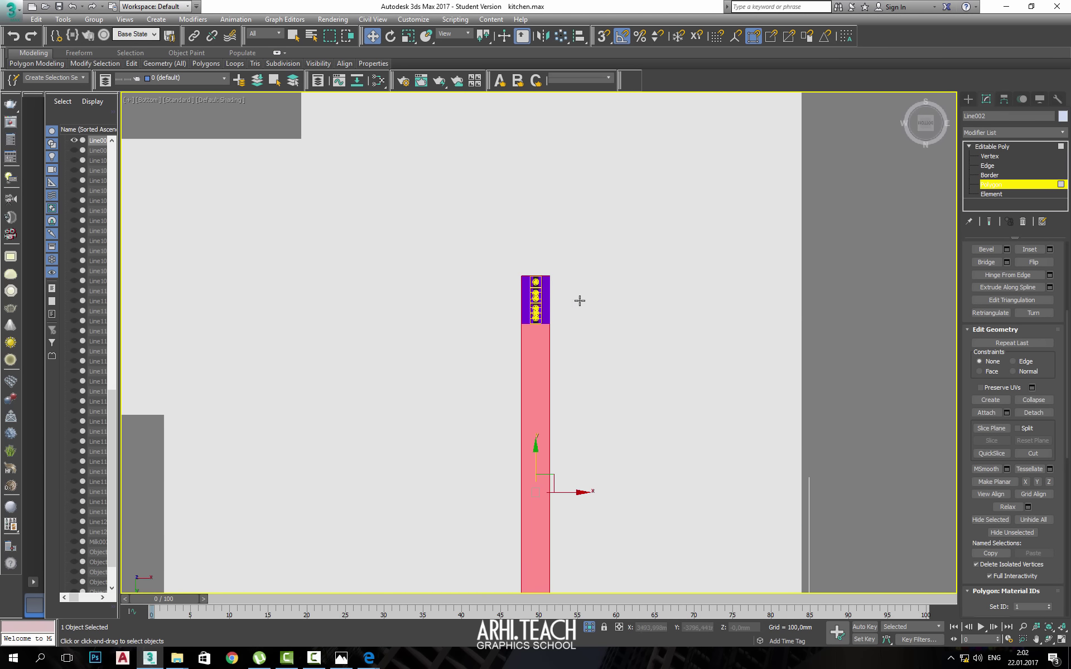
scroll(580, 301, up, 4)
key(F3)
click(765, 406)
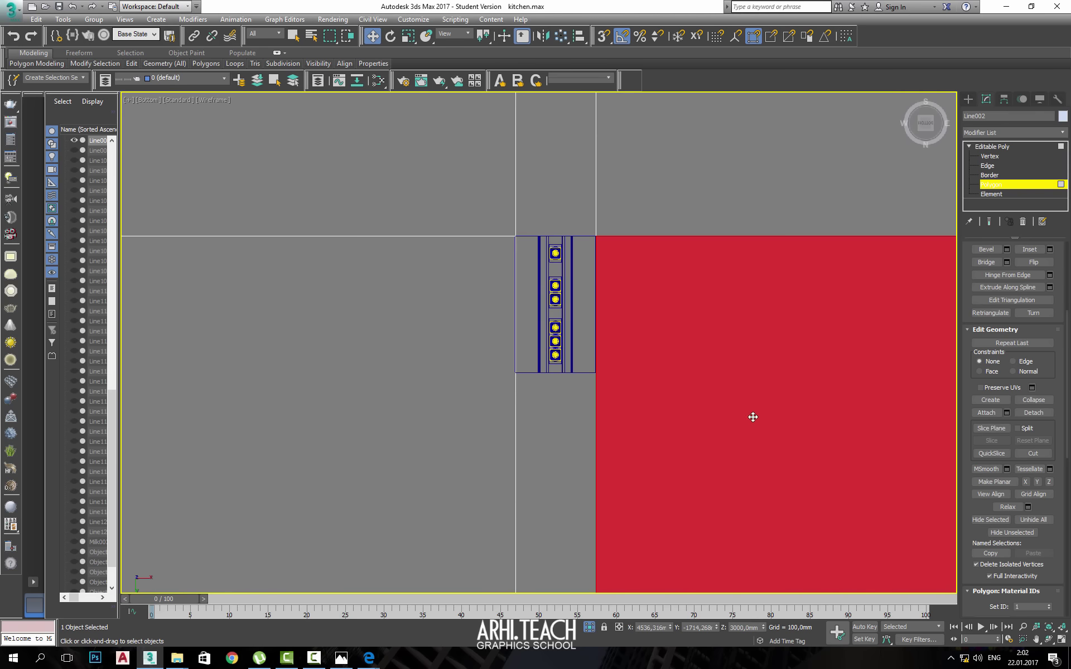
key(Delete)
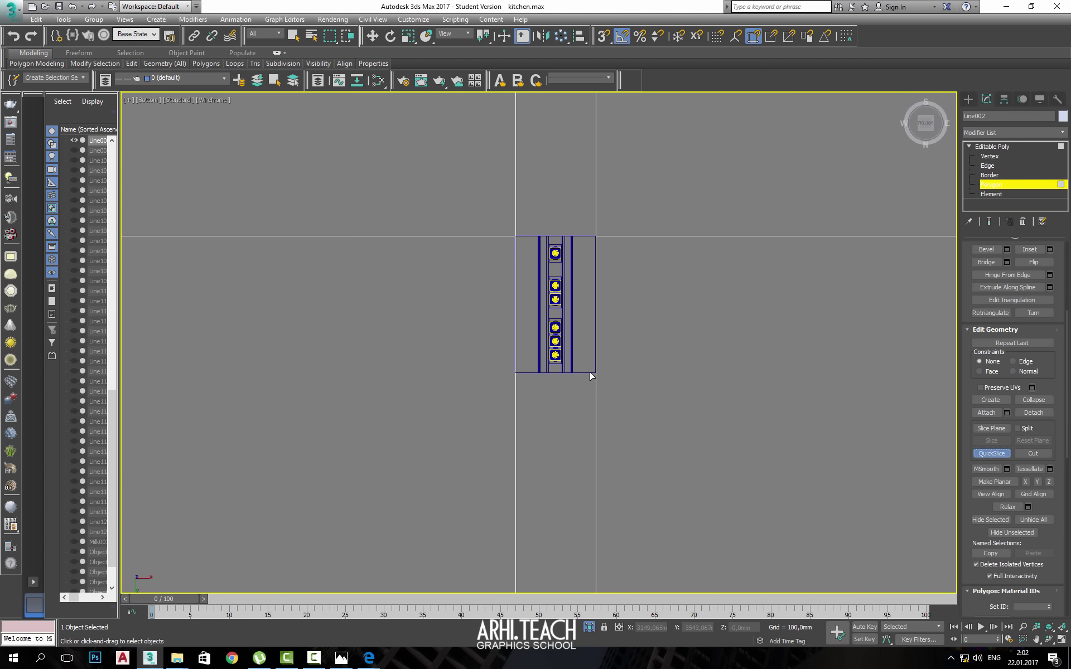
scroll(584, 377, down, 2)
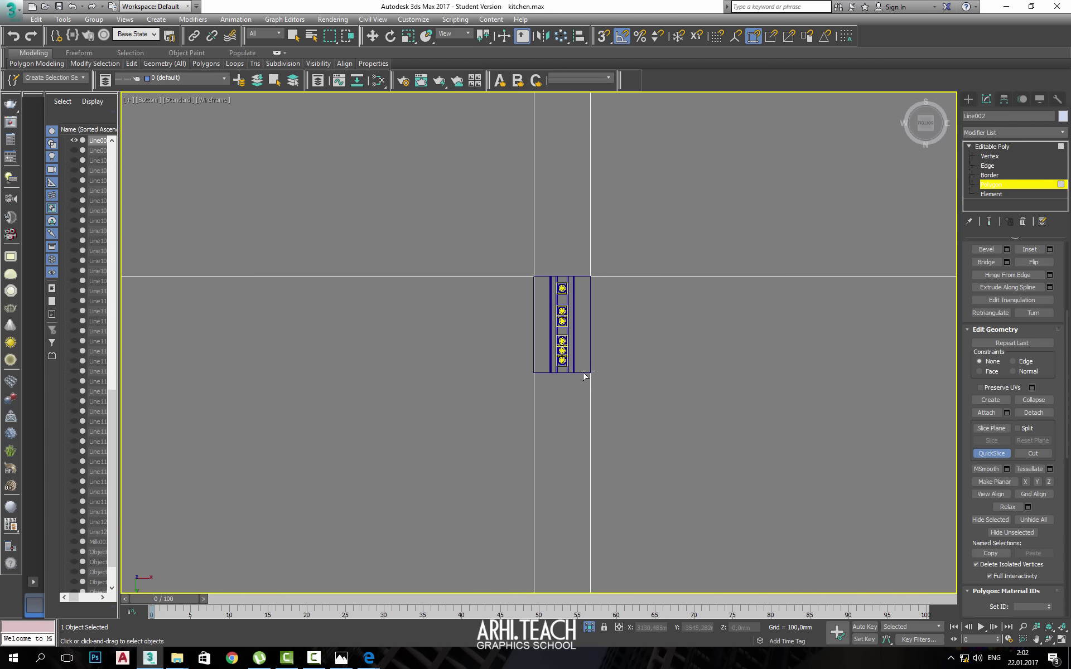
- Select the lamp base footprint polygon, then exit polygon editing and select both lamp groups
click(989, 166)
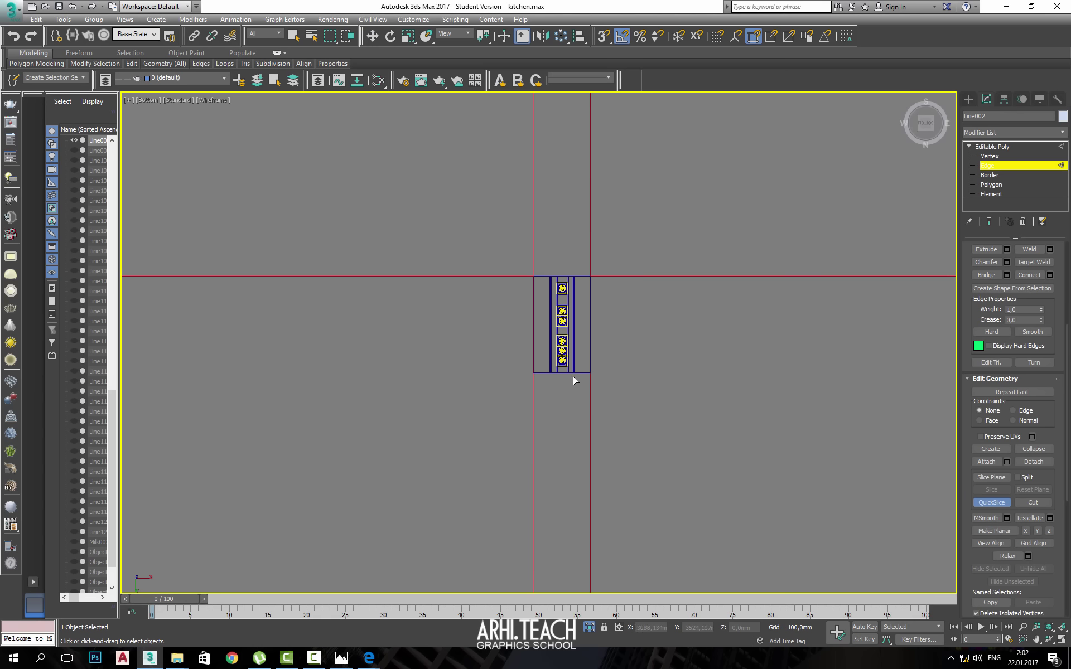
click(995, 184)
scroll(581, 389, down, 2)
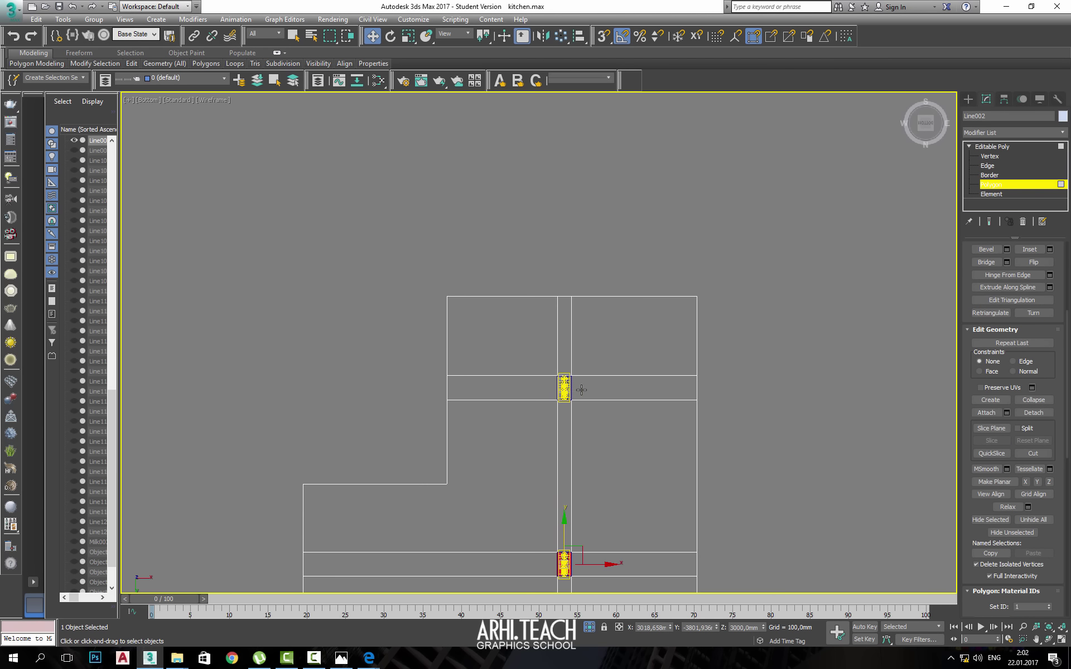
click(581, 389)
key(F3)
alt+middle_drag(697, 525, 661, 383)
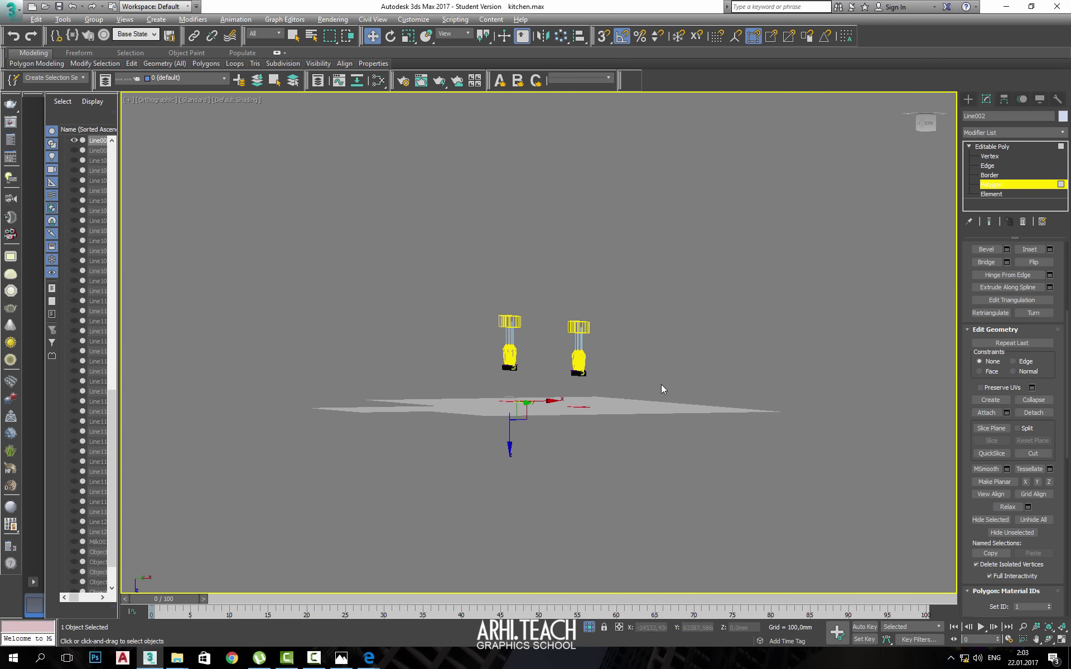
click(1065, 184)
drag(647, 270, 480, 385)
mouse_move(558, 390)
alt+middle_down()
mouse_move(621, 488)
mouse_move(583, 484)
mouse_move(589, 507)
mouse_move(600, 469)
mouse_move(569, 440)
alt+middle_up()
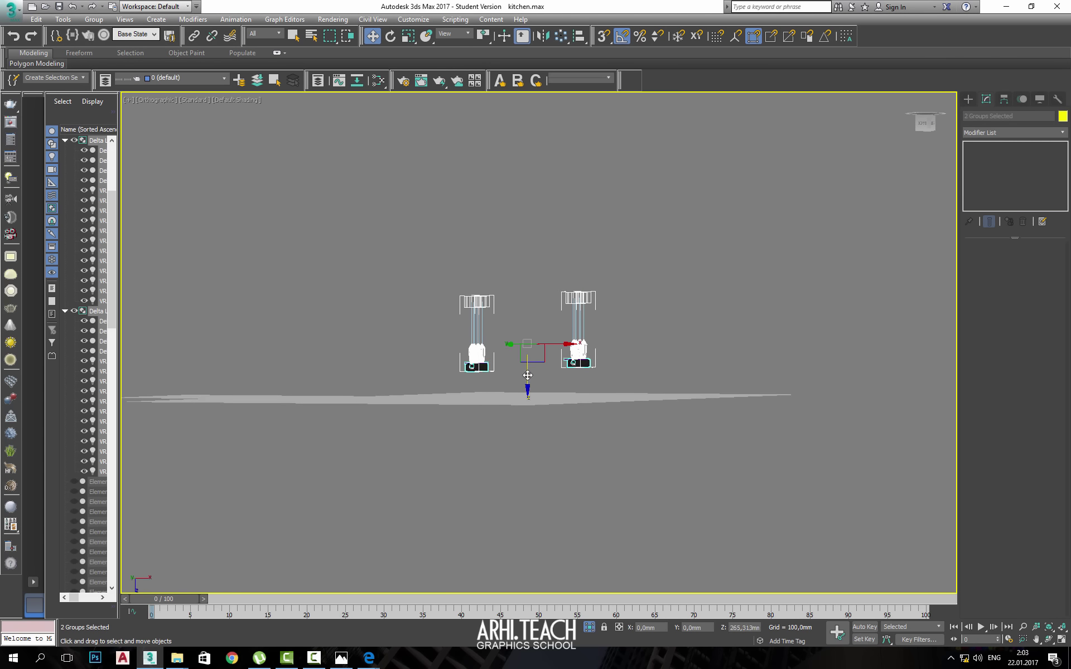
- Nudge the two lamps toward the surface, then select the Line002 surface
scroll(527, 375, up, 5)
drag(527, 376, 534, 385)
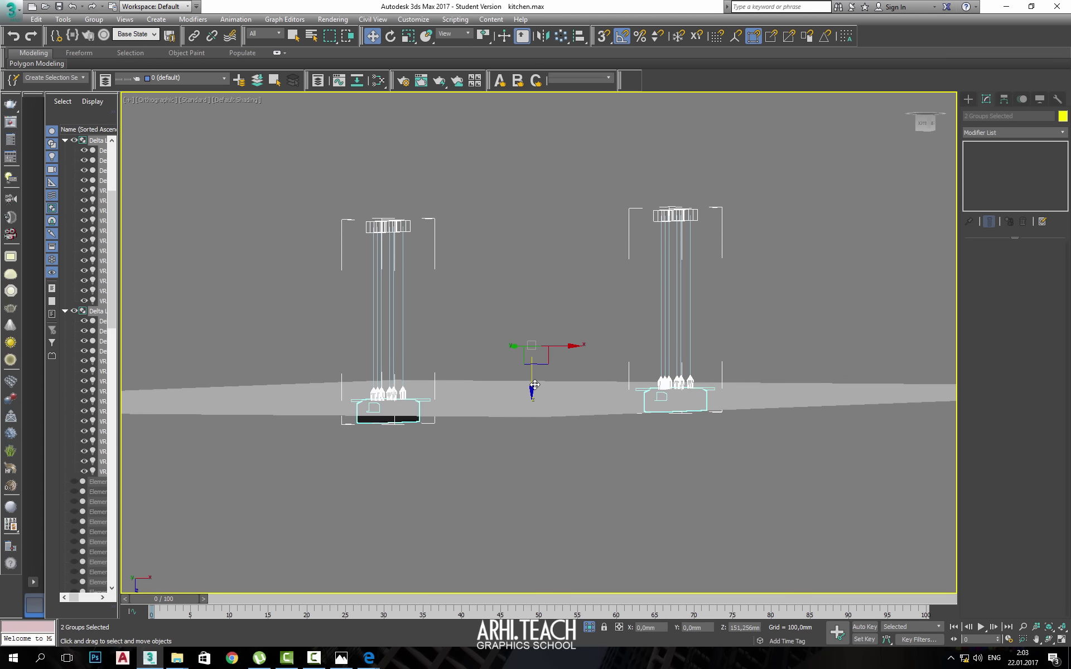
mouse_move(534, 385)
alt+middle_down()
mouse_move(650, 387)
mouse_move(827, 516)
mouse_move(782, 416)
mouse_move(794, 433)
alt+middle_up()
click(779, 427)
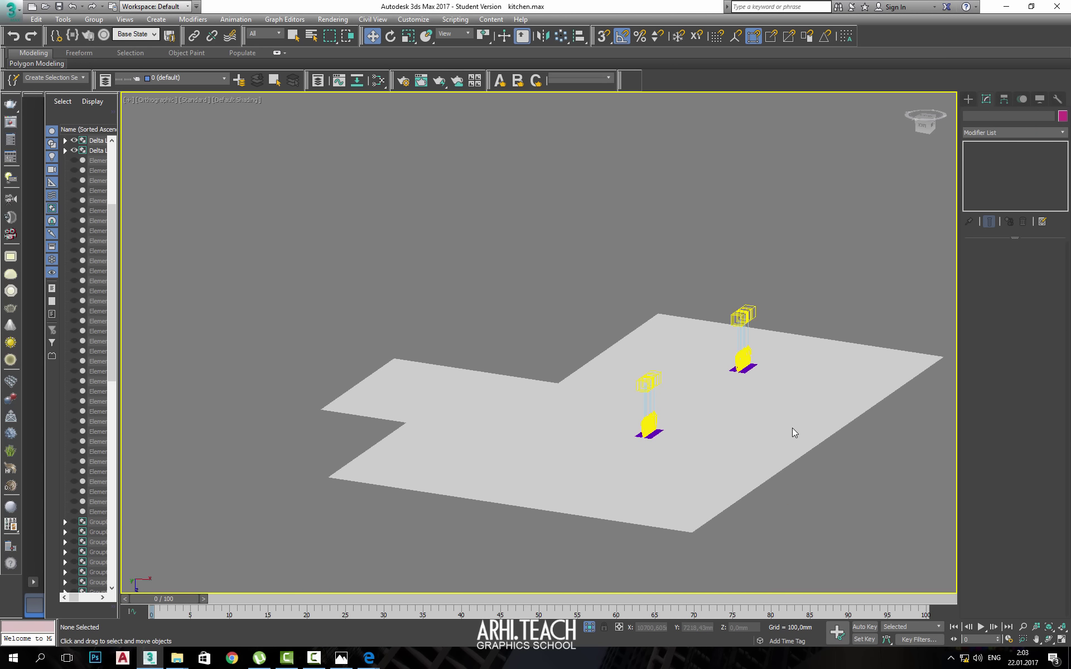
scroll(792, 433, up, 1)
click(783, 318)
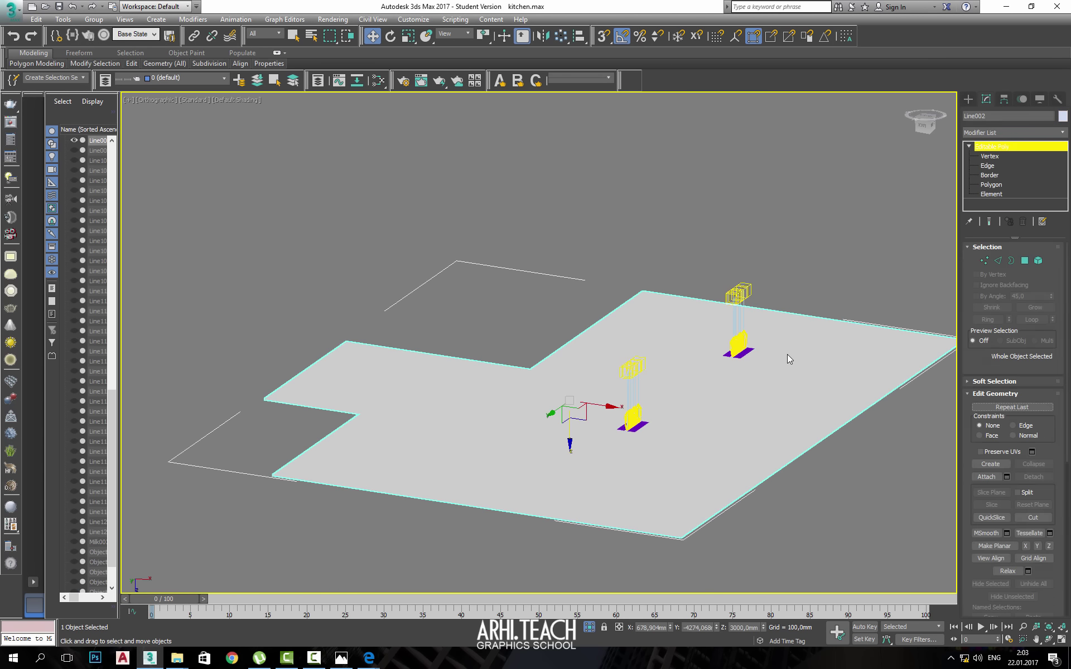
- Extrude Line002's two lamp-base polygons by -150,328 mm to form recesses
click(992, 185)
right_click(729, 367)
click(658, 403)
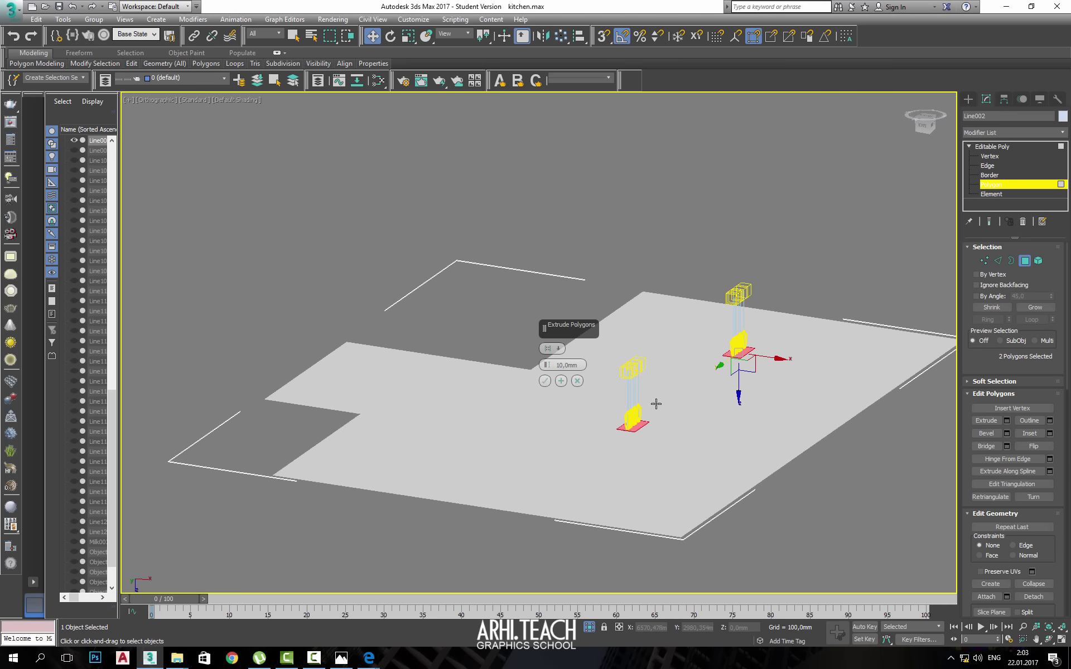
scroll(608, 385, up, 5)
drag(547, 365, 549, 392)
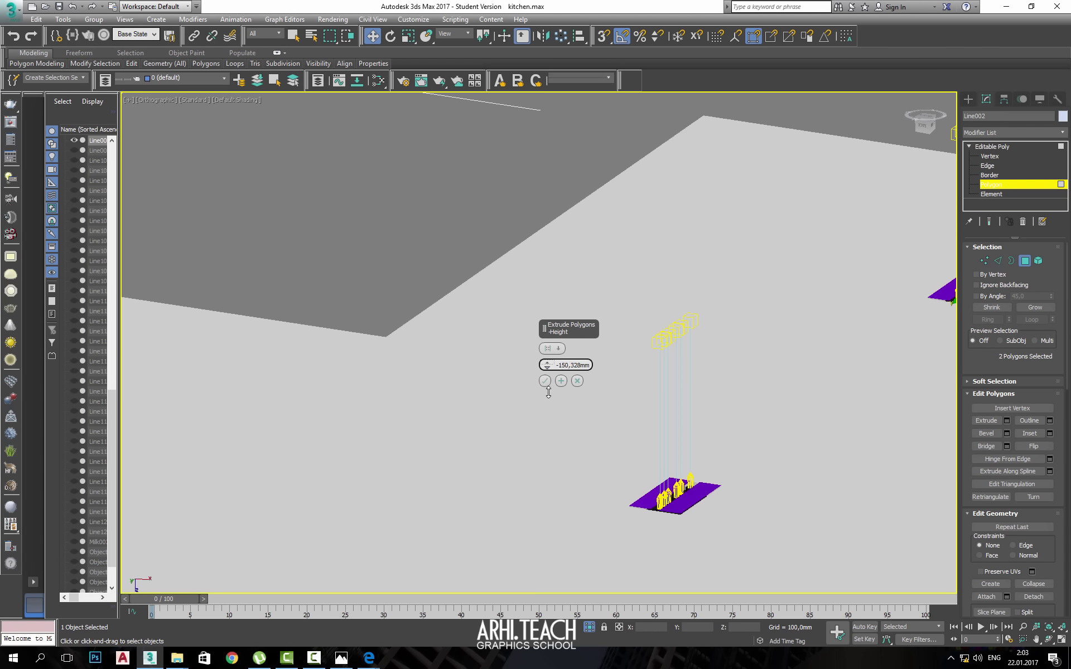
click(1012, 147)
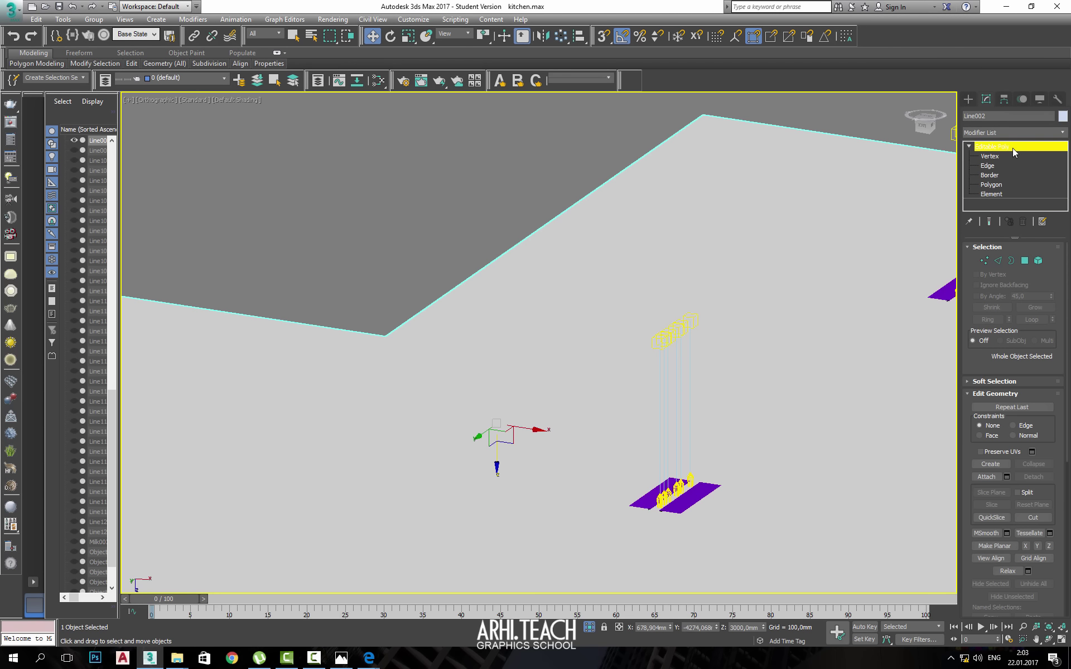
click(1007, 186)
right_click(730, 296)
click(659, 333)
click(561, 381)
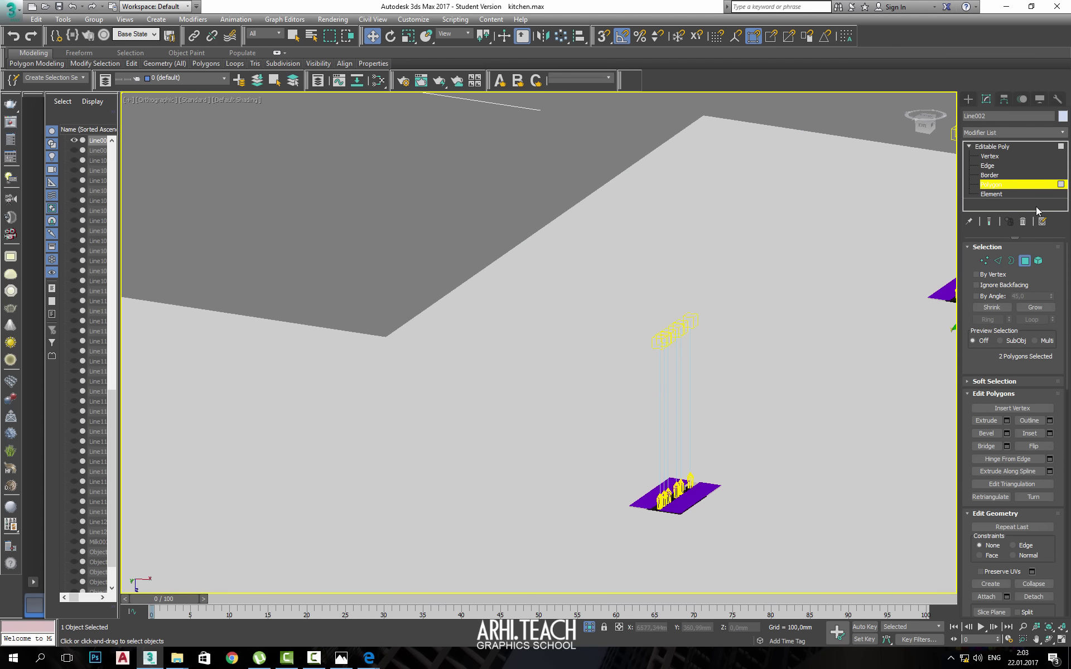
- Move both lamp groups down along Z into the recessed pockets
click(1009, 145)
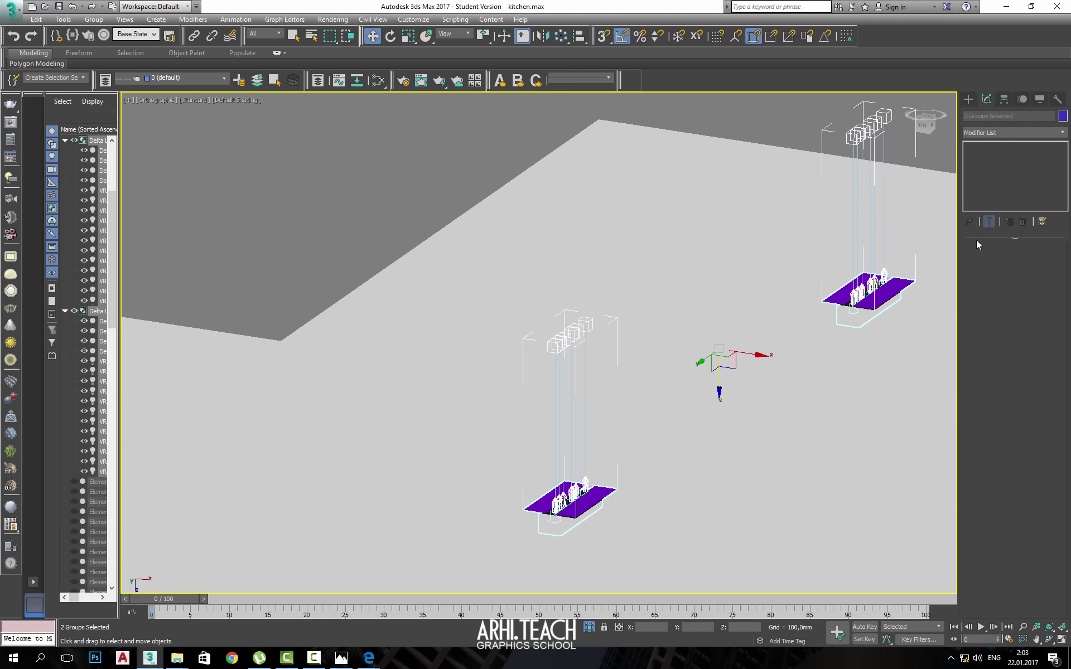
scroll(711, 397, up, 3)
scroll(732, 250, up, 4)
scroll(733, 250, down, 2)
drag(734, 235, 732, 229)
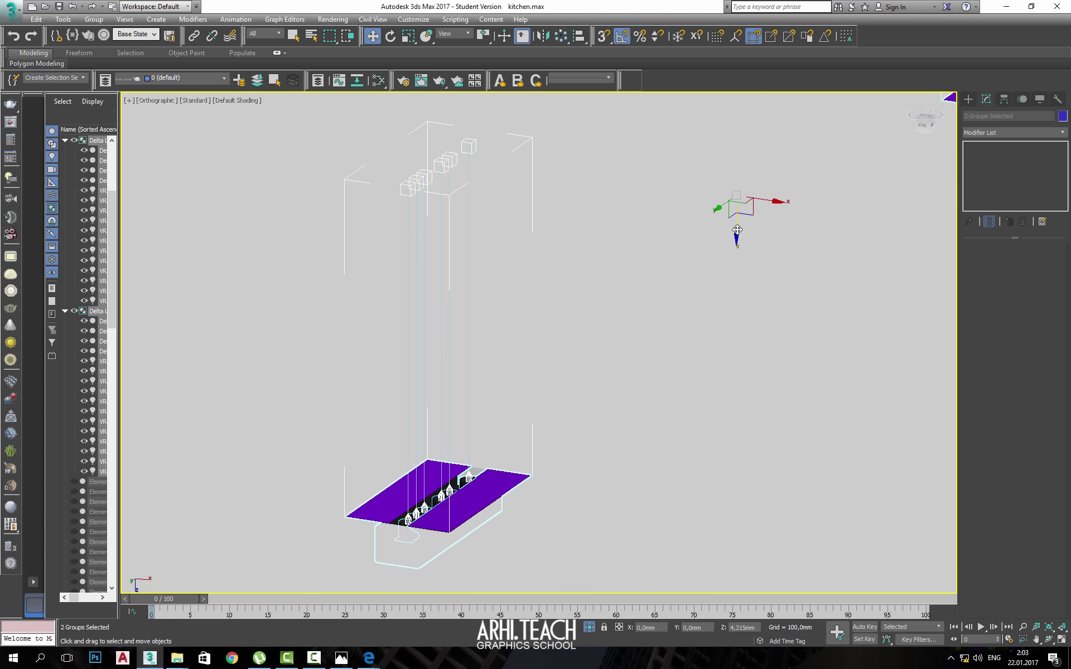
scroll(685, 309, down, 3)
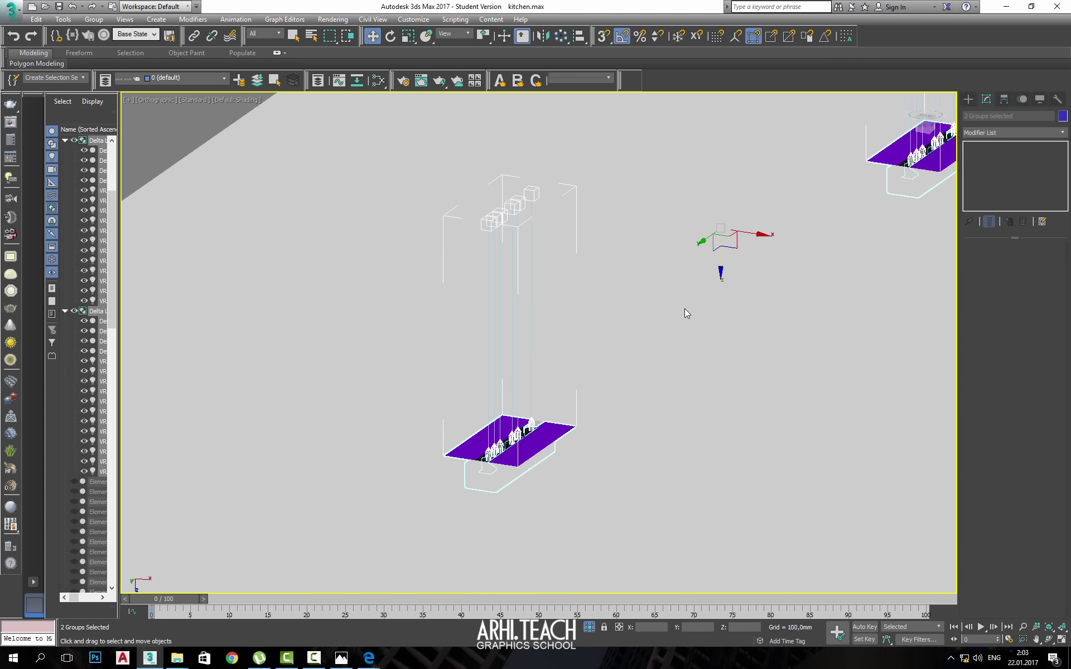
middle_drag(684, 309, 672, 345)
- Run the Corona Converter script to convert all scene materials to Corona
key(m)
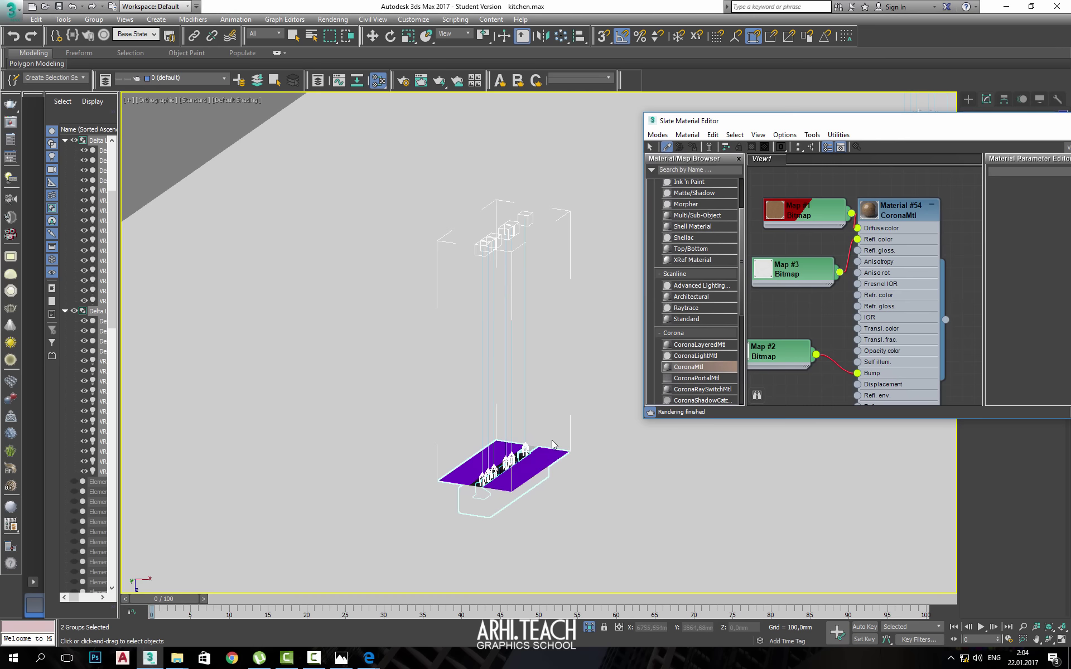
middle_drag(938, 327, 983, 296)
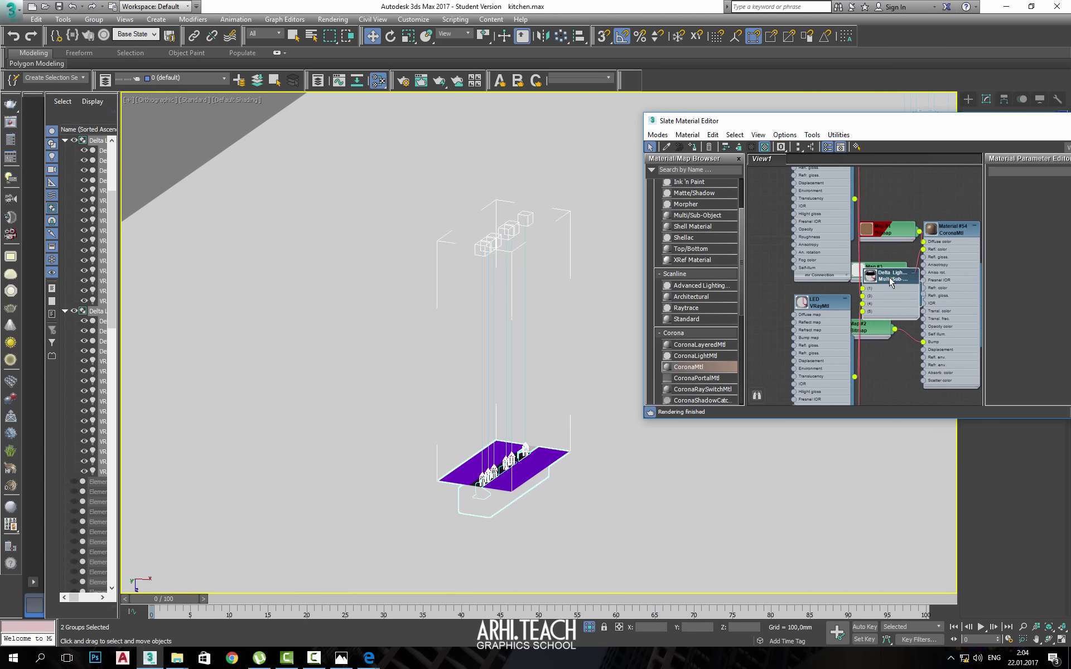
scroll(826, 318, up, 5)
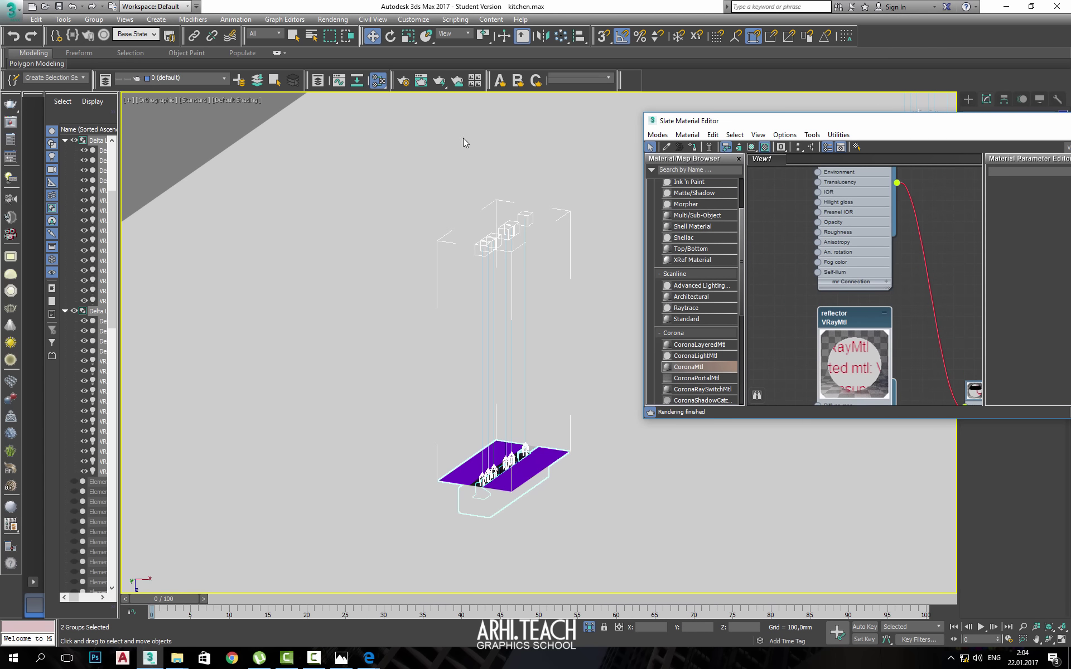
click(455, 19)
click(468, 115)
double_click(100, 57)
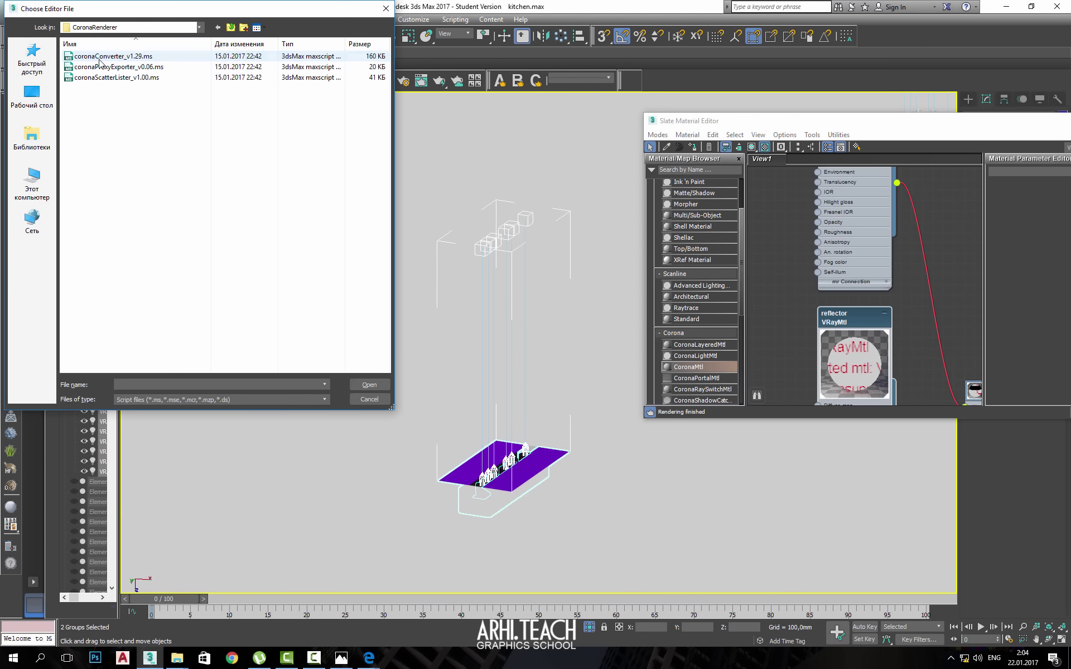
double_click(100, 57)
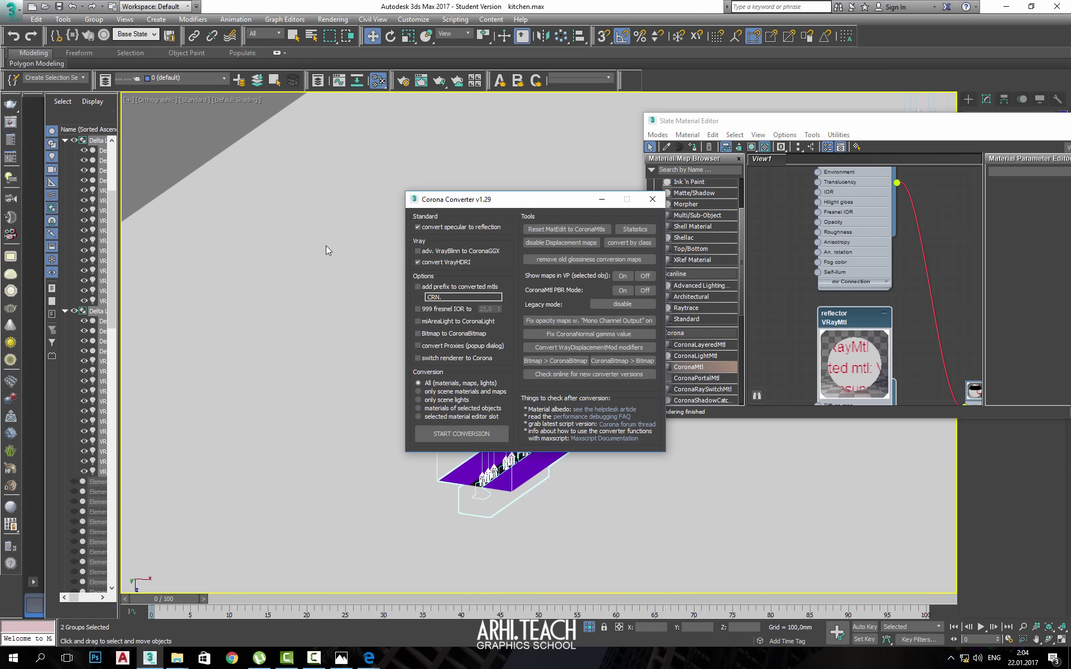
click(450, 435)
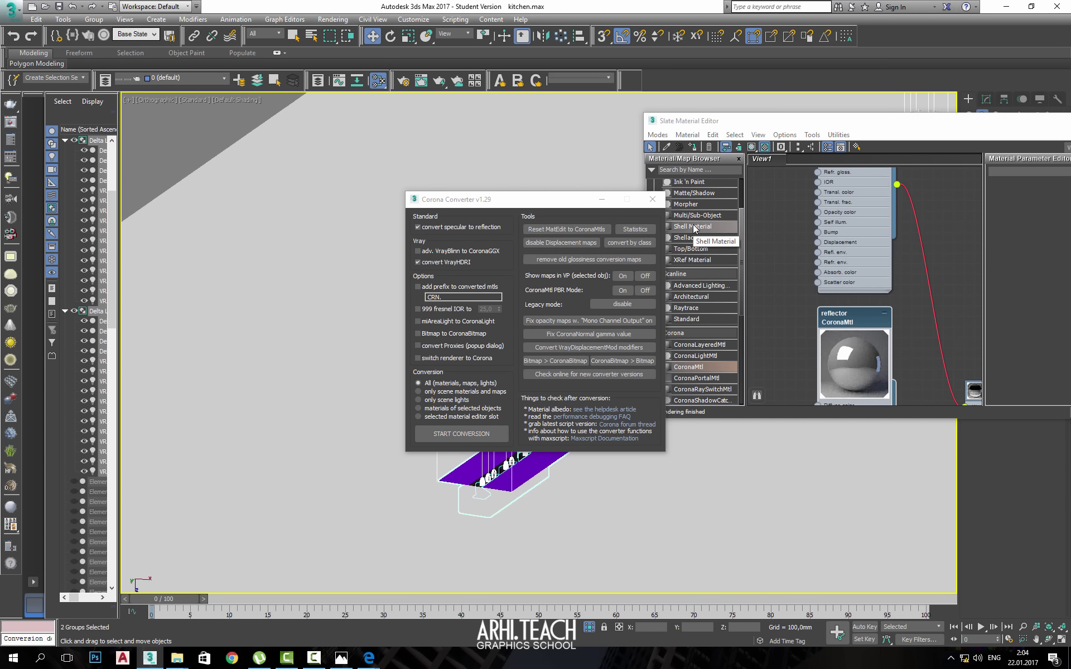
click(652, 199)
- Set the ceiling color CoronaMtl diffuse to black and close the Slate editor
mouse_move(899, 357)
middle_down()
mouse_move(835, 383)
mouse_move(804, 296)
middle_up()
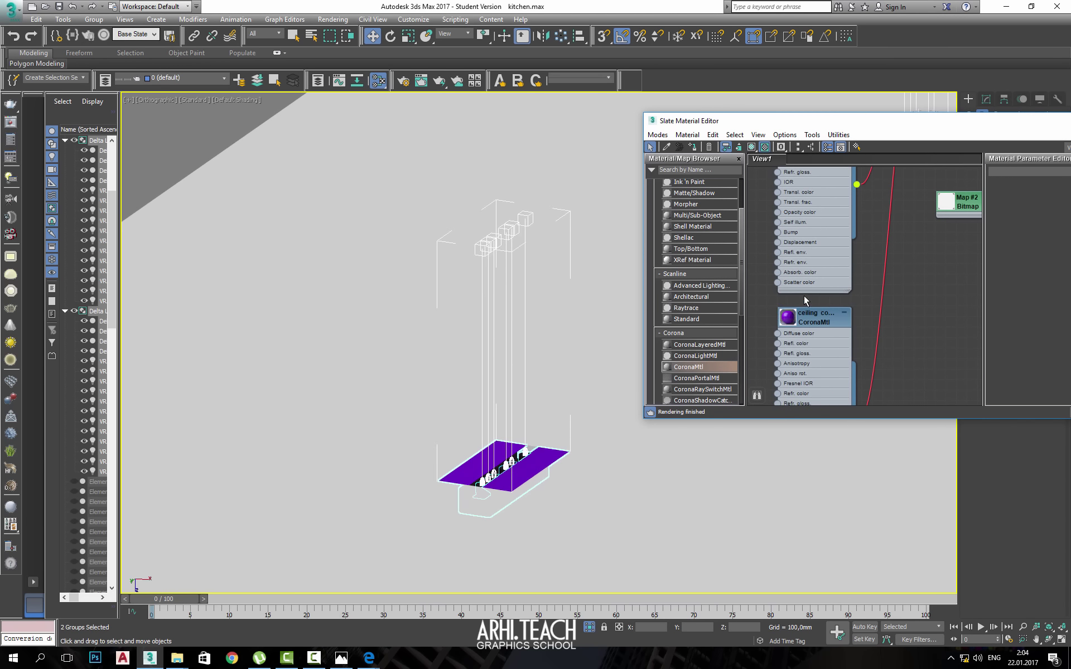
double_click(805, 317)
drag(761, 121, 461, 104)
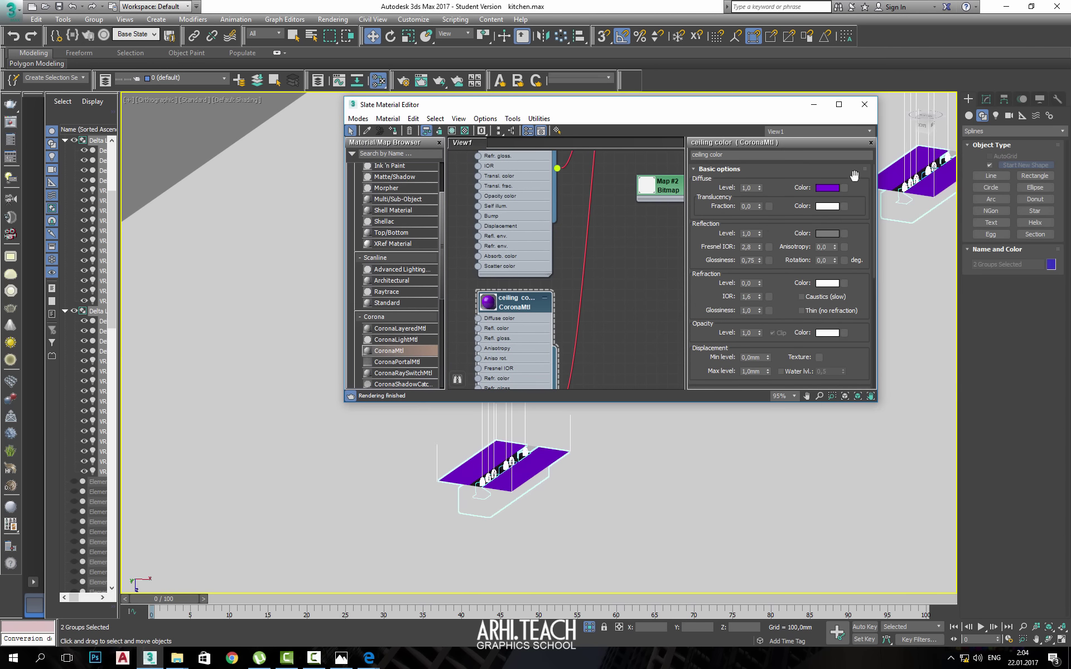
click(824, 191)
drag(321, 83, 310, 232)
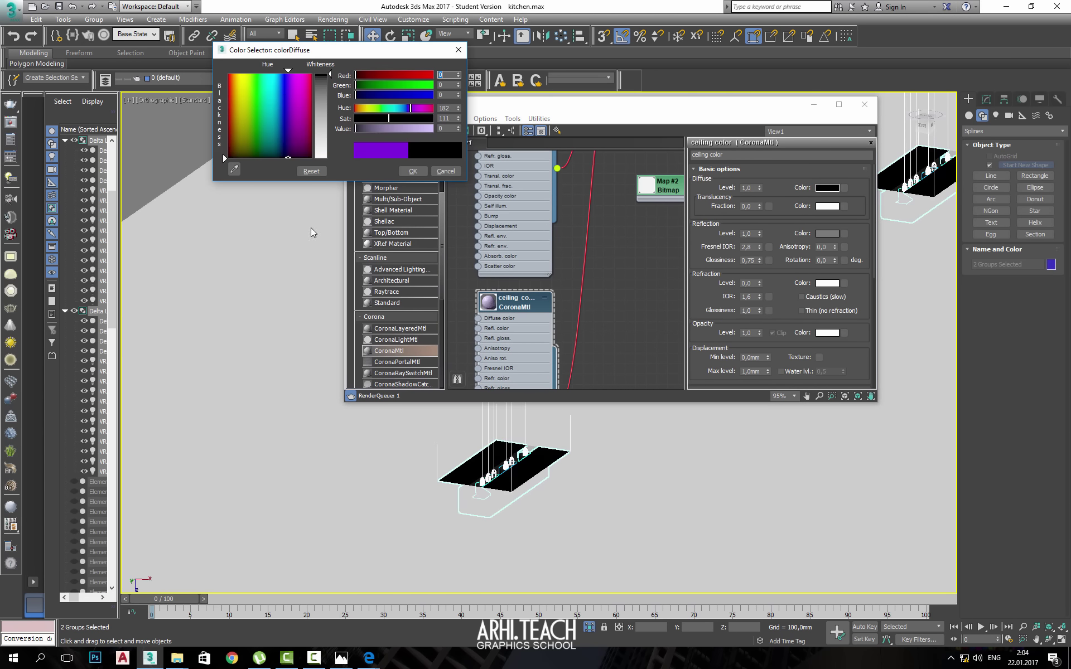
click(411, 171)
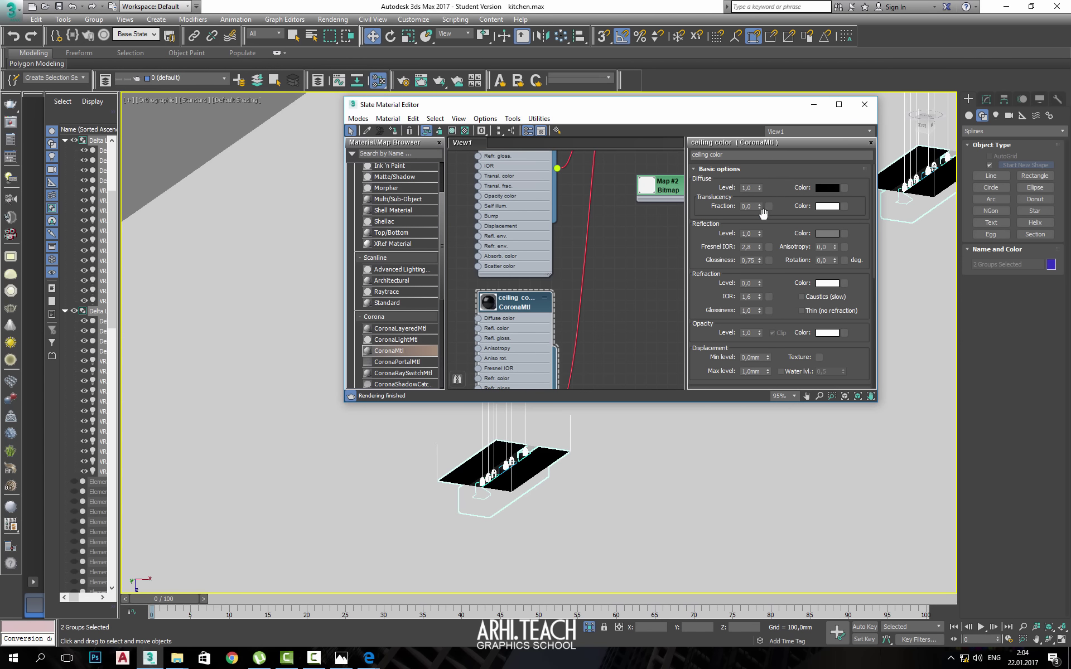
click(864, 106)
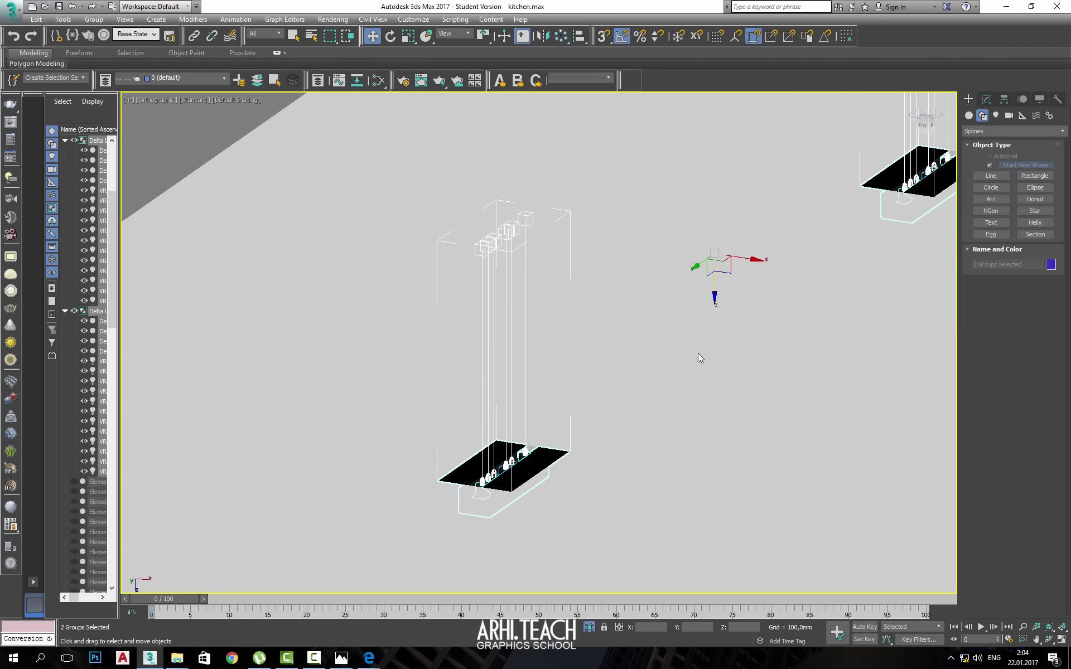
scroll(698, 353, down, 2)
- Show the whole kitchen again, switch to the PhysCamera001 view and start a Corona render
scroll(608, 327, down, 5)
click(590, 627)
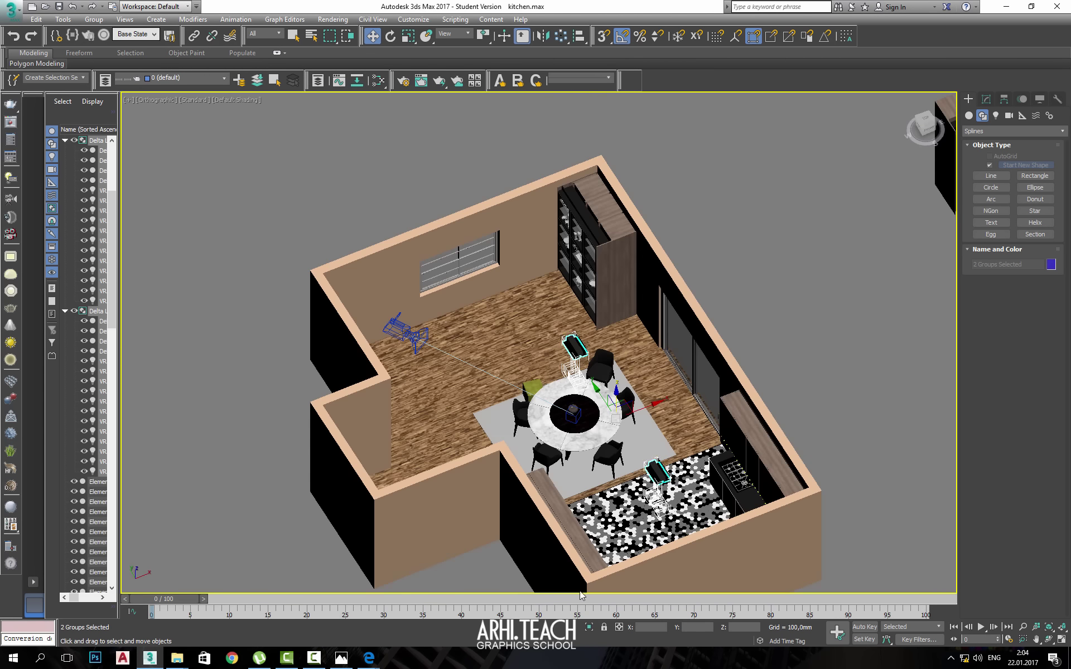
key(c)
click(727, 250)
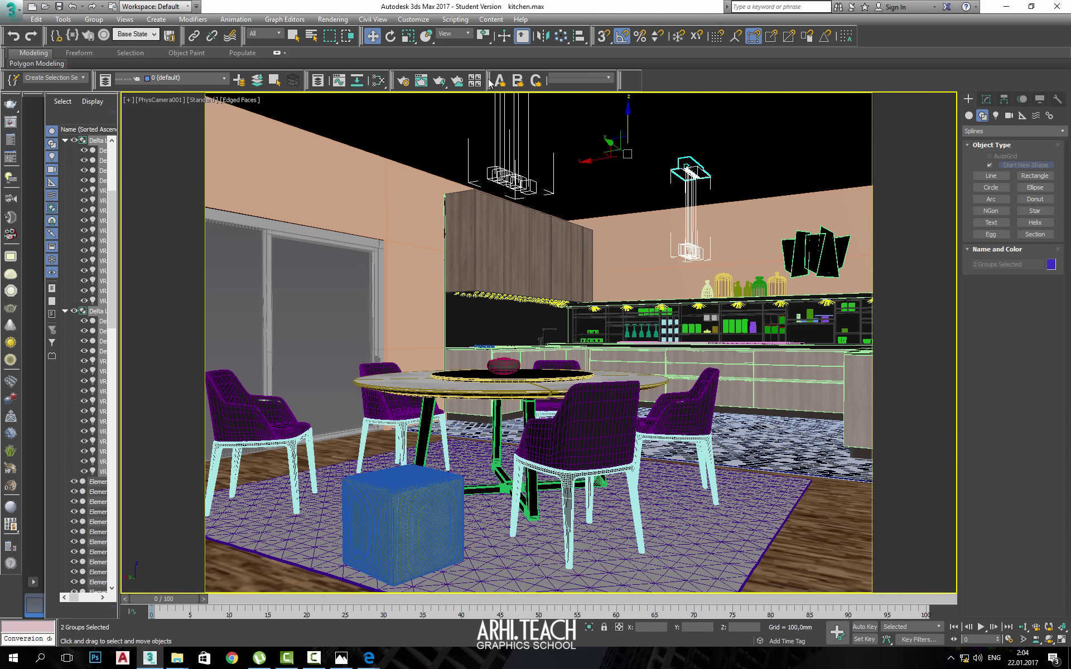
click(440, 83)
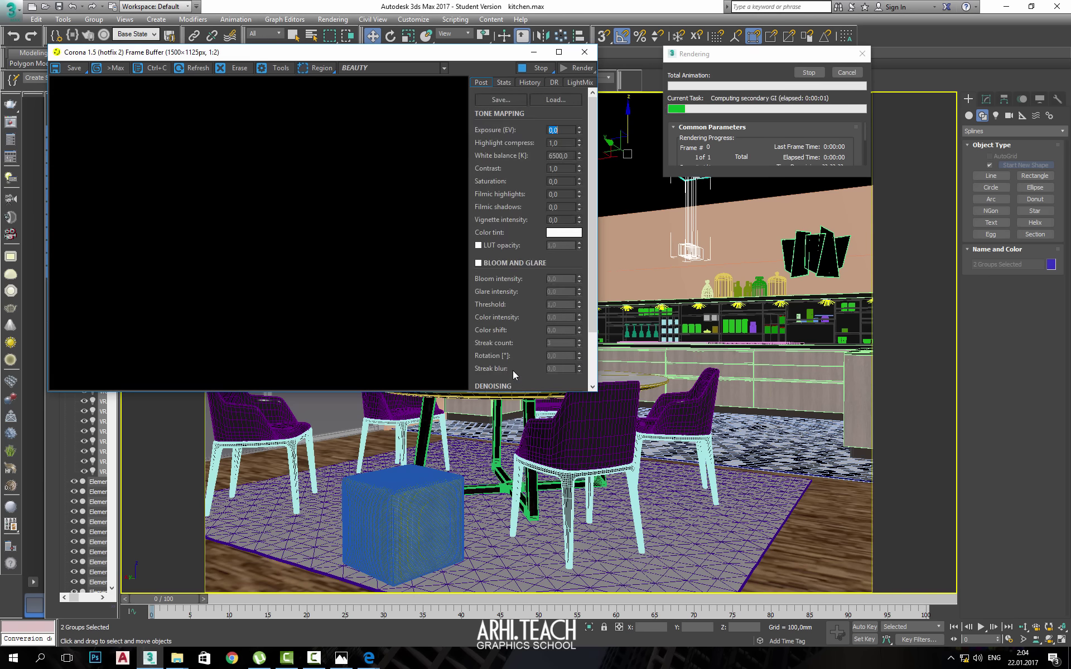
click(484, 85)
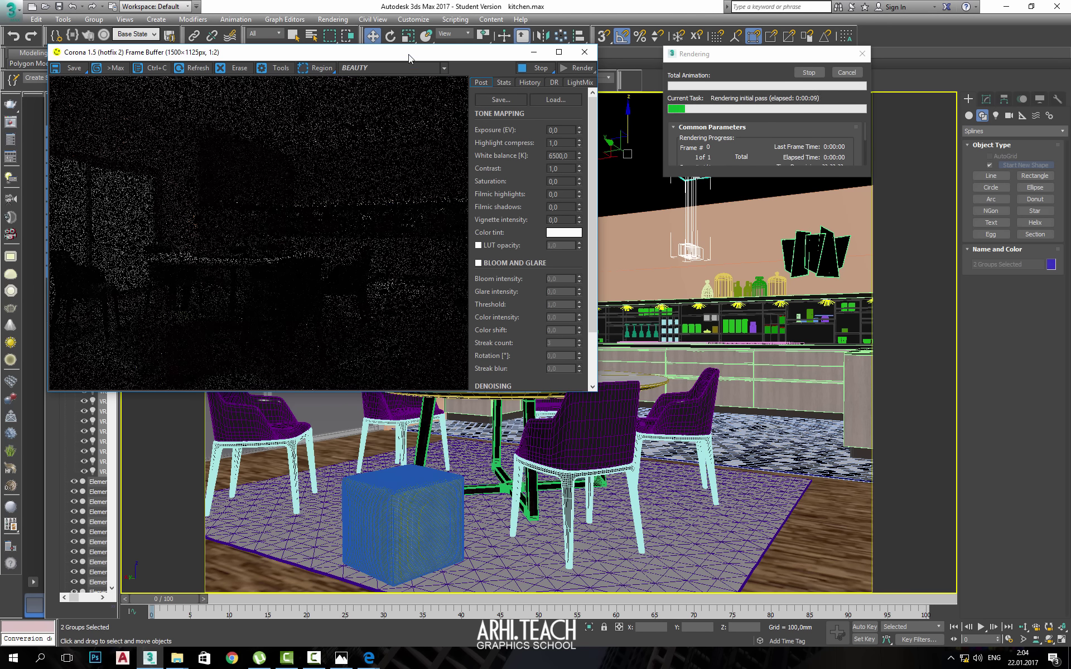
- In the Corona Frame Buffer, raise exposure to 2,288 and highlight compression to 3,449
drag(408, 55, 516, 72)
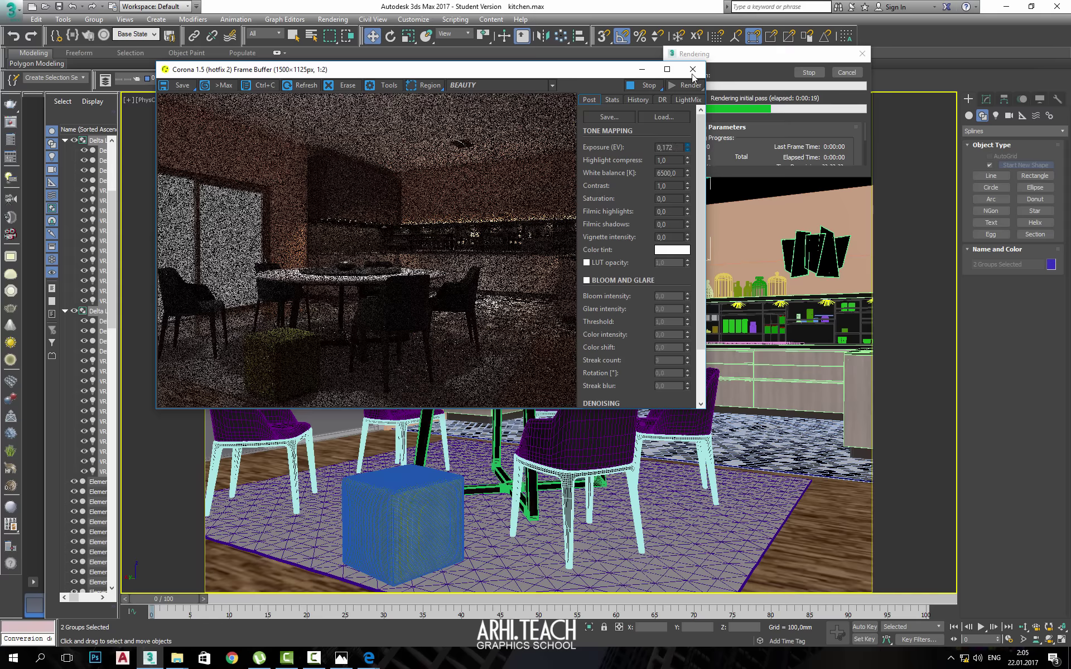
mouse_move(686, 150)
mouse_down()
mouse_move(727, 347)
mouse_move(741, 185)
mouse_up()
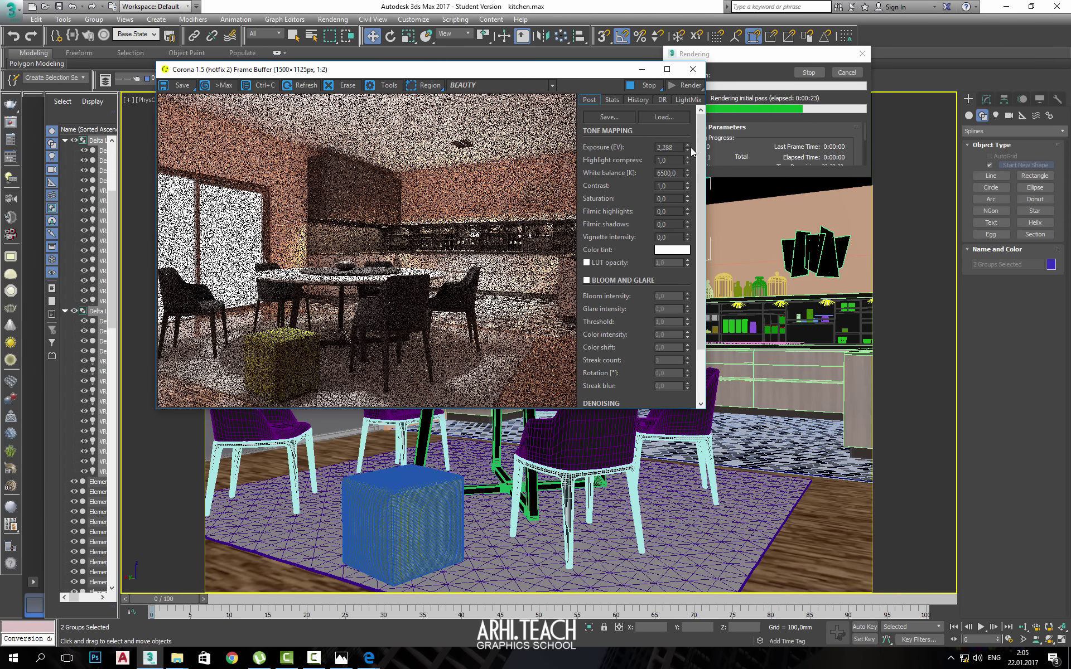
mouse_move(687, 160)
mouse_down()
mouse_move(687, 630)
mouse_move(701, 459)
mouse_up()
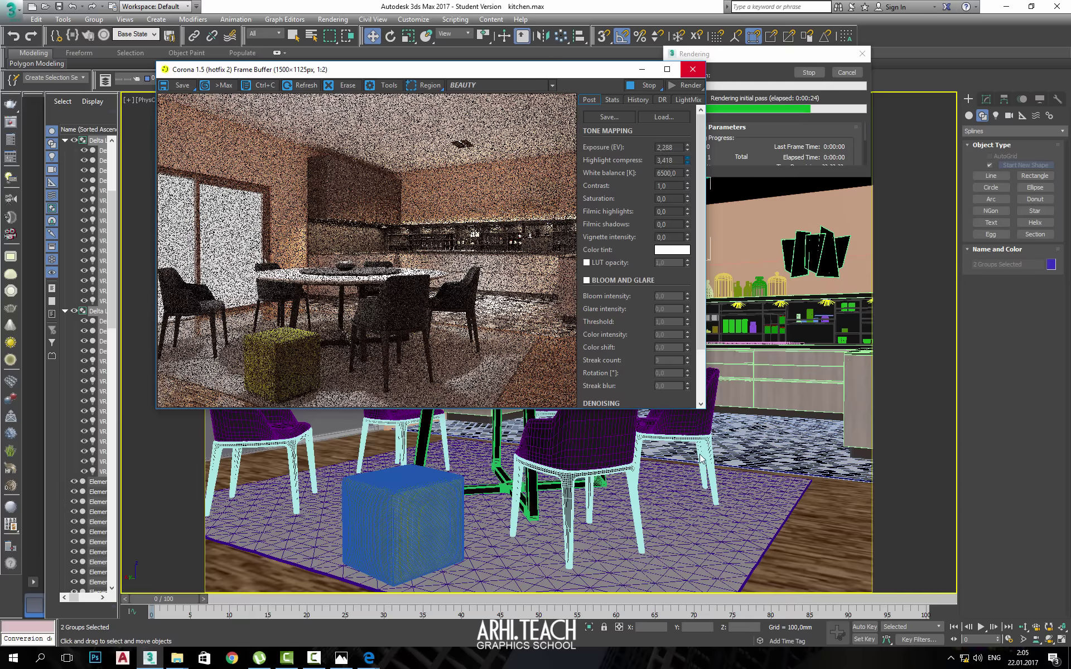
click(852, 75)
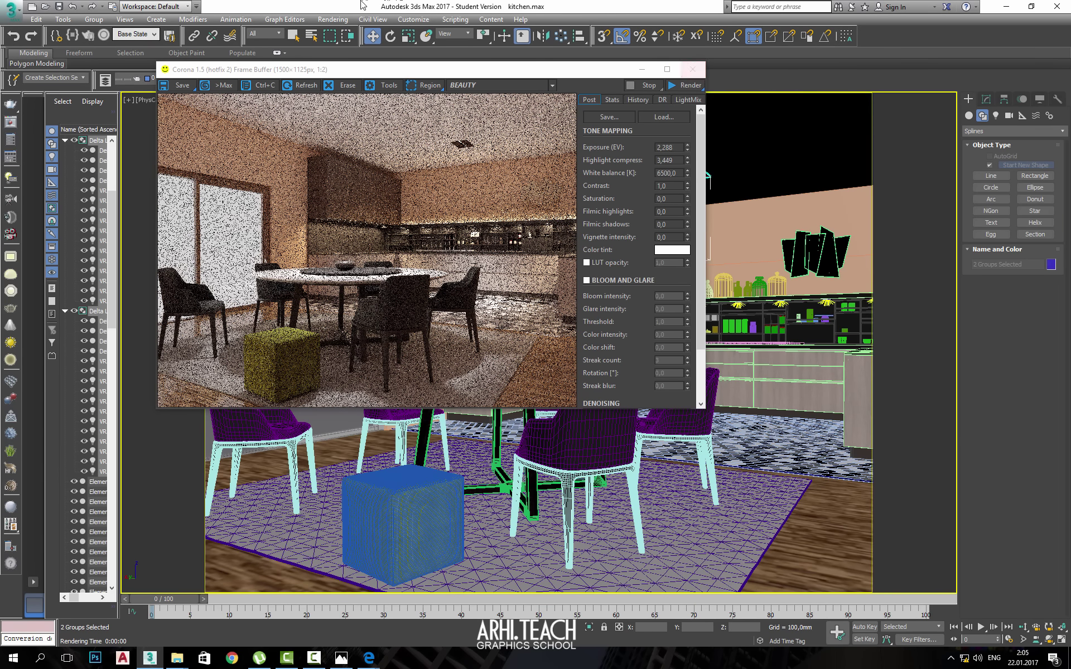
click(333, 19)
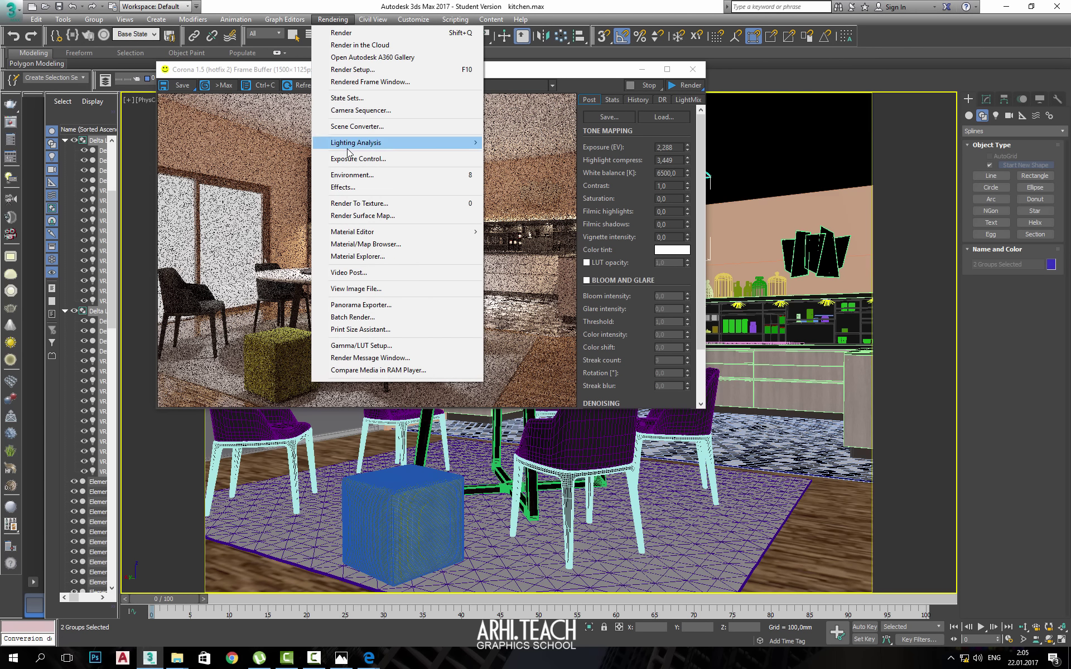
- Set the environment exposure control to VRay Exposure Control, activate it and re-render
click(470, 175)
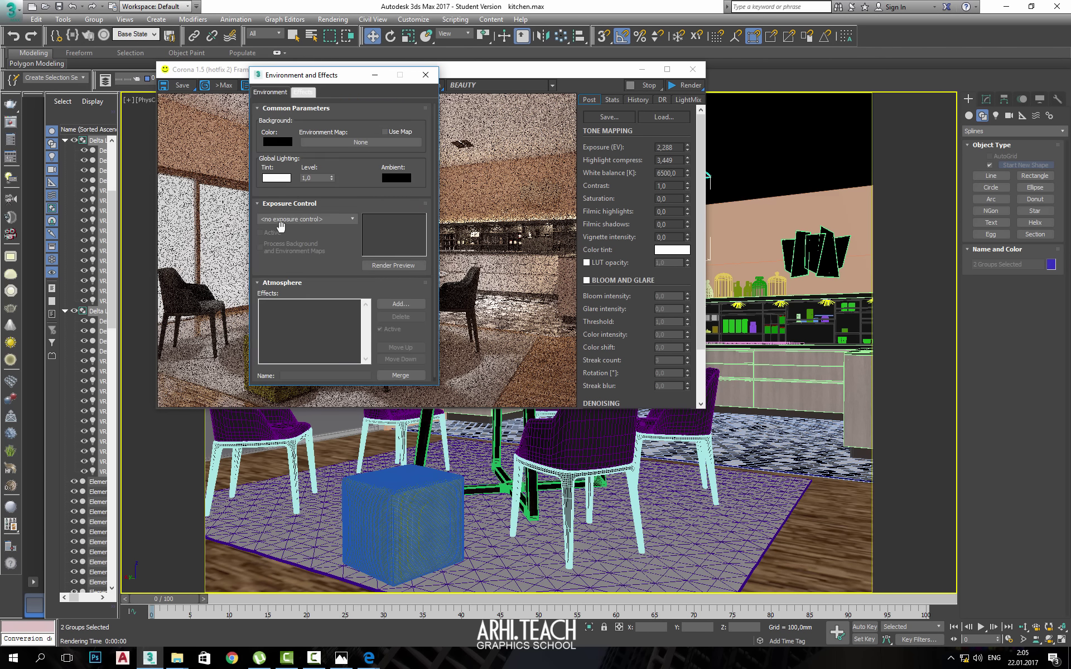
click(280, 221)
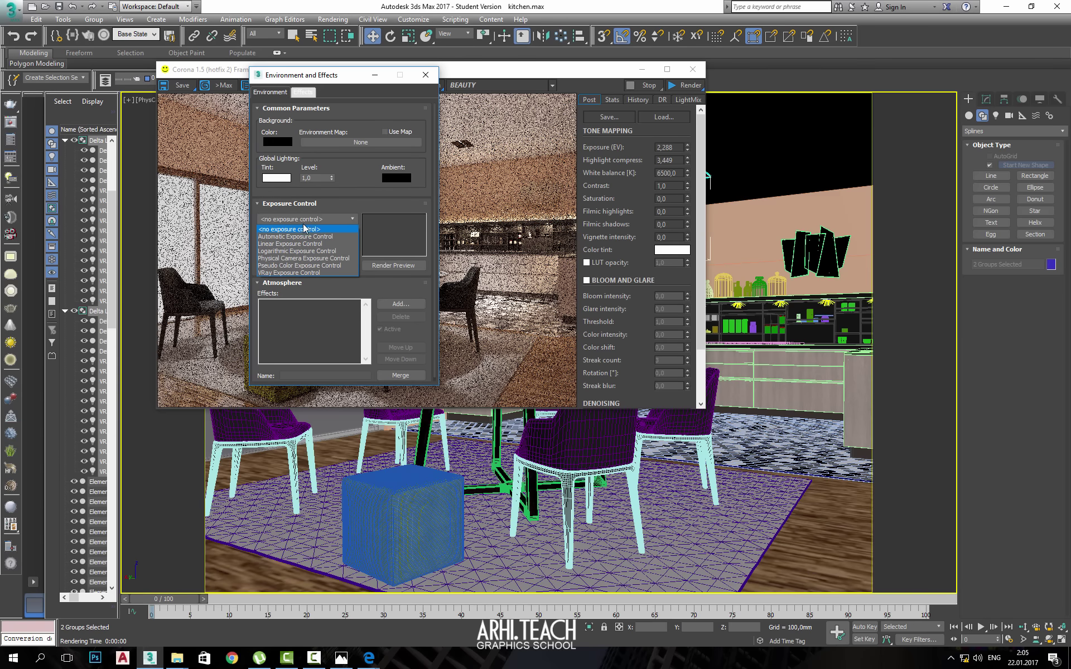
click(306, 273)
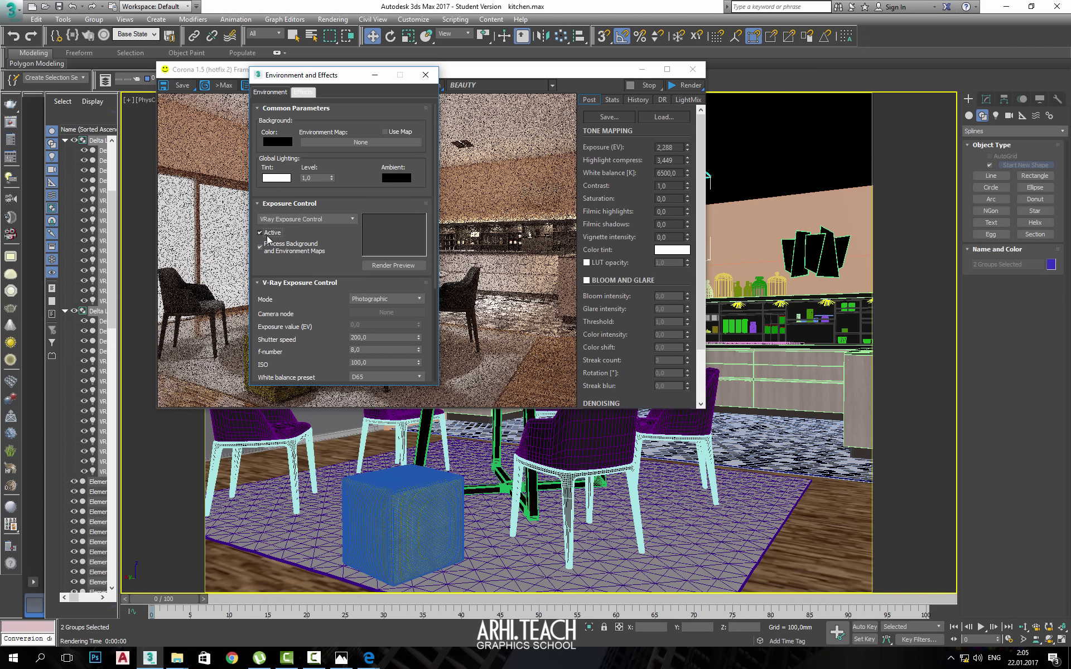
click(272, 233)
click(686, 85)
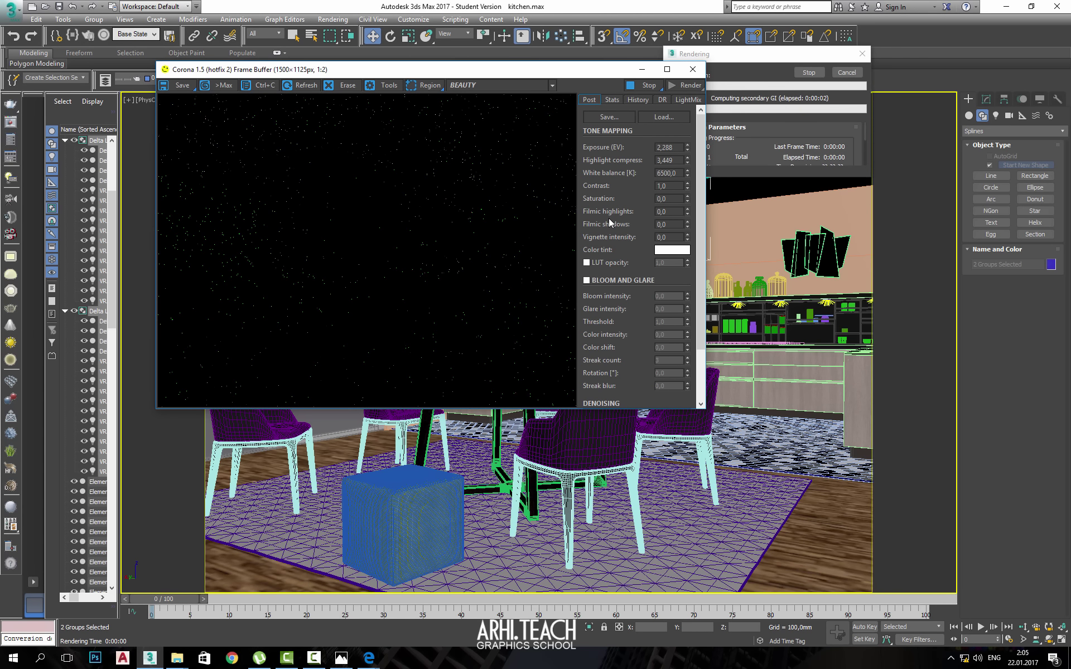
click(841, 50)
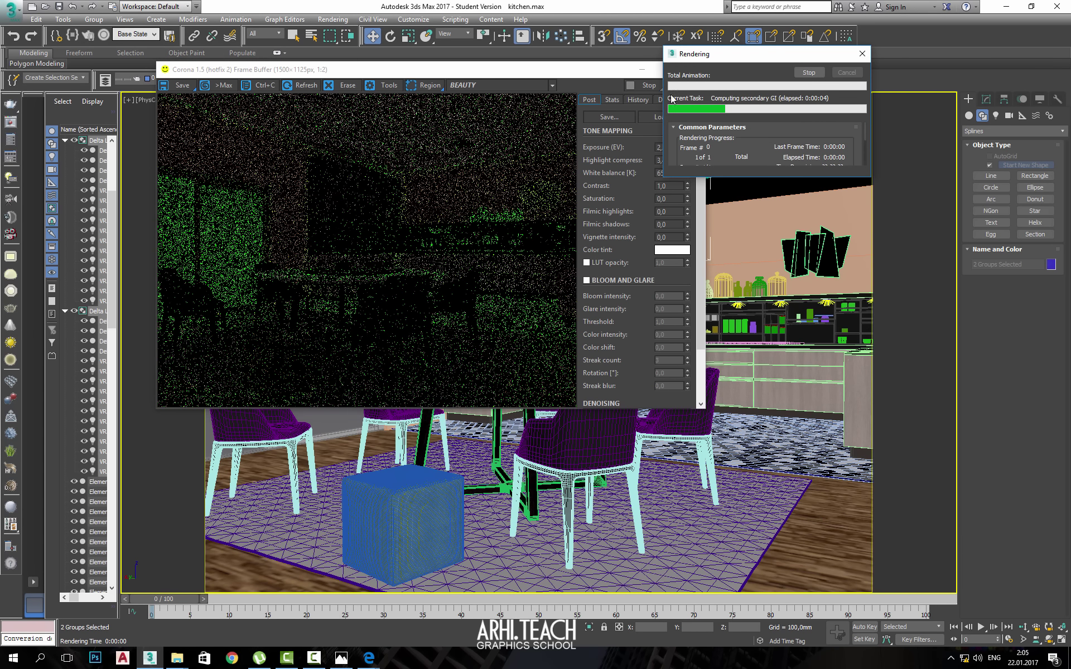
drag(538, 72, 613, 186)
- Switch the exposure control to Physical Camera Exposure Control and render again
click(329, 79)
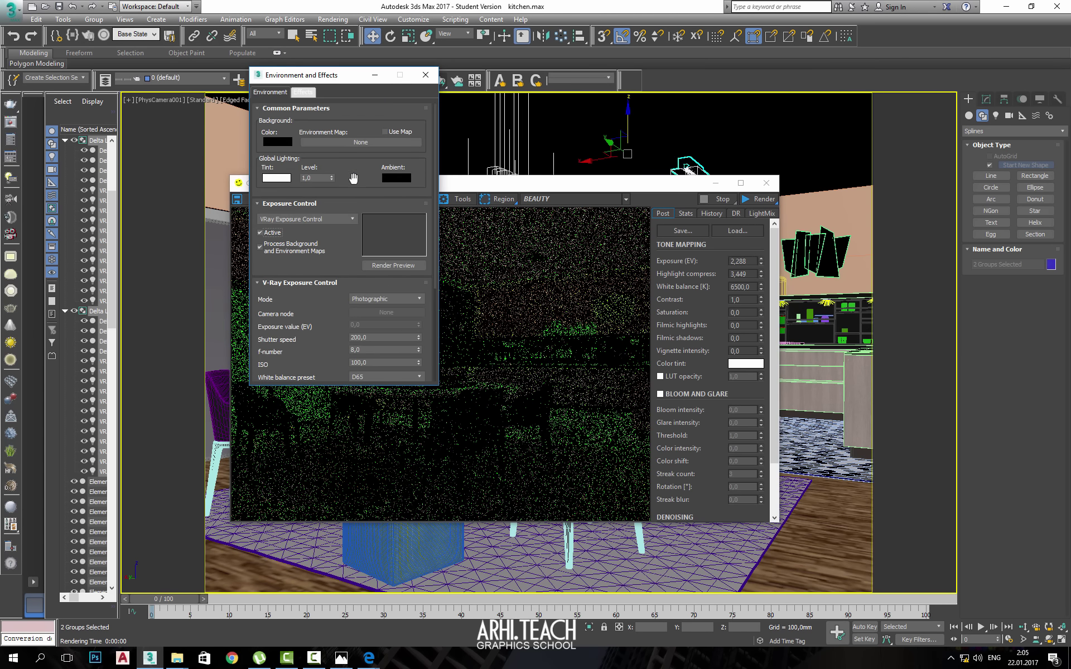
click(311, 220)
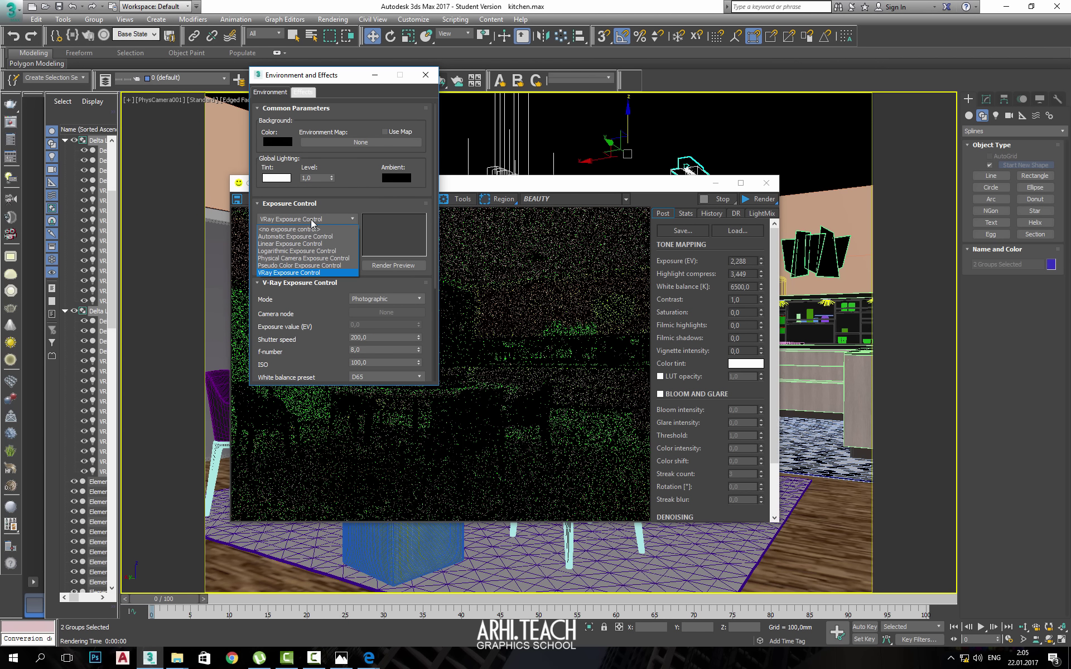
click(301, 260)
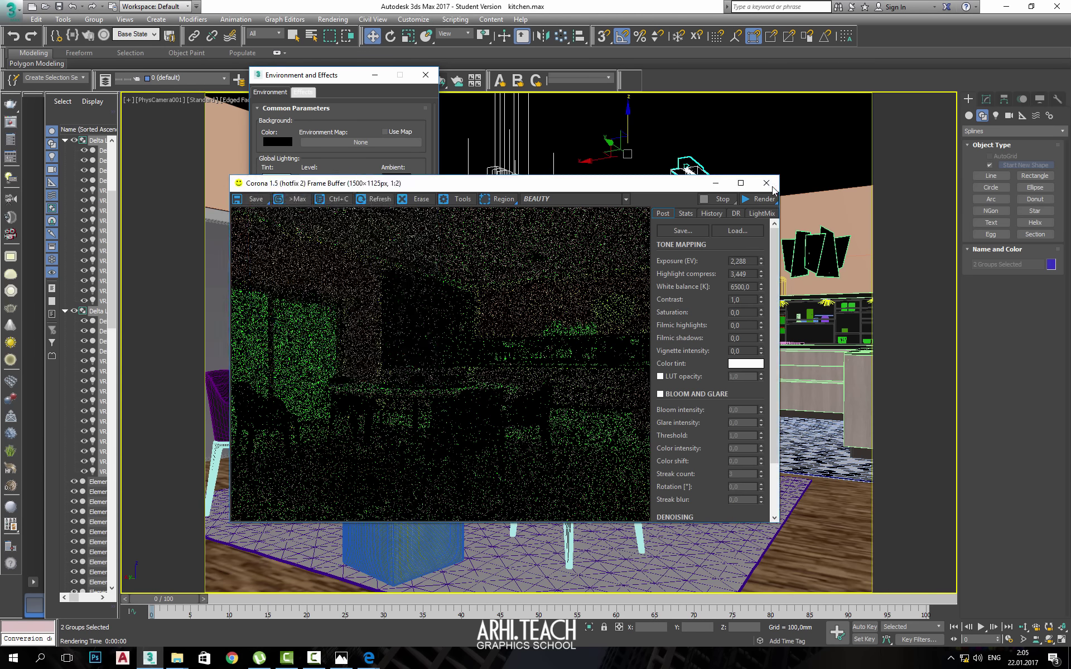
click(318, 220)
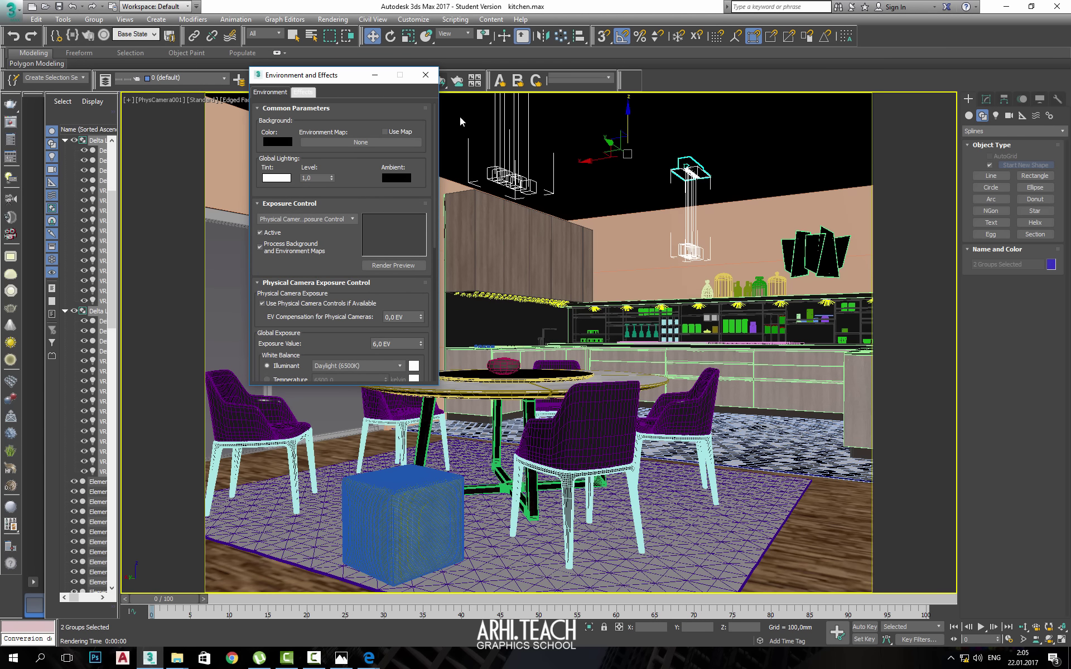
drag(313, 75, 267, 126)
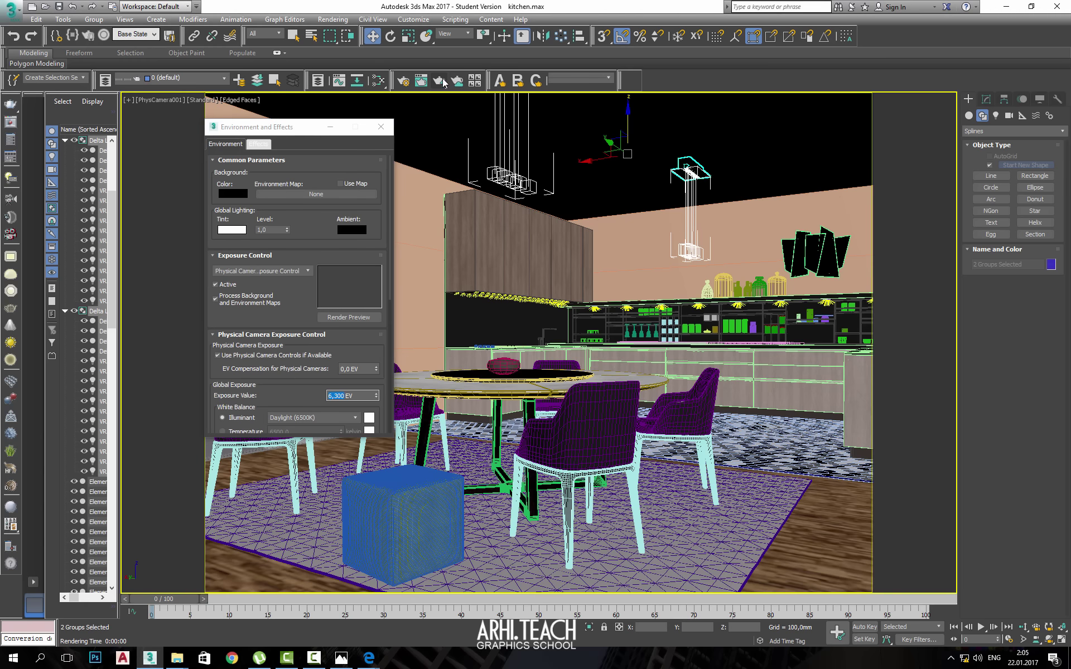
click(439, 80)
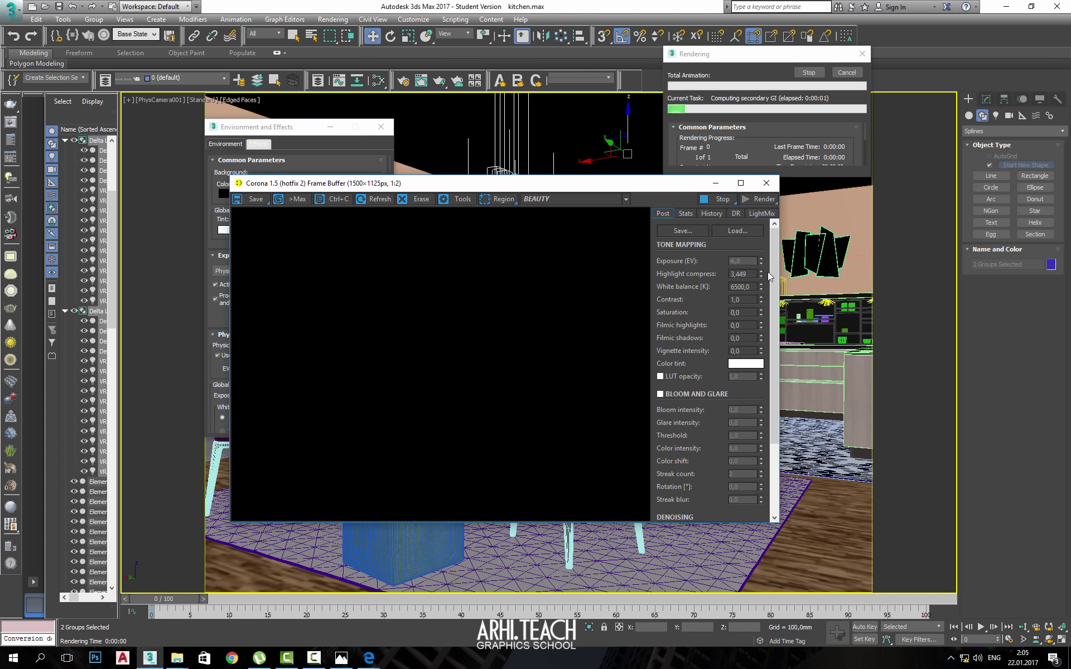
click(317, 338)
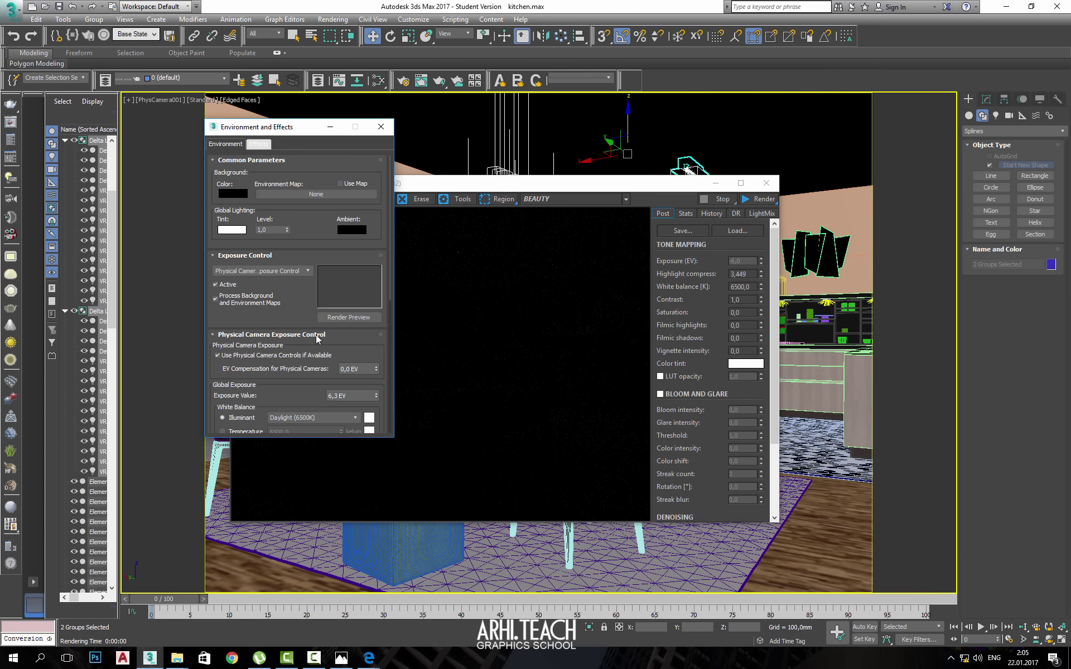
- Re-render, enlarge the frame buffer and lower the white balance to 4274,730 K
key(shift+q)
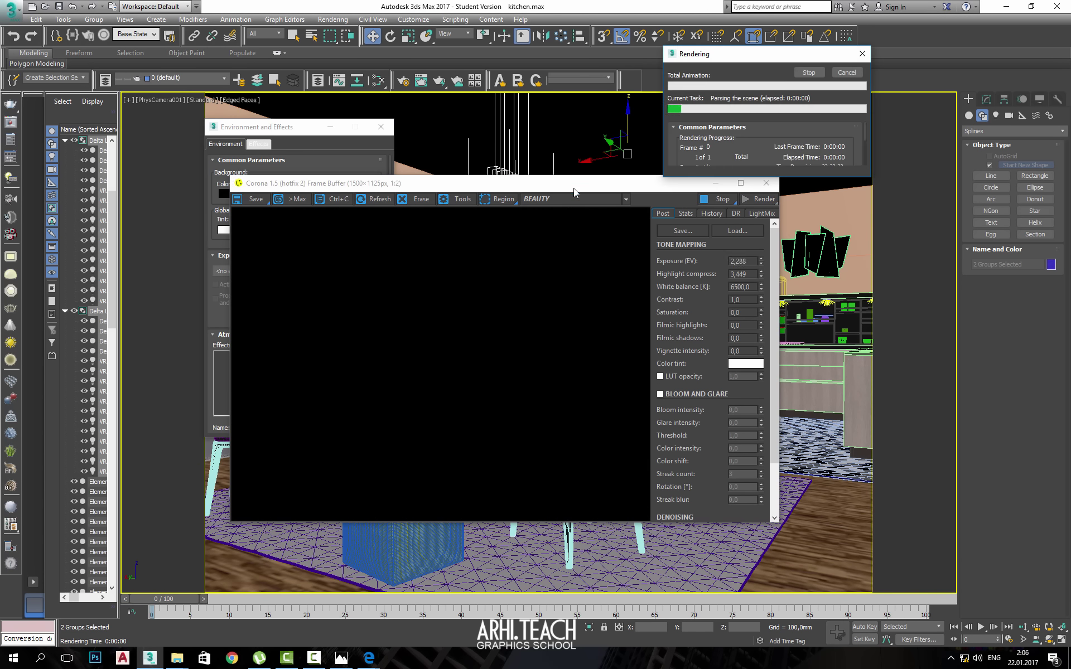
drag(573, 189, 568, 71)
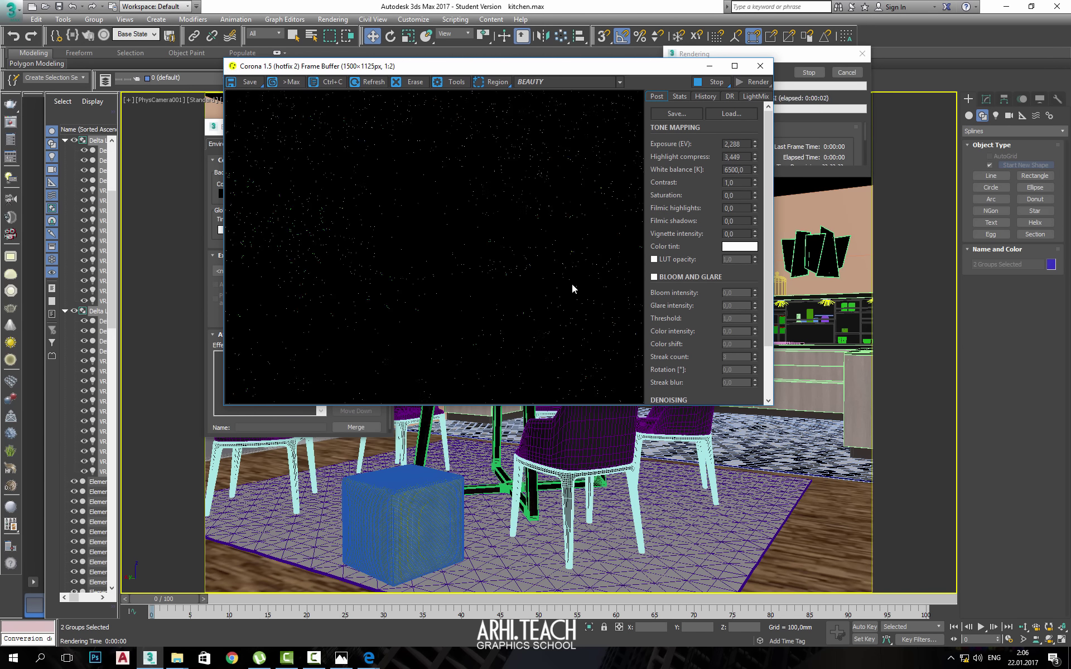
drag(772, 405, 823, 506)
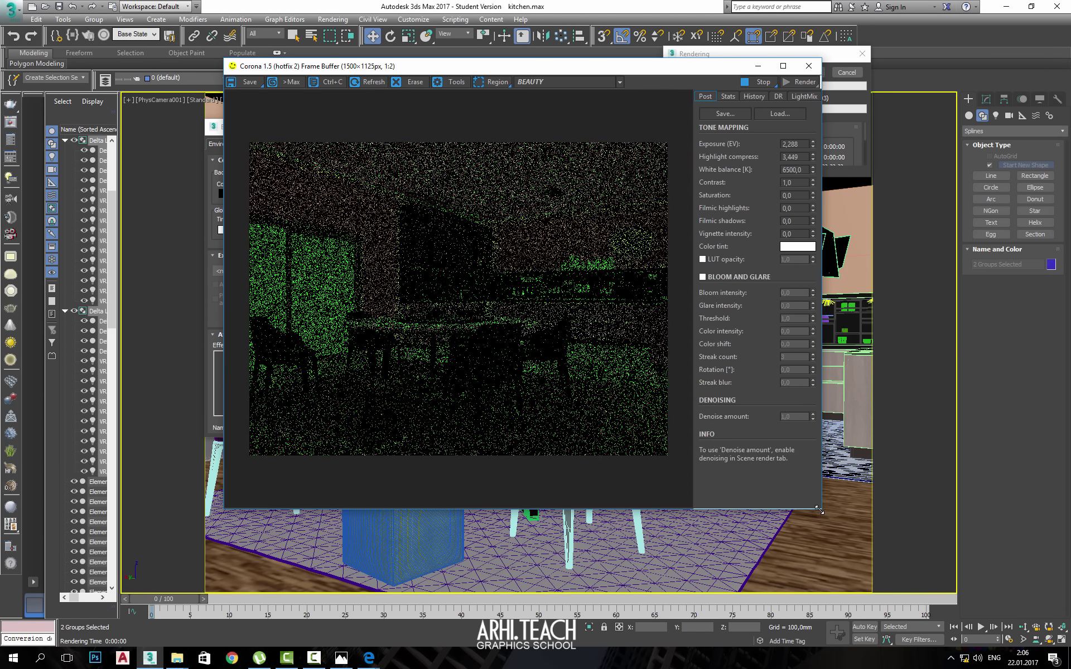
scroll(576, 331, up, 1)
scroll(576, 333, up, 1)
scroll(576, 334, down, 2)
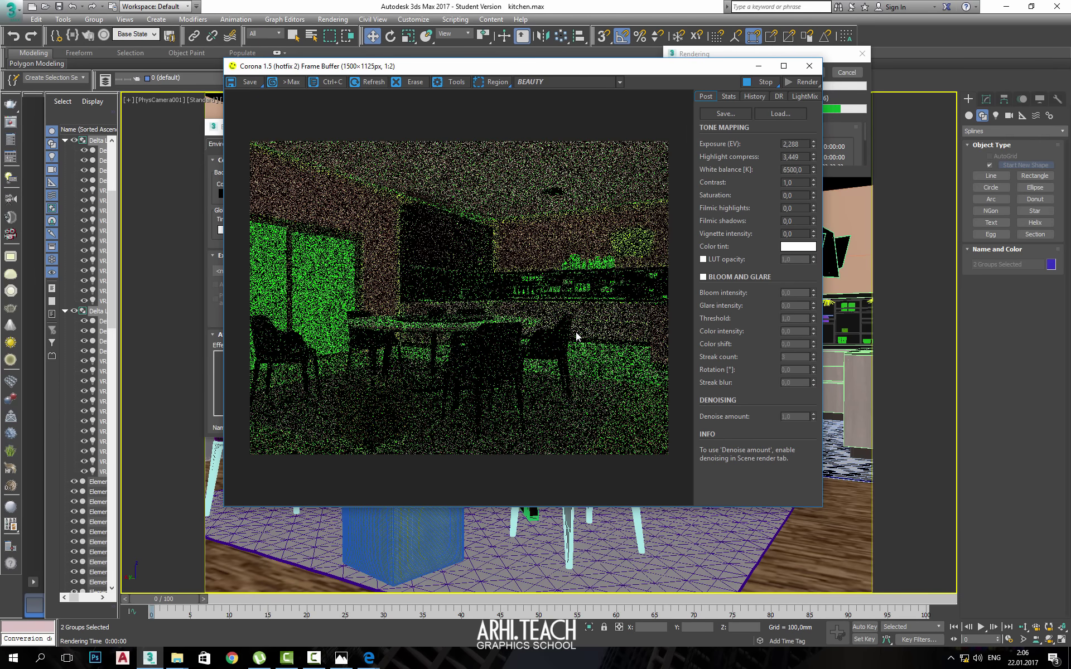
scroll(576, 334, up, 1)
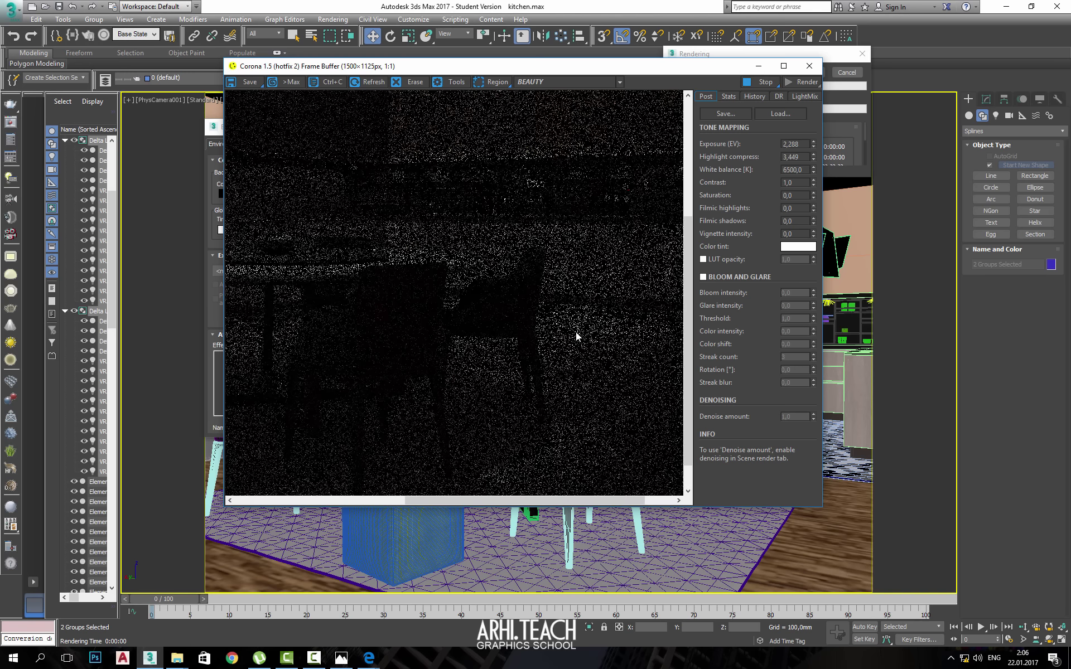
scroll(577, 336, down, 1)
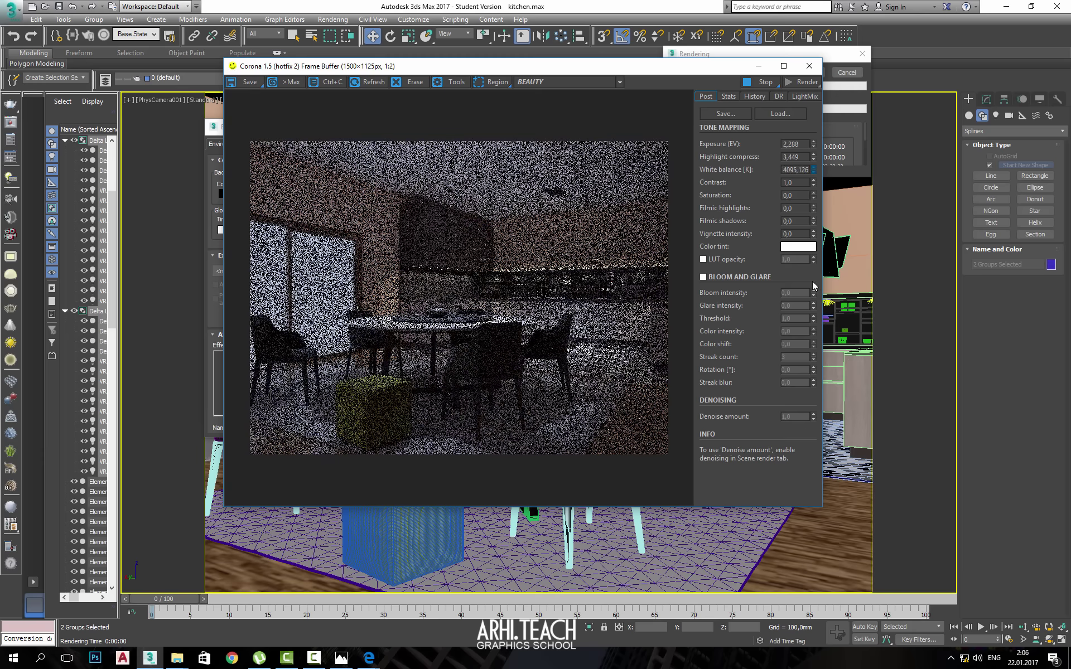
drag(815, 228, 812, 276)
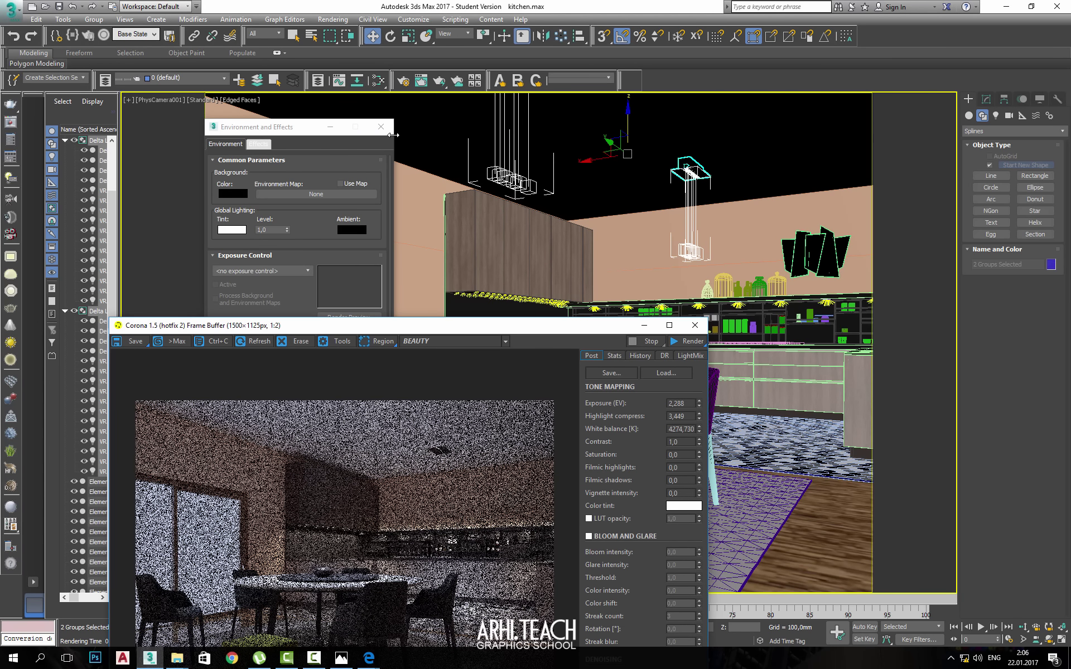
- In the Slate Material Editor, give the wall's CoronaMtl a beige diffuse colour (144,132,112)
click(379, 81)
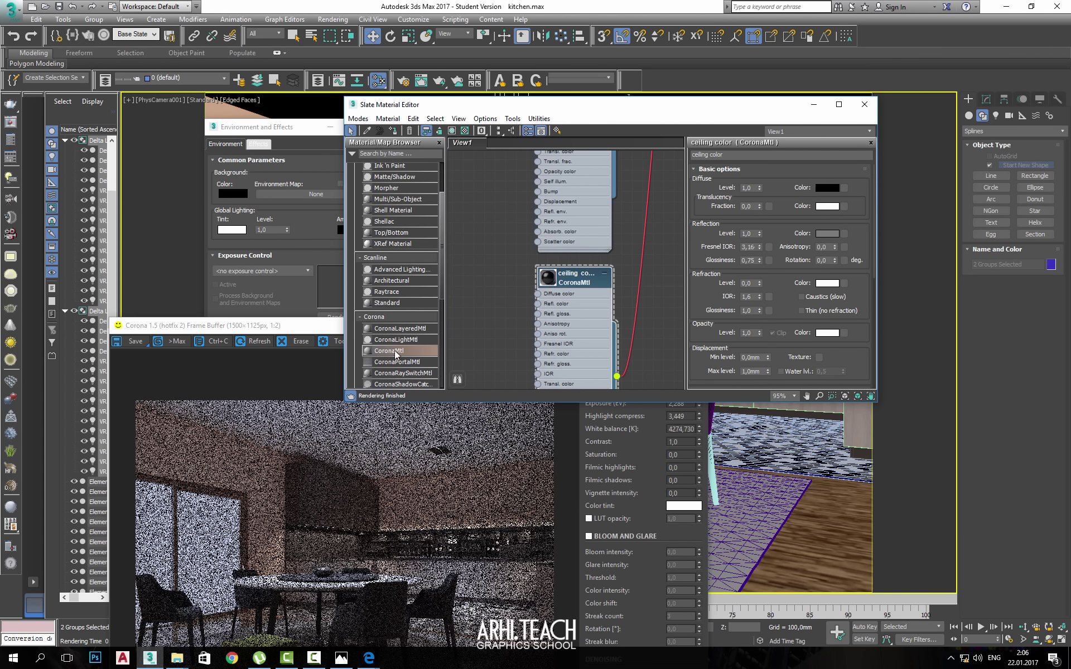
middle_drag(653, 240, 508, 231)
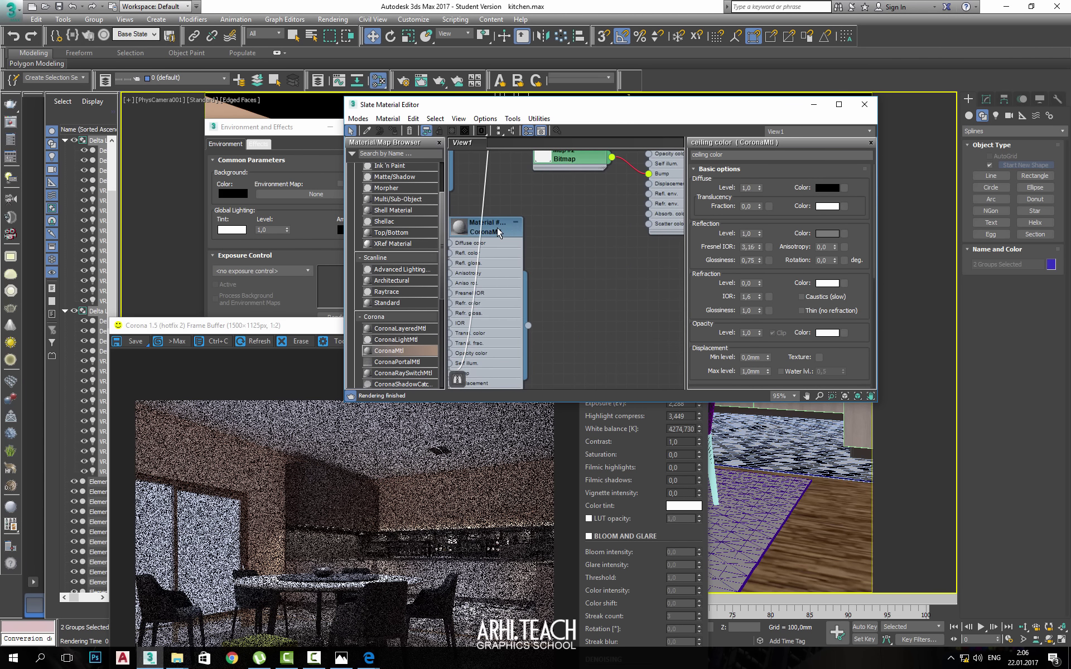
drag(499, 233, 581, 221)
drag(663, 107, 364, 112)
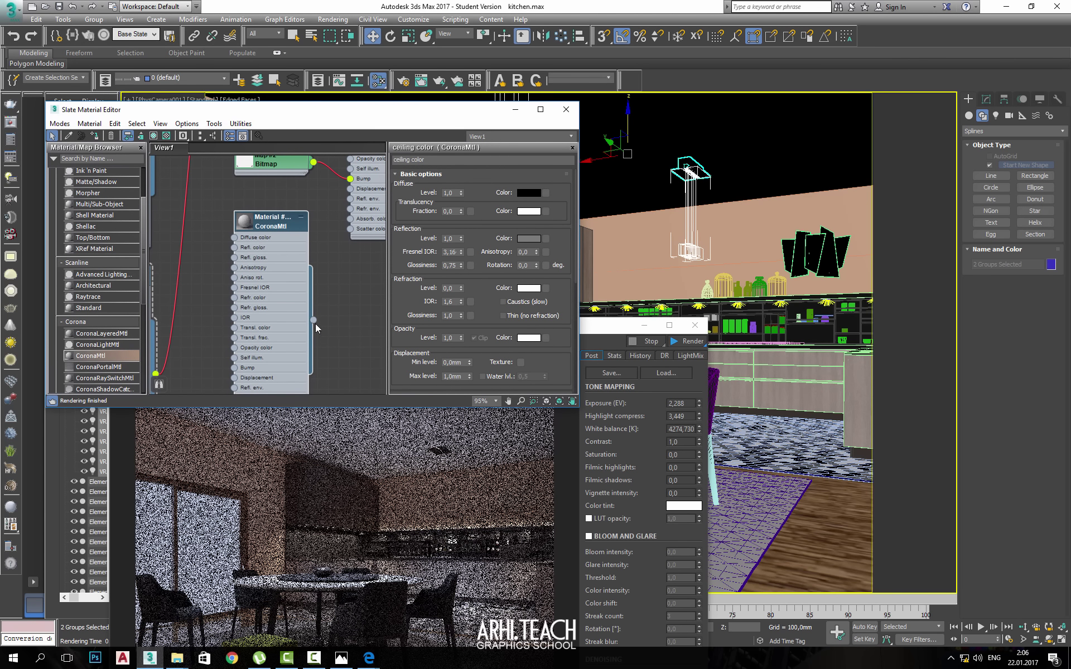
double_click(273, 222)
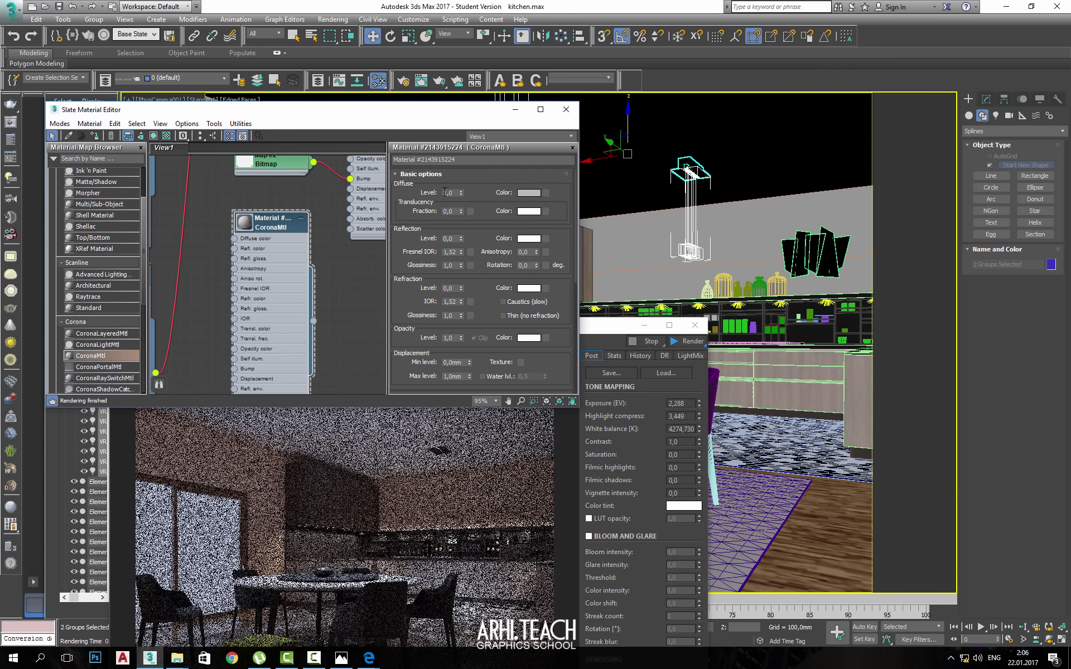
click(523, 193)
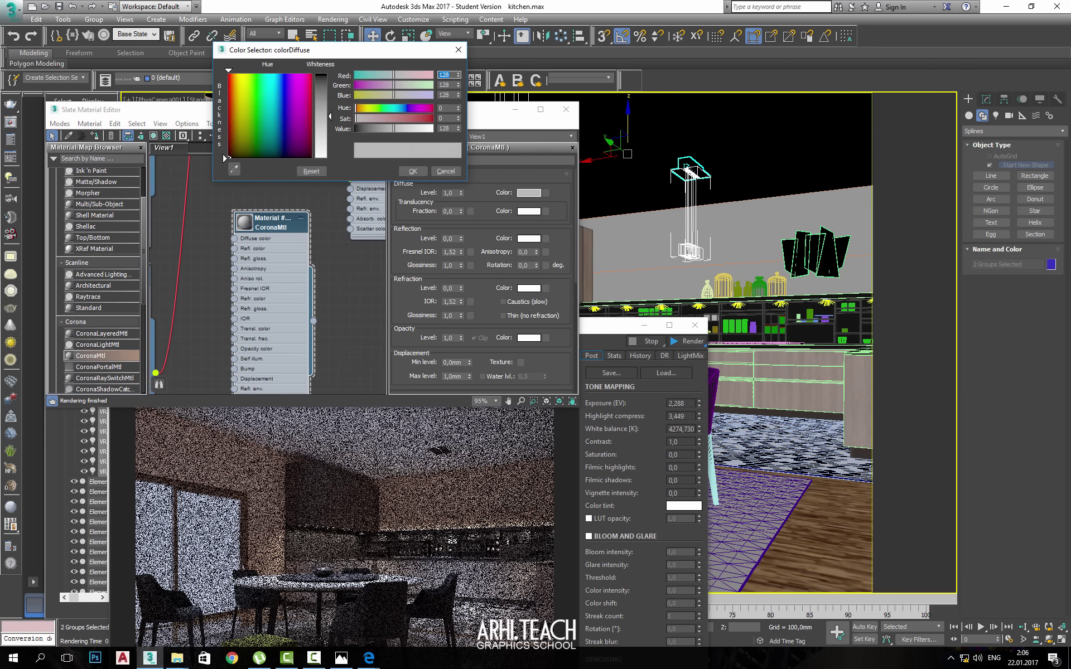
click(237, 134)
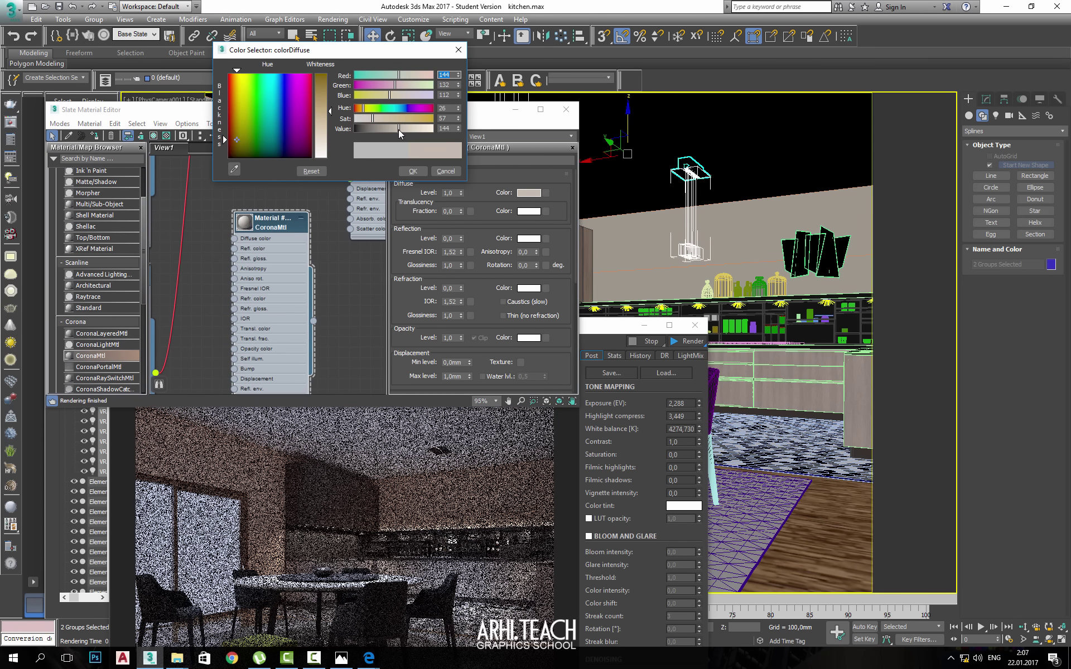
click(413, 171)
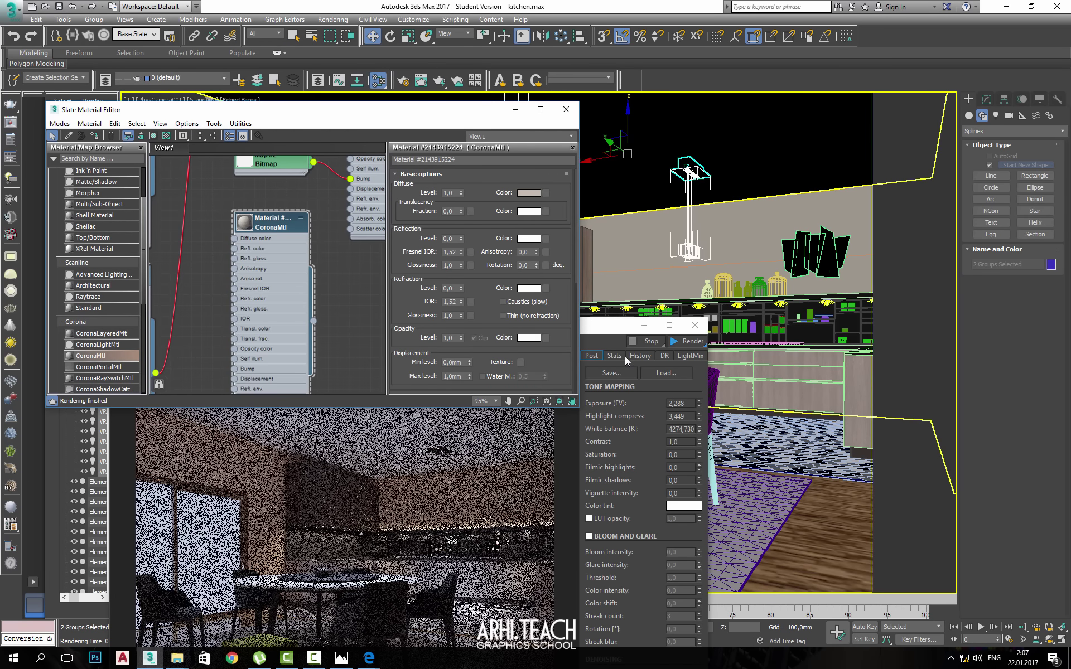
drag(593, 332, 669, 148)
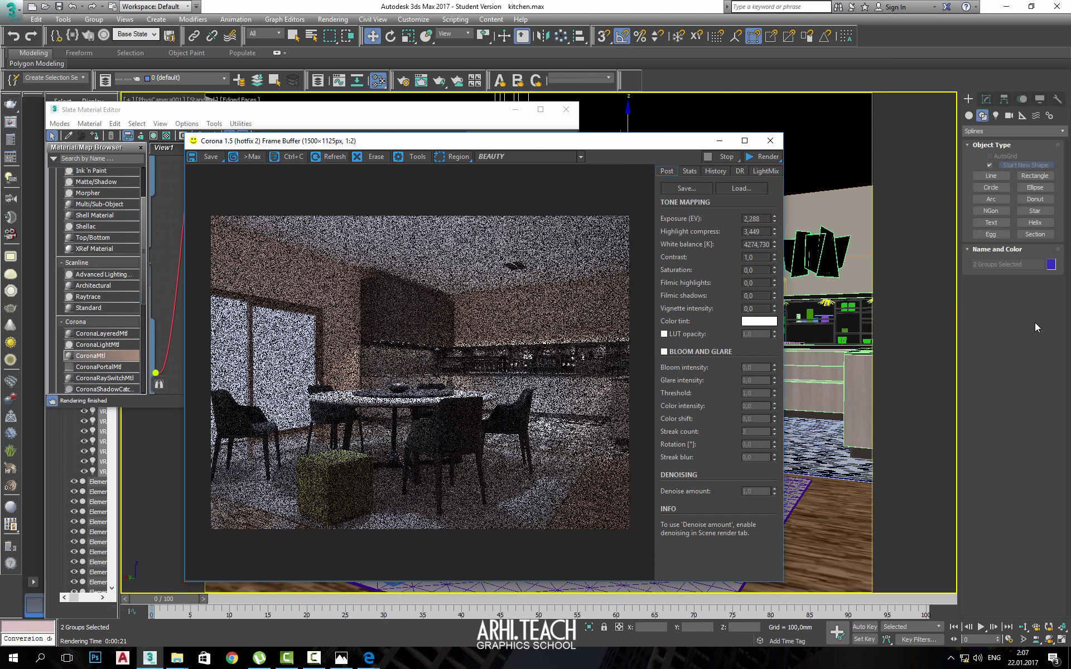
- Select PhysCamera001 and shorten its focal length to 24,988 mm
click(160, 97)
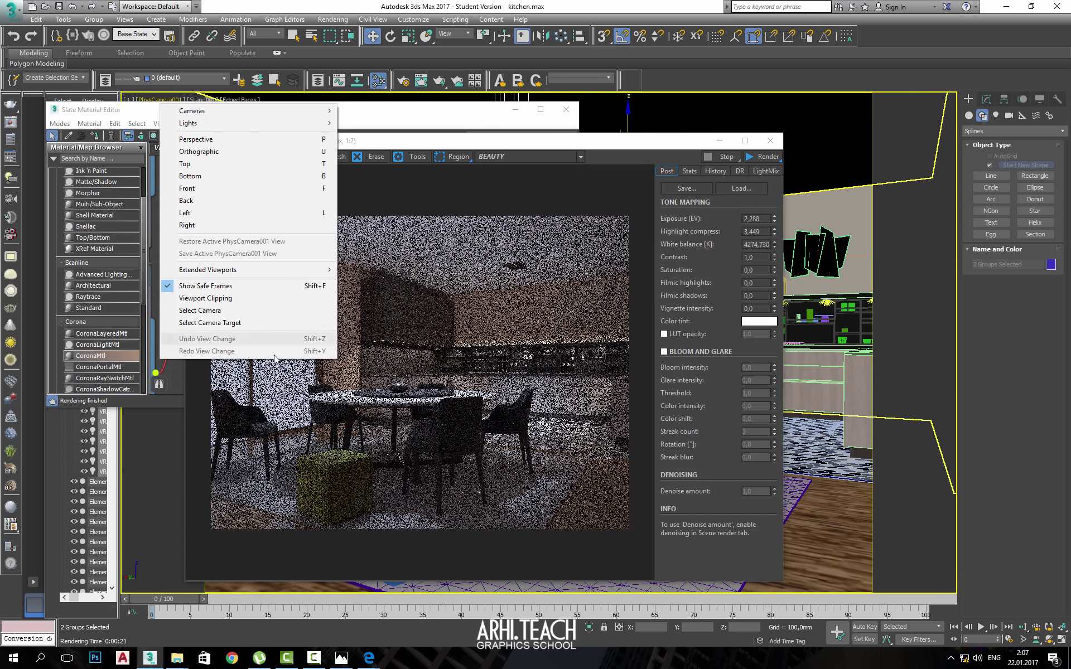
click(244, 311)
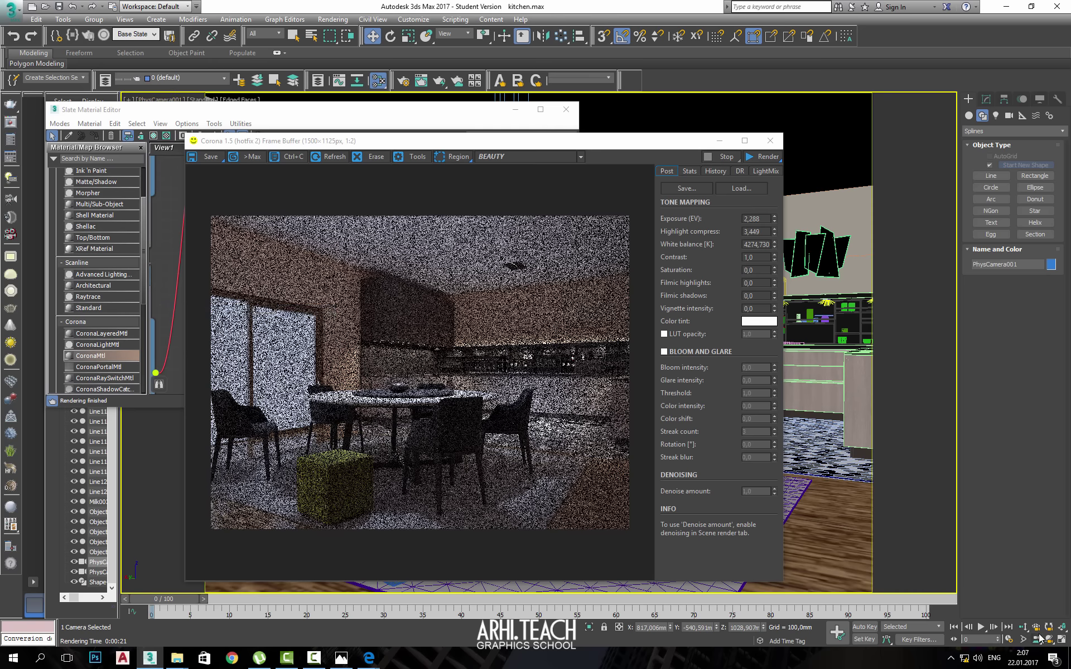
click(987, 99)
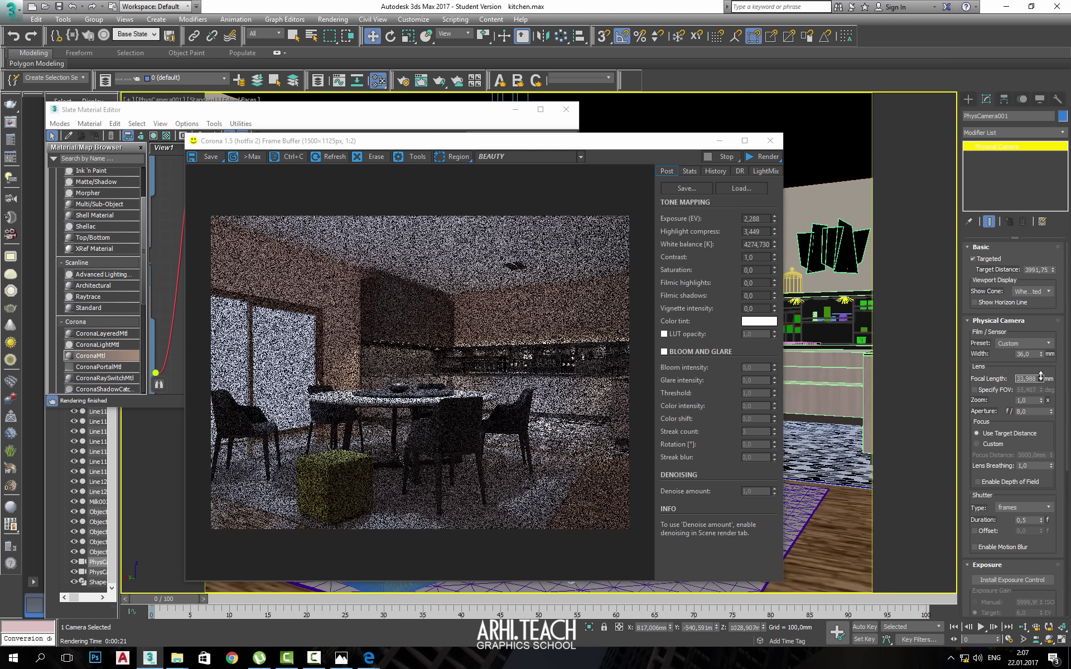
click(566, 109)
key(8)
drag(612, 142, 491, 493)
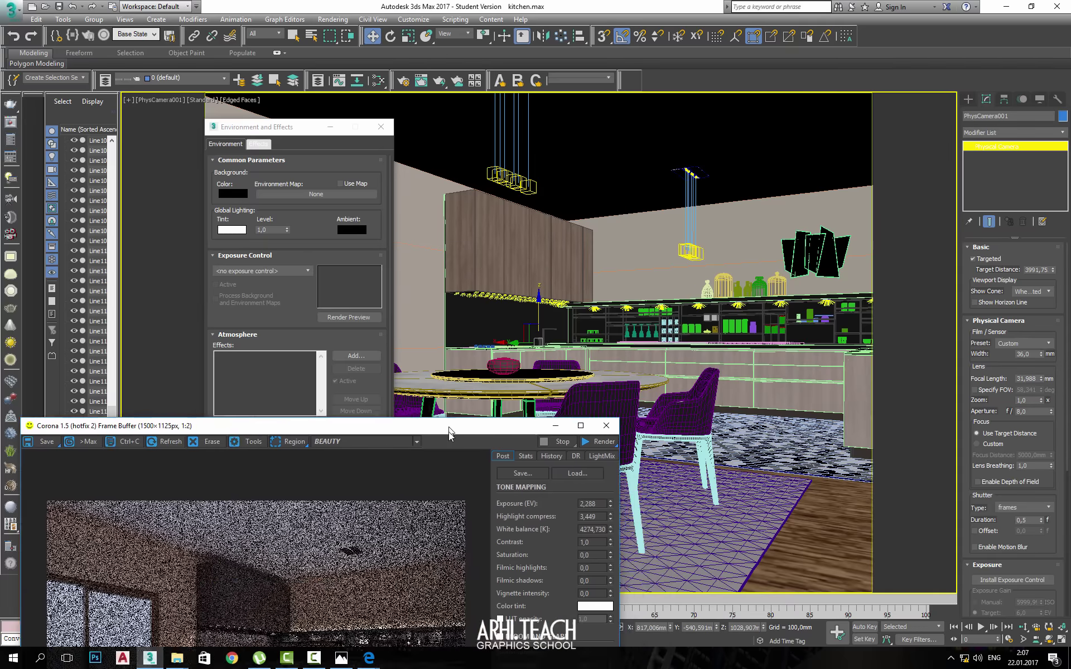
drag(1041, 379, 1039, 385)
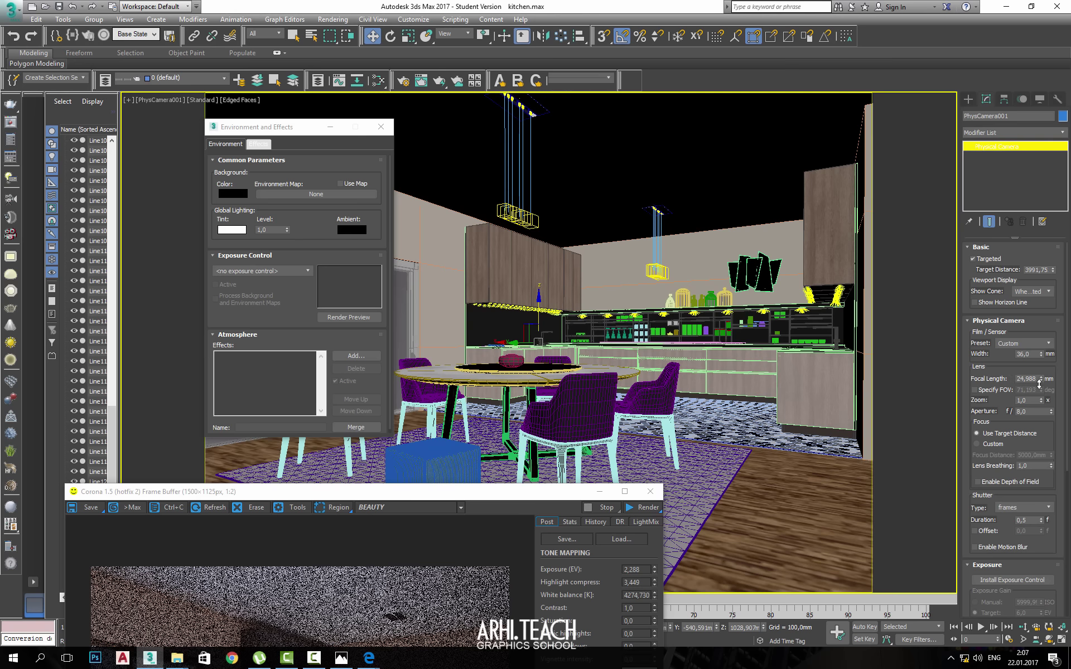
click(1049, 639)
- Orbit and truck the camera to frame the door and the whole shelving unit
drag(597, 326, 576, 326)
drag(277, 132, 88, 358)
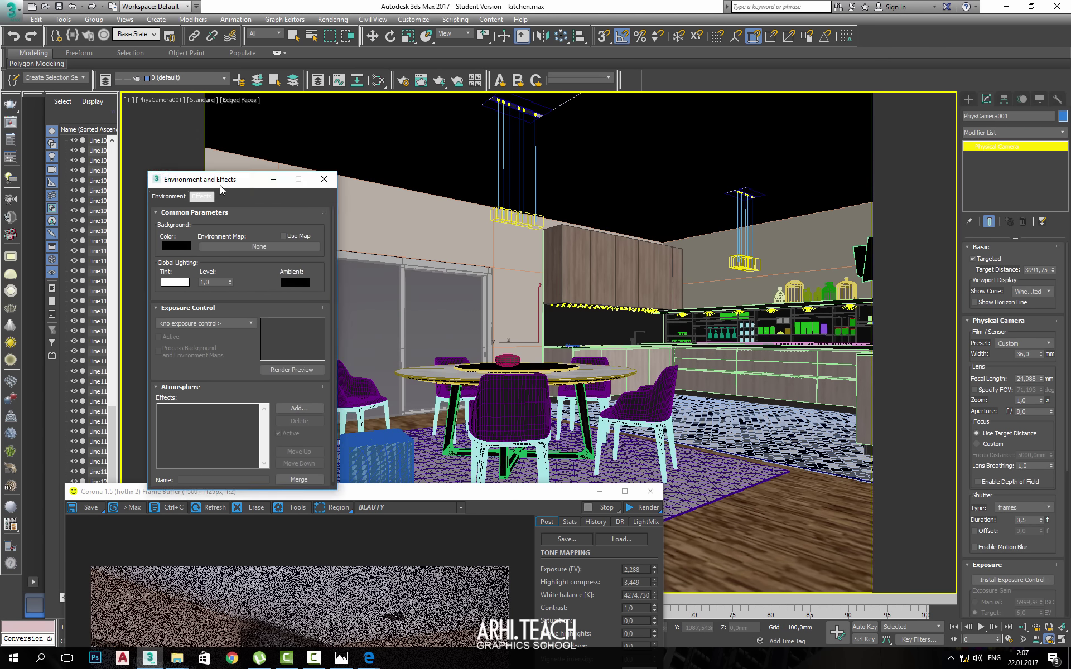
mouse_move(342, 362)
mouse_down()
mouse_move(727, 392)
mouse_move(818, 485)
mouse_up()
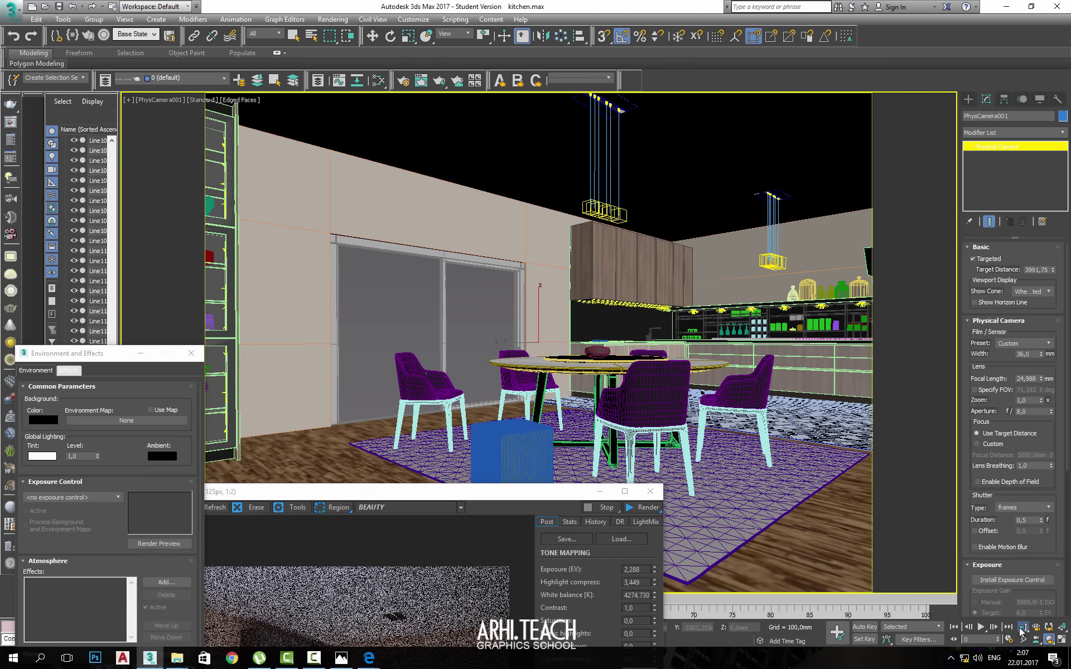
click(1024, 627)
mouse_move(758, 390)
mouse_down()
mouse_move(758, 411)
mouse_move(725, 418)
mouse_up()
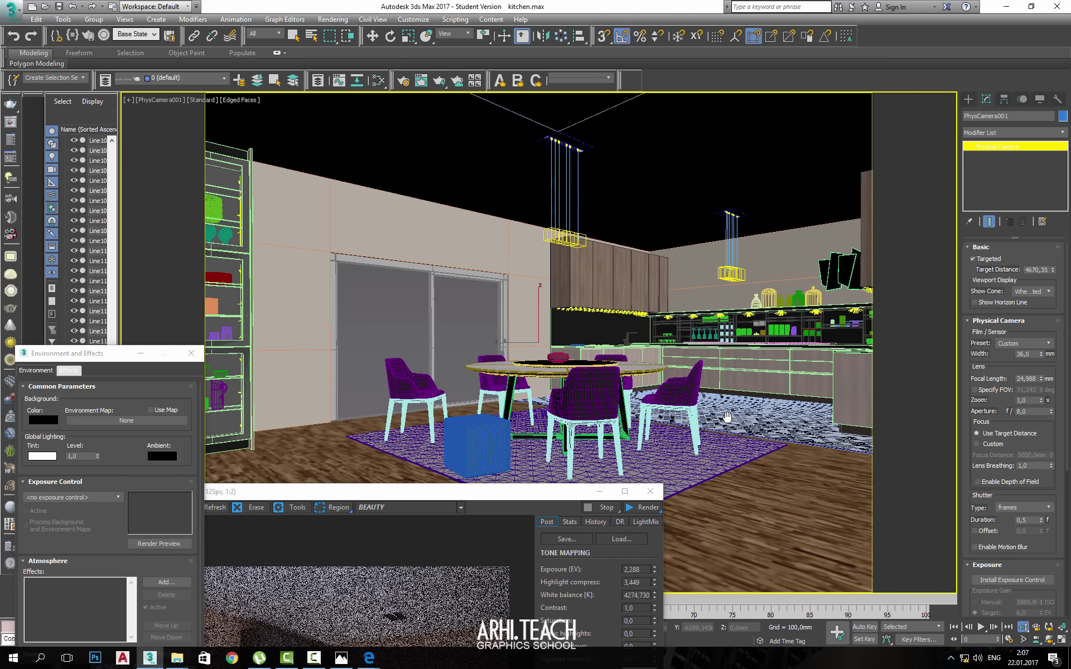
right_click(684, 279)
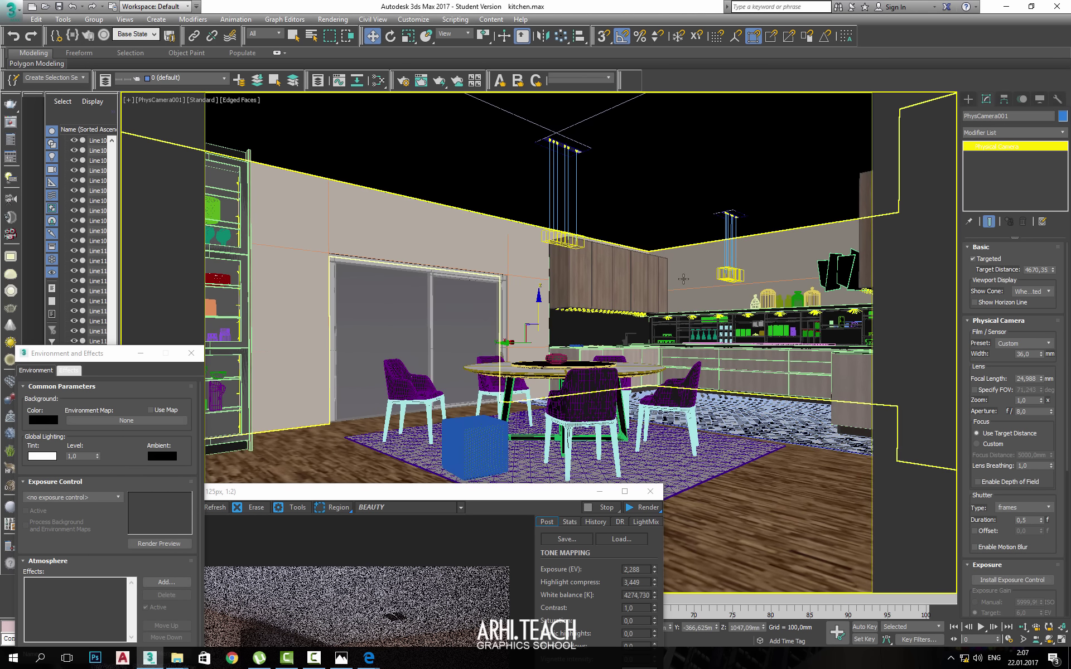
- Move Line001's opening-edge vertices left to widen the wall opening
click(309, 271)
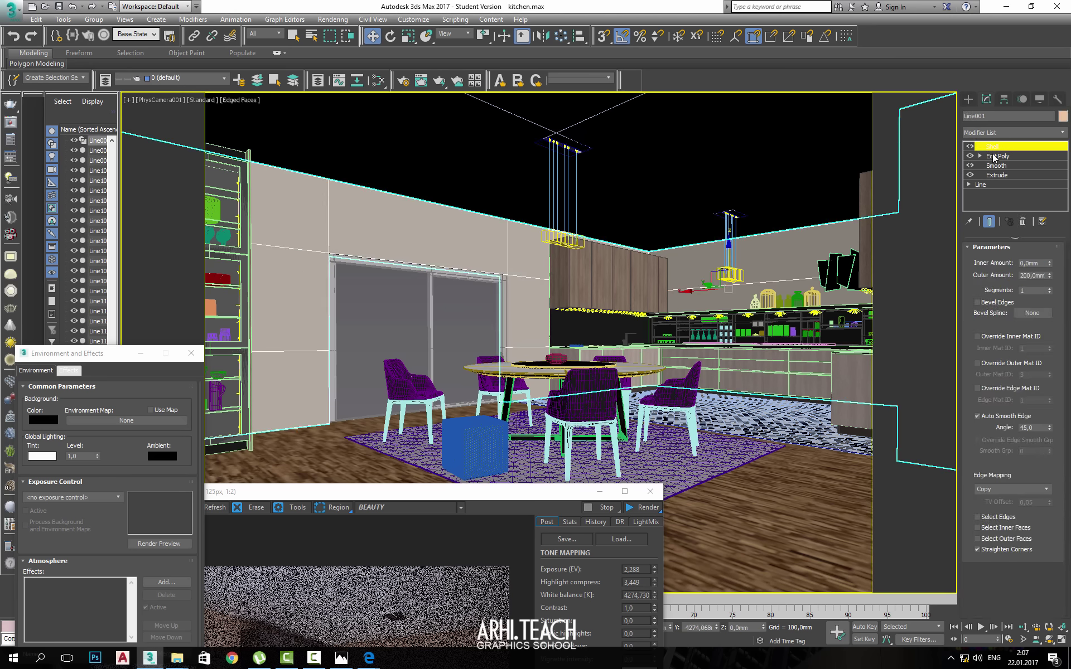
click(994, 157)
key(1)
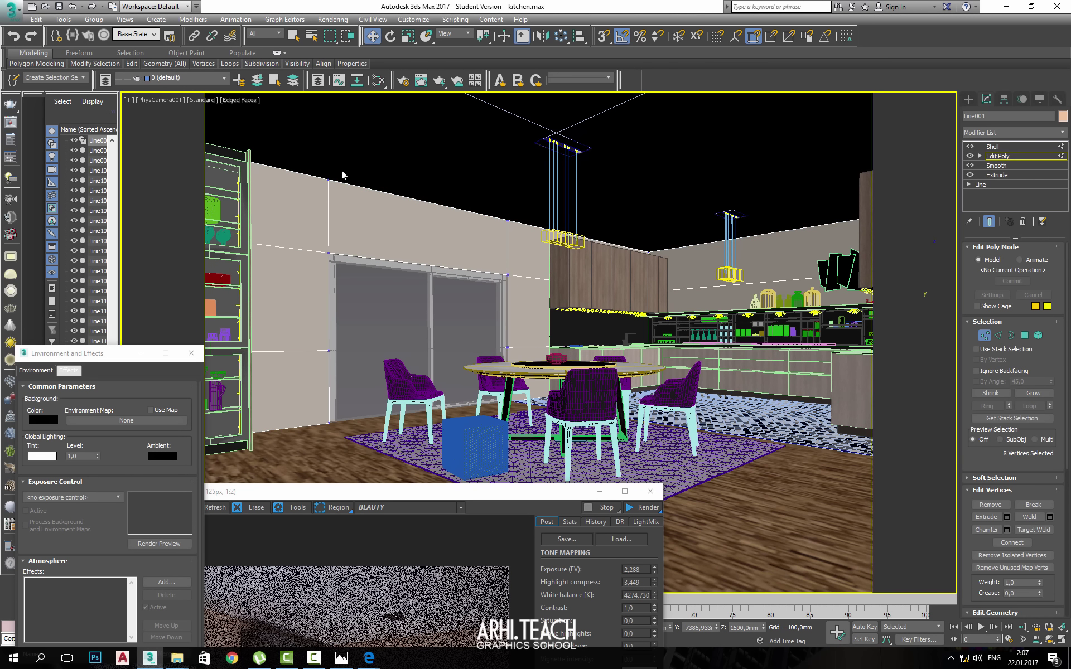
drag(333, 499, 333, 499)
mouse_move(296, 343)
mouse_down()
mouse_move(232, 356)
mouse_move(245, 355)
mouse_up()
click(451, 268)
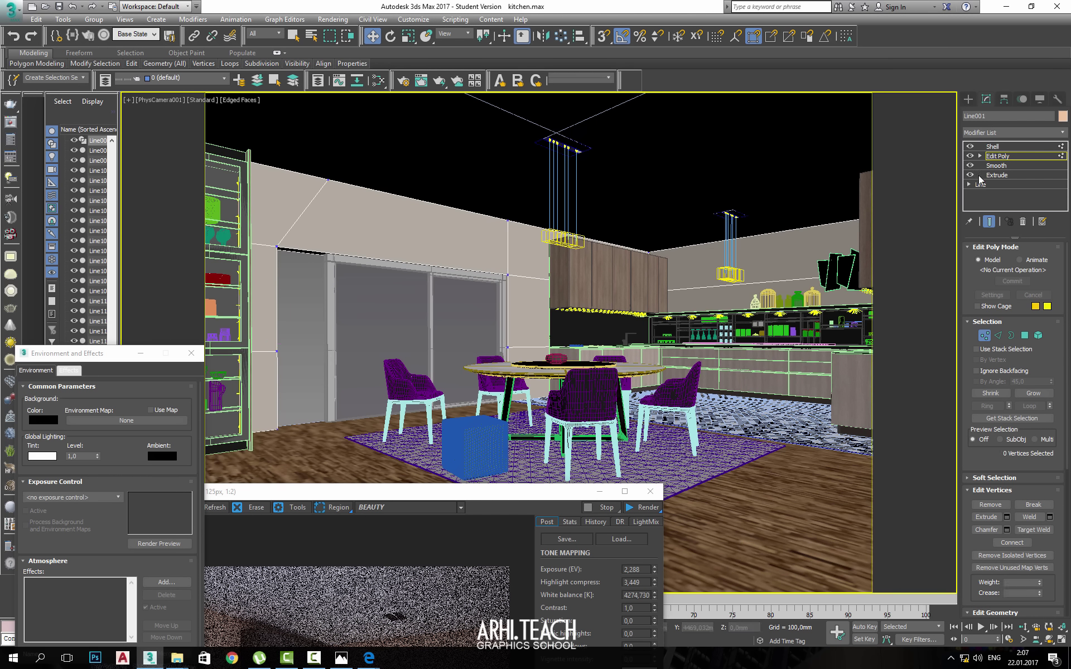
- Stretch the window frame's left side out, recentre the mullion and raise its top
click(430, 313)
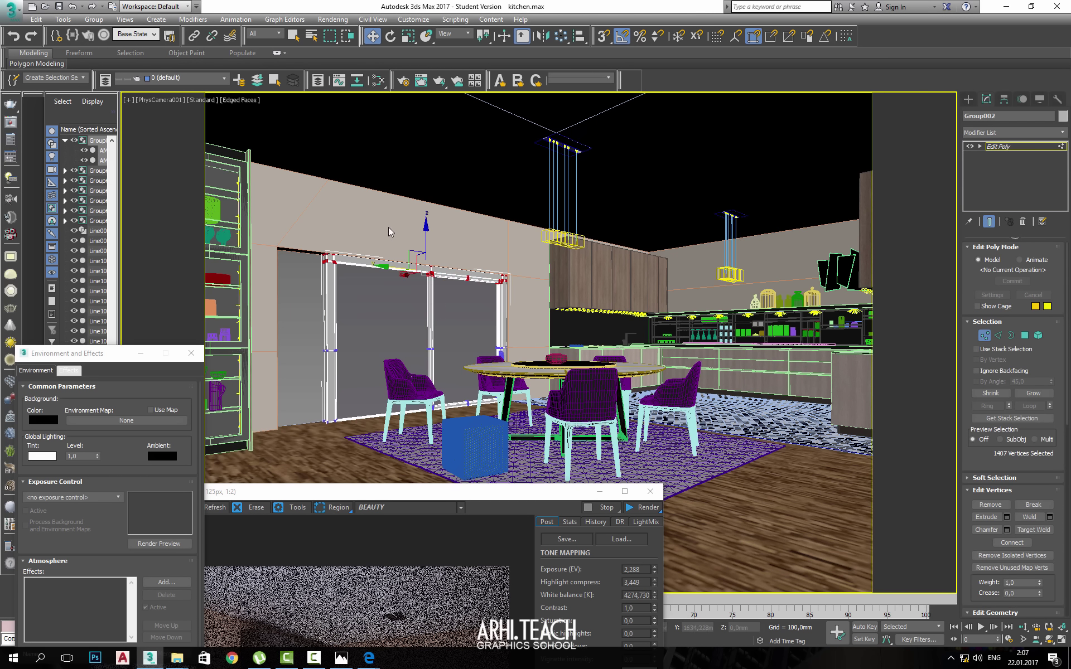
drag(379, 227, 269, 474)
drag(300, 325, 243, 330)
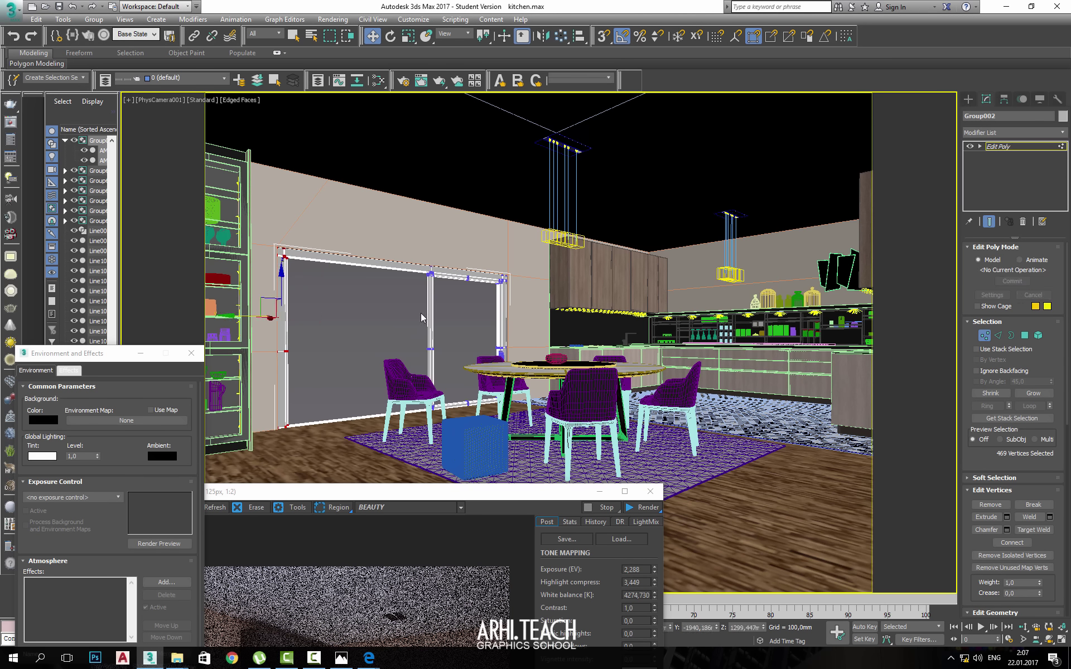
drag(448, 248, 385, 462)
drag(395, 310, 373, 314)
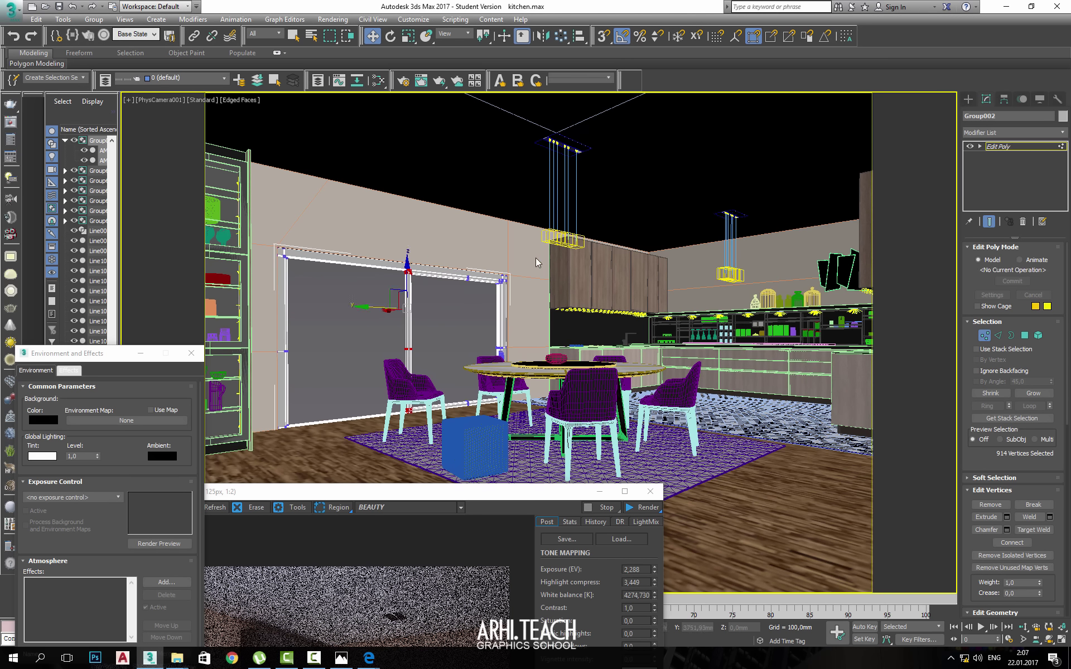
drag(535, 260, 274, 290)
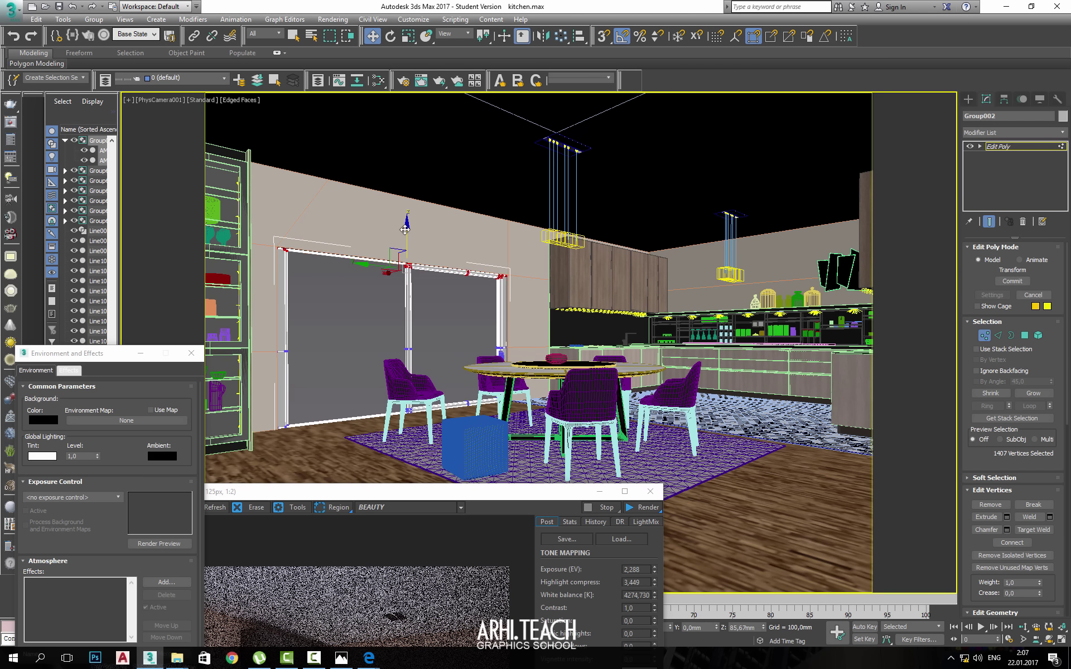
drag(280, 274, 282, 256)
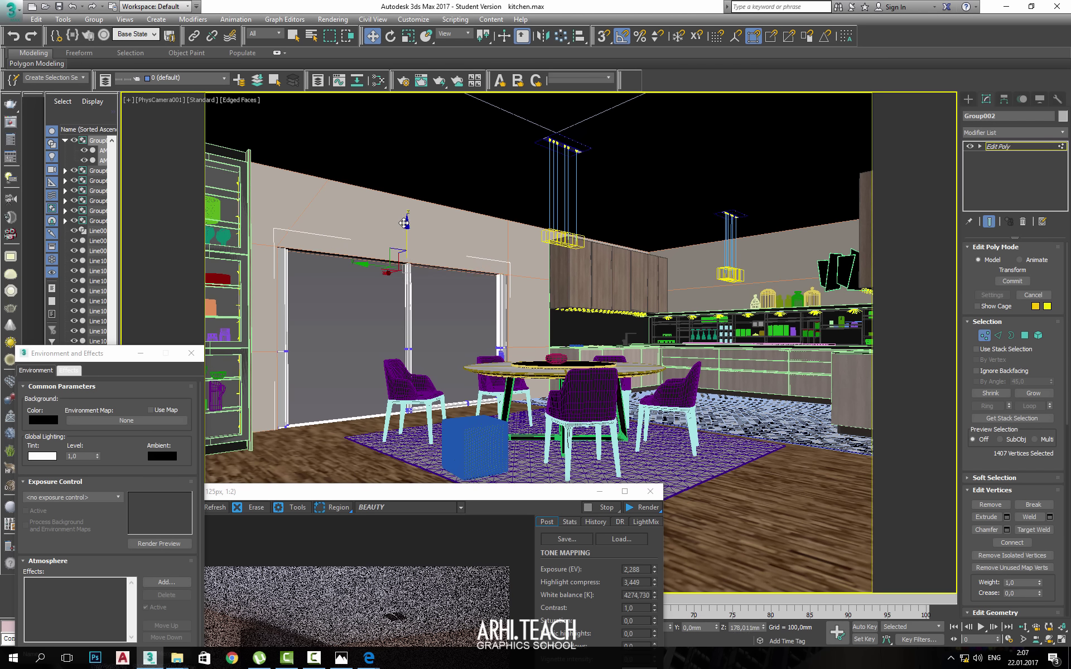
- Raise the wall vertices above the opening to make it taller
click(1021, 147)
click(510, 254)
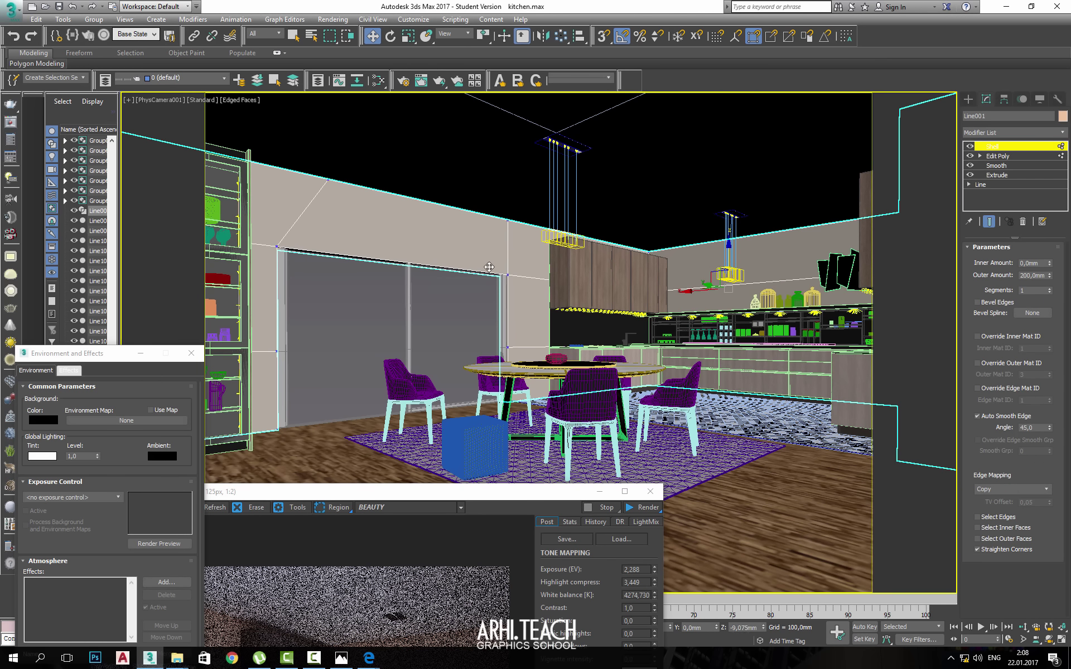
click(1007, 156)
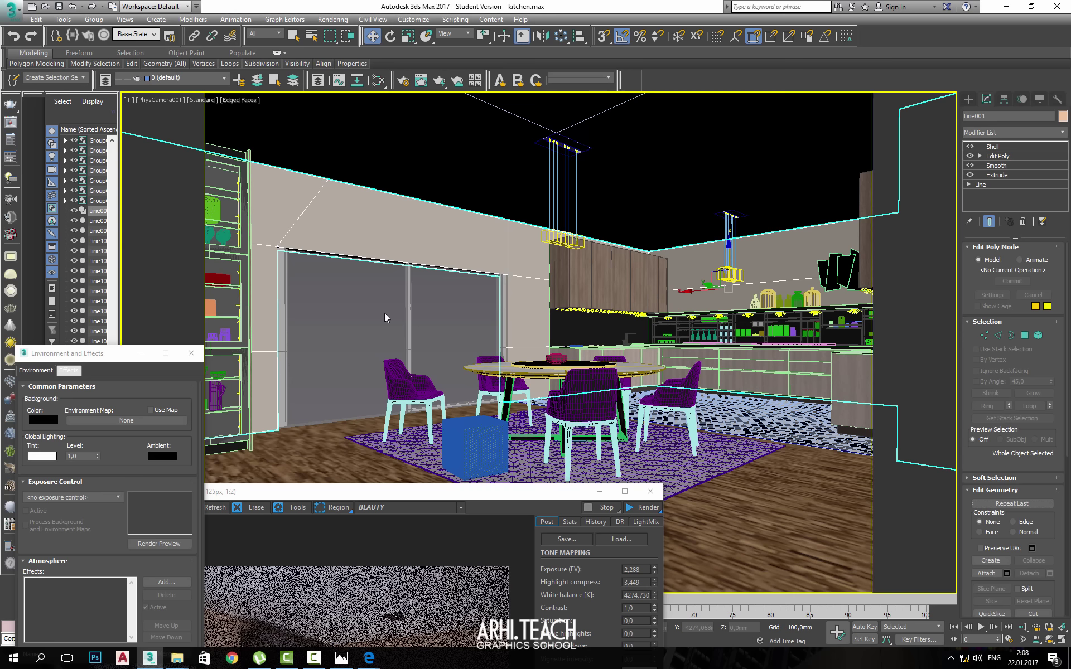
key(1)
mouse_move(523, 286)
mouse_down()
mouse_move(414, 216)
mouse_move(449, 205)
mouse_up()
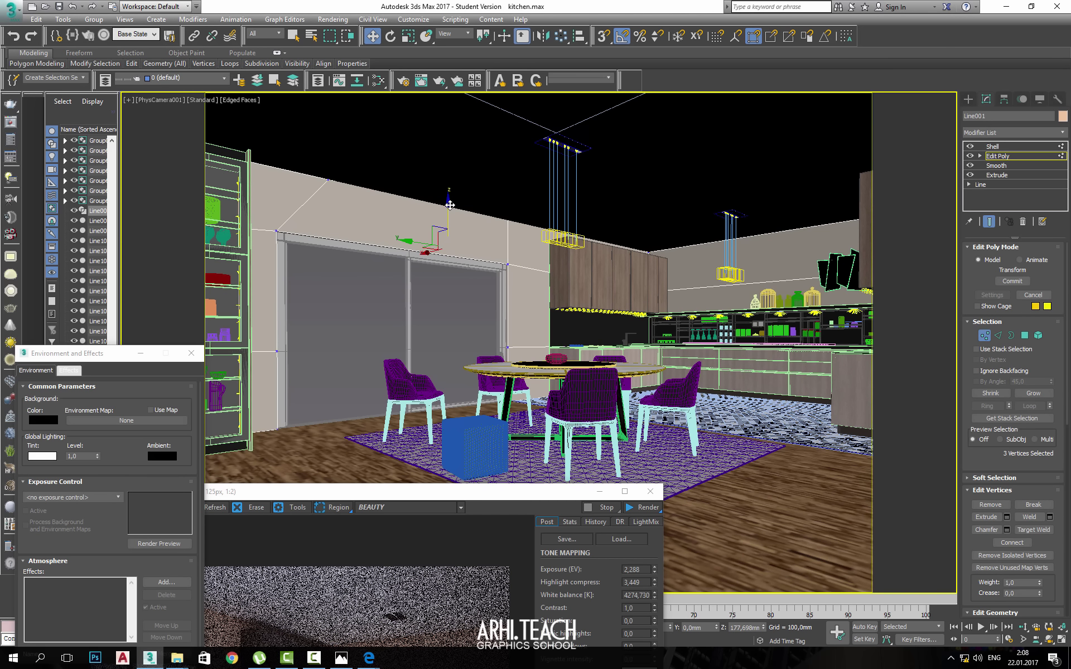
click(1004, 149)
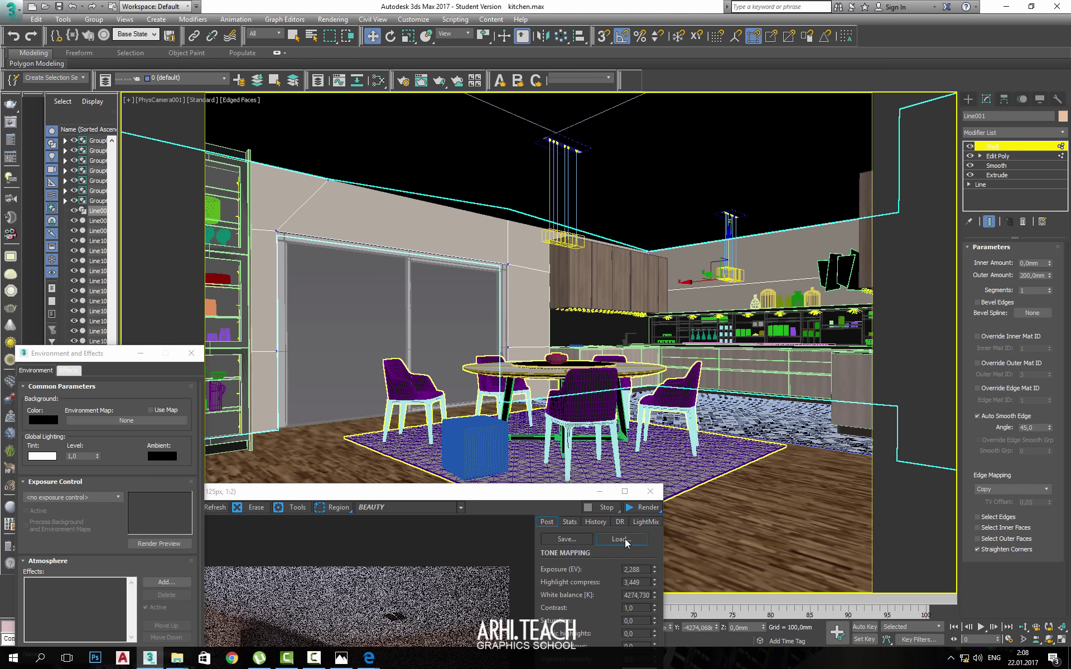
mouse_move(530, 496)
mouse_down()
mouse_move(409, 244)
mouse_move(544, 370)
mouse_up()
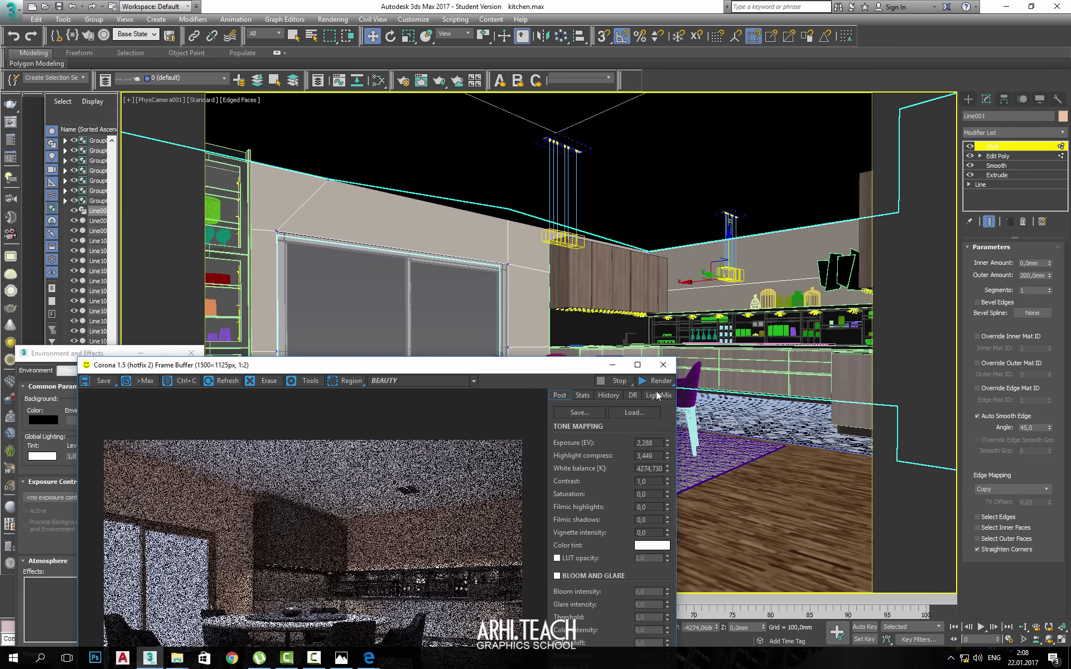
- Re-render, maximize the frame buffer and drag its exposure from 2,288 to 3,788
click(659, 381)
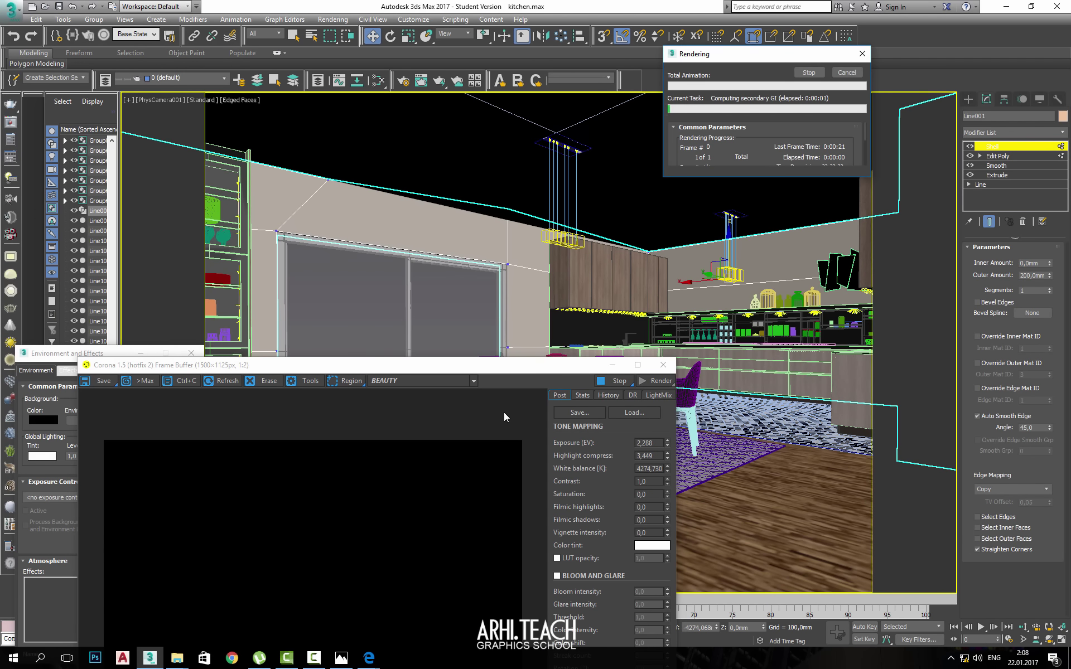
mouse_move(482, 370)
mouse_down()
mouse_move(614, 145)
mouse_move(610, 97)
mouse_up()
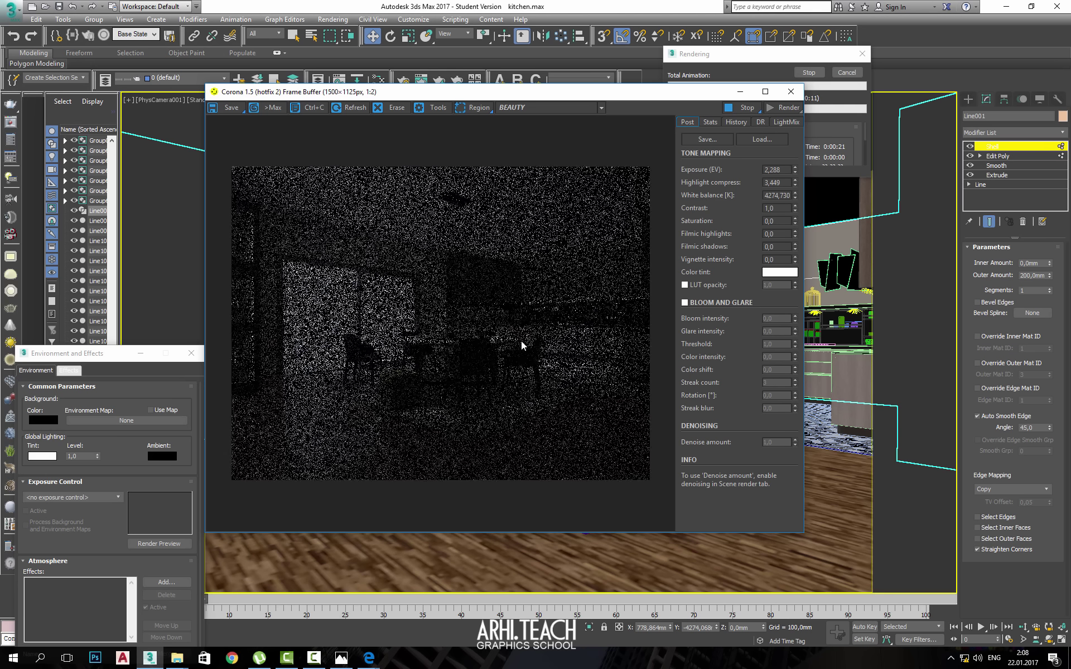
double_click(650, 90)
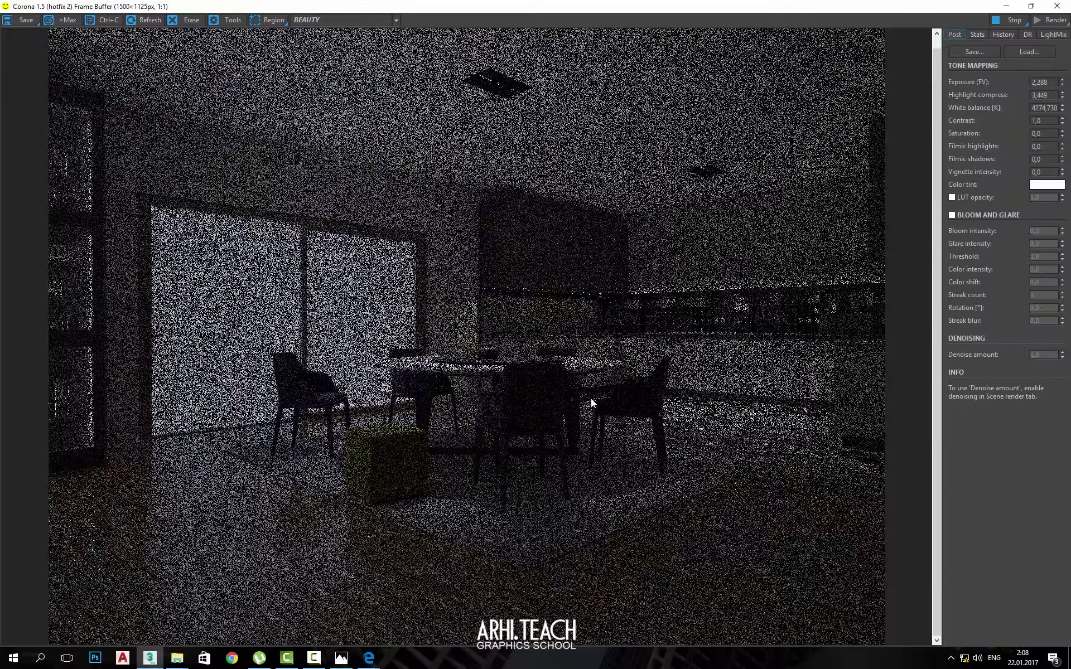
drag(1065, 87, 1041, 667)
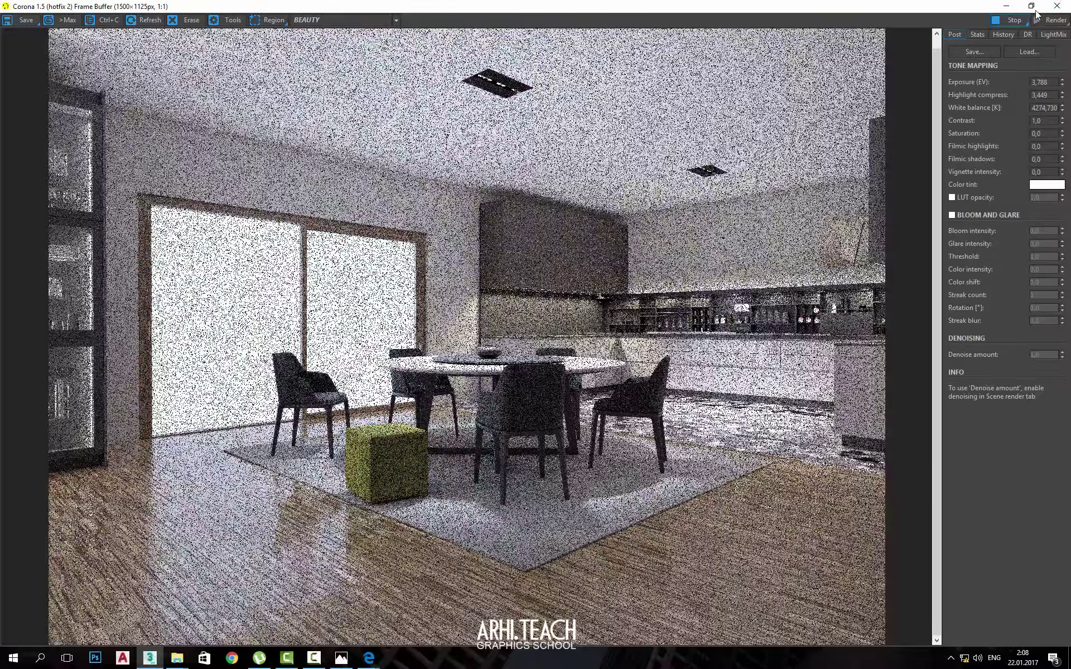
click(1057, 6)
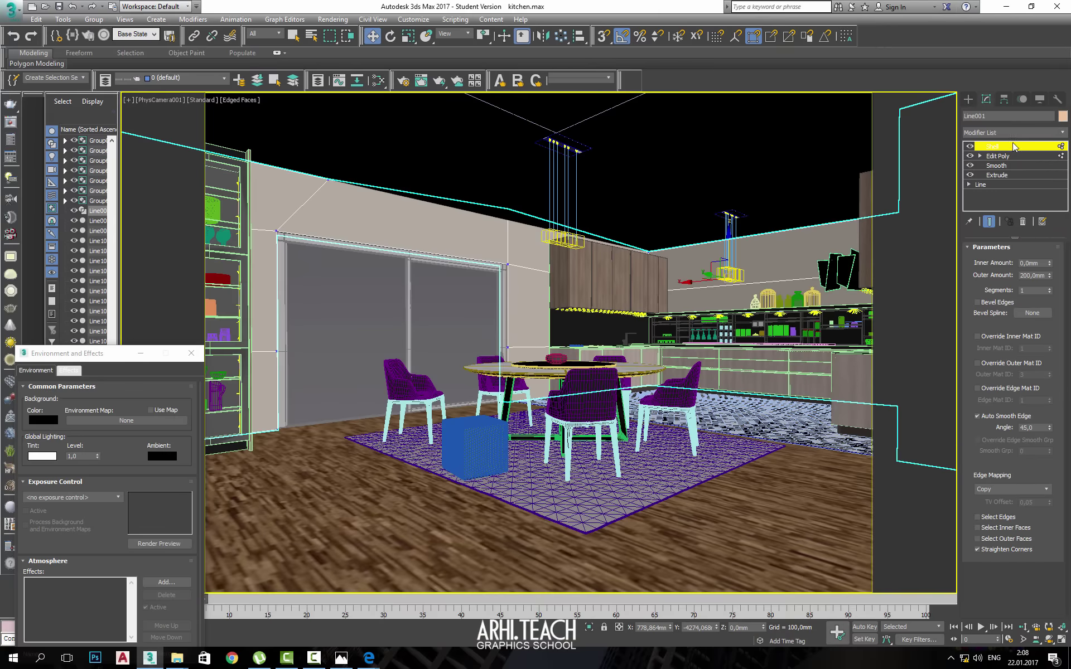
- On Line003's UVW Map gizmo, try an X scale of 144,8, then reset it to 100
click(752, 509)
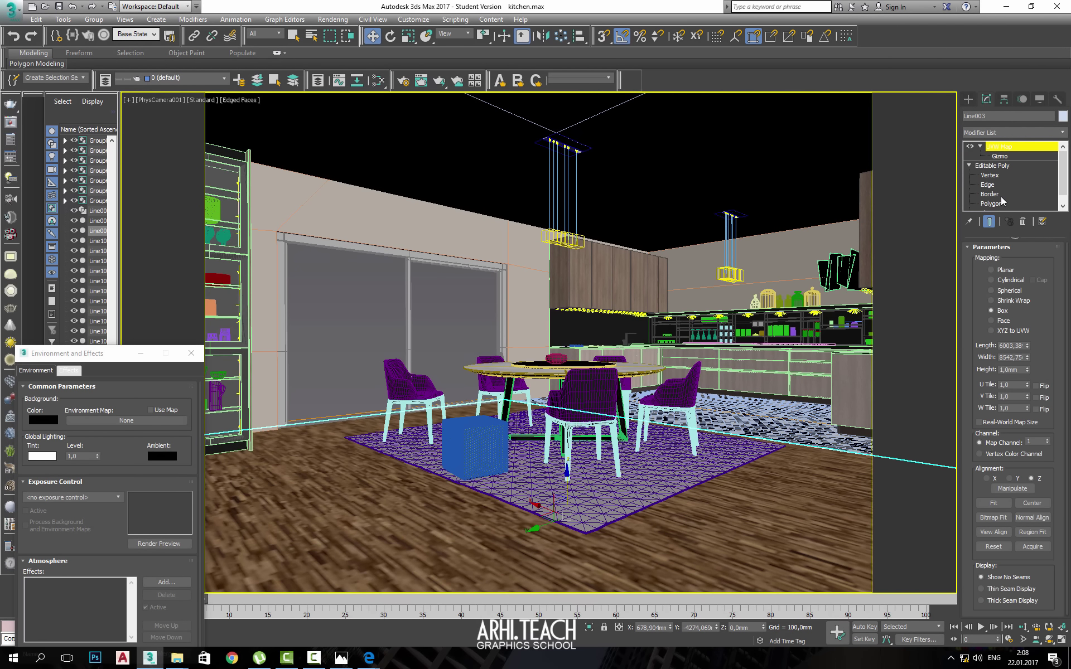
click(1009, 156)
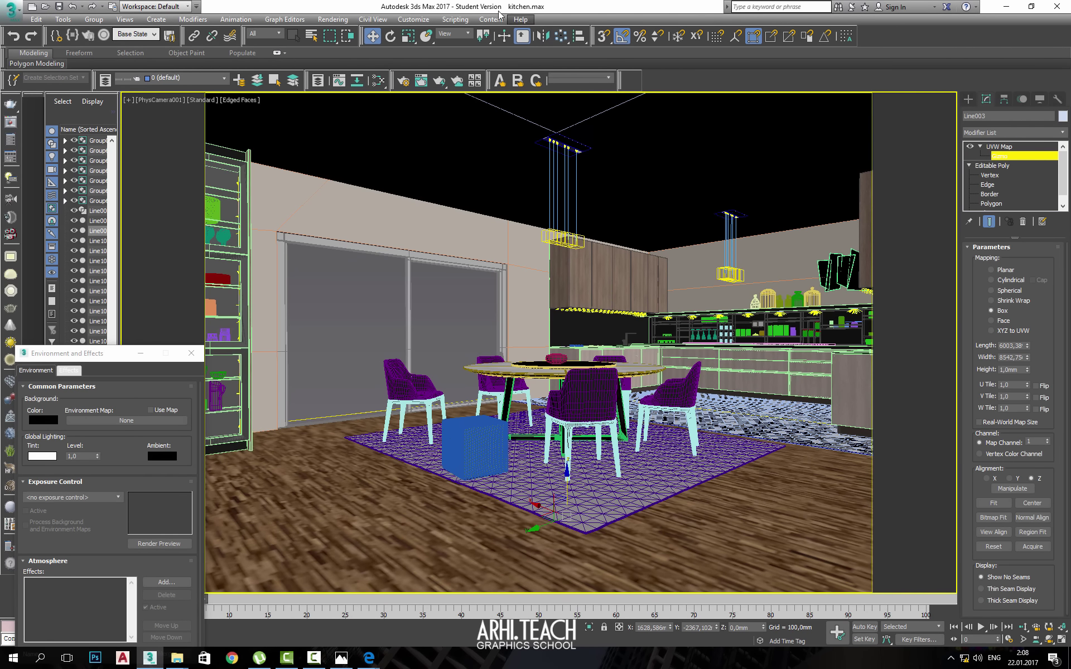
right_click(409, 35)
drag(408, 36, 410, 55)
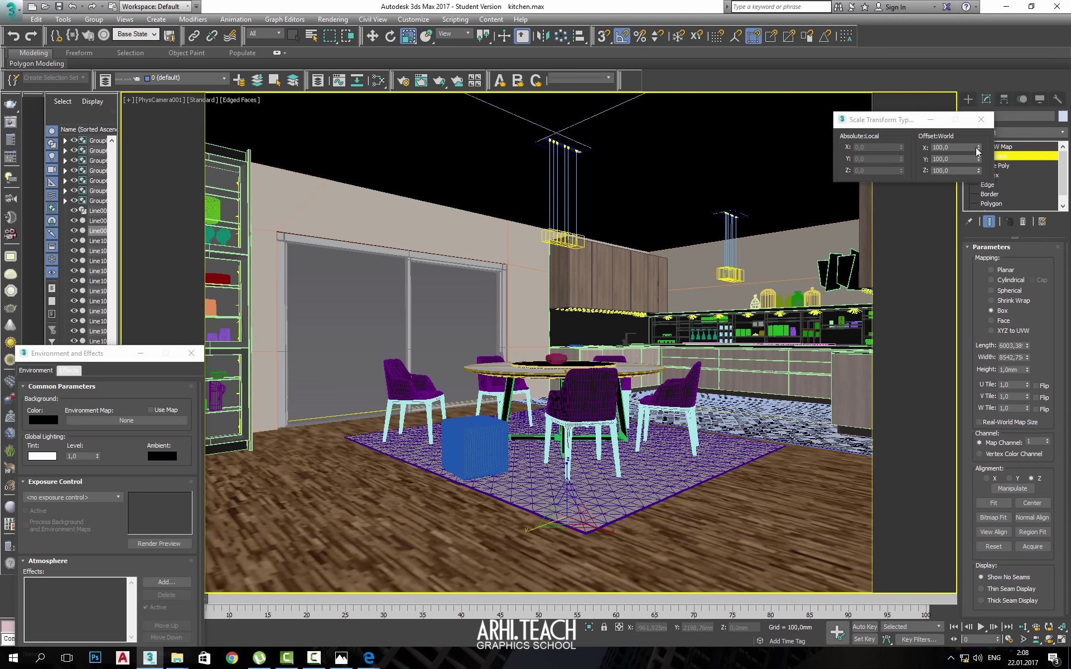
click(978, 153)
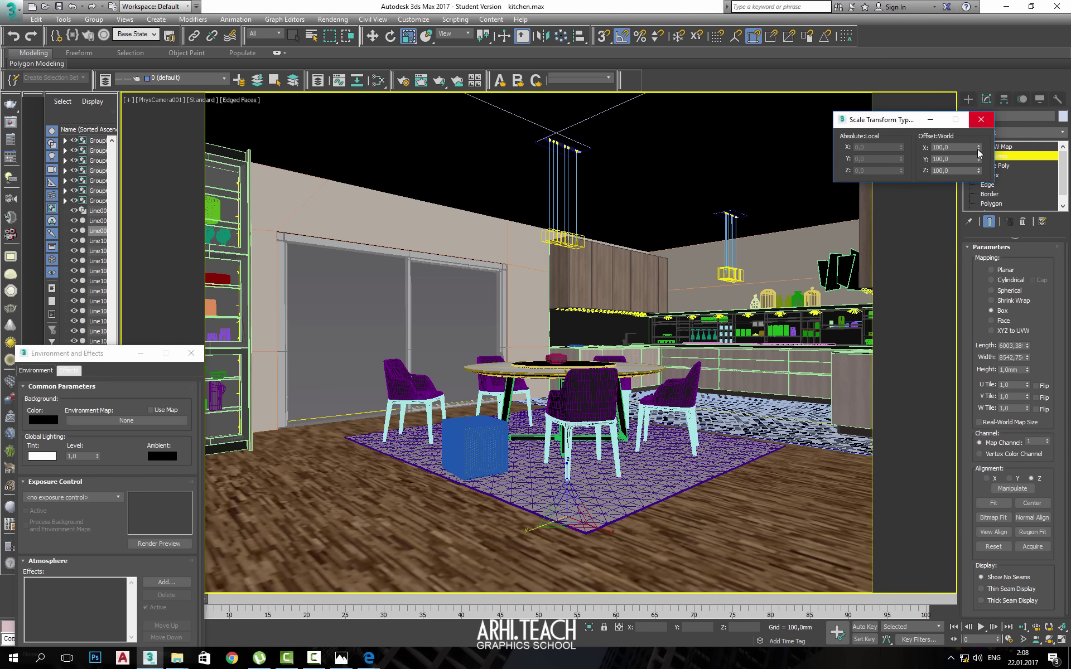
drag(980, 162, 974, 434)
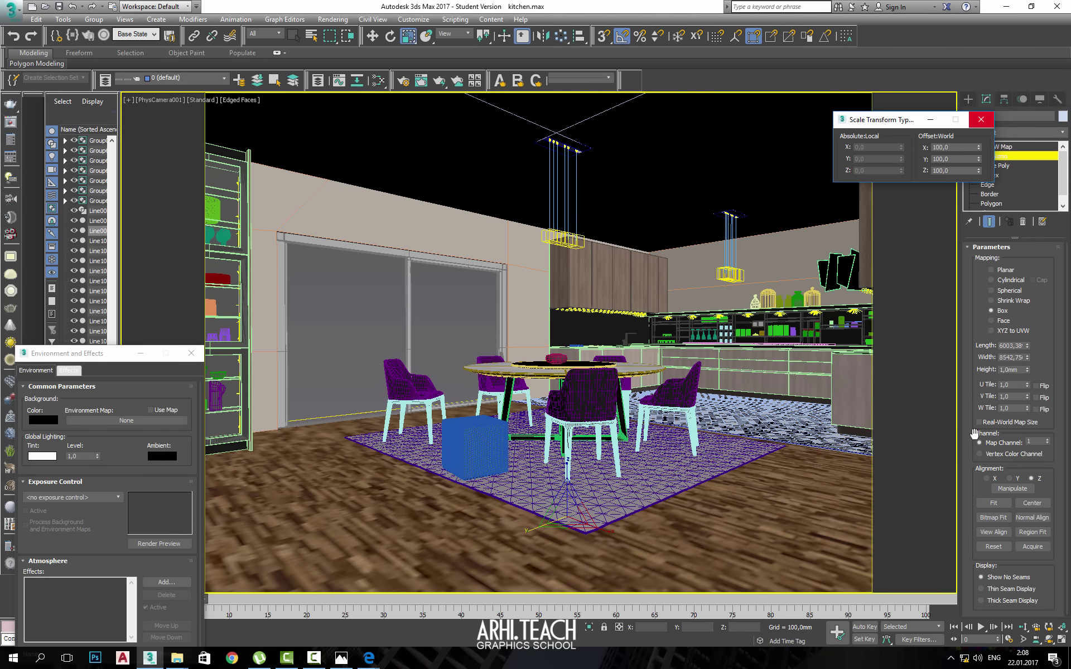
drag(978, 147, 972, 541)
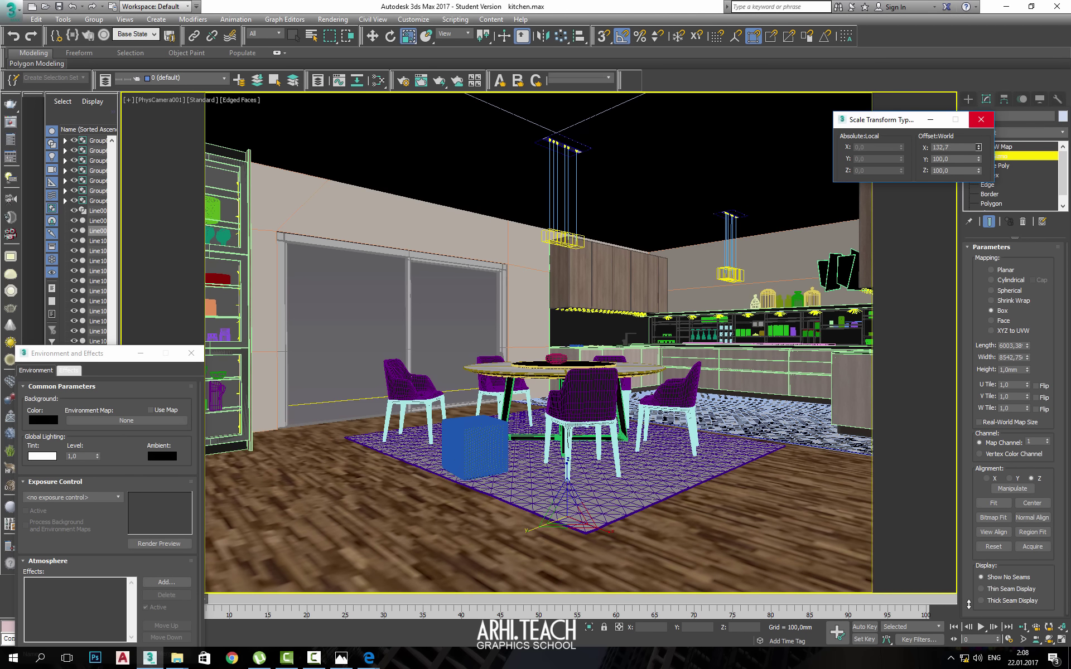
right_click(972, 541)
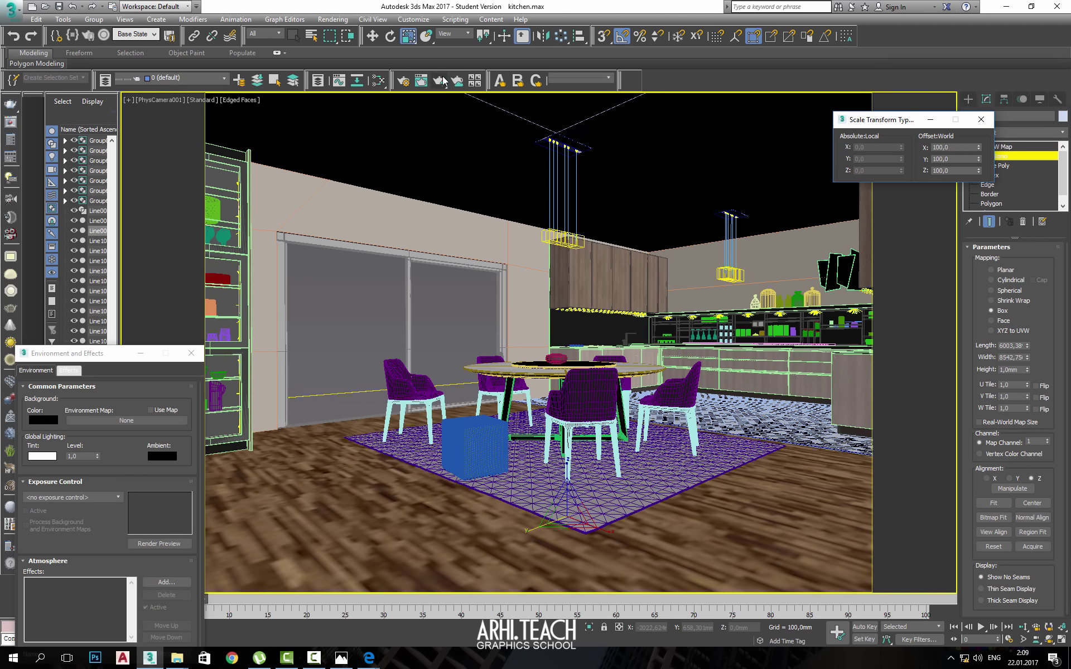
key(shift+q)
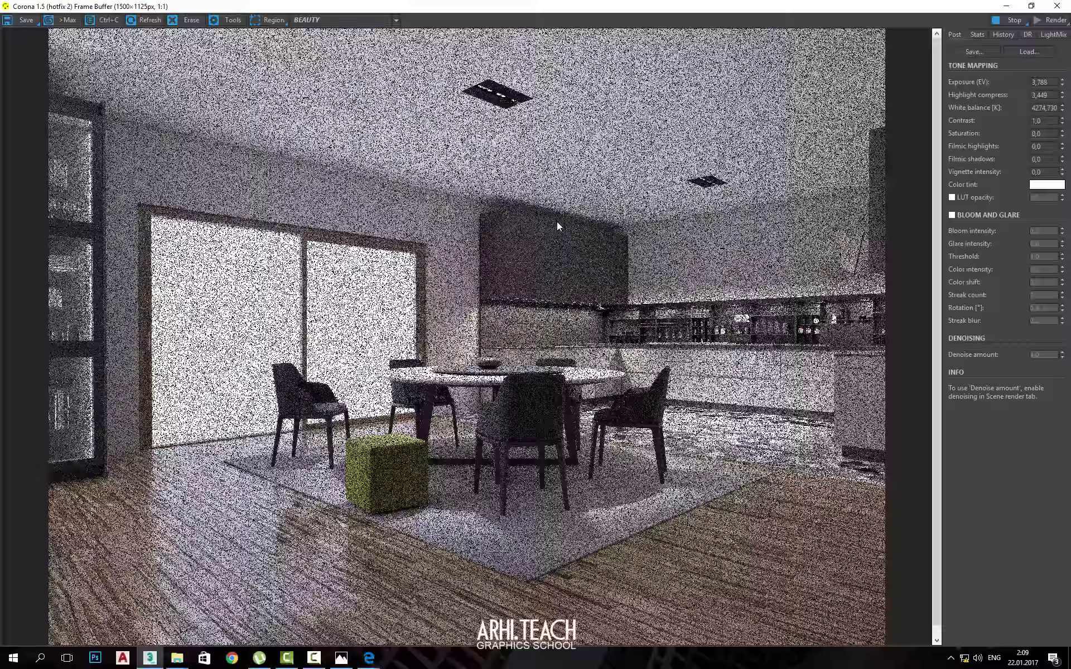
- Stop the Corona render, close the frame buffer and dismiss Environment and Effects
click(1005, 21)
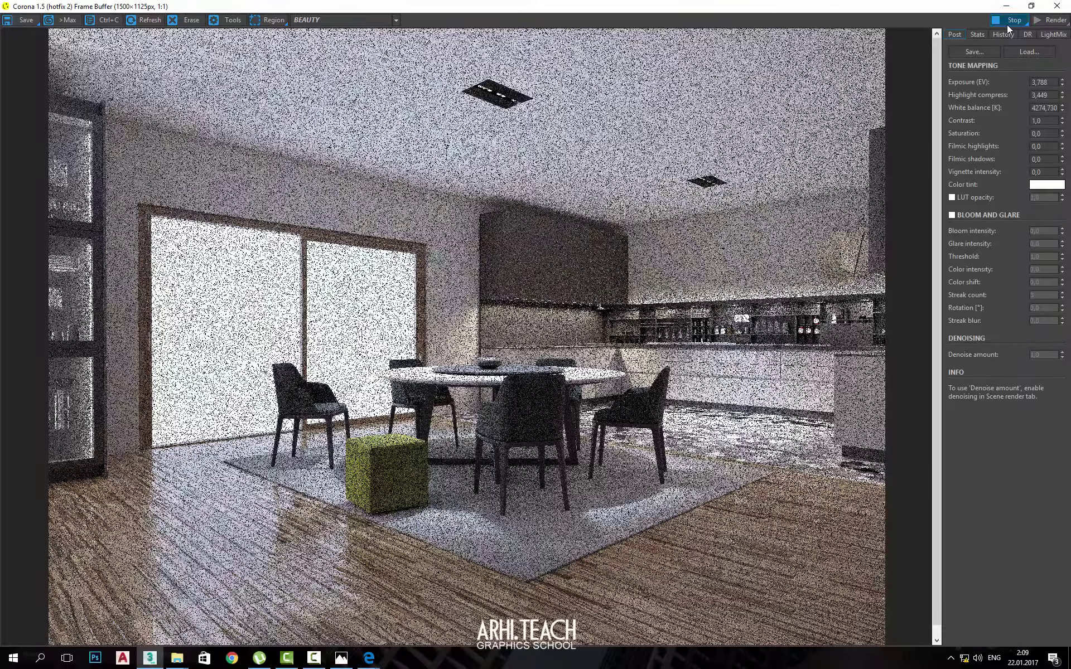
click(1056, 7)
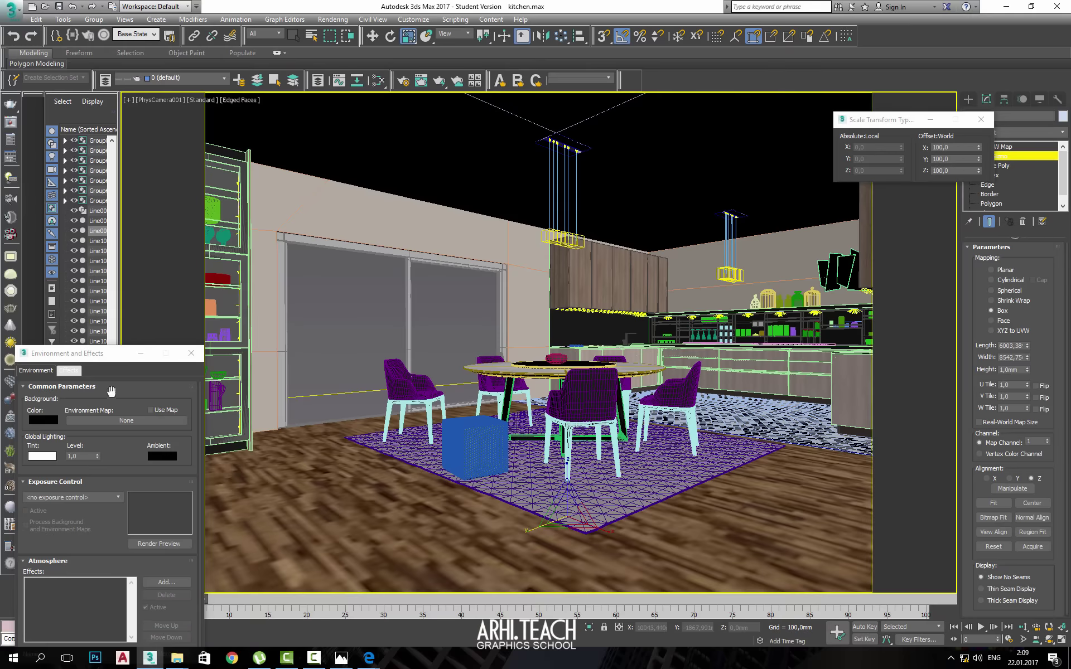
mouse_move(94, 354)
mouse_down()
mouse_move(420, 248)
mouse_move(433, 138)
mouse_up()
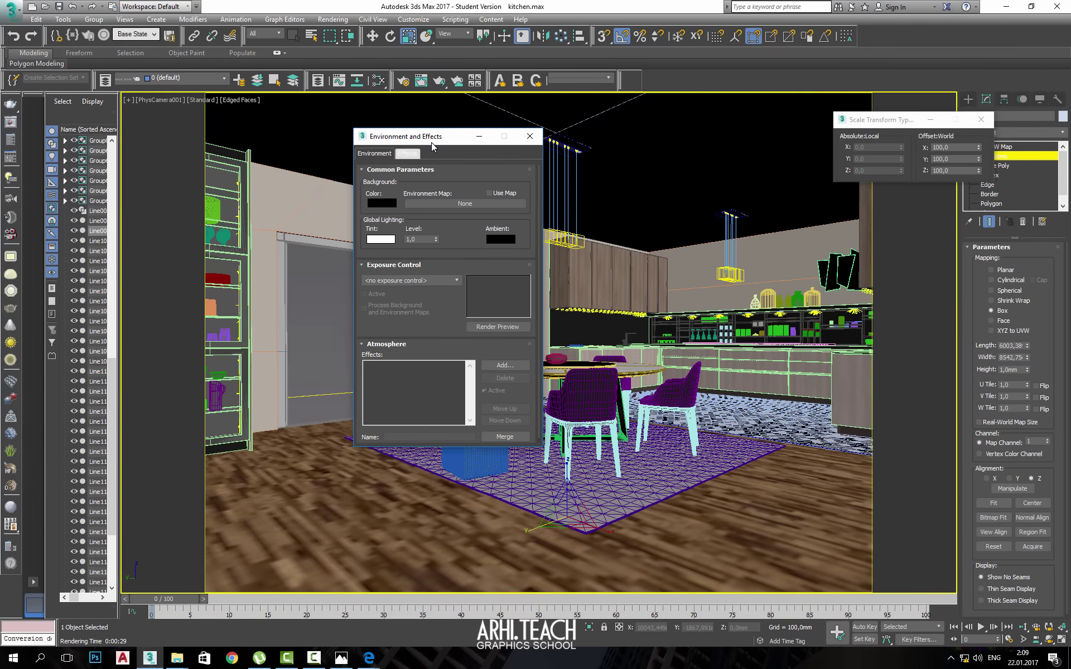
click(530, 138)
- Set Corona's Denoise Mode to Full denoising in Render Setup's Scene settings
click(403, 84)
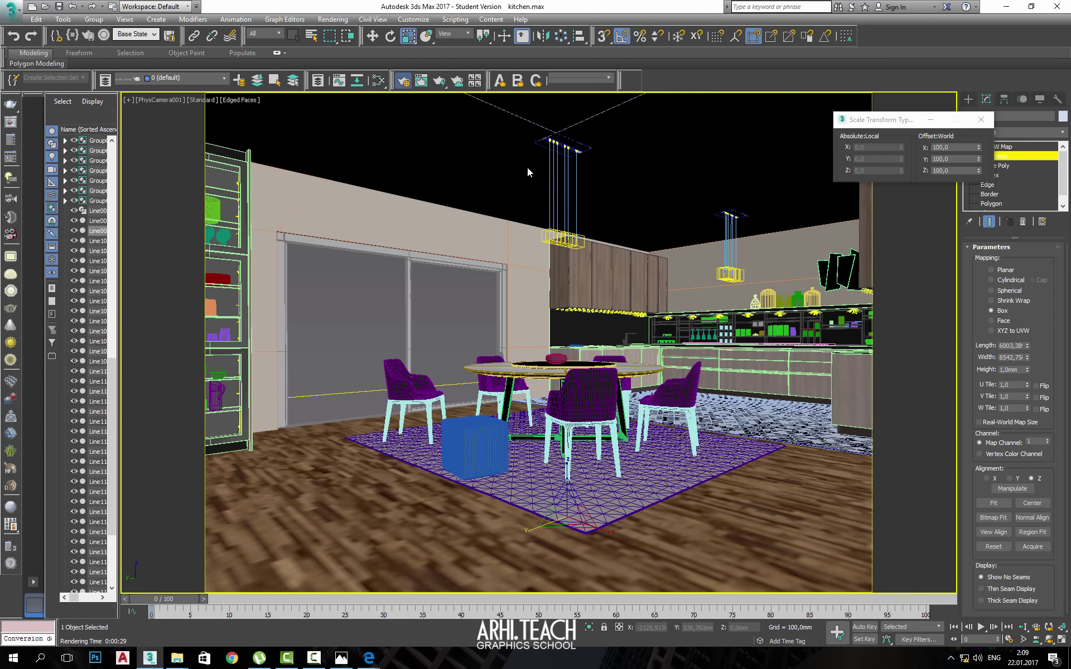
drag(907, 48, 762, 51)
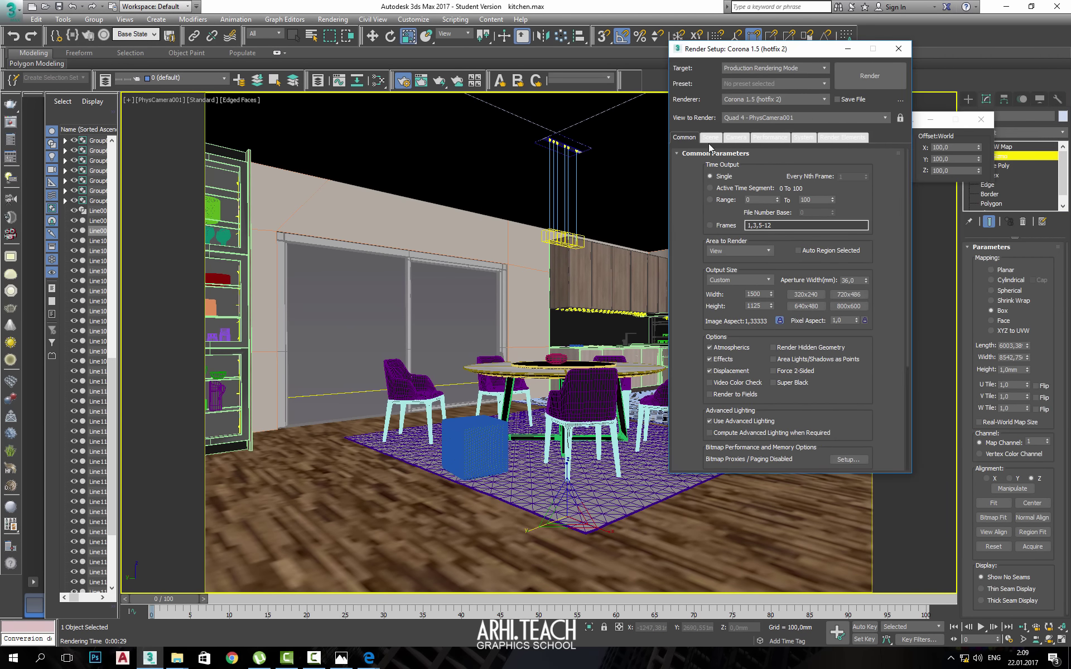
click(709, 137)
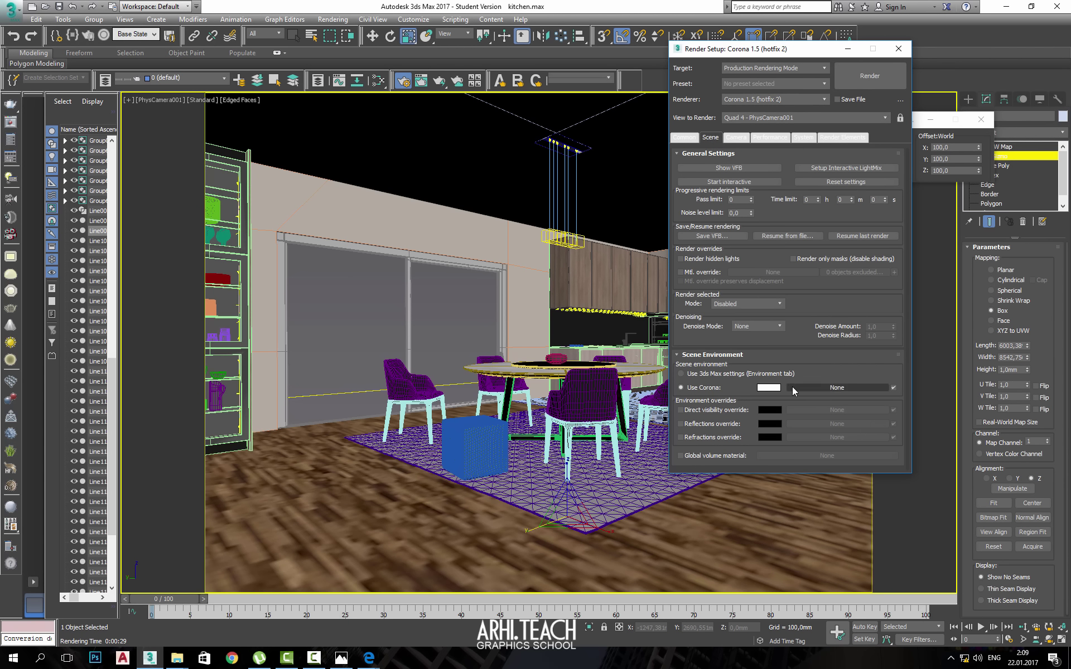
click(751, 327)
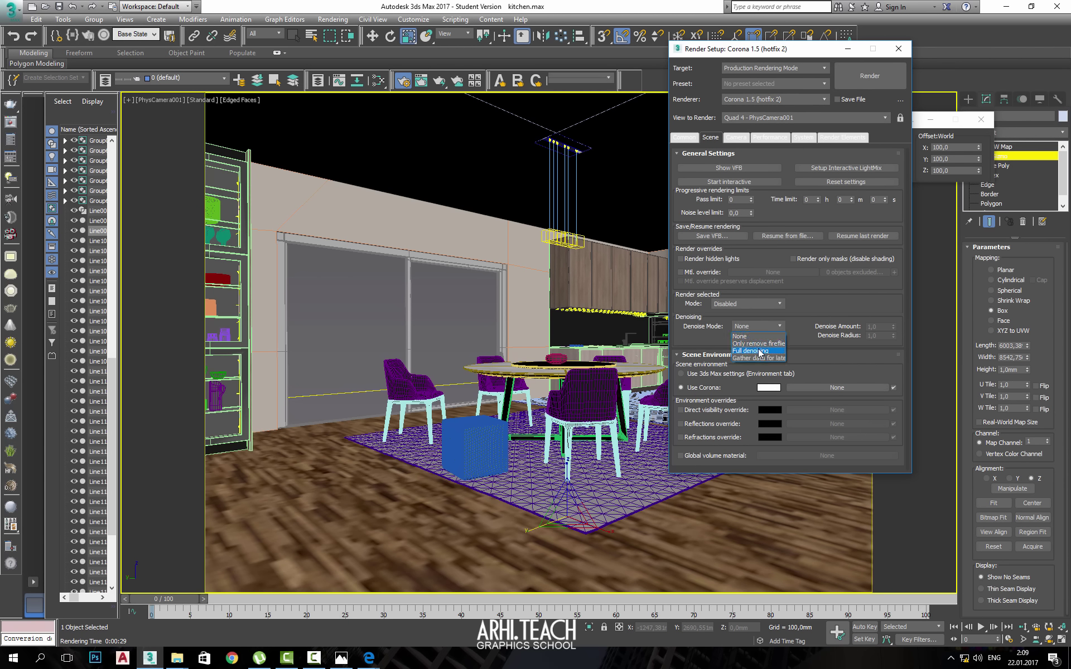
click(760, 350)
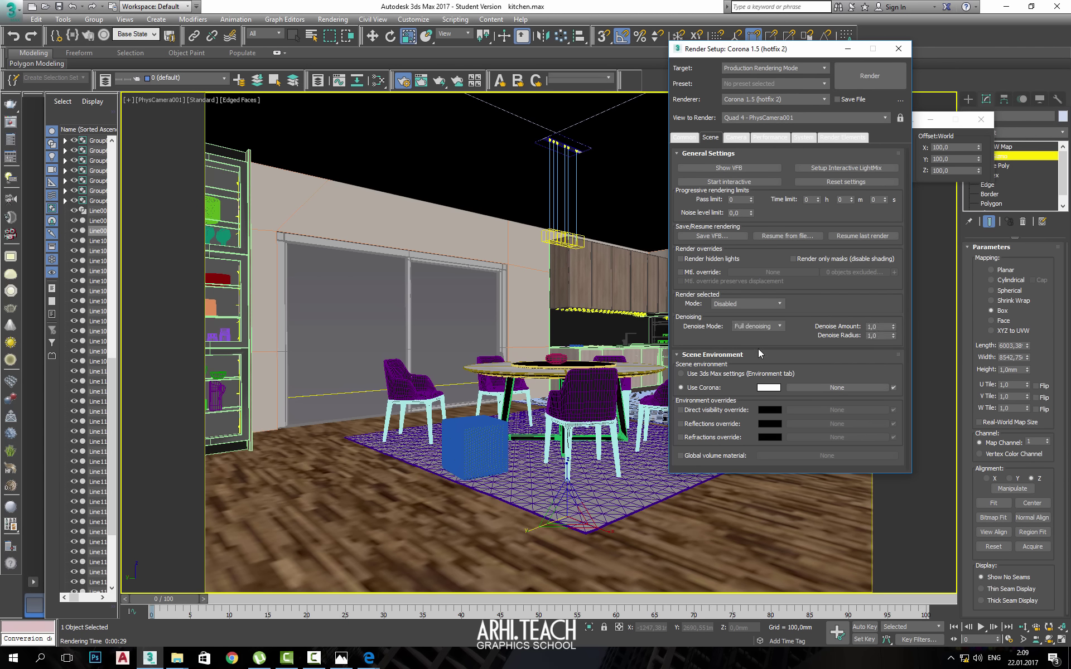
click(907, 51)
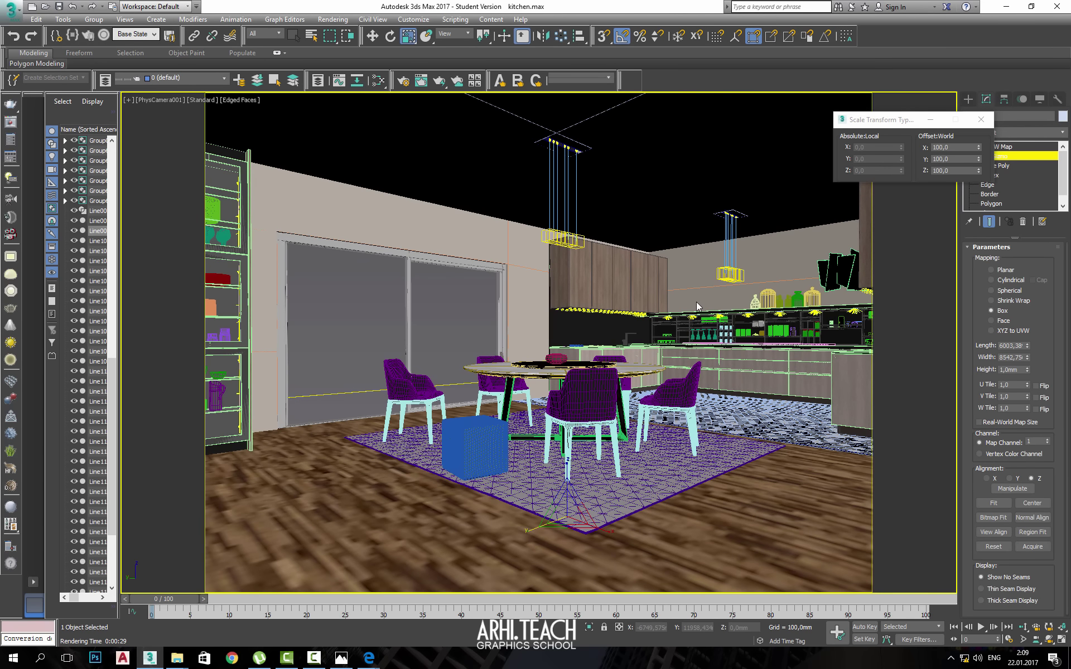
- In a perspective view, select and delete the stray floating cabinet
key(p)
mouse_move(633, 310)
alt+middle_down()
mouse_move(654, 344)
mouse_move(541, 146)
alt+middle_up()
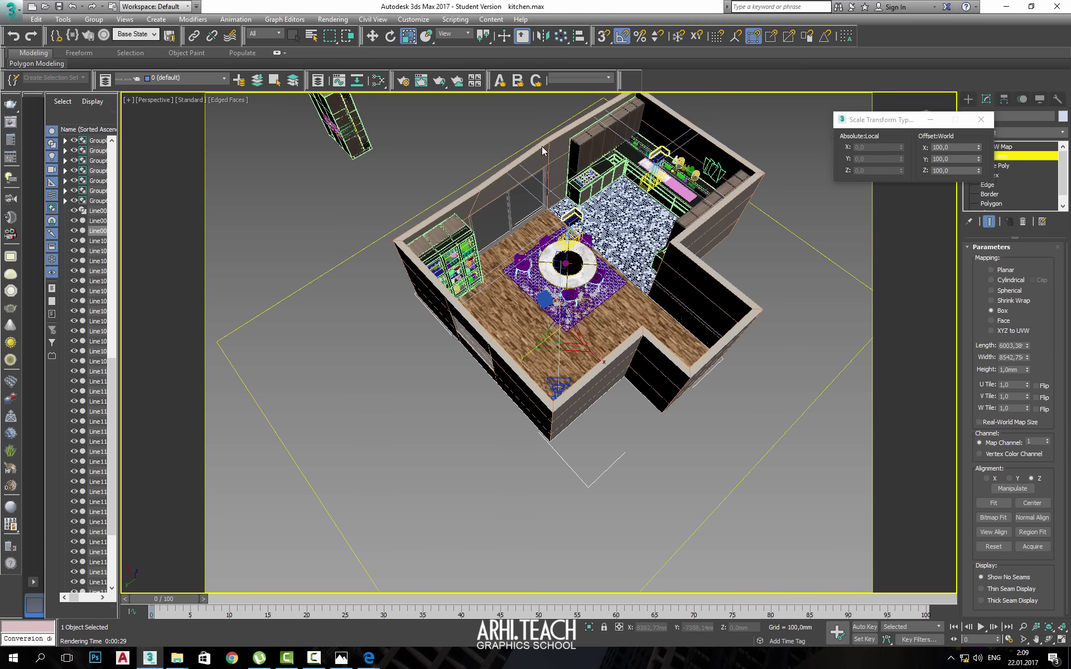
alt+middle_drag(564, 343, 408, 143)
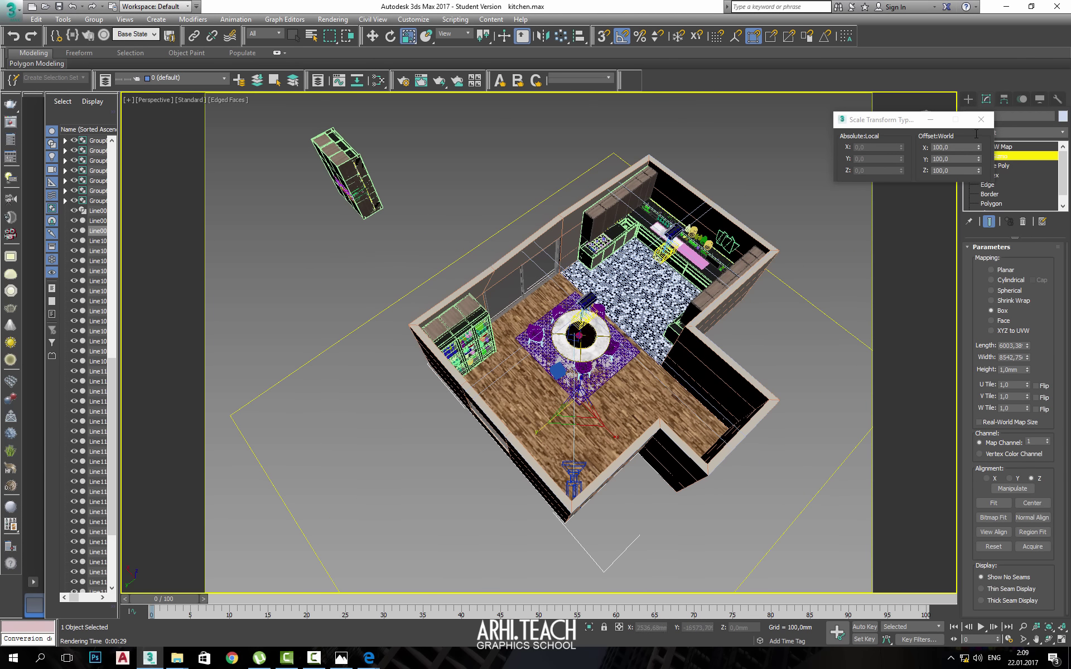
drag(412, 120, 246, 234)
key(Delete)
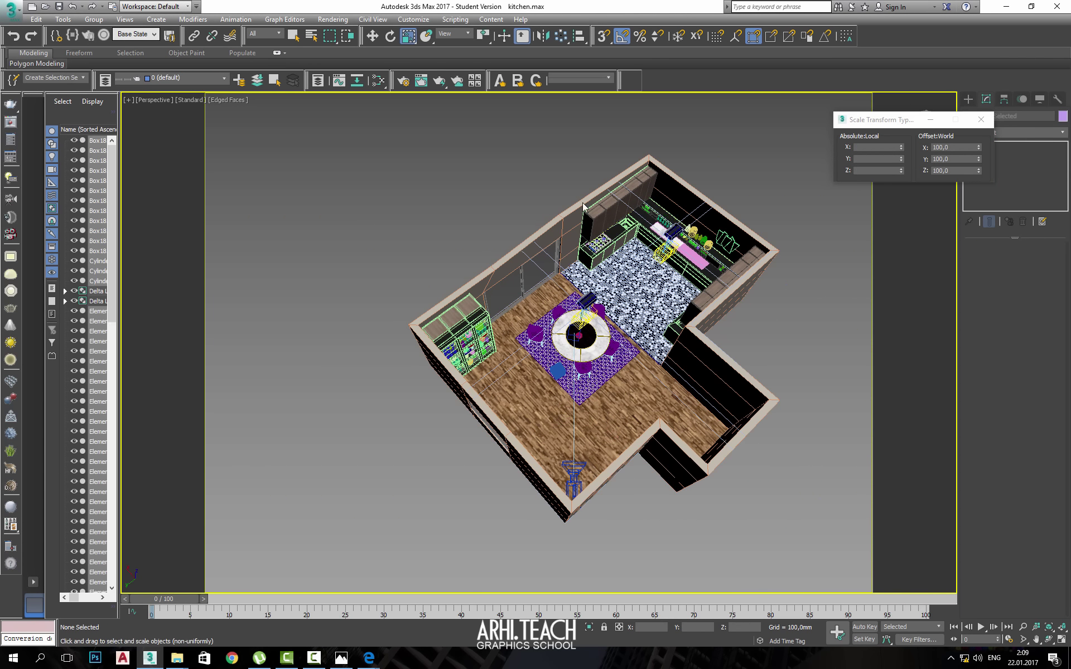
click(981, 120)
- Draw a large circle around the kitchen and extrude it 3000 mm into a ring wall
click(968, 99)
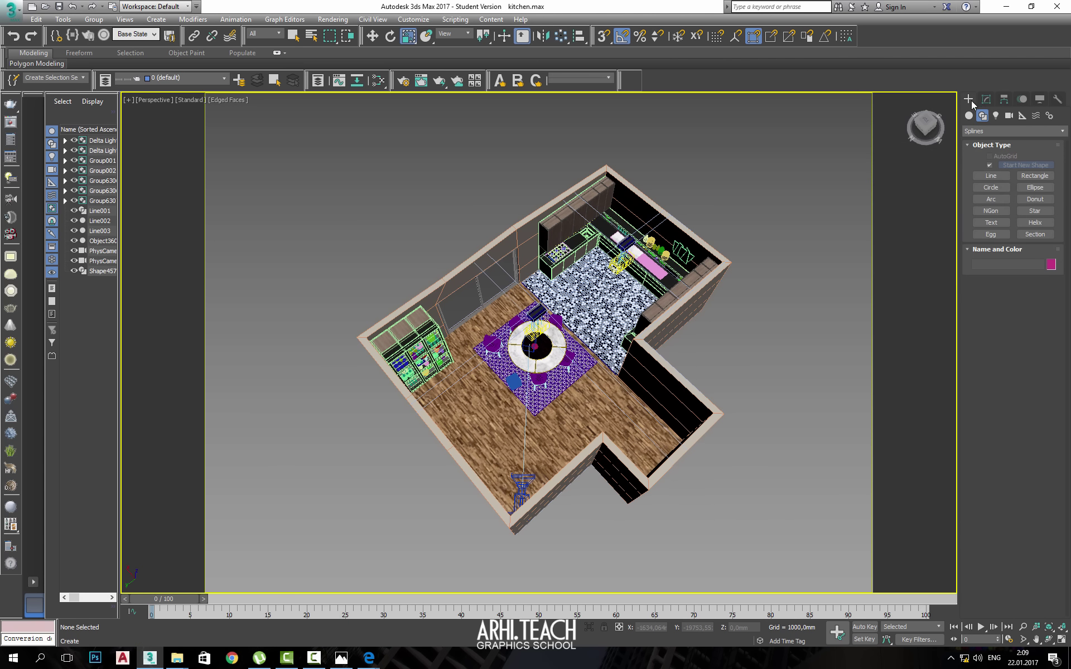
click(991, 188)
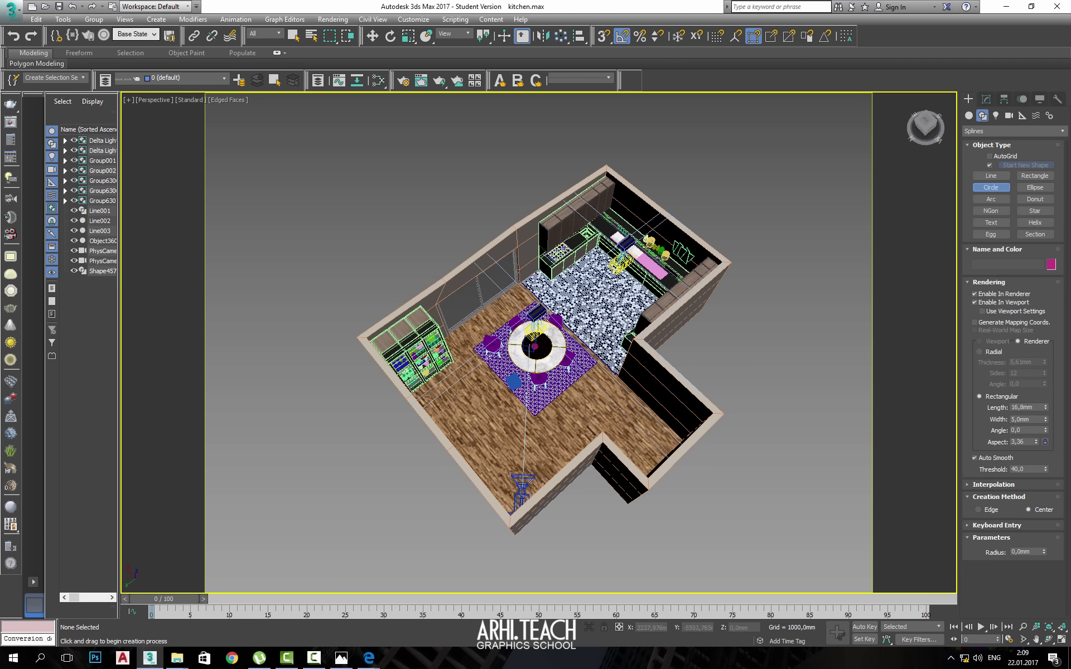
mouse_move(551, 333)
mouse_down()
mouse_move(915, 573)
mouse_move(892, 557)
mouse_up()
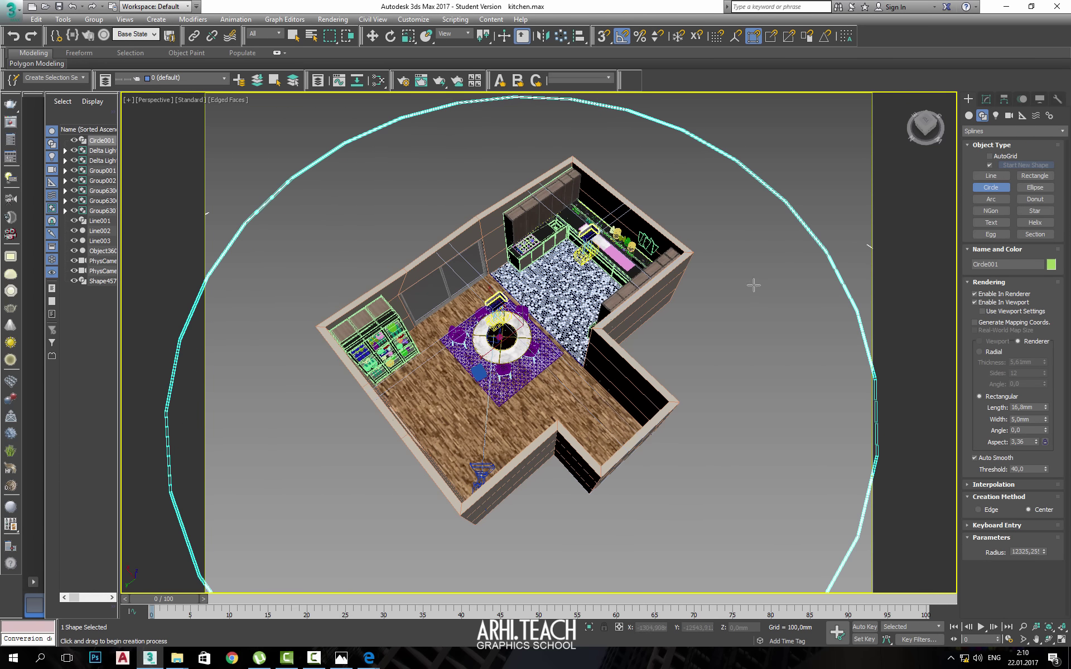
click(986, 99)
click(1062, 132)
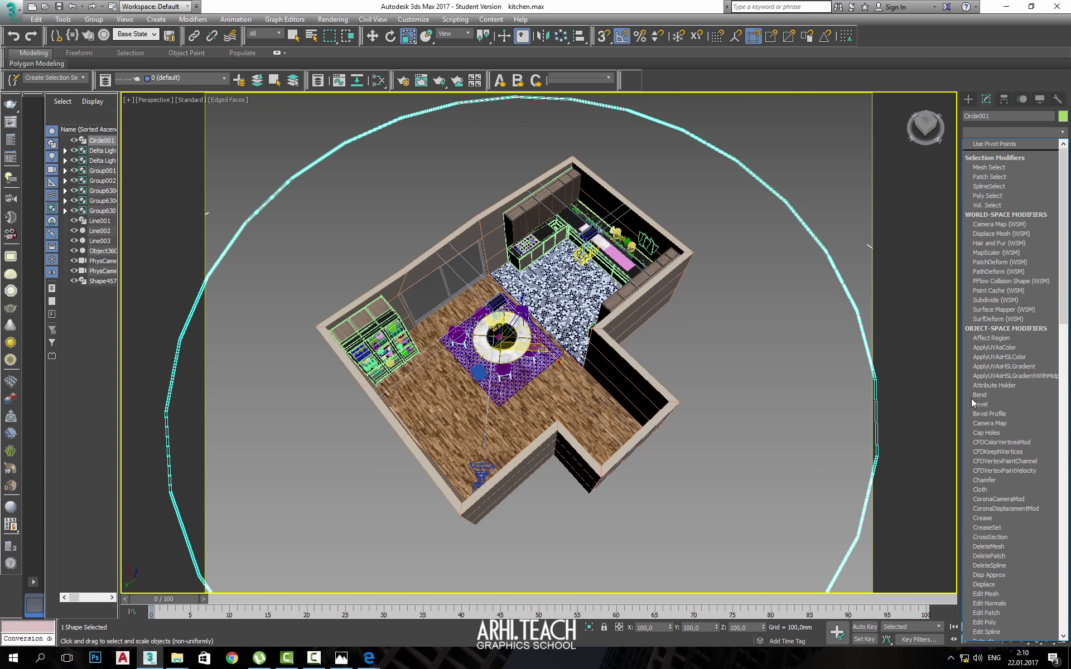
scroll(1024, 575, down, 1)
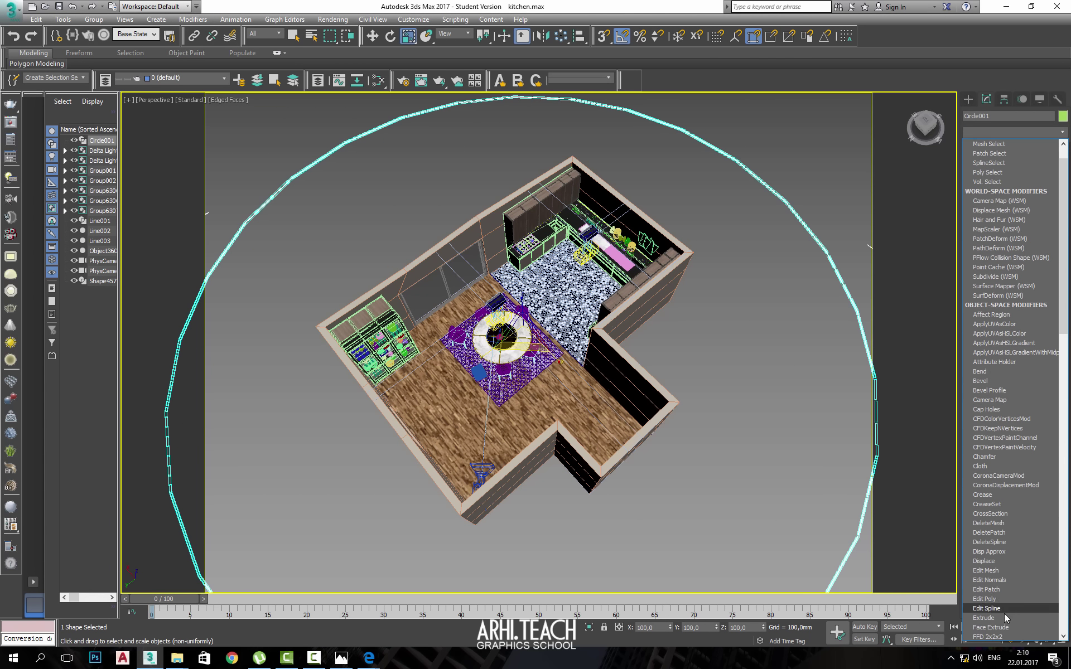
click(1004, 617)
scroll(783, 262, down, 5)
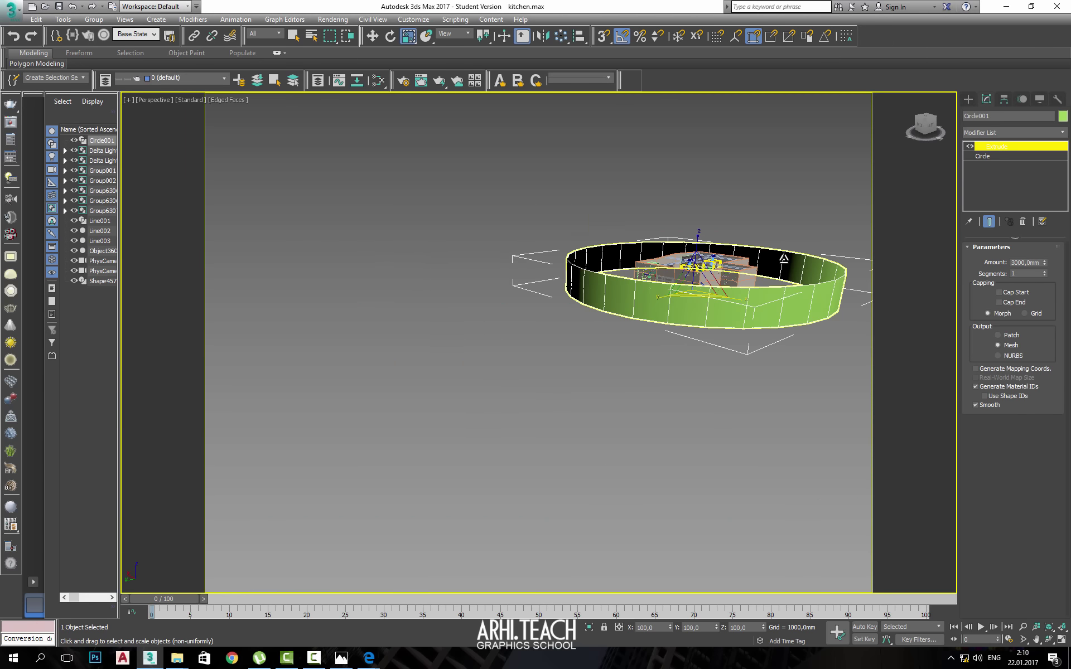
alt+middle_drag(783, 263, 703, 342)
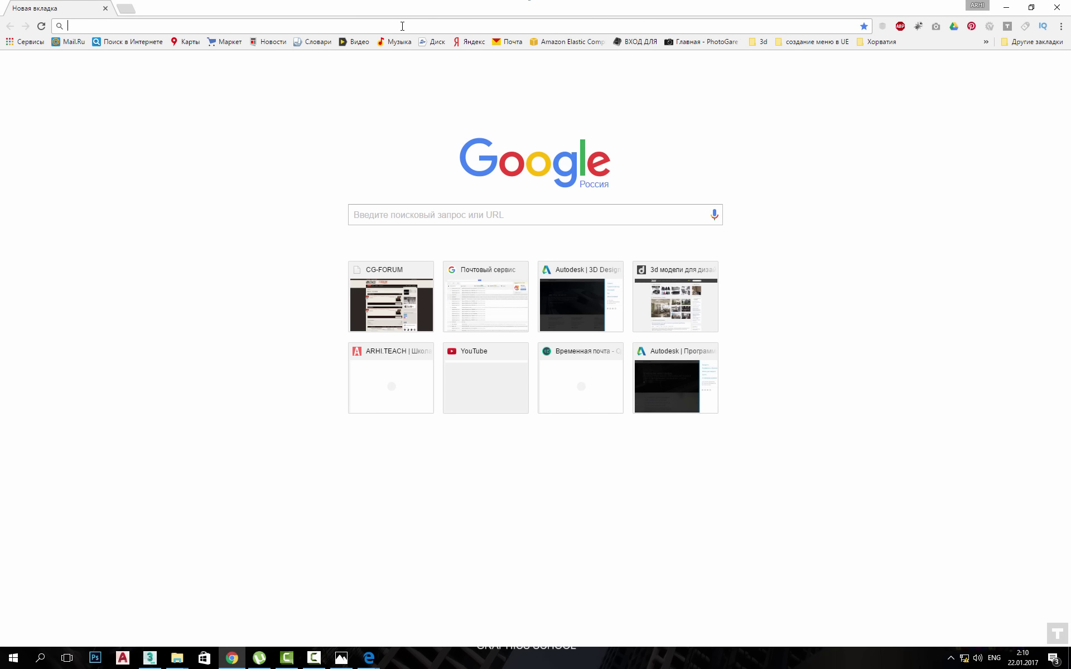
- Search Google for 'panorama' and switch to the image results
text(panor)
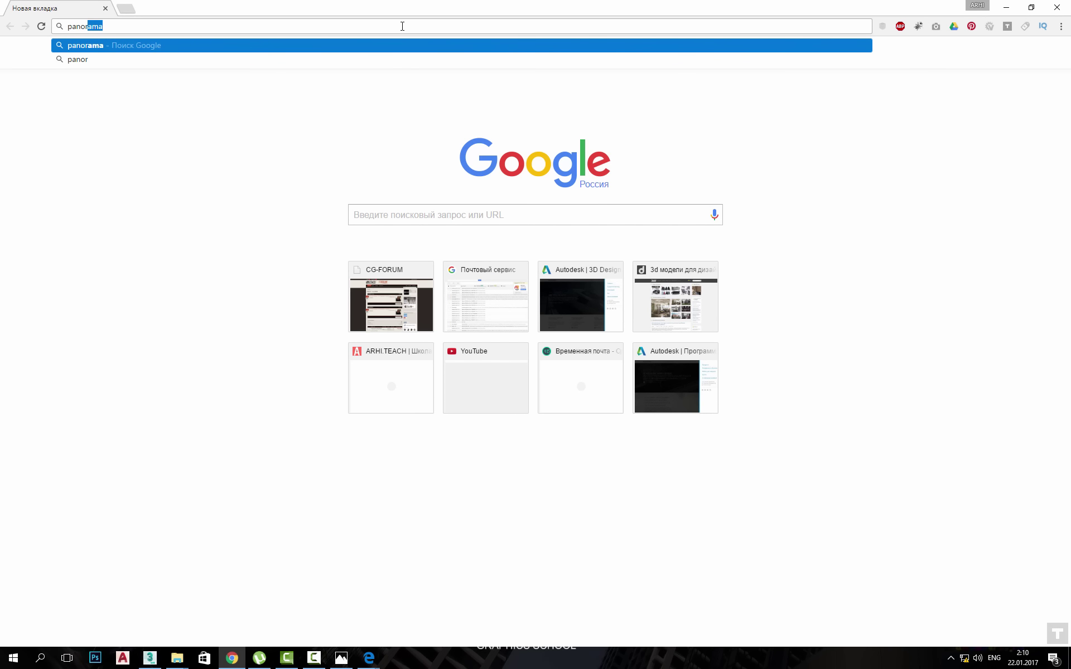
text(ama)
key(Return)
click(140, 105)
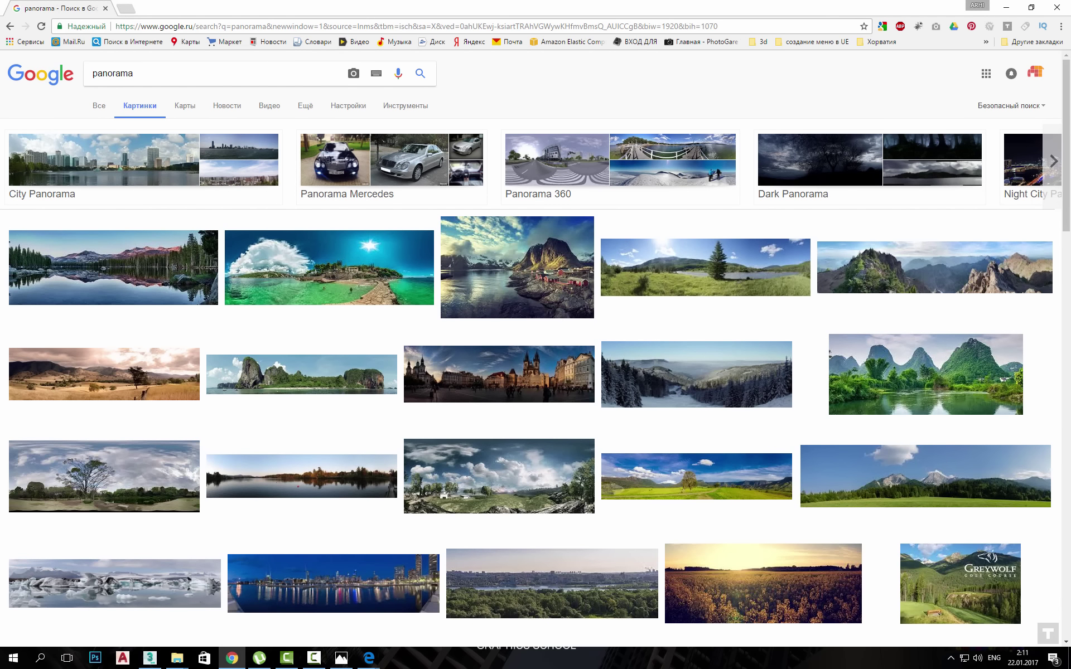
key(alt+Tab)
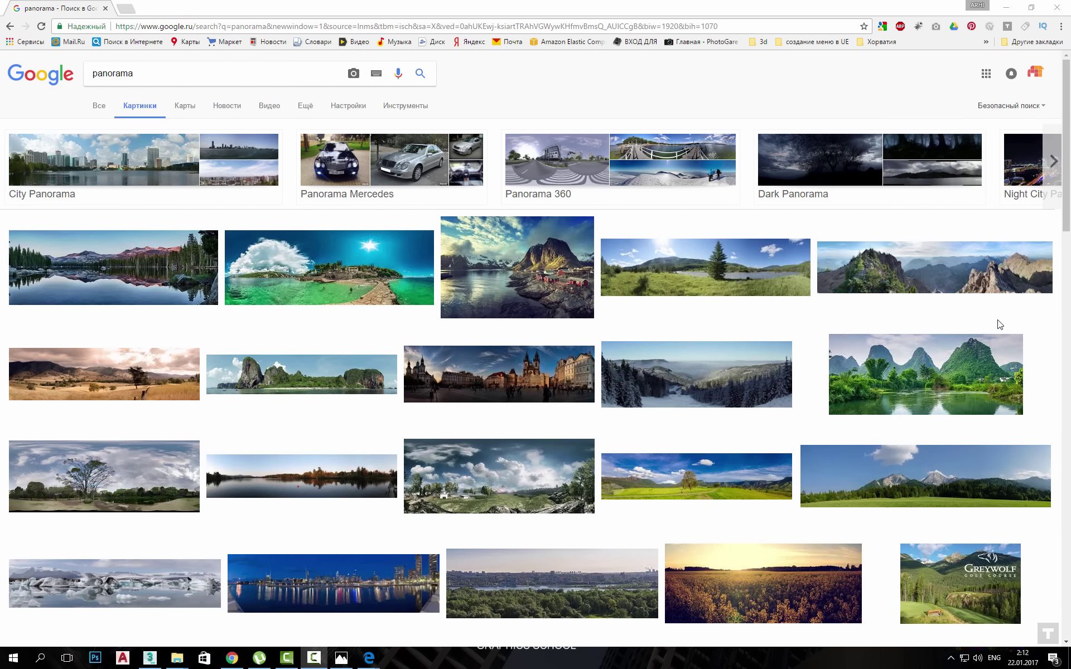
- Filter the panorama image results to Large size only
scroll(1032, 335, down, 1)
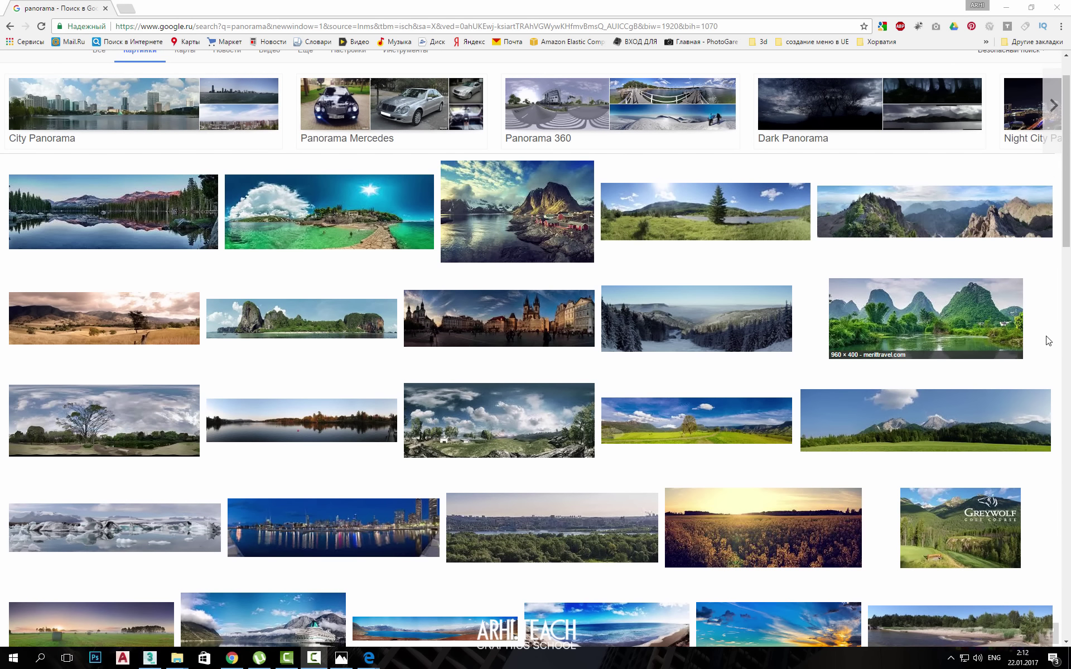
scroll(1048, 340, down, 1)
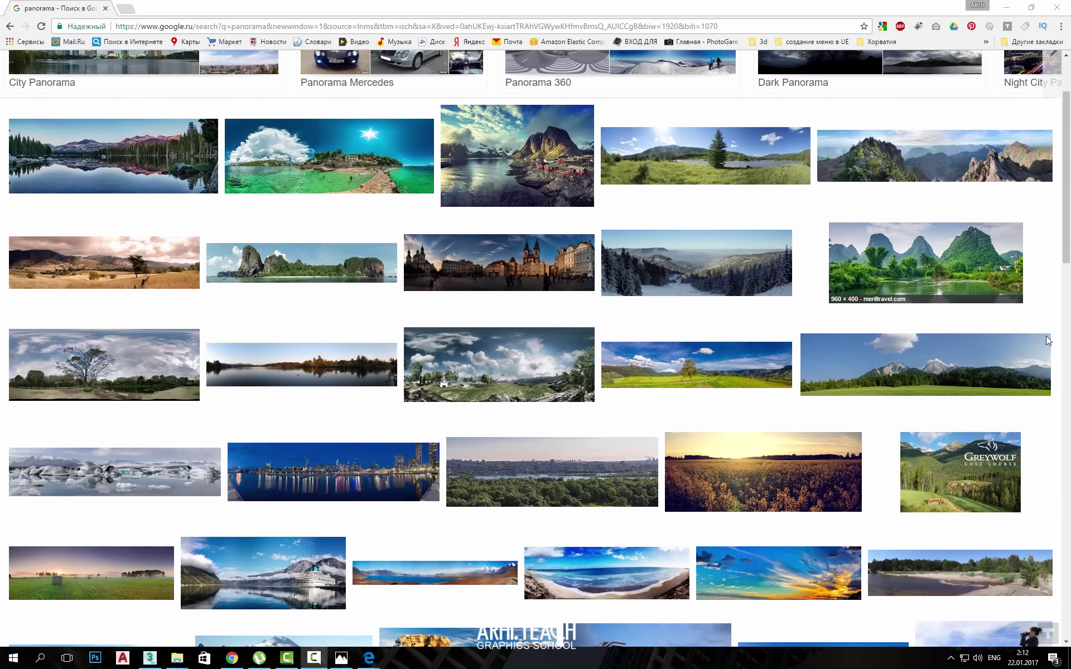
scroll(1048, 347, up, 1)
scroll(948, 313, up, 1)
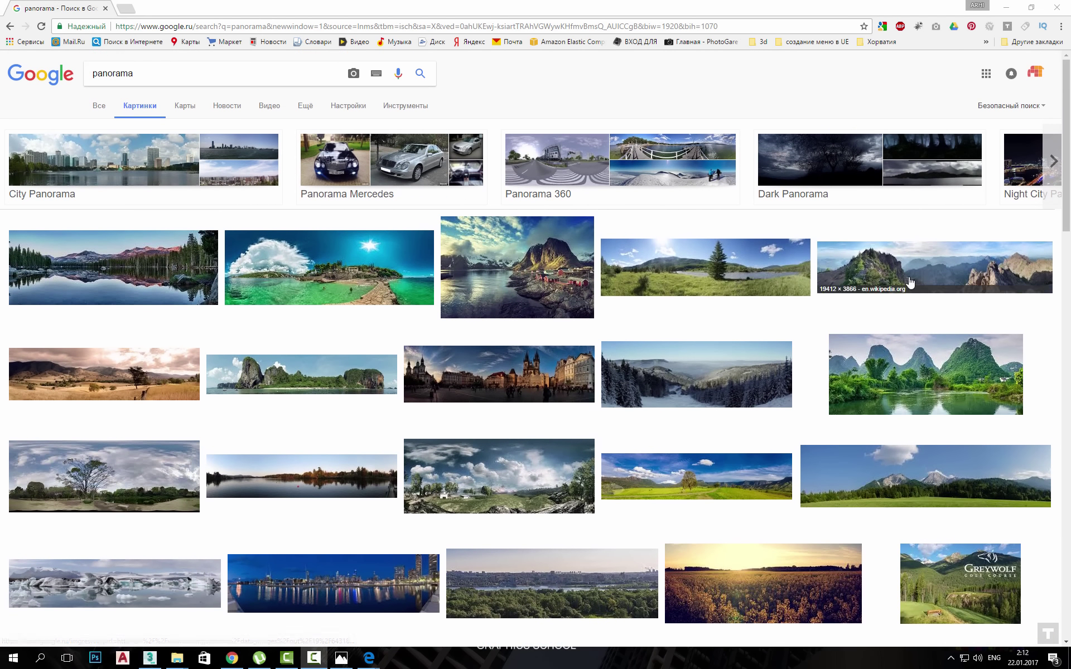
click(405, 105)
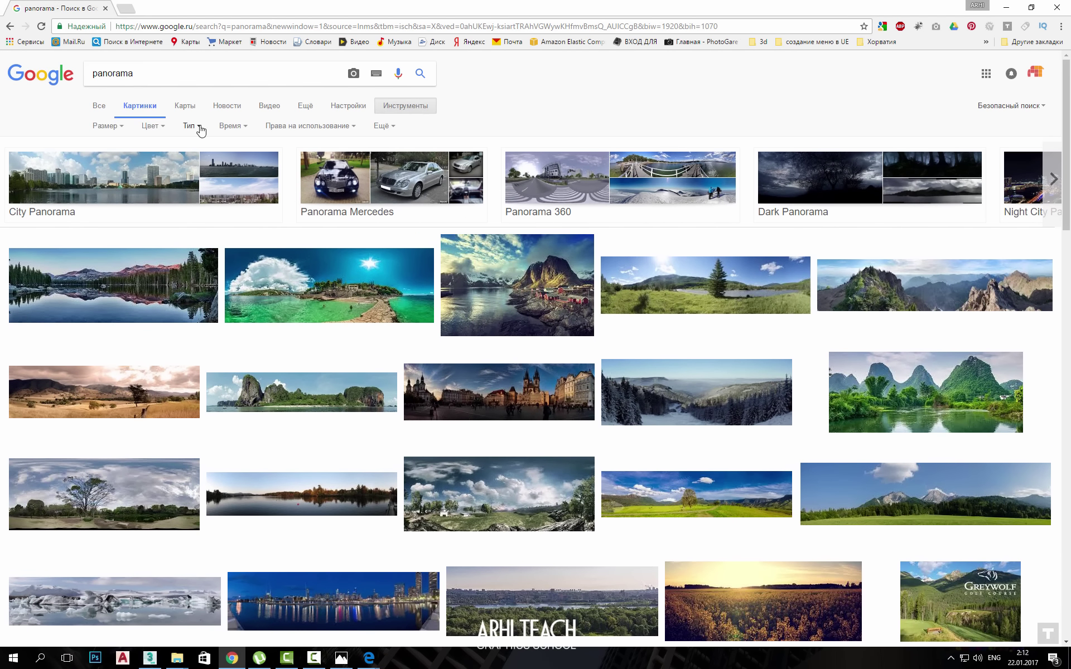
click(106, 126)
click(109, 161)
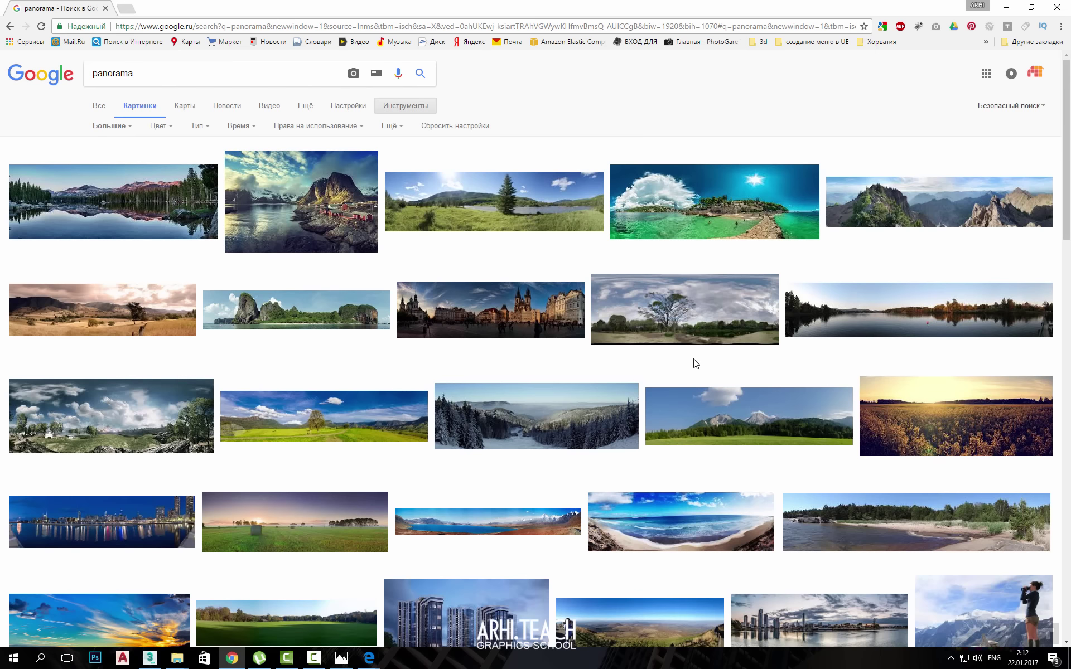
- Open the Norway mountain-lake panorama result in a new tab and view it at full size
scroll(959, 312, down, 1)
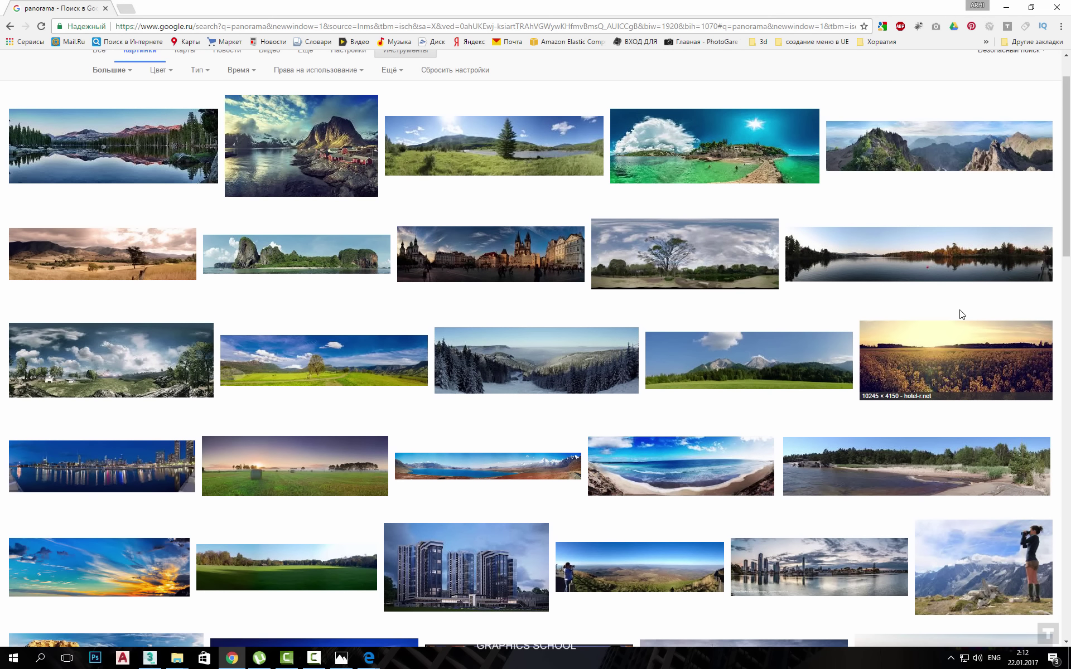
scroll(962, 314, down, 3)
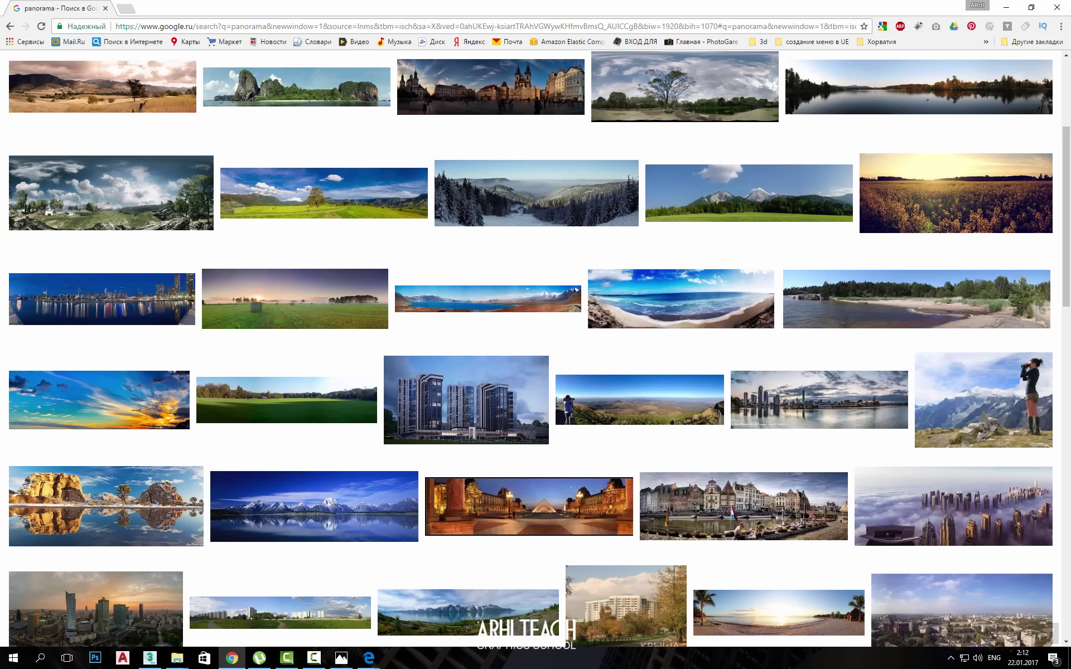
scroll(513, 491, down, 2)
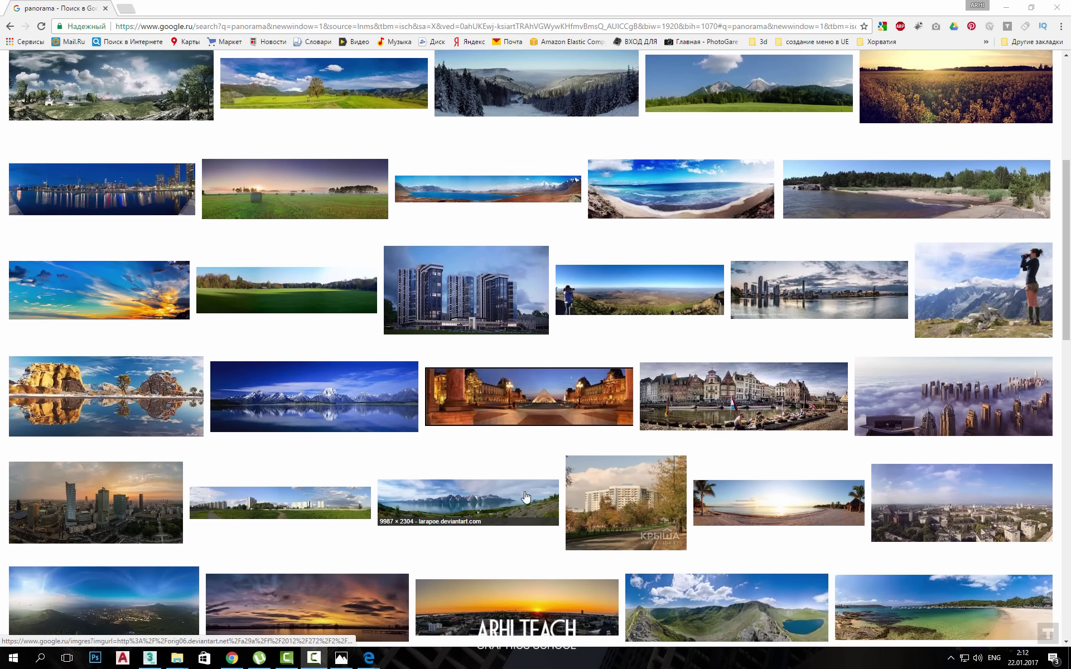
middle_click(488, 508)
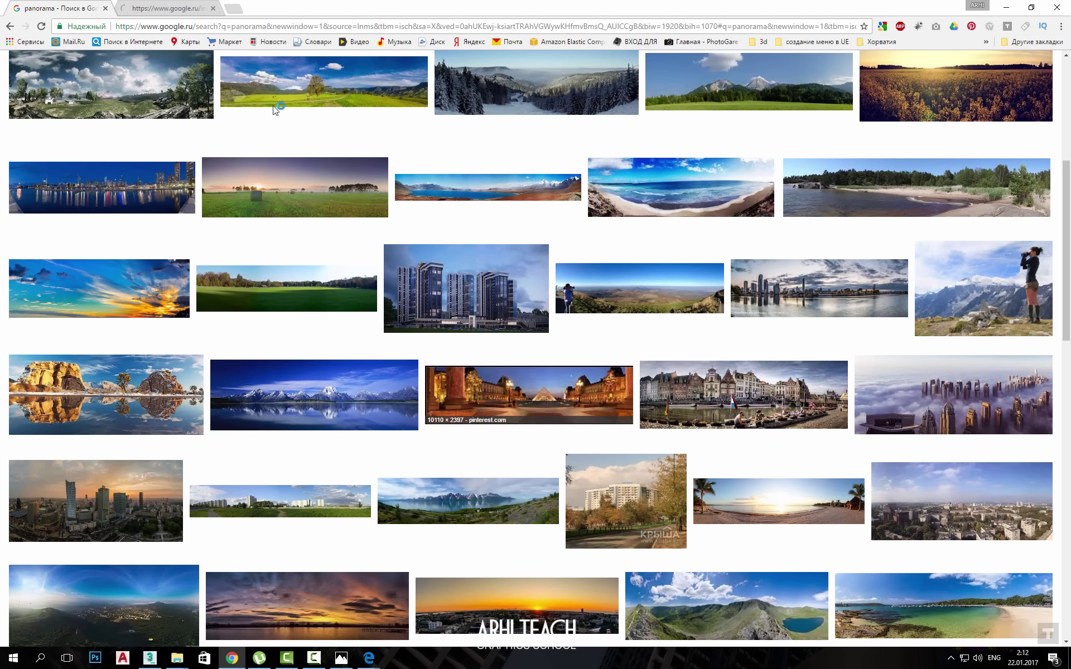
click(167, 8)
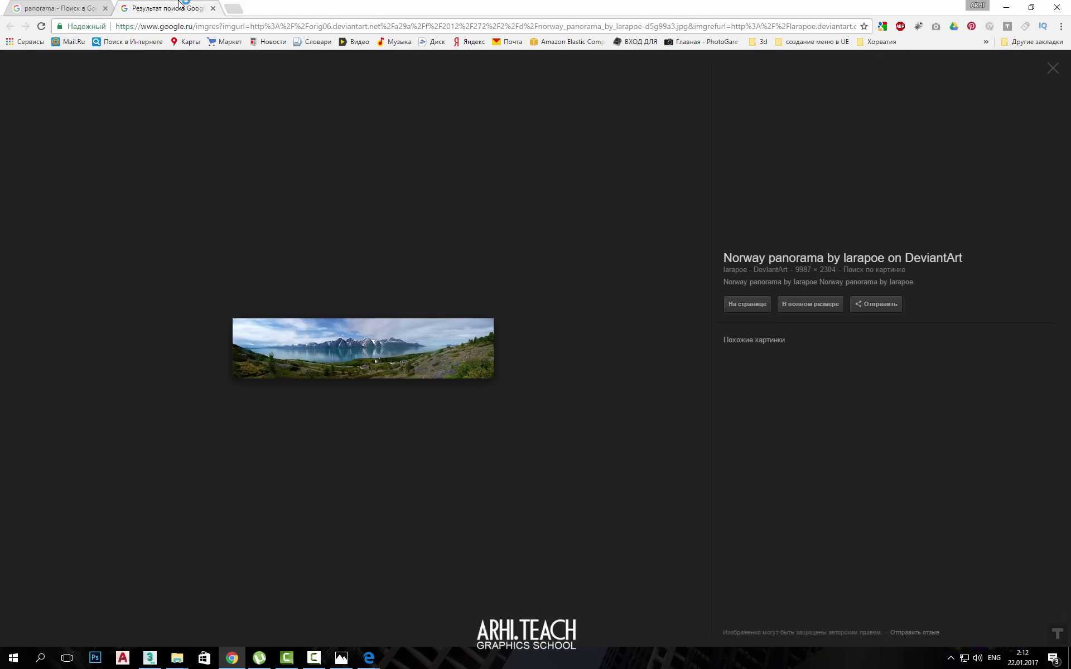
click(838, 259)
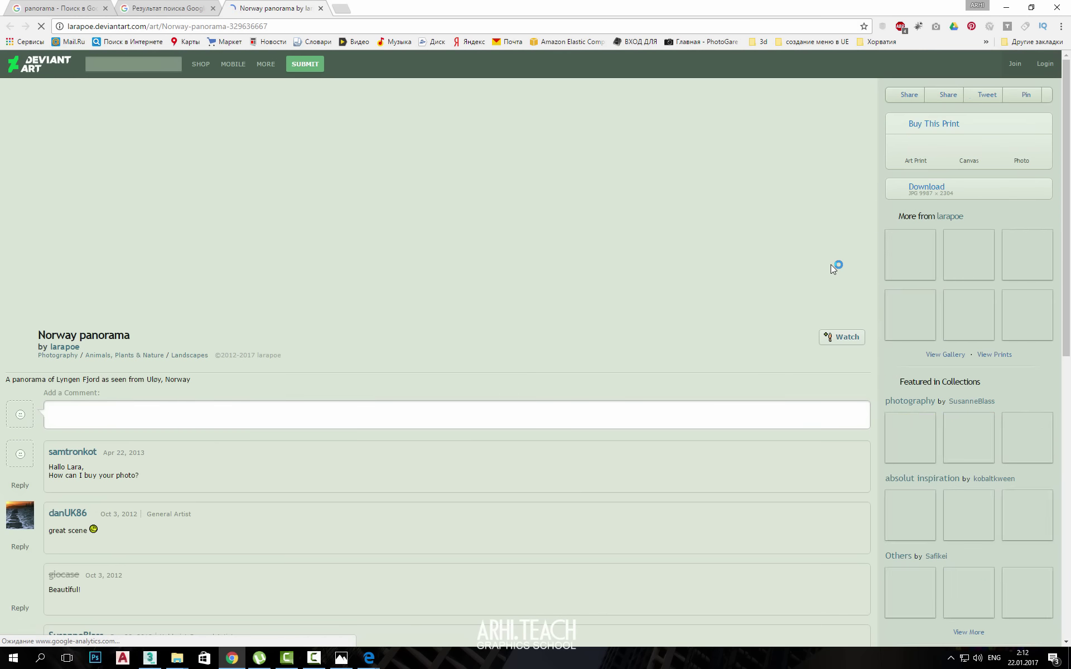
click(321, 8)
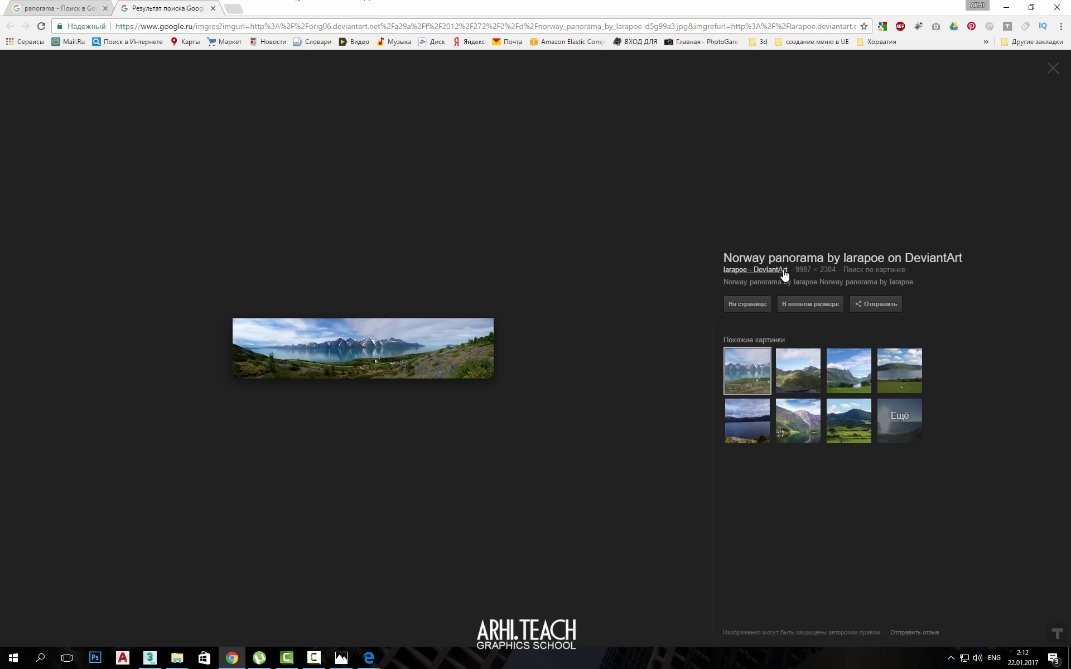
click(824, 316)
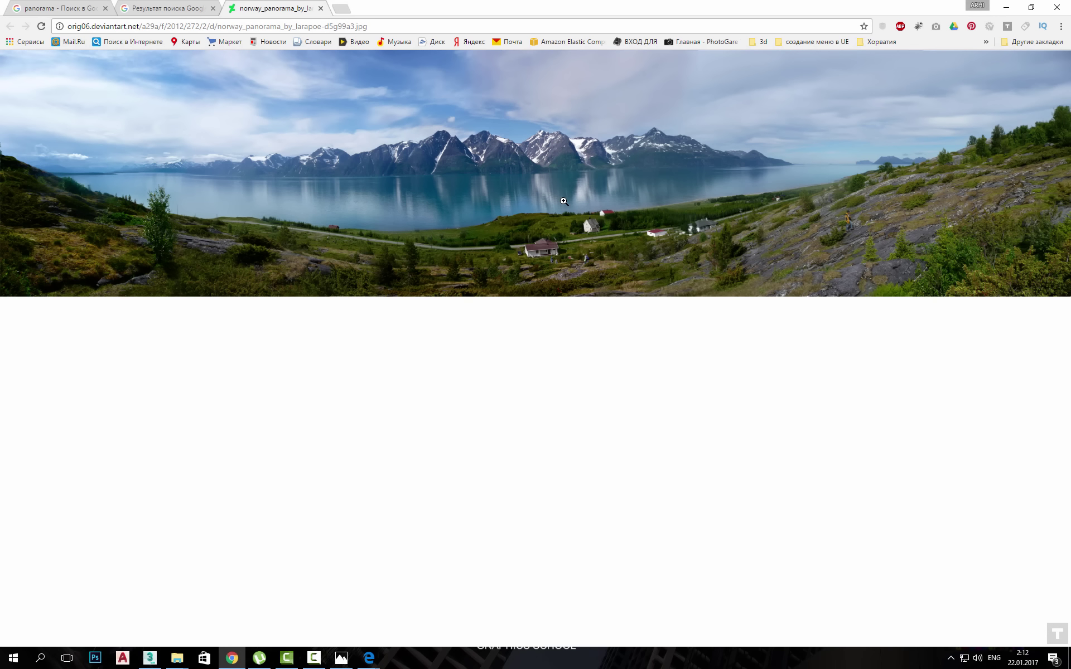
right_click(564, 201)
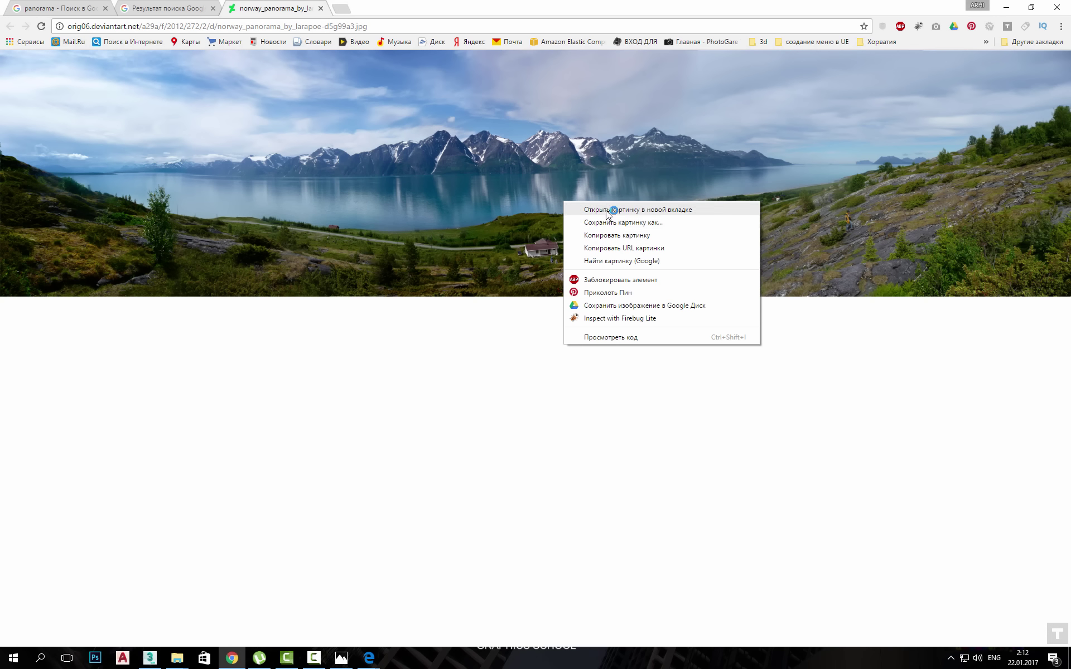
- Save norway_panorama_by_larapoe-d5q99a3.jpg into the models folder and reveal it there
click(608, 224)
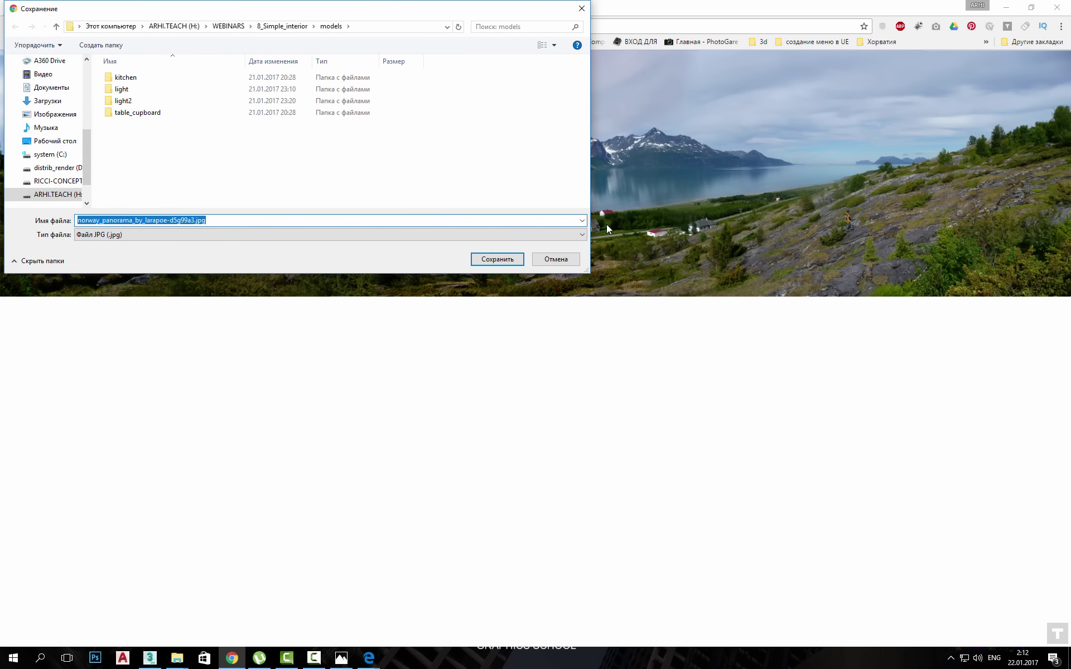
click(520, 259)
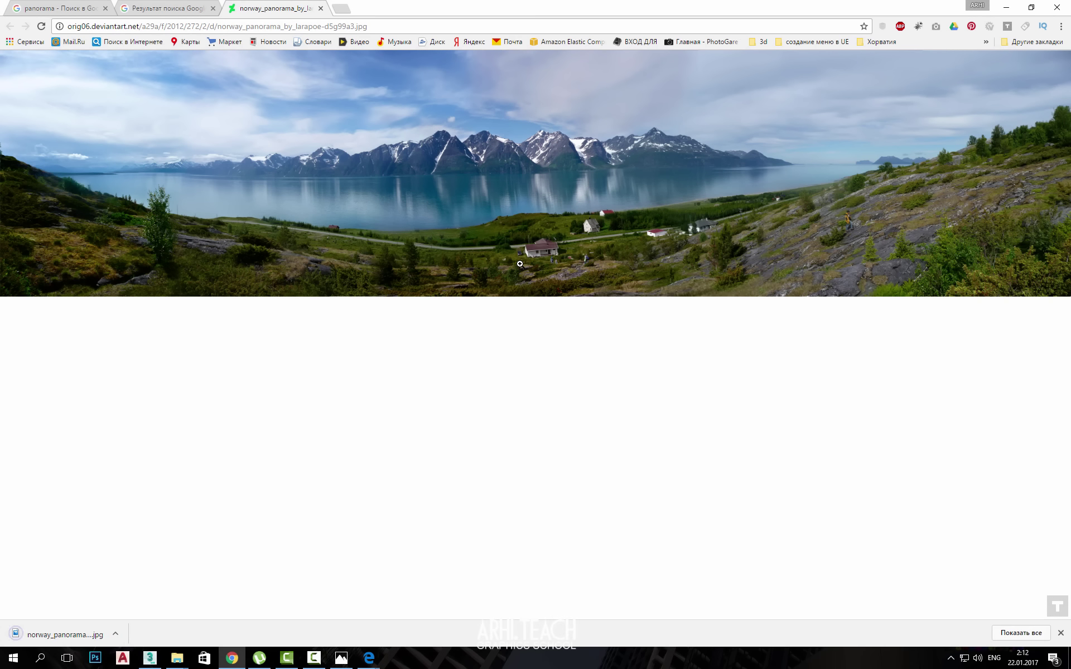
click(115, 634)
click(152, 598)
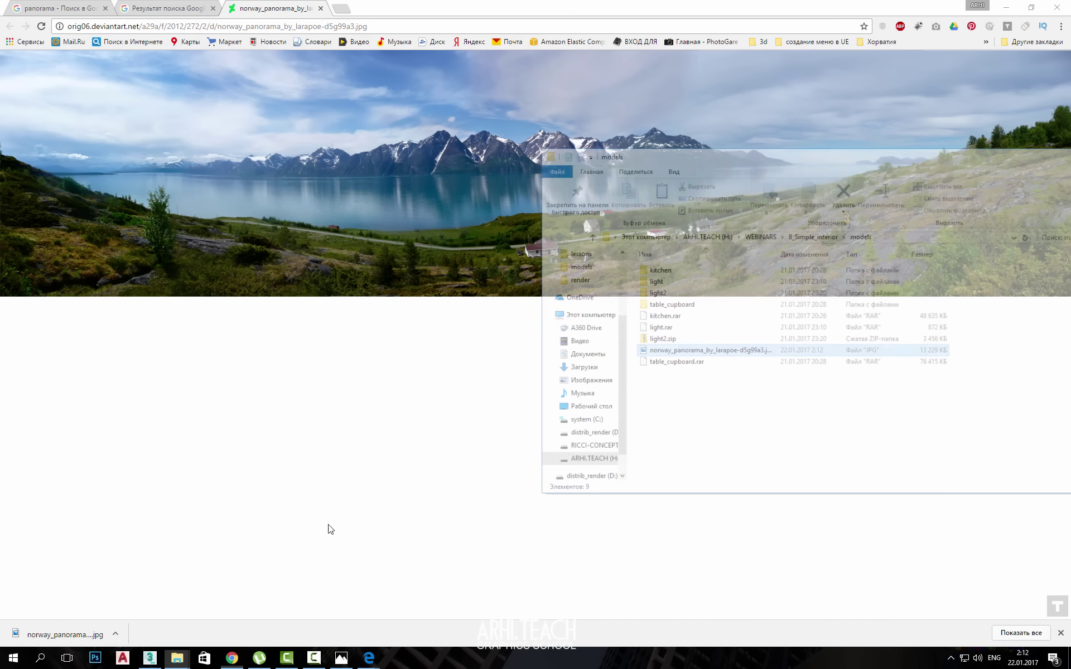
mouse_move(758, 375)
mouse_down()
mouse_move(788, 437)
mouse_move(327, 617)
mouse_up()
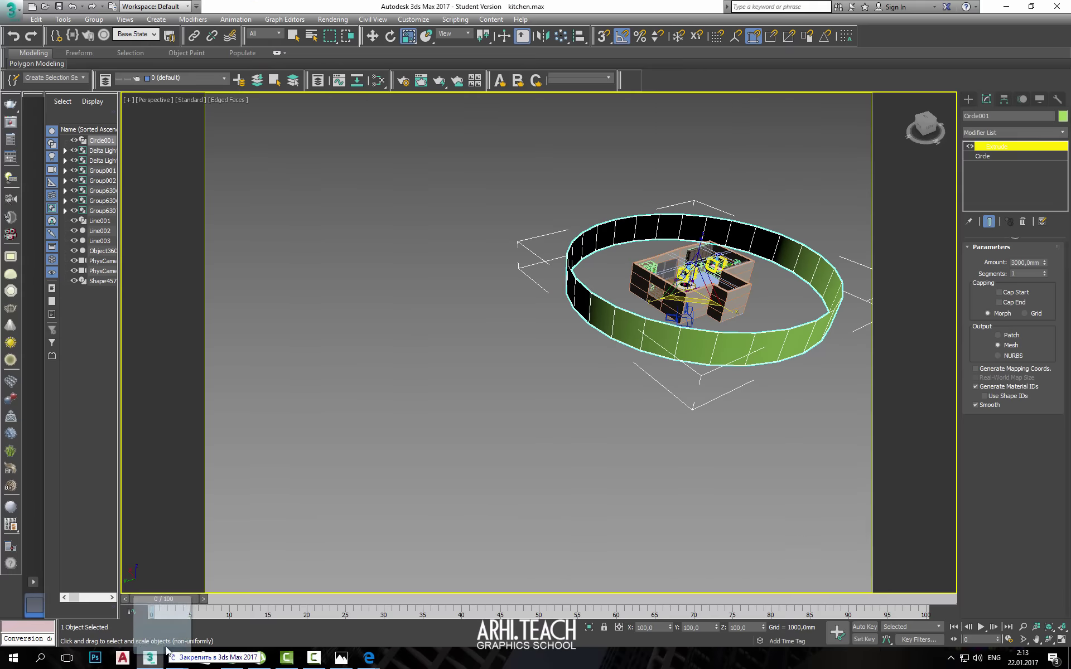
drag(327, 618, 517, 246)
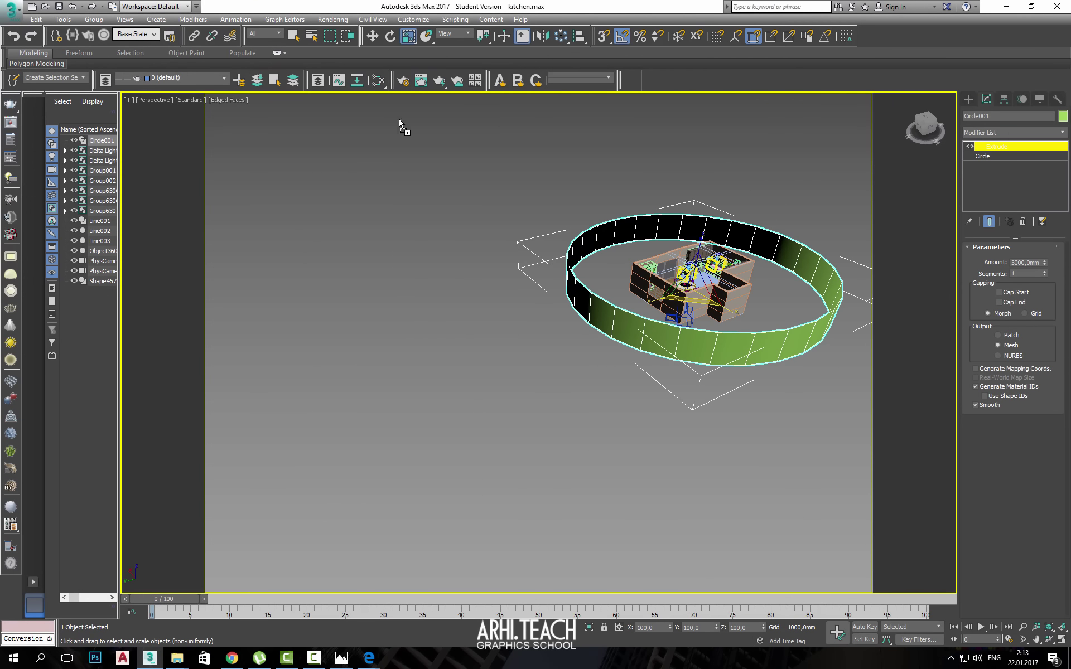
- Build a CoronaLightMtl with the Norway panorama bitmap as its texmap and assign it to the ring
key(m)
drag(428, 234, 333, 287)
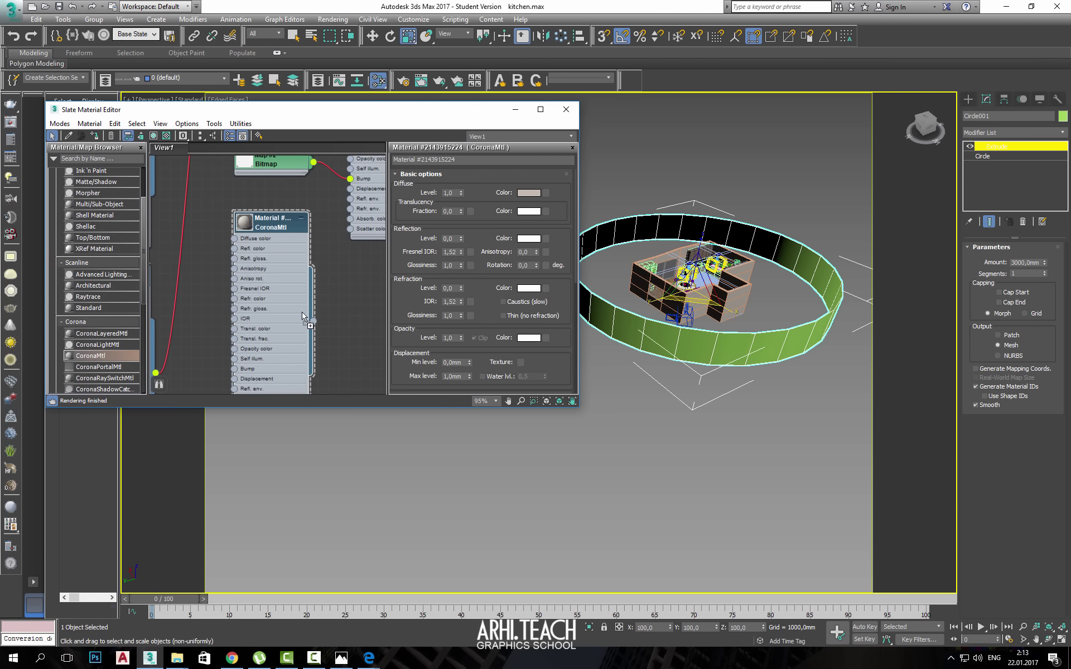
scroll(346, 336, down, 2)
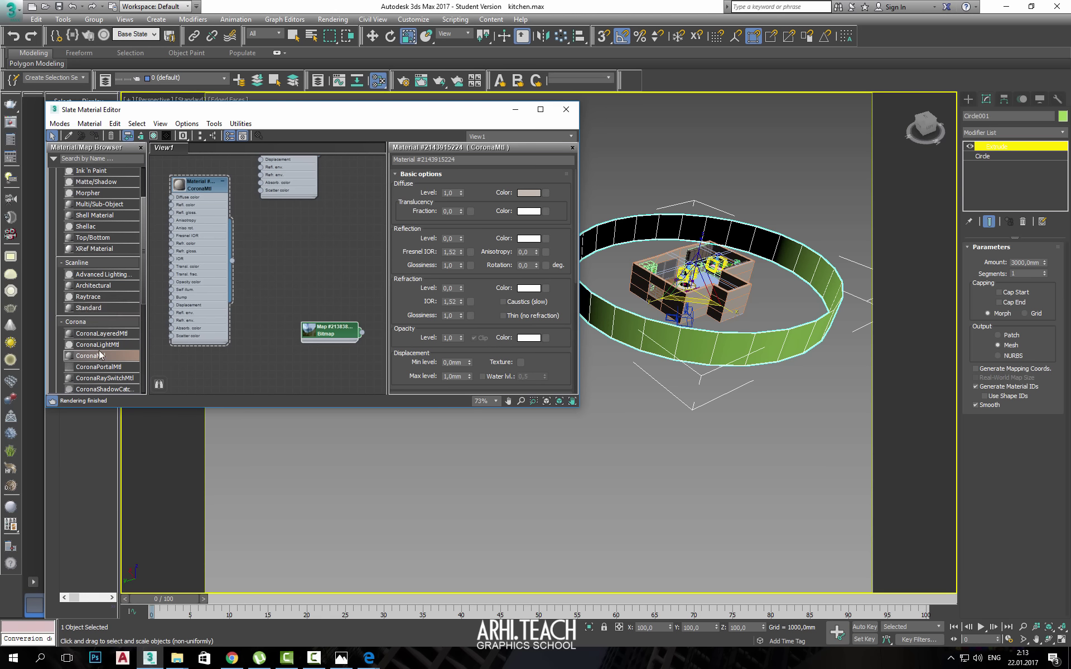
mouse_move(98, 345)
mouse_down()
mouse_move(329, 299)
mouse_move(285, 286)
mouse_up()
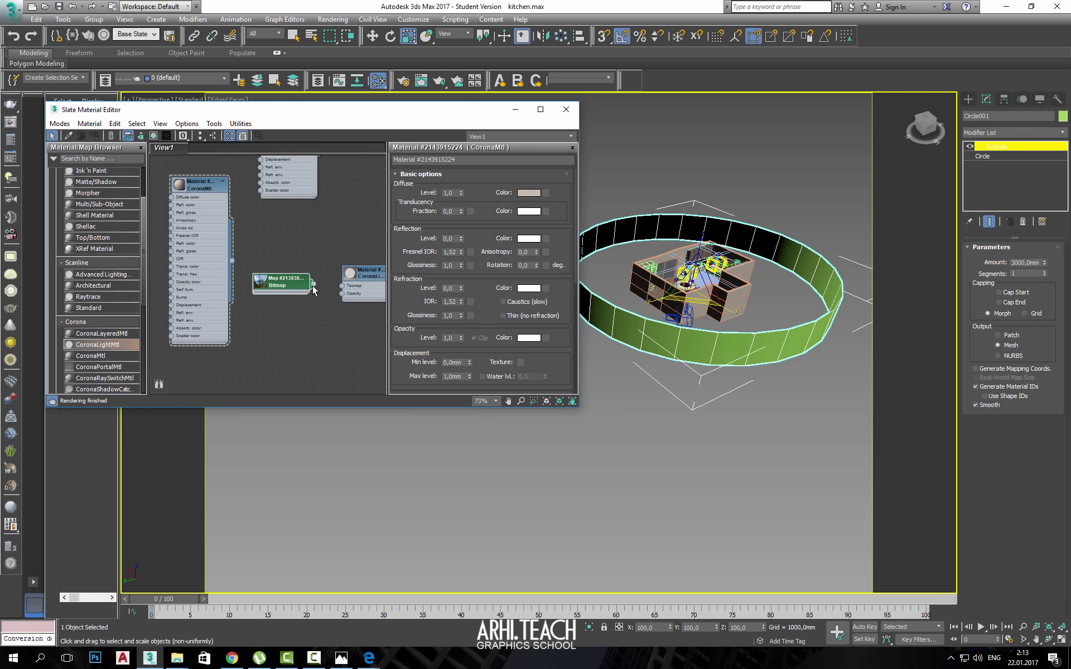
scroll(351, 279, down, 1)
middle_drag(351, 279, 325, 304)
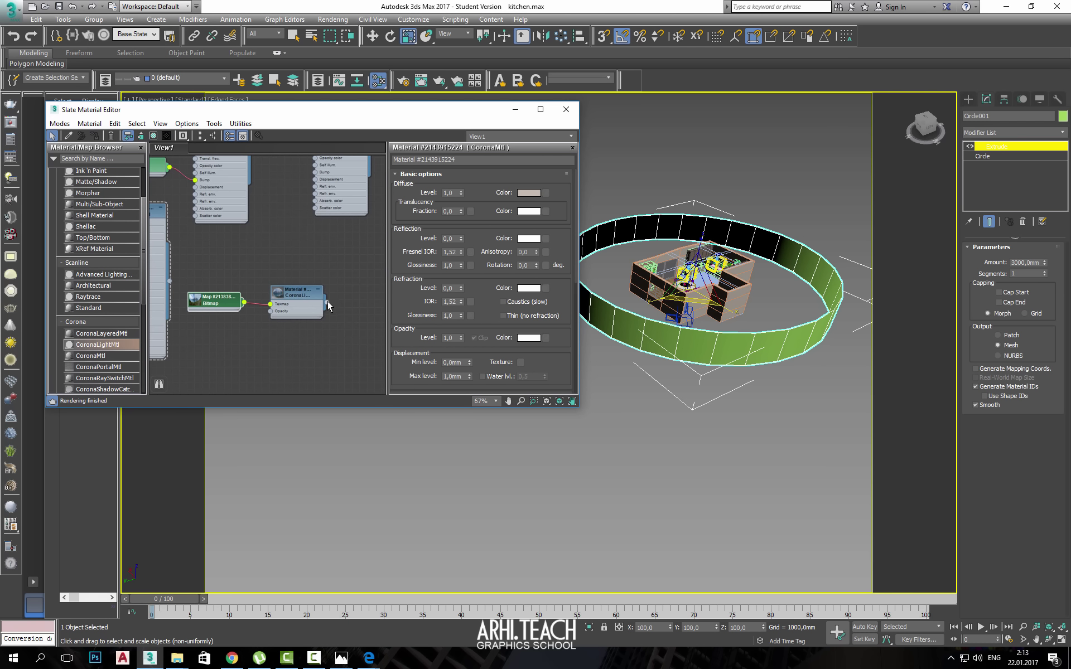
drag(686, 334, 685, 338)
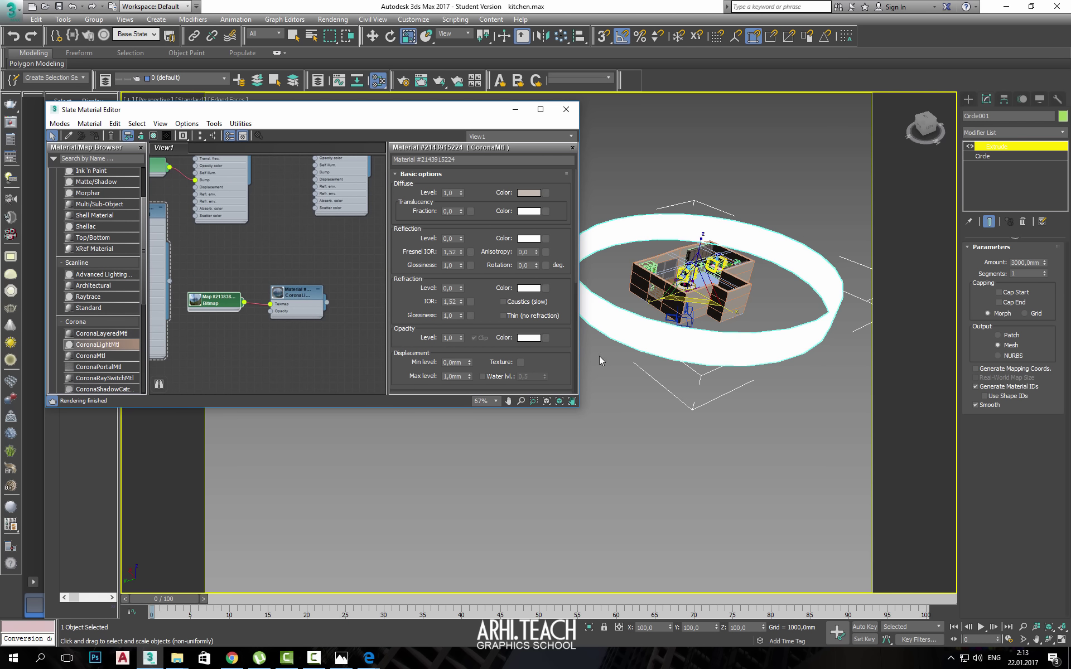
- Set the ring's Corona light material colour to black
double_click(218, 301)
middle_drag(286, 218, 295, 232)
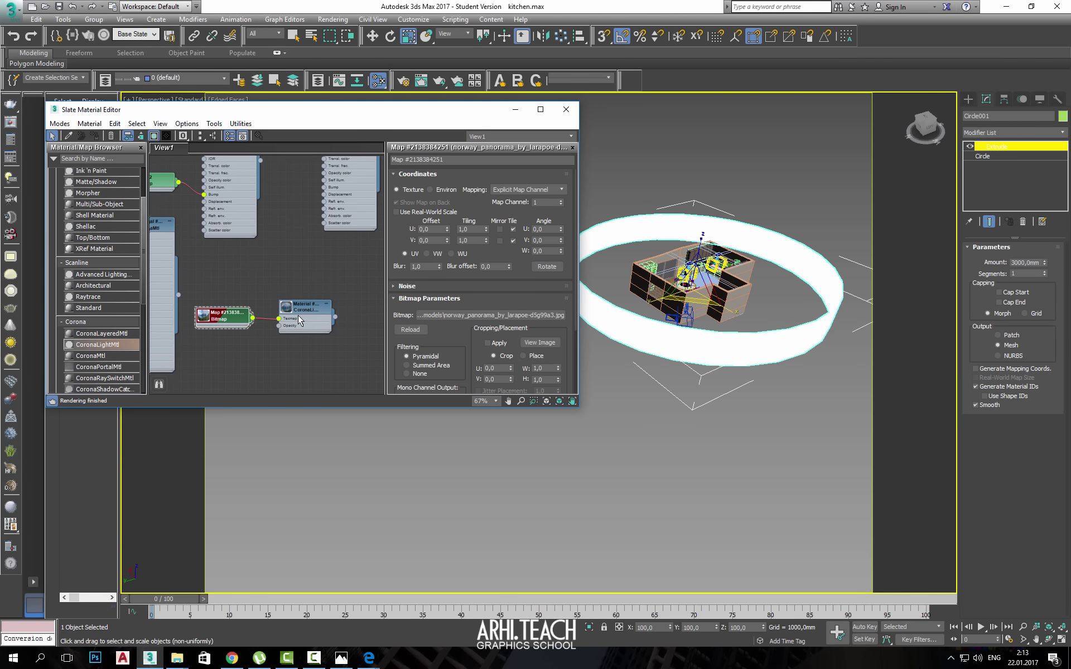
double_click(304, 314)
click(455, 193)
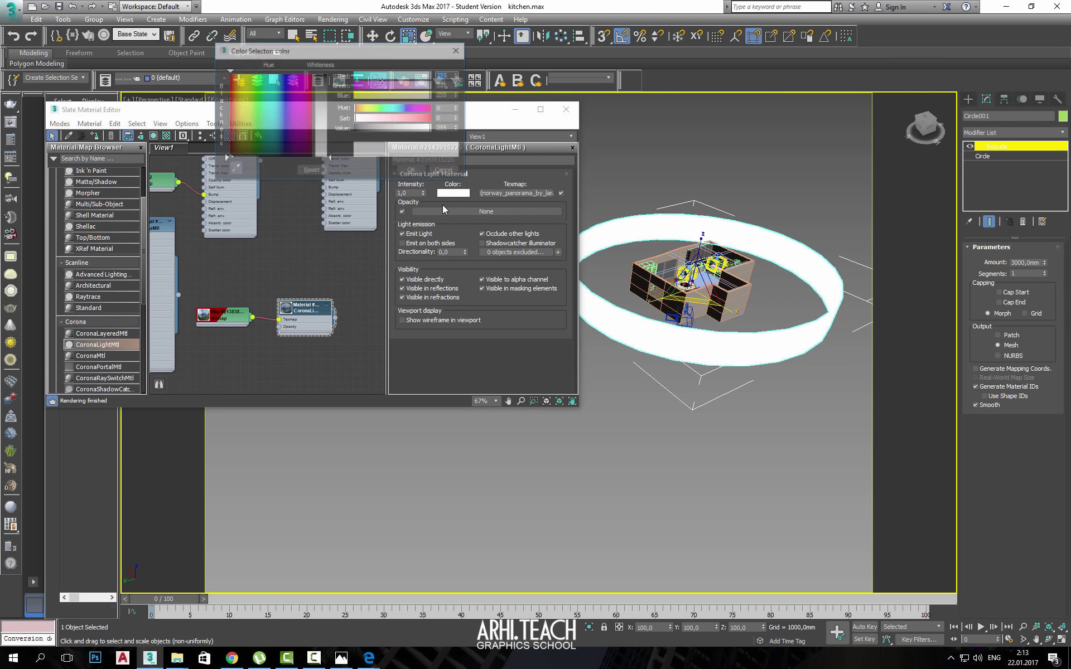
click(356, 129)
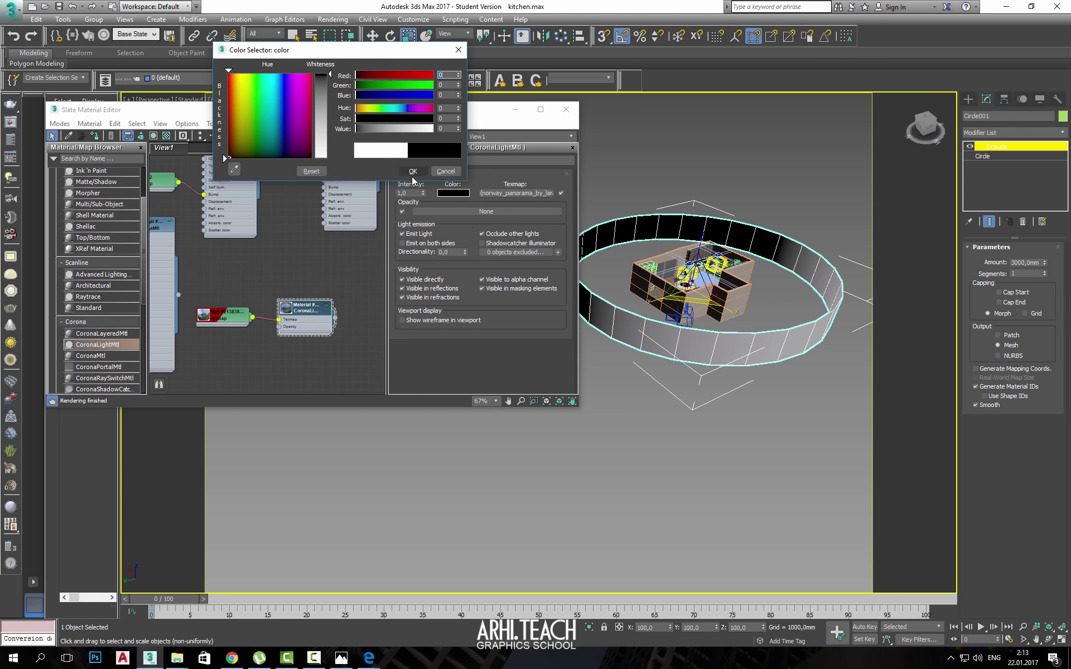
click(413, 171)
- Add a UVW Map modifier to the ring
click(1056, 133)
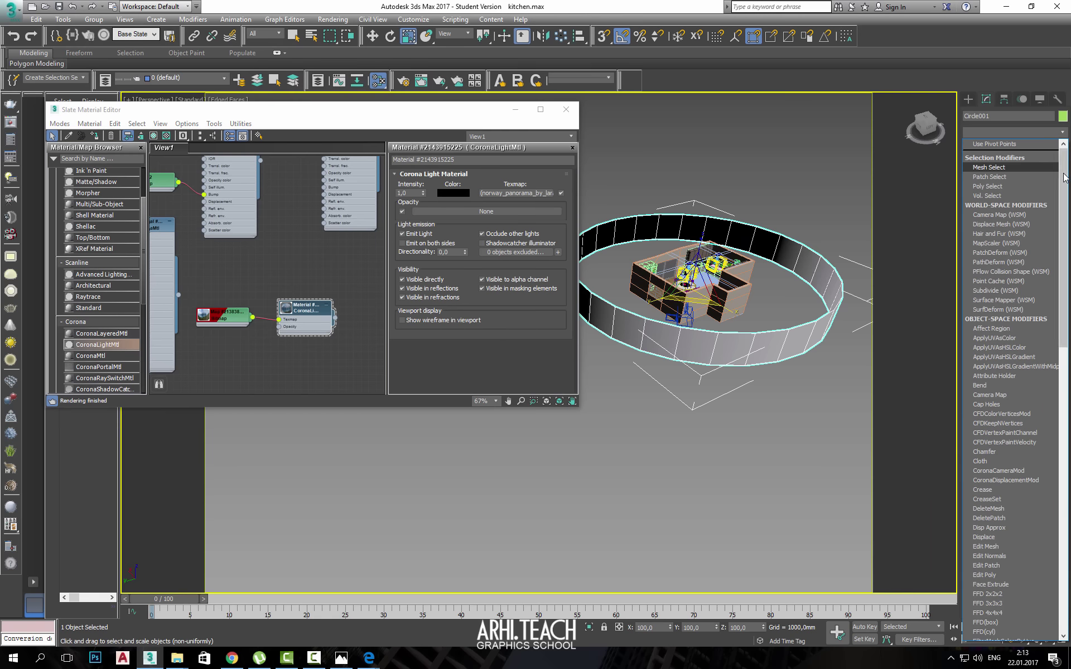
drag(1064, 177, 1064, 491)
click(1009, 525)
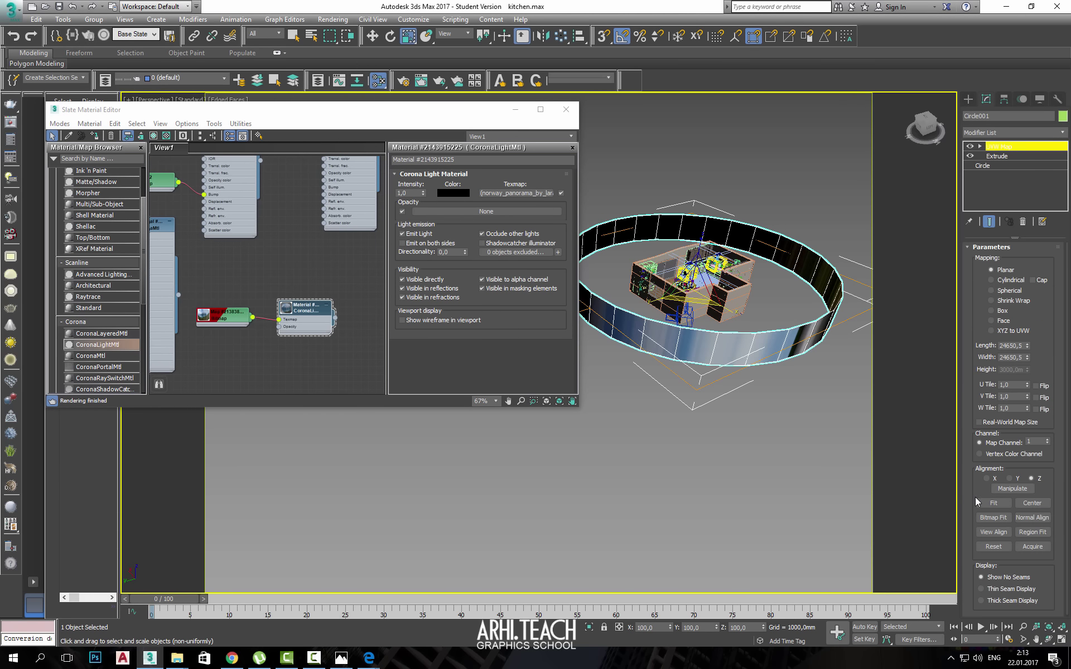
mouse_move(742, 329)
alt+middle_down()
mouse_move(735, 379)
mouse_move(778, 360)
mouse_move(790, 369)
alt+middle_up()
- Set the ring's UVW mapping to Box and add a Normal modifier to flip its faces
click(1003, 310)
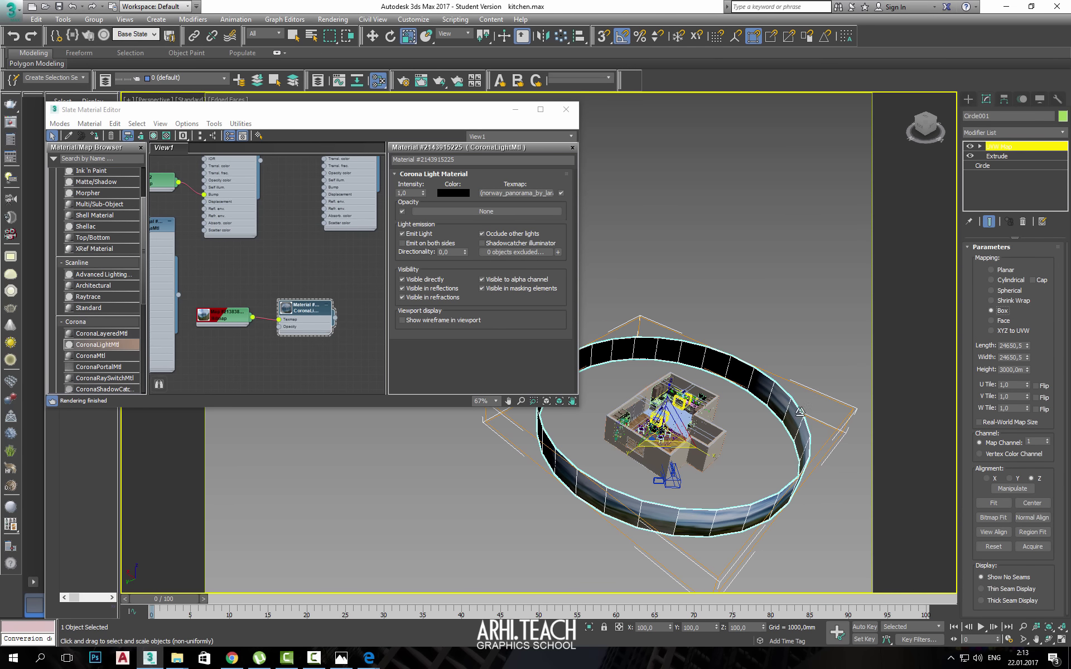
click(1018, 136)
click(1019, 136)
click(1021, 157)
click(1040, 134)
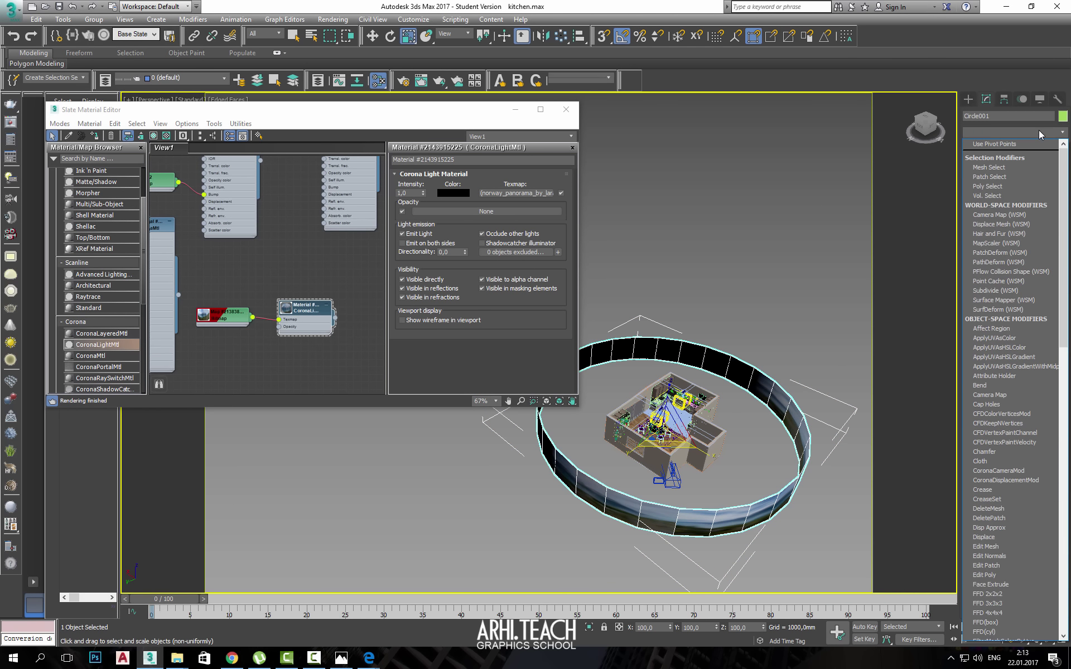
key(n)
key(Down)
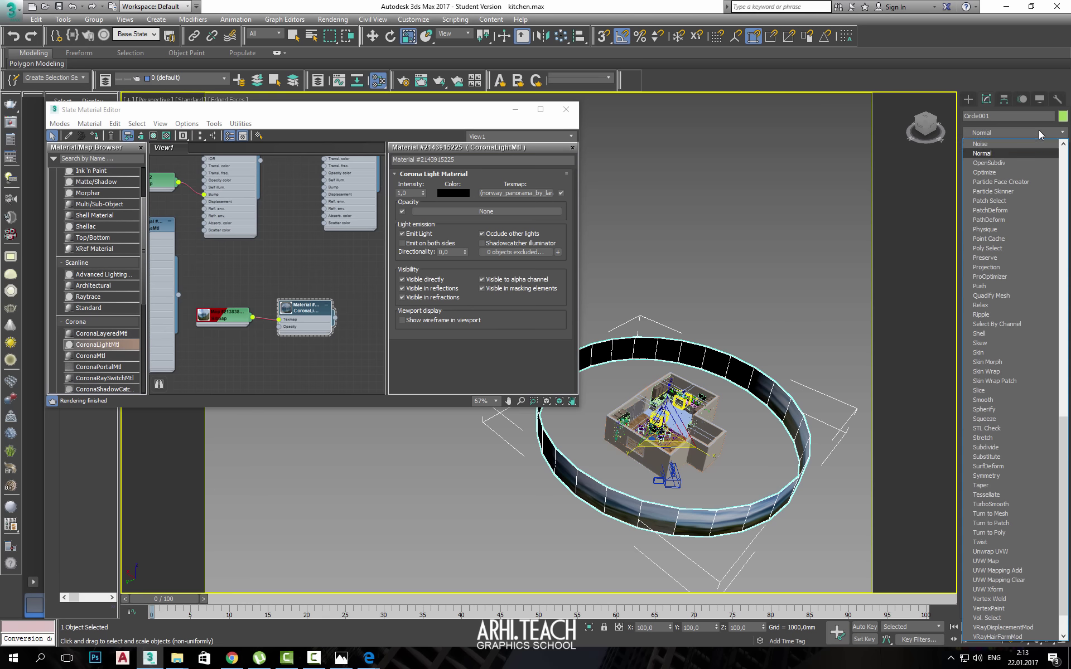
key(Return)
- Move the material editor aside and look through the kitchen camera PhysCamera001
scroll(698, 413, up, 2)
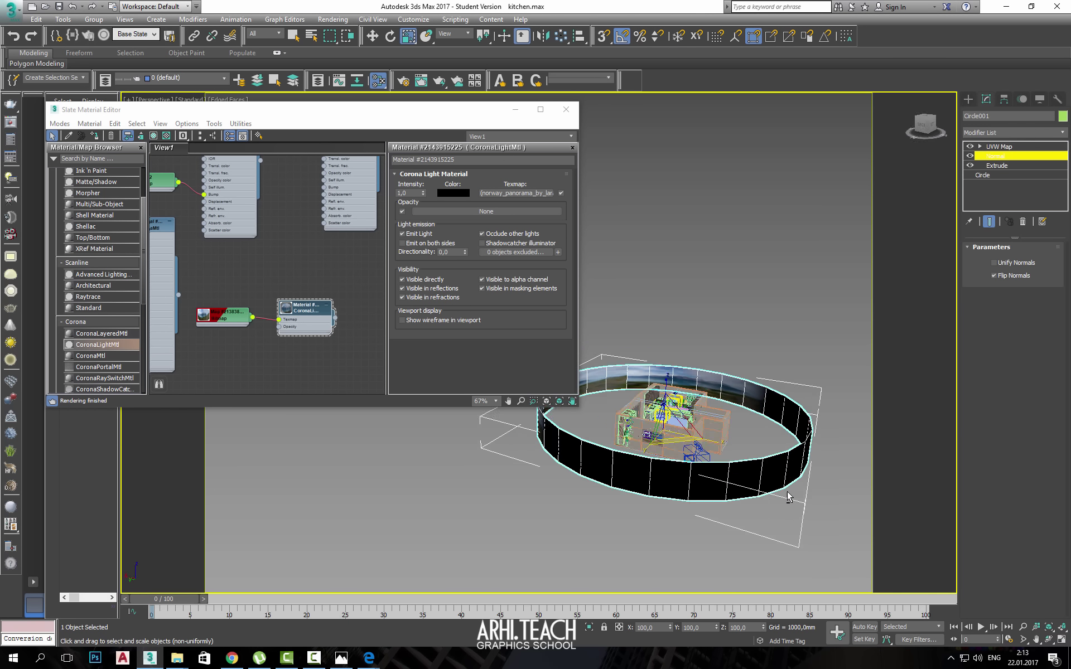
scroll(707, 421, up, 5)
mouse_move(429, 115)
mouse_down()
mouse_move(200, 177)
mouse_move(111, 240)
mouse_up()
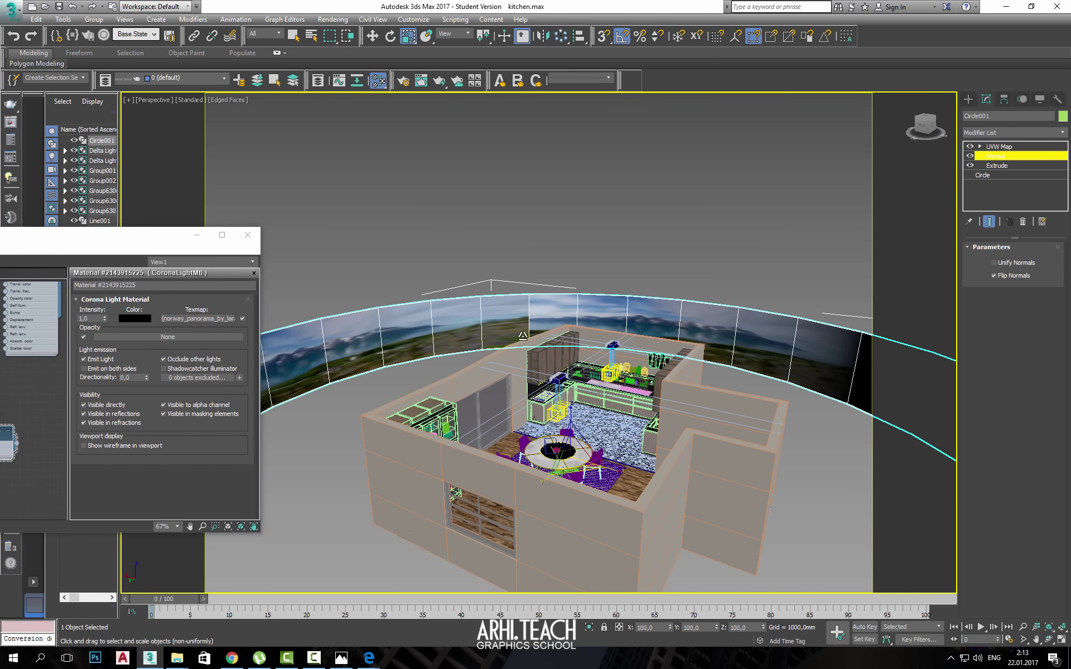
scroll(558, 391, down, 2)
scroll(558, 391, down, 2)
scroll(602, 392, up, 2)
scroll(602, 392, up, 2)
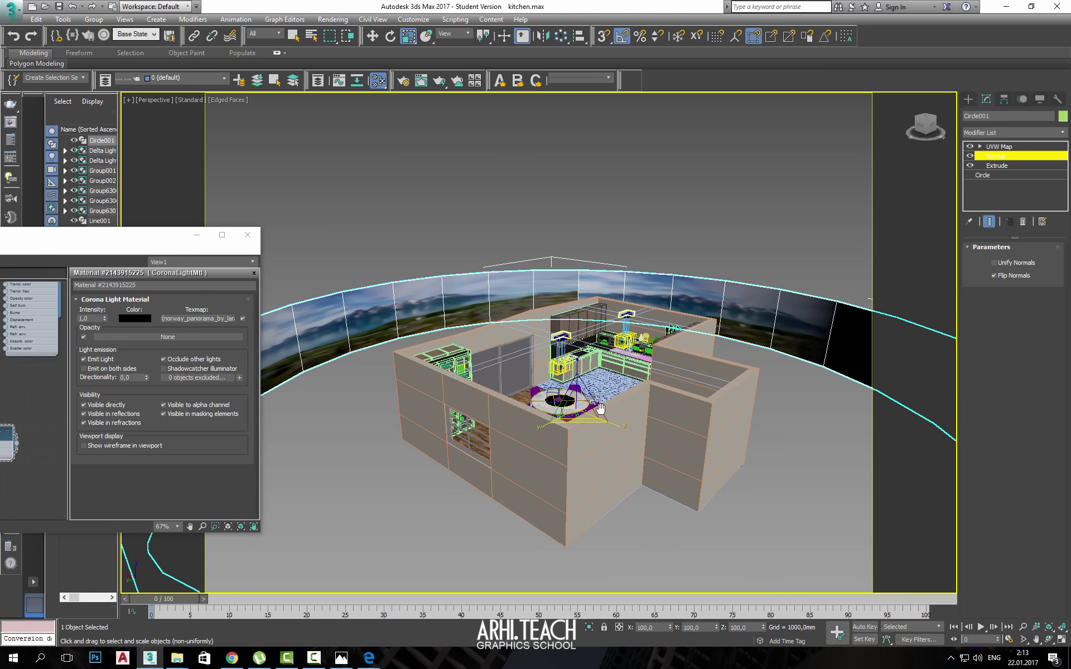
key(c)
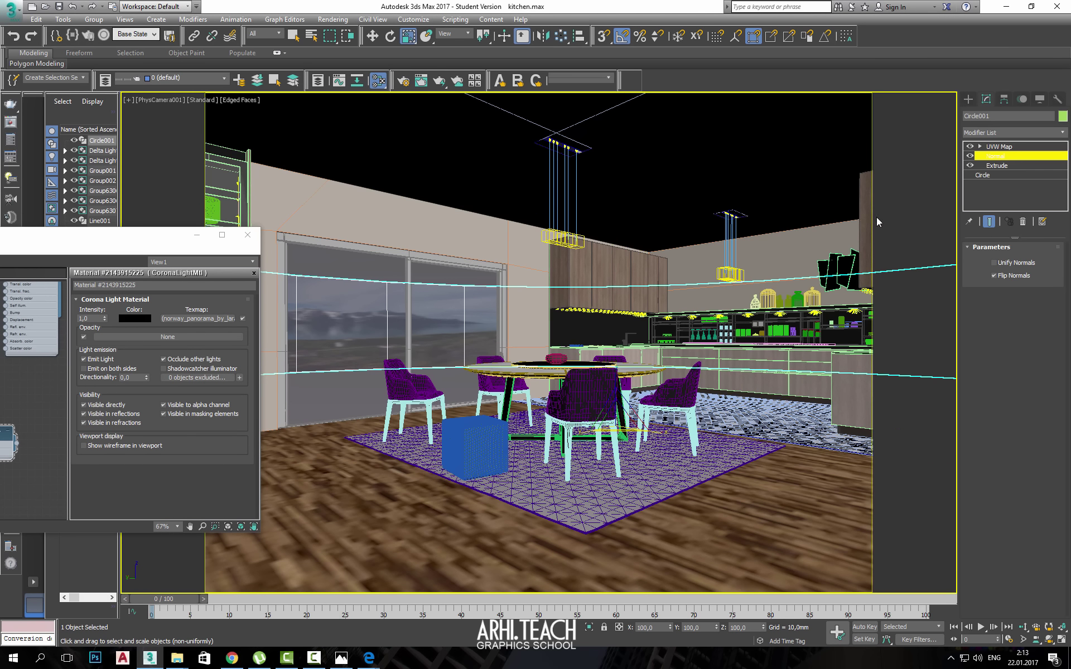
- Set the ring's circle radius to about 7025 and its extrusion amount to 4836,5mm
click(999, 177)
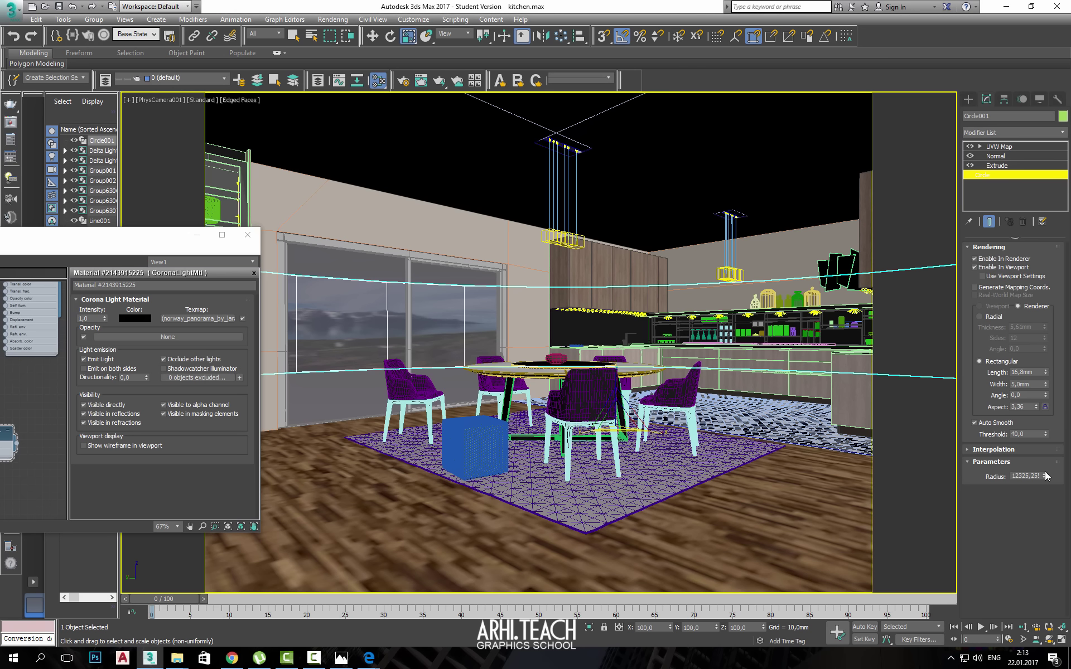
drag(1044, 476, 1046, 498)
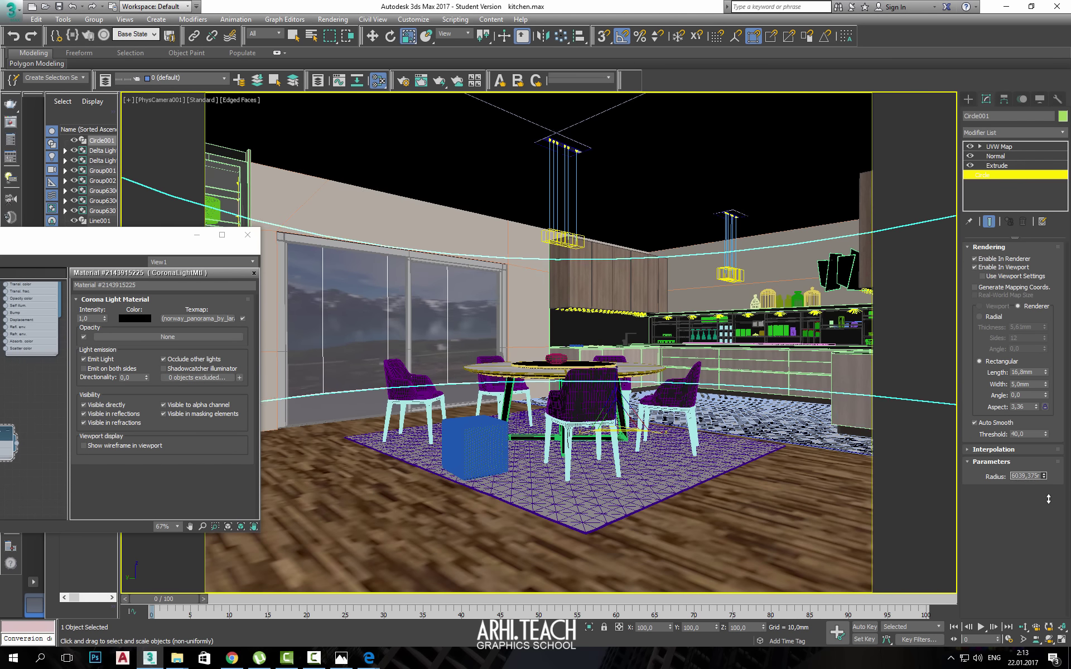
drag(1045, 497, 1048, 499)
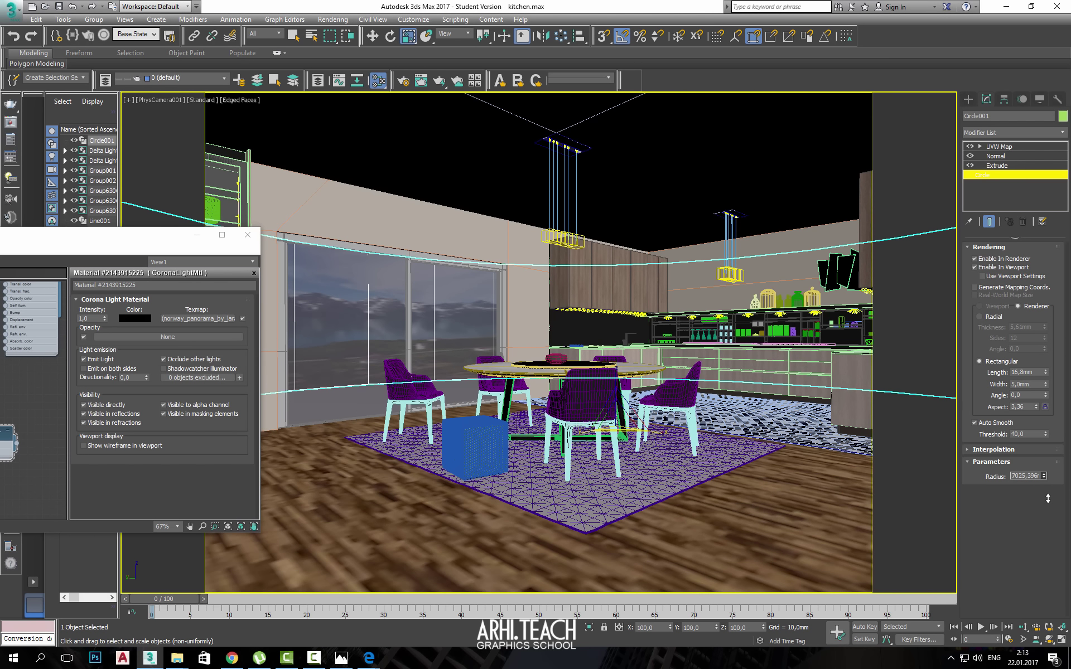
click(1002, 166)
drag(1047, 257, 1047, 245)
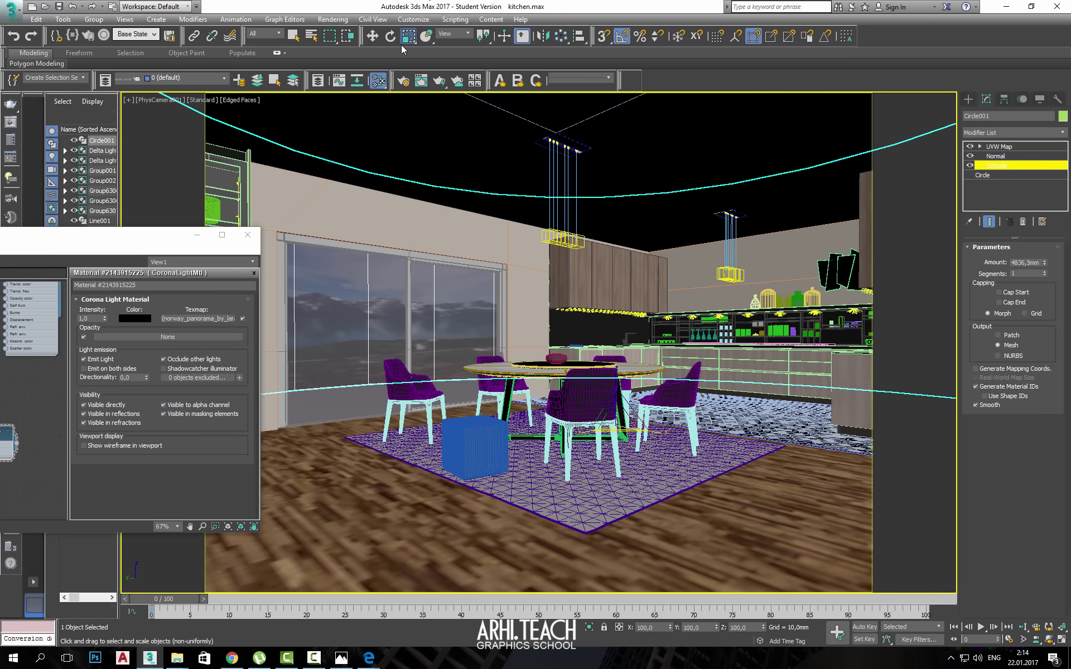
- Lower the ring about 734mm along Z, below the floor
right_click(371, 36)
mouse_move(978, 172)
mouse_down()
mouse_move(978, 201)
mouse_move(977, 189)
mouse_up()
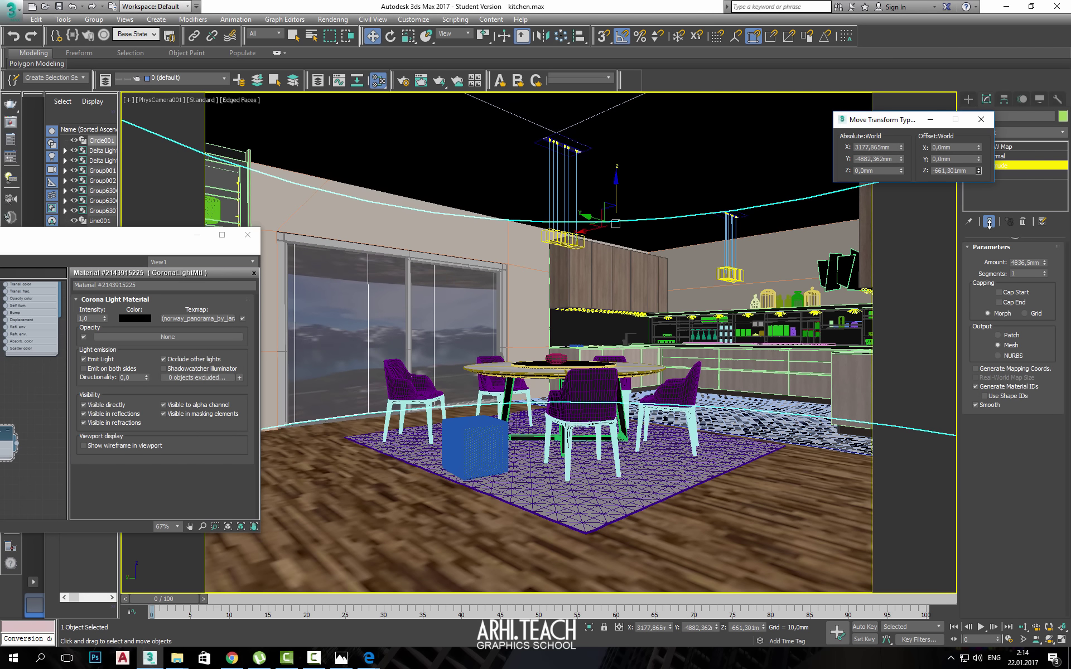
click(981, 120)
- Scale the ring vertically to 150%, then reduce it to about 144,8%
click(1013, 146)
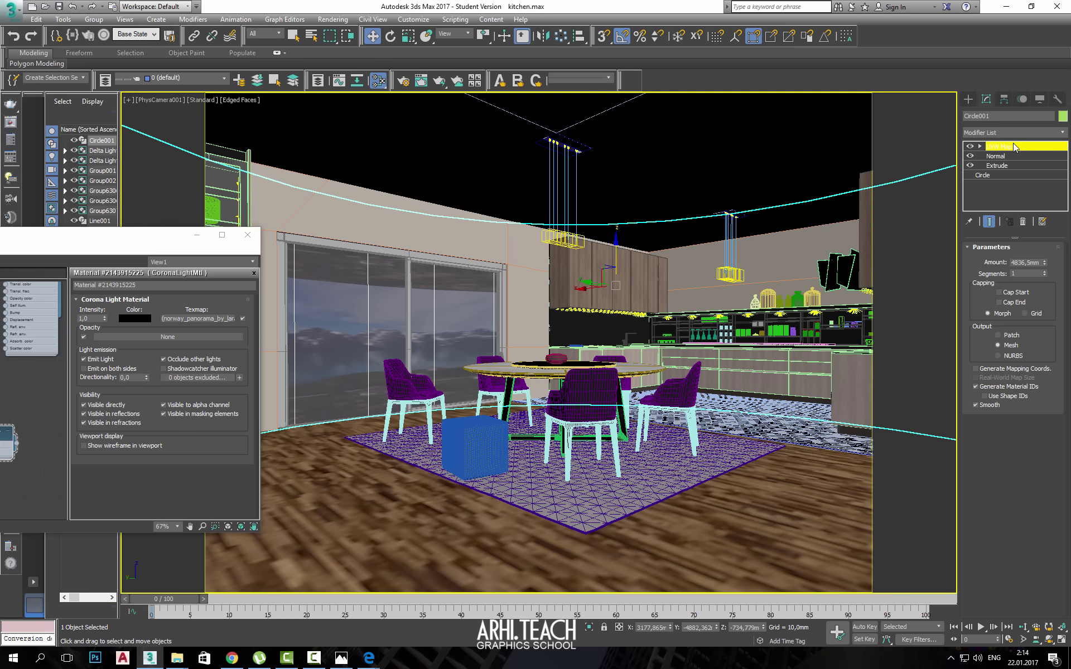
key(r)
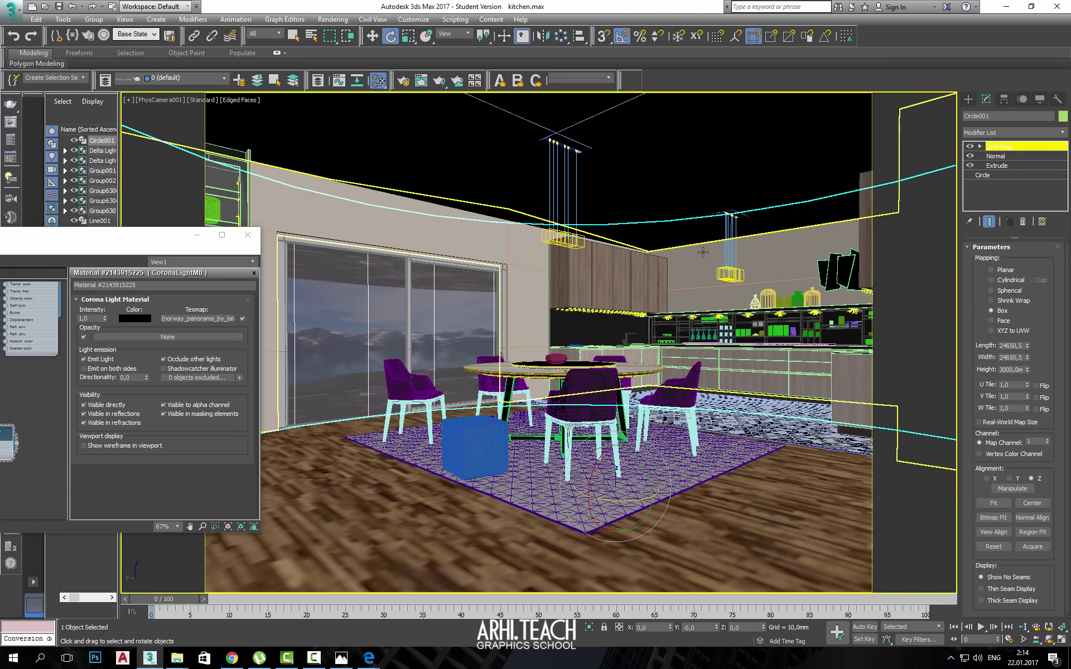
click(742, 627)
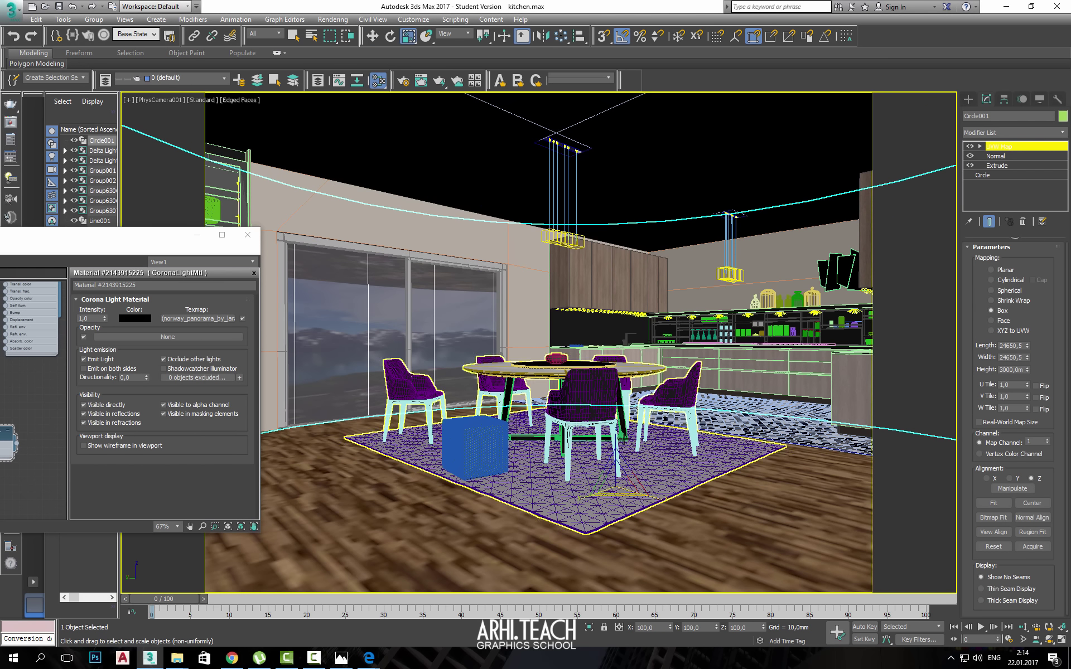
text(150)
key(Return)
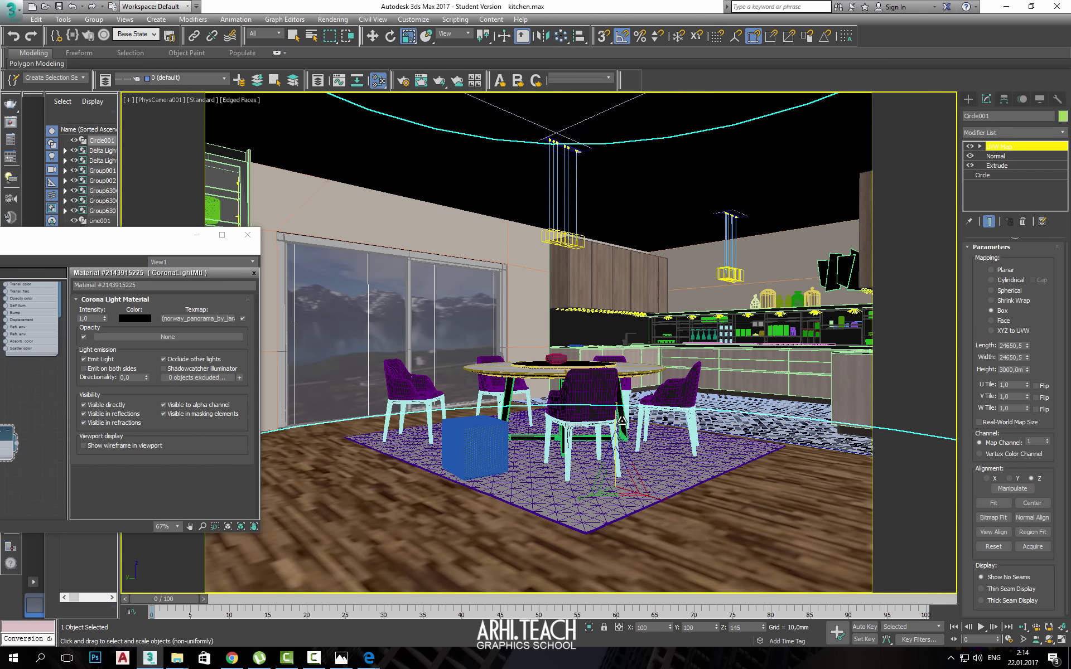
drag(616, 446, 580, 506)
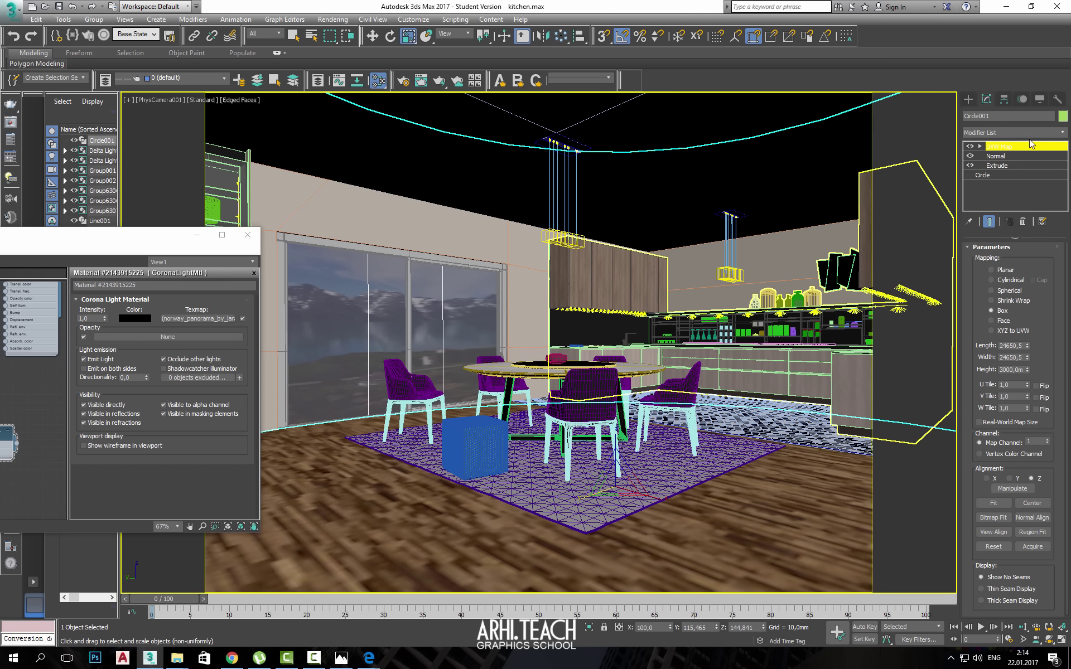
- In the kitchen camera wireframe view, move the ring's UVW Map gizmo down along Z
click(165, 100)
click(276, 313)
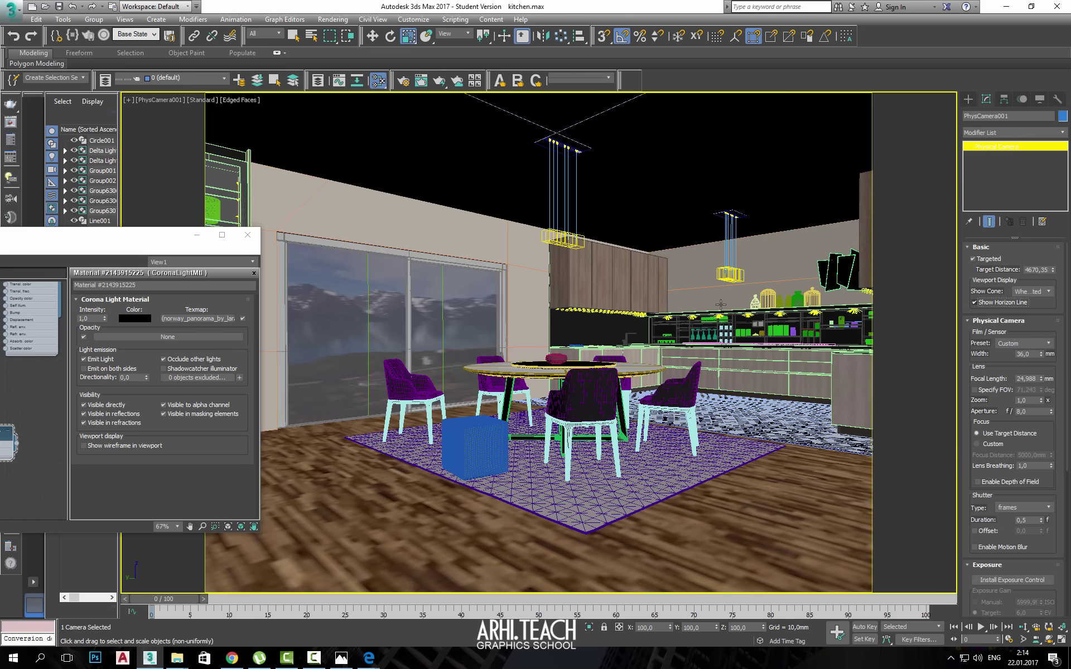
key(F3)
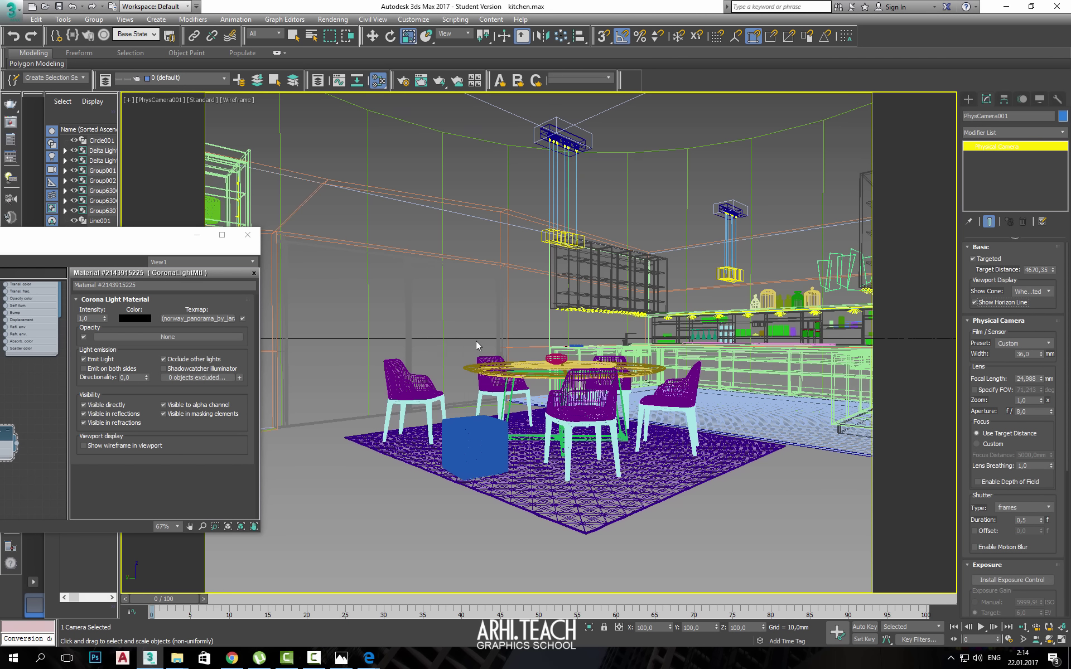
key(F3)
key(F3)
click(475, 339)
key(F3)
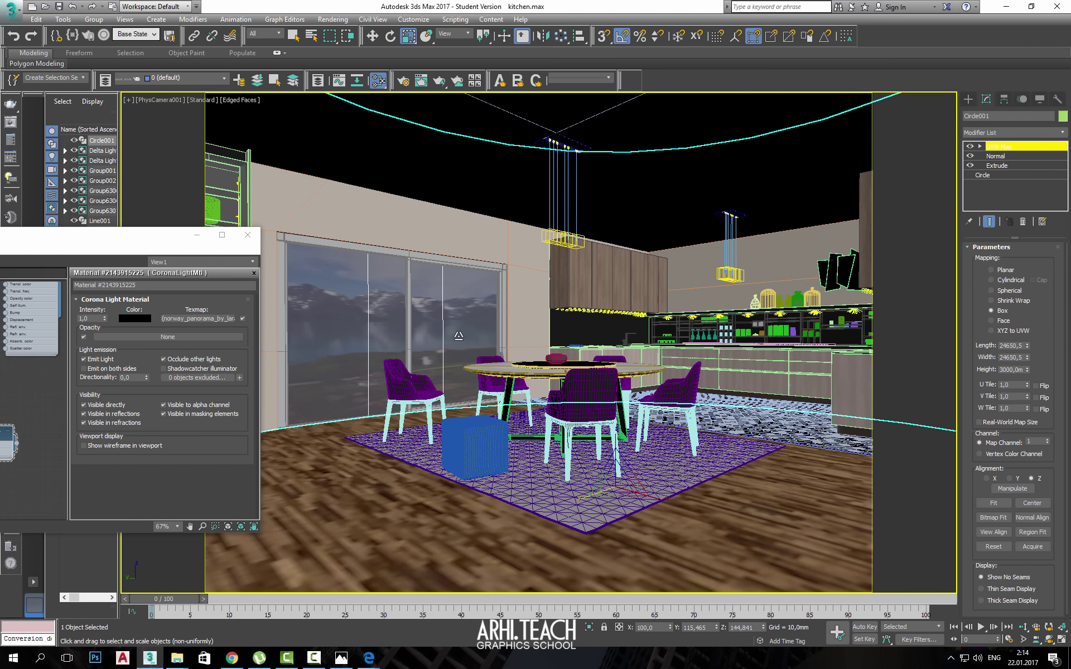
key(F3)
click(1016, 148)
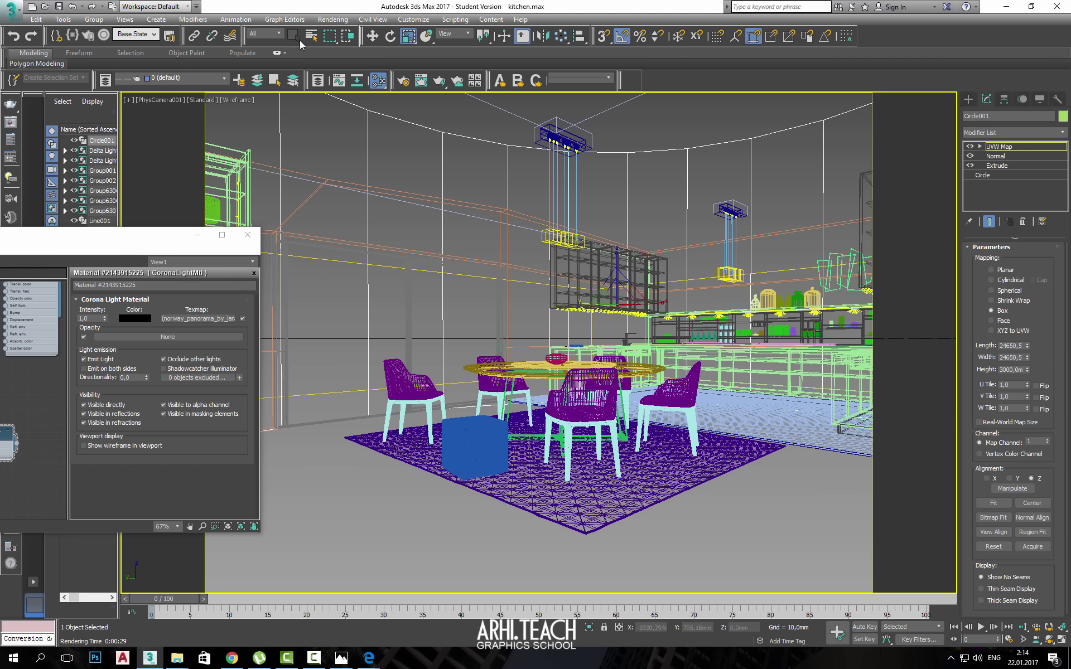
click(372, 39)
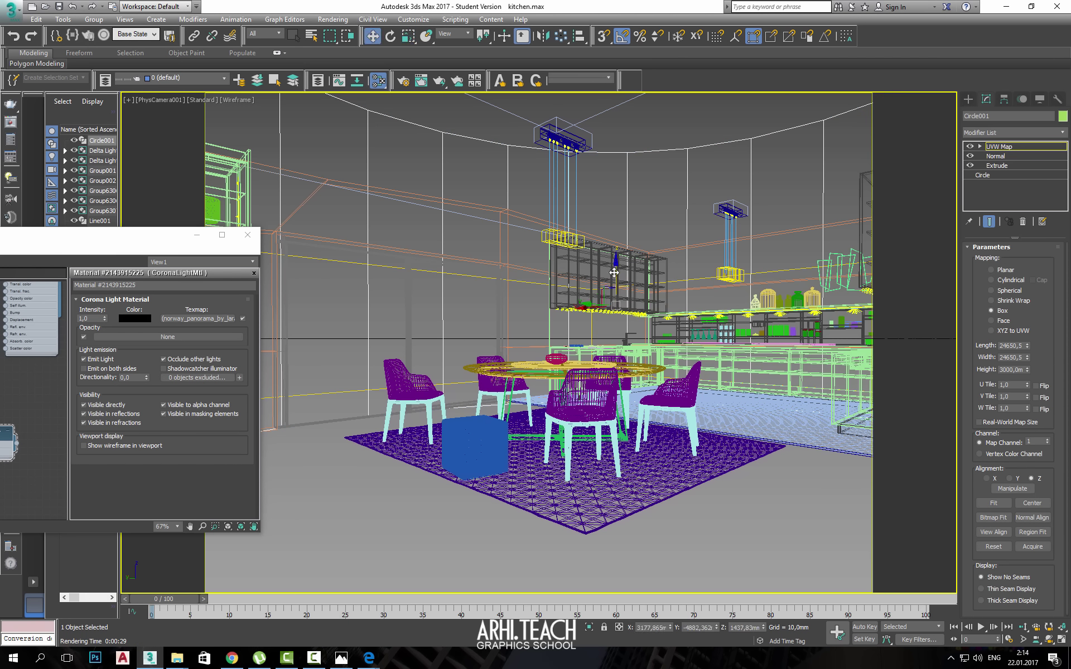
drag(614, 273, 612, 314)
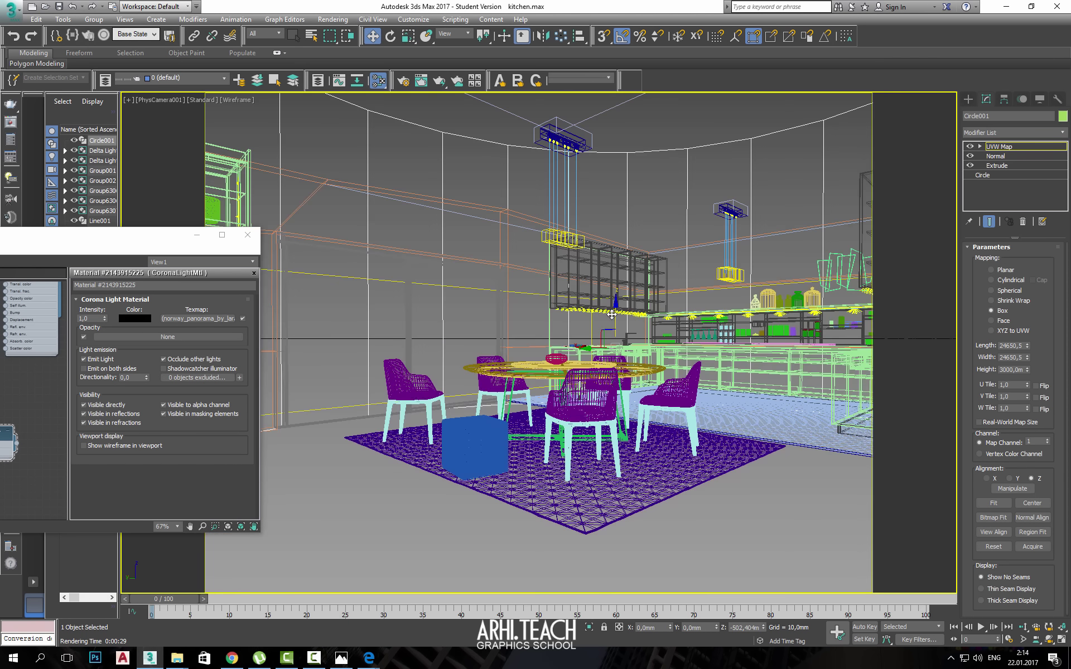
key(F3)
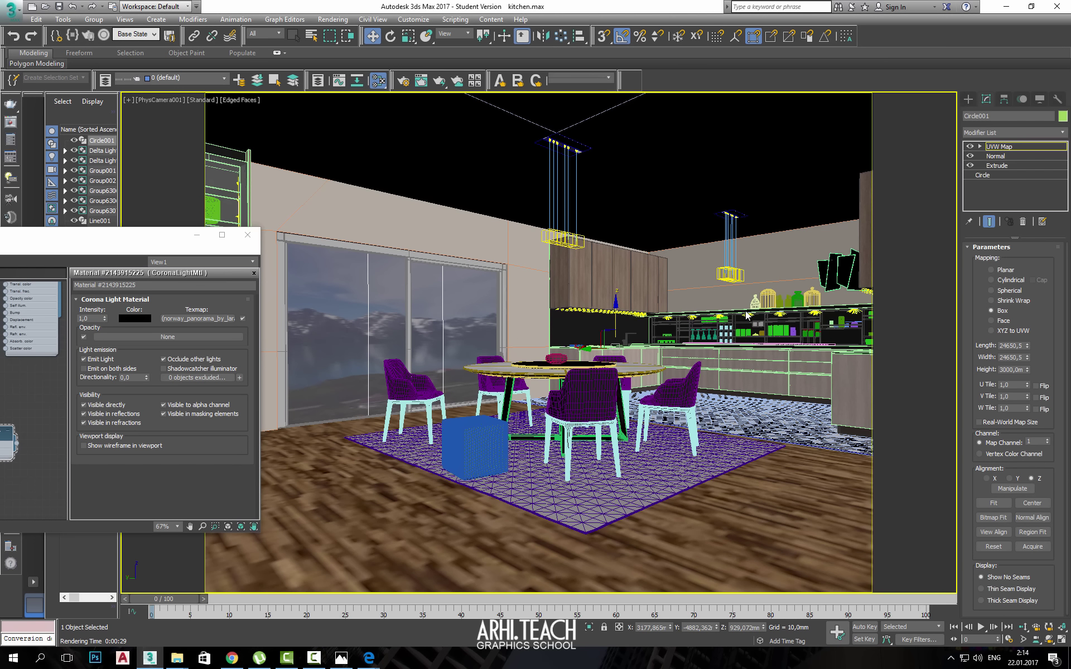
- Return to the Perspective view and orbit to see the ring around the kitchen
key(p)
scroll(748, 289, down, 5)
mouse_move(748, 289)
alt+middle_down()
mouse_move(773, 346)
mouse_move(630, 352)
alt+middle_up()
scroll(402, 215, up, 3)
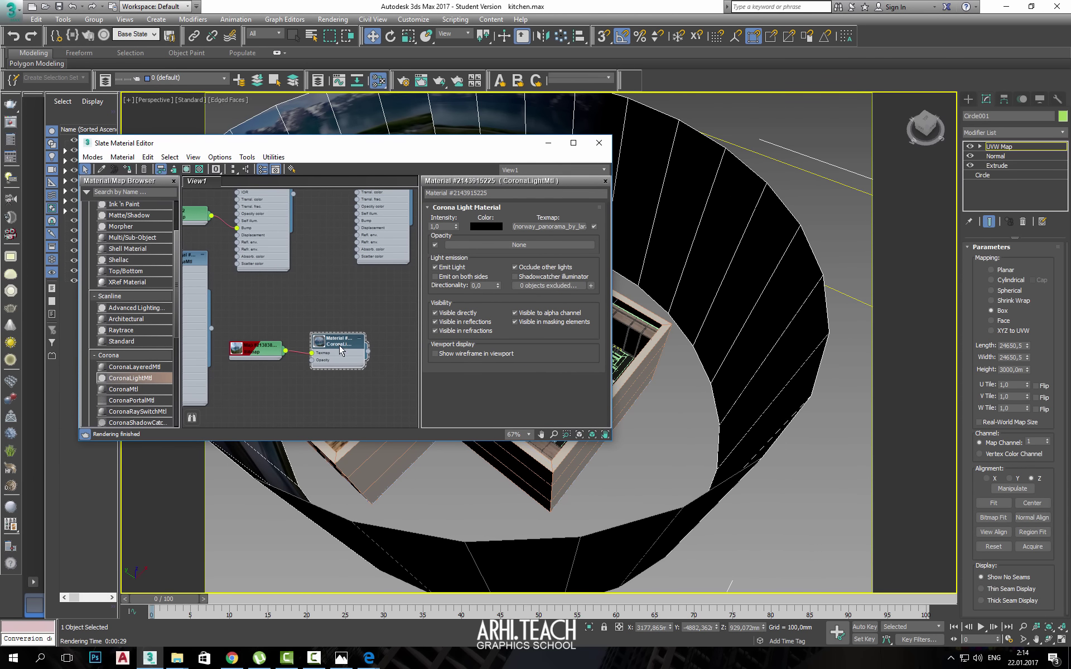
- Disable Emit Light on the panorama's CoronaLightMtl, then select the kitchen walls Line002
click(444, 266)
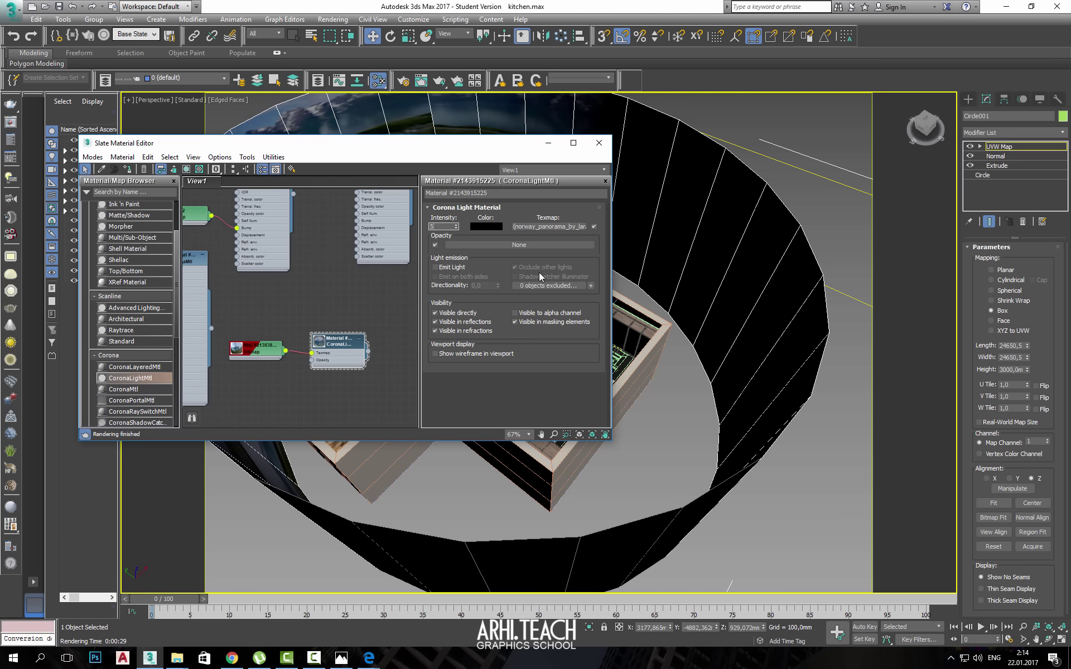
drag(480, 155, 232, 139)
scroll(705, 353, down, 3)
scroll(705, 353, up, 2)
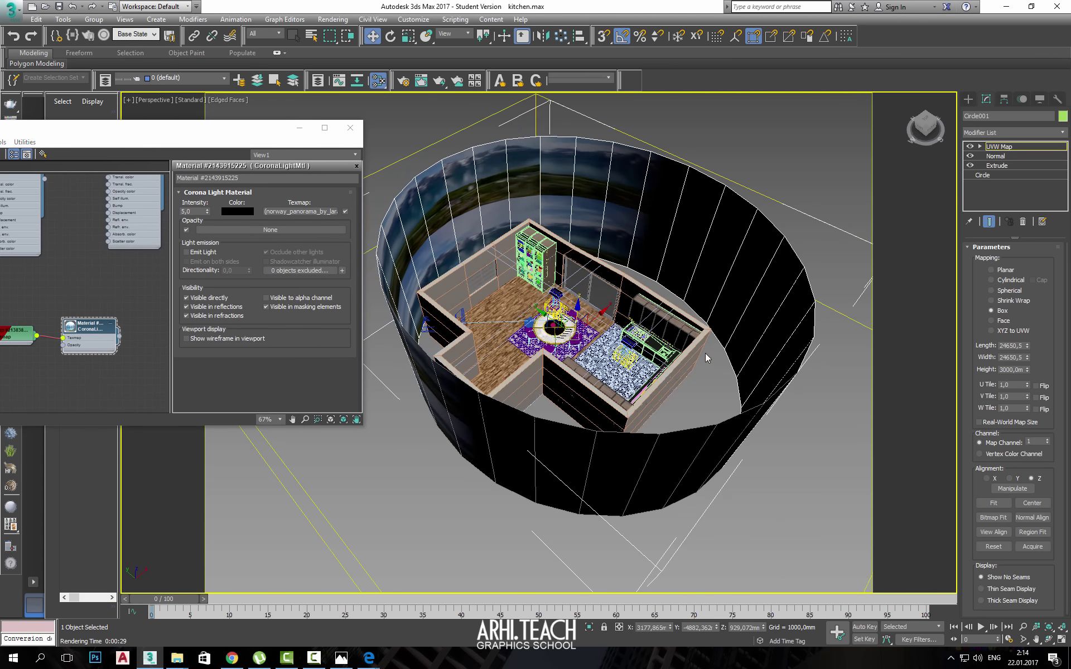
scroll(714, 322, up, 5)
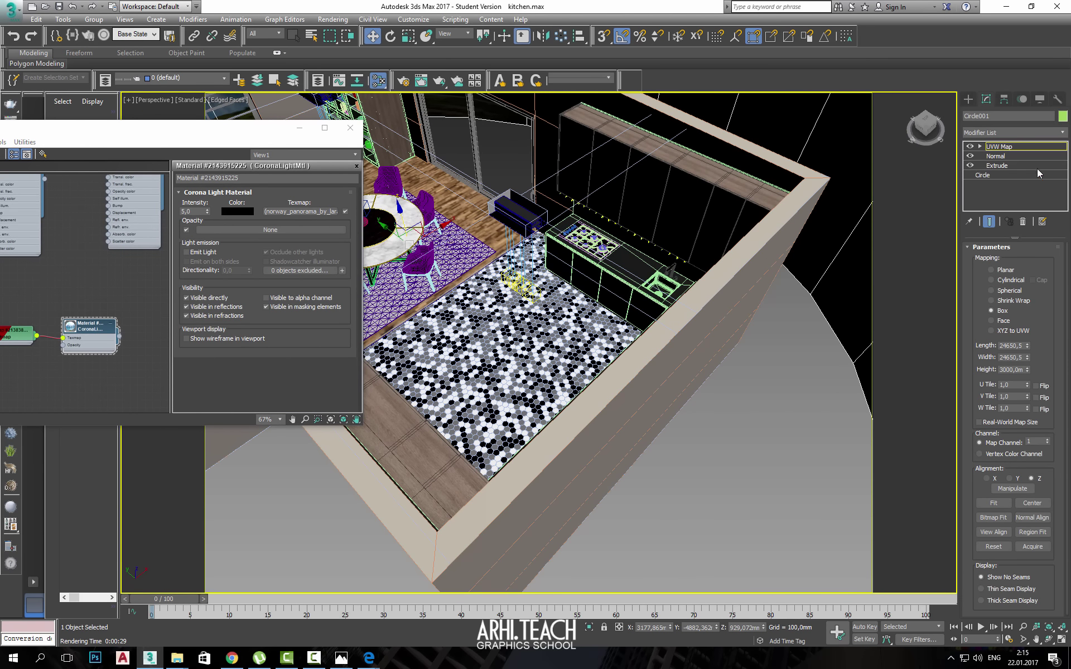
click(726, 258)
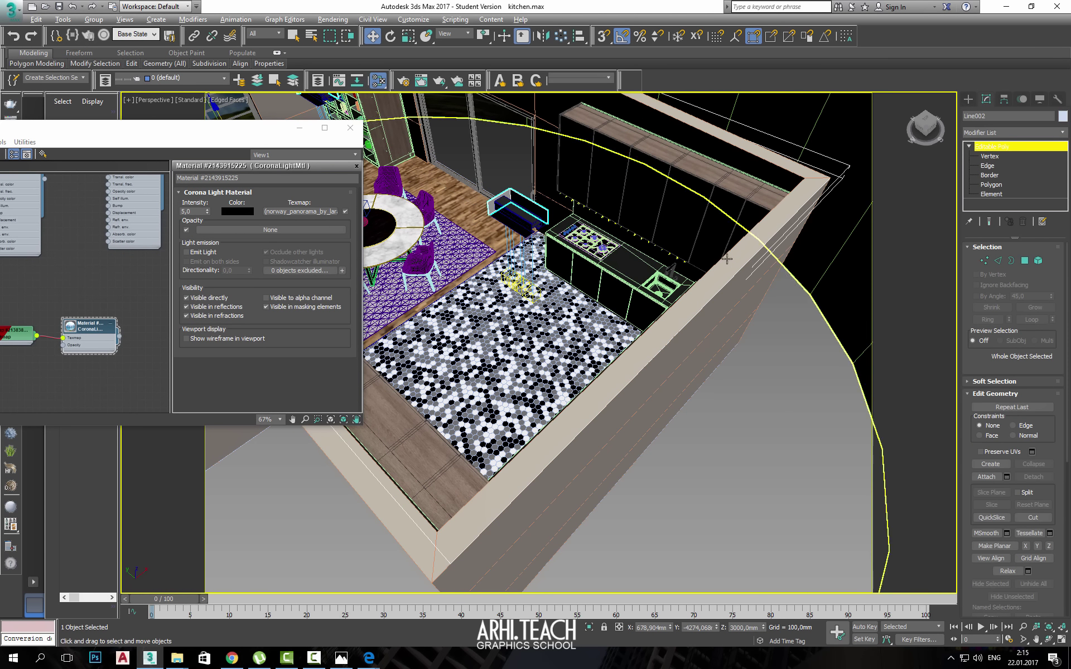
- Orbit around the kitchen walls to inspect the panorama above them
scroll(727, 258, down, 3)
mouse_move(726, 258)
alt+middle_down()
mouse_move(712, 249)
mouse_move(710, 375)
alt+middle_up()
scroll(806, 353, up, 5)
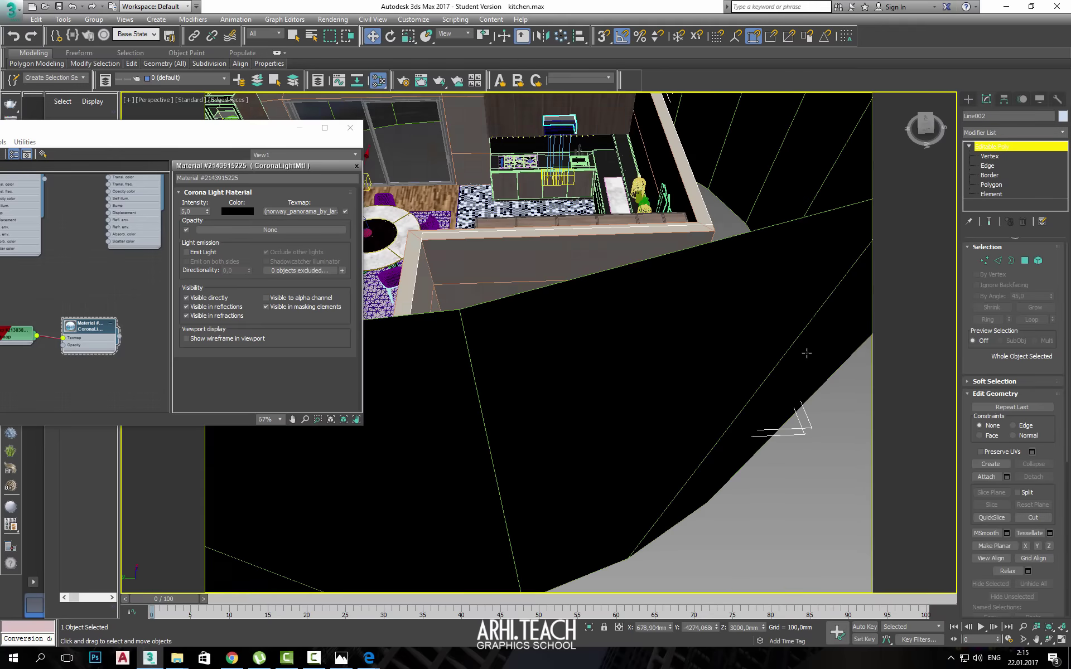
scroll(807, 352, down, 5)
mouse_move(807, 352)
alt+middle_down()
mouse_move(725, 334)
mouse_move(725, 418)
alt+middle_up()
scroll(725, 419, up, 5)
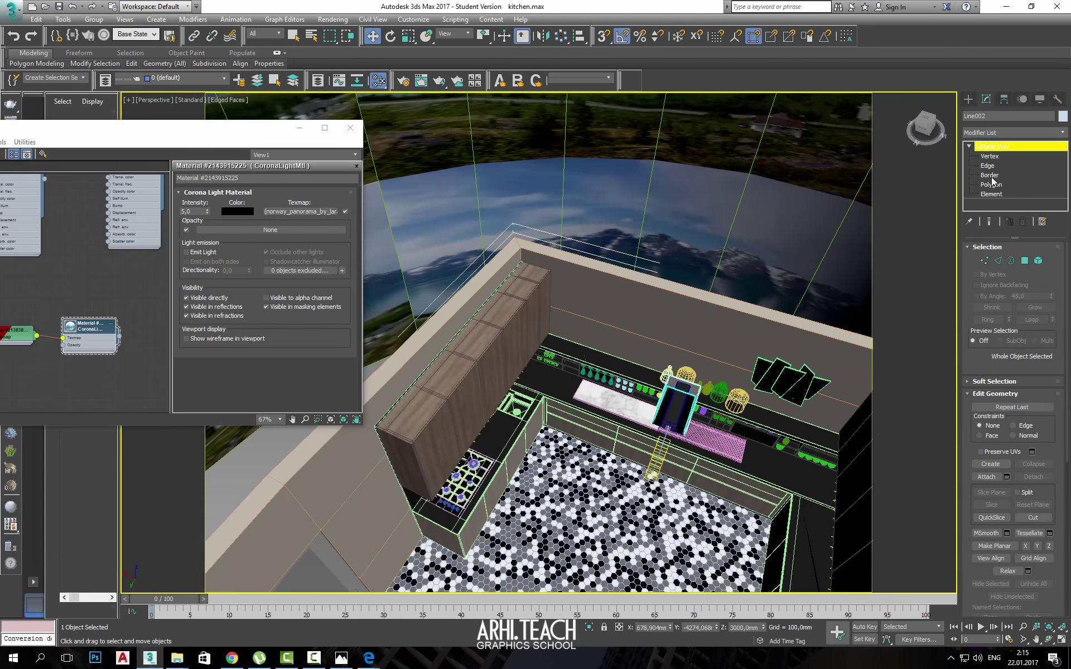
click(993, 167)
alt+middle_drag(565, 446, 565, 533)
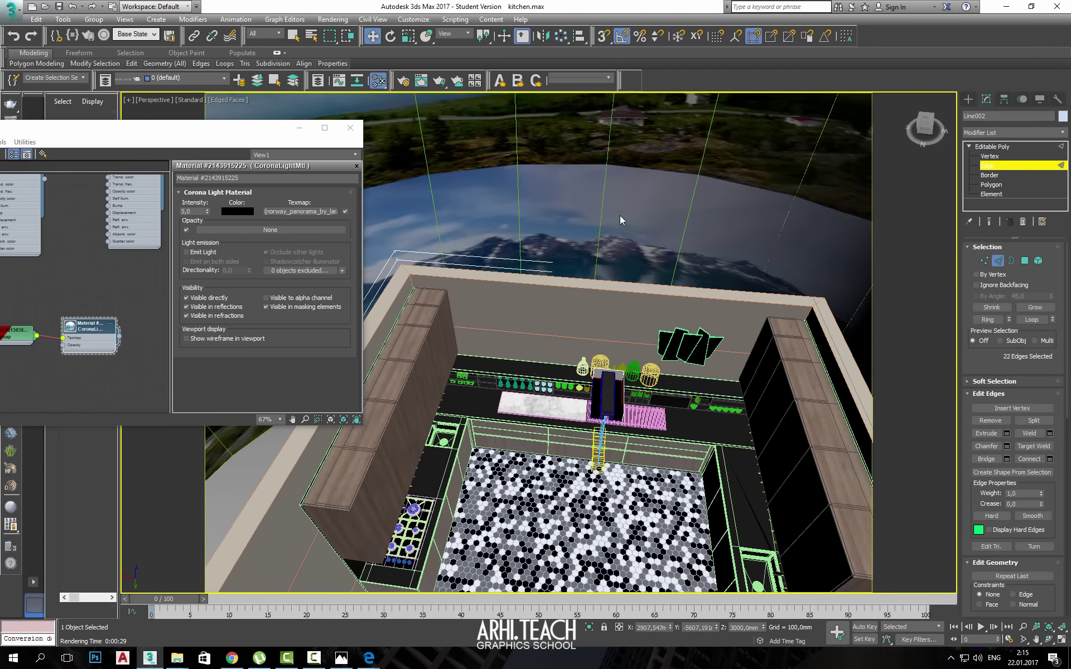
alt+middle_drag(736, 405, 720, 391)
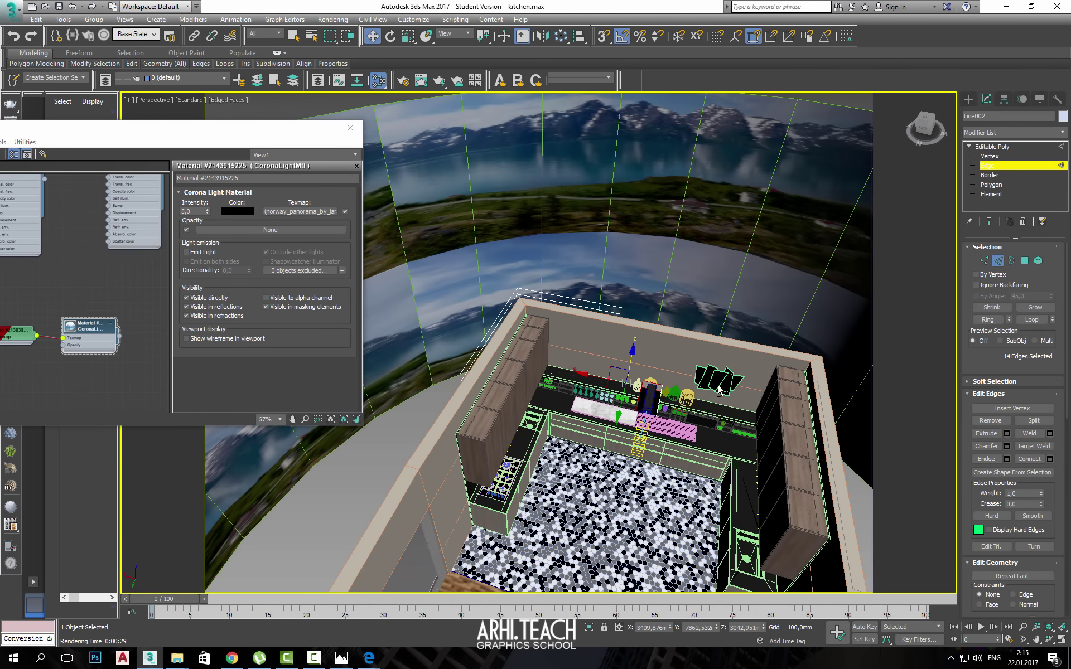
click(1003, 148)
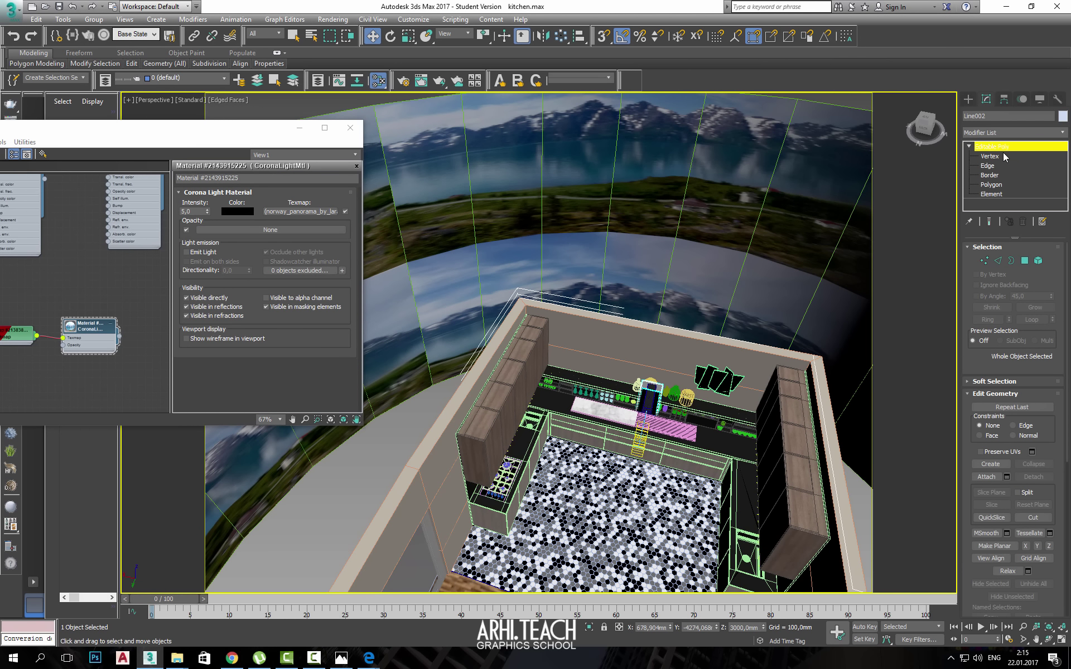
- Select four edges of wall Line001 and Connect them with pinch -9 to frame the window
click(648, 334)
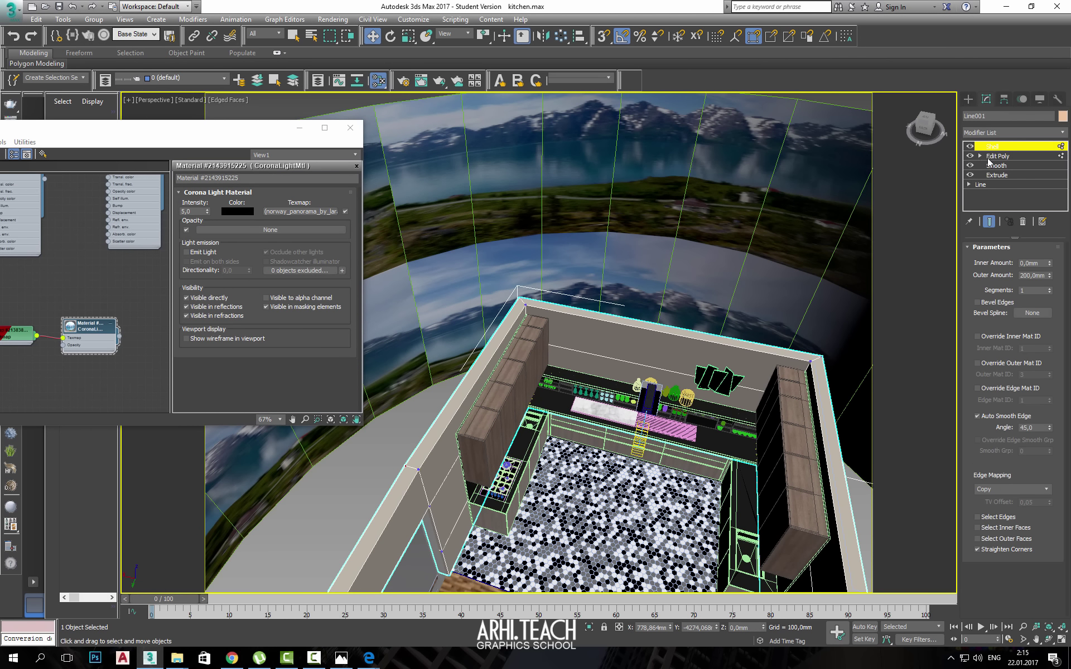
click(980, 156)
click(999, 175)
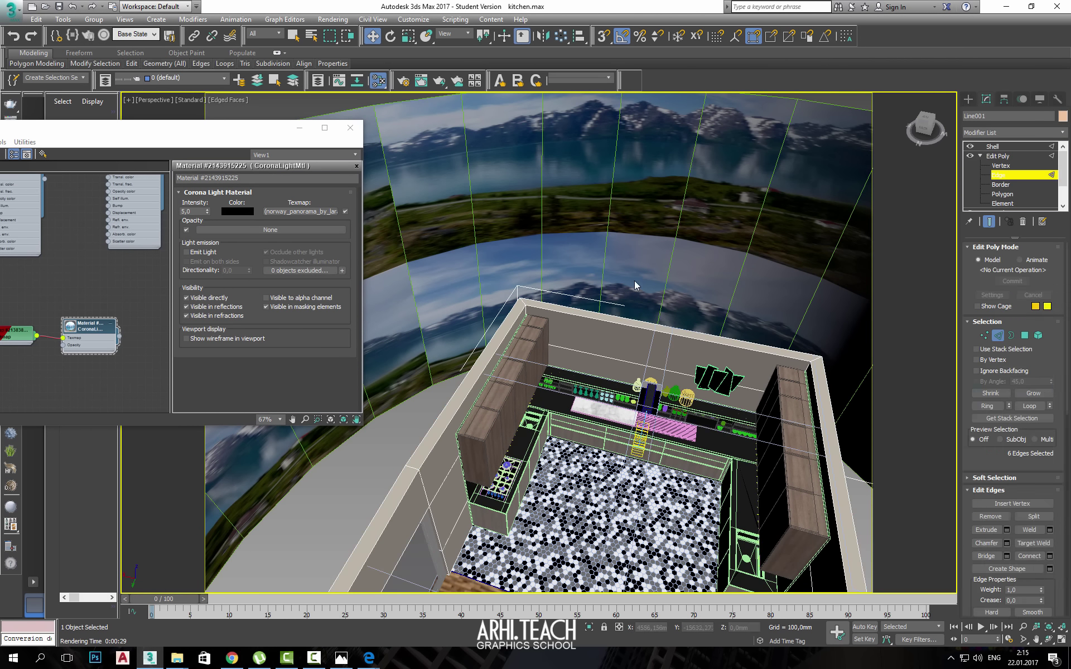
click(639, 320)
right_click(638, 321)
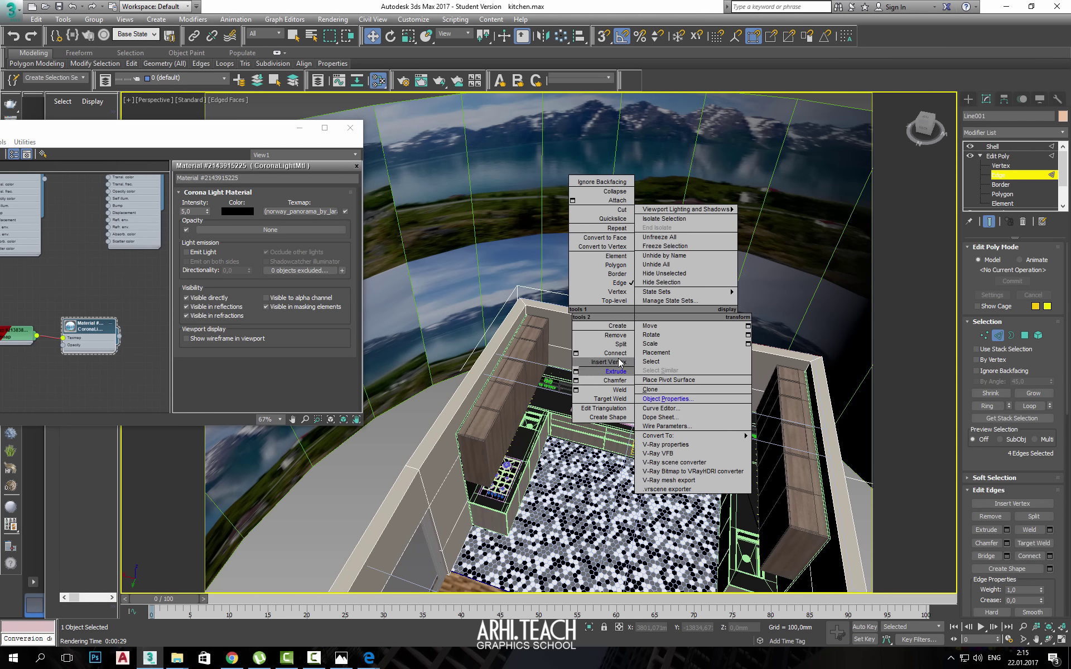
click(719, 367)
middle_drag(724, 389, 724, 397)
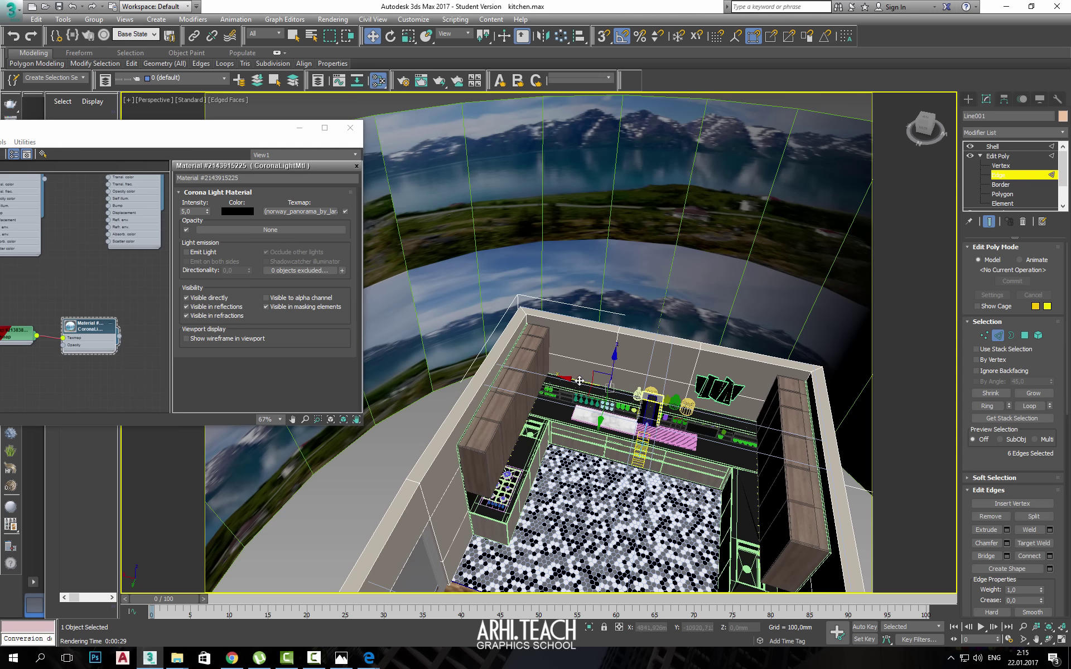
click(633, 373)
right_click(650, 363)
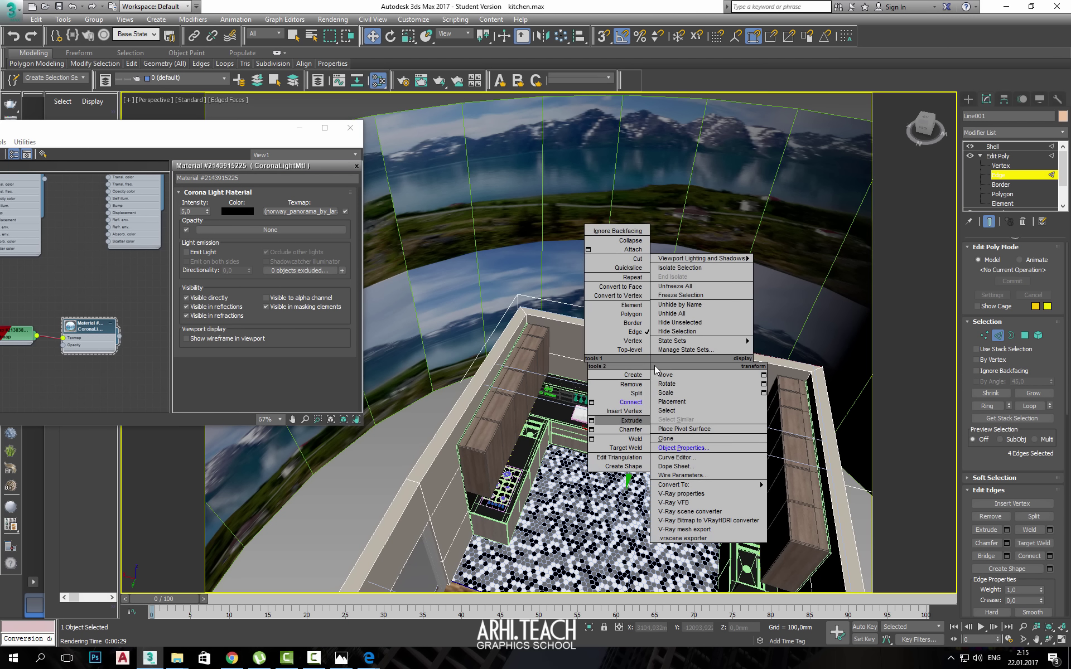
click(592, 402)
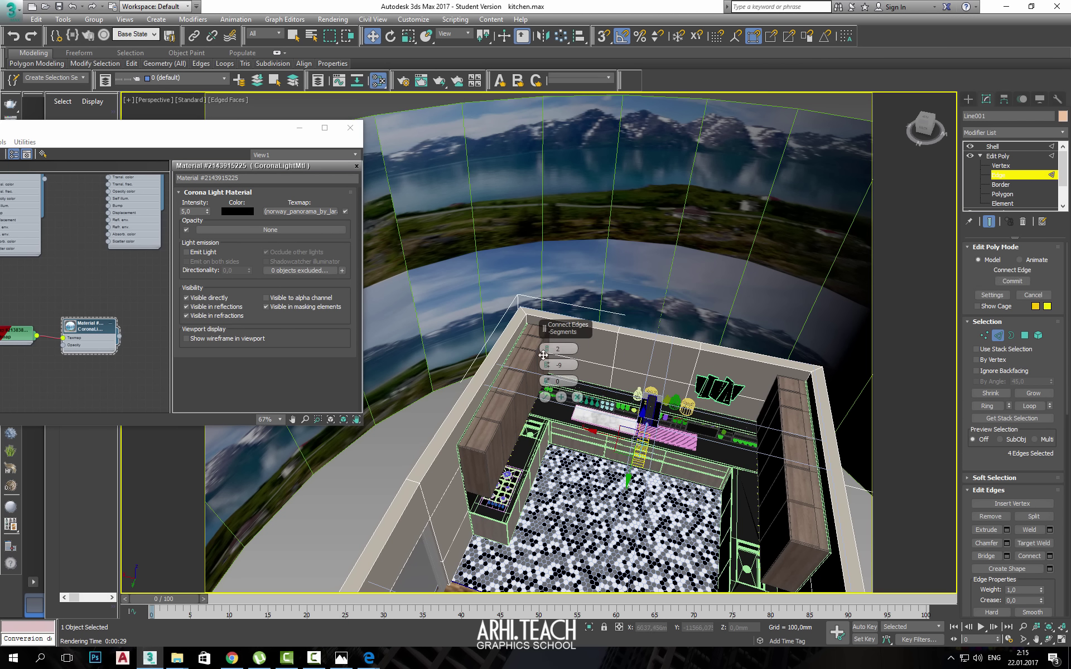
drag(547, 363, 500, 233)
click(544, 397)
- Delete the framed wall polygon to open the window hole, then bring up the window catalogue
alt+middle_drag(546, 396, 660, 398)
scroll(579, 376, up, 3)
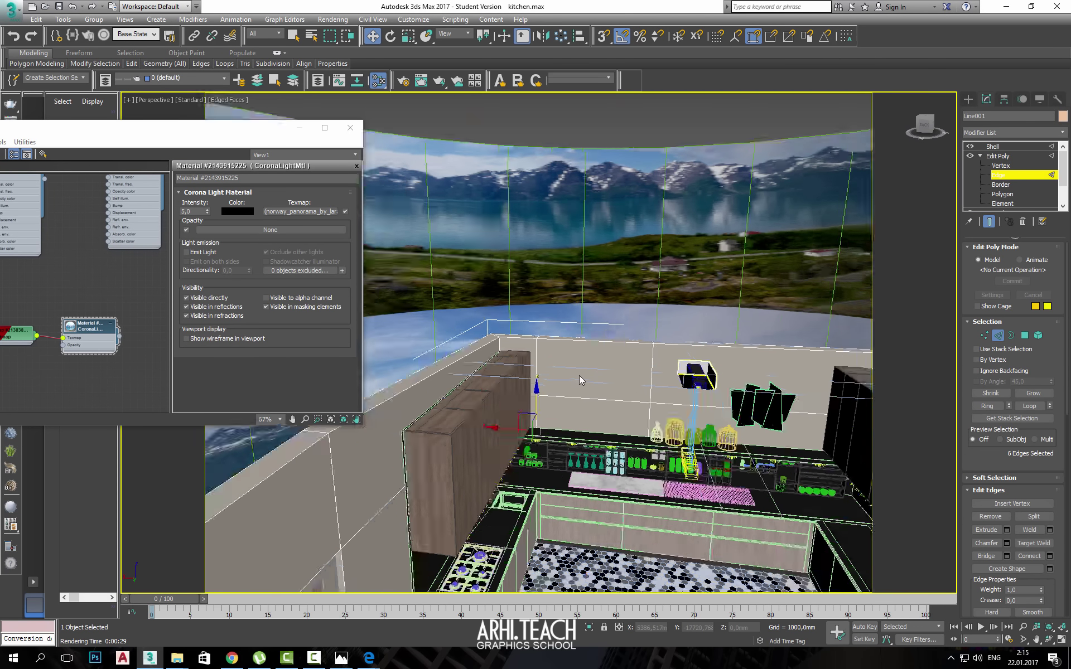
scroll(598, 387, up, 2)
click(1025, 335)
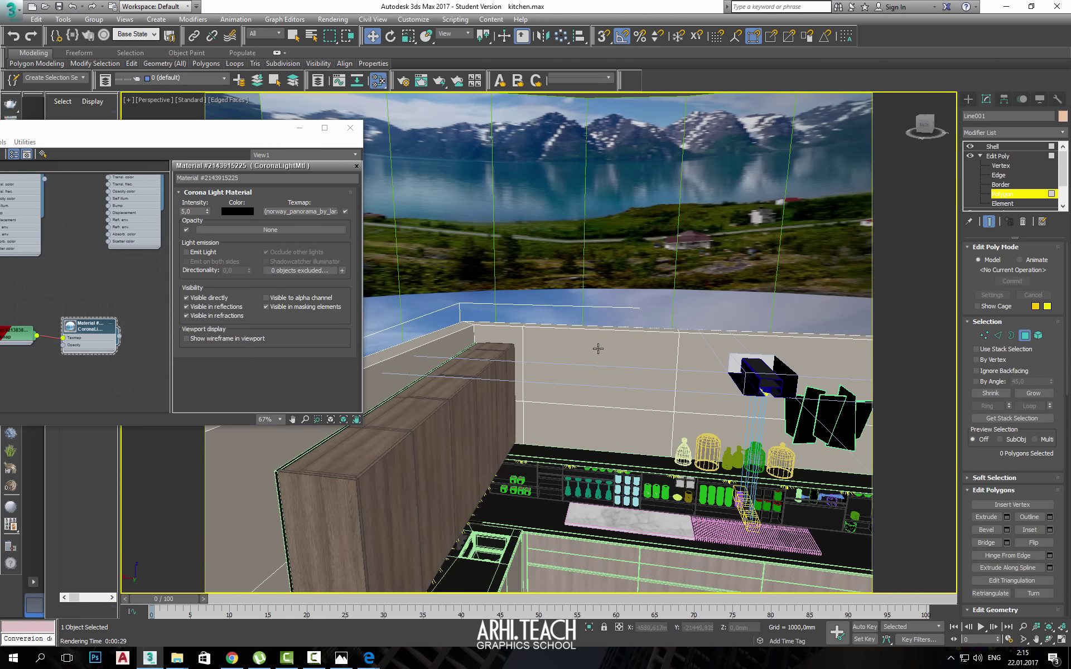
click(597, 366)
key(Delete)
mouse_move(614, 390)
alt+middle_down()
mouse_move(584, 433)
mouse_move(666, 287)
alt+middle_up()
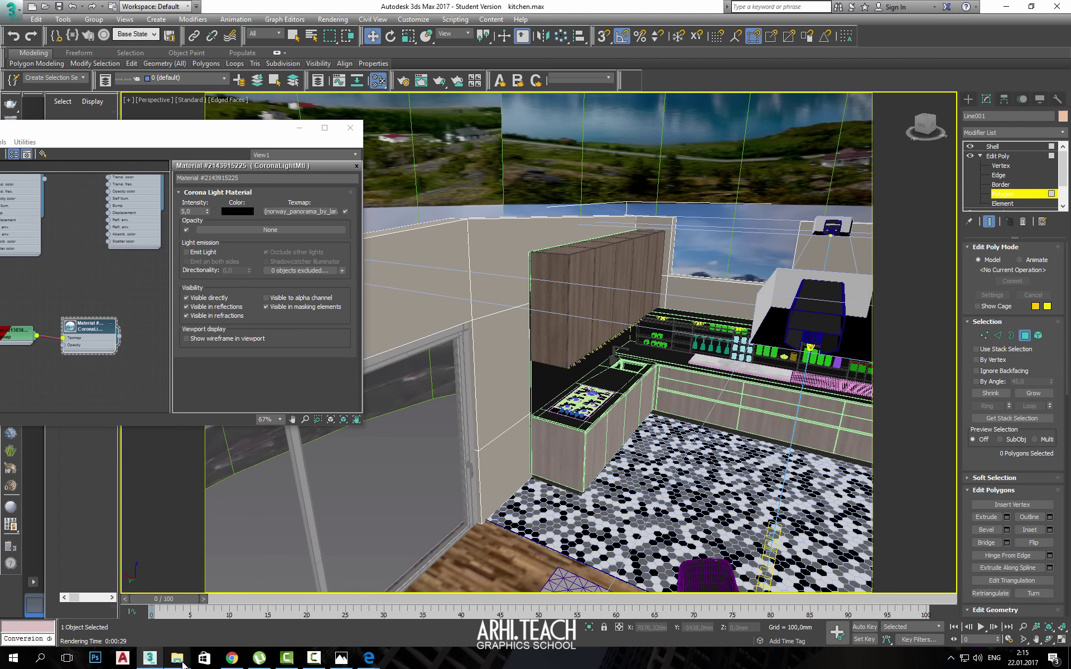
mouse_move(176, 658)
click(181, 605)
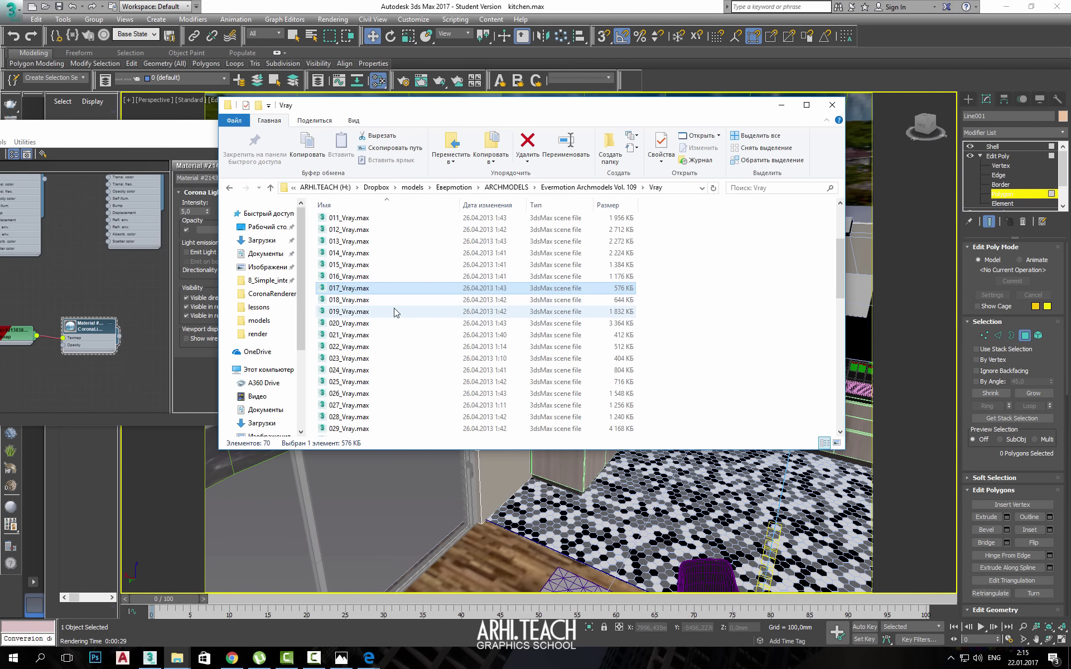
click(368, 659)
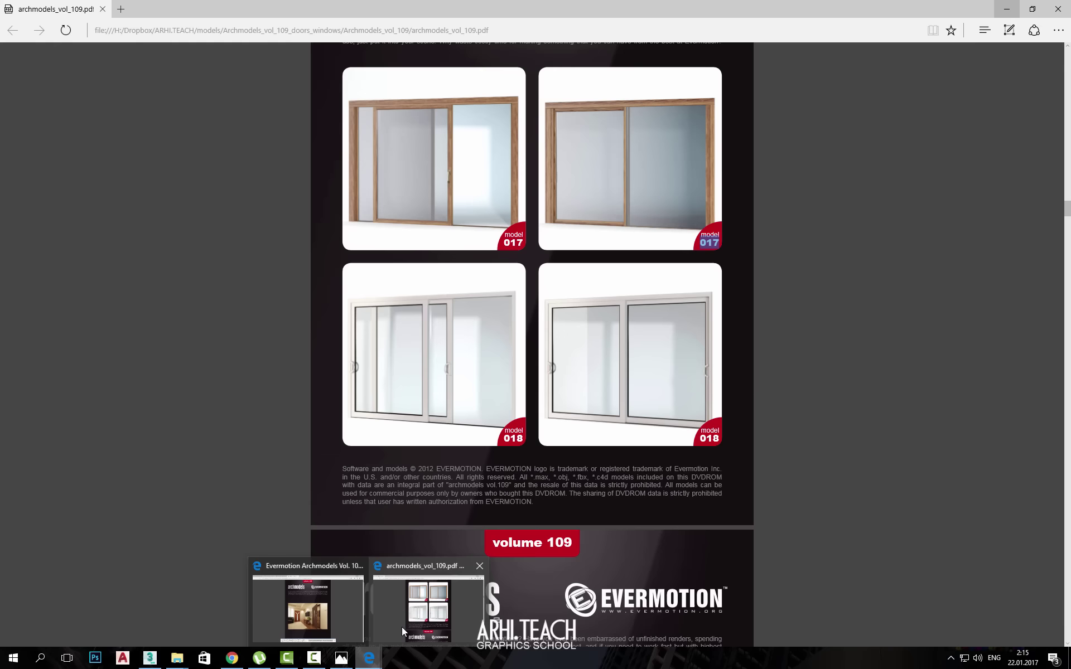
- Scroll back through the Archmodels Vol. 109 catalogue to model 008, mark it, and minimize Edge
click(402, 627)
scroll(697, 297, down, 10)
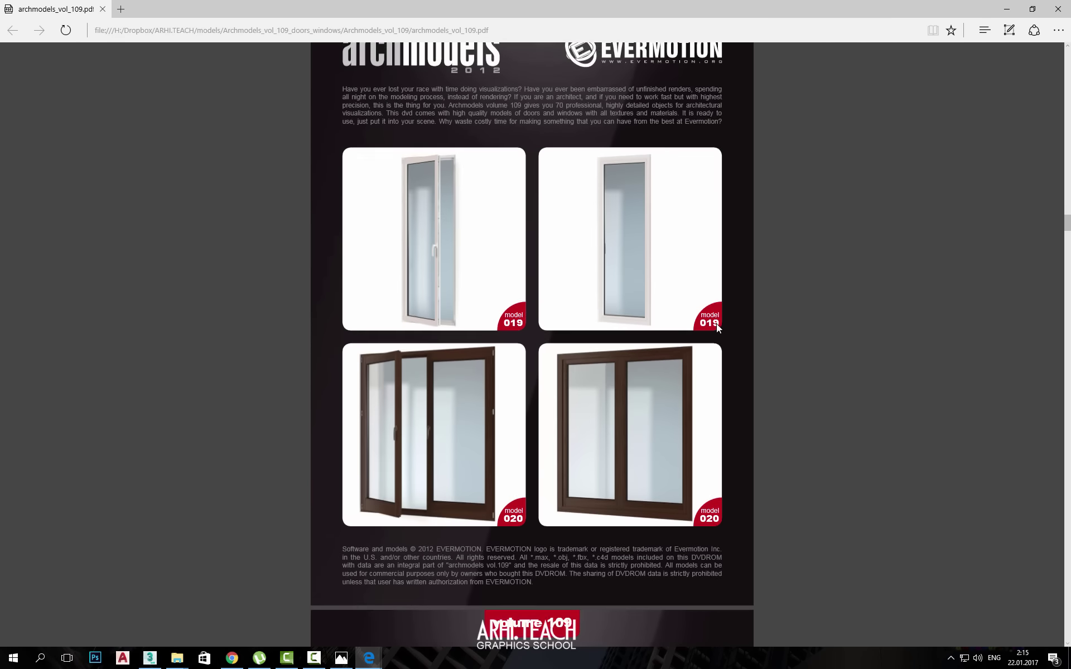
scroll(714, 334, up, 2)
scroll(697, 362, up, 8)
scroll(703, 371, up, 9)
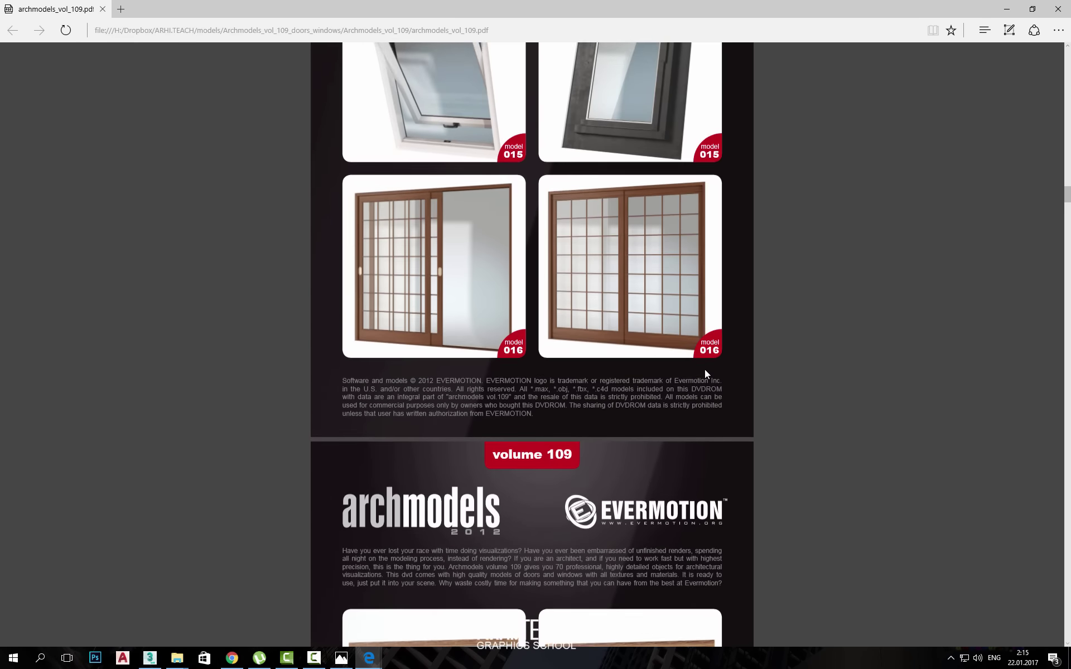
scroll(704, 370, up, 7)
scroll(704, 369, up, 10)
scroll(705, 369, up, 10)
scroll(703, 371, up, 10)
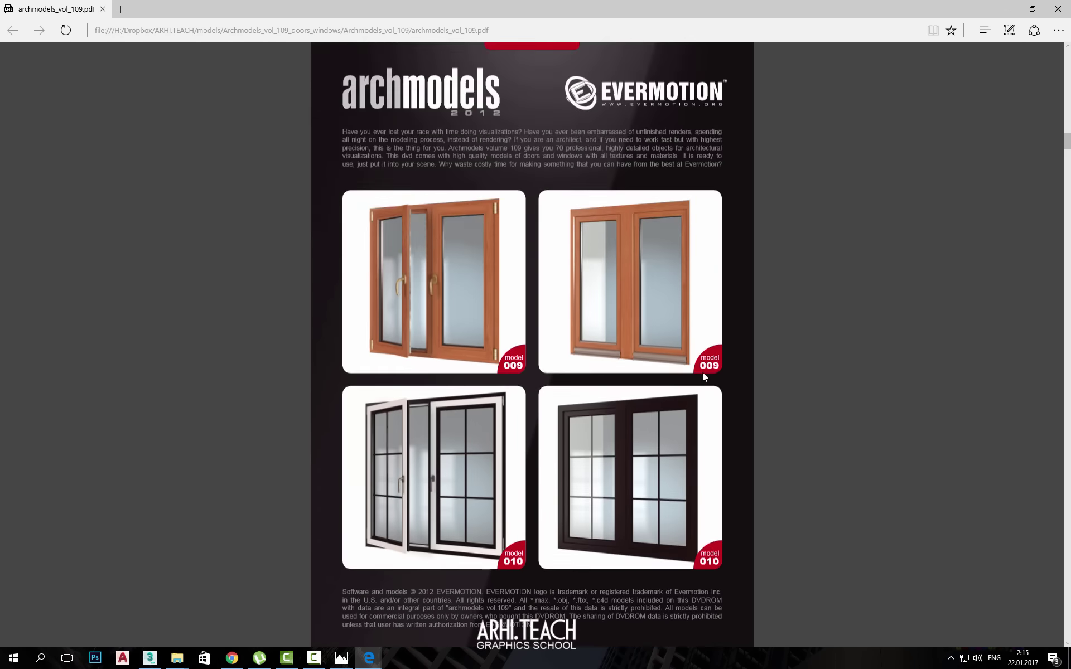
scroll(702, 373, up, 10)
scroll(702, 373, down, 1)
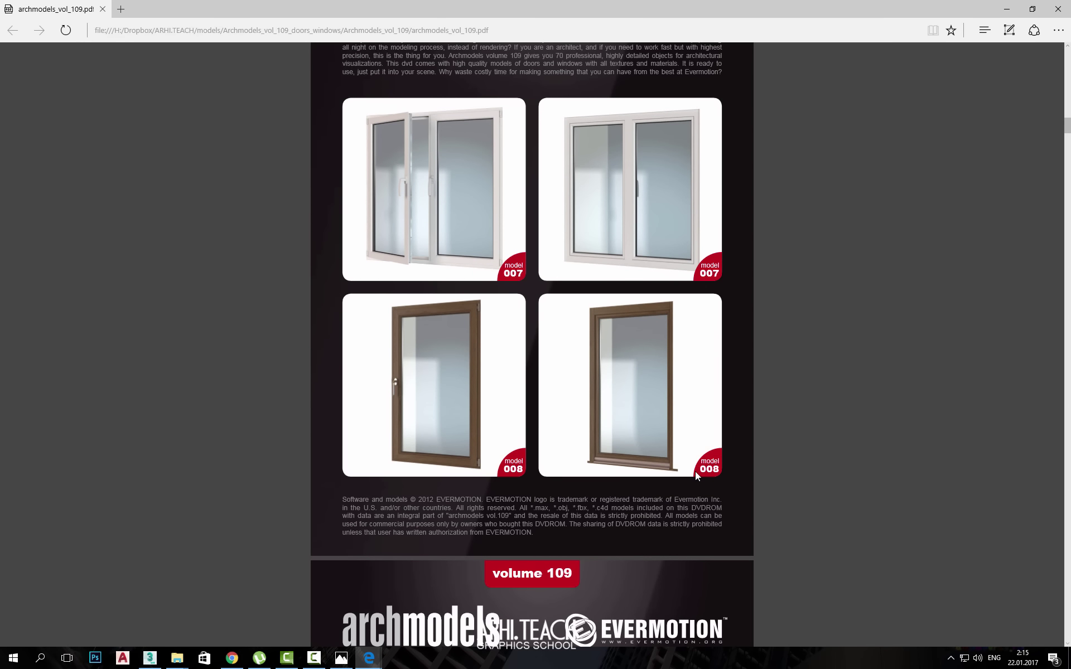
drag(695, 471, 731, 470)
click(1007, 8)
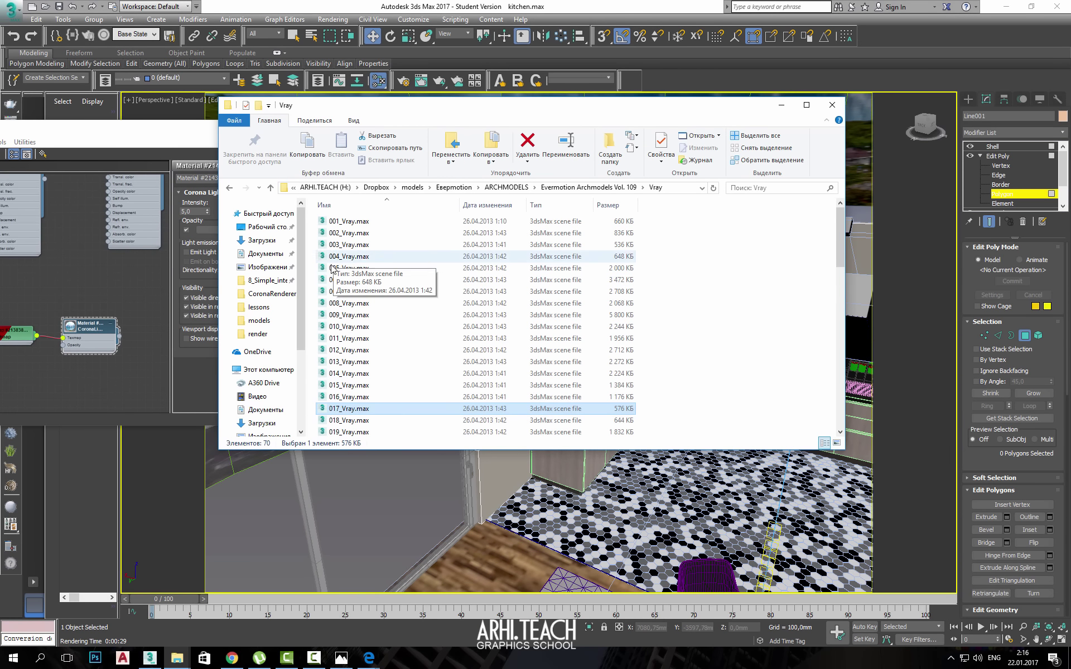
- Merge 008_Vray.max from Explorer into the kitchen scene and place the window objects
drag(349, 303, 496, 559)
click(528, 577)
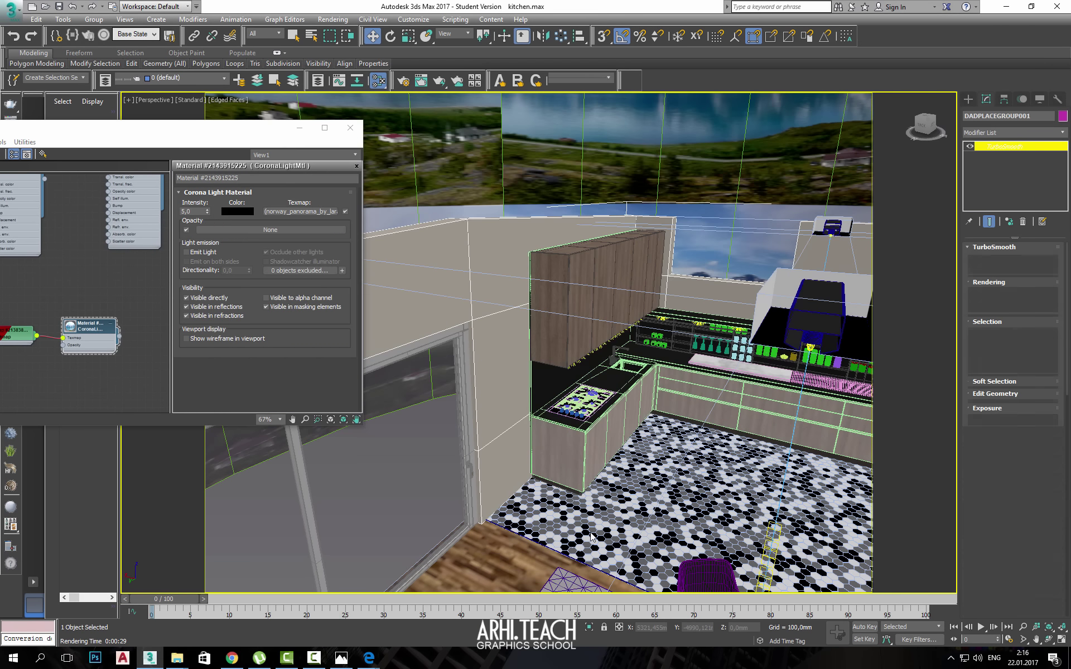
click(714, 399)
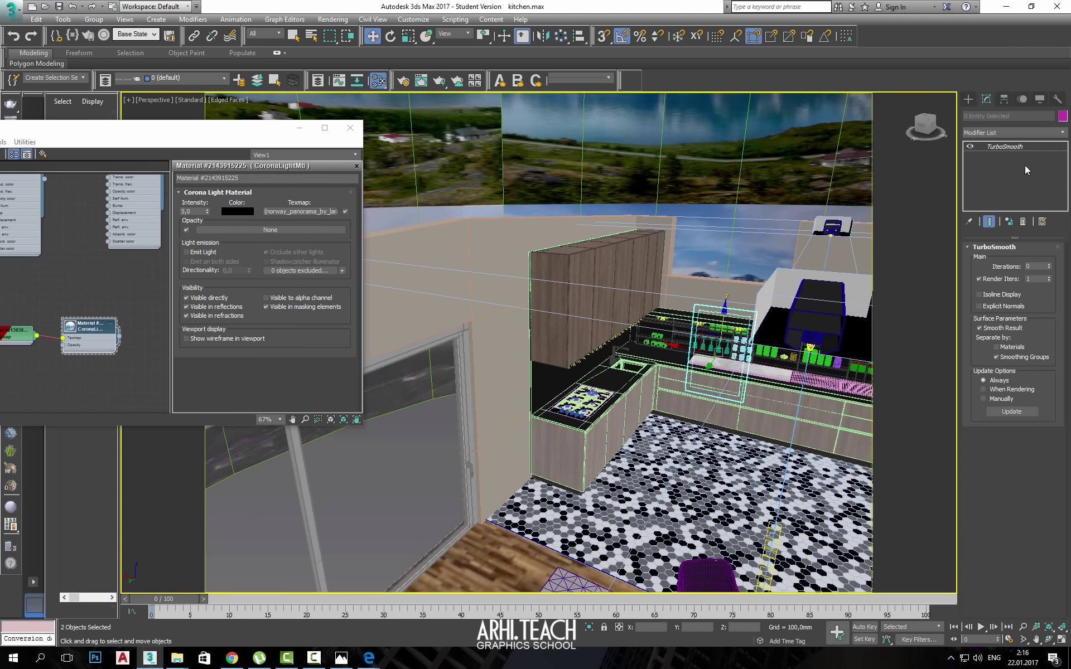
- Group the merged window as Group63071 and raise it into the wall opening
click(93, 19)
click(543, 348)
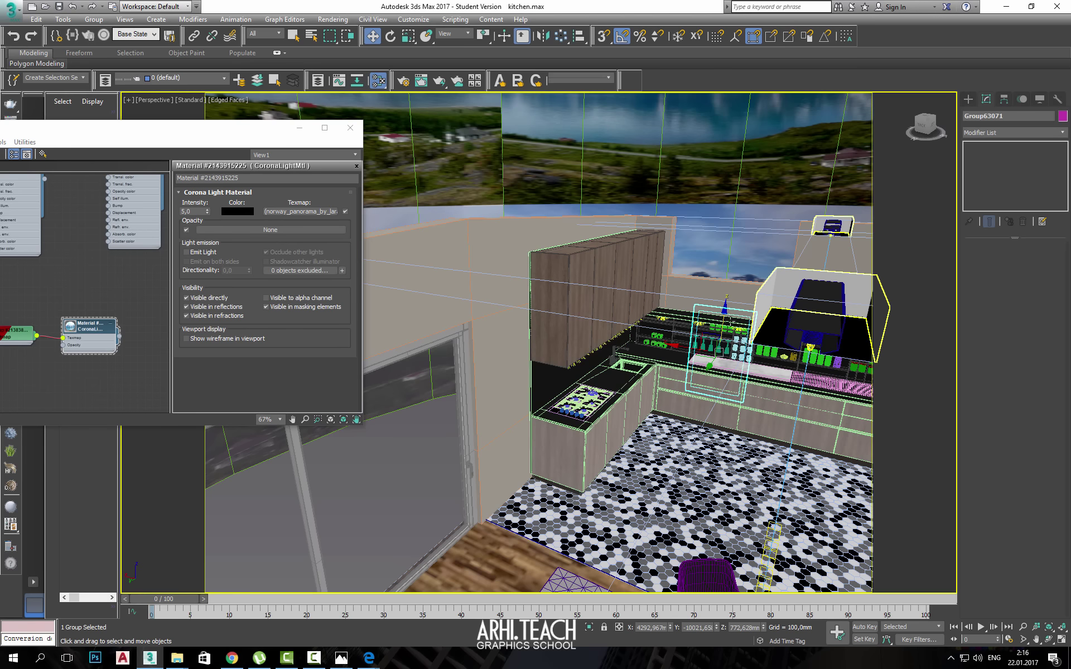
drag(712, 326, 728, 202)
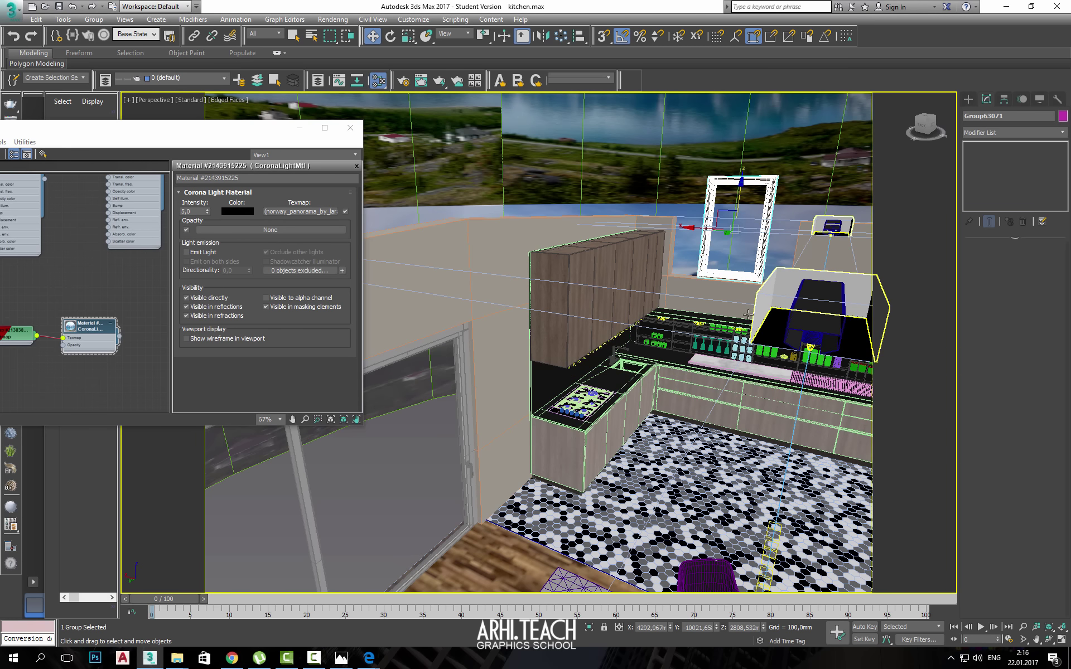
key(z)
mouse_move(580, 362)
alt+middle_down()
mouse_move(554, 368)
mouse_move(552, 422)
mouse_move(575, 406)
alt+middle_up()
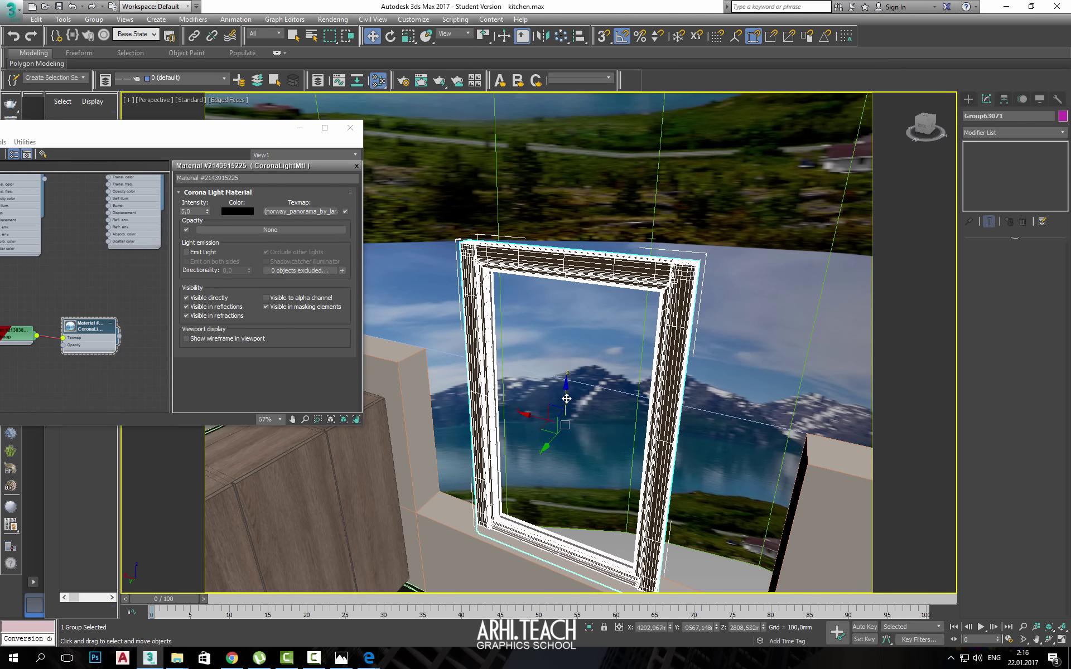
mouse_move(566, 398)
mouse_down()
mouse_move(575, 391)
mouse_move(466, 397)
mouse_up()
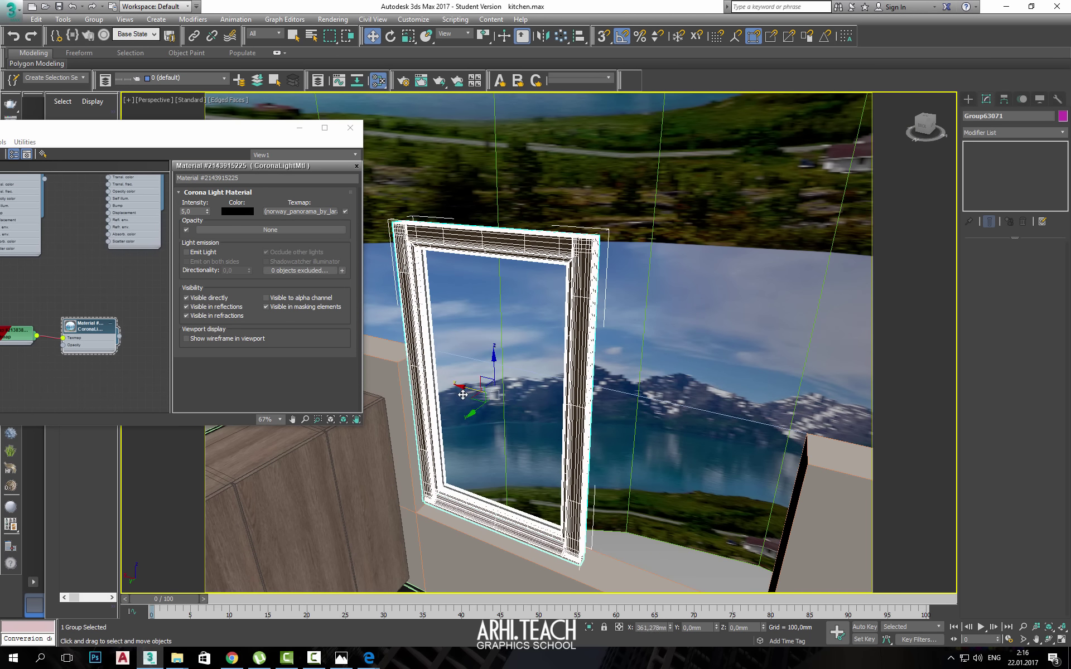
alt+middle_drag(561, 422, 558, 379)
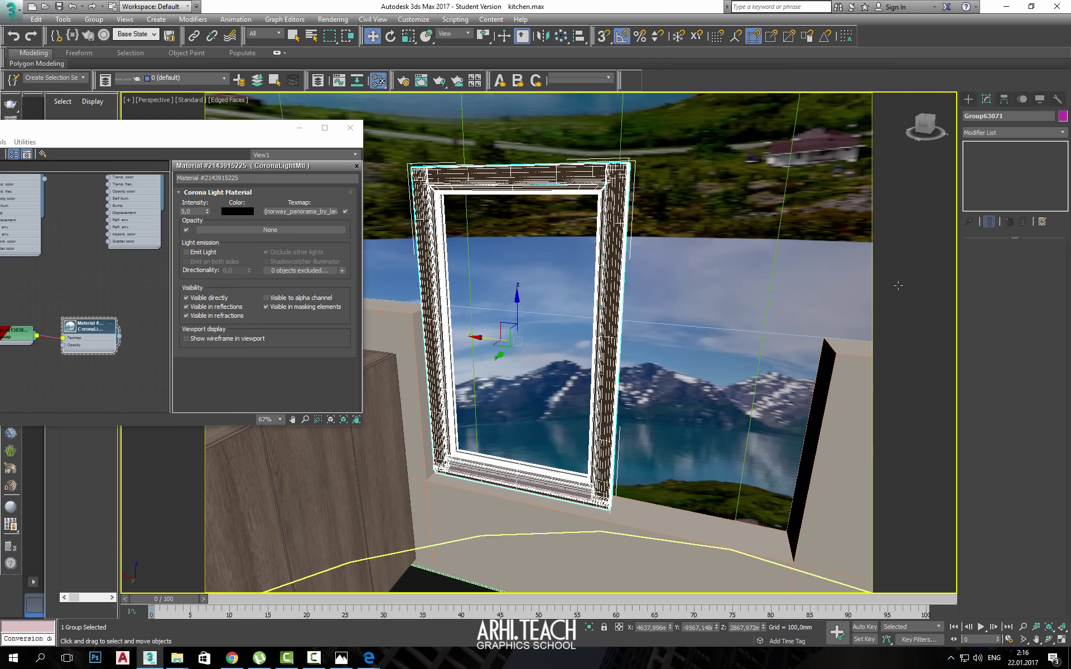
- Add an Edit Poly modifier to the window group at Vertex level
click(1022, 133)
click(996, 575)
key(1)
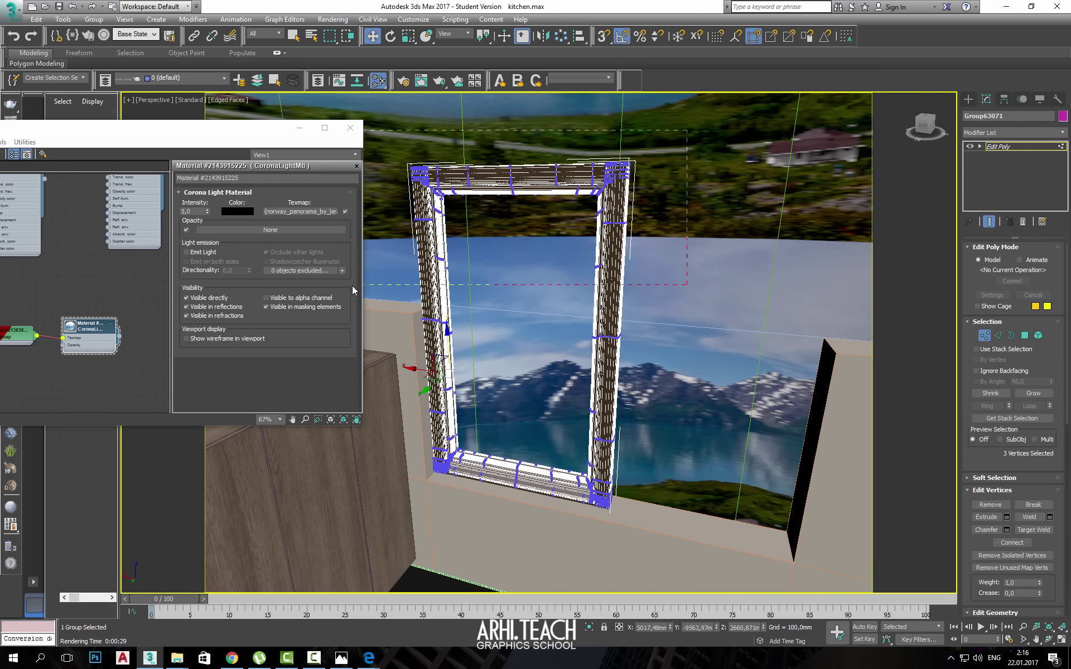
- Select all window vertices in shaded view and enable Preserve UVs so textures stay fixed
key(ctrl+a)
middle_drag(514, 206, 616, 286)
key(F4)
alt+middle_drag(651, 324, 718, 279)
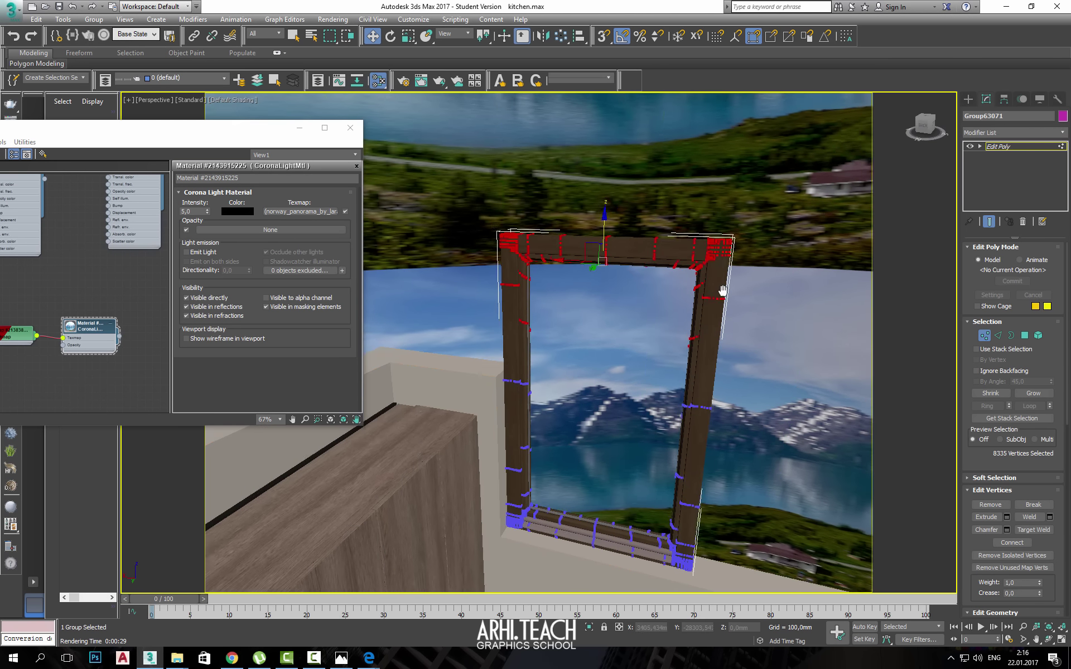
drag(605, 228, 619, 83)
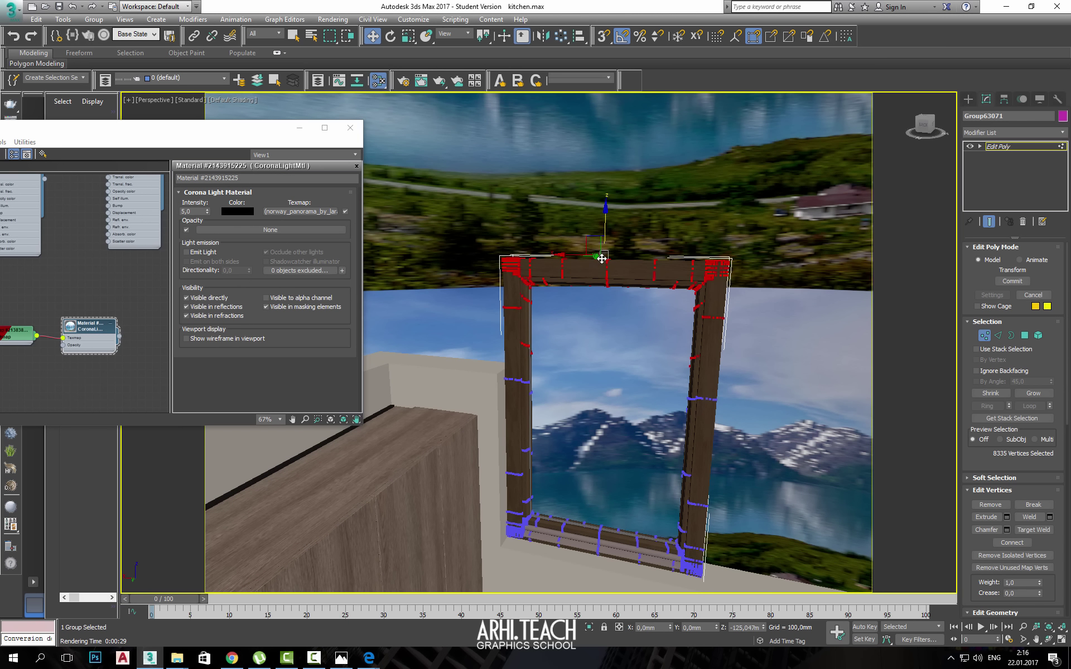
key(ctrl+z)
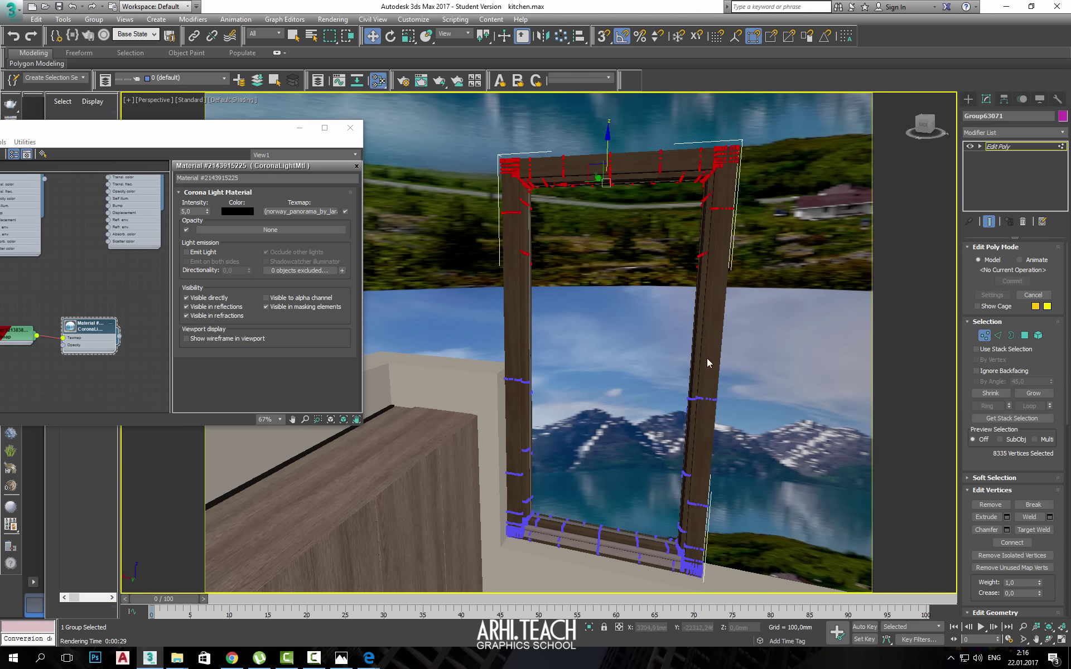
scroll(707, 358, up, 5)
drag(1014, 440, 999, 316)
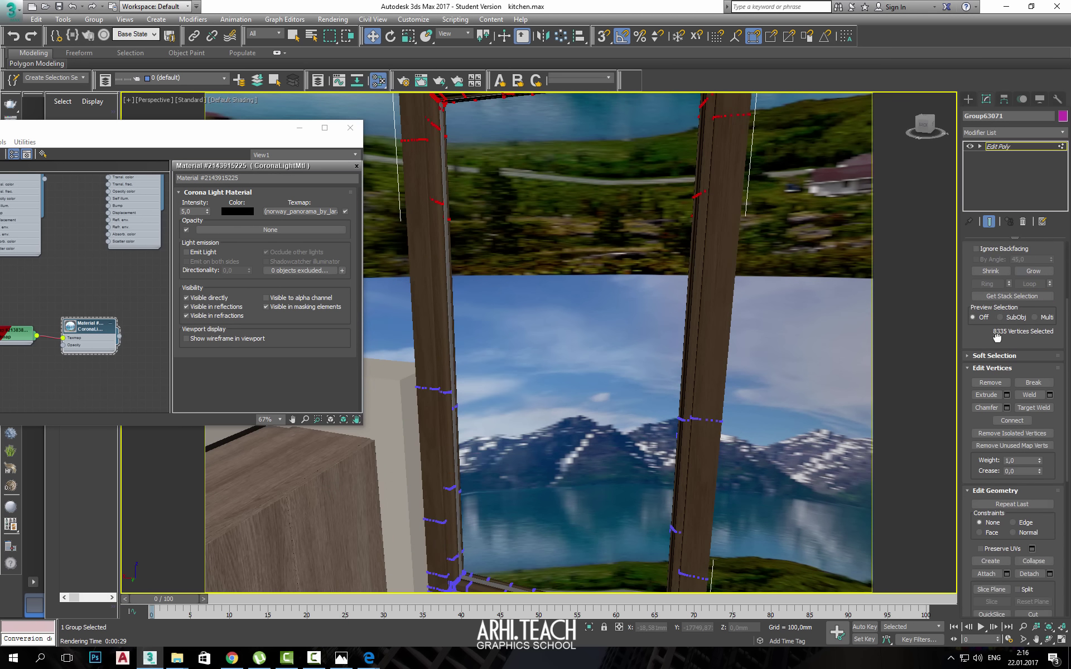
click(989, 533)
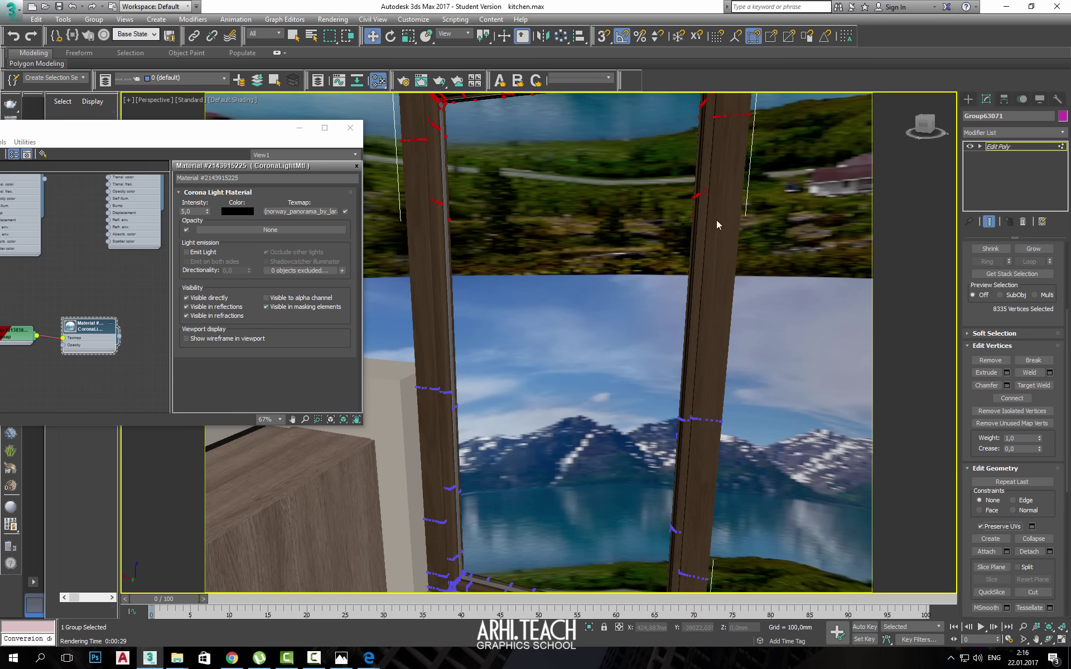
scroll(617, 211, down, 3)
- Lower the frame's top-beam vertices by about 250 mm
drag(565, 181, 550, 304)
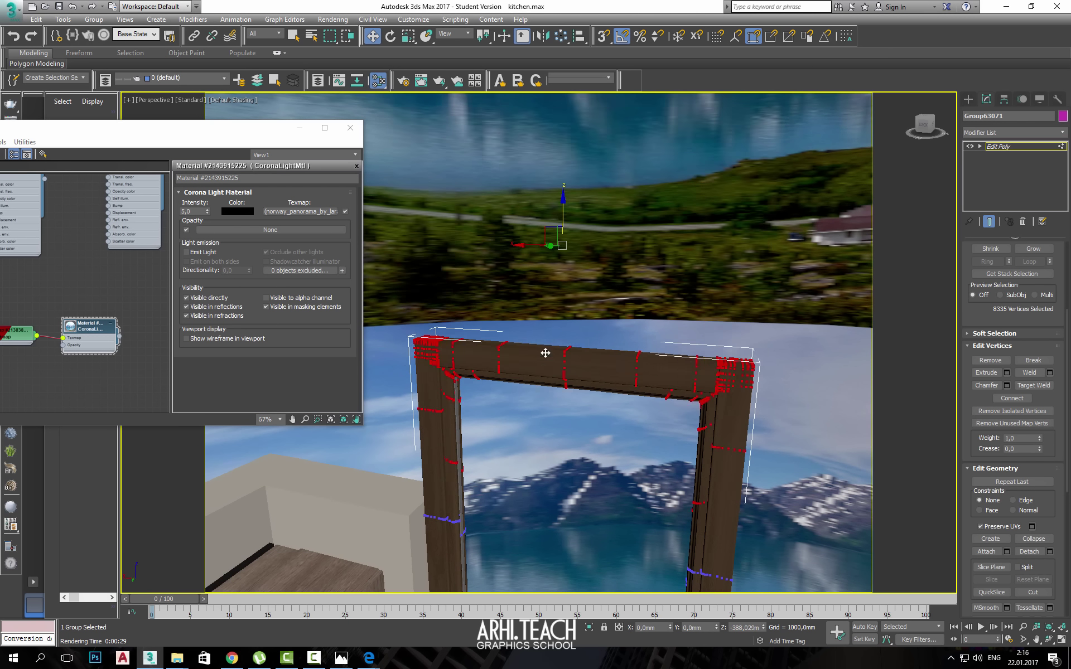
drag(550, 304, 544, 379)
mouse_move(712, 407)
alt+middle_down()
mouse_move(748, 238)
mouse_move(823, 119)
alt+middle_up()
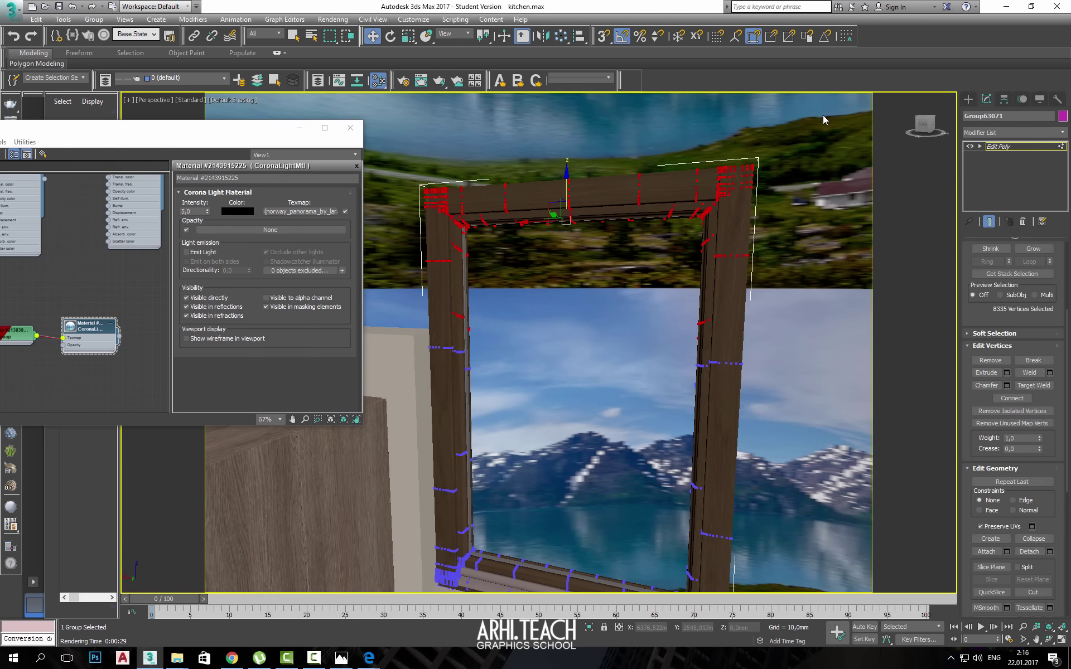
ctrl+drag(352, 402, 352, 401)
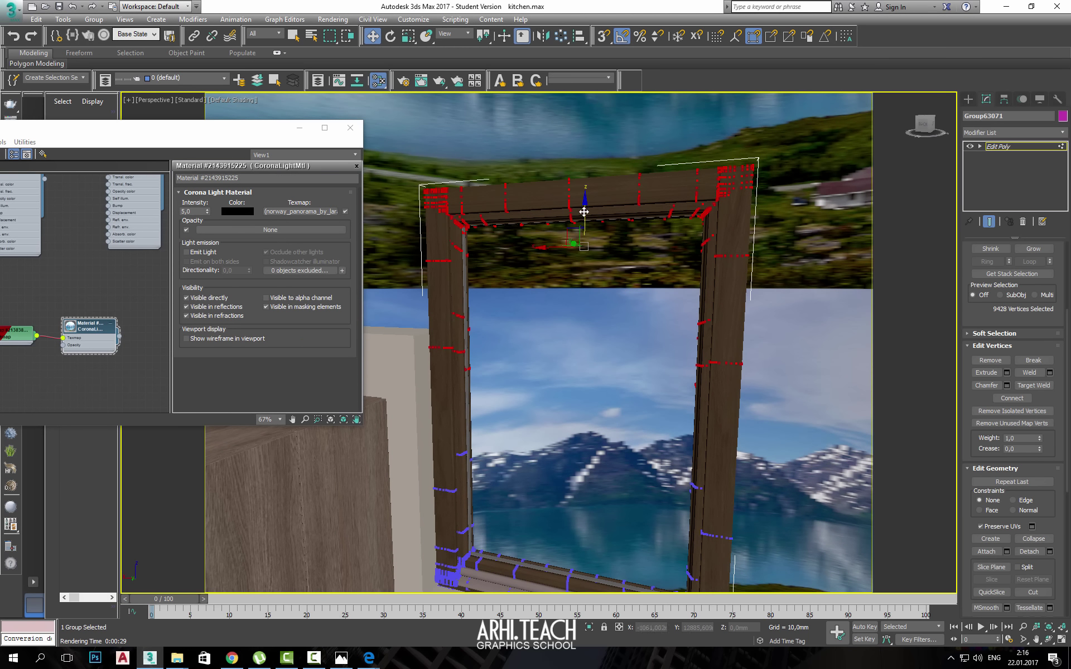
mouse_move(584, 212)
mouse_down()
mouse_move(585, 297)
mouse_move(585, 287)
mouse_up()
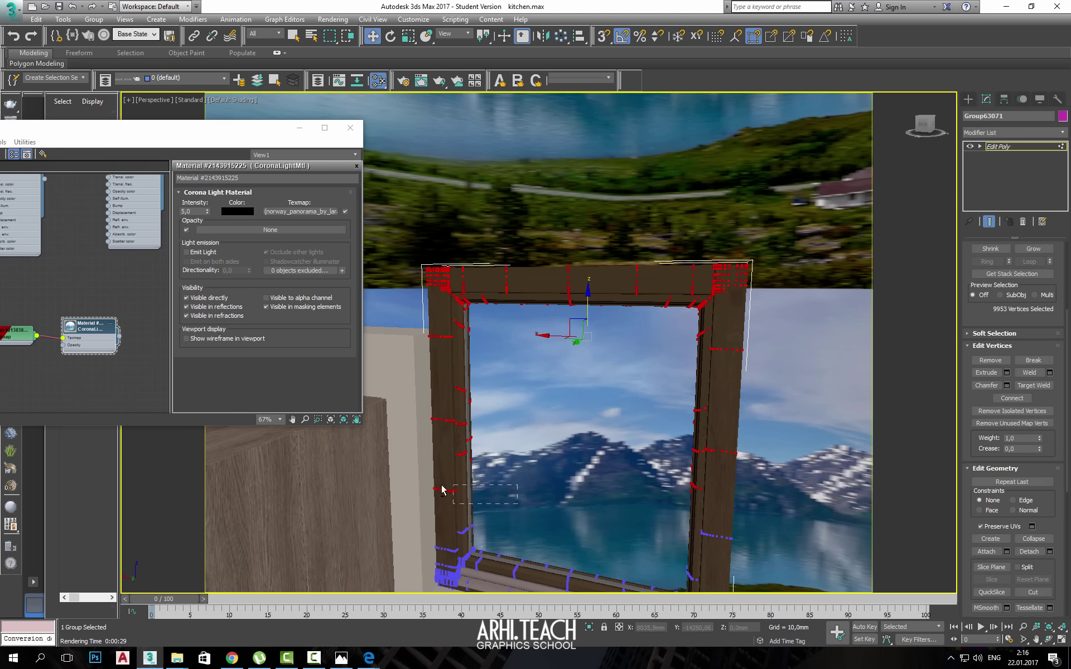
drag(588, 304, 586, 313)
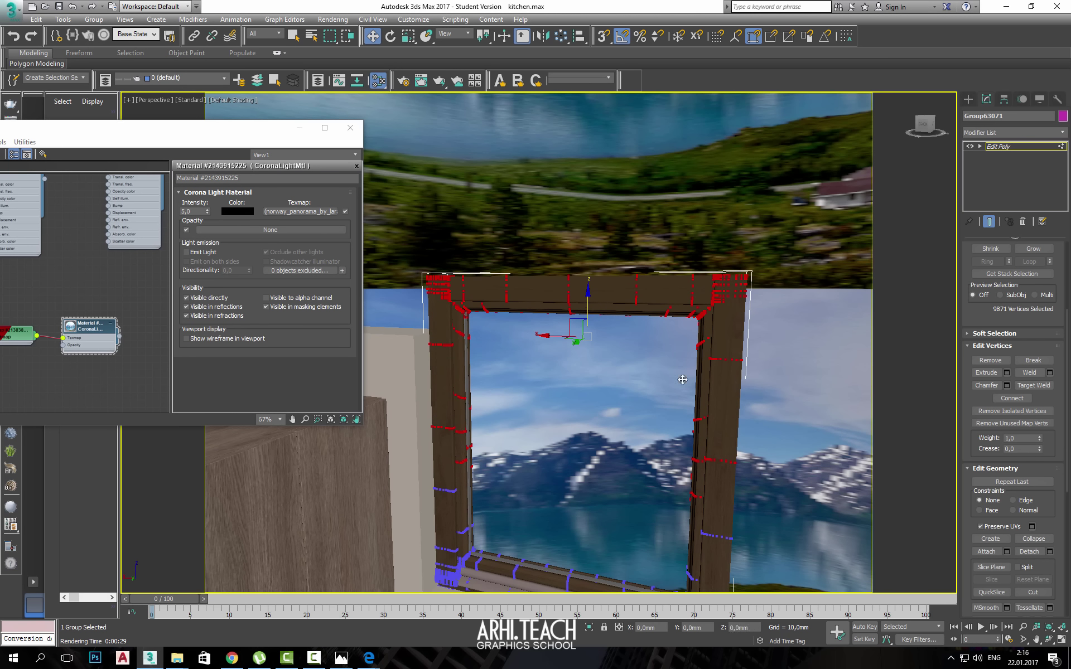
- Scale the selected frame vertices to 56% along Z
drag(363, 503, 364, 504)
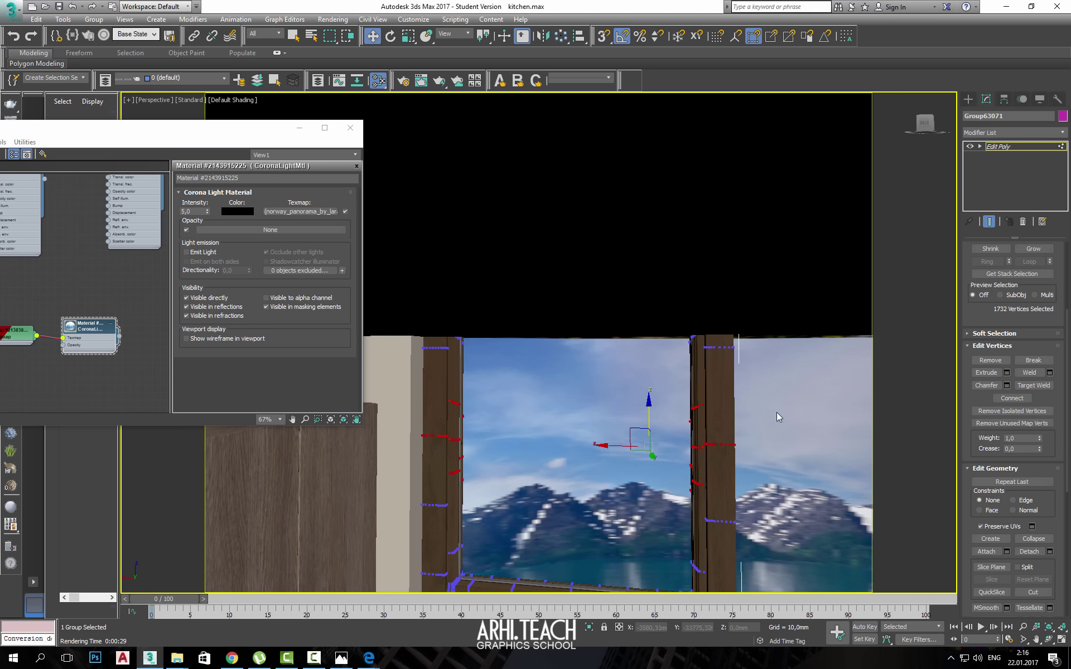
click(391, 36)
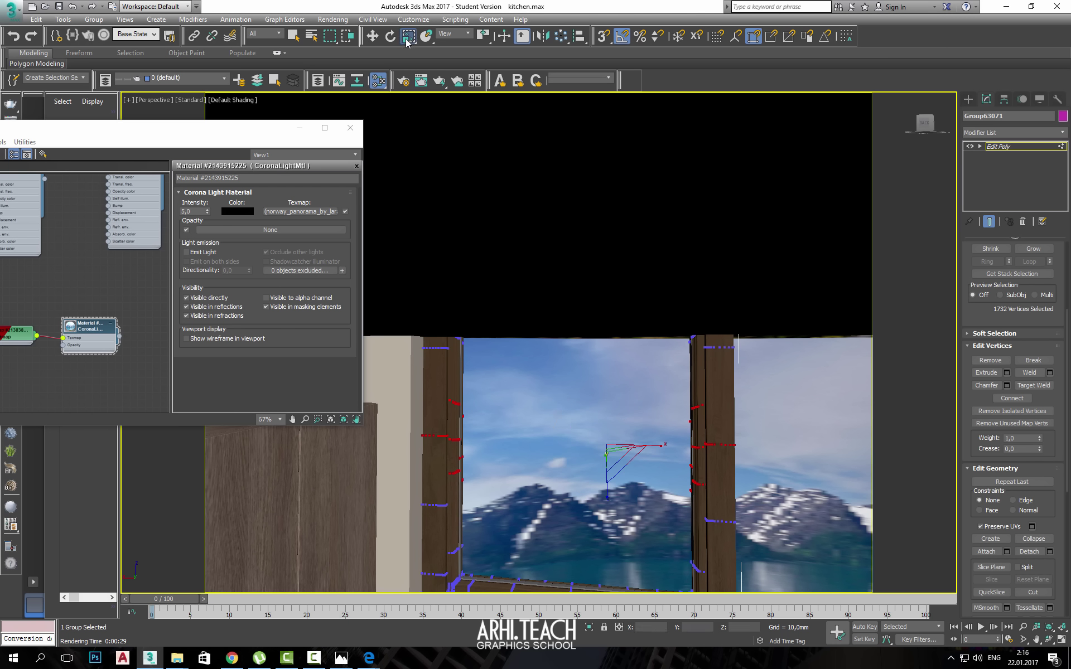
drag(604, 492, 607, 456)
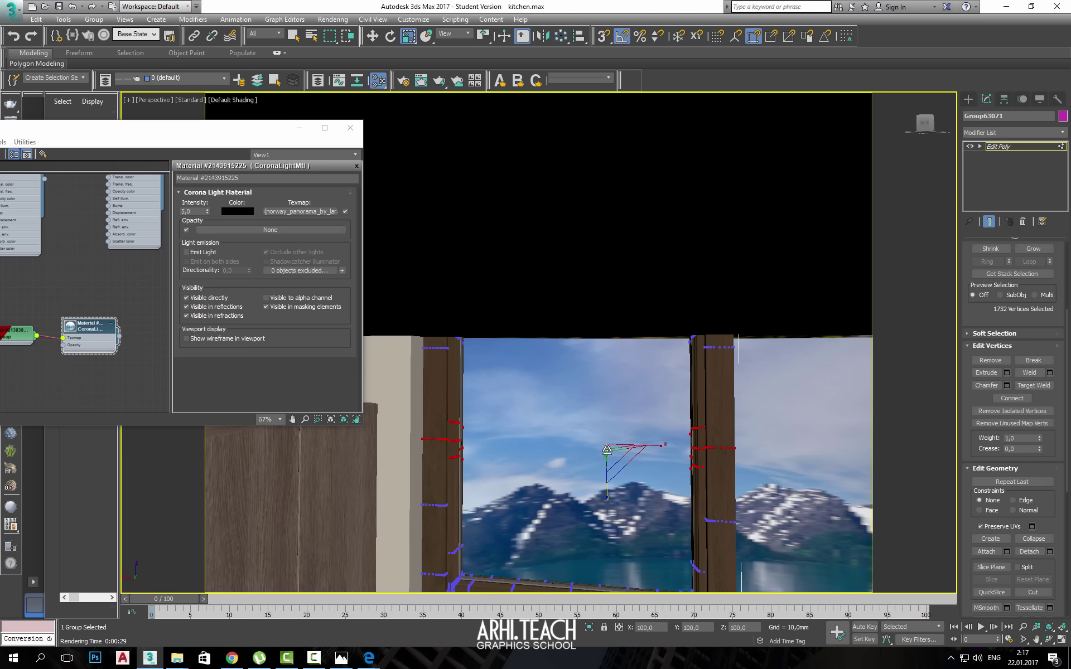
key(w)
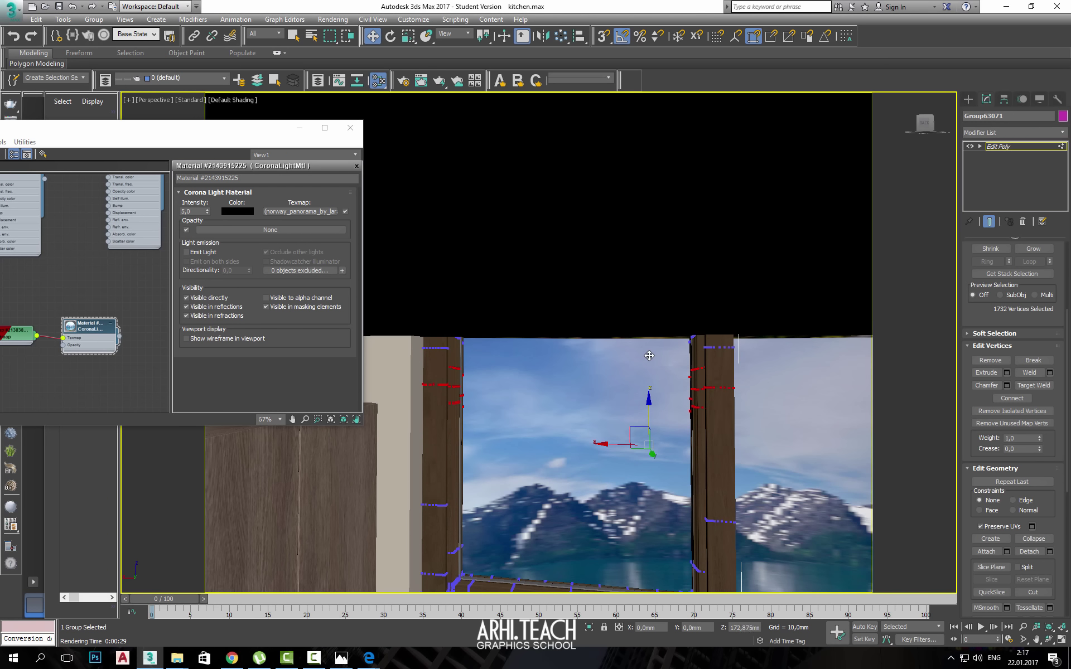
- Lower the frame top slightly and move the right-side vertices outward along X to widen it
scroll(653, 372, down, 5)
mouse_move(653, 372)
alt+middle_down()
mouse_move(770, 337)
mouse_move(521, 298)
mouse_move(644, 311)
alt+middle_up()
drag(456, 421, 458, 419)
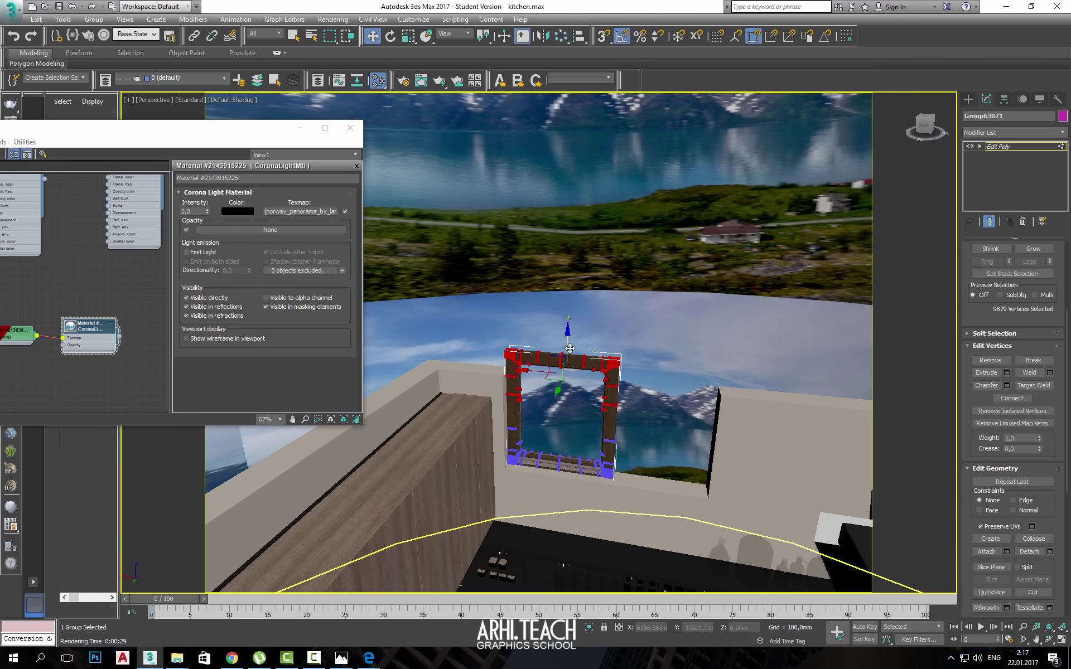
drag(569, 348, 567, 366)
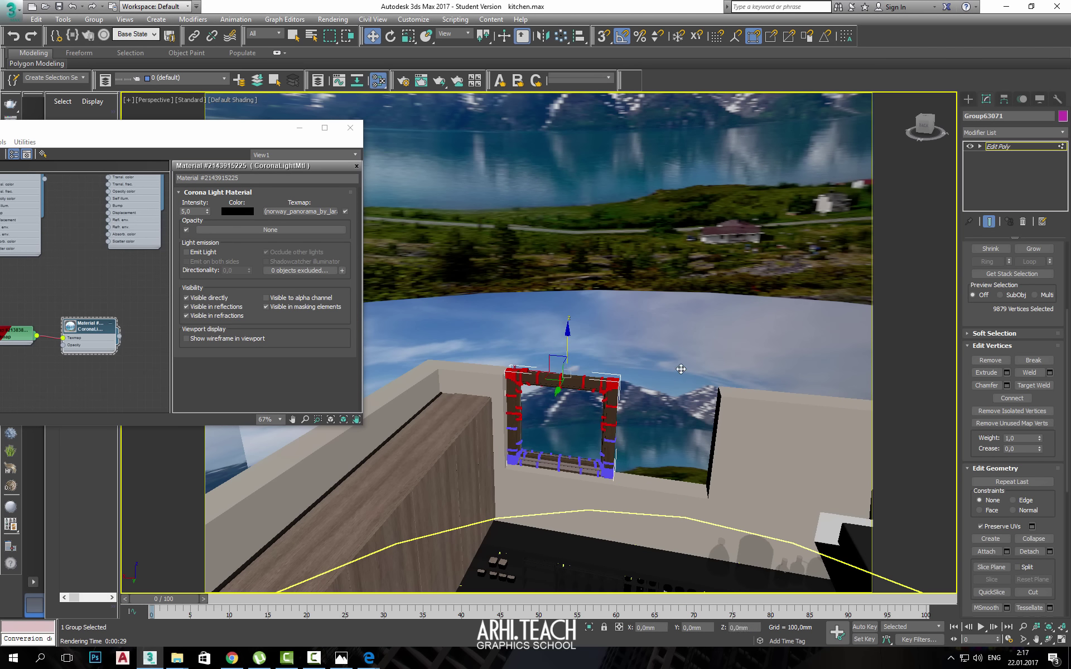
drag(663, 360, 572, 510)
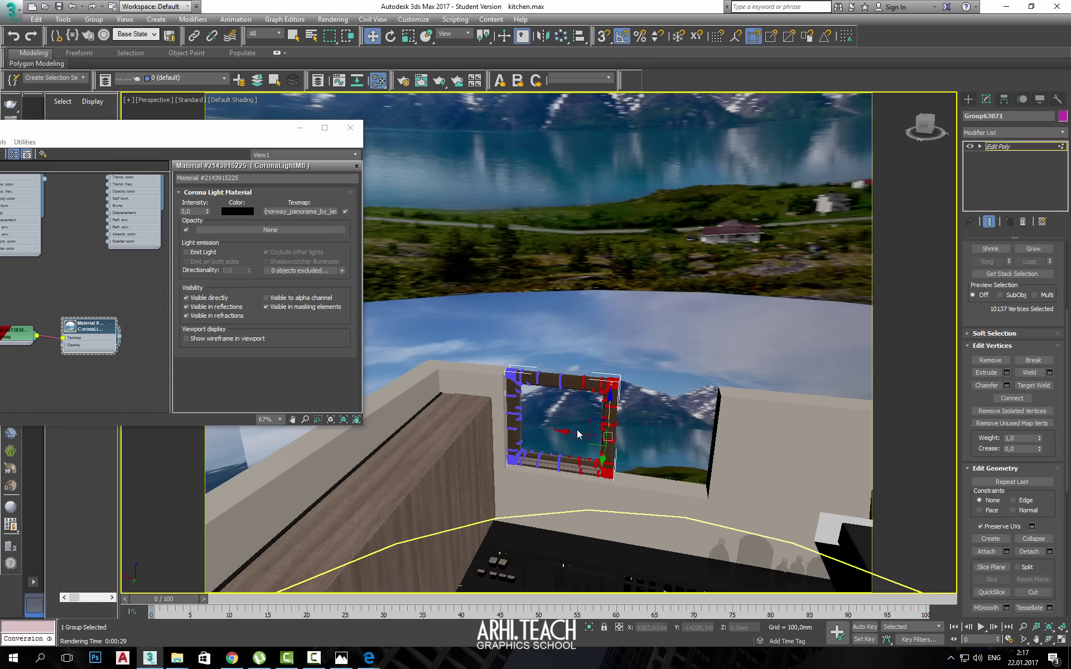
drag(578, 435, 674, 450)
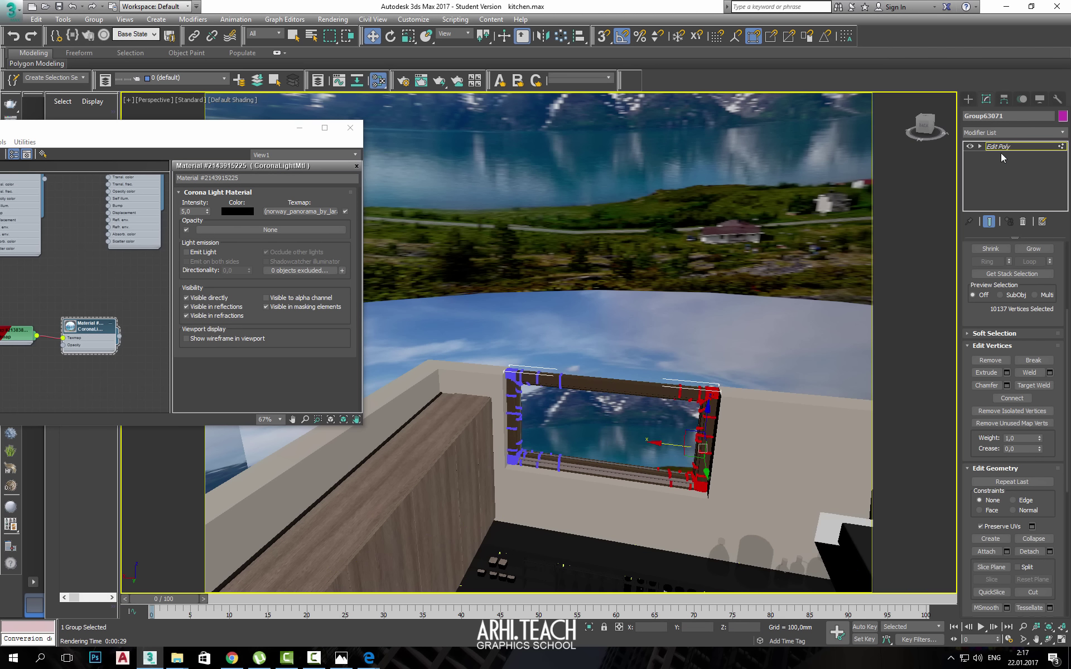
mouse_move(924, 303)
alt+middle_down()
mouse_move(812, 451)
mouse_move(647, 446)
mouse_move(655, 455)
mouse_move(628, 460)
alt+middle_up()
- Mirror the window frame along the Y axis with No Clone
click(390, 36)
alt+middle_drag(485, 111, 651, 311)
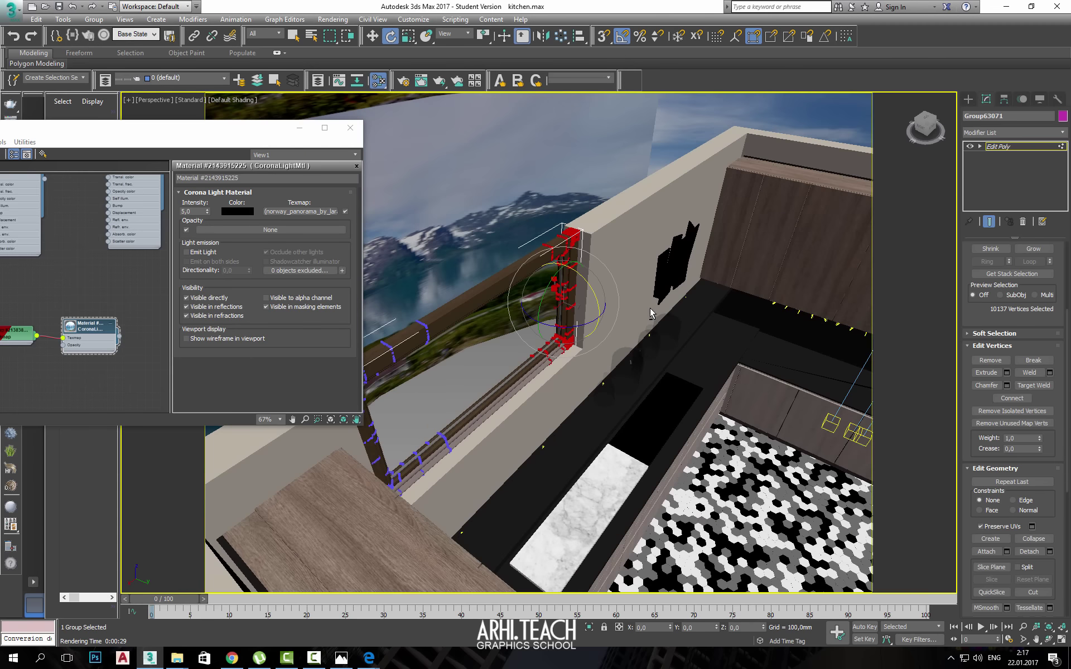
click(543, 36)
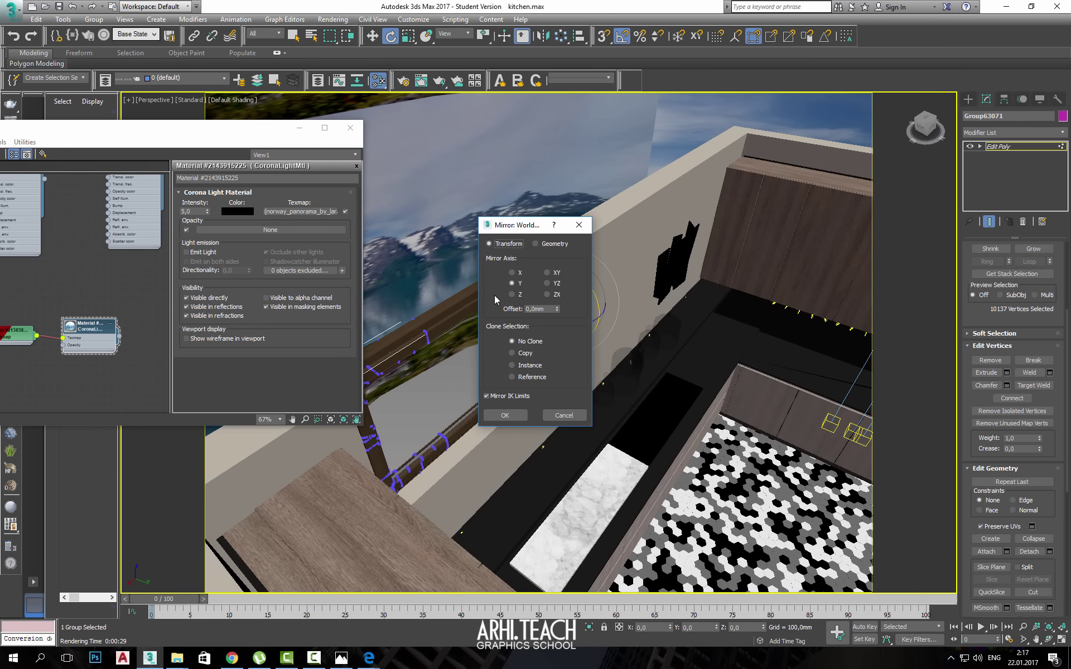
drag(521, 227, 683, 128)
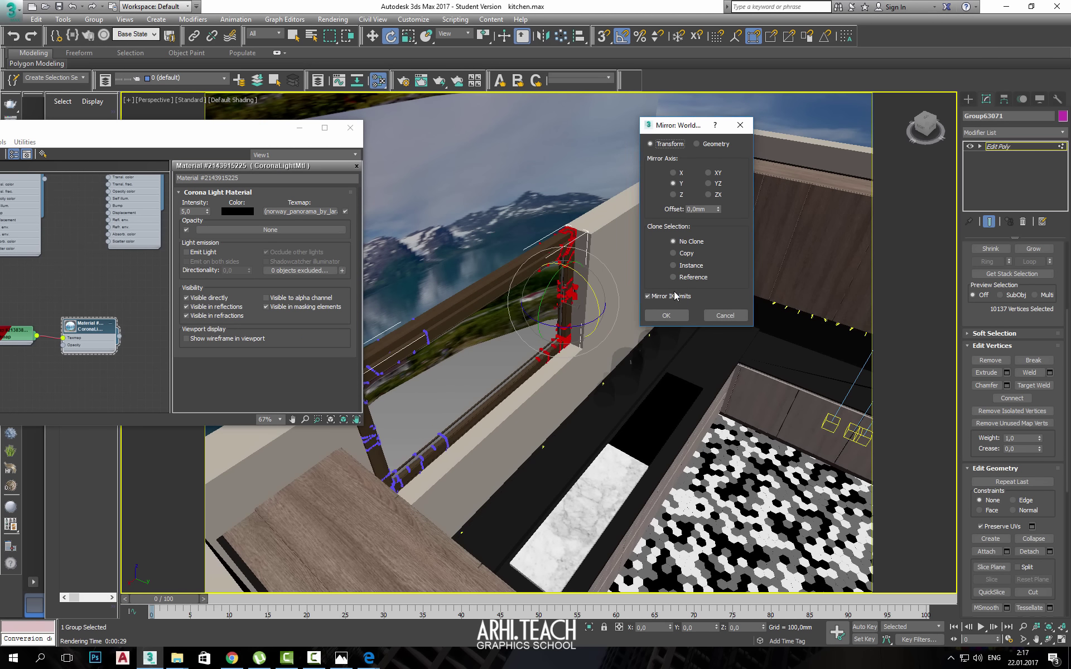
click(666, 315)
alt+middle_drag(567, 360, 735, 322)
- Inspect the handle and left frame parts at Element sub-object level
click(971, 146)
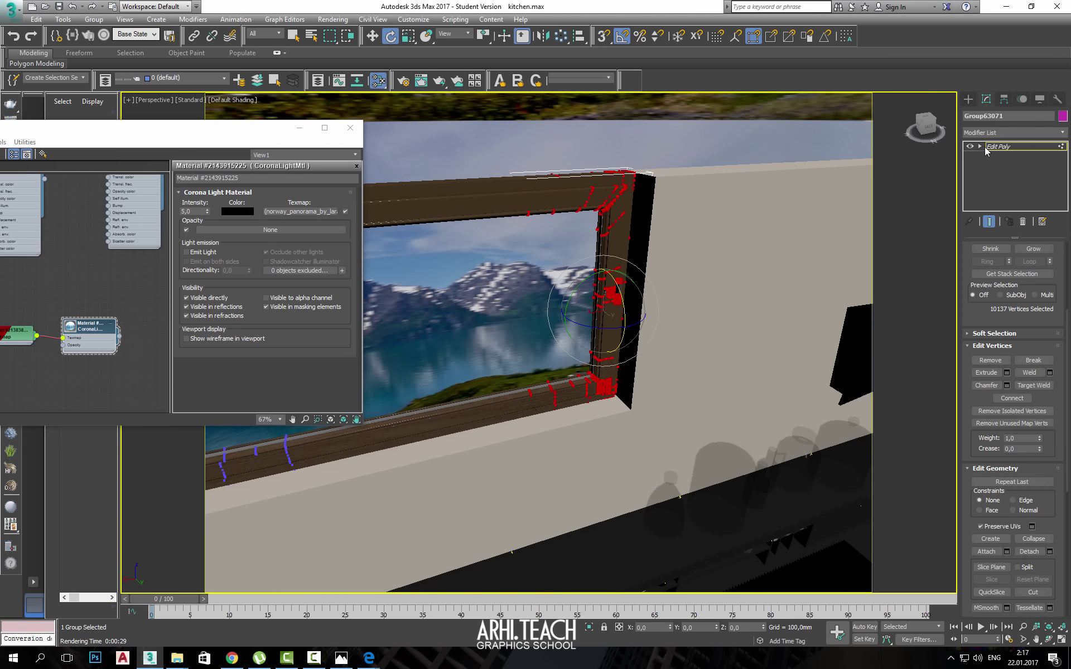
click(980, 147)
click(1002, 194)
scroll(557, 278, up, 2)
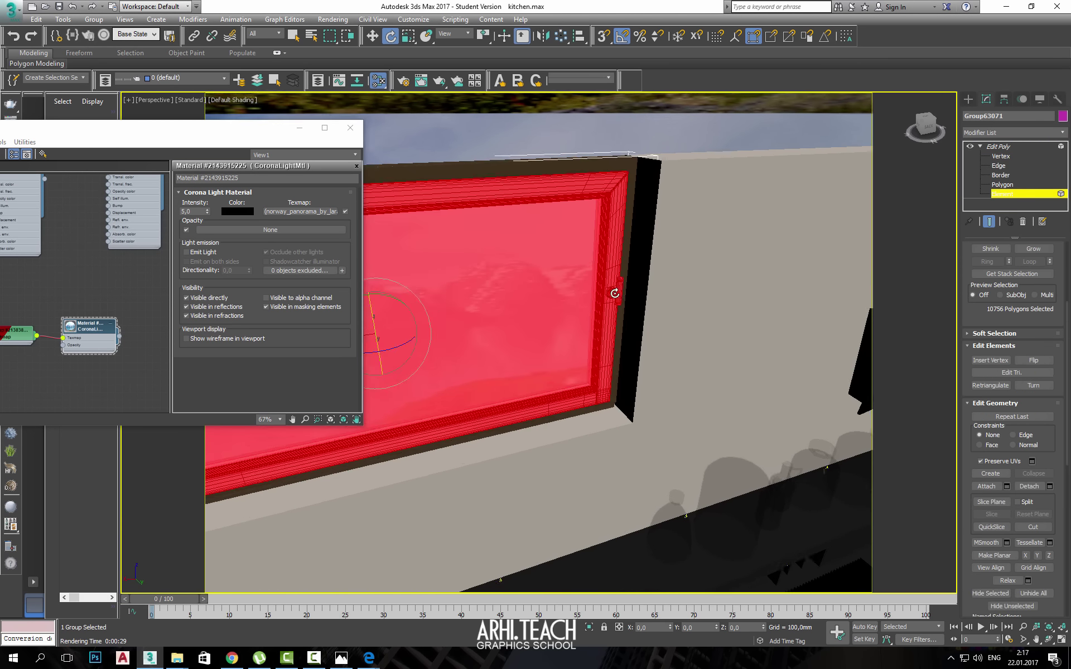
click(617, 292)
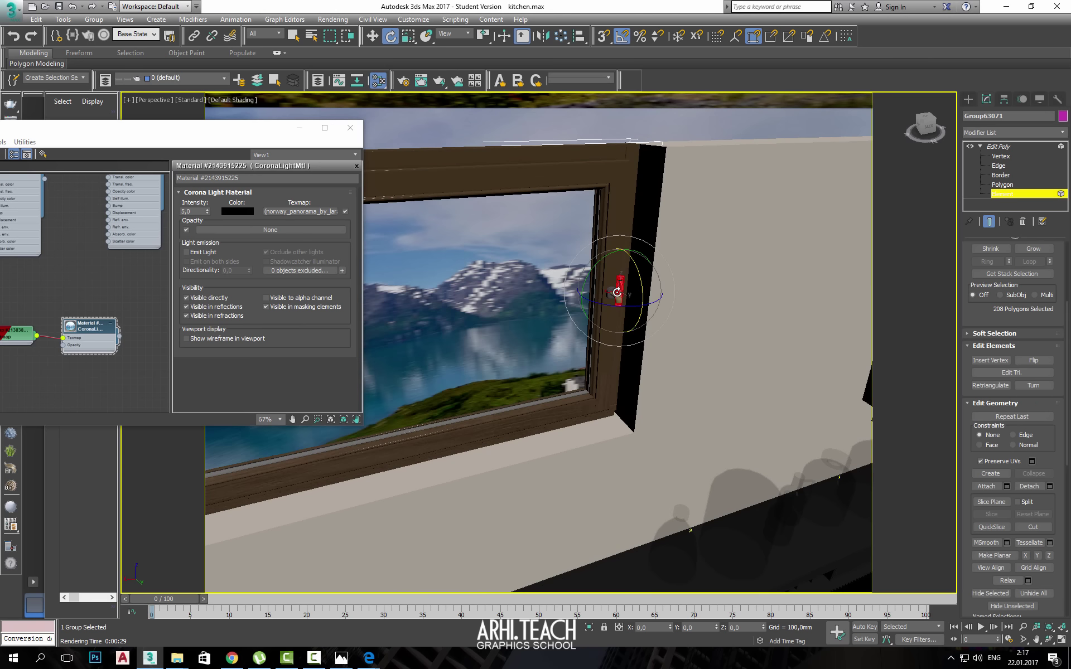
click(608, 292)
scroll(670, 350, down, 3)
click(669, 350)
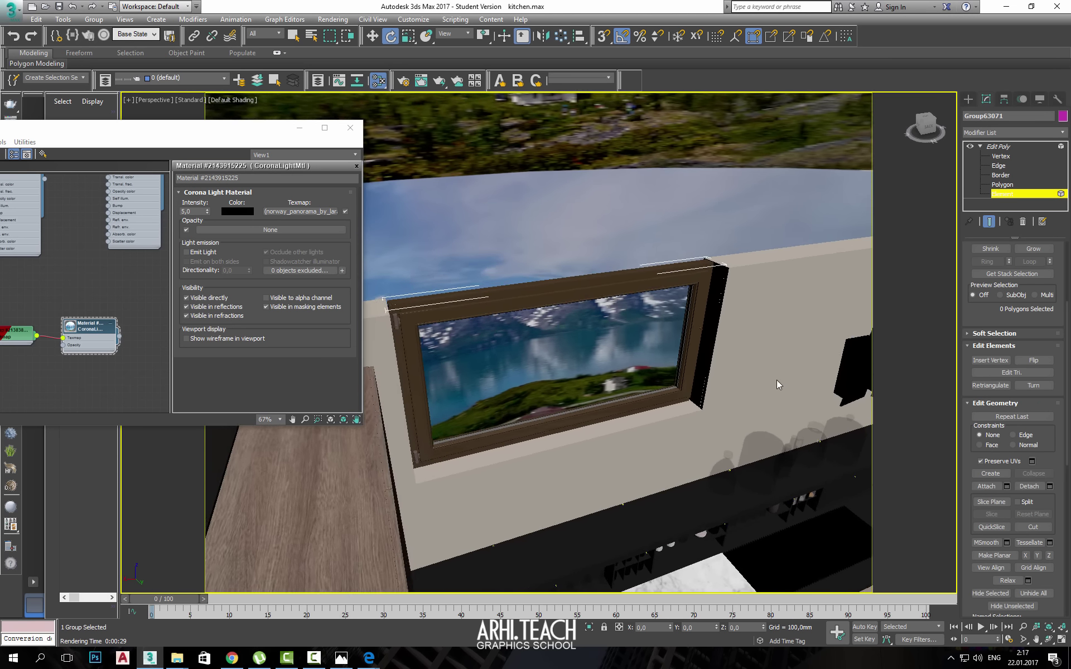
alt+middle_drag(669, 350, 750, 379)
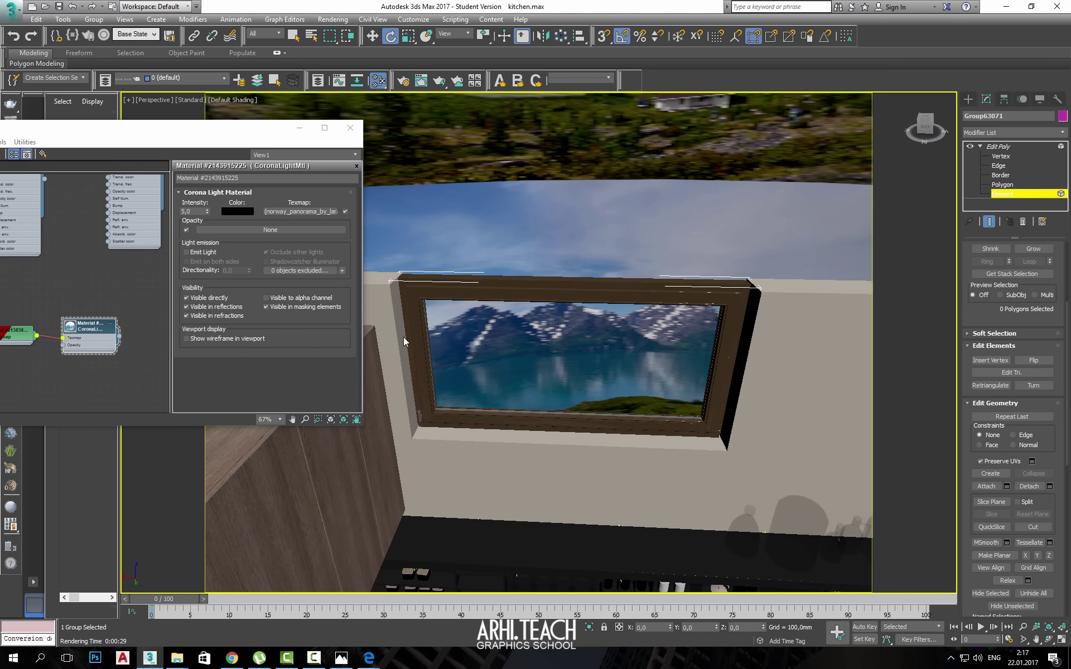
click(419, 416)
alt+middle_drag(419, 421, 618, 434)
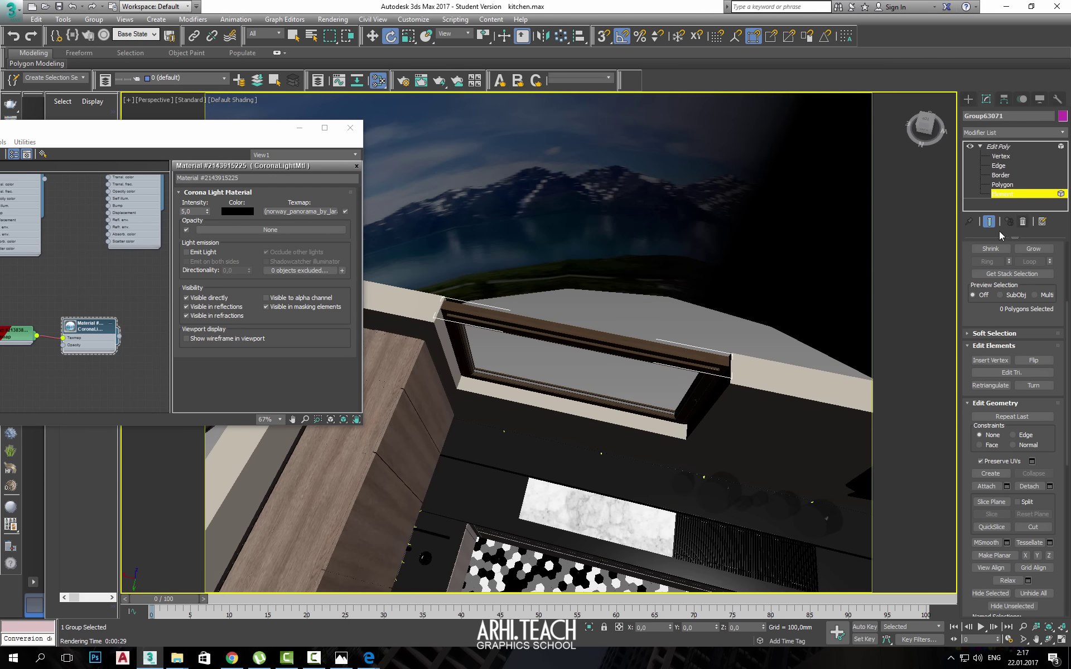
- Render the PhysCamera001 view in Corona and dismiss the unsupported VRayMtl warnings
alt+middle_drag(712, 380, 709, 357)
key(c)
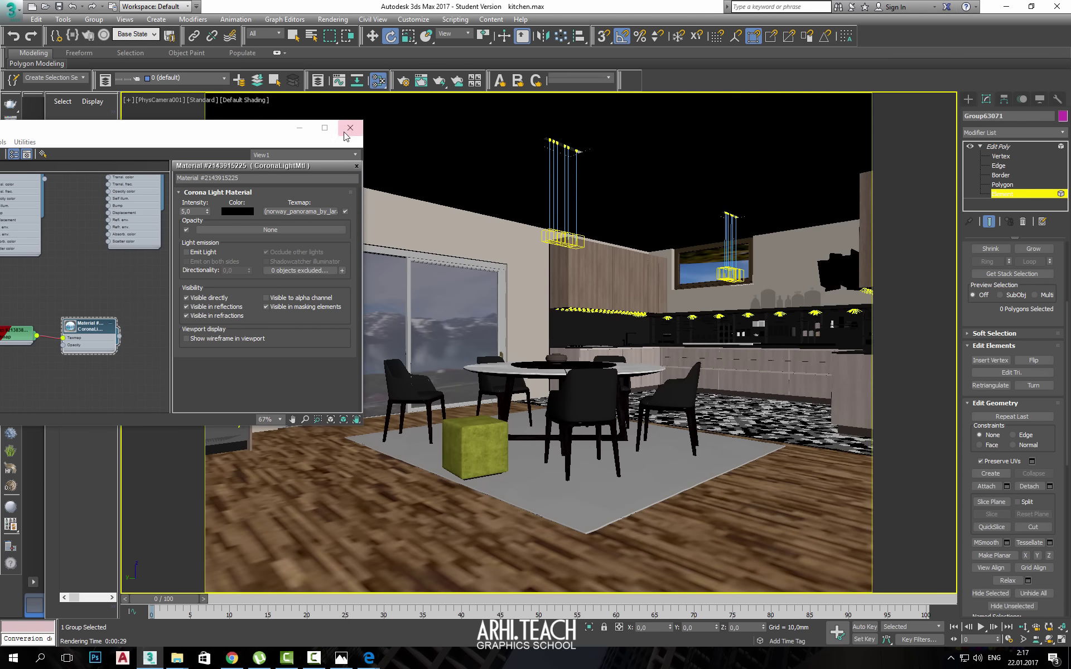
click(347, 131)
click(438, 82)
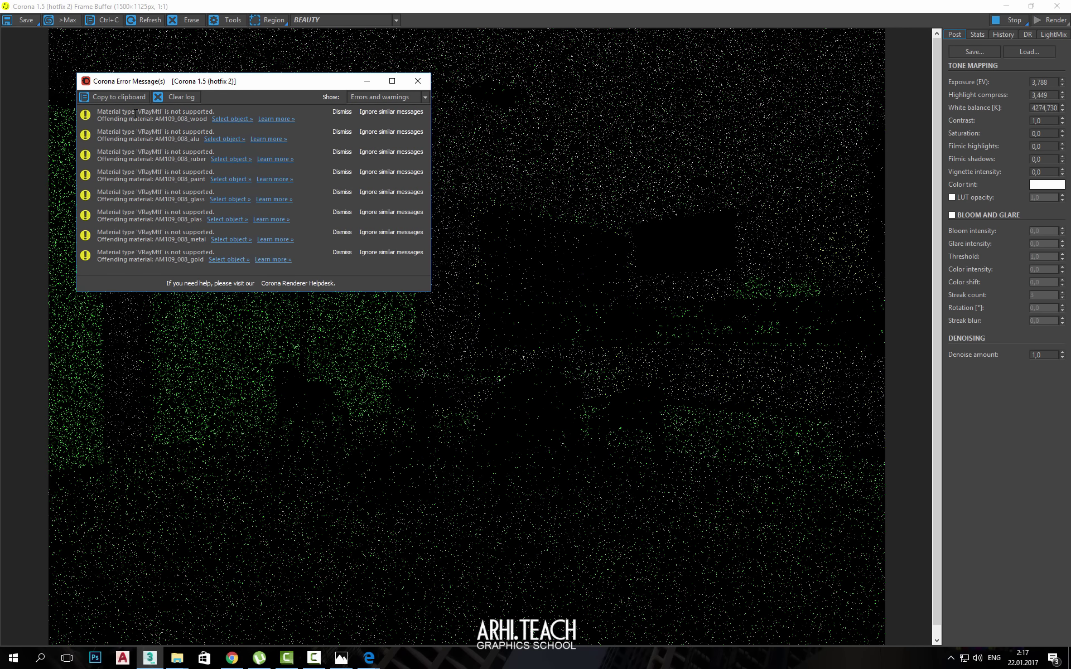
drag(136, 114, 157, 112)
click(418, 81)
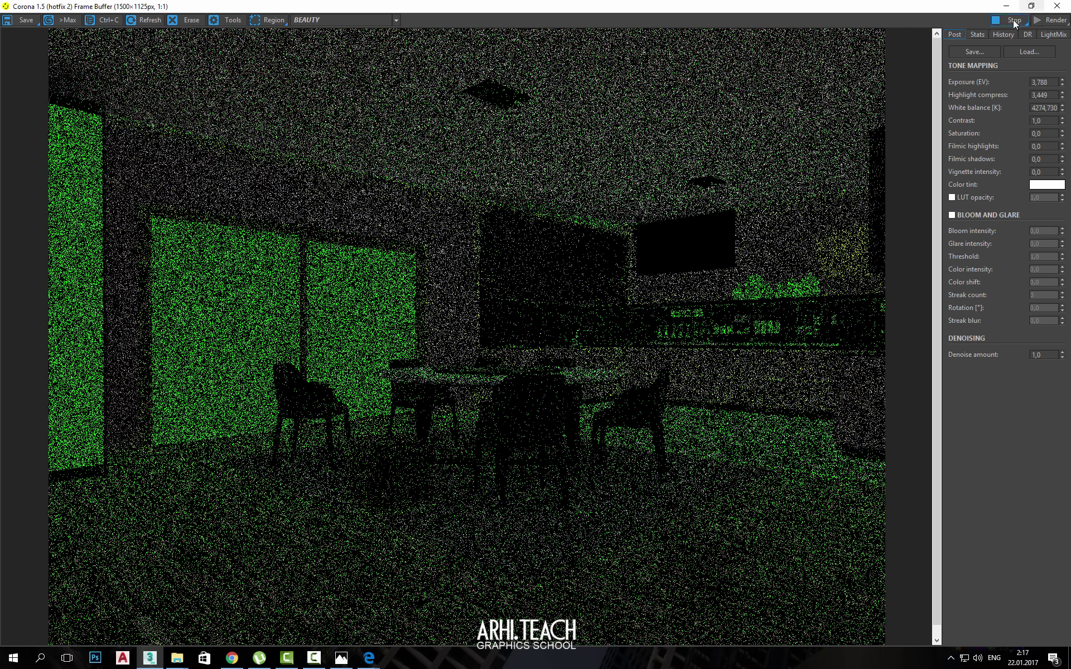
- Run coronaConverter_v1.29.ms to convert all materials to Corona, then render again
click(1057, 5)
click(461, 20)
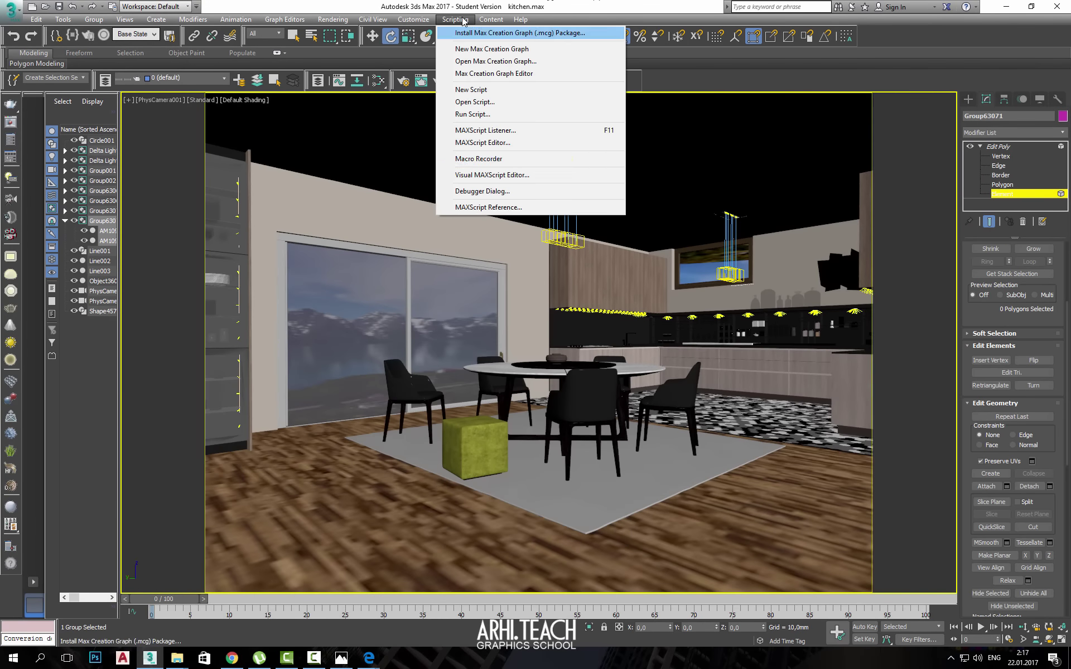
click(483, 113)
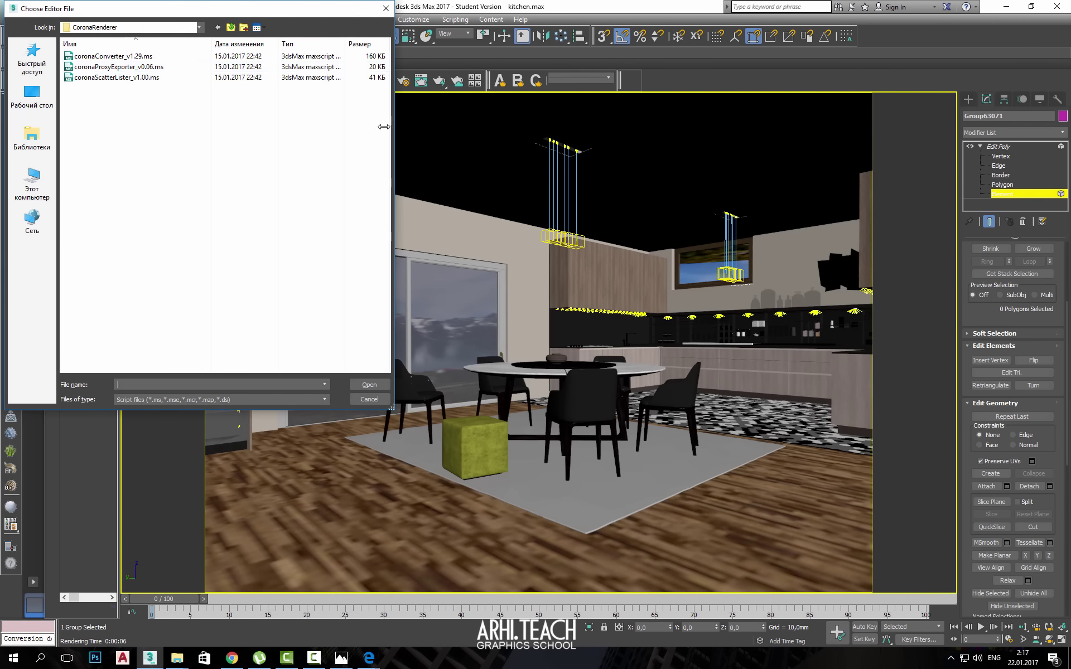
double_click(111, 55)
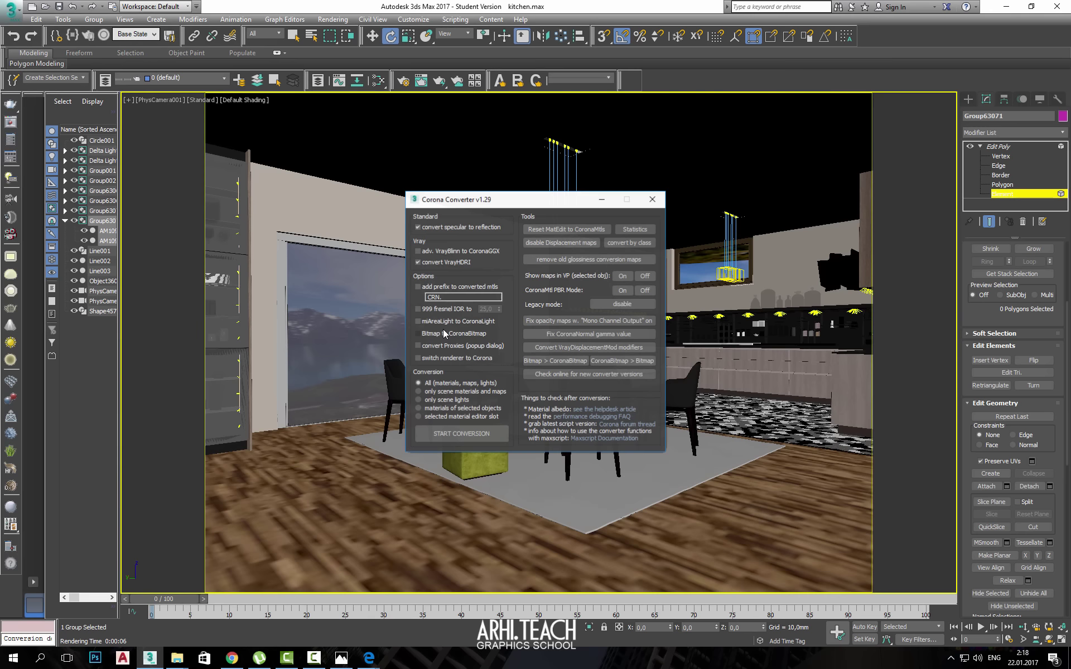
click(460, 435)
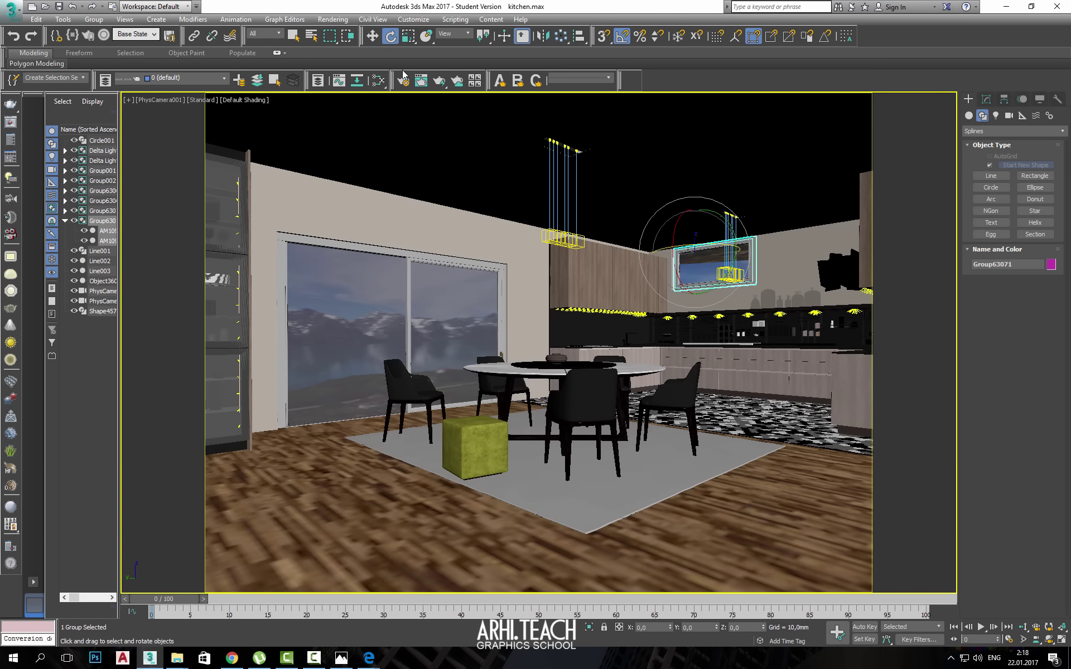
click(440, 84)
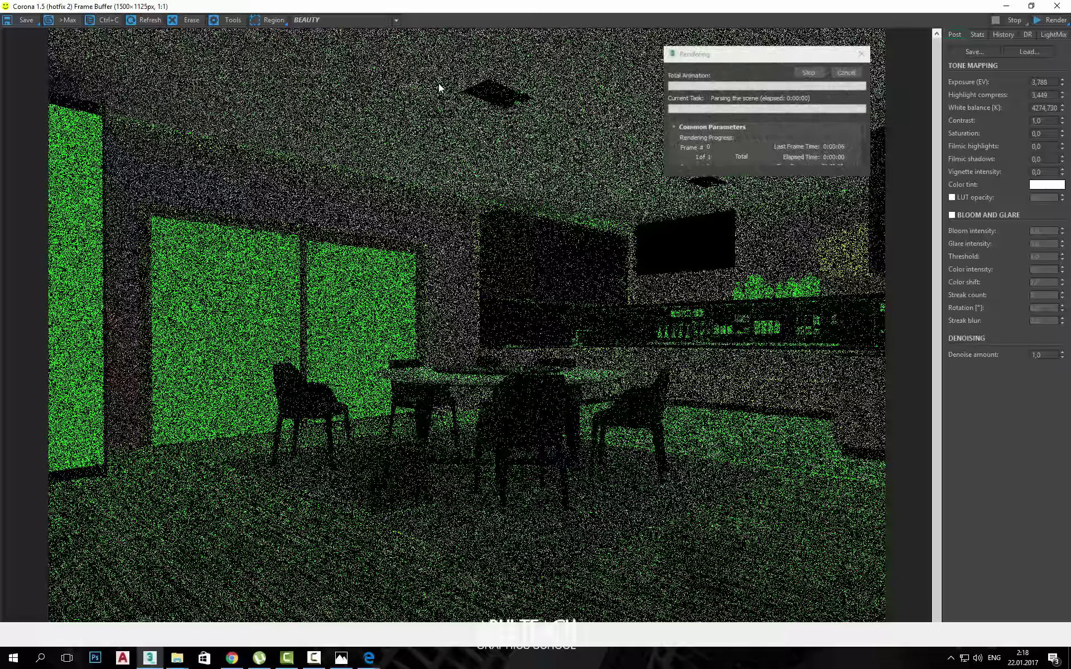
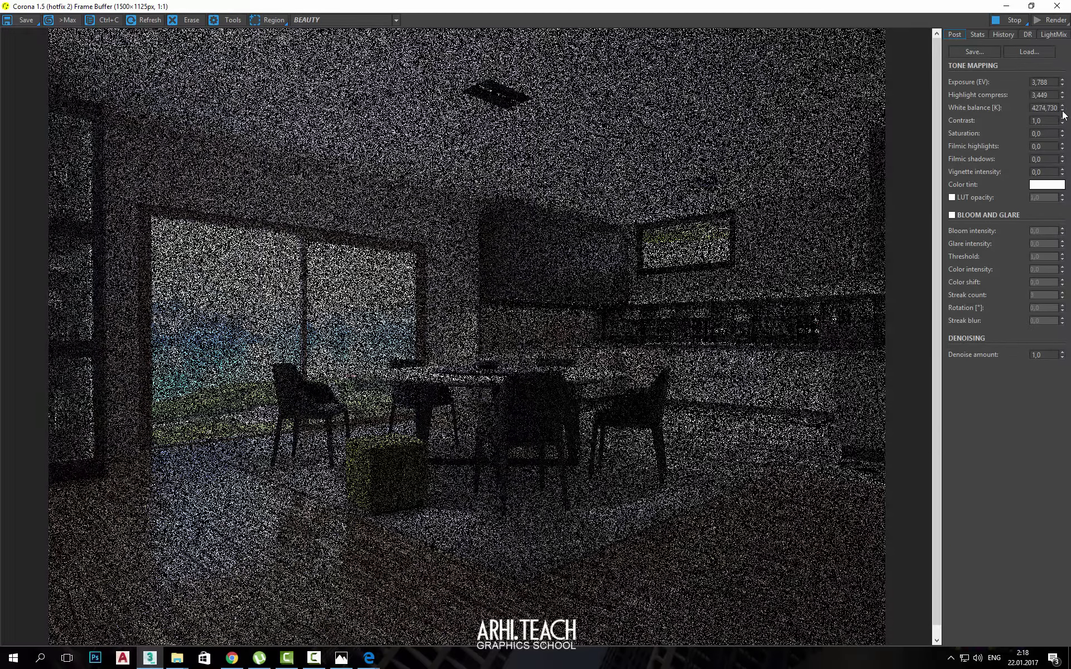
- Raise highlight compression, stop the noisy kitchen render, dismiss the denoiser error and close the Frame Buffer
drag(1061, 99, 1006, 322)
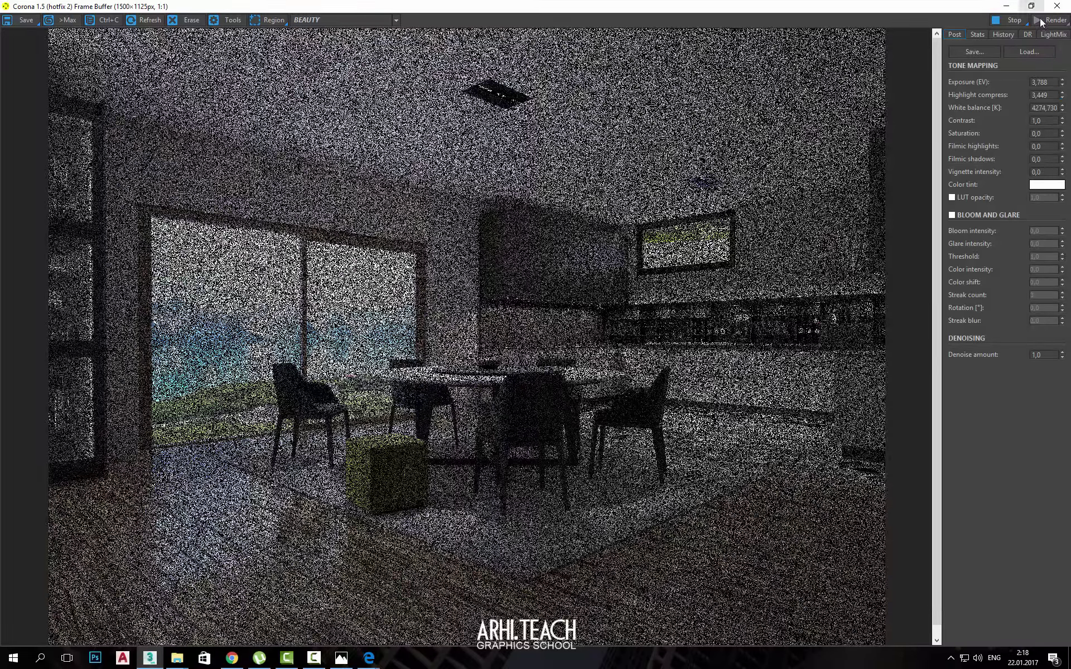
click(1016, 23)
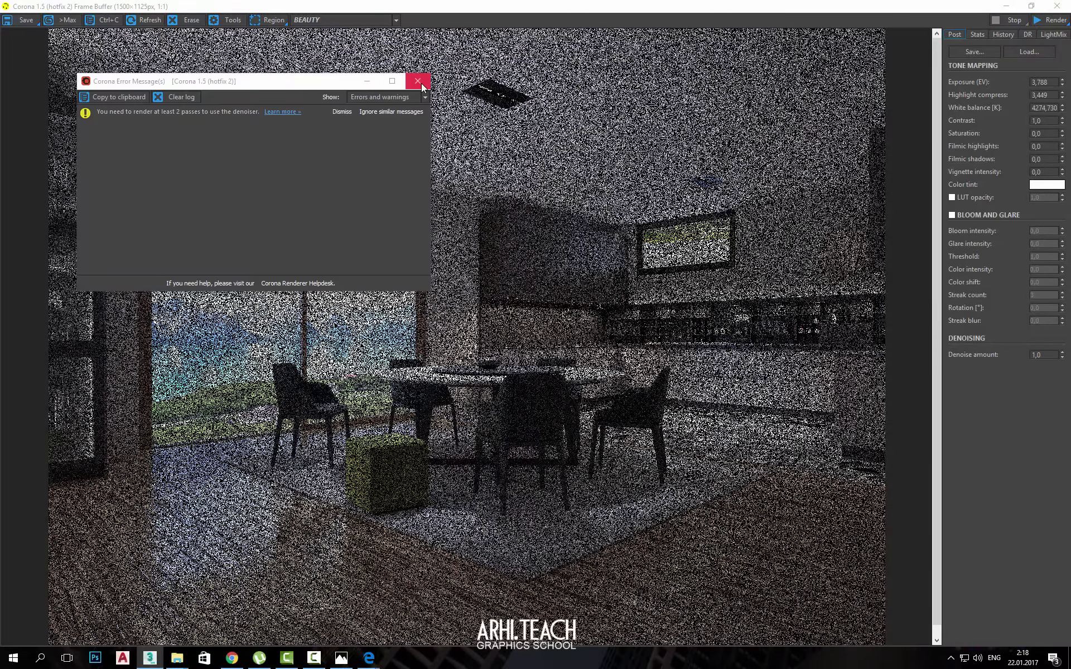
click(417, 82)
click(1057, 6)
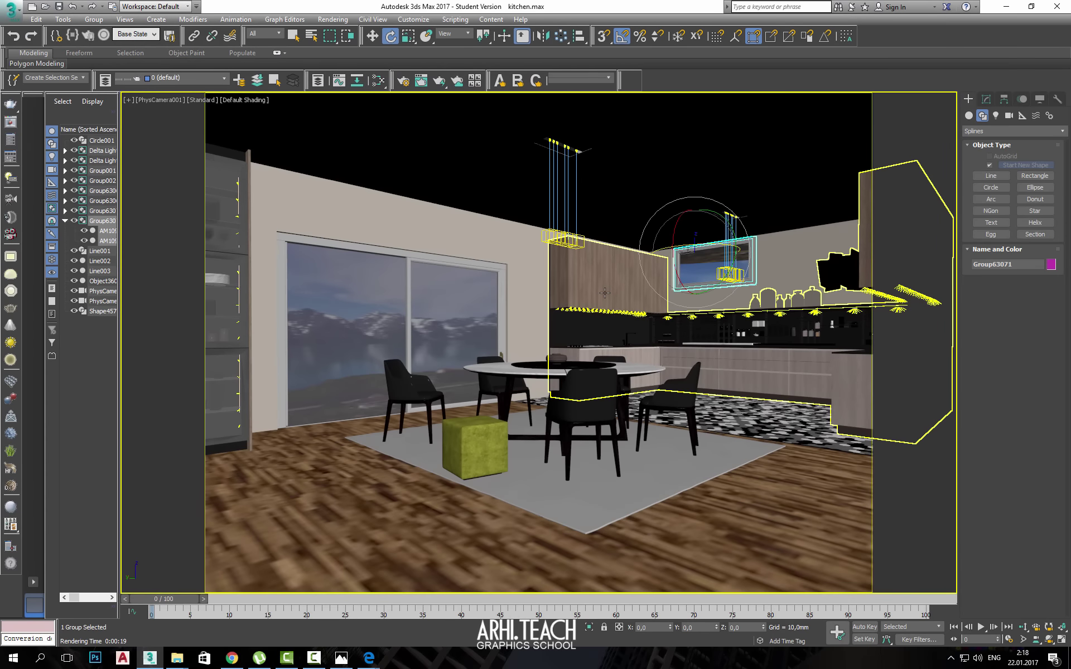
- Select the panorama cylinder Circle001 in perspective view and show its UVW Map settings
key(p)
scroll(471, 306, down, 5)
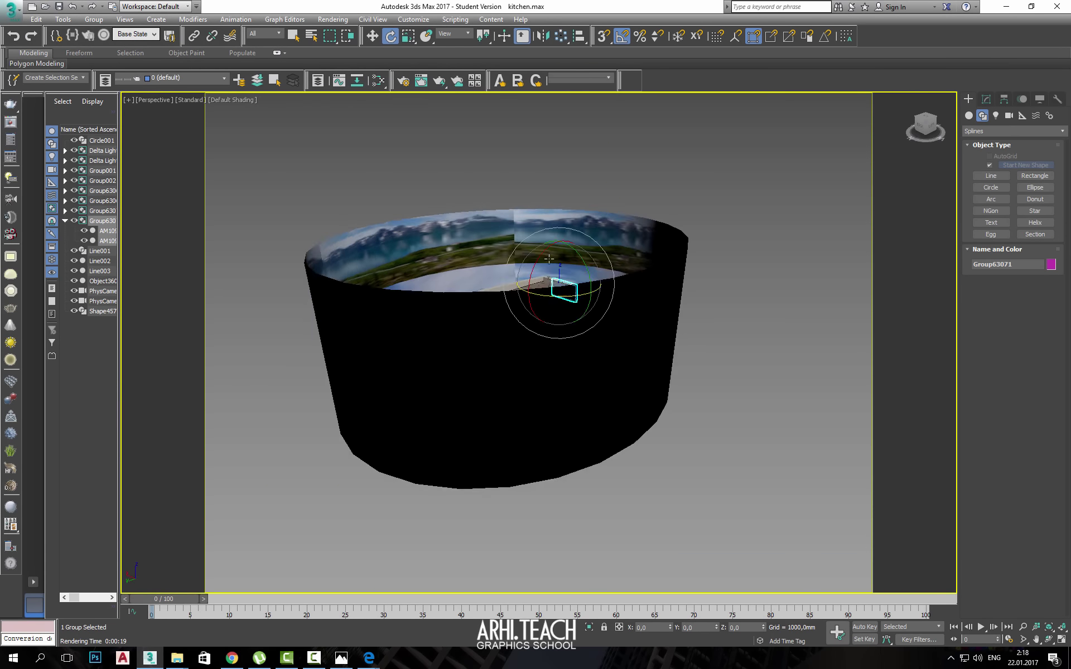
alt+middle_drag(485, 292, 632, 250)
click(632, 251)
scroll(681, 299, up, 4)
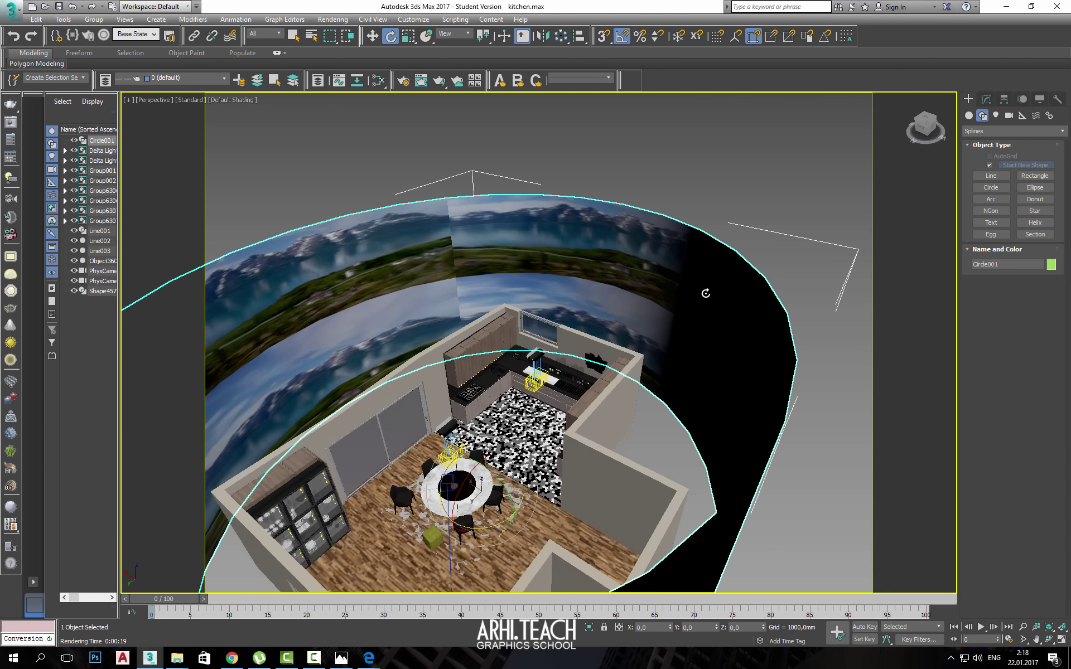
click(988, 102)
click(1015, 156)
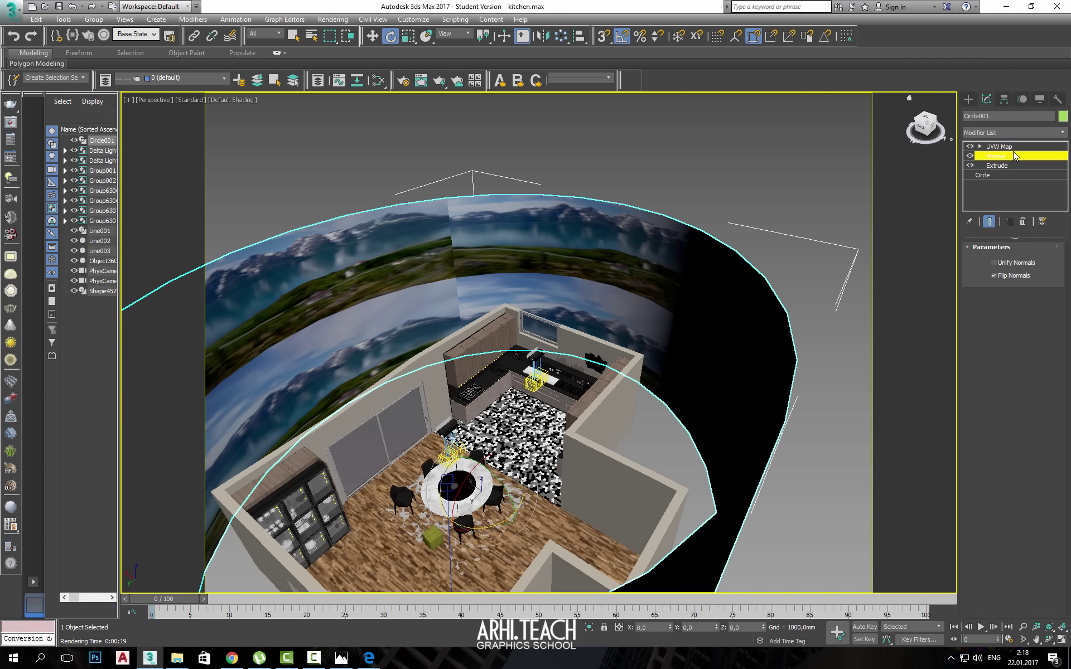
- Uniformly scale Circle001 up to 149.5%
right_click(410, 36)
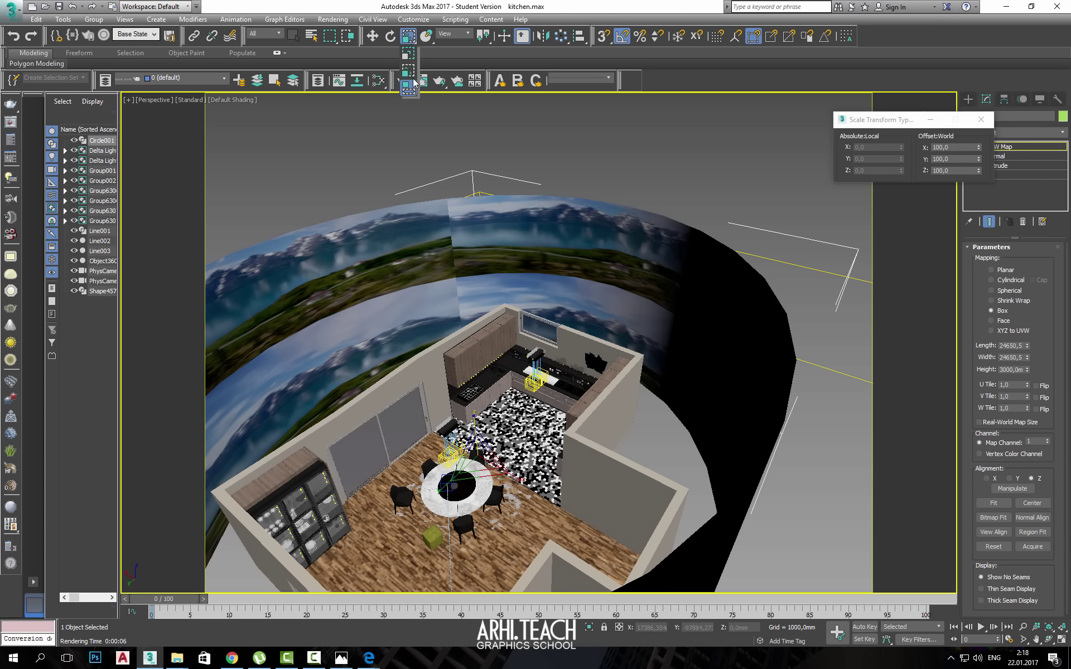
click(410, 37)
drag(409, 36, 409, 54)
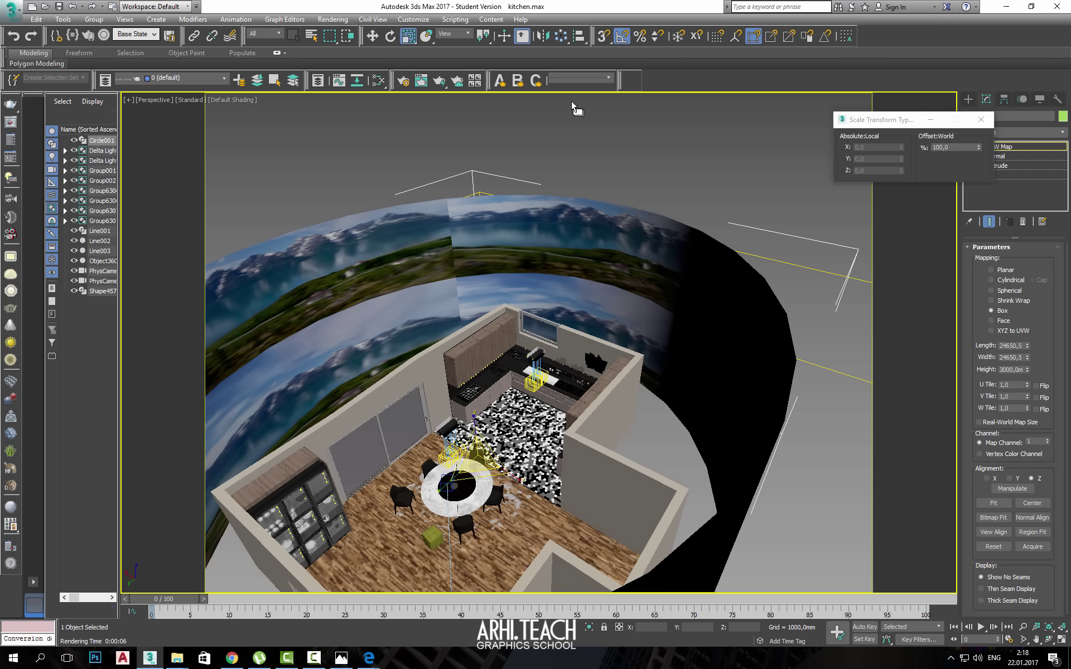
mouse_move(978, 147)
mouse_down()
mouse_move(866, 509)
mouse_move(803, 581)
mouse_up()
- Check the mountain backdrop through PhysCamera001 in wireframe and shaded, then reframe the perspective view
key(c)
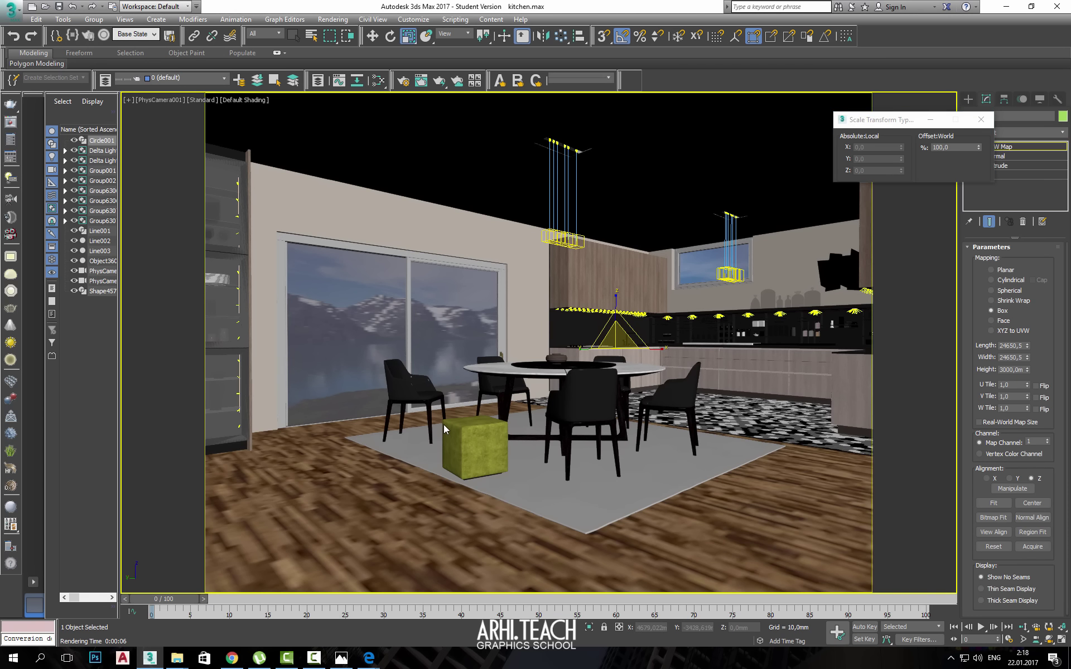
key(F3)
key(F3)
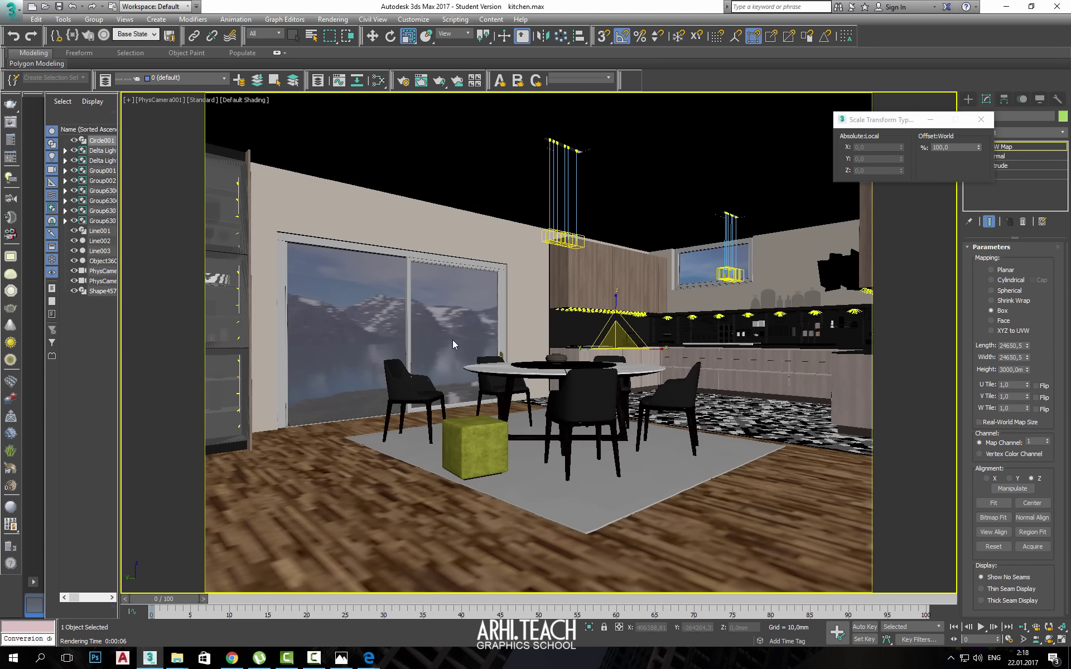
key(F3)
key(F3)
key(p)
key(z)
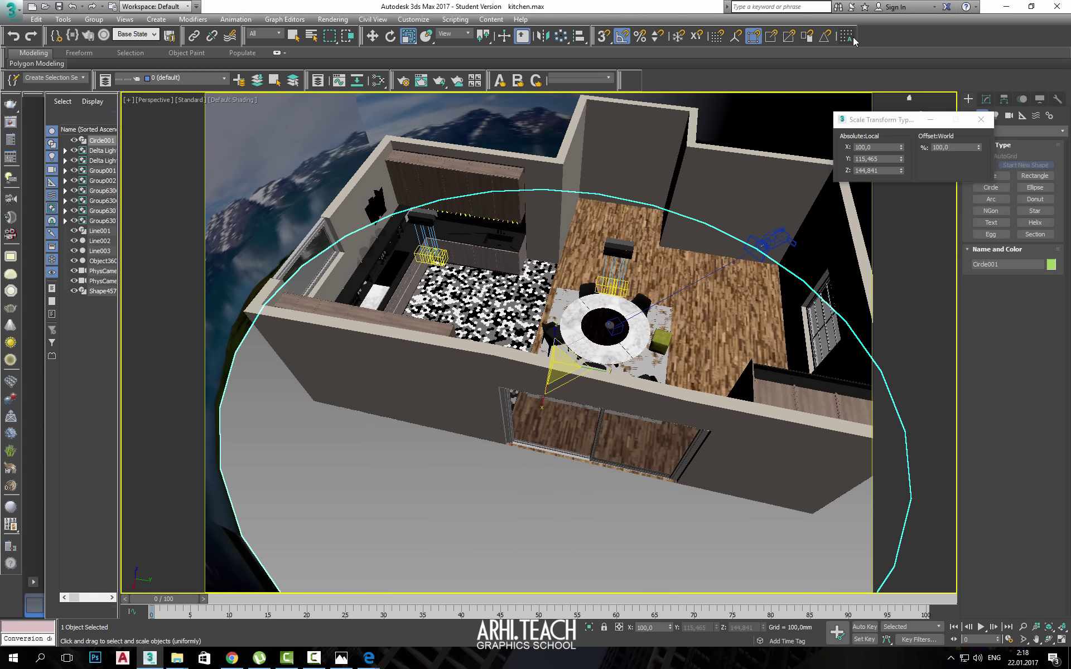
drag(960, 119, 892, 48)
- Create a flat pink box outside the kitchen door, shift it along Y, and isolate it
click(969, 115)
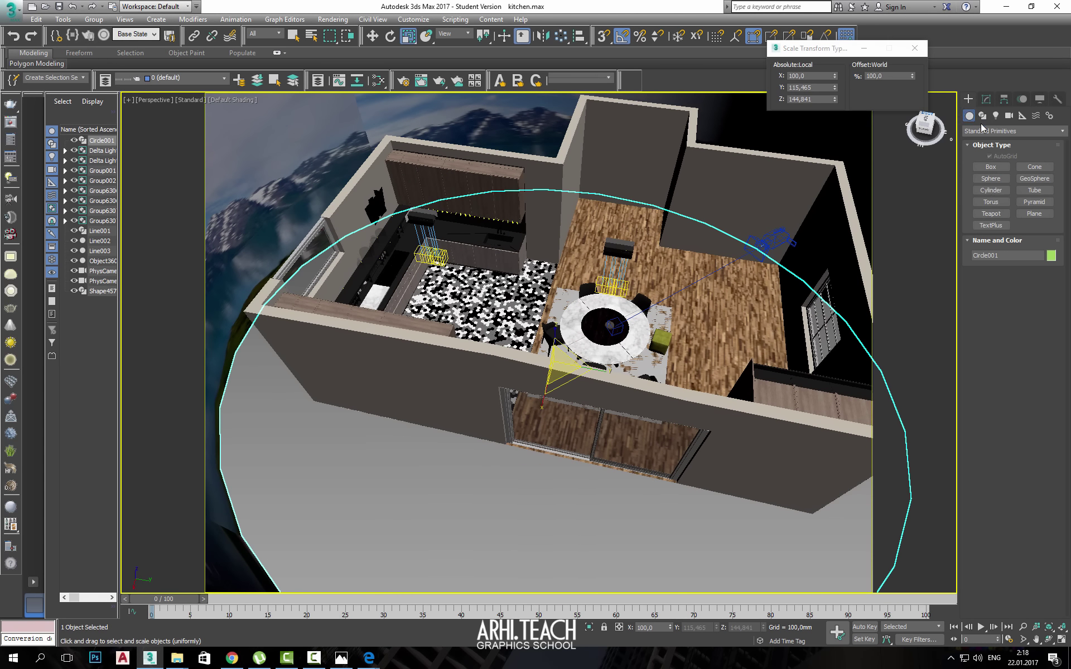
click(991, 166)
scroll(467, 426, up, 8)
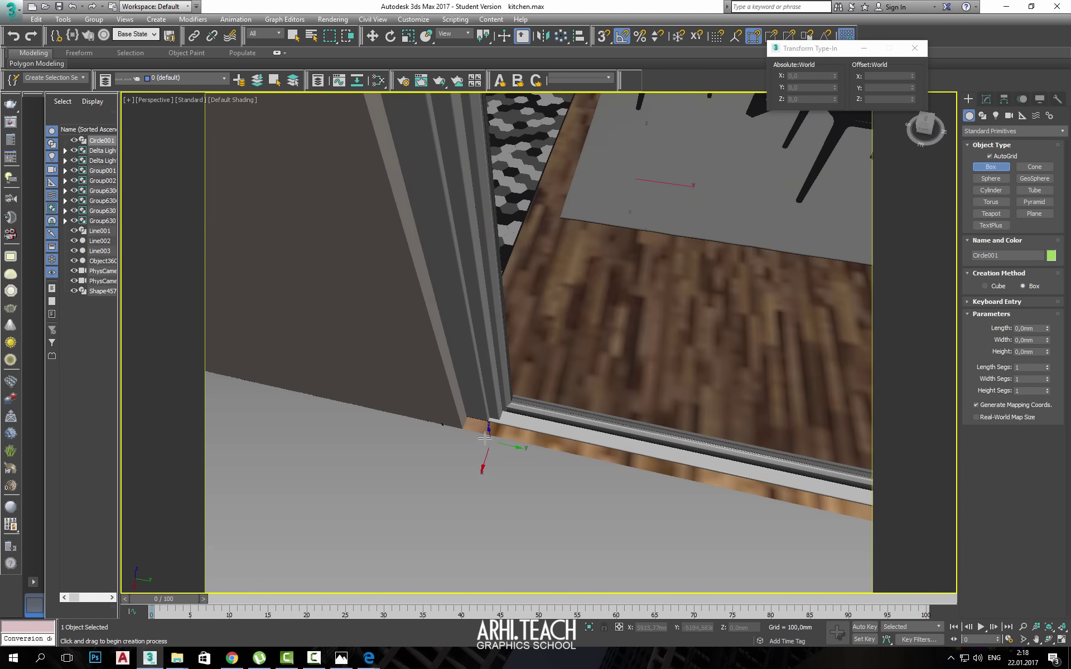
scroll(466, 427, down, 5)
mouse_move(574, 474)
mouse_down()
mouse_move(797, 585)
mouse_move(796, 595)
mouse_up()
scroll(742, 536, down, 5)
click(780, 594)
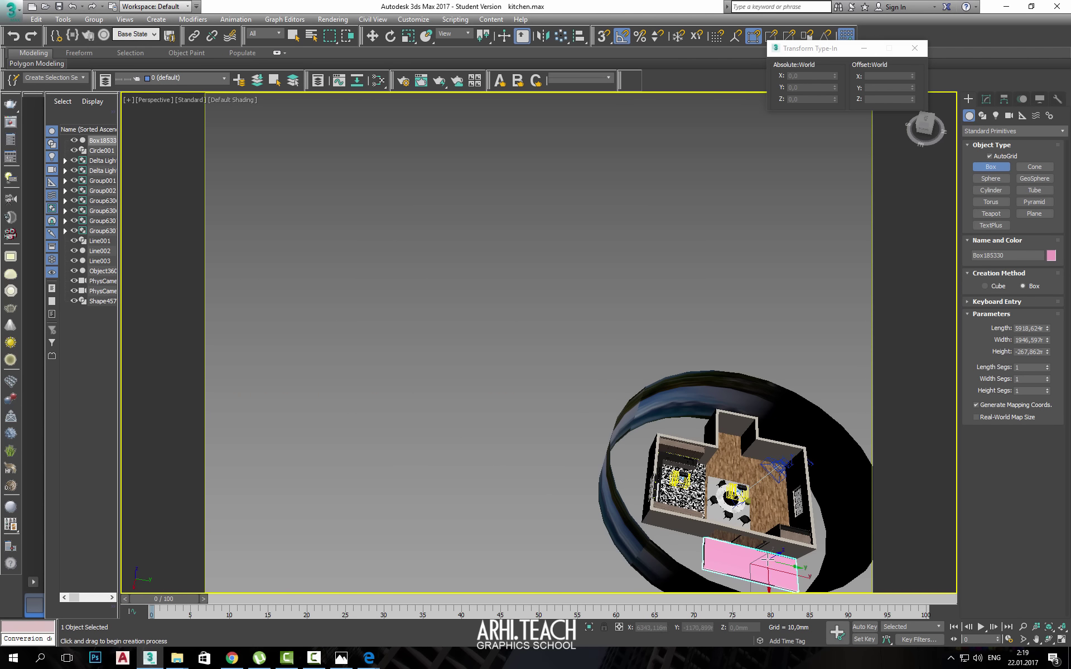
key(w)
drag(751, 574, 775, 551)
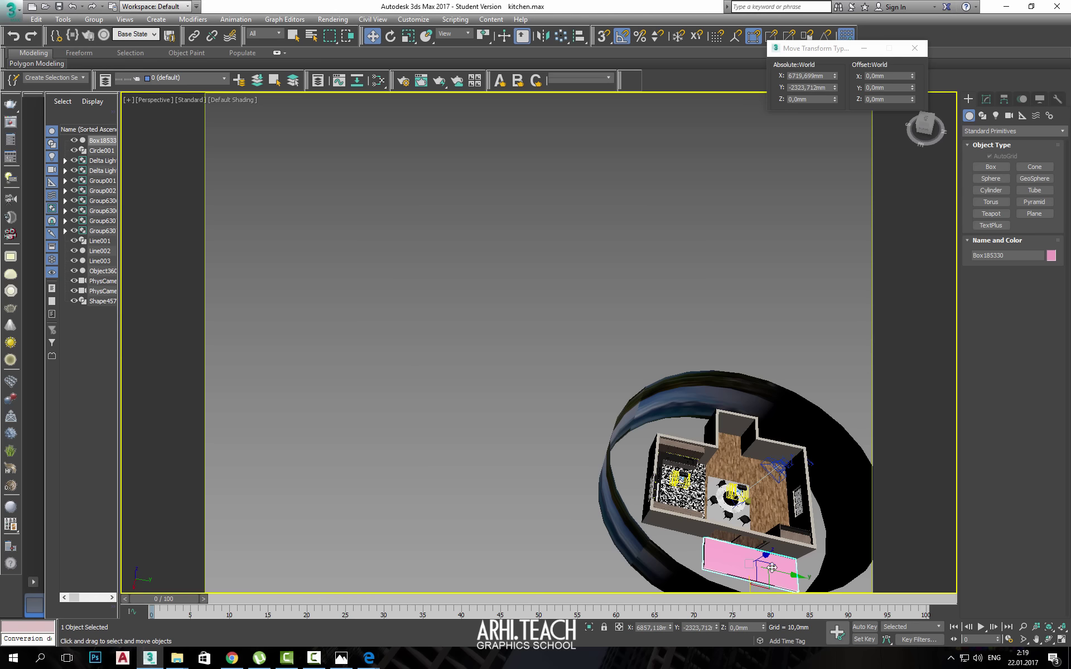
key(alt+q)
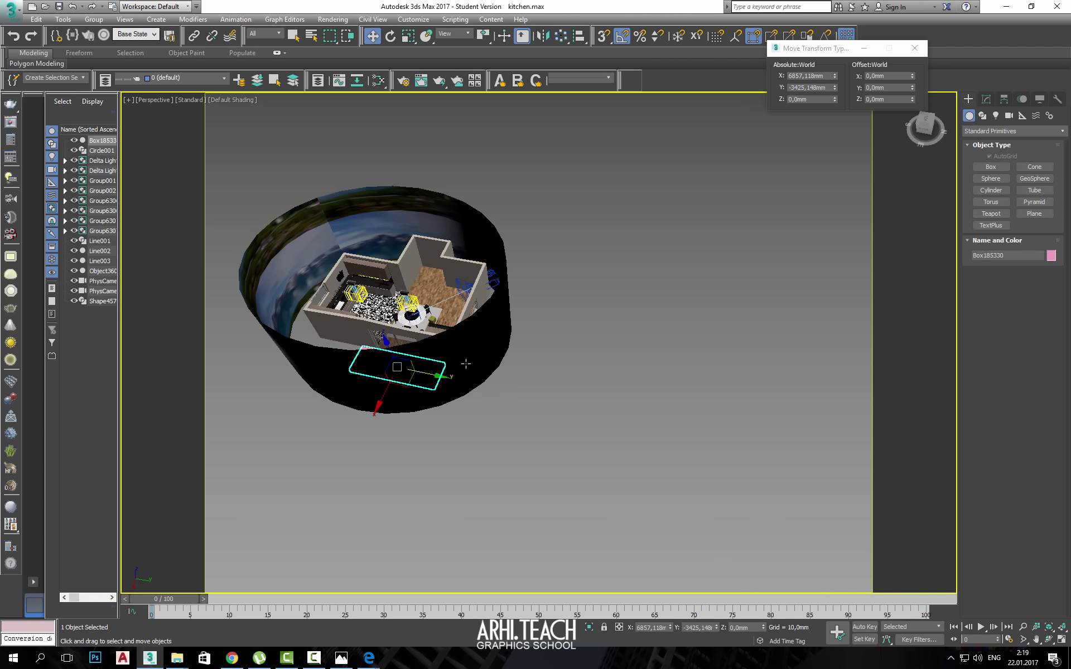
- Draw a four-point Line spline along three top edges of the pink box
click(983, 116)
click(991, 176)
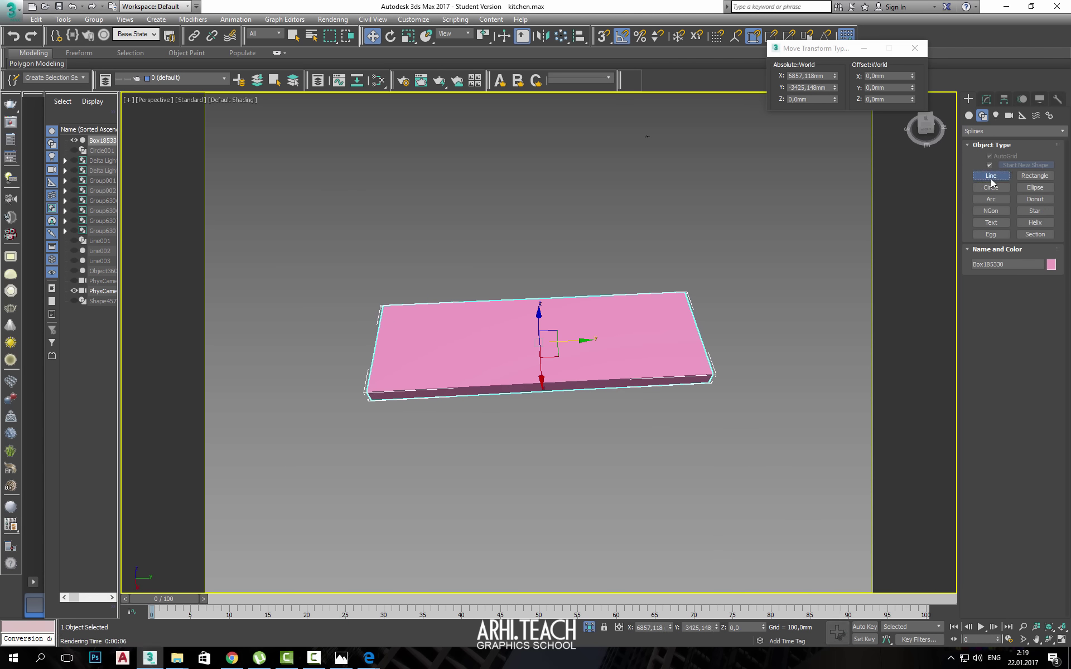
click(384, 306)
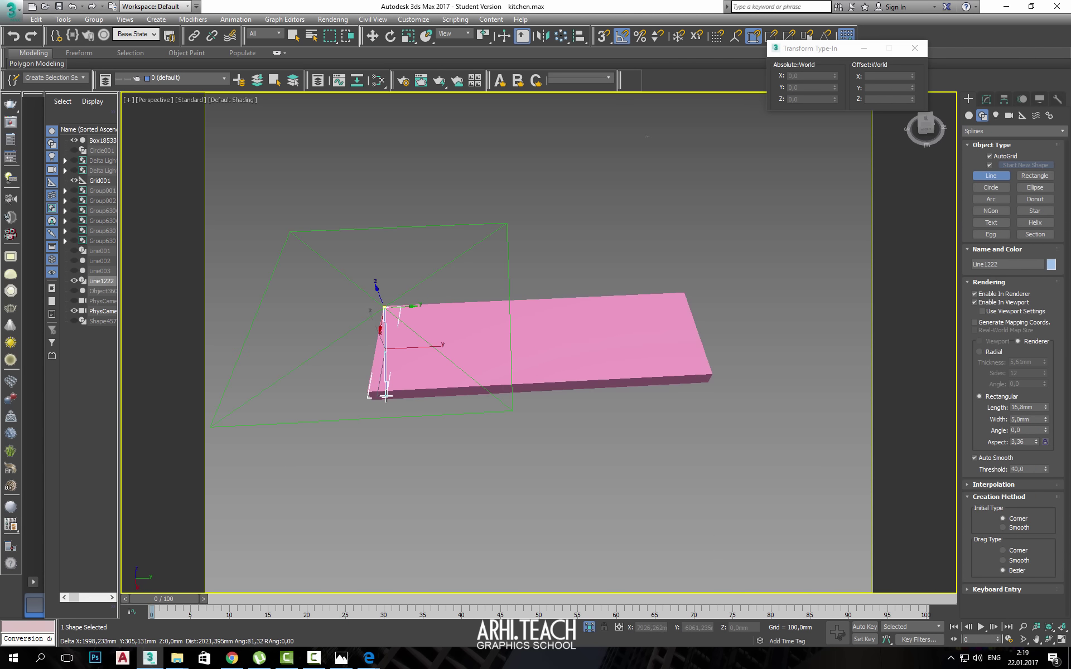
click(368, 387)
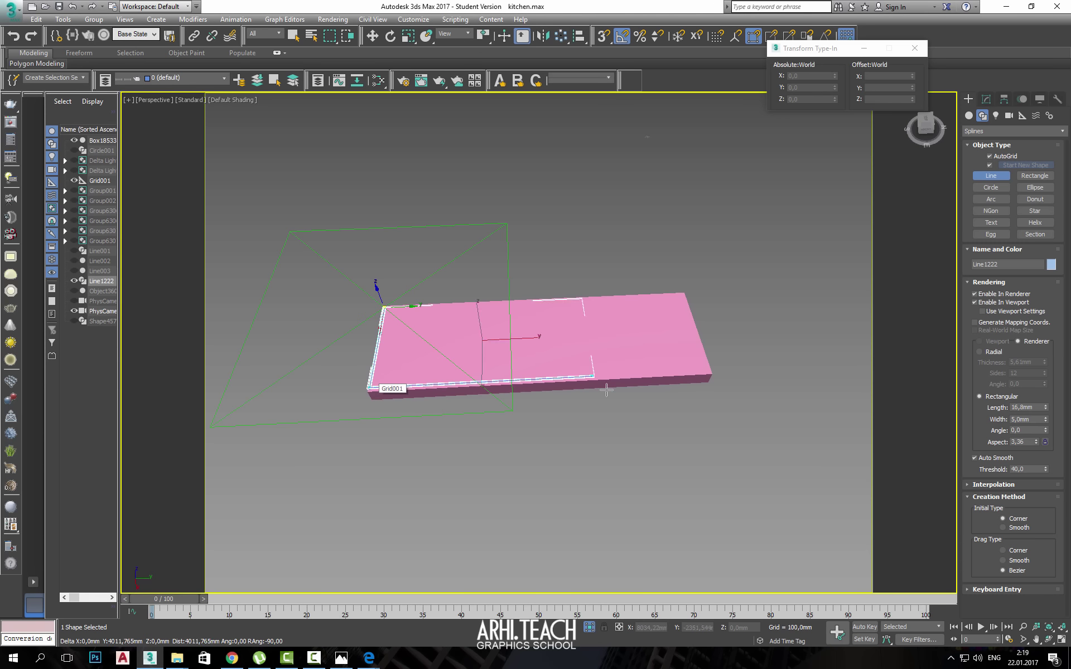
click(705, 371)
click(687, 290)
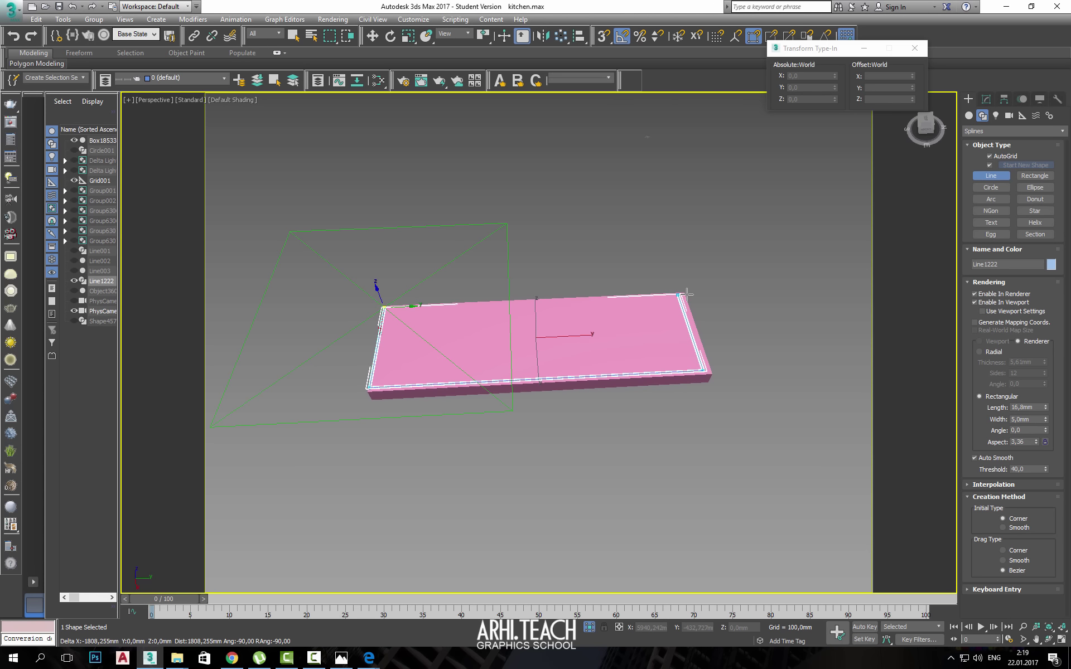
right_click(787, 301)
- Switch the geometry category to AEC Extended objects
click(969, 116)
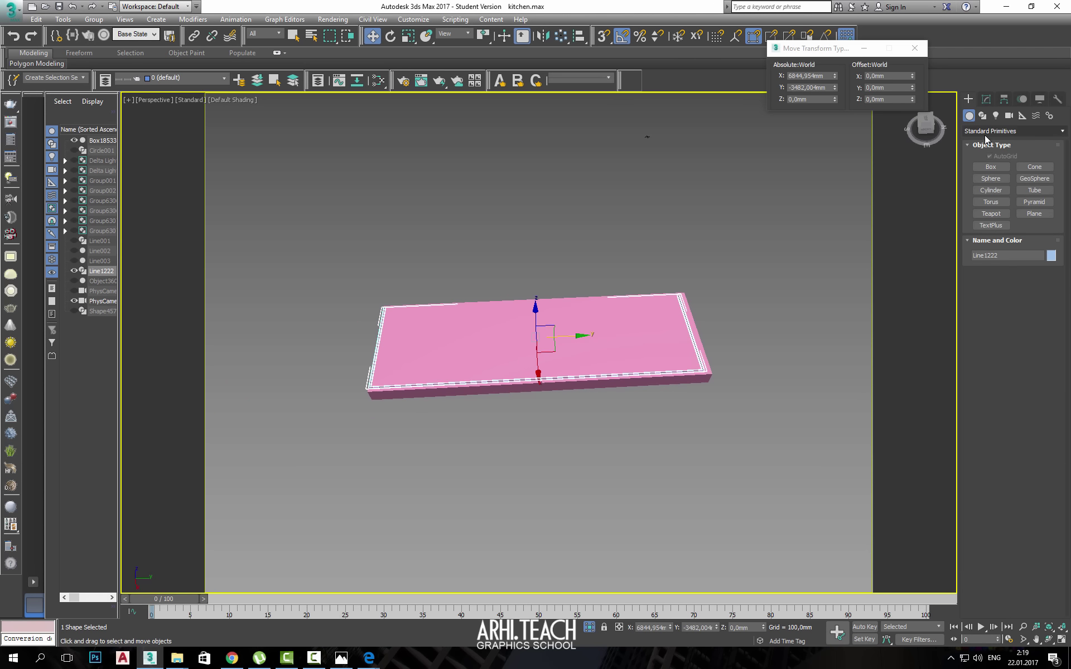
click(988, 134)
click(993, 240)
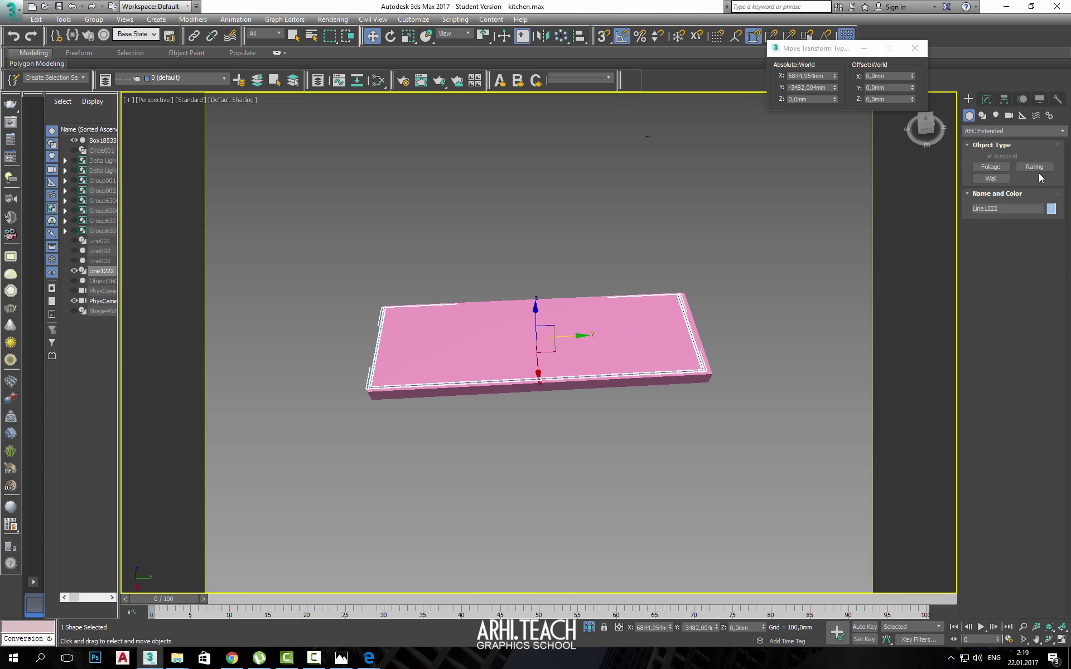
- Create a railing and use Line1222 as its railing path
click(1035, 167)
drag(781, 410, 531, 429)
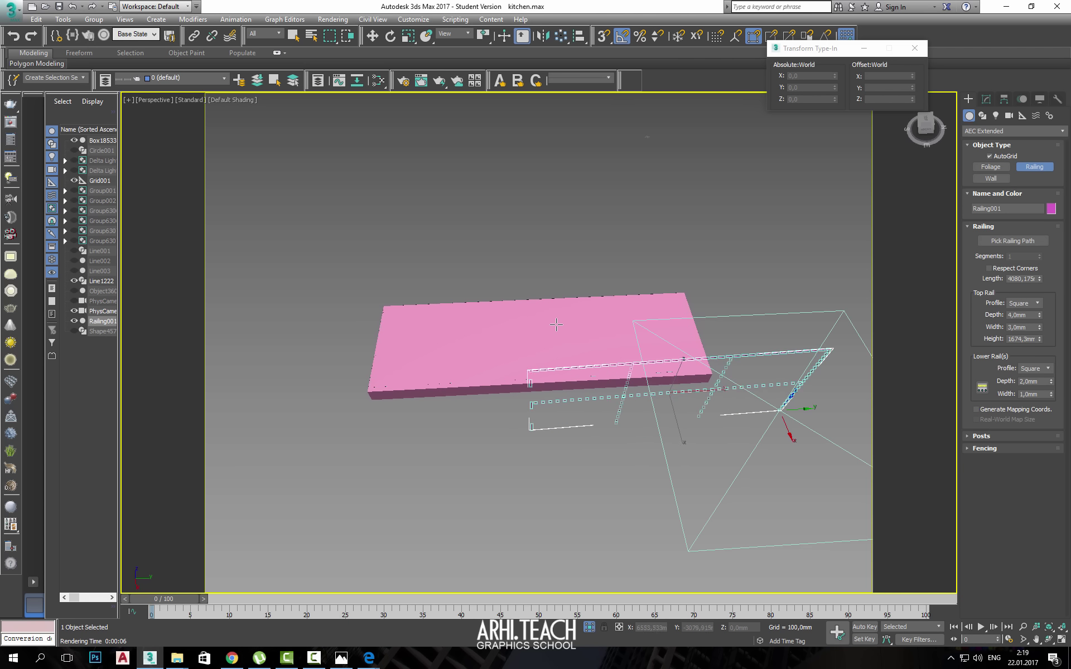
click(557, 352)
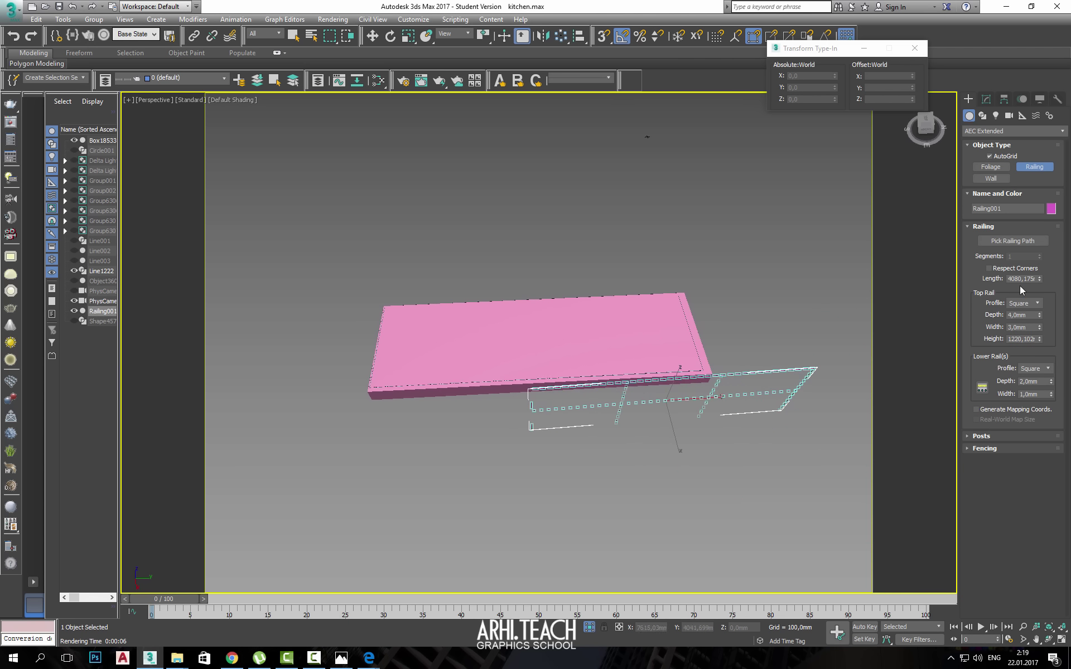
alt+middle_drag(694, 306, 669, 312)
click(1012, 240)
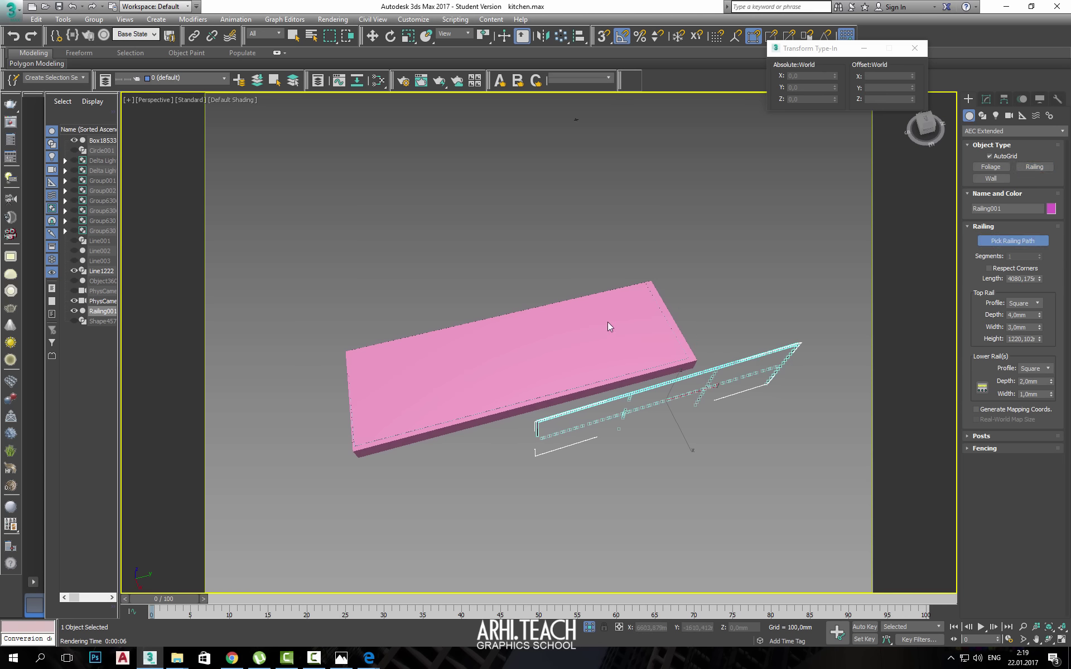
click(663, 309)
alt+middle_drag(662, 310, 726, 324)
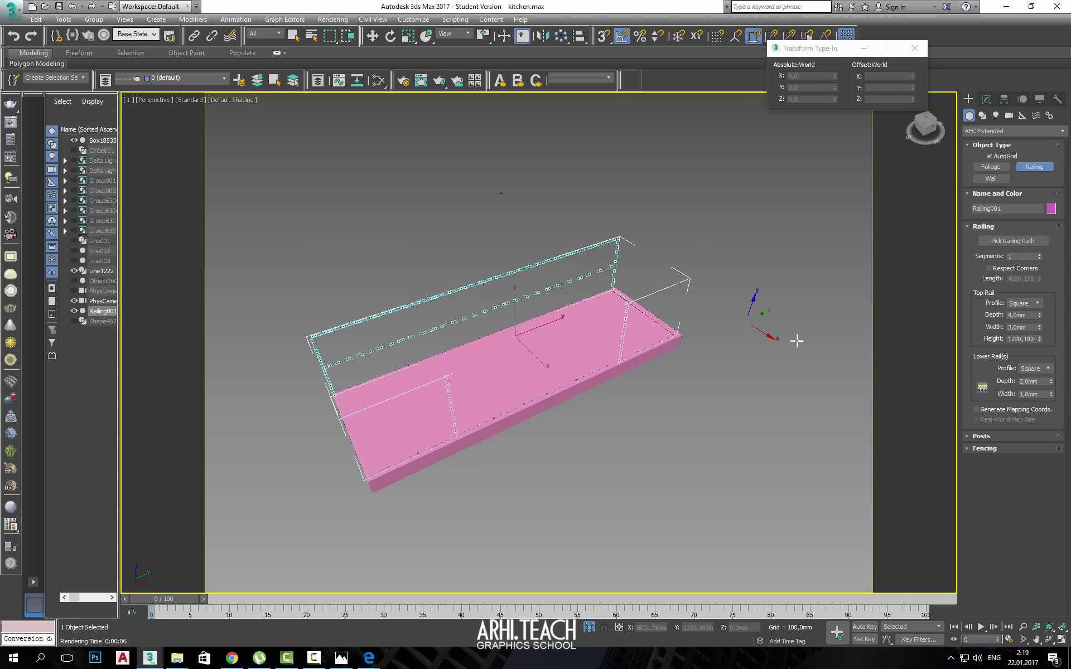
- Set railing Segments 3 with Respect Corners, top rail depth 44,8, lower rail depth 20,12, two lower rails
click(1037, 254)
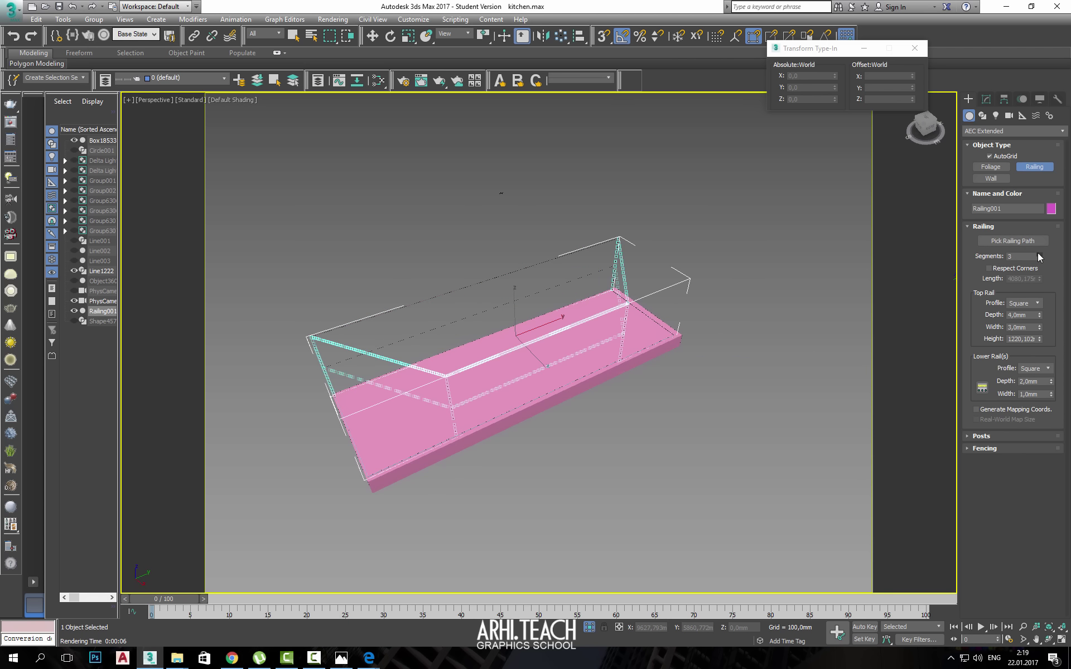
click(1001, 272)
alt+middle_drag(953, 299, 933, 258)
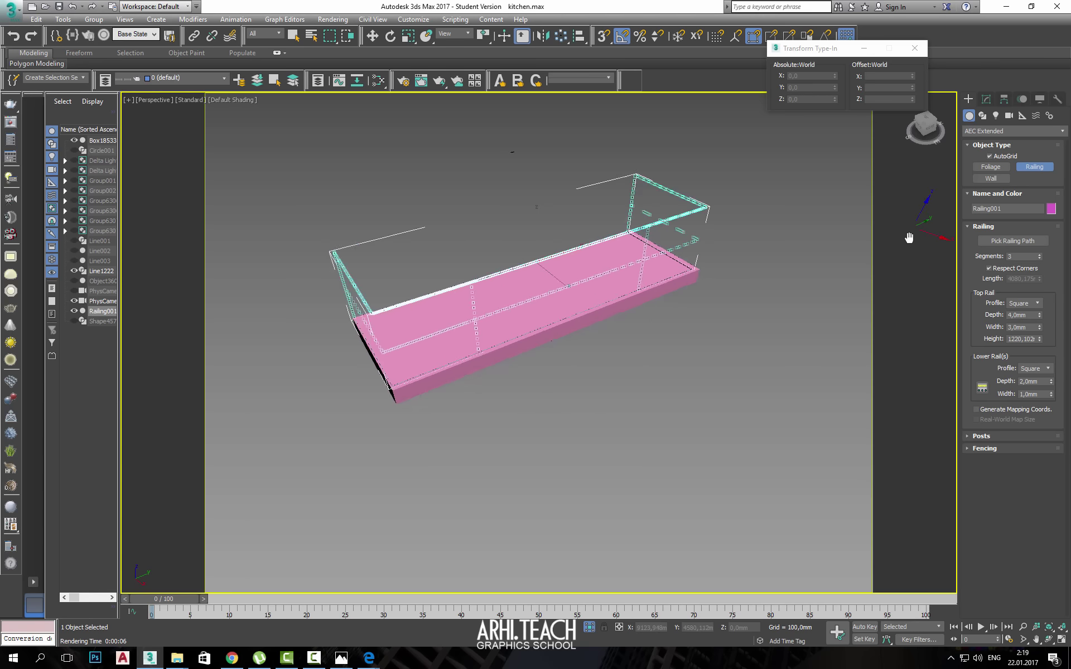
mouse_move(1038, 315)
mouse_down()
mouse_move(1040, 338)
mouse_move(1039, 304)
mouse_up()
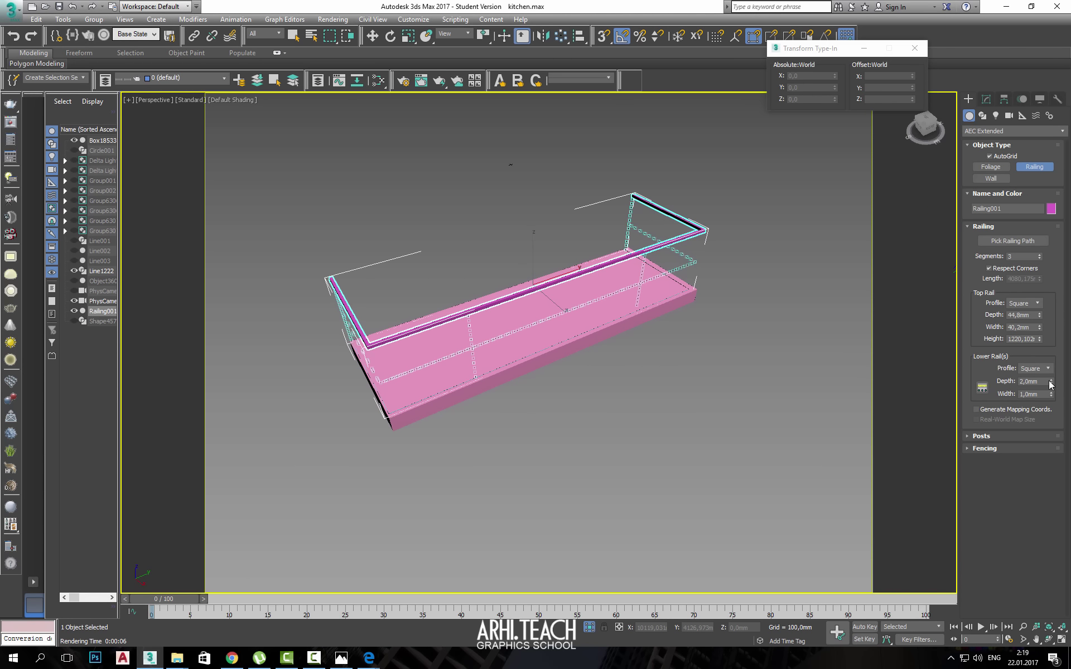
drag(1051, 384, 987, 385)
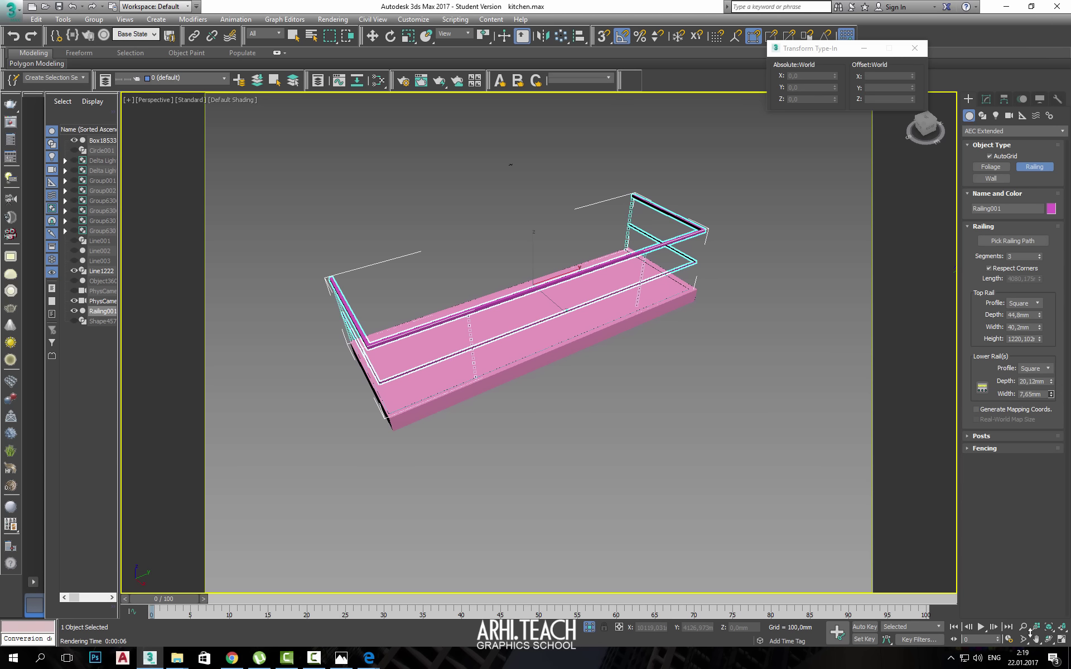
click(983, 388)
click(115, 48)
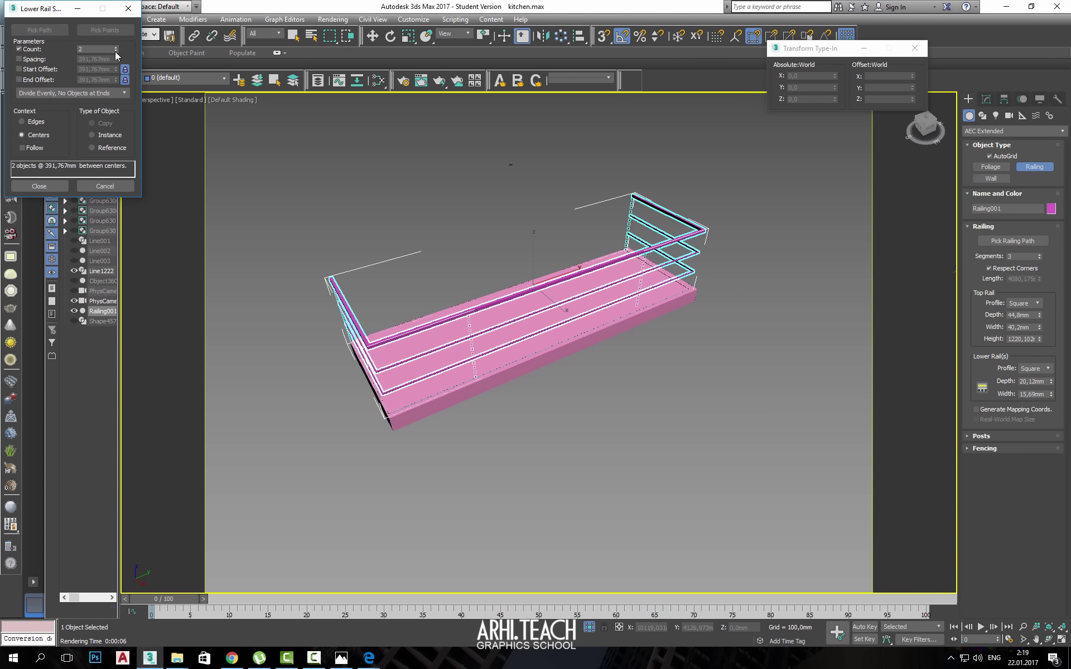
click(38, 186)
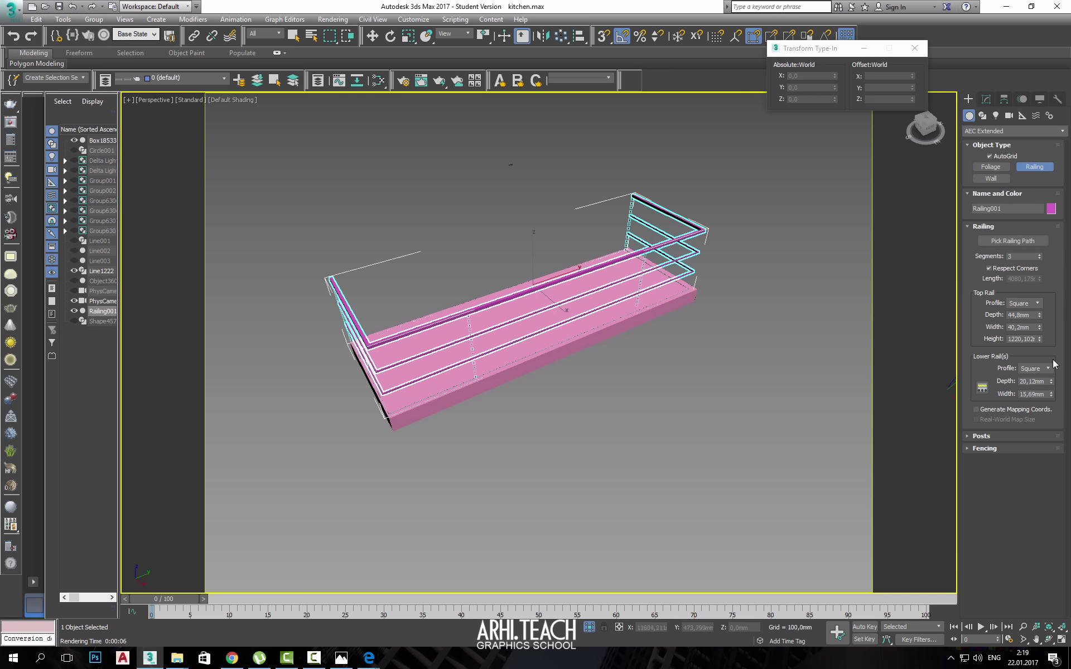
- Give the railing posts depth 44,32 mm, width 25,56 mm and a spacing count of 4
click(983, 438)
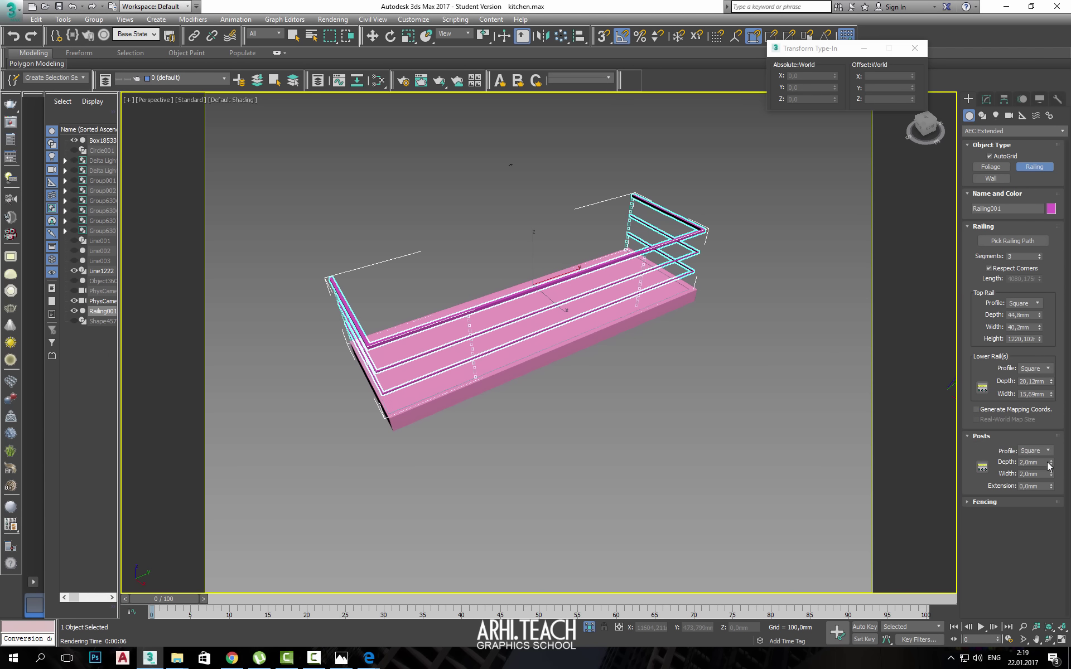
mouse_move(1051, 463)
mouse_down()
mouse_move(1052, 441)
mouse_move(982, 382)
mouse_up()
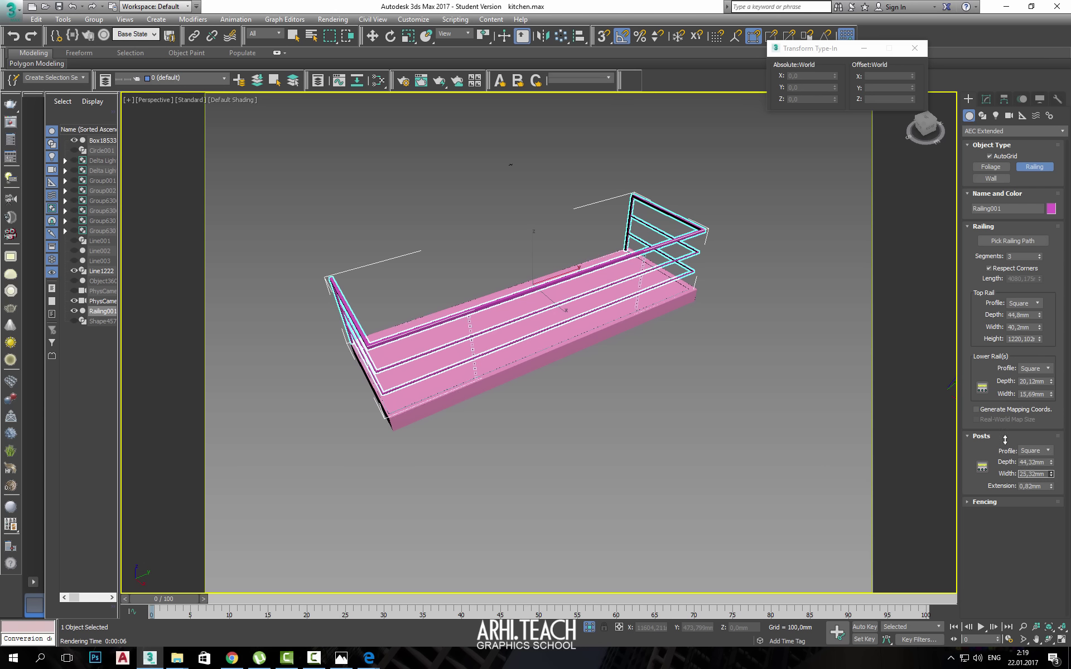
drag(981, 382, 981, 391)
click(983, 466)
click(115, 47)
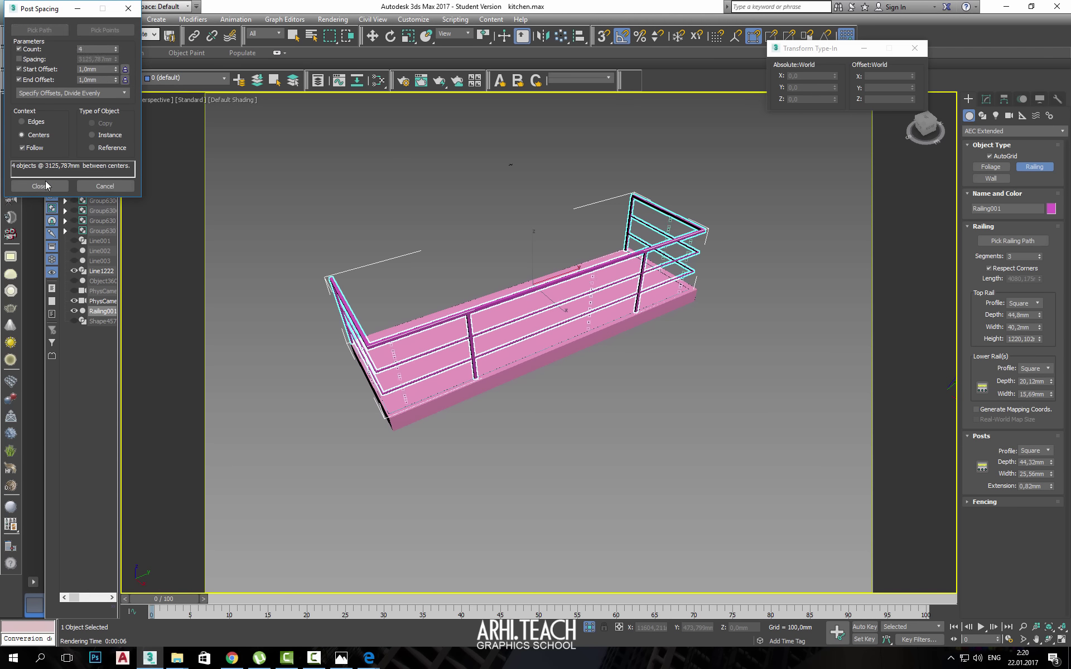
click(39, 185)
- Switch the pickets to a Round profile and enlarge their depth and width
click(1018, 506)
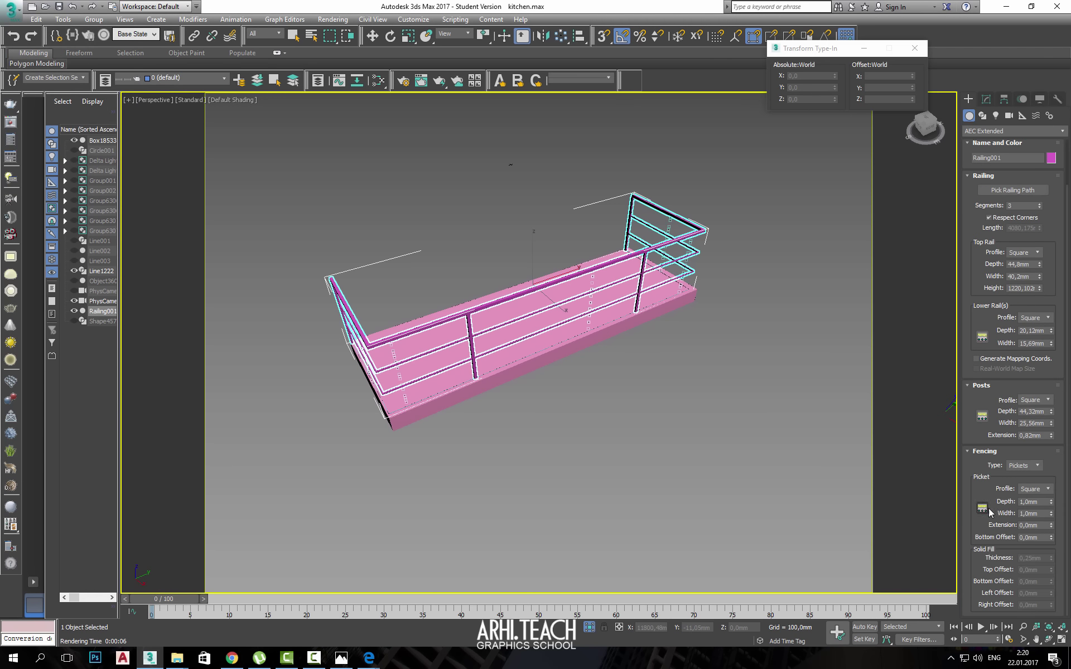
drag(1053, 505, 590, 178)
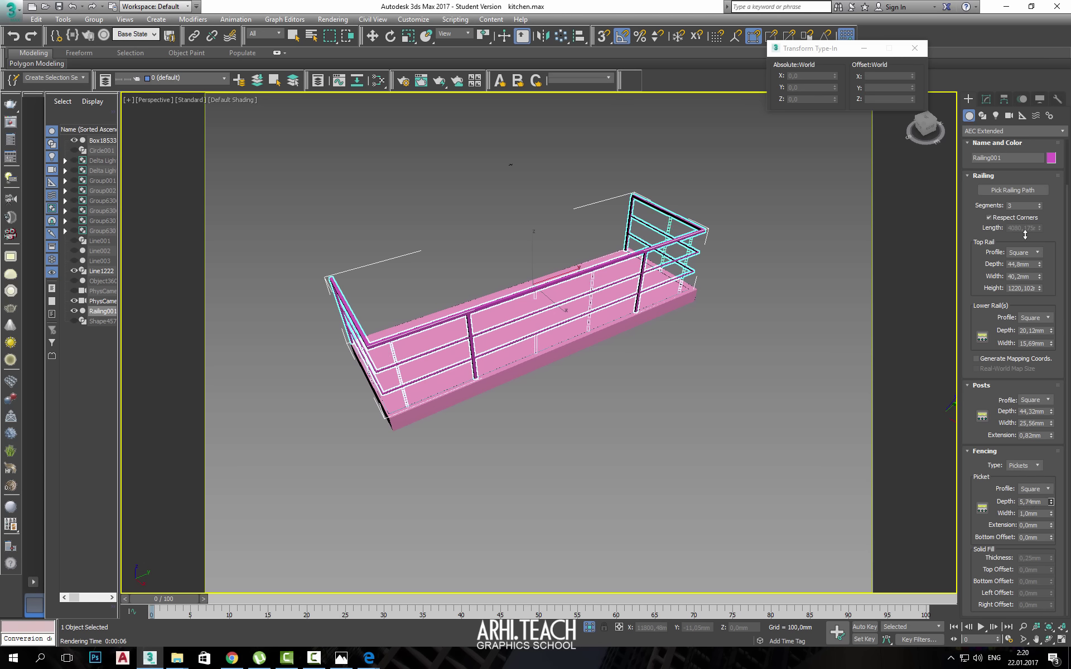
drag(1051, 514, 1051, 505)
click(1035, 489)
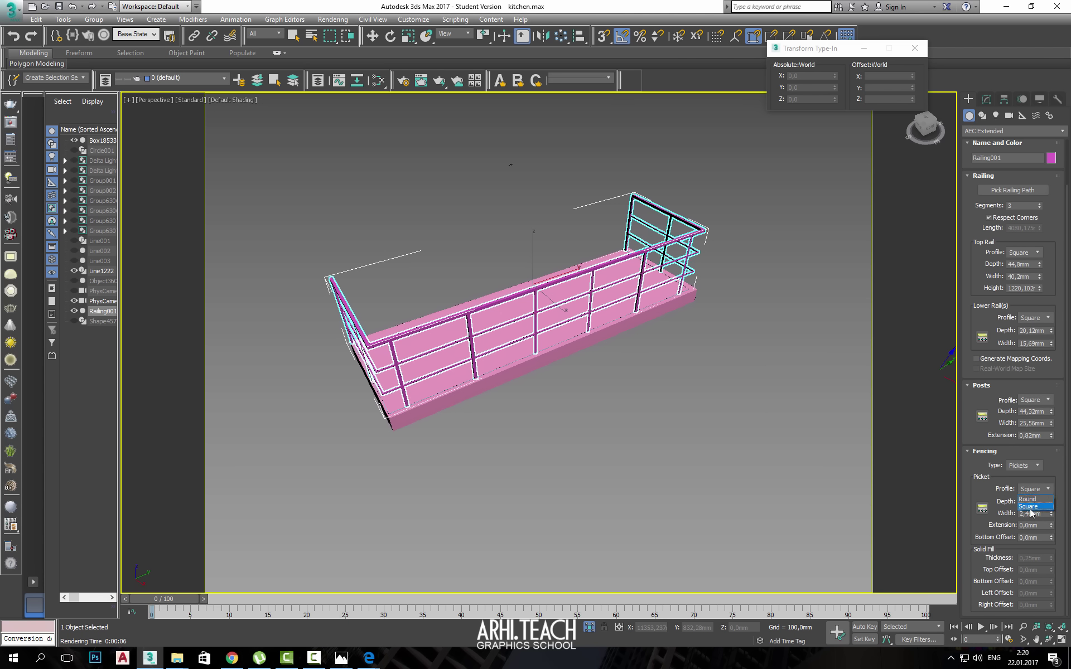
click(1027, 499)
alt+middle_drag(559, 426, 604, 438)
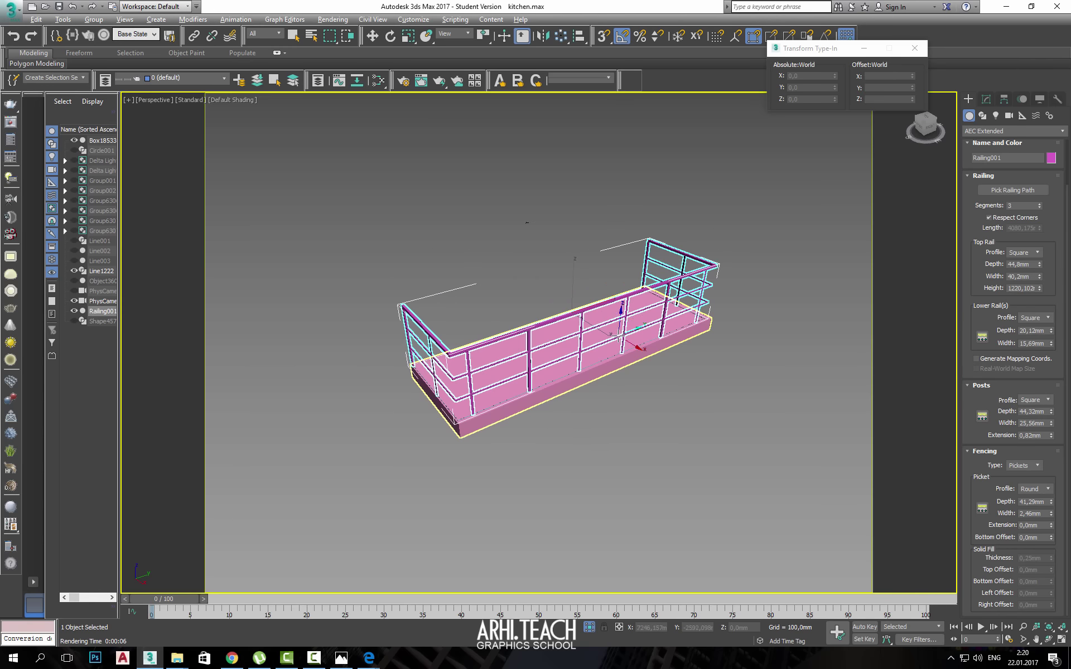
scroll(624, 334, up, 5)
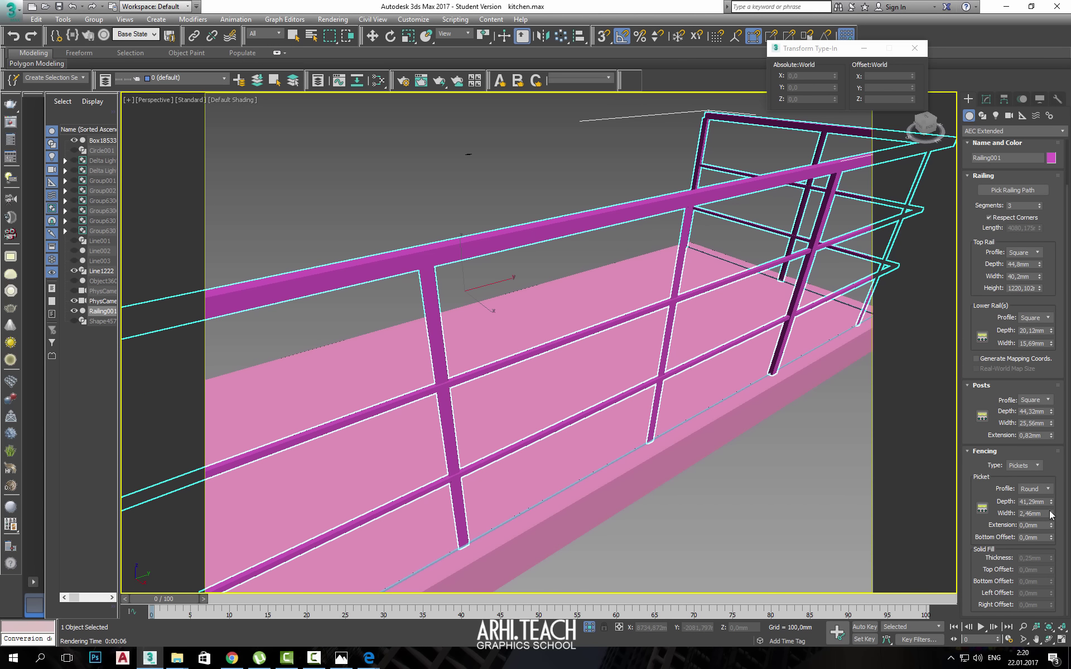
drag(1051, 517, 1052, 486)
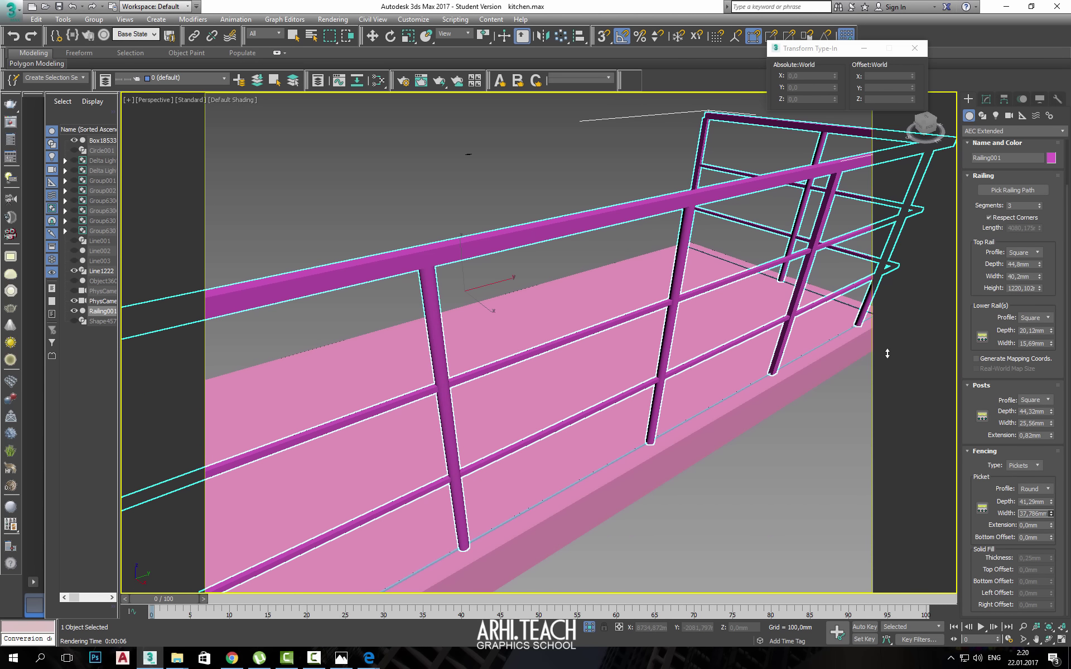
click(1034, 503)
- Set picket depth and width to 22 mm
key(Tab)
text(22)
key(Return)
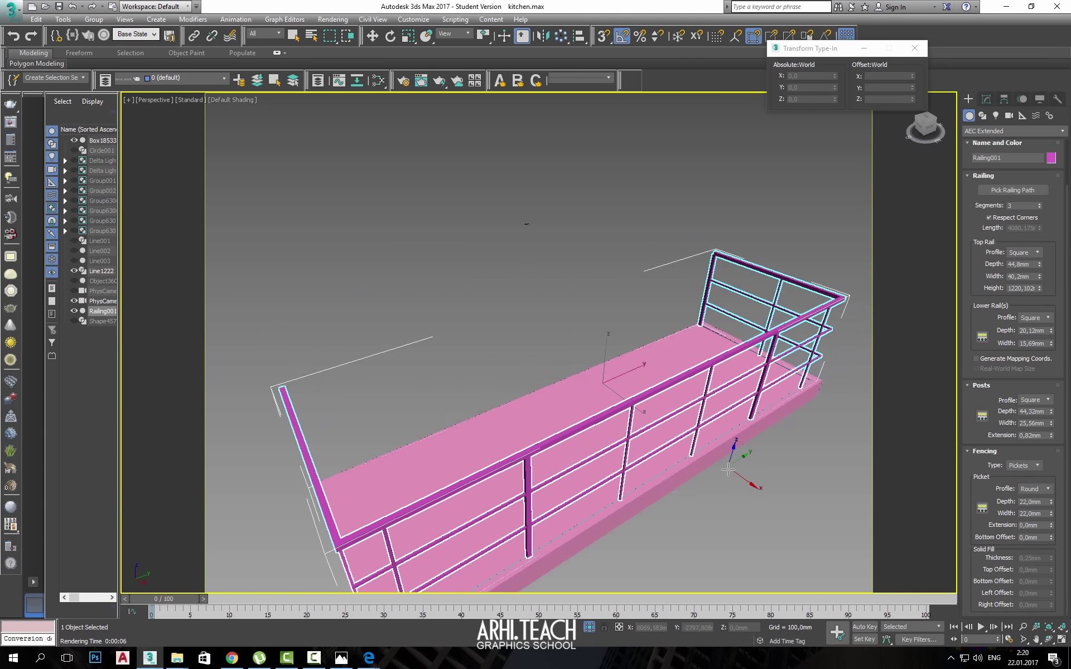
alt+middle_drag(689, 430, 696, 320)
key(w)
- Assign the black Material #35 to the railing in the Slate Material Editor
key(m)
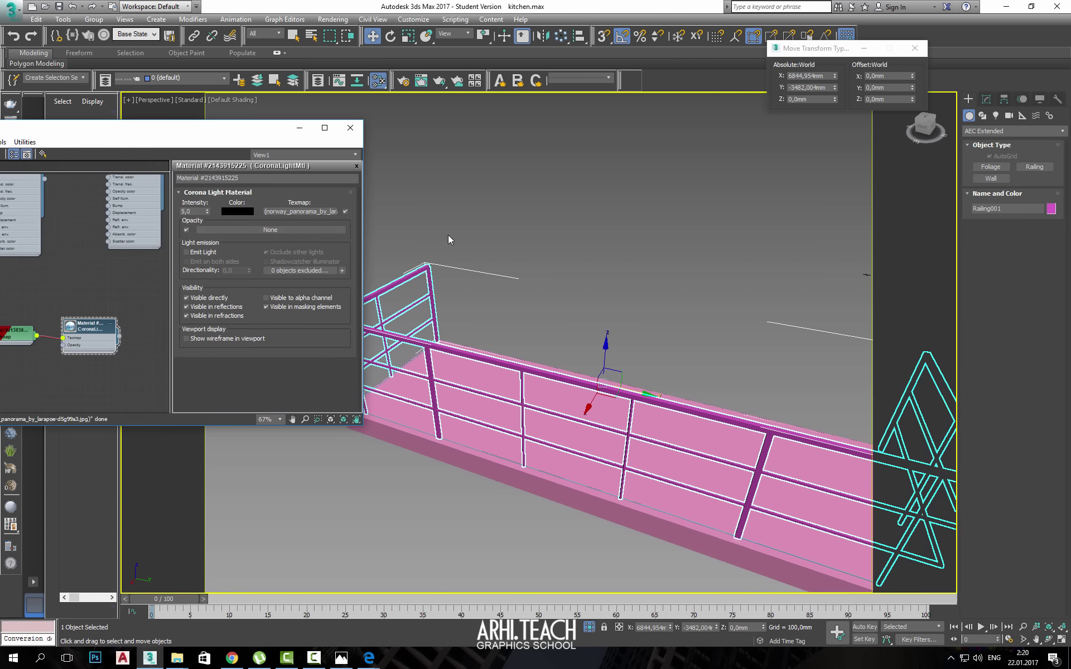
scroll(735, 245, down, 5)
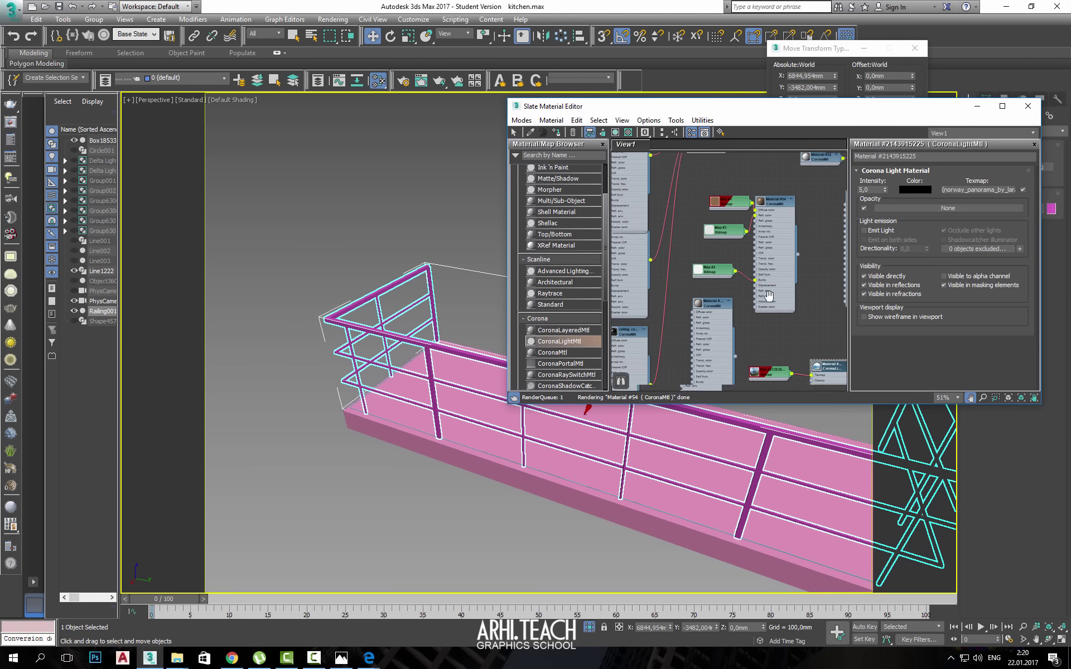
scroll(774, 256, down, 2)
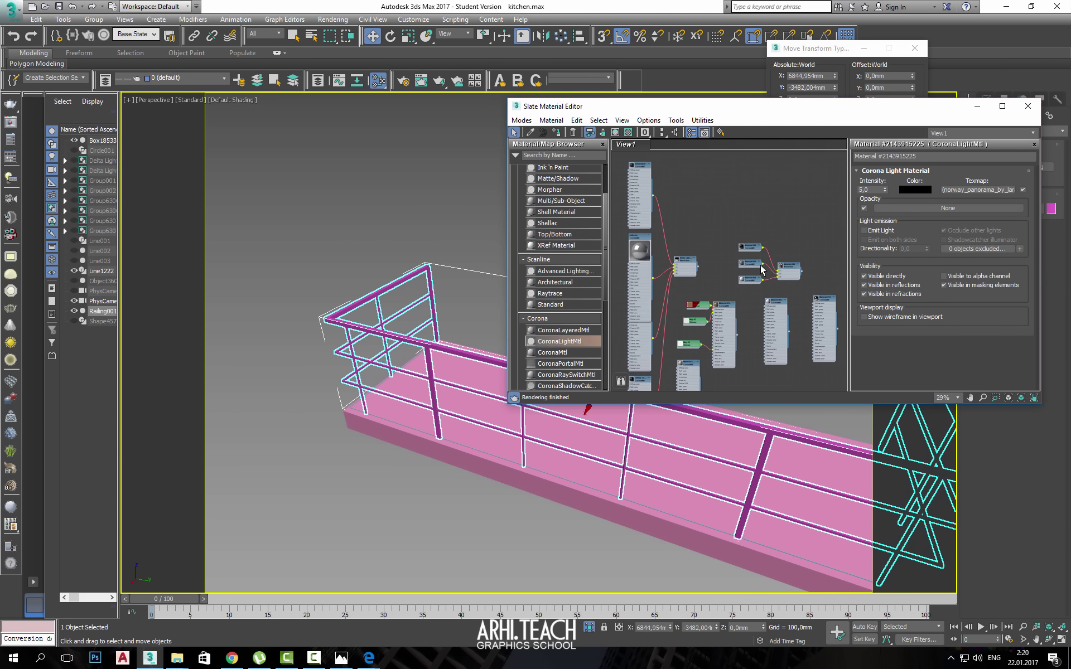
double_click(811, 233)
scroll(812, 233, up, 3)
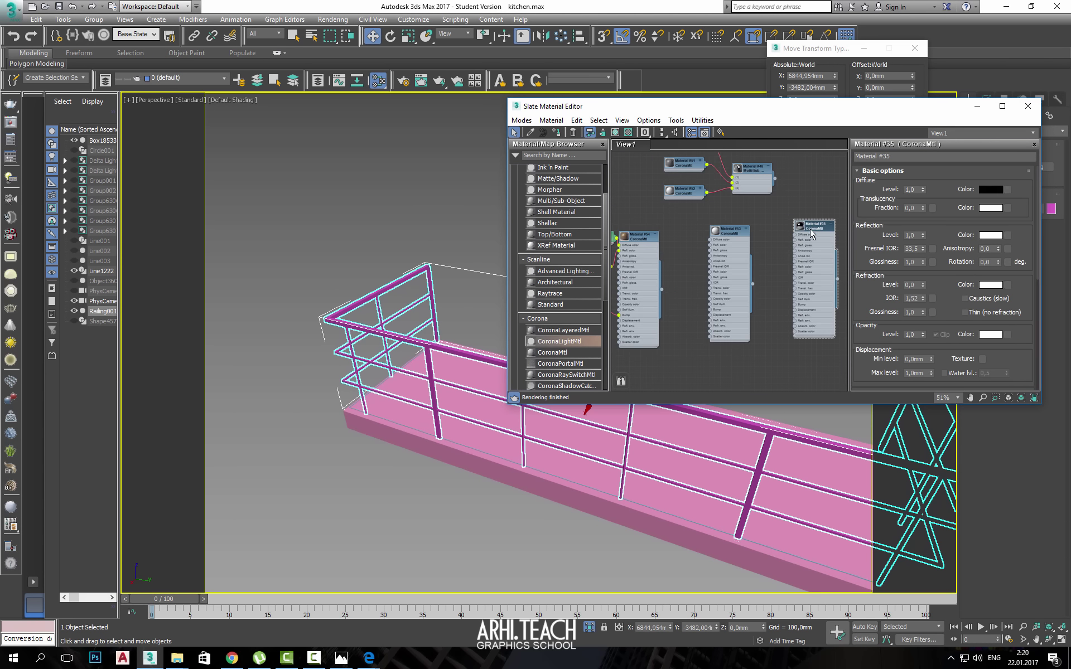
scroll(811, 233, up, 2)
click(557, 133)
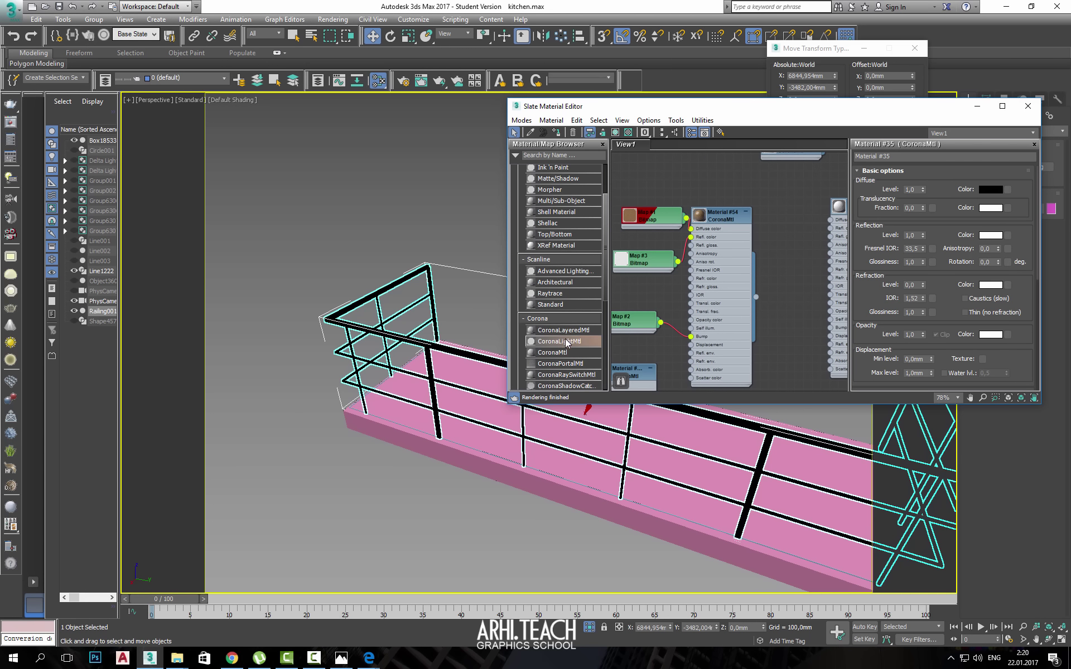
- Give the slab under the railing a new grey CoronaMtl and close the material editor
drag(558, 352, 795, 207)
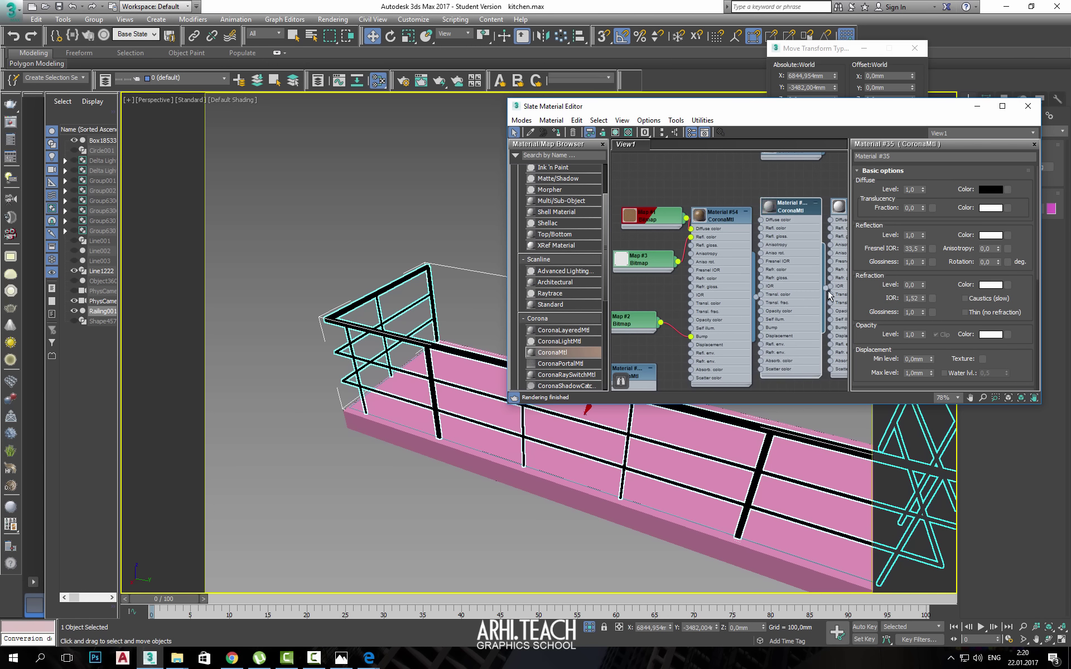
drag(826, 288, 660, 502)
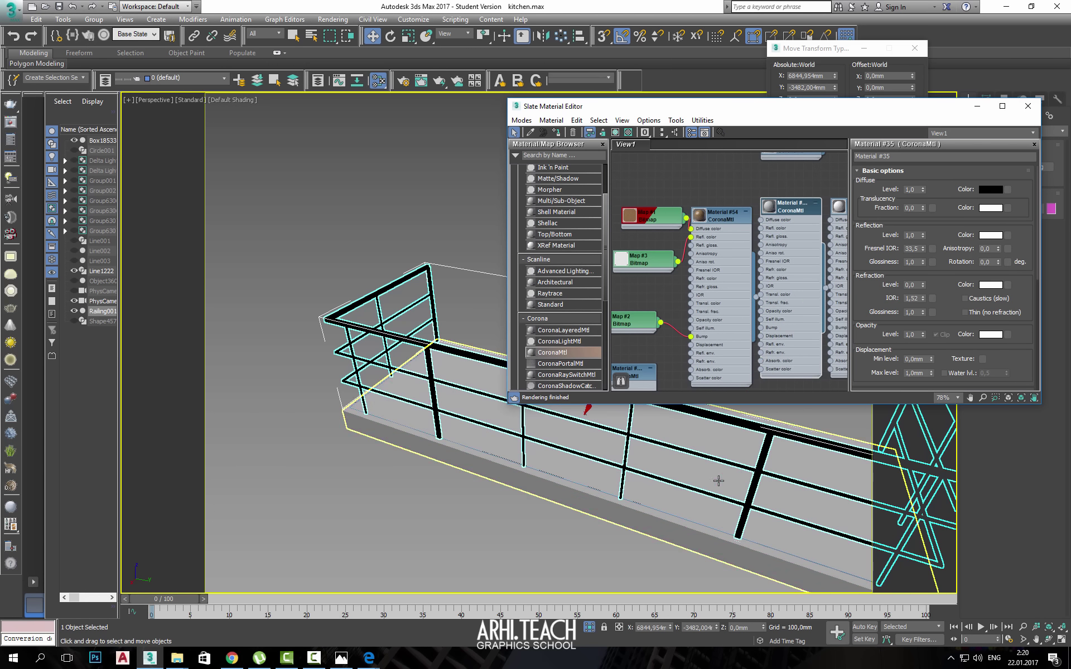
click(1036, 102)
scroll(604, 413, down, 3)
scroll(604, 412, down, 4)
- Exit isolation, drop Top Rail Height to 890,674 mm, and render the PhysCamera001 view
key(c)
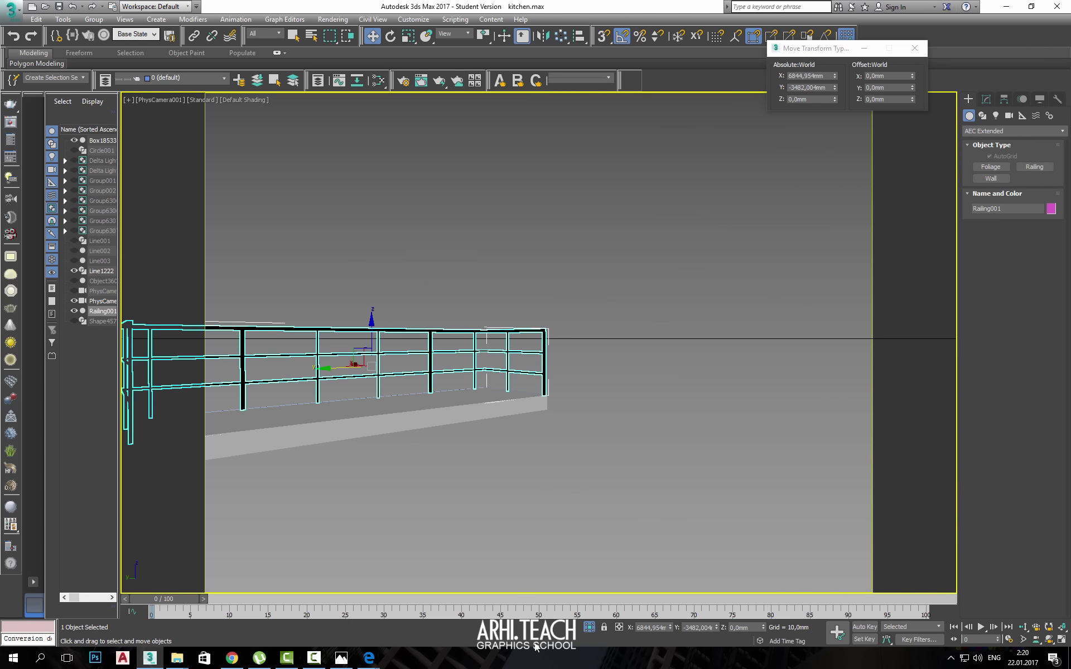
click(589, 627)
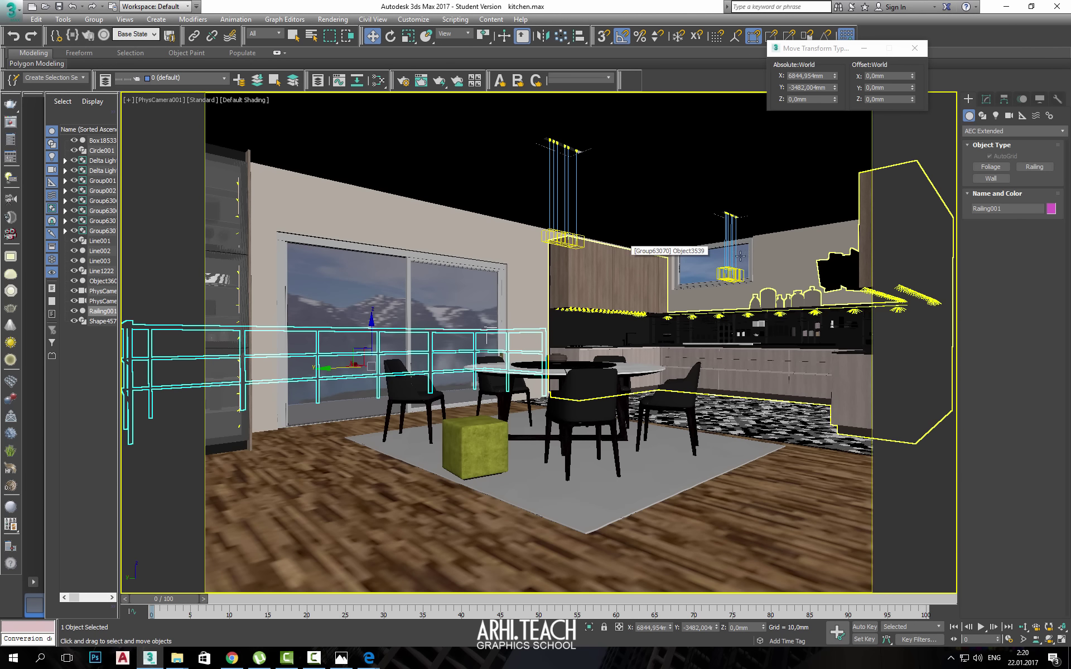
click(987, 98)
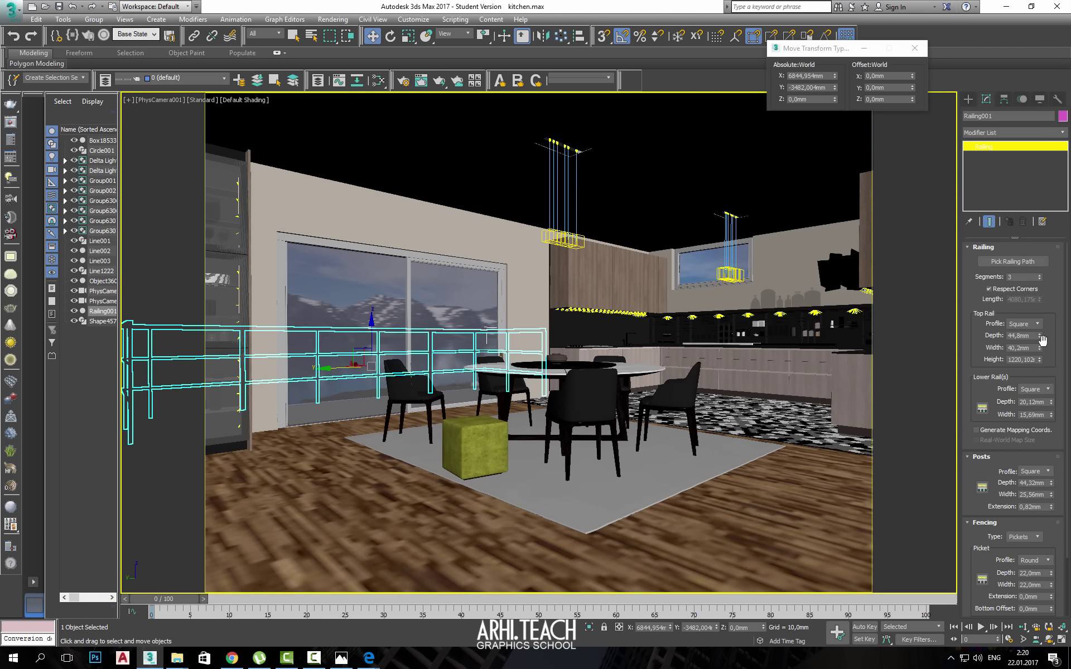
drag(1040, 359, 1044, 375)
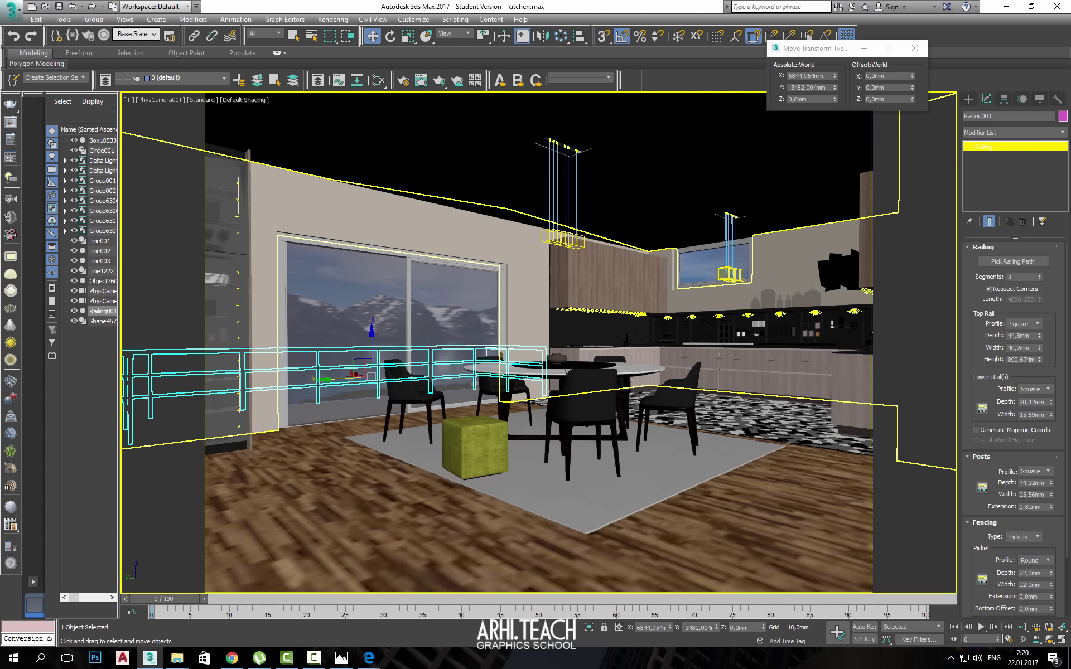
click(458, 82)
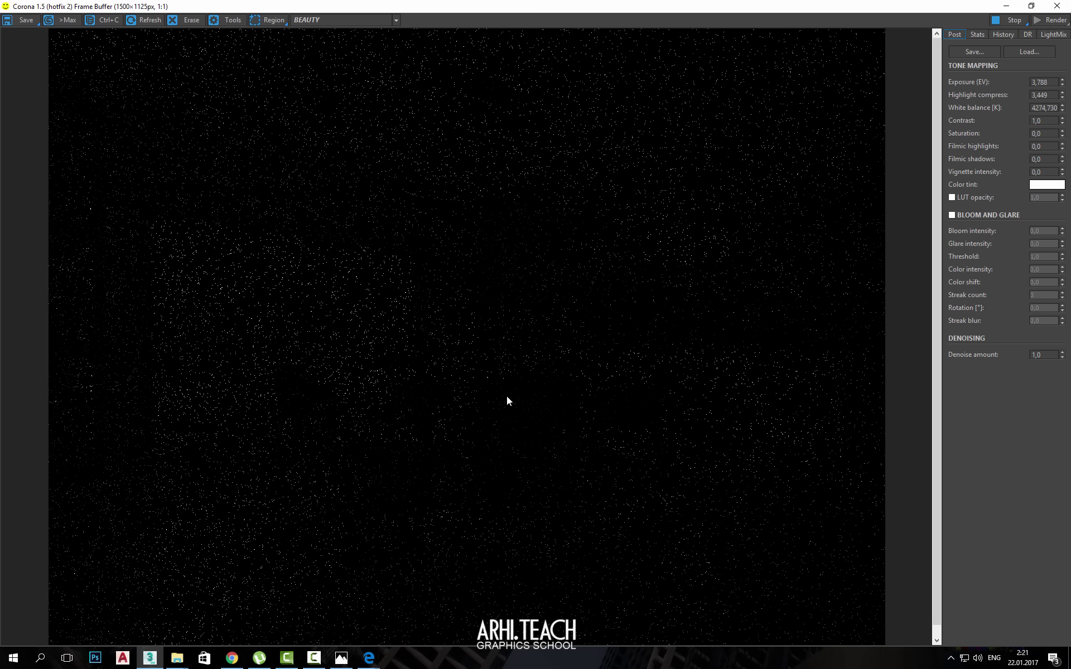
- Cancel the render, set the CoronaLightMtl intensity to 2,0, and render the kitchen again
click(1005, 8)
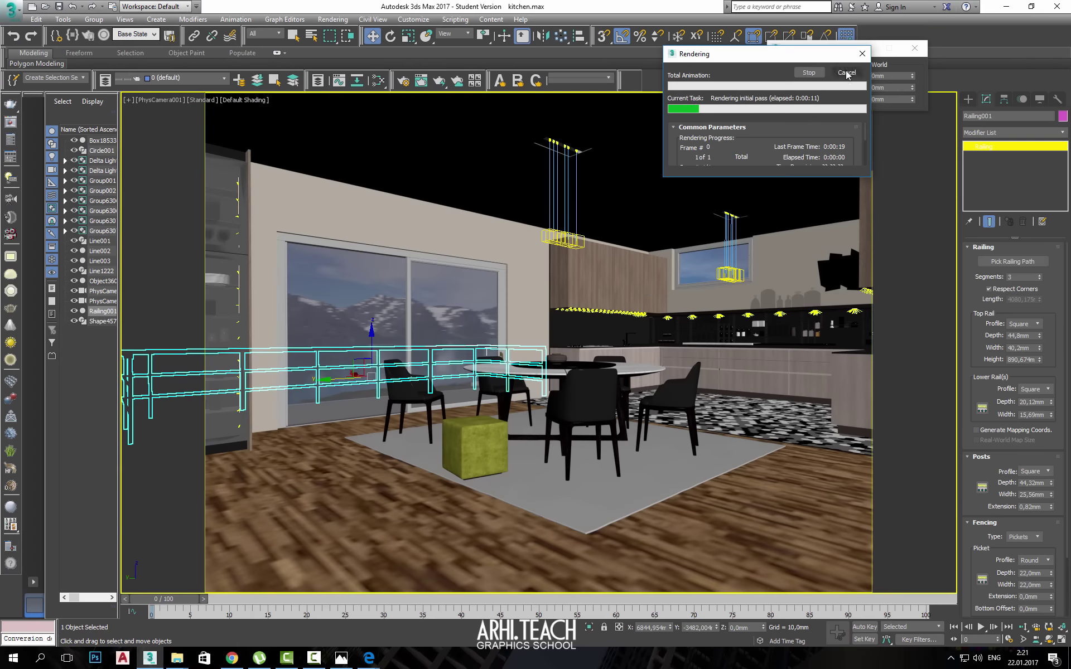
click(846, 73)
click(379, 81)
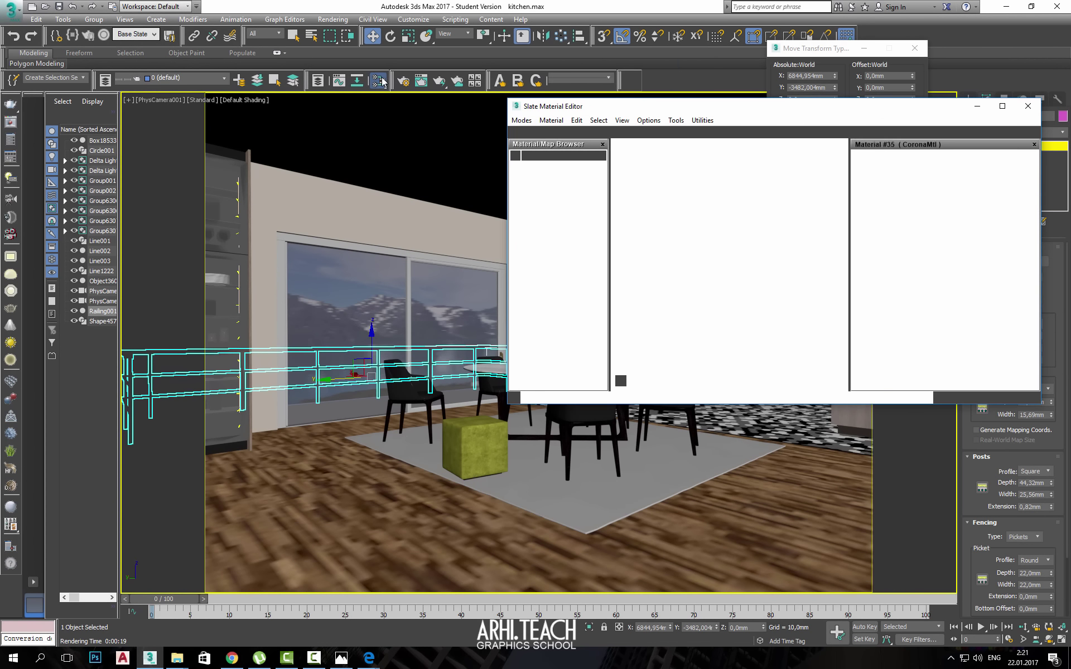
mouse_move(782, 246)
middle_down()
mouse_move(754, 200)
mouse_move(827, 205)
middle_up()
double_click(721, 279)
double_click(868, 190)
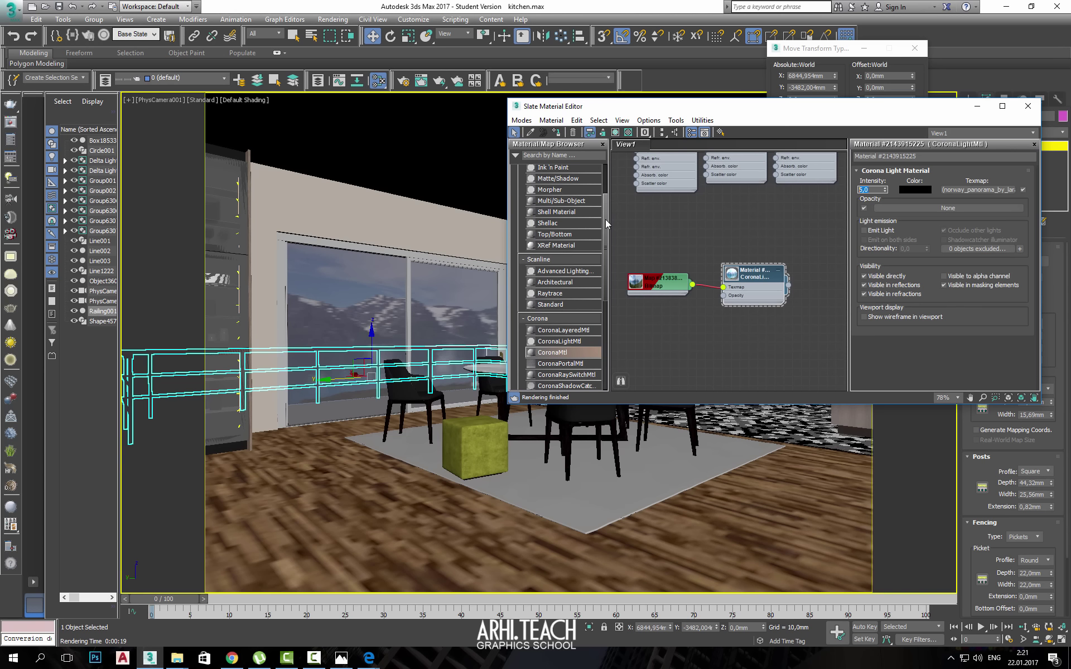
text(2)
key(Return)
click(439, 82)
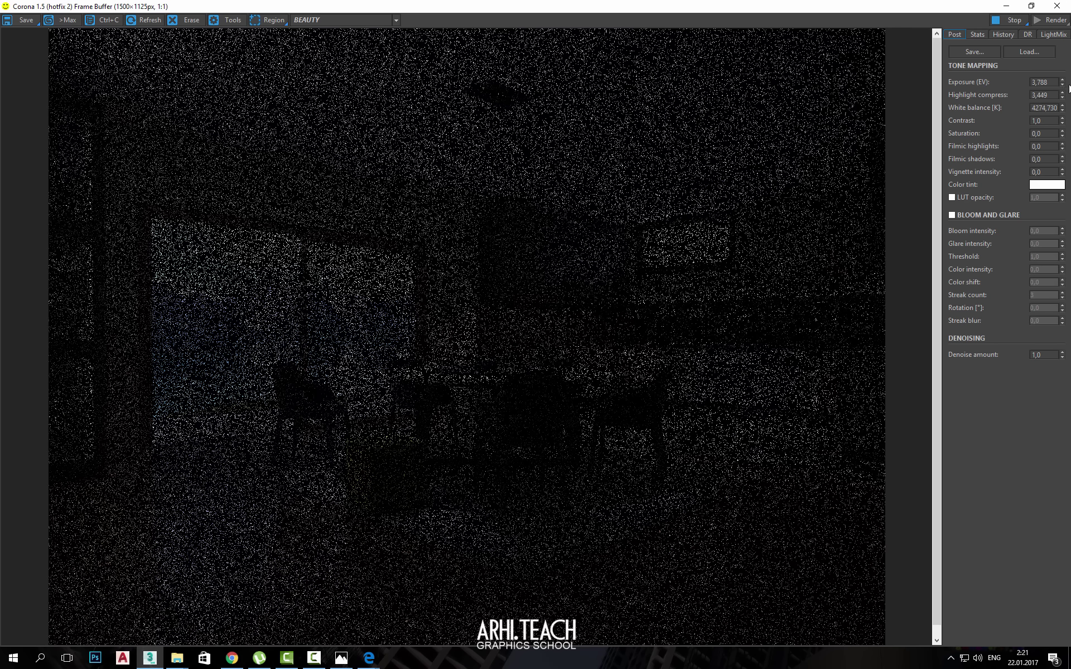
- Set Exposure 3,229 and Highlight compress 4,221, then stop and close the Frame Buffer
drag(1062, 83, 1064, 140)
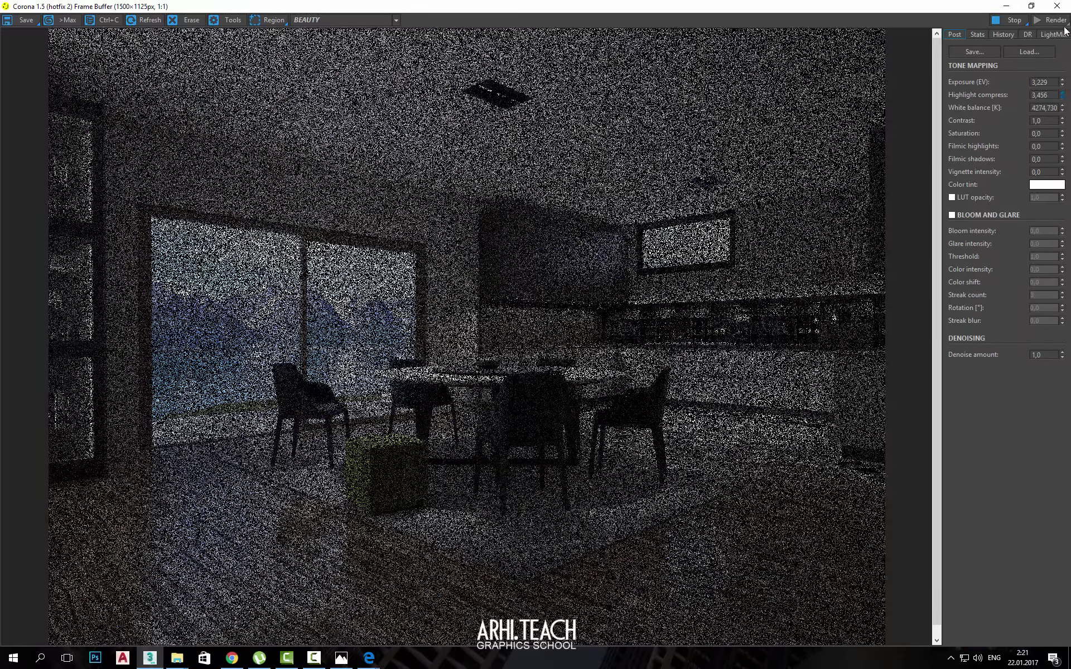
drag(1063, 95, 1047, 70)
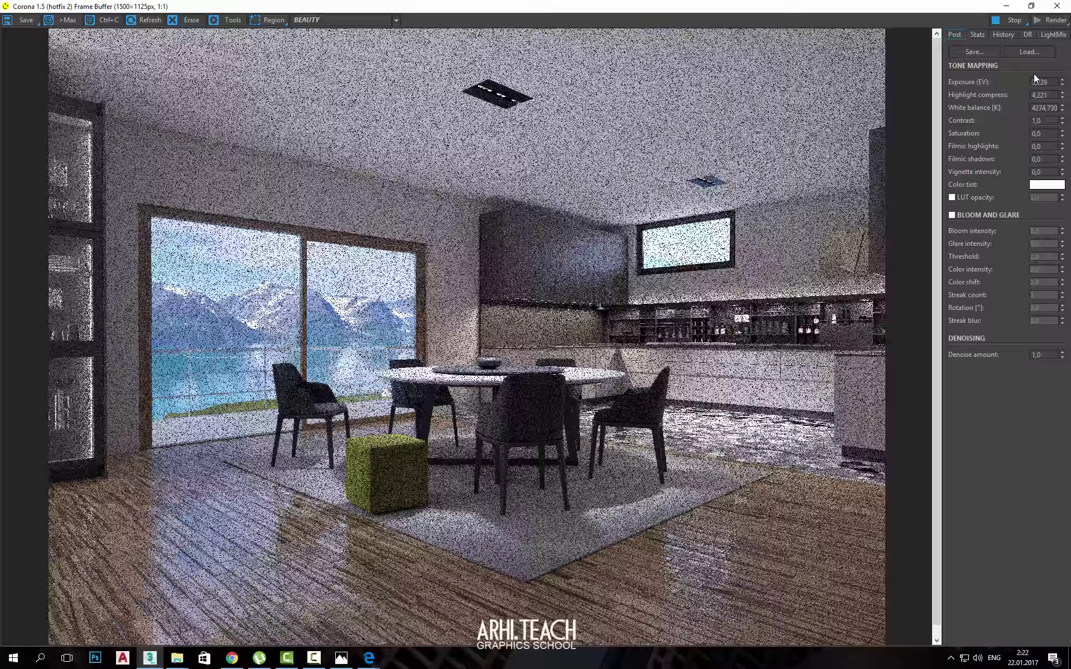
click(1010, 19)
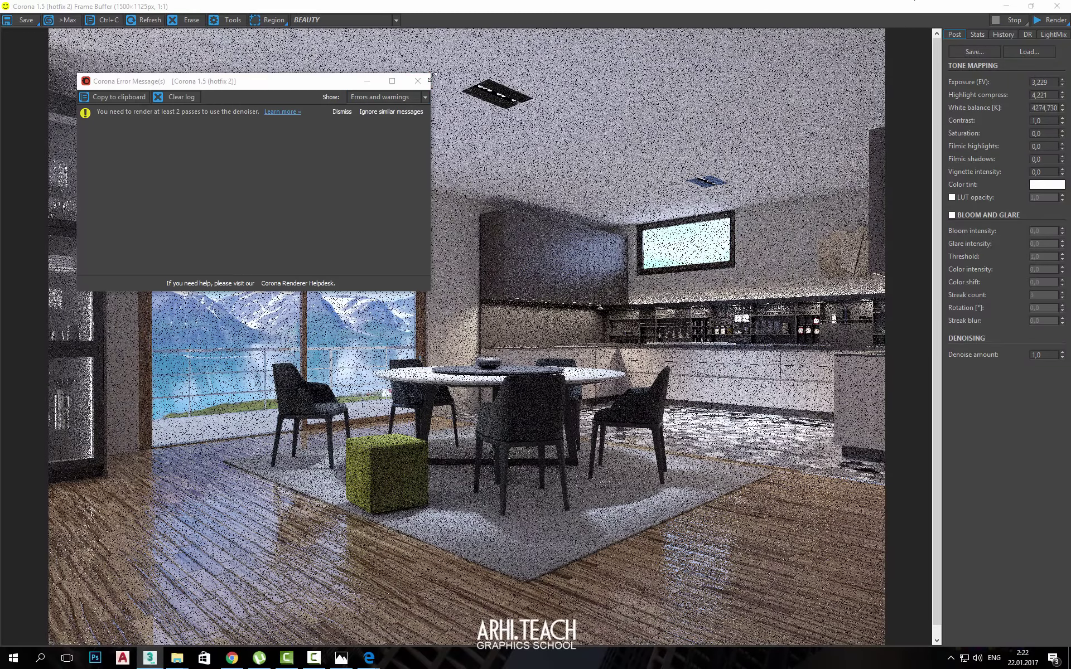
click(425, 81)
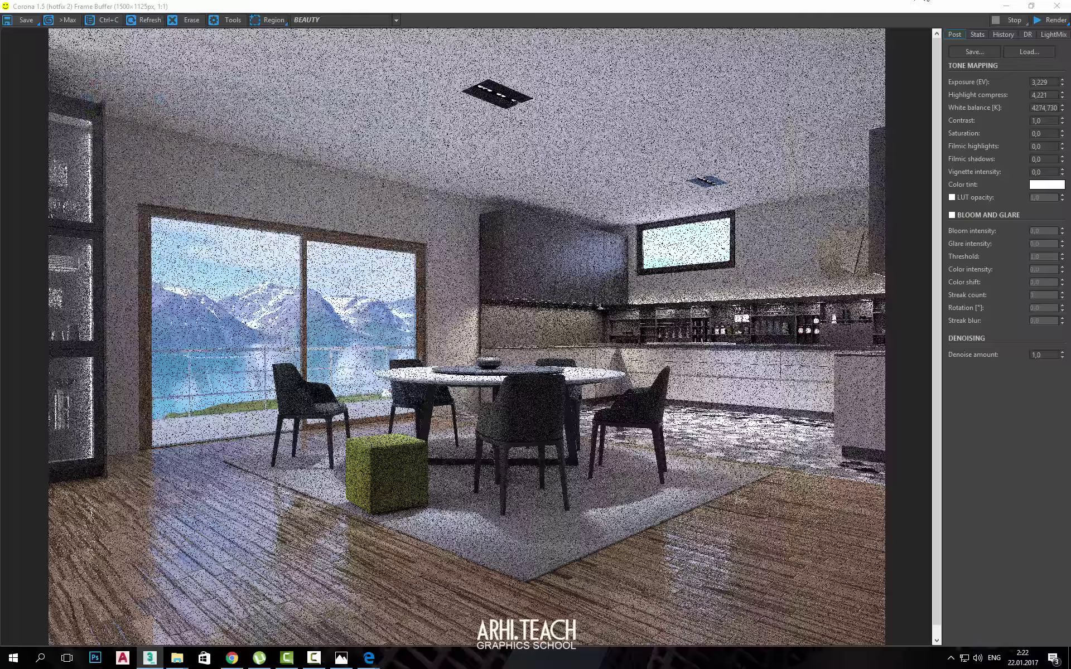
click(1058, 8)
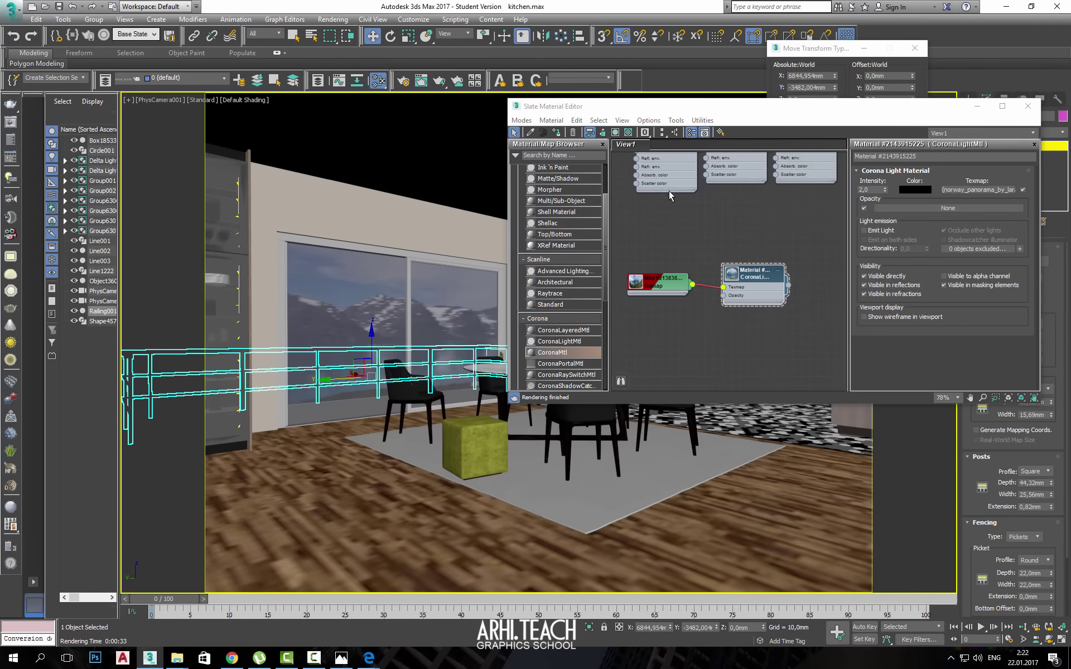
- Drop Material #54's wood bump amount from 0,18 to 0,09, then close the Slate editor
middle_drag(725, 162, 731, 329)
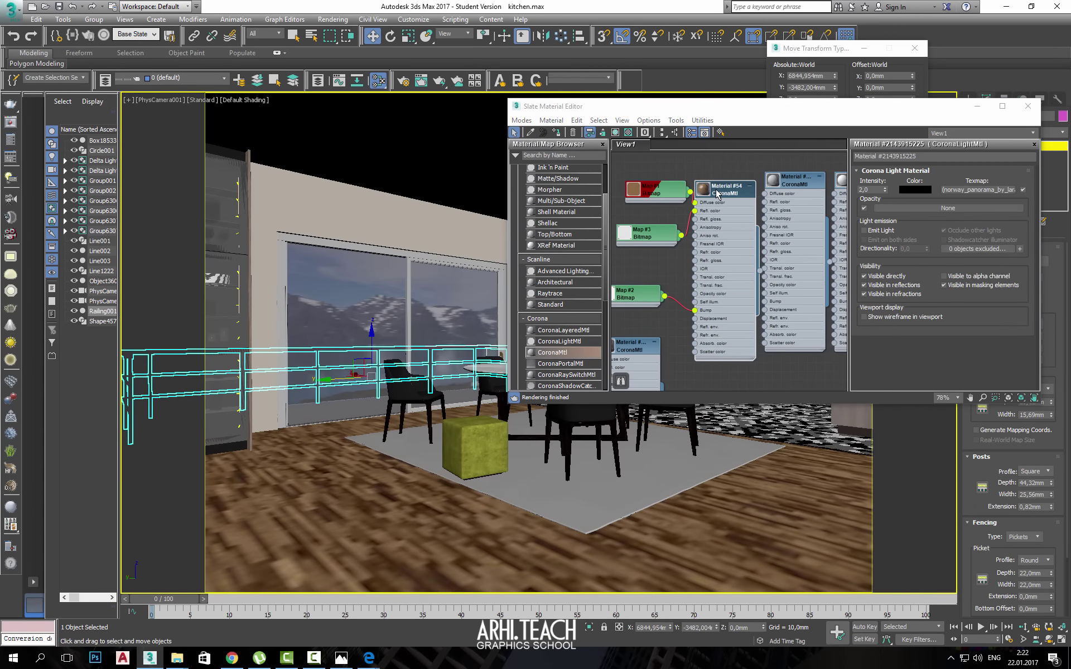
double_click(734, 194)
drag(892, 313, 894, 100)
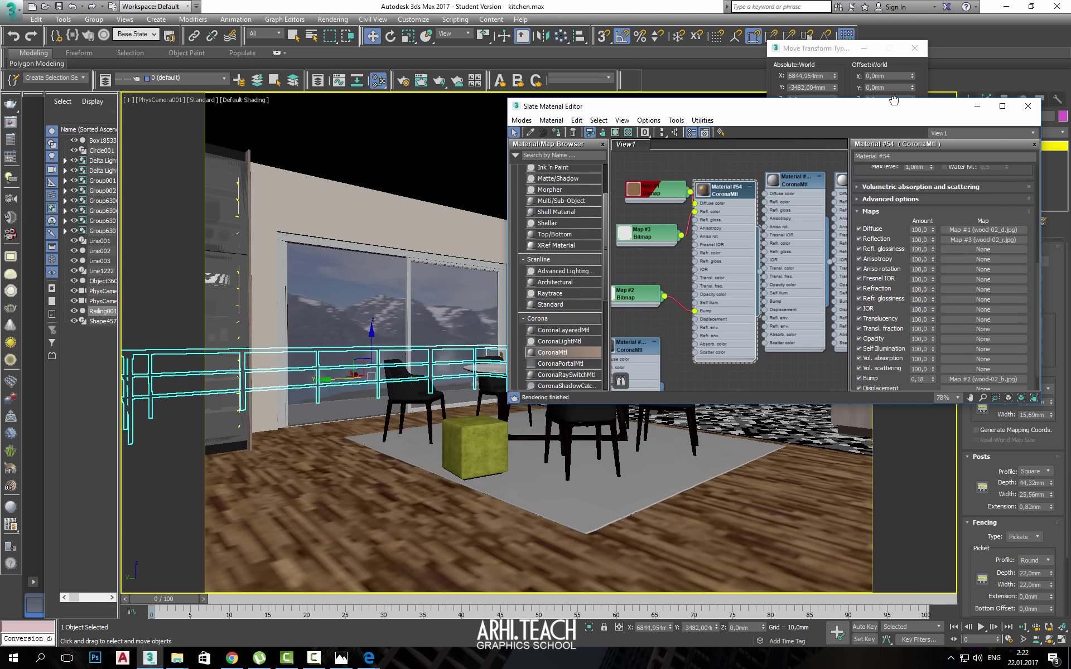
drag(932, 379, 939, 385)
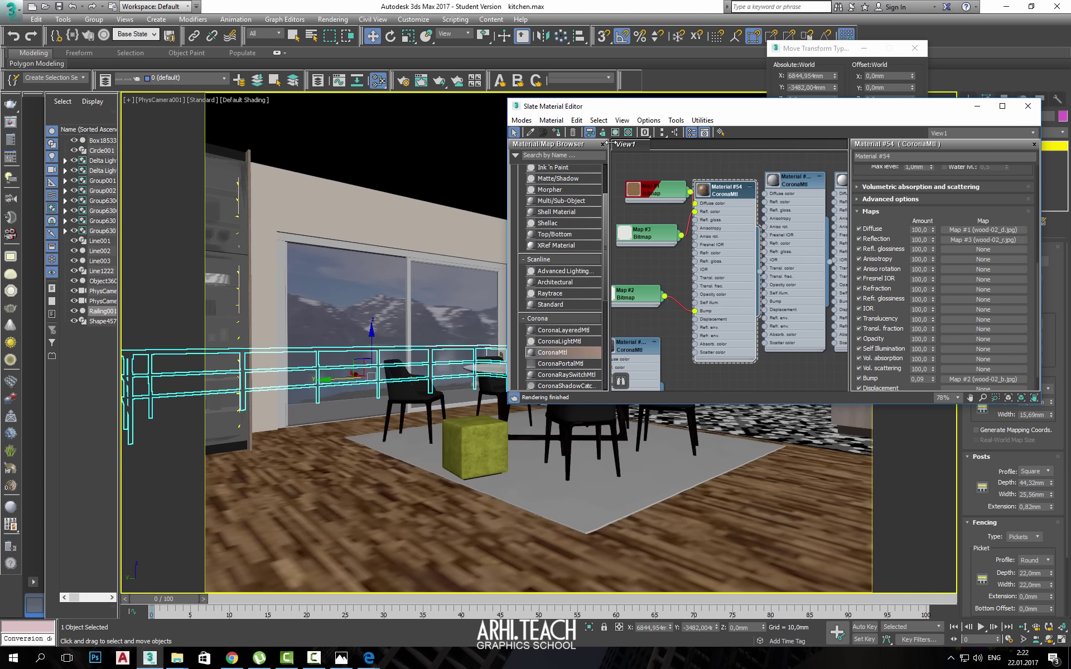
click(1027, 106)
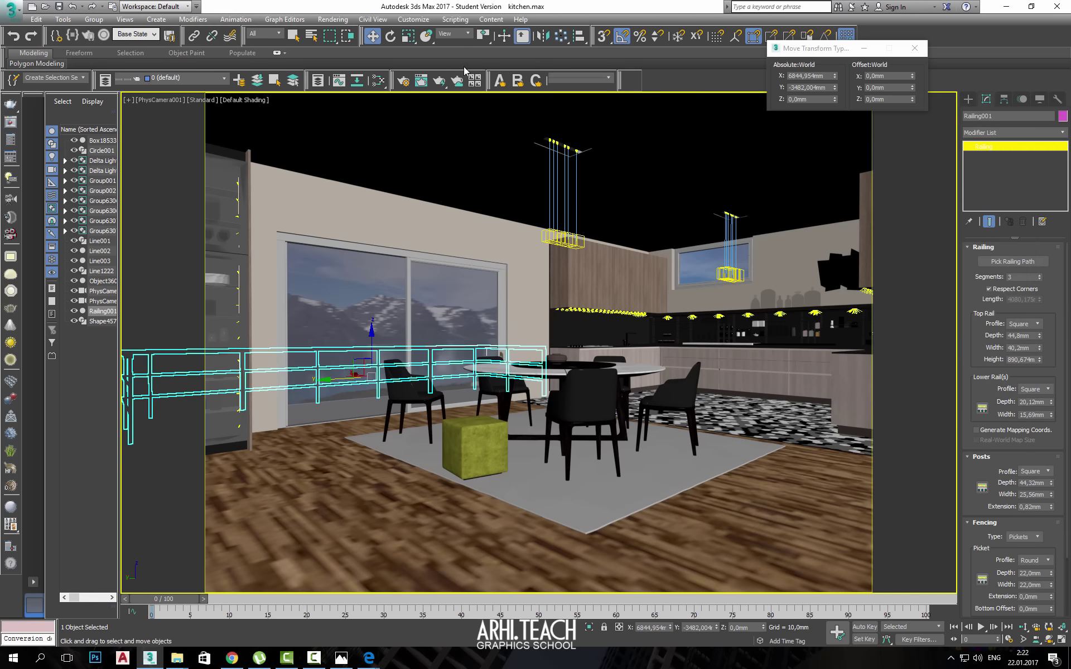
- Render the kitchen to check the softer floor bump, zoom to inspect, then stop and close it
click(439, 82)
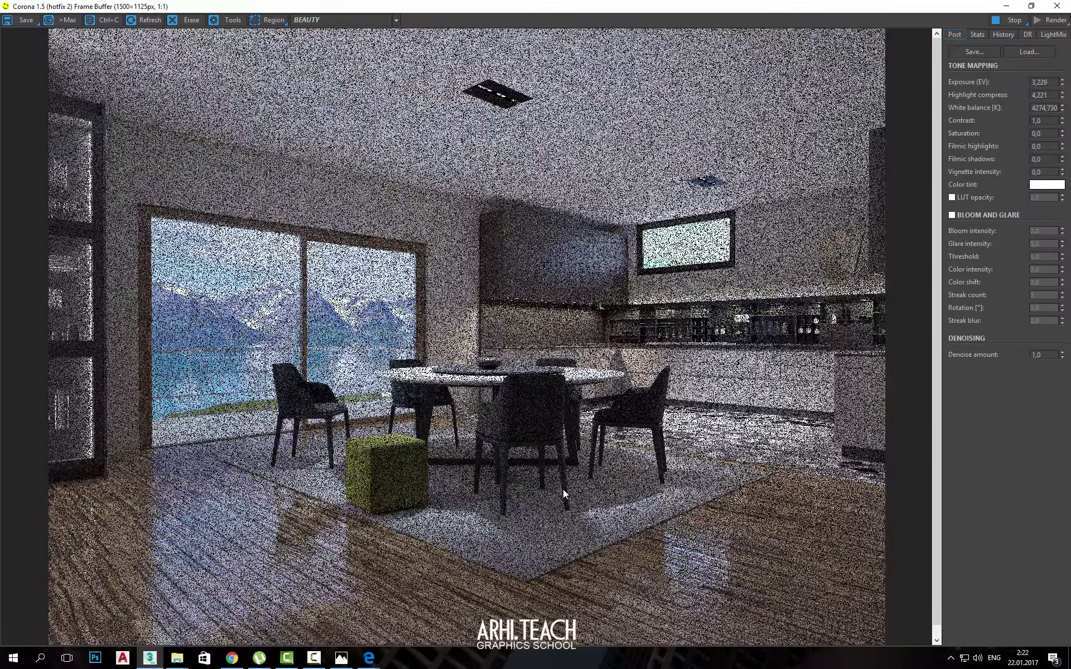
scroll(281, 606, up, 1)
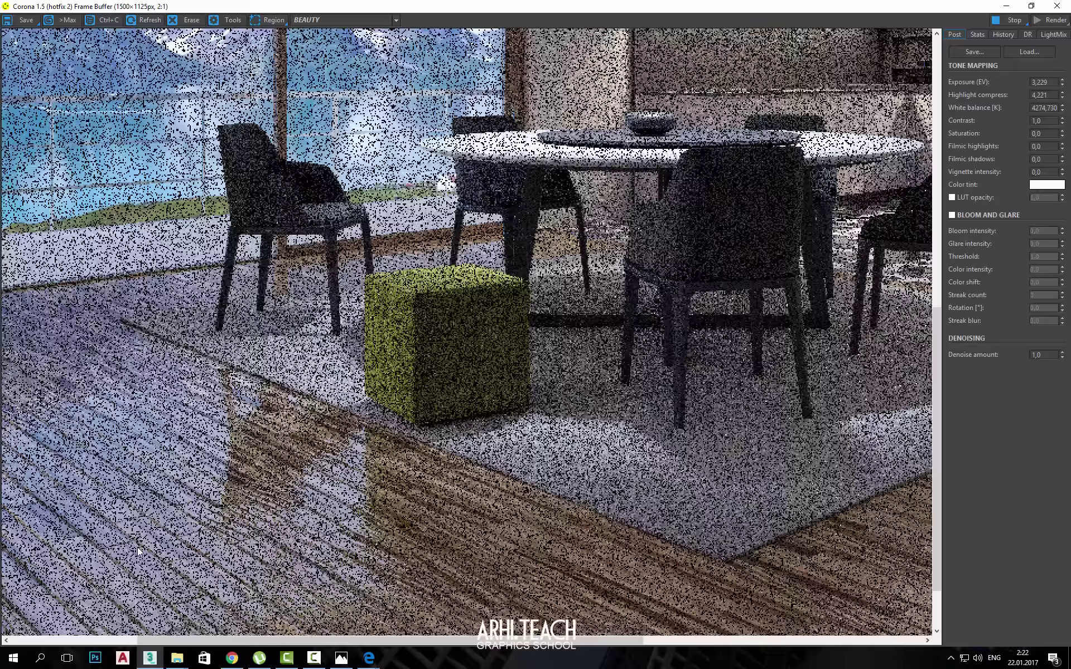
scroll(221, 594, down, 1)
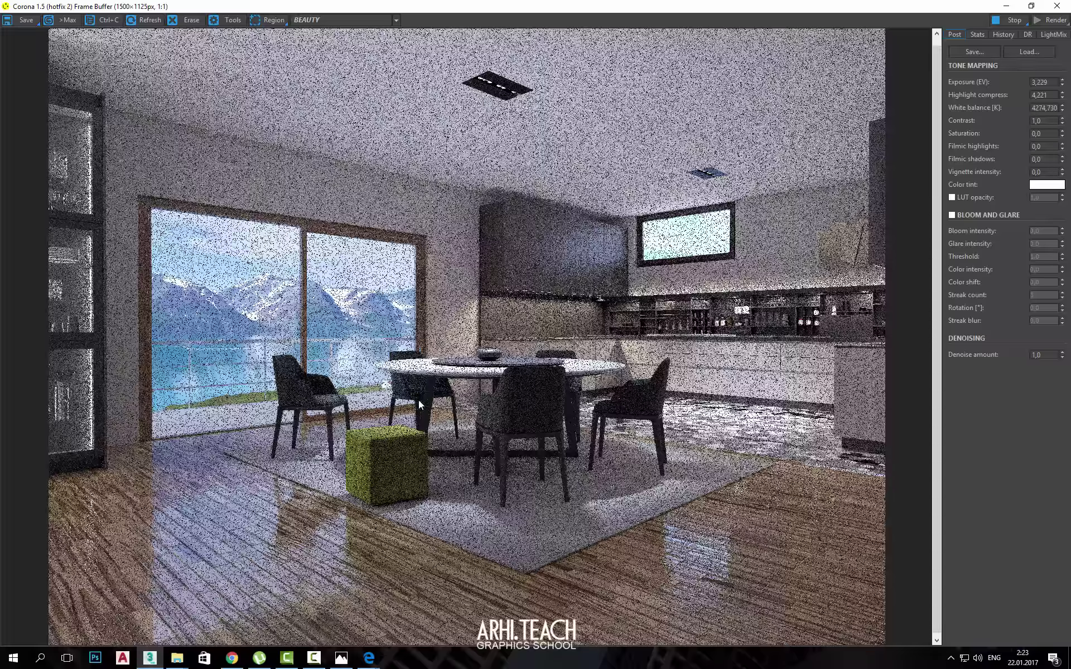
click(1009, 20)
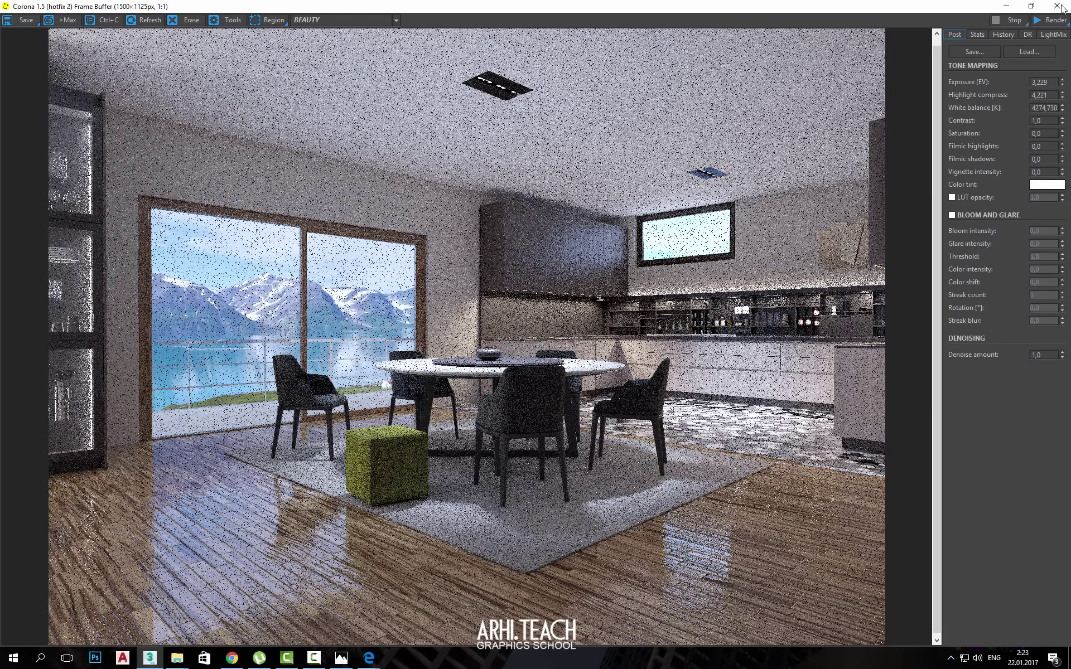
click(1059, 6)
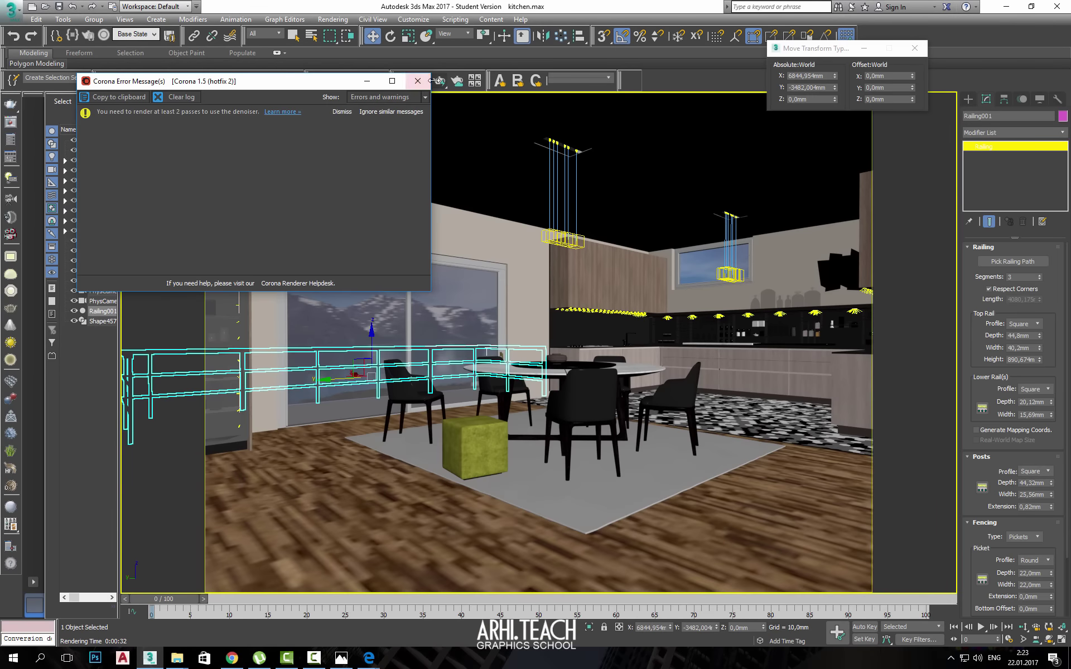
- Dismiss the denoiser warning and briefly check the Render Setup settings
click(417, 81)
key(F10)
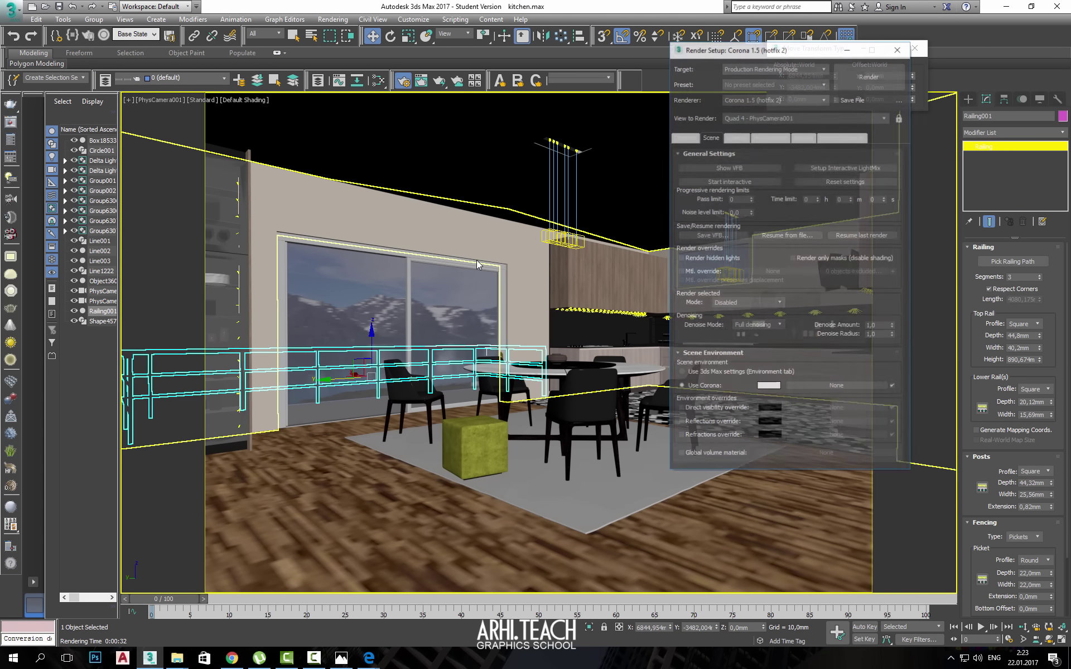
click(897, 50)
- Set Material #54's floor bump amount to 0,03 in Slate and start a new render
click(380, 84)
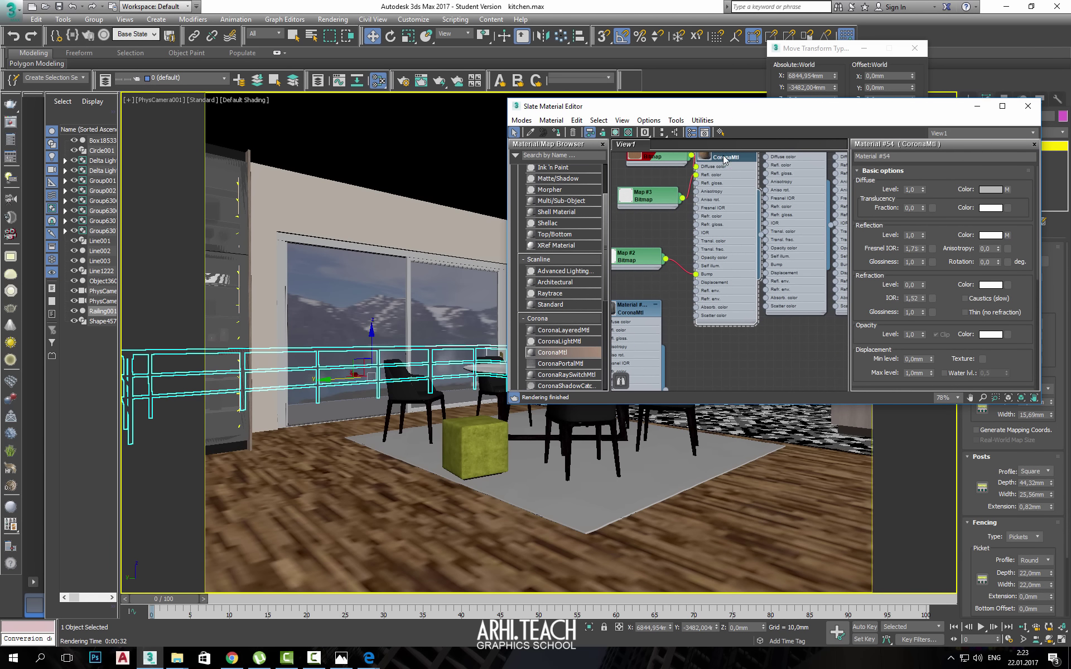
drag(873, 353, 883, 121)
drag(934, 354, 934, 353)
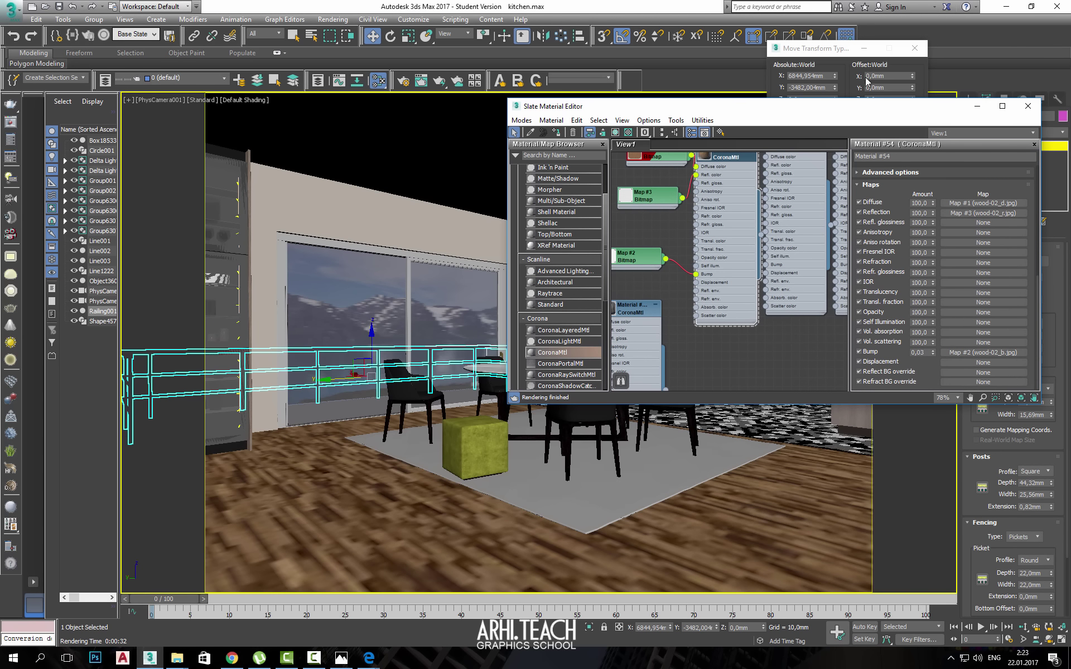
click(439, 82)
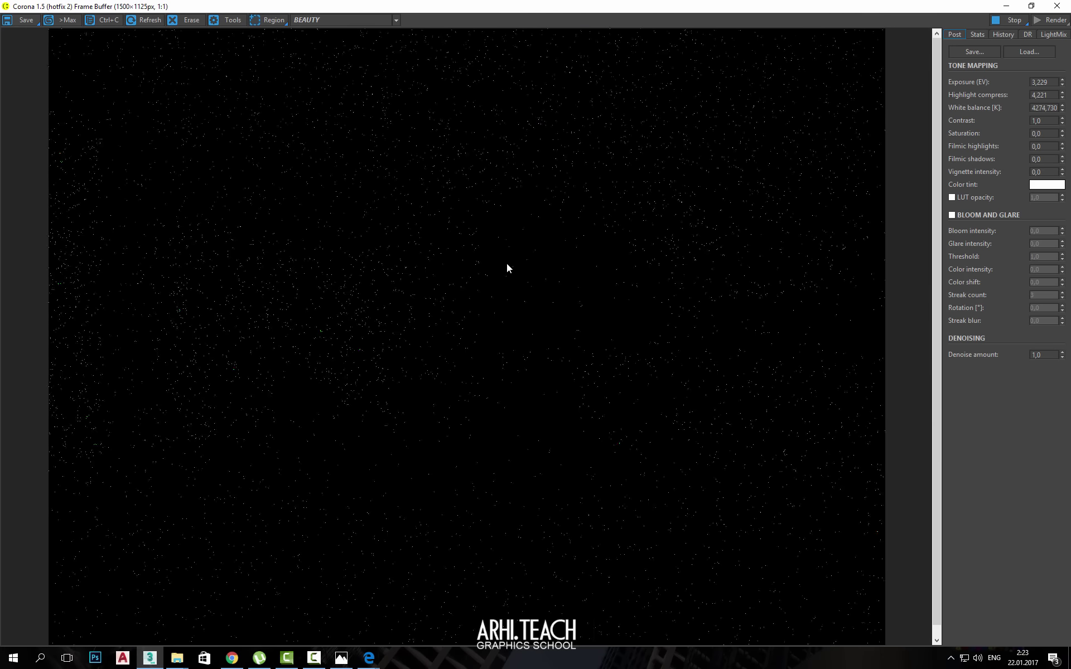
- Test a render region on the lower-left floor, then remove it
click(270, 21)
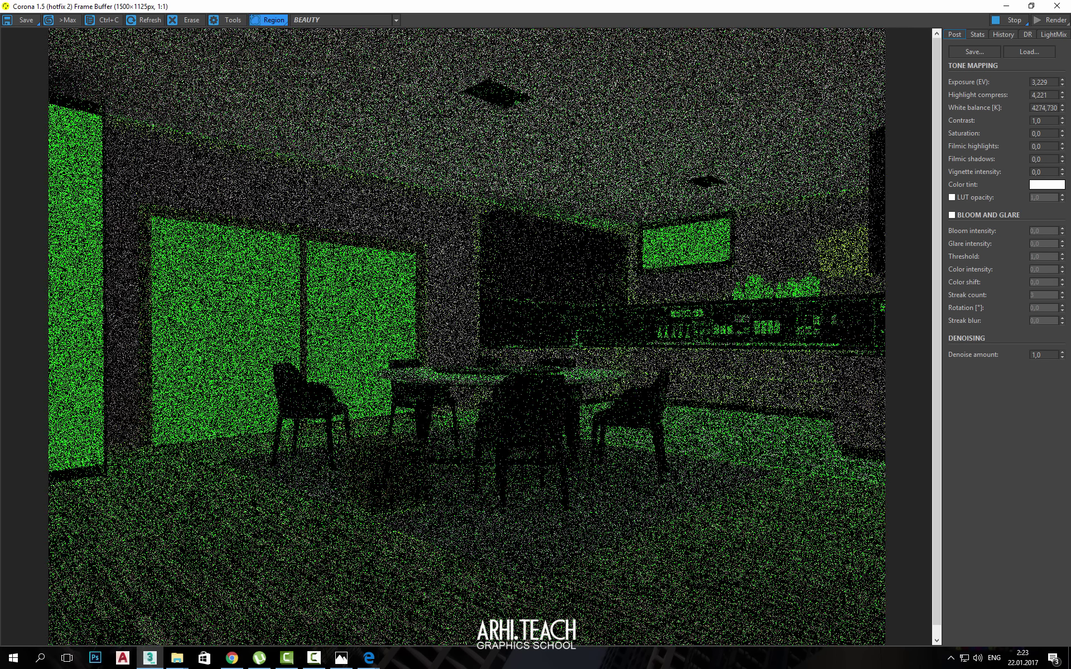
drag(318, 339, 335, 246)
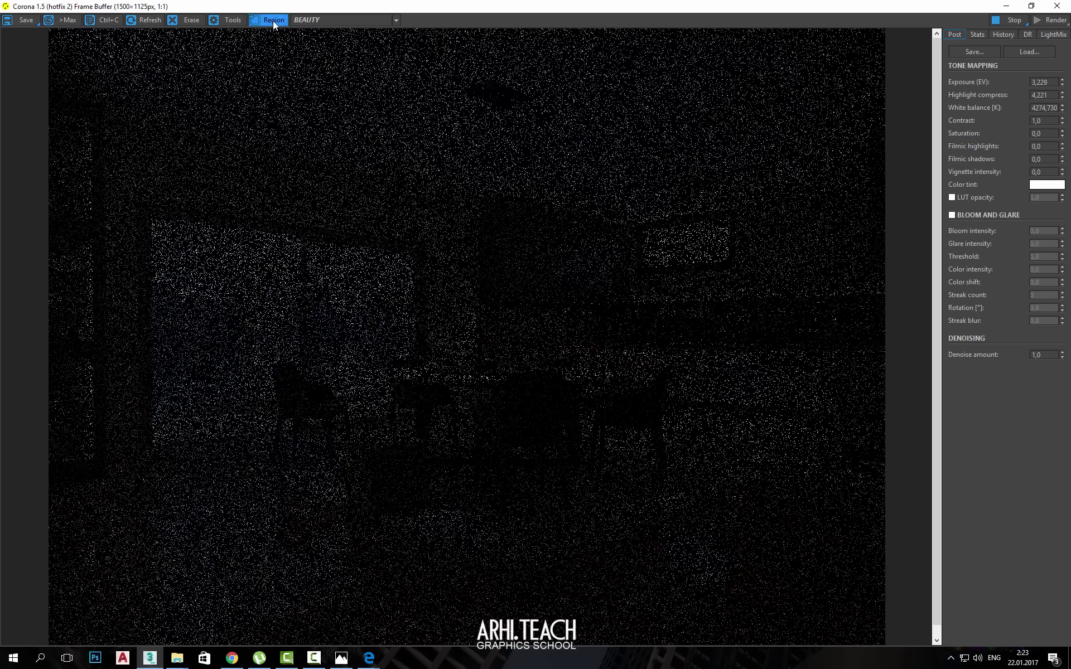
drag(99, 493, 321, 616)
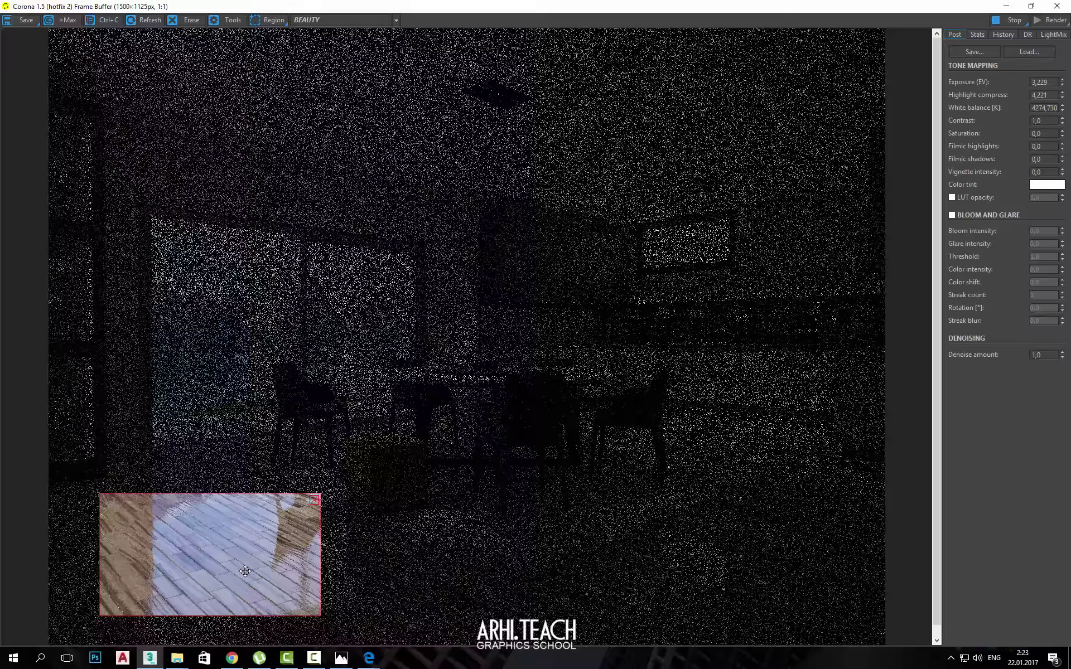
click(314, 500)
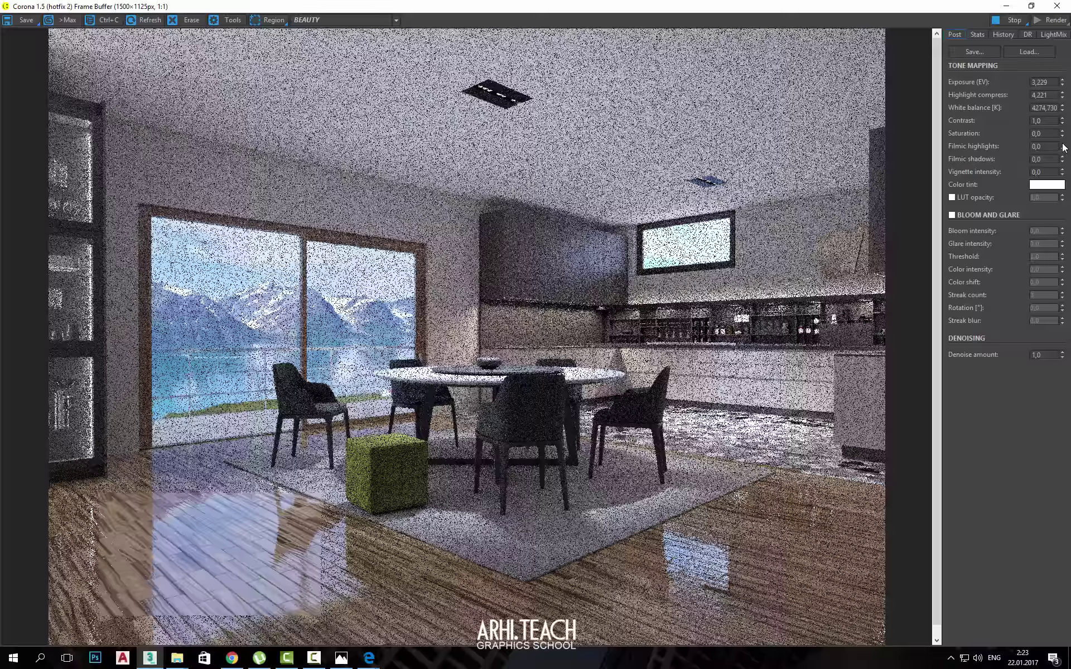
- Set filmic highlights to 0,492, filmic shadows to 1,0 and vignette intensity to 0,778
drag(1063, 144, 1043, 112)
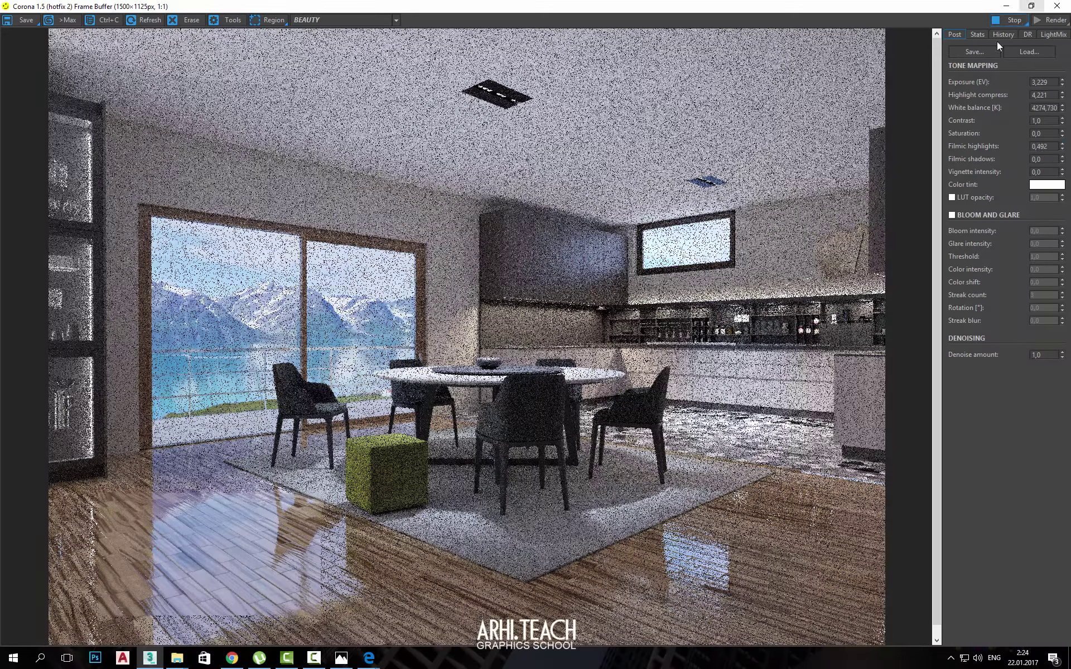
drag(1062, 161, 1062, 139)
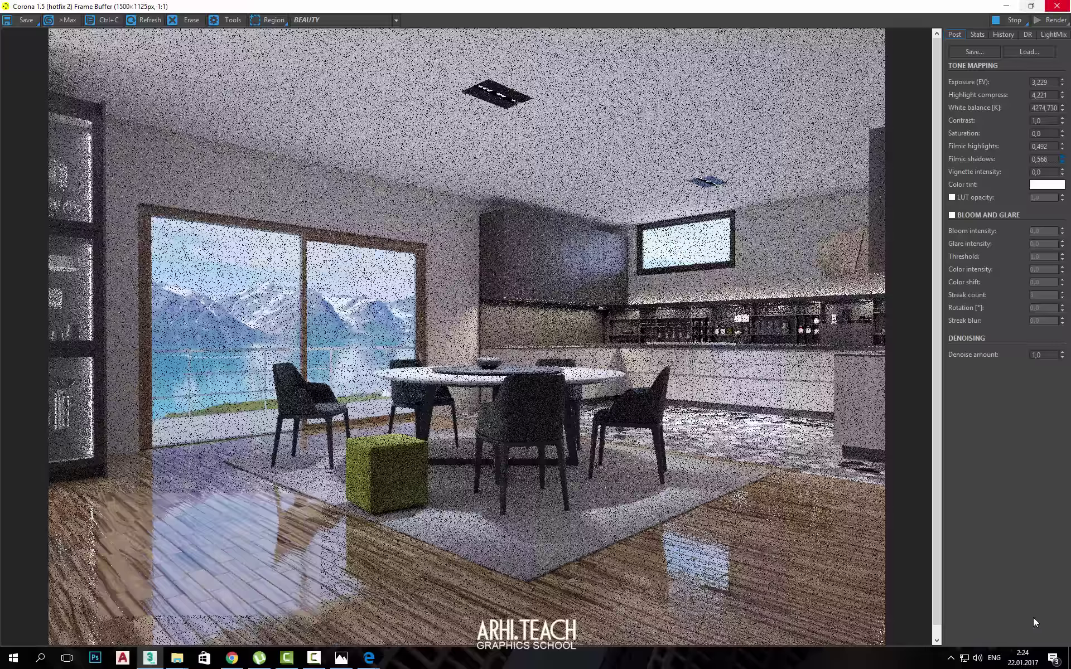
drag(1035, 622, 959, 133)
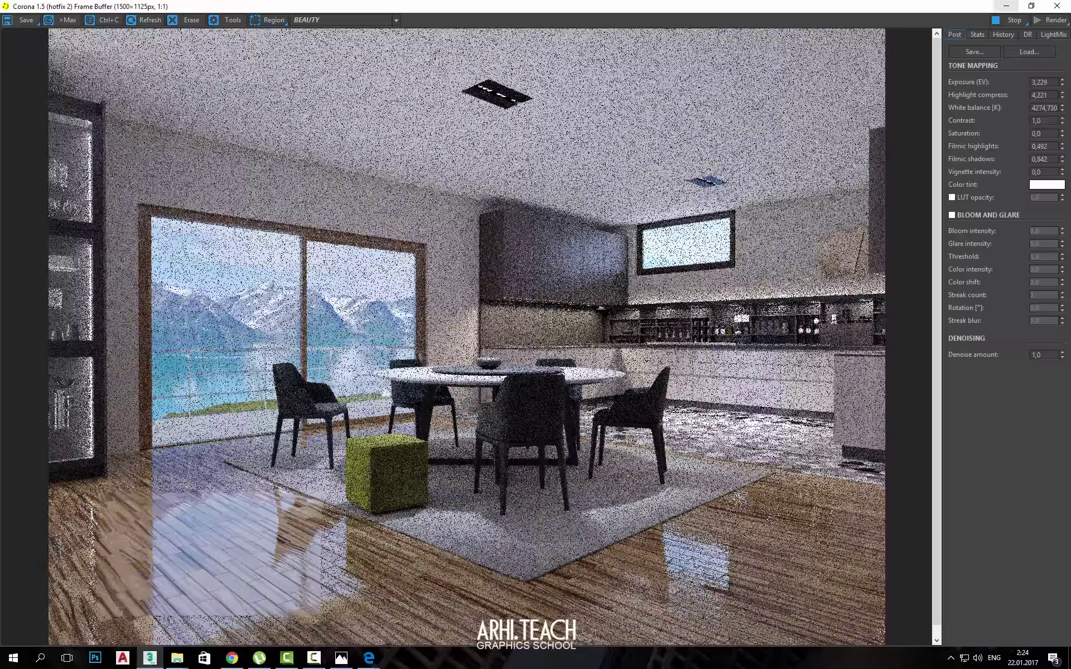
drag(1060, 160, 975, 402)
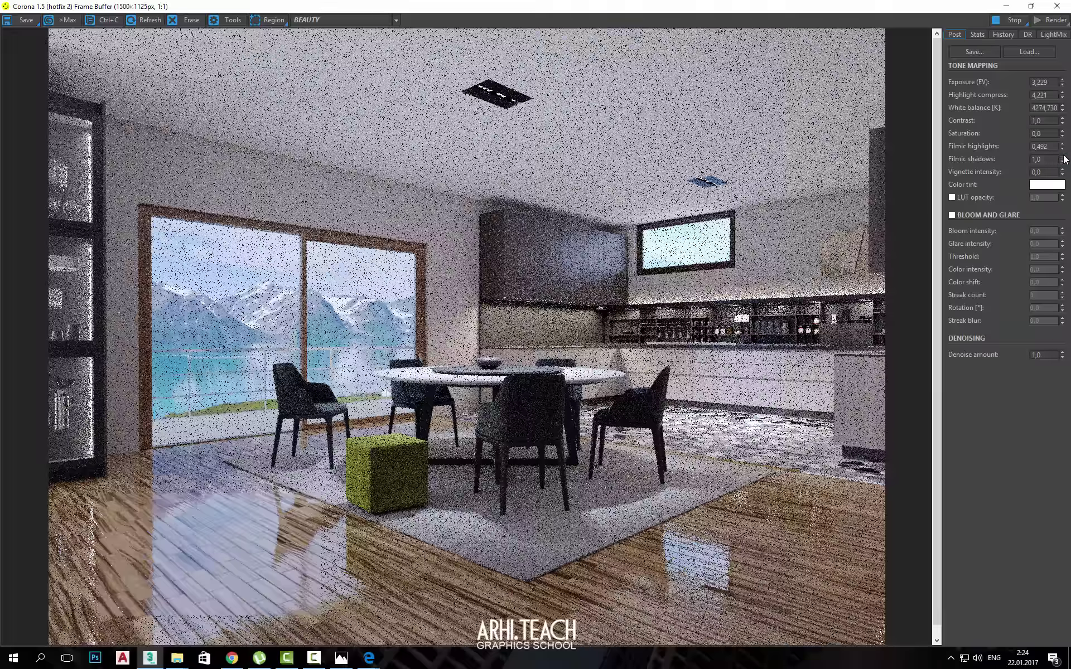
mouse_move(1062, 178)
mouse_down()
mouse_move(1016, 611)
mouse_move(1009, 580)
mouse_move(1016, 605)
mouse_up()
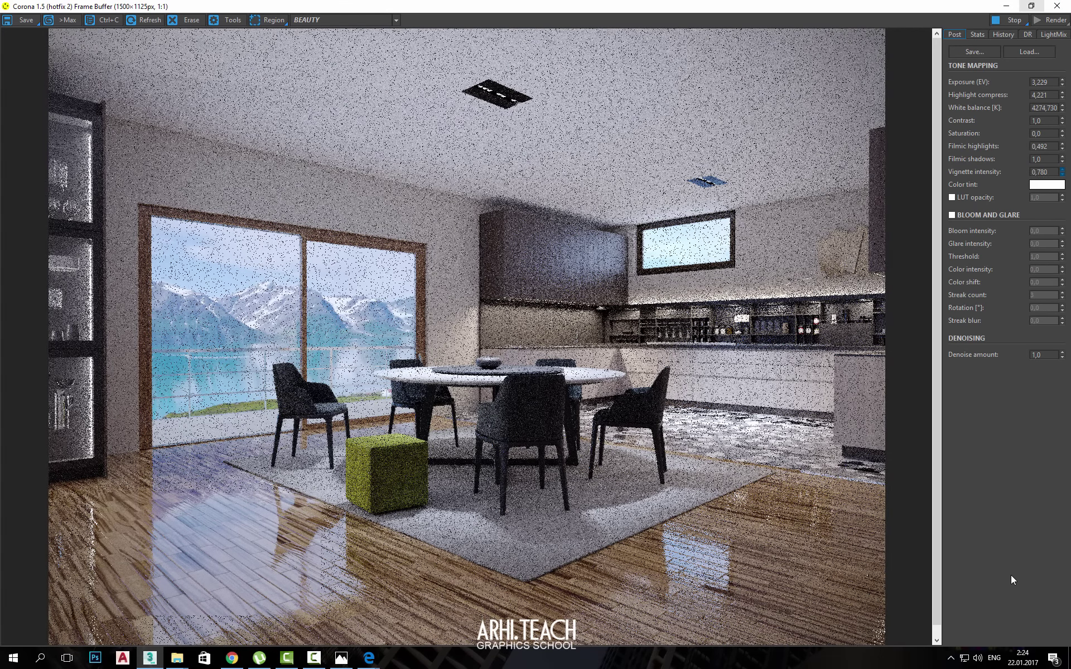
- Turn on Bloom and Glare at bloom intensity 2,0 and restore the frame buffer window
click(1003, 216)
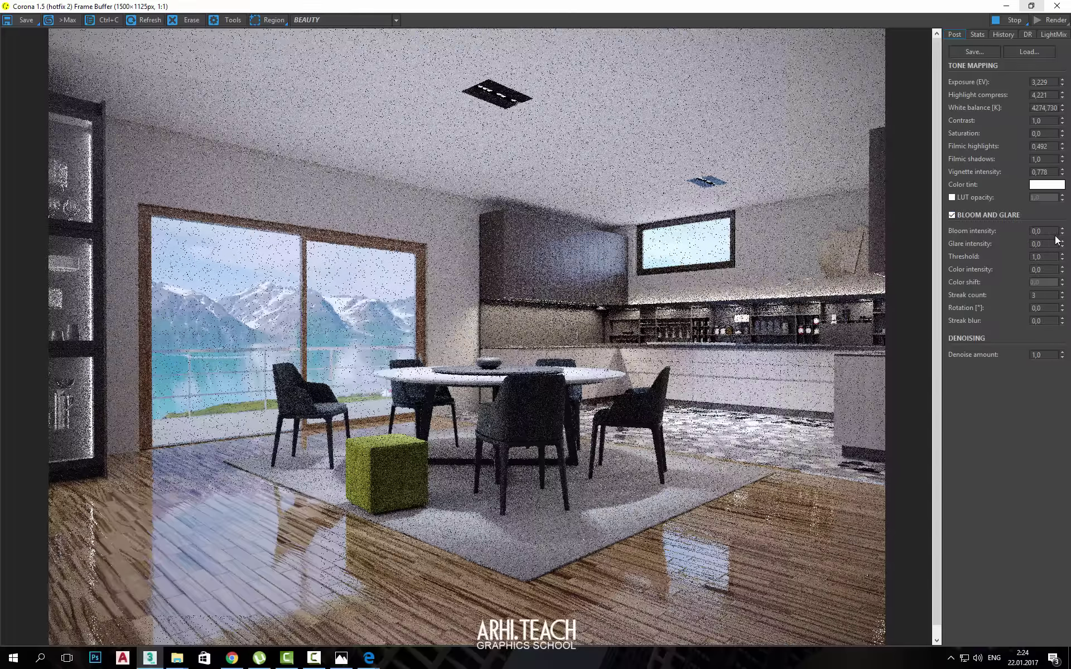
drag(1061, 231, 1055, 88)
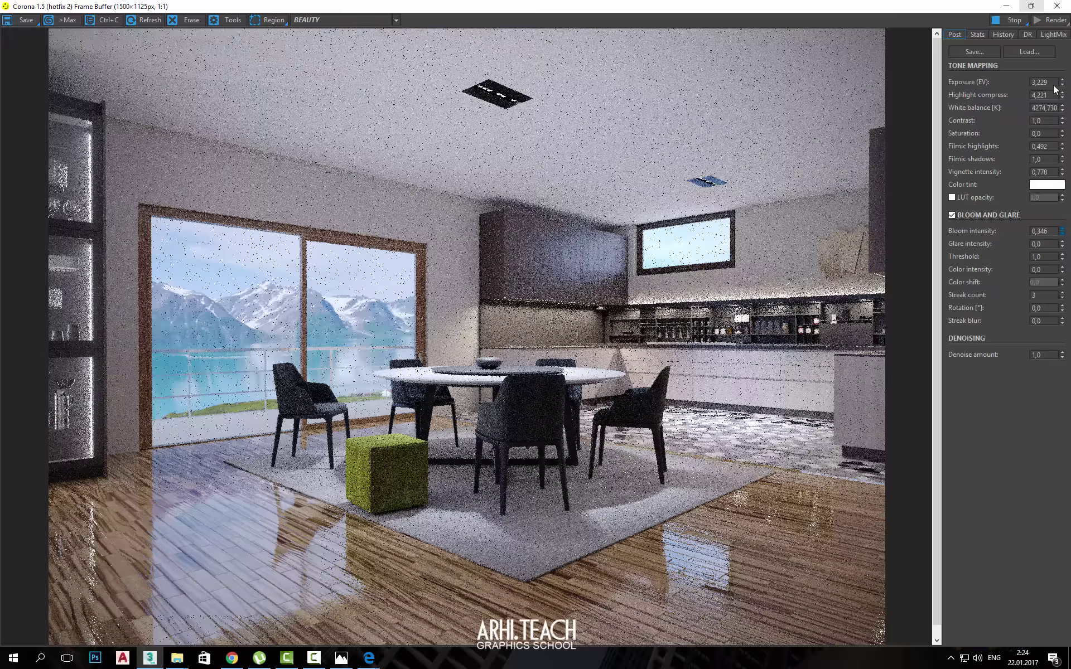
double_click(1051, 230)
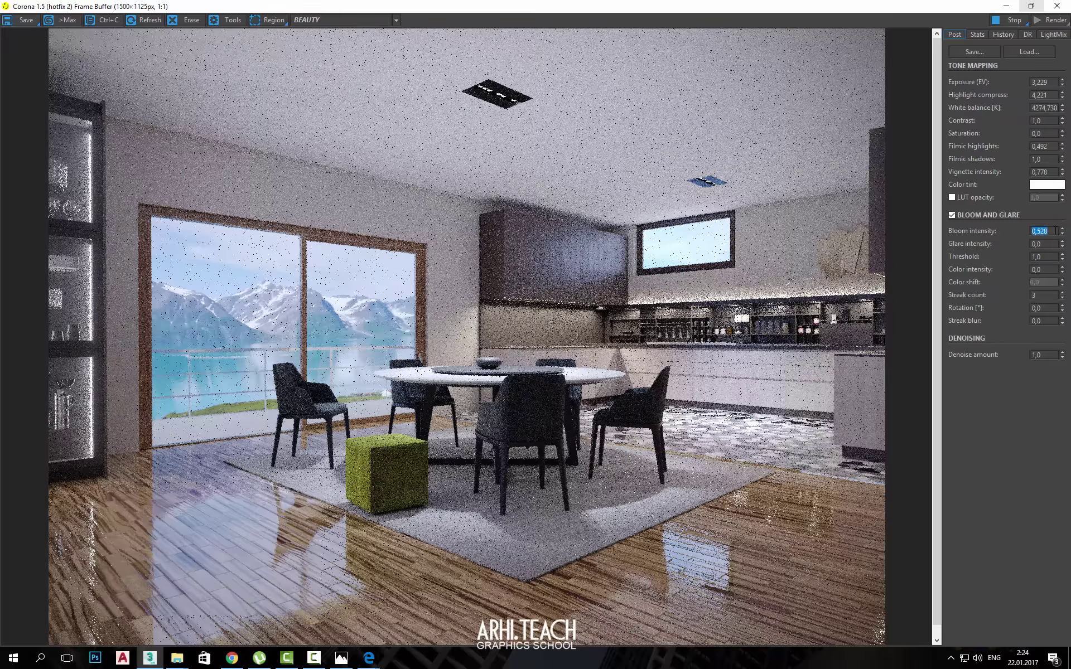
text(4)
key(Return)
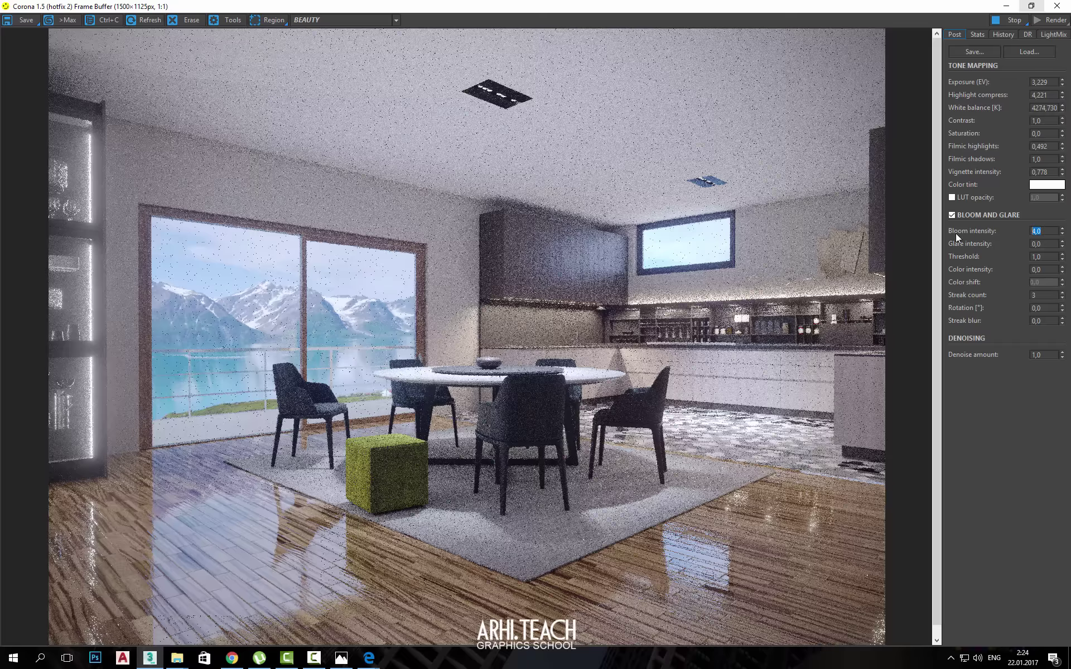
text(2)
key(Return)
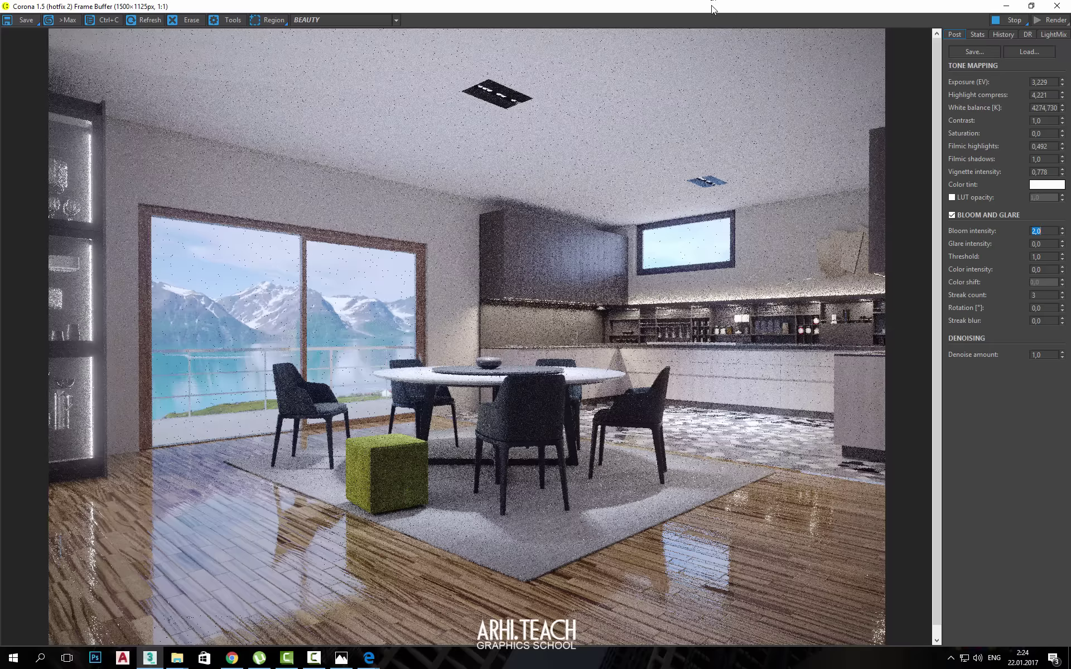
drag(711, 8, 728, 163)
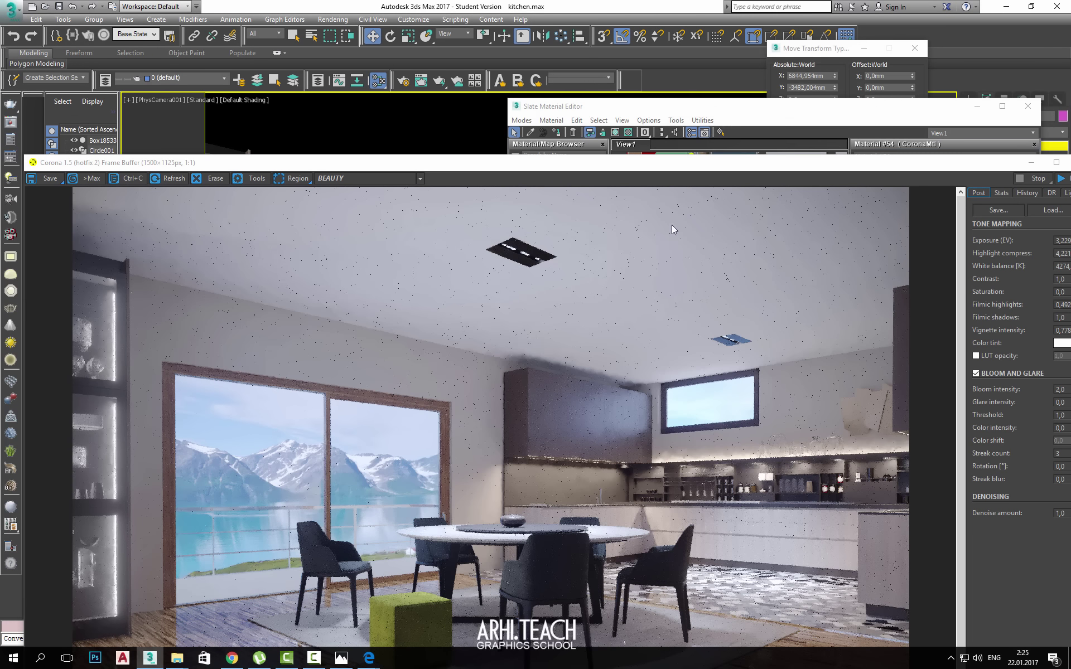
- Close the frame buffer and set the CoronaLightMtl Intensity to 4,0 in Slate
drag(655, 163, 599, 30)
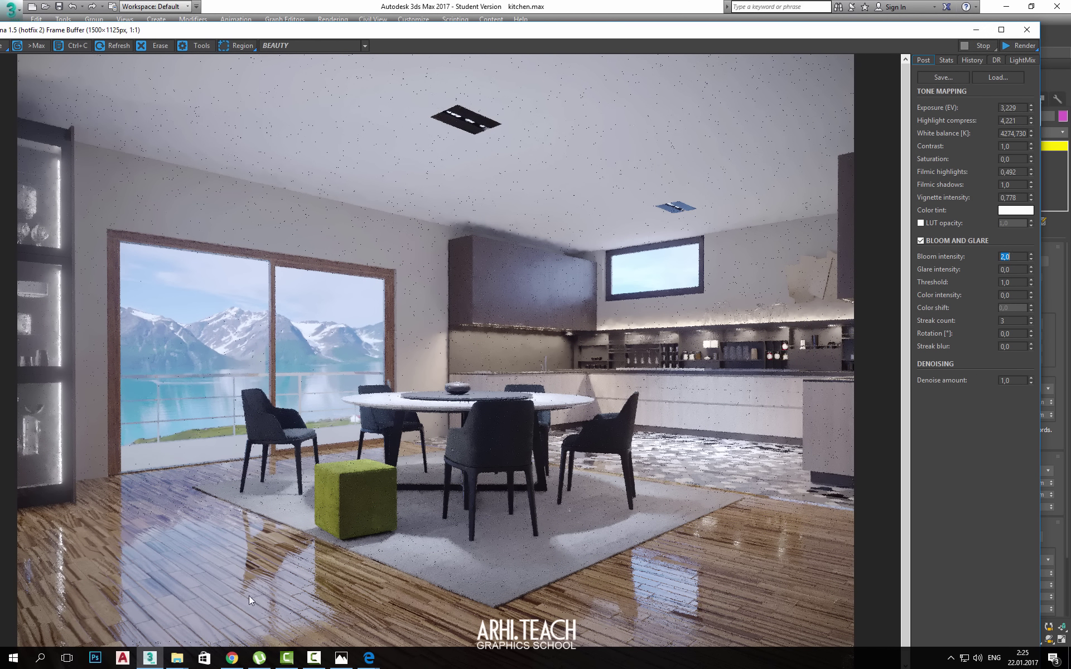
click(1026, 30)
scroll(500, 204, down, 2)
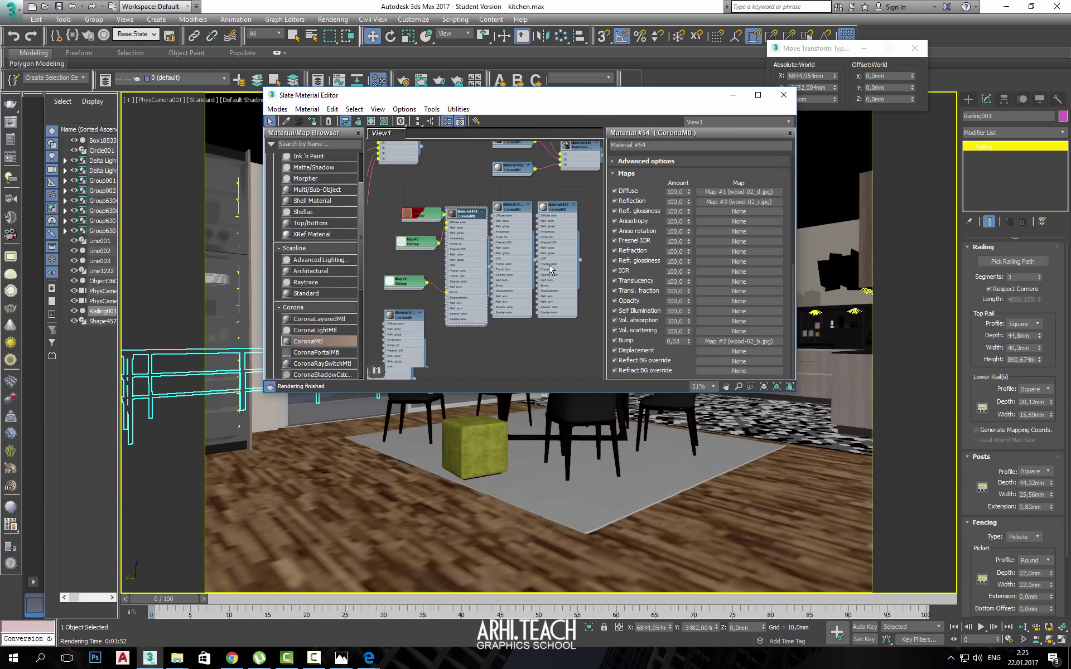
scroll(502, 223, down, 2)
scroll(505, 246, down, 1)
scroll(507, 260, down, 1)
scroll(507, 260, up, 2)
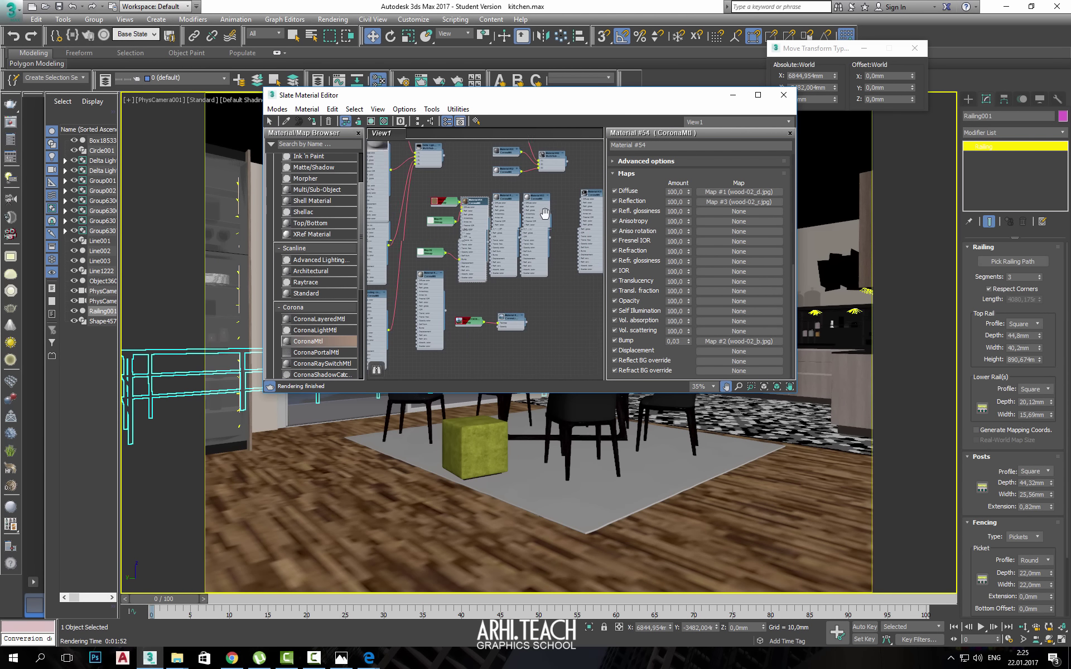
middle_drag(504, 262, 519, 234)
double_click(532, 312)
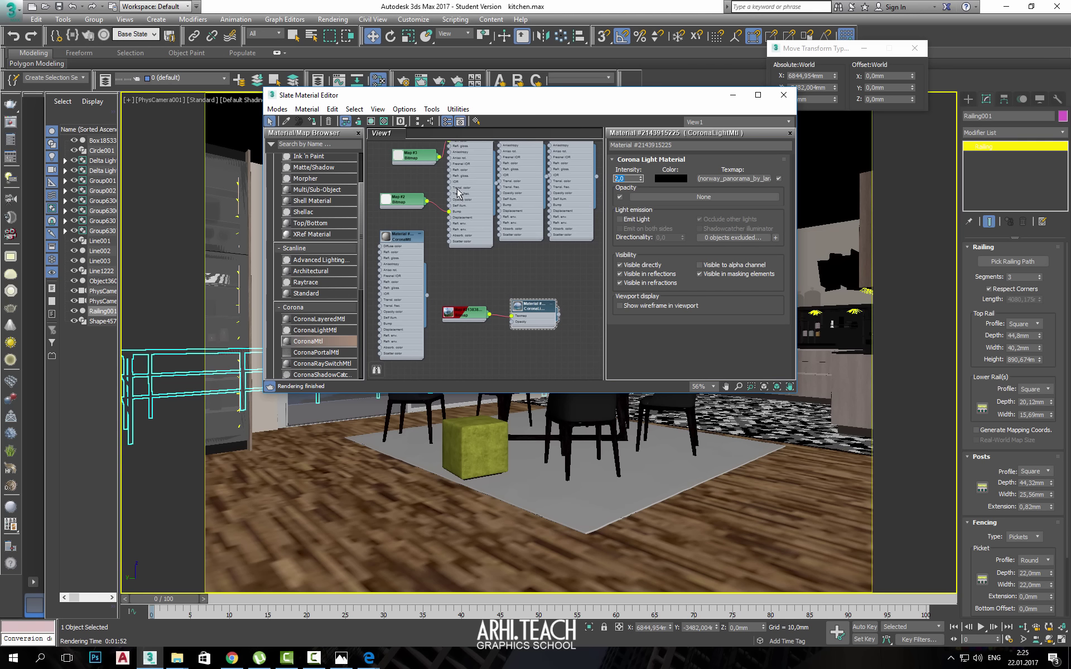
text(4)
key(Return)
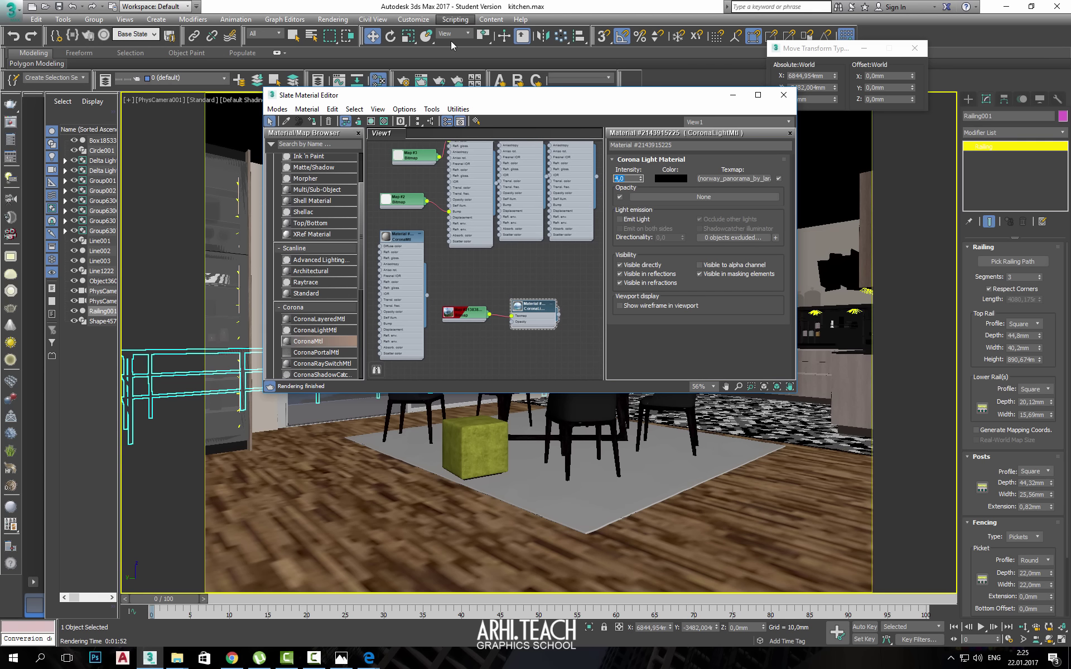
- Eyedrop the floor's Material #54 and lower its Fresnel IOR
click(286, 122)
click(326, 445)
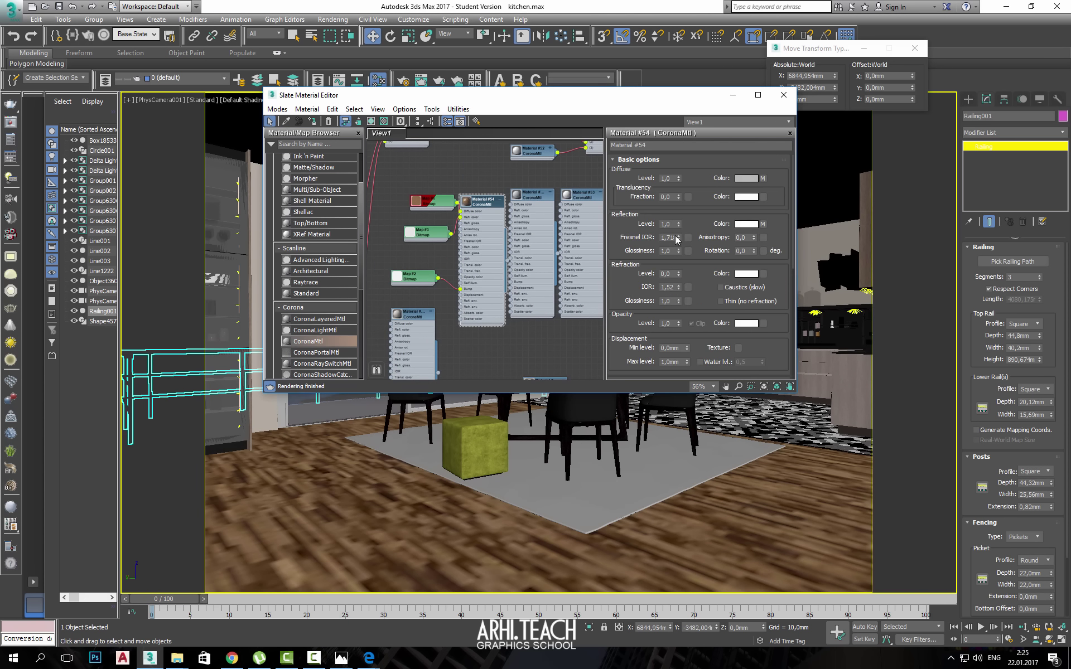
drag(679, 237, 679, 240)
mouse_move(699, 287)
mouse_down()
mouse_move(704, 134)
mouse_move(704, 209)
mouse_up()
- Wire Map #3 (wood-02_r.jpg) into Material #54's Refl. gloss. input and render
scroll(458, 214, up, 2)
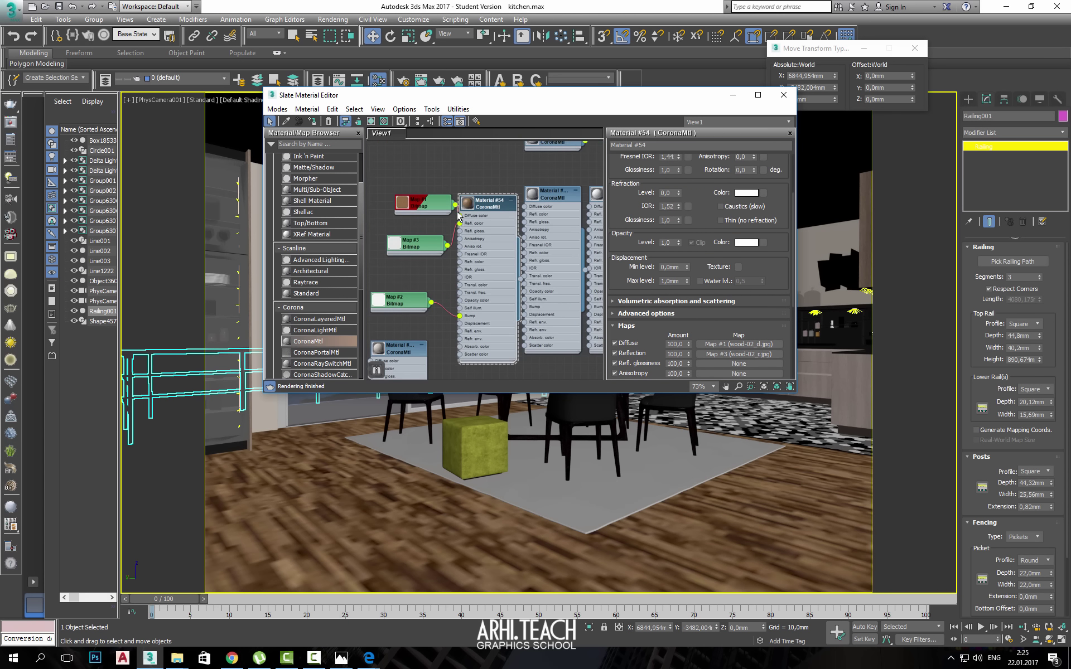
scroll(485, 231, up, 3)
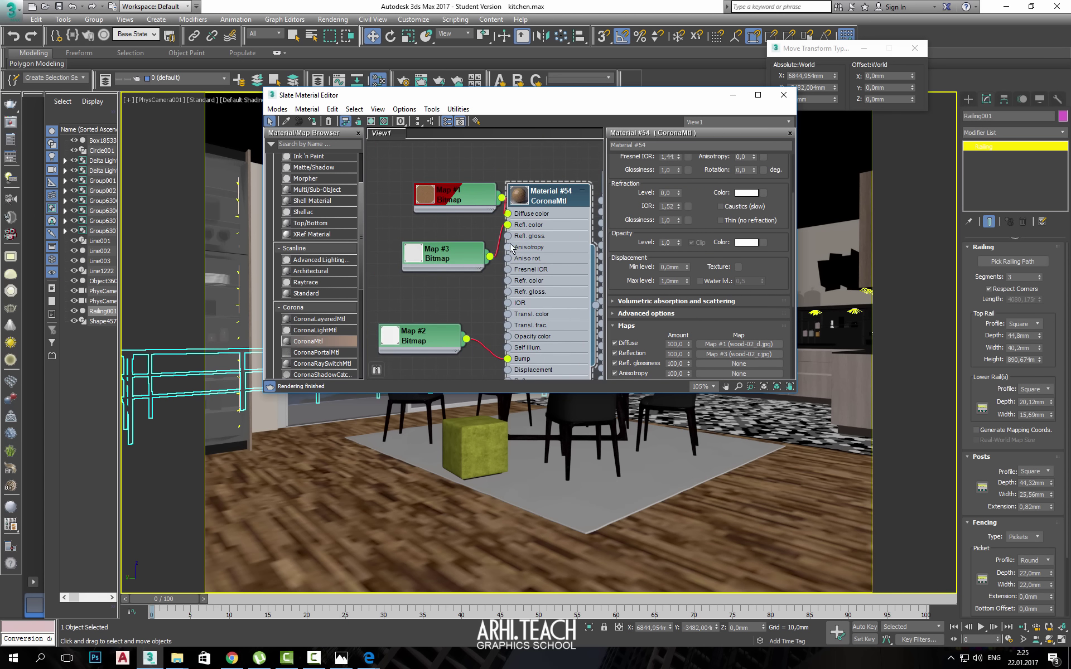
scroll(512, 248, up, 1)
scroll(507, 249, up, 1)
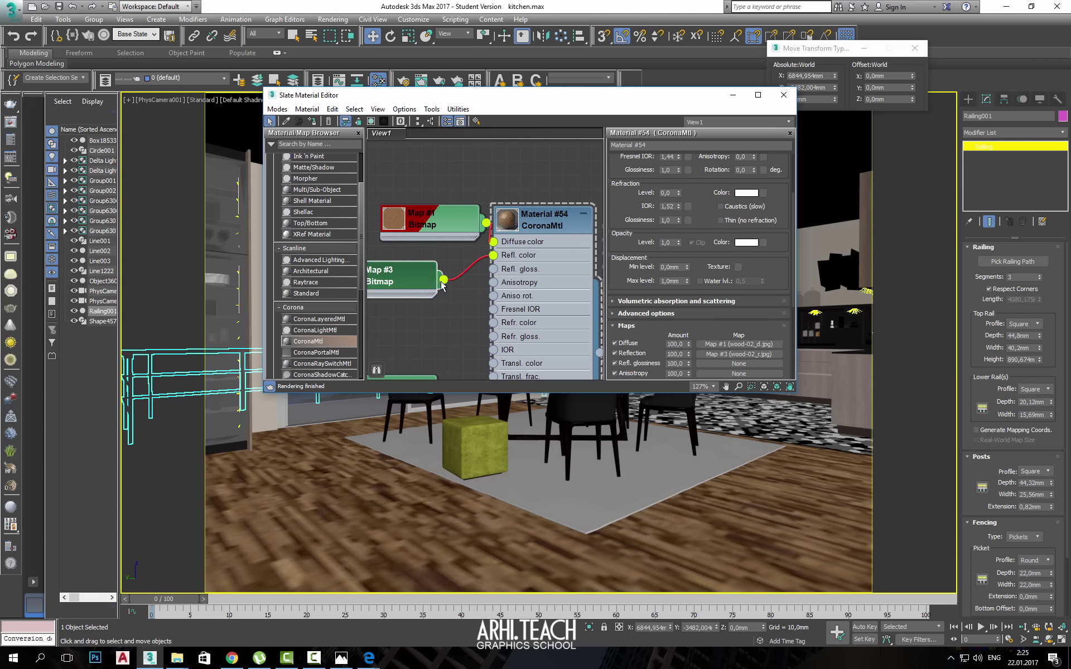
drag(442, 286, 493, 269)
drag(593, 107, 596, 123)
key(shift+q)
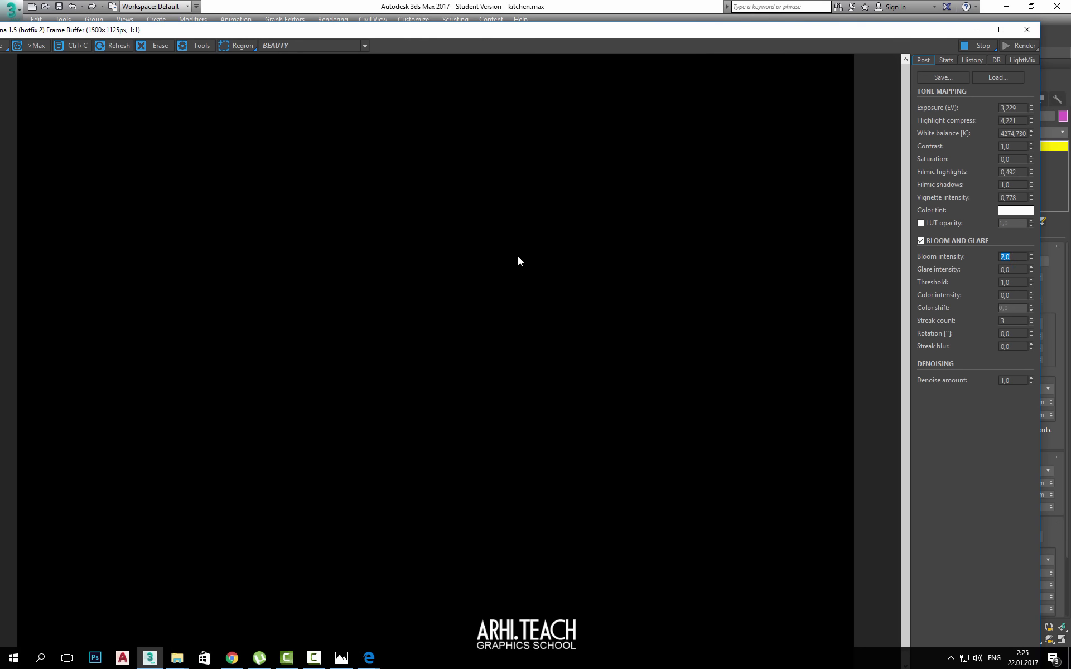
- Move the frame buffer to the top and zoom into the table and floor as the render refines
drag(667, 39, 691, 9)
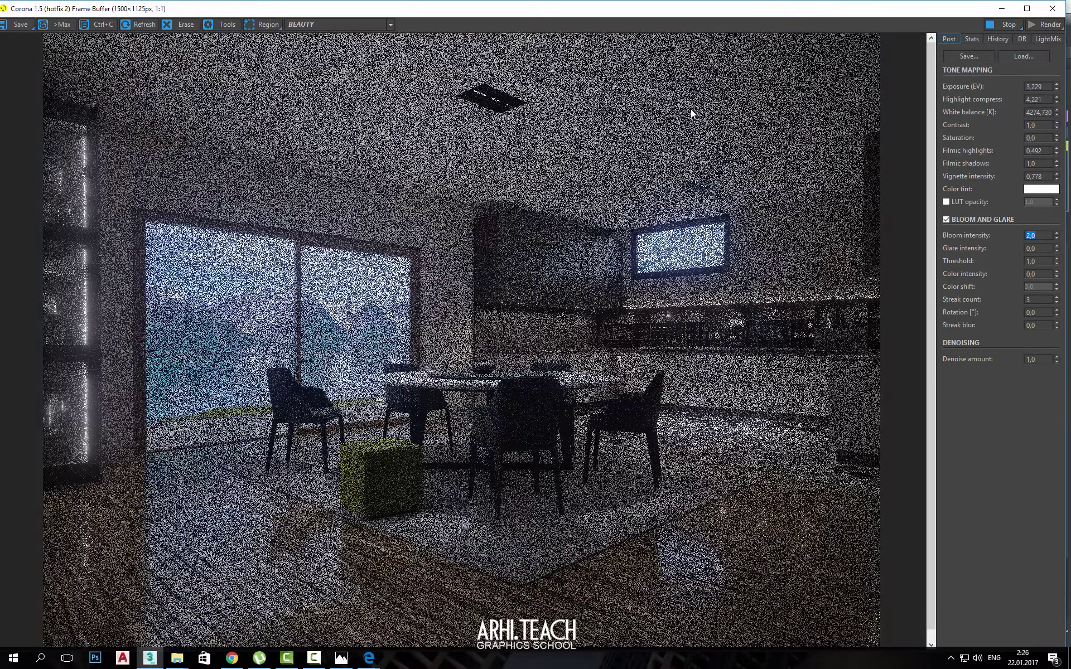
scroll(691, 112, down, 1)
scroll(691, 113, up, 1)
scroll(293, 611, up, 1)
drag(293, 611, 477, 480)
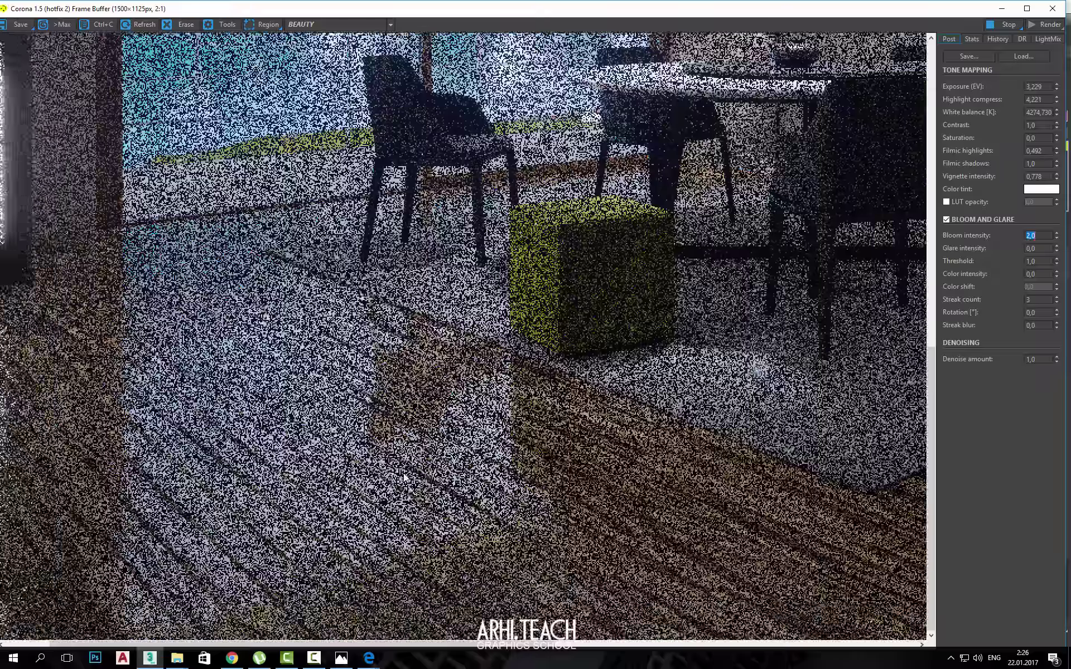
scroll(379, 478, down, 1)
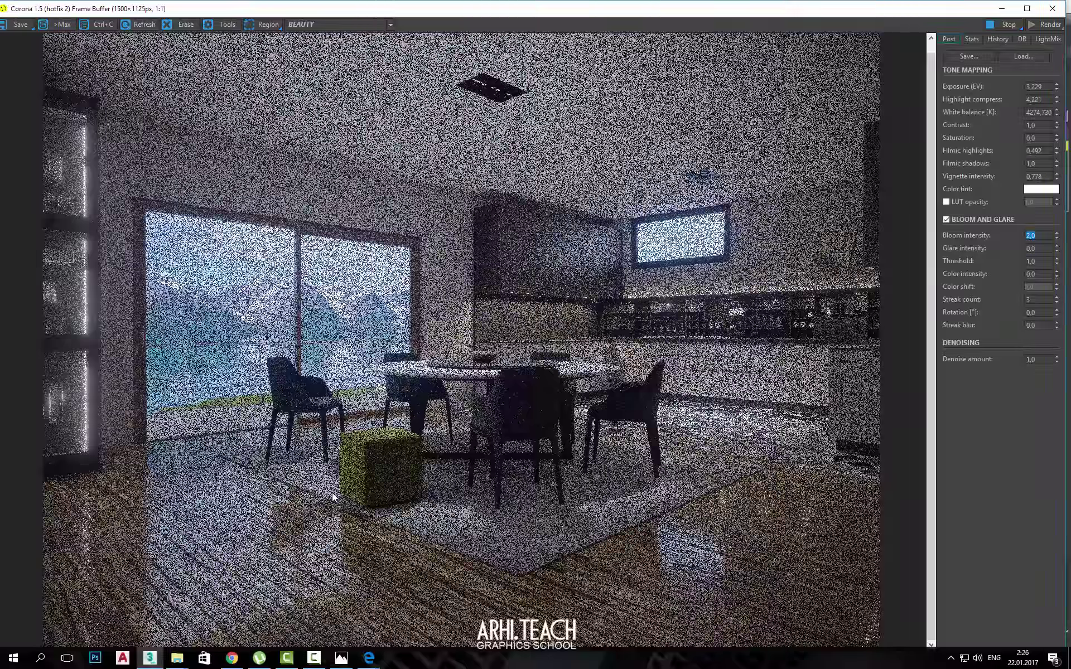
scroll(297, 560, up, 1)
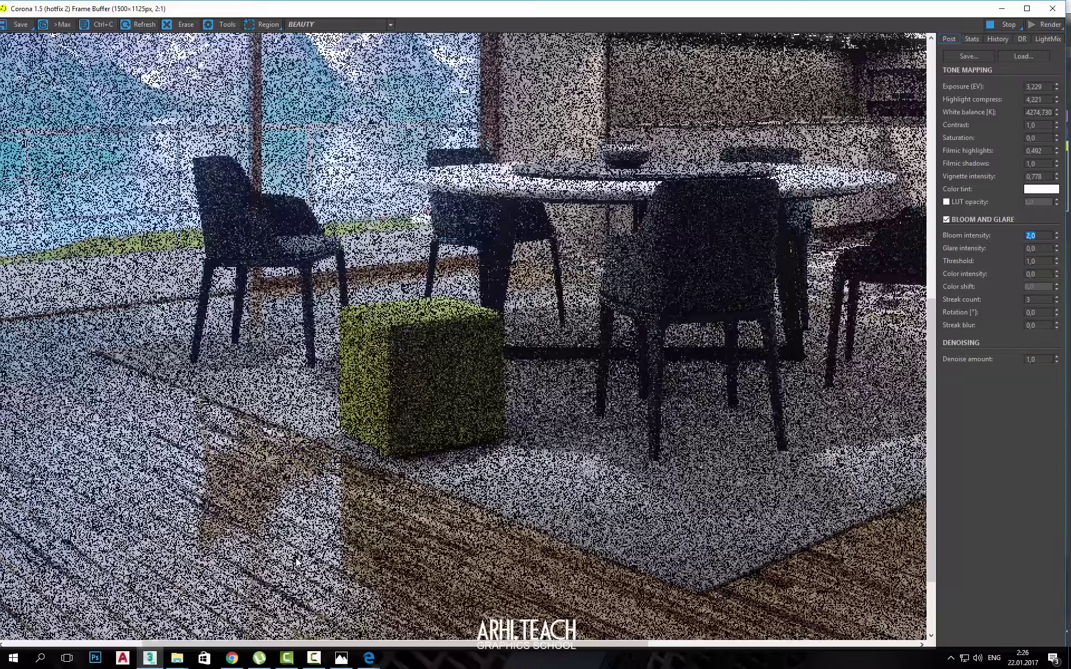
scroll(297, 561, down, 1)
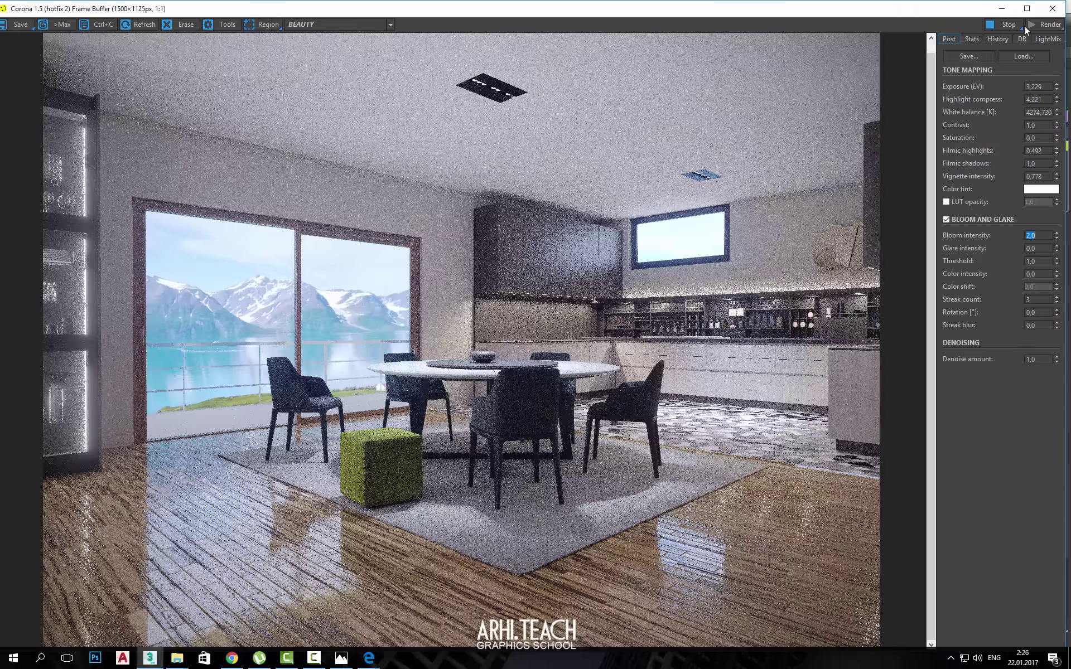
- Stop the render, select the floor Line003 and bring up Material #54 in Slate
click(1026, 28)
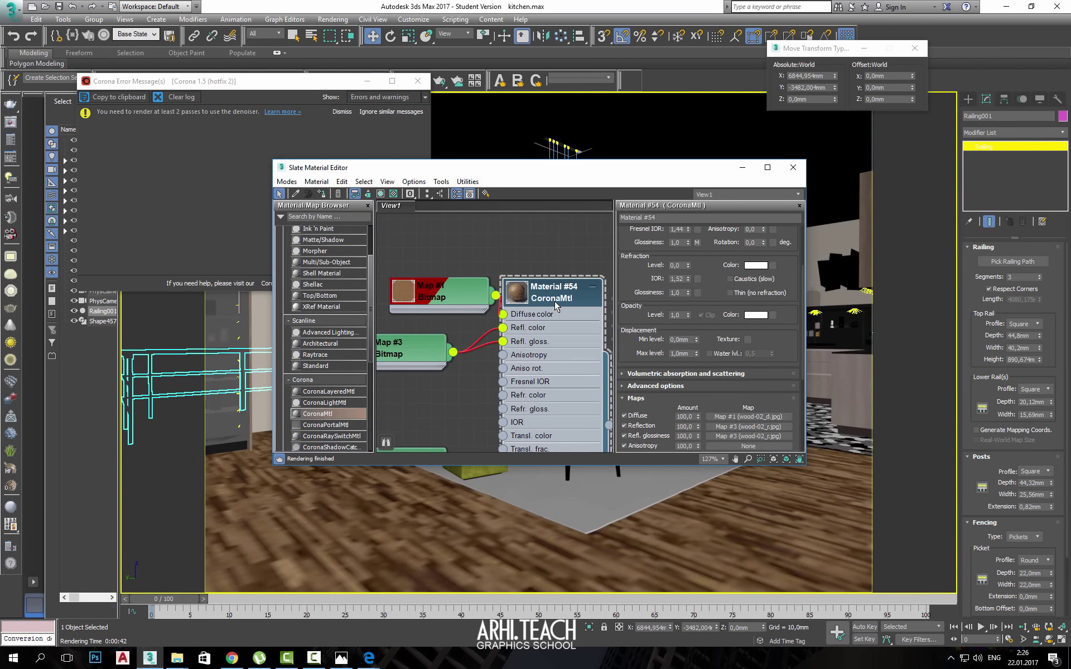
click(460, 547)
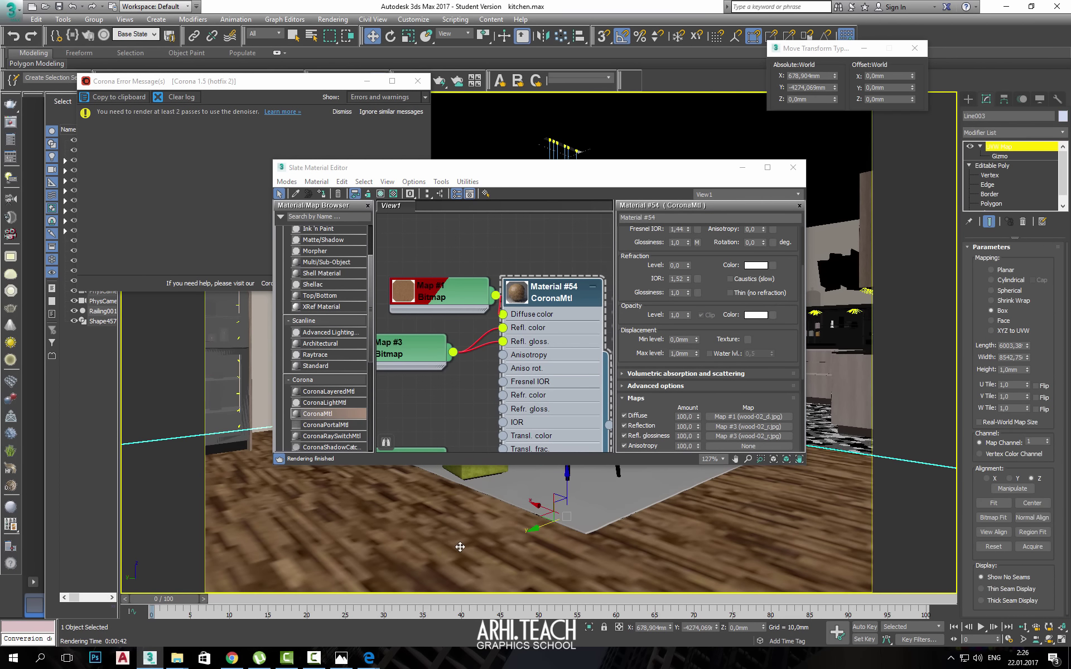
scroll(637, 338, down, 3)
scroll(670, 362, down, 2)
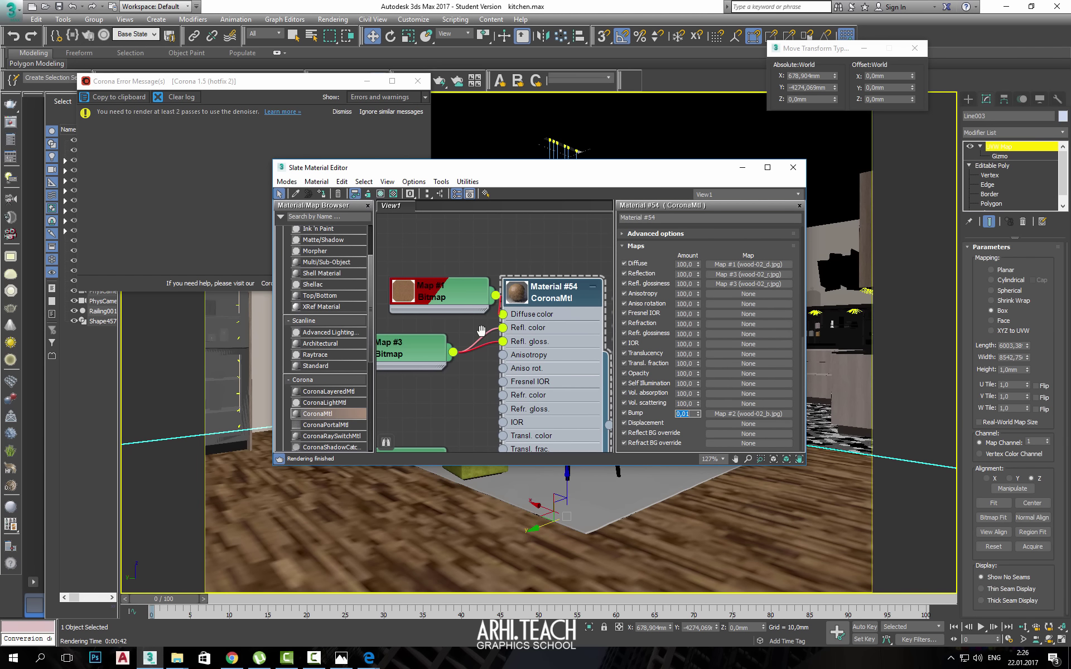
mouse_move(516, 302)
middle_down()
mouse_move(594, 287)
mouse_move(557, 279)
middle_up()
double_click(597, 290)
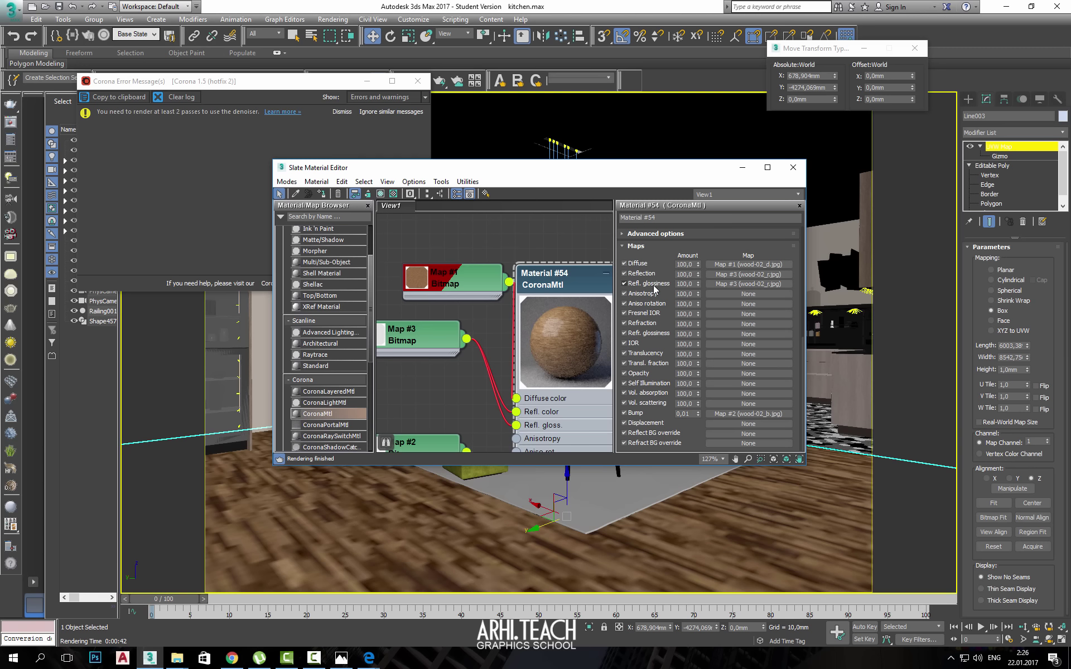
- Set the Refl. glossiness map amount to 73, lower Reflection Level, and render again
drag(636, 246, 632, 446)
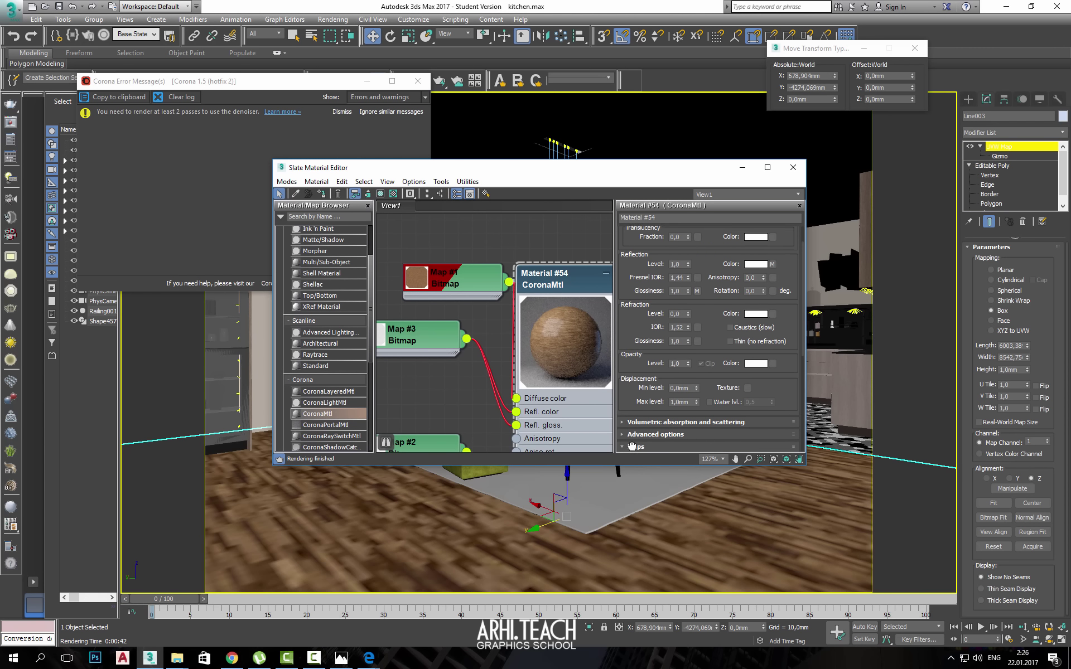
drag(692, 292, 719, 212)
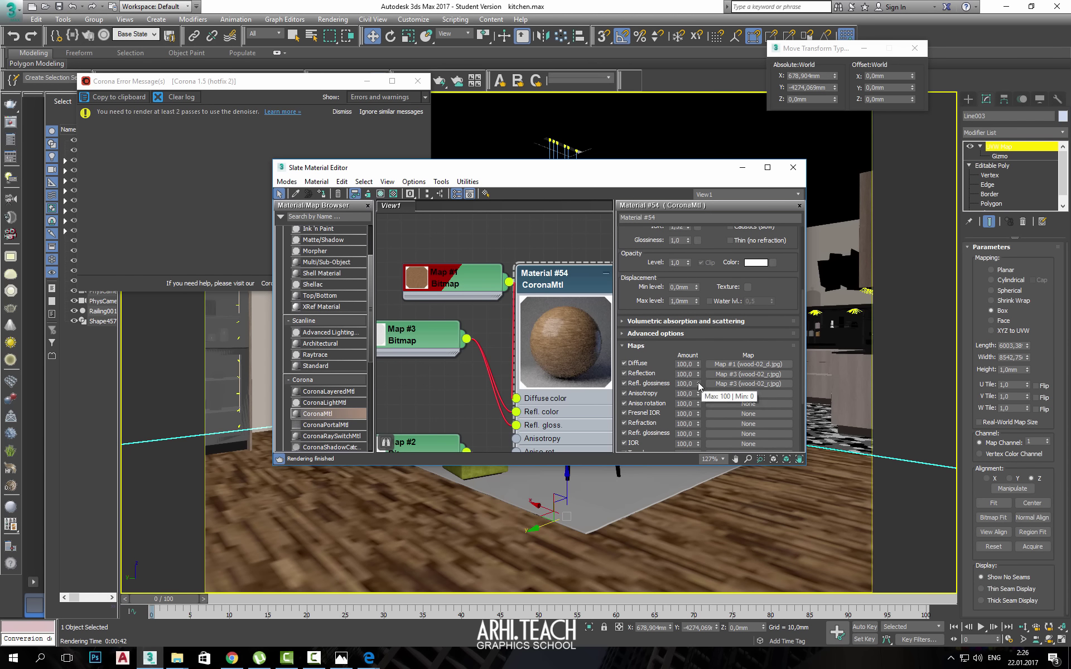
drag(698, 382, 701, 400)
mouse_move(704, 251)
mouse_down()
mouse_move(701, 312)
mouse_move(692, 314)
mouse_up()
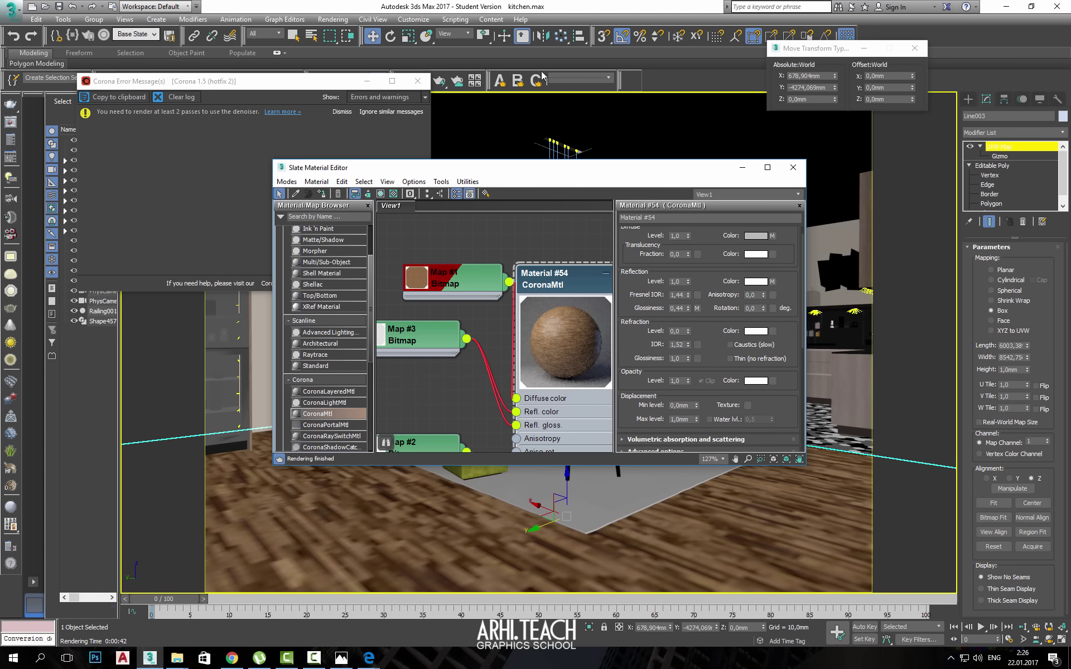
scroll(697, 276, up, 1)
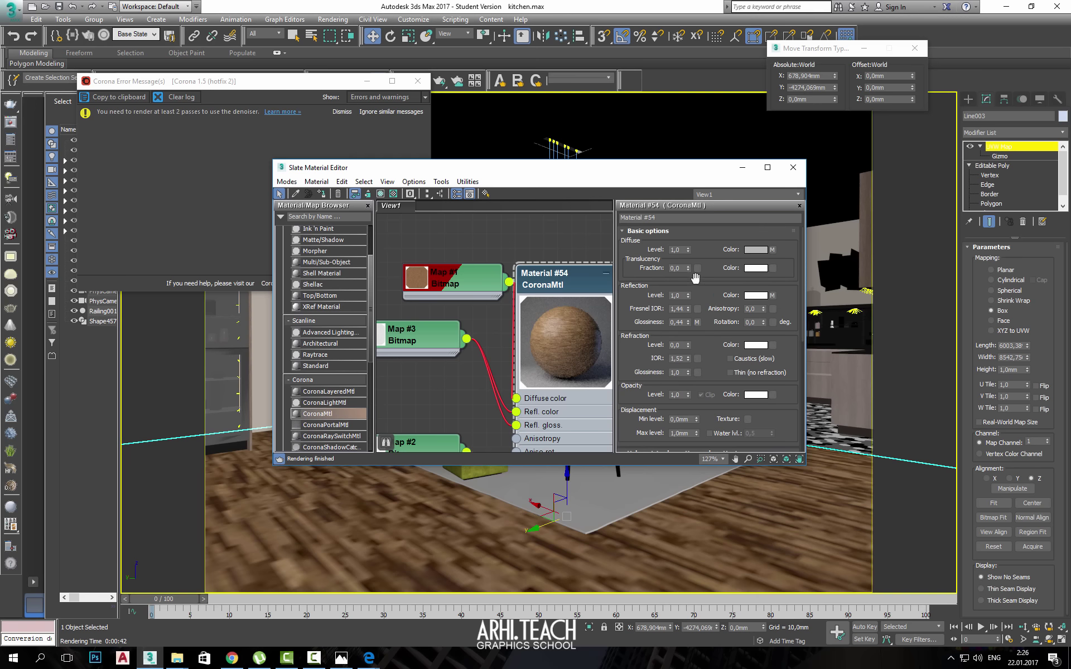
drag(688, 295, 681, 301)
click(445, 85)
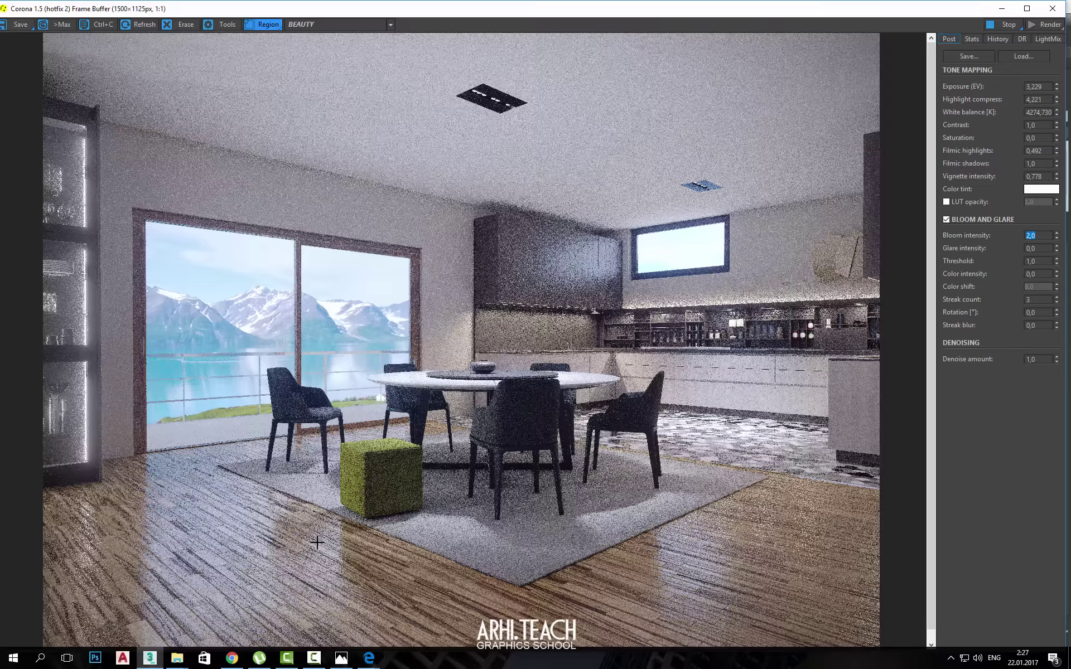
- Render a floor region moved to the lower right, inspect reflections up close, then stop and close
drag(321, 531, 96, 637)
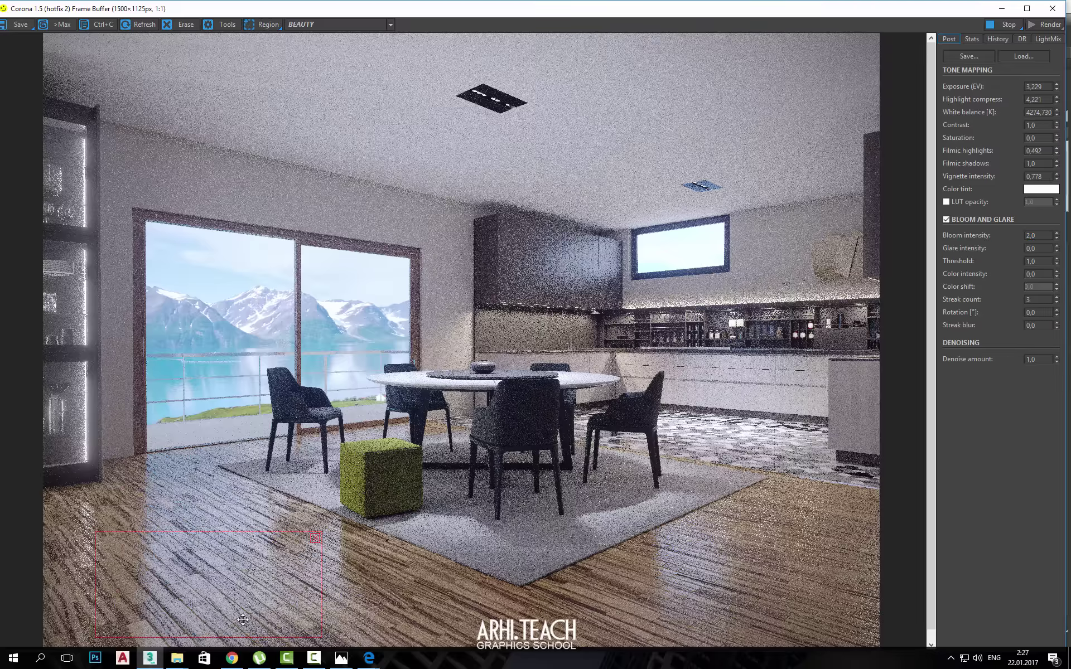
scroll(242, 606, up, 1)
drag(242, 605, 497, 460)
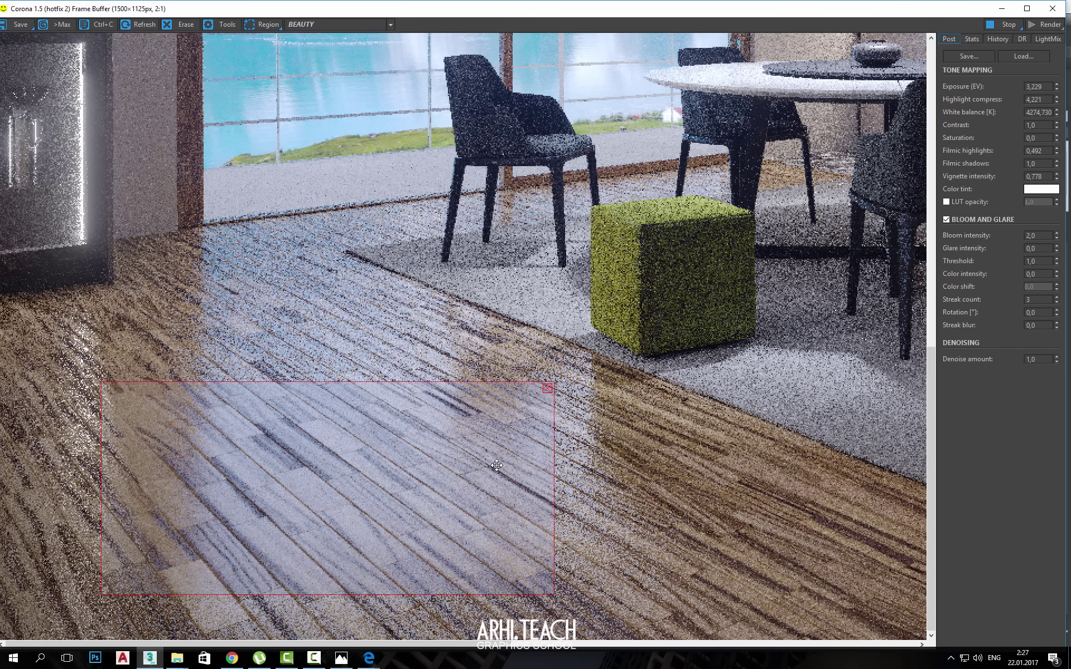
scroll(497, 465, down, 1)
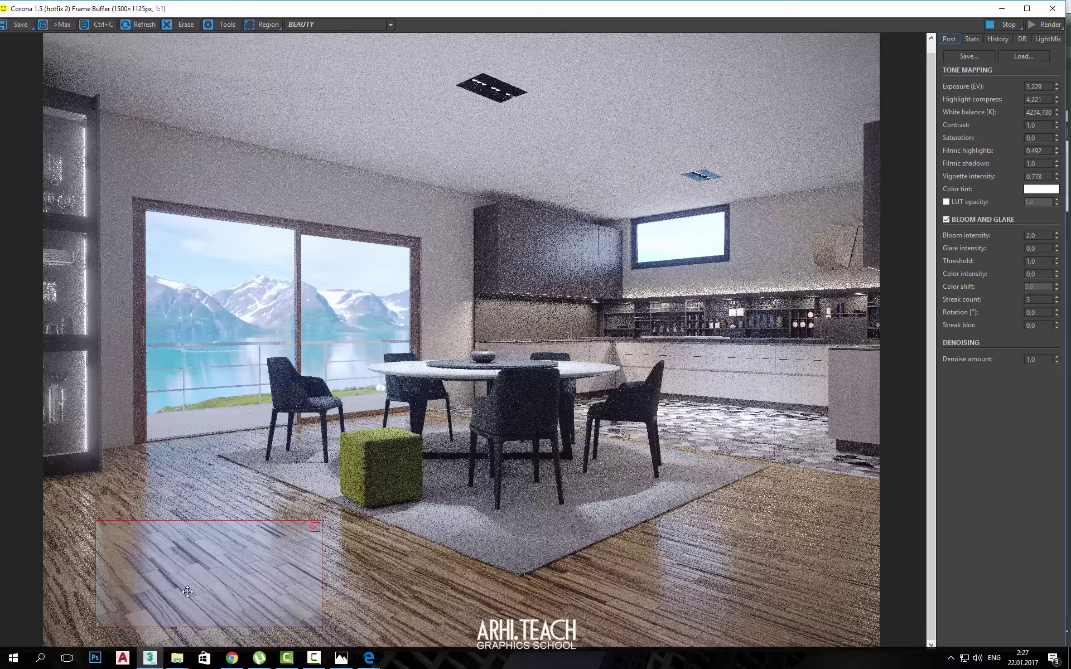
drag(188, 593, 734, 563)
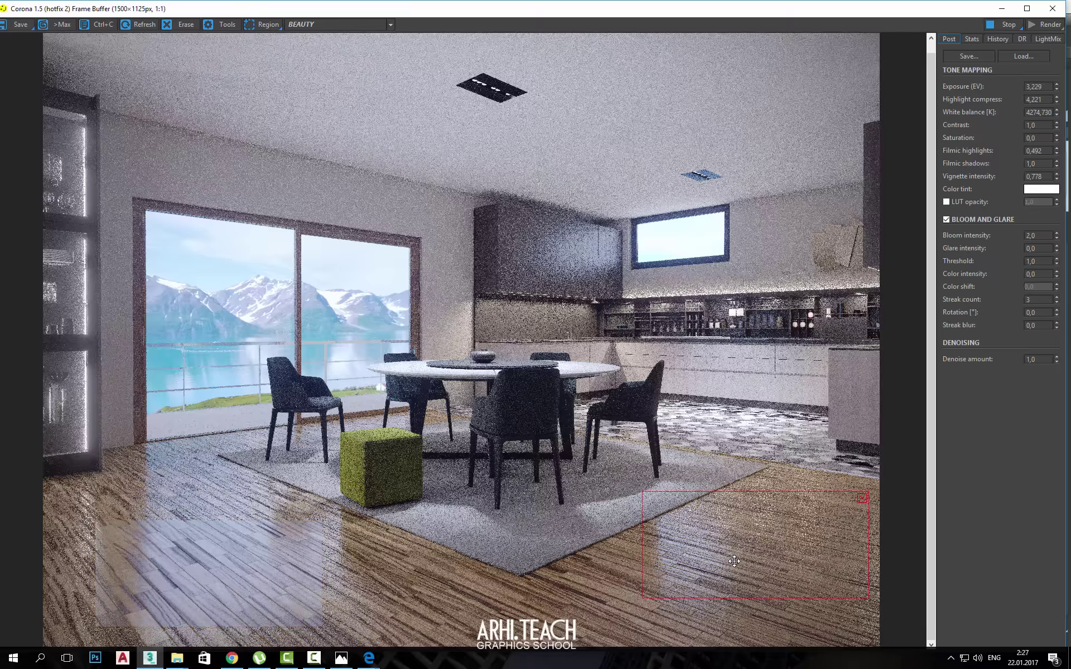
scroll(734, 561, up, 1)
middle_drag(734, 561, 642, 462)
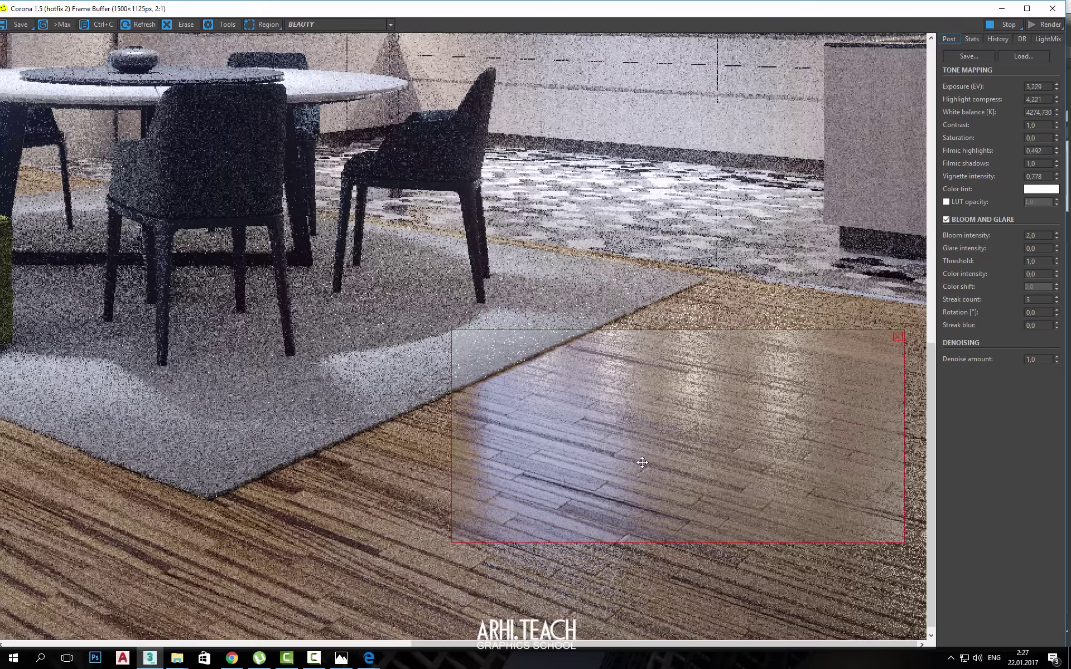
click(990, 24)
click(1052, 8)
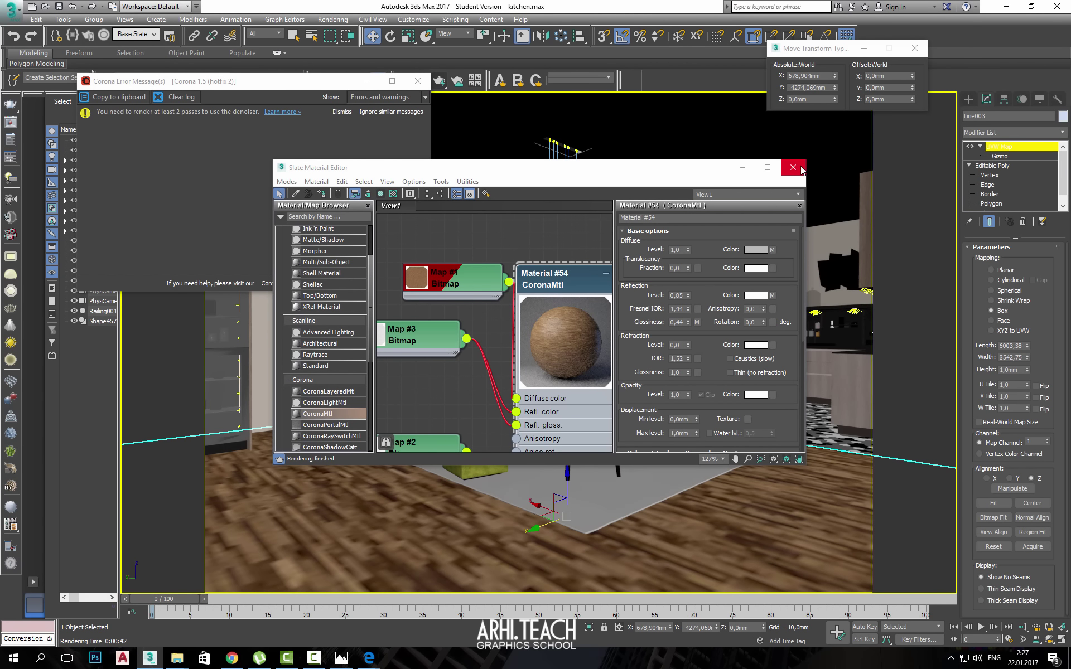
- Open the panorama's CoronaLightMtl node in Slate and set its Intensity to 6,0
scroll(449, 281, down, 2)
scroll(449, 281, down, 2)
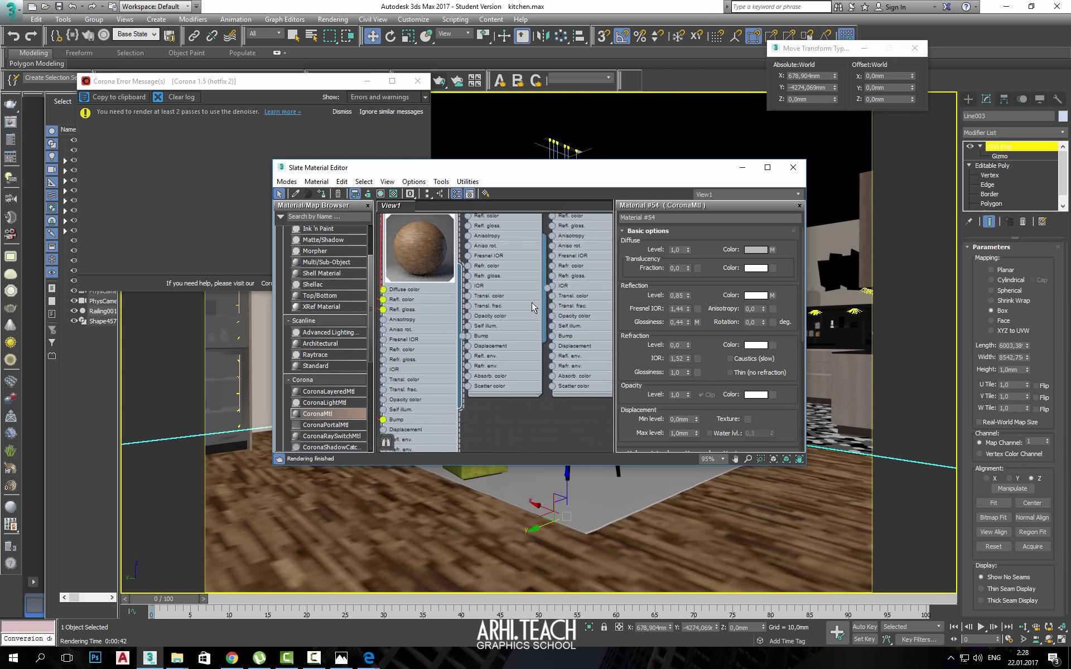
scroll(449, 281, down, 3)
middle_drag(449, 280, 494, 229)
double_click(463, 333)
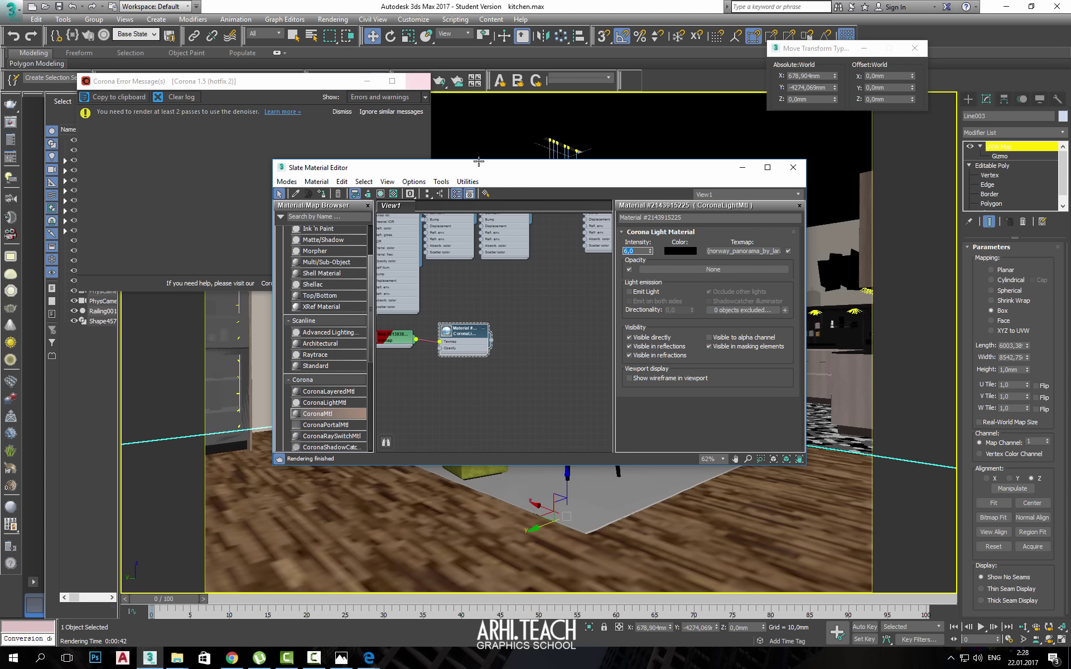
text(5)
key(Return)
- Move the material editor aside and dismiss the Corona error message
drag(480, 166, 633, 140)
click(428, 85)
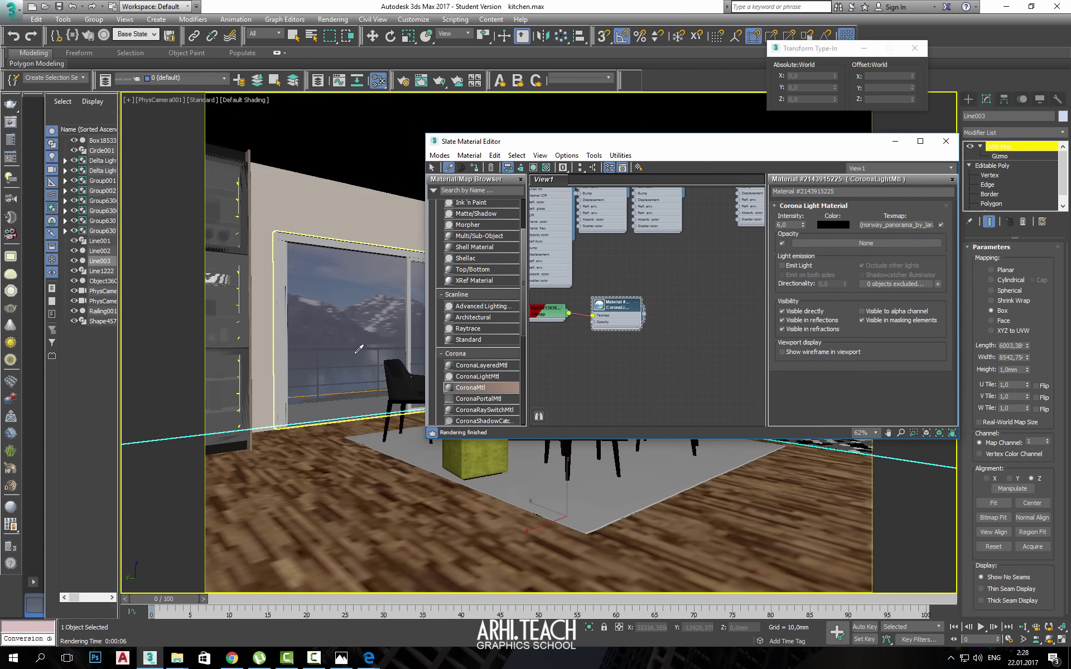
middle_drag(603, 303, 617, 232)
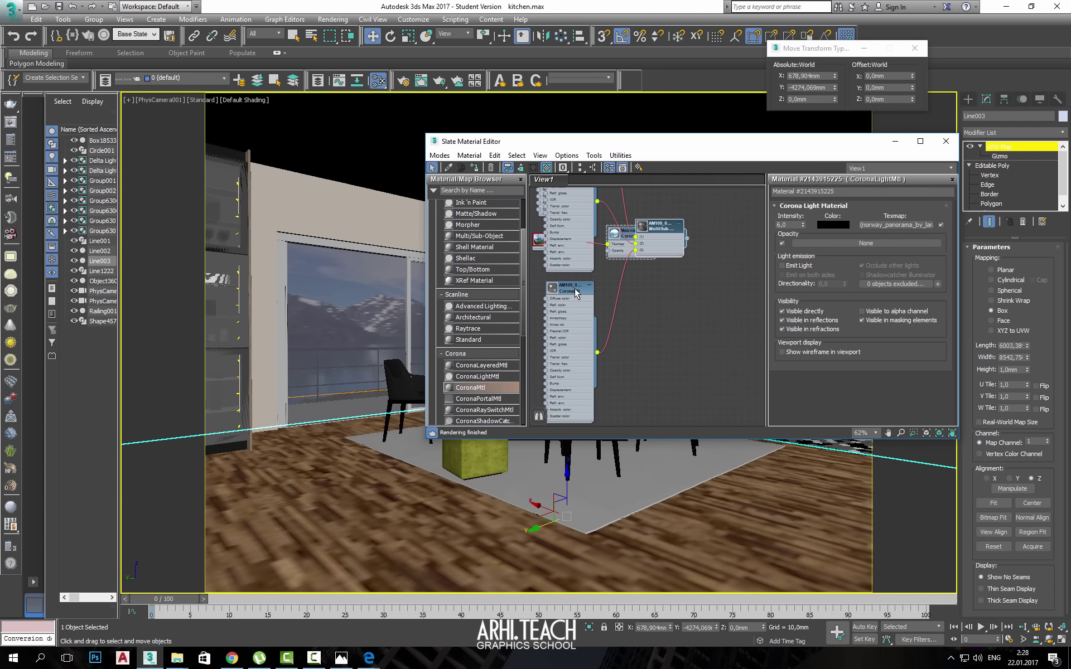
- Raise the AM109_017_glass material's Fresnel IOR to 3,01
double_click(554, 300)
drag(841, 286, 841, 274)
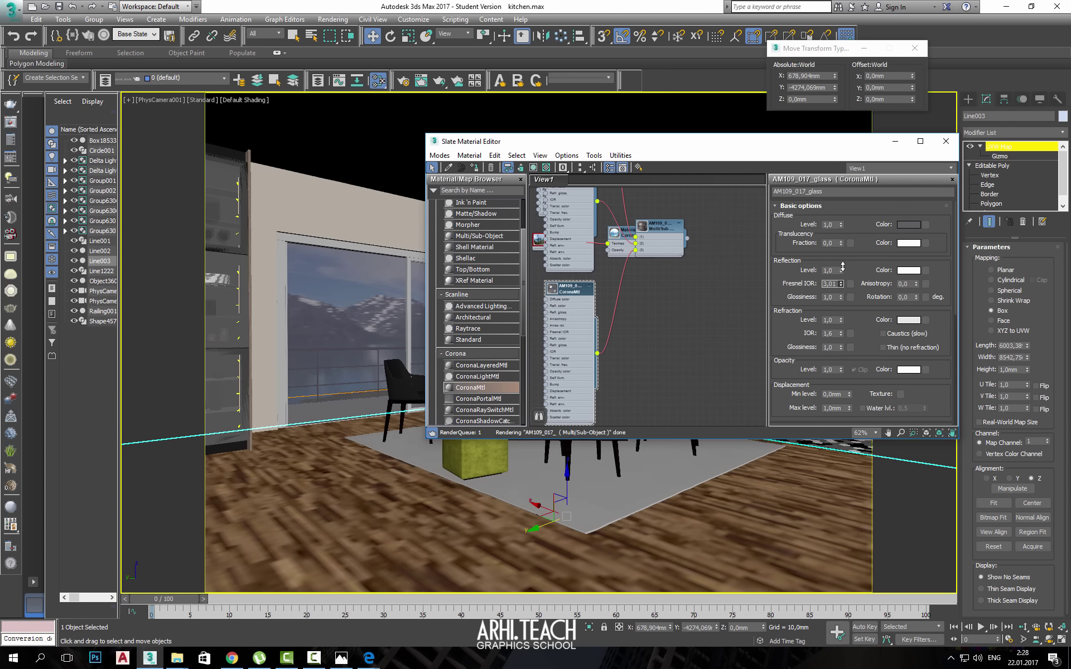
mouse_move(544, 146)
mouse_down()
mouse_move(475, 182)
mouse_move(539, 296)
mouse_up()
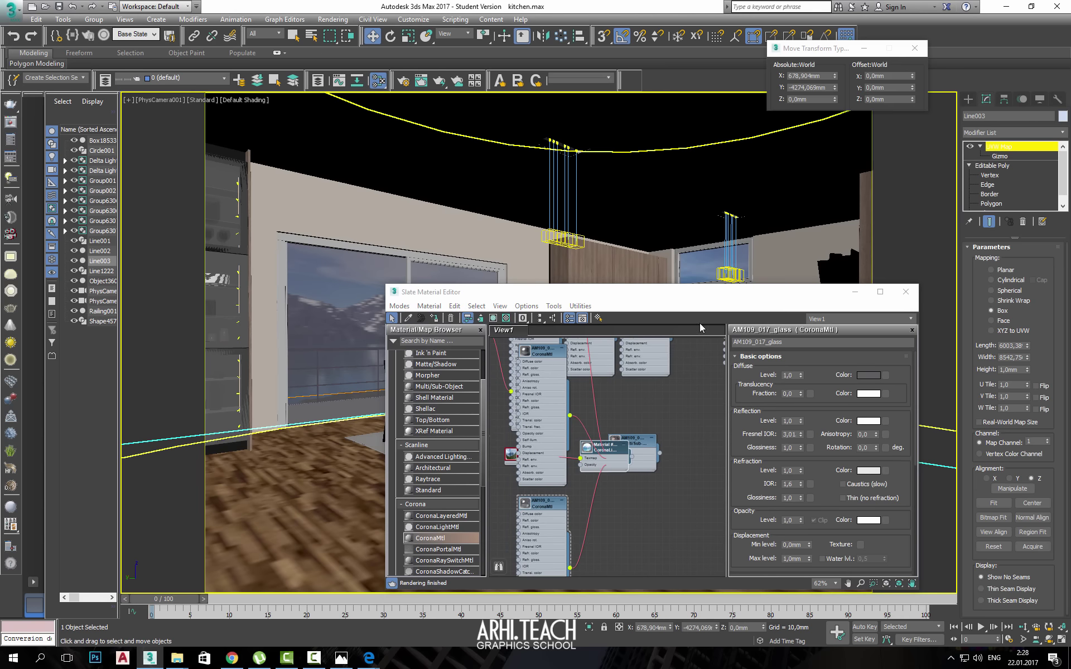
middle_drag(594, 394, 608, 457)
scroll(659, 441, up, 5)
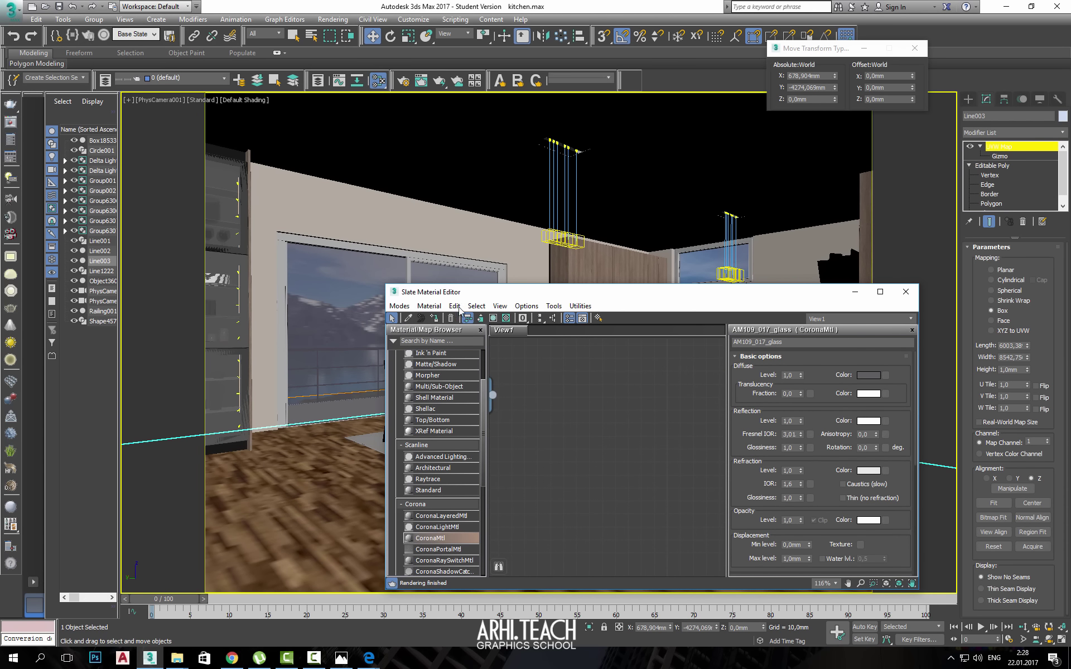
- Eyedrop the window's material into Slate and bring its glass CoronaMtl node into view
click(409, 318)
click(693, 257)
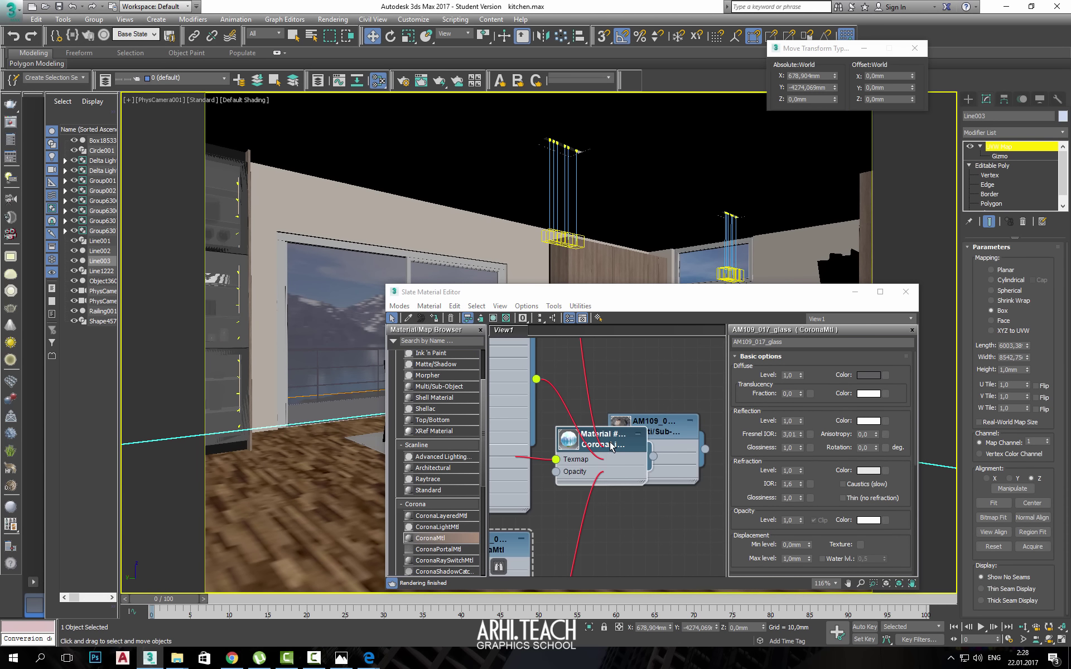
middle_drag(660, 420, 594, 359)
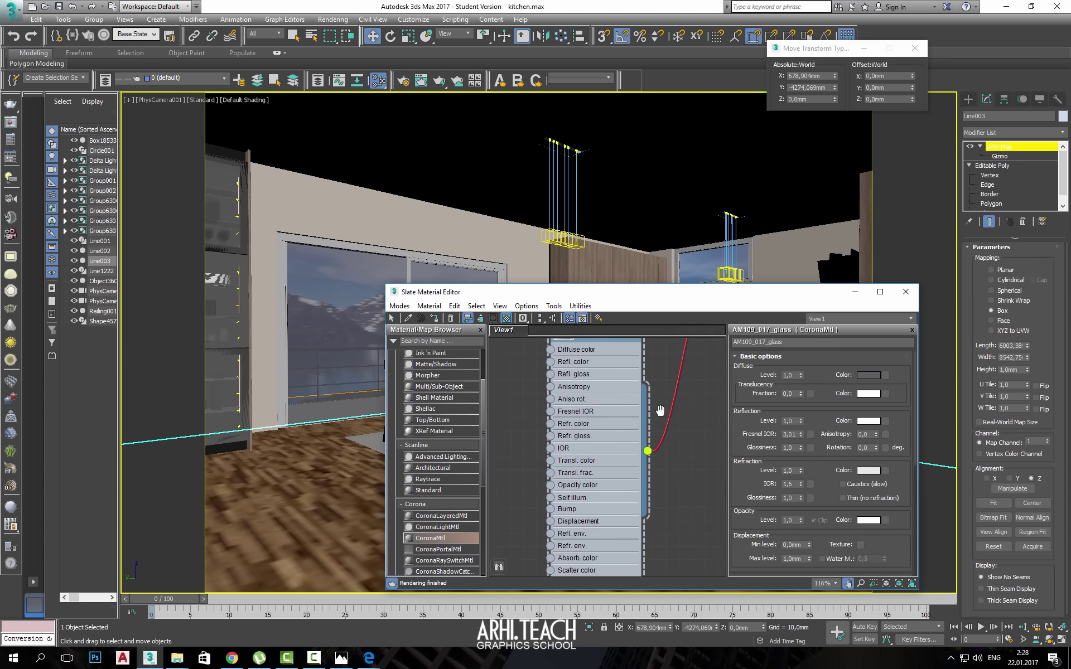
drag(594, 359, 569, 410)
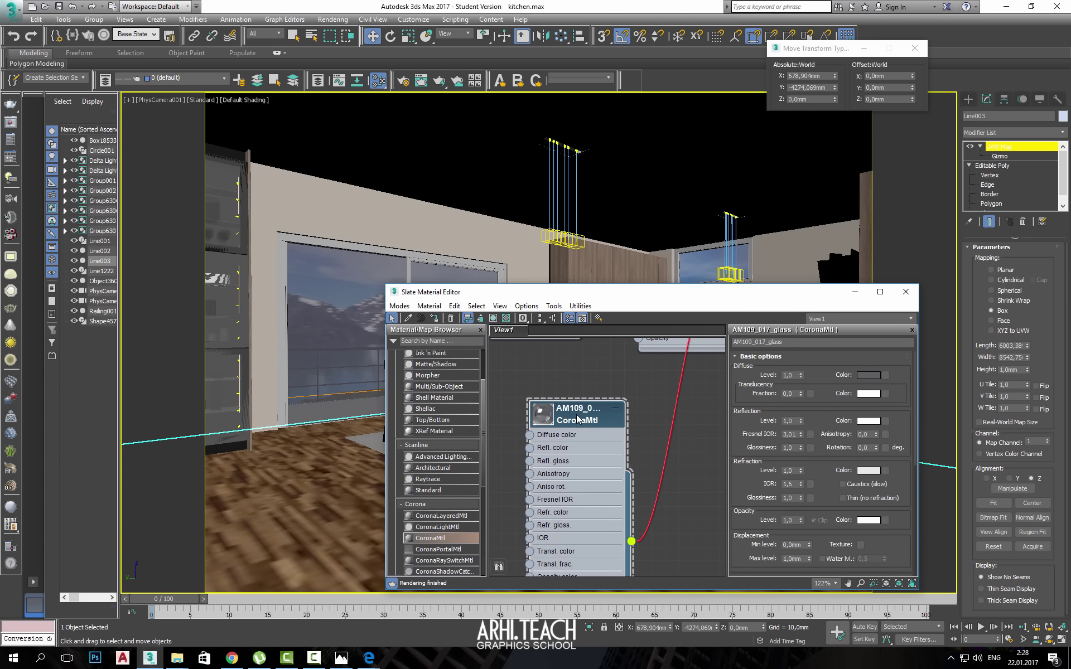
scroll(591, 446, down, 4)
scroll(610, 489, down, 4)
scroll(633, 484, down, 4)
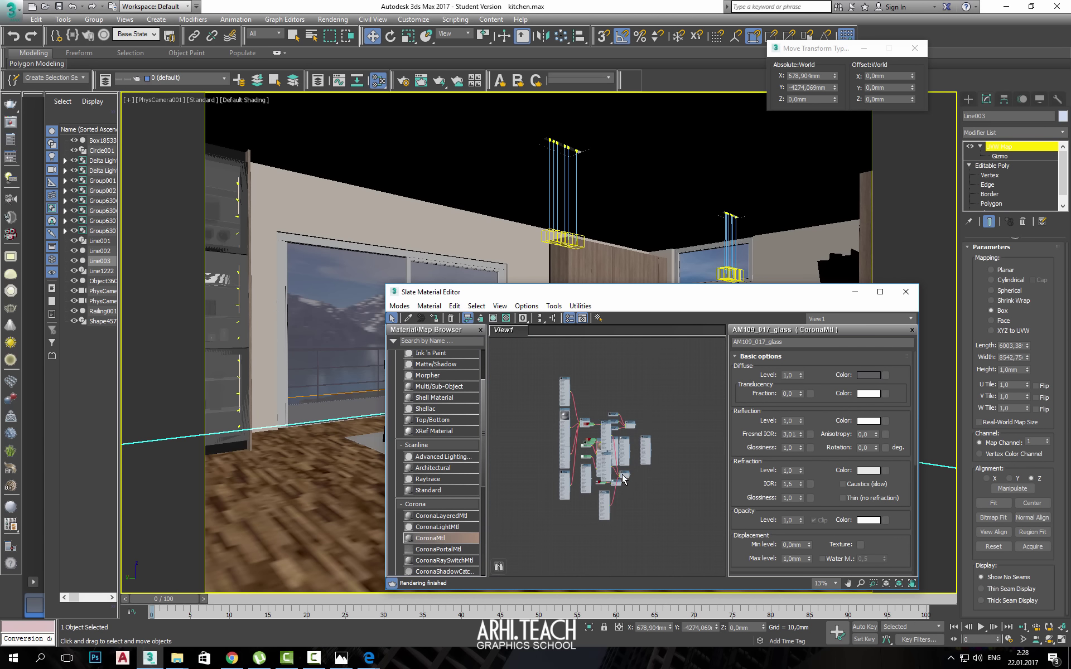
scroll(484, 473, up, 1)
scroll(483, 473, up, 2)
scroll(484, 473, up, 2)
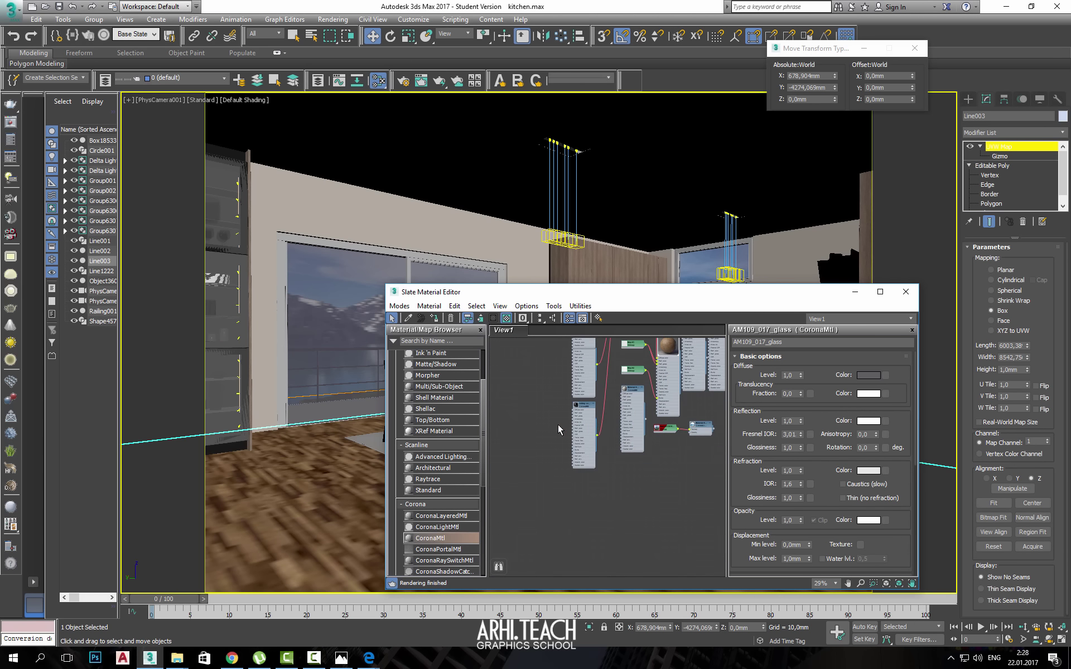
scroll(558, 424, up, 2)
scroll(589, 383, up, 1)
- Try eyedropping the picture frame's material and centre the CoronaLightMtl node
click(412, 321)
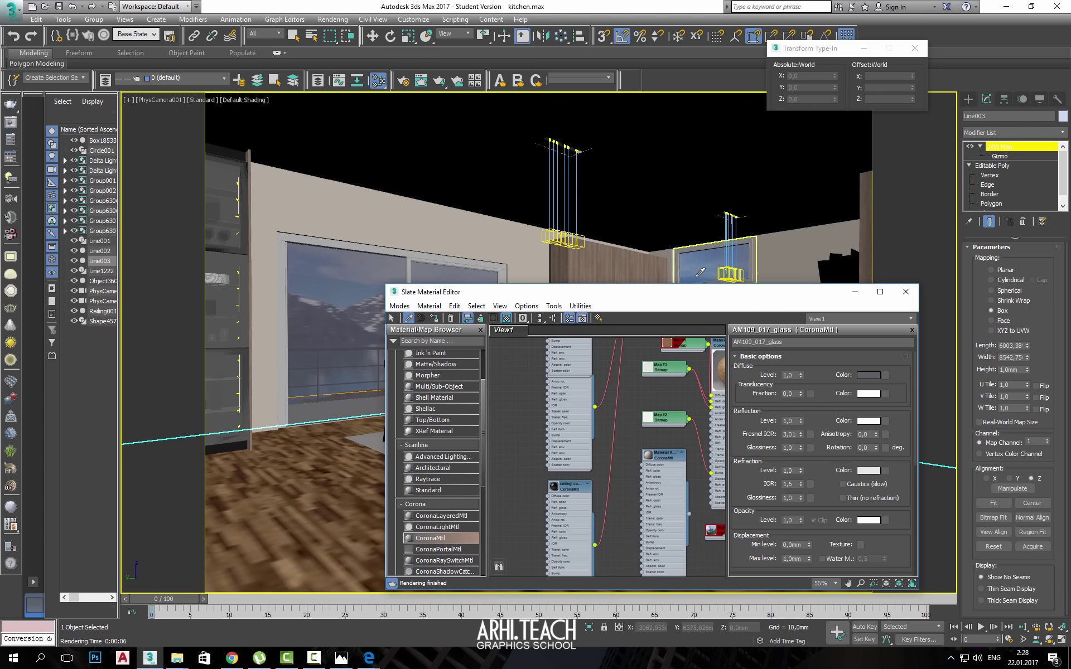
click(642, 134)
mouse_move(608, 434)
middle_down()
mouse_move(594, 508)
mouse_move(591, 402)
middle_up()
scroll(594, 507, up, 1)
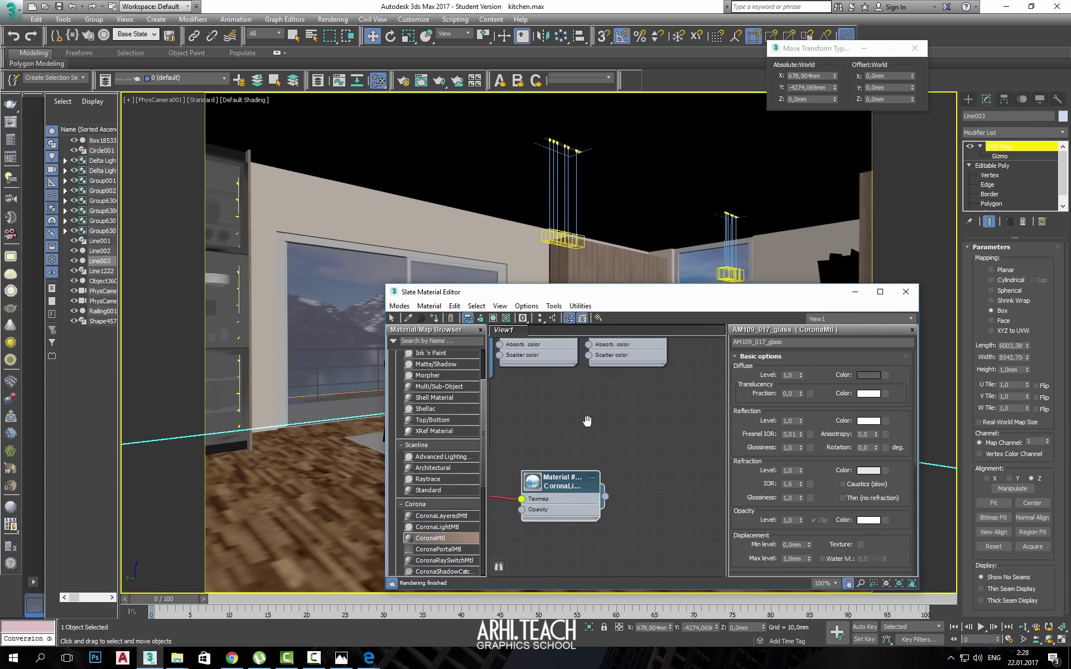
scroll(588, 431, up, 2)
scroll(588, 432, up, 1)
click(408, 318)
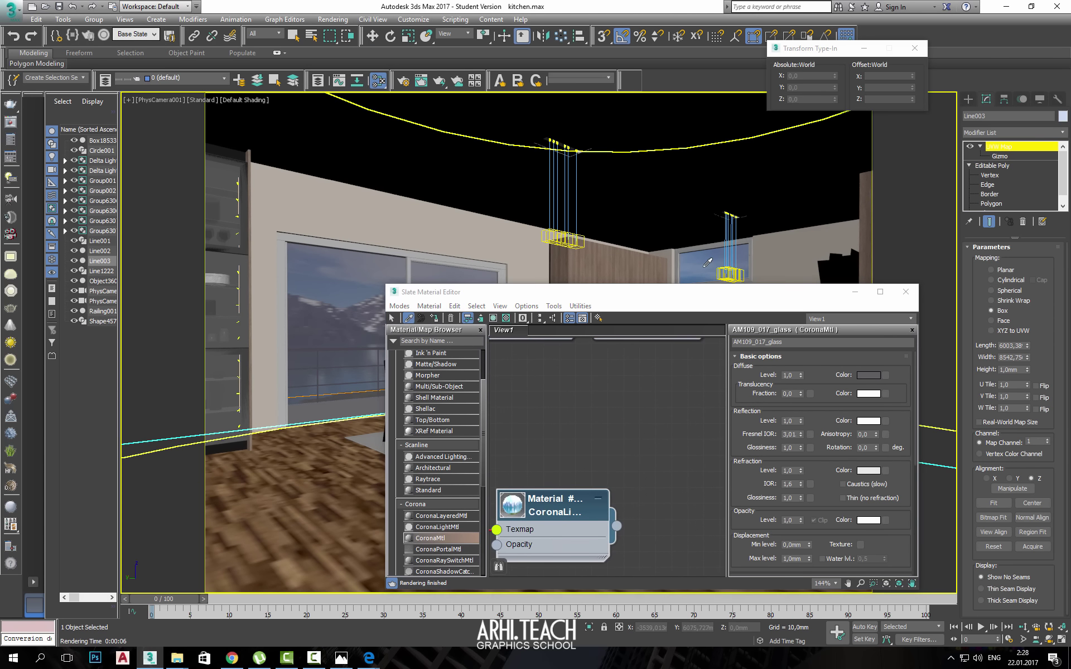
middle_drag(552, 502, 625, 433)
key(Escape)
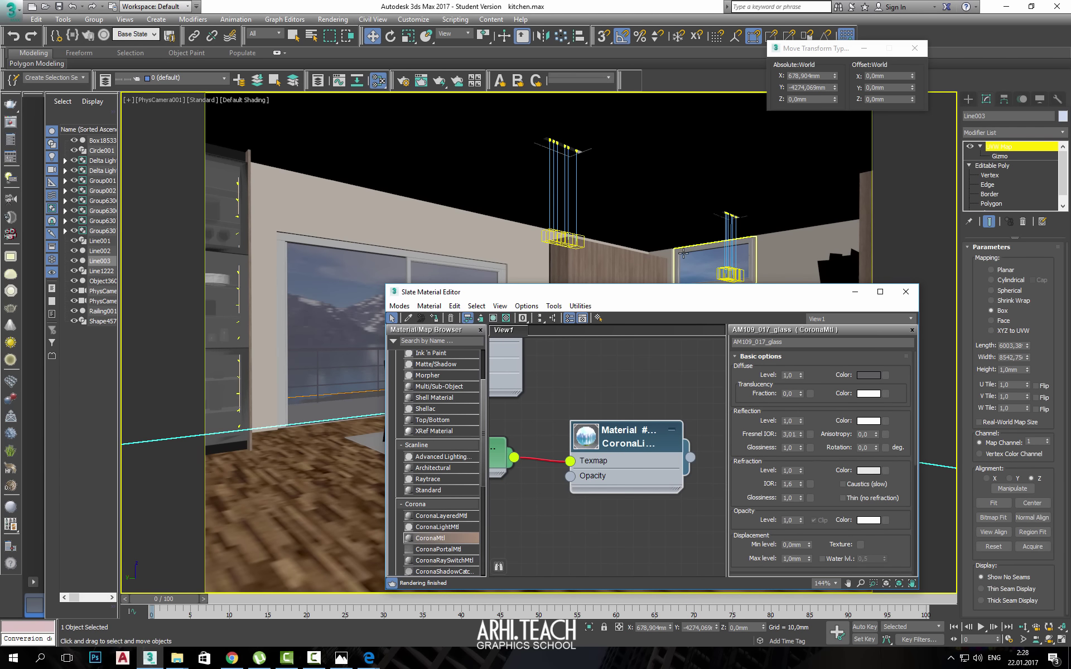
- Pick the picture frame's AM109_008 material and set AM109_008_glass Fresnel IOR to 3,08
click(717, 240)
click(409, 318)
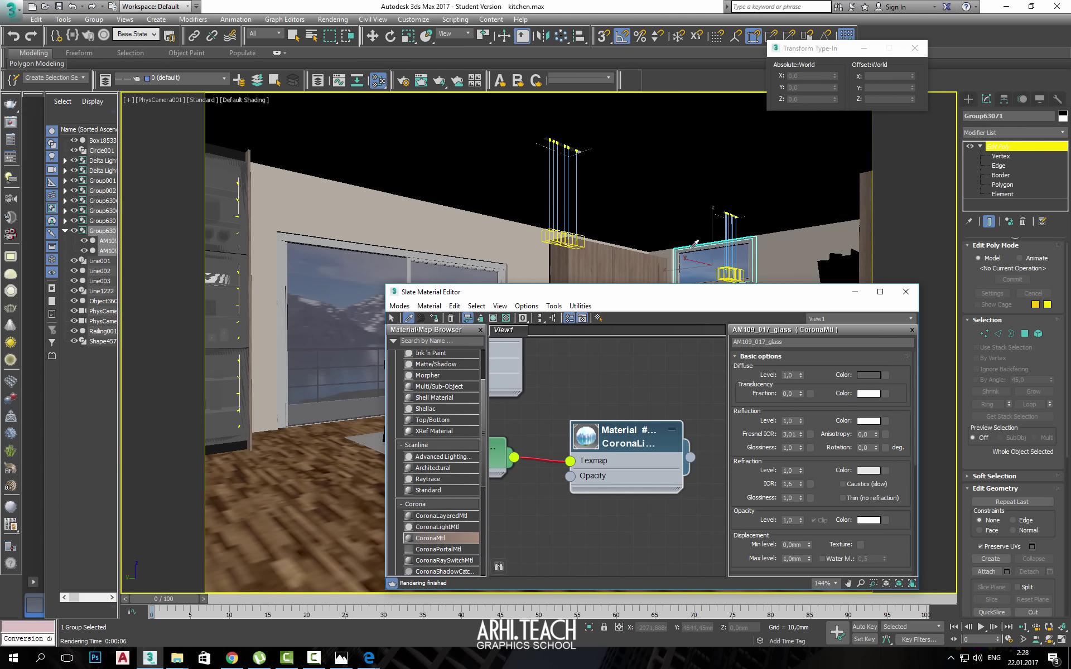
click(712, 245)
scroll(612, 438, down, 2)
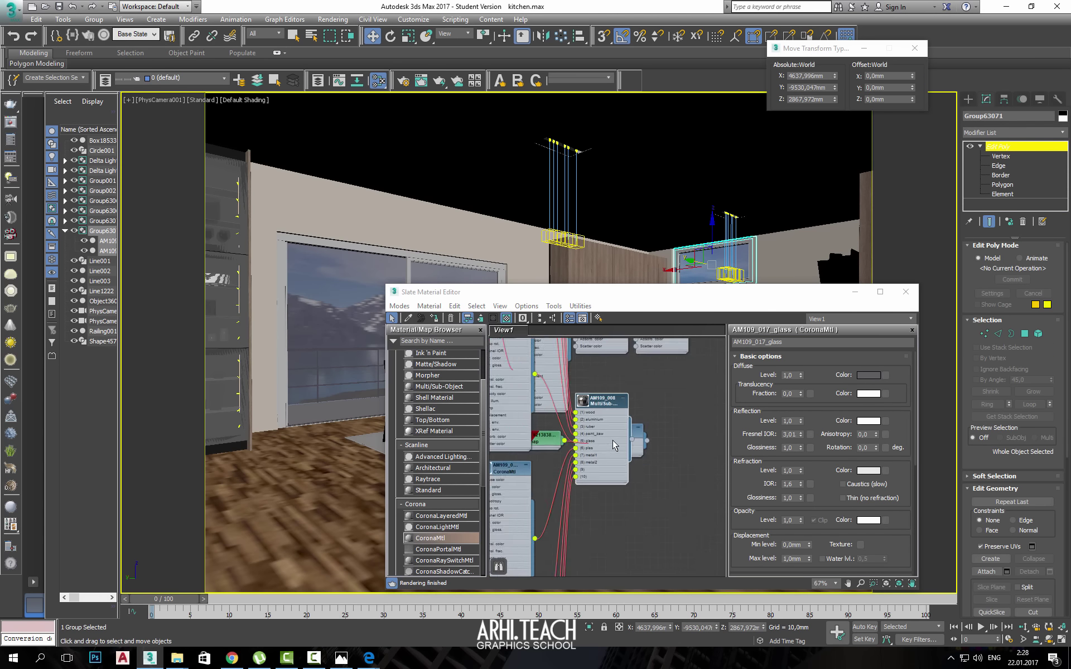
scroll(614, 435, down, 2)
scroll(647, 412, down, 1)
scroll(651, 410, up, 1)
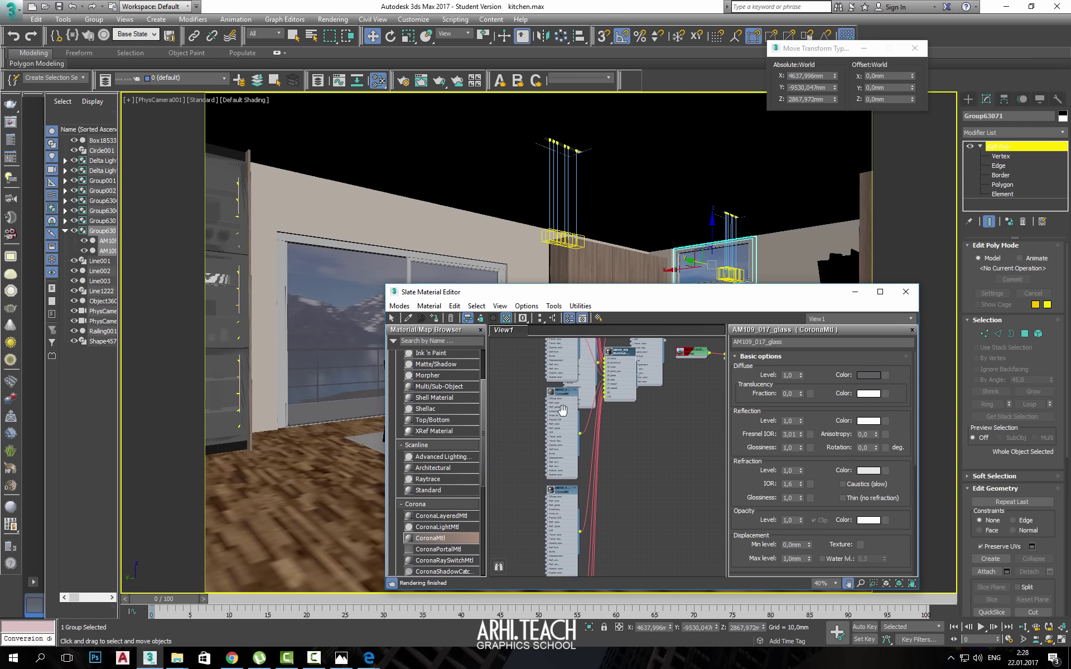
middle_drag(650, 410, 589, 475)
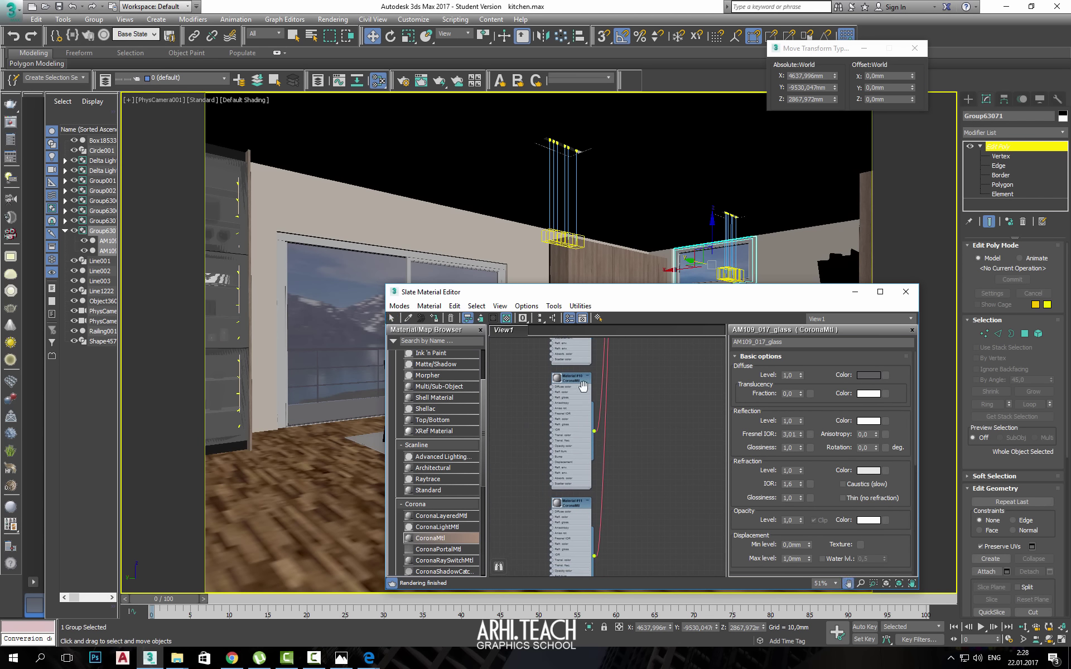
mouse_move(588, 399)
middle_down()
mouse_move(588, 494)
mouse_move(587, 429)
middle_up()
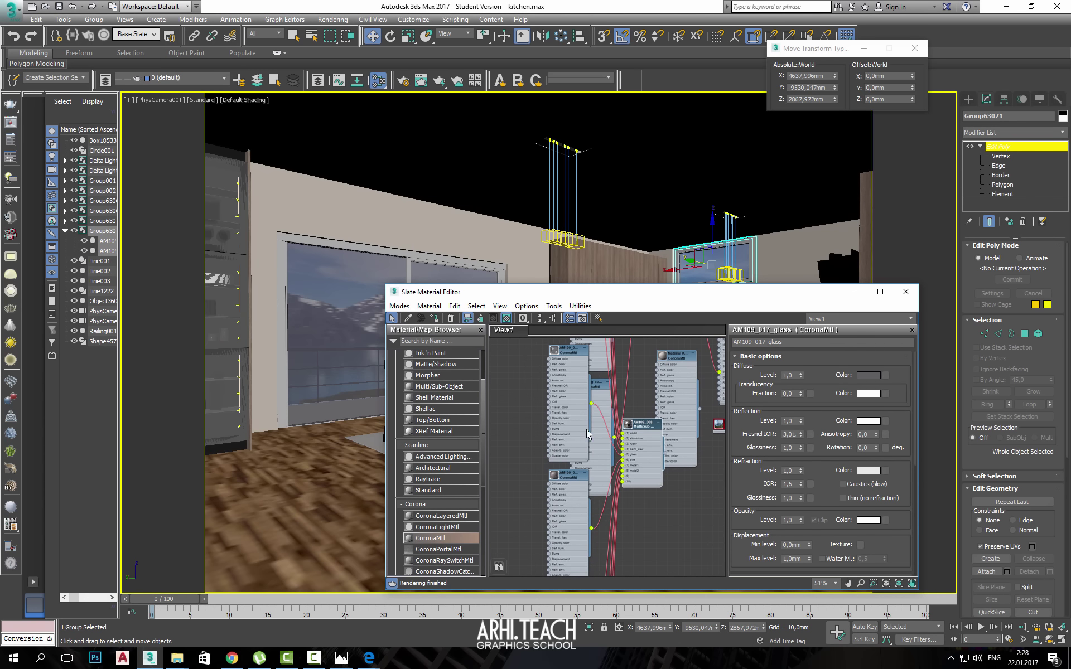
double_click(574, 349)
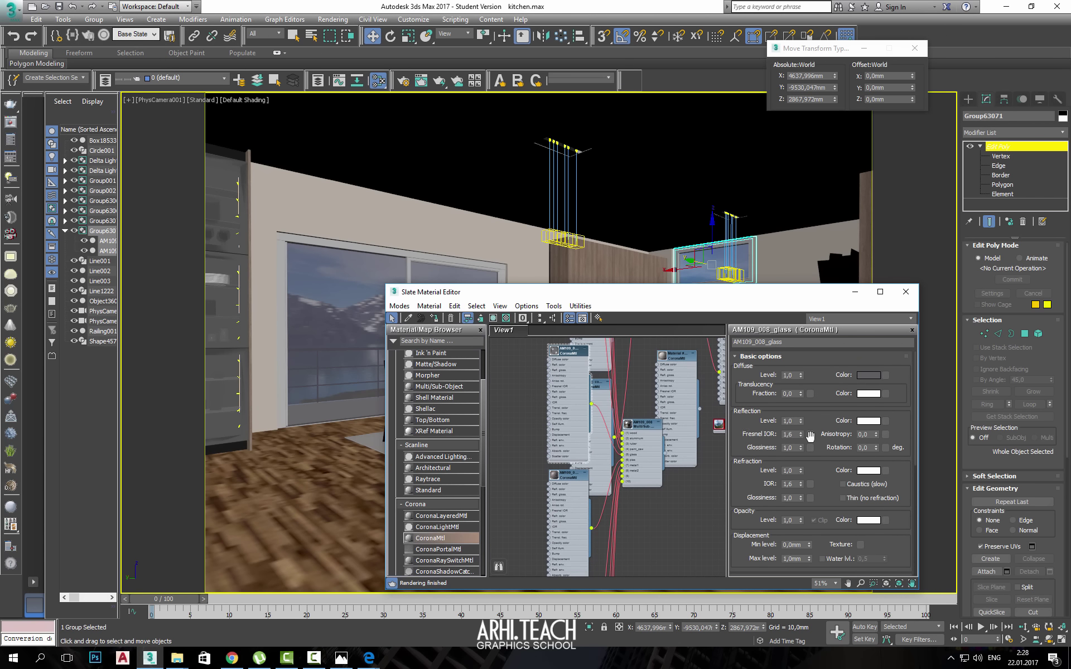
drag(801, 434, 803, 406)
drag(866, 292, 868, 293)
- Close the material editor, test-render the full kitchen camera frame with no region, then close the frame buffer
click(852, 292)
key(shift+q)
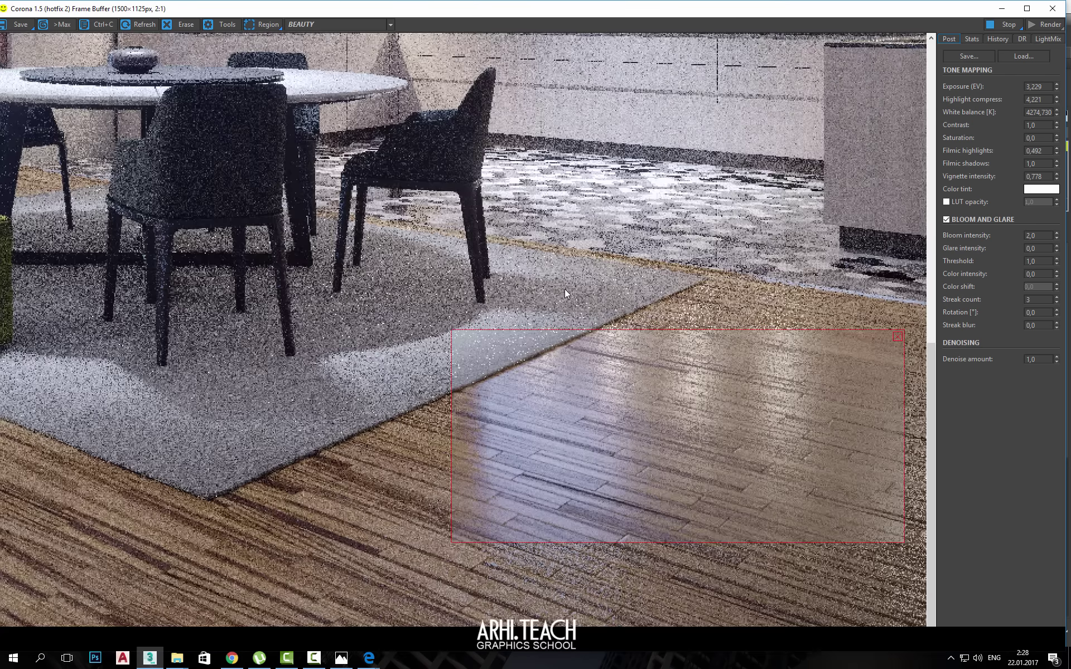
scroll(565, 294, down, 2)
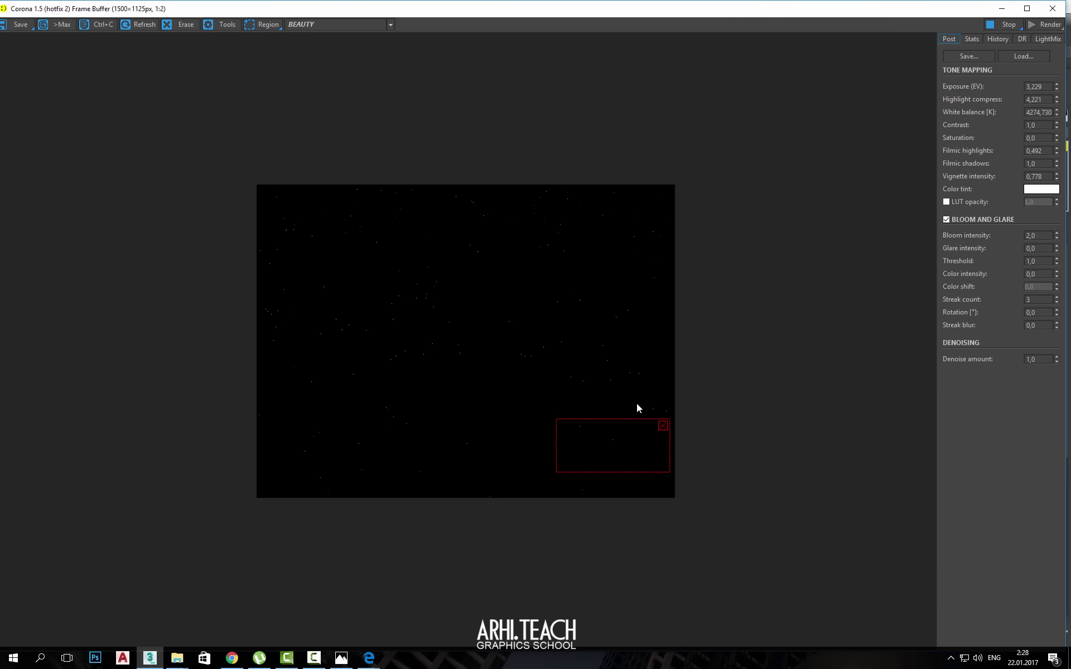
click(665, 426)
scroll(678, 391, up, 1)
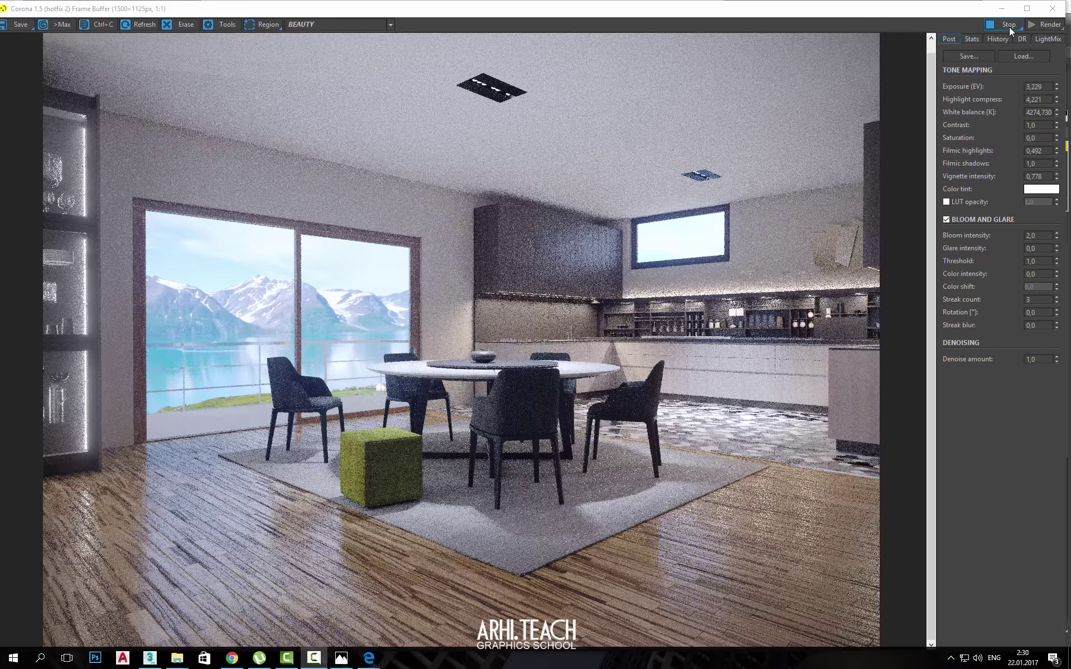
click(1053, 9)
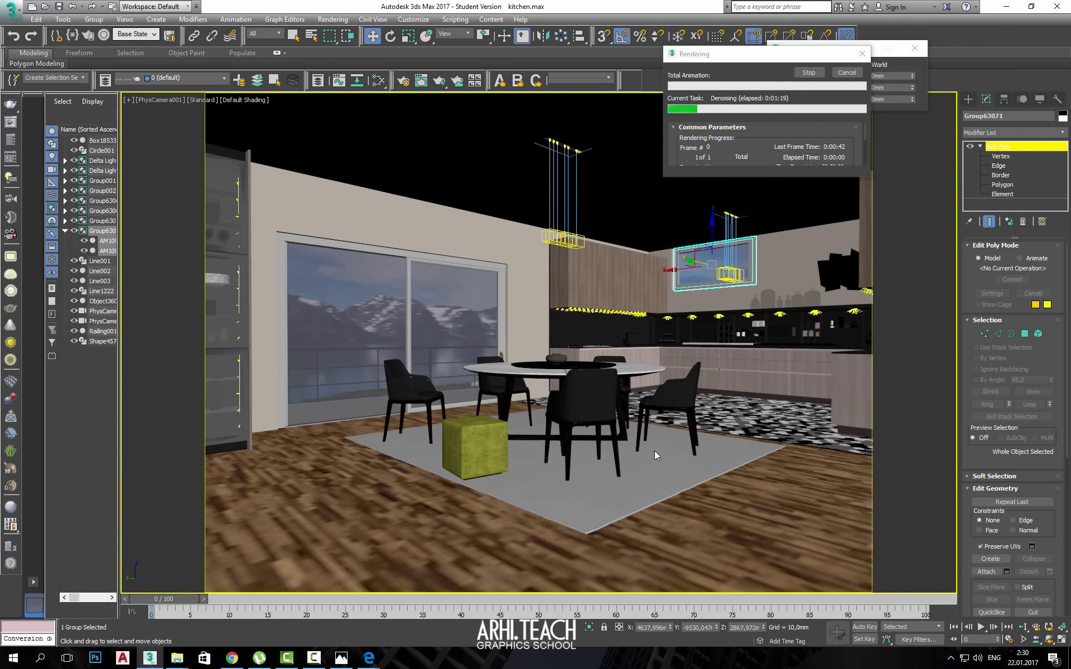
- Dolly the PhysCamera001 view closer to the dining table
click(775, 189)
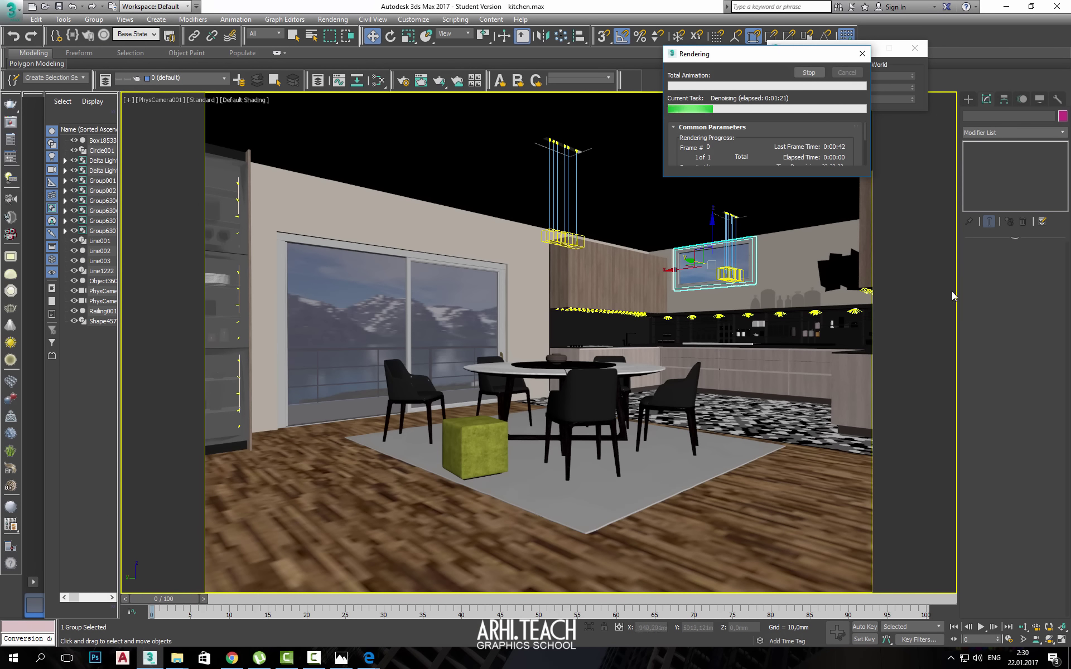
click(843, 78)
drag(599, 444, 626, 443)
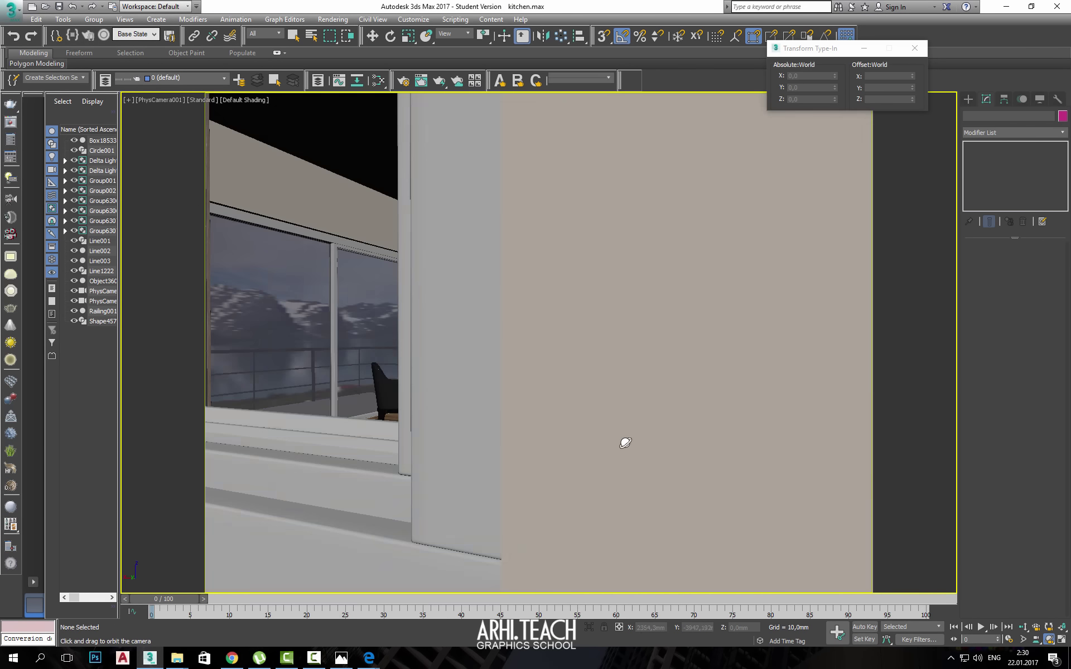
click(1022, 627)
key(shift+z)
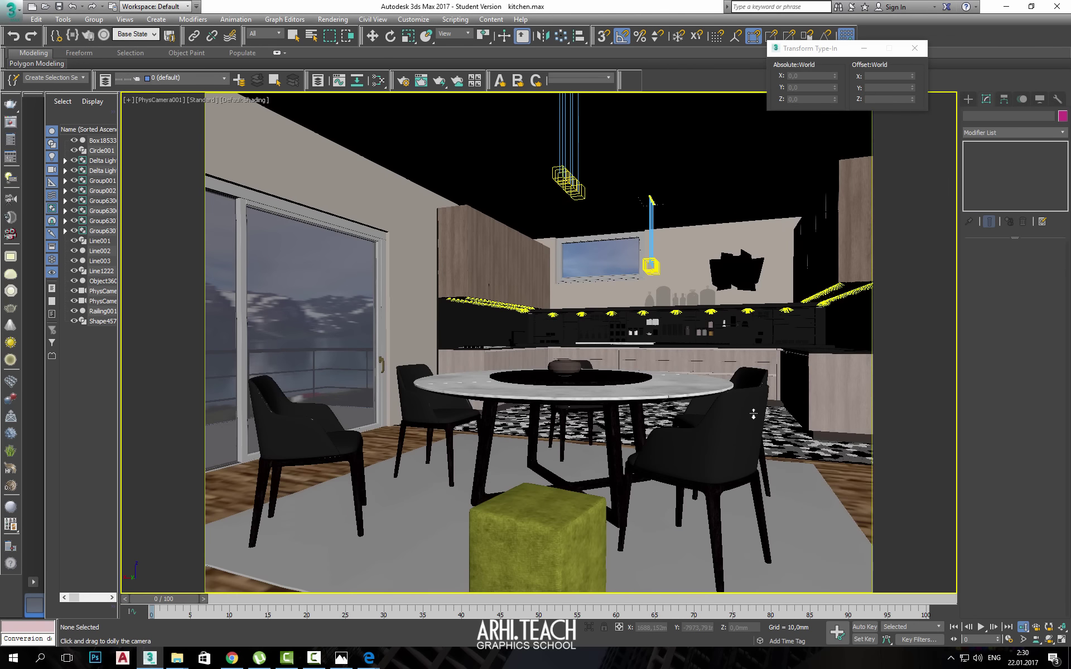
drag(754, 415, 756, 404)
key(w)
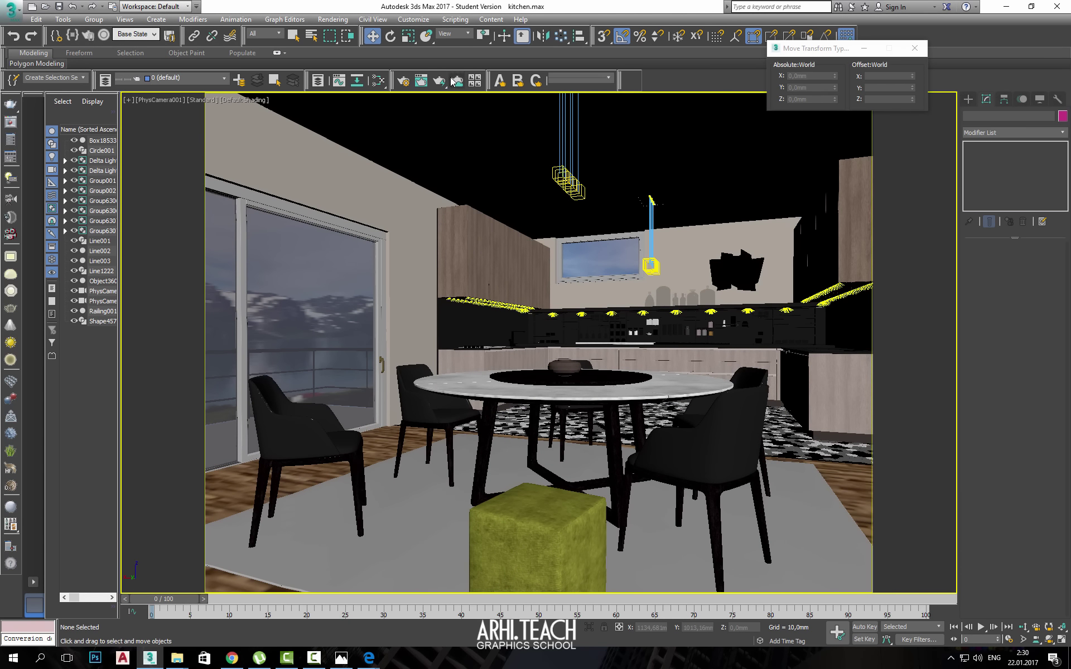
- Render the new camera view, stop it, dismiss the denoiser error and close the frame buffer
click(441, 82)
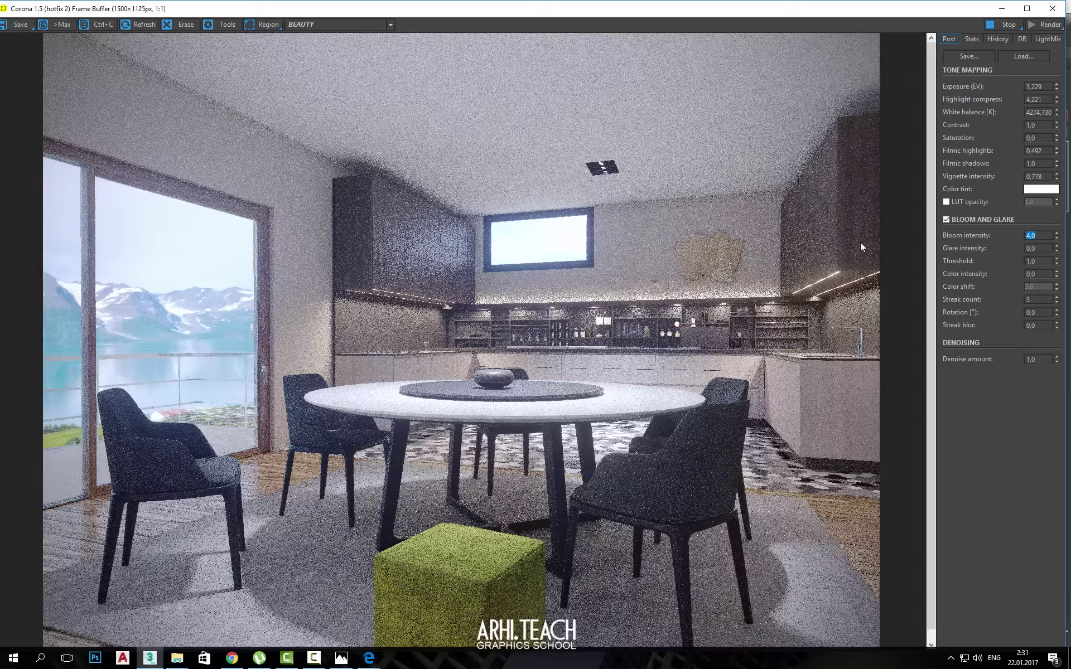
click(1009, 29)
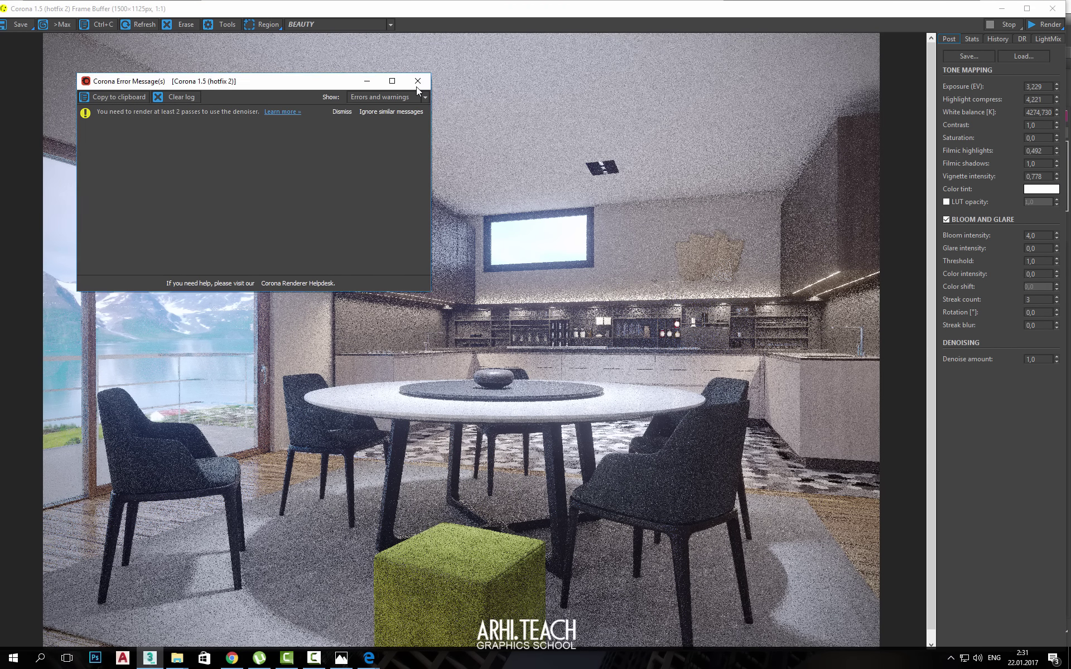
click(417, 81)
click(1053, 9)
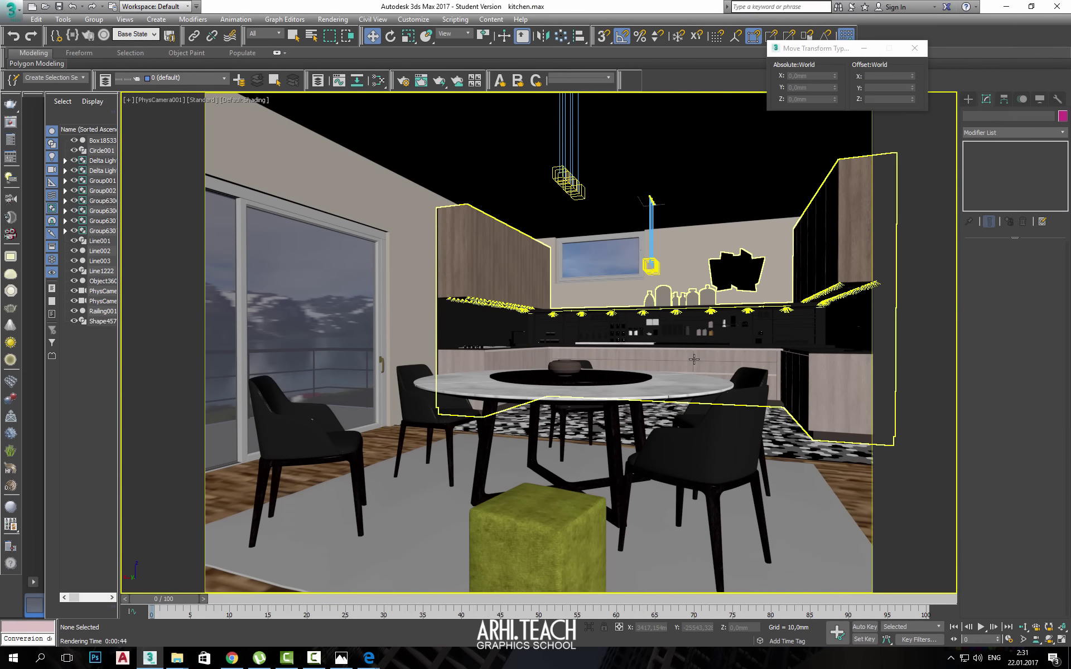
- Switch to the perspective view and select every object in the kitchen scene
key(p)
scroll(691, 368, down, 5)
scroll(669, 401, down, 5)
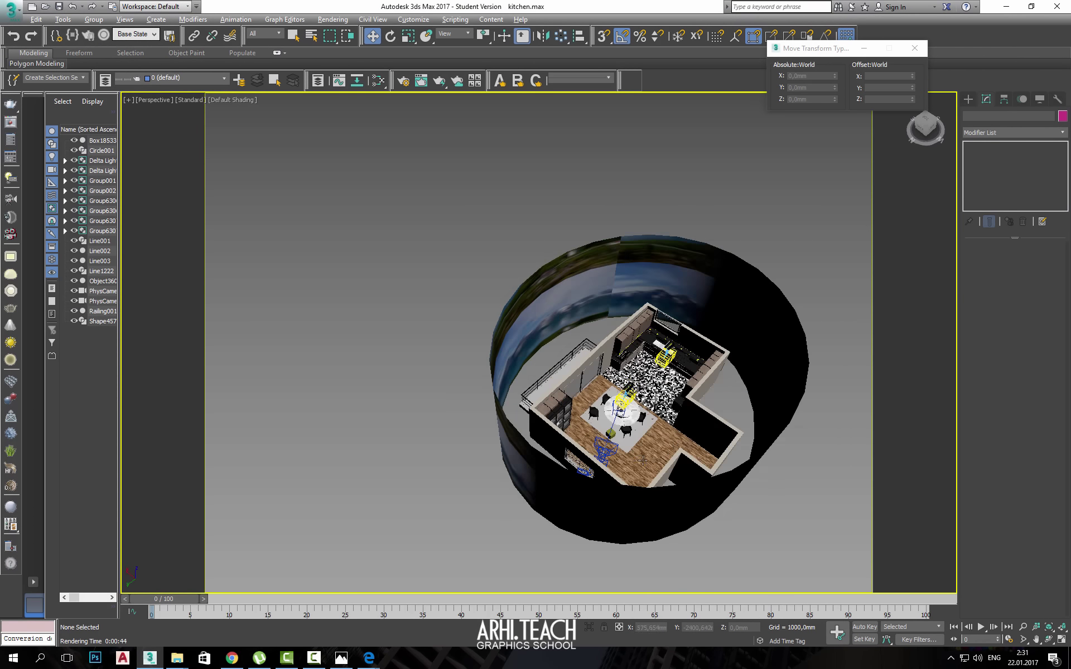
scroll(642, 460, up, 5)
mouse_move(643, 460)
alt+middle_down()
mouse_move(683, 390)
mouse_move(716, 453)
alt+middle_up()
click(712, 402)
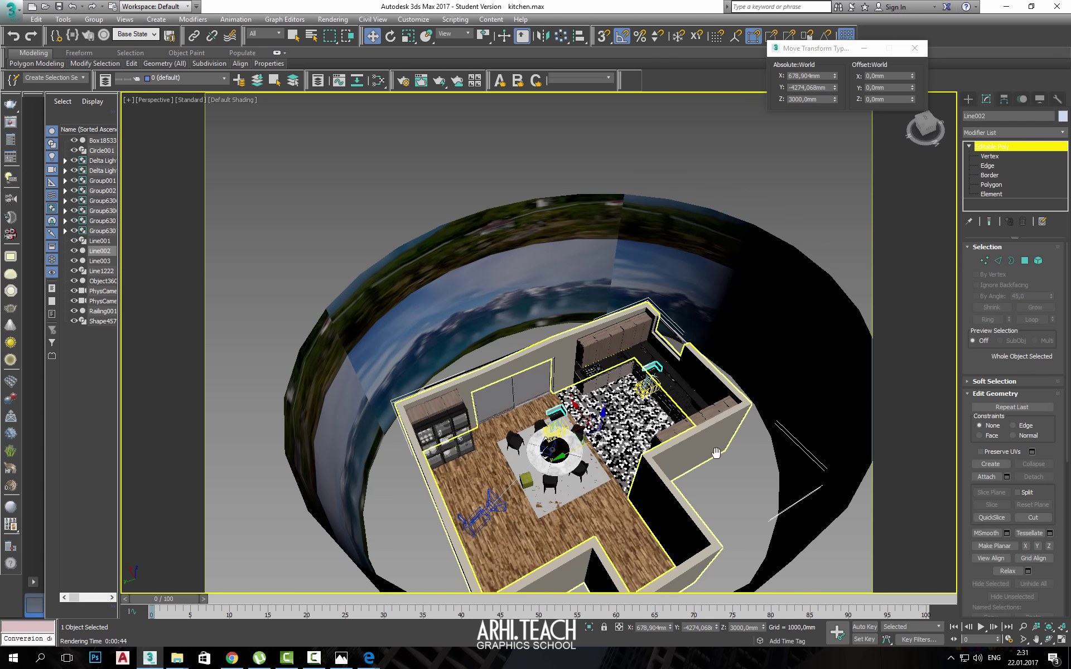
key(ctrl+a)
- Open all groups in the scene, repeating for the nested groups
click(94, 19)
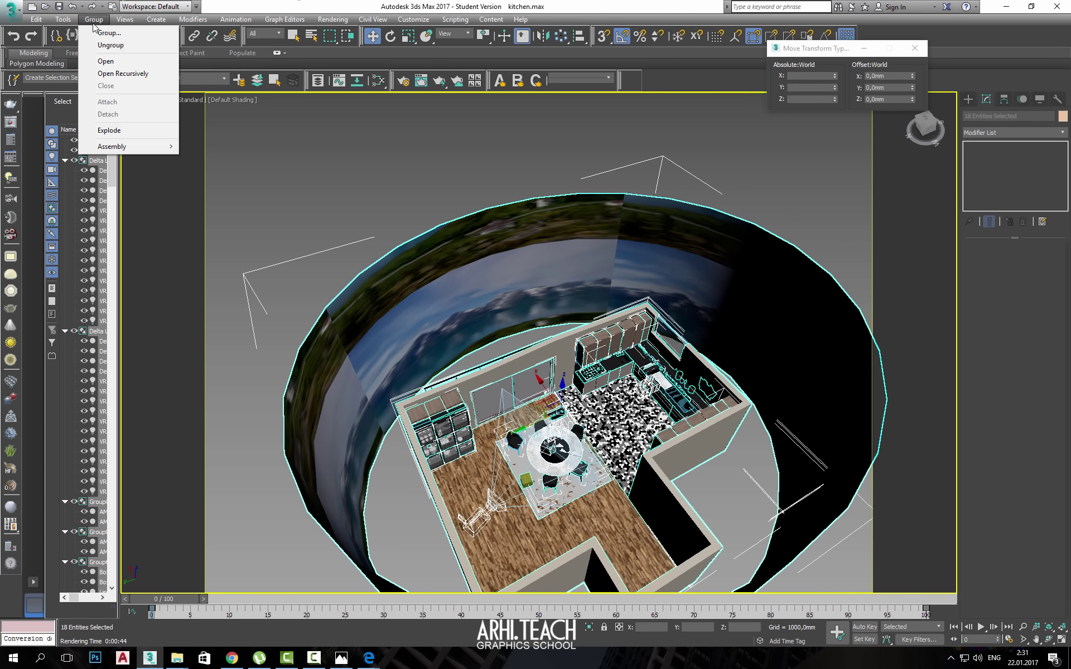
click(106, 61)
click(93, 19)
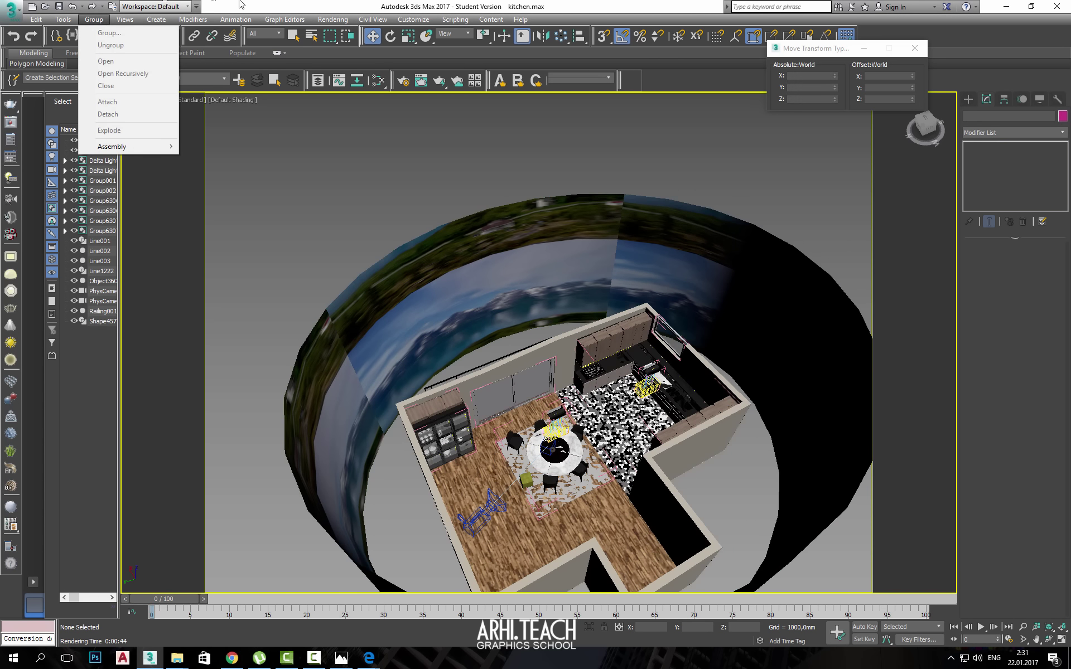
click(241, 5)
key(ctrl+a)
click(94, 19)
click(106, 60)
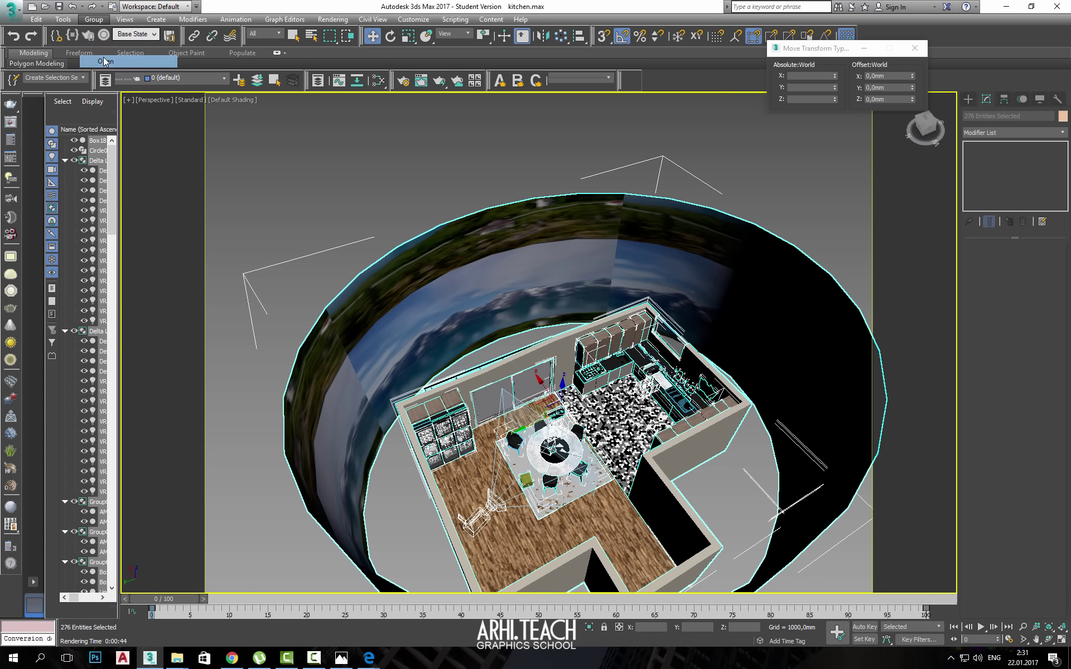
key(ctrl+a)
click(94, 19)
click(106, 61)
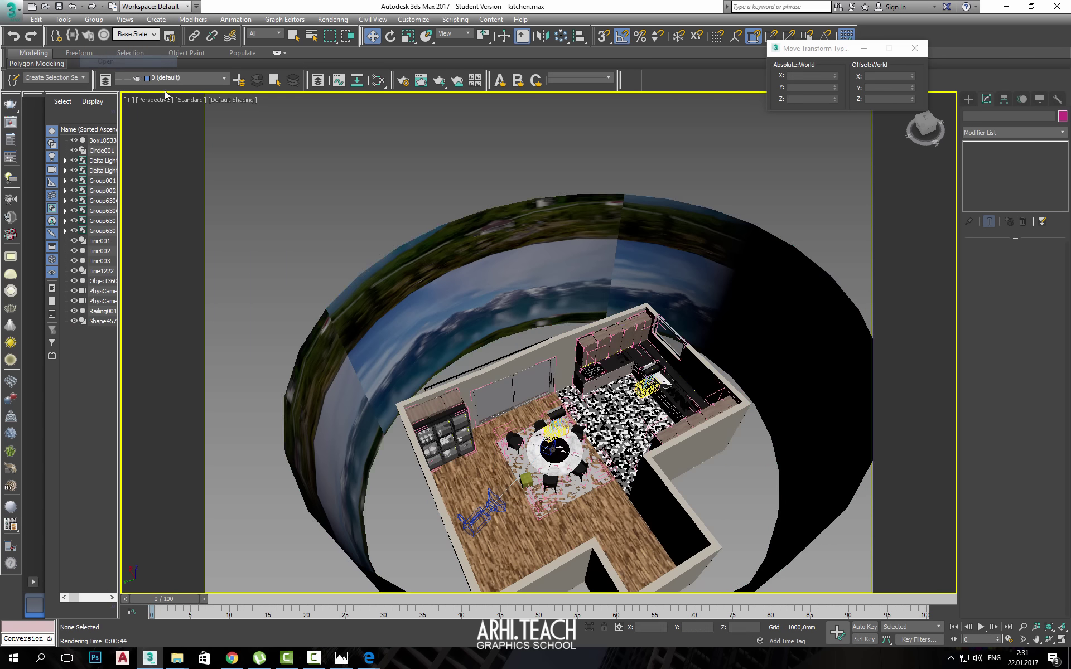
- Select everything again and open the remaining nested groups
scroll(471, 219, down, 2)
scroll(472, 219, down, 3)
scroll(472, 219, up, 3)
scroll(471, 219, down, 1)
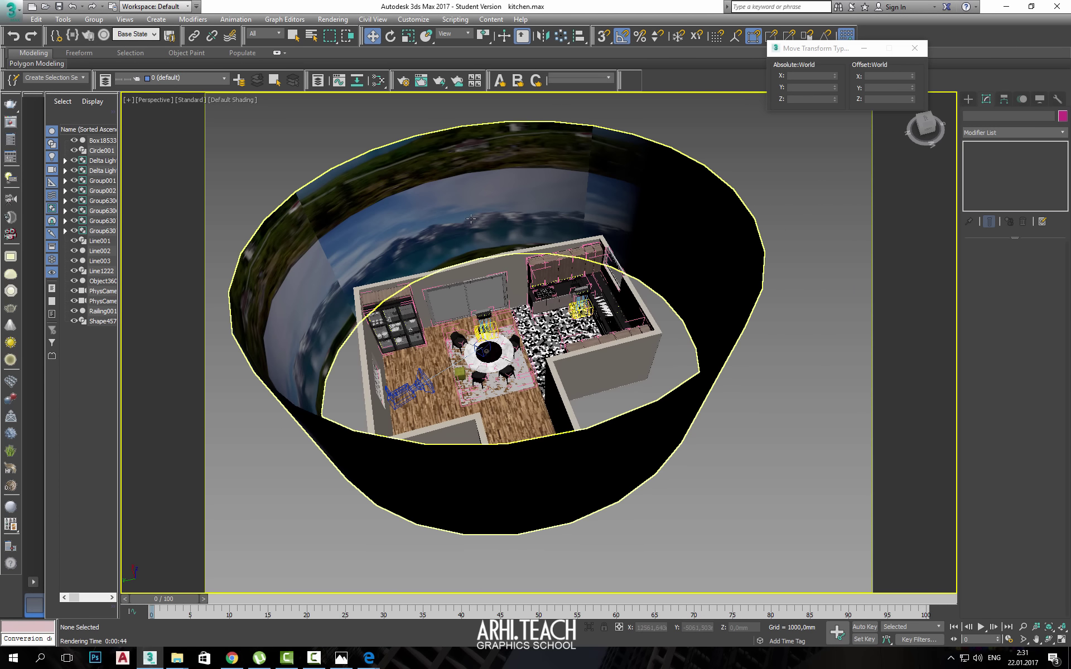
key(ctrl+a)
click(94, 19)
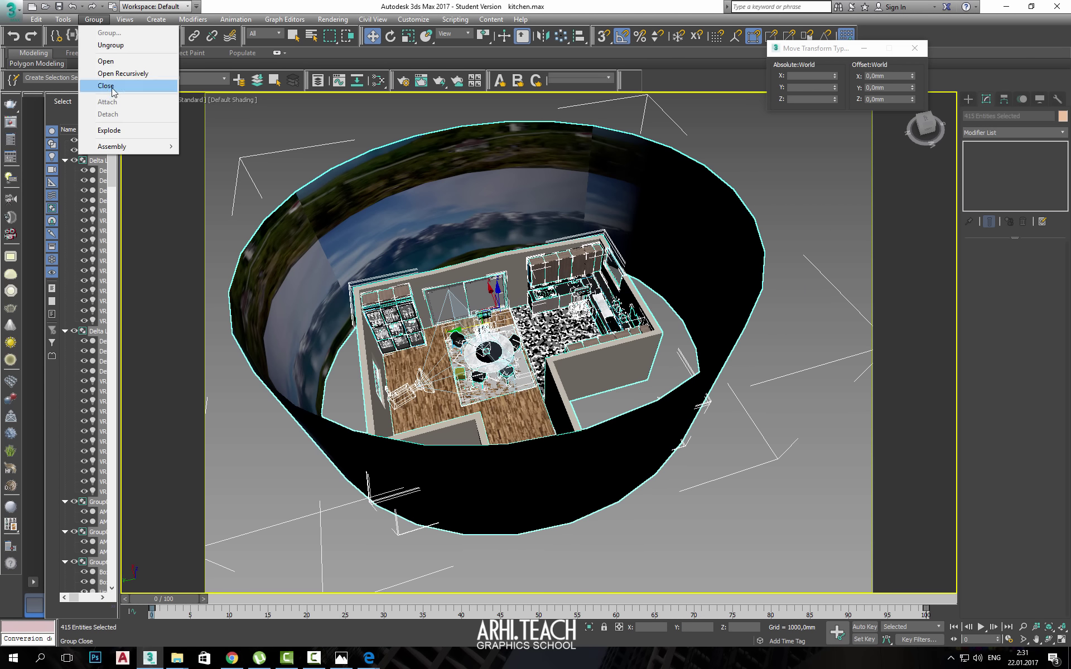
click(105, 61)
scroll(594, 258, up, 2)
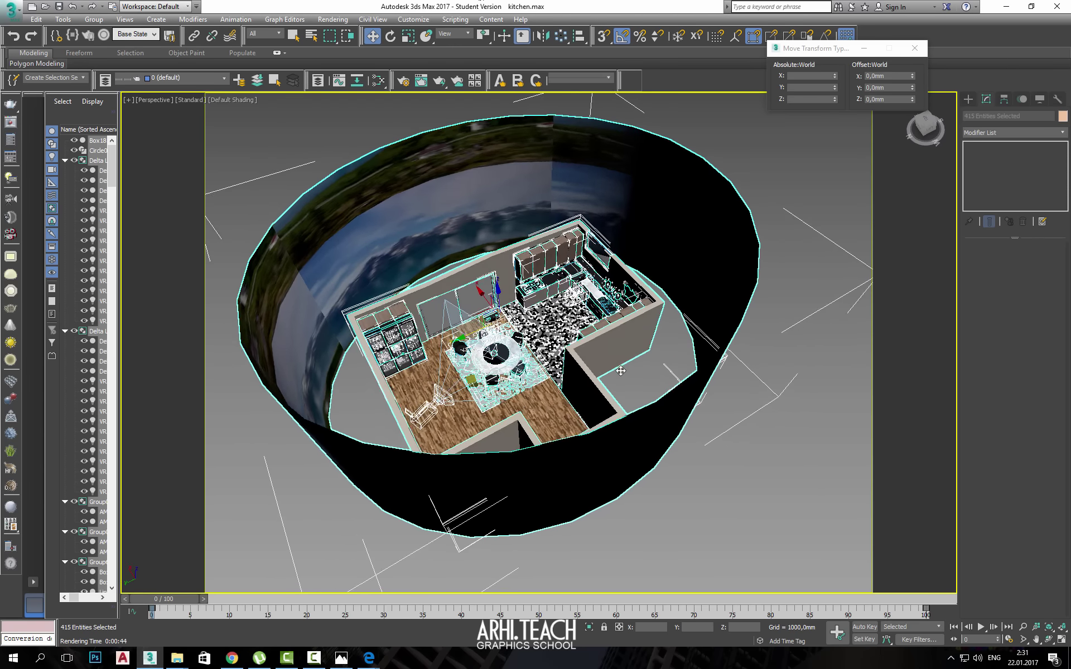
scroll(594, 258, up, 3)
- Set the selection filter to Lights, select all lights and isolate them
click(267, 34)
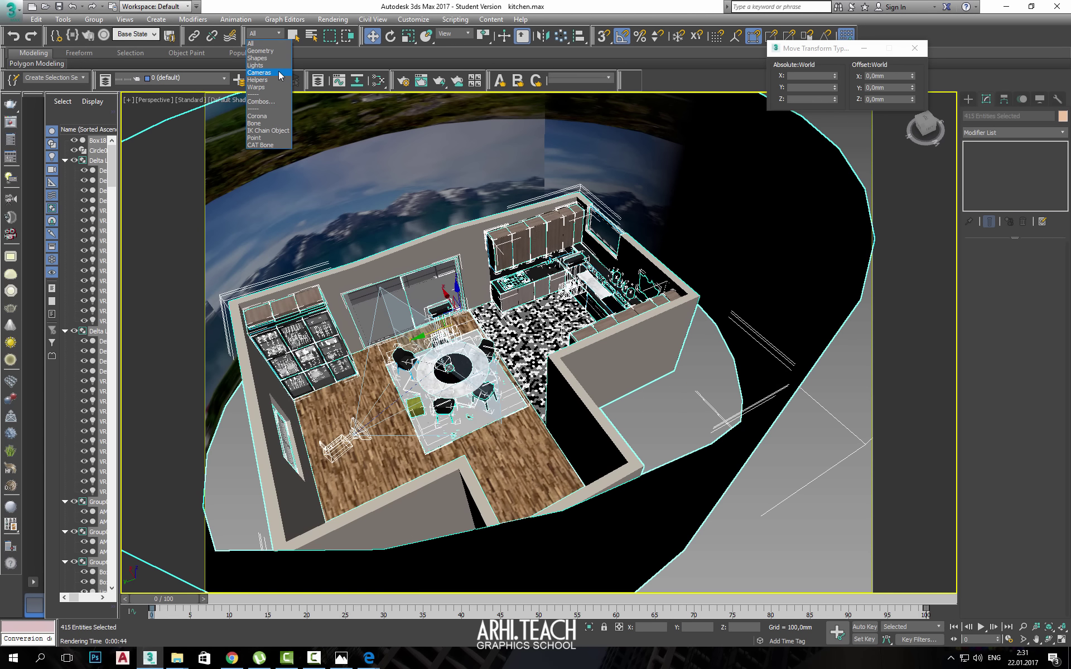
click(257, 66)
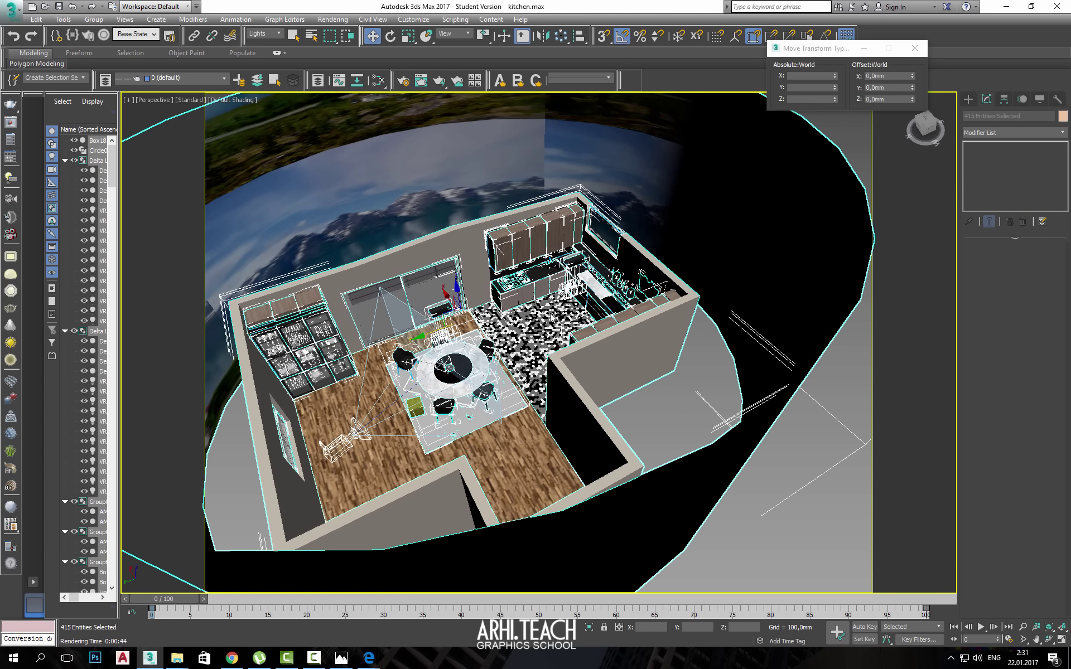
scroll(549, 319, down, 2)
scroll(544, 346, down, 2)
scroll(555, 391, down, 2)
key(ctrl+a)
key(alt+q)
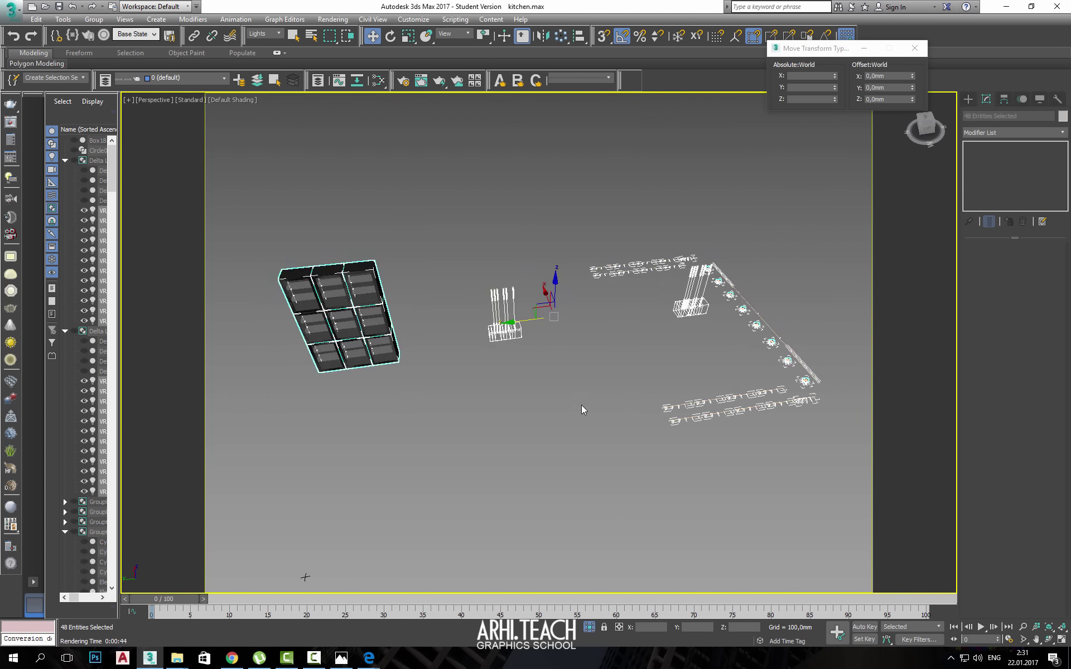
mouse_move(581, 405)
alt+middle_down()
mouse_move(586, 391)
mouse_move(342, 314)
mouse_move(377, 310)
mouse_move(466, 267)
mouse_move(447, 286)
alt+middle_up()
- Open the cabinet light groups and select all 57 lights in the whole kitchen
click(94, 19)
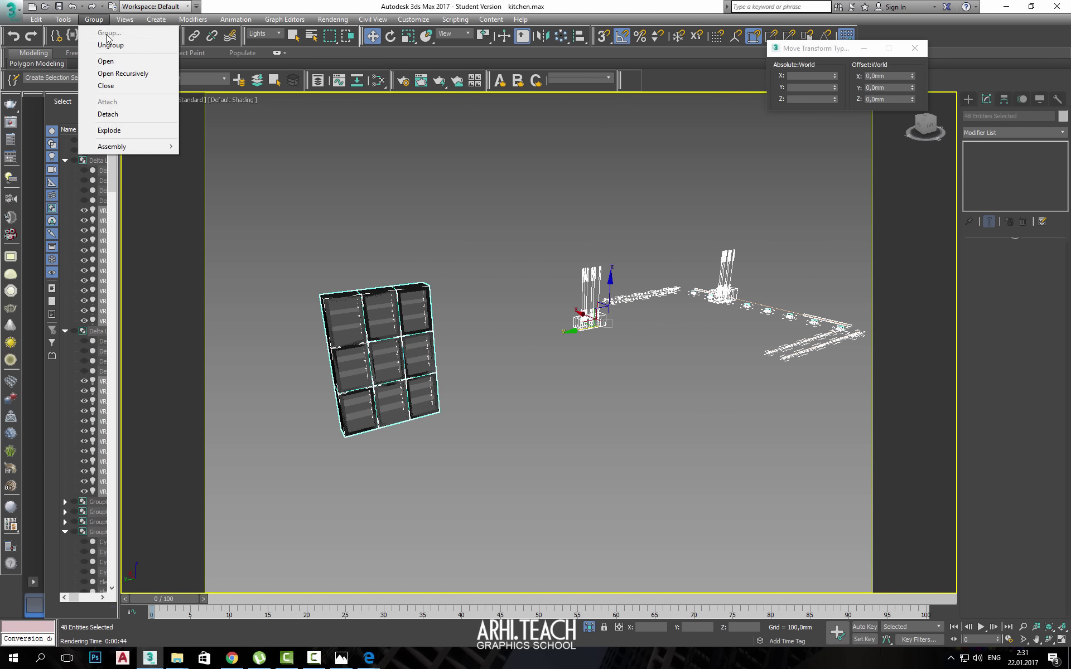
click(106, 60)
click(589, 627)
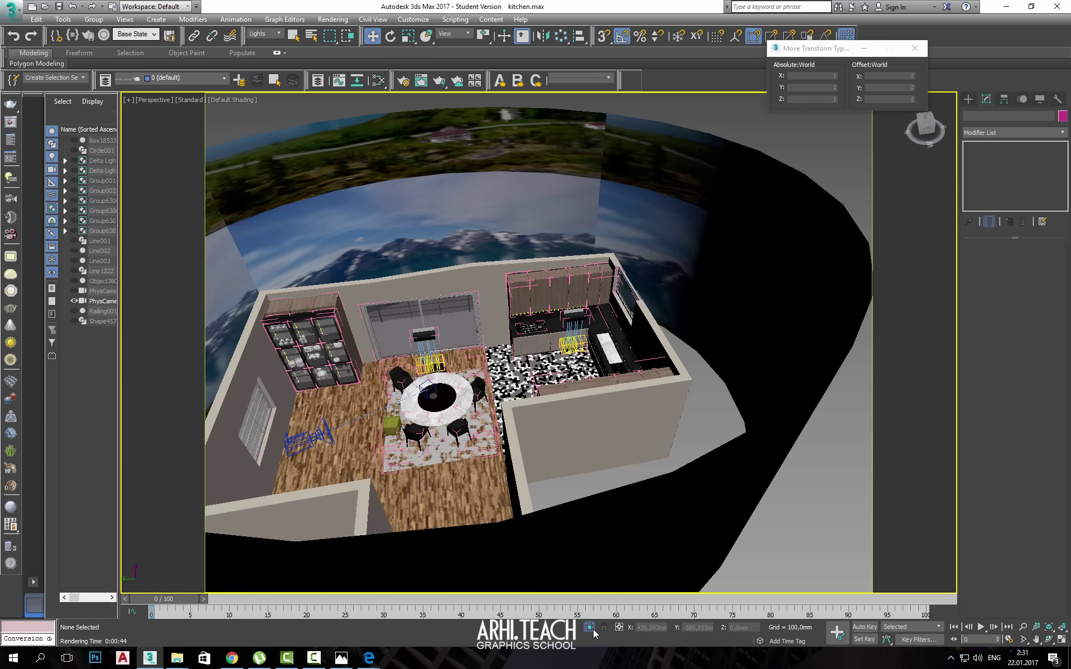
key(ctrl+a)
click(105, 22)
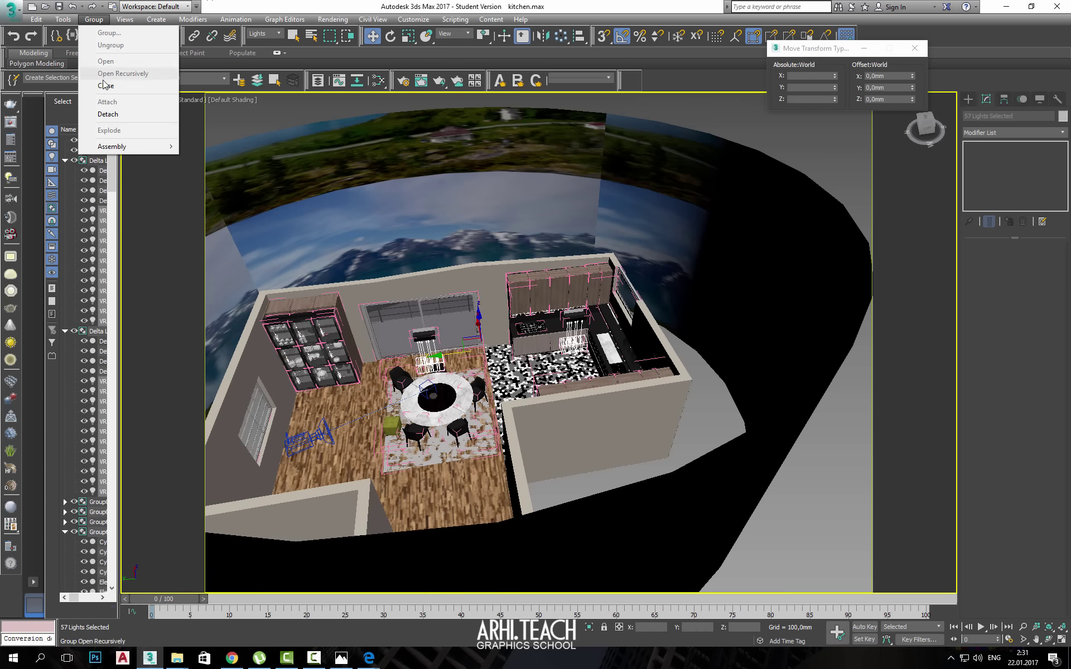
key(z)
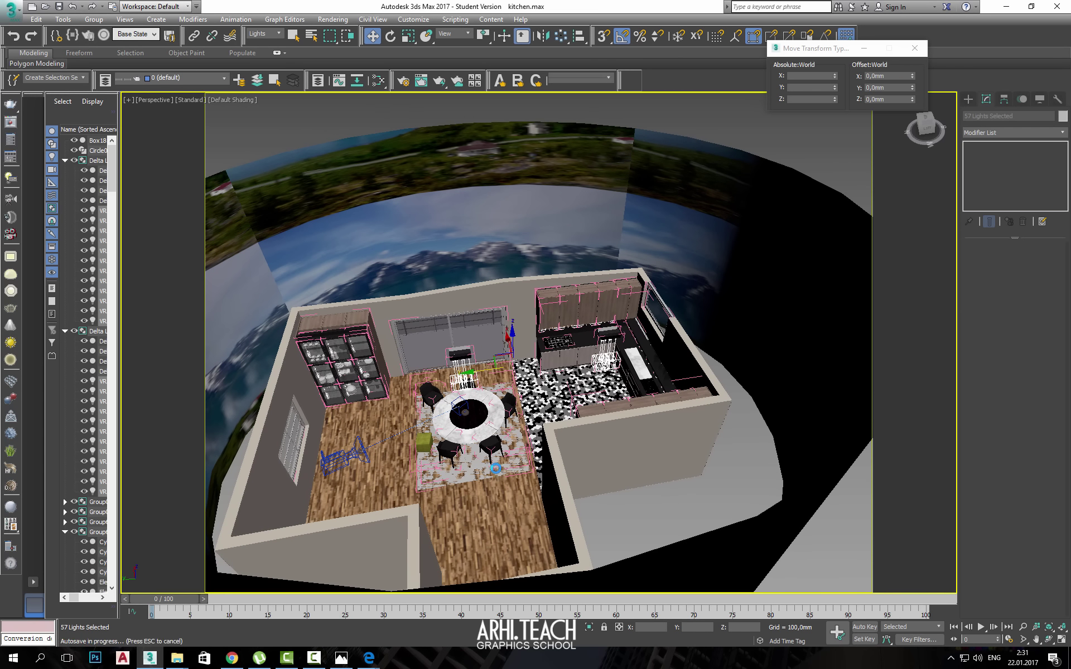
alt+middle_drag(495, 469, 477, 446)
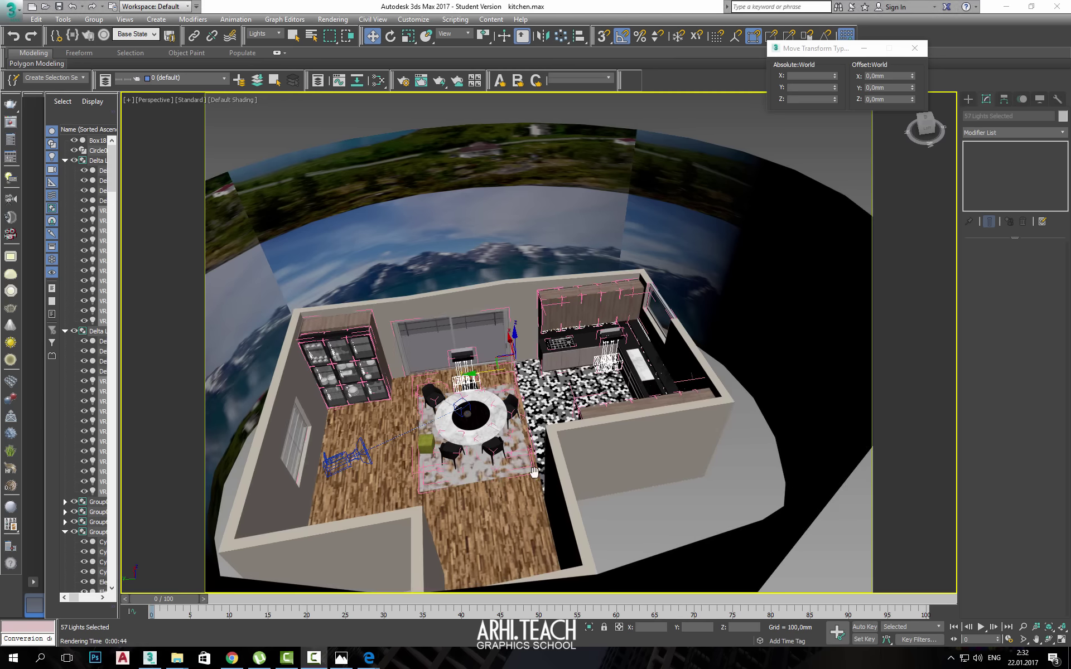
alt+middle_drag(534, 473, 537, 475)
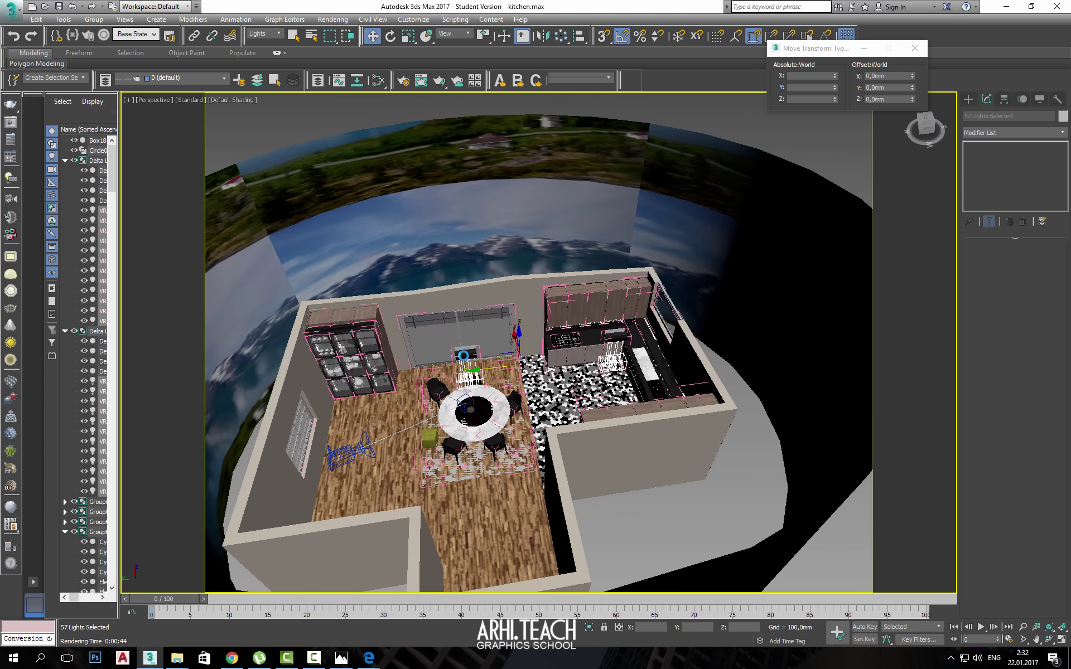
- Isolate the lights and window-select only the 18 cabinet lights
key(alt+q)
mouse_move(559, 426)
alt+middle_down()
mouse_move(599, 385)
mouse_move(493, 282)
mouse_move(455, 225)
alt+middle_up()
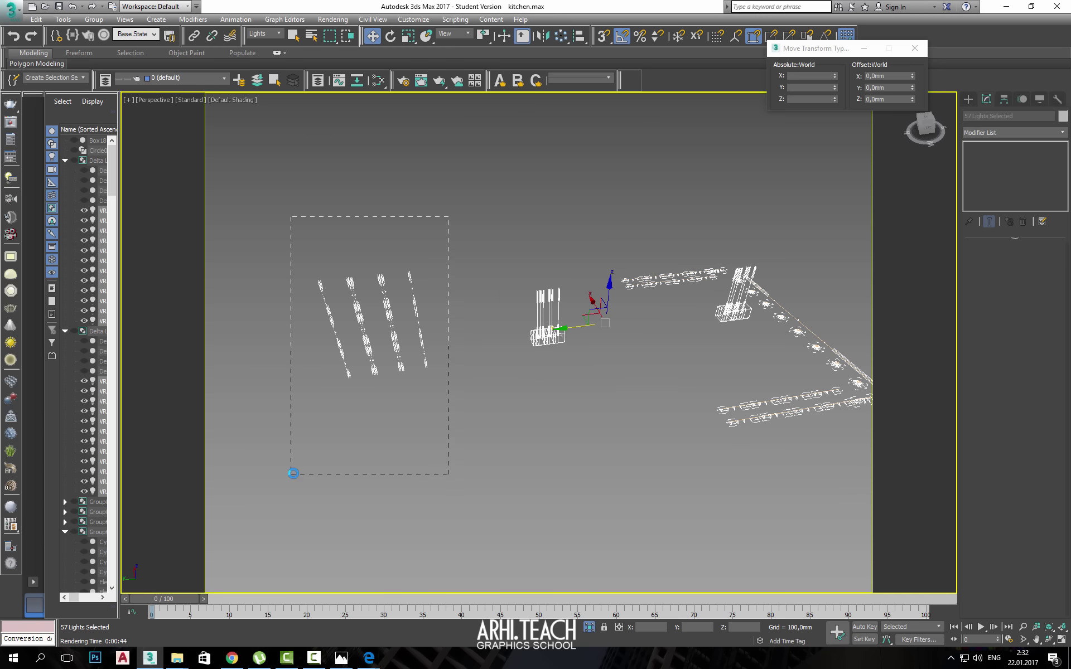
alt+drag(293, 473, 292, 473)
mouse_move(329, 463)
alt+middle_down()
mouse_move(392, 422)
mouse_move(805, 354)
alt+middle_up()
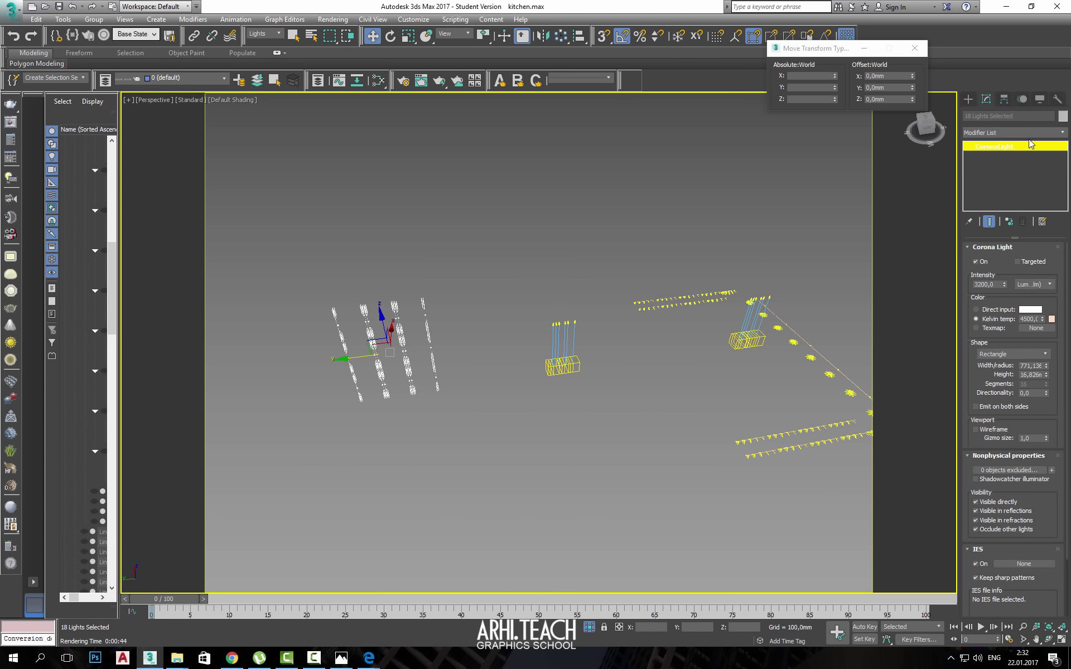
- Open Render Setup on the Render Elements tab
click(430, 20)
click(335, 70)
click(850, 137)
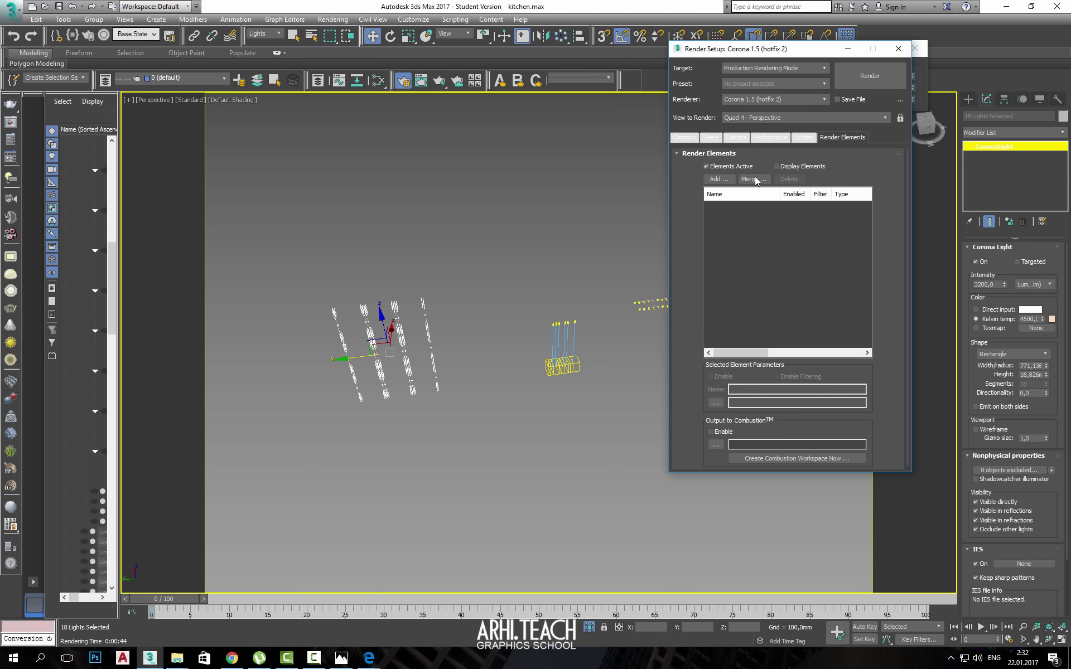
- Add CShading_LightMix and CShading_LightSelect render elements
click(716, 179)
scroll(806, 301, down, 2)
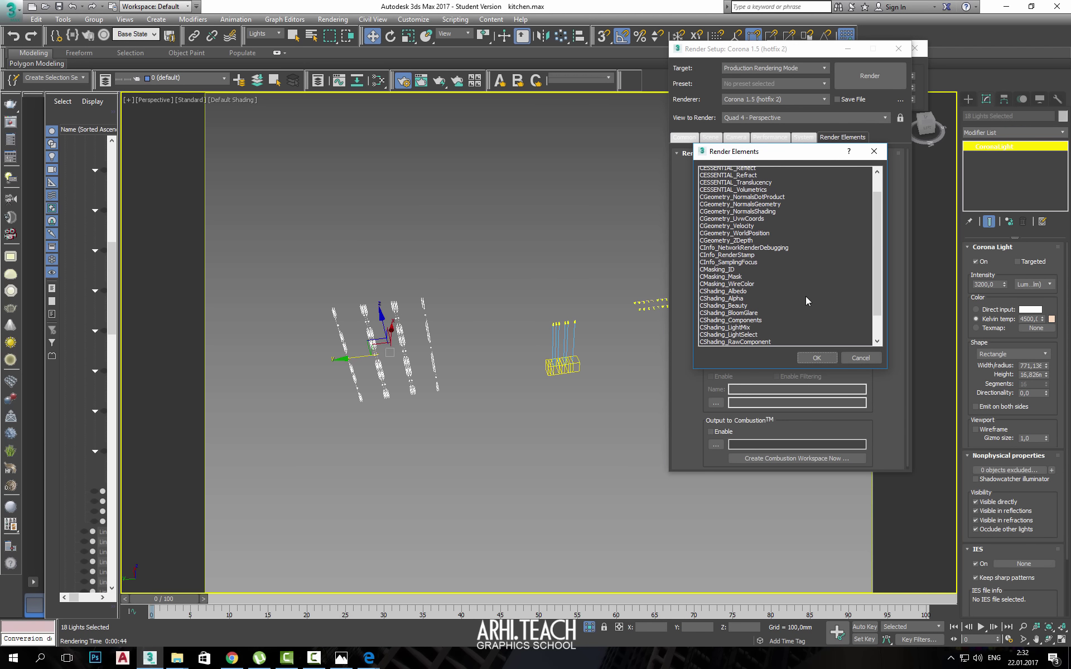
scroll(806, 301, down, 1)
click(745, 301)
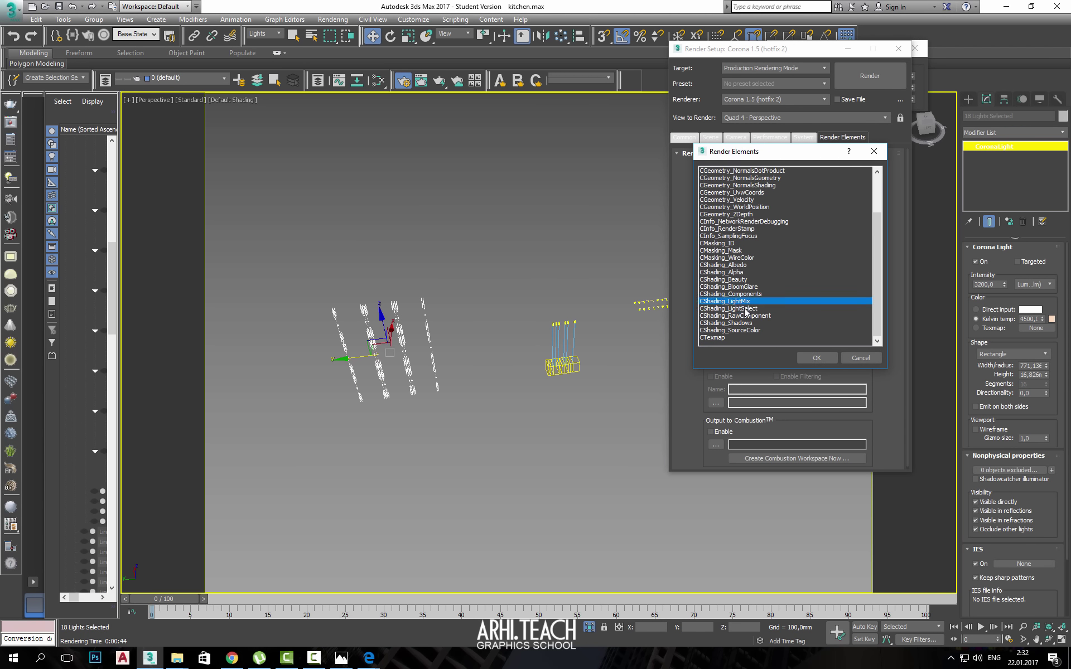
click(817, 357)
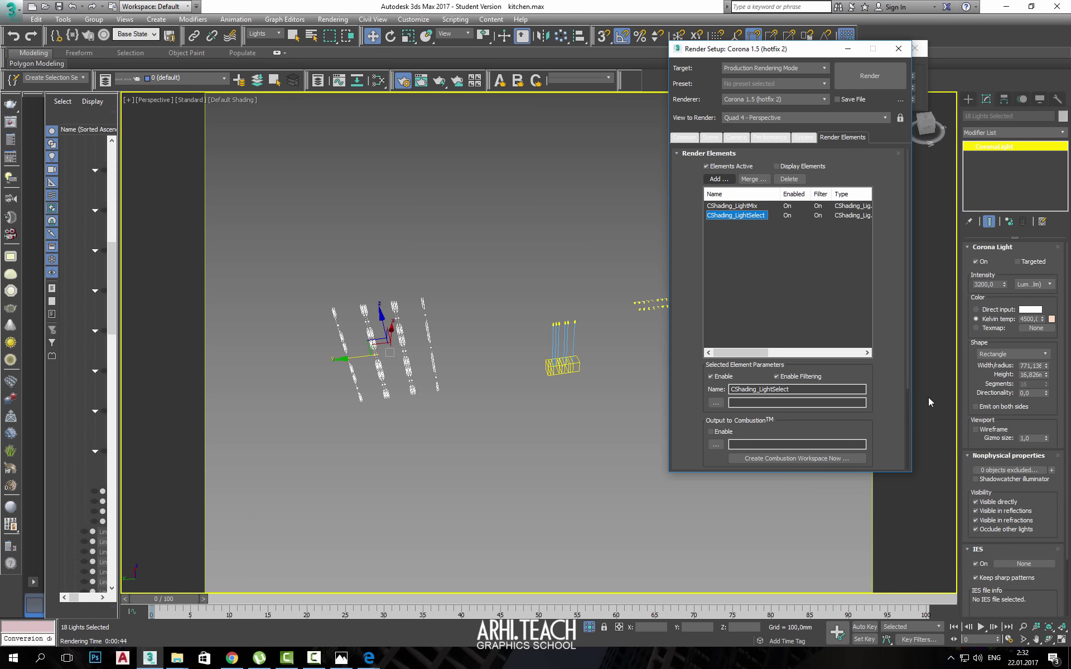
- Include the 18 selected cabinet lights in the LightSelect element and rename it podsvetka_shkaf
scroll(892, 441, down, 2)
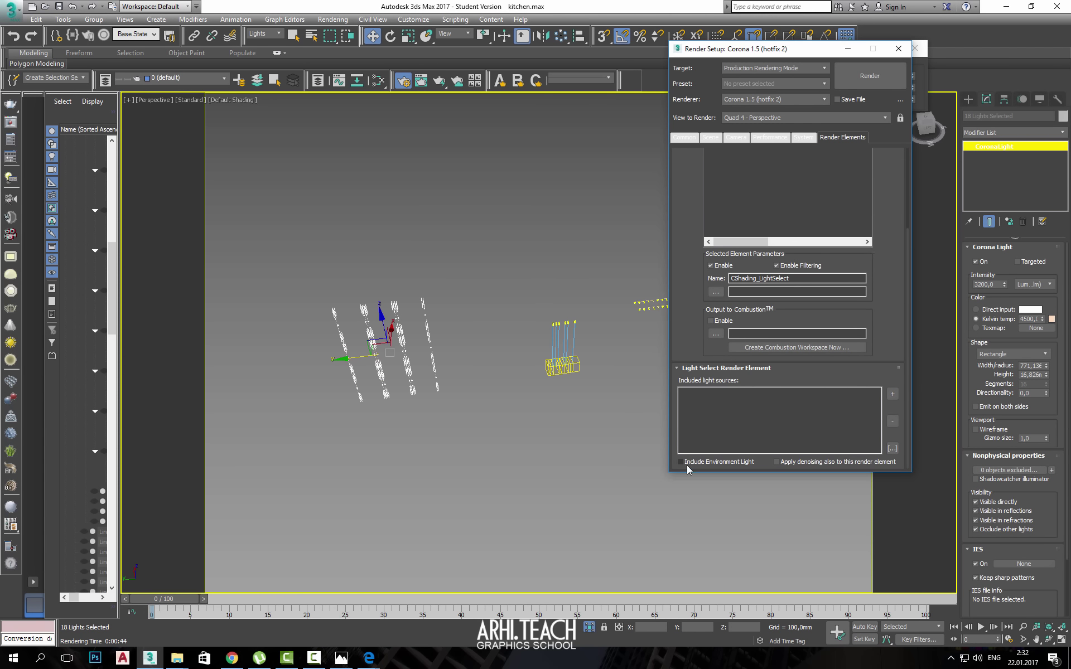
click(893, 393)
scroll(878, 419, up, 2)
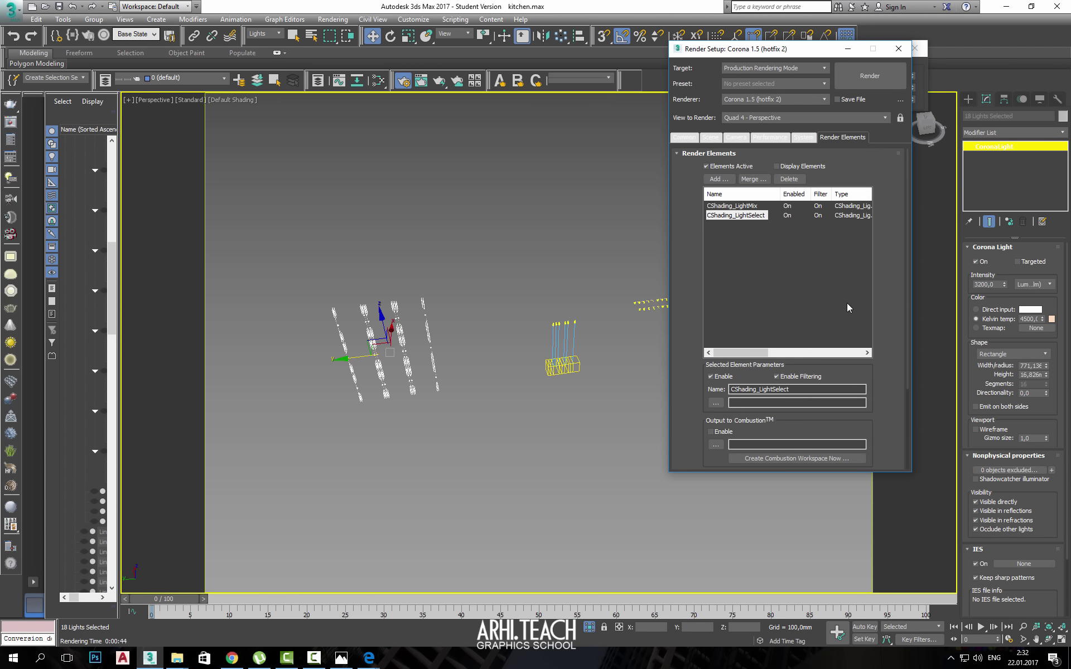
drag(780, 389, 547, 384)
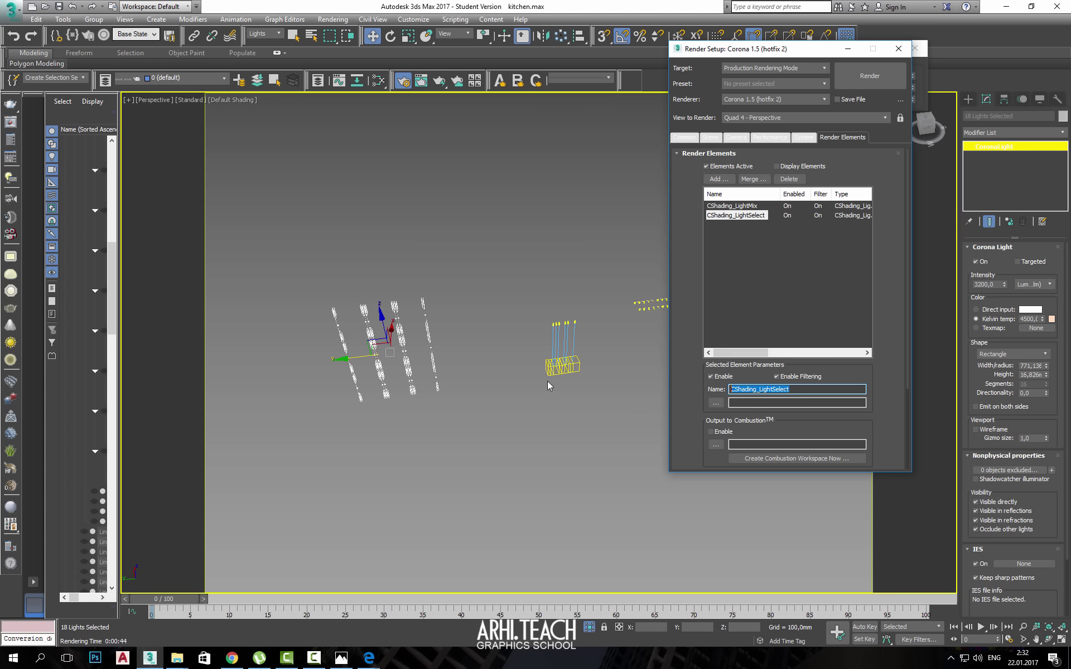
text(podsvetr)
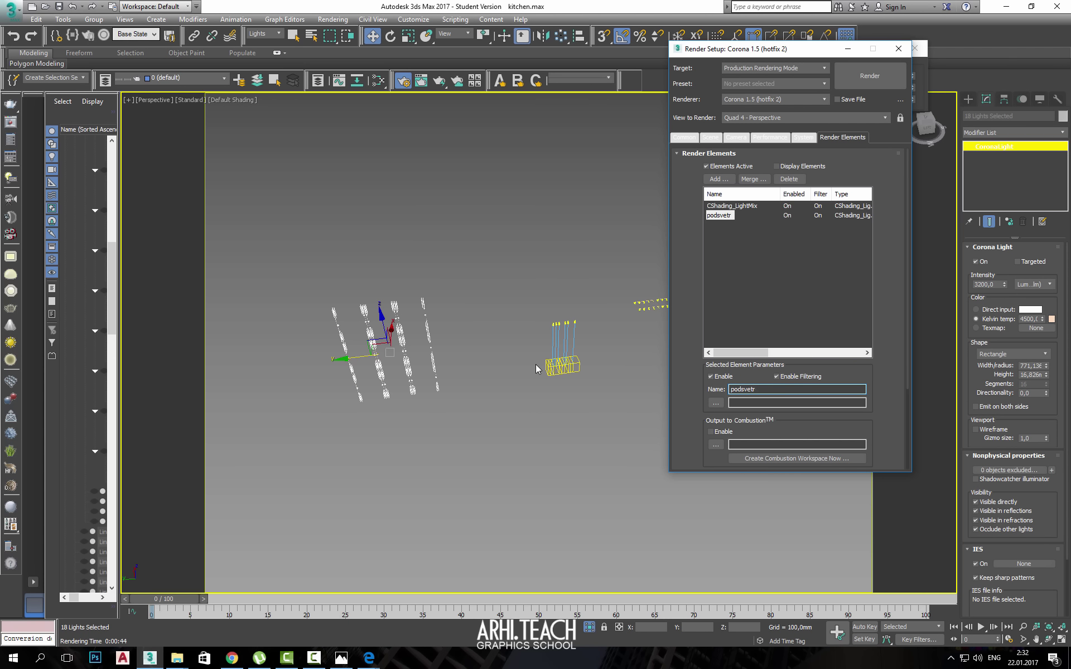
text(ka)
key(Return)
drag(887, 421, 894, 260)
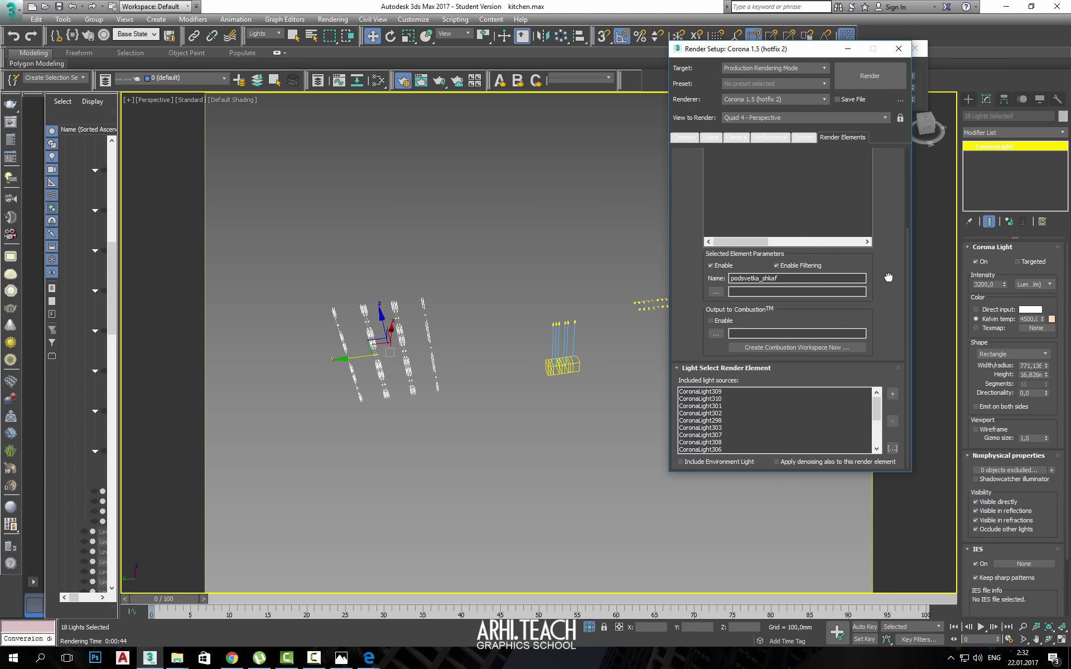
scroll(893, 260, up, 3)
- Add another CShading_LightSelect element and name it podsvetka_fartuk
click(717, 180)
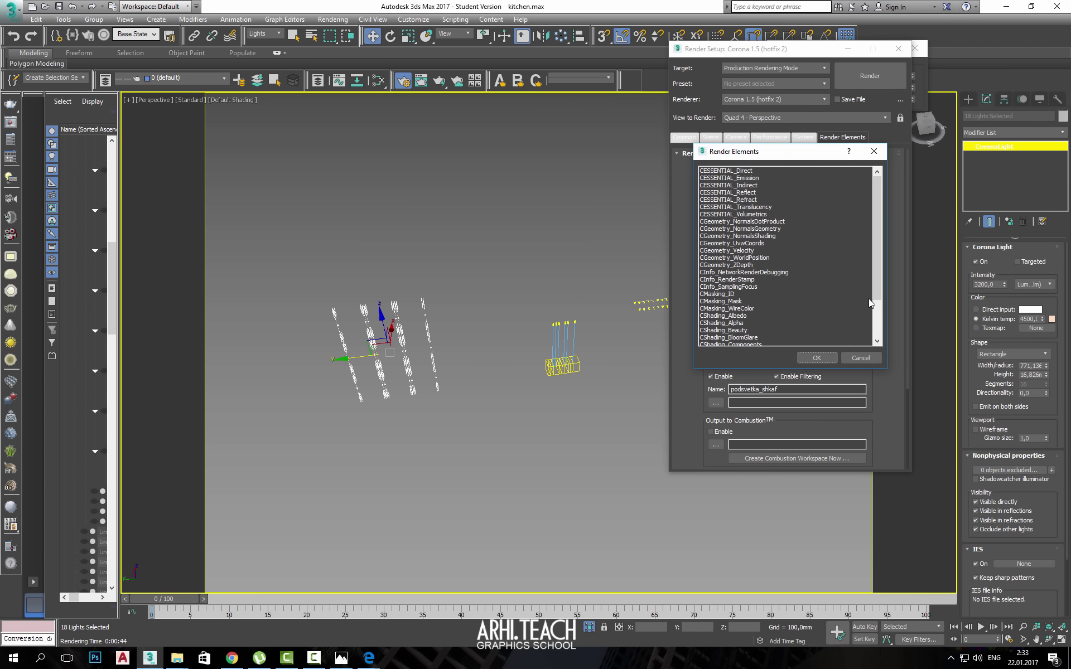
drag(876, 226, 873, 309)
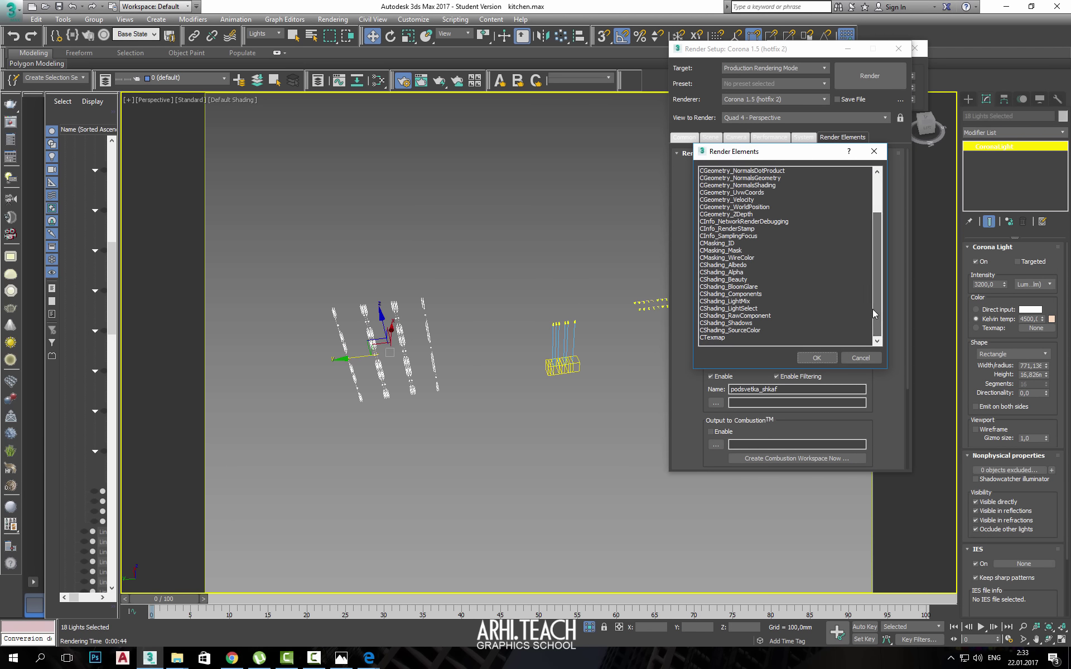
double_click(742, 311)
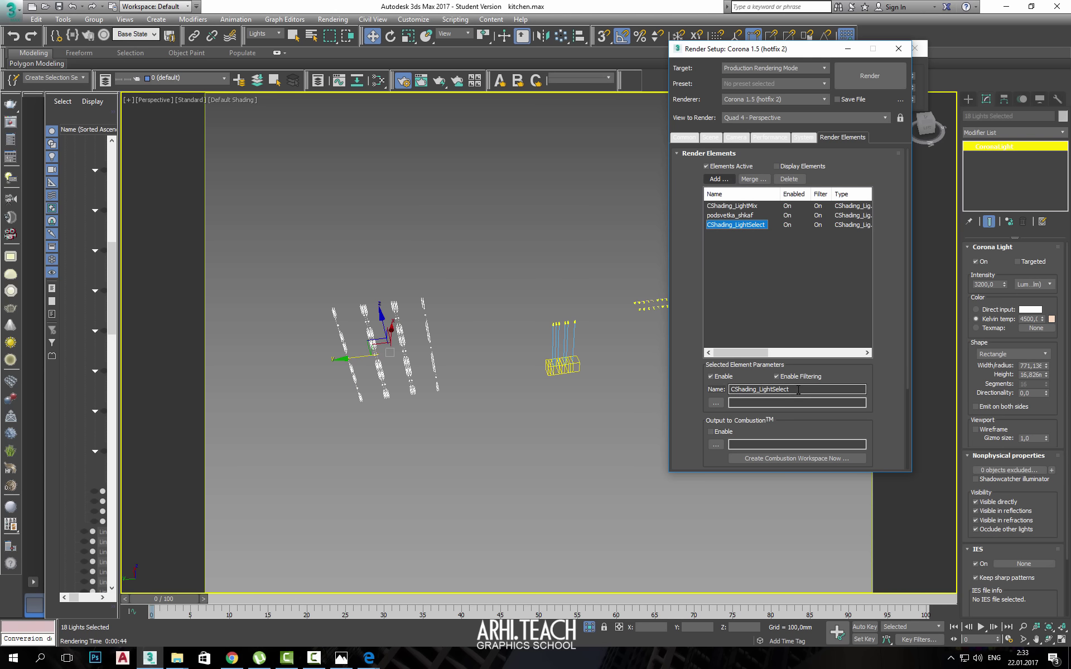
text(podsvetka)
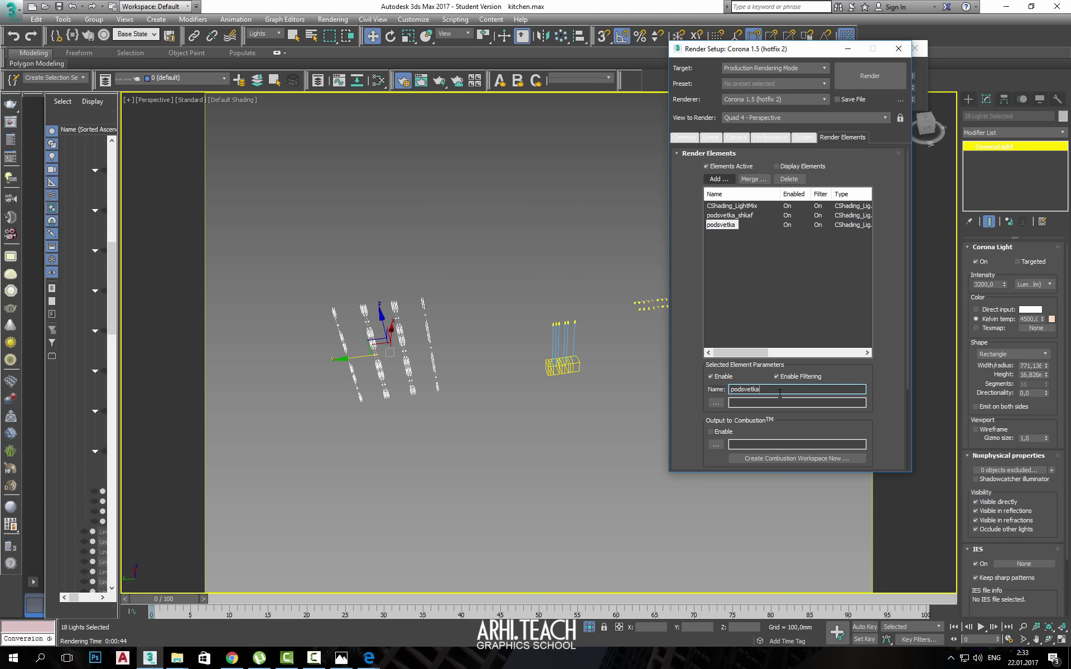
alt+middle_drag(598, 314, 546, 323)
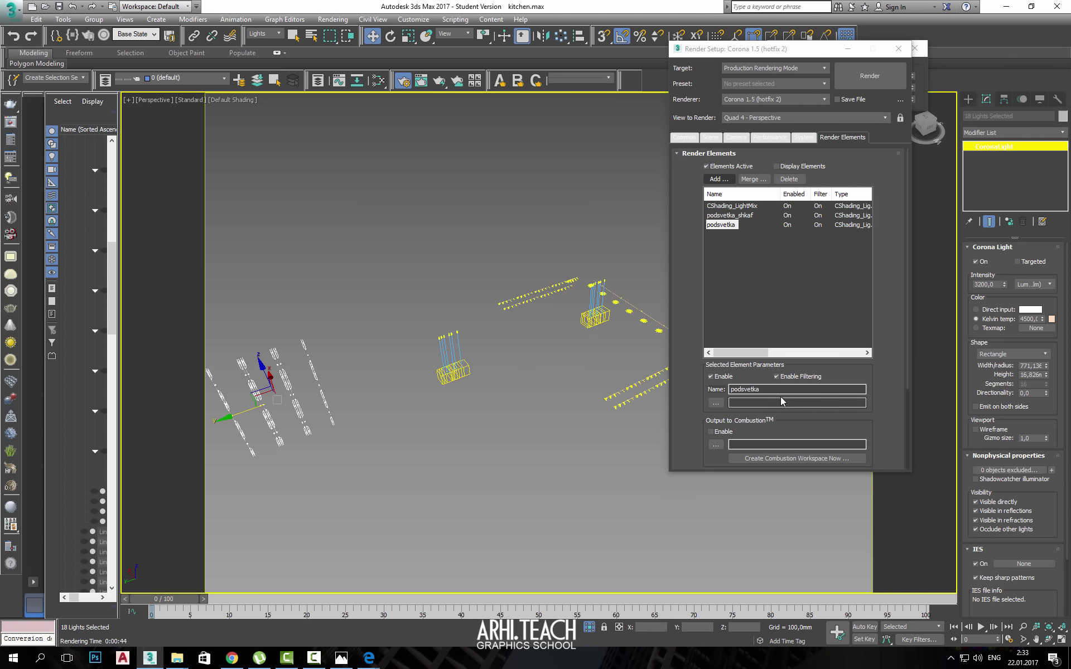
alt+middle_drag(613, 335, 581, 344)
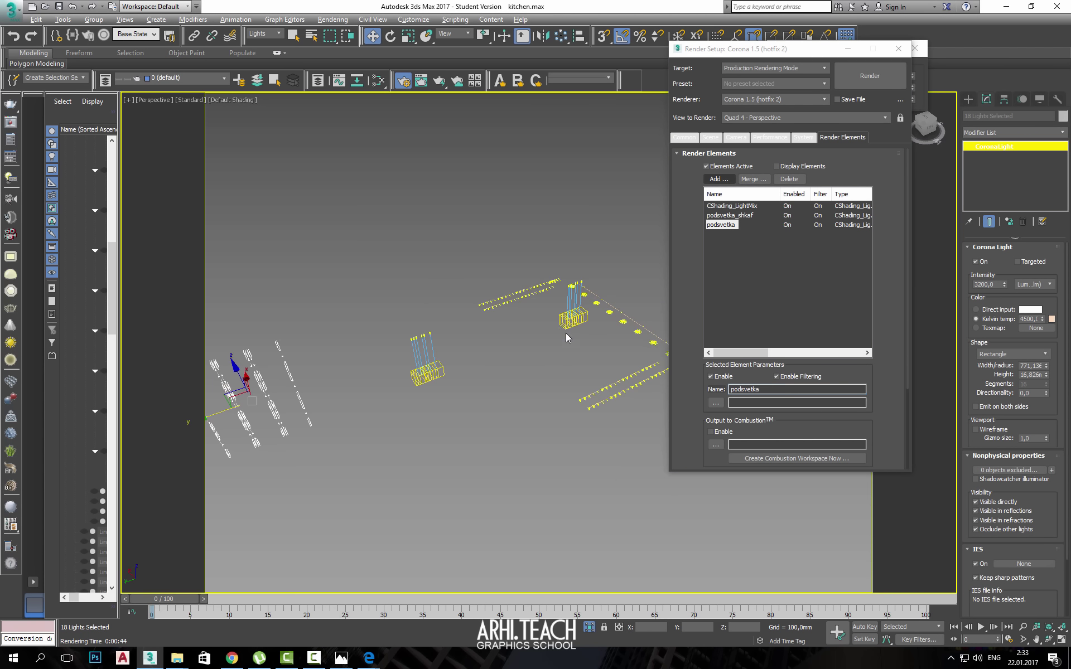
click(770, 389)
text(_fartuk)
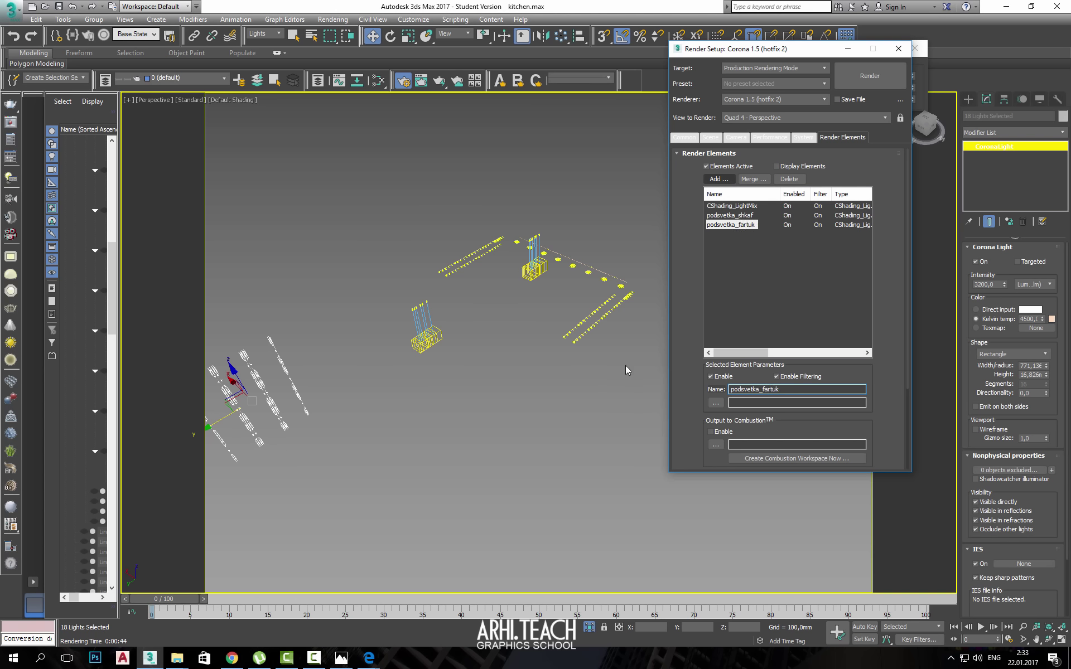
alt+middle_drag(626, 366, 624, 375)
- Select a backsplash Corona light and all 16 of its instances with Select Instances
click(582, 310)
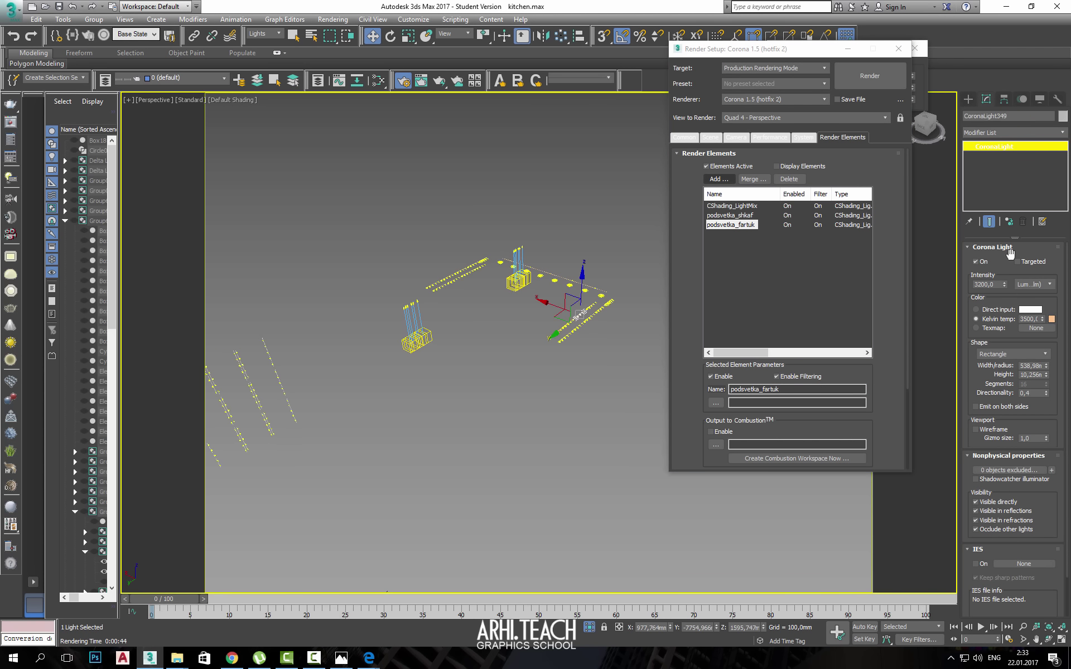
click(985, 158)
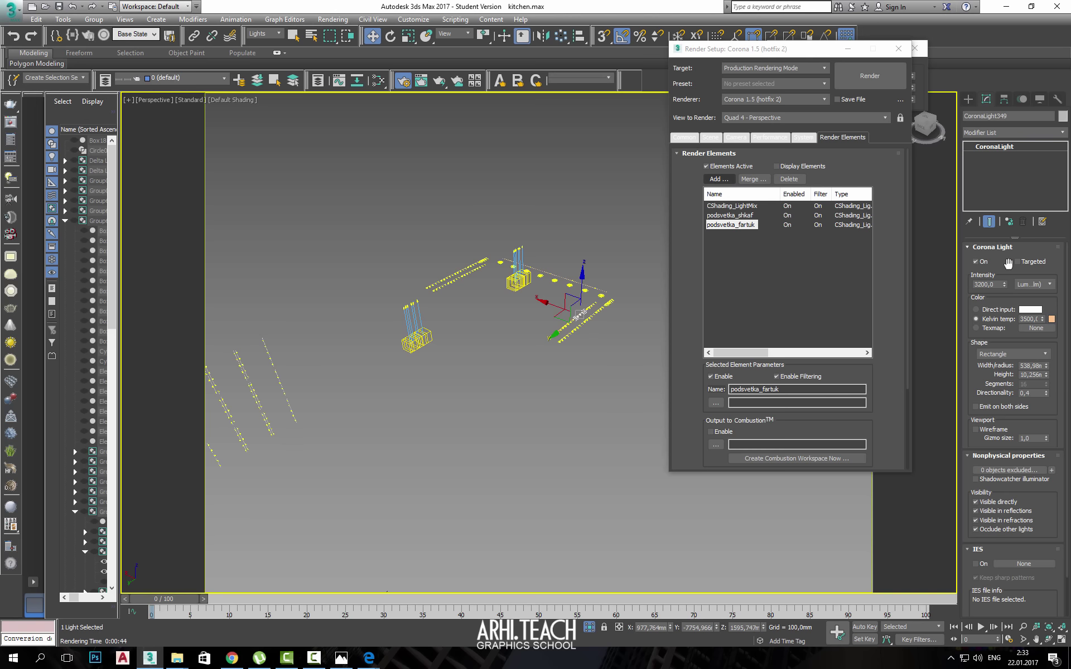
scroll(1001, 268, down, 1)
click(981, 256)
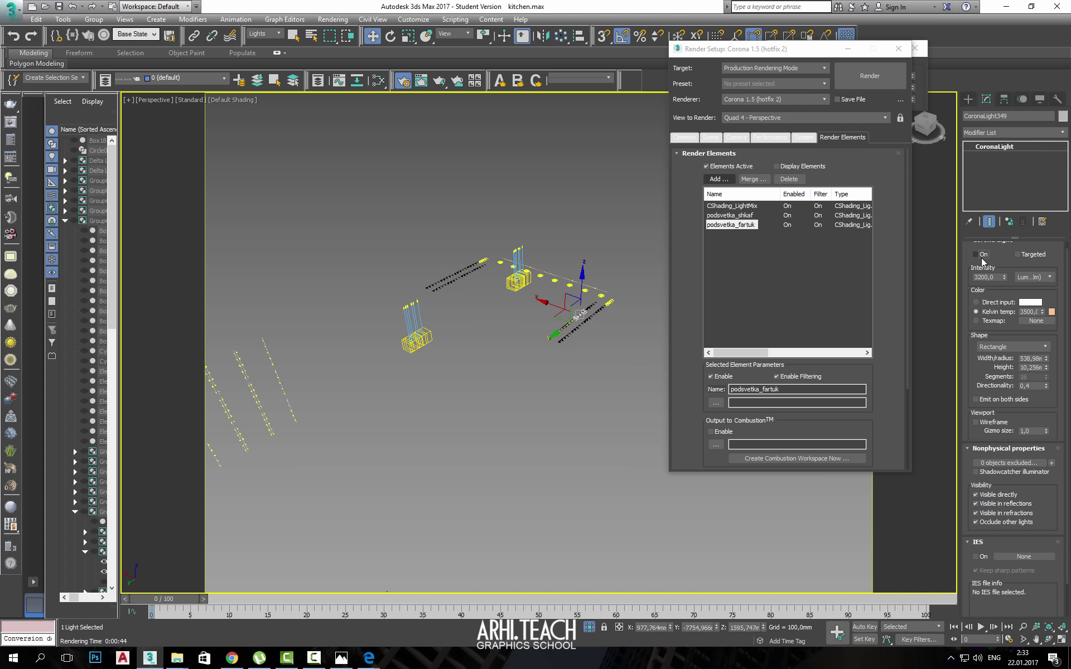
click(981, 256)
click(36, 20)
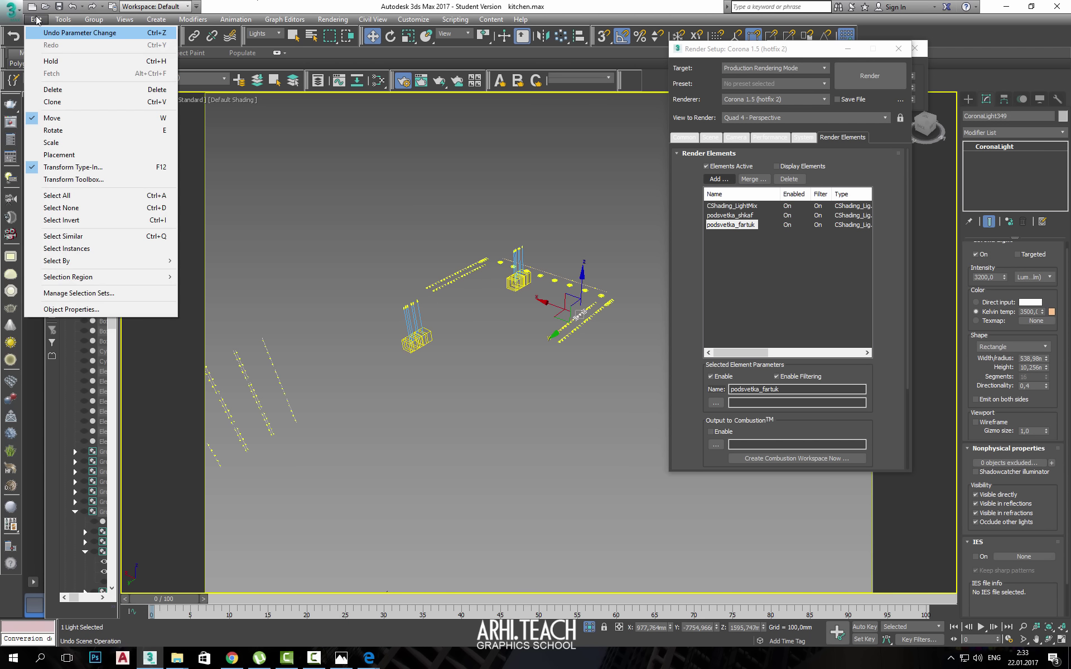
click(66, 248)
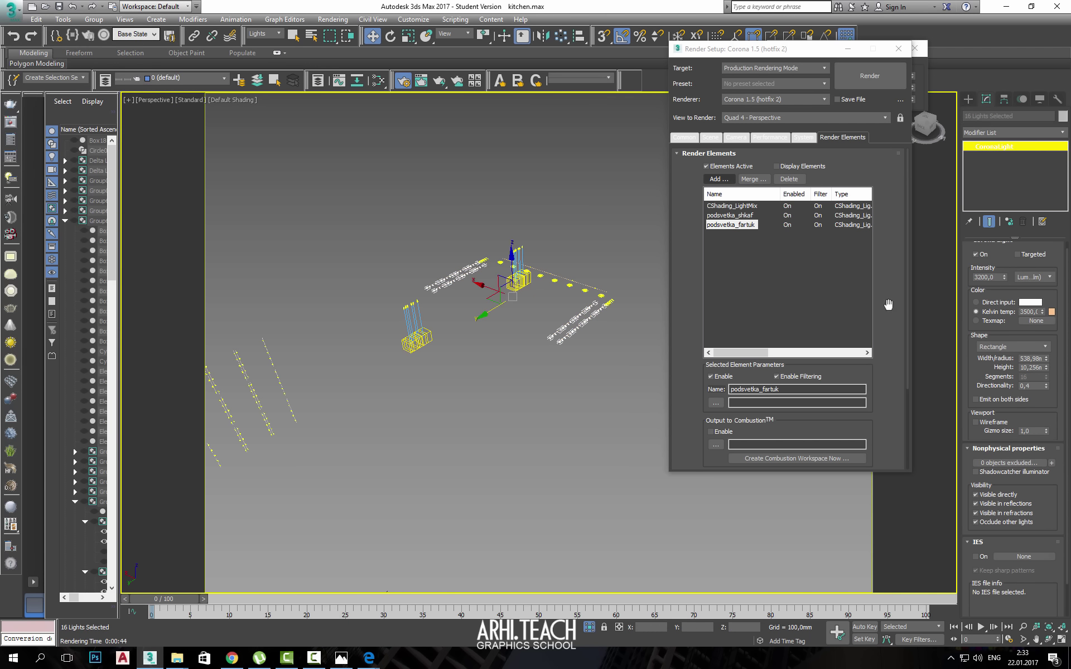
- Add the 16 selected lights to podsvetka_fartuk's included light sources
scroll(879, 357, down, 3)
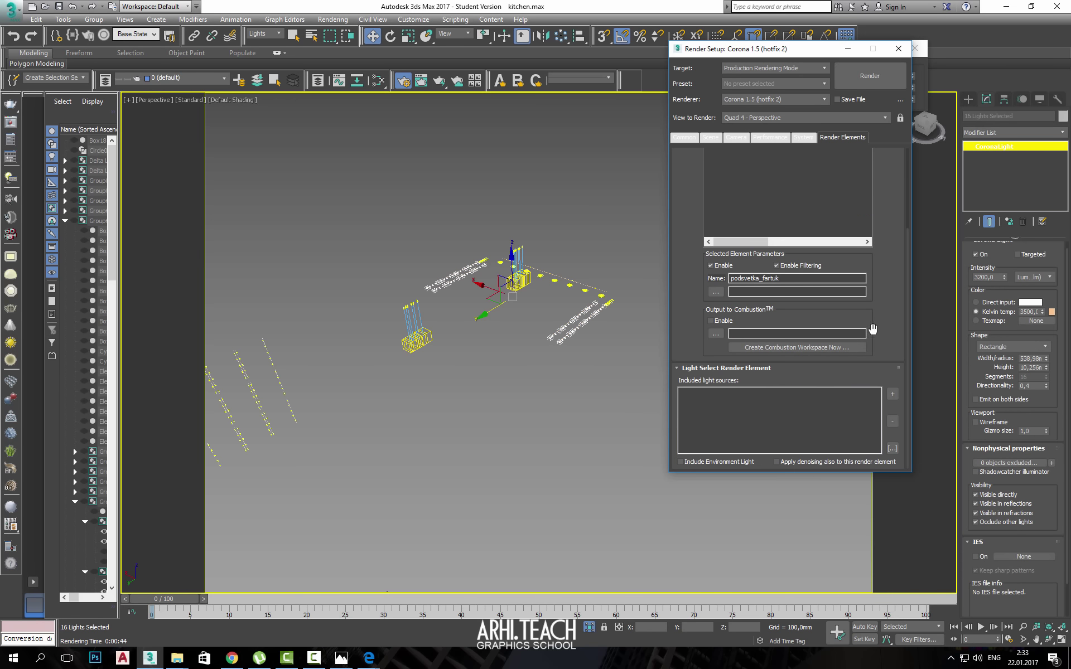
click(893, 394)
mouse_move(551, 266)
alt+middle_down()
mouse_move(467, 272)
mouse_move(438, 331)
alt+middle_up()
click(468, 272)
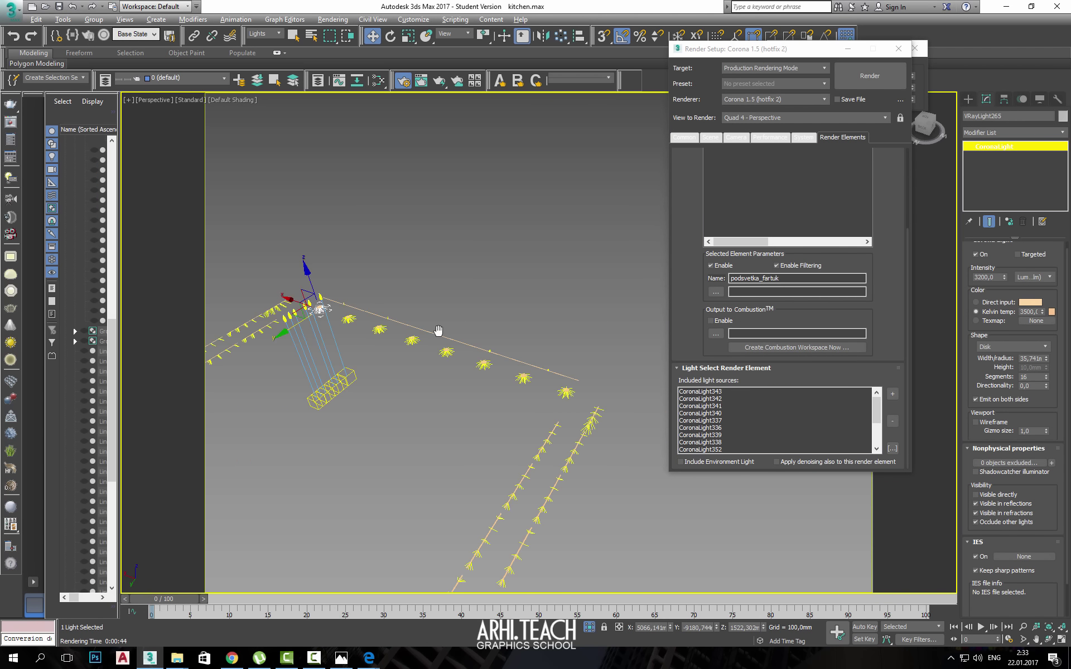
scroll(680, 156, up, 3)
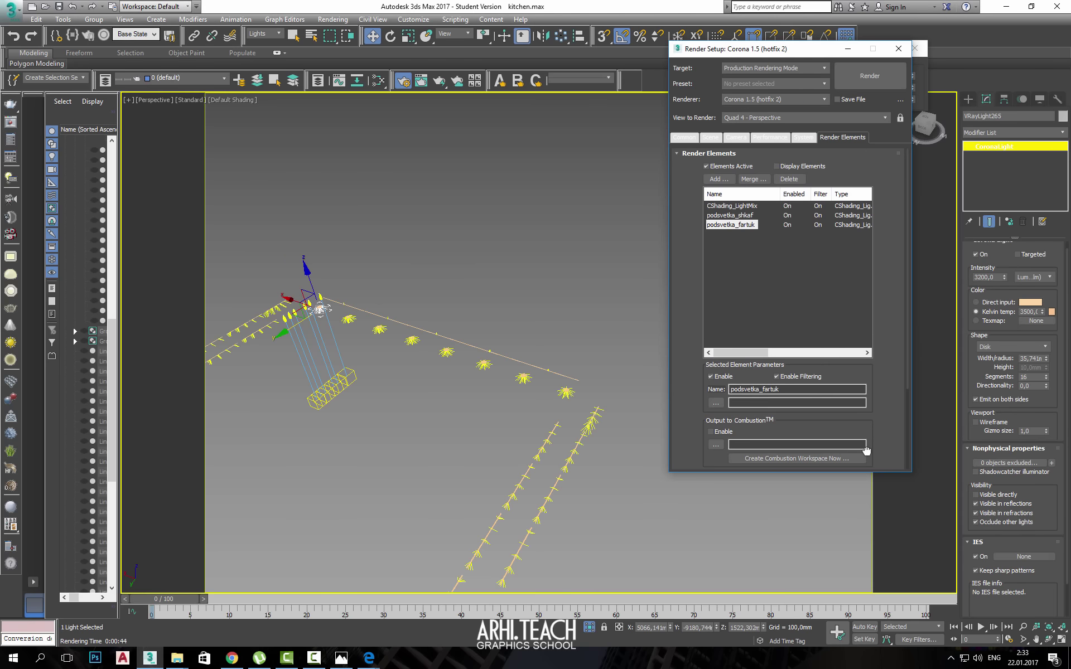
click(680, 138)
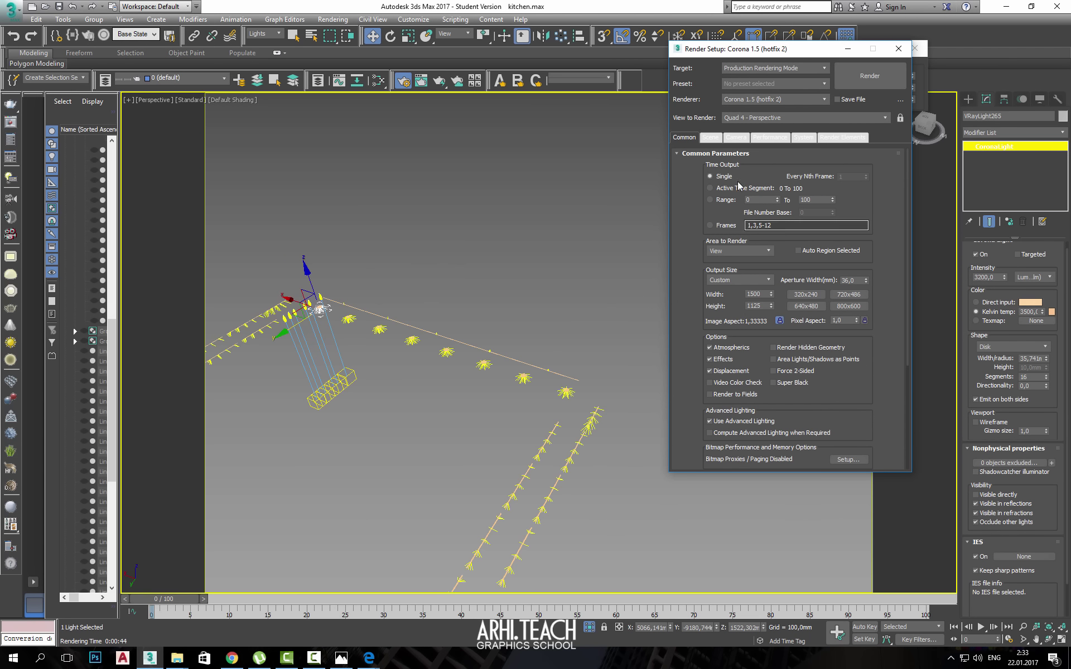
- Add a new CShading_LightSelect element and rename it tochecnki_fartuk
click(842, 137)
click(718, 178)
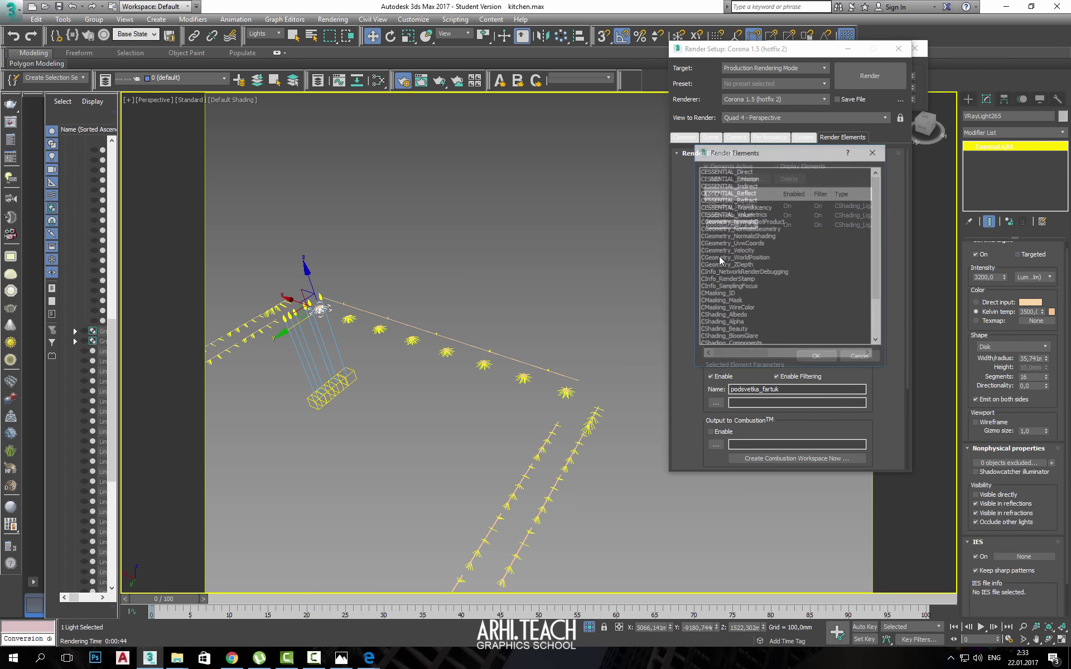
scroll(770, 270, down, 1)
scroll(770, 270, down, 1)
click(750, 309)
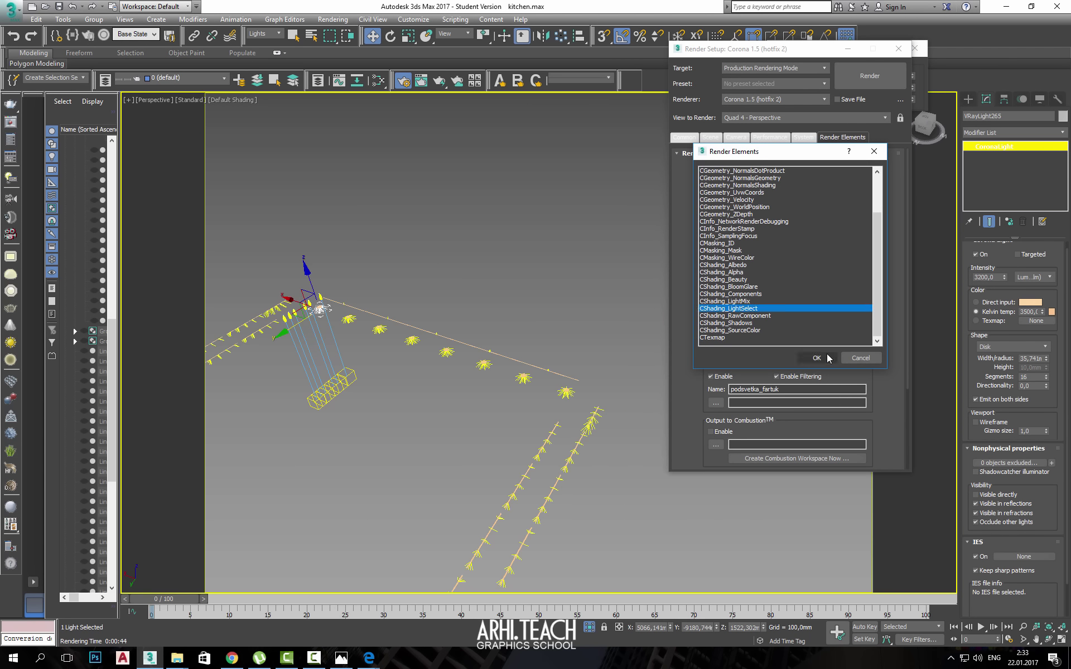
click(816, 357)
double_click(792, 389)
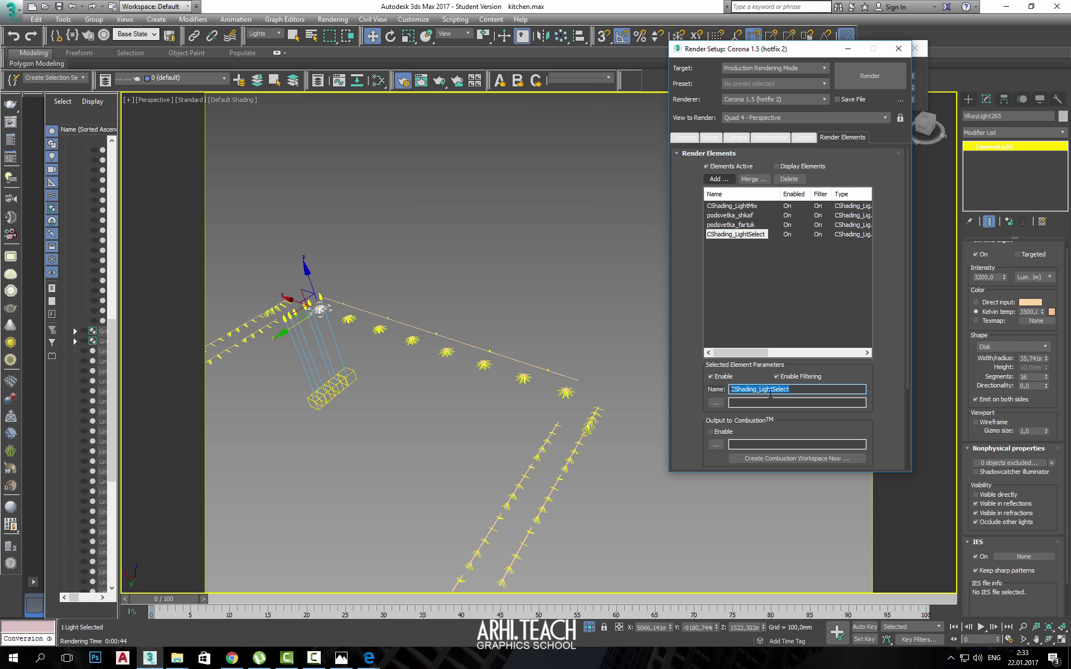
text(podsvetka)
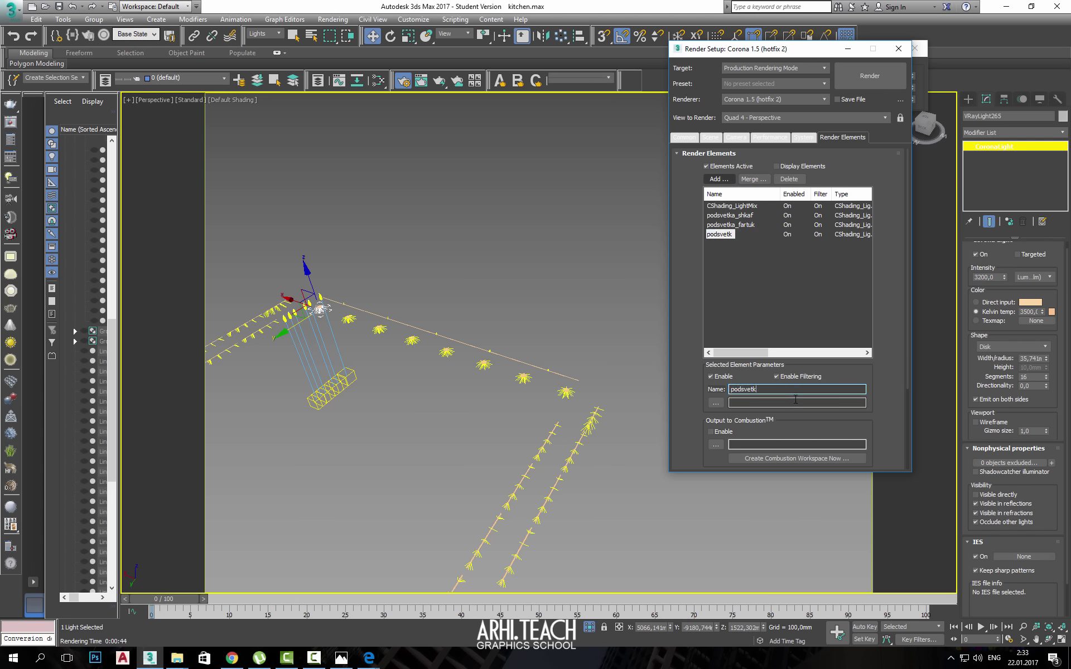
key(BackSpace)
key(BackSpace)
key(BackSpace)
text(t)
text(y)
text(tu)
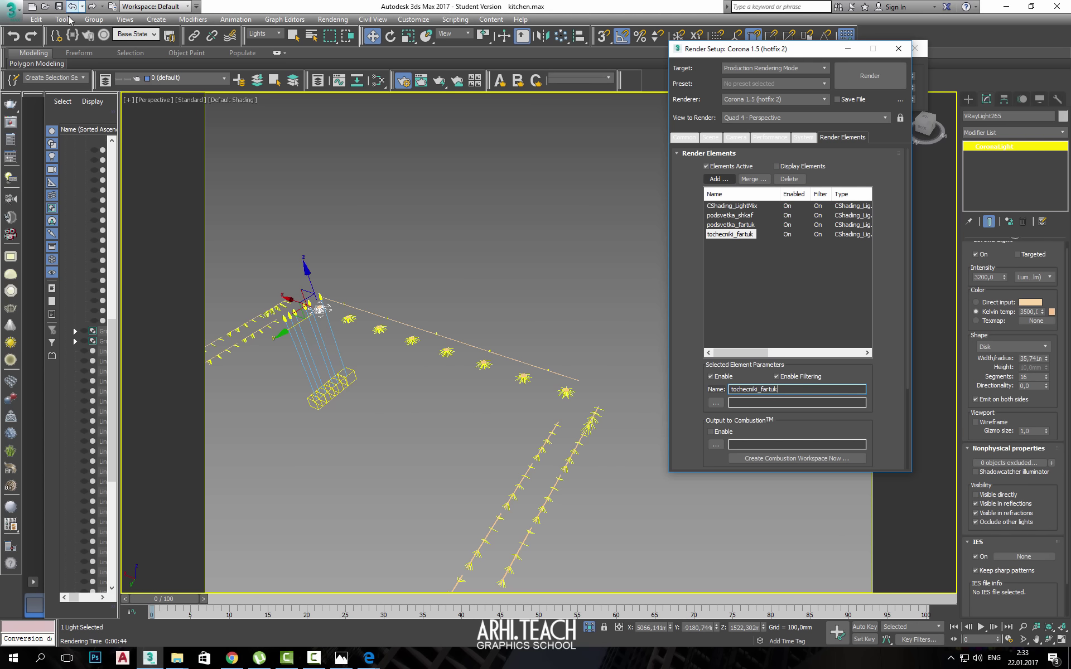
- Select the 8 similar lights VRayLight258–VRayLight265 and add them to tochecnki_fartuk
click(976, 254)
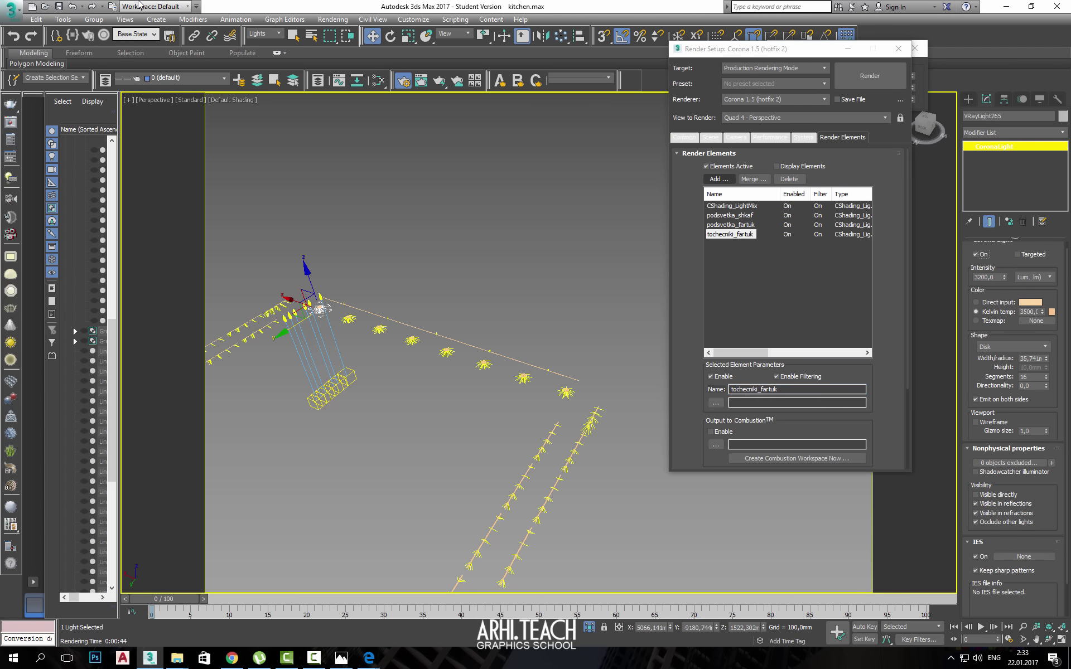
click(73, 22)
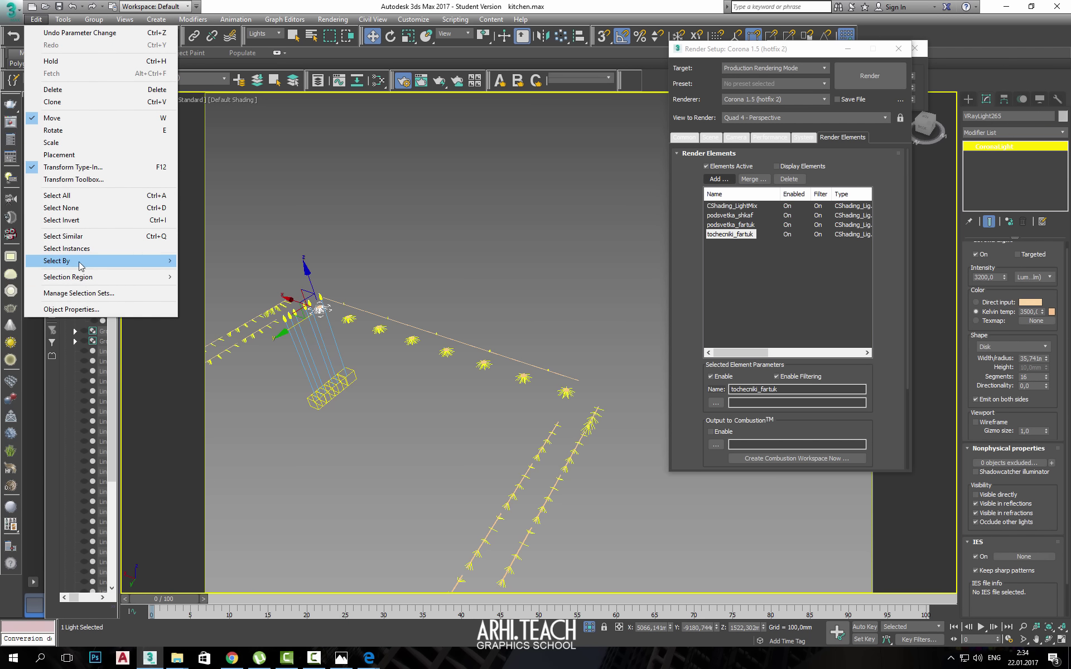
click(142, 249)
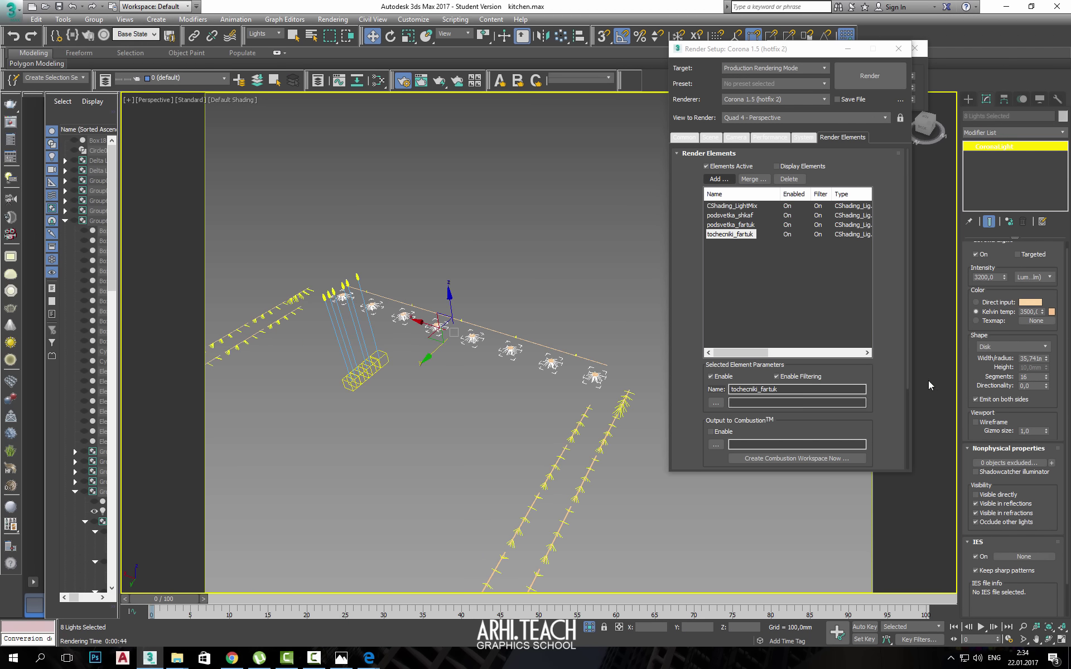
scroll(893, 409, down, 3)
click(893, 396)
- Hide the 8 already-assigned lights and select CoronaLight353
right_click(566, 247)
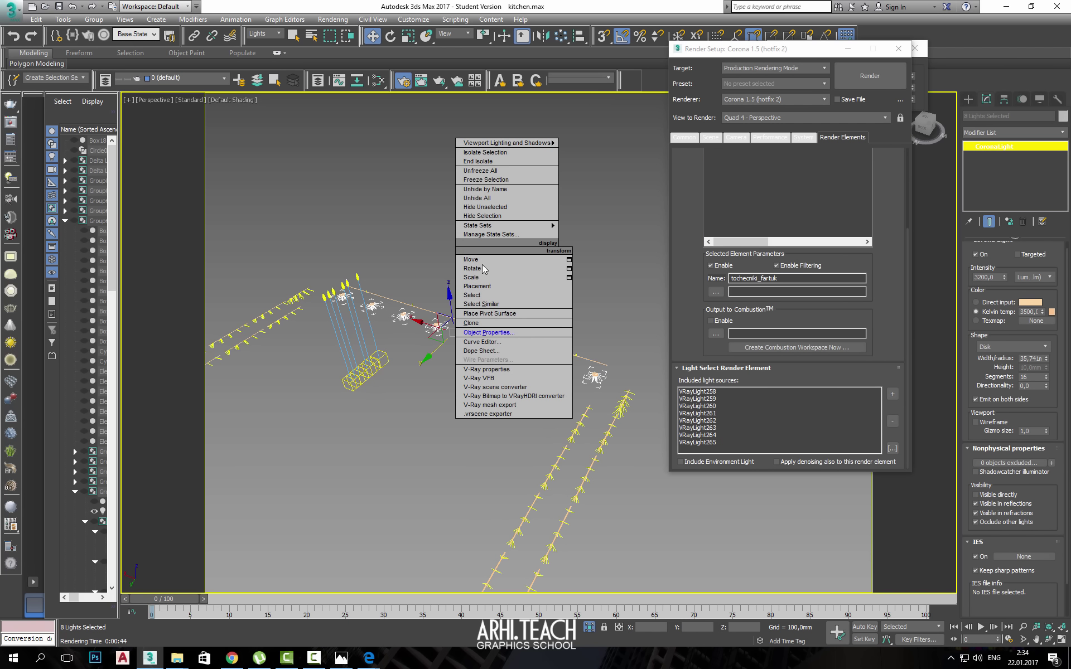
click(492, 216)
click(594, 376)
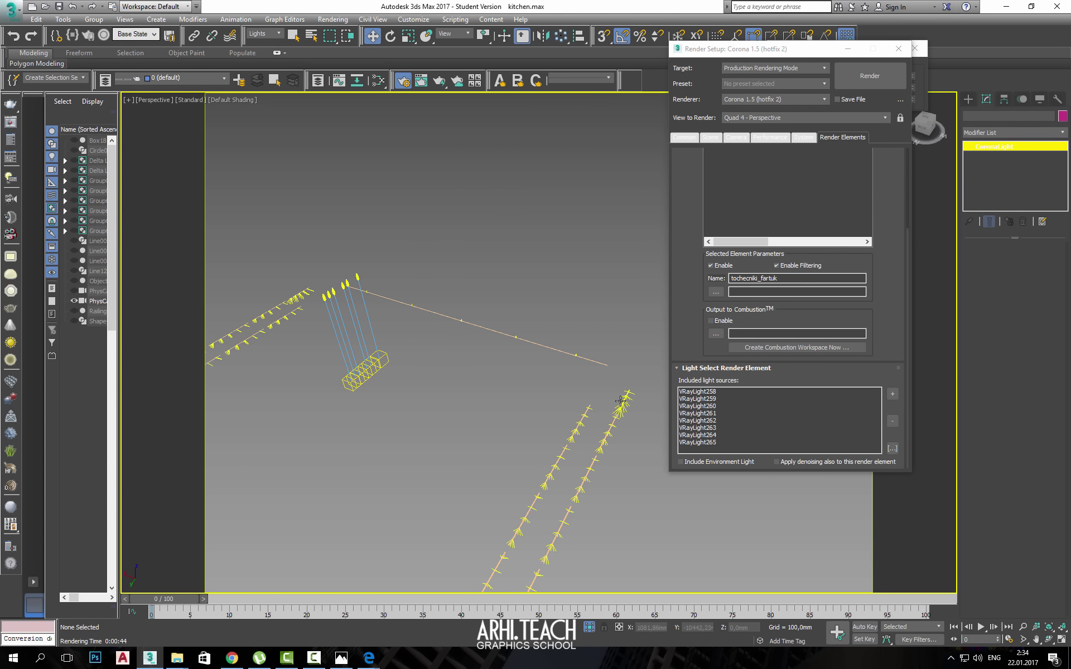
scroll(619, 379, down, 4)
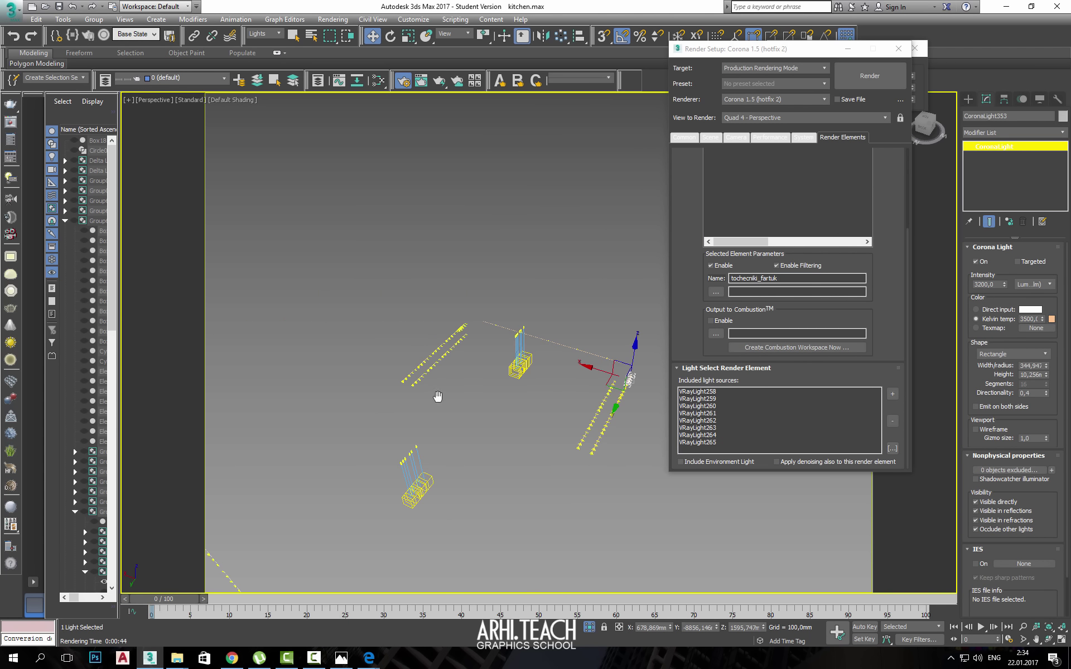
- Clear the lower-left light selection and select CoronaLight301 instead
middle_drag(437, 397, 456, 349)
drag(282, 457, 212, 505)
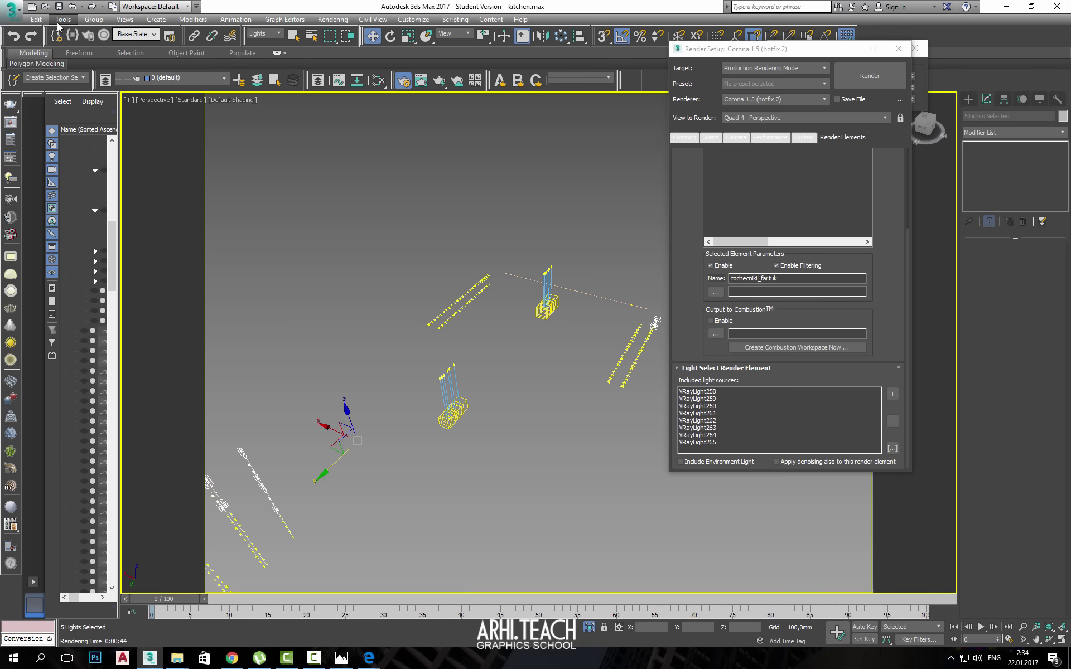
click(36, 19)
key(Escape)
drag(269, 439, 260, 467)
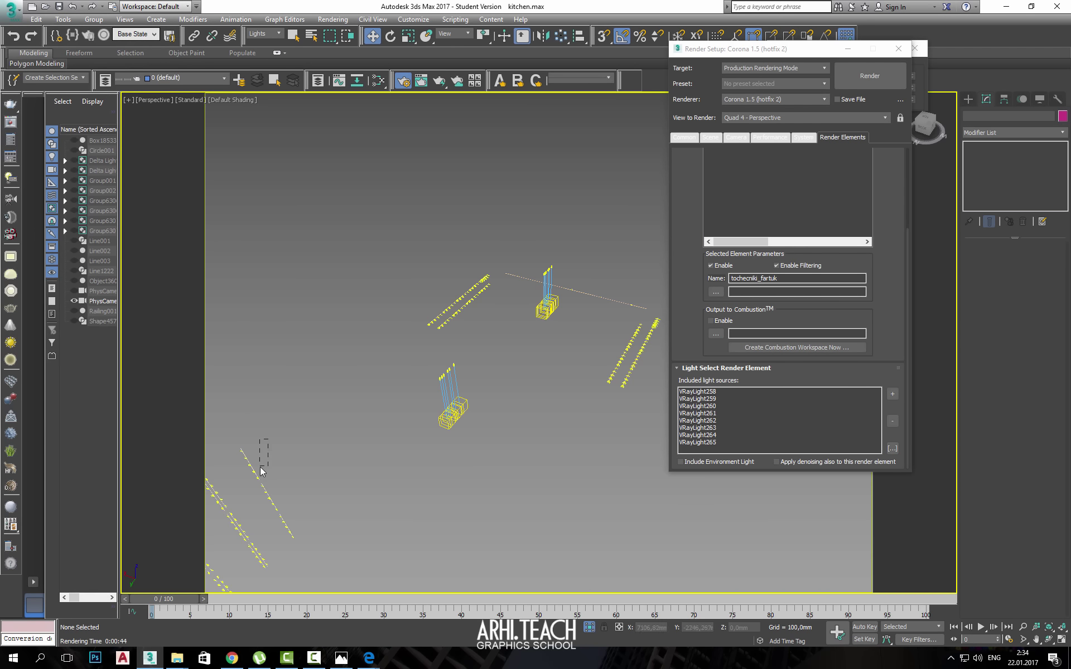
click(252, 473)
- Select all 18 lights similar to CoronaLight301 and hide them
click(36, 19)
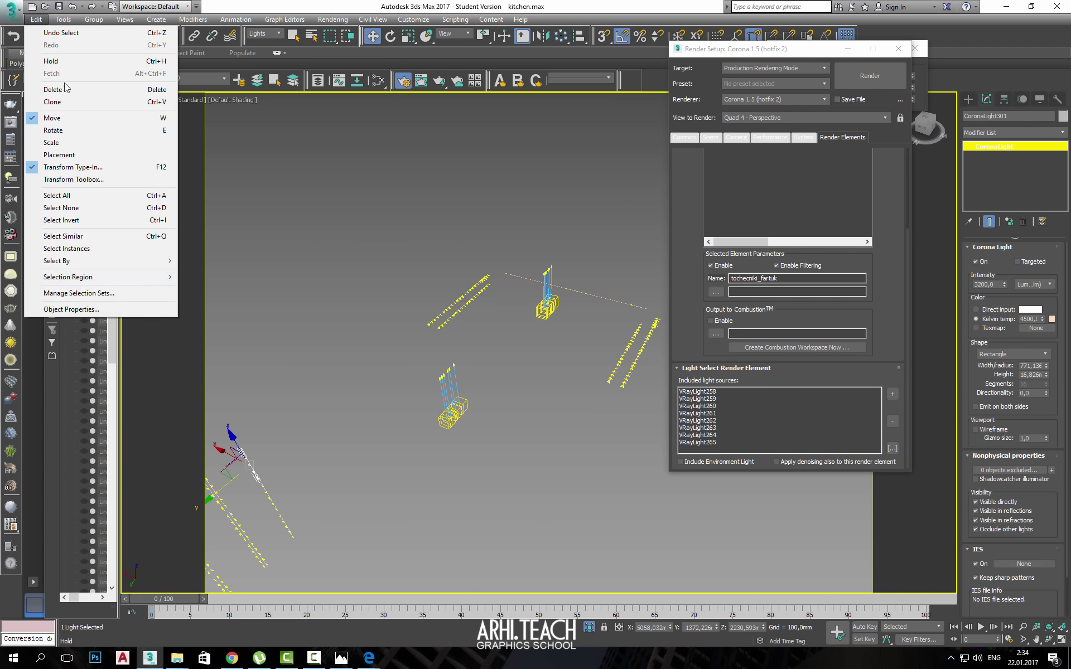
click(78, 248)
right_click(385, 288)
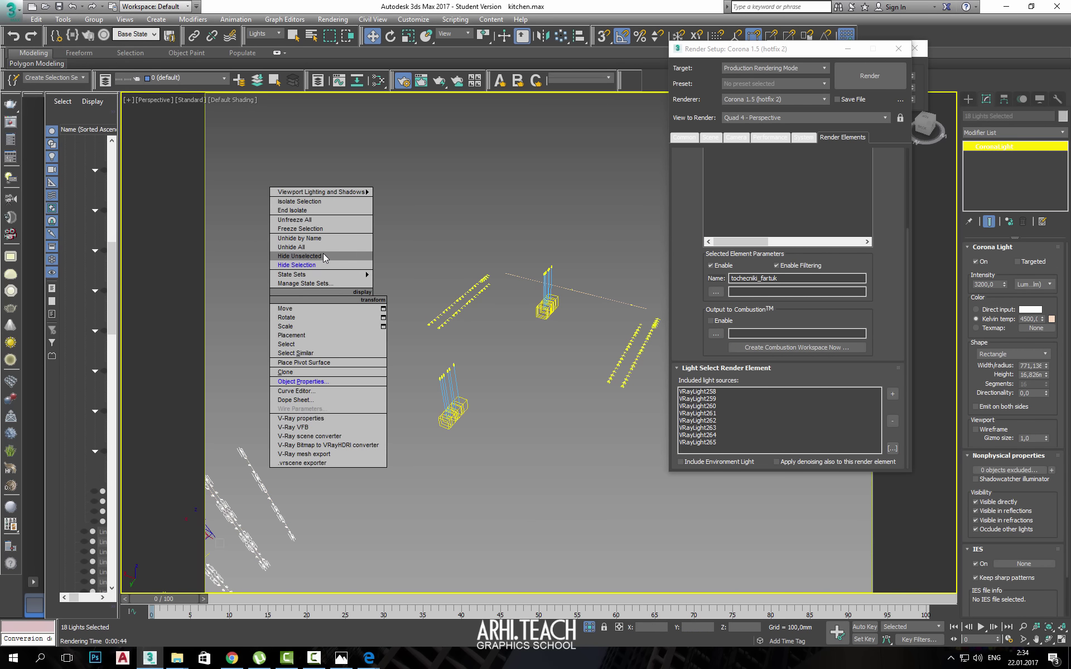
click(313, 263)
right_click(334, 321)
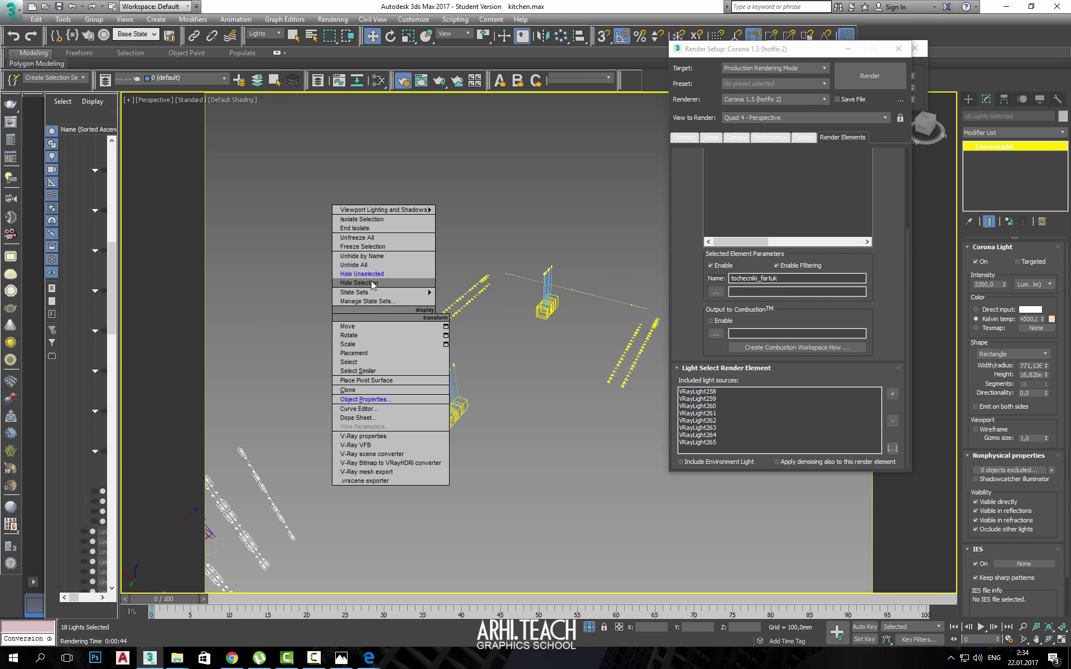
click(377, 288)
- Select a remaining Corona light on the right, its 16 similar lights, and hide them
click(638, 344)
right_click(627, 338)
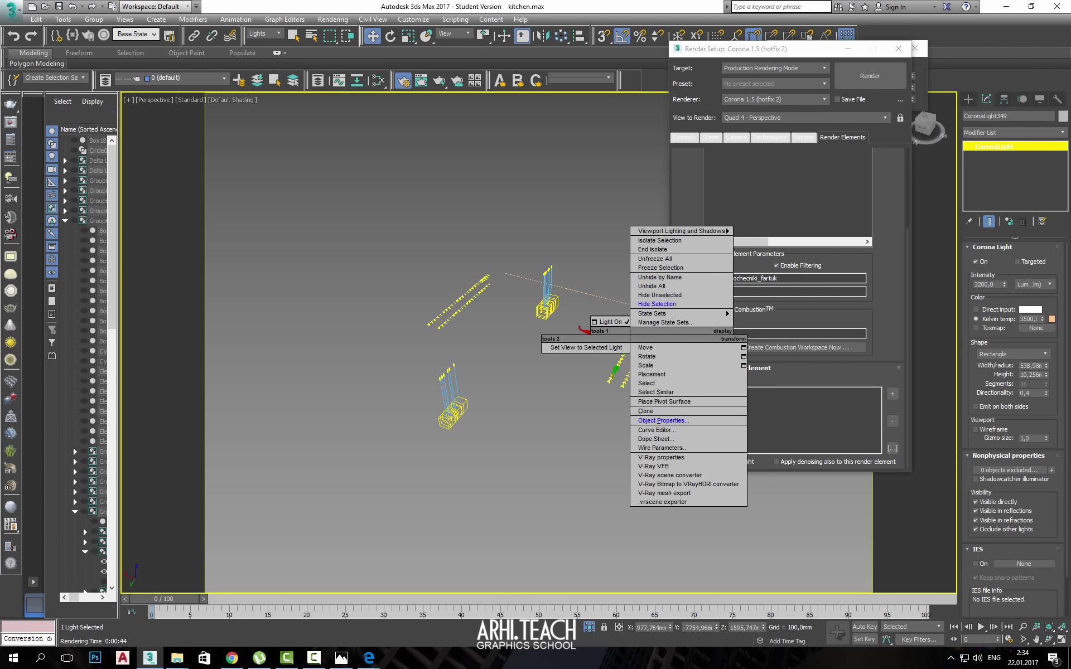
click(73, 17)
click(37, 19)
click(62, 248)
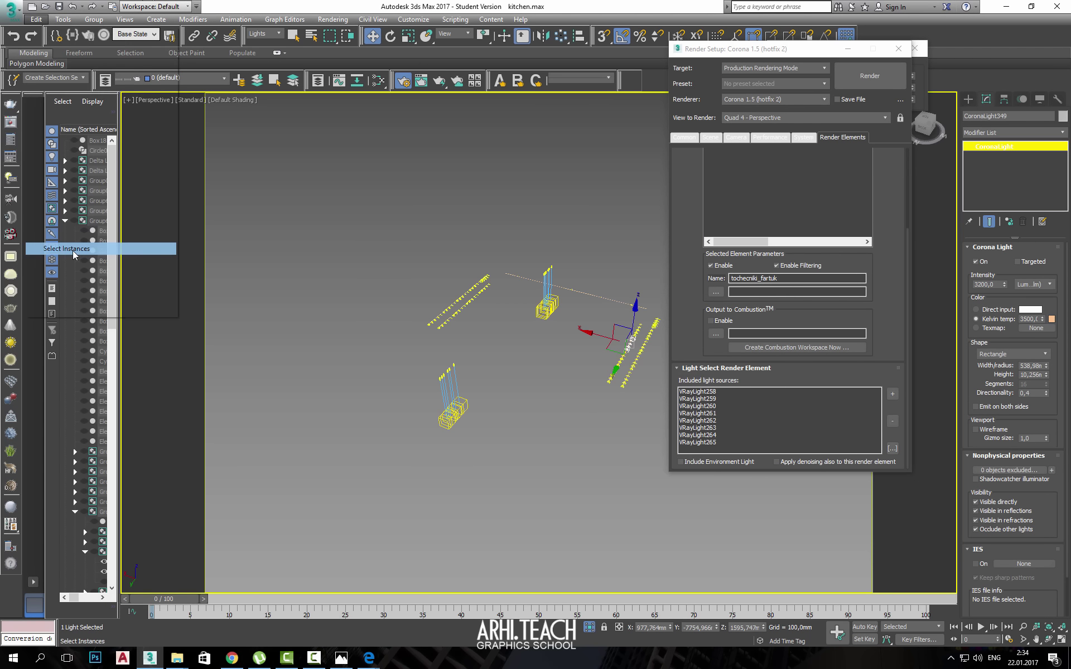
right_click(496, 277)
click(564, 269)
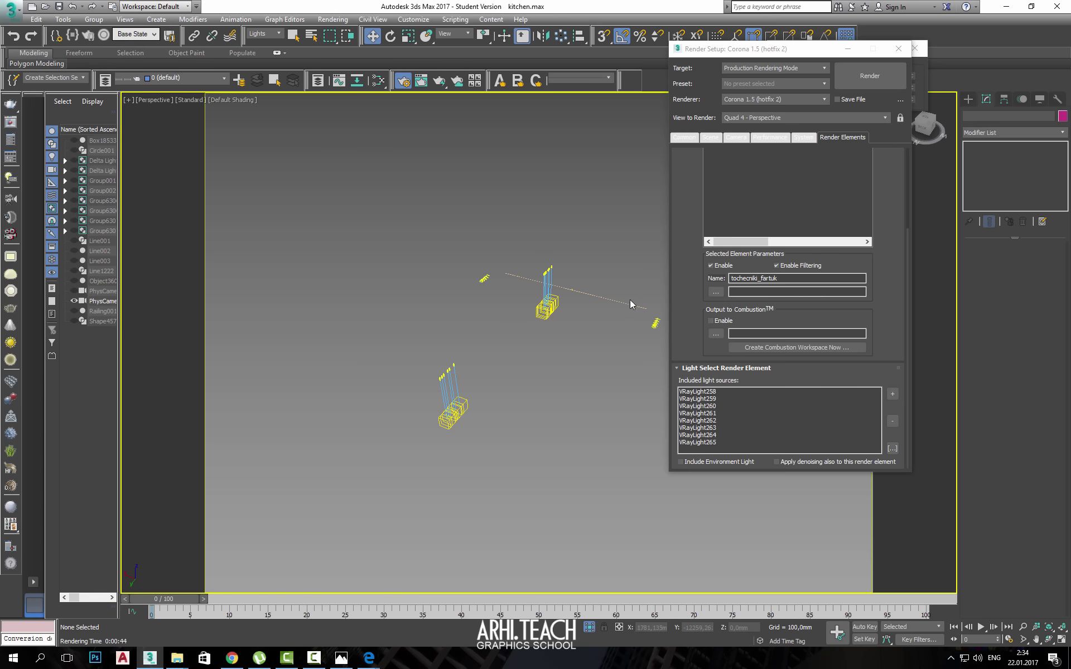
- Select the remaining light CoronaLight353 and make sure it is switched on
middle_drag(631, 304, 583, 322)
click(609, 338)
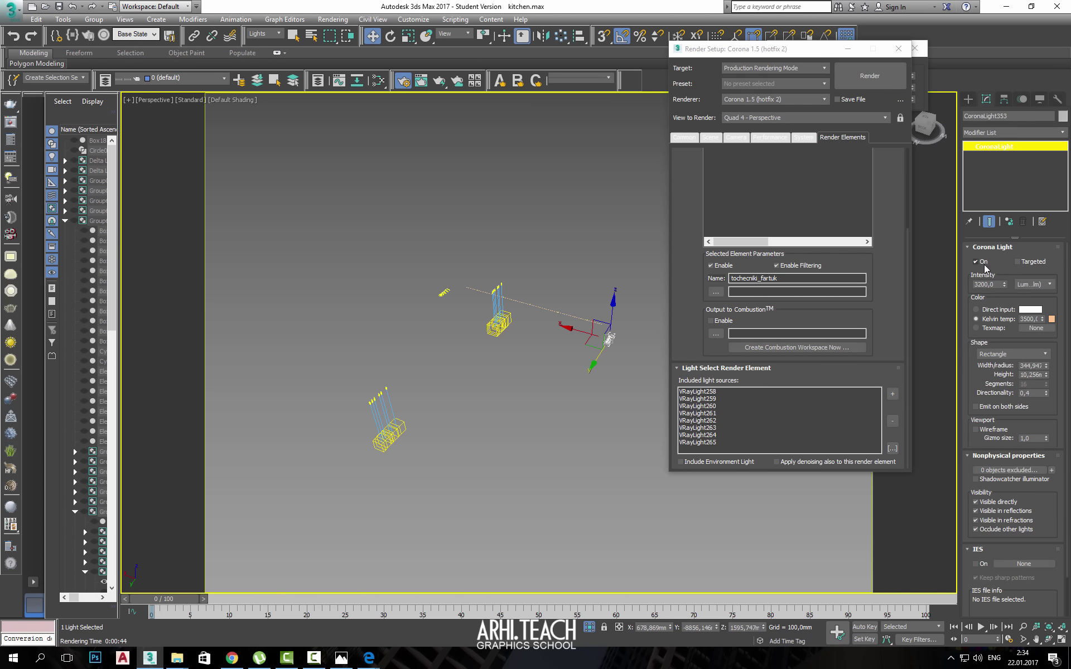
click(983, 263)
drag(899, 349, 899, 460)
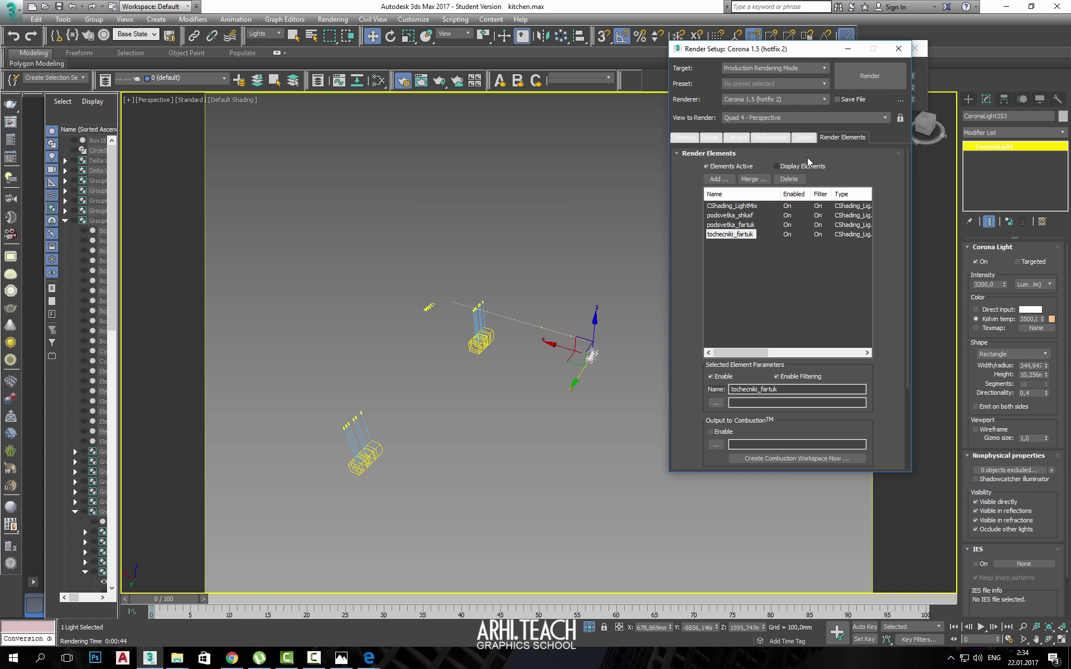
- Add a LightSelect render element and select all instances of the chosen light
click(715, 182)
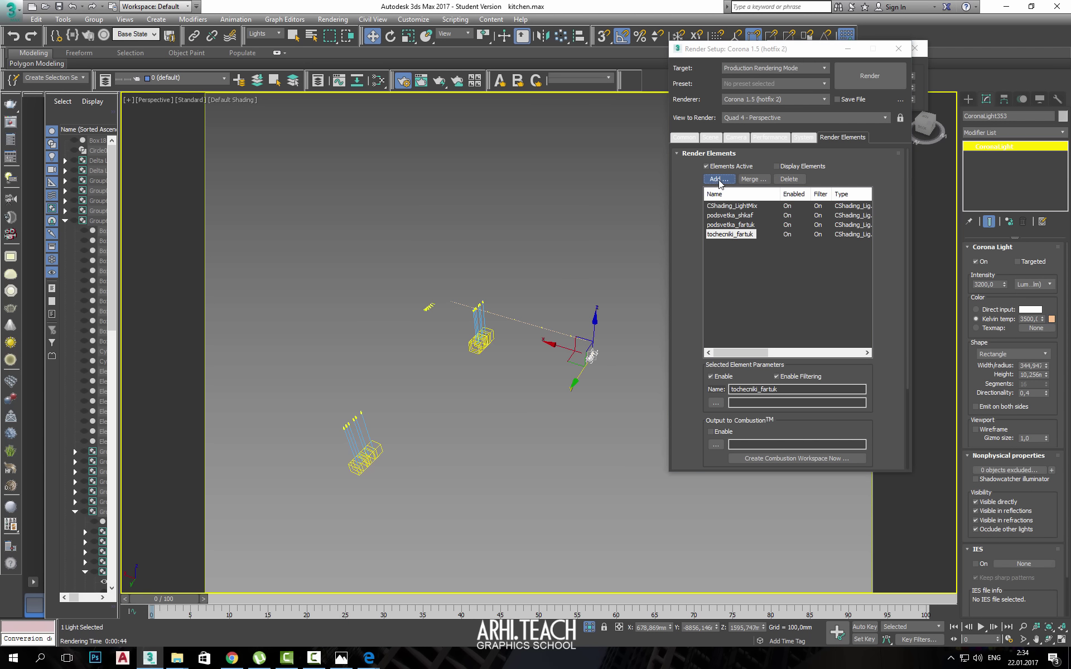
scroll(748, 257, down, 1)
scroll(748, 279, down, 1)
click(750, 309)
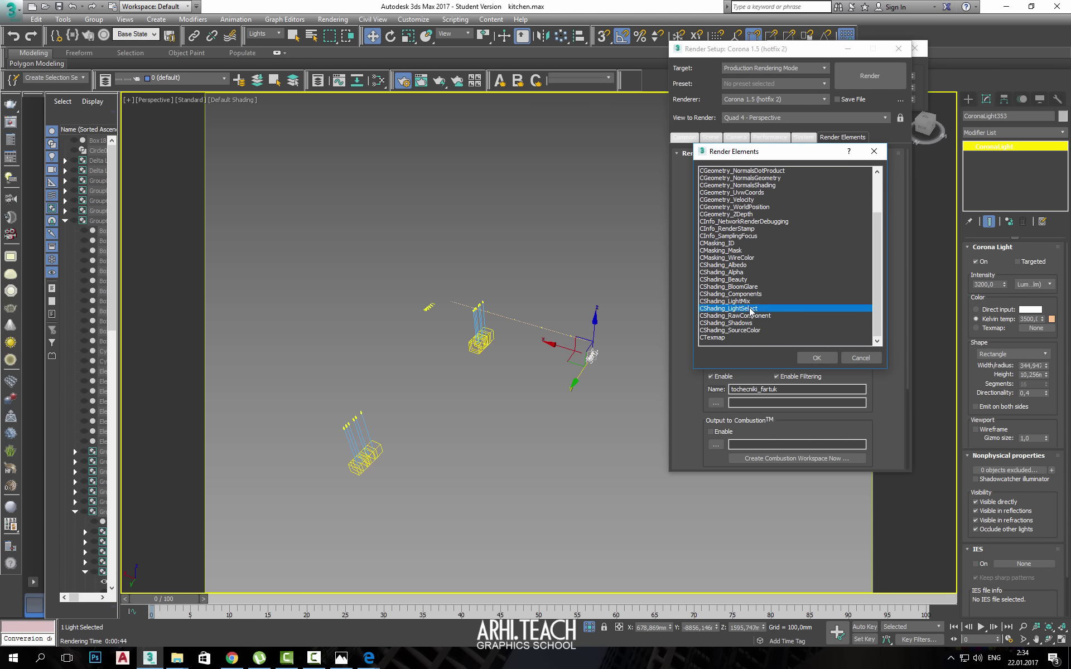
click(816, 357)
click(35, 19)
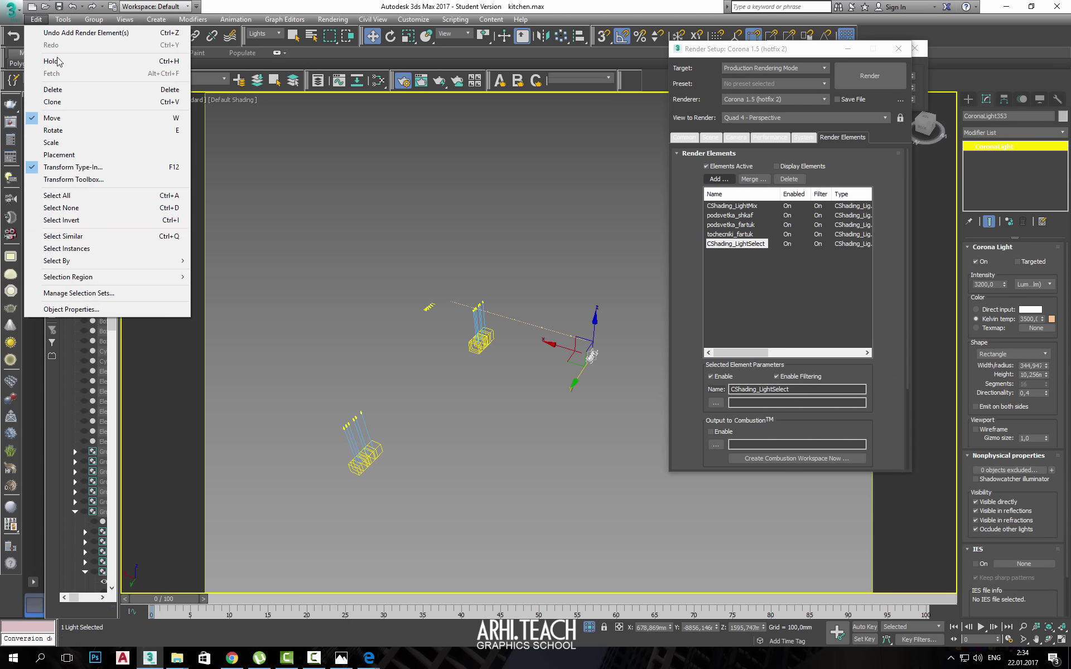
click(64, 248)
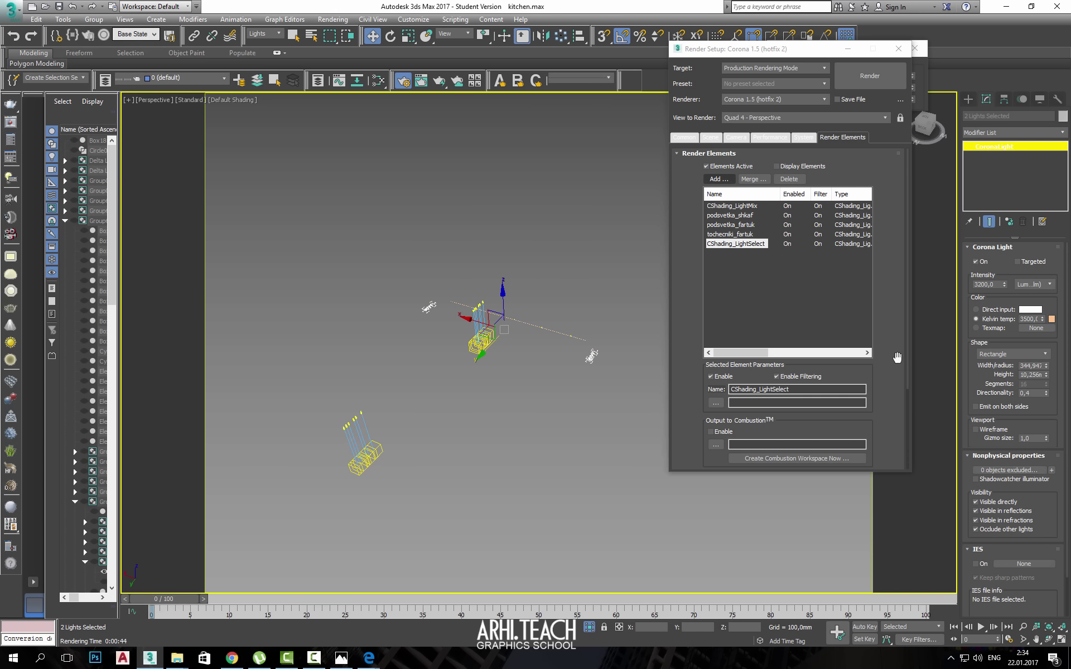
- Rename the new LightSelect element to podsvetka_okolo_fartuk
click(803, 389)
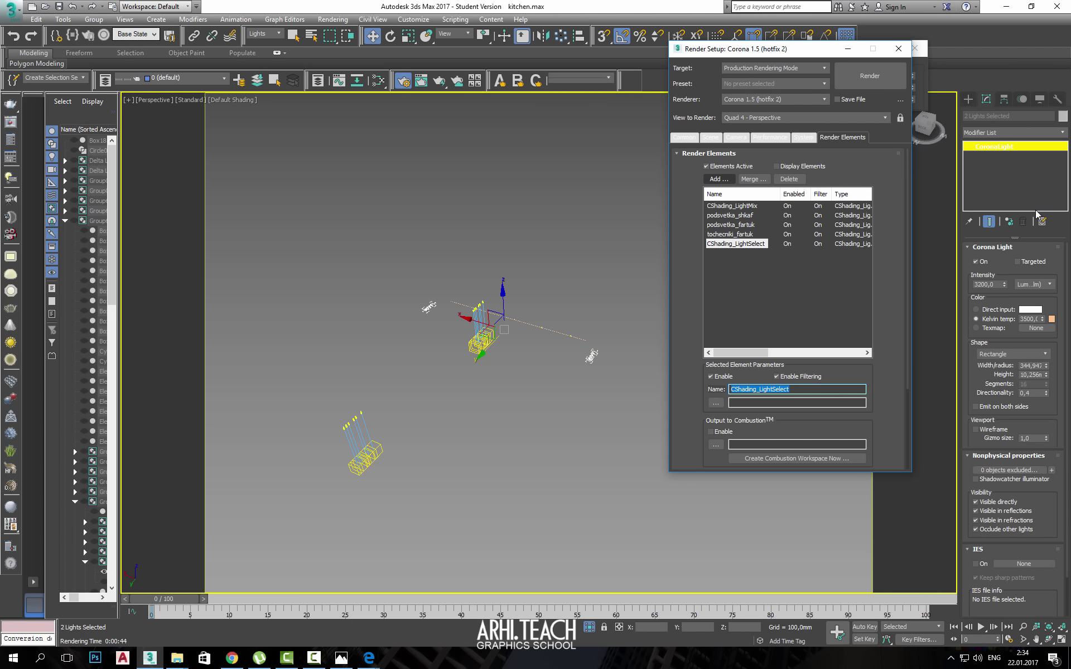
text(toch)
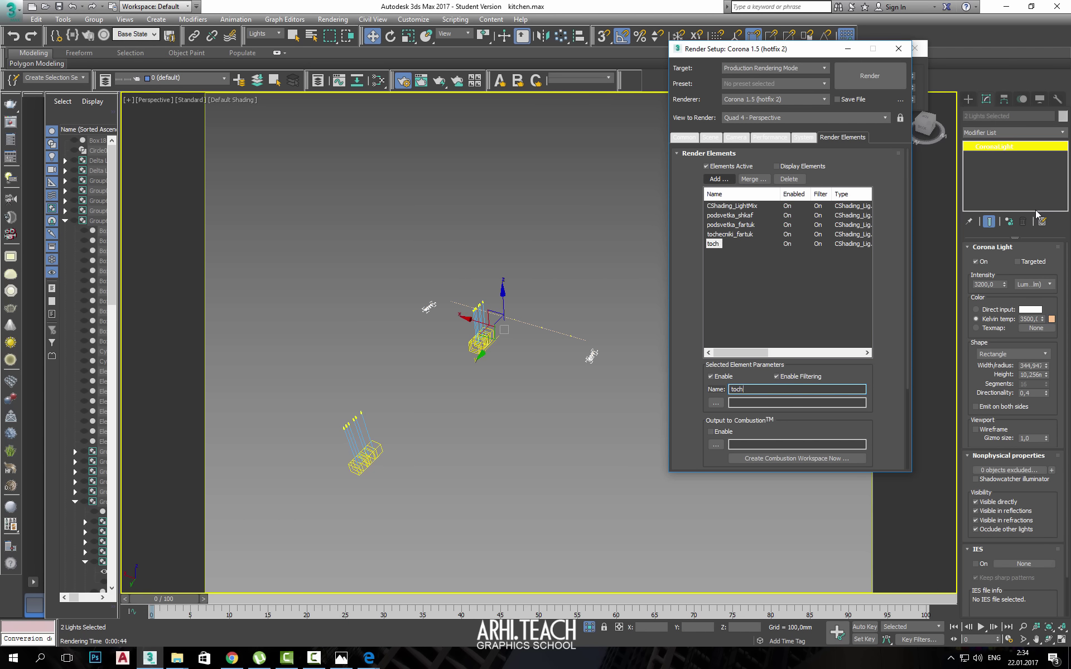
key(BackSpace)
key(BackSpace)
key(BackSpace)
text(podsvet)
text(ka)
key(BackSpace)
text(k)
text(olo_fa)
text(rtu)
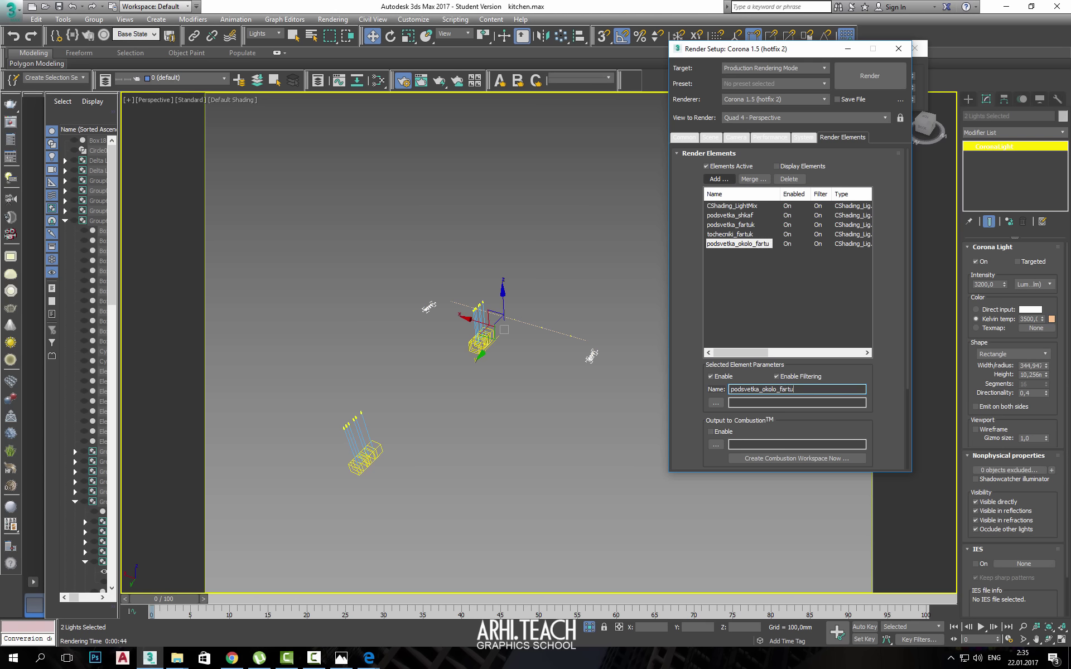
text(k)
- Hide the selected lights, then select CoronaLight355 and zoom to it
scroll(899, 429, down, 3)
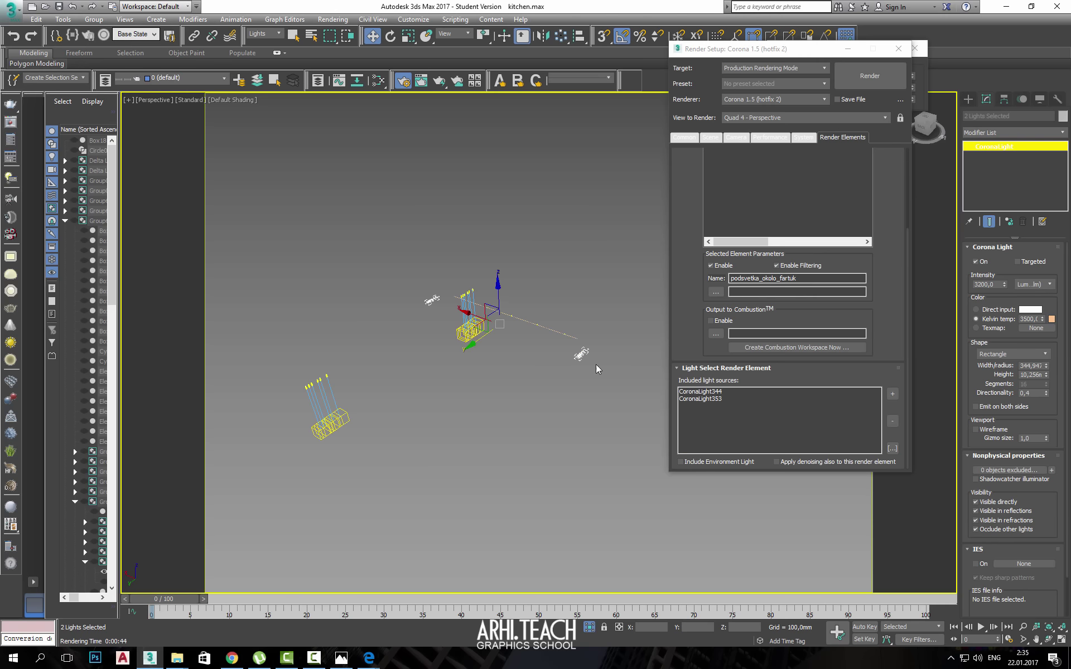
right_click(590, 340)
click(628, 309)
click(564, 334)
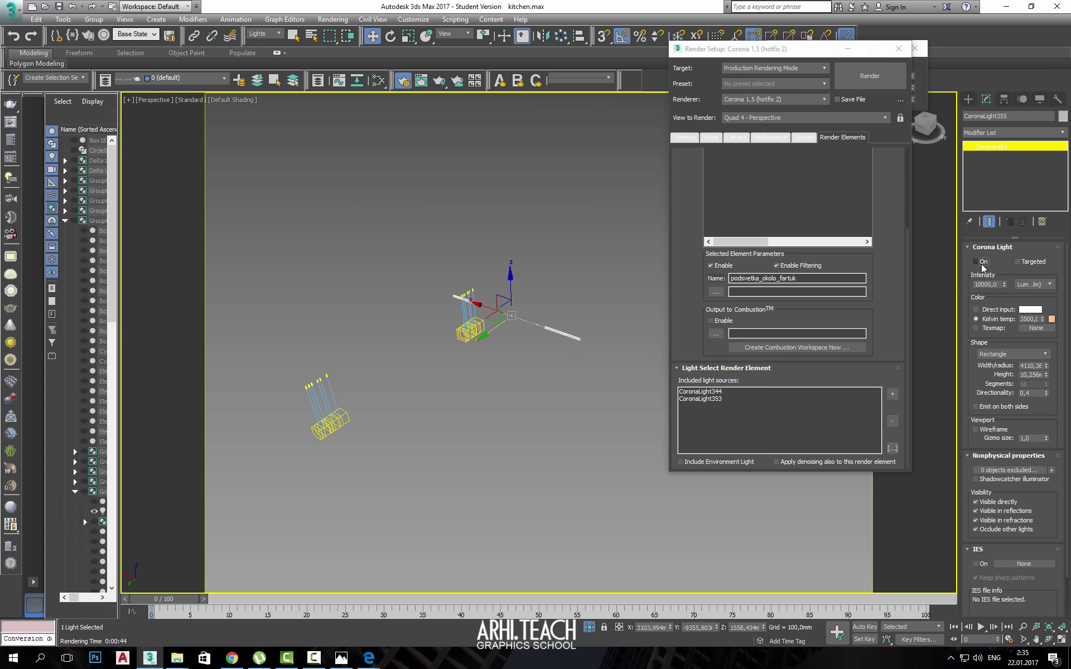
key(z)
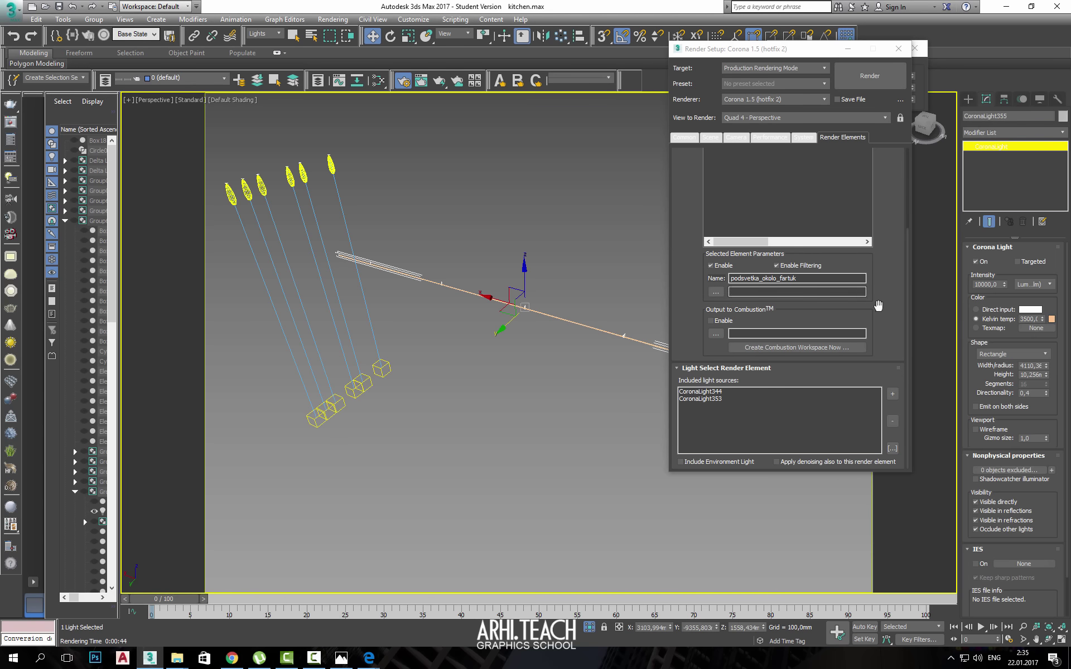
- Add CoronaLight355 to the element's included lights, then hide it
drag(878, 306, 871, 540)
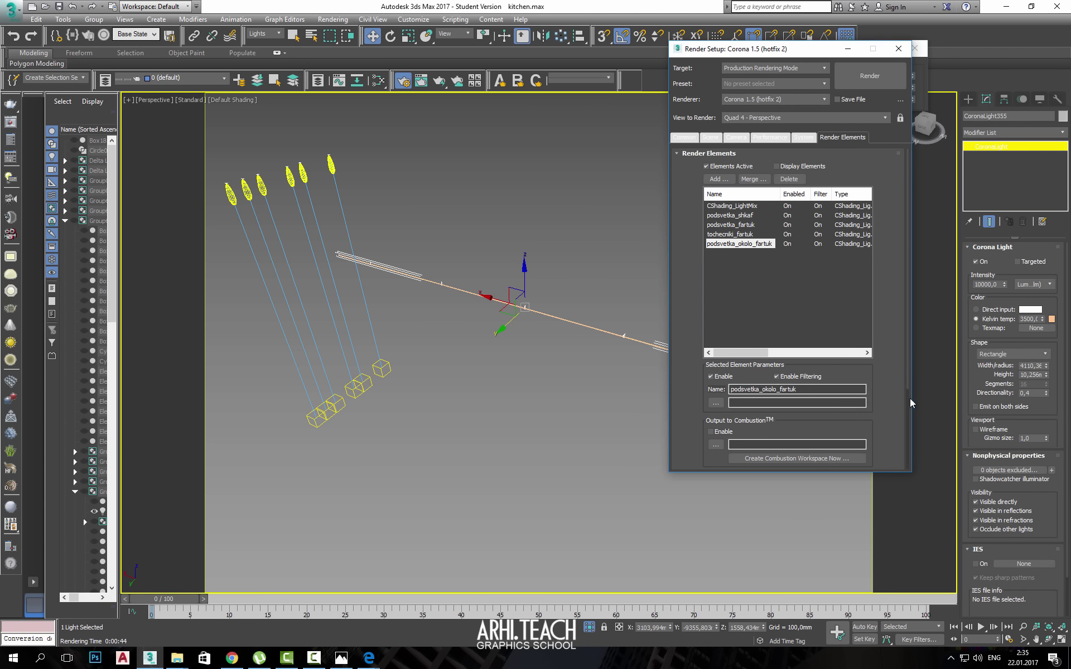
scroll(905, 385, down, 3)
click(892, 394)
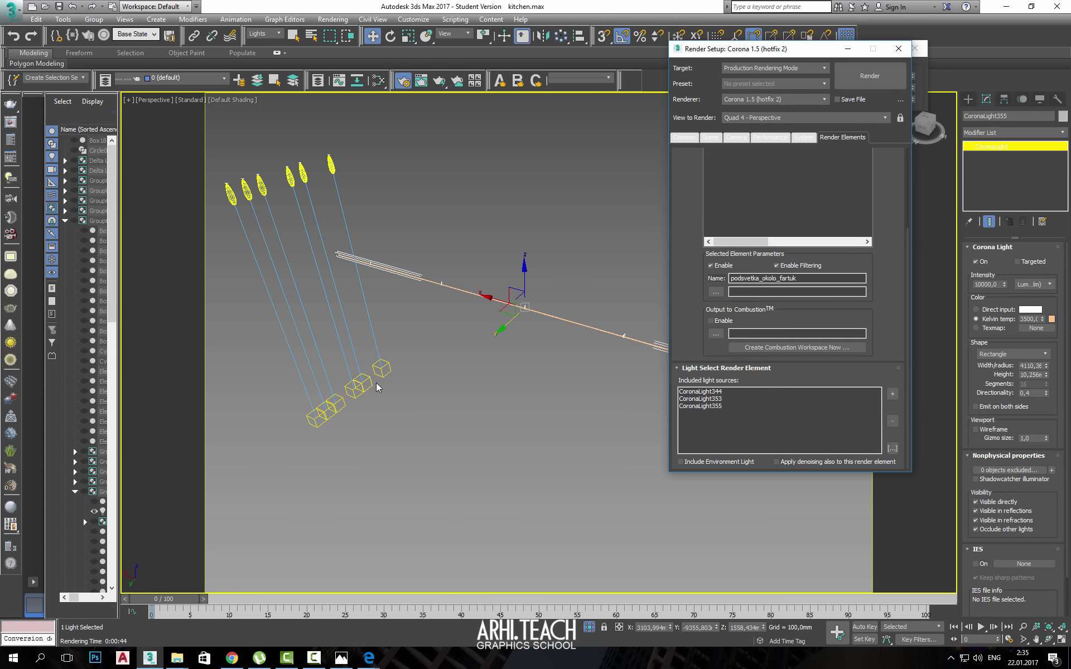
scroll(468, 306, down, 5)
right_click(468, 307)
click(505, 283)
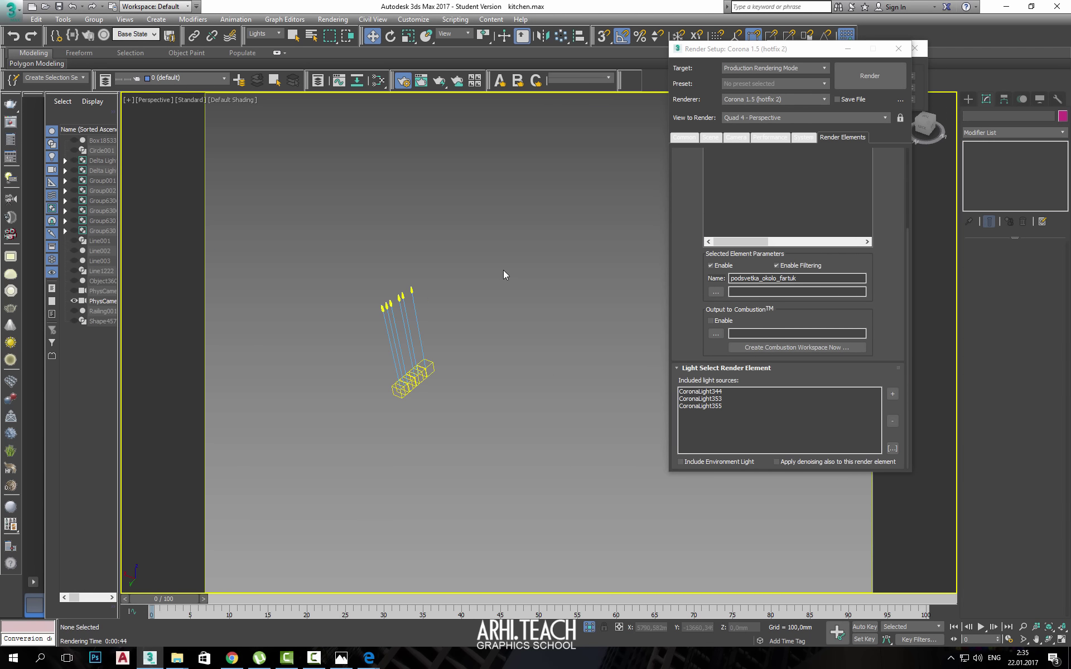
- Select a VRayIES light, all its instances, and the second VRayIES light group
click(411, 290)
click(36, 19)
click(409, 4)
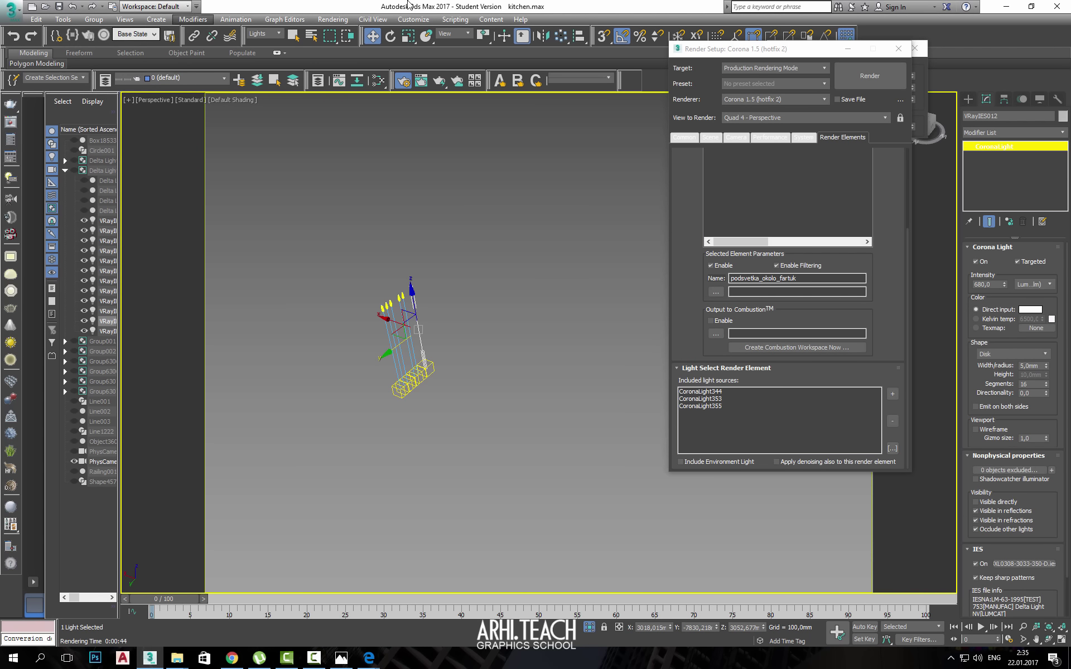
click(36, 19)
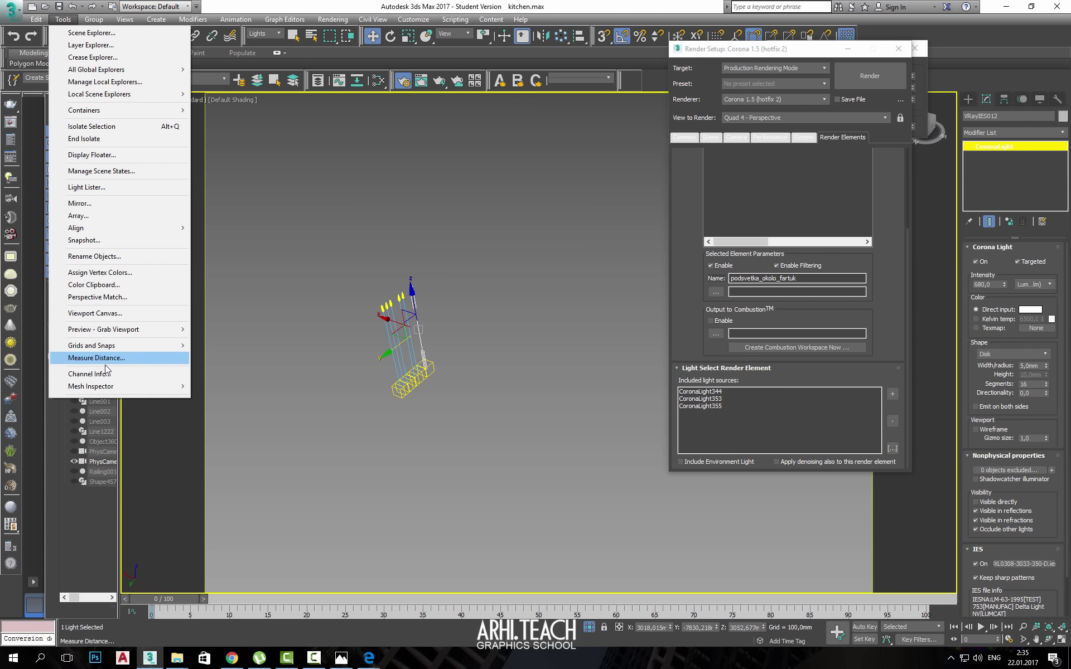
mouse_move(36, 19)
click(82, 254)
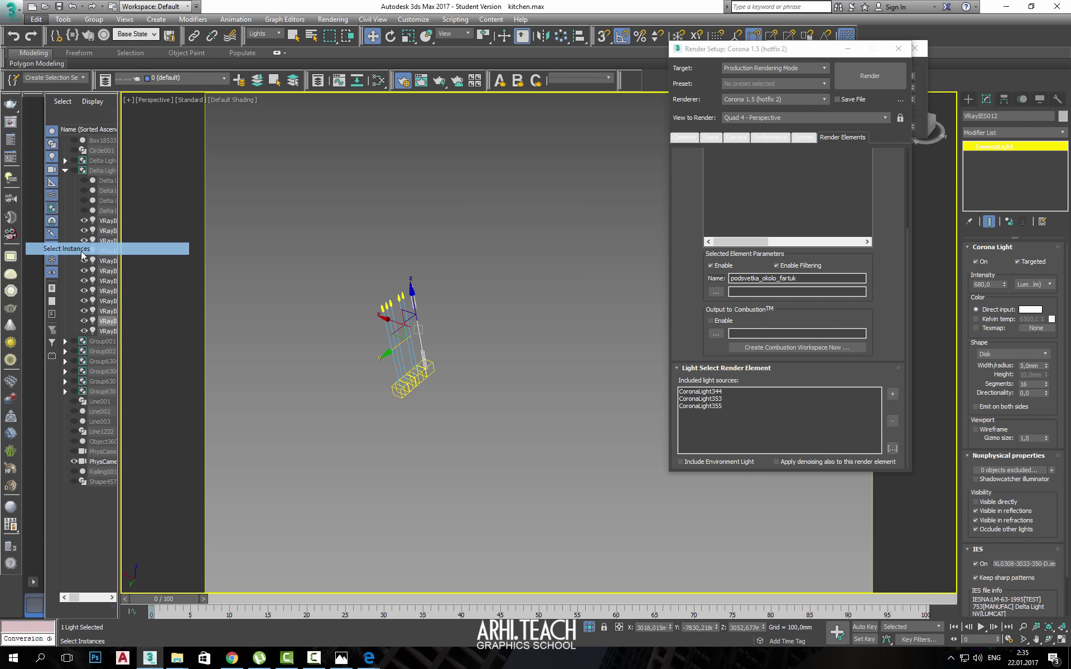
drag(418, 410, 527, 327)
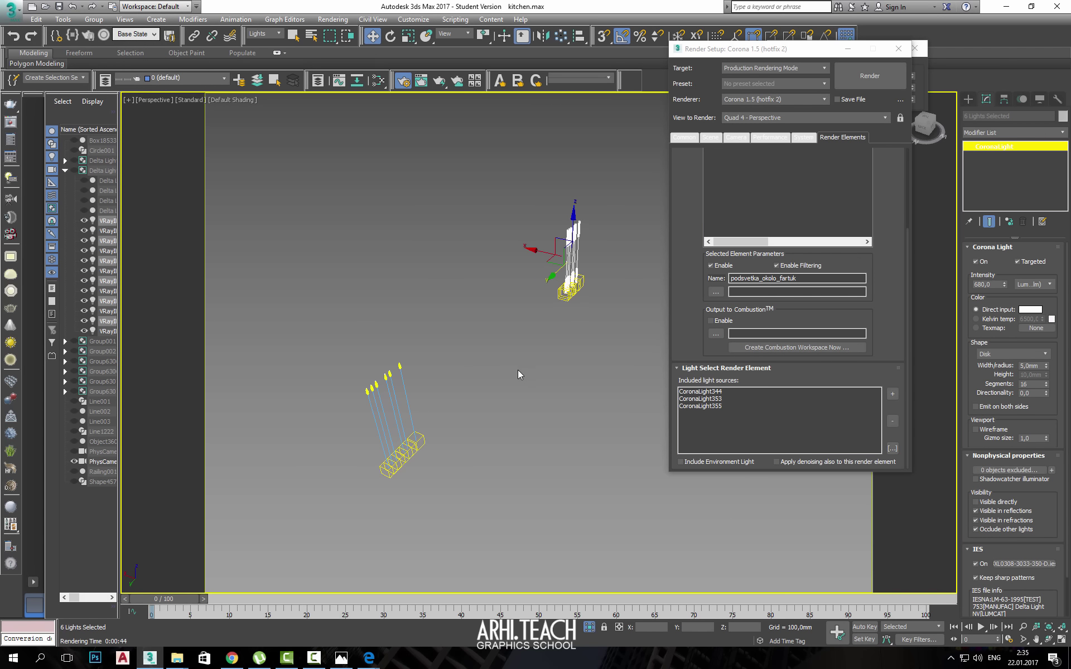
ctrl+drag(561, 239, 311, 497)
alt+middle_drag(567, 425, 507, 411)
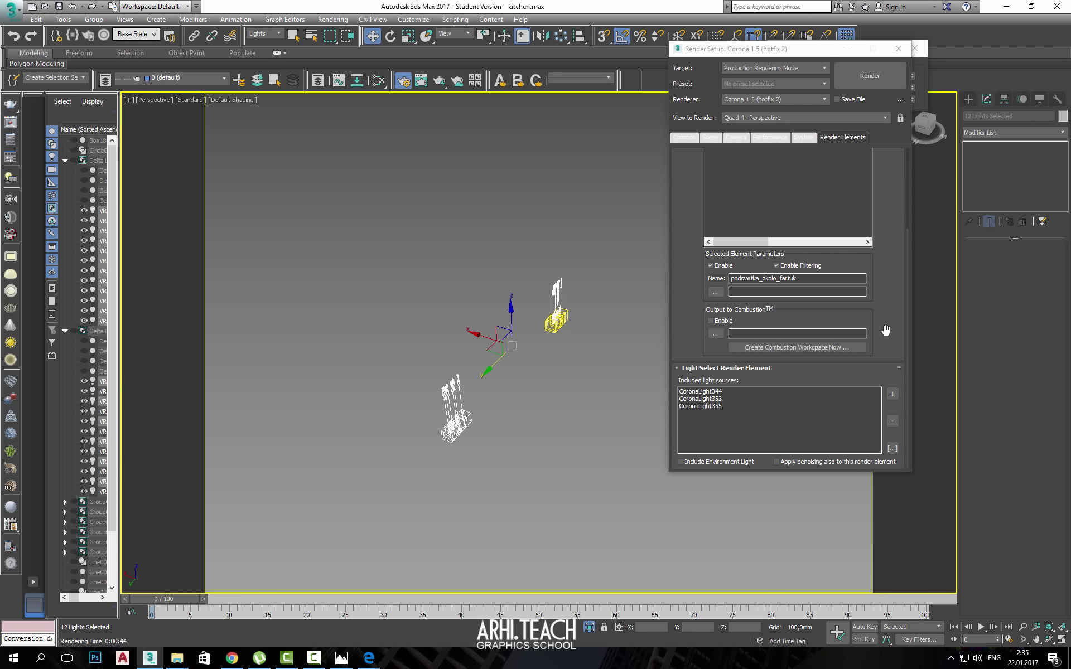
scroll(885, 331, up, 5)
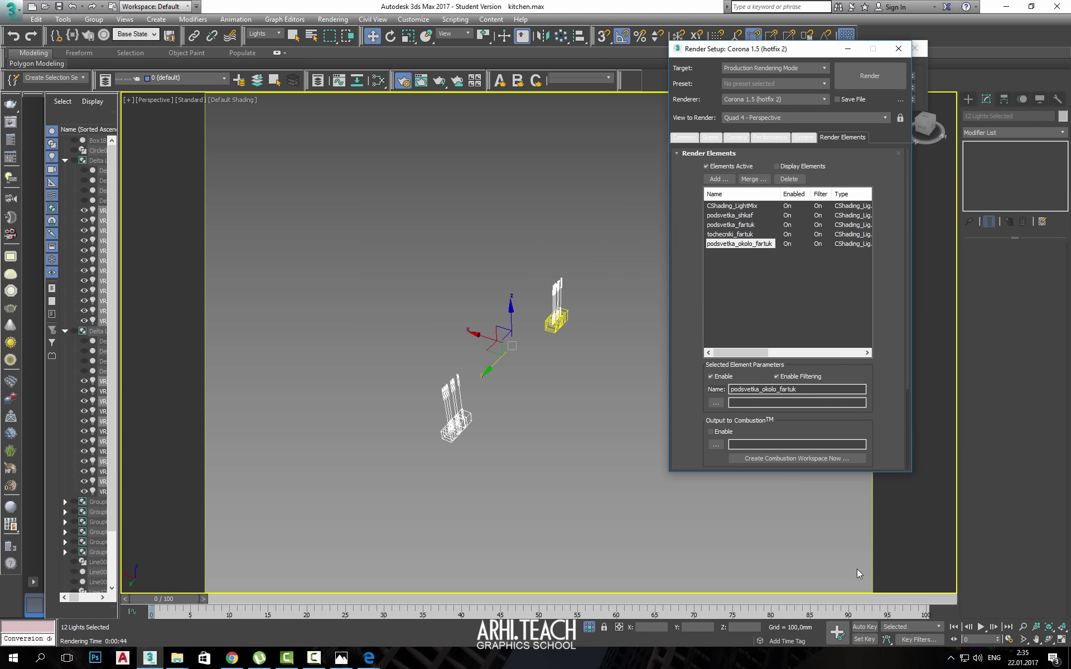
- Add a LightSelect render element for these lights named svetilniki
click(718, 179)
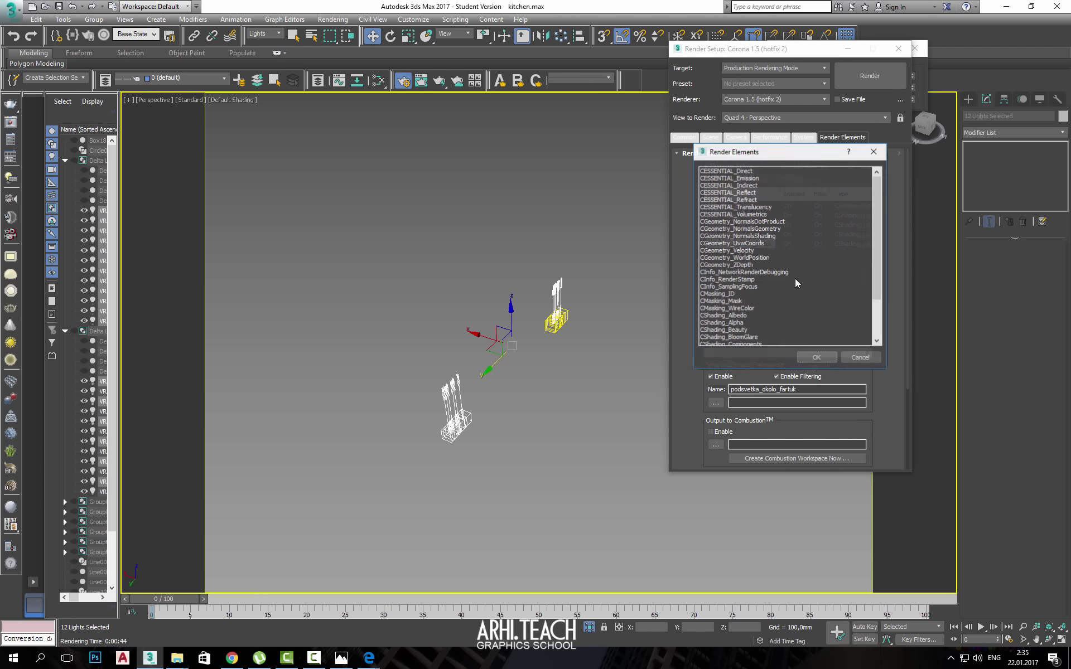
scroll(746, 330, down, 2)
click(747, 308)
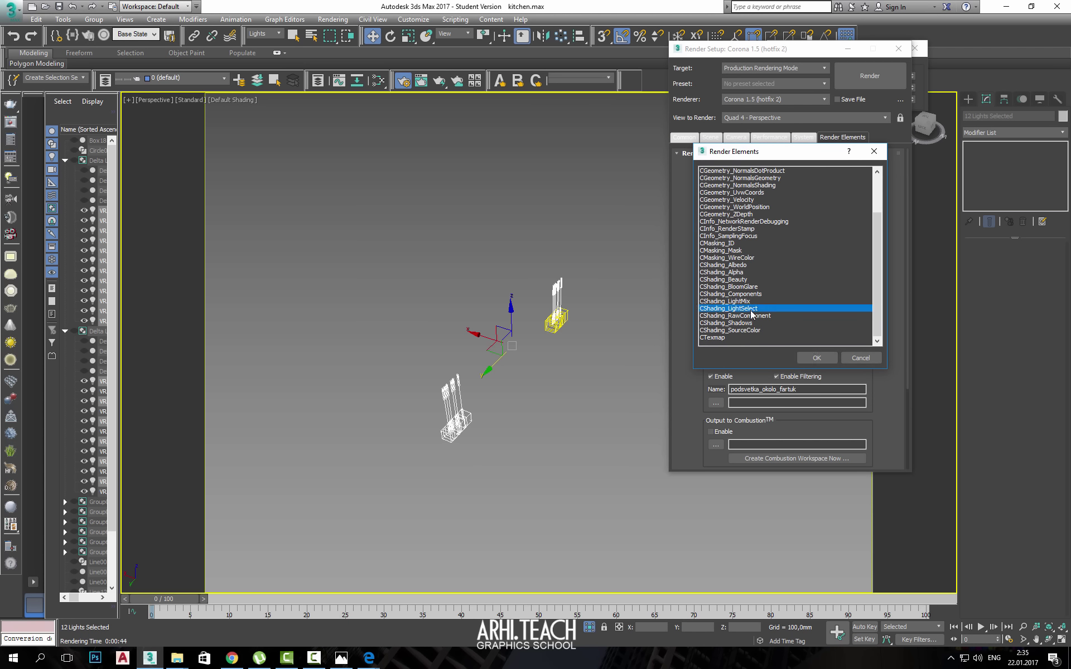
click(817, 358)
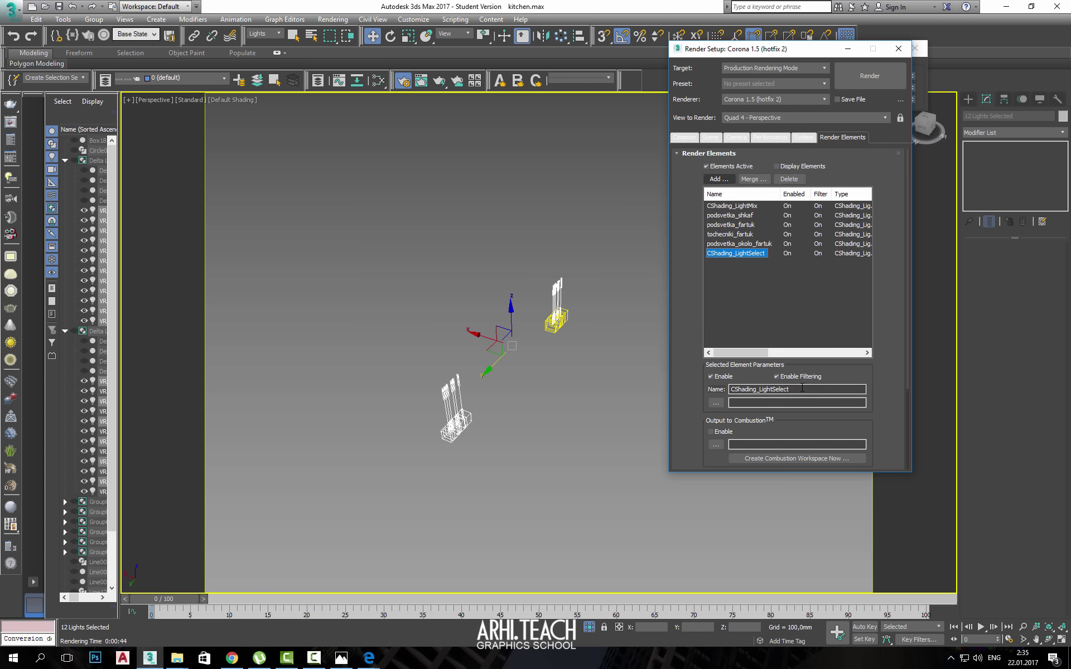
text(svetil)
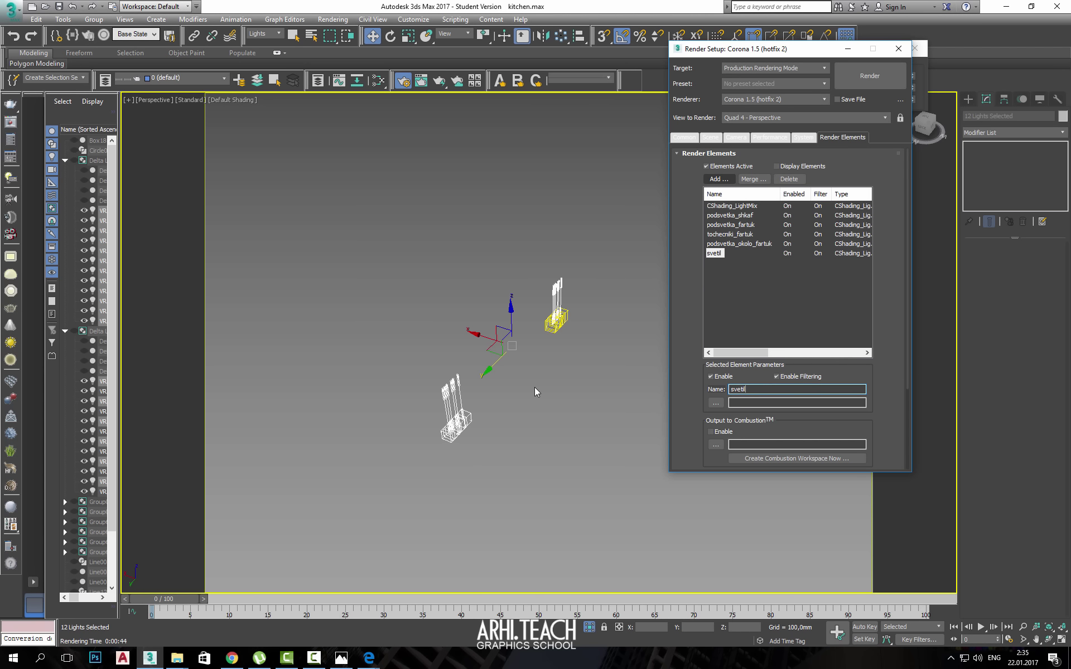
text(iki)
scroll(909, 391, down, 3)
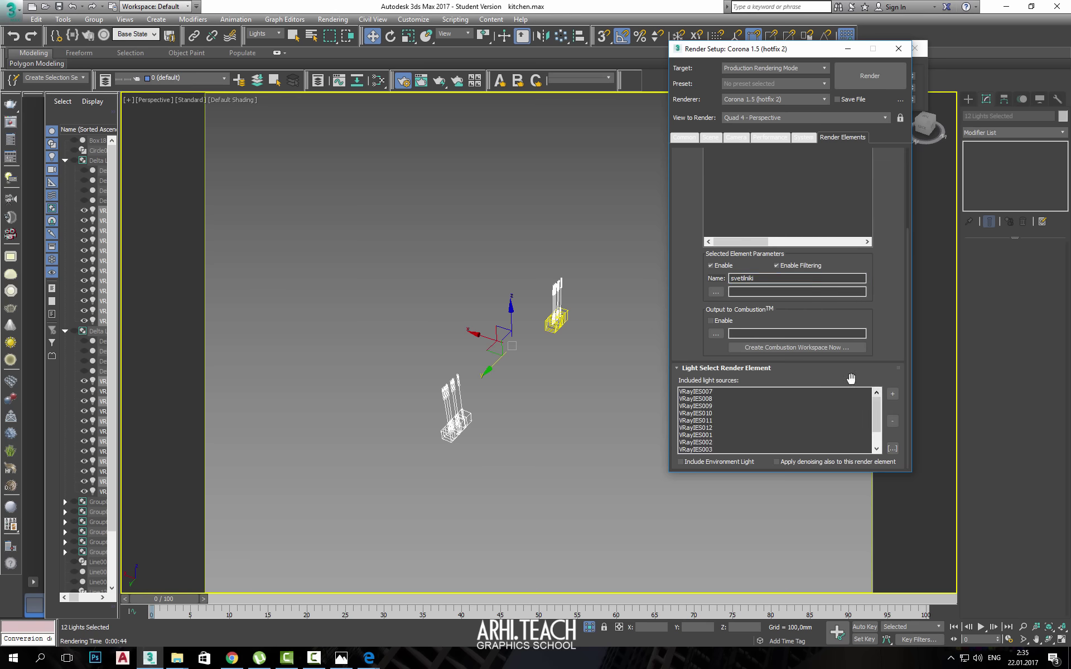
alt+middle_drag(580, 363, 574, 355)
- Switch the viewport to PhysCamera001 and start a Corona render of the kitchen
right_click(607, 304)
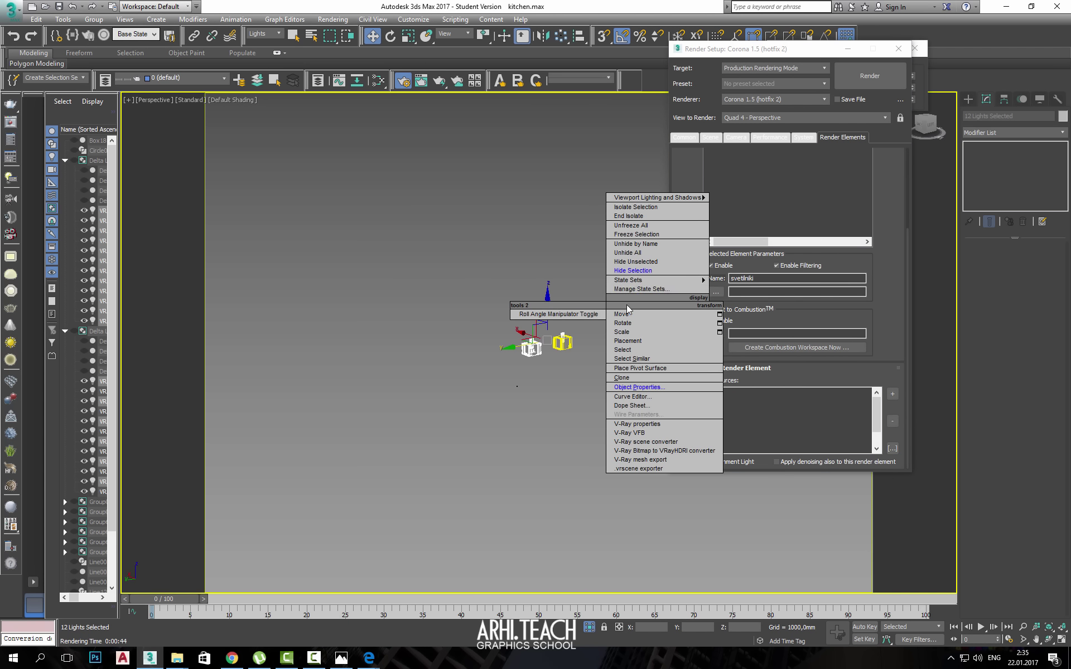
key(Escape)
key(z)
key(c)
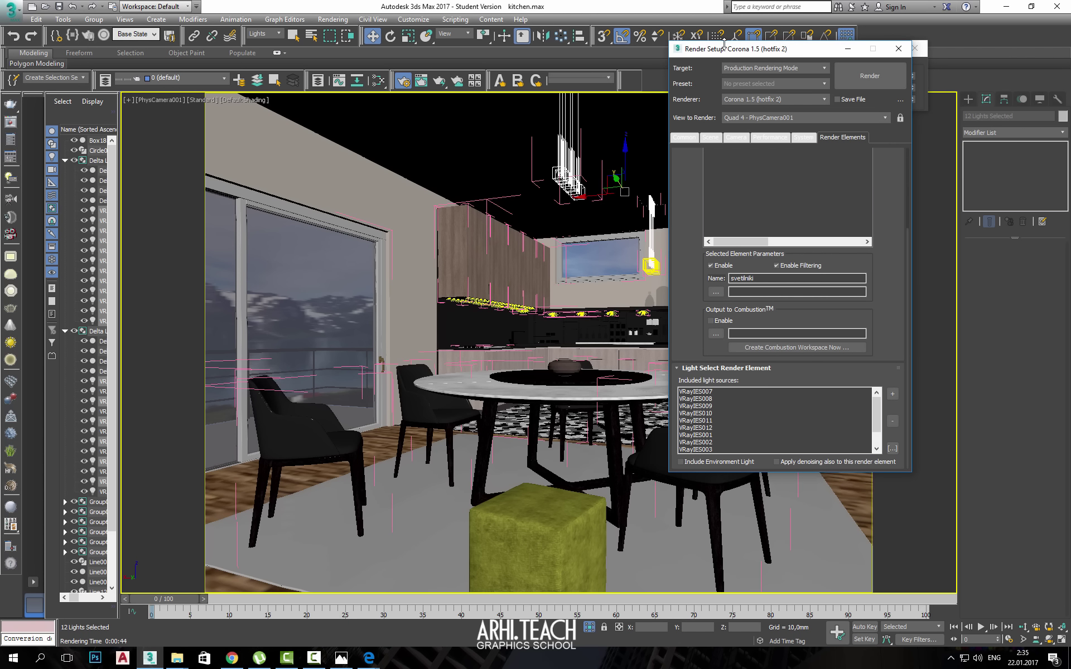
drag(724, 44, 506, 56)
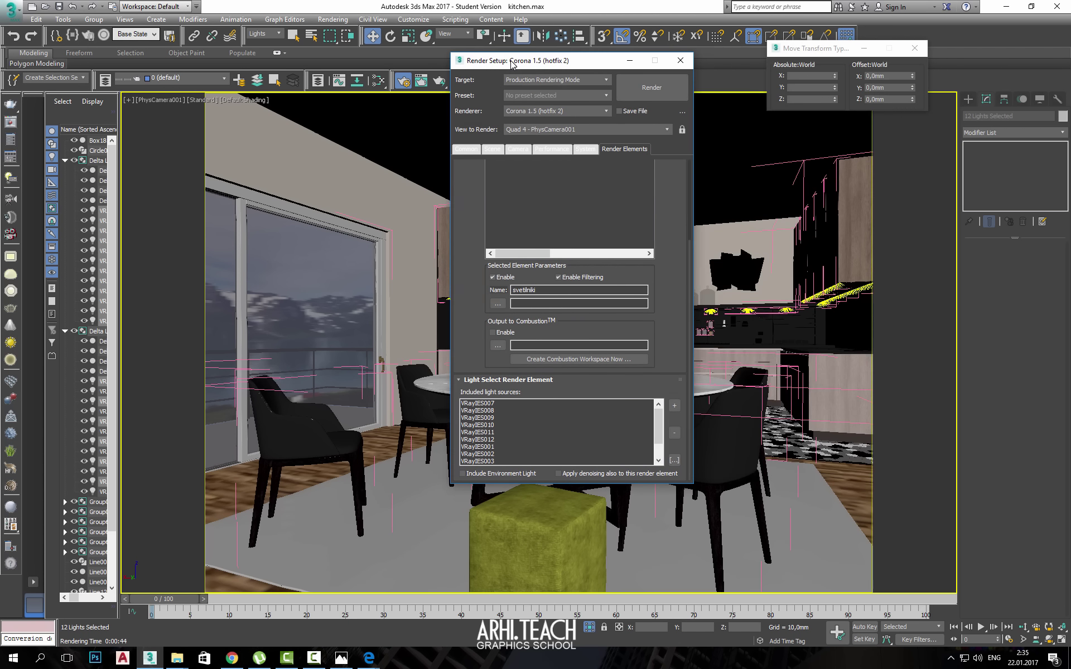
click(671, 92)
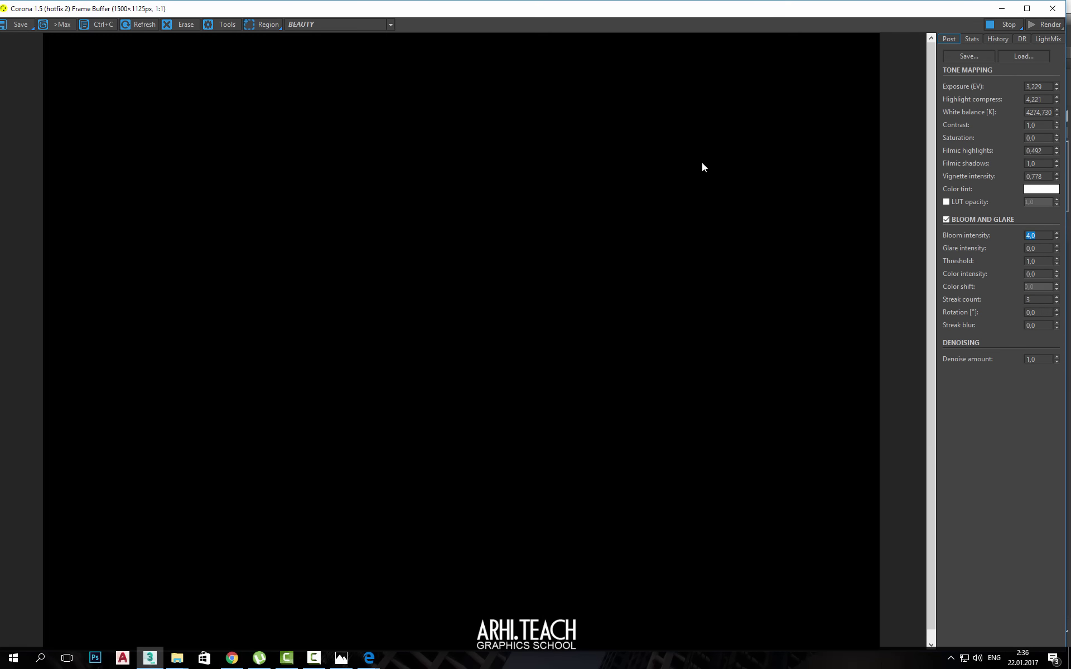
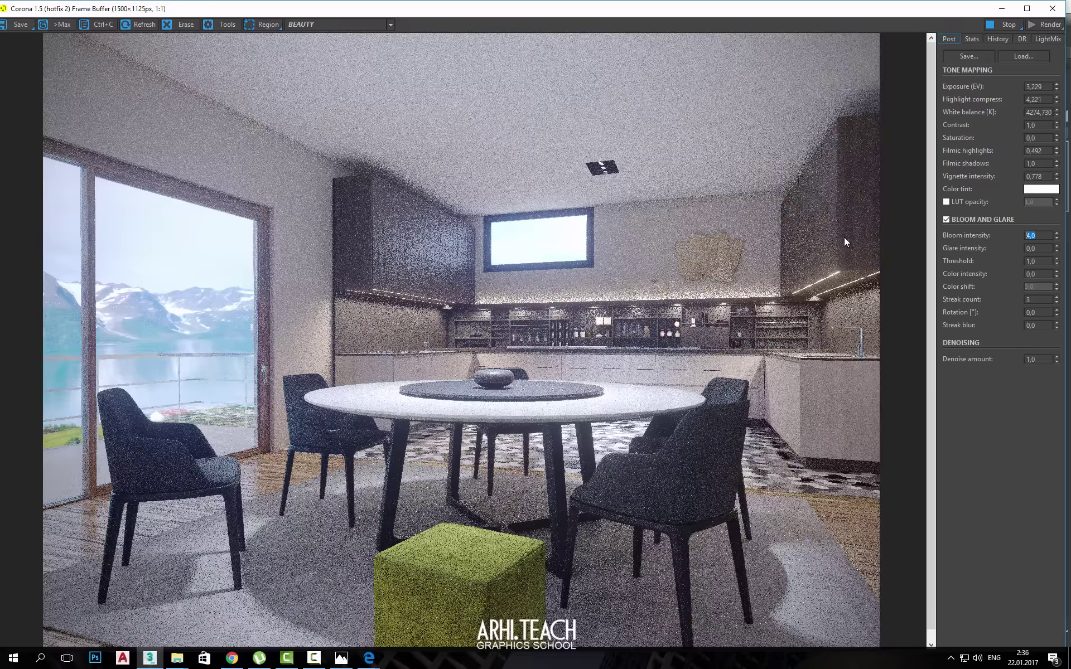
text(3)
- Commit bloom intensity 3,0 and show the CShading_LightMix pass with its LightMix light groups
key(Return)
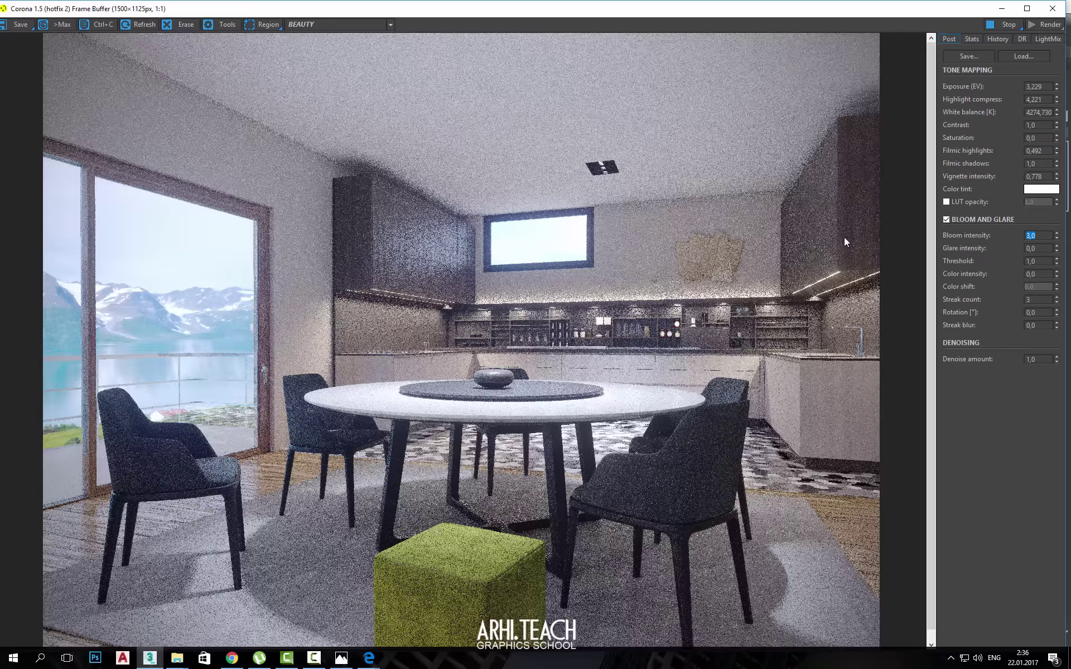
click(307, 26)
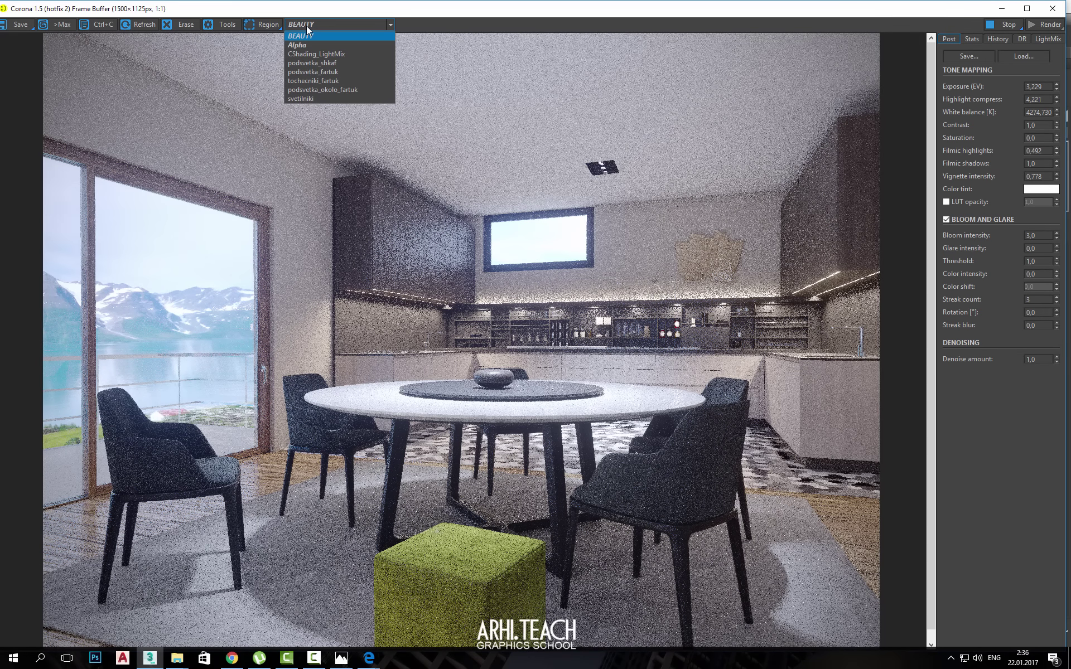
click(339, 56)
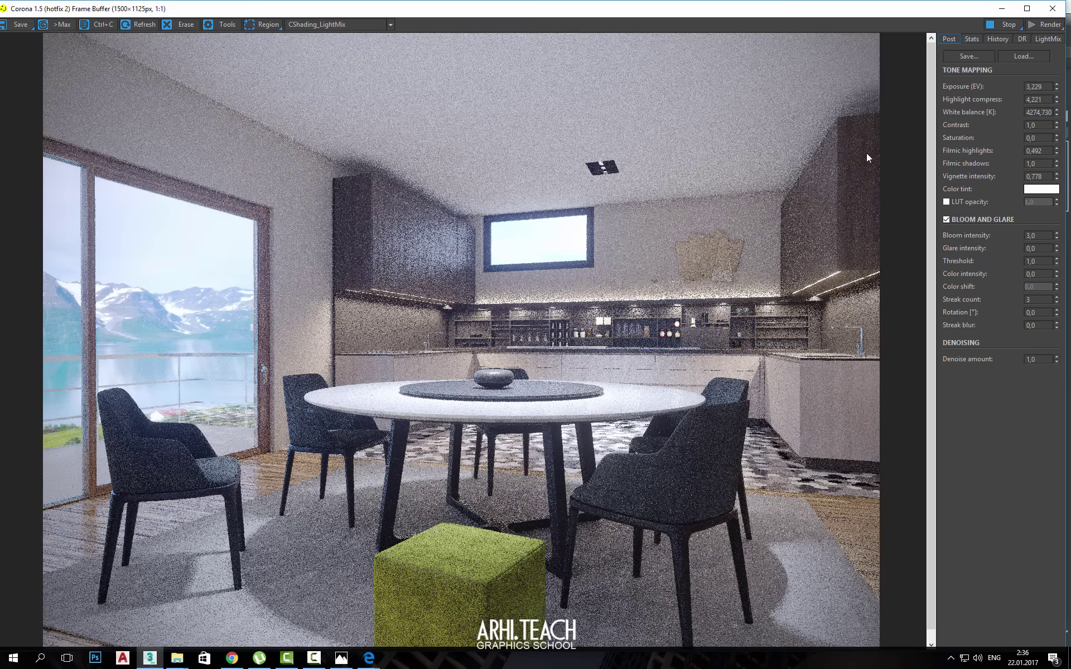
click(1049, 39)
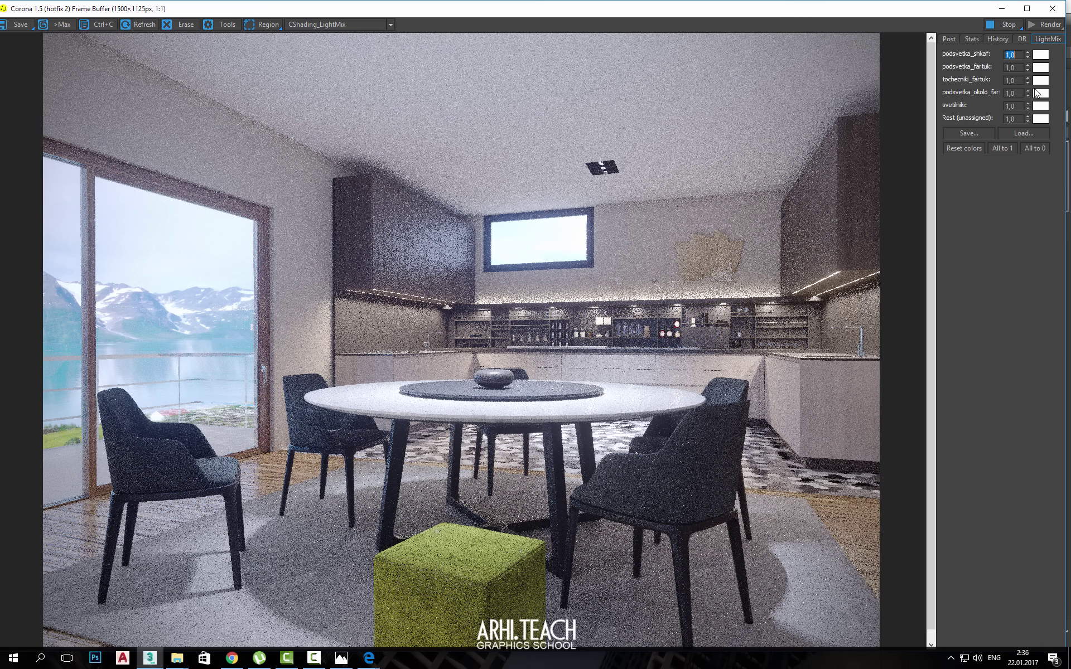
- Set all light groups to 0, then preview podsvetka_shkaf and turn it back off
click(1037, 149)
click(557, 329)
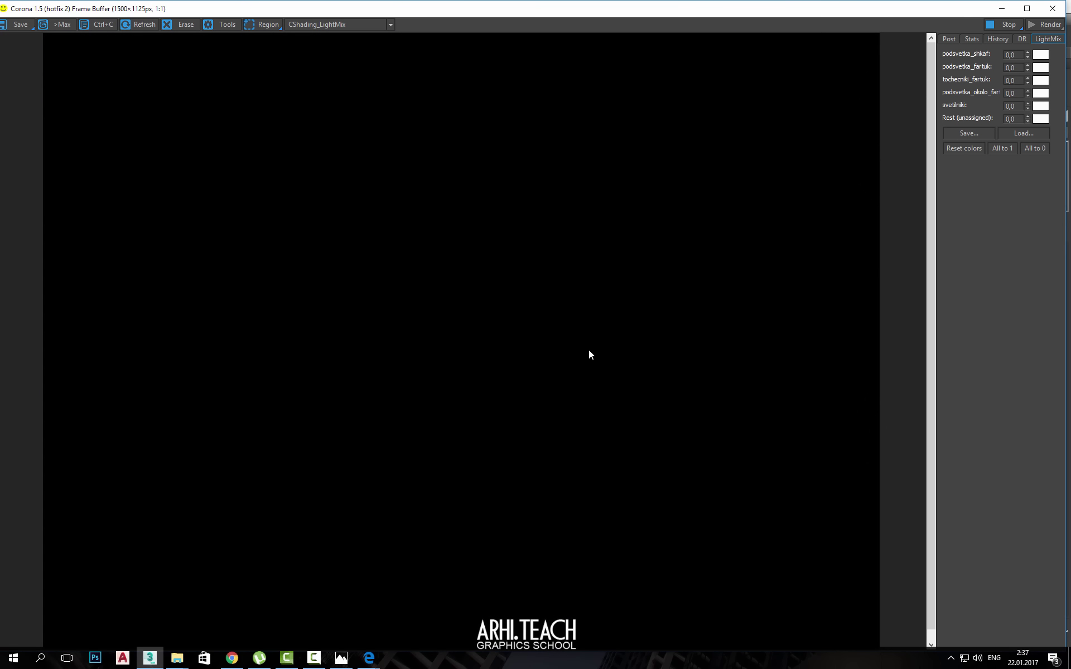
mouse_move(1029, 58)
mouse_down()
mouse_move(999, 557)
mouse_move(968, 3)
mouse_up()
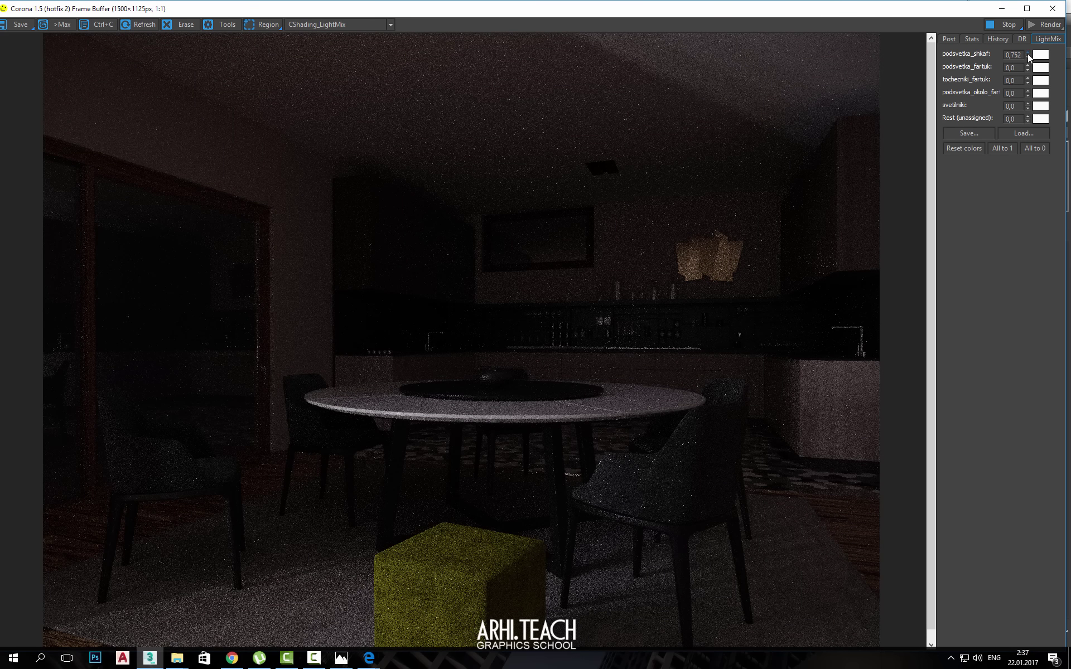
drag(1029, 58, 1025, 365)
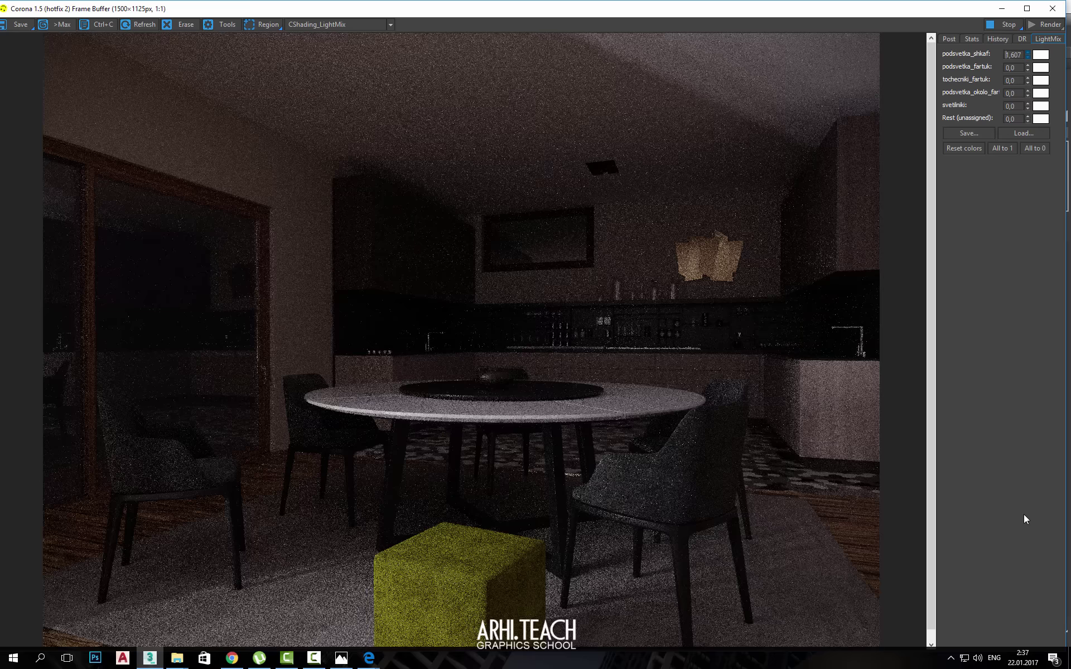
right_click(1028, 57)
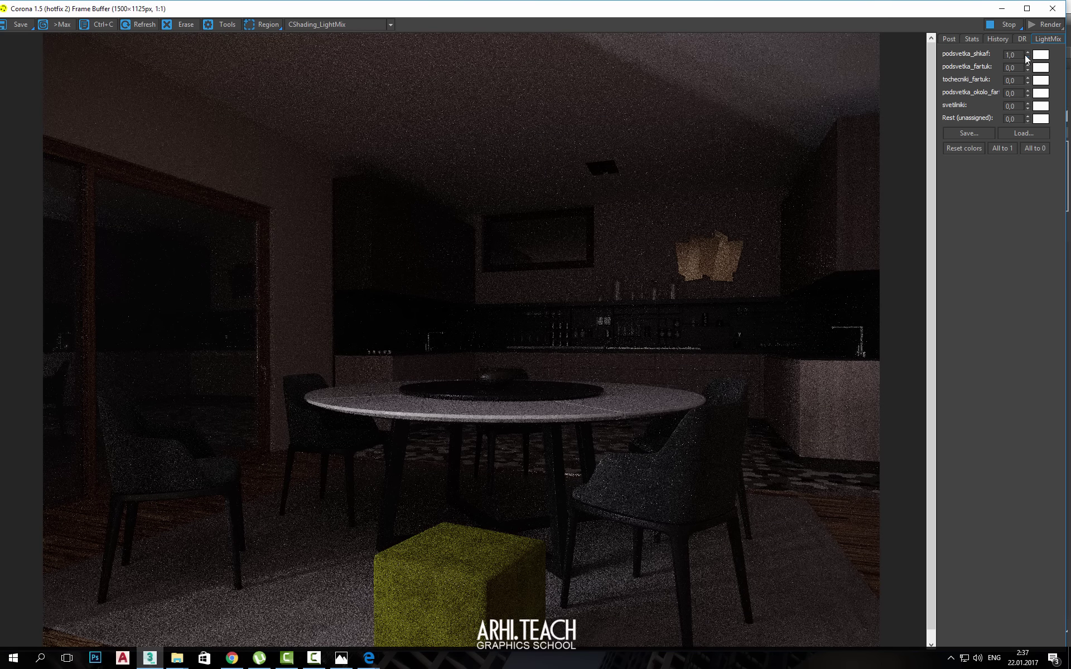
drag(1028, 57, 1028, 179)
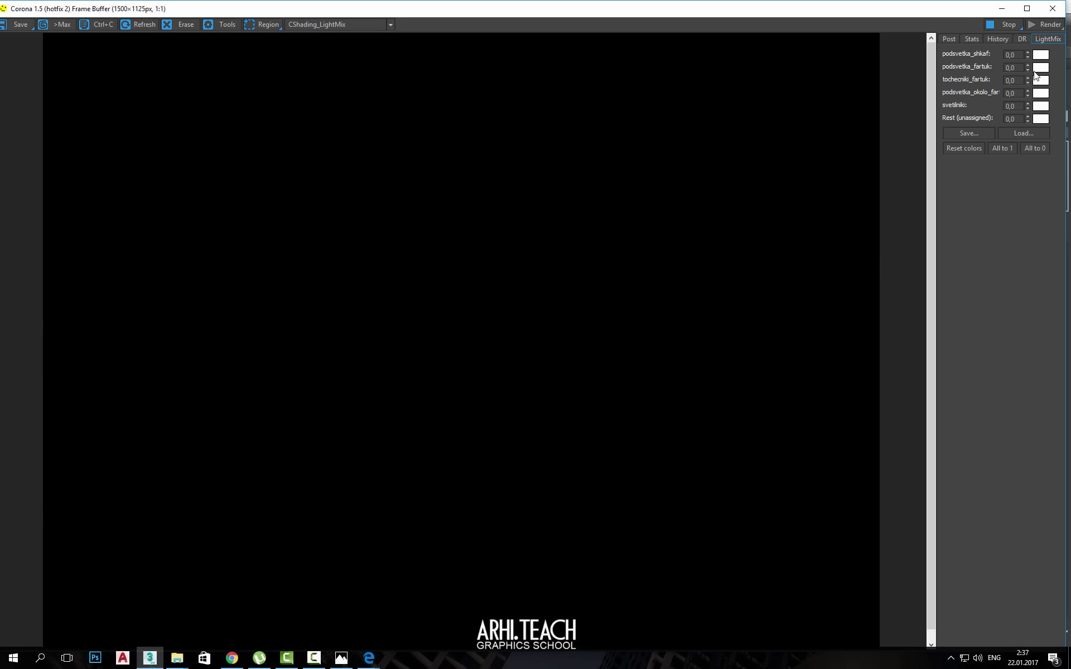
- Preview podsvetka_fartuk, switch it off, and raise Rest (unassigned) slightly
mouse_move(1029, 67)
mouse_down()
mouse_move(1008, 617)
mouse_move(1015, 605)
mouse_up()
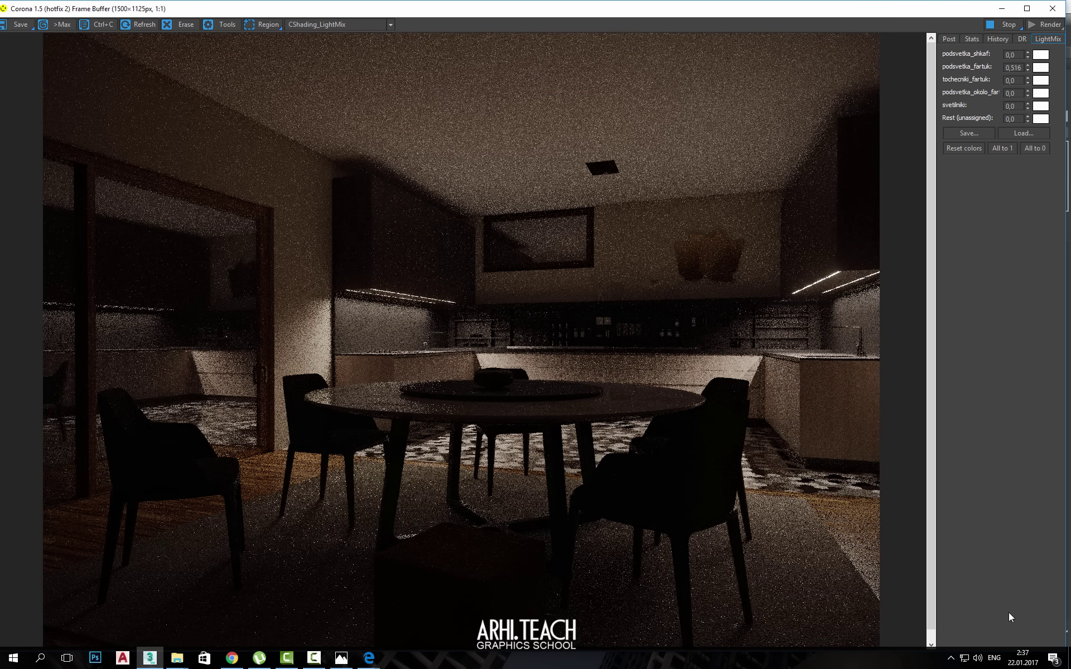
drag(1029, 67, 1018, 236)
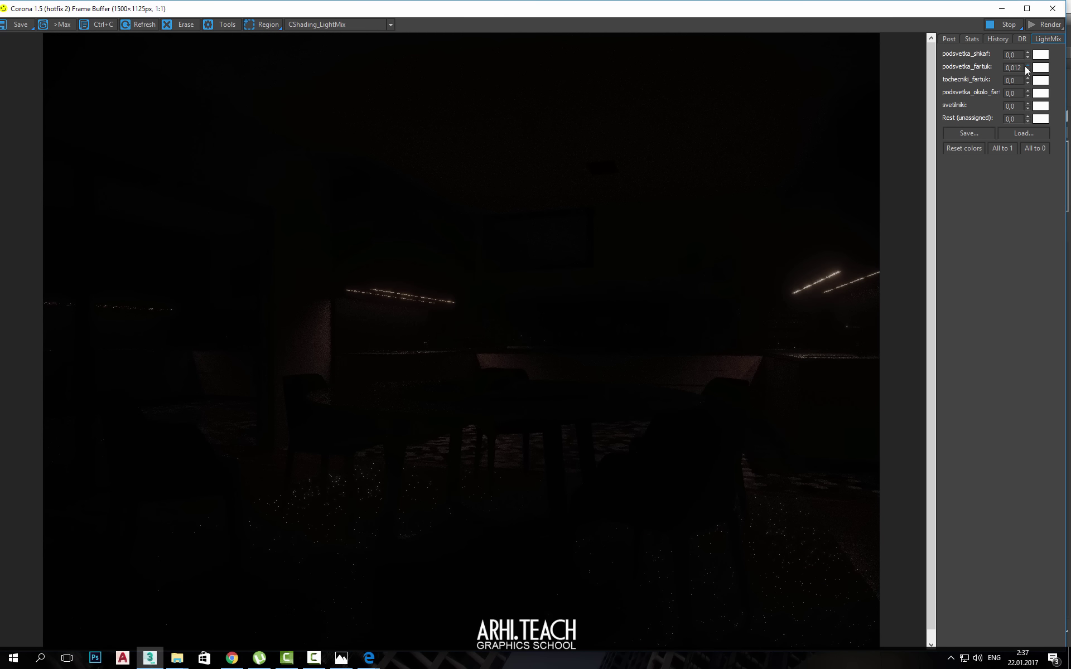
drag(1036, 3, 977, 411)
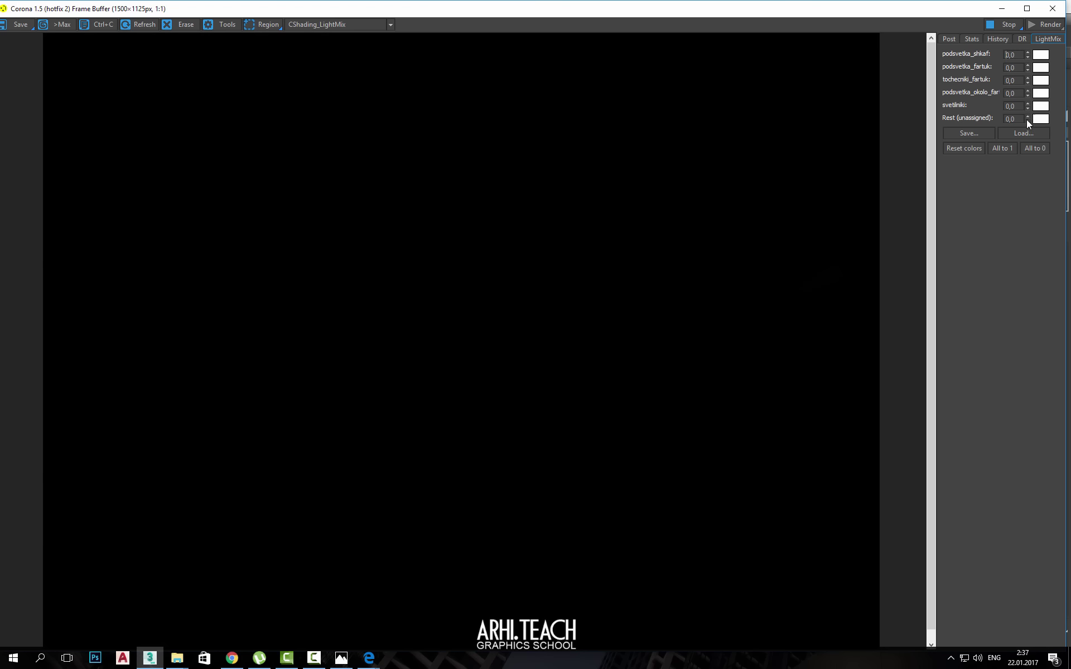
mouse_move(1028, 110)
mouse_down()
mouse_move(1023, 79)
mouse_move(1021, 113)
mouse_up()
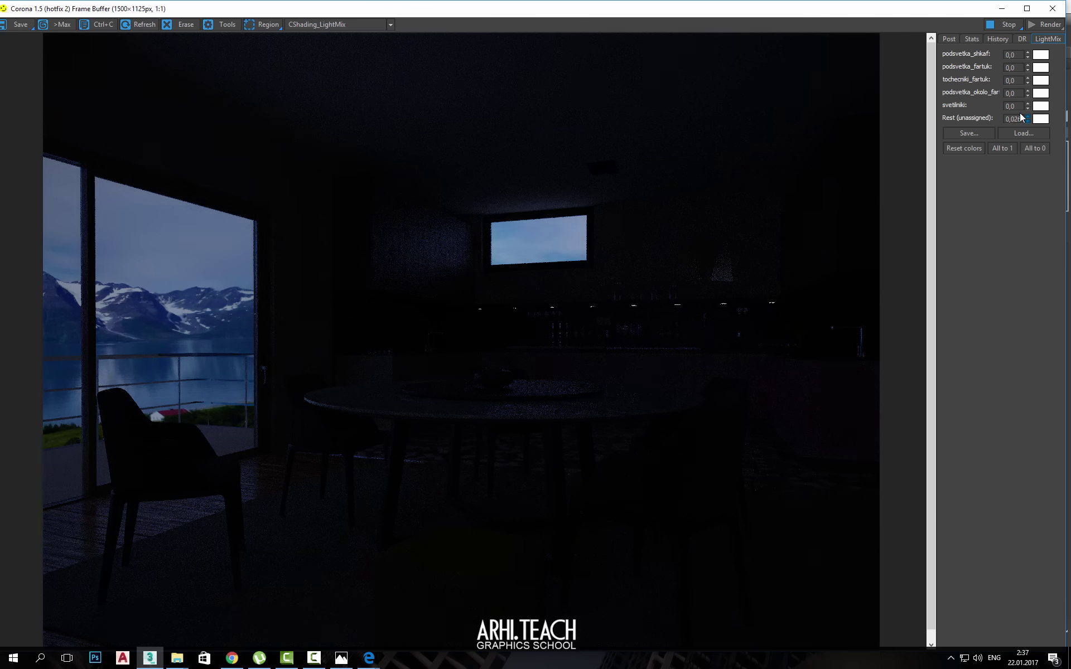
- Set the Rest light group colour to a dark, saturated blue
click(1041, 119)
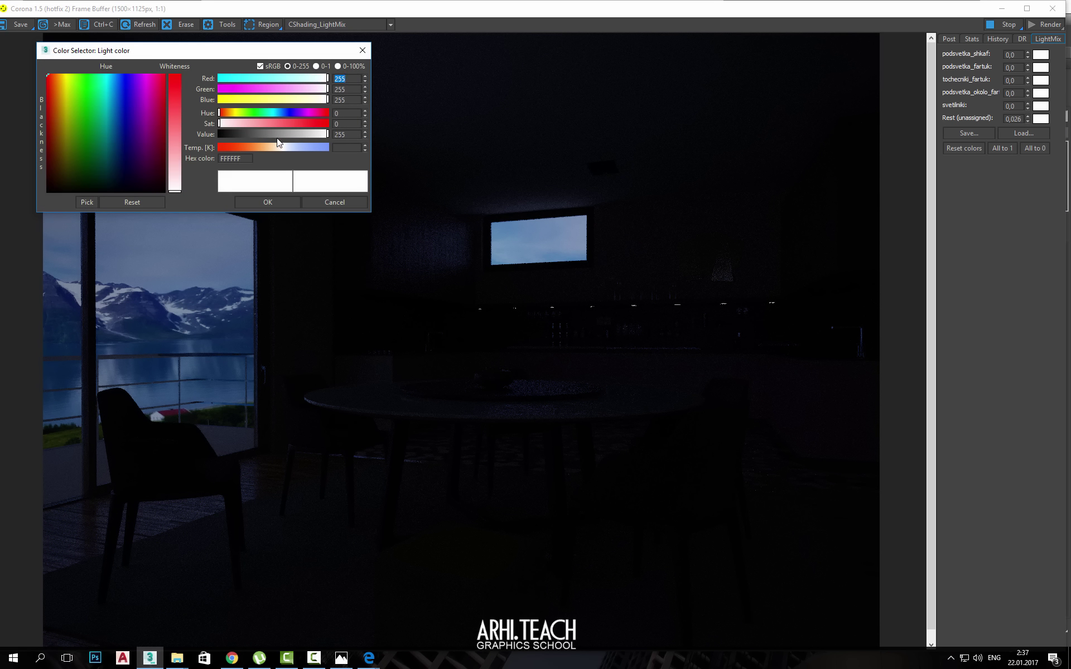
drag(278, 146, 330, 149)
drag(262, 134, 259, 134)
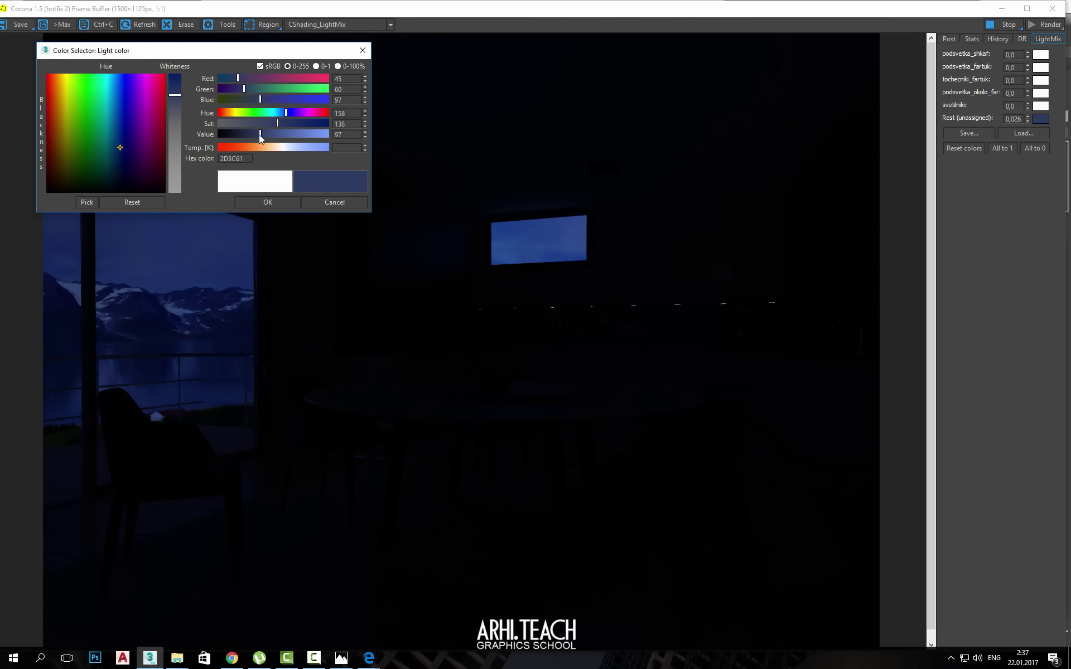
click(310, 123)
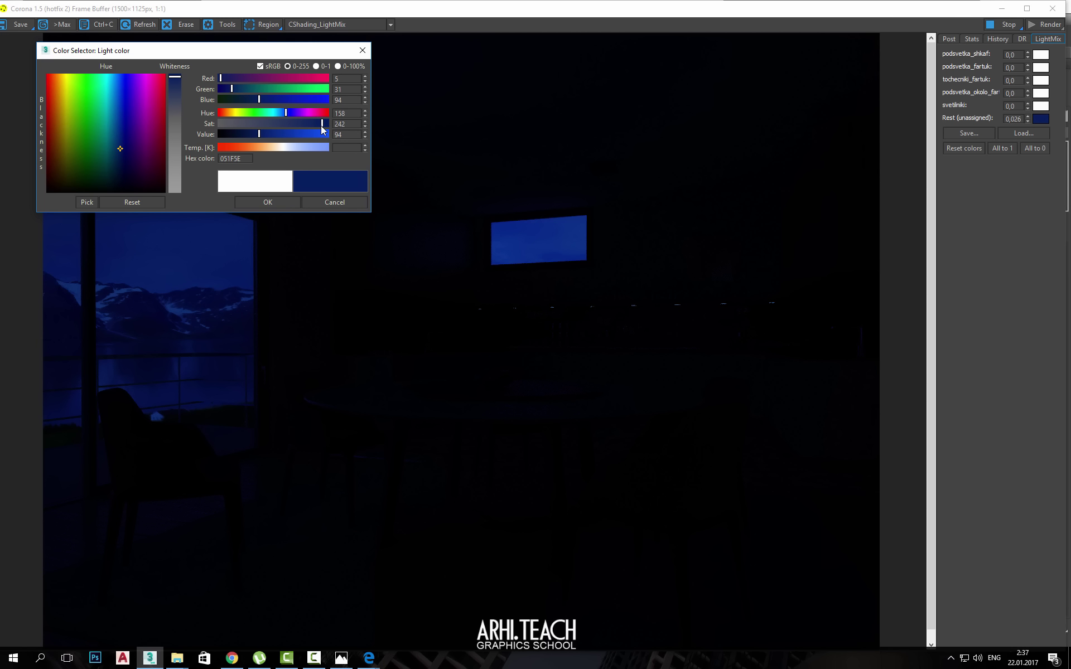
click(252, 135)
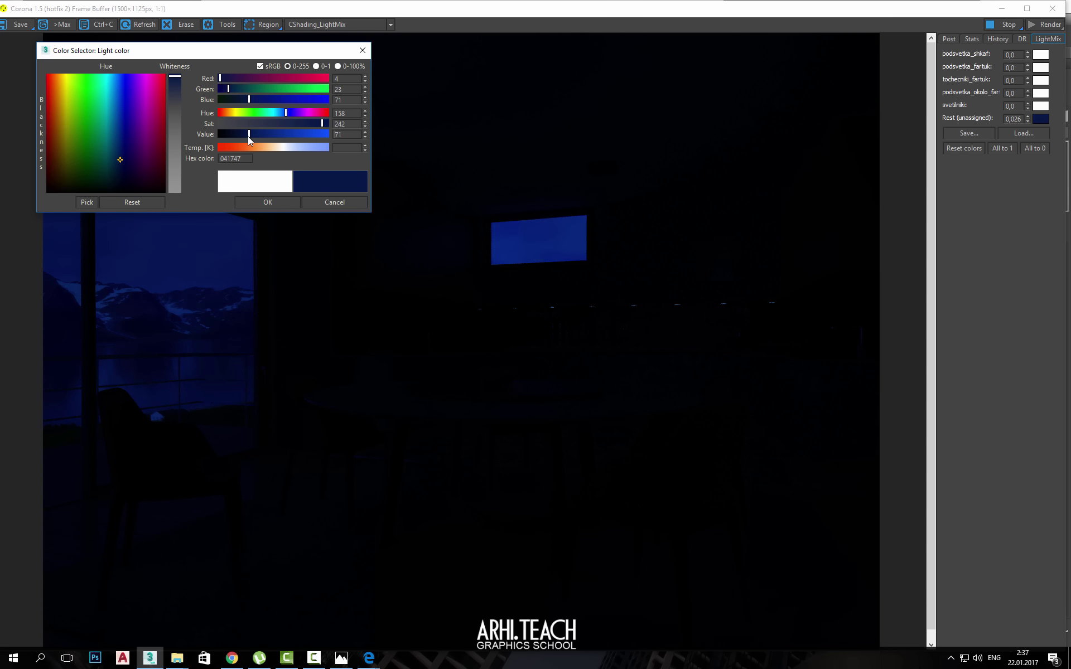
click(270, 203)
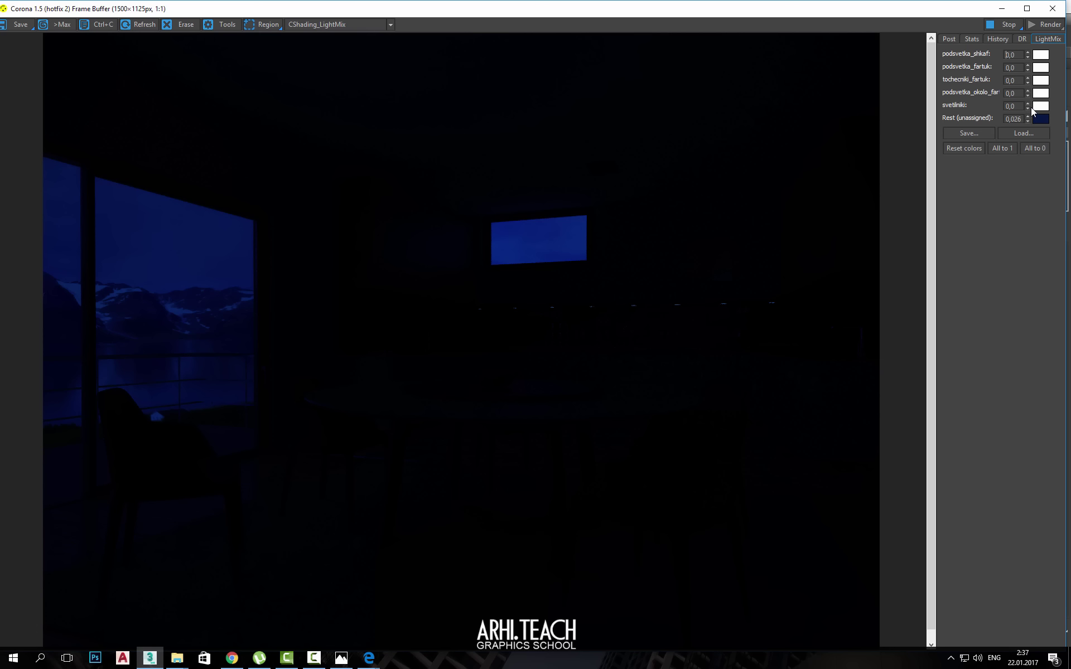
- Turn on the svetilniki lamps in warm orange at intensity 0,750
drag(1029, 104, 1022, 48)
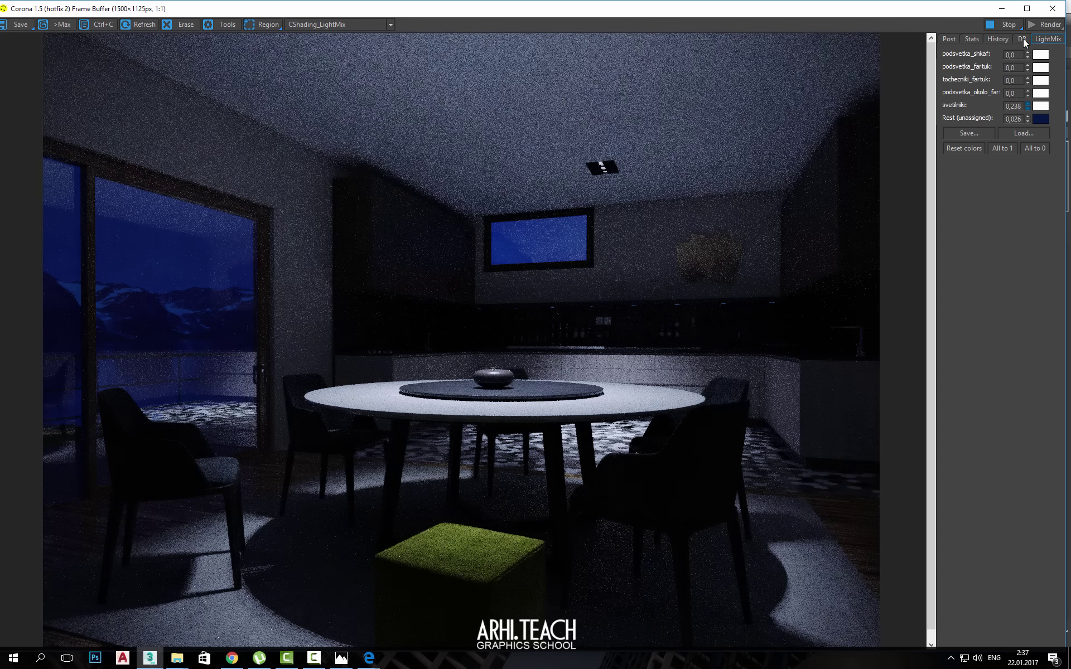
drag(1023, 47, 1023, 28)
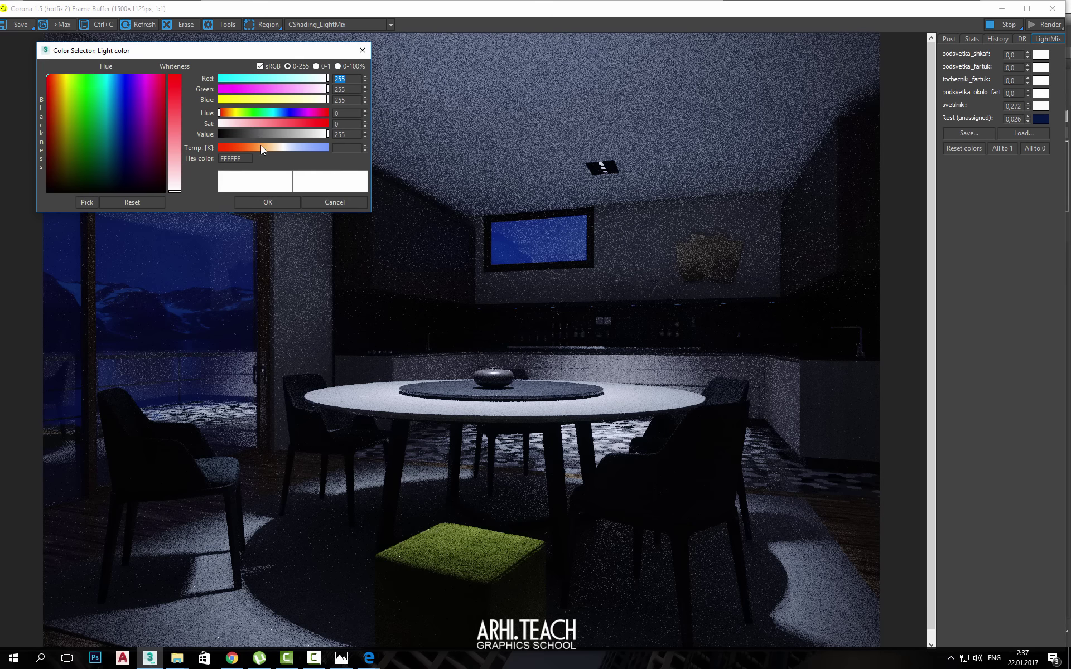
drag(259, 147, 258, 147)
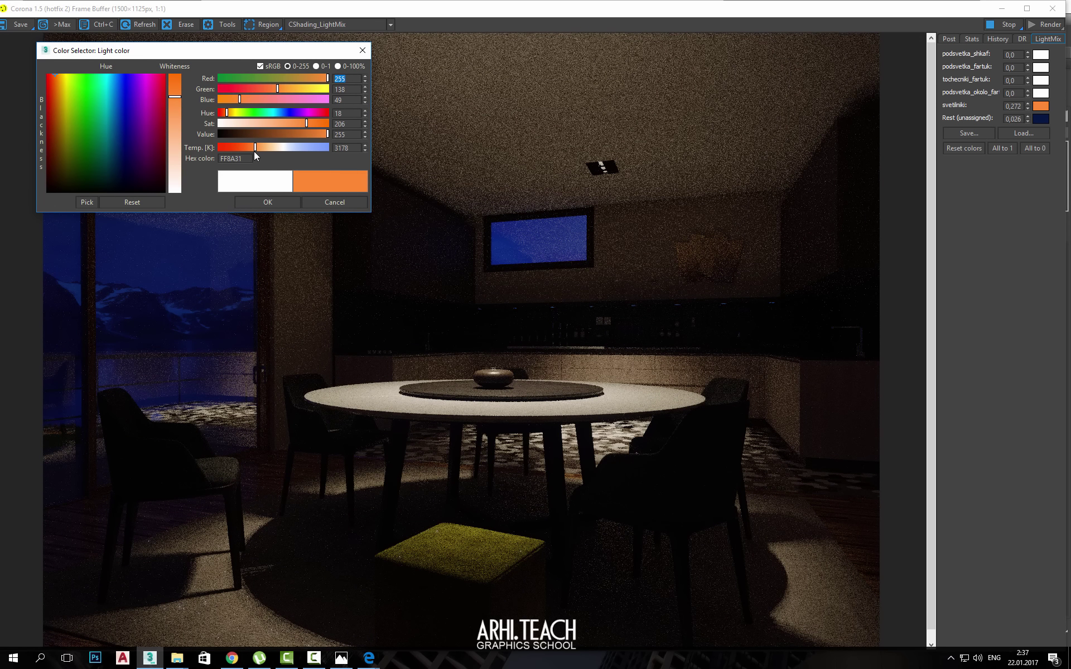
click(282, 203)
drag(1025, 67, 1025, 637)
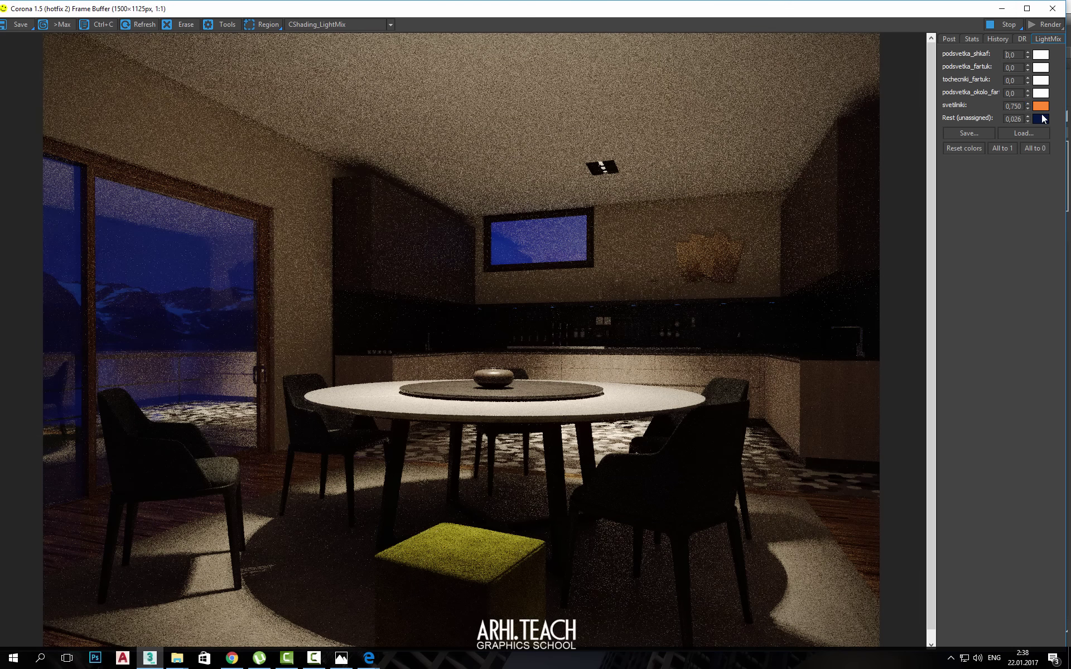
- Set LightMix: Rest 0,080, podsvetka_fartuk 0,144, podsvetka_shkaf 0,456, under-cabinet 2,533, svetilniki 0,698
mouse_move(1024, 107)
mouse_down()
mouse_move(1022, 41)
mouse_move(1021, 647)
mouse_up()
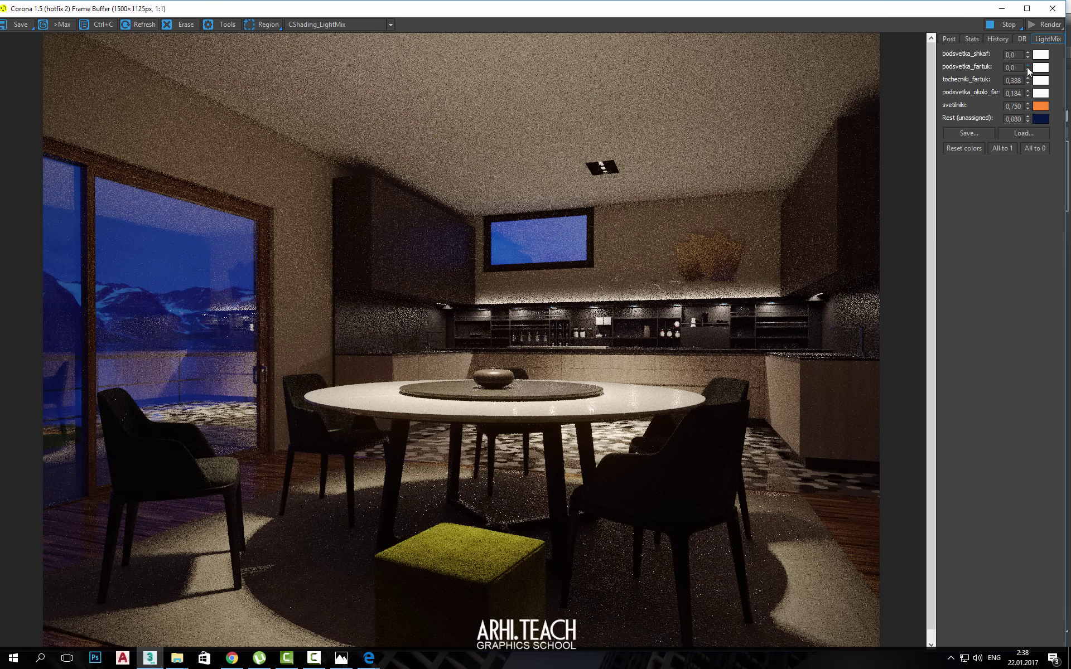
mouse_move(1027, 67)
mouse_down()
mouse_move(1012, 49)
mouse_move(1011, 68)
mouse_move(1007, 19)
mouse_move(1005, 82)
mouse_move(1002, 9)
mouse_up()
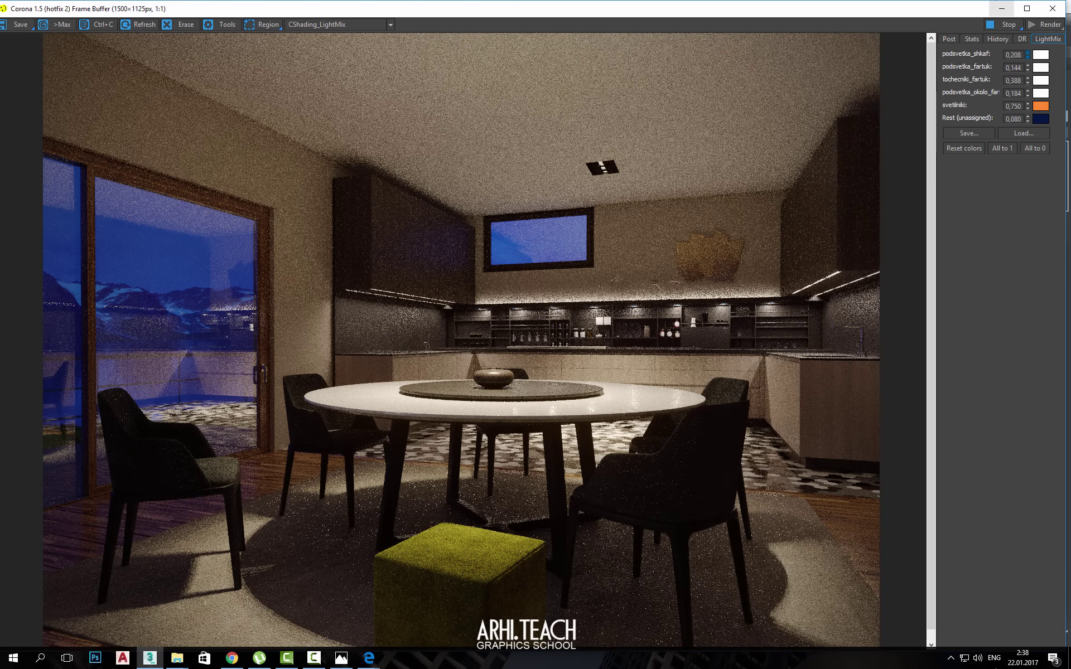
drag(1027, 54, 1027, 33)
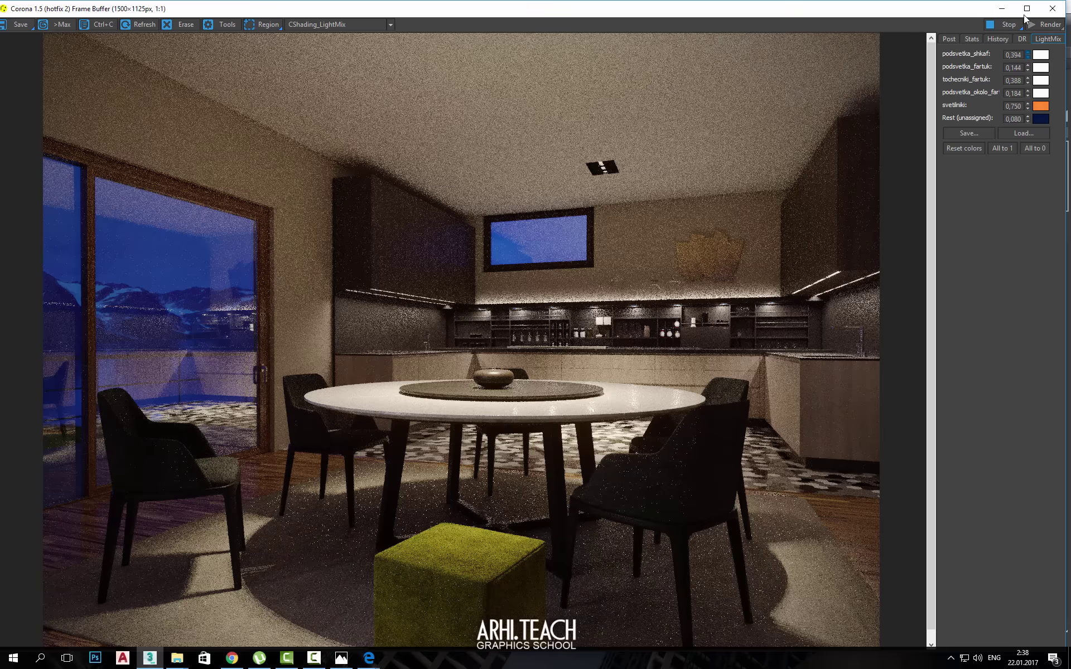
drag(1028, 58, 1014, 71)
drag(1017, 24, 1036, 50)
mouse_move(1027, 94)
mouse_down()
mouse_move(1029, 70)
mouse_move(1044, 355)
mouse_move(1029, 173)
mouse_move(1009, 264)
mouse_move(1008, 246)
mouse_up()
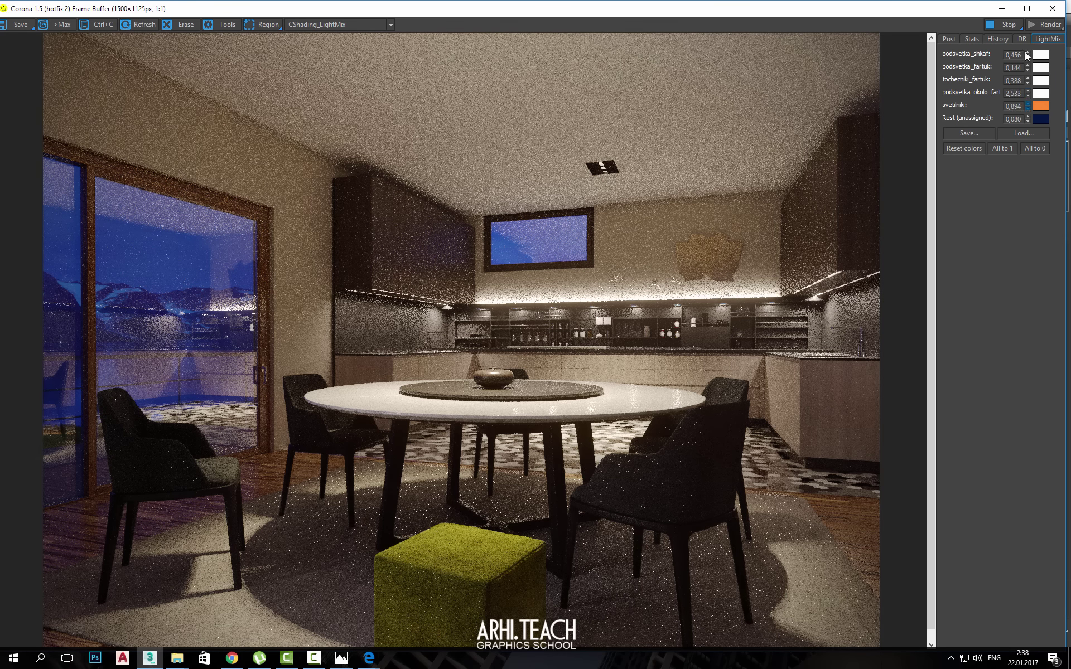
drag(1025, 51, 1030, 134)
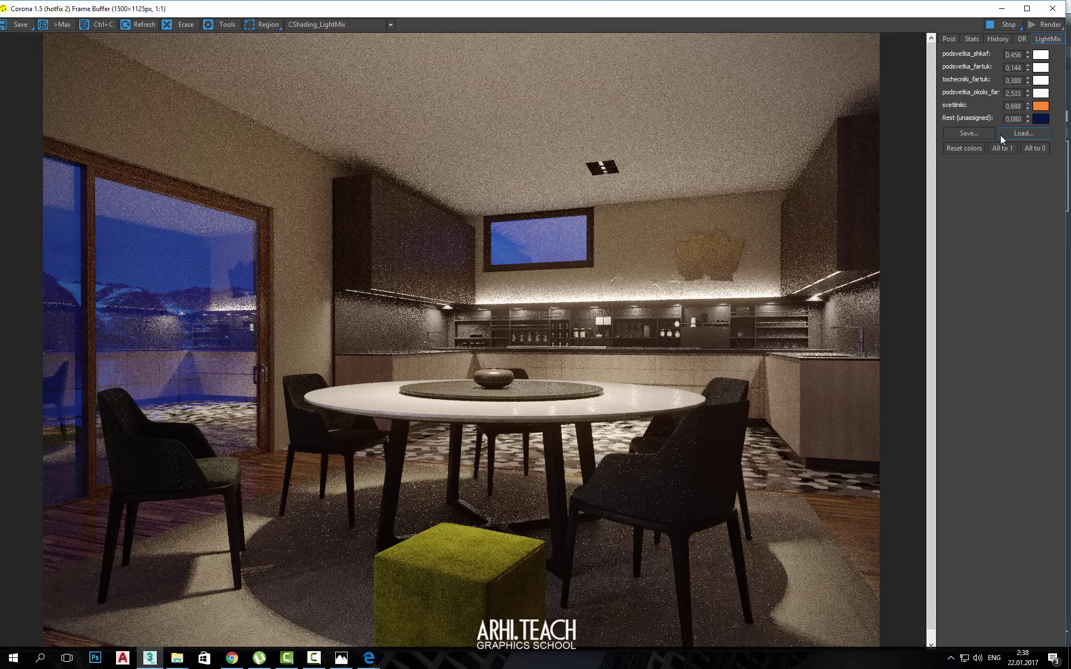
- Return to the BEAUTY pass and save it as JPEG '21' at quality 100 in 3D
click(330, 24)
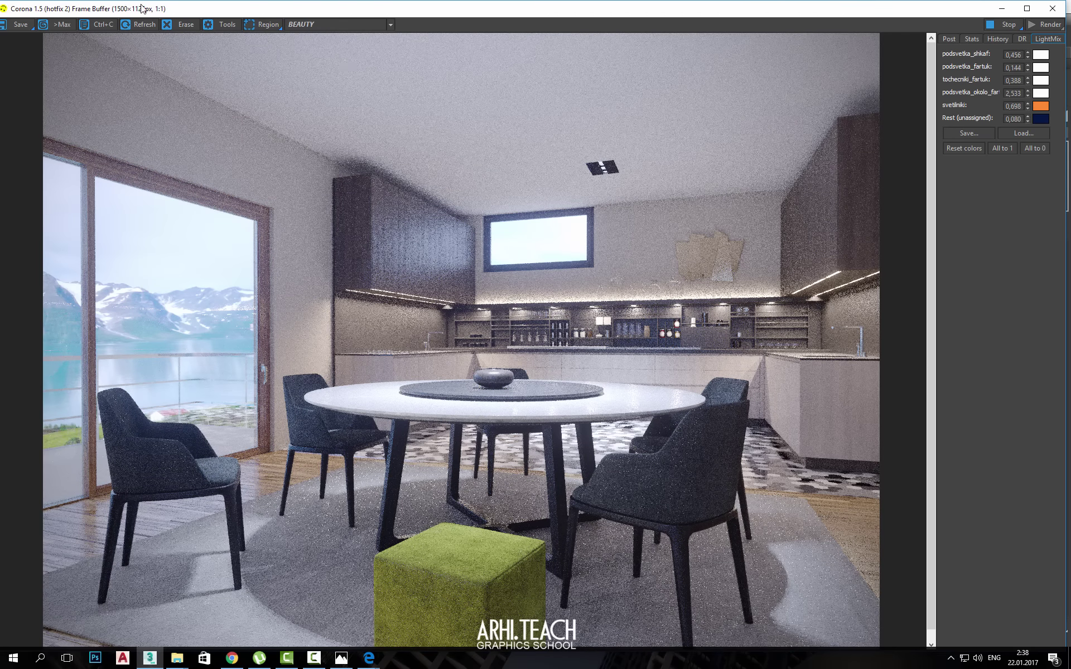
click(19, 25)
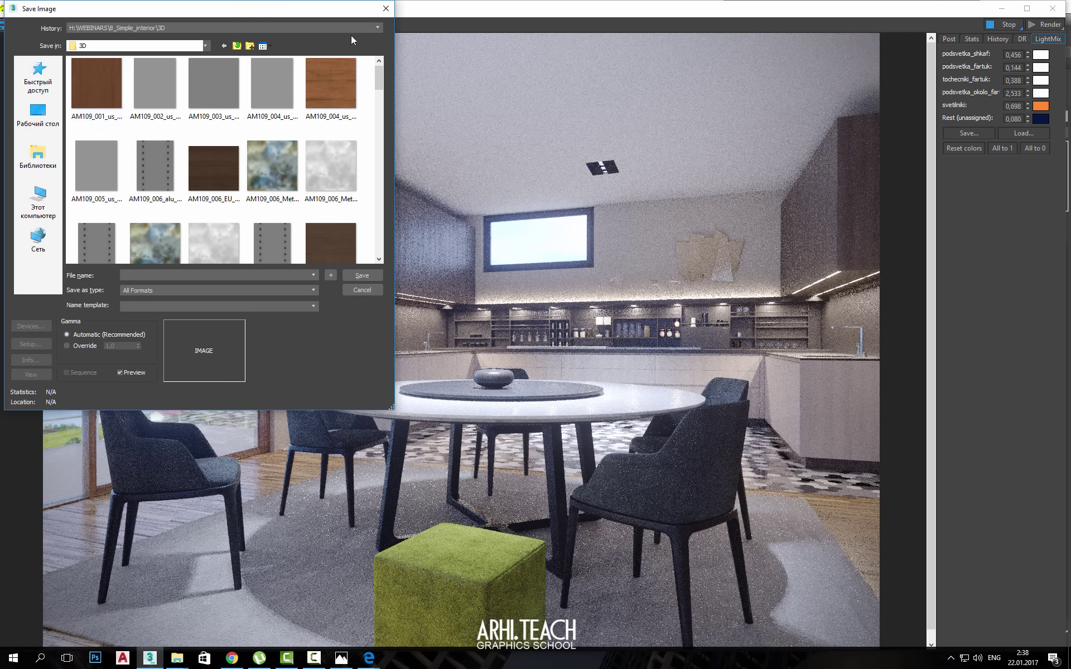
text(21)
click(149, 290)
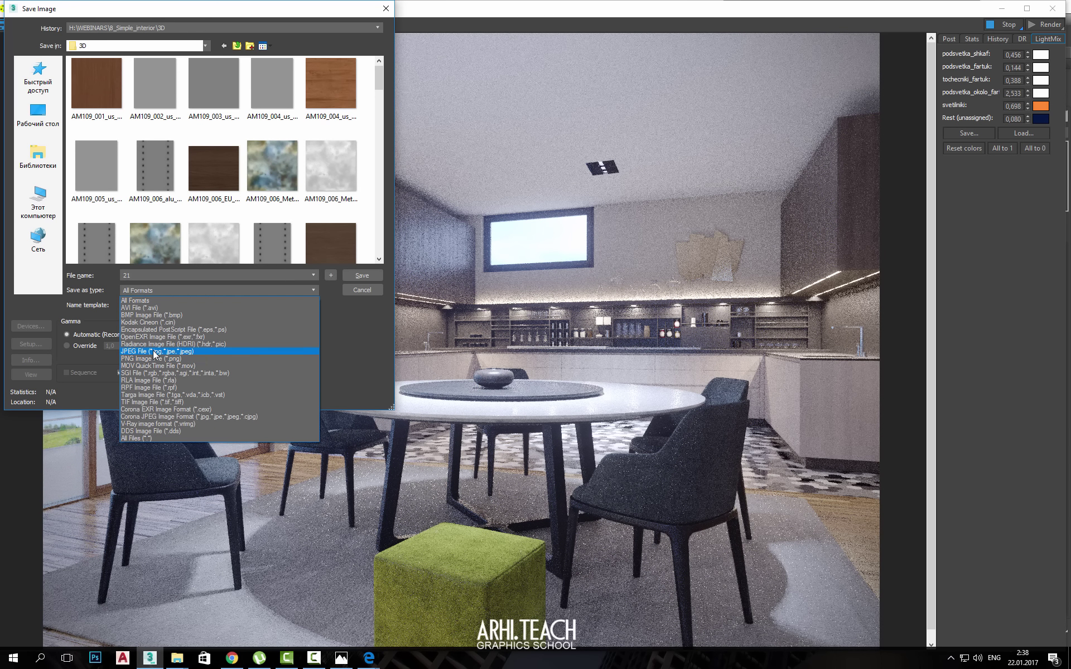
click(170, 350)
click(357, 277)
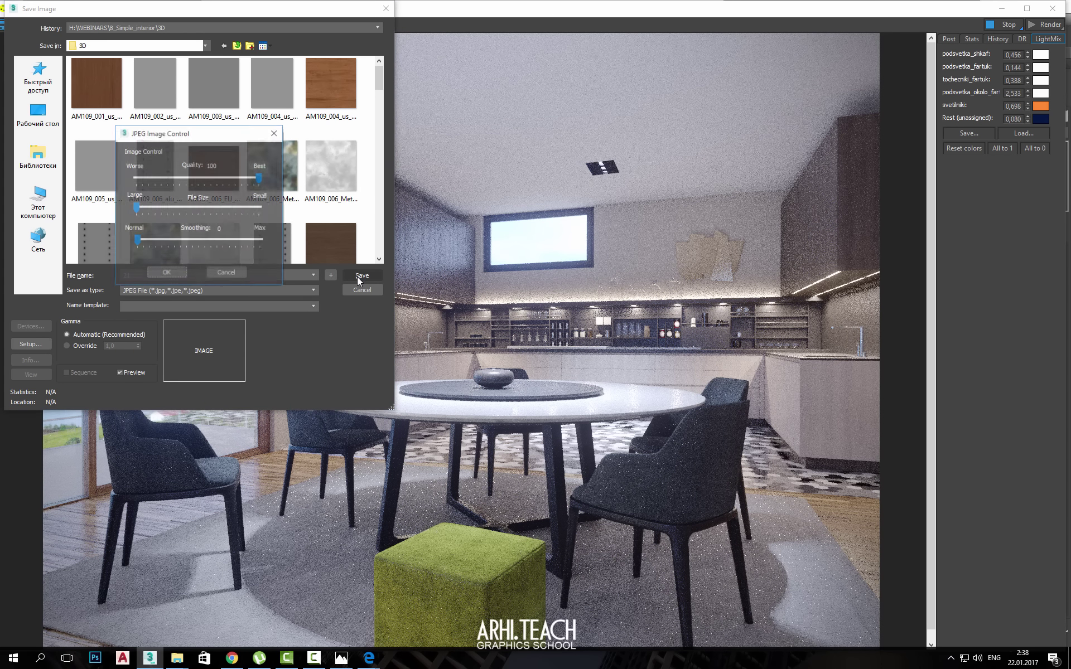
click(275, 133)
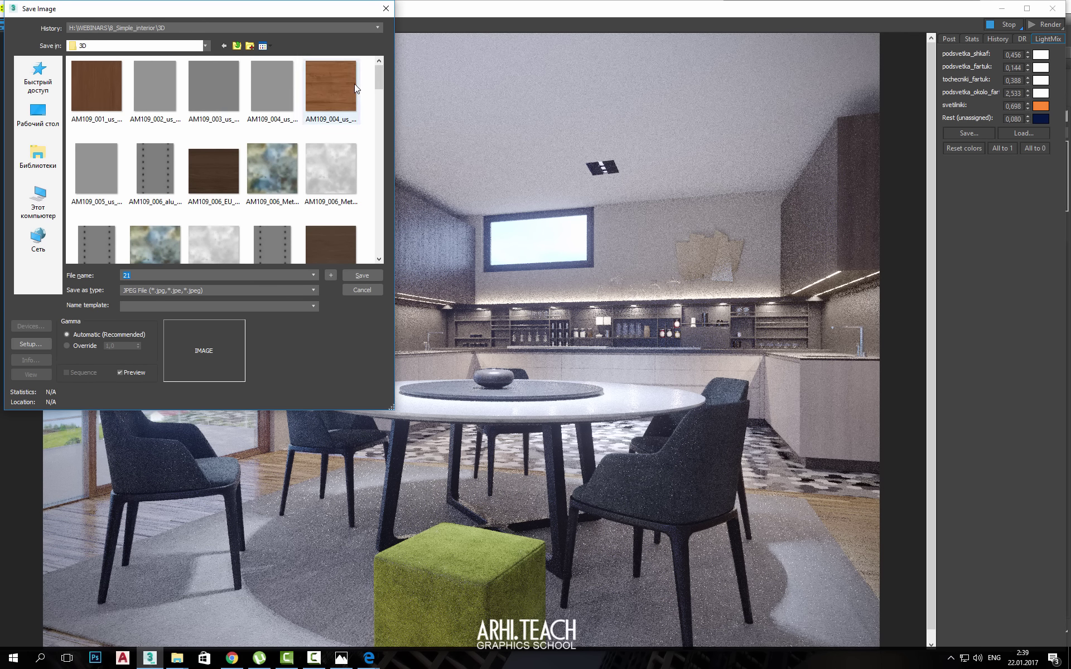
click(372, 277)
- Finish the JPEG save, then view CShading_LightMix and switch back to the BEAUTY pass
click(163, 272)
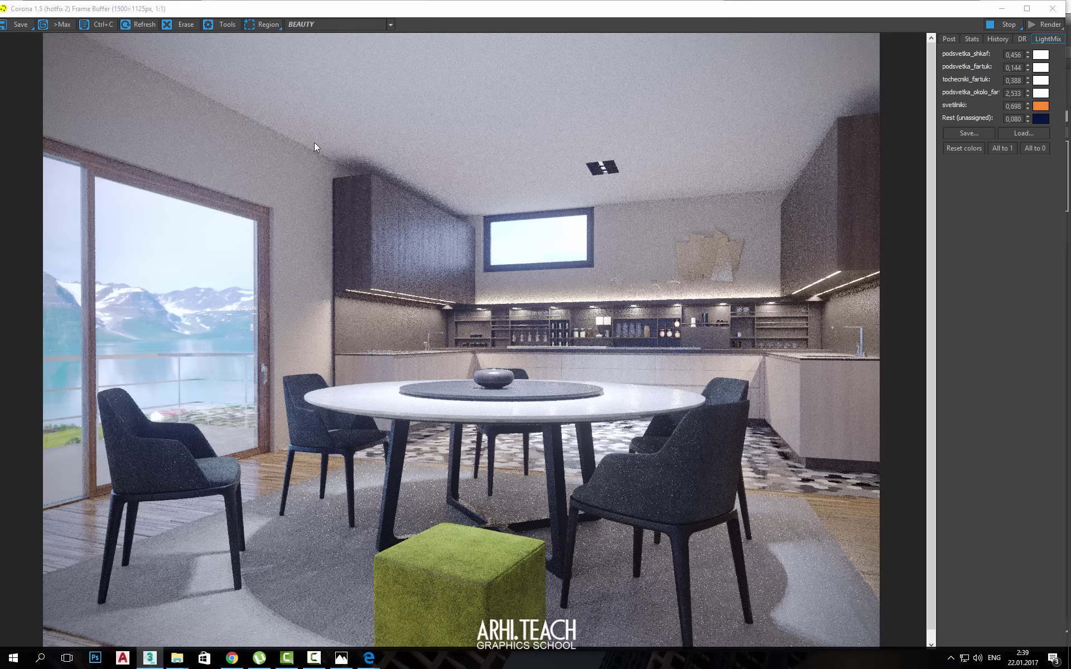
click(335, 29)
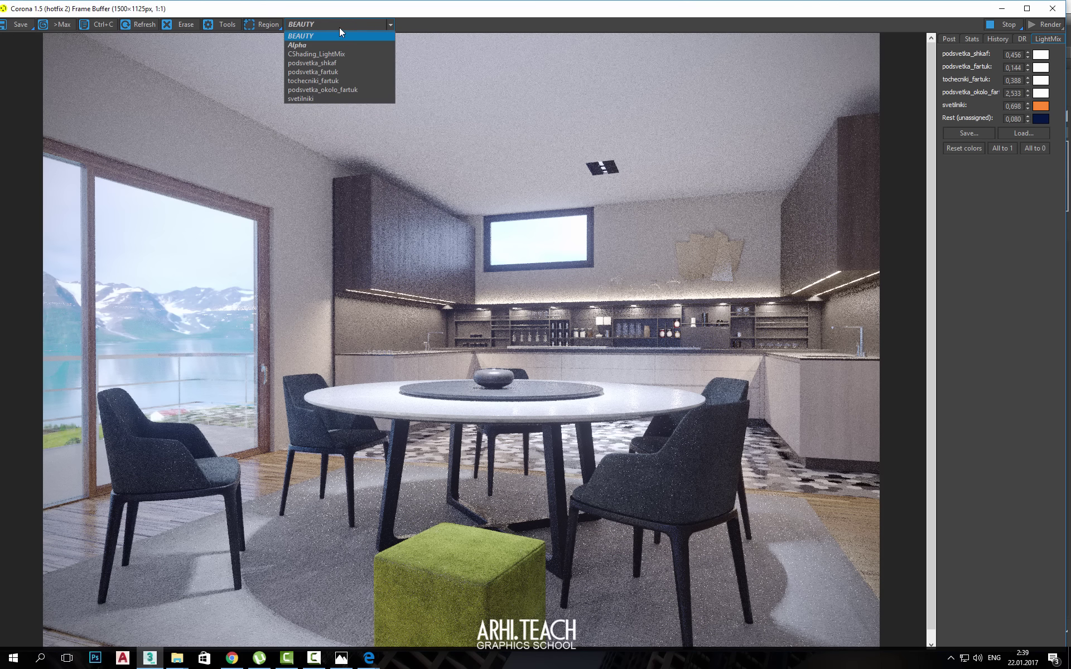
click(336, 56)
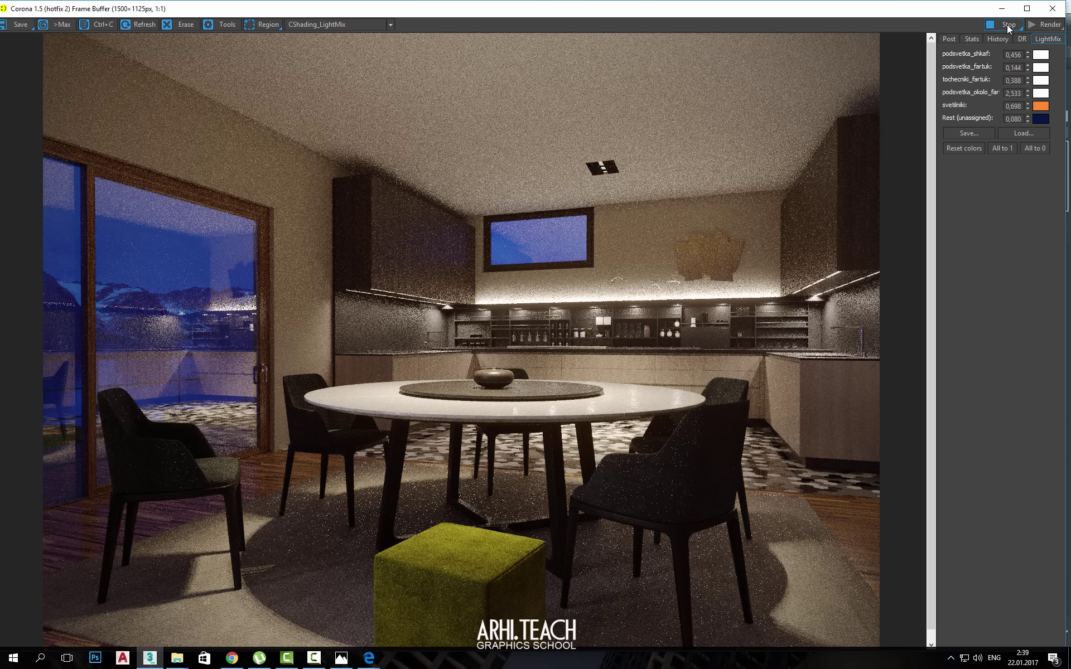
click(342, 26)
click(322, 37)
- Restore the frame buffer to a smaller window, reposition it, and show the tone-mapping and bloom settings
drag(489, 11, 601, 136)
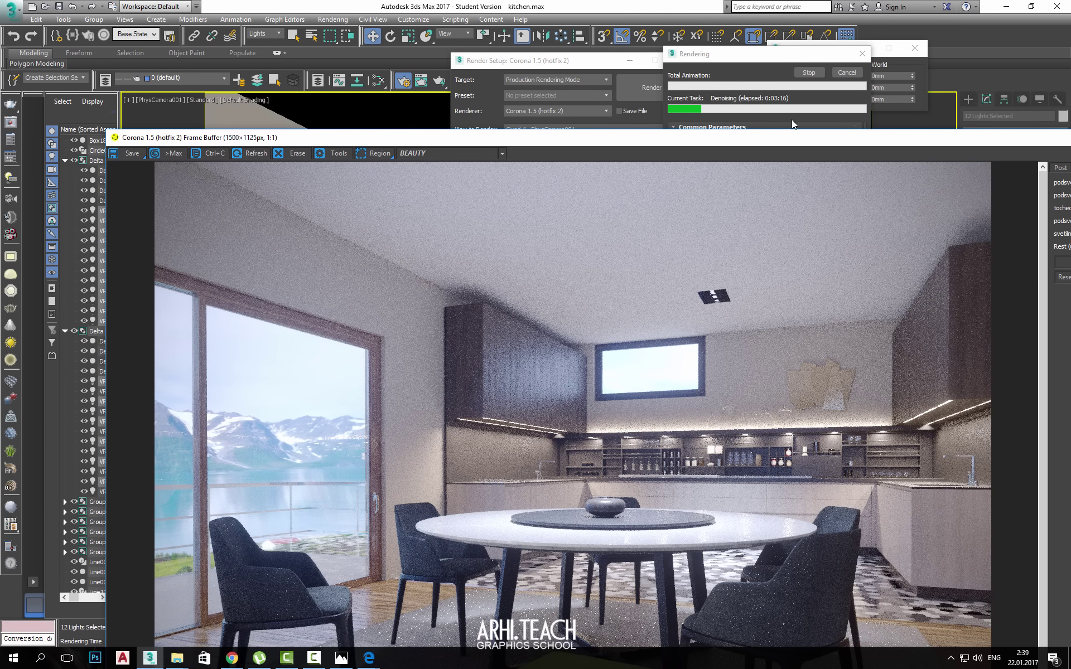
drag(779, 138, 750, 99)
drag(750, 57, 722, 19)
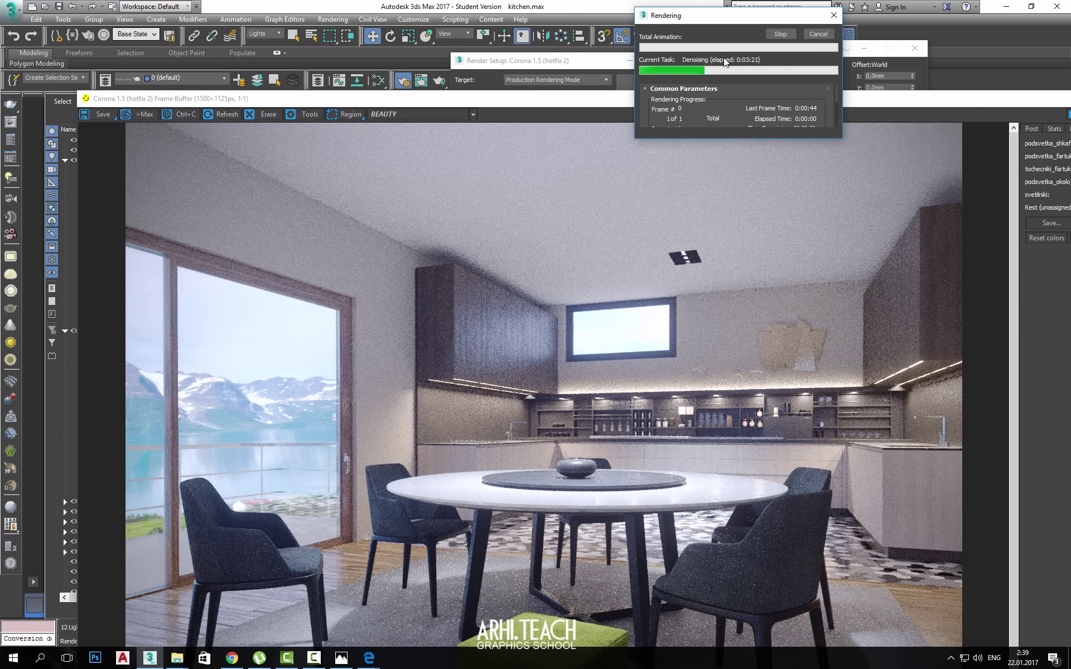
click(578, 98)
drag(578, 98, 556, 78)
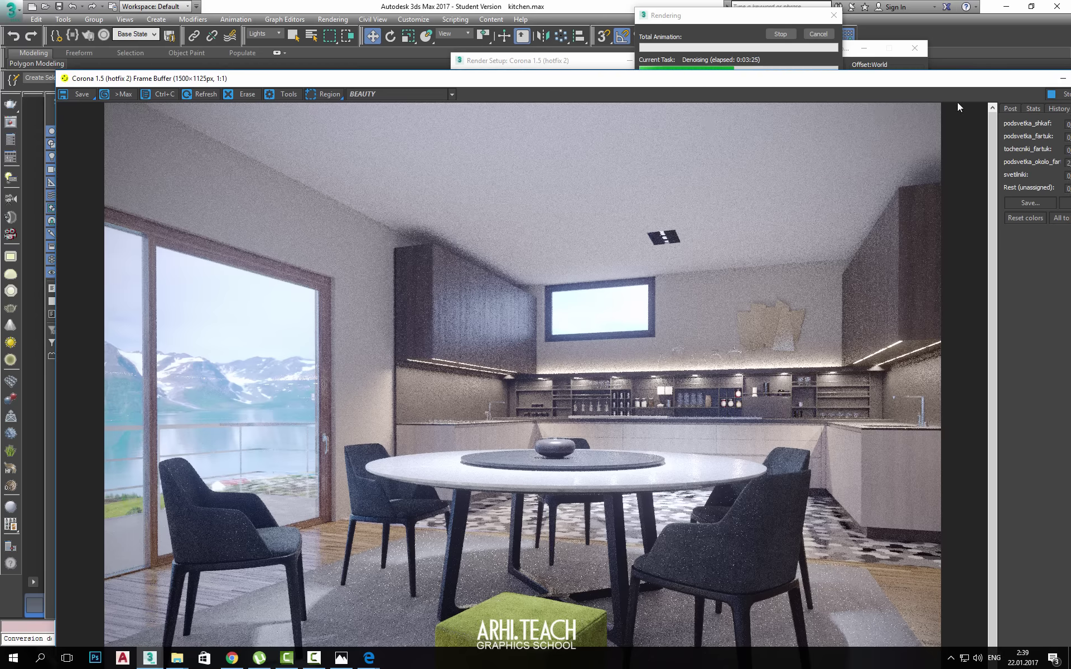
click(1011, 109)
drag(1013, 89, 936, 84)
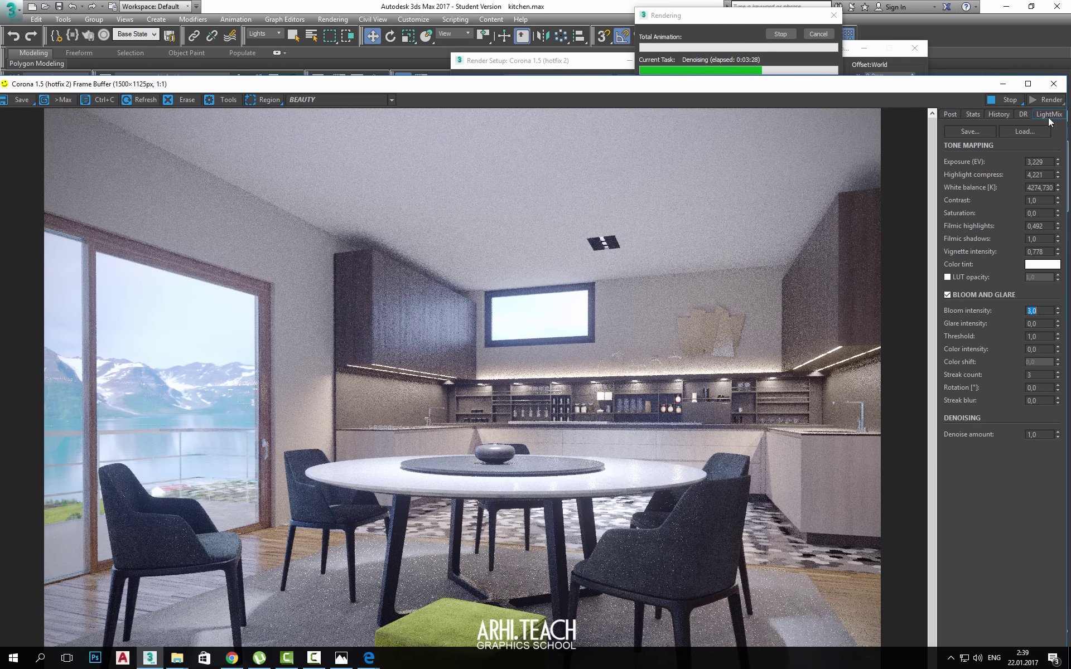
click(1049, 114)
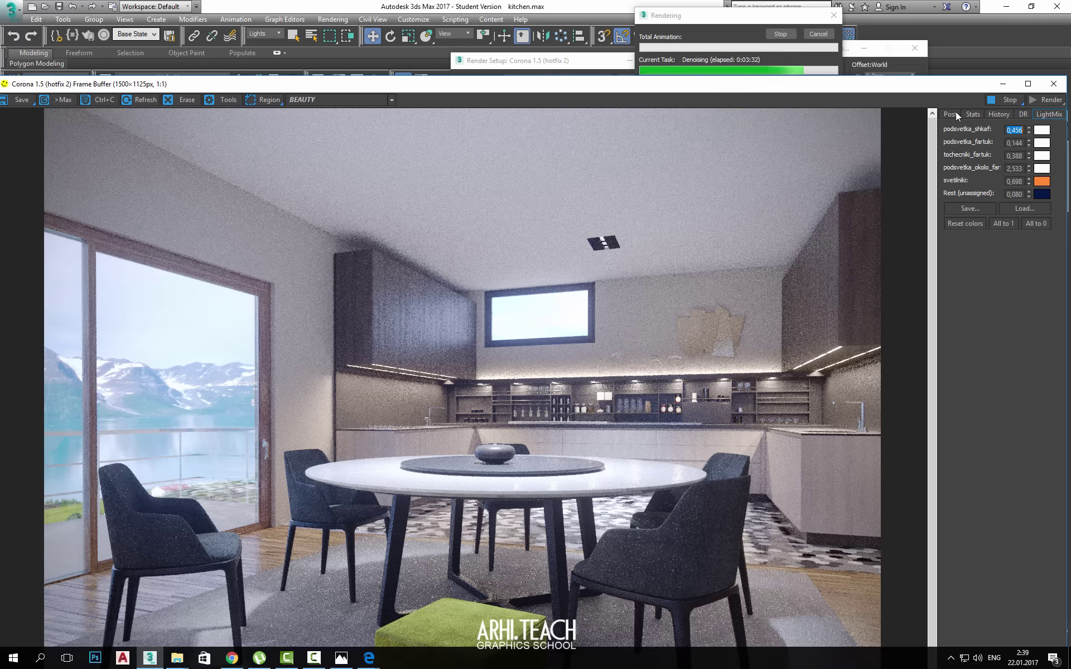
click(951, 114)
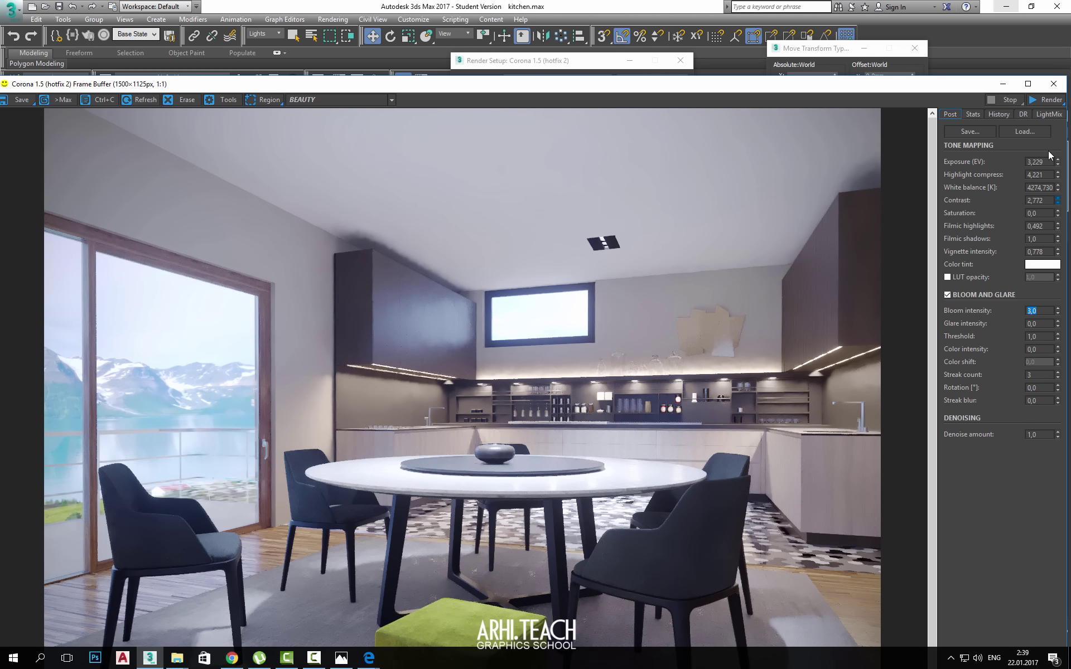
- Maximize the frame buffer and set highlight compress to 4,396 and exposure to 2,735
mouse_move(739, 95)
mouse_down()
mouse_move(632, 186)
mouse_move(691, 8)
mouse_up()
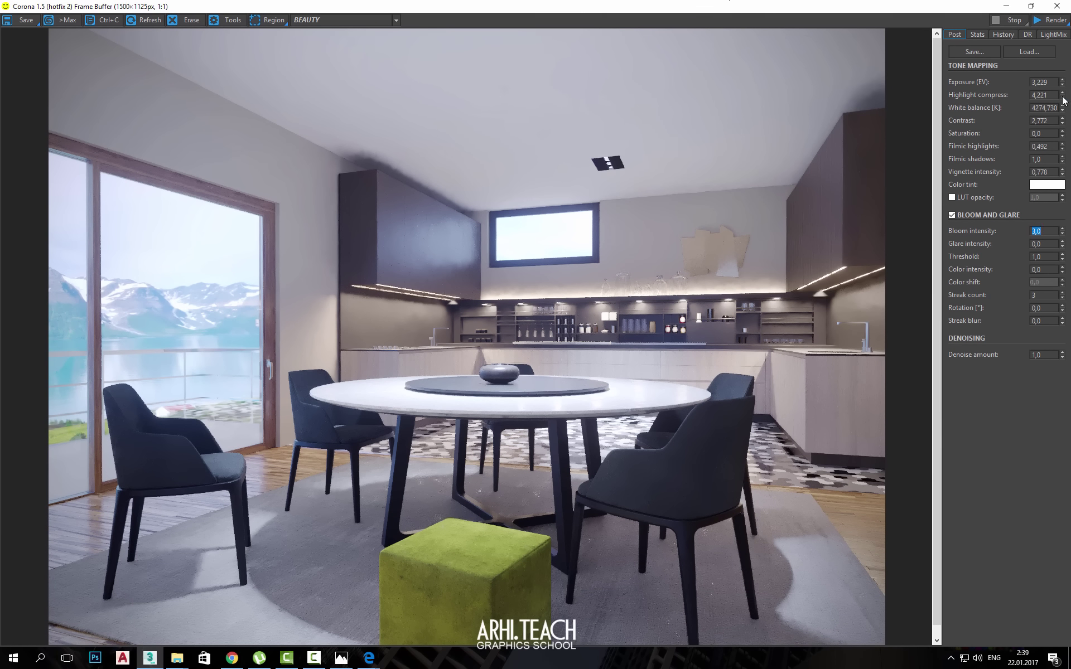
mouse_move(1064, 99)
mouse_down()
mouse_move(1060, 161)
mouse_move(1041, 202)
mouse_up()
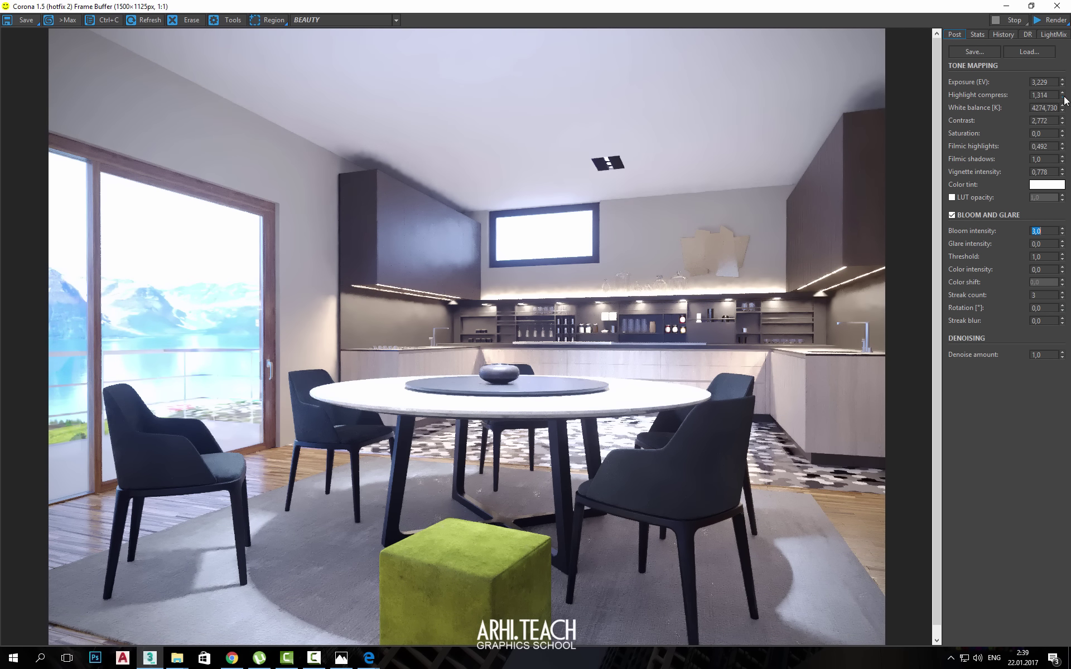
drag(1064, 96, 1063, 33)
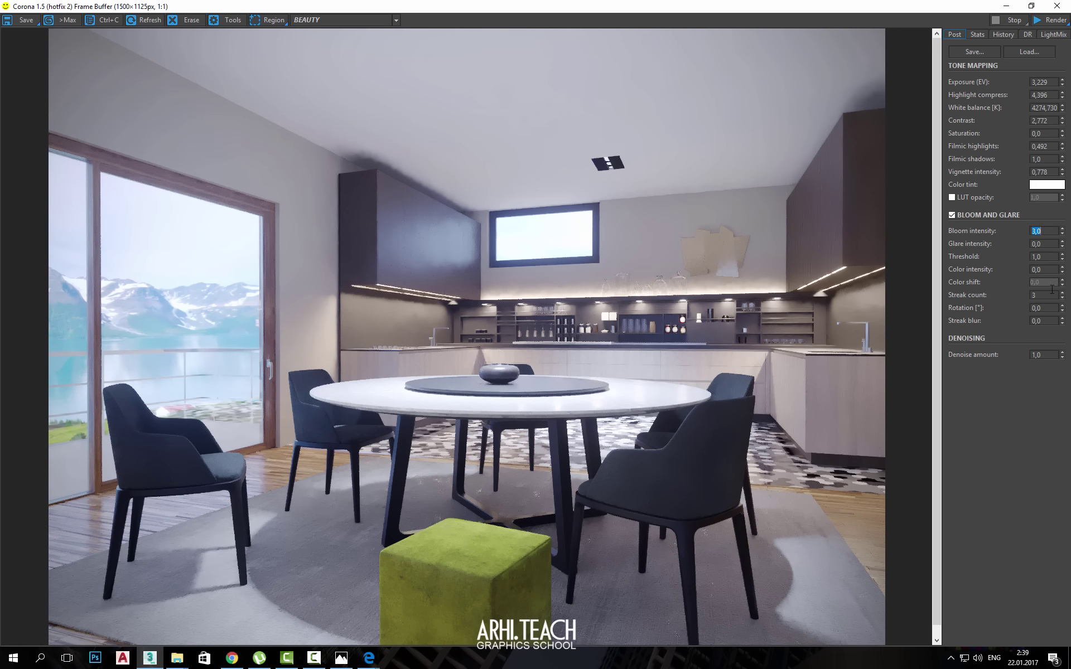
drag(1056, 13, 1052, 106)
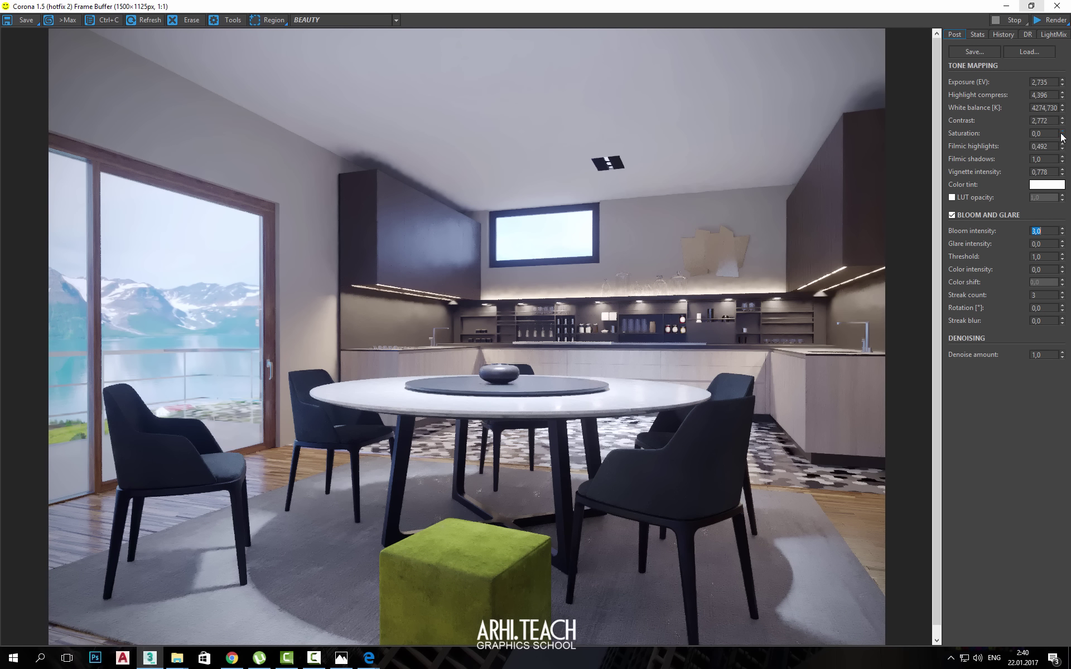
- Keep saturation at 0,0 and set contrast to 3,347
drag(1062, 136, 1062, 82)
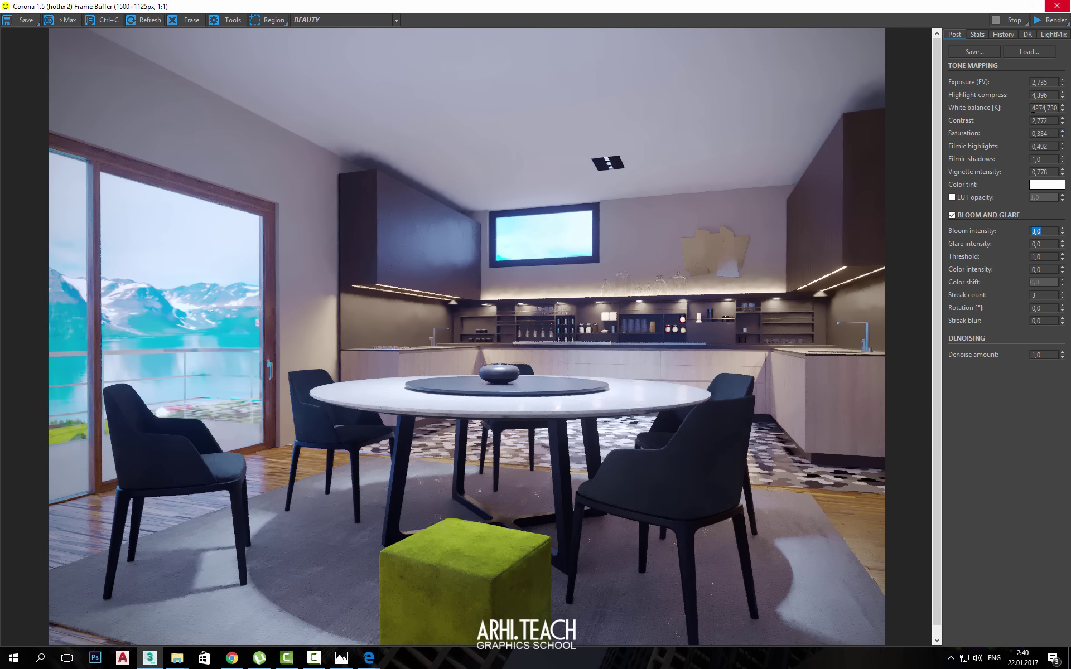
right_click(1064, 136)
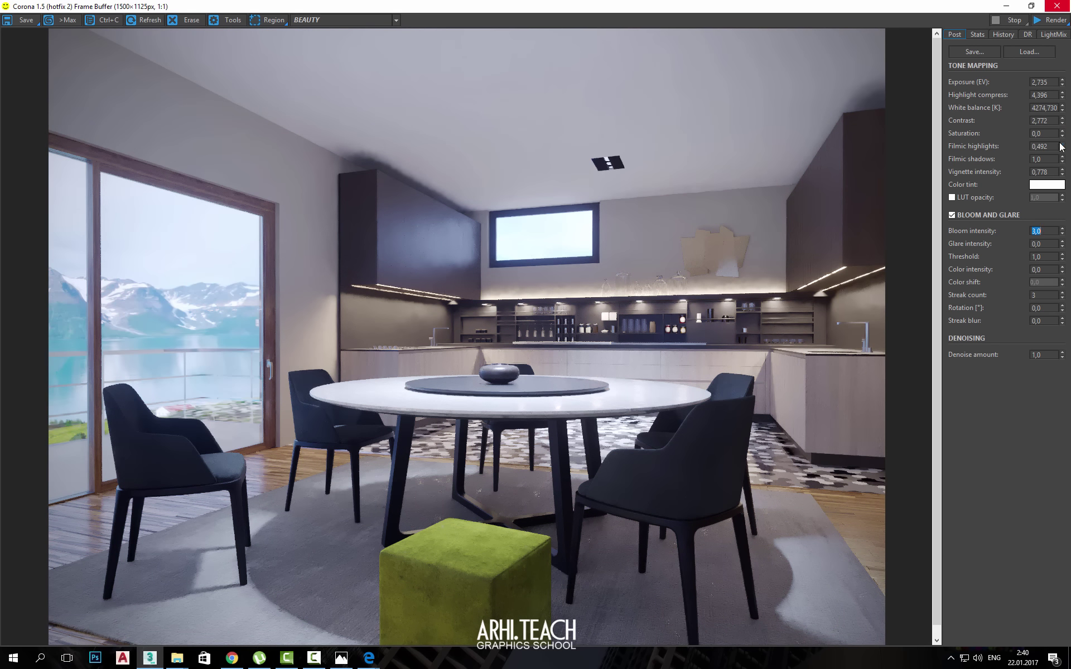
drag(1064, 122, 1005, 519)
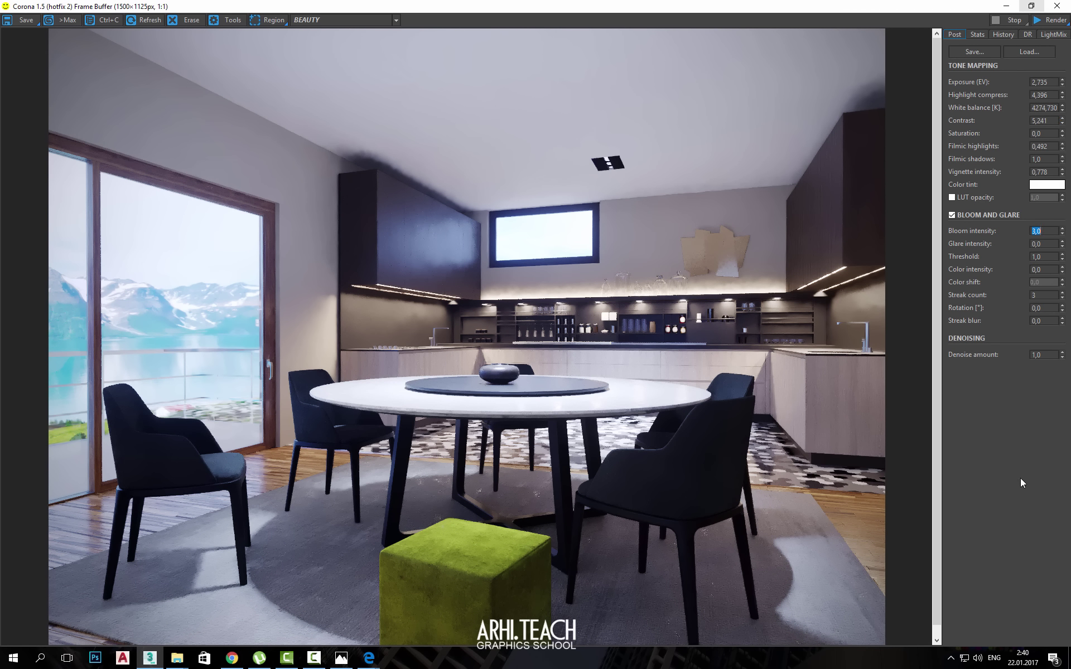
drag(1064, 124, 1055, 248)
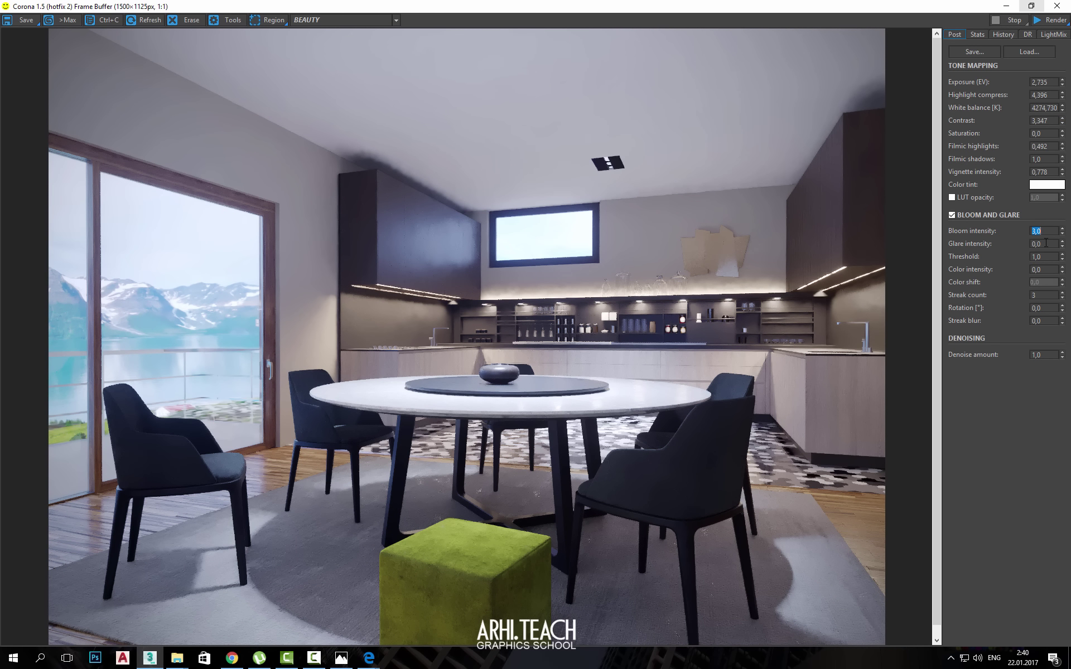
- Close the frame buffer and select the physical camera type in the perspective viewport
click(340, 18)
click(1057, 5)
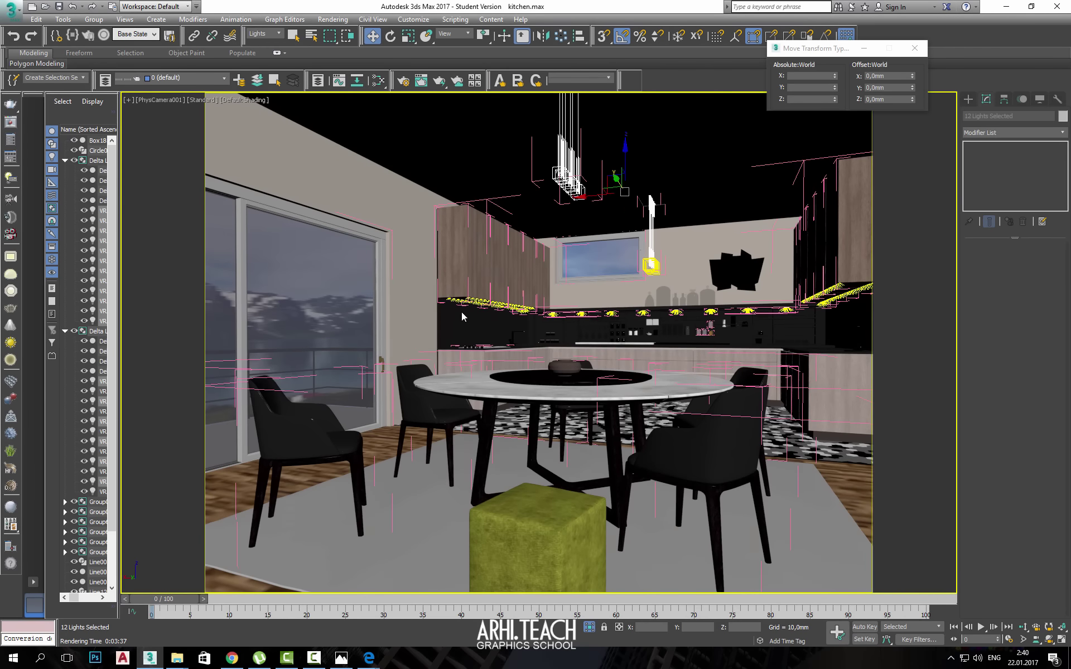
key(p)
click(1009, 115)
click(990, 167)
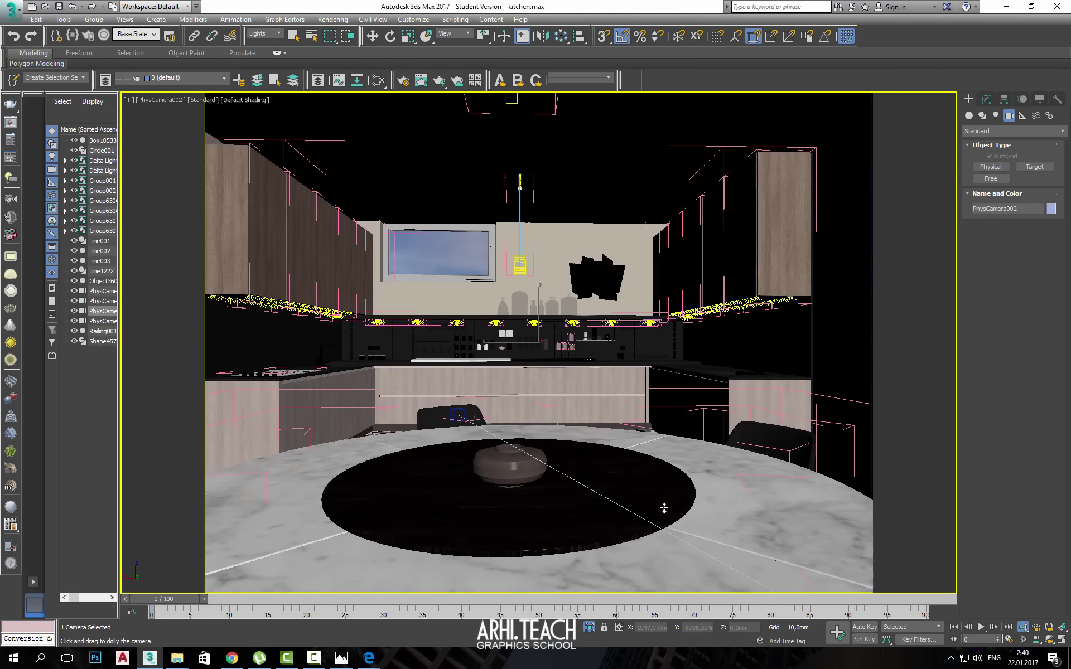
key(p)
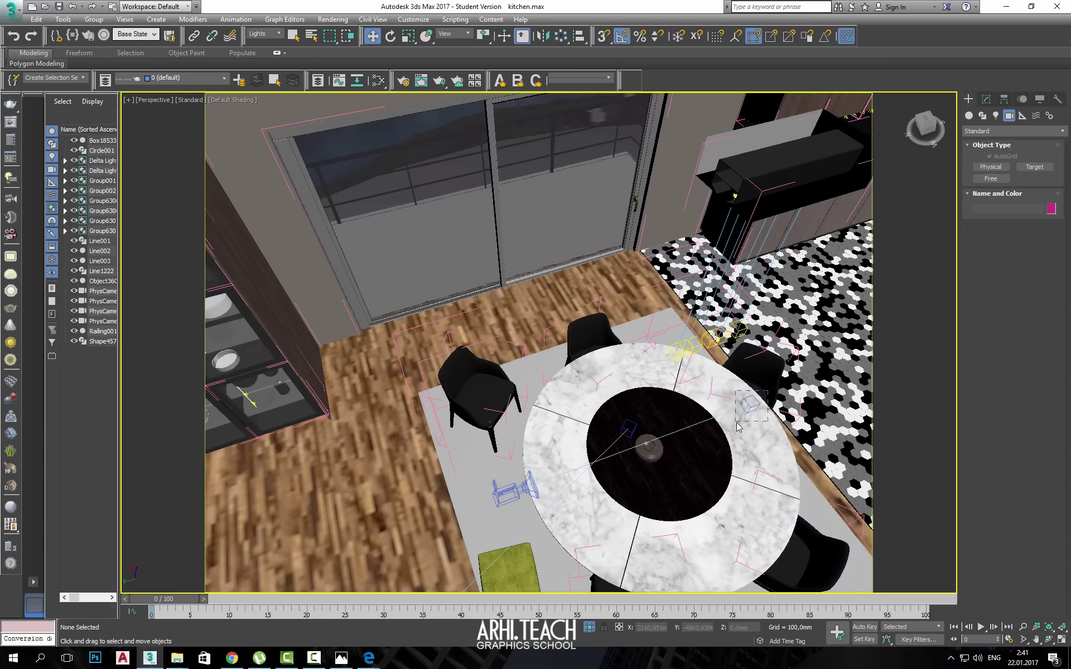
- Raise the camera target slightly and select PhysCamera002
scroll(726, 335, up, 5)
alt+middle_drag(725, 334, 715, 210)
scroll(715, 210, down, 5)
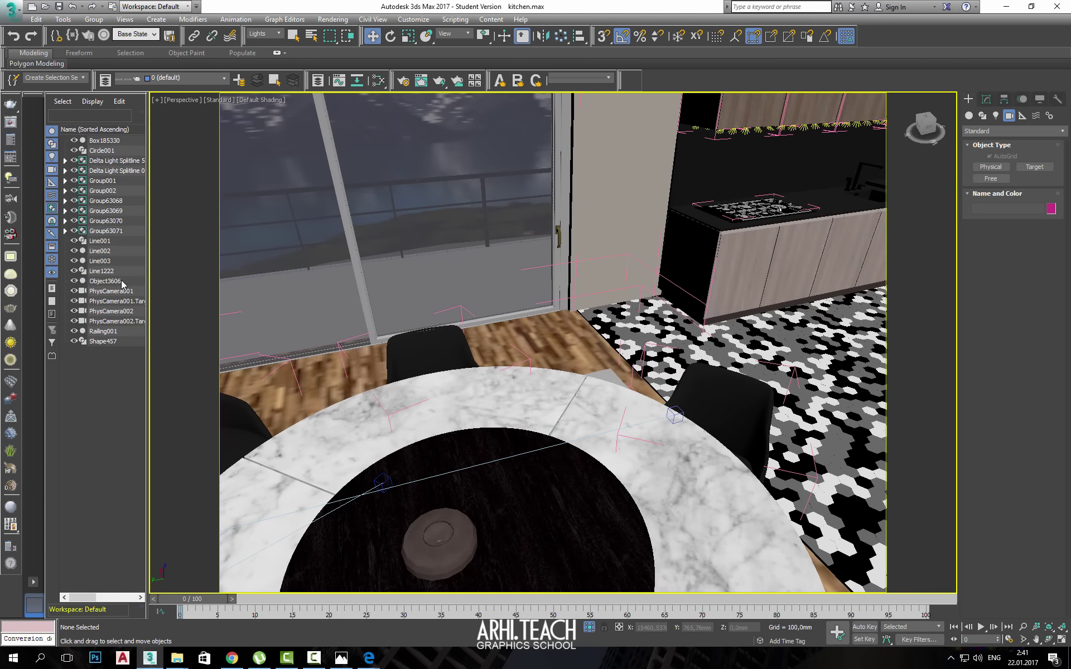
click(608, 374)
alt+middle_drag(568, 410, 603, 357)
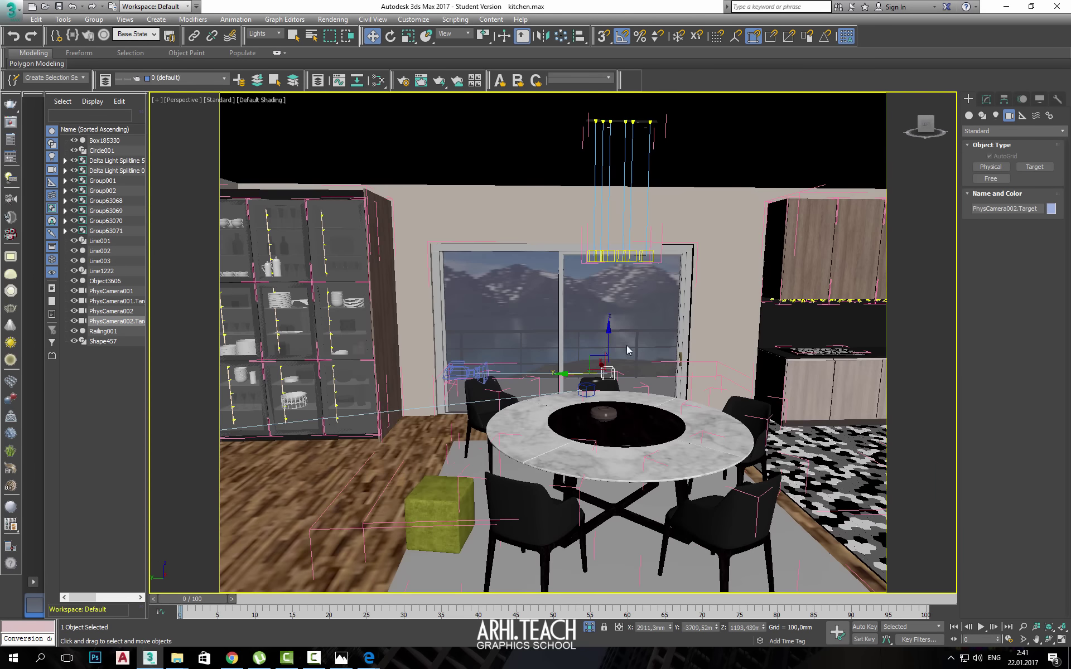
drag(603, 352, 601, 342)
click(467, 373)
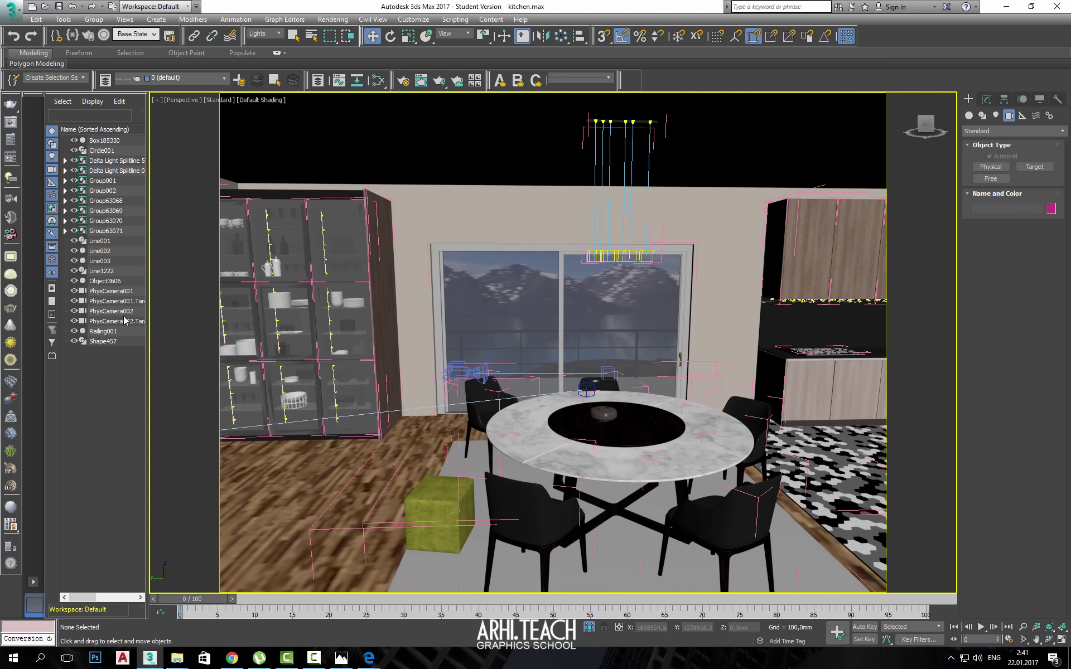
alt+middle_drag(468, 372, 595, 393)
- Set PhysCamera002's aperture to f/1,84 and render from its camera view
click(986, 99)
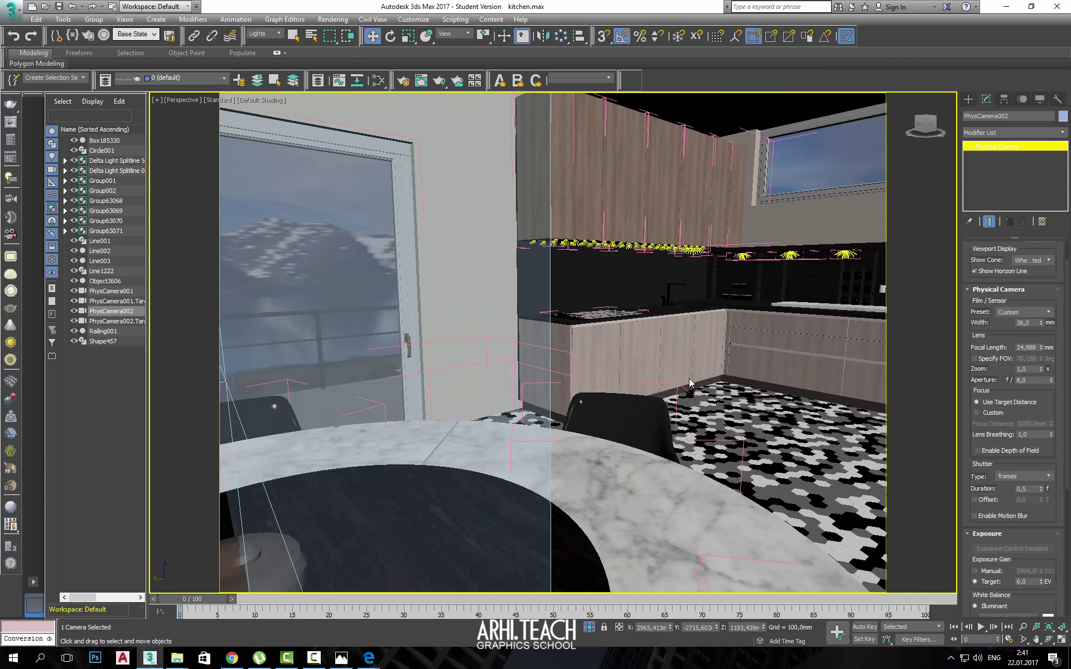
alt+middle_drag(670, 335, 849, 429)
scroll(1036, 465, up, 2)
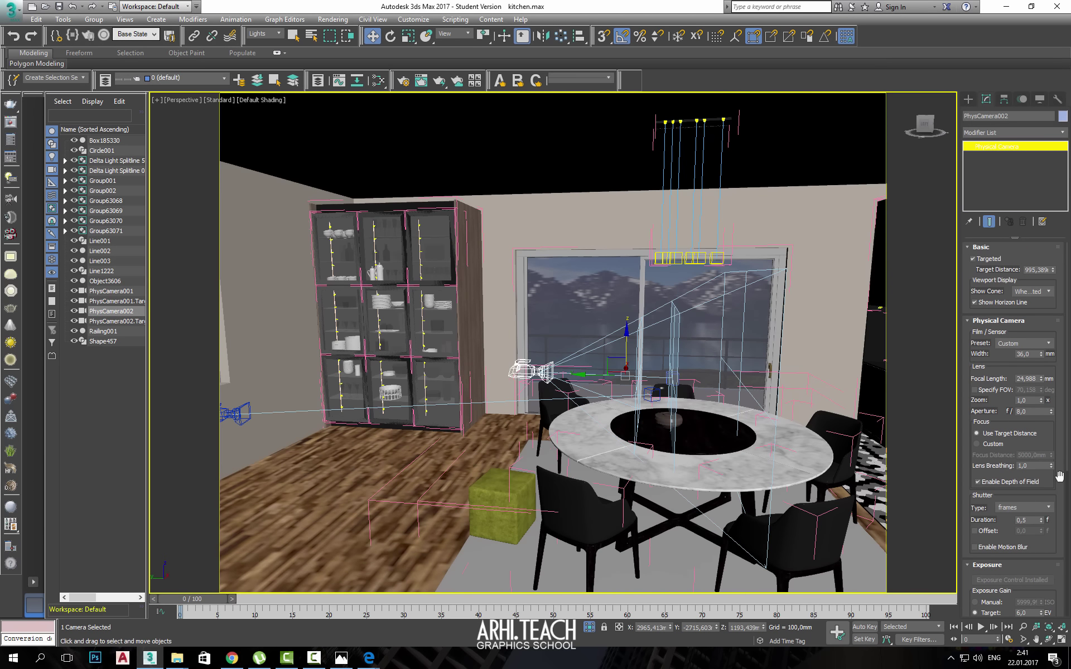
drag(1051, 413, 1051, 440)
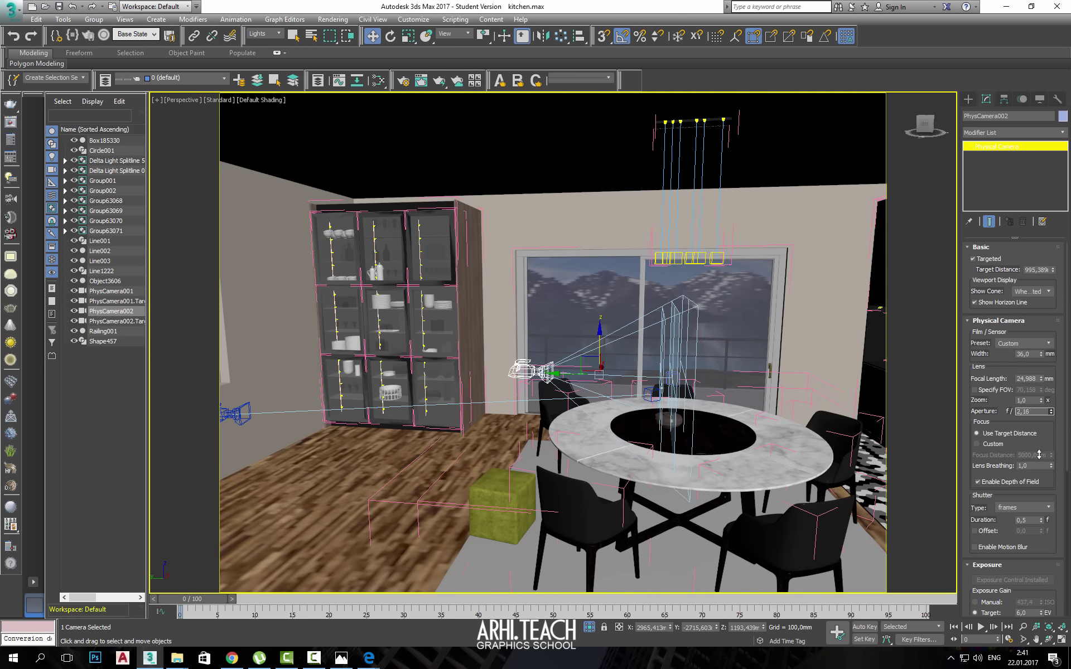
key(c)
click(438, 83)
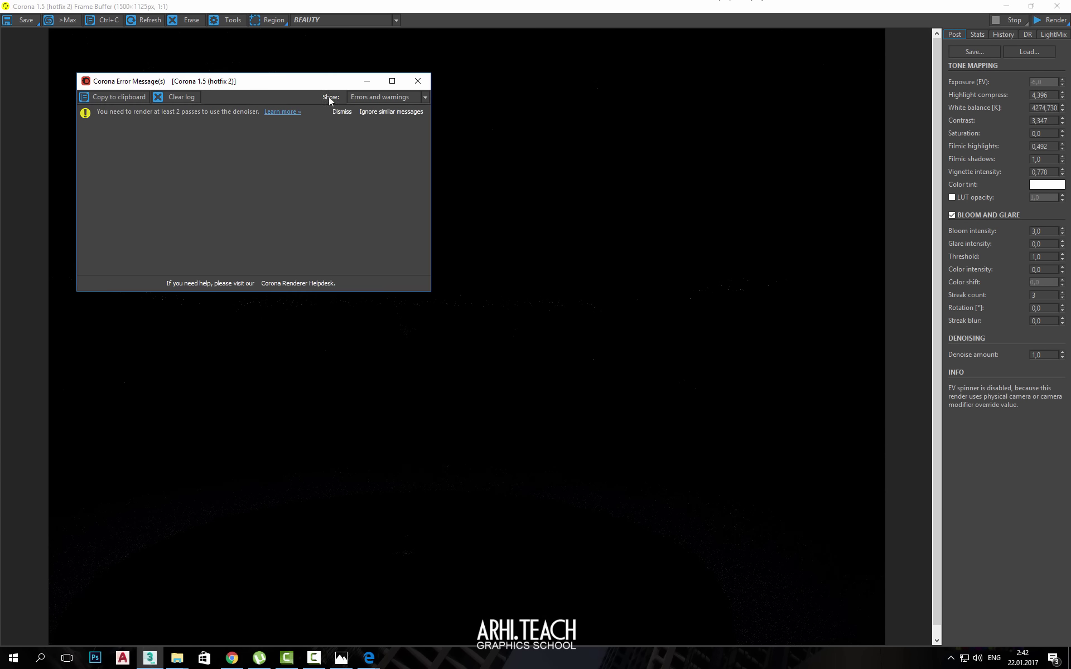
- Run and abort a test render, dismissing the Corona error and closing the frame window
click(1031, 5)
key(8)
click(959, 298)
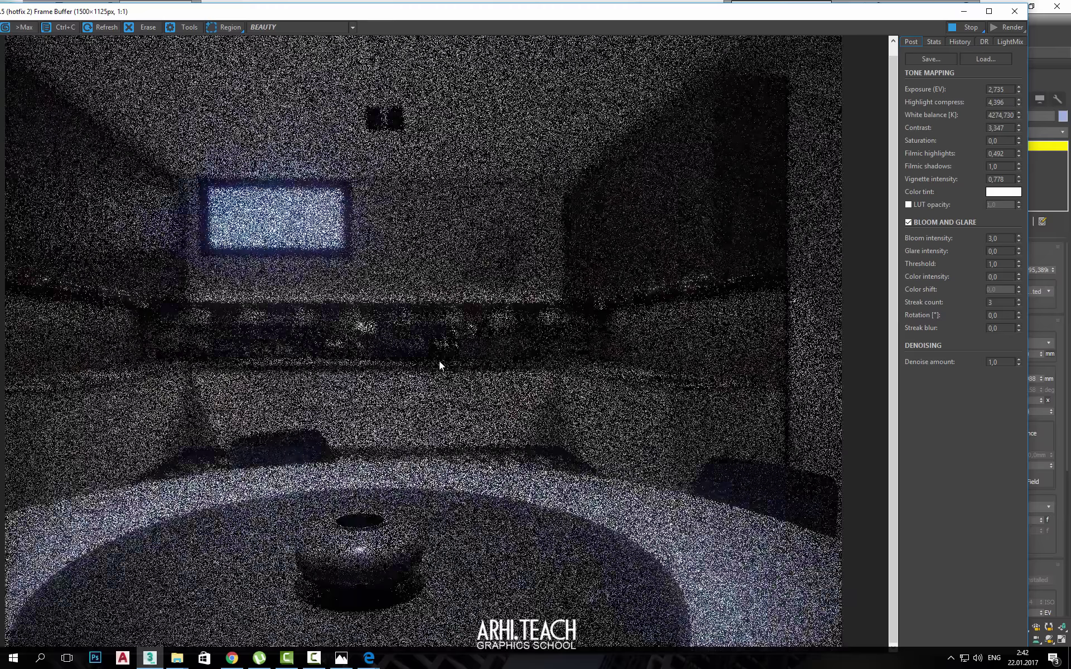
key(Escape)
click(428, 84)
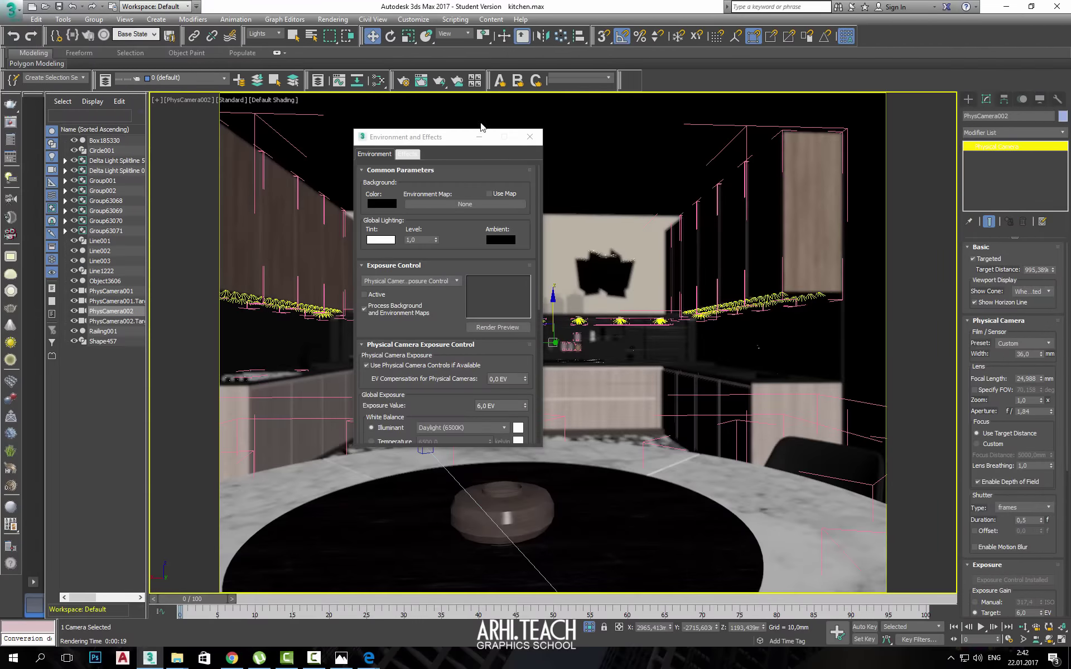
click(423, 81)
click(833, 7)
- Start interactive rendering from Render Setup with the Corona frame buffer in a smaller window
key(F10)
click(510, 110)
click(632, 195)
click(816, 136)
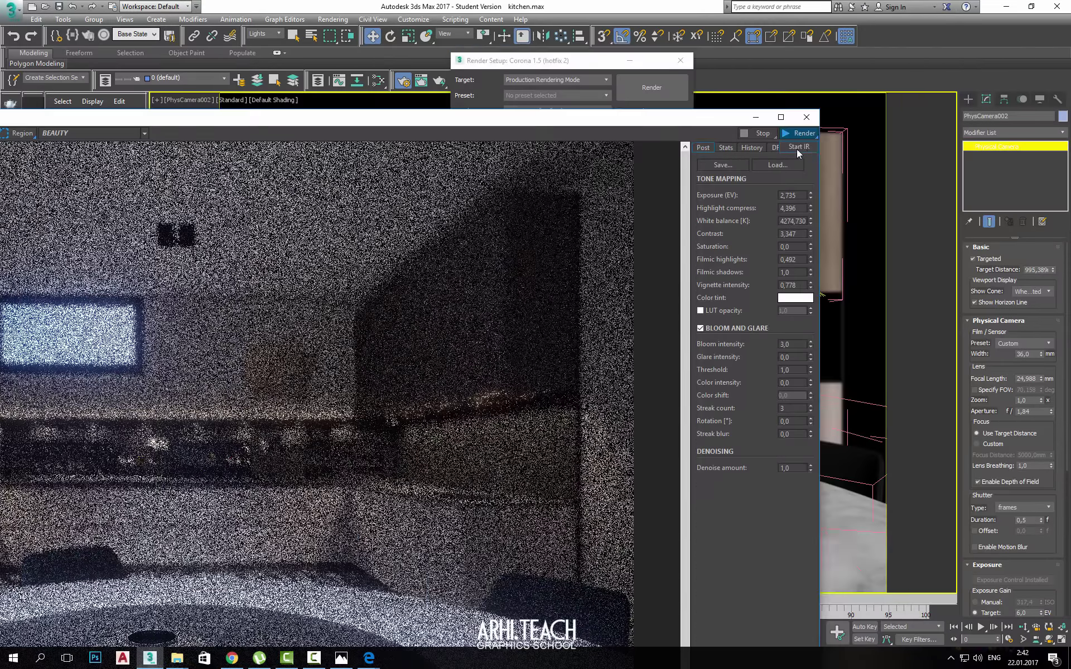
click(798, 154)
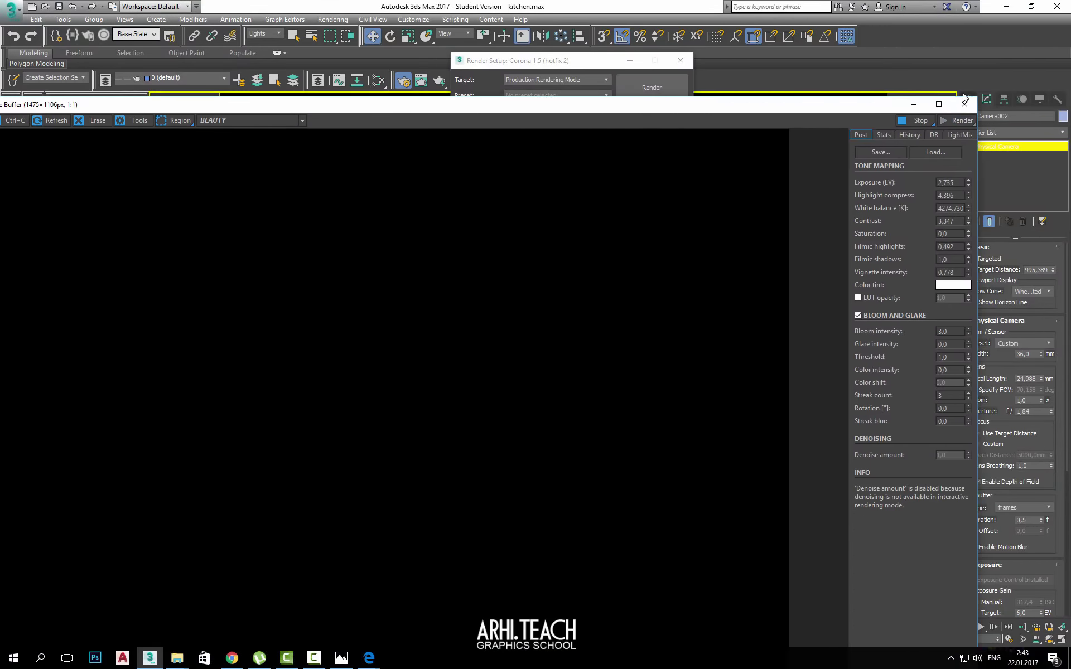
drag(963, 97, 572, 62)
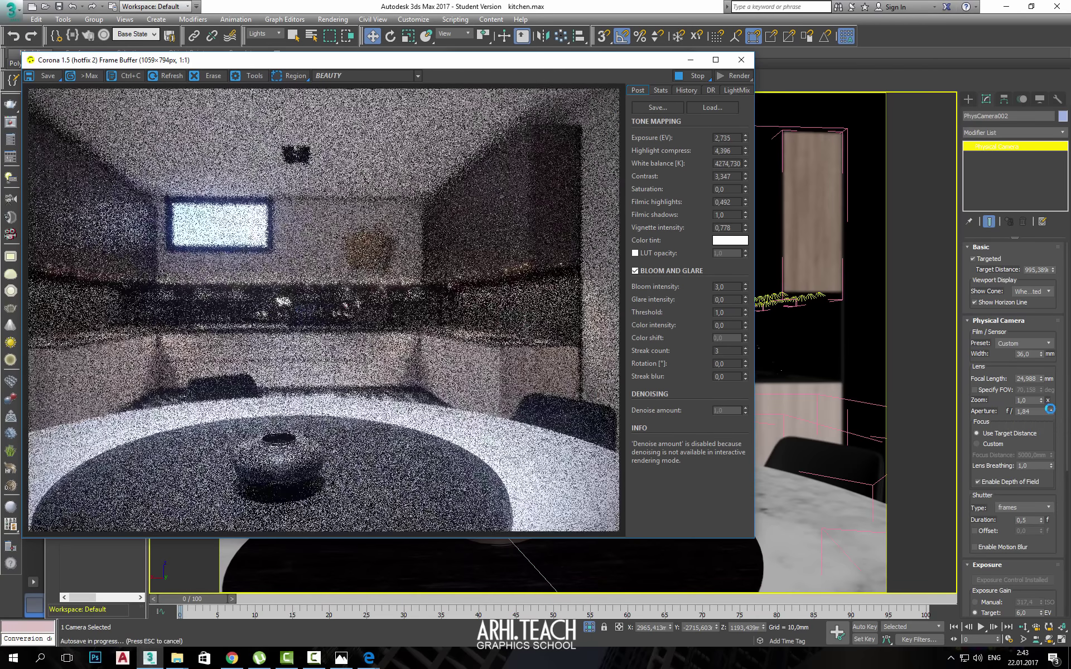
- Set the aperture to f/1,472 for stronger blur and reposition the frame buffer
drag(1049, 409, 1048, 450)
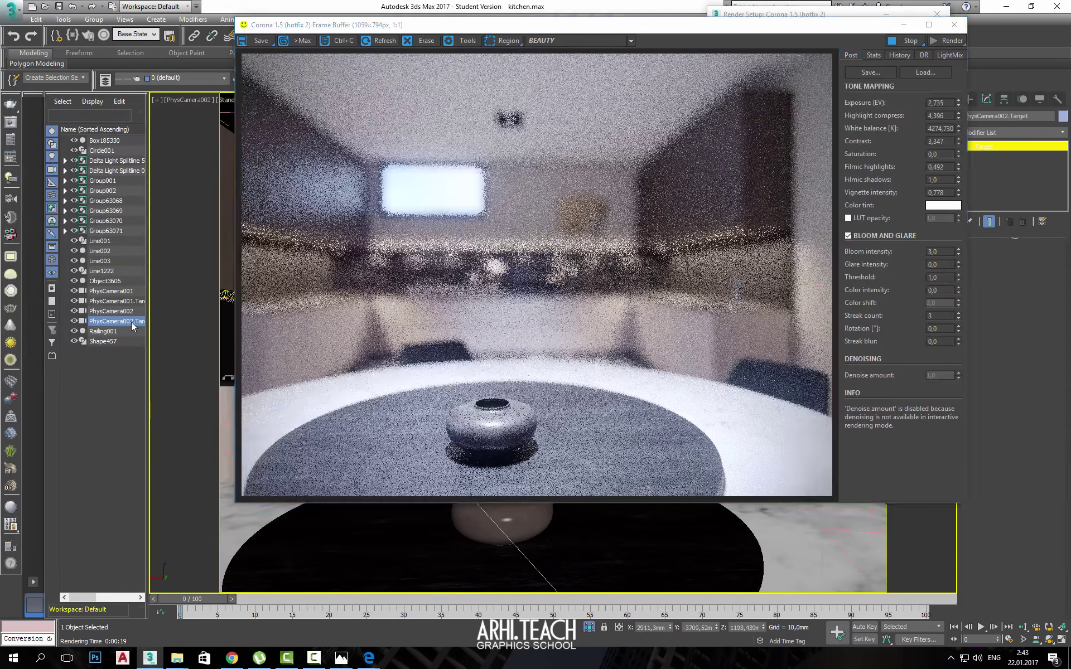
drag(610, 21, 396, 417)
click(579, 36)
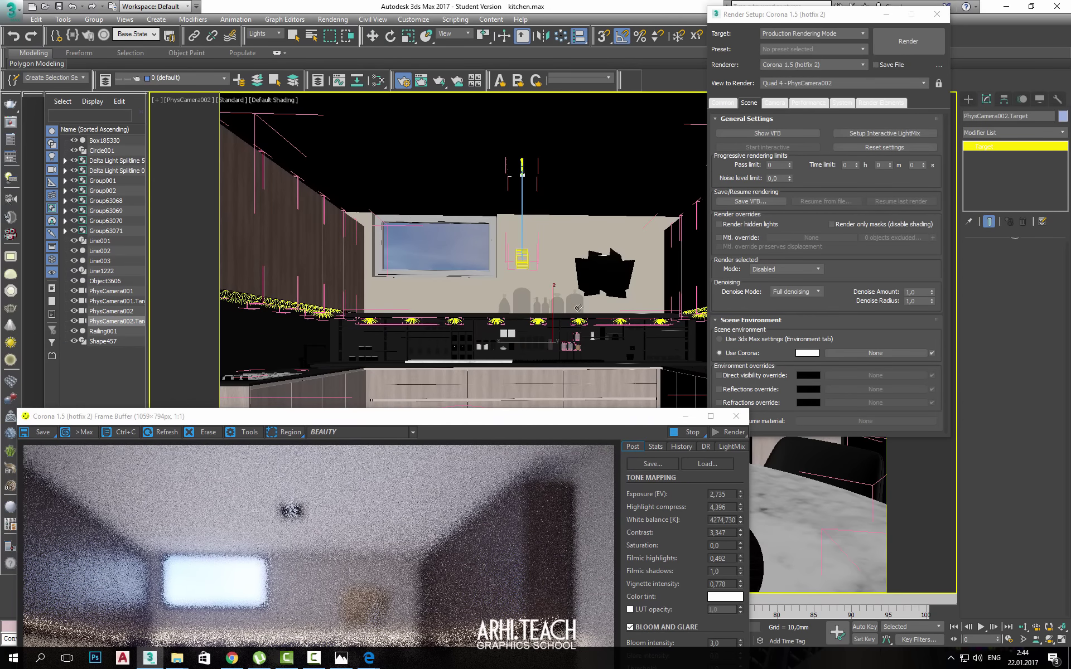
click(578, 325)
drag(572, 413, 618, 166)
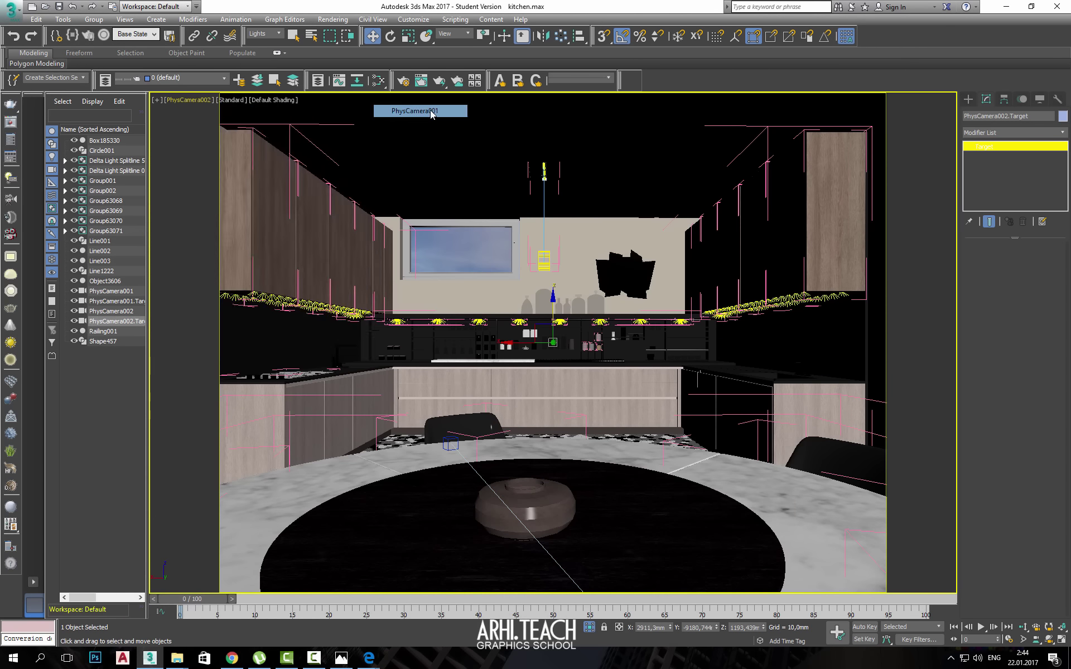
- Select PhysCamera001 and its target in a zoomed-out perspective view with local coordinates
click(431, 110)
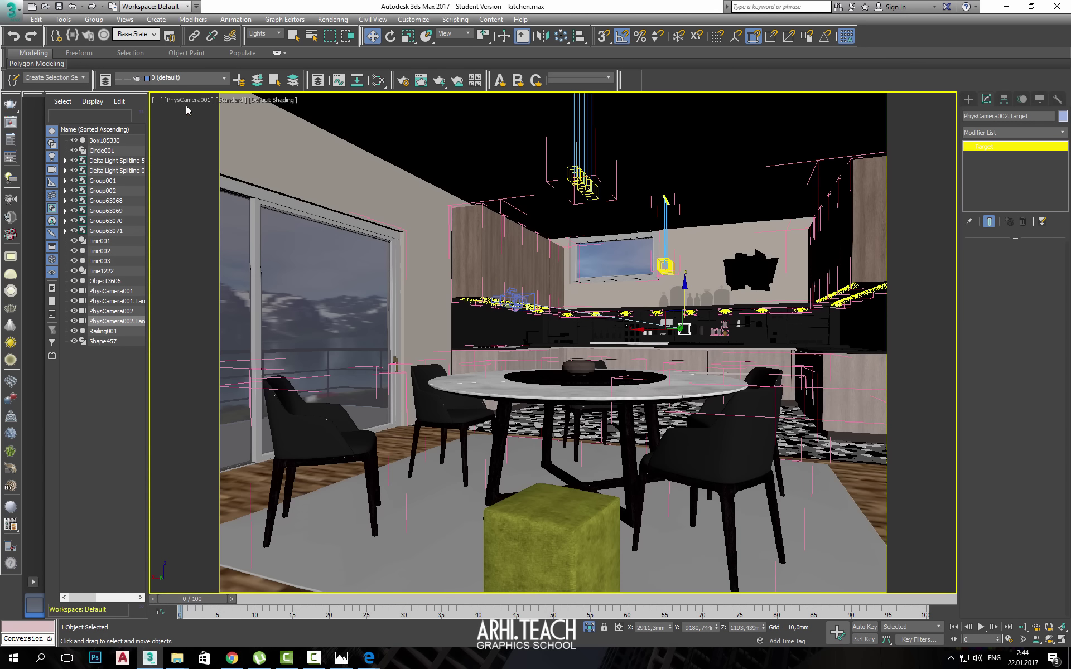
click(185, 104)
click(217, 354)
key(p)
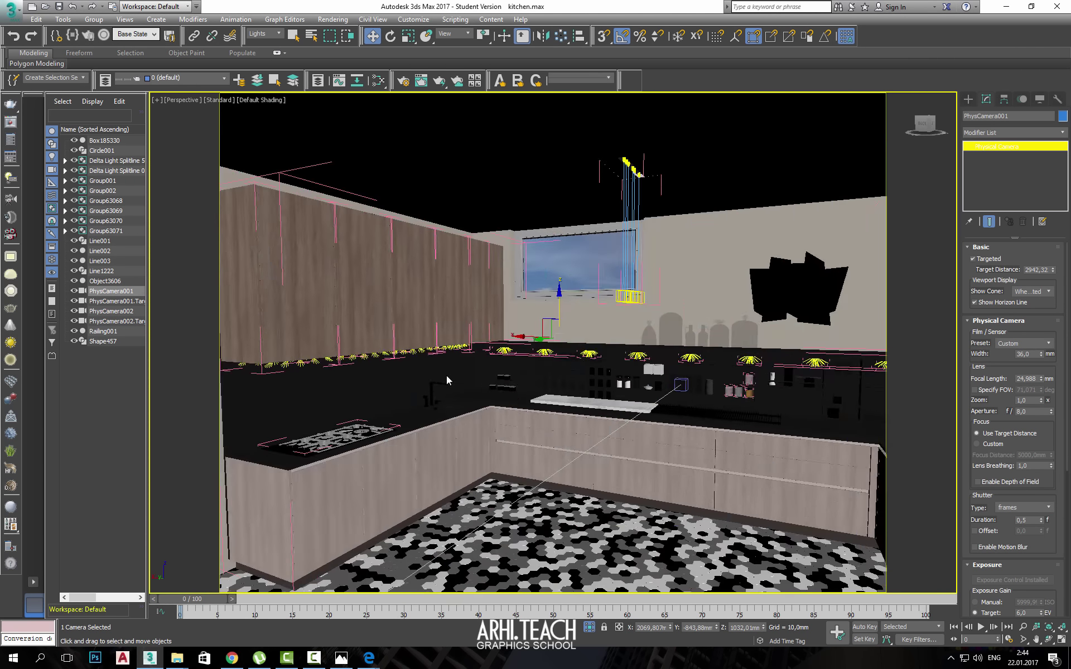
key(shift+z)
click(129, 301)
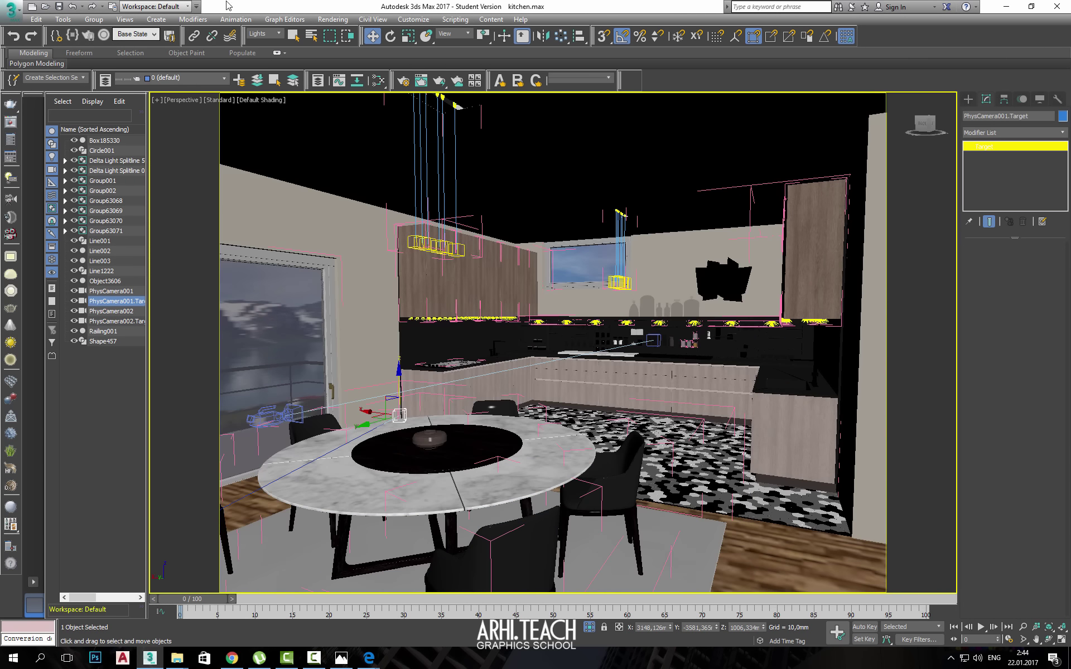
click(455, 34)
click(455, 79)
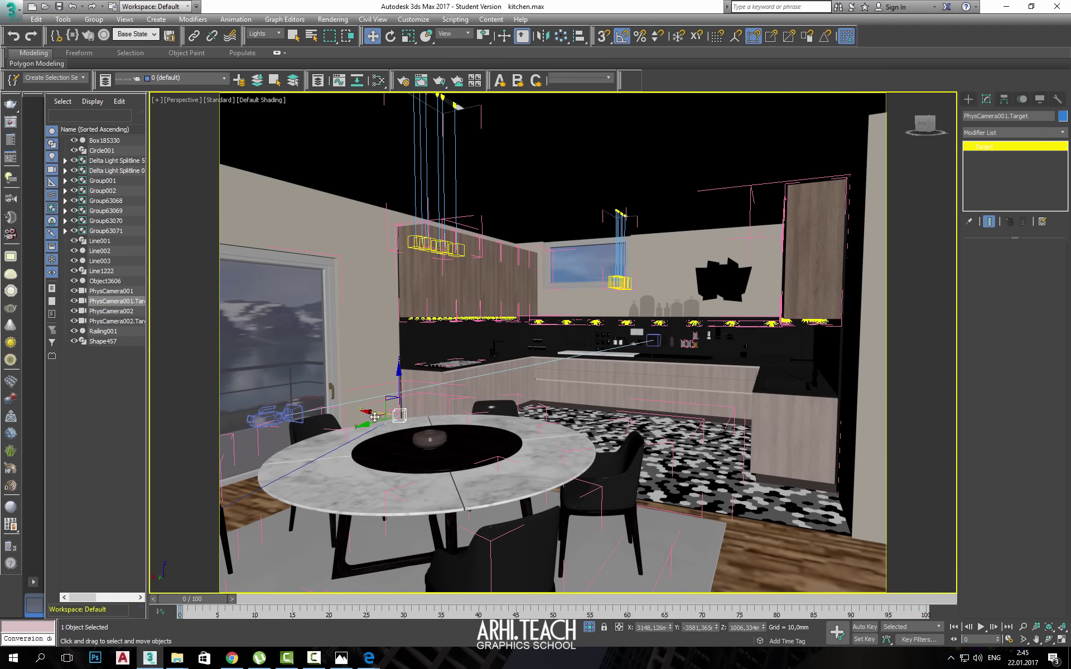
- Set the viewport to PhysCamera001 and start an interactive Corona render
key(t)
key(F3)
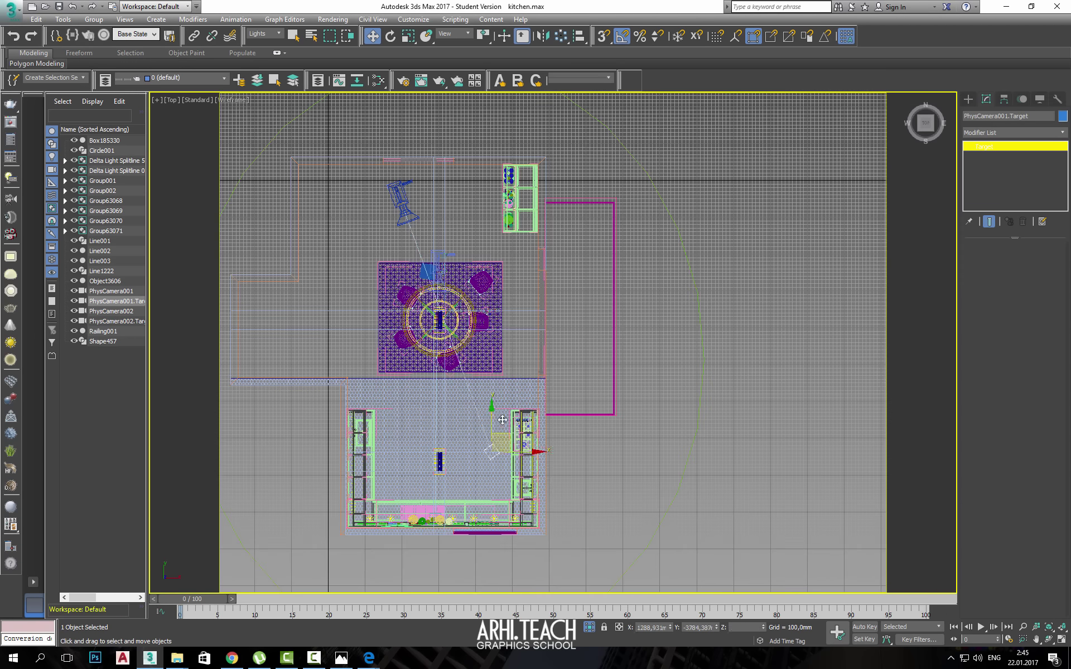
key(c)
key(Return)
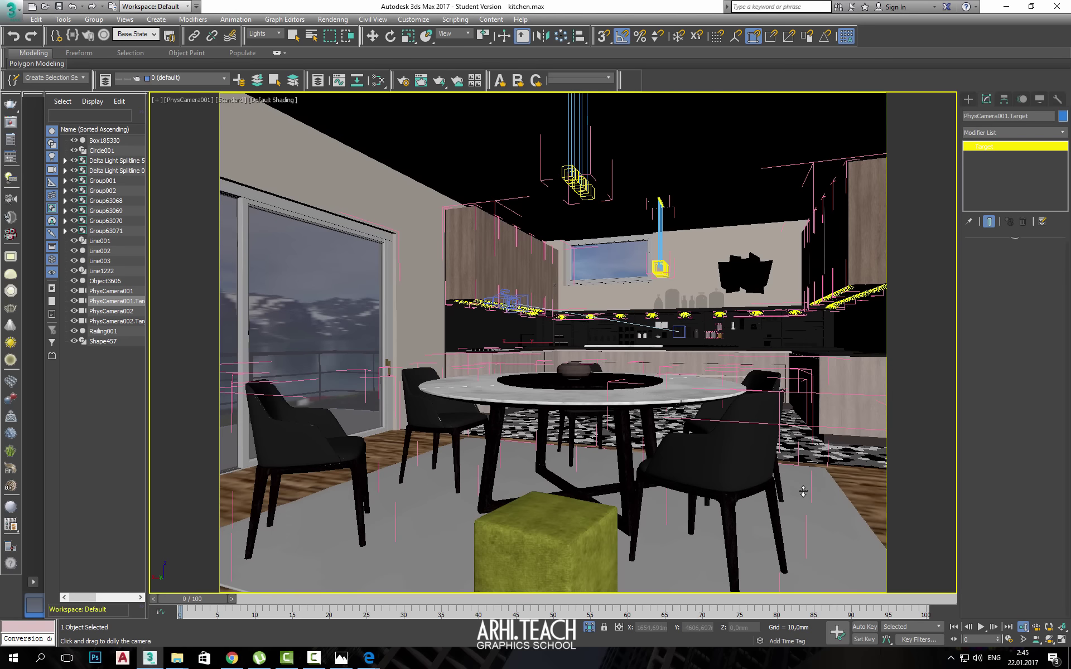
click(187, 100)
click(262, 306)
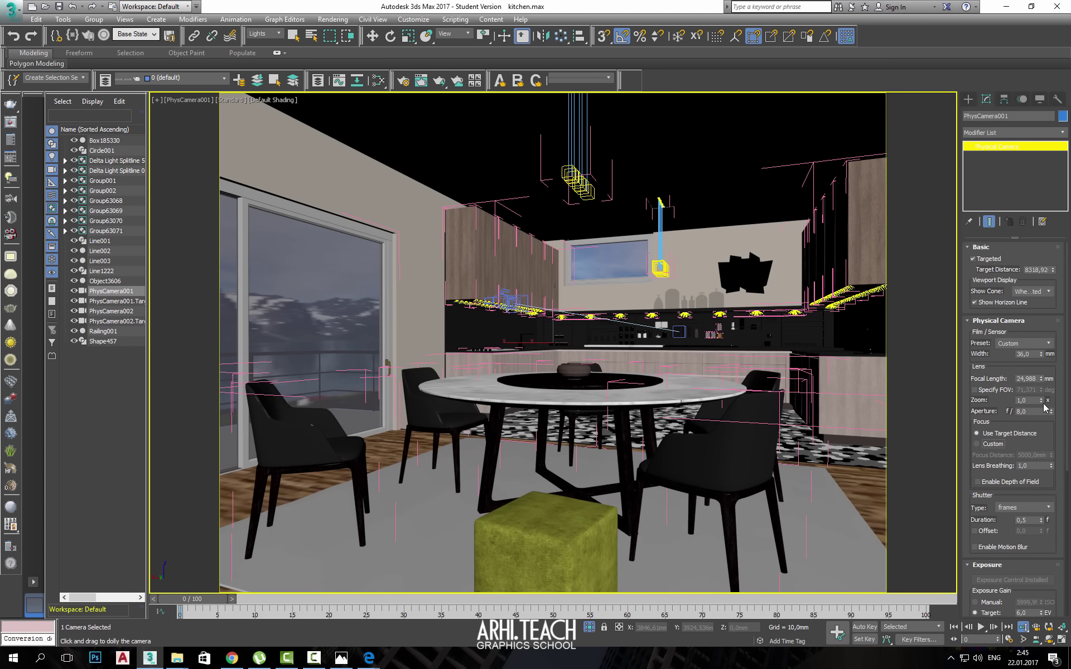
key(F10)
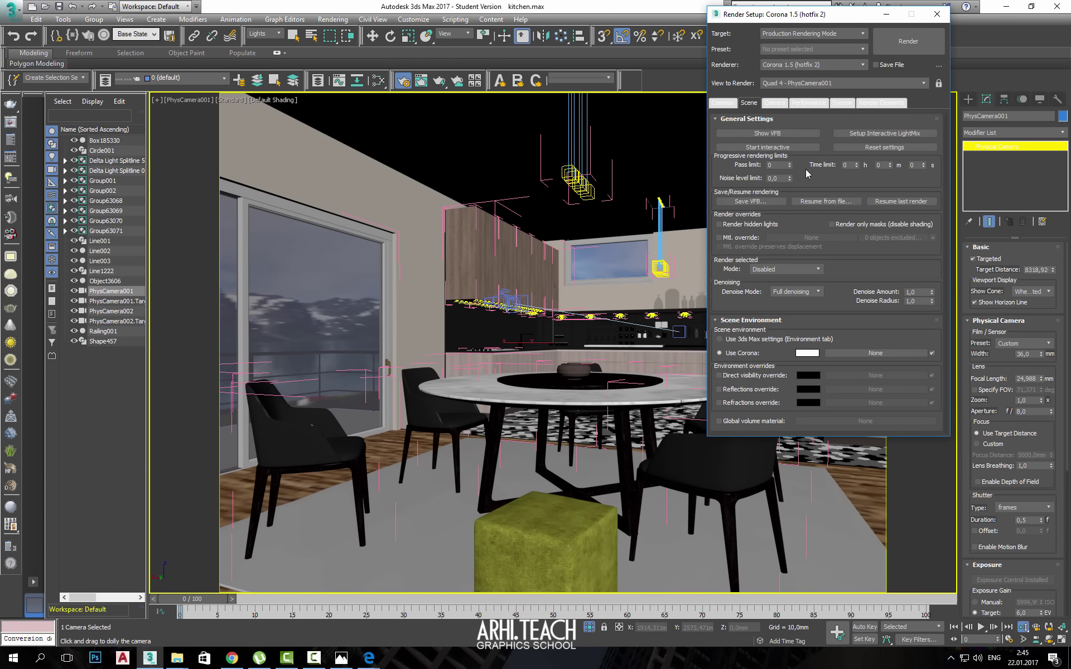
click(789, 147)
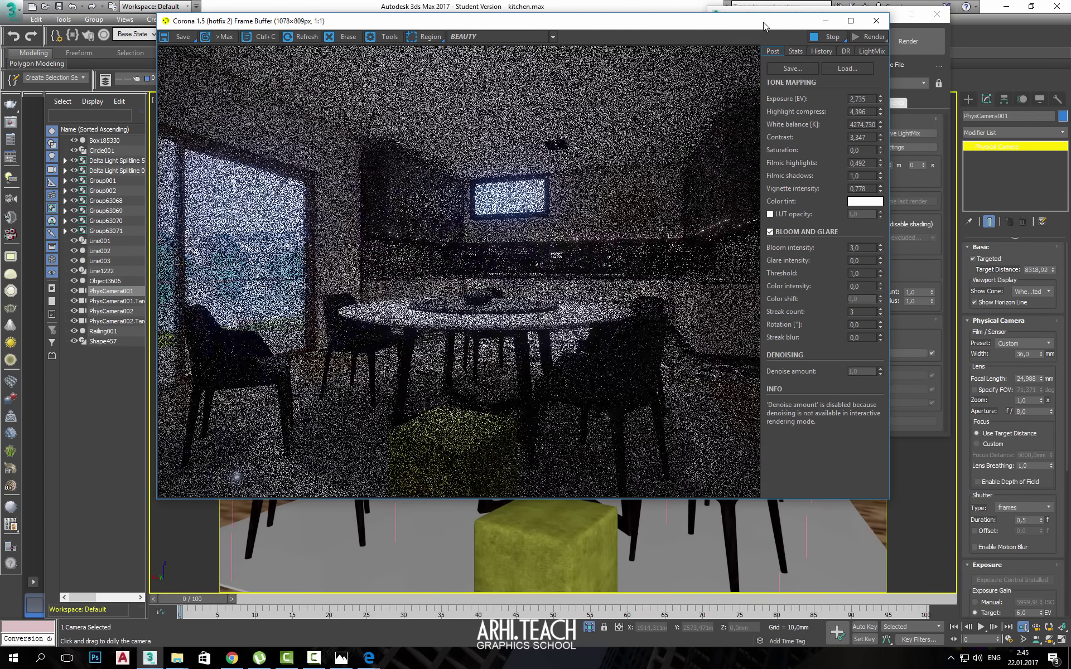
- Set bloom intensity to 2,0, open the aperture to f/6,88 and enable depth of field
text(2)
key(Return)
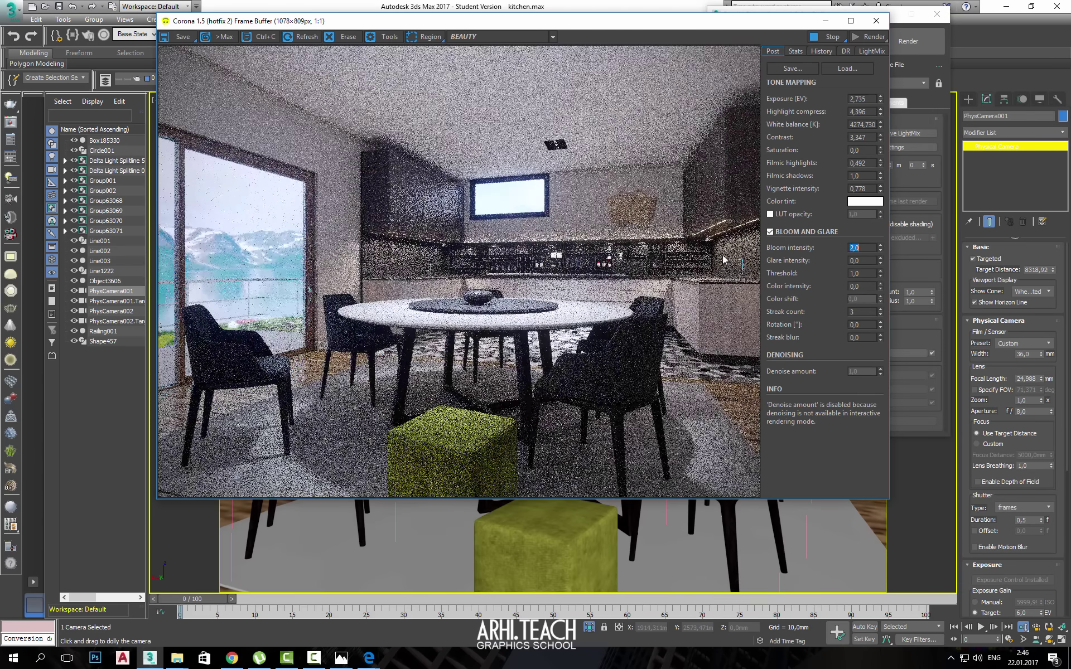
drag(1051, 412, 1053, 422)
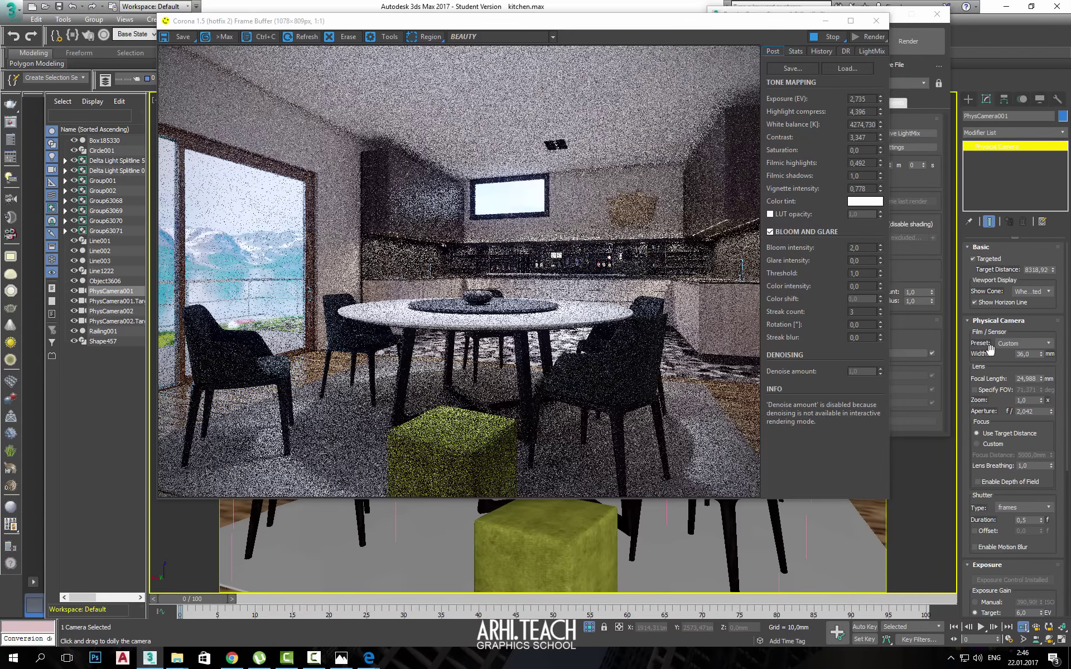
click(978, 482)
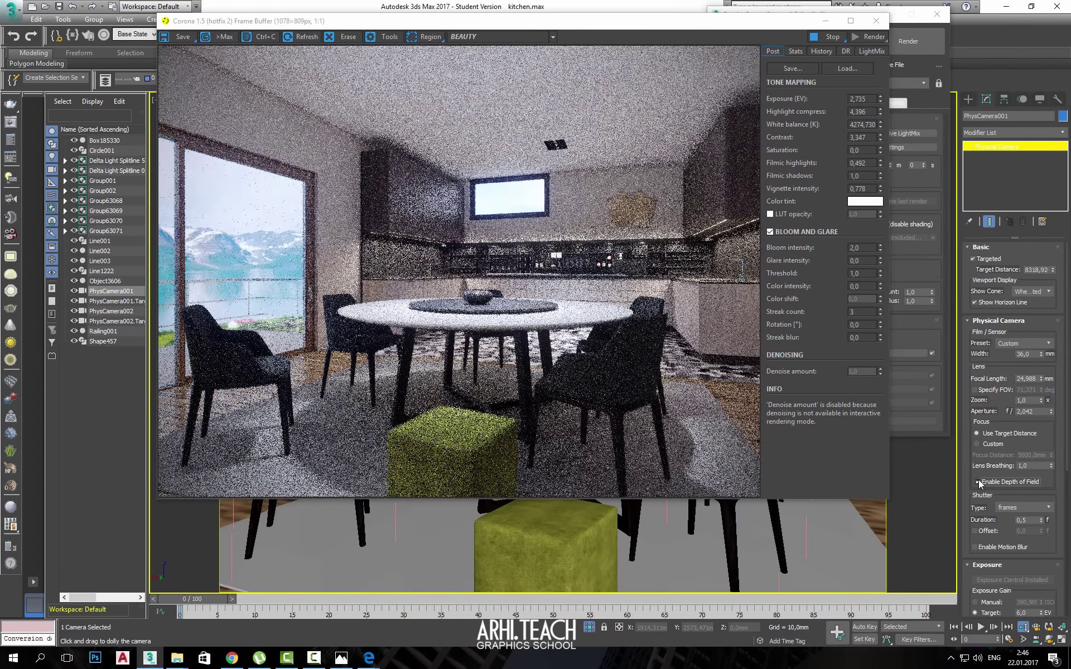
- Set the camera aperture to f/1,0, then turn depth of field back off
double_click(1026, 411)
text(1)
key(Return)
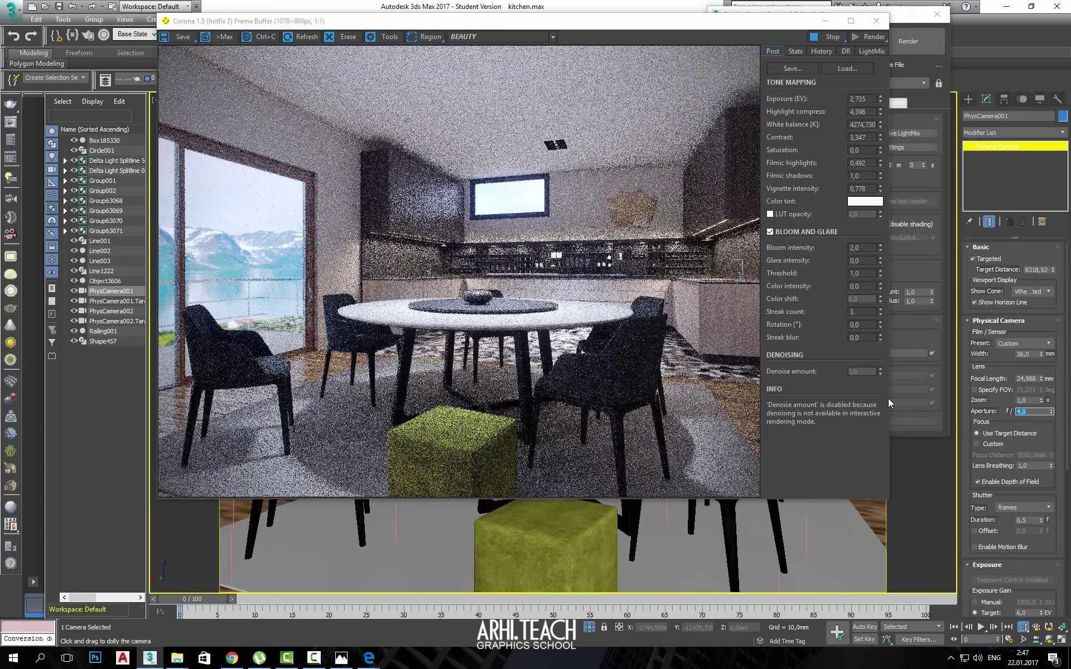
click(1005, 488)
- Start a production render, then change the aperture to f/2 and restart the render
key(shift+q)
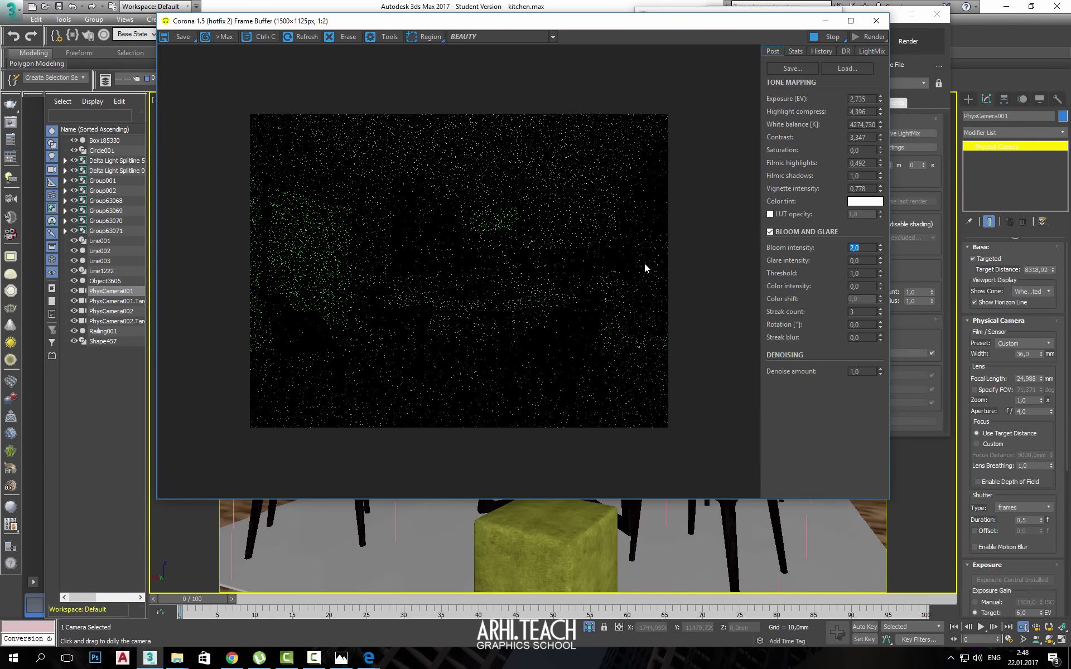
click(988, 492)
click(928, 46)
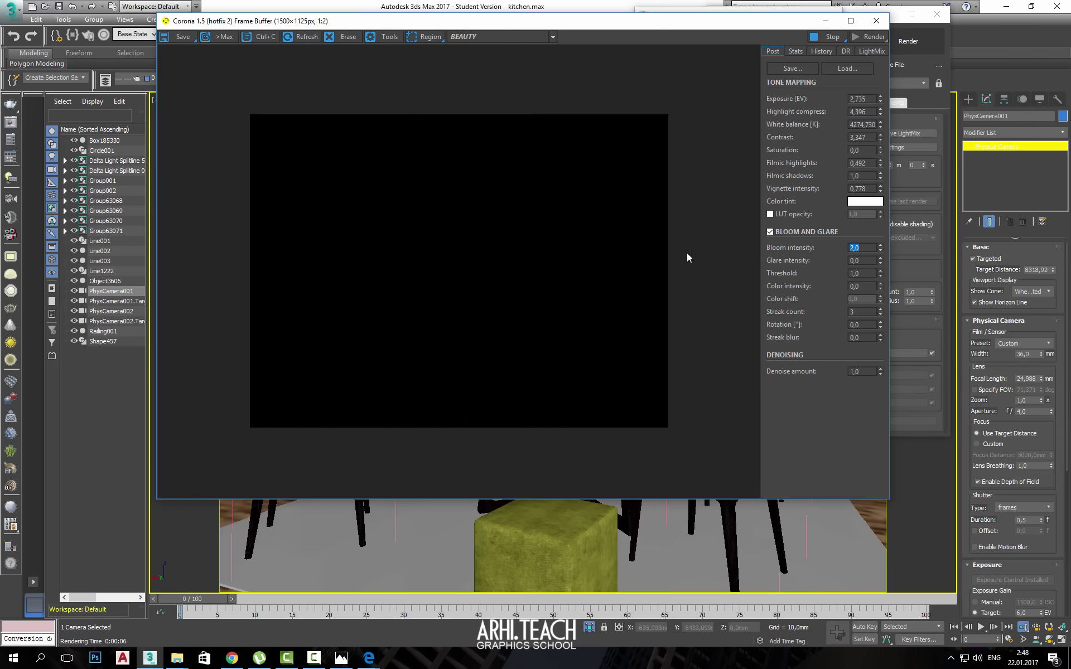
scroll(393, 386, up, 1)
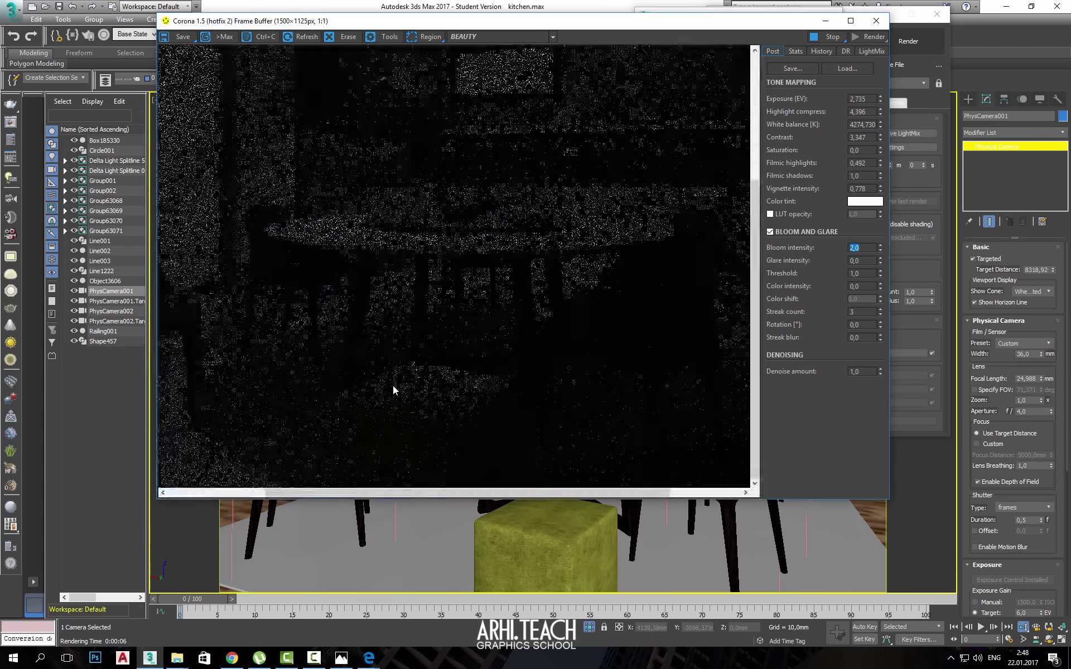
scroll(392, 386, down, 1)
scroll(581, 406, up, 1)
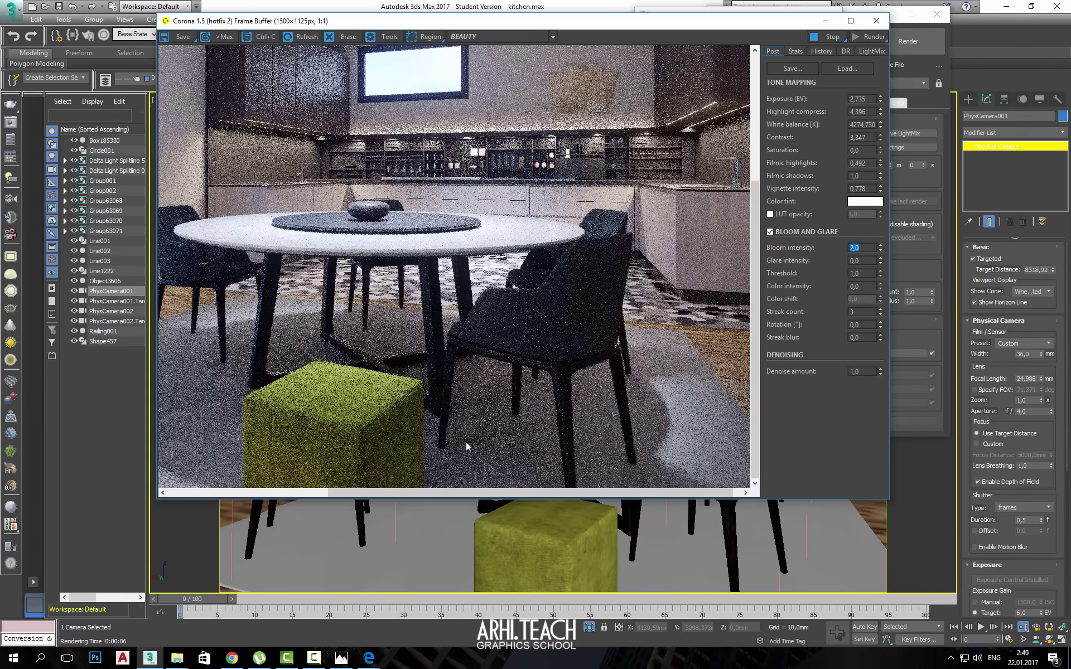
double_click(1031, 411)
text(2)
click(843, 42)
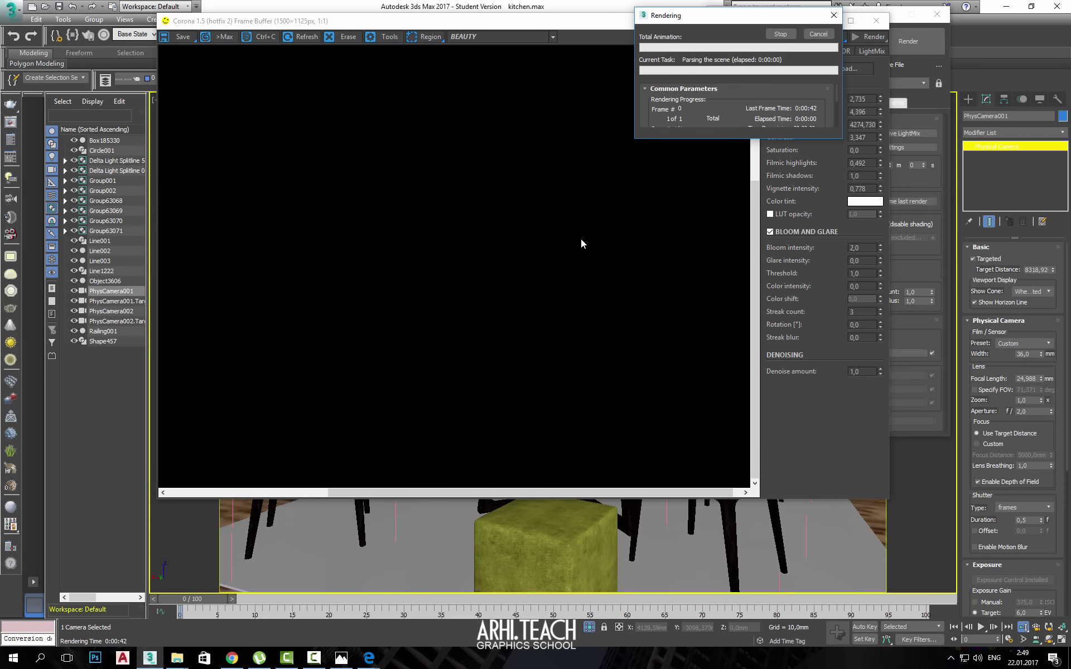
- Zoom in to inspect the render in the frame buffer, then cancel the render in progress
scroll(581, 239, down, 1)
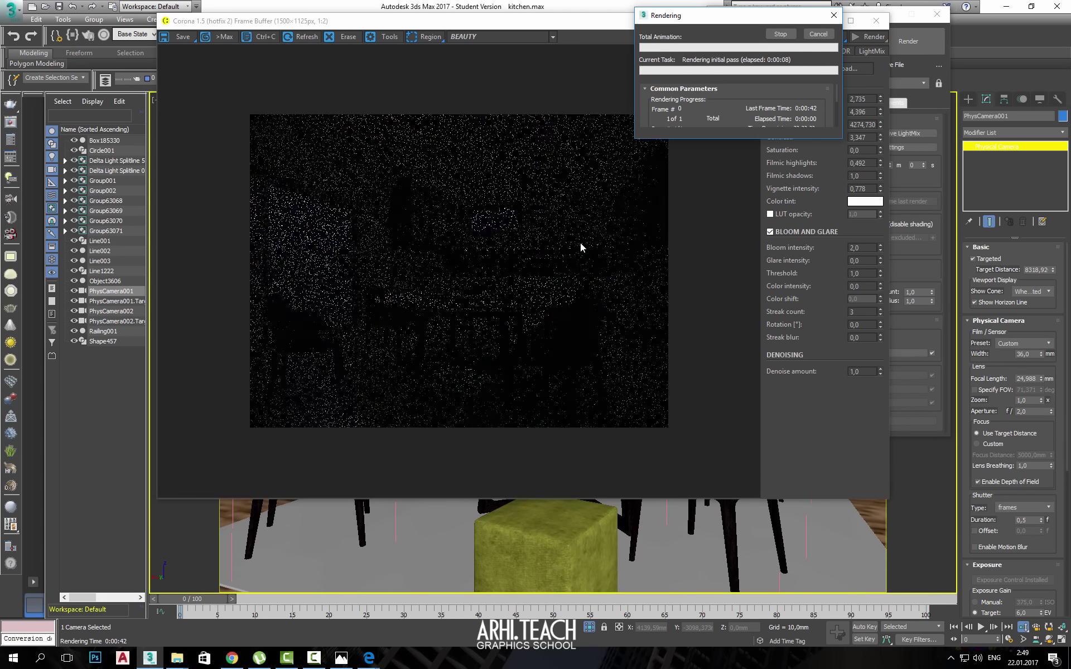
scroll(450, 311, up, 1)
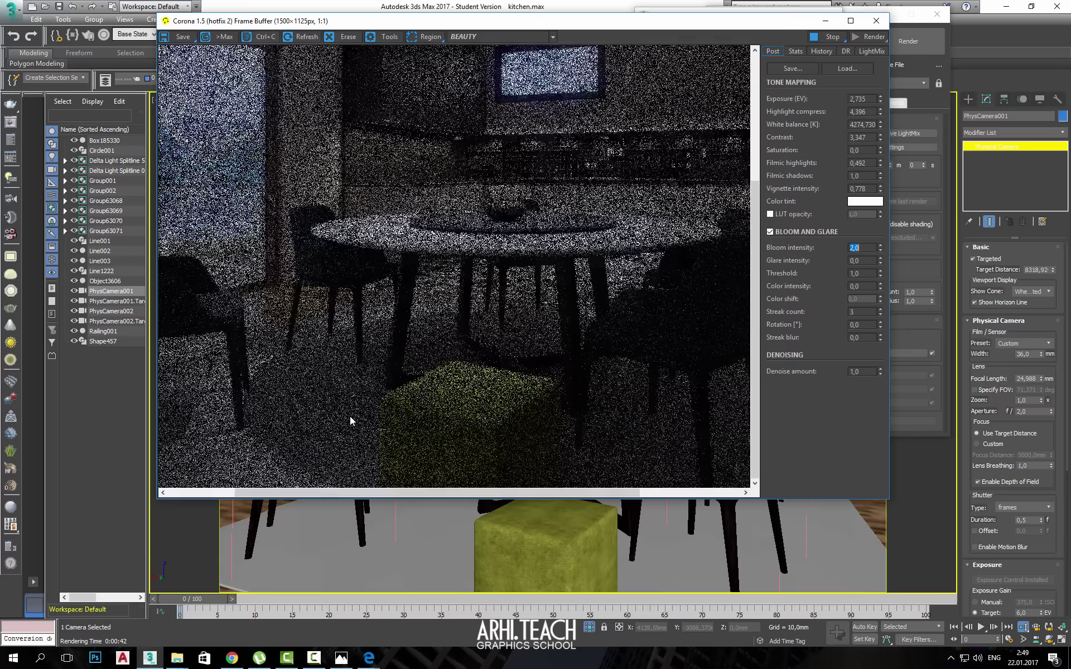
scroll(350, 416, down, 1)
scroll(351, 418, up, 1)
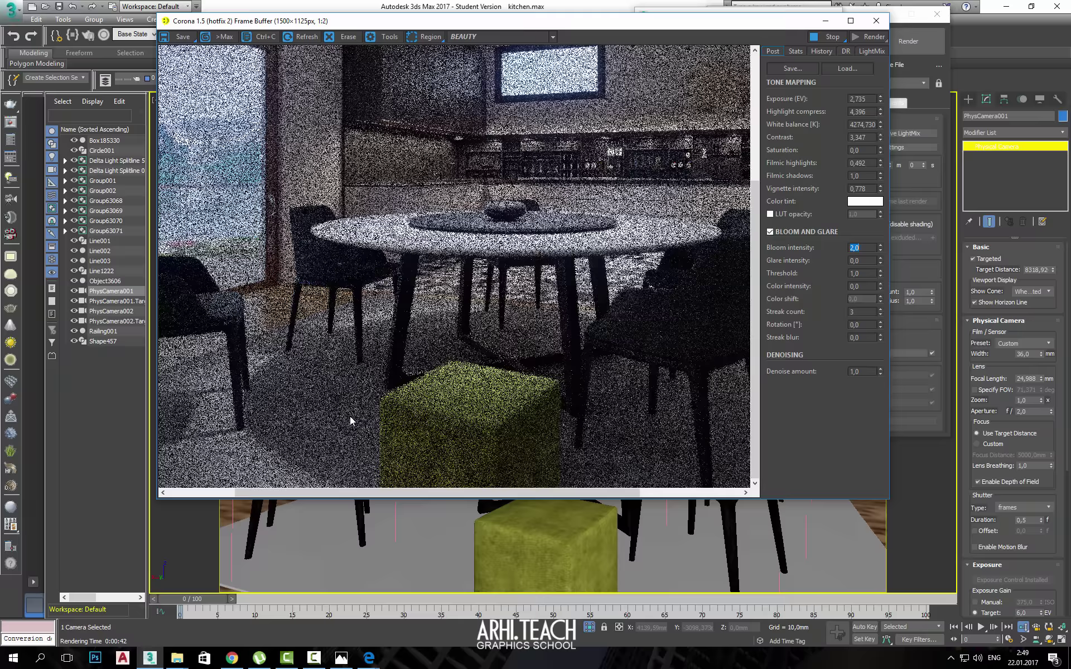
scroll(350, 418, down, 1)
scroll(350, 418, up, 1)
scroll(350, 416, down, 1)
scroll(350, 416, up, 1)
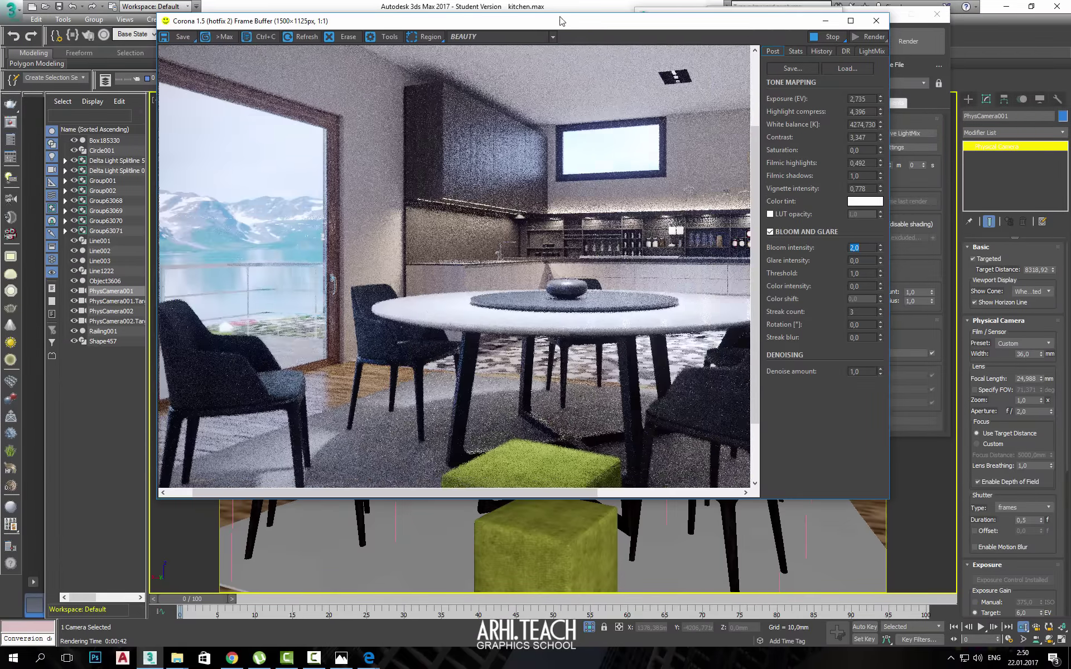
drag(561, 21, 582, 96)
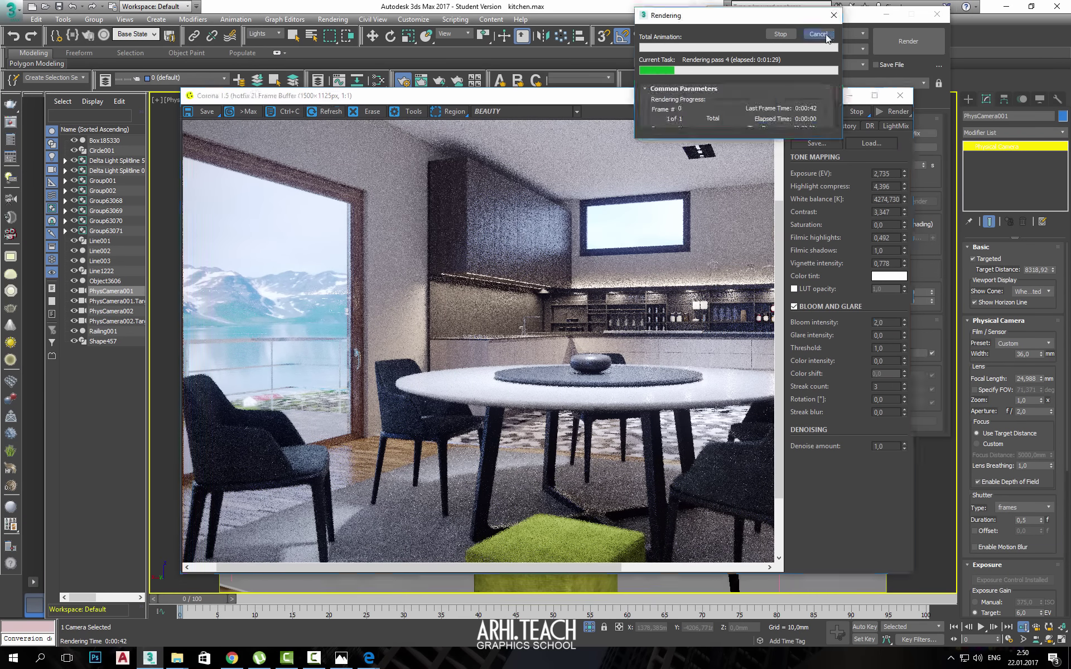
click(616, 342)
- Select the PhysCamera001 target in the Top view
key(t)
scroll(617, 342, up, 5)
click(116, 301)
key(w)
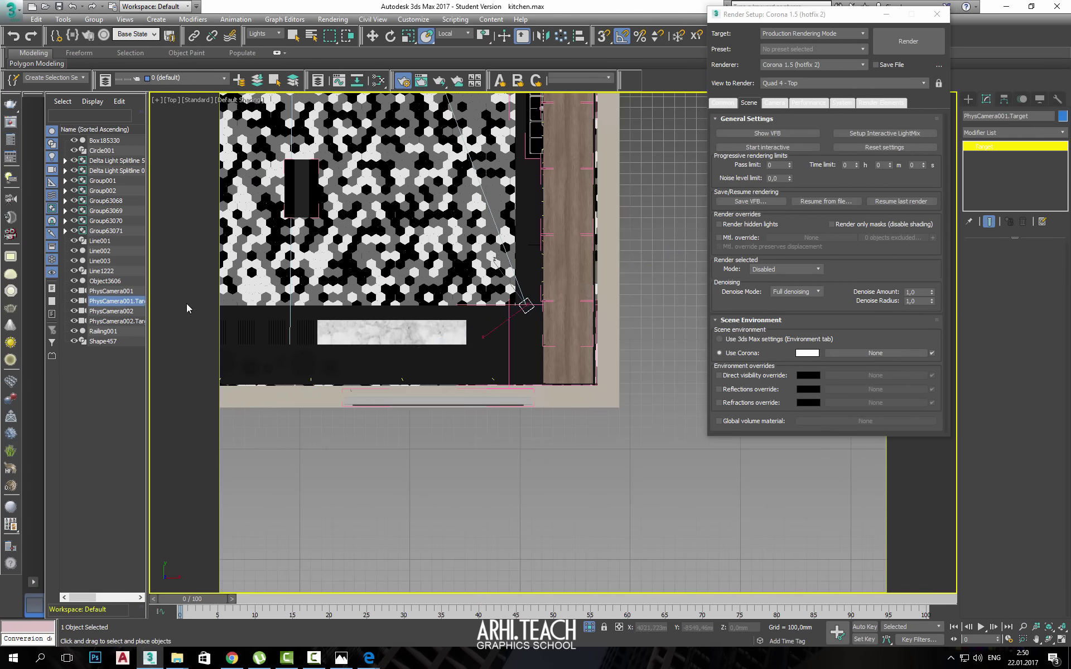
scroll(479, 221, down, 2)
- Switch the viewport to PhysCamera001 and render the kitchen through it
key(c)
double_click(524, 257)
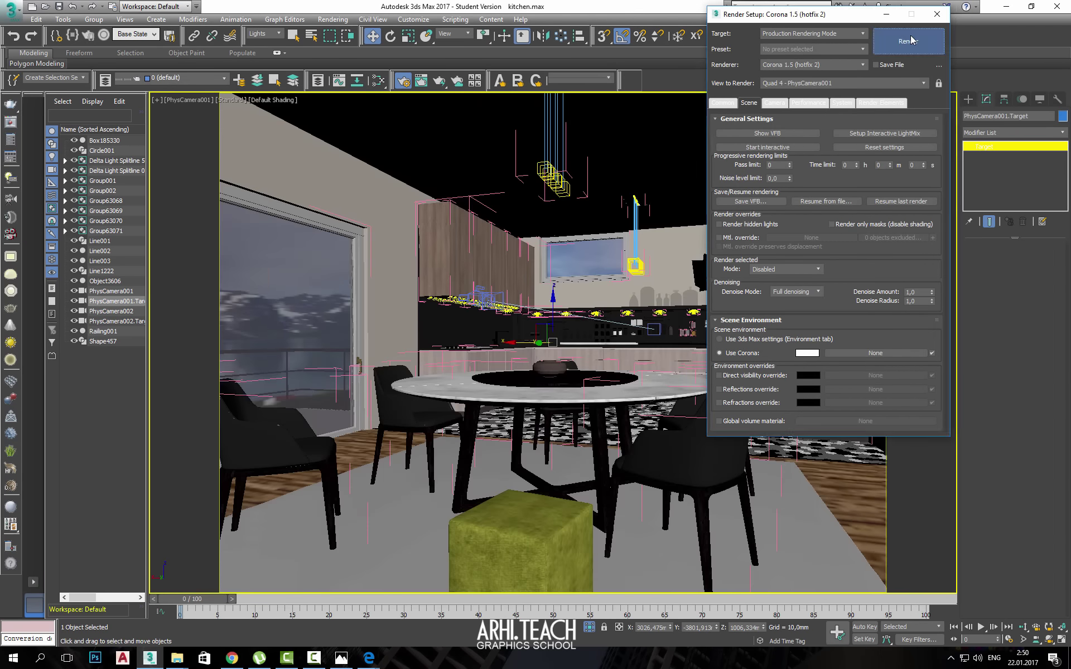
key(shift+q)
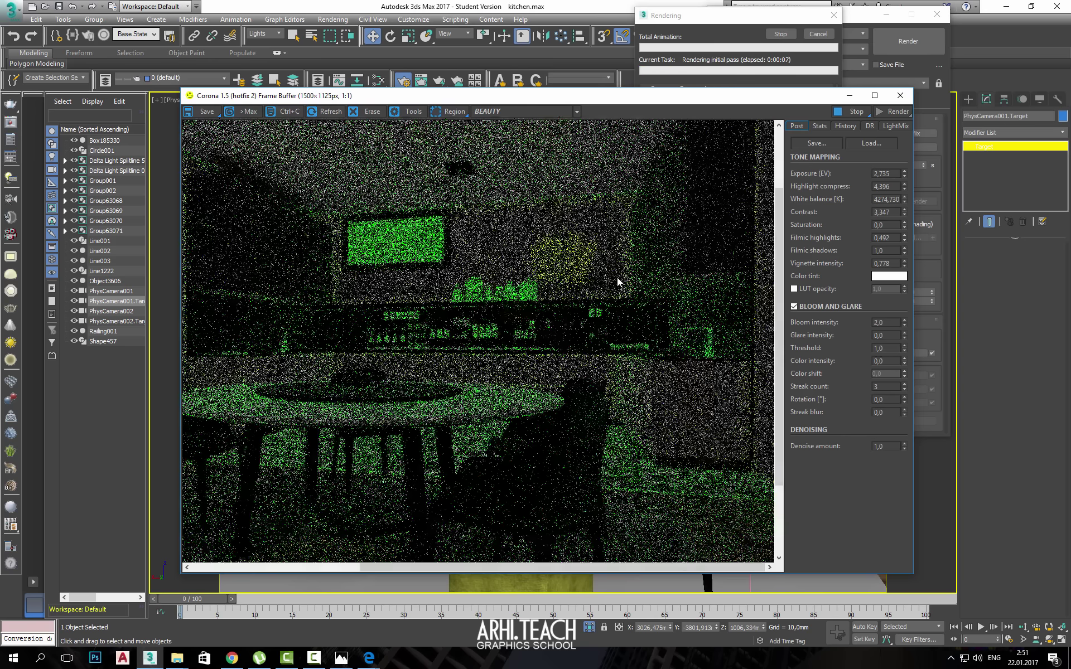
scroll(617, 276, down, 1)
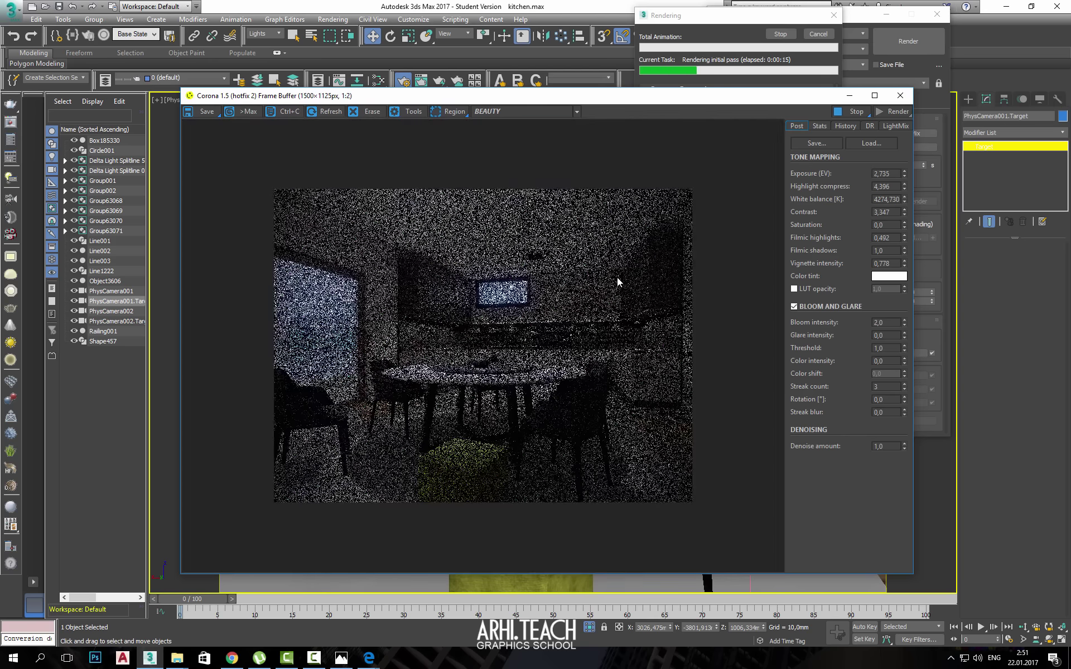
scroll(617, 276, up, 1)
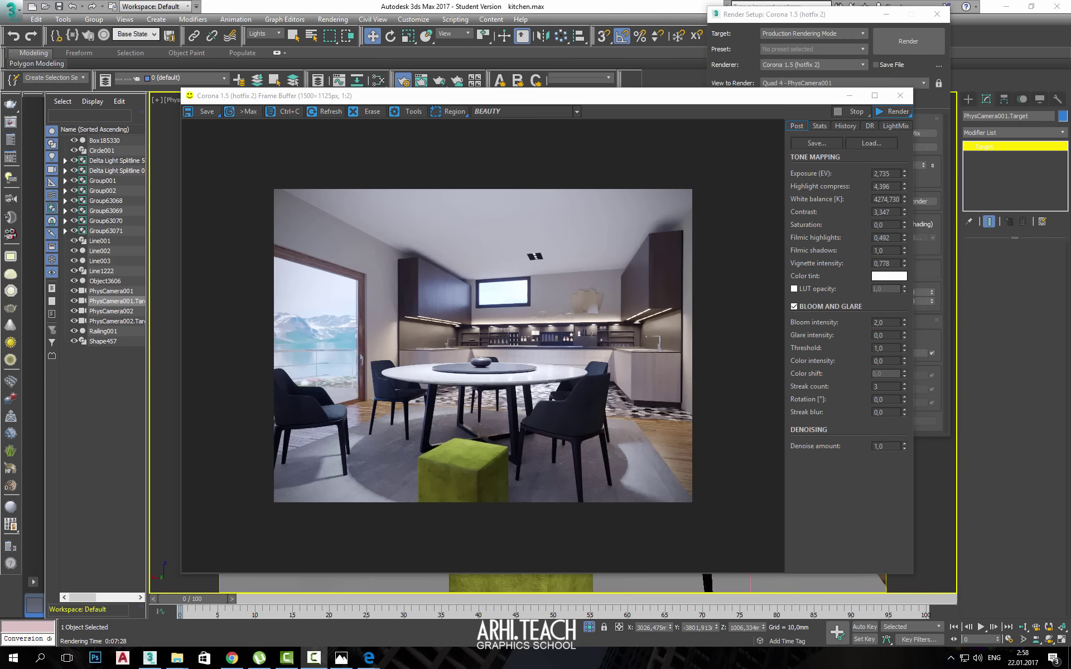
scroll(334, 354, up, 1)
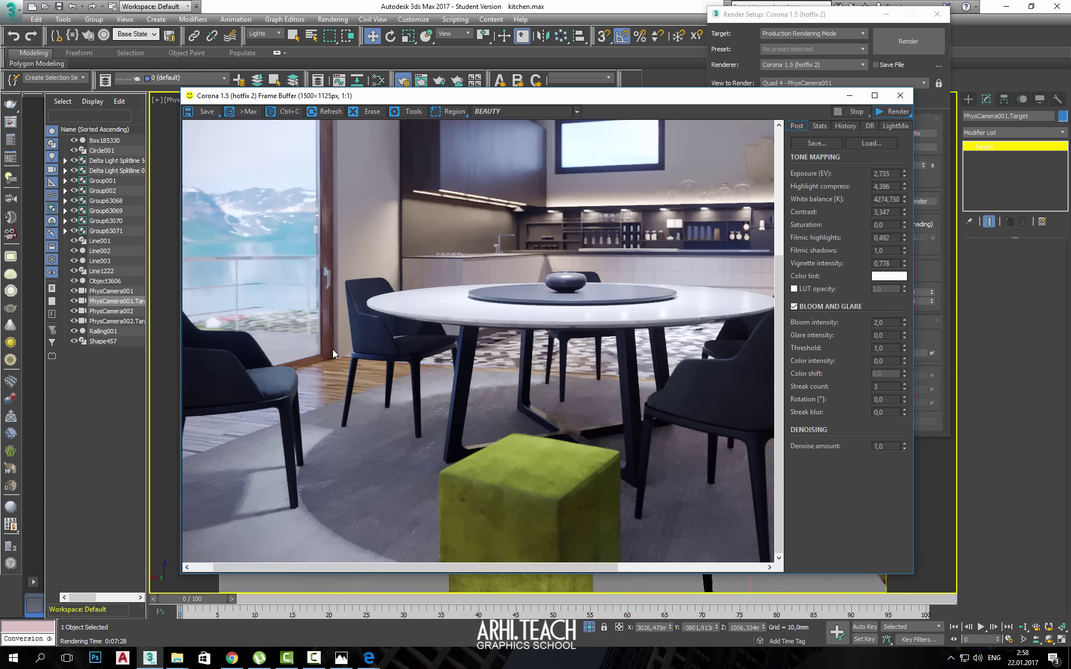
scroll(333, 354, down, 1)
- Close the render windows and isolate the kitchen walls in the Perspective view
click(900, 95)
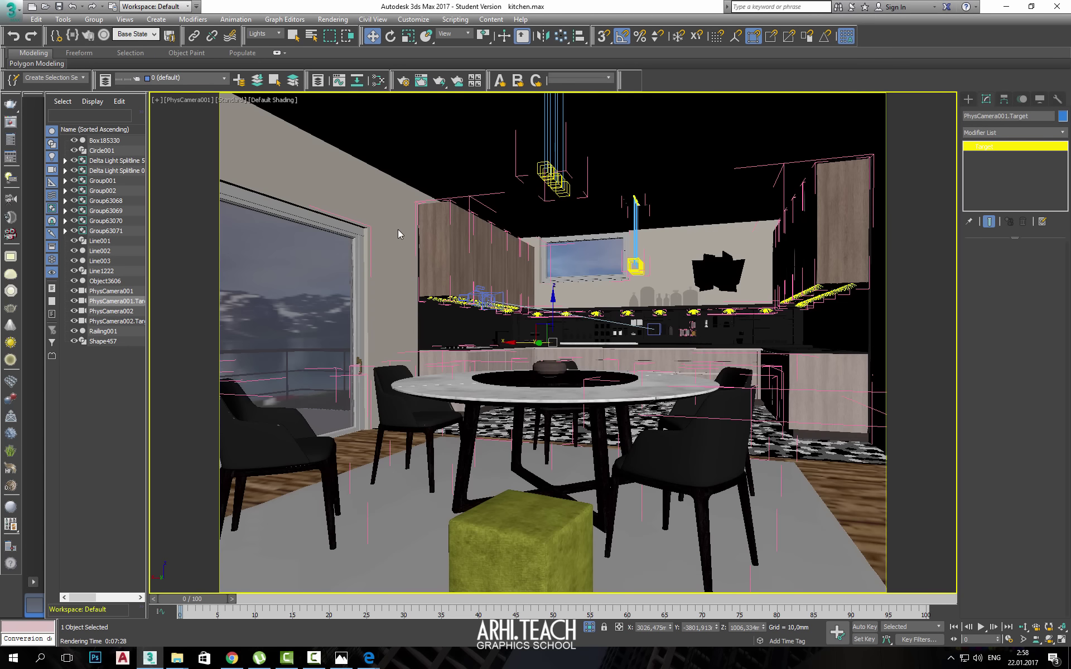
click(273, 34)
click(357, 205)
key(p)
key(alt+q)
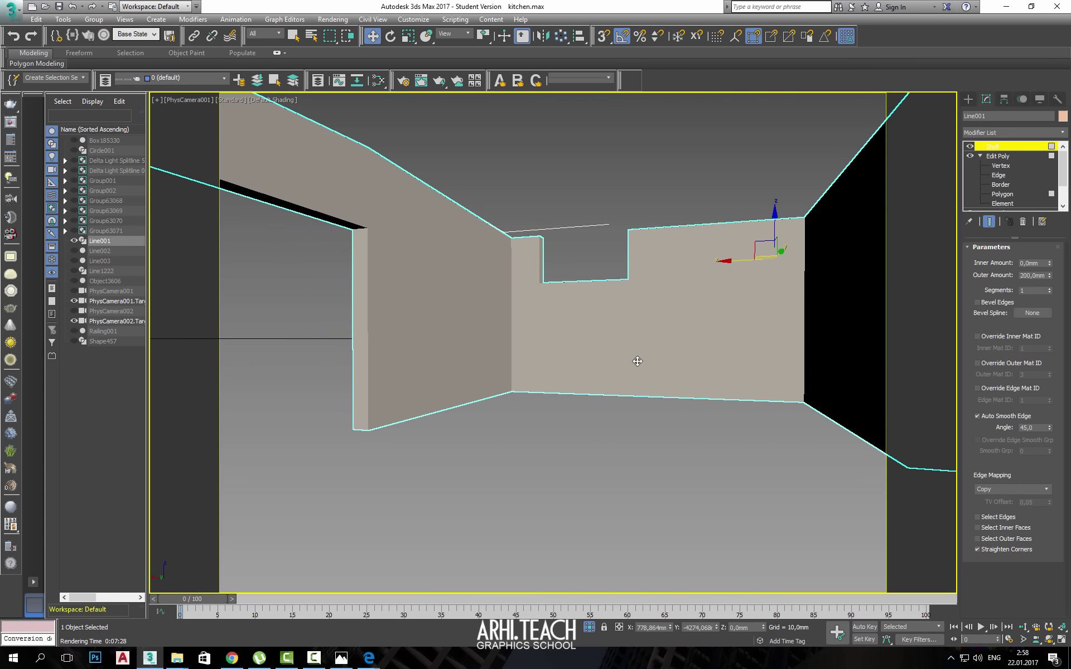
- Draw a line spline through the wall corners along the base of the walls
key(shift+l)
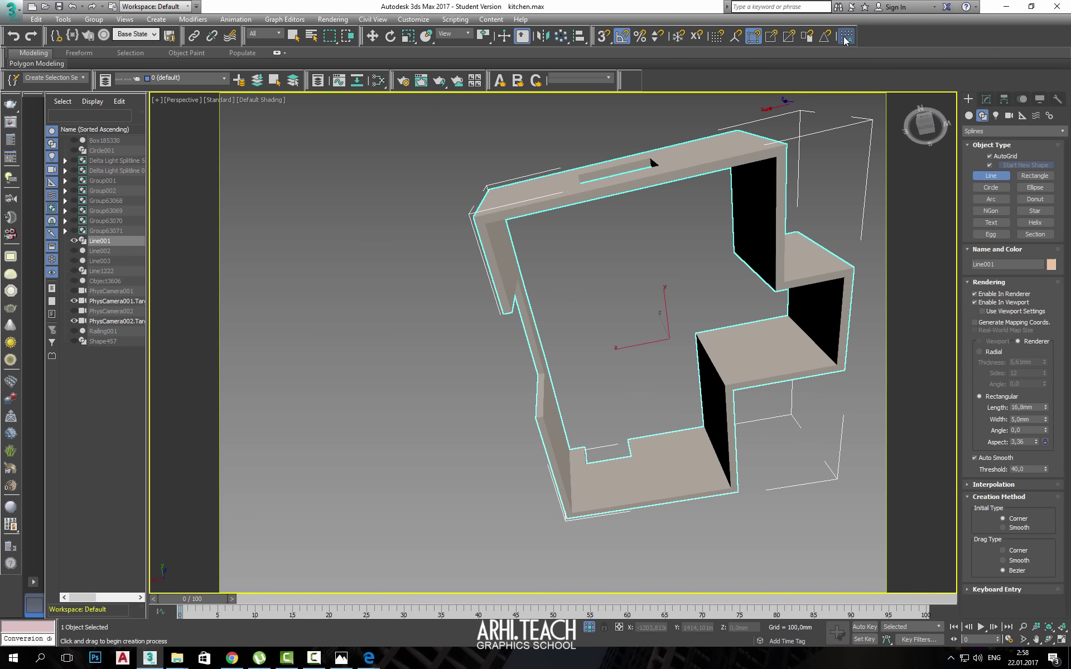
click(512, 312)
click(483, 223)
click(776, 159)
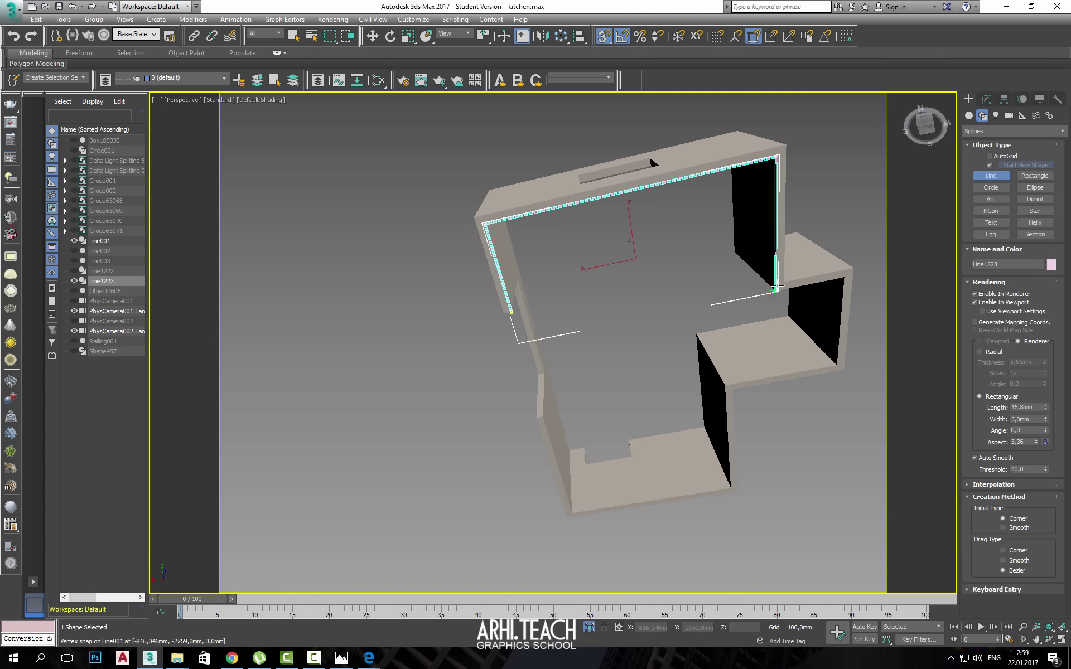
click(839, 365)
click(724, 385)
click(575, 512)
right_click(575, 512)
alt+middle_drag(574, 512, 613, 335)
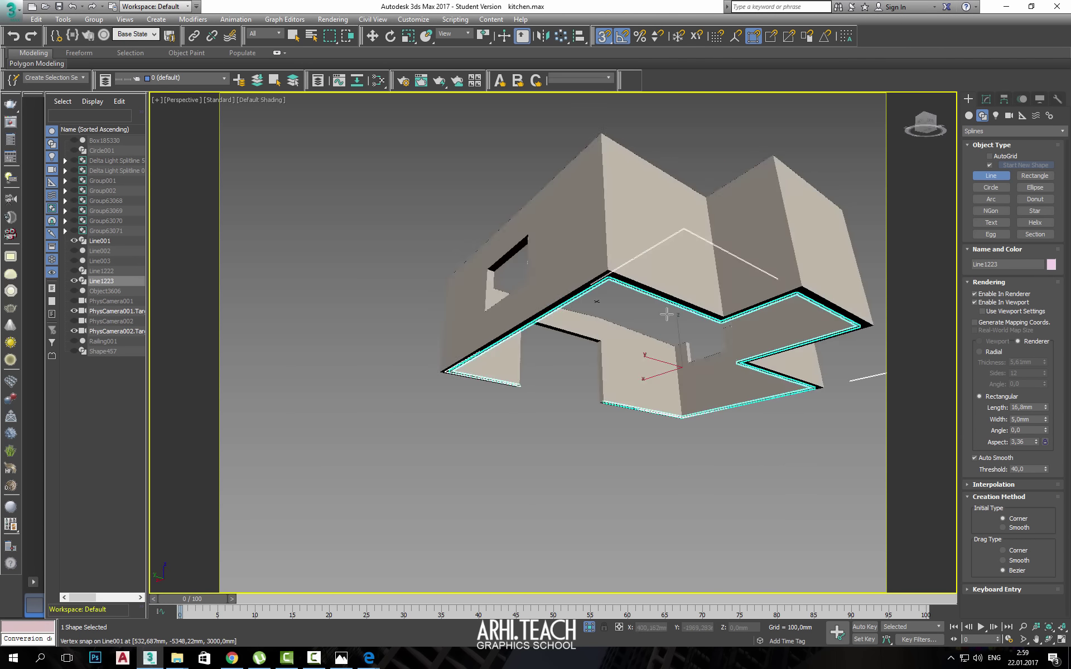
scroll(597, 312, up, 5)
scroll(863, 353, down, 1)
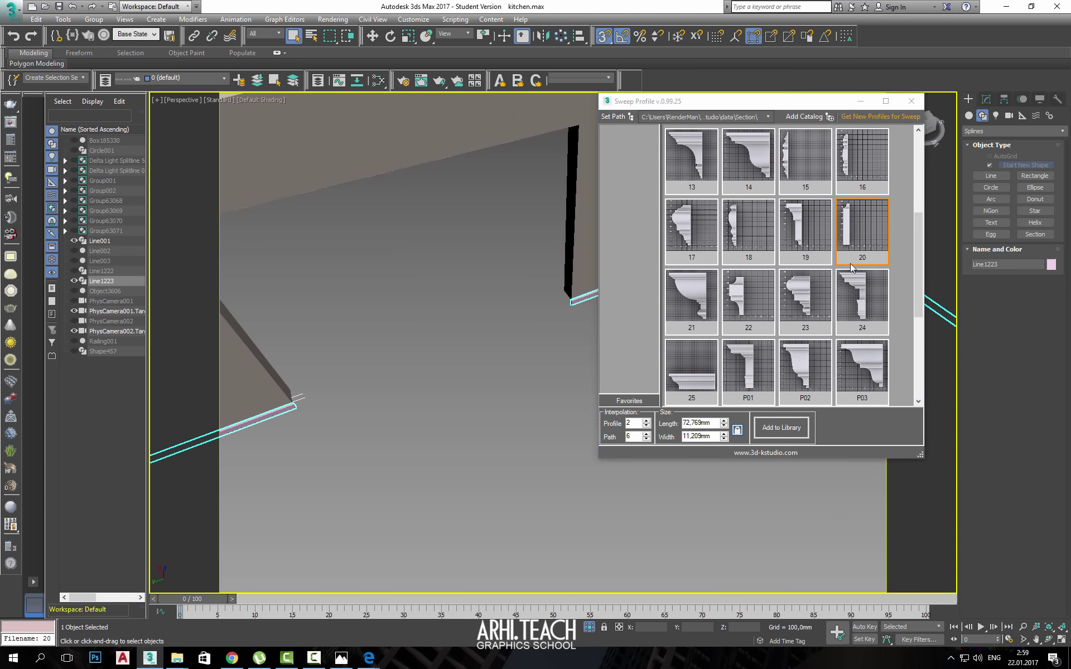
- Sweep profile 20 along the spline as skirting with Y Offset 73,336mm
double_click(862, 228)
drag(1044, 443, 1044, 424)
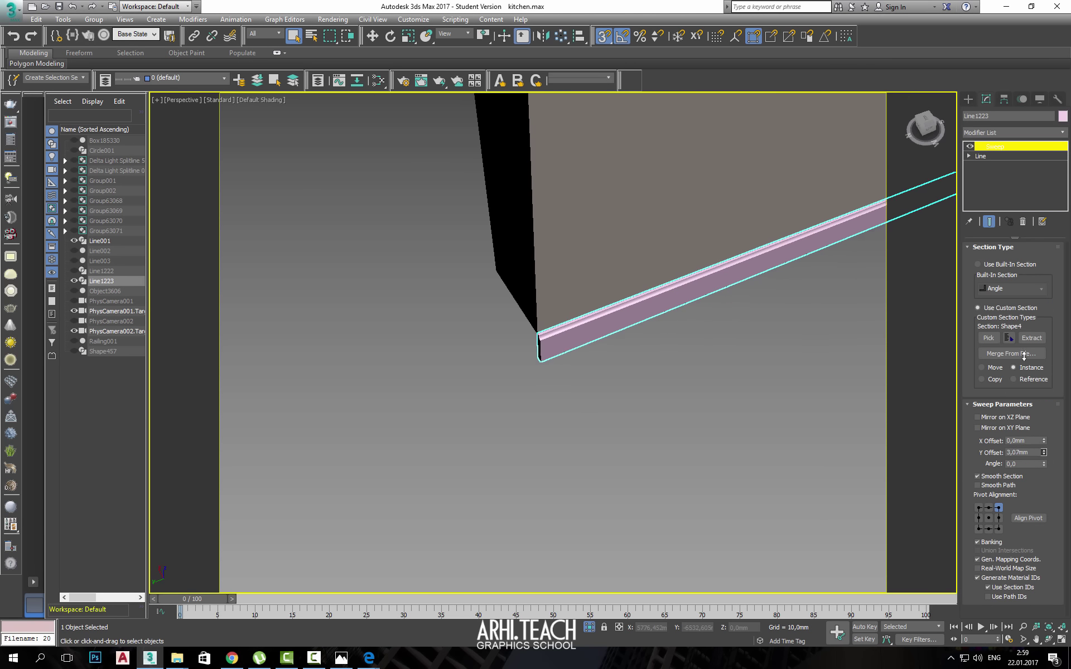
alt+middle_drag(574, 501, 613, 390)
scroll(666, 308, up, 5)
key(f)
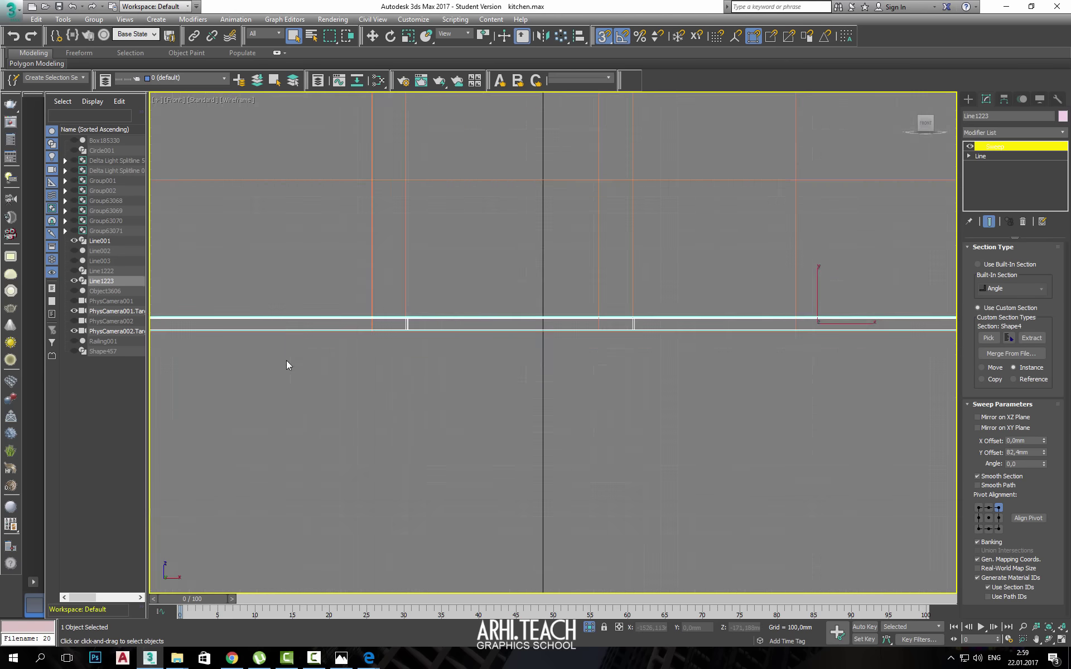
scroll(286, 364, down, 3)
drag(1044, 452, 1044, 458)
- Return to PhysCamera001 and give the moulding a new CoronaMtl with a darkened diffuse colour
key(c)
double_click(517, 252)
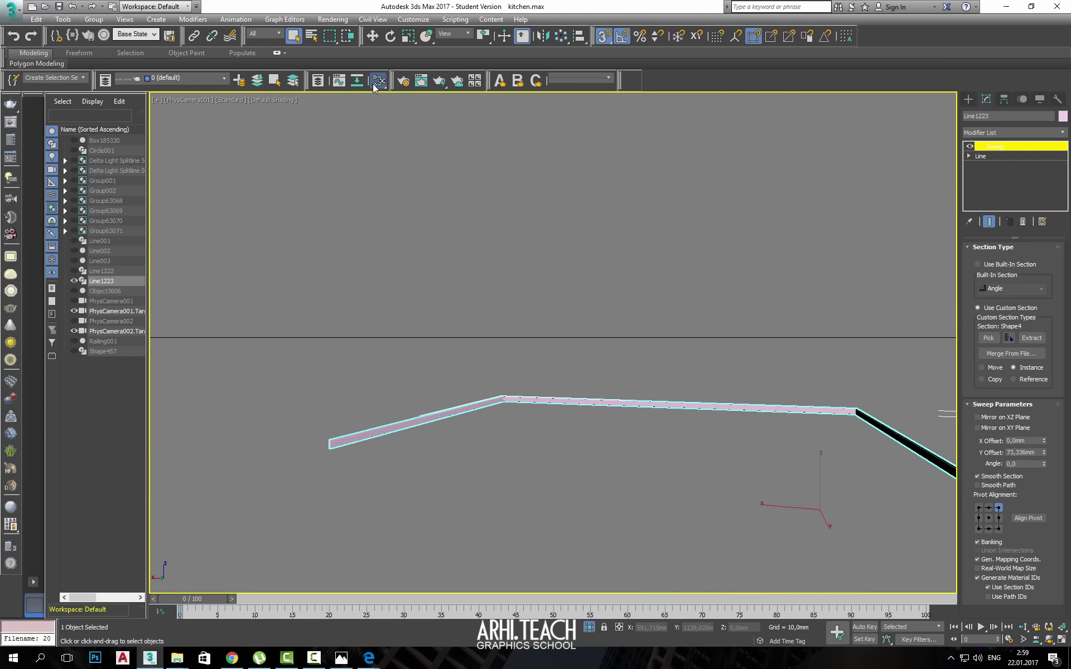
key(m)
drag(429, 538, 557, 390)
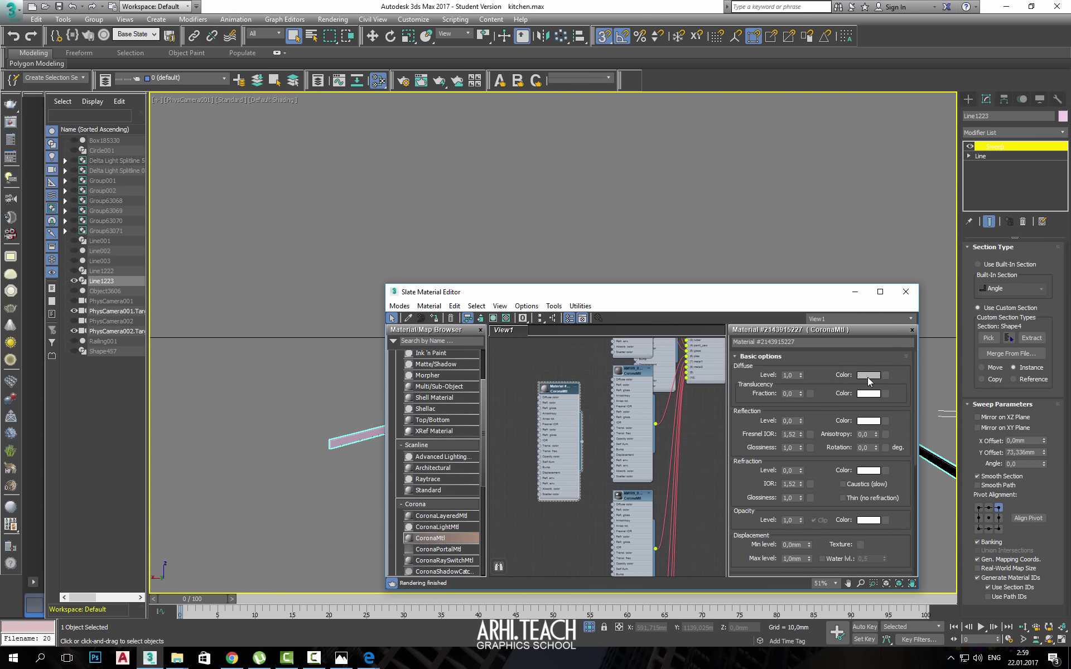
click(869, 374)
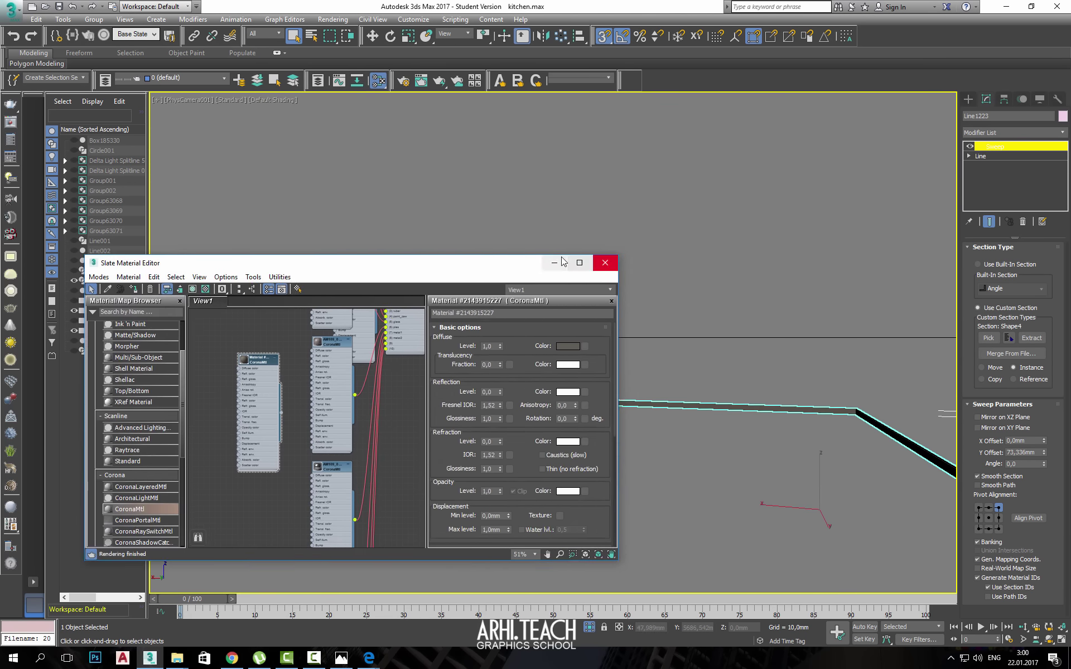
key(m)
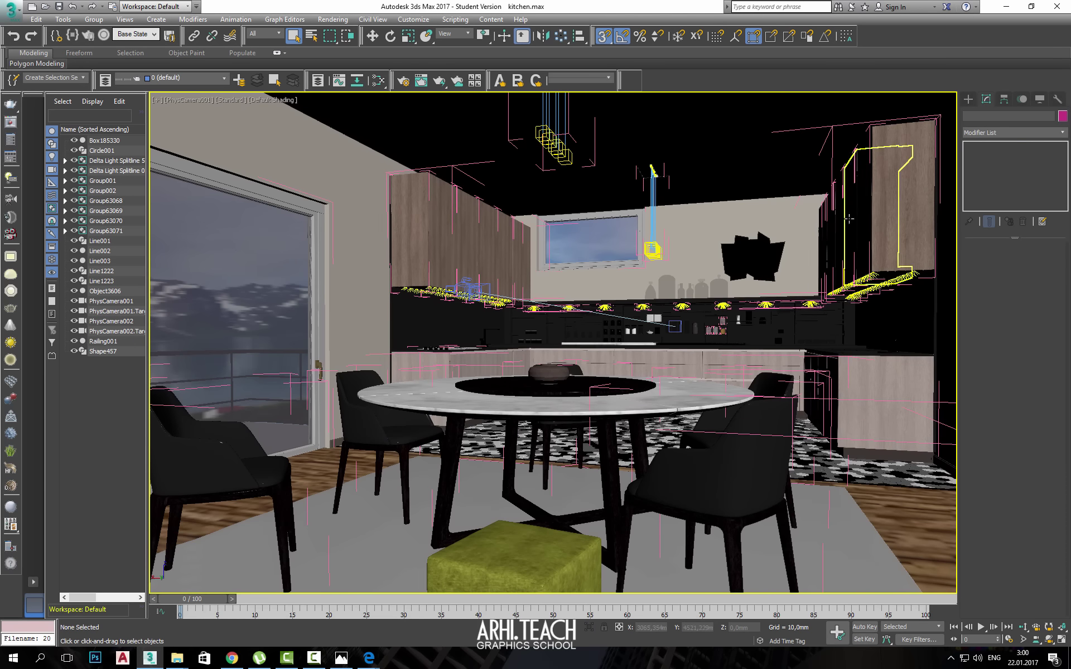
- Render the kitchen again, then snap the selected wall vertices to the window edge
click(456, 81)
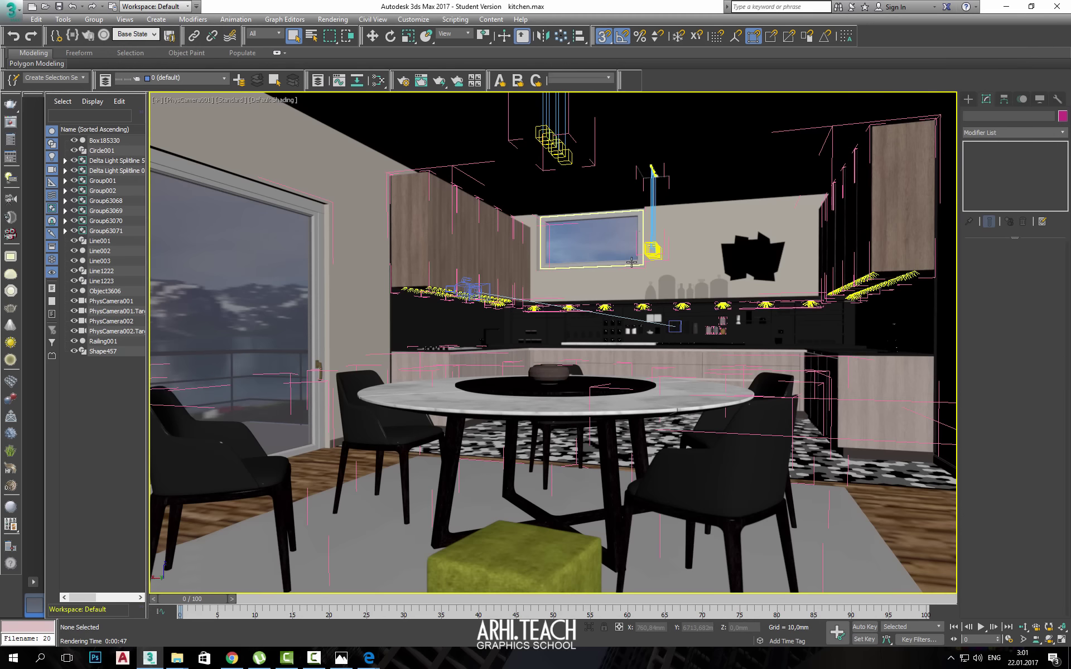
key(w)
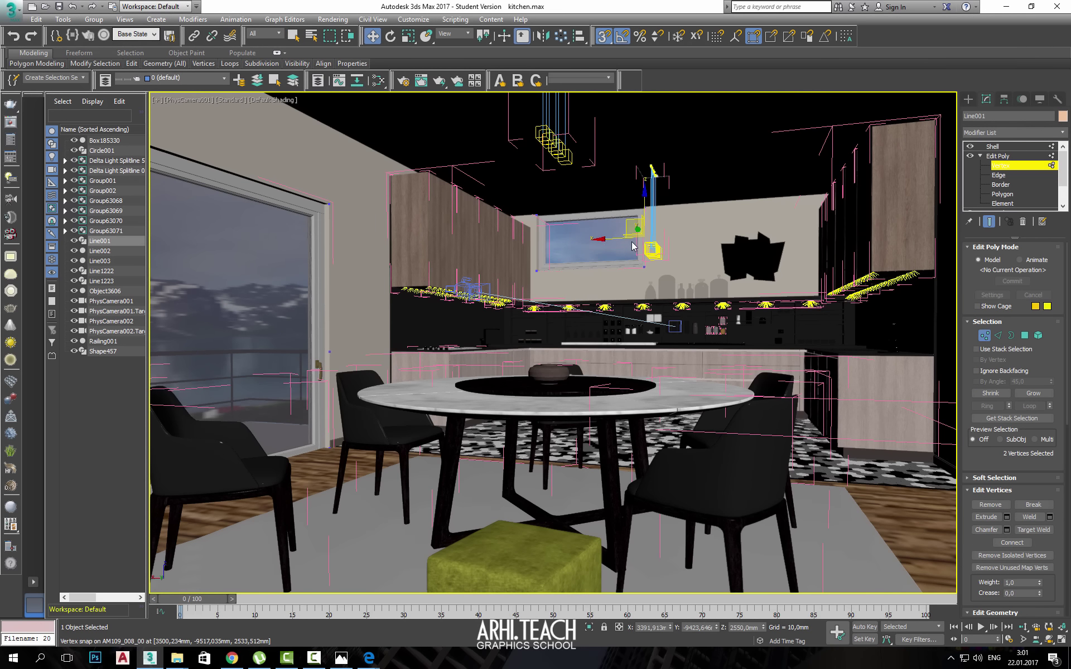
drag(644, 238, 623, 235)
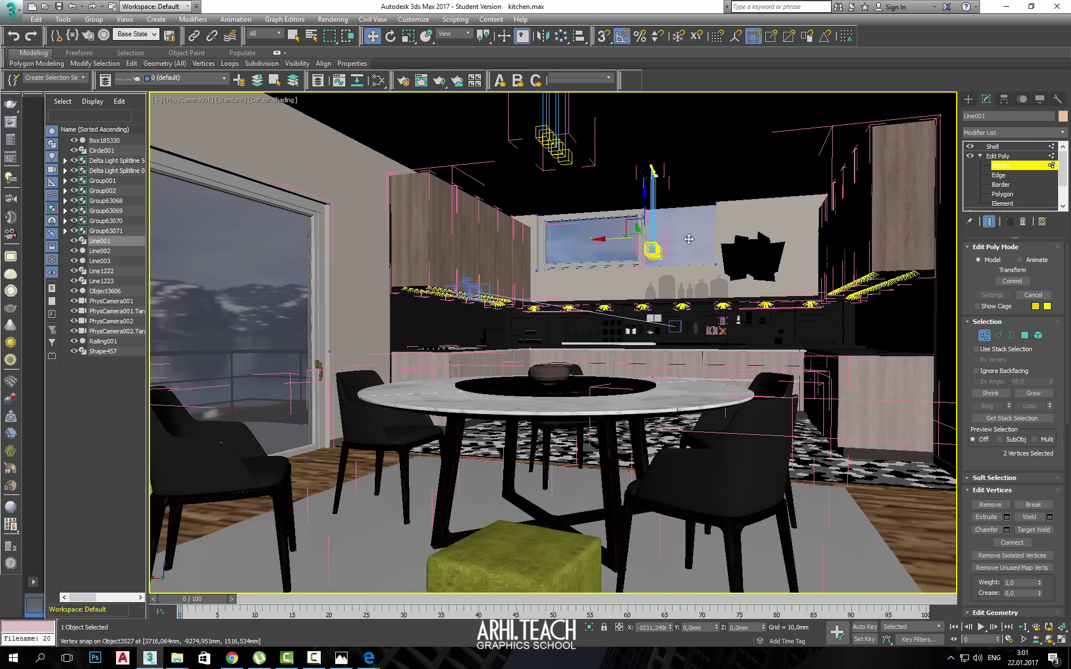
- Select the window group Group63071, then the black object Element556
click(649, 223)
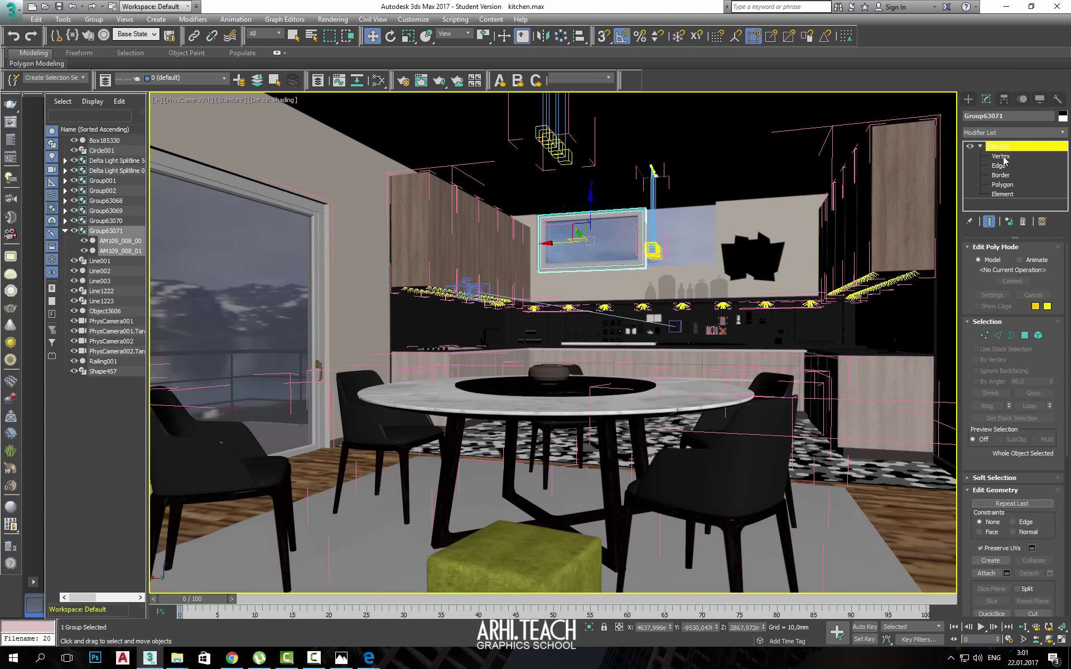
key(1)
click(766, 221)
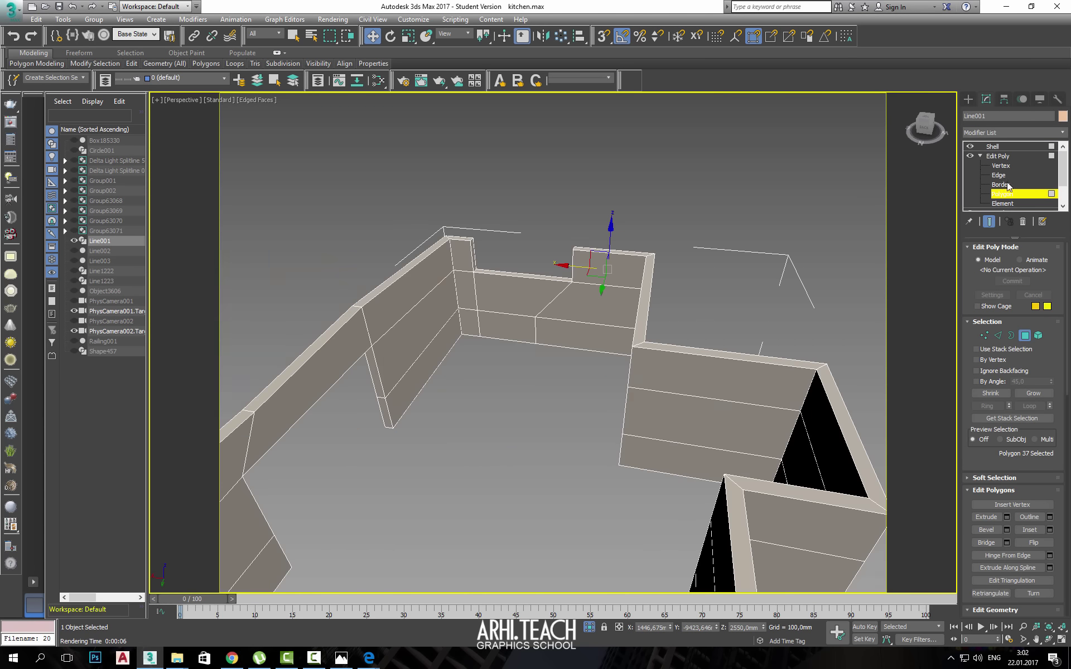
- Add an Edit Poly modifier to the walls and select the loop of top wall faces
scroll(1021, 172, down, 2)
click(1013, 132)
click(999, 357)
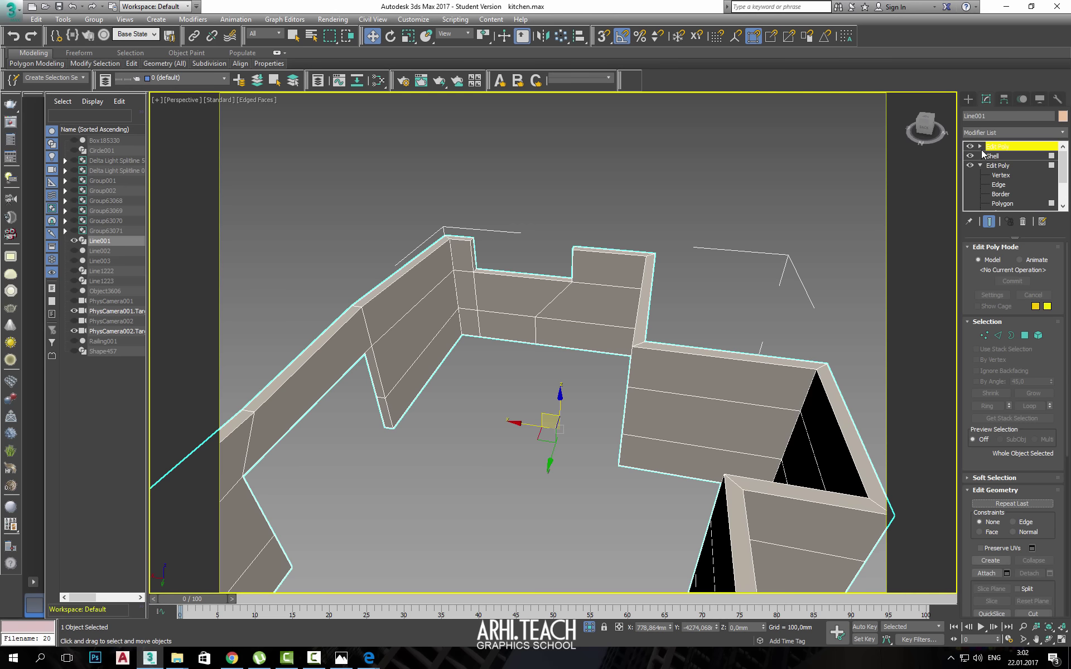
click(1002, 185)
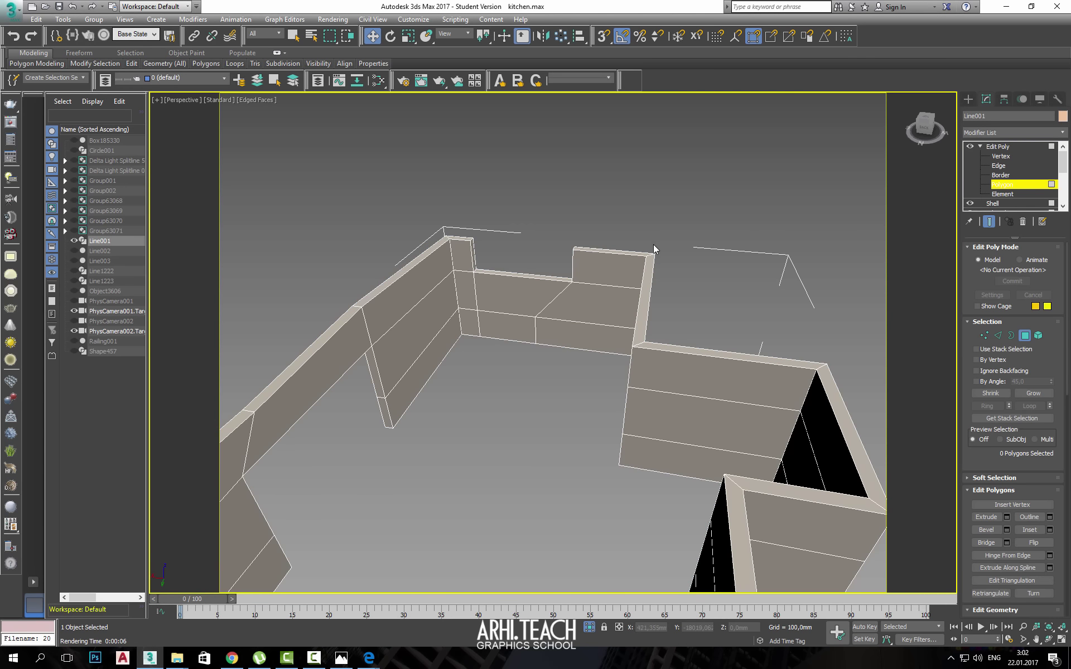
shift+click(652, 347)
scroll(577, 287, down, 3)
scroll(457, 313, up, 5)
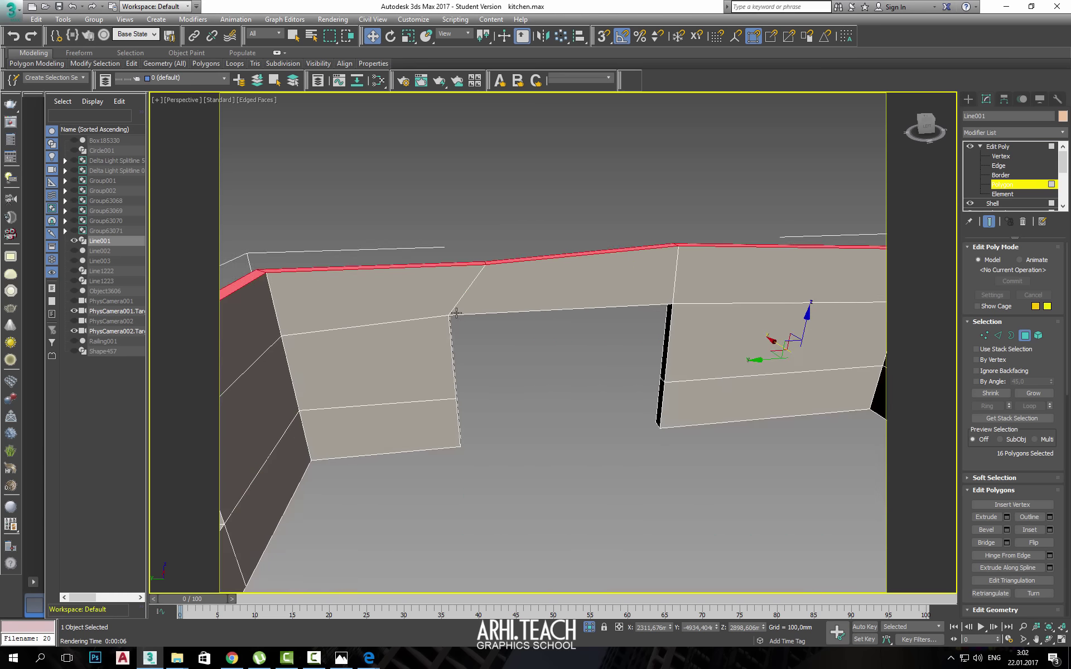
drag(965, 550, 1010, 177)
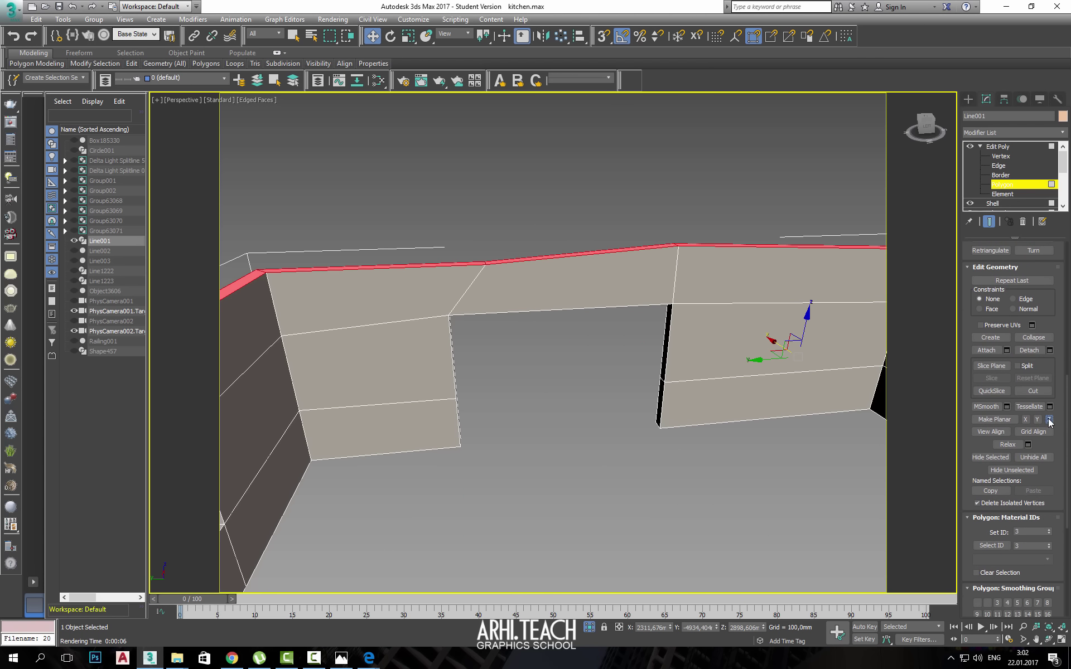
scroll(565, 238, down, 4)
scroll(566, 237, up, 1)
- Through PhysCamera001, raise the wall-top faces to Z 3012,693 mm with Move Transform Type-In
key(c)
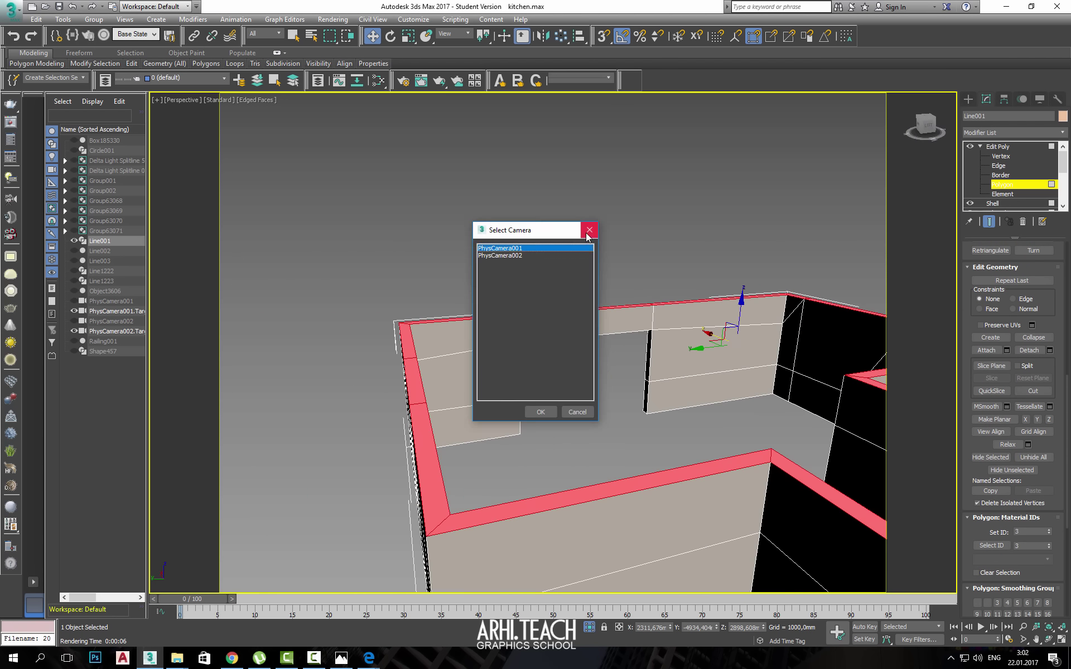
key(Return)
click(590, 628)
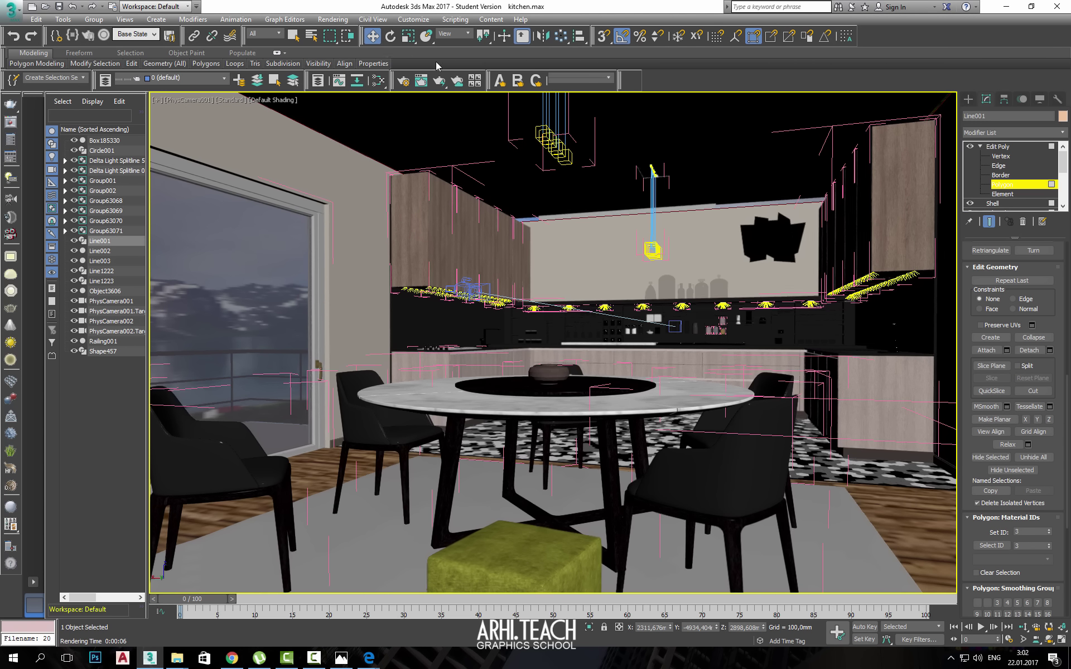
right_click(372, 36)
drag(900, 150, 885, 151)
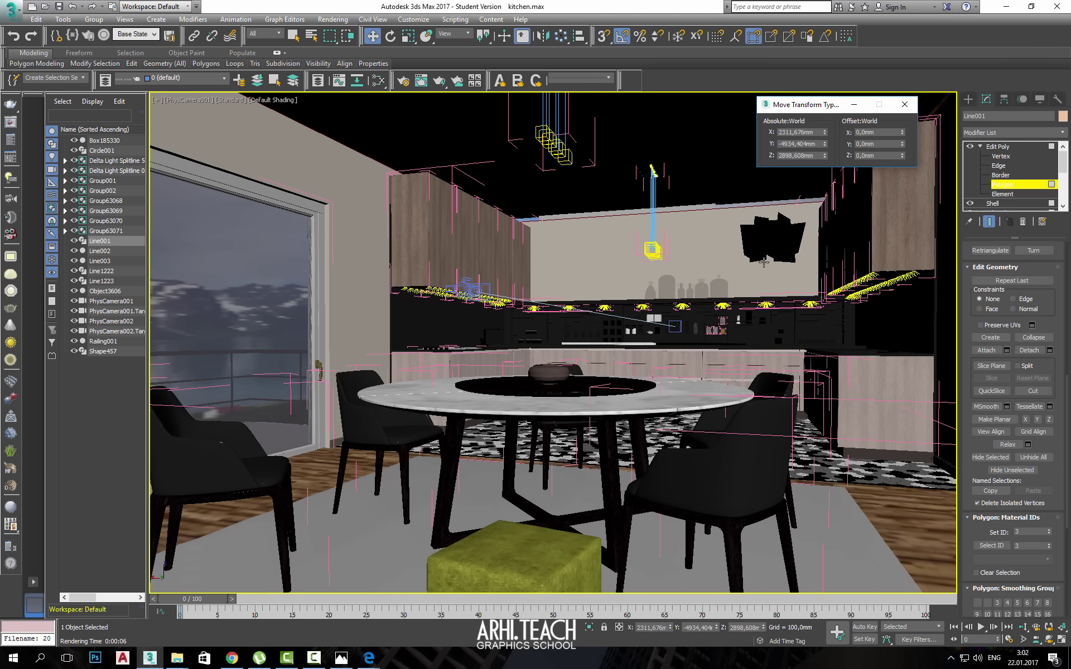
- Check the walls in wireframe, exit Polygon level and isolate Line001 in Perspective view
key(alt+q)
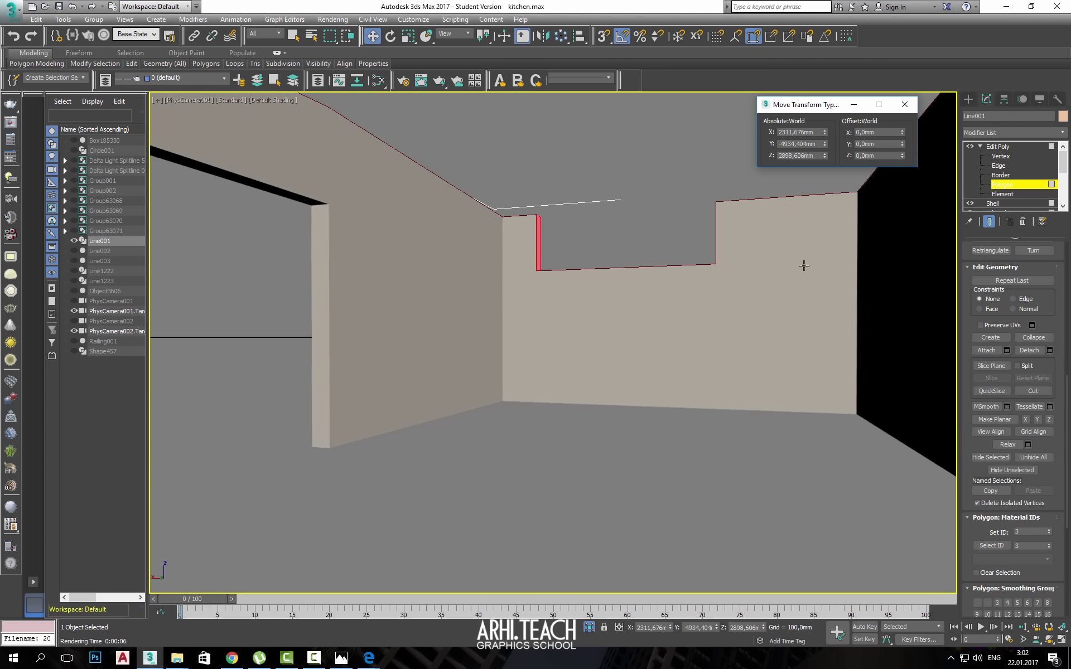
key(F3)
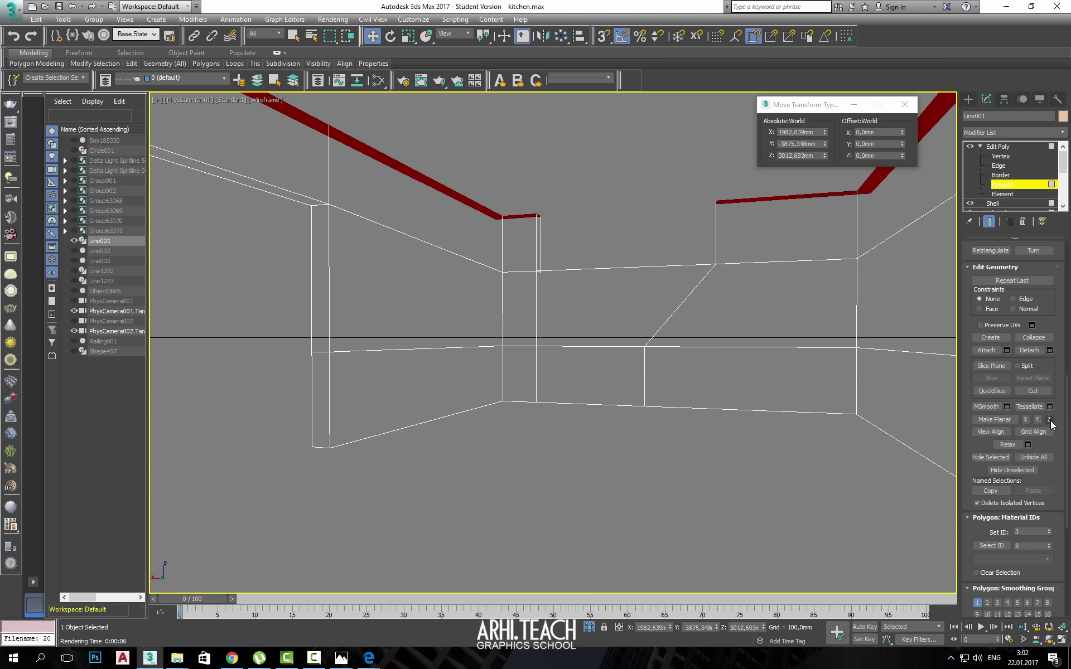
key(alt+q)
key(F3)
key(4)
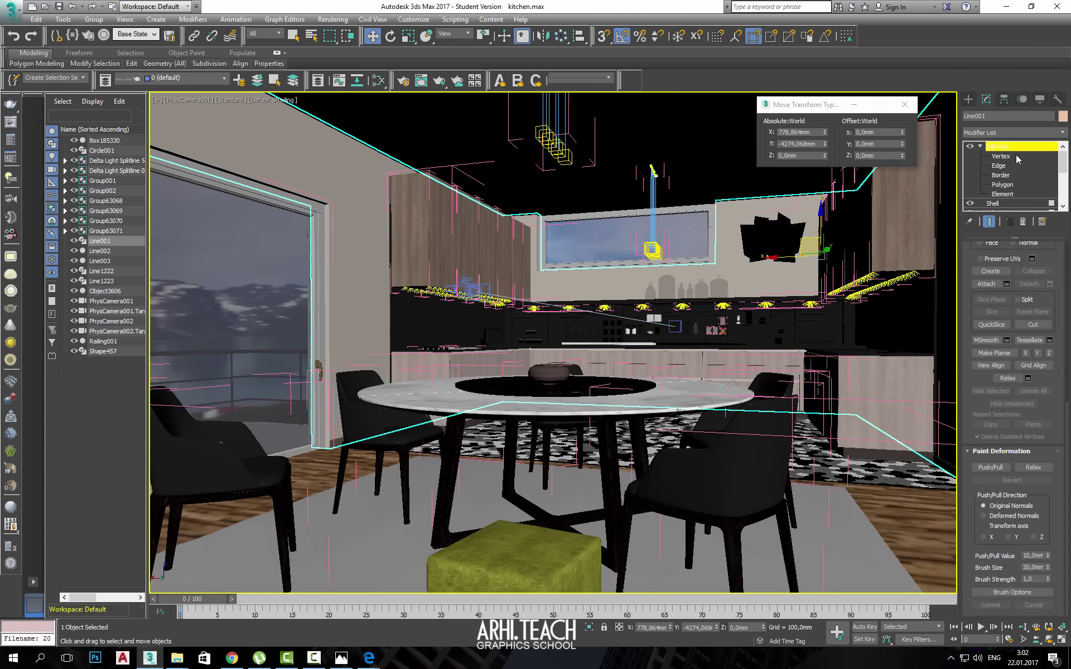
key(p)
key(alt+q)
scroll(694, 337, up, 5)
- Turn on snapping and trace a first line along a wall-top edge
scroll(694, 337, down, 5)
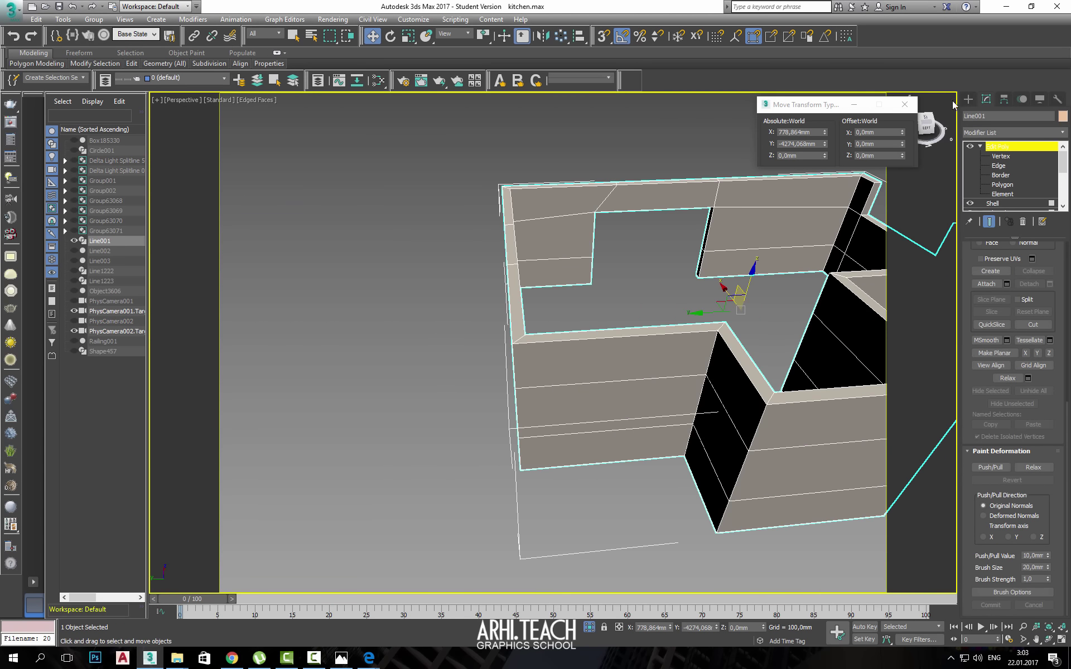
alt+middle_drag(694, 337, 641, 391)
key(s)
click(421, 219)
click(785, 210)
right_click(784, 209)
- Trace the remaining wall-top corners into one outline and apply cornice profile 06
alt+middle_drag(785, 210, 695, 204)
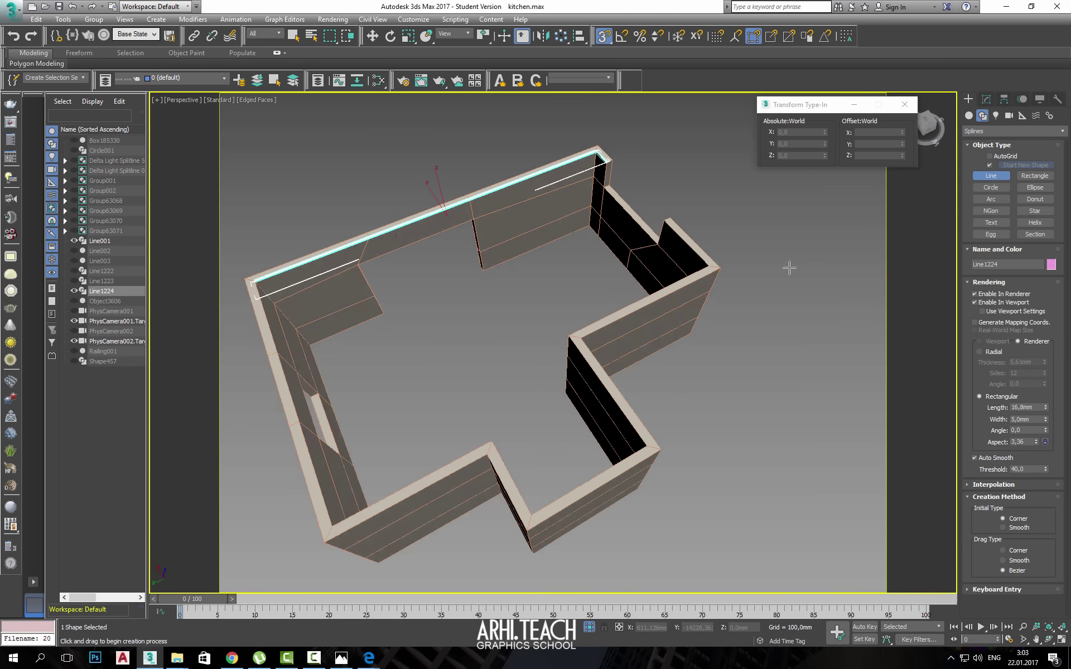
click(695, 203)
click(744, 243)
click(625, 321)
click(722, 418)
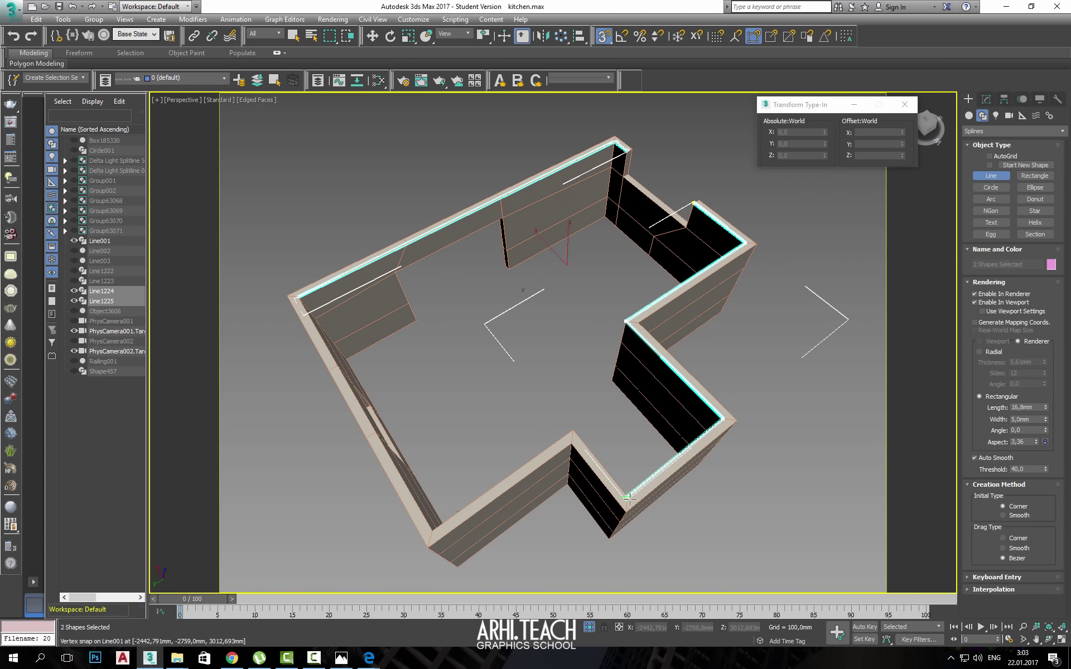
click(626, 496)
click(573, 431)
click(433, 528)
click(302, 306)
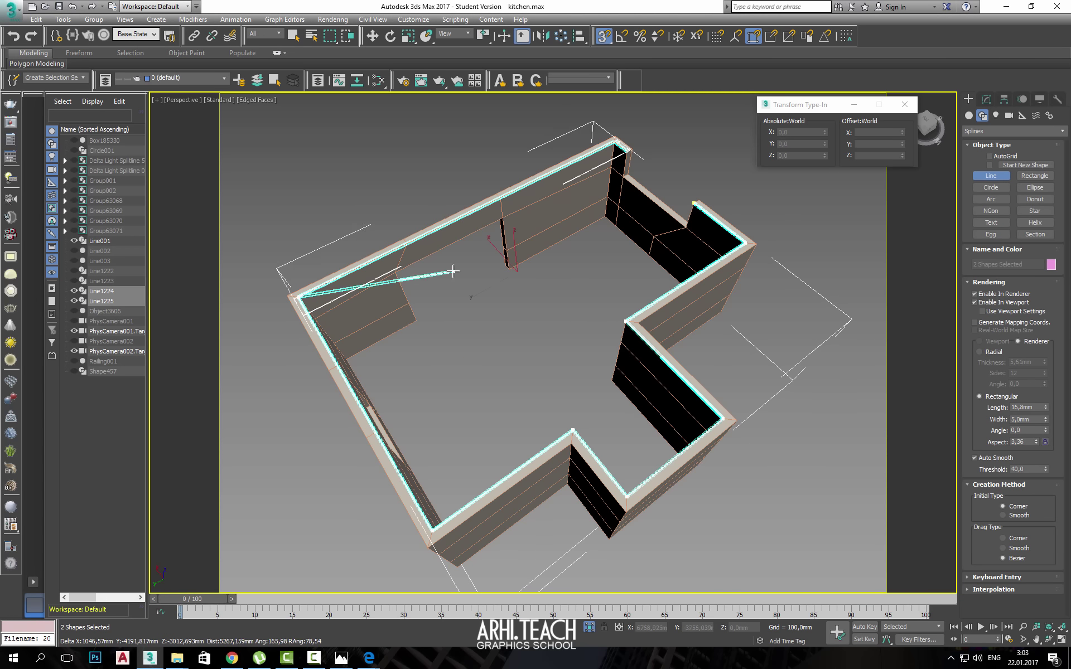
alt+middle_drag(454, 270, 923, 274)
right_click(621, 119)
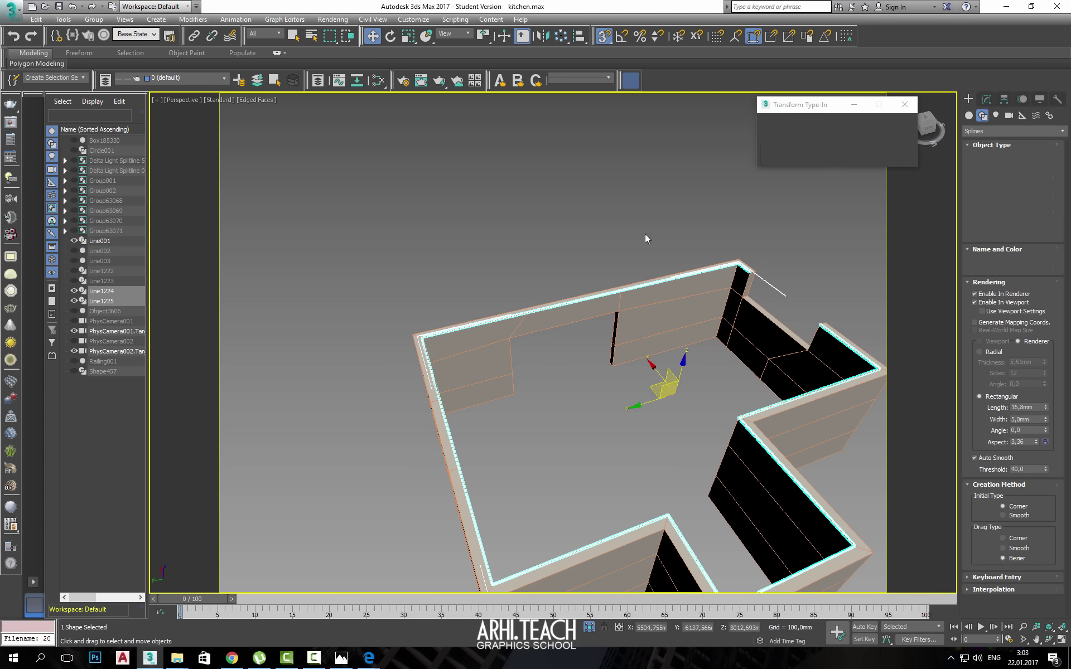
click(751, 213)
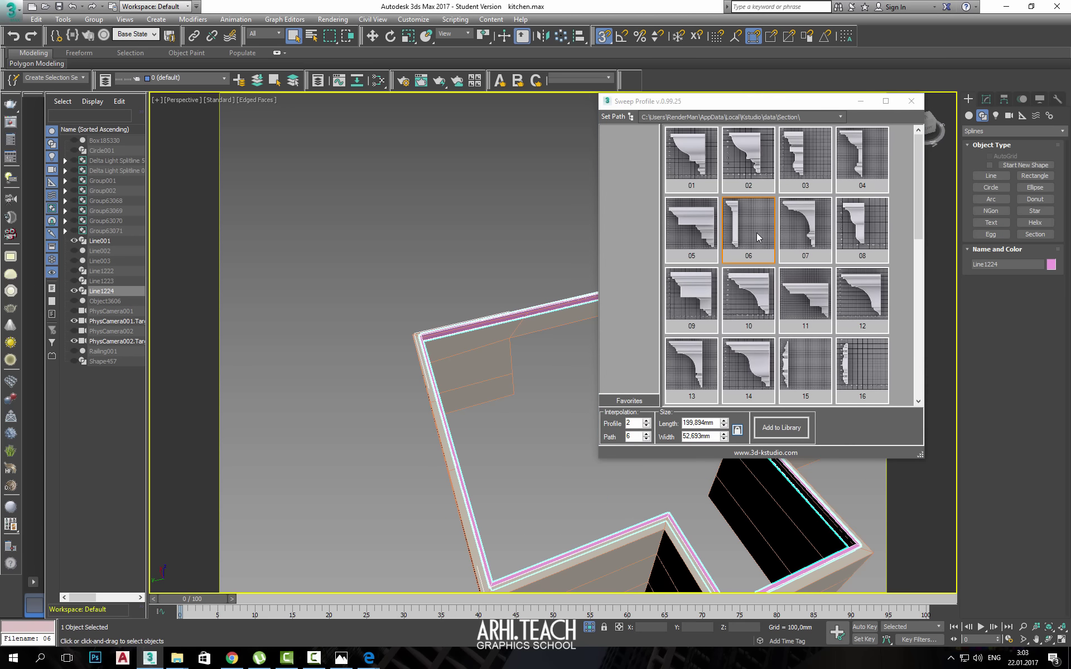
- Close the profile library and orbit to inspect the swept cornice's corner
click(912, 101)
scroll(648, 222, up, 5)
mouse_move(596, 249)
alt+middle_down()
mouse_move(565, 294)
mouse_move(772, 291)
alt+middle_up()
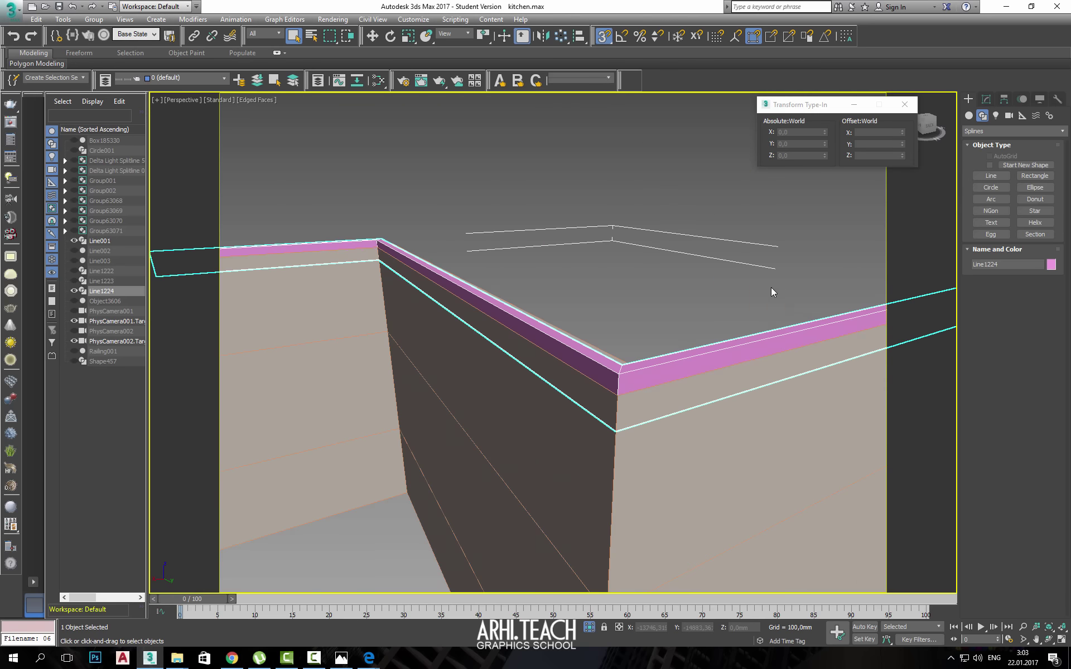
middle_drag(744, 231, 744, 242)
- Mirror the cornice profile on the XZ plane with X Offset 42,85mm, then view through PhysCamera001
click(988, 103)
click(977, 417)
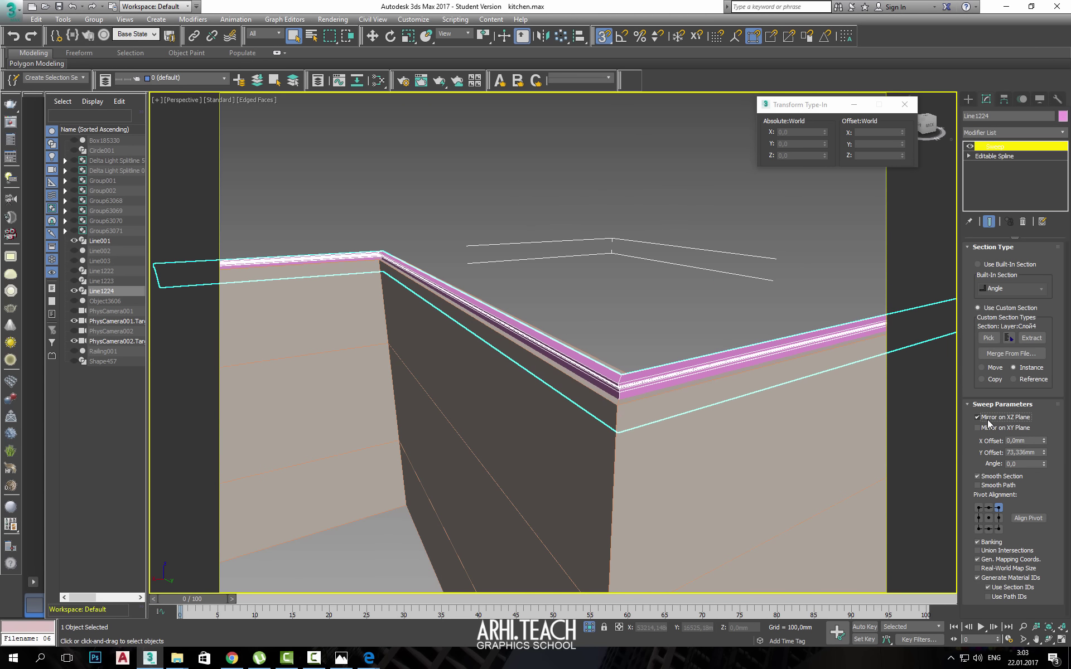
drag(1044, 441, 1044, 424)
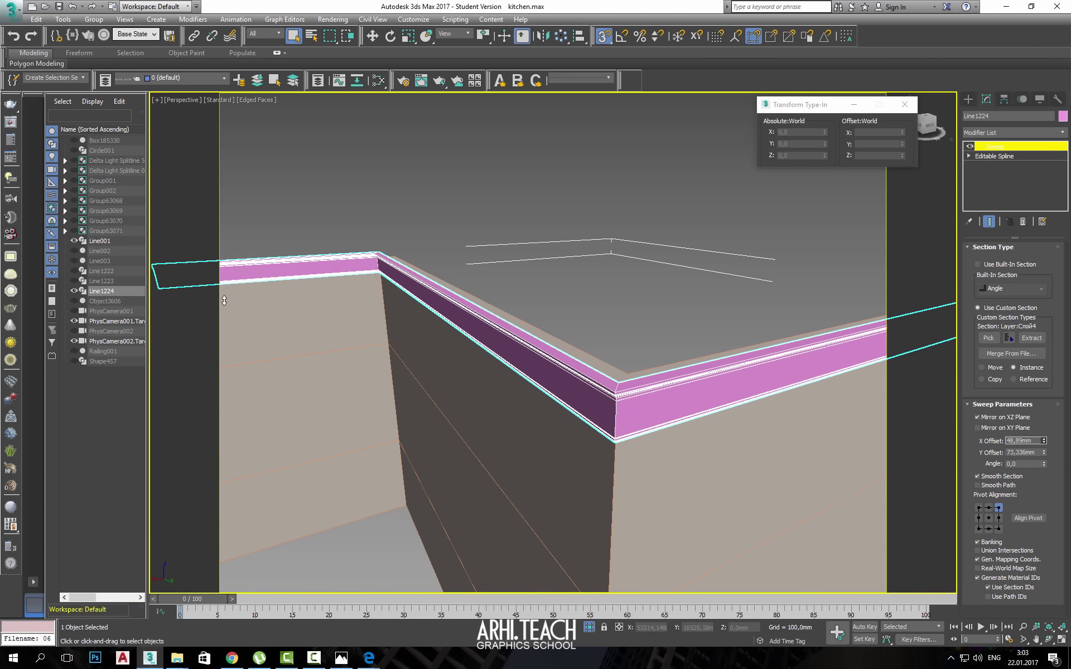
mouse_move(614, 391)
alt+middle_down()
mouse_move(469, 482)
mouse_move(638, 383)
mouse_move(696, 372)
alt+middle_up()
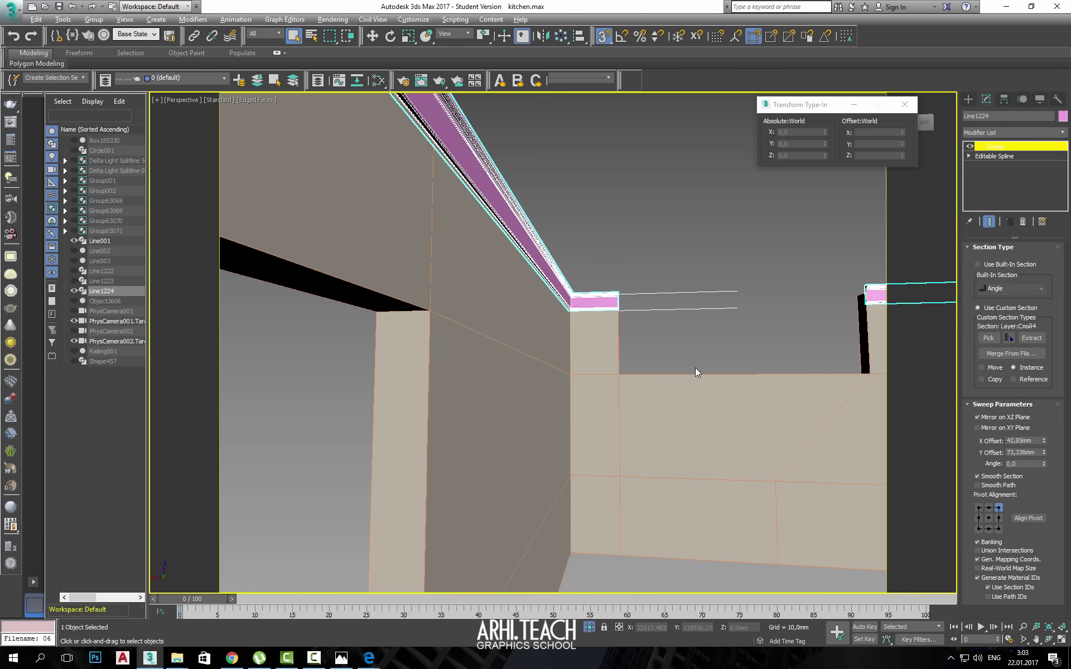
scroll(854, 454, up, 3)
mouse_move(853, 454)
middle_down()
mouse_move(699, 423)
mouse_move(705, 394)
mouse_move(712, 414)
mouse_move(677, 405)
mouse_move(645, 506)
middle_up()
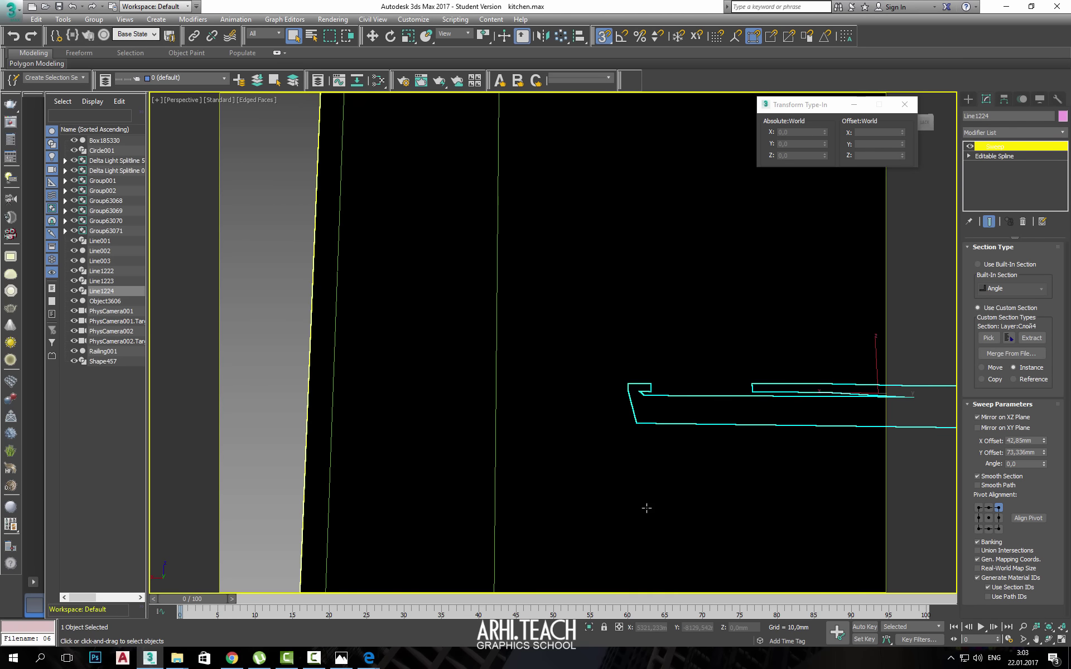
key(c)
double_click(502, 249)
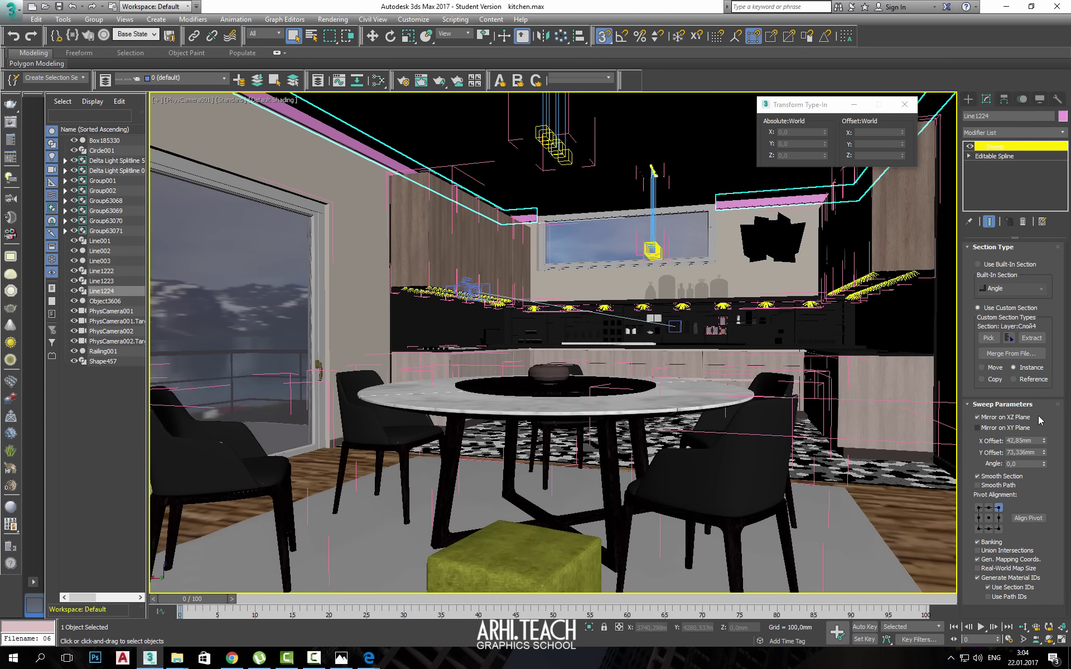
- Lower the cornice's Y Offset and extract its cross-section as the editable shape Sweep_Laye
drag(1044, 453, 1052, 509)
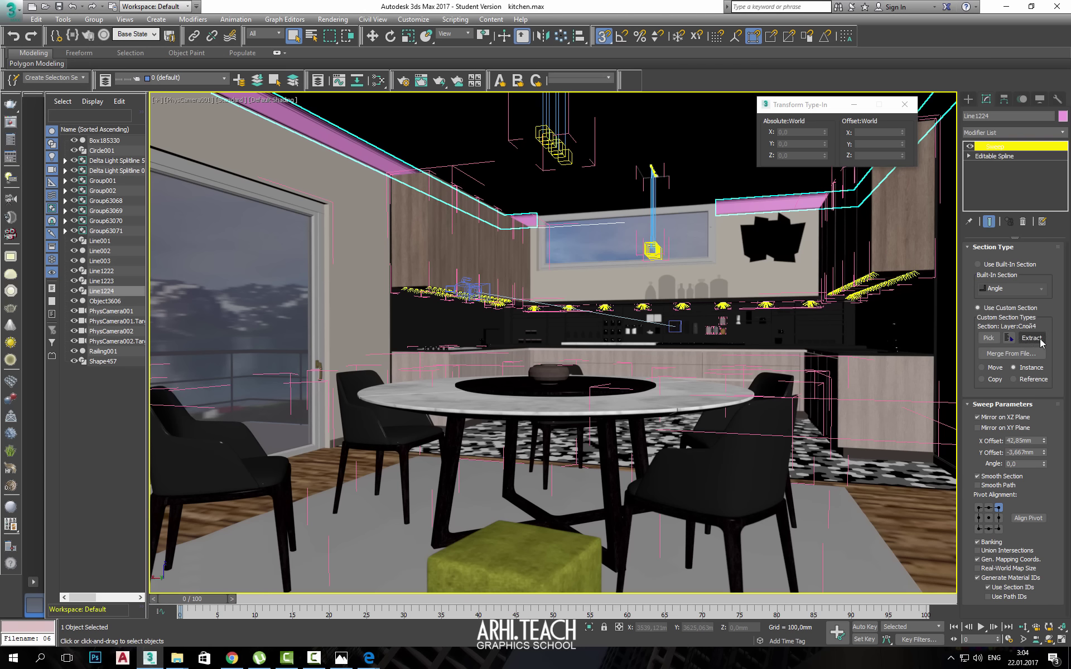
click(1033, 338)
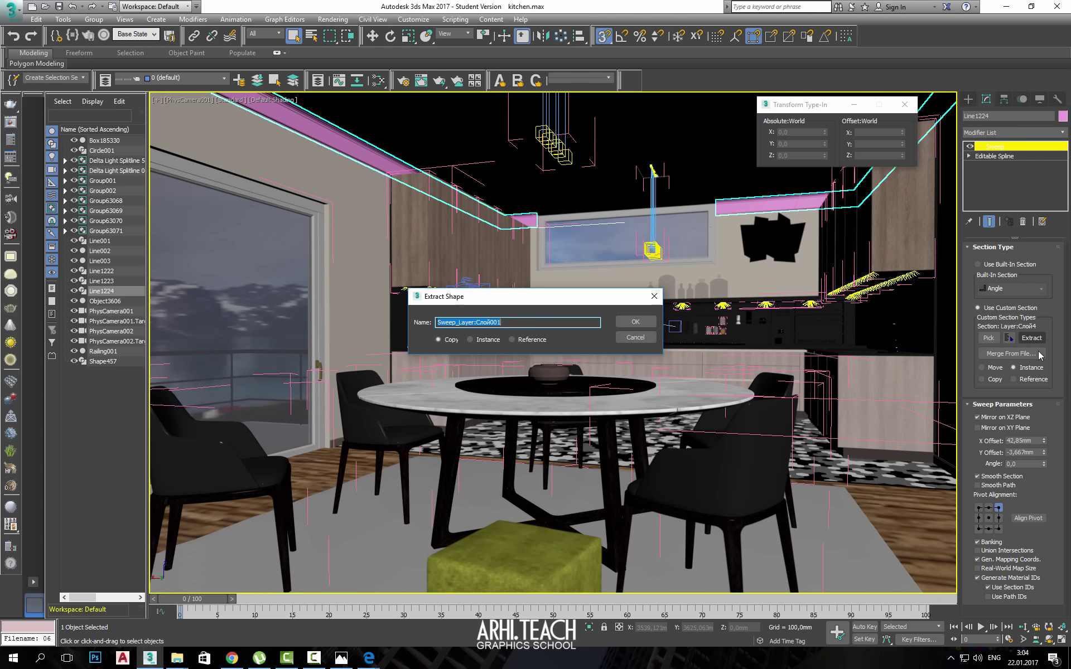
click(472, 323)
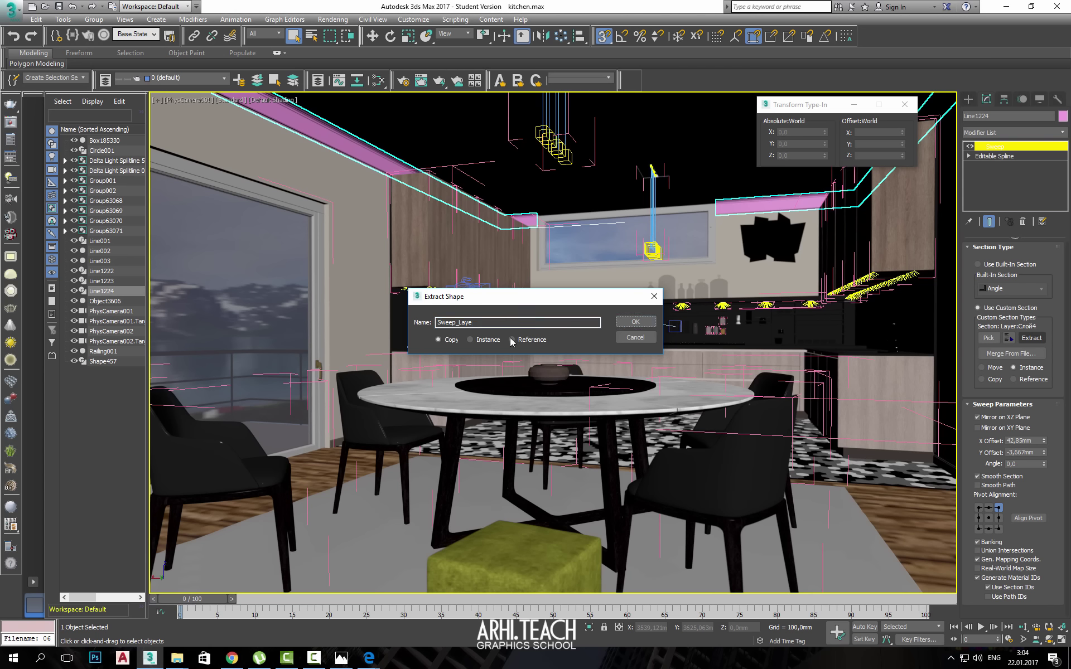
key(Return)
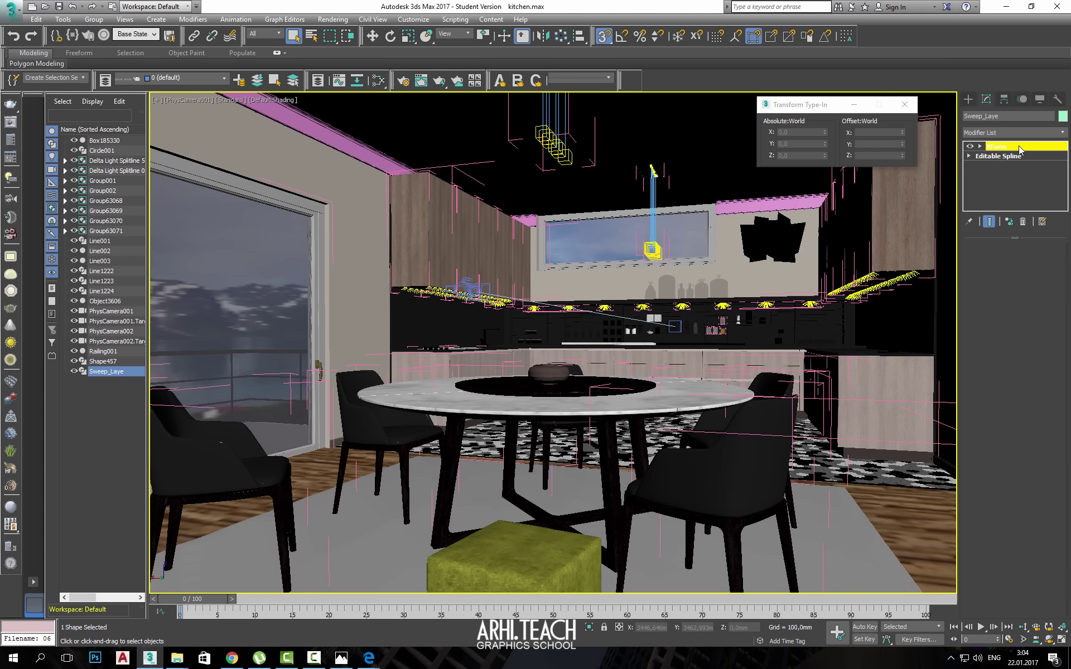
click(999, 156)
- Select the sweep spline's segments and return to a lower perspective view of the walls
click(969, 156)
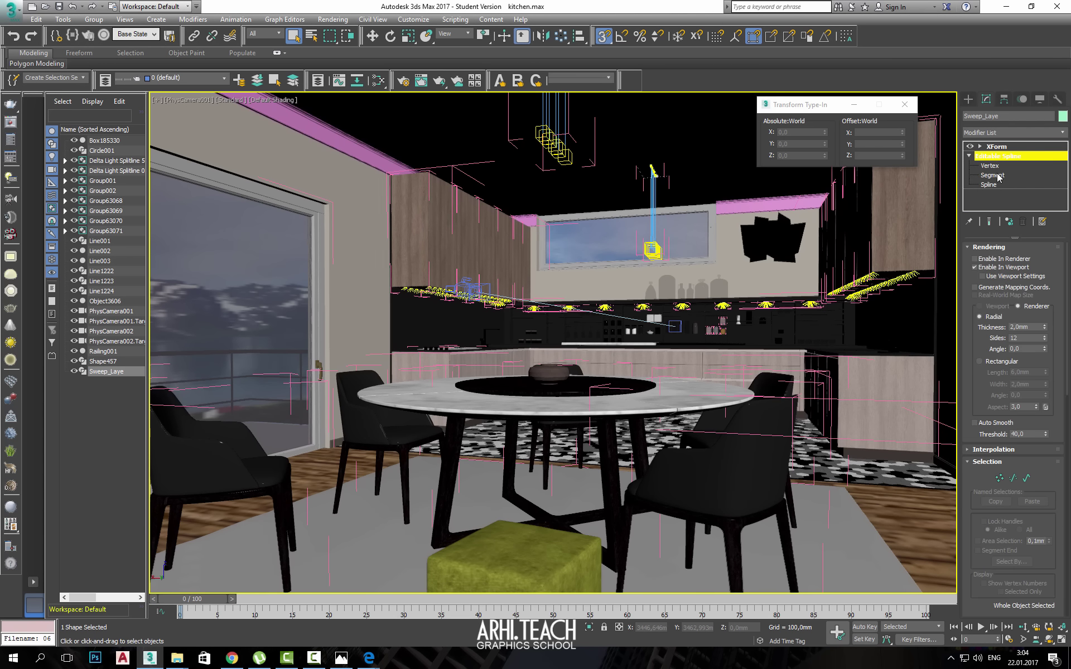
click(992, 175)
key(p)
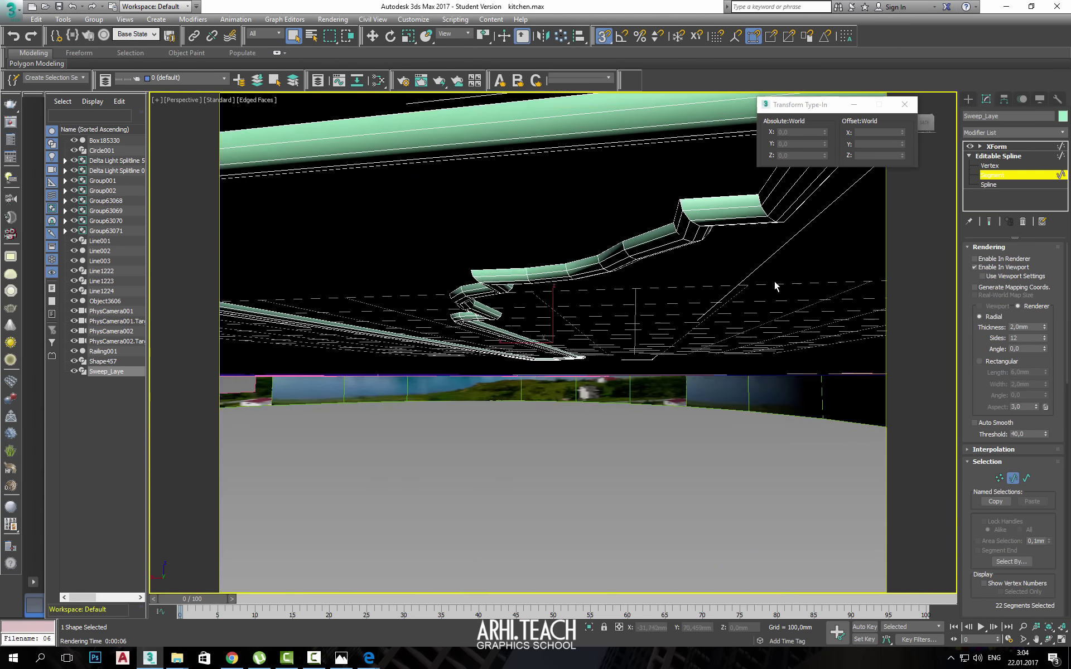
scroll(738, 293, up, 5)
scroll(708, 370, up, 3)
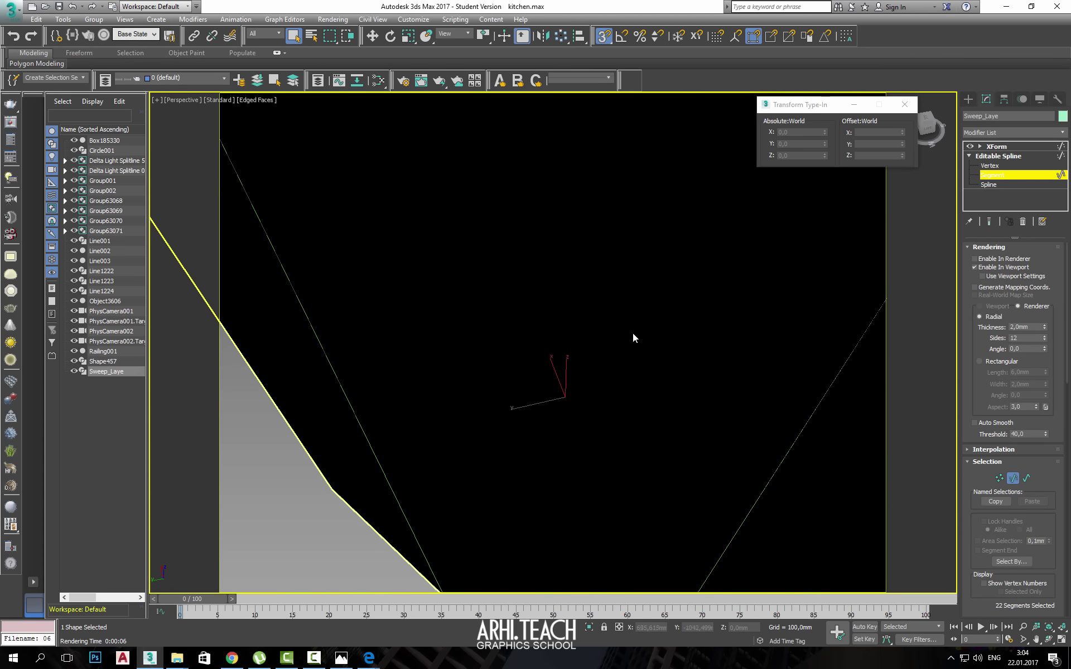
scroll(632, 334, down, 6)
mouse_move(547, 318)
alt+middle_down()
mouse_move(535, 446)
mouse_move(585, 450)
alt+middle_up()
- Scale the selected spline segments down to make the cornice profile thinner
key(F3)
scroll(580, 443, up, 3)
scroll(585, 441, up, 3)
scroll(570, 424, up, 2)
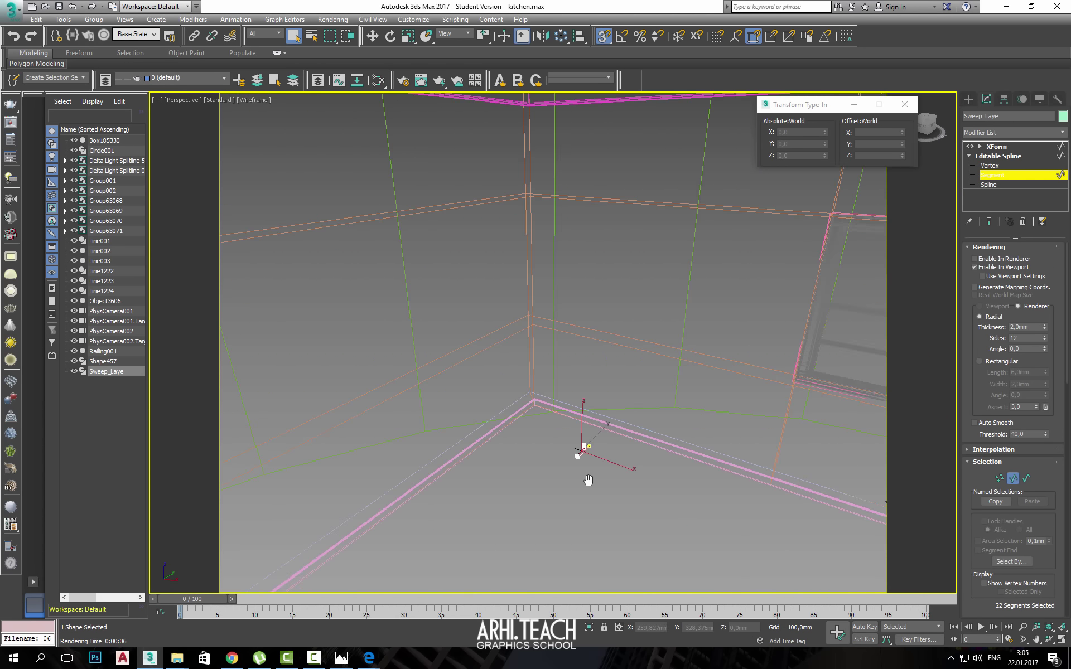
key(F3)
click(408, 36)
scroll(605, 474, up, 2)
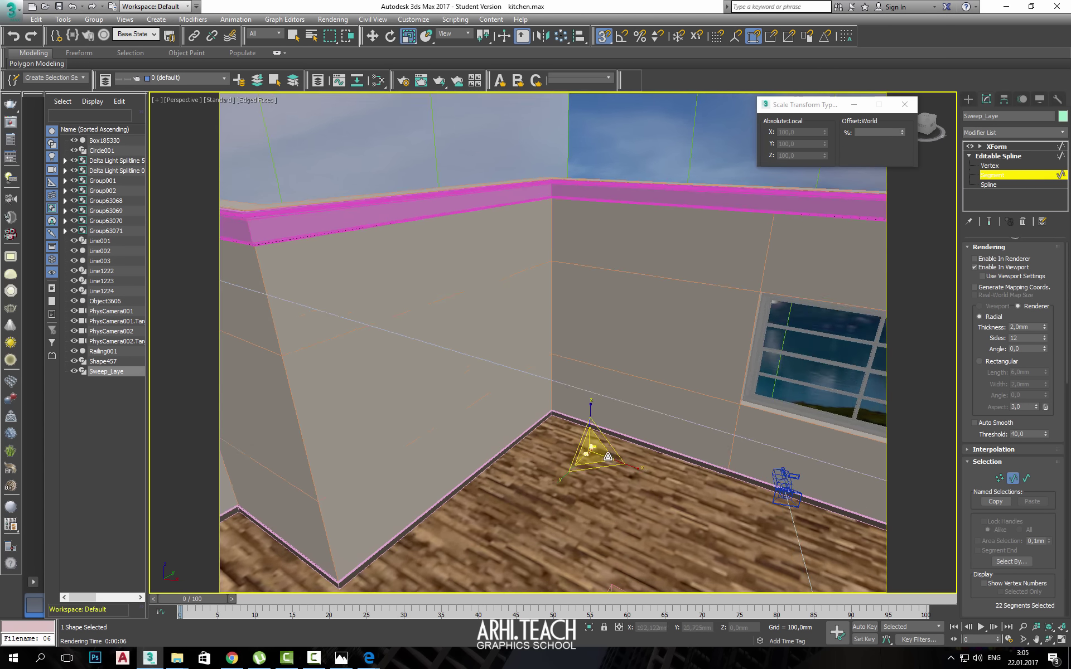
scroll(605, 474, up, 3)
scroll(605, 473, down, 3)
drag(605, 473, 619, 561)
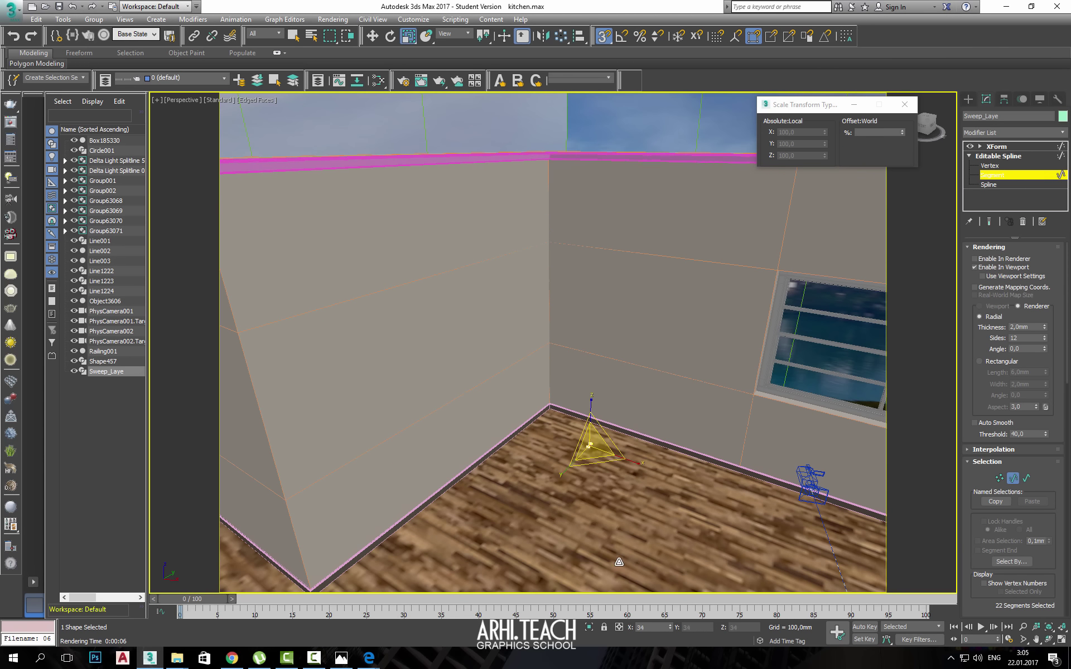
- Show the kitchen through PhysCamera001 in shaded display
click(379, 82)
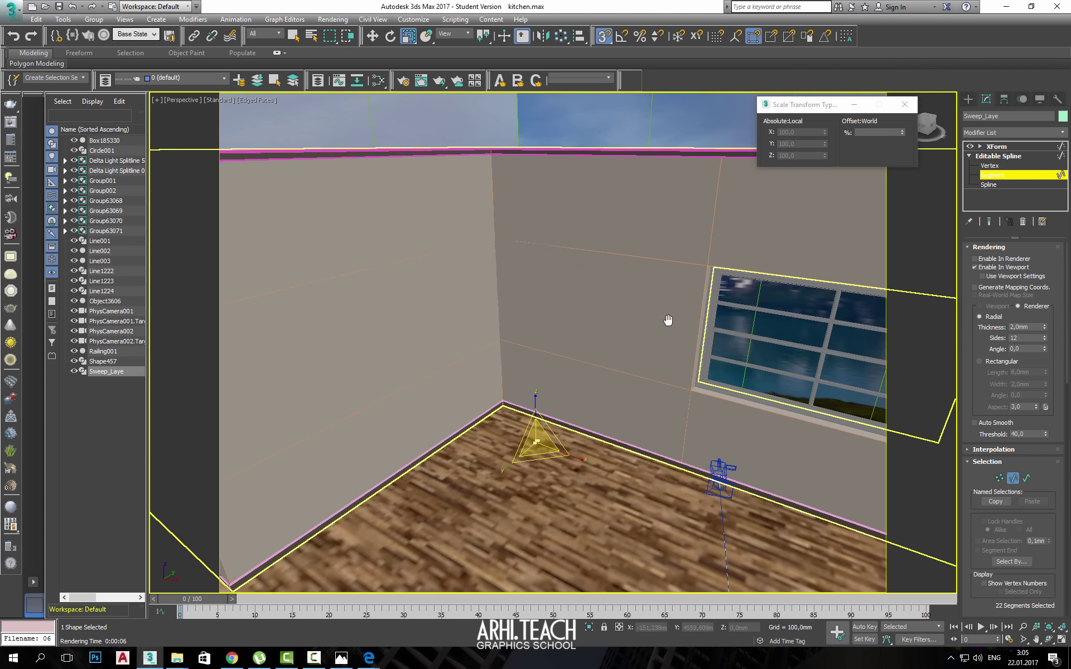
key(c)
double_click(532, 256)
key(F3)
key(F3)
- Run two Corona test renders of the kitchen camera view, dismissing the denoiser warning
click(997, 146)
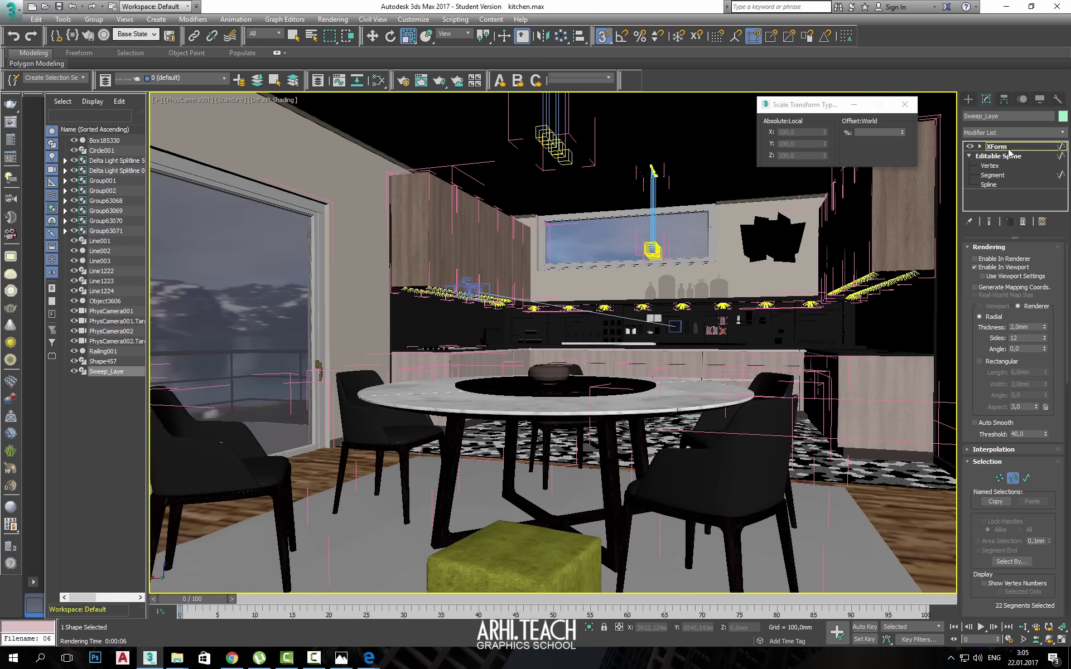
click(901, 108)
key(shift+q)
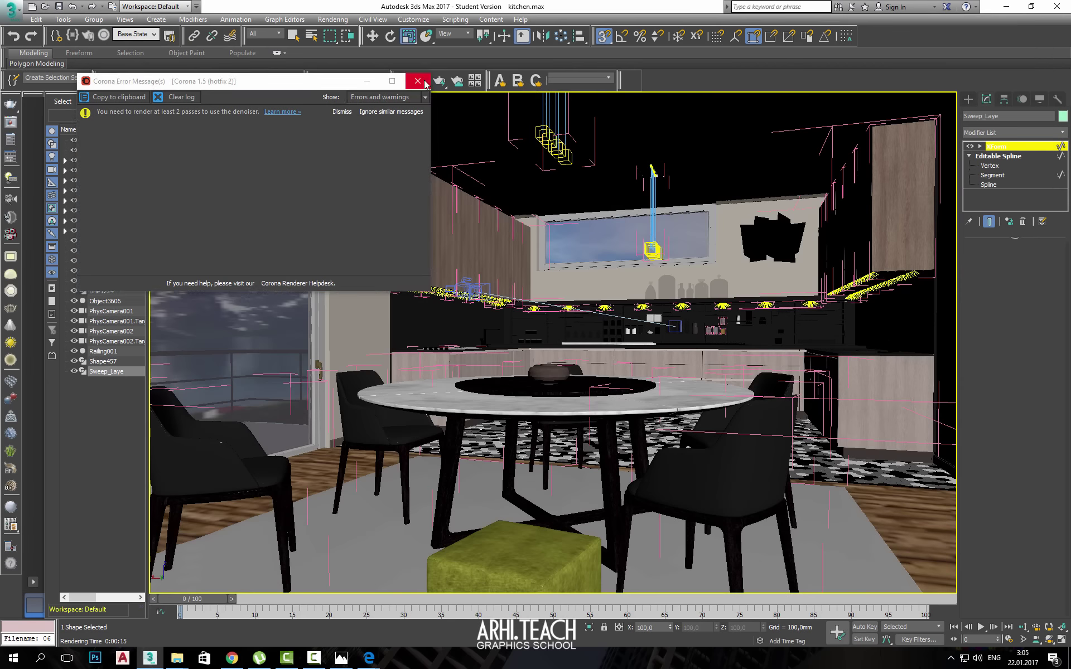
click(418, 82)
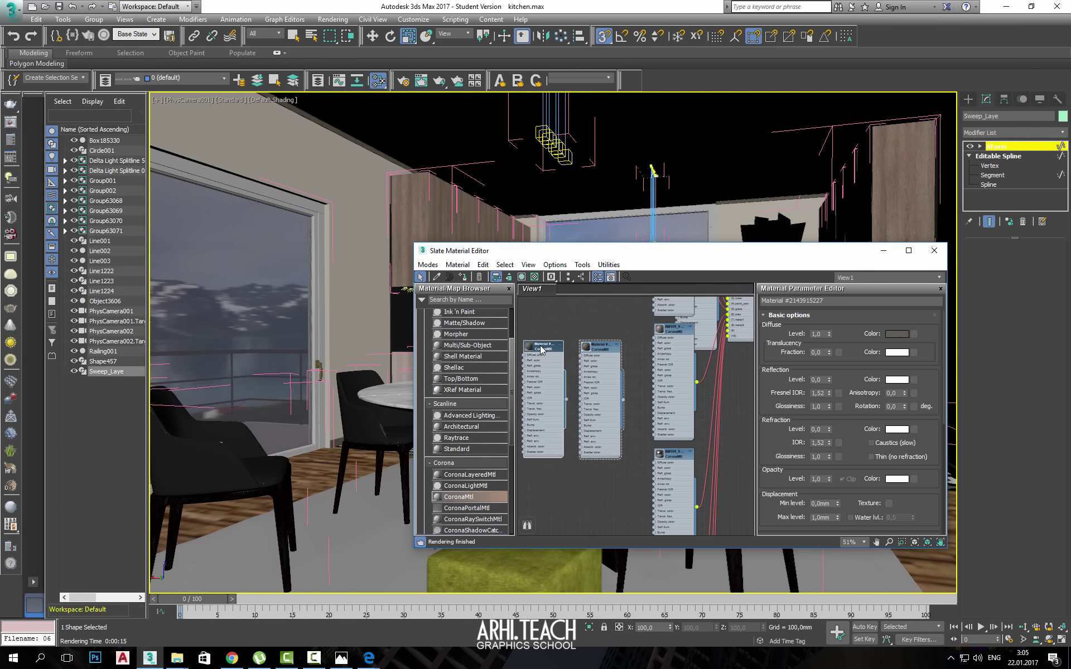
key(shift+q)
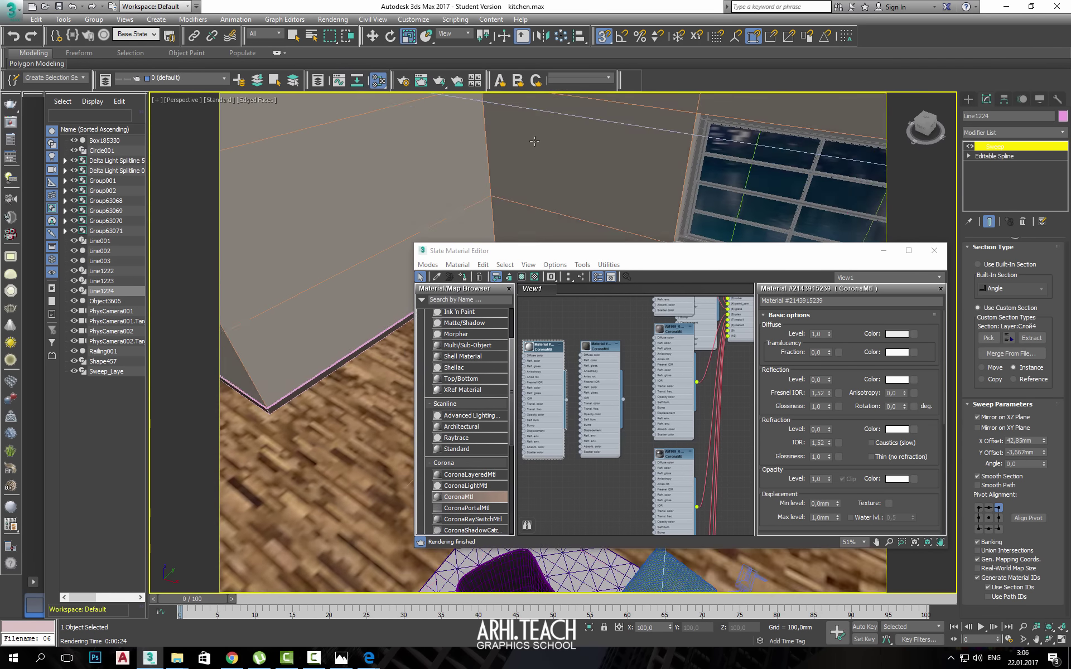
- Select Line001 together with Line1224 and isolate the two lines
scroll(392, 247, down, 5)
drag(446, 251, 805, 163)
alt+middle_drag(390, 279, 469, 434)
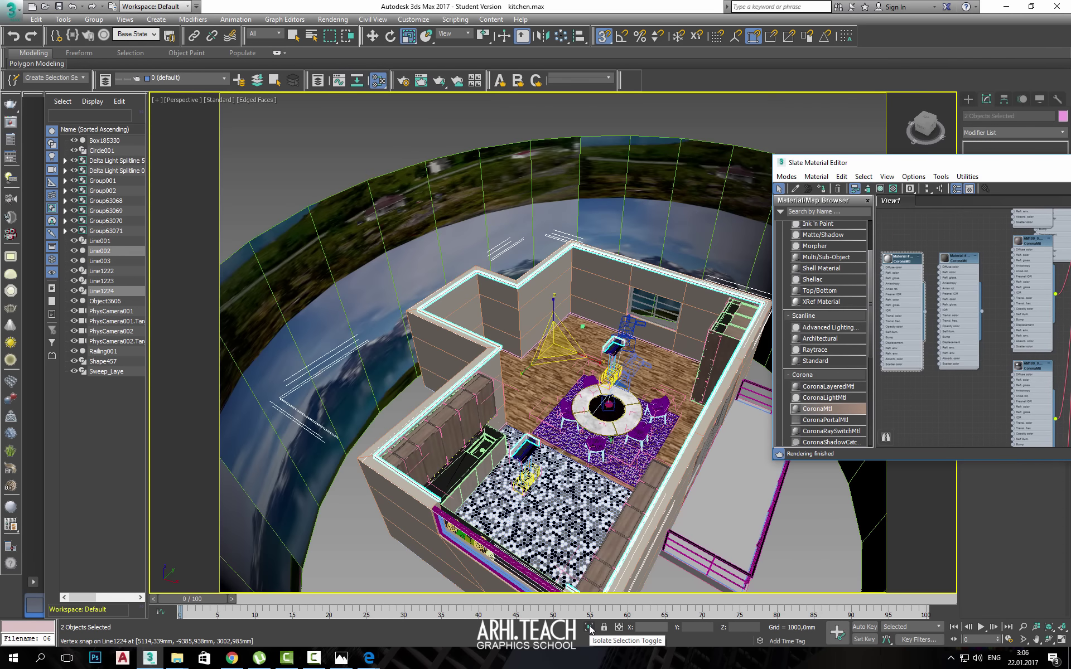
scroll(469, 434, up, 5)
ctrl+click(469, 435)
key(alt+q)
- In Top view, set Line1224's sweep X offset to 16,712mm
key(t)
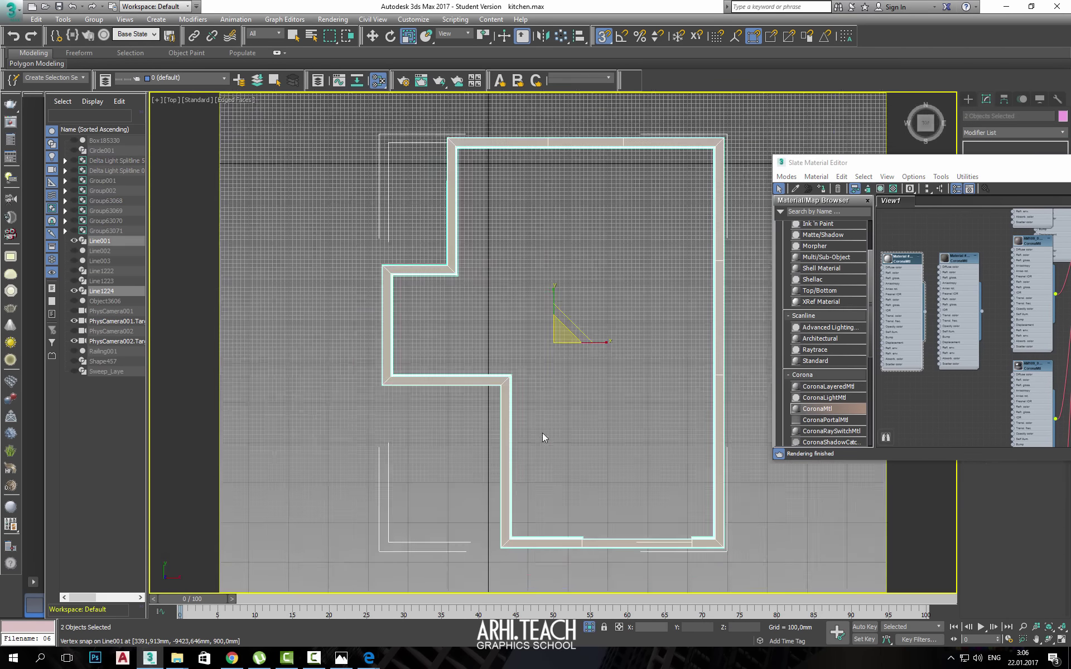
scroll(542, 433, up, 5)
drag(861, 171, 866, 540)
click(792, 335)
scroll(792, 334, up, 5)
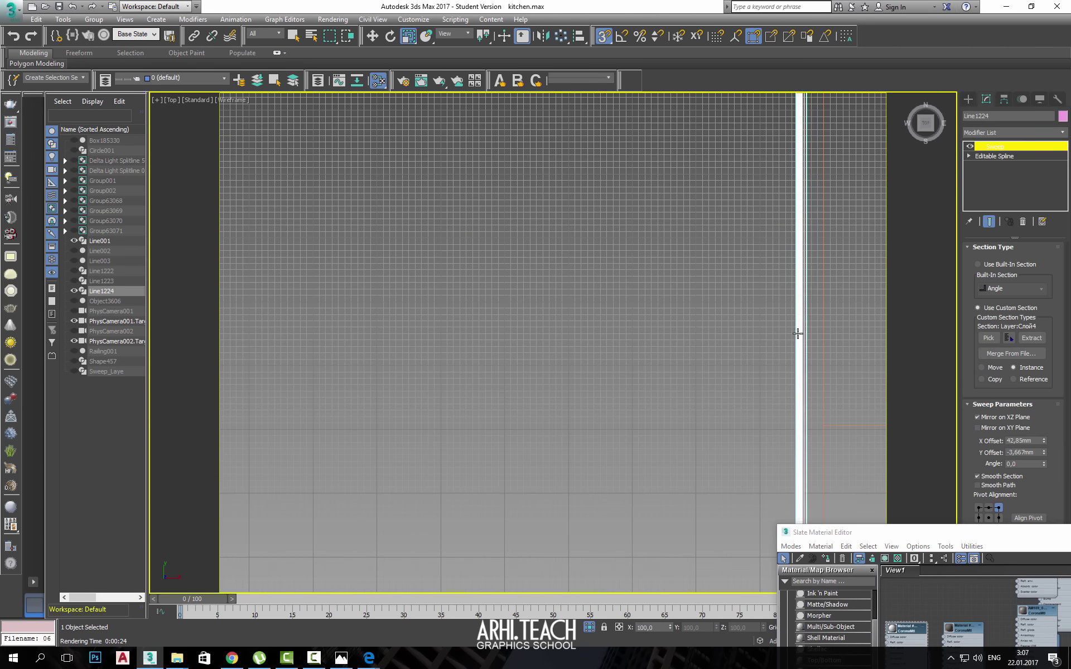
drag(1044, 441, 1058, 481)
scroll(641, 317, down, 5)
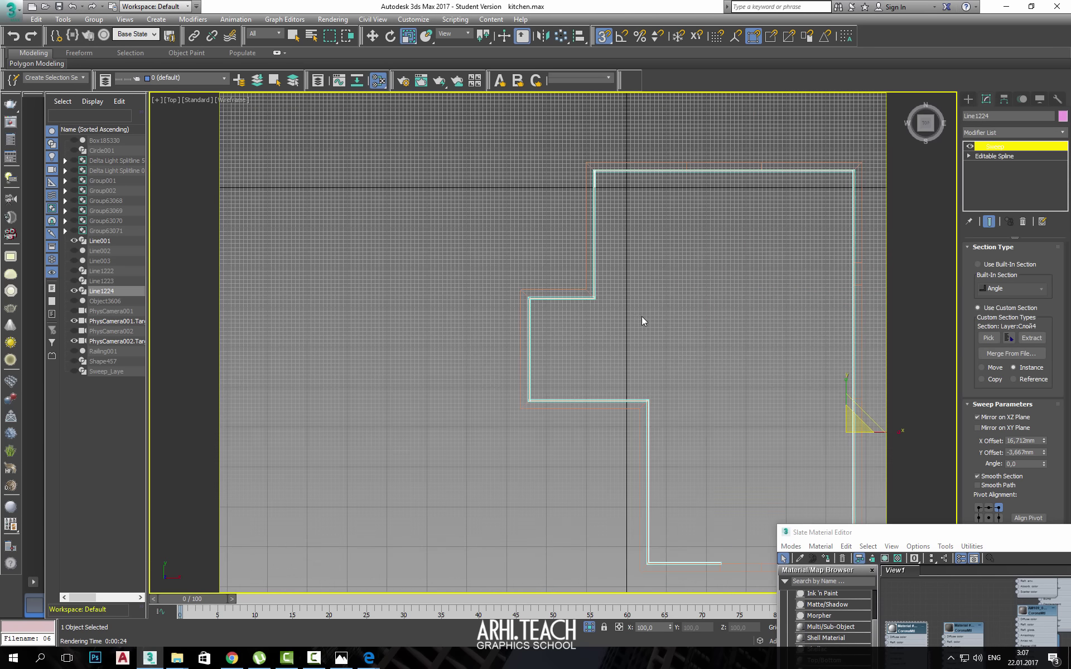
scroll(578, 323, up, 3)
- Return to the shaded PhysCamera001 view and start a new kitchen render
key(c)
key(F3)
key(shift+q)
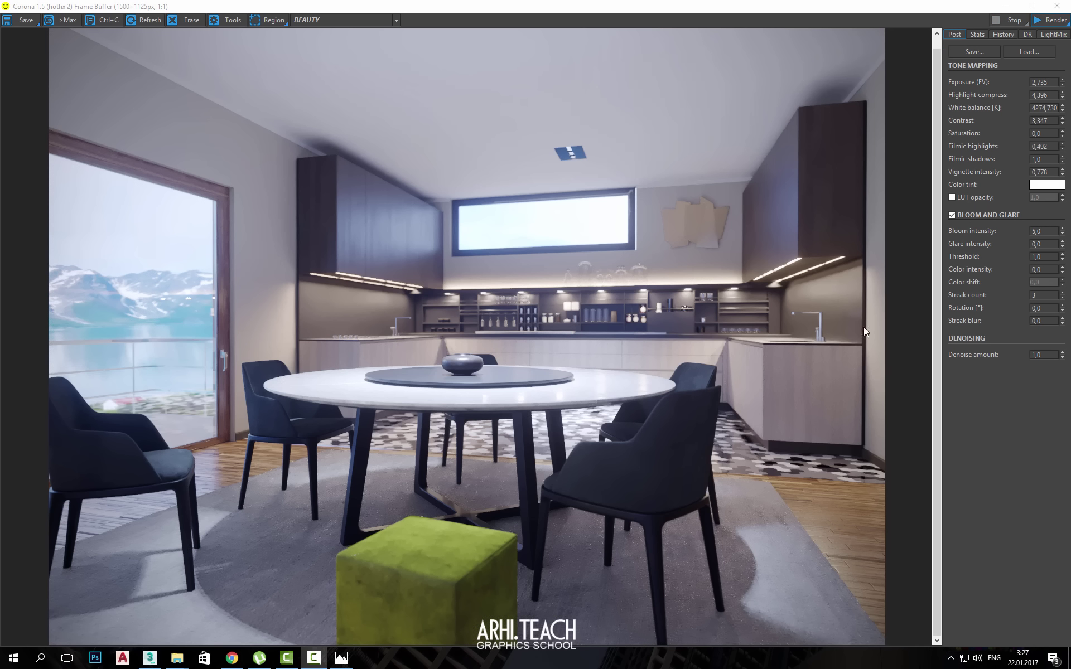
- Select Group002's door-handle element, return to object level, and render the final kitchen image
click(1005, 6)
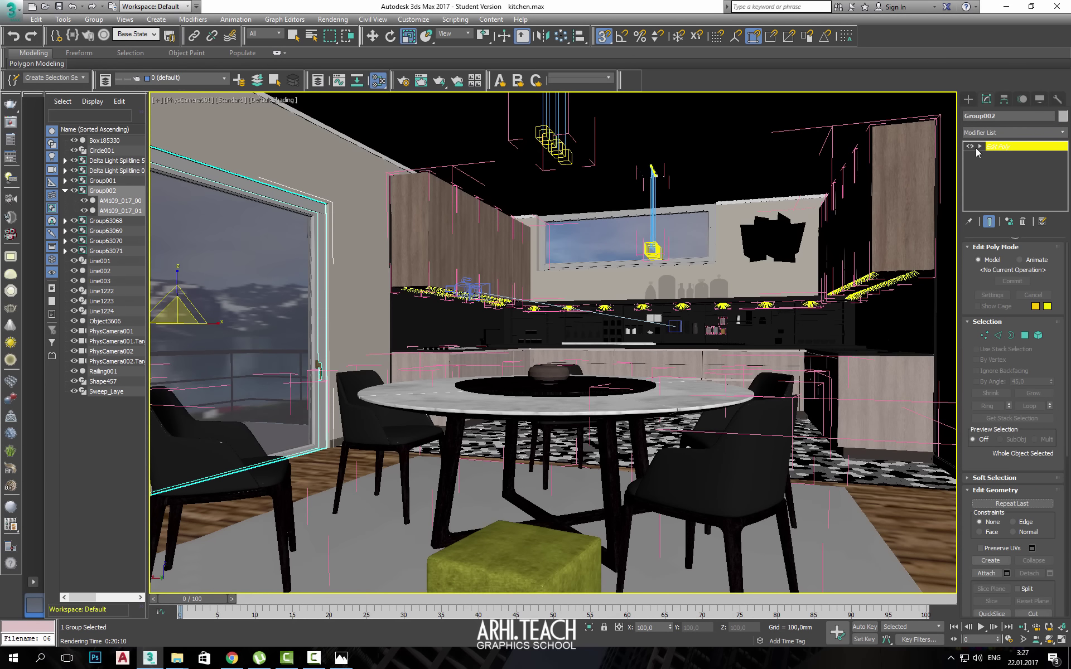
click(1038, 335)
click(318, 369)
key(w)
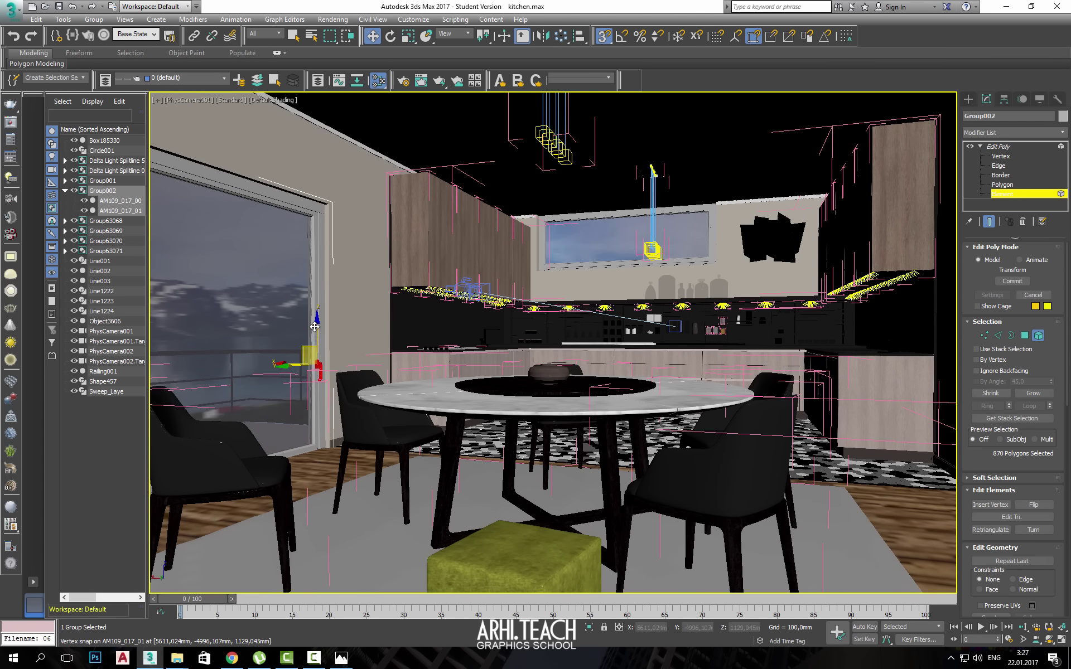
key(s)
key(ctrl+b)
key(shift+q)
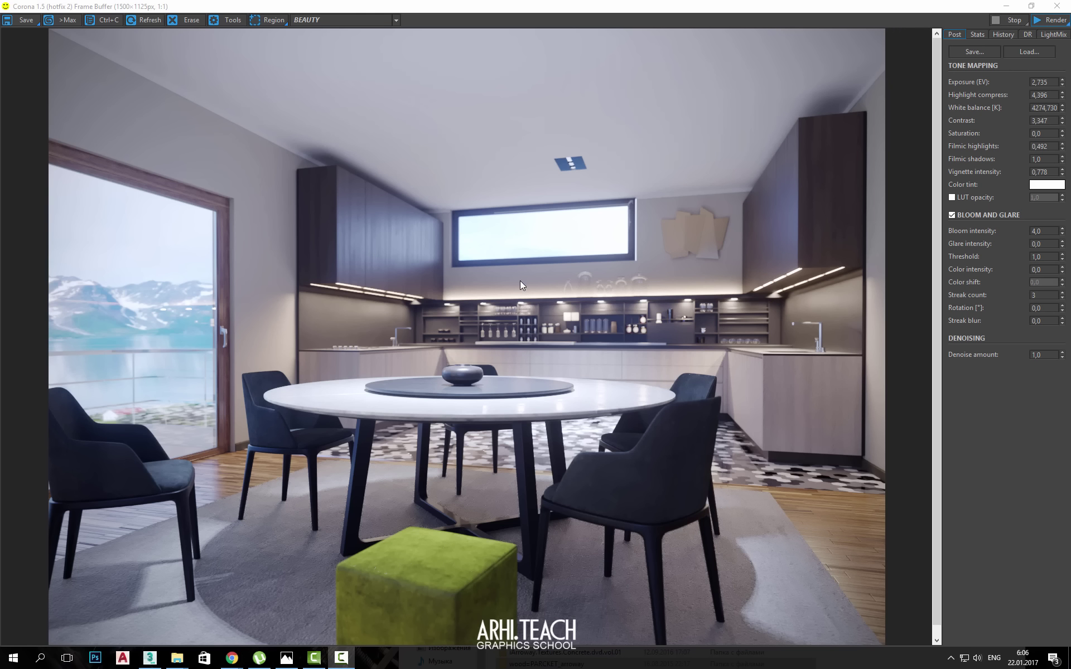
- Overwrite 21.jpg with the render at JPEG quality 100, then reopen the save window
click(21, 24)
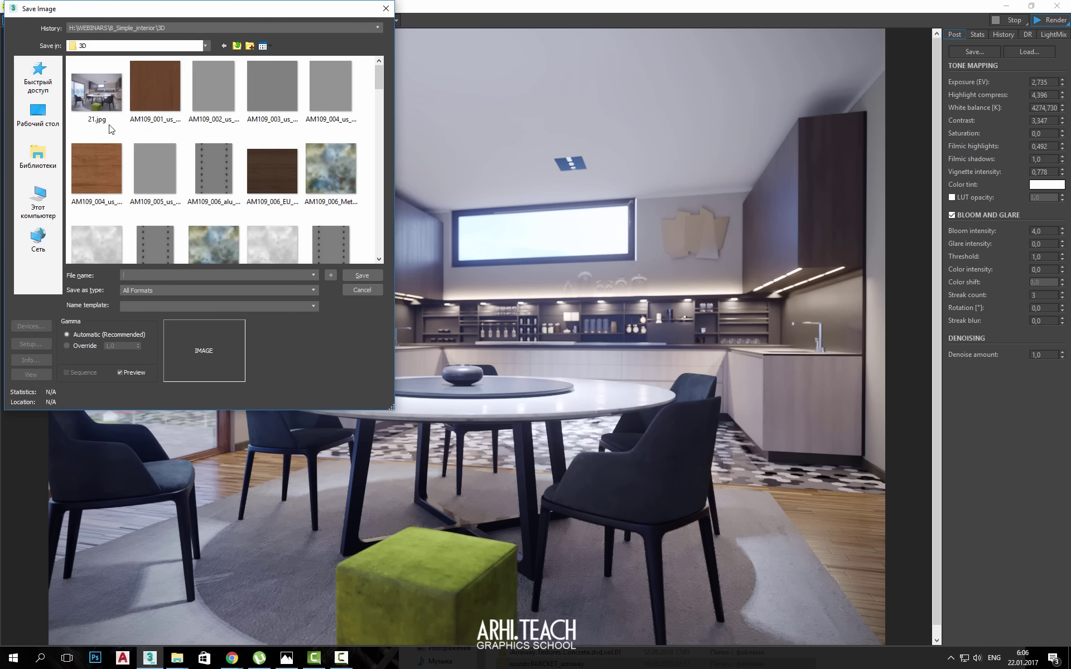
double_click(109, 115)
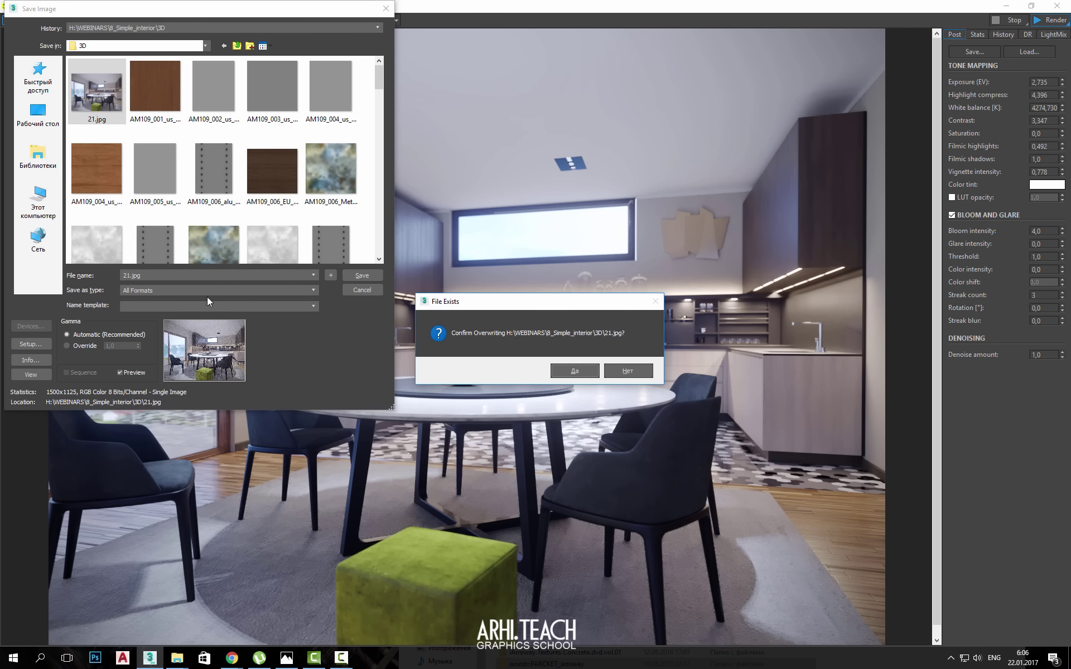
click(574, 371)
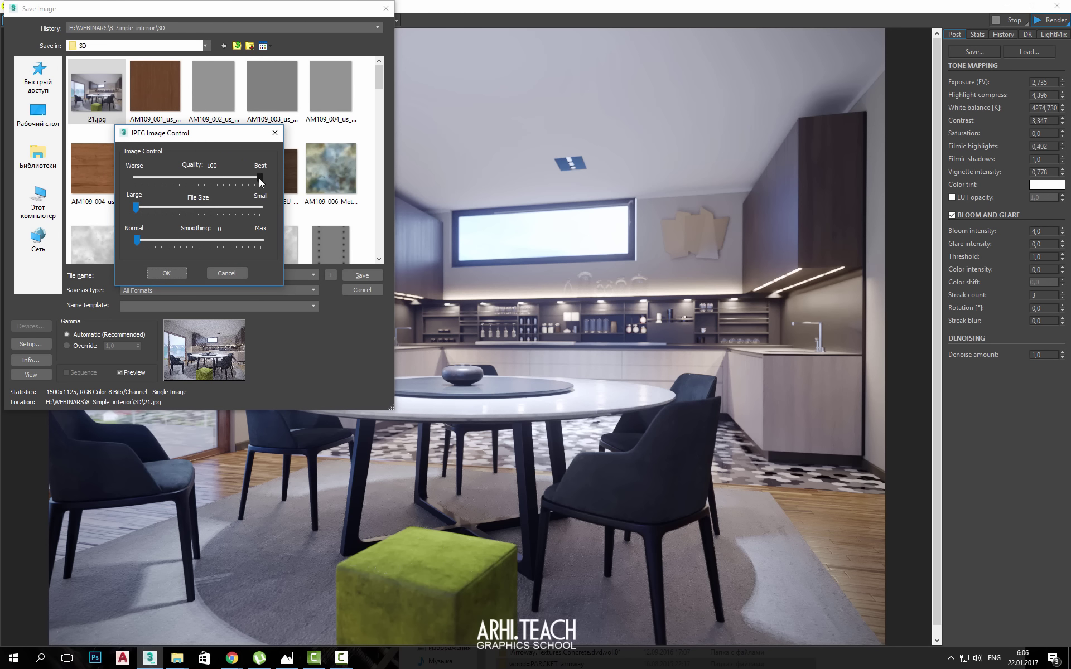
click(166, 273)
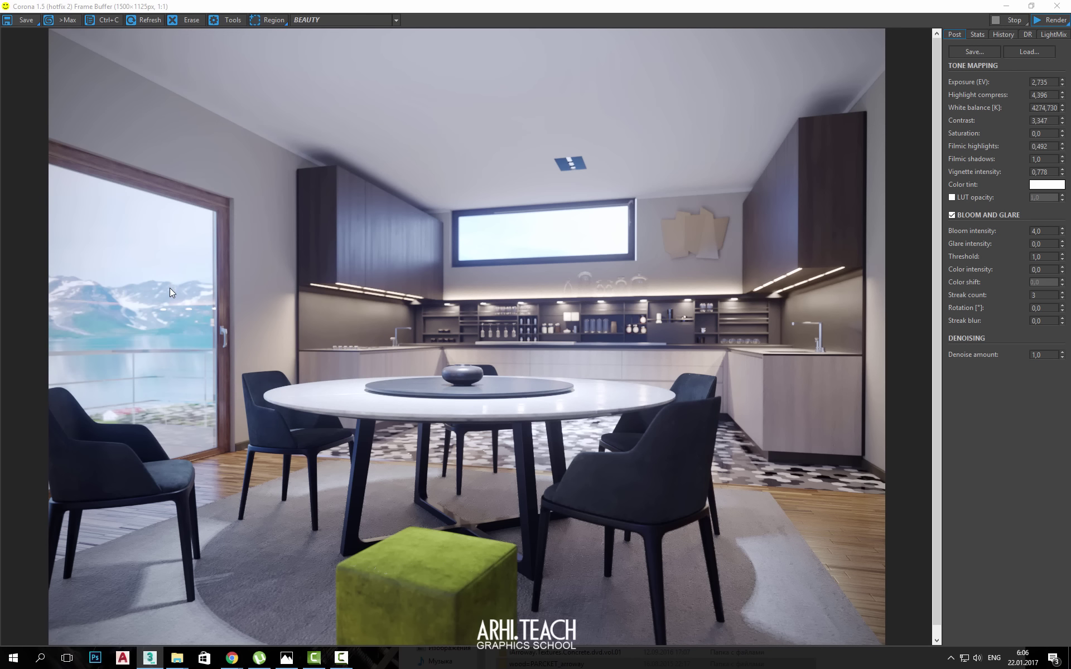
click(29, 23)
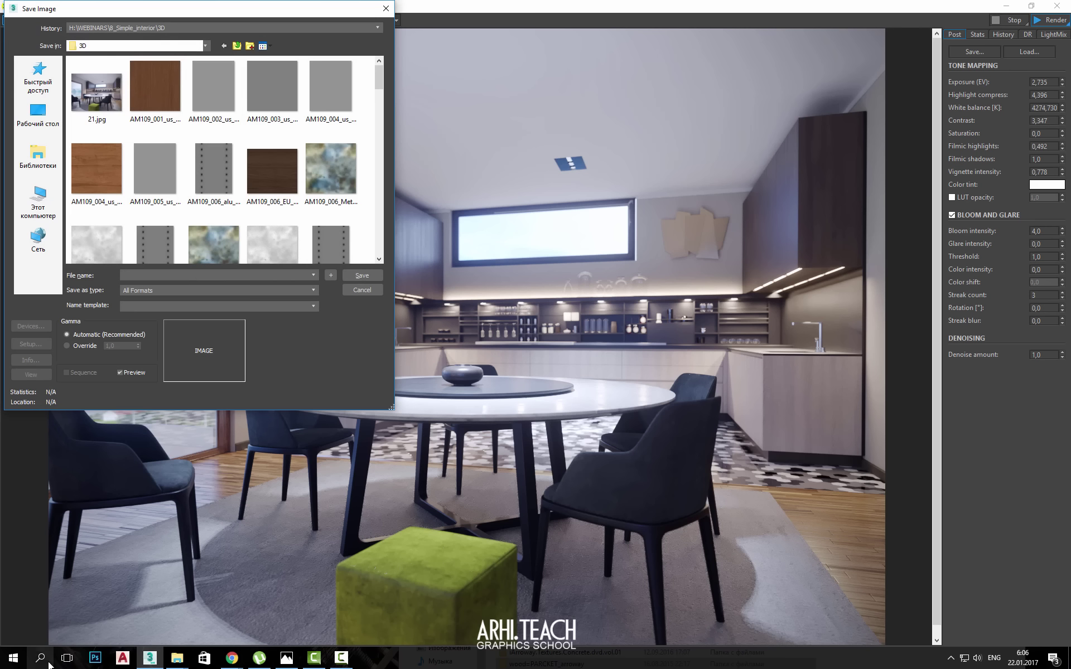
- Close the Google Nik and Color Efex plug-in panels in Photoshop
click(94, 654)
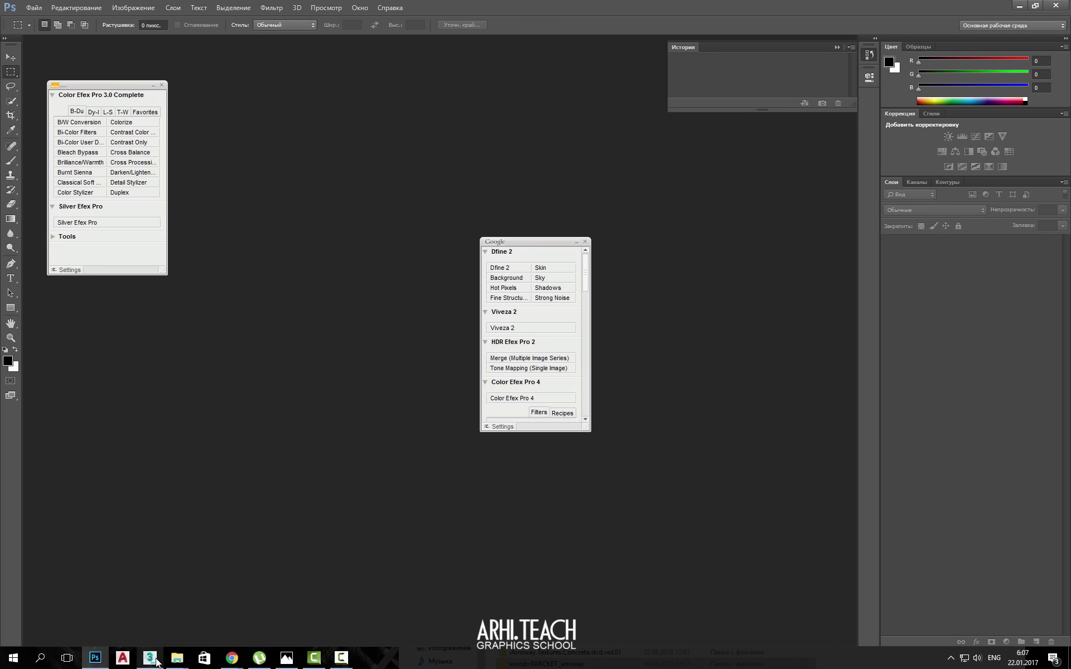
click(586, 243)
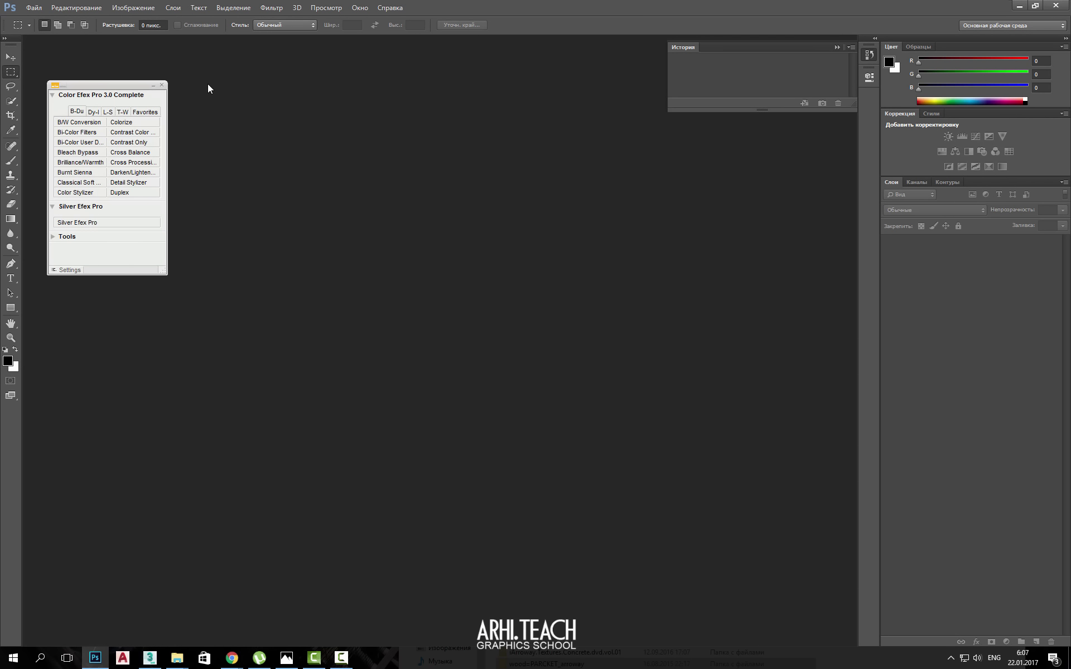
click(162, 88)
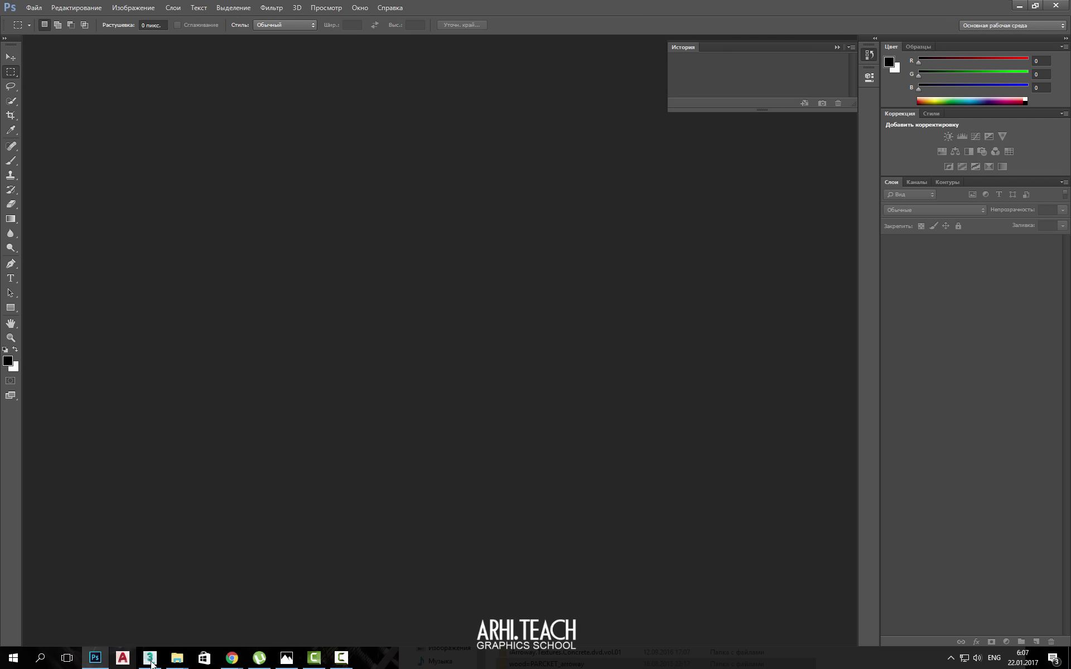
- Drag 21.jpg from the 3ds Max save window into Photoshop to open it
click(149, 658)
drag(96, 89, 177, 263)
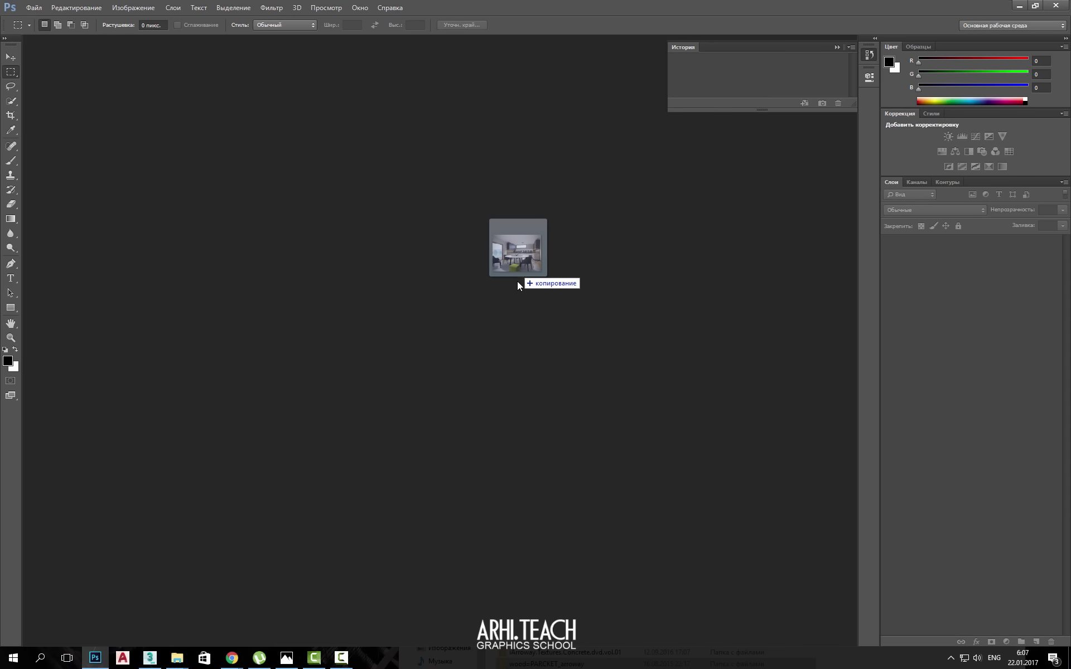
drag(177, 263, 519, 285)
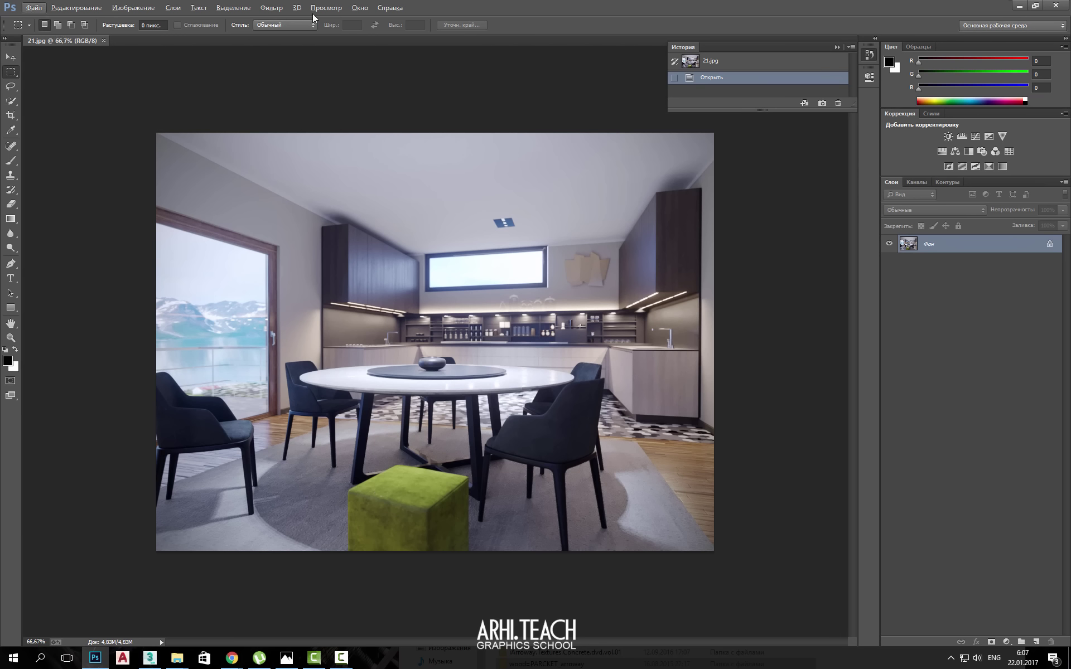
- Apply an Unsharp Mask at amount 257 and radius 1.1, then compare before and after
click(271, 7)
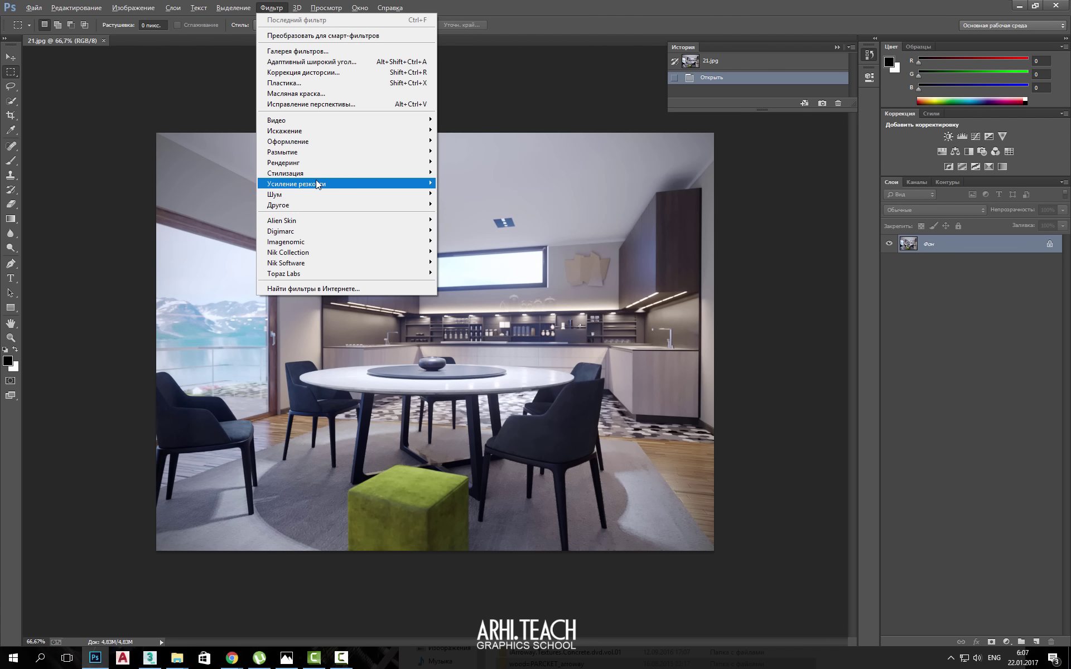
mouse_move(297, 183)
click(490, 197)
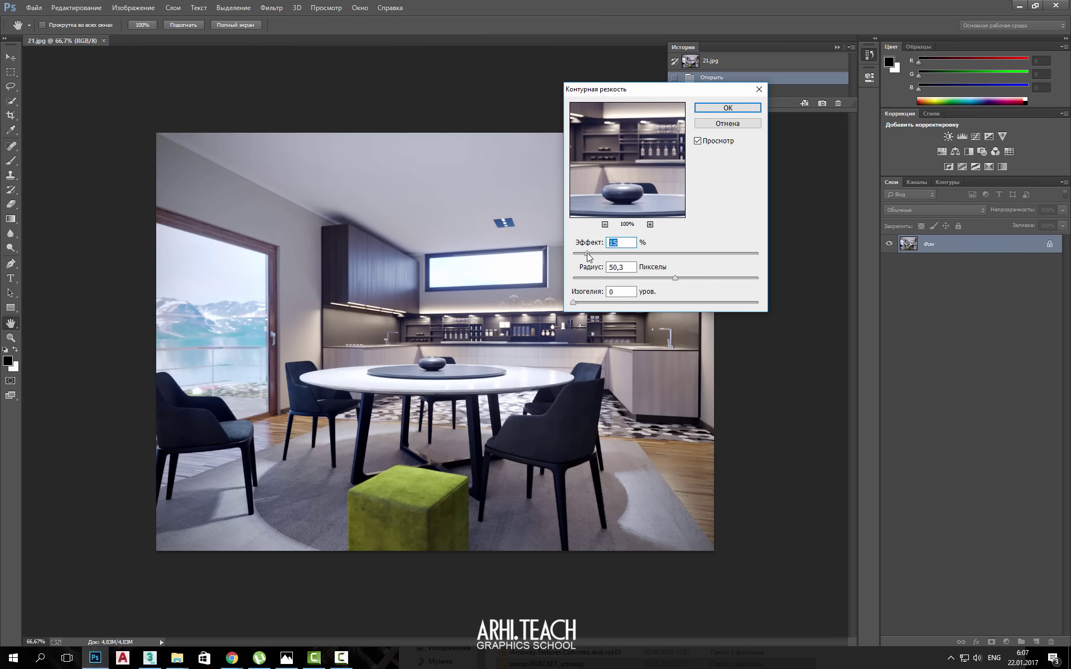
drag(665, 258, 668, 256)
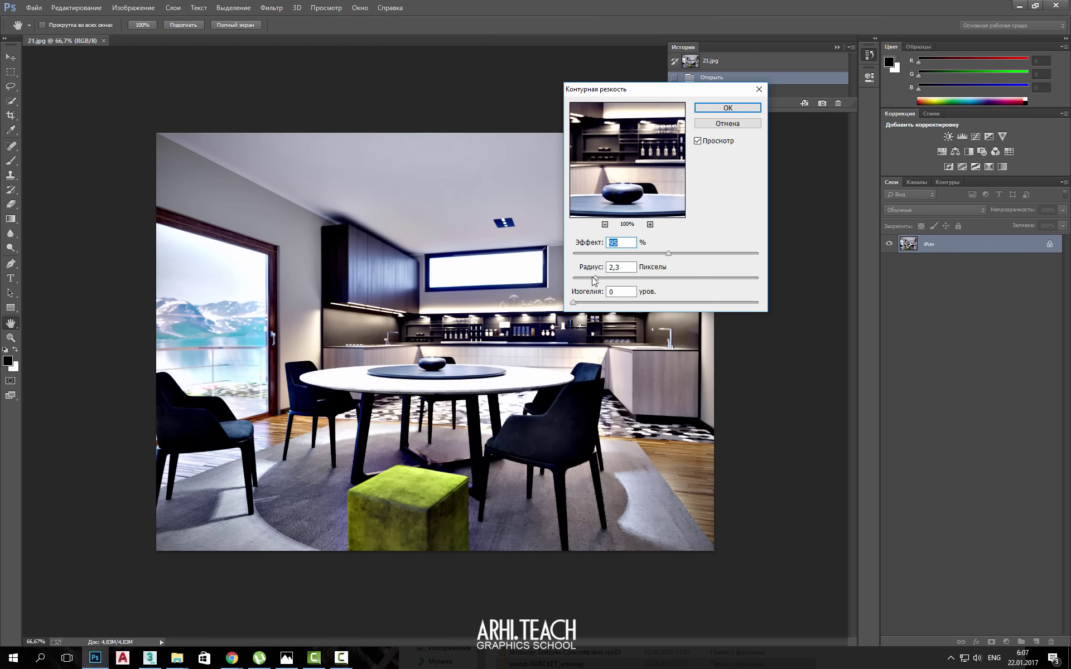
drag(590, 278, 583, 279)
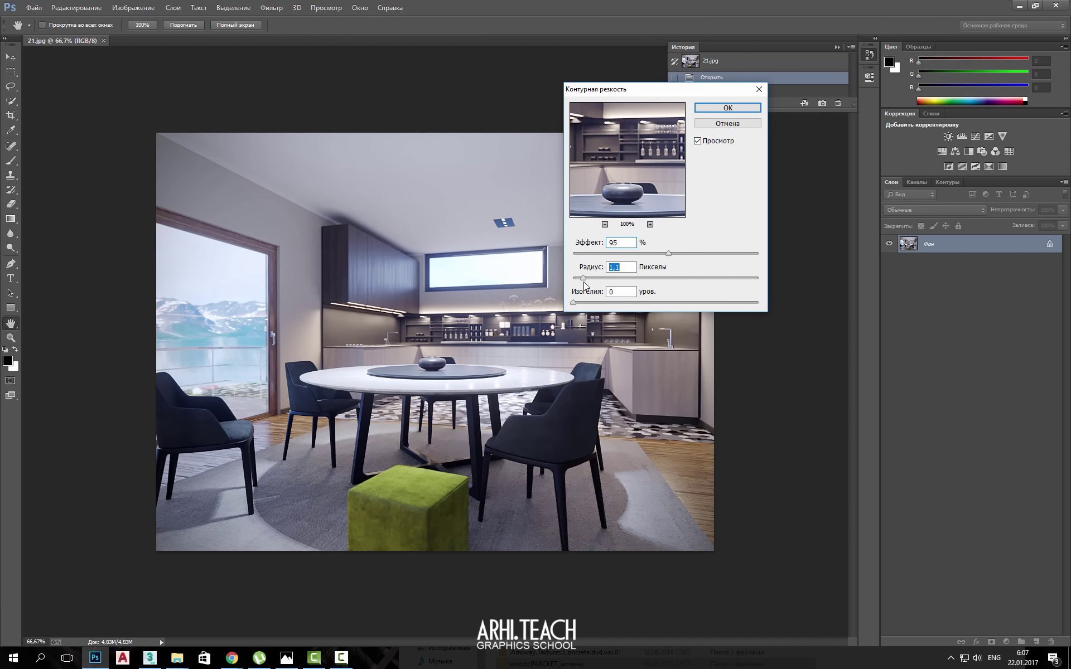
drag(670, 254, 736, 254)
click(736, 107)
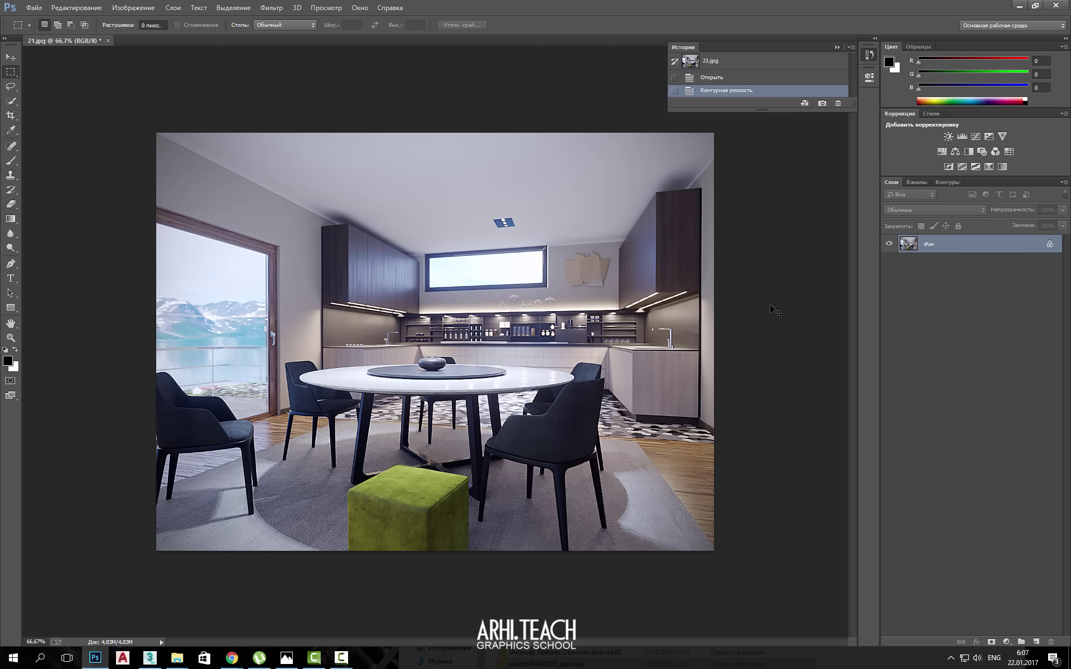
key(ctrl+z)
key(ctrl+z)
- Apply a second Unsharp Mask at 19% amount with a radius of about 161 px
click(271, 7)
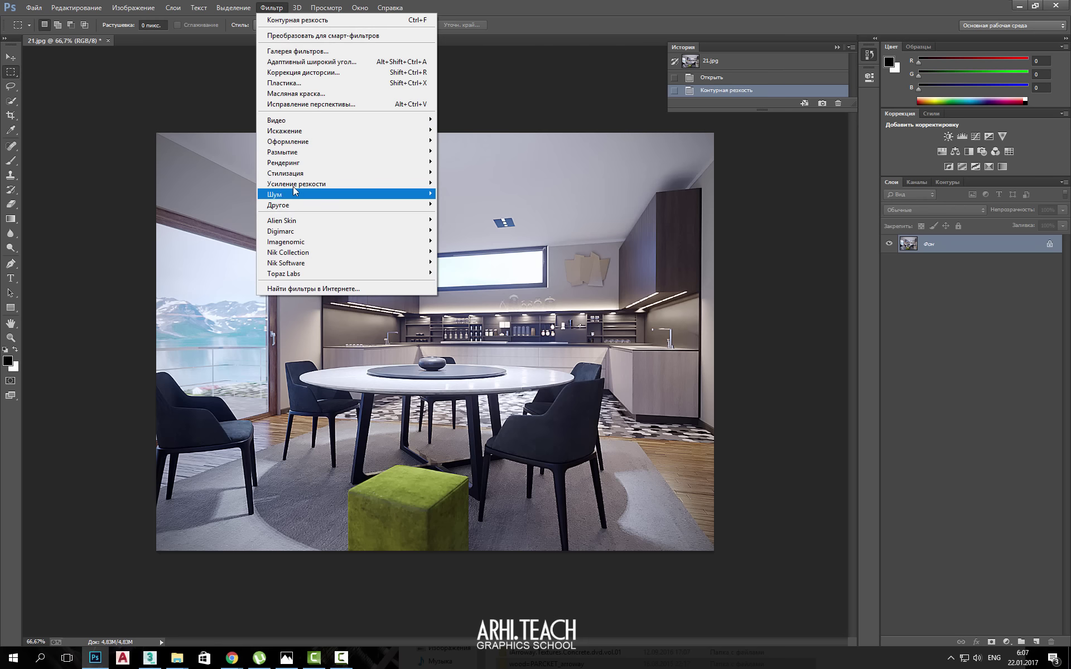
click(478, 193)
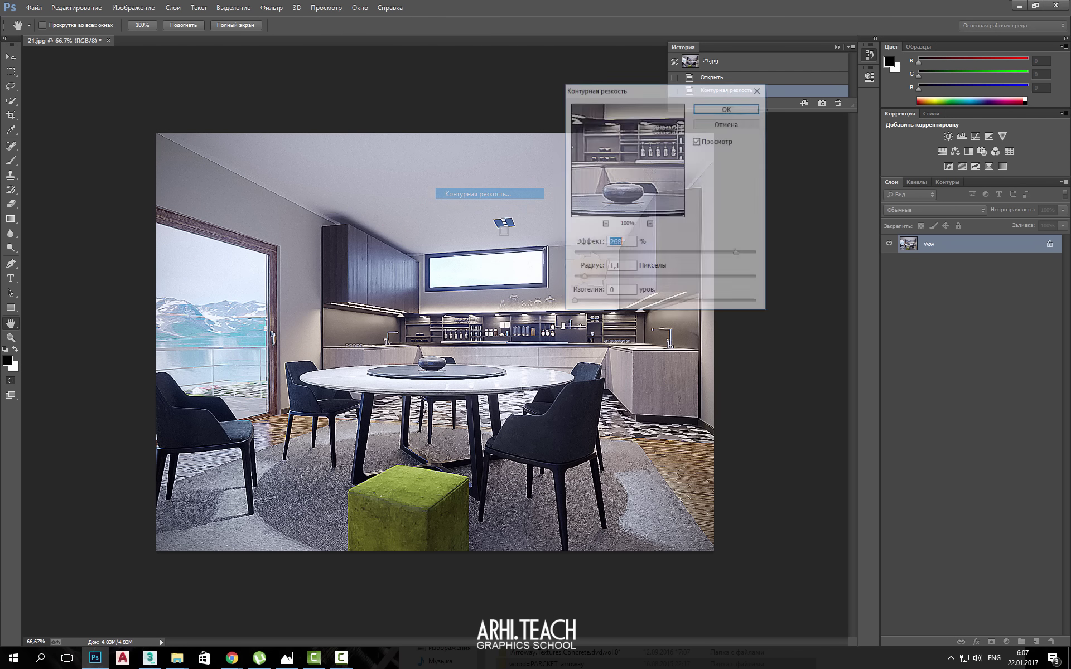
click(591, 254)
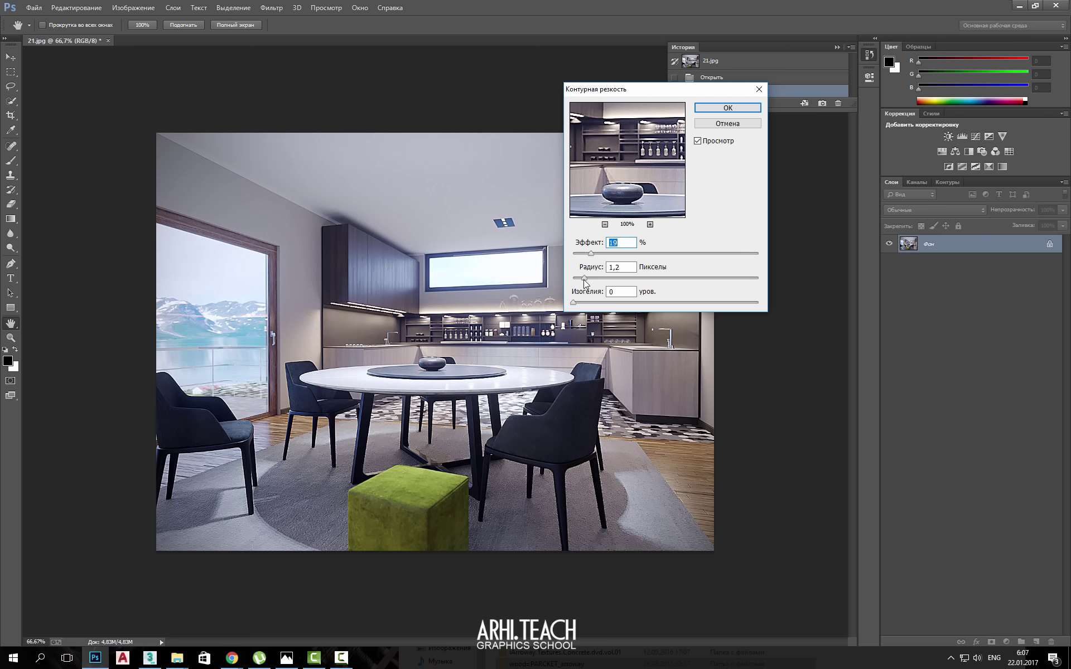
click(669, 282)
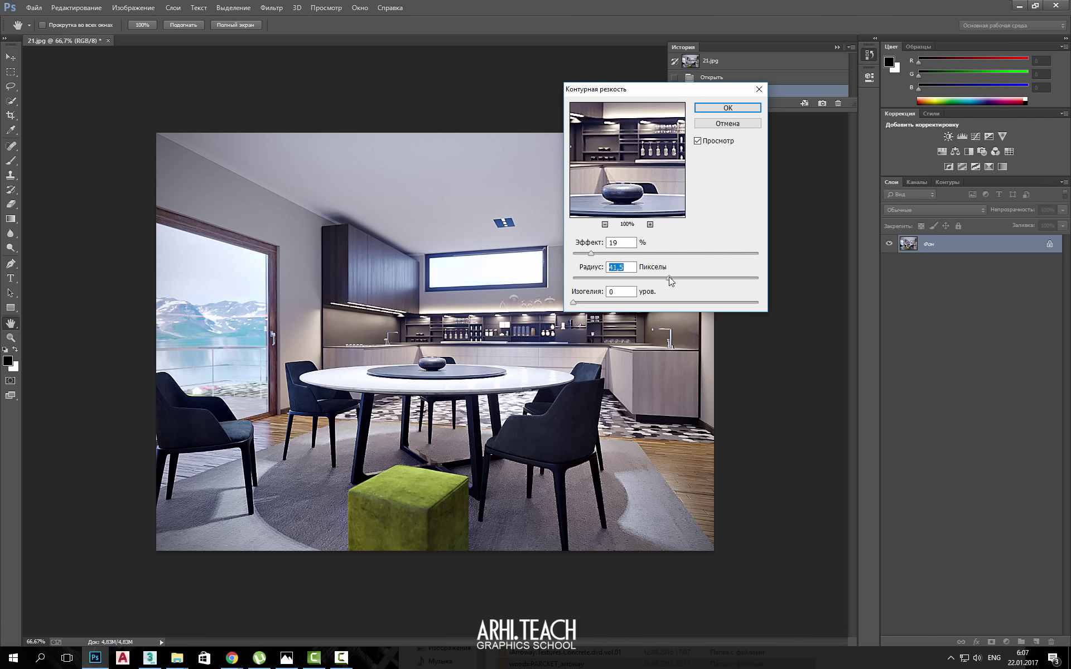
mouse_move(669, 278)
mouse_down()
mouse_move(712, 279)
mouse_move(684, 278)
mouse_up()
click(726, 108)
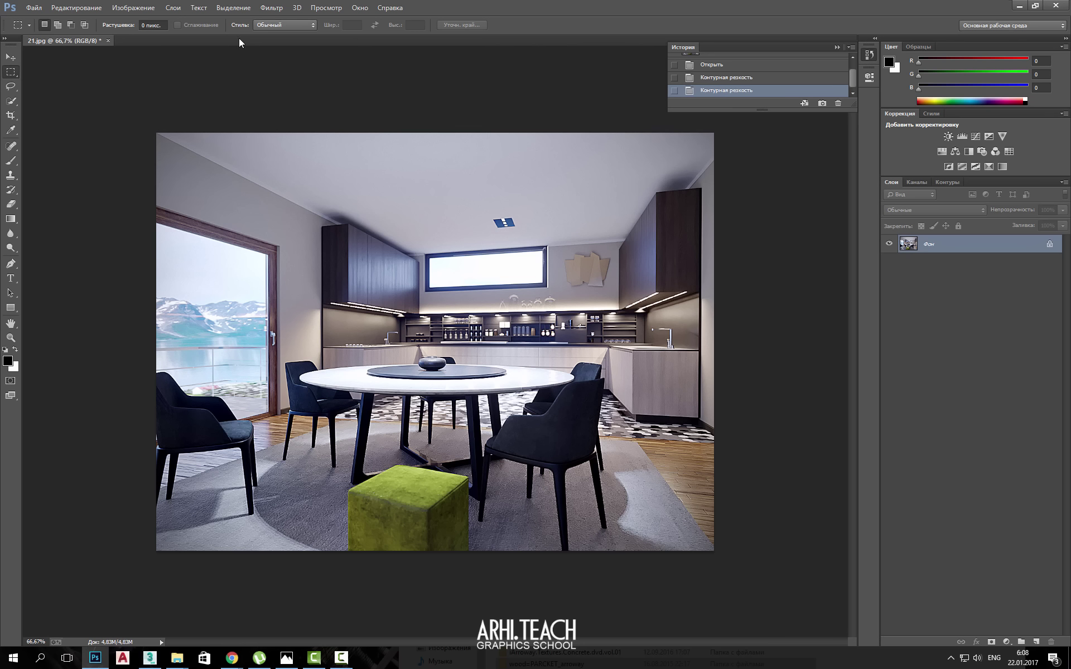
- In Lens Correction's Custom settings, reset Vignette to 0
click(265, 10)
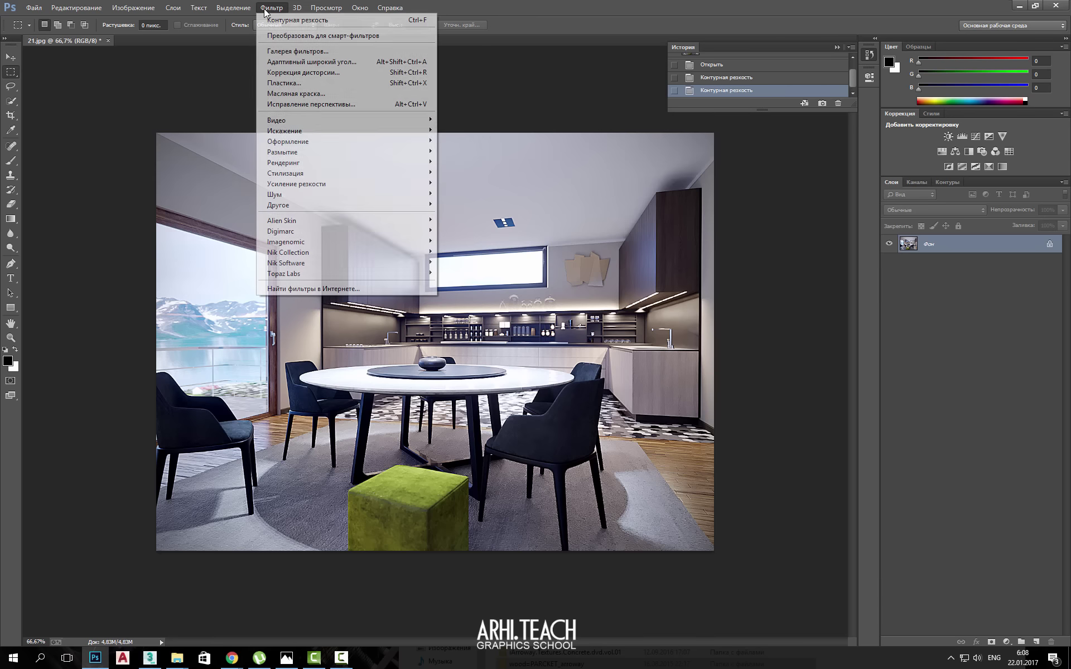
click(313, 74)
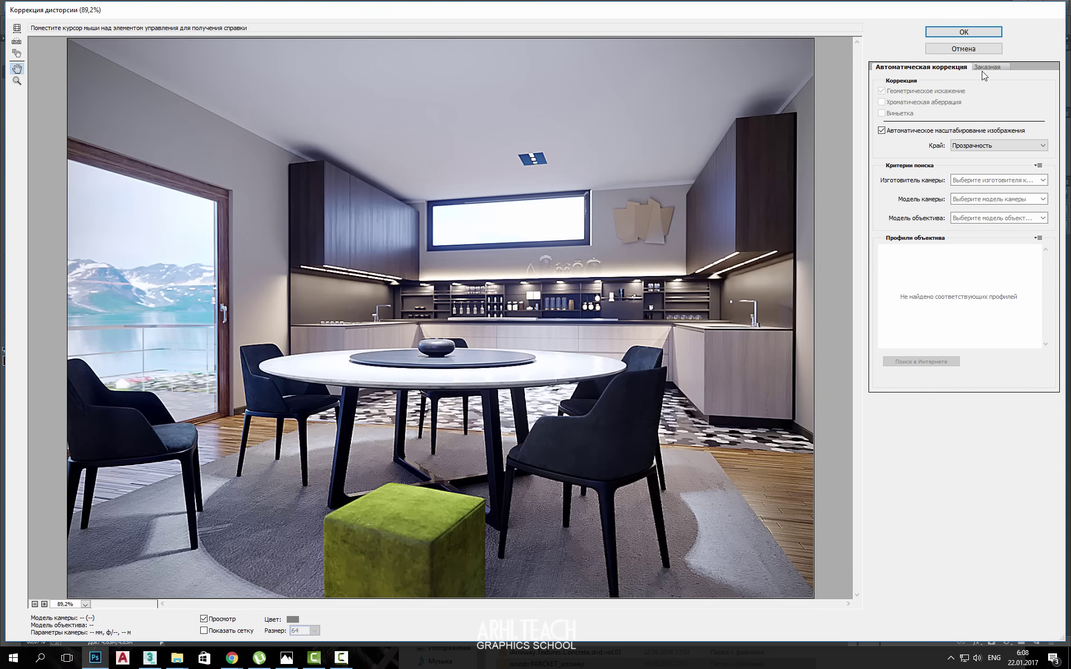
click(985, 67)
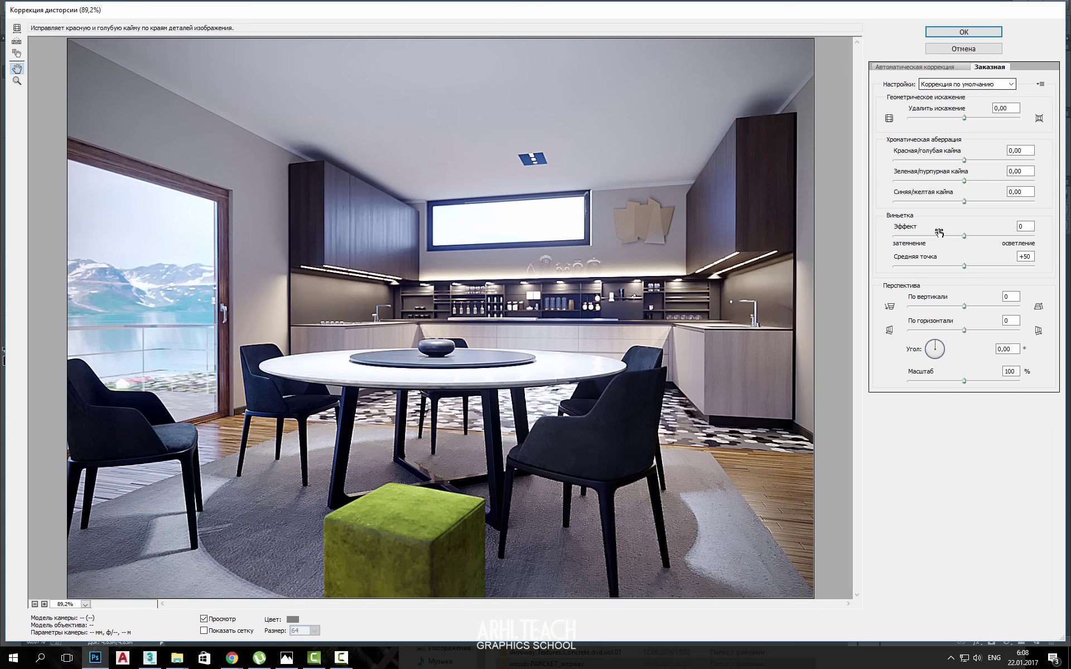
mouse_move(964, 235)
mouse_down()
mouse_move(984, 236)
mouse_move(966, 236)
mouse_up()
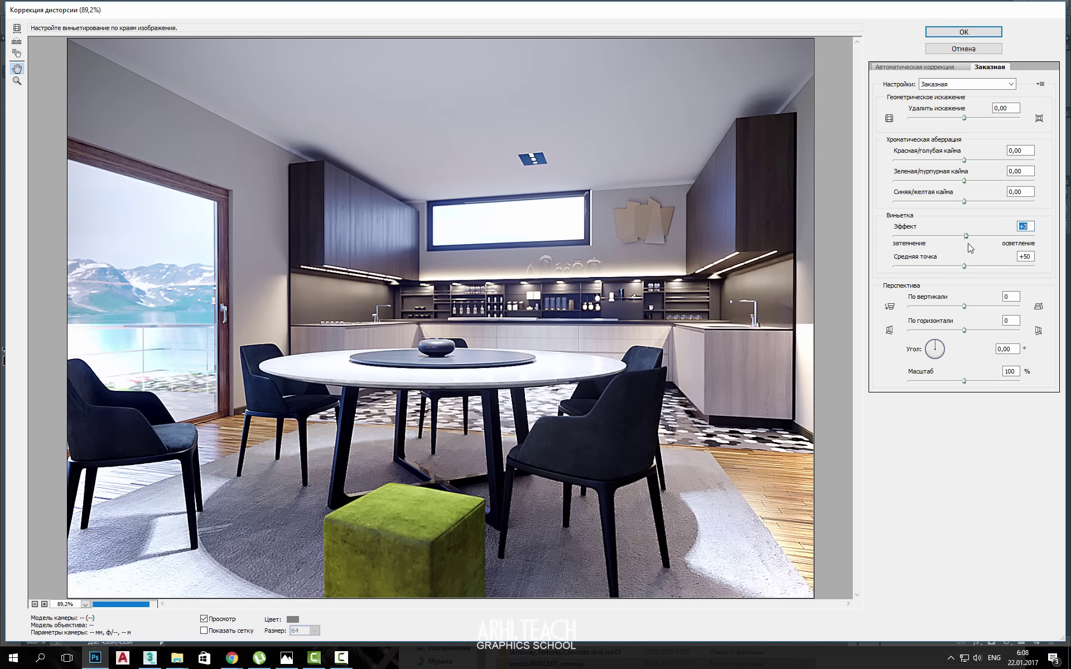
text(0)
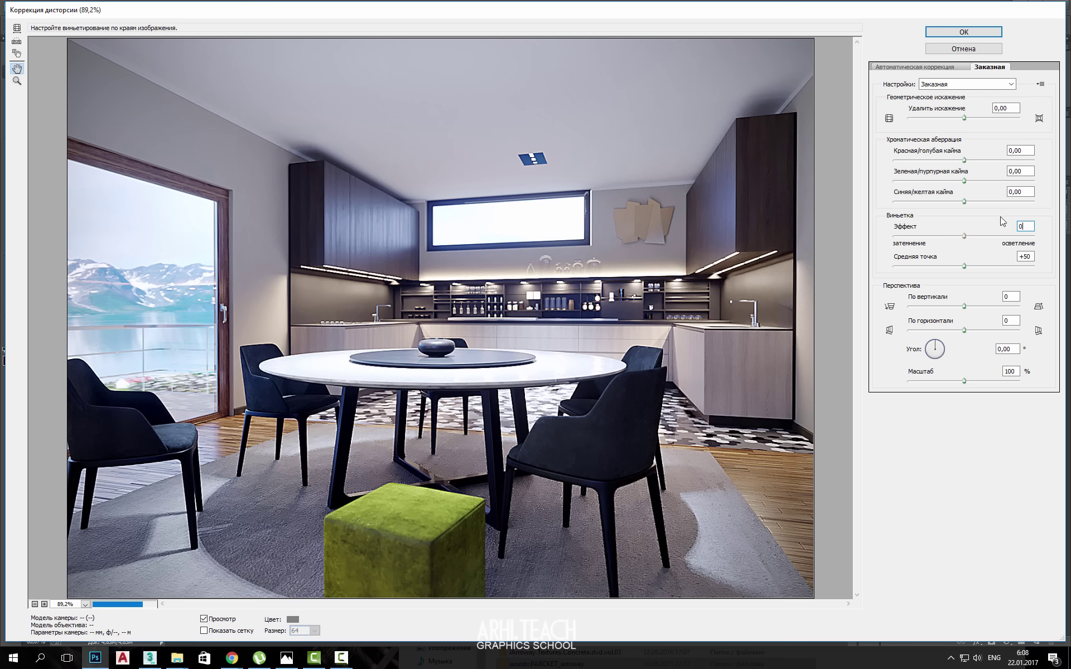
- Set the red/cyan fringe near -30.95 and green/magenta near +26.98, and apply
click(956, 161)
click(968, 180)
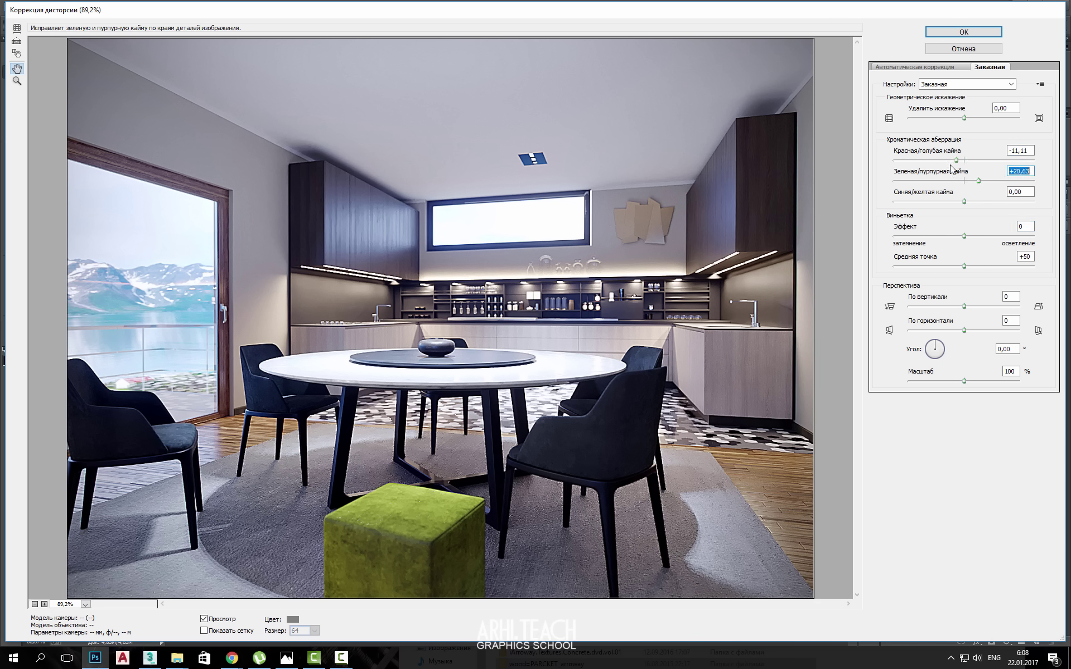
click(950, 161)
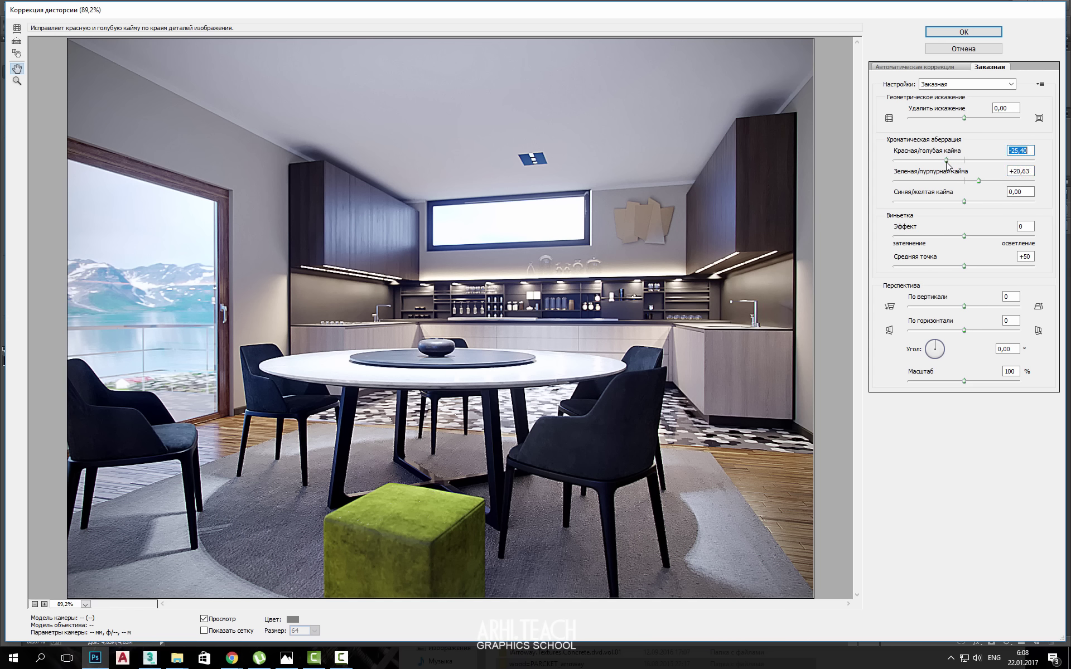
drag(946, 162, 983, 183)
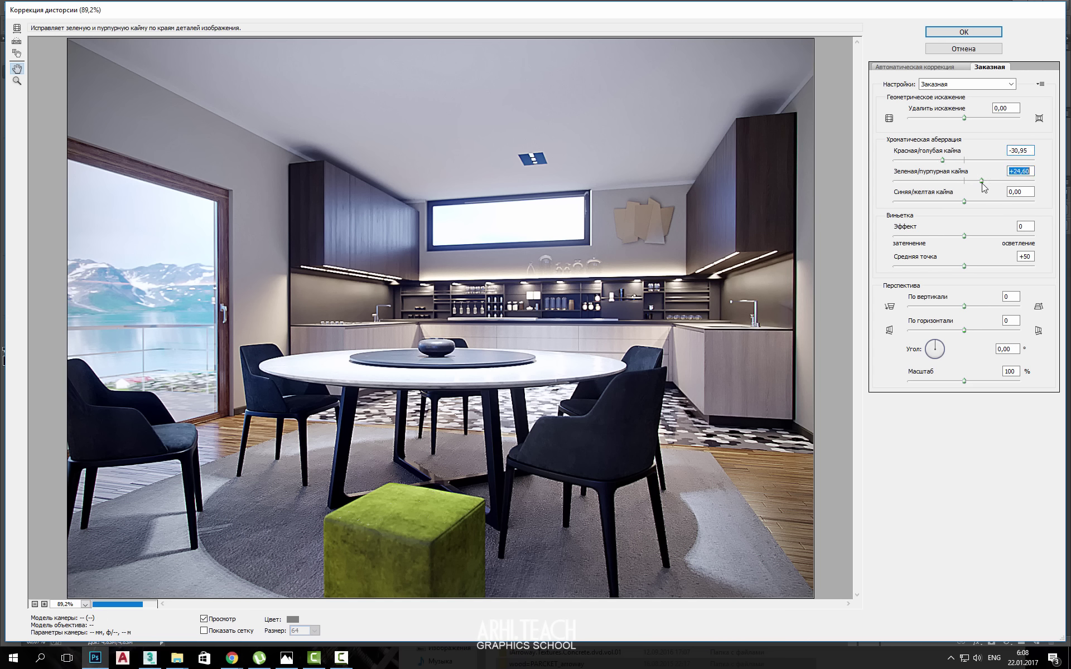
click(963, 32)
alt+scroll(709, 239, up, 2)
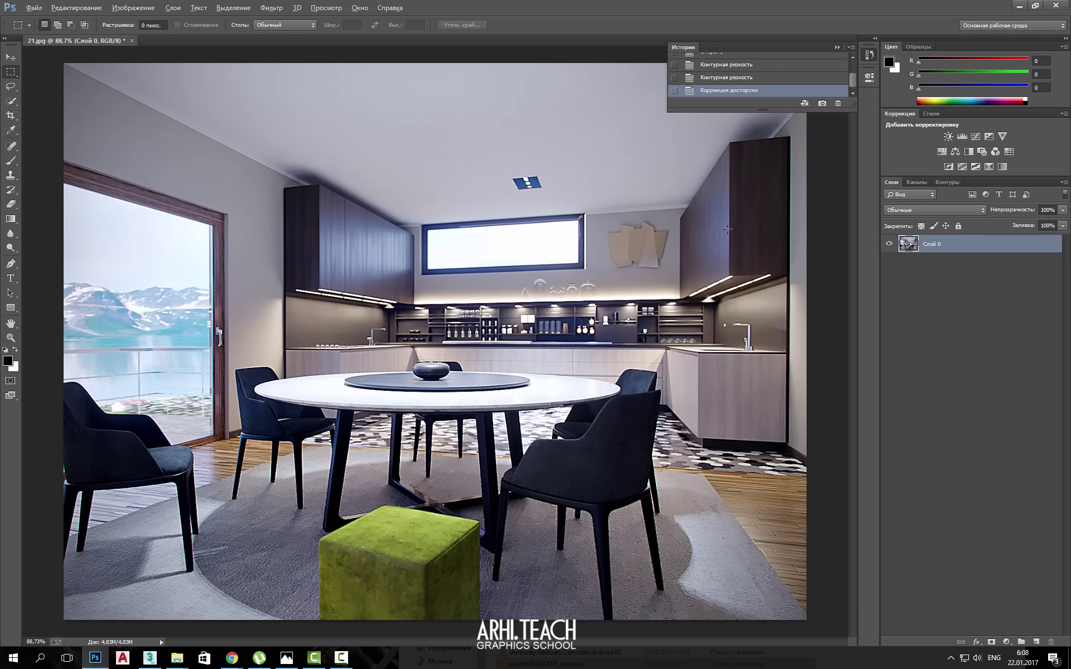
alt+scroll(725, 245, up, 2)
alt+scroll(770, 257, up, 2)
alt+scroll(809, 271, up, 2)
alt+scroll(809, 271, up, 1)
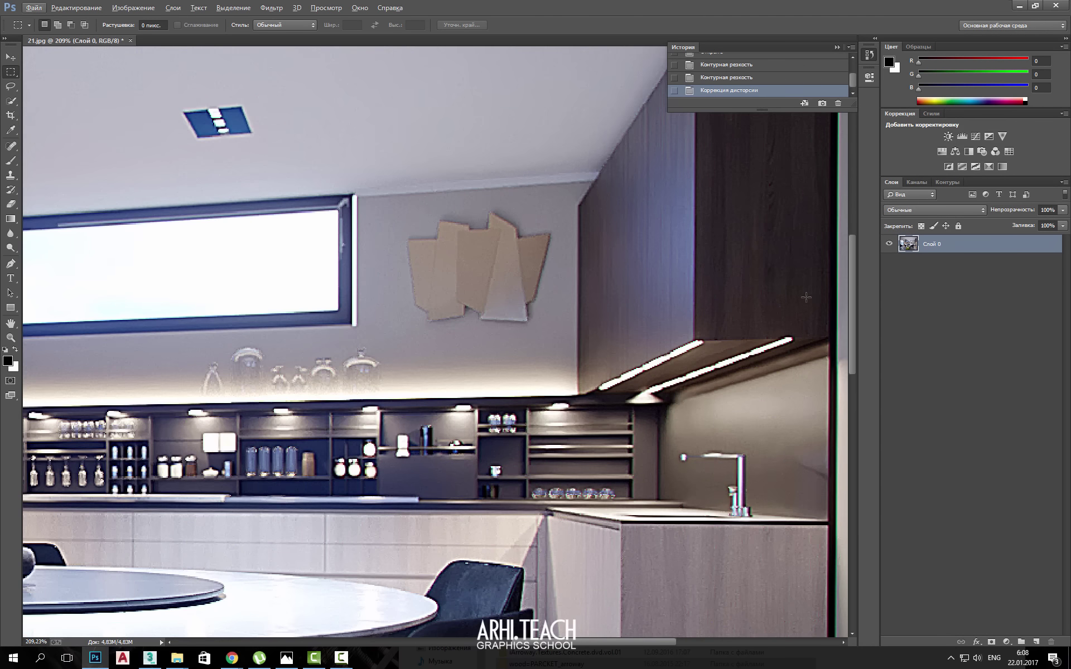
drag(809, 271, 648, 240)
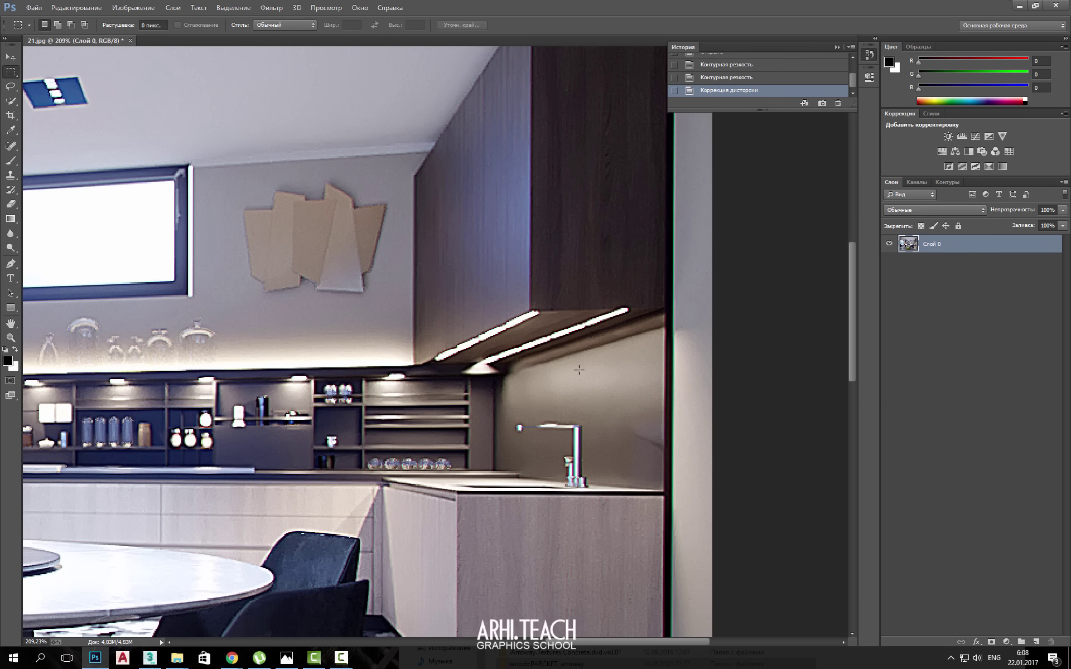
key(ctrl+z)
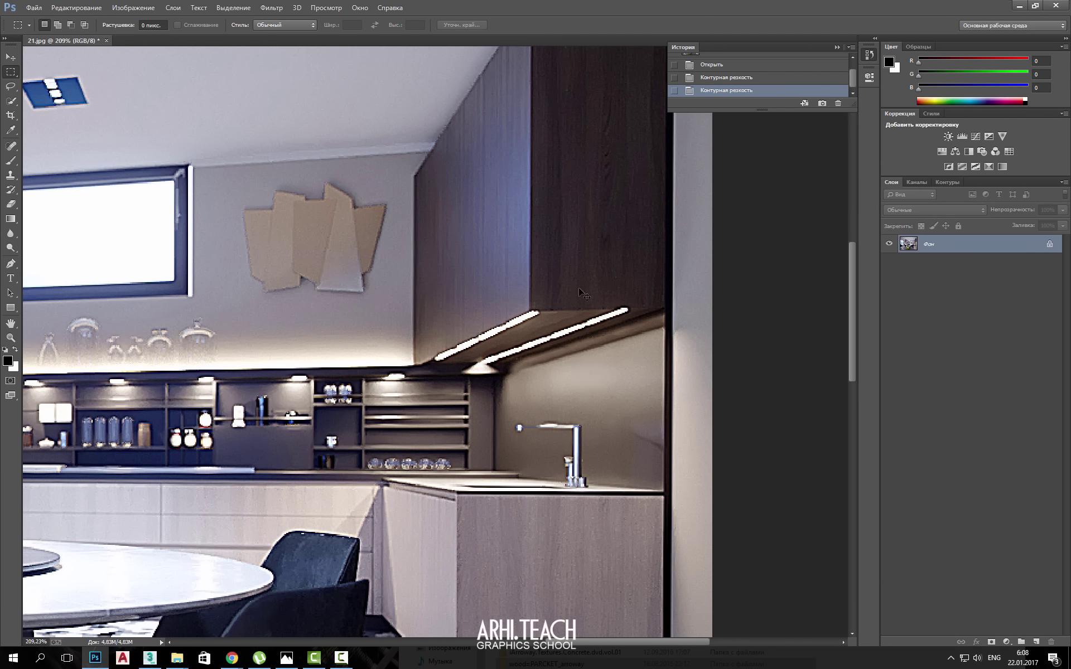
alt+scroll(612, 291, up, 2)
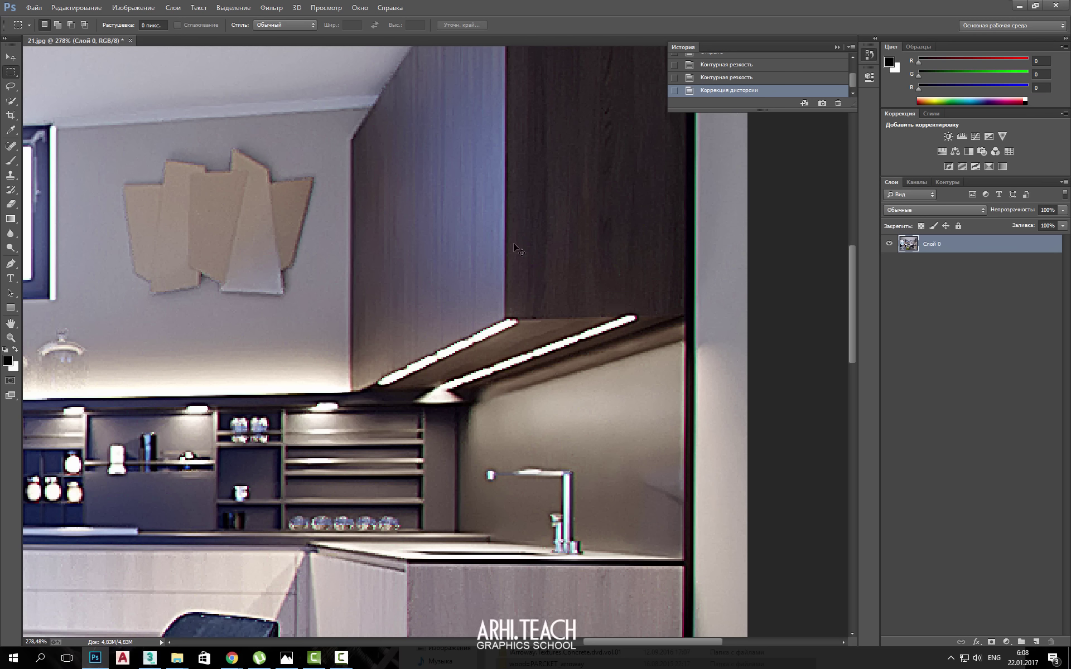
key(ctrl+z)
key(ctrl+z)
key(ctrl+z)
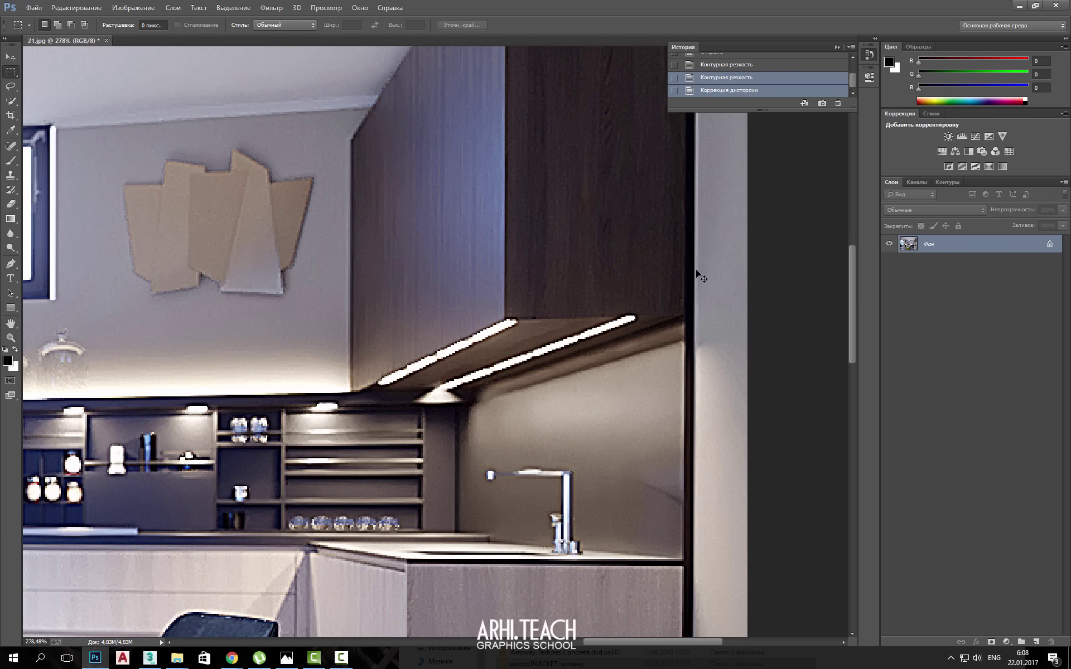
key(ctrl+z)
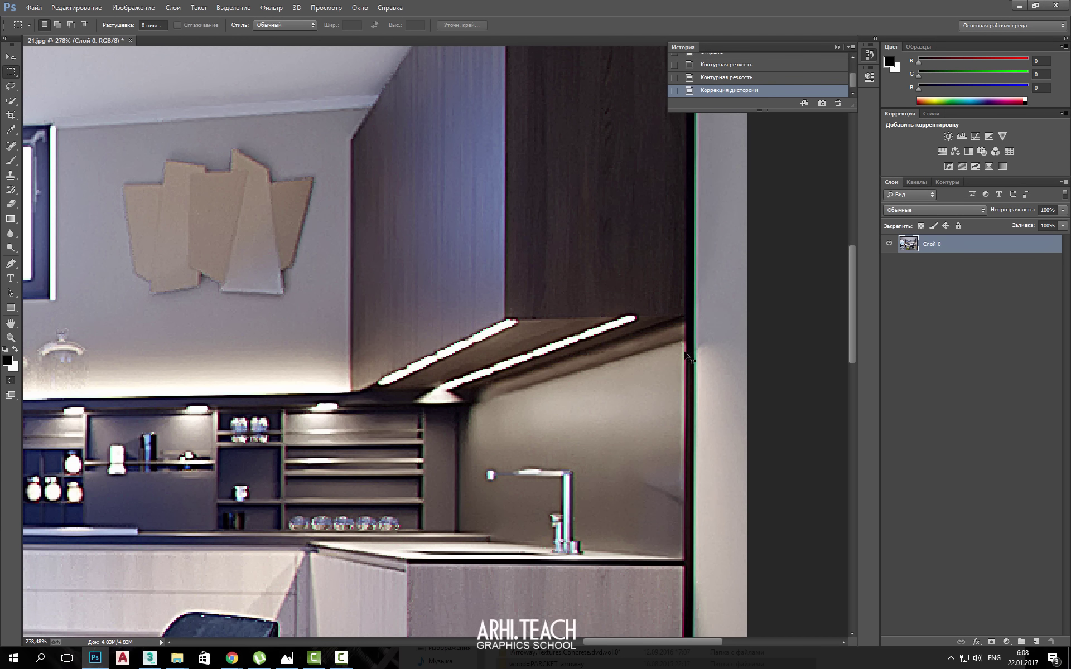
alt+scroll(635, 334, down, 1)
alt+scroll(636, 335, down, 1)
alt+scroll(636, 335, down, 1)
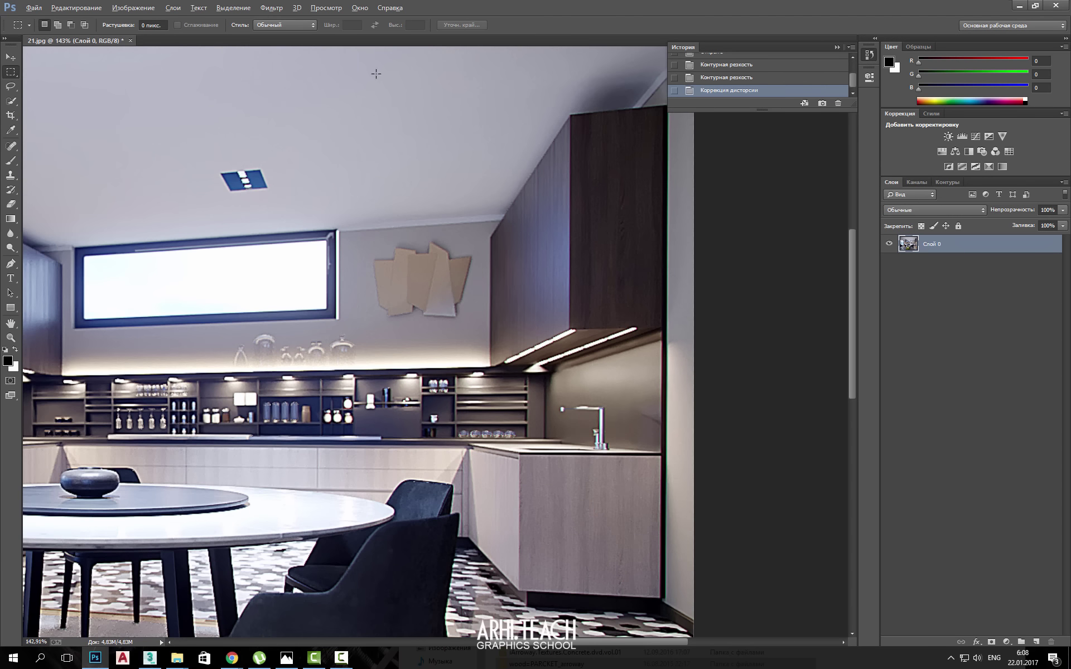
click(271, 8)
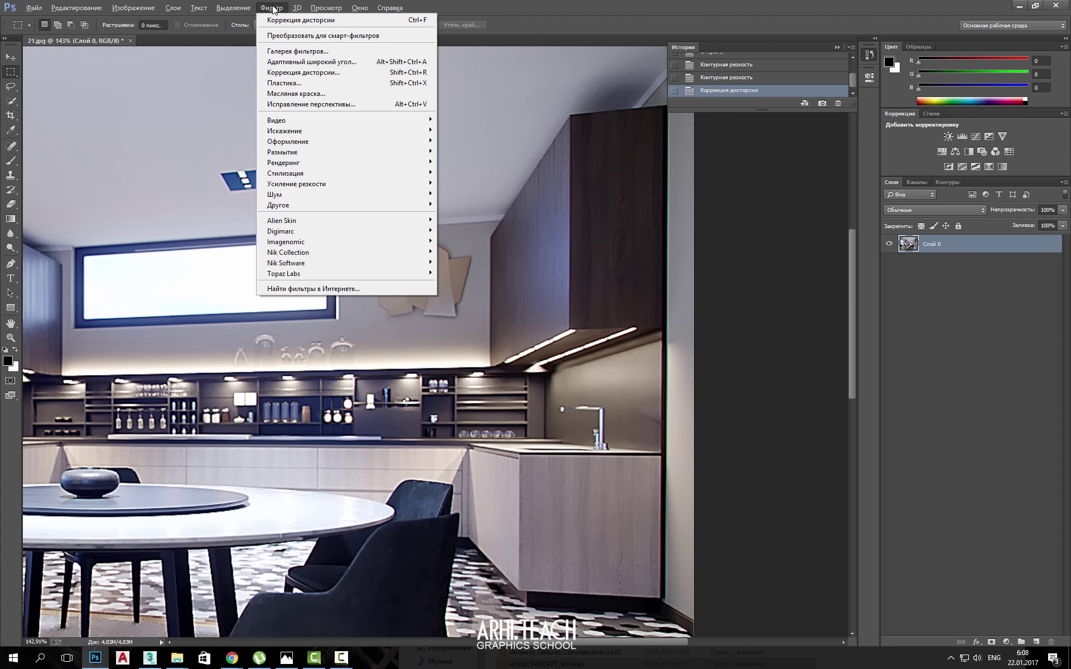
- Undo the Lens Correction and reapply it with red/cyan -9.52 and green/magenta +10.32
click(563, 12)
key(ctrl+z)
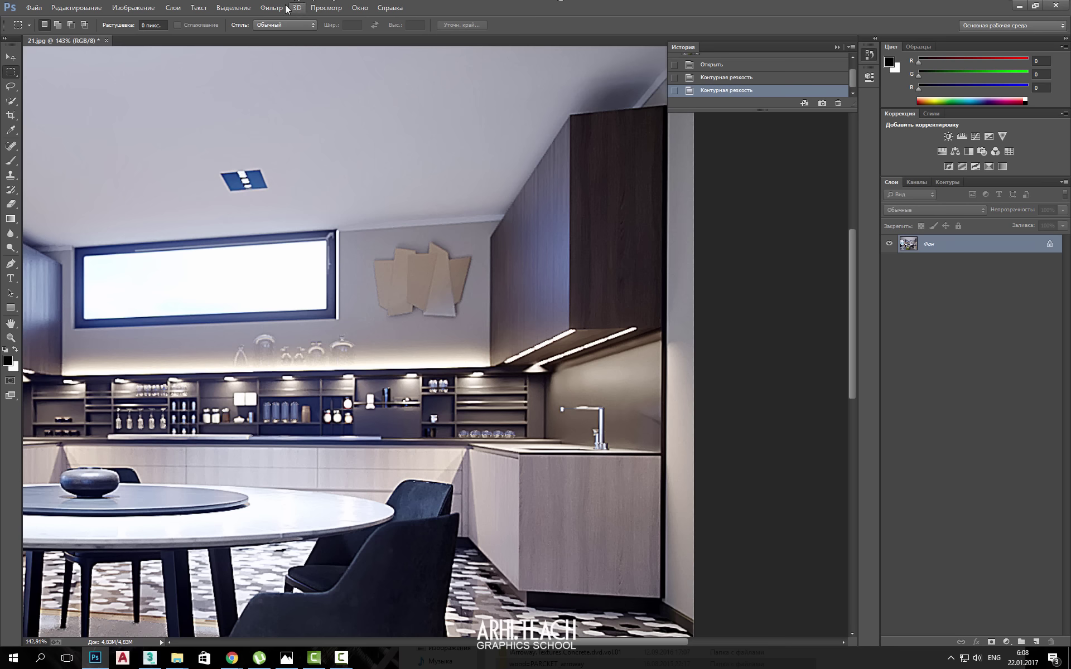
click(286, 8)
mouse_move(296, 183)
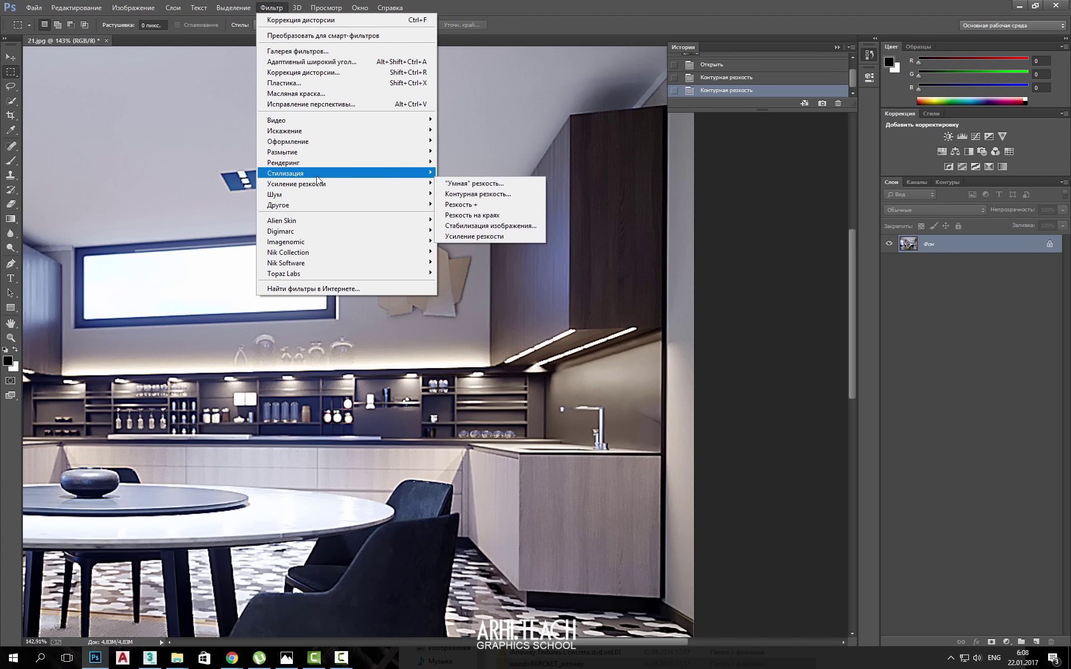
click(315, 71)
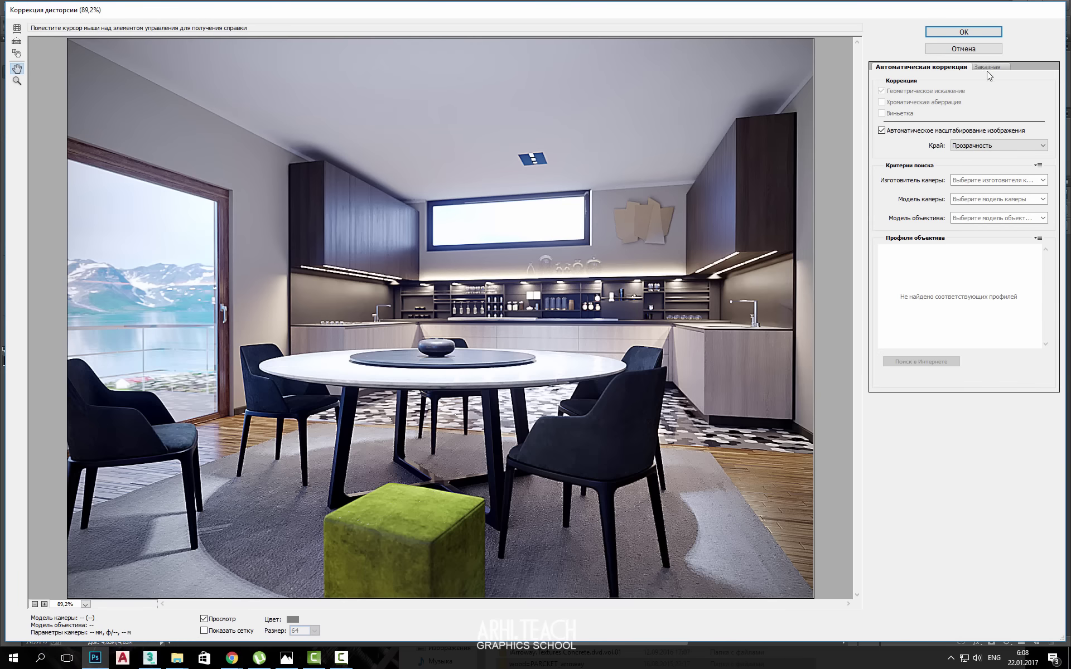
click(987, 67)
drag(964, 161, 971, 181)
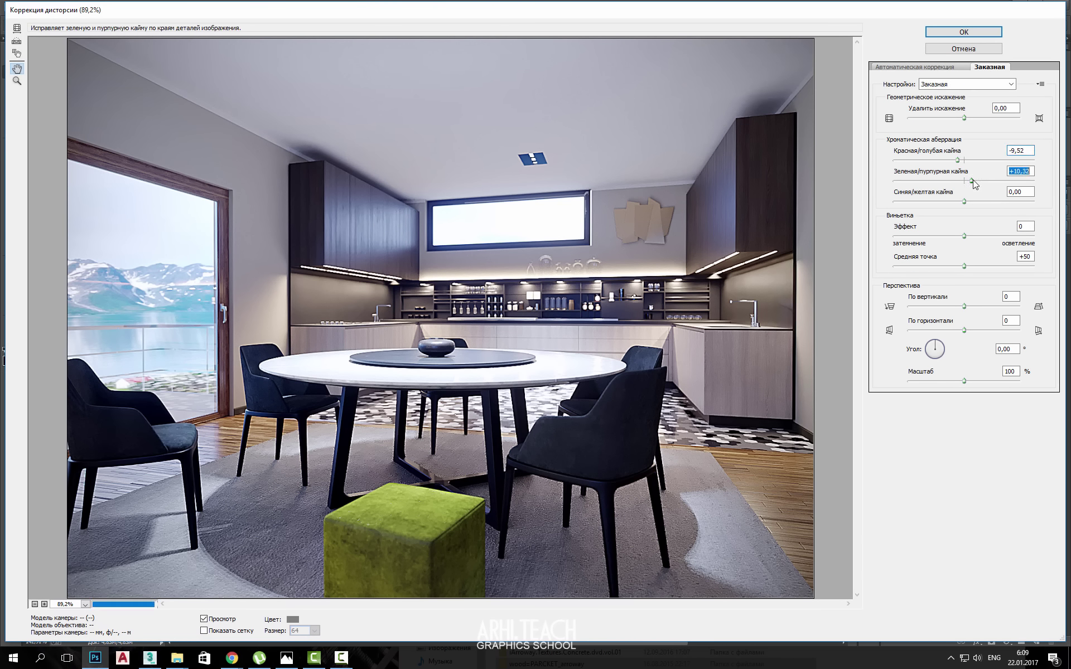
click(964, 32)
- Zoom in and out to inspect the corrected kitchen render
alt+scroll(642, 245, up, 2)
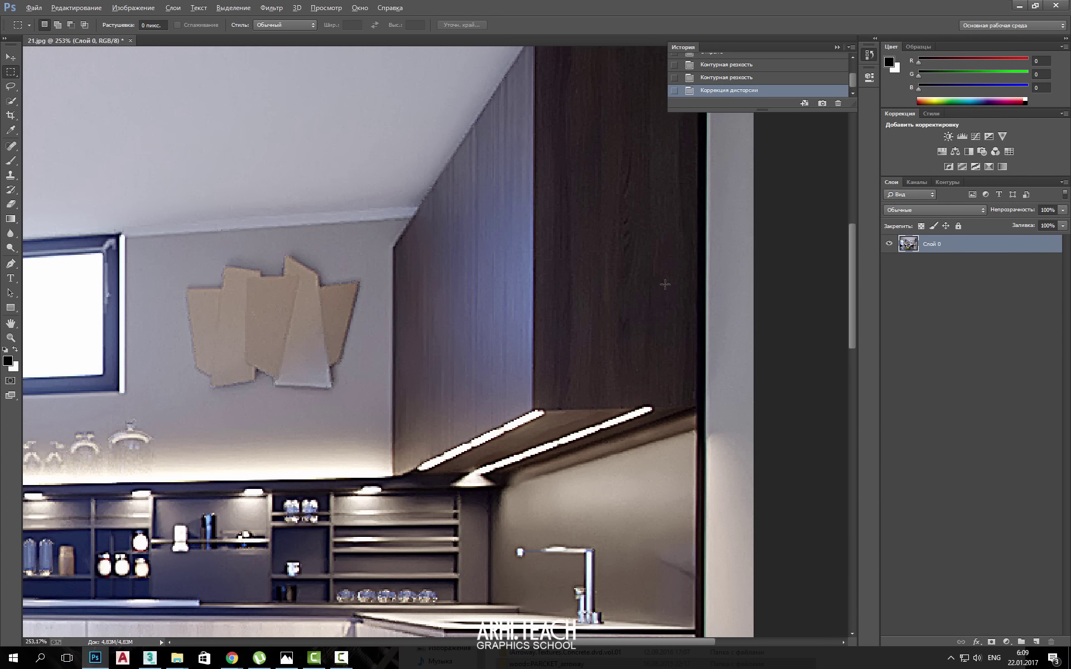
alt+scroll(664, 284, up, 1)
alt+scroll(680, 374, down, 1)
alt+scroll(580, 371, up, 2)
alt+scroll(541, 371, down, 7)
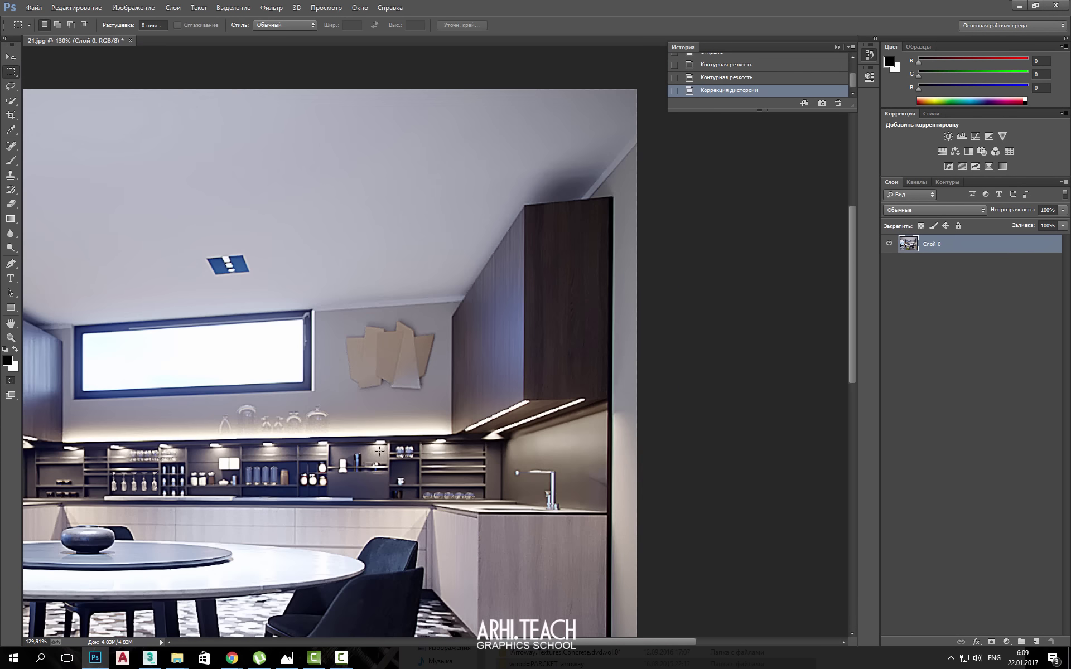
alt+scroll(336, 455, up, 1)
key(alt)
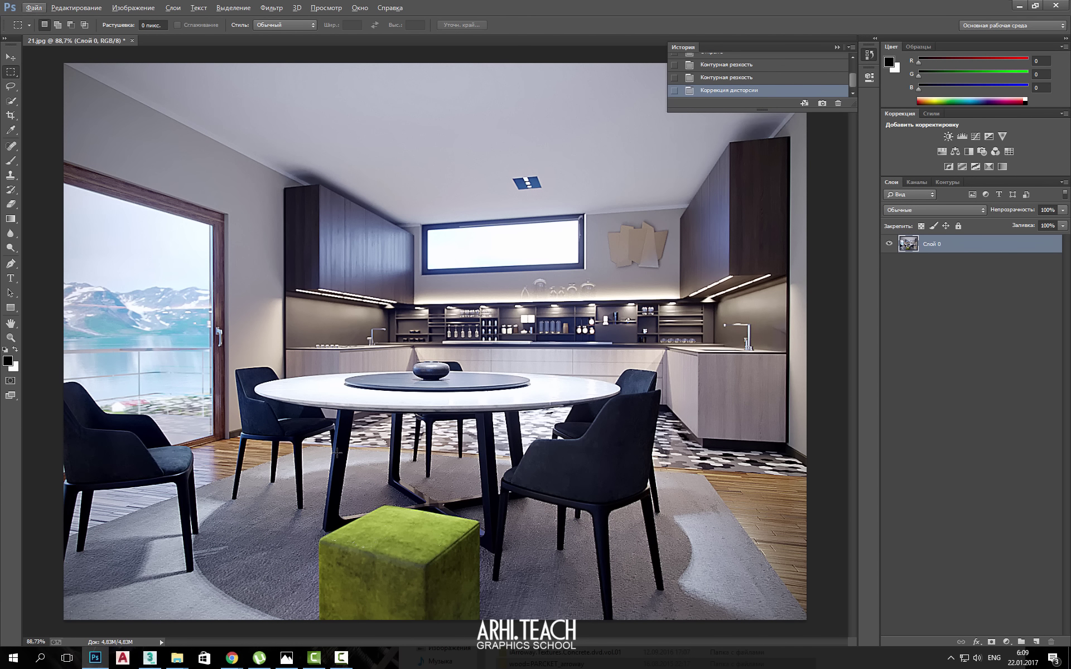